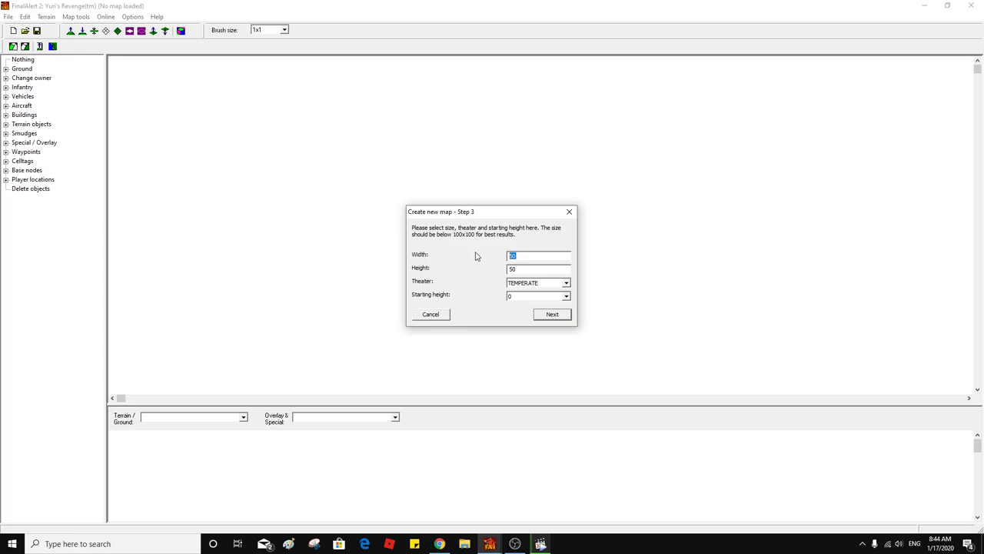
# Set the new map to width 70, height 70 and the SNOW theater, keeping starting height 0, and create it
pyautogui.press('XF86AudioLowerVolume')
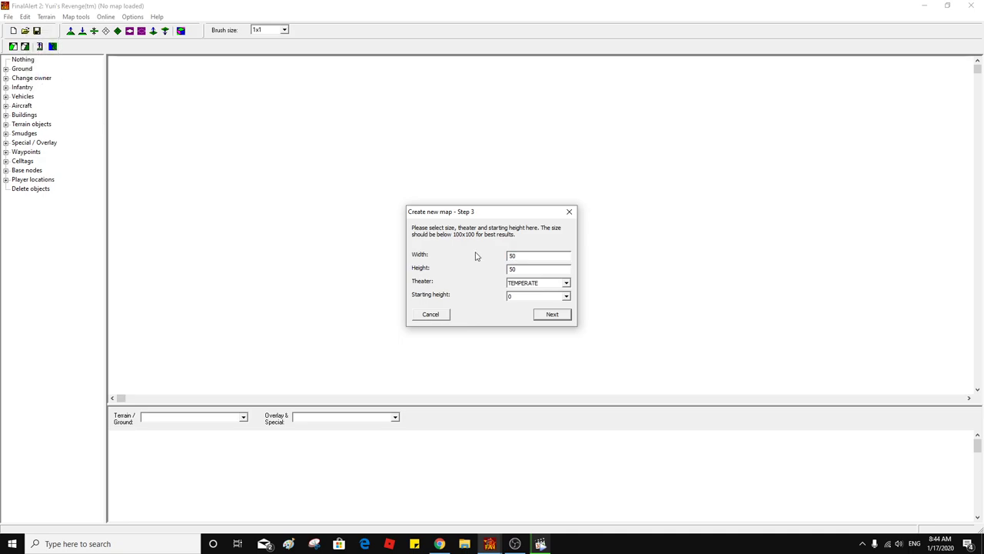
pyautogui.moveTo(533, 259); pyautogui.dragTo(460, 257)
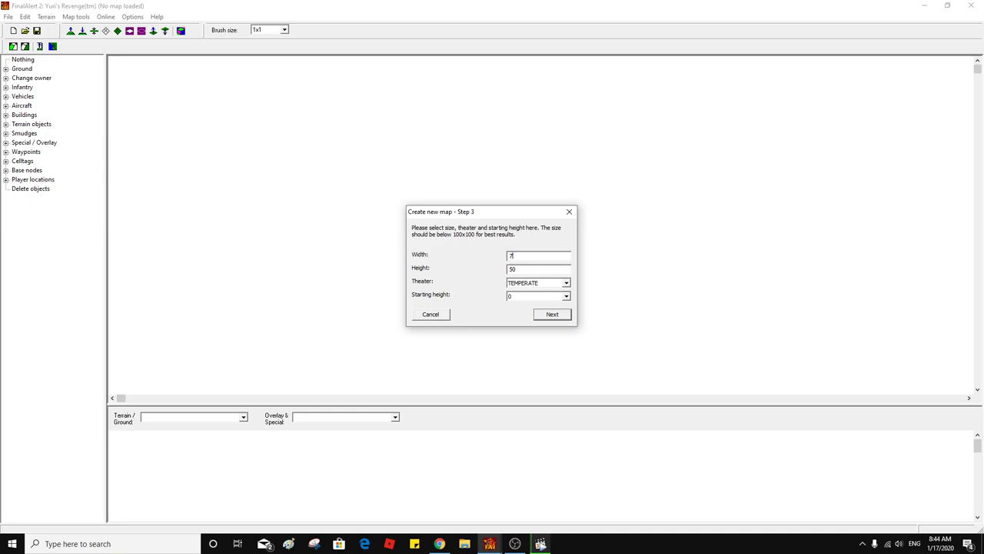
pyautogui.moveTo(530, 269); pyautogui.dragTo(489, 268)
pyautogui.click(567, 283)
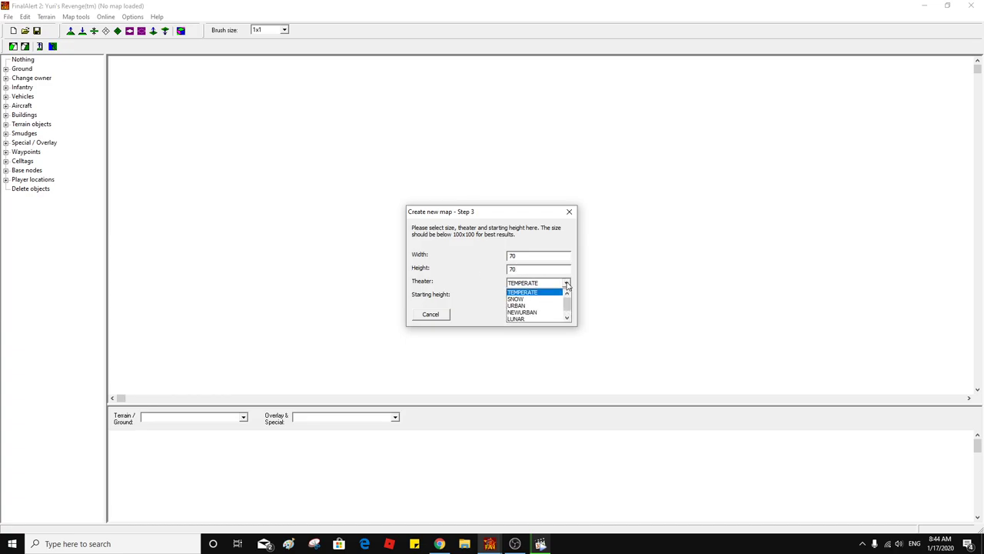
pyautogui.click(557, 301)
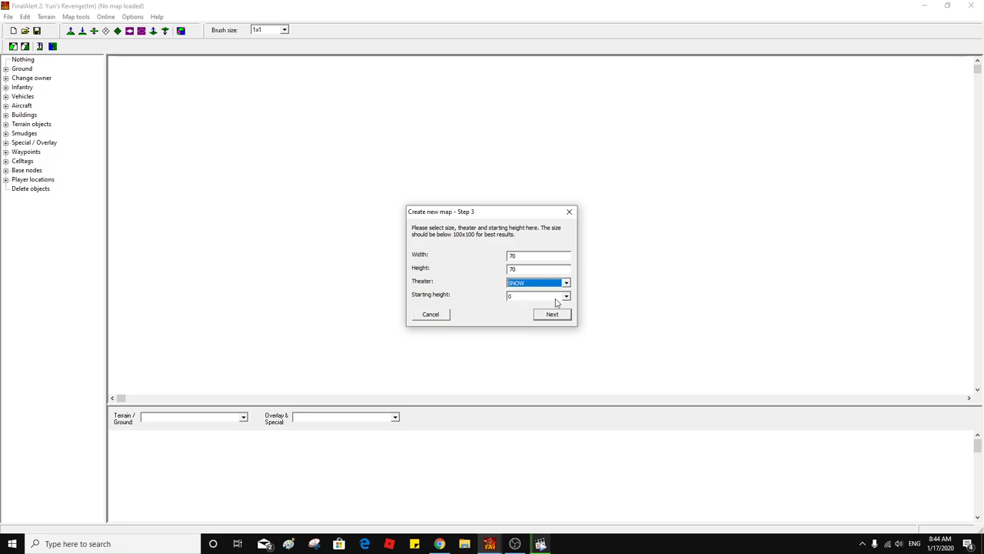
pyautogui.click(551, 314)
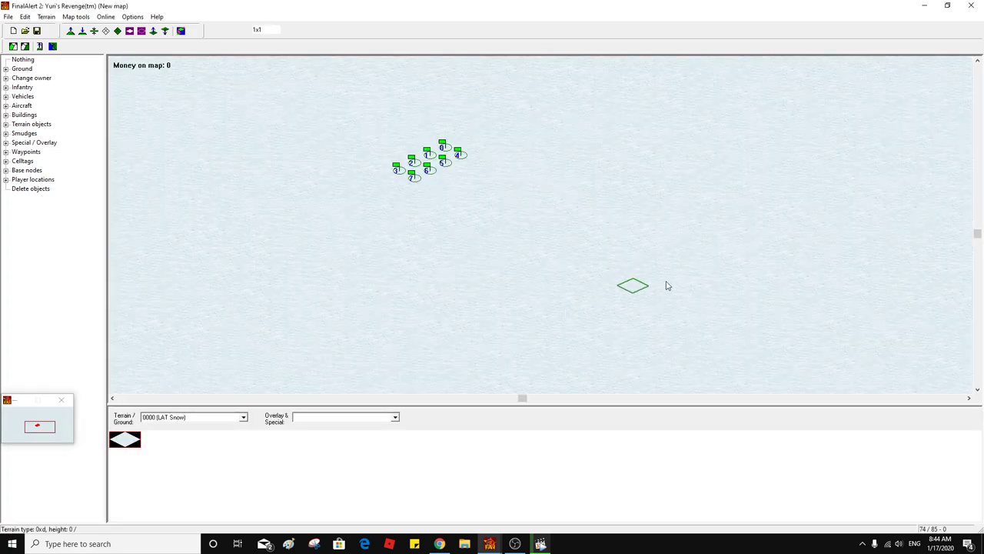
# Delete all eight default waypoints, 0 through 7, from the middle of the map
pyautogui.moveTo(672, 264)
pyautogui.mouseDown()
pyautogui.moveTo(664, 261)
pyautogui.moveTo(682, 254)
pyautogui.mouseUp()
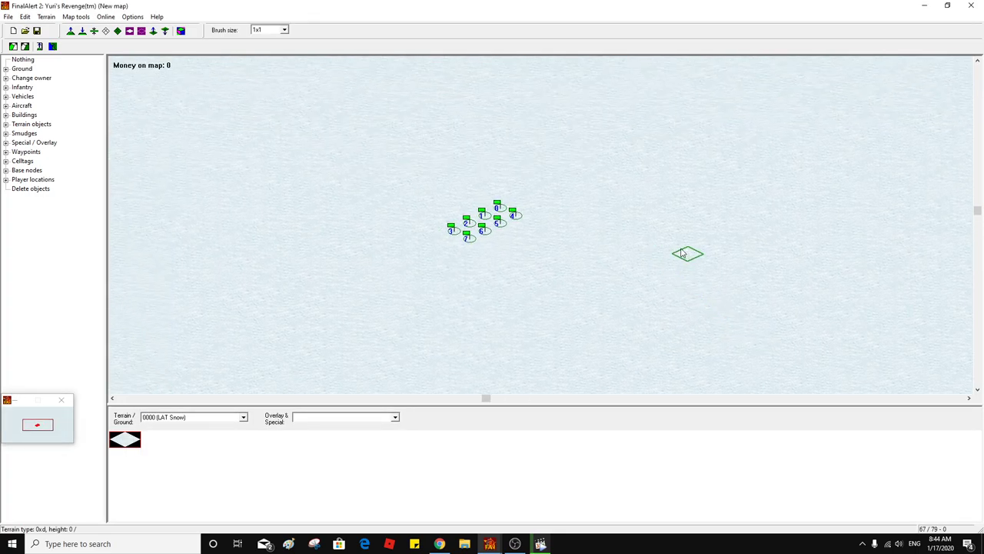
pyautogui.click(6, 152)
pyautogui.click(43, 179)
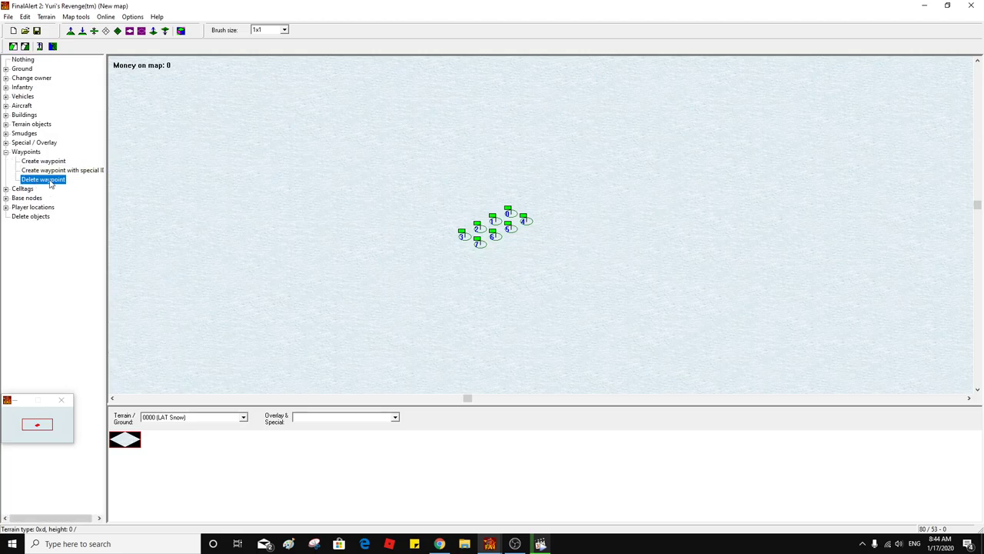
pyautogui.click(508, 213)
pyautogui.click(492, 221)
pyautogui.click(477, 228)
pyautogui.click(463, 236)
pyautogui.click(478, 244)
pyautogui.click(493, 236)
pyautogui.click(508, 229)
pyautogui.click(524, 220)
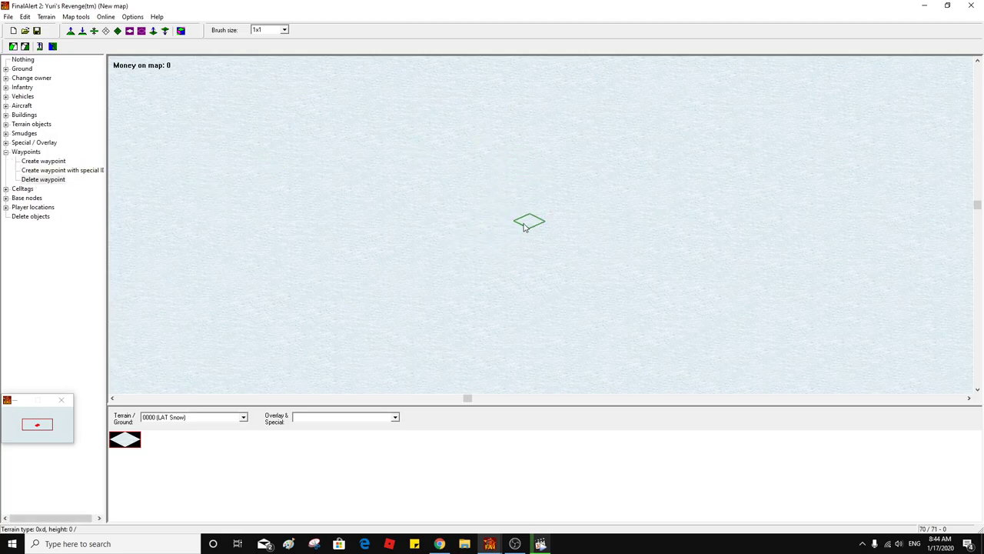
# Paint a 10x10 patch of Pavement ground near the map's upper-left corner, just inside the blue border
pyautogui.middleClick(277, 148)
pyautogui.middleClick(318, 213)
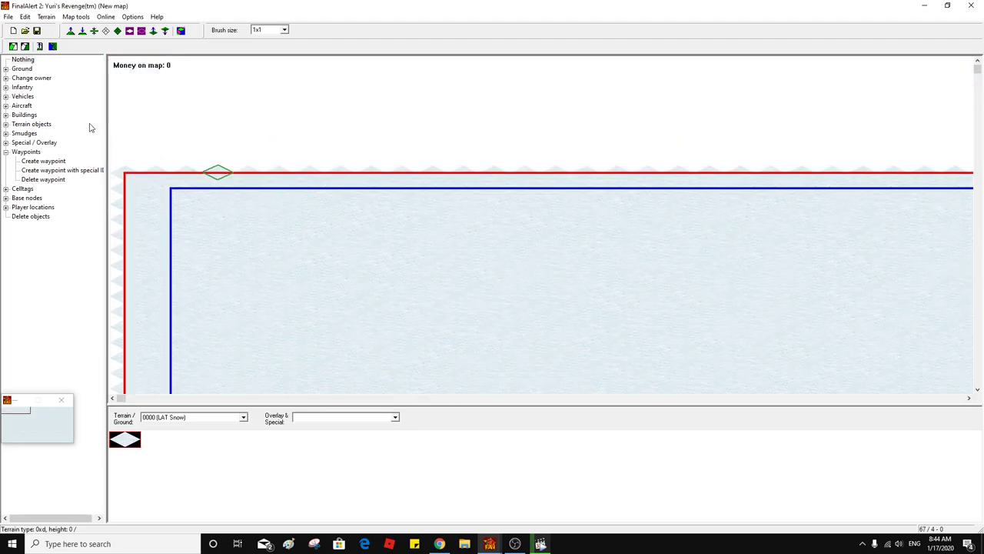
pyautogui.click(5, 69)
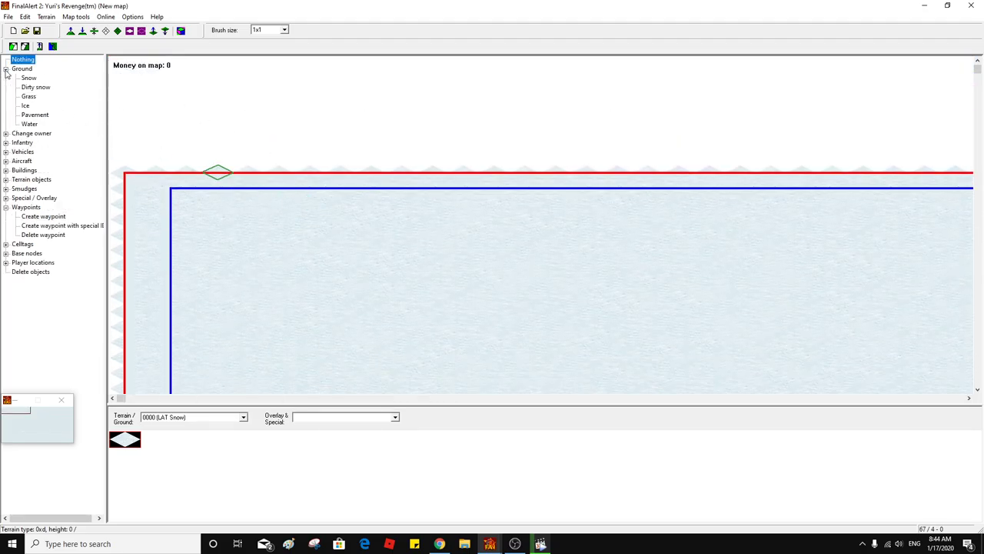
pyautogui.click(31, 115)
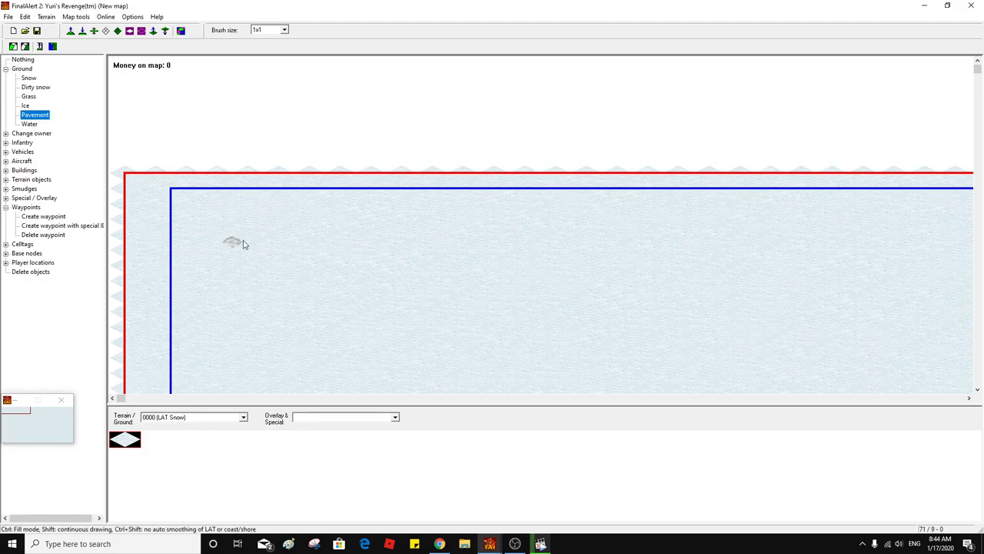
pyautogui.click(269, 31)
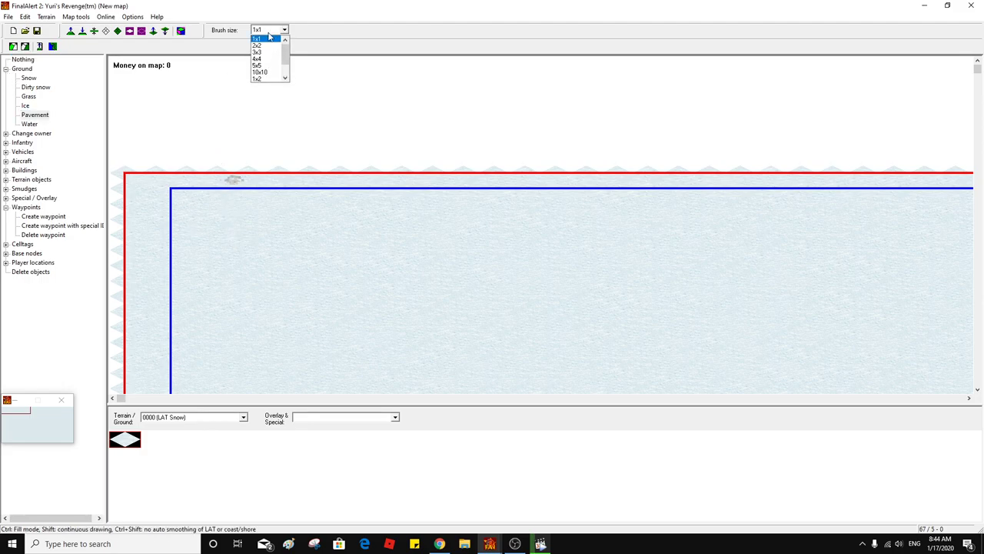
pyautogui.click(265, 66)
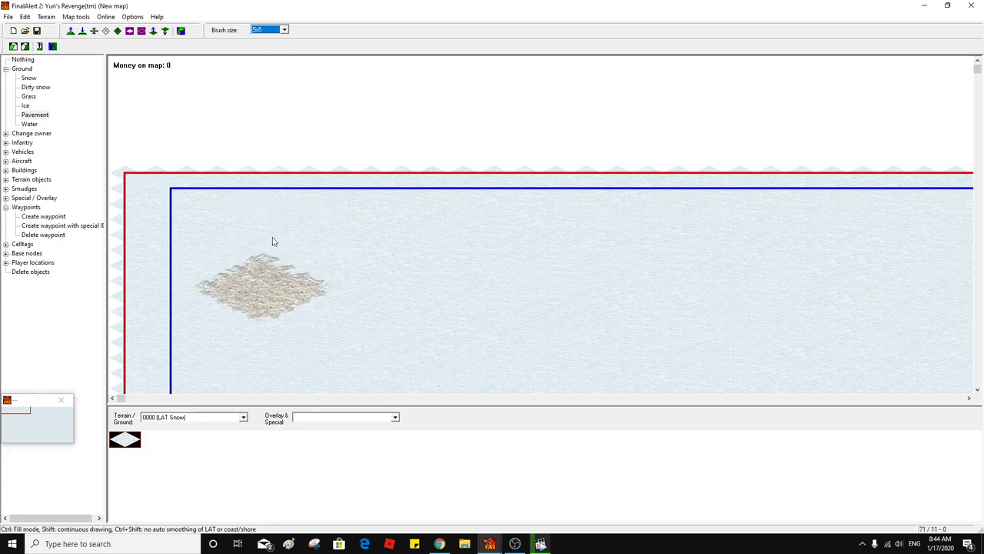
pyautogui.click(270, 30)
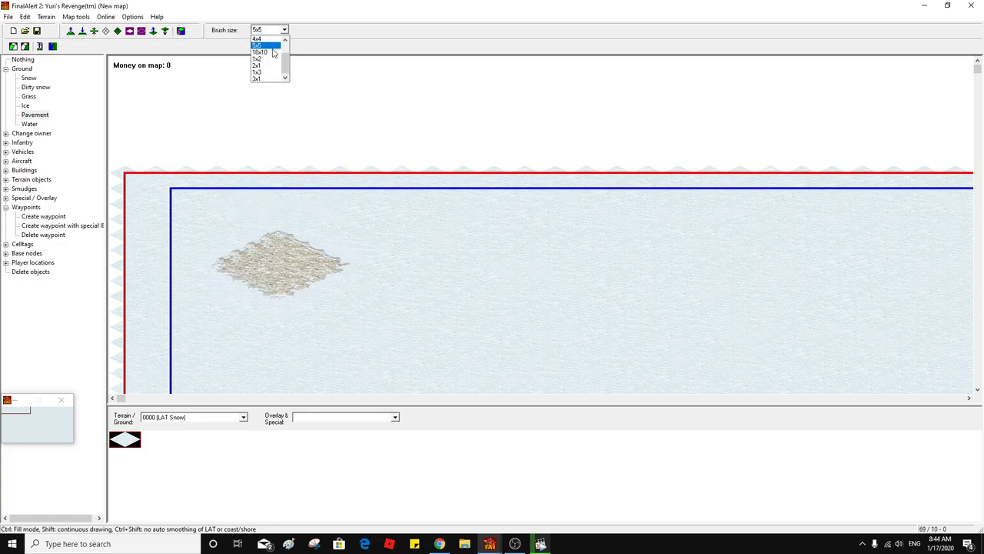
pyautogui.click(265, 53)
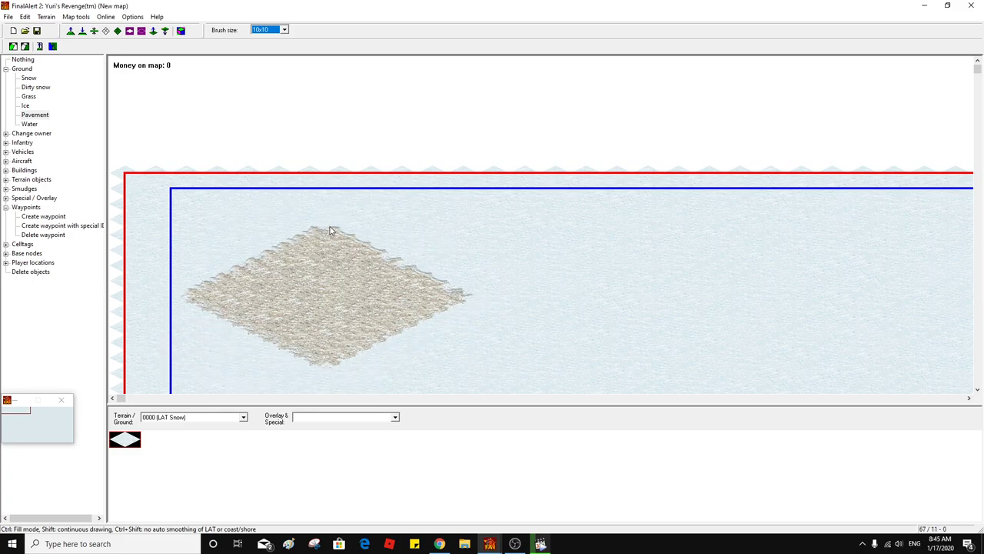
pyautogui.click(340, 221)
# Copy the pavement patch area and paste it centered on the map
pyautogui.rightClick(340, 222)
pyautogui.hotkey('ctrl', 'c')
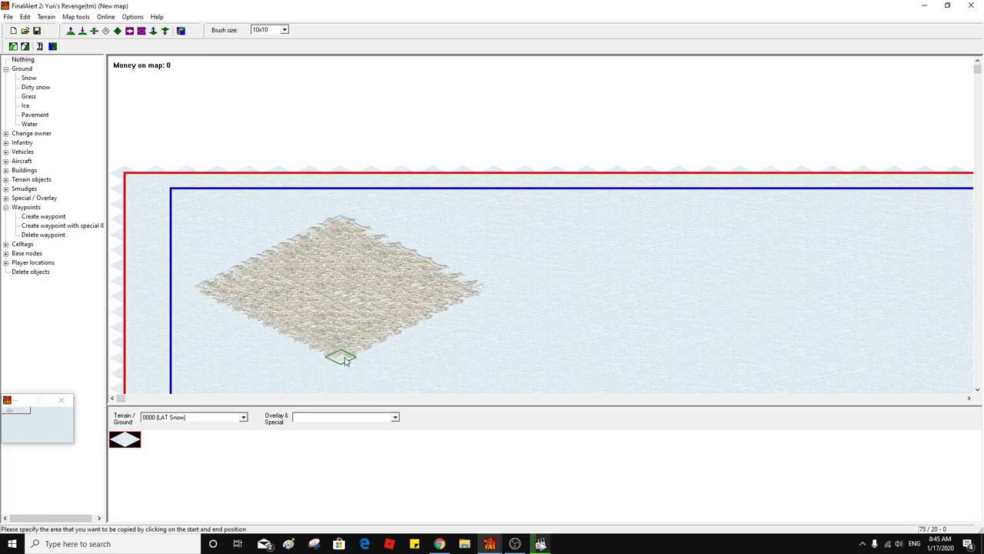
pyautogui.click(345, 223)
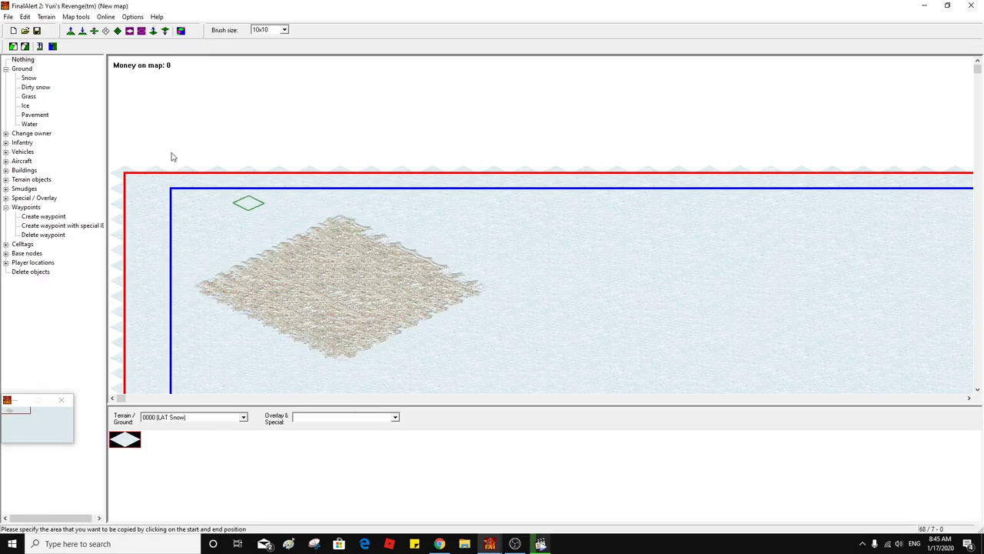
pyautogui.click(28, 17)
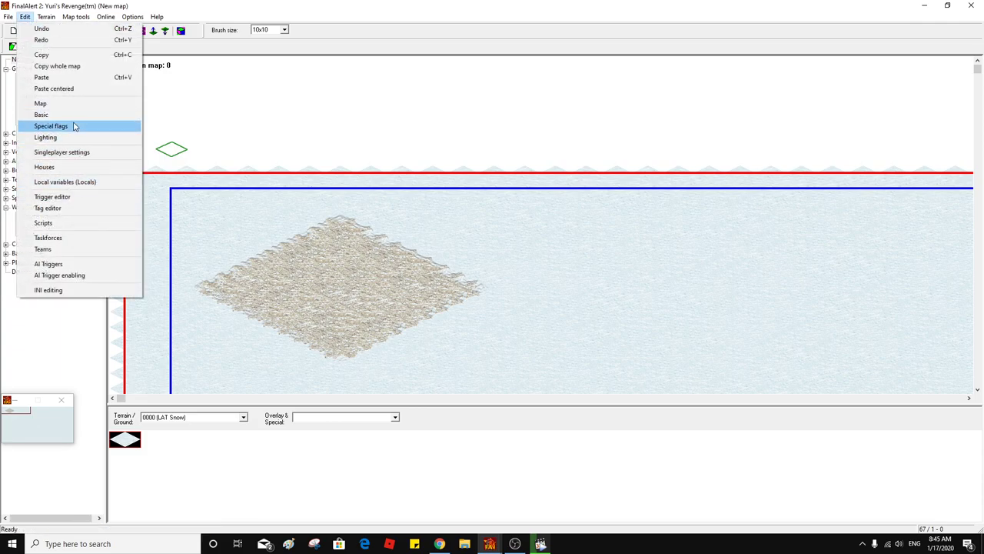
pyautogui.click(75, 90)
# Paint over the original corner pavement patch with Snow ground using the 10x10 brush
pyautogui.click(35, 79)
pyautogui.click(321, 247)
pyautogui.moveTo(322, 245); pyautogui.dragTo(339, 225)
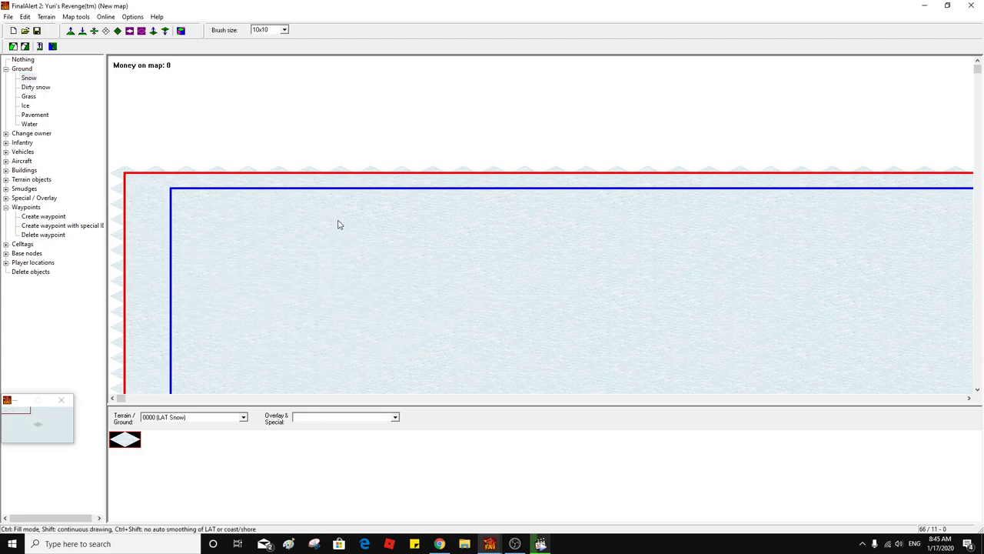
# Prepare Pavement ground with a 1x1 brush and undo the stray 10x10 patch painted beside the central one
pyautogui.click(39, 426)
pyautogui.moveTo(545, 258); pyautogui.dragTo(533, 238)
pyautogui.moveTo(687, 314); pyautogui.dragTo(680, 286)
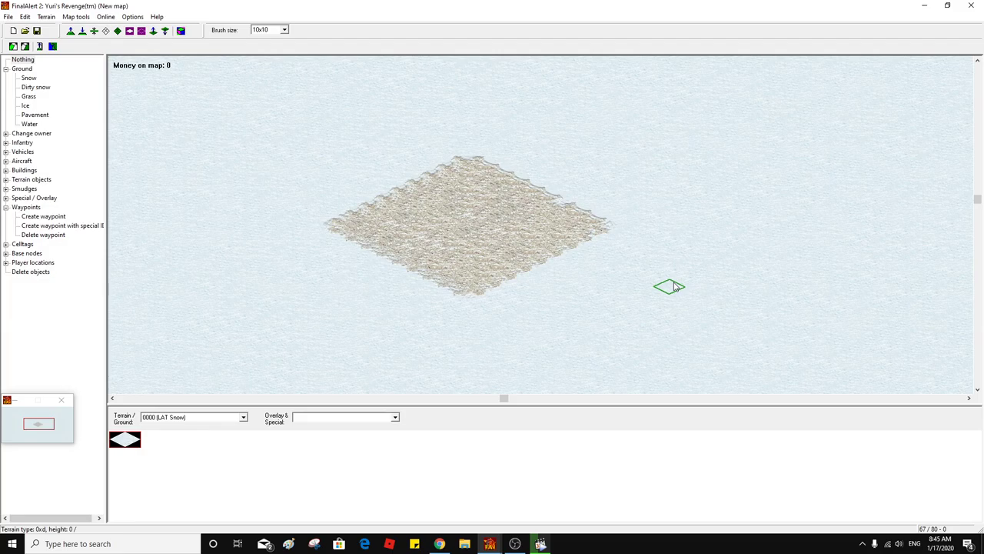
pyautogui.click(34, 116)
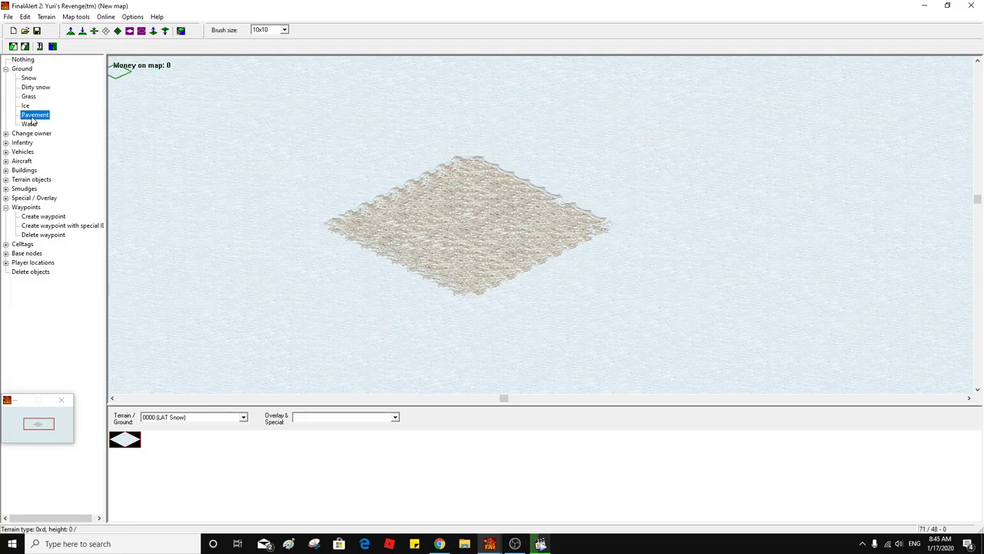
pyautogui.click(237, 113)
pyautogui.click(262, 30)
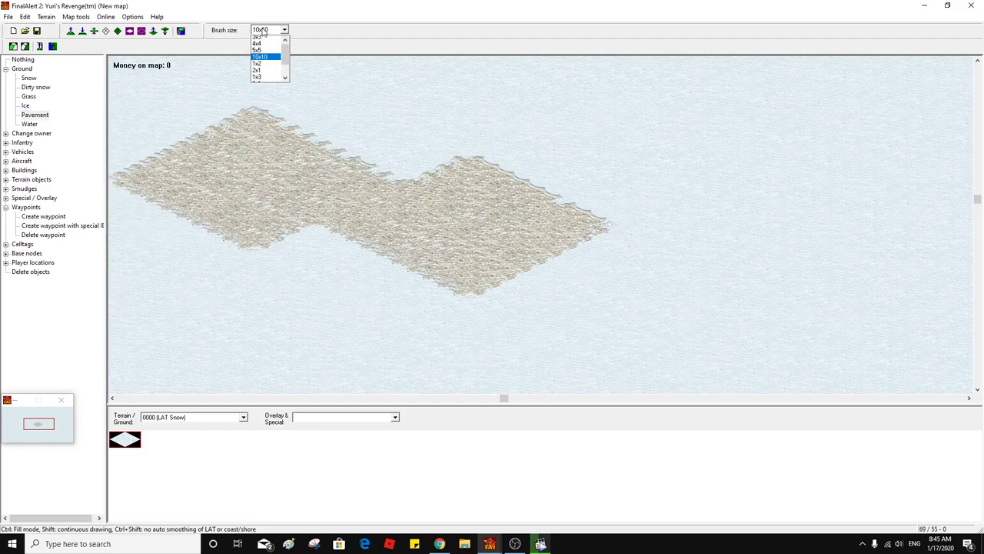
pyautogui.click(263, 39)
pyautogui.click(263, 30)
pyautogui.click(268, 40)
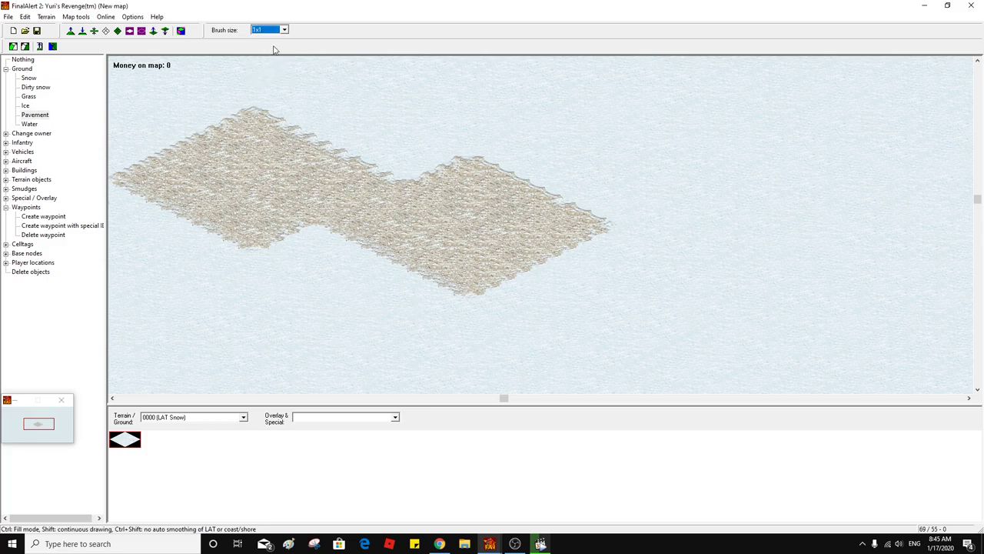
pyautogui.hotkey('ctrl', 'z')
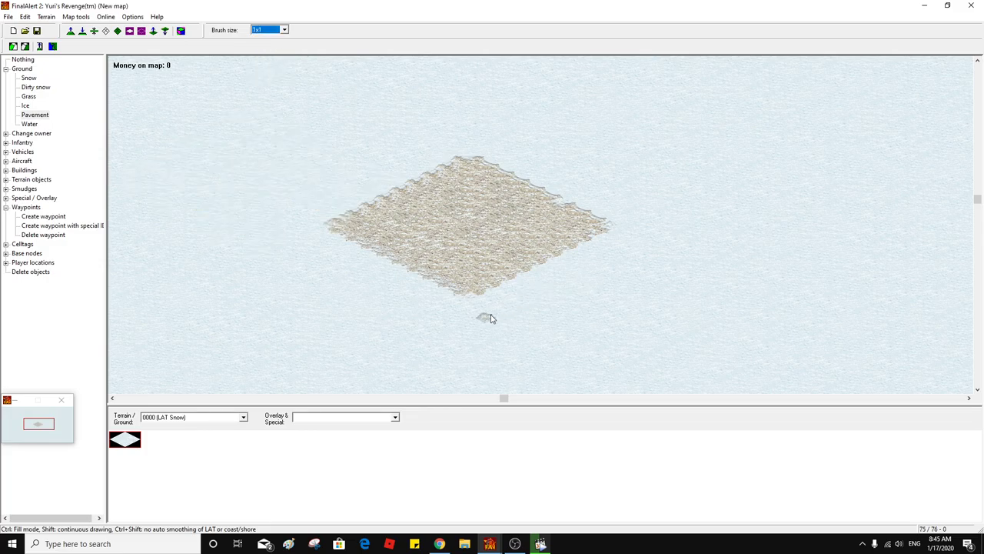
# Place spaced single Pavement tiles in a row along the lower-right side of the central pavement patch
pyautogui.click(477, 323)
pyautogui.click(496, 314)
pyautogui.click(533, 293)
pyautogui.click(579, 270)
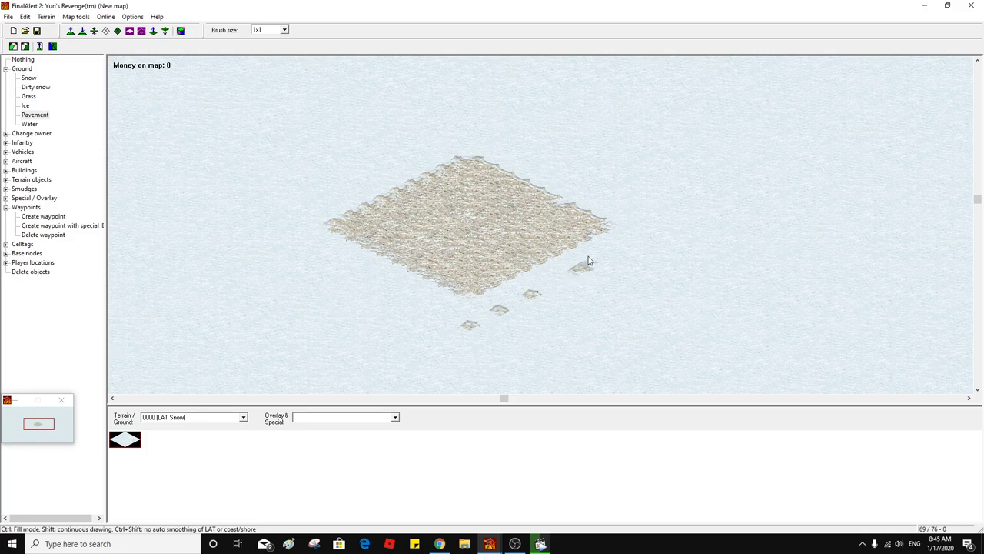
pyautogui.click(540, 289)
pyautogui.click(608, 255)
pyautogui.click(637, 240)
pyautogui.click(663, 231)
# Continue the ring of single Pavement tiles along the upper-right side of the central patch, up to its top corner
pyautogui.click(625, 208)
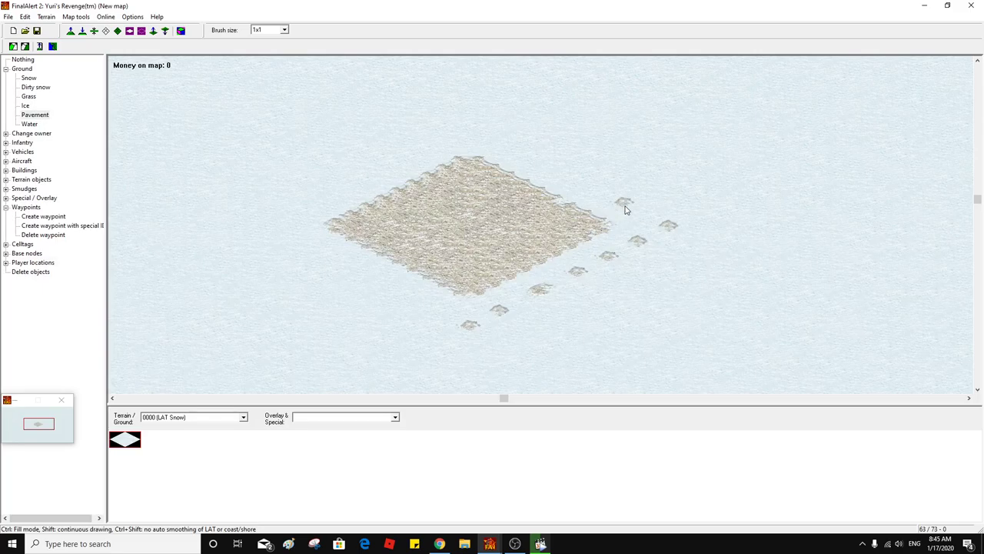
pyautogui.click(576, 181)
pyautogui.click(534, 159)
pyautogui.click(502, 142)
pyautogui.click(471, 127)
# Complete the ring of single Pavement tiles along the upper-left and lower-left sides of the central patch
pyautogui.click(422, 147)
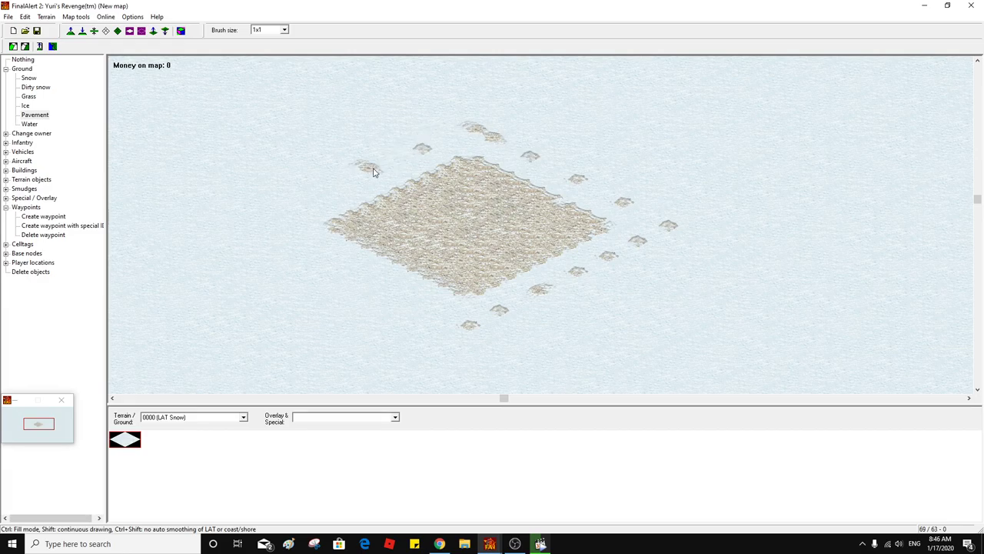
pyautogui.click(377, 175)
pyautogui.click(330, 196)
pyautogui.click(274, 226)
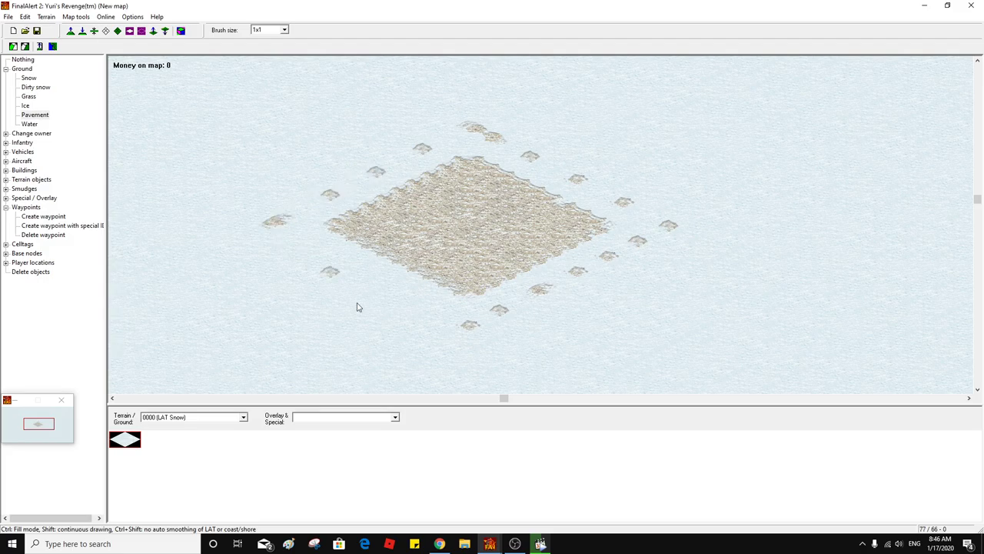
pyautogui.click(375, 282)
pyautogui.click(321, 252)
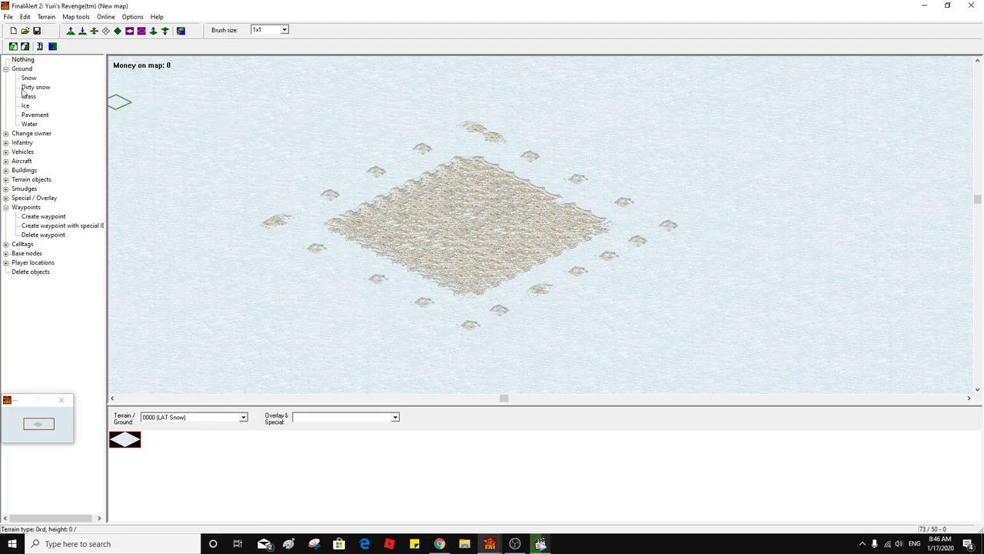
# Switch the terrain to 0010 (Cliff Set) and select the right-facing cliff piece numbered 3, toggling the numbered tile view on and off
pyautogui.click(243, 416)
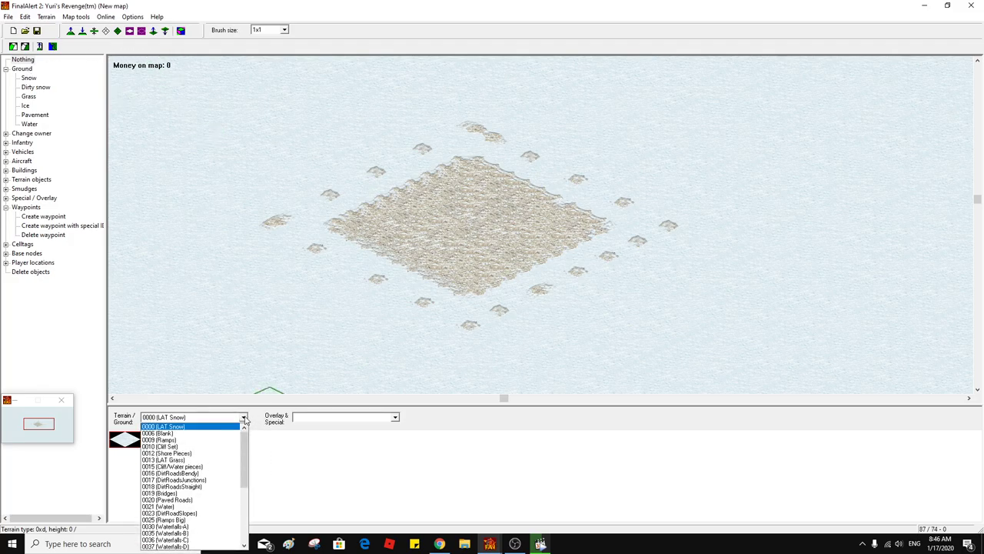
pyautogui.click(220, 450)
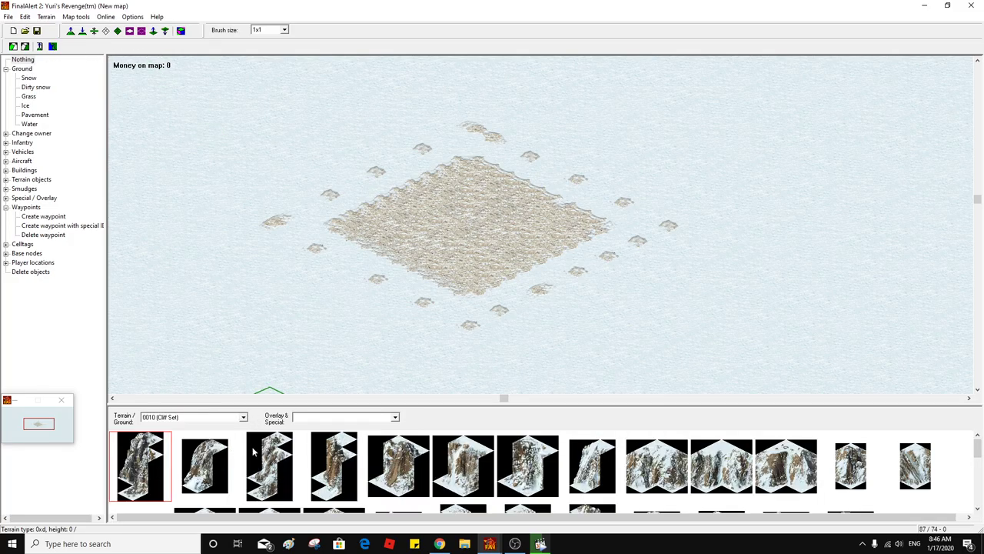
pyautogui.moveTo(979, 459); pyautogui.dragTo(975, 471)
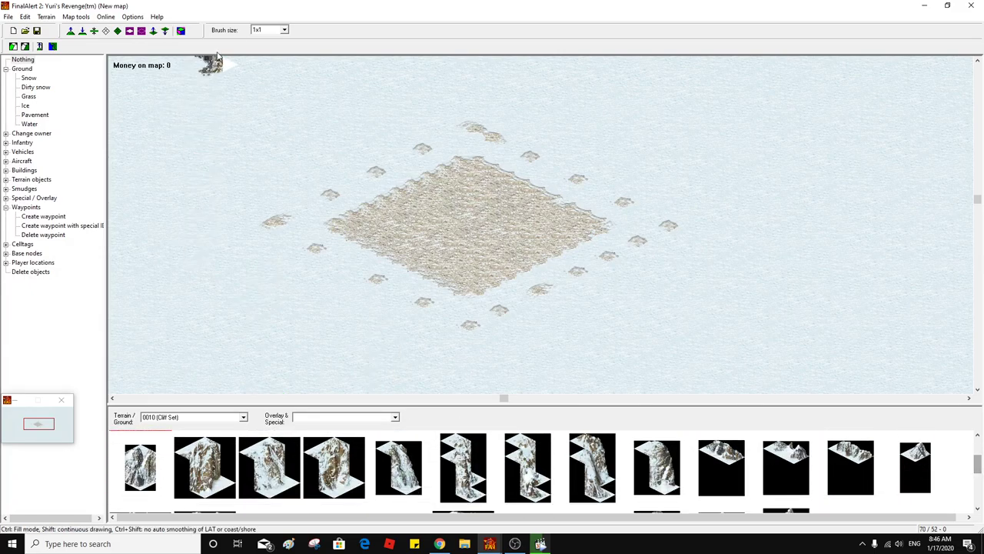
pyautogui.click(180, 31)
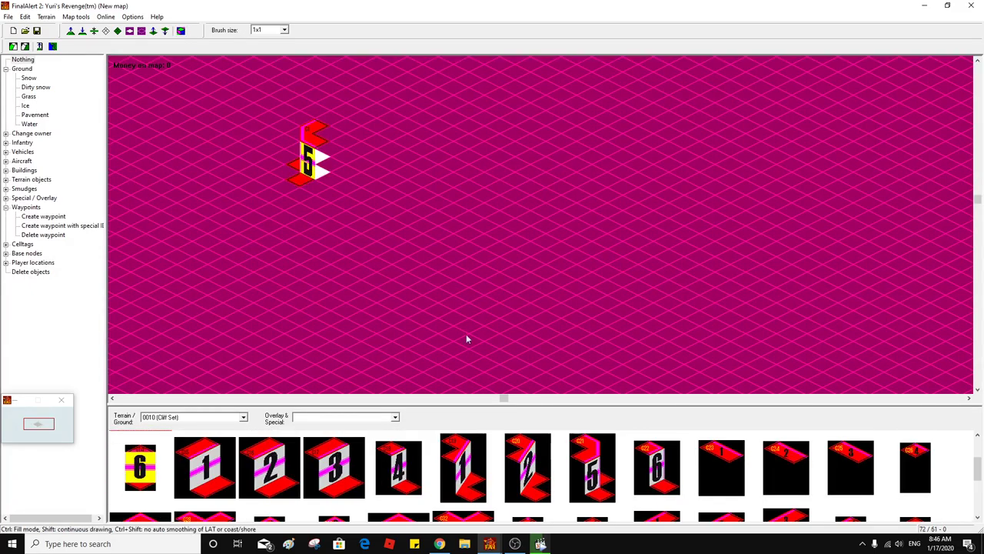
pyautogui.click(325, 468)
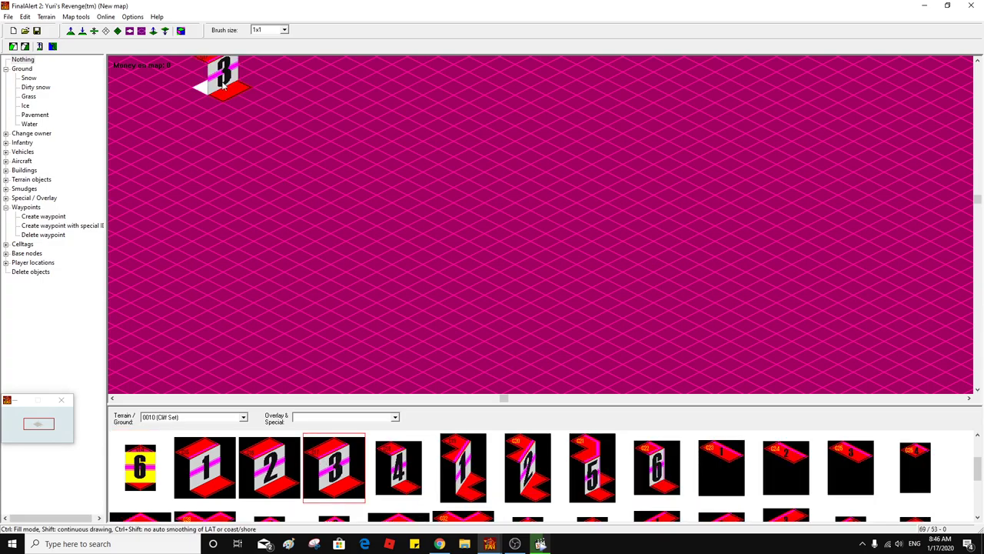
pyautogui.click(181, 32)
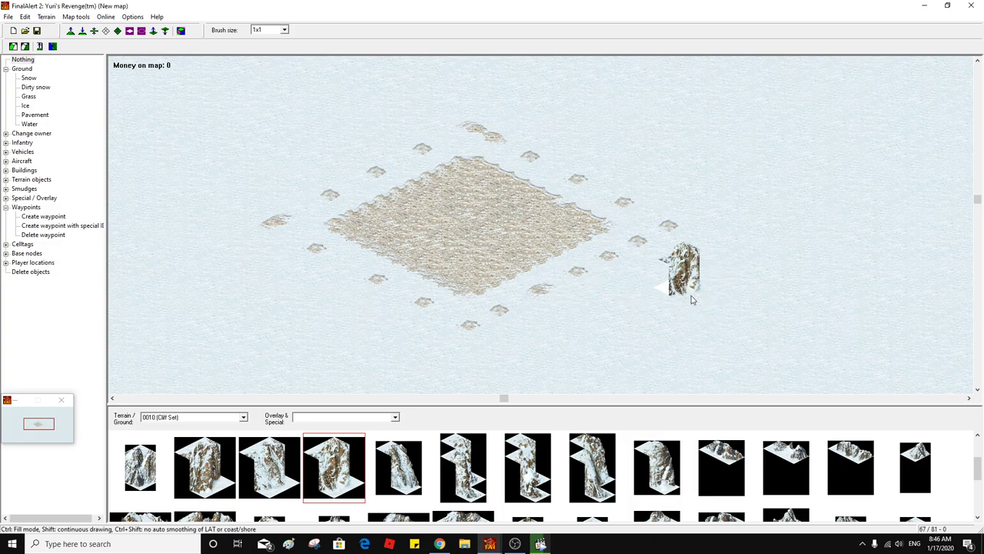
# Look up the cliff numbers in the tile view and place the yellow corner piece 5 at the patch's lower corner
pyautogui.click(182, 30)
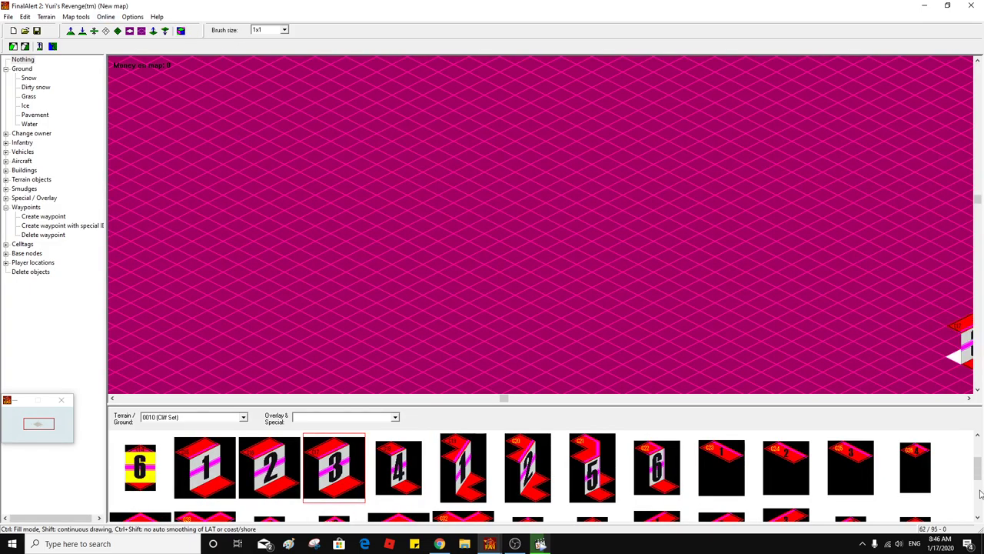
pyautogui.scroll(-1, 978, 477)
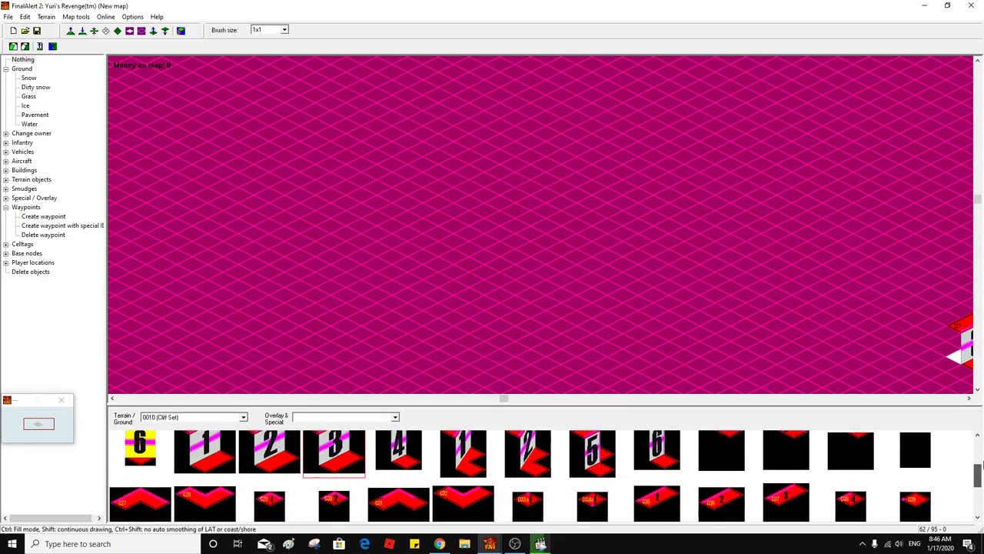
pyautogui.scroll(2, 982, 464)
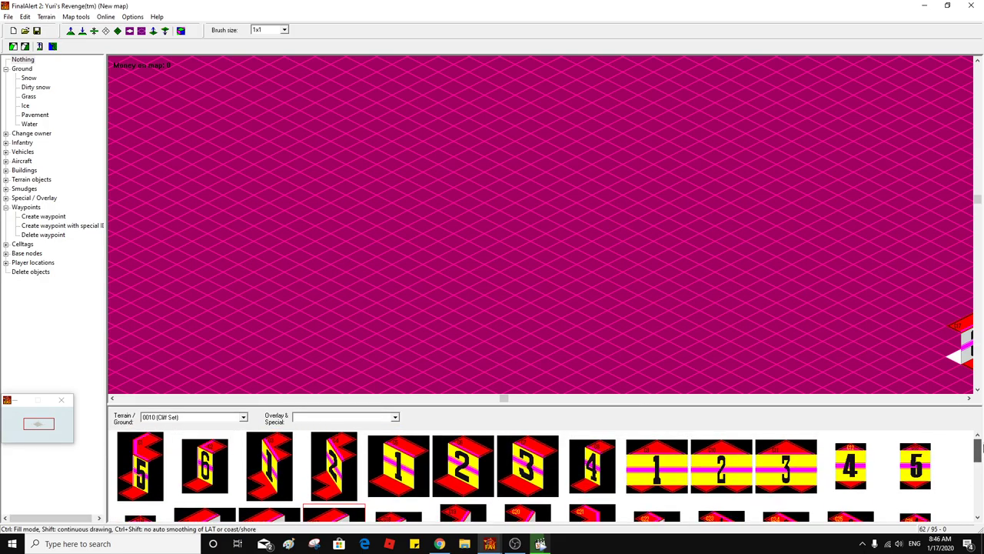
pyautogui.click(921, 464)
pyautogui.click(181, 30)
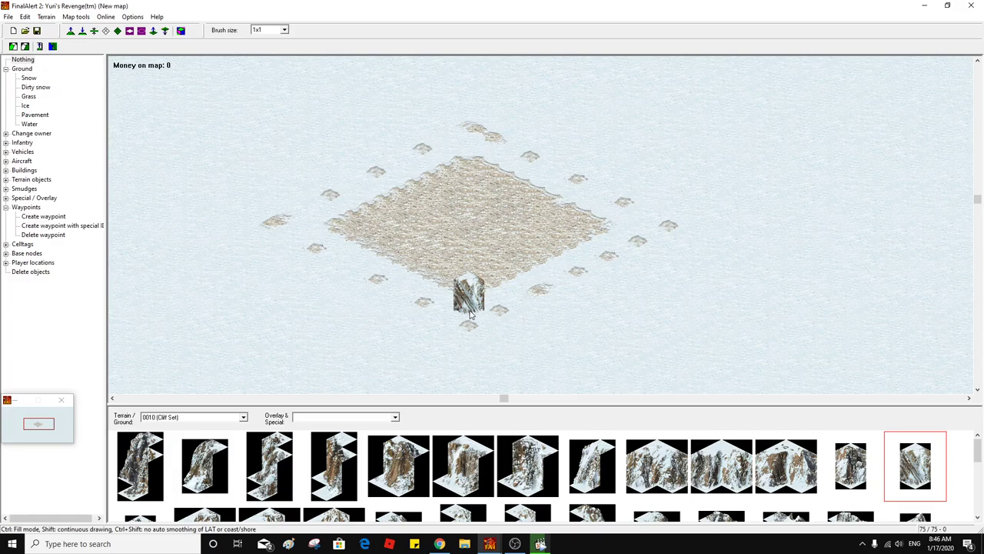
# Paint over the central pavement patch with Snow using a 10x10 brush, leaving the ring of single pavement tiles
pyautogui.click(28, 78)
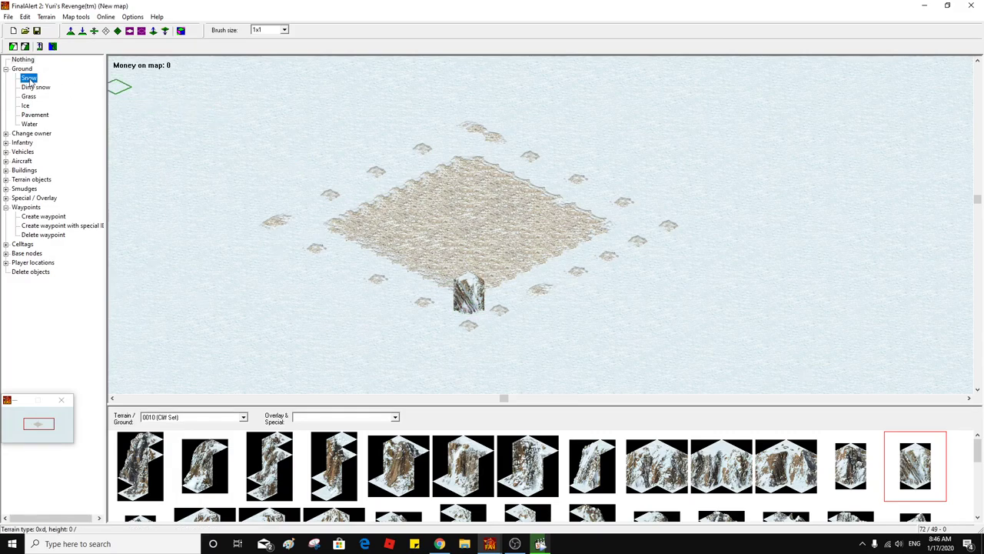
pyautogui.click(265, 29)
pyautogui.click(265, 73)
pyautogui.click(453, 183)
pyautogui.moveTo(453, 182); pyautogui.dragTo(466, 163)
pyautogui.click(466, 163)
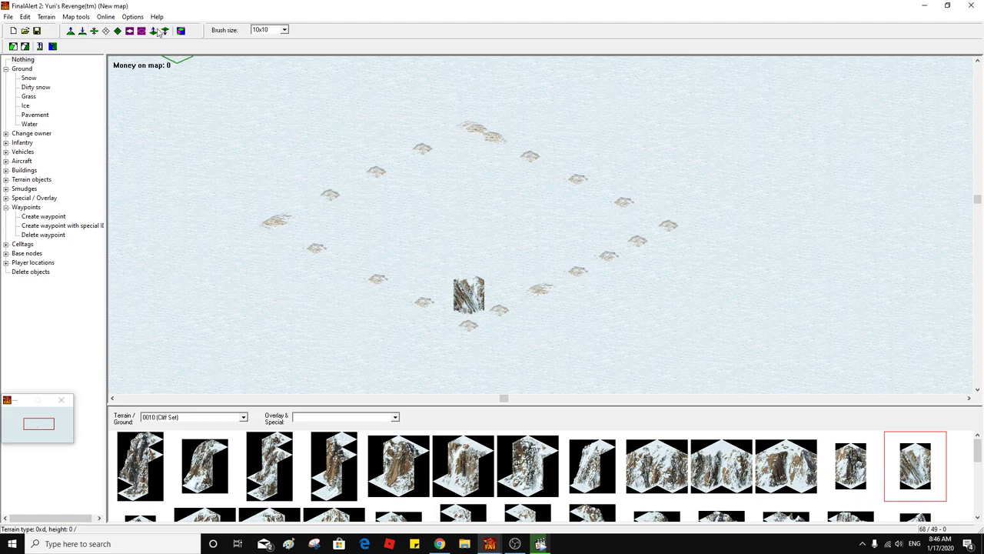
# Place the yellow cliff piece 2 directly against the lower-left side of corner piece 5, checking the join in the numbered tile view
pyautogui.click(467, 471)
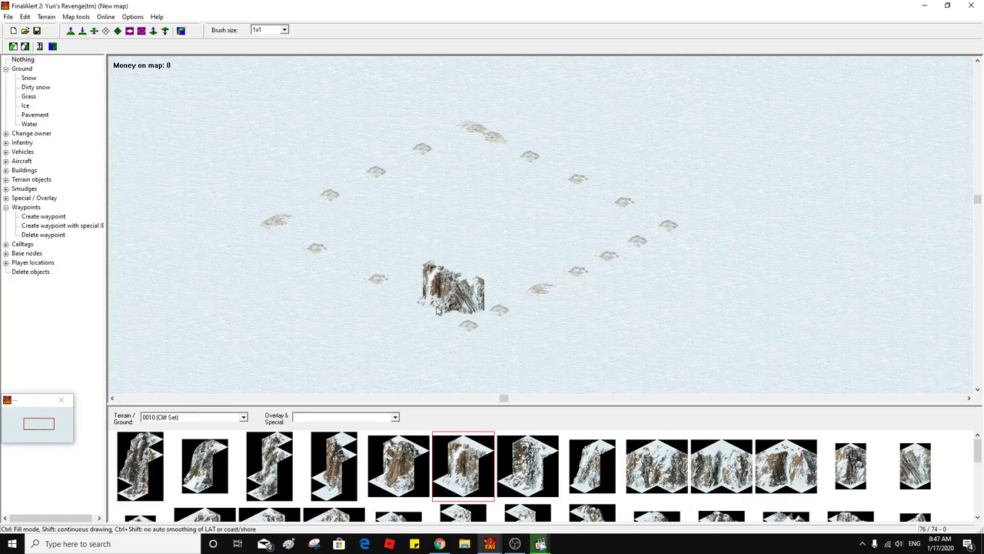
pyautogui.click(437, 309)
pyautogui.click(181, 30)
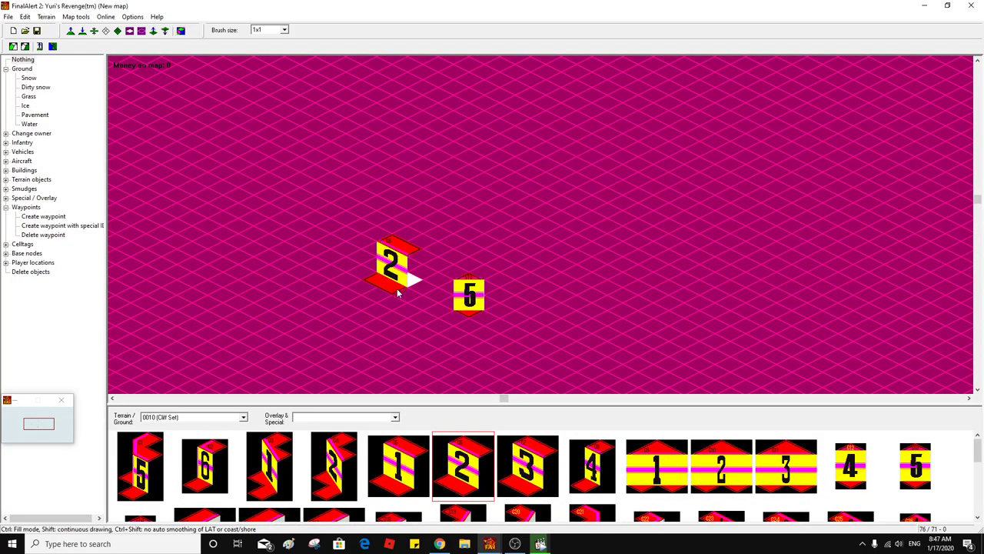
pyautogui.click(428, 311)
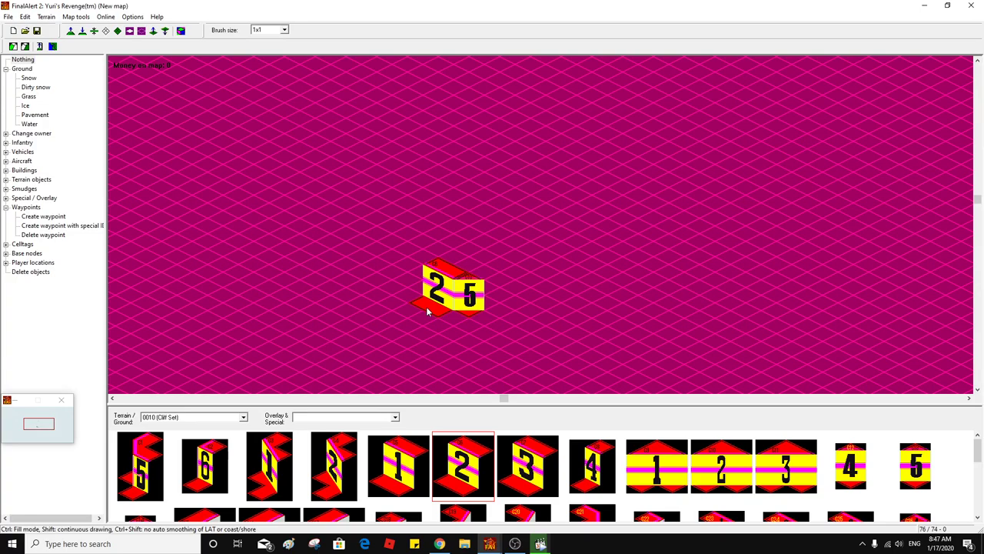
pyautogui.click(180, 30)
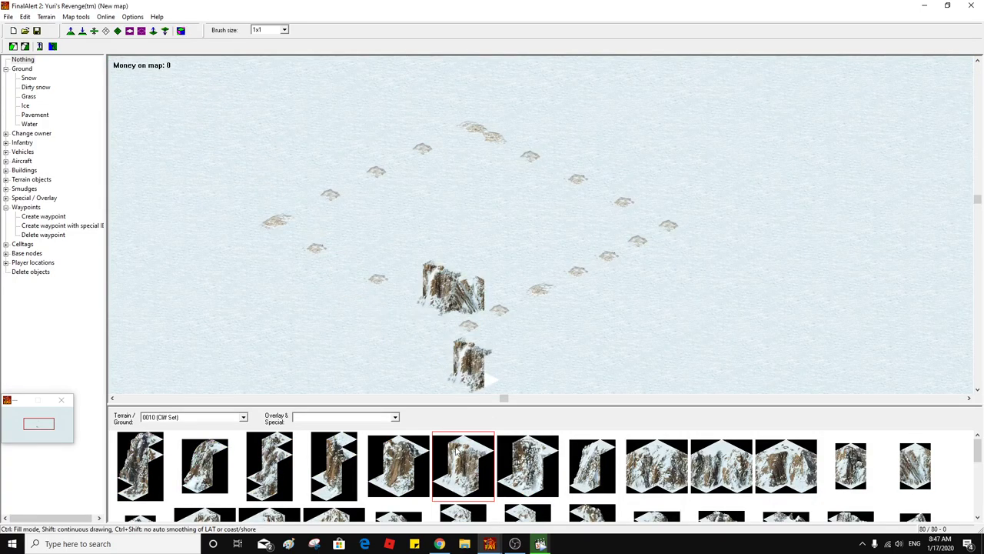
# Build the lower-right cliff row from corner piece 5 using three grey pieces 2, one piece 3 and one piece 1
pyautogui.scroll(-1, 858, 475)
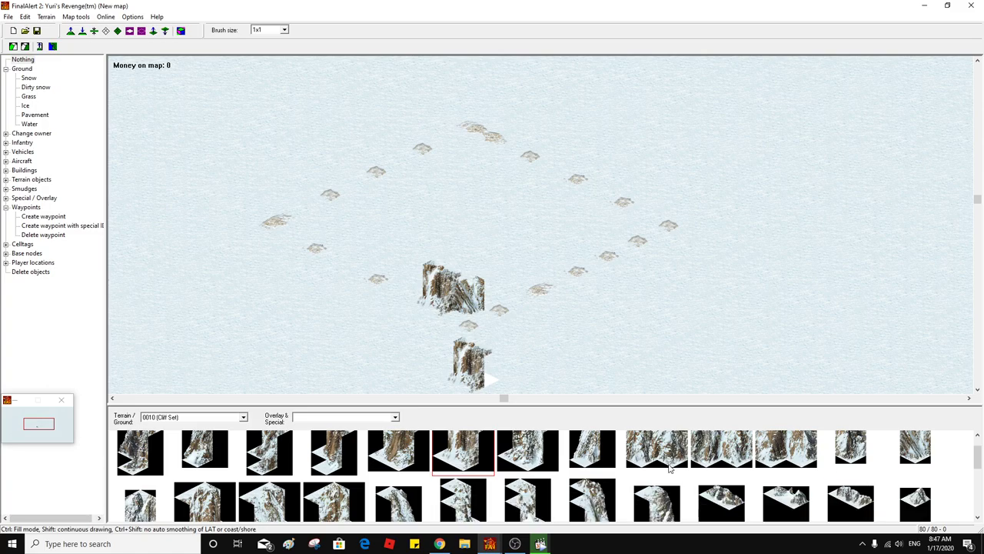
pyautogui.click(298, 494)
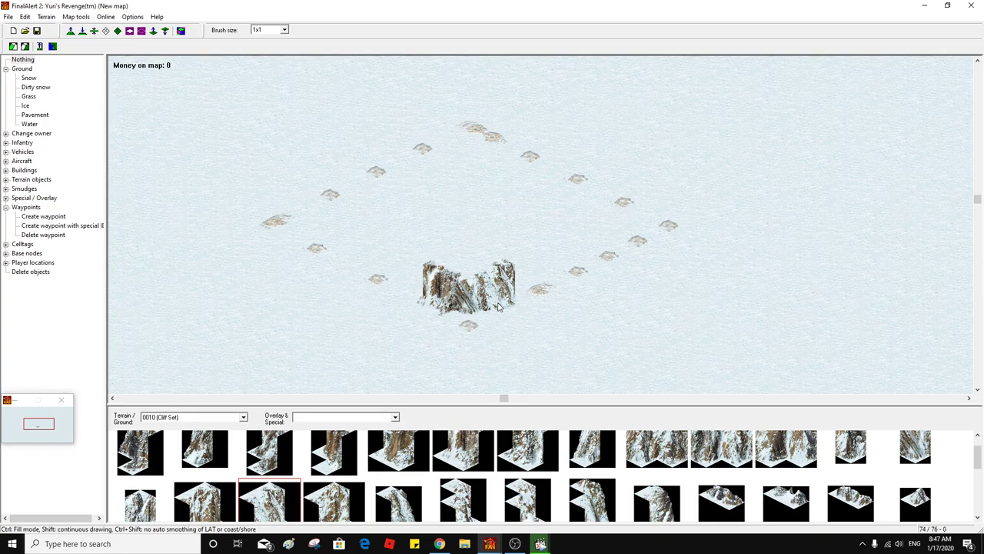
pyautogui.click(505, 306)
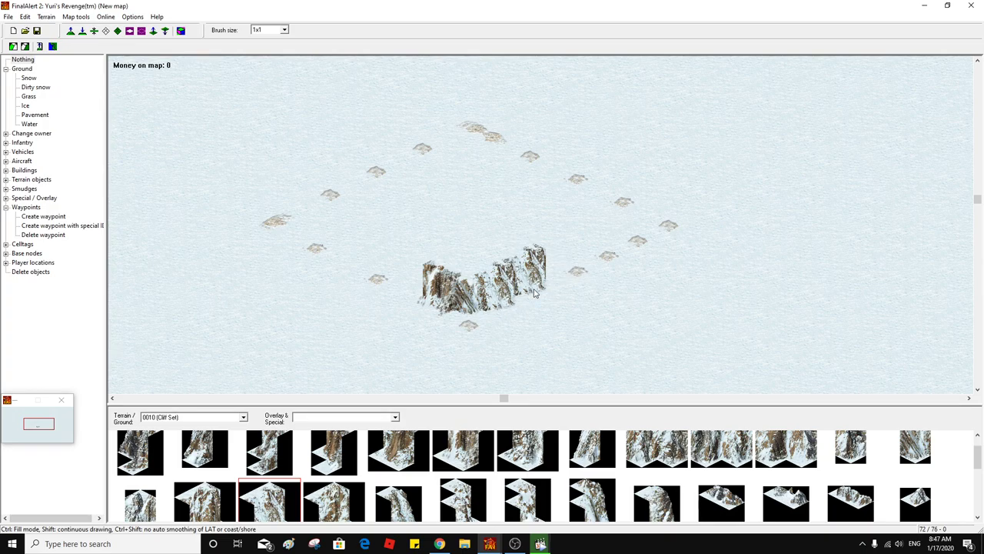
pyautogui.click(536, 292)
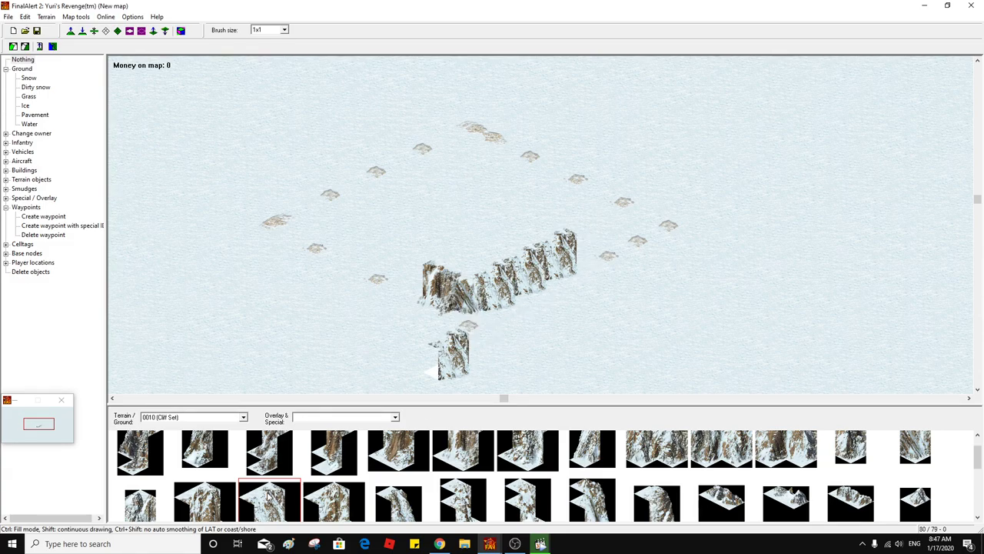
pyautogui.click(334, 500)
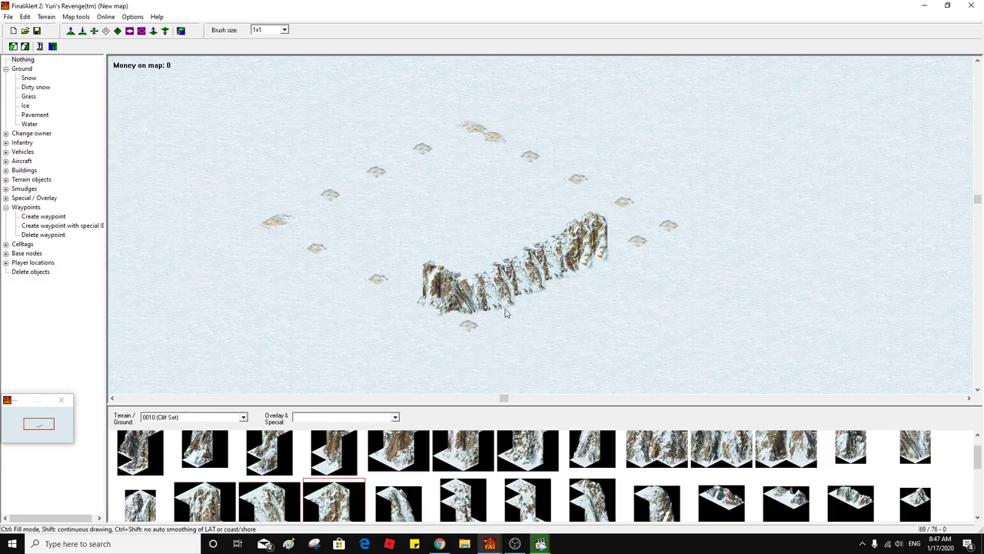
pyautogui.click(204, 500)
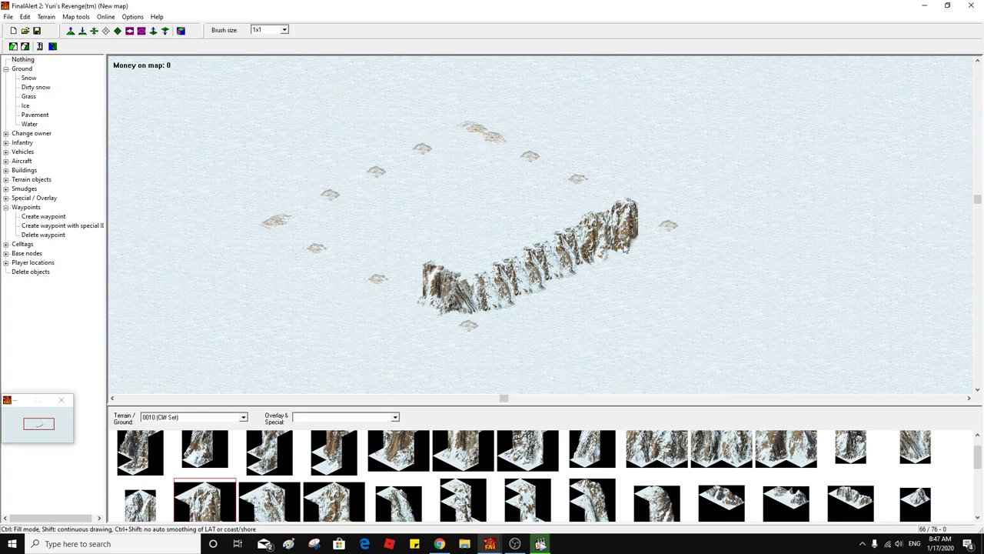
pyautogui.click(624, 246)
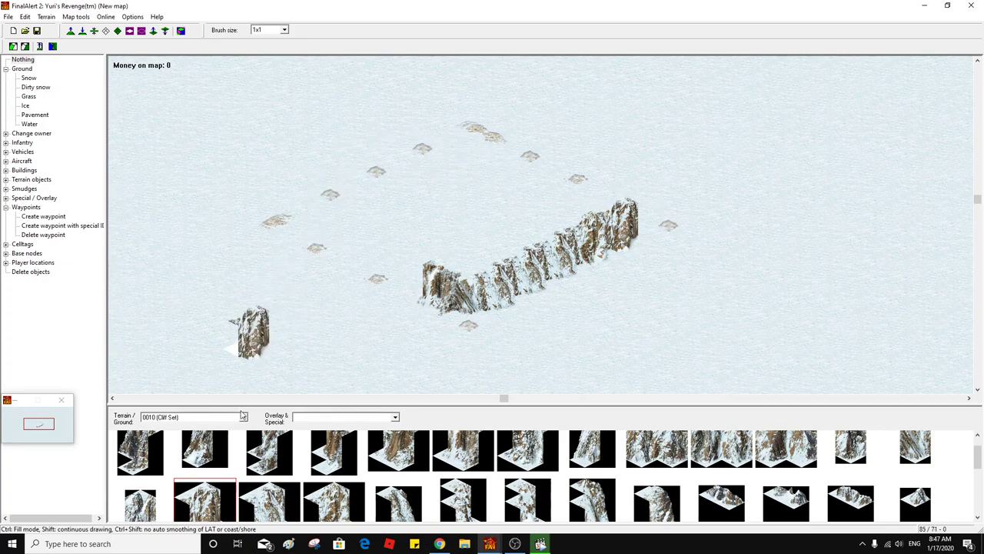
# Extend the lower-left cliff row in the numbered tile view with yellow pieces 1, 3 and 2
pyautogui.click(215, 455)
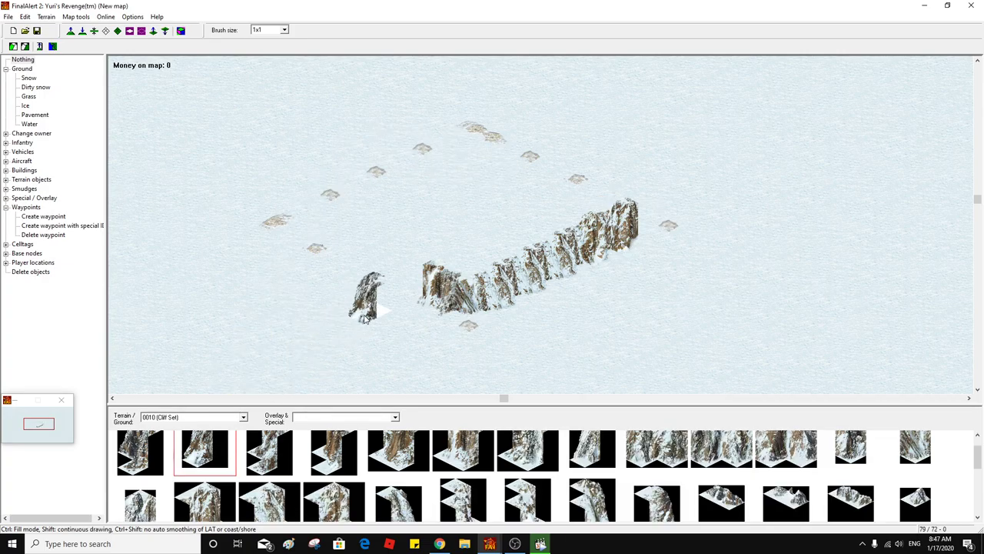
pyautogui.click(181, 32)
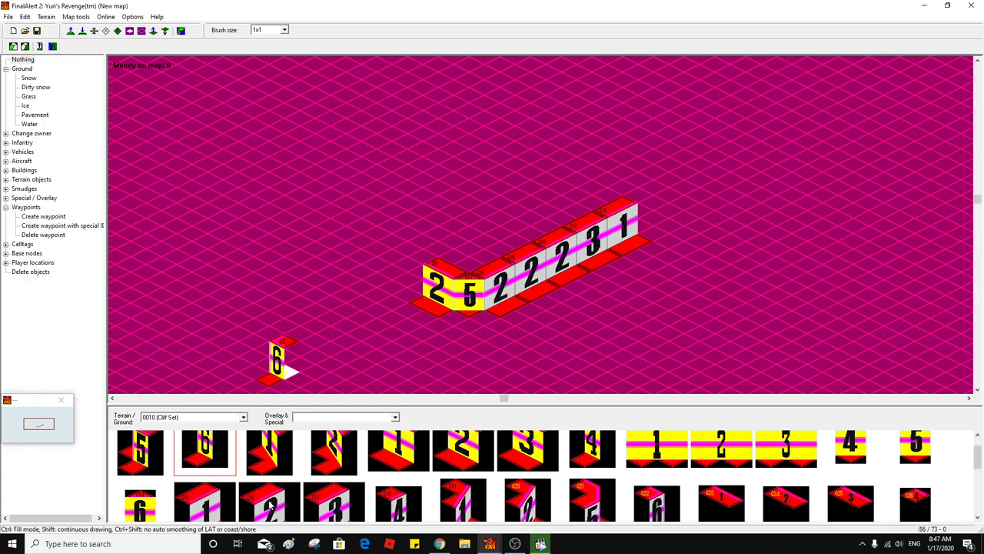
pyautogui.click(398, 450)
pyautogui.click(408, 287)
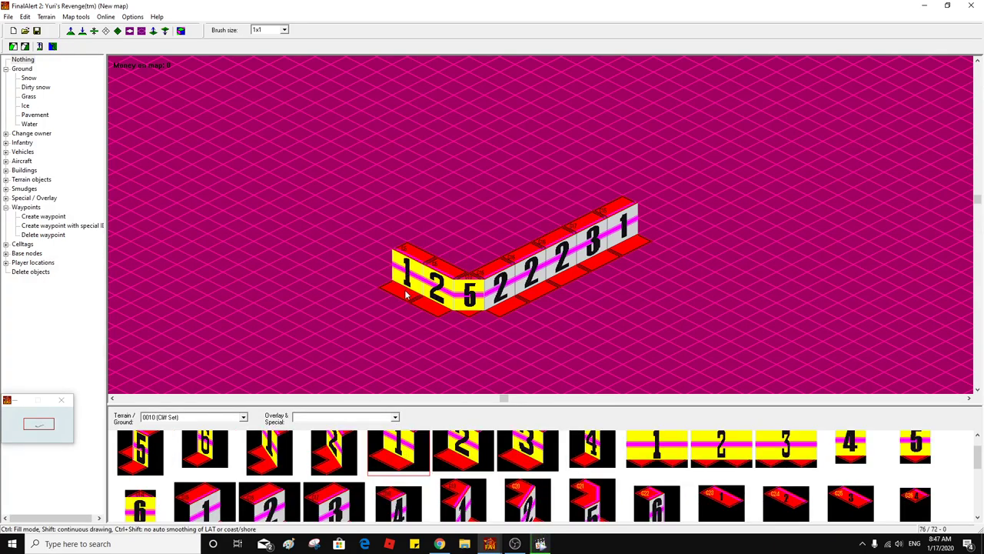
pyautogui.click(528, 450)
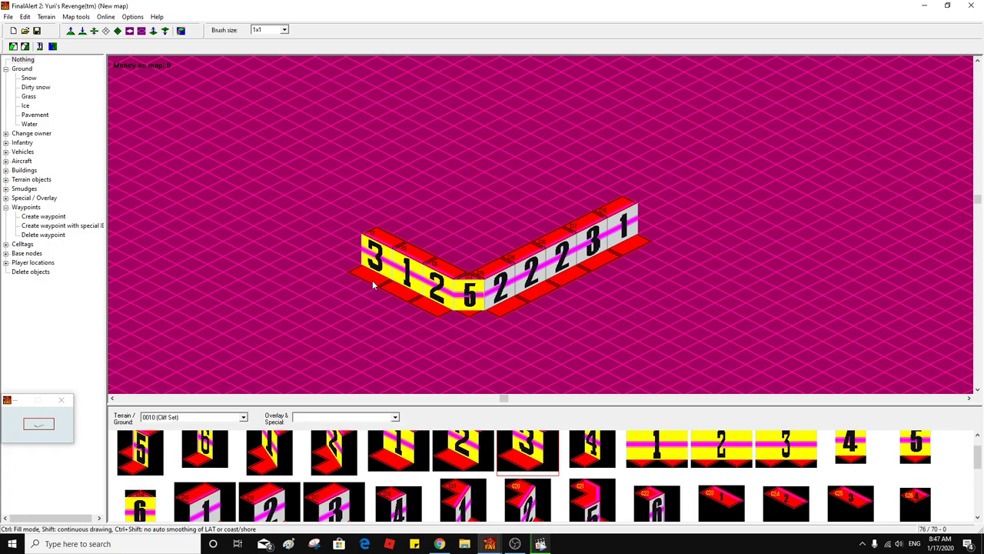
pyautogui.click(462, 450)
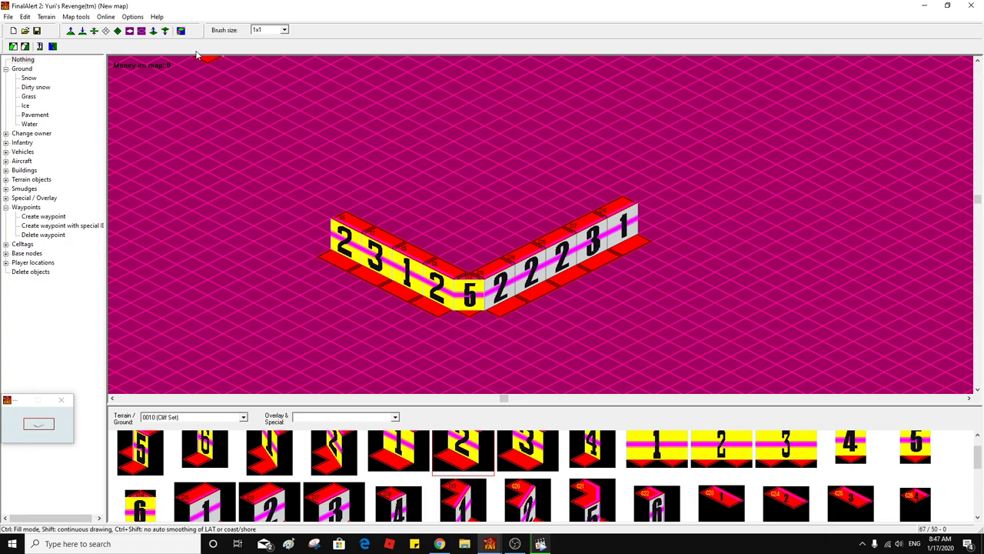
pyautogui.click(180, 30)
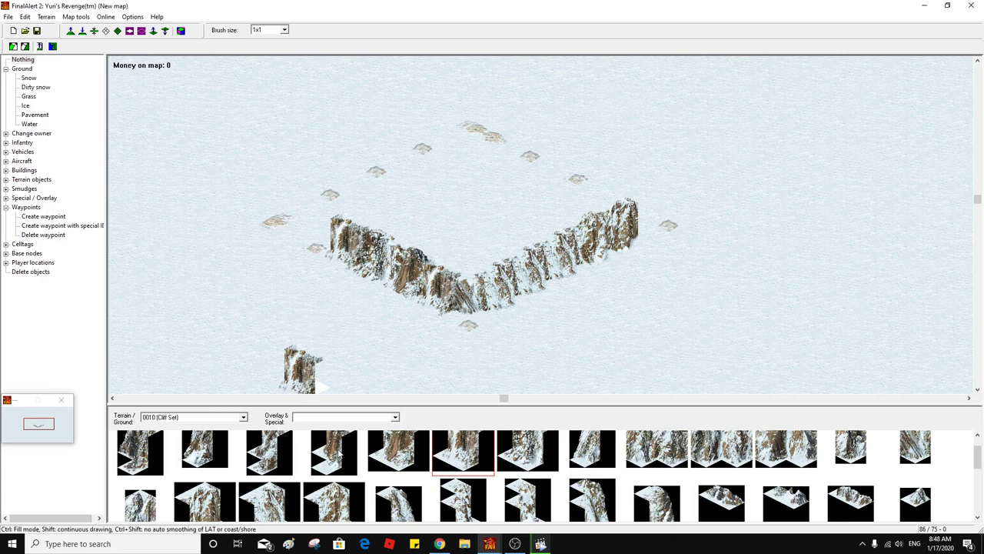
# Add yellow piece 3 to the lower-left row and cap both cliff ends with their matching pieces numbered 6
pyautogui.click(552, 455)
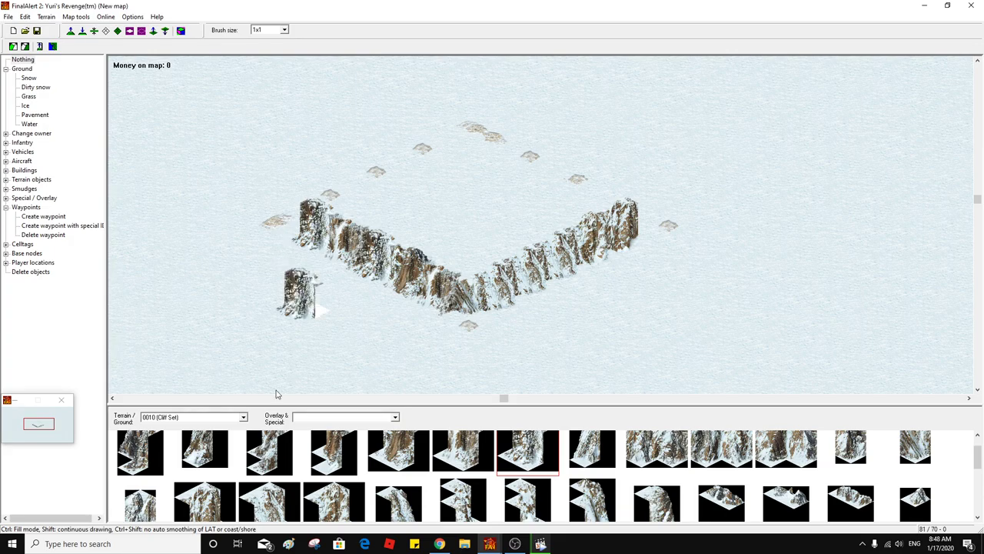
pyautogui.click(273, 444)
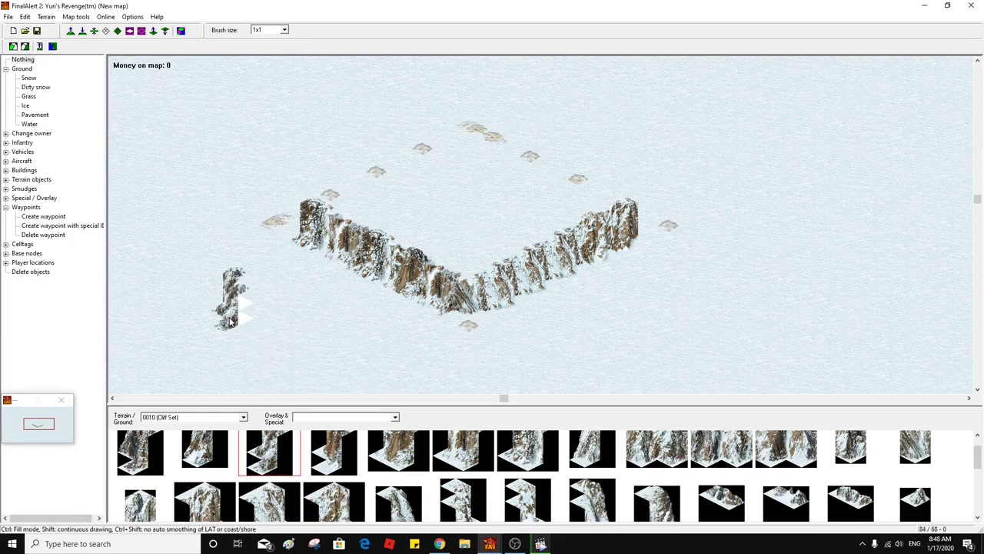
pyautogui.click(180, 30)
pyautogui.click(216, 453)
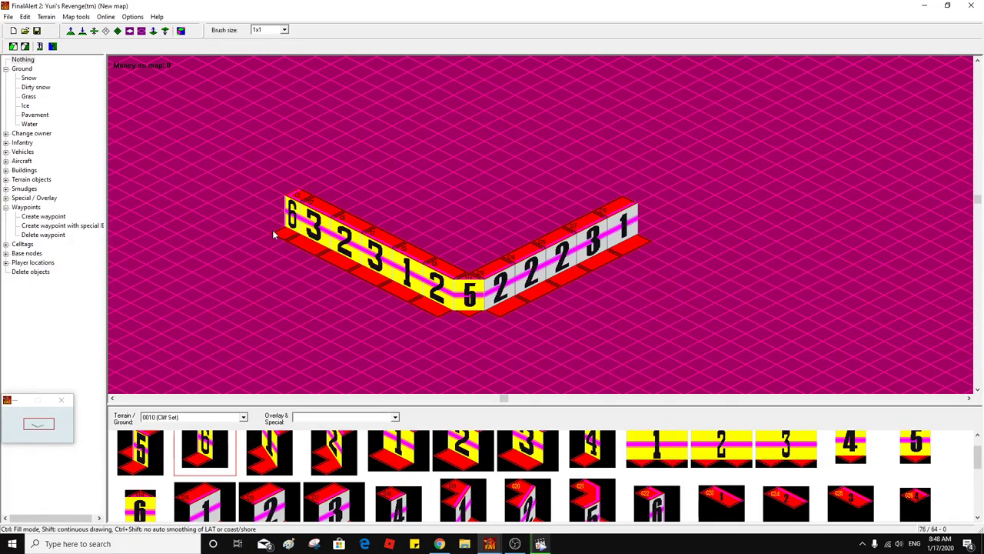
pyautogui.rightClick(273, 234)
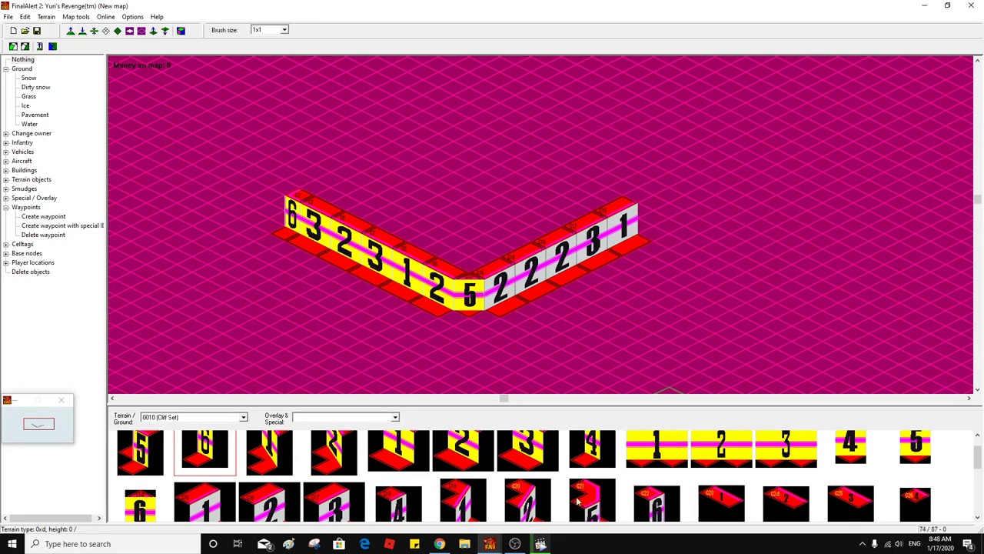
pyautogui.click(657, 502)
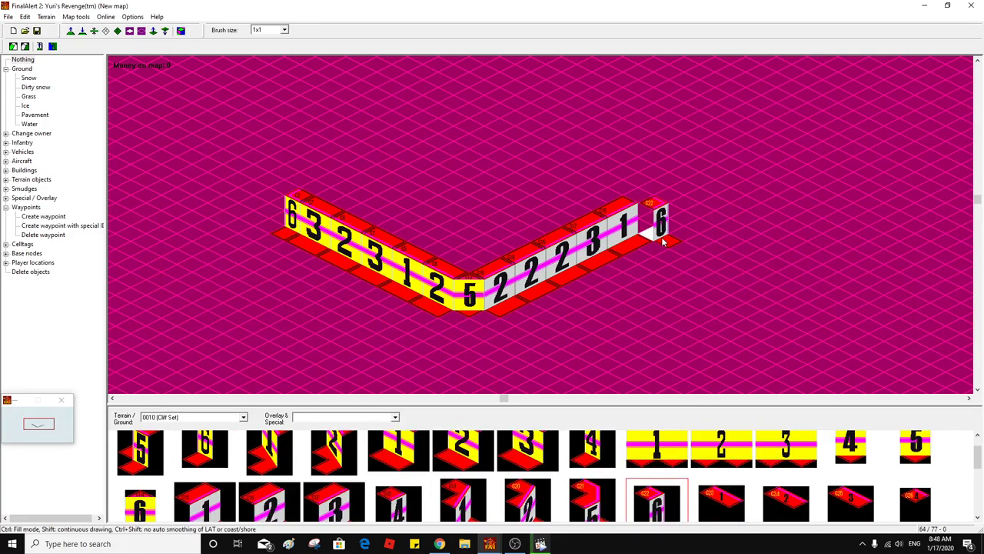
pyautogui.click(656, 237)
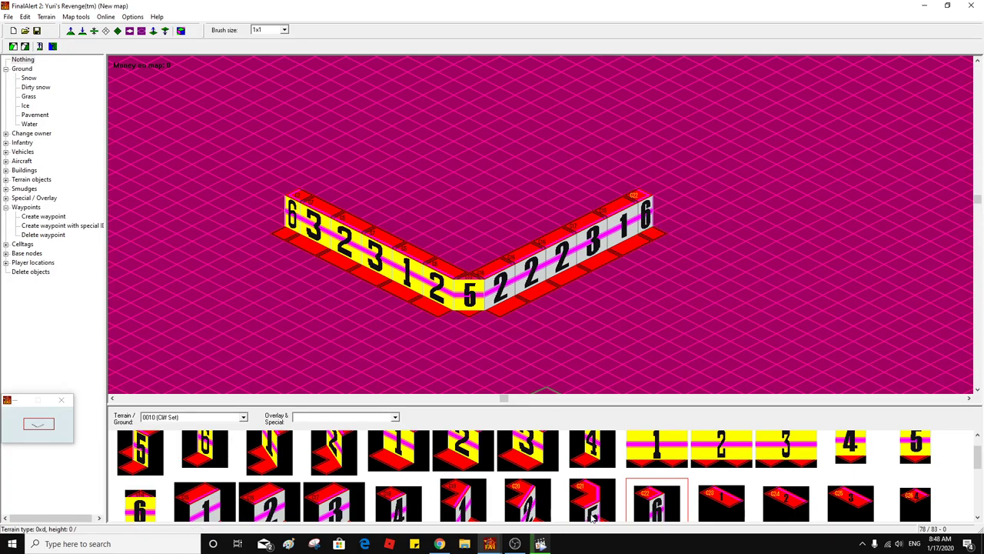
# Attach back cliff piece 3 (C25) behind the grey end piece 6 and copy an area of flat ground
pyautogui.click(846, 499)
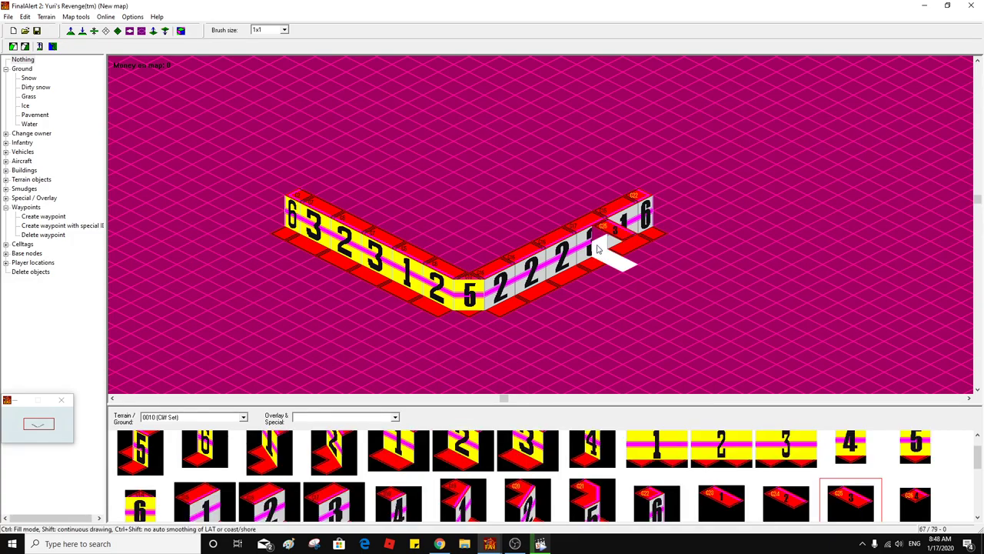
pyautogui.hotkey('ctrl', 'c')
pyautogui.click(476, 144)
pyautogui.click(579, 203)
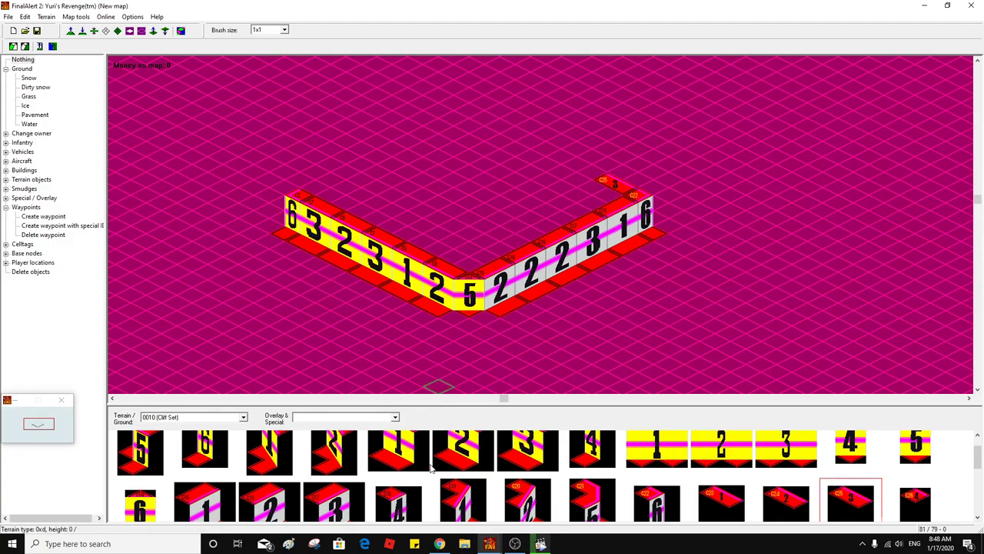
# Copy a flat ground area to clear the misplaced piece, and attach back cliff piece 3 (C37) behind yellow end piece 6
pyautogui.scroll(-3, 432, 468)
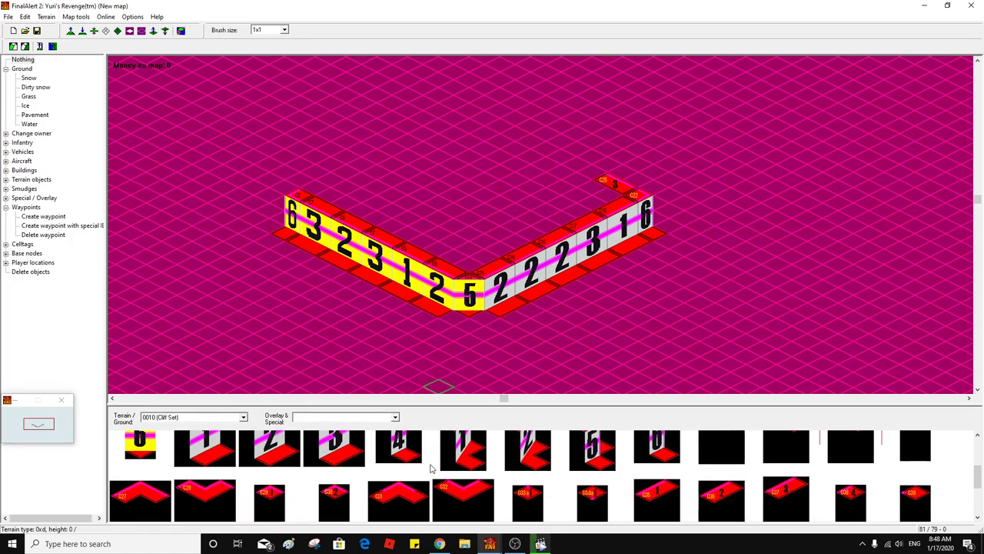
pyautogui.click(781, 492)
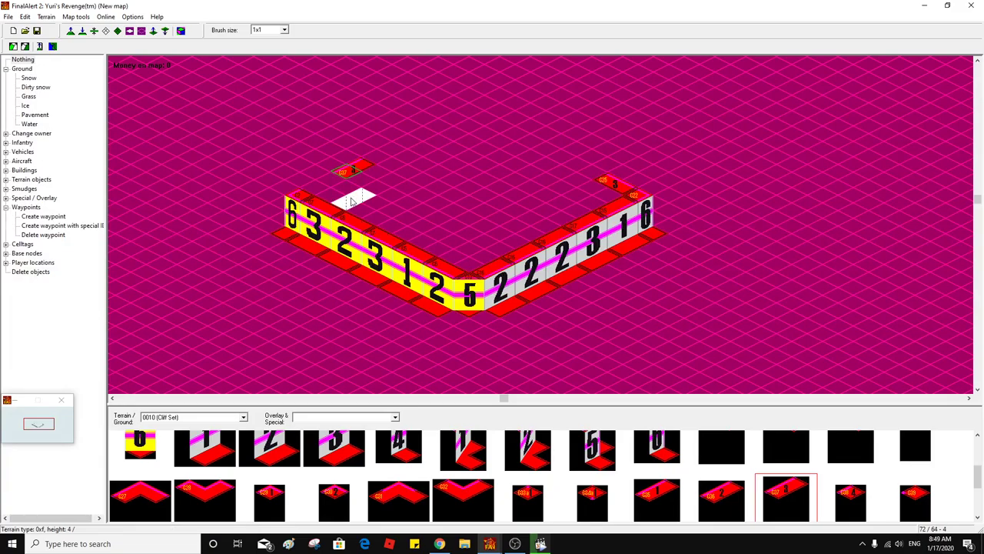
pyautogui.hotkey('ctrl', 'c')
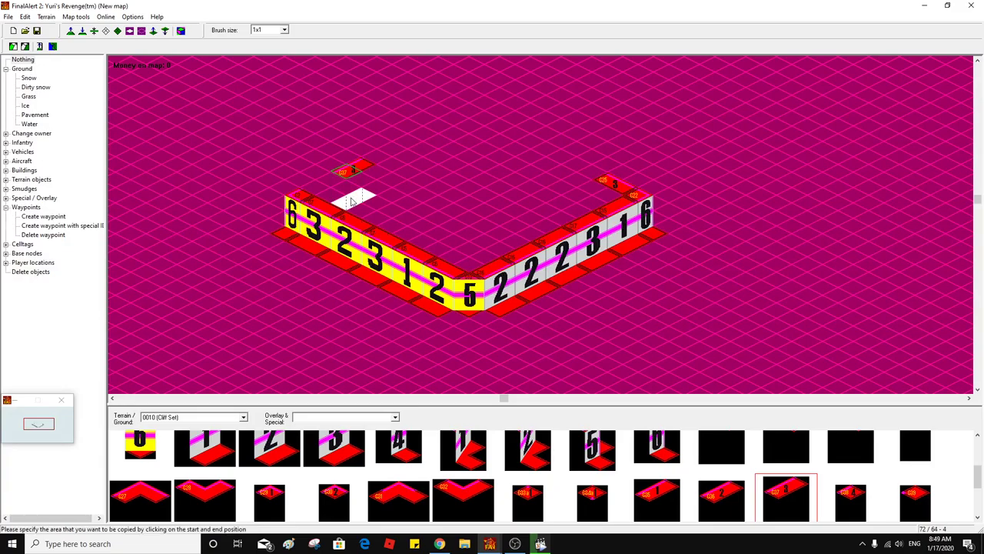
pyautogui.click(462, 138)
pyautogui.click(444, 148)
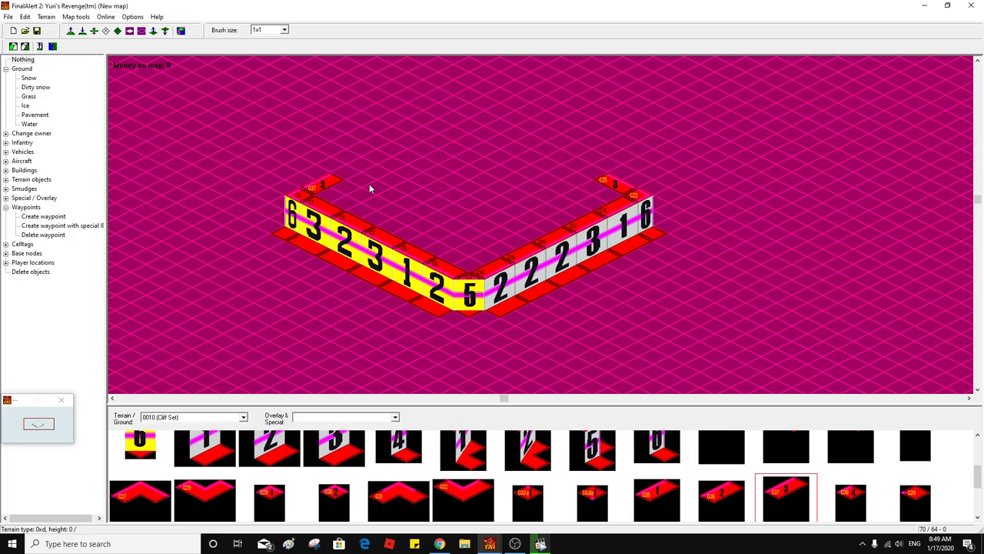
# Extend the upper-left back cliff from C37 with pieces 2 (C36), 1 (C35), 3 (C37) and 2 (C36)
pyautogui.click(729, 504)
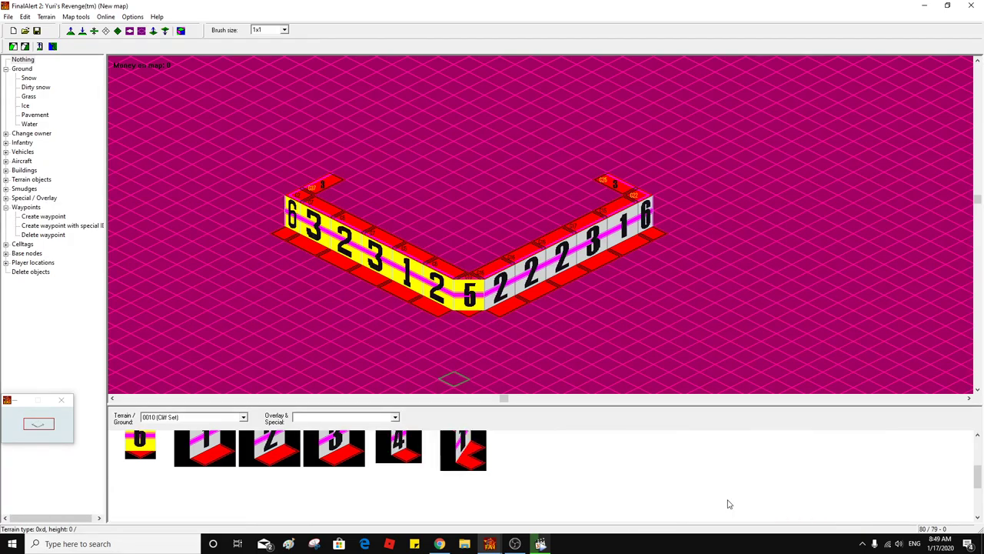
pyautogui.click(350, 201)
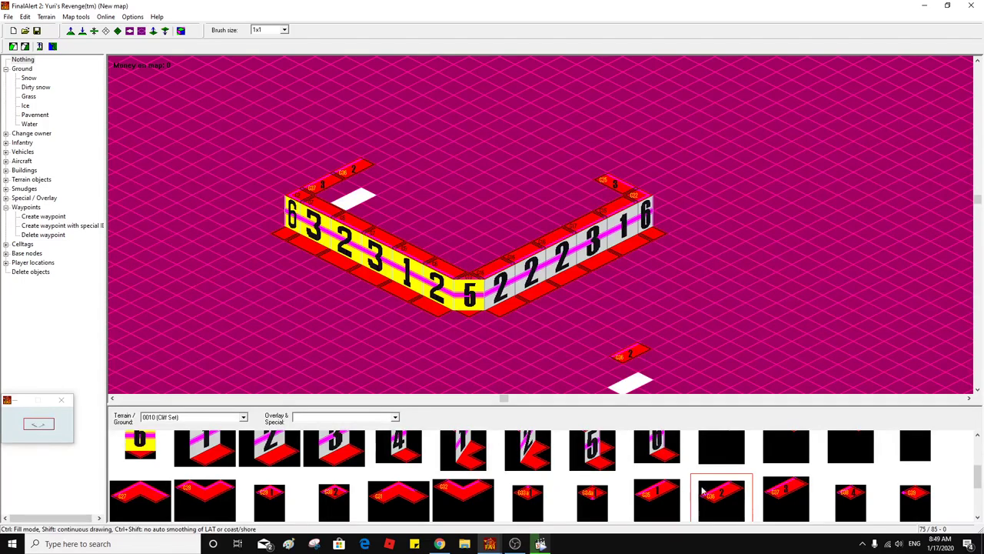
pyautogui.click(666, 500)
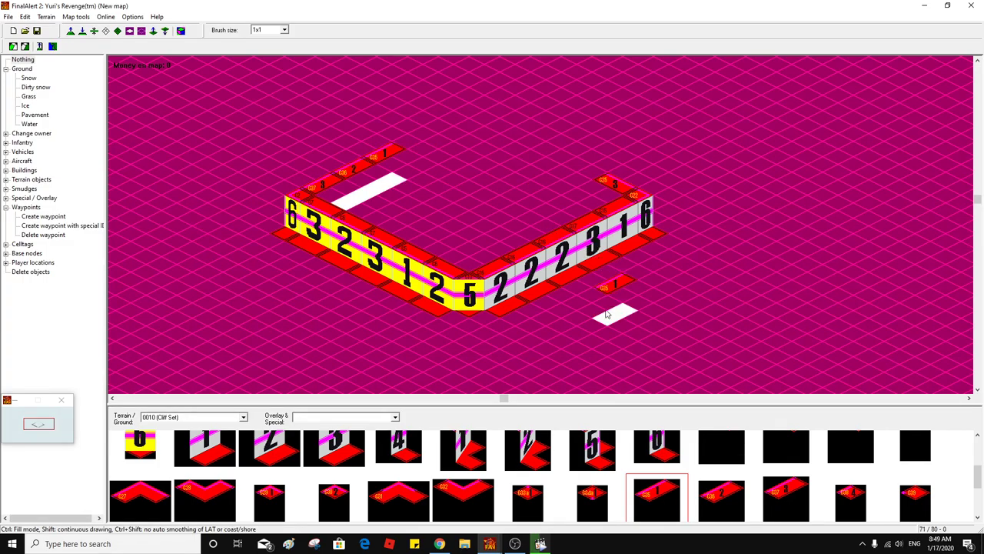
pyautogui.click(780, 498)
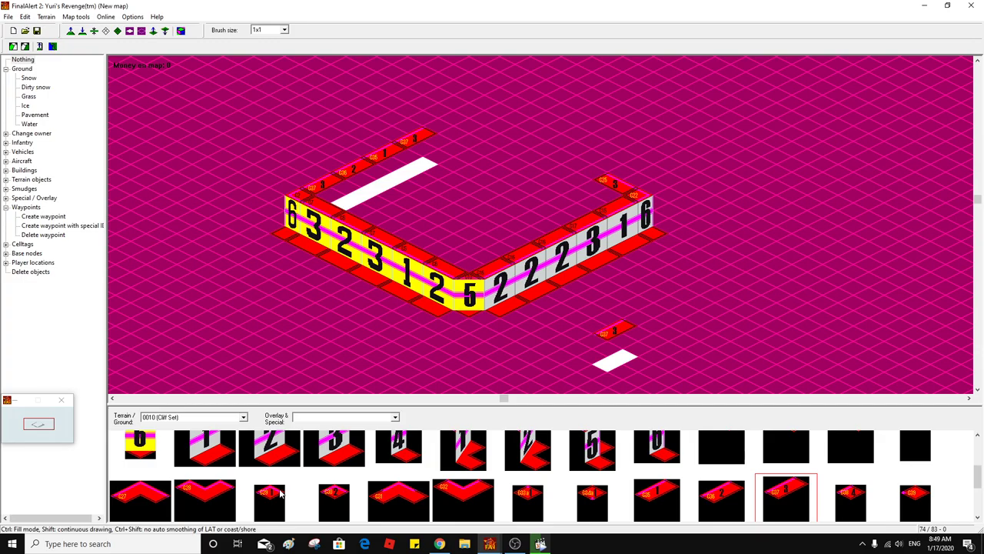
pyautogui.click(701, 501)
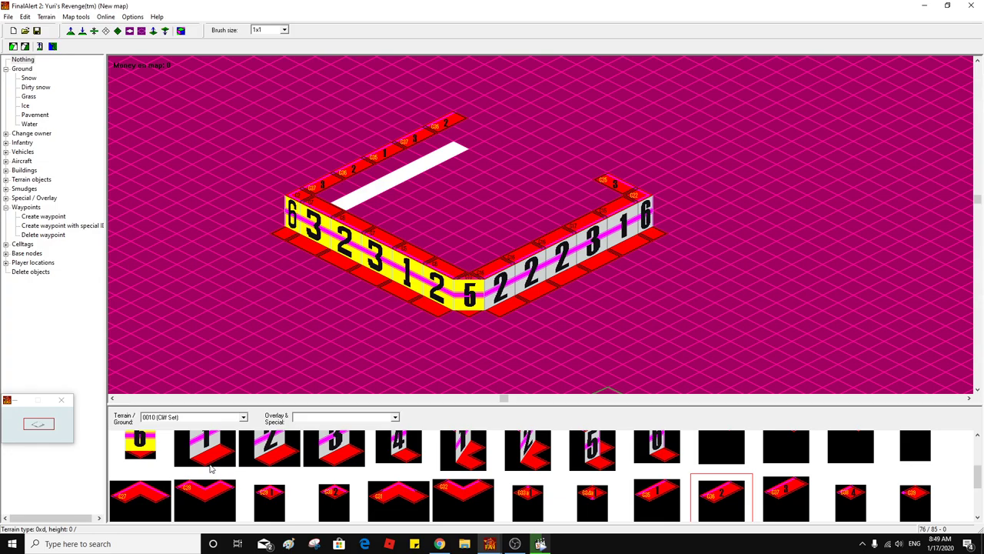
# Extend the upper-right back cliff from C25 with pieces 2 (C24), 1 (C23), 3 (C25) and 1 (C23)
pyautogui.scroll(2, 584, 477)
pyautogui.click(785, 486)
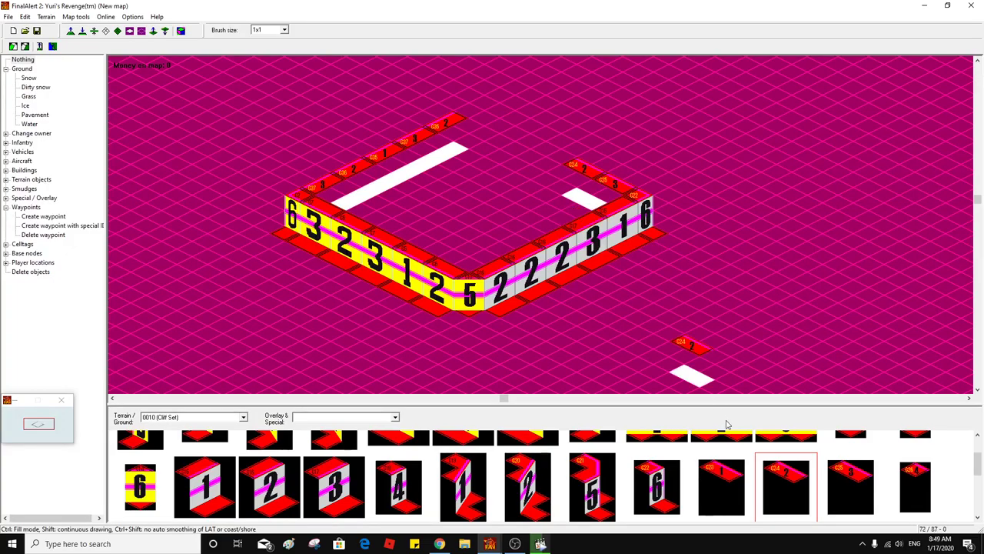
pyautogui.click(721, 486)
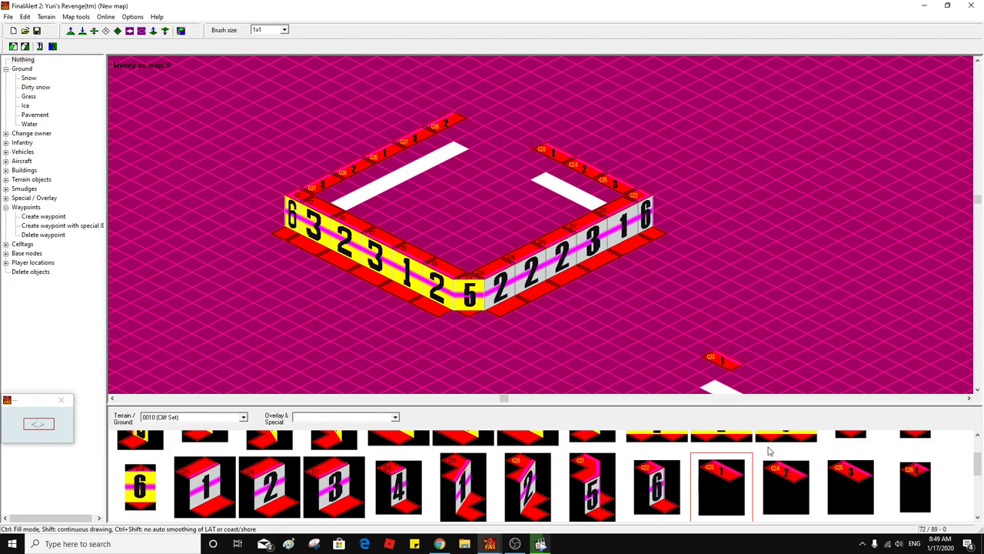
pyautogui.click(855, 483)
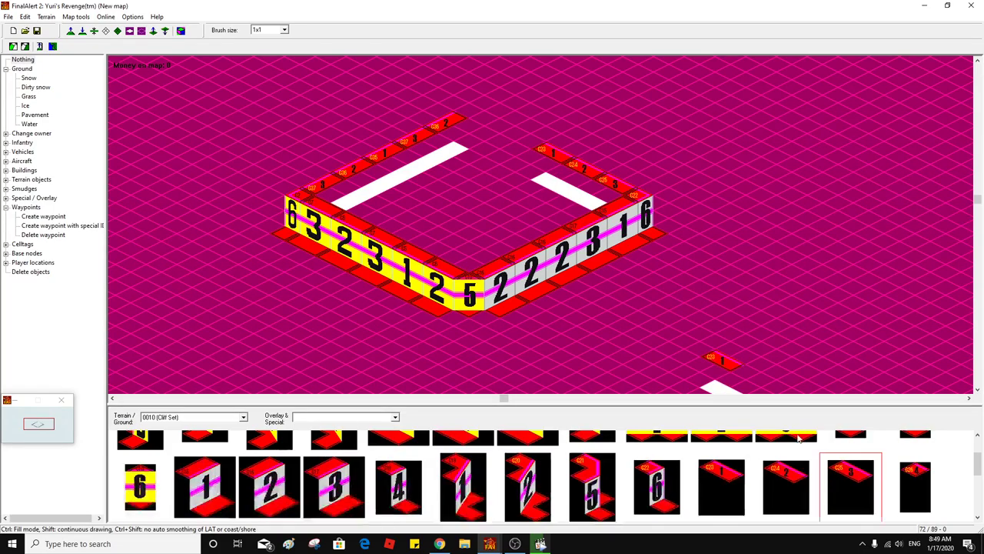
pyautogui.click(535, 179)
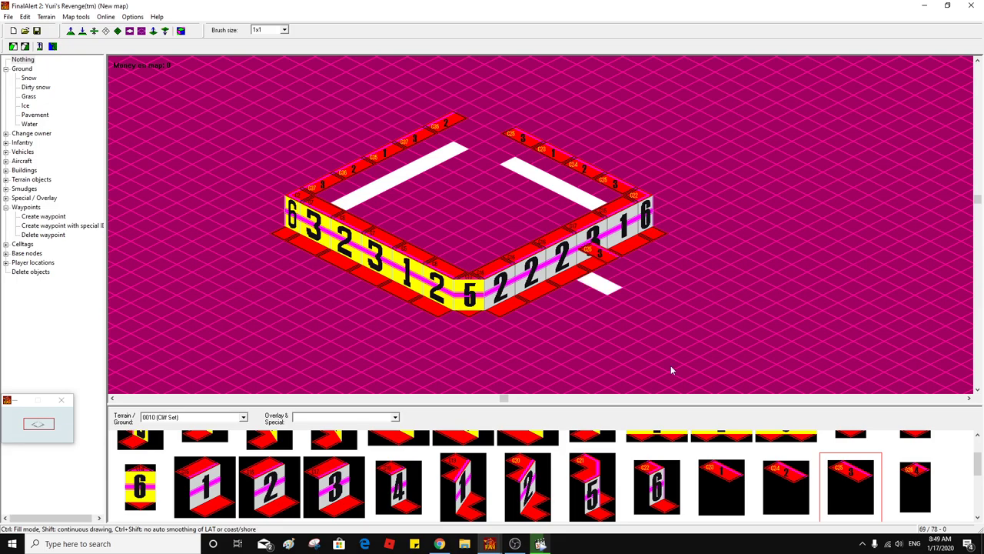
pyautogui.click(719, 473)
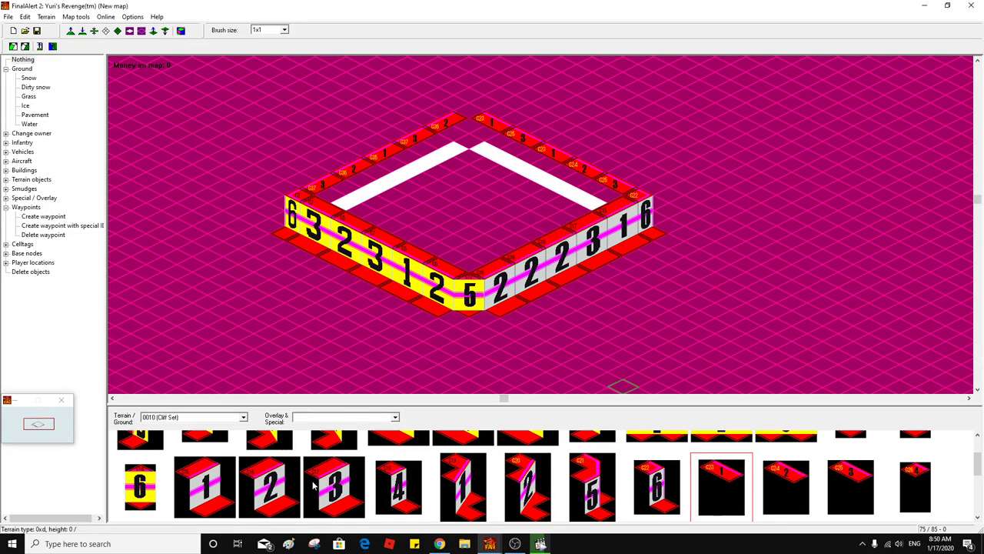
# Close the rear corner of the ring with piece 2 (C30) and check the cliffs in the normal terrain view
pyautogui.scroll(-2, 314, 484)
pyautogui.click(335, 498)
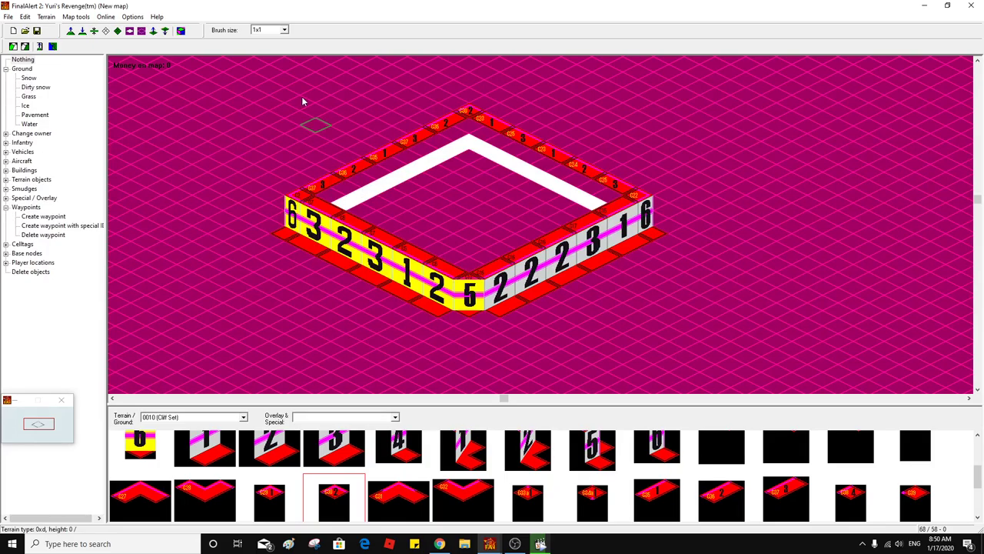
pyautogui.click(181, 31)
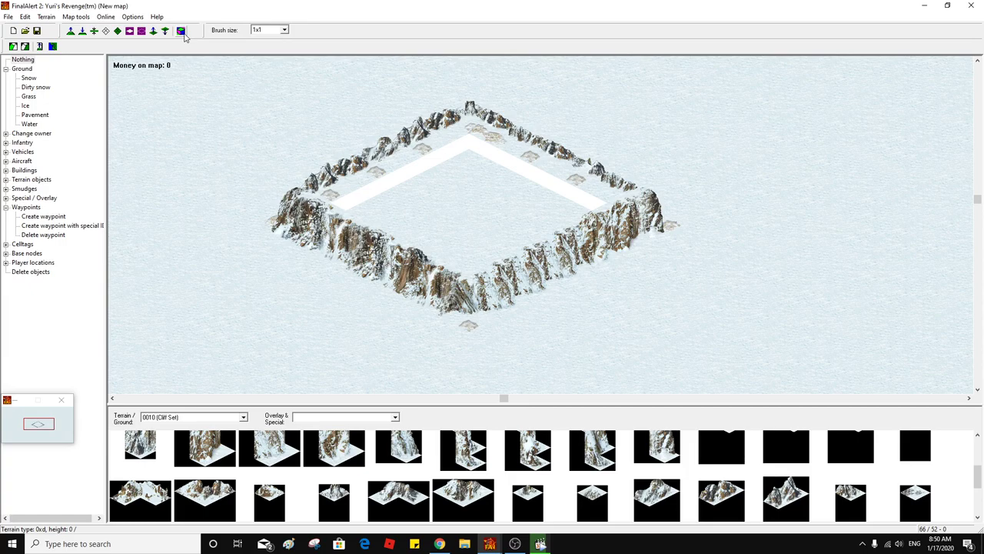
pyautogui.click(181, 33)
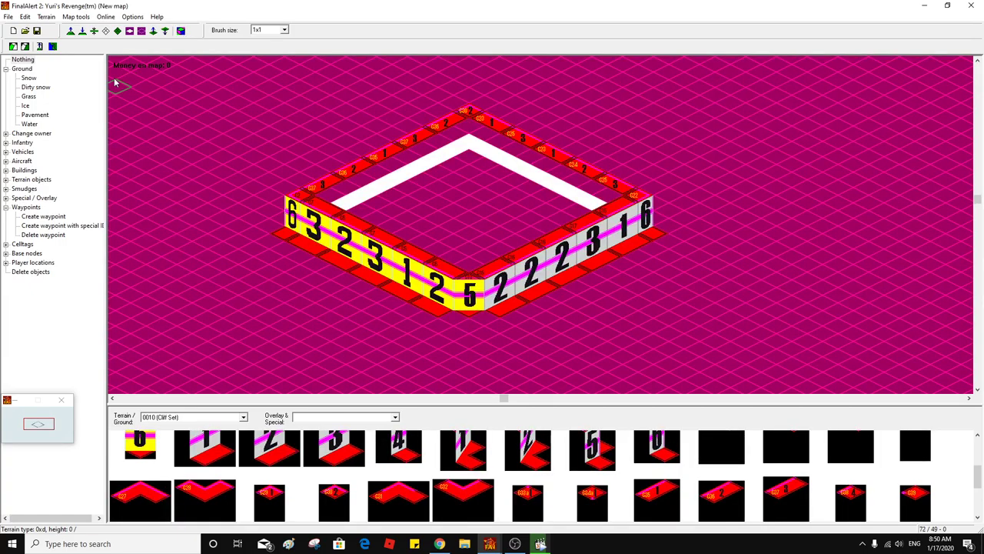
# Level the ground inside the ring to cliff-top height with a 2x2 brush, and paint snow over the leftover pavement markers outside
pyautogui.click(96, 31)
pyautogui.moveTo(478, 153)
pyautogui.mouseDown()
pyautogui.moveTo(576, 192)
pyautogui.moveTo(484, 227)
pyautogui.moveTo(379, 194)
pyautogui.moveTo(443, 170)
pyautogui.moveTo(471, 189)
pyautogui.mouseUp()
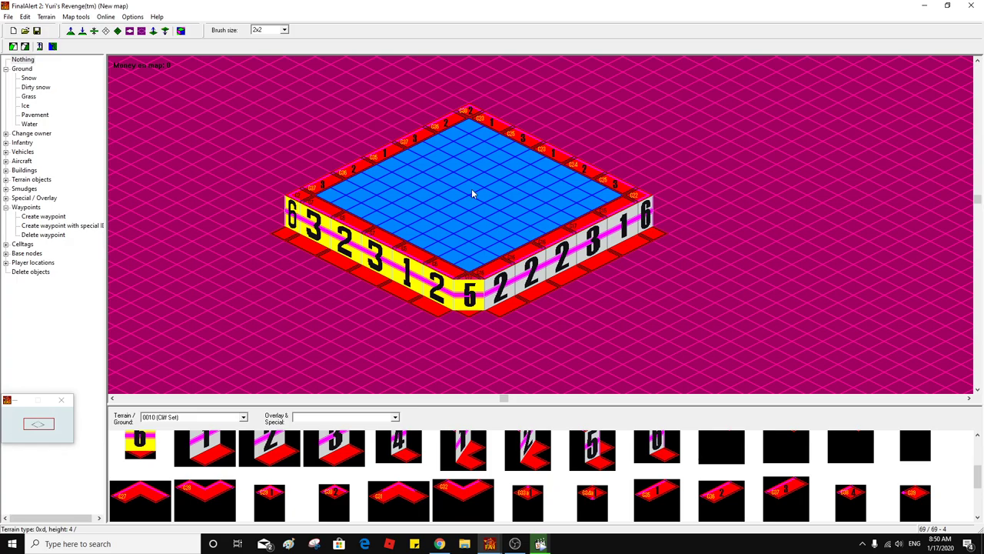
pyautogui.click(181, 32)
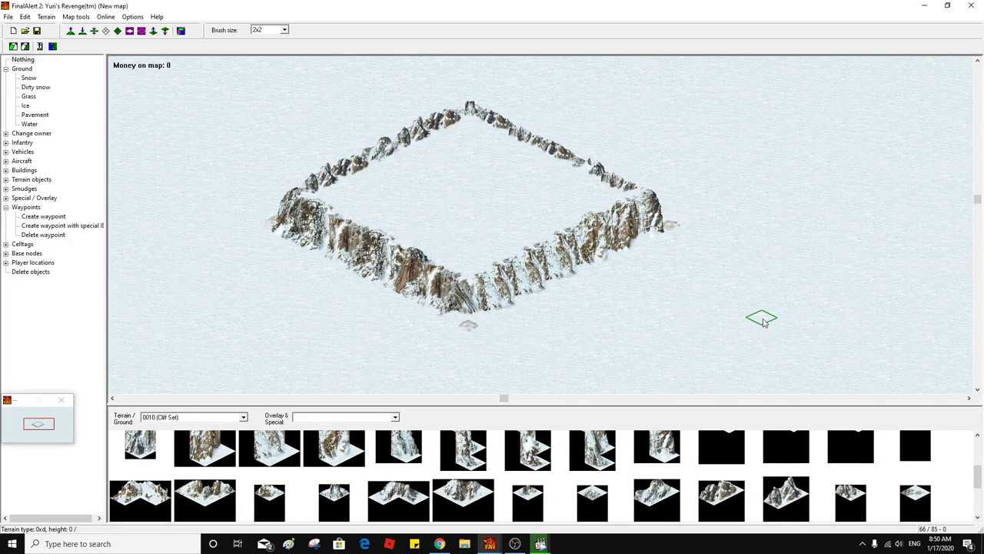
pyautogui.click(29, 78)
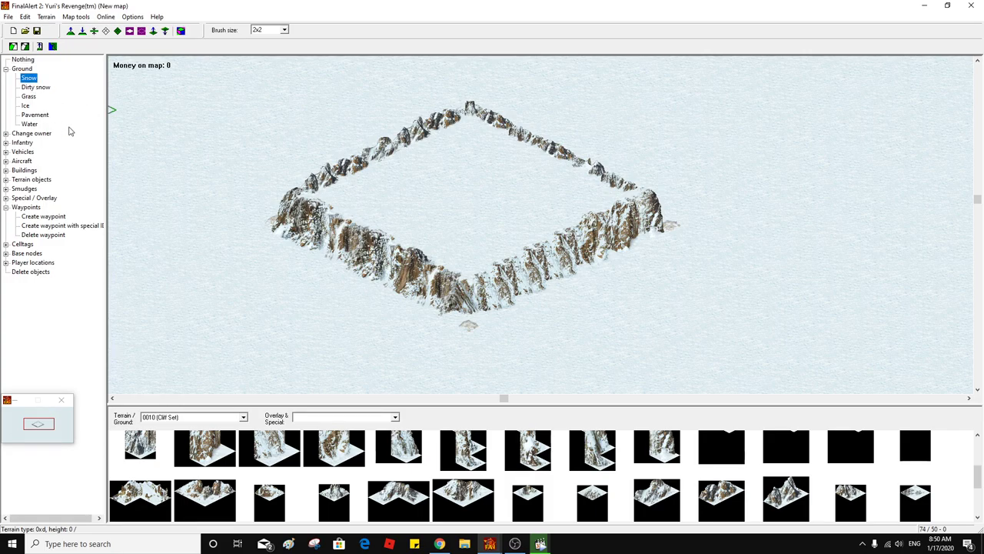
pyautogui.click(263, 211)
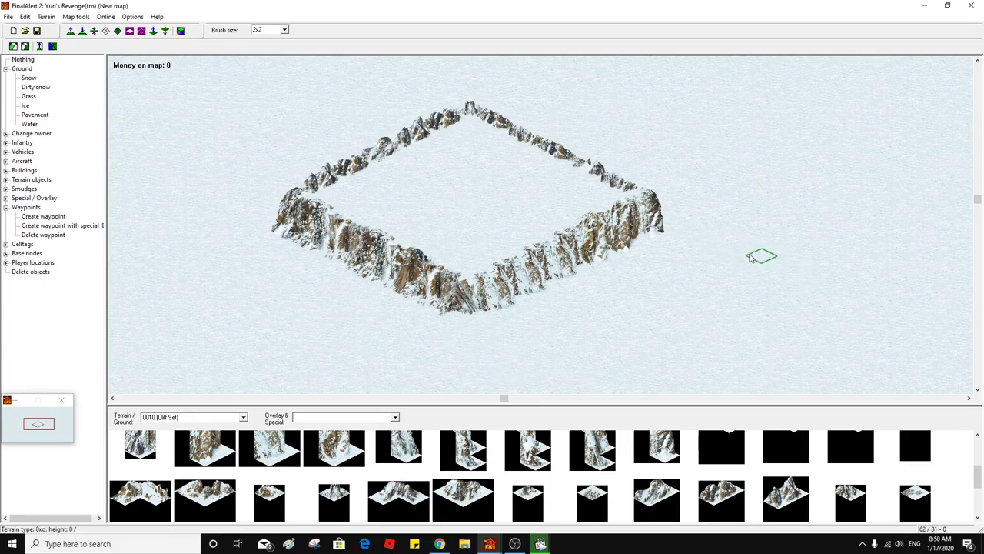
# Paint a small pavement patch with the 2x2 brush just inside the map's upper-left corner
pyautogui.middleClick(738, 299)
pyautogui.middleClick(687, 270)
pyautogui.middleClick(695, 286)
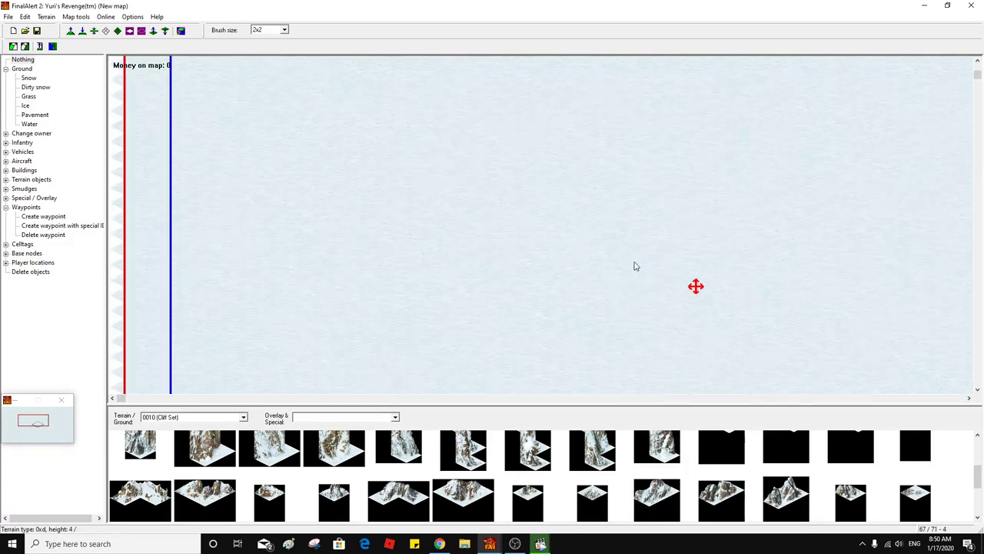
pyautogui.middleClick(635, 266)
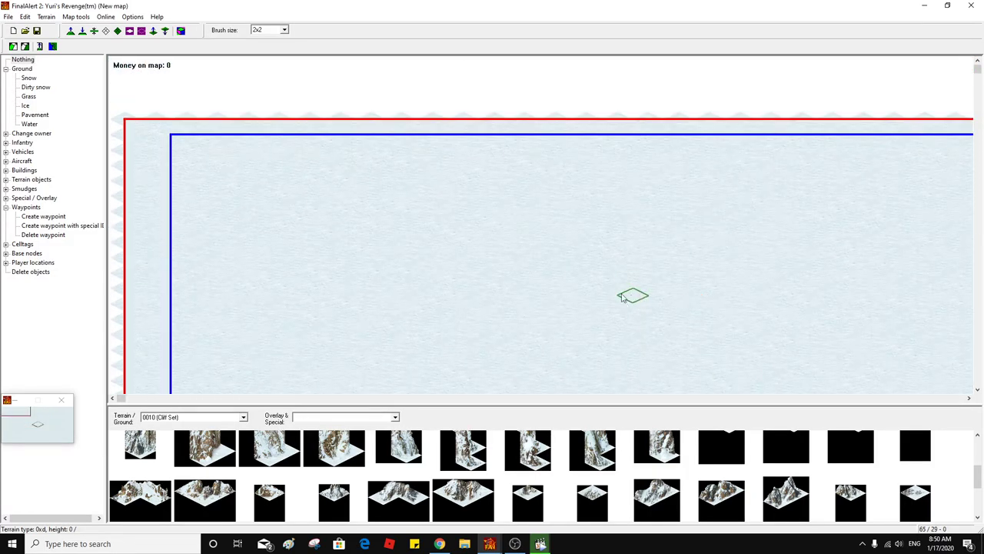
pyautogui.click(34, 115)
pyautogui.click(291, 207)
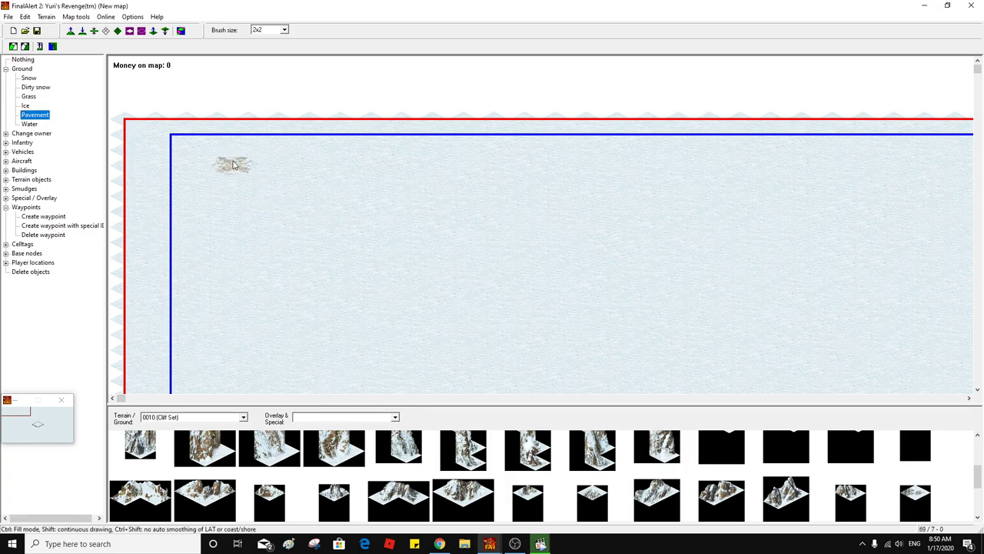
pyautogui.click(228, 168)
pyautogui.rightClick(222, 179)
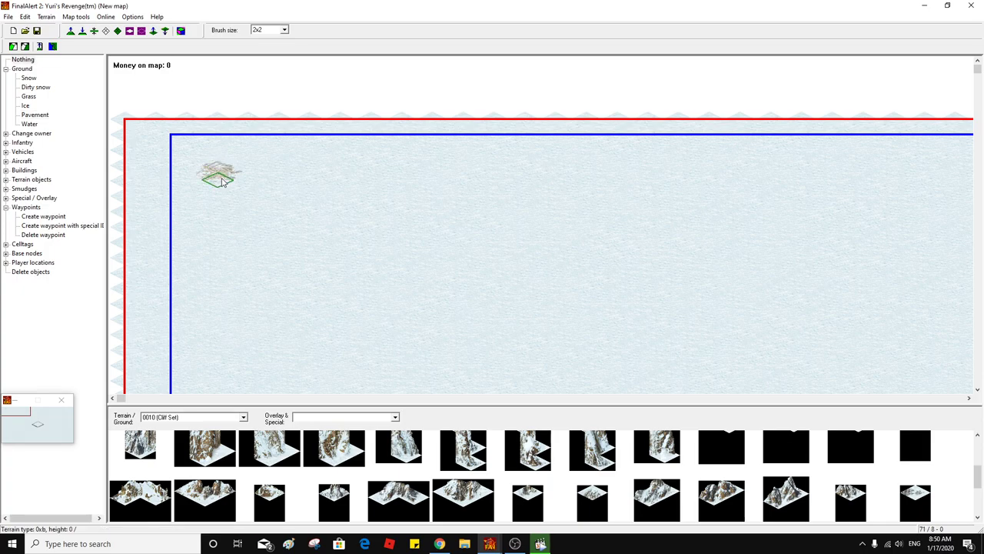
# Copy the corner pavement patch and paste it centered on the map, in the middle of the plateau
pyautogui.hotkey('ctrl', 'c')
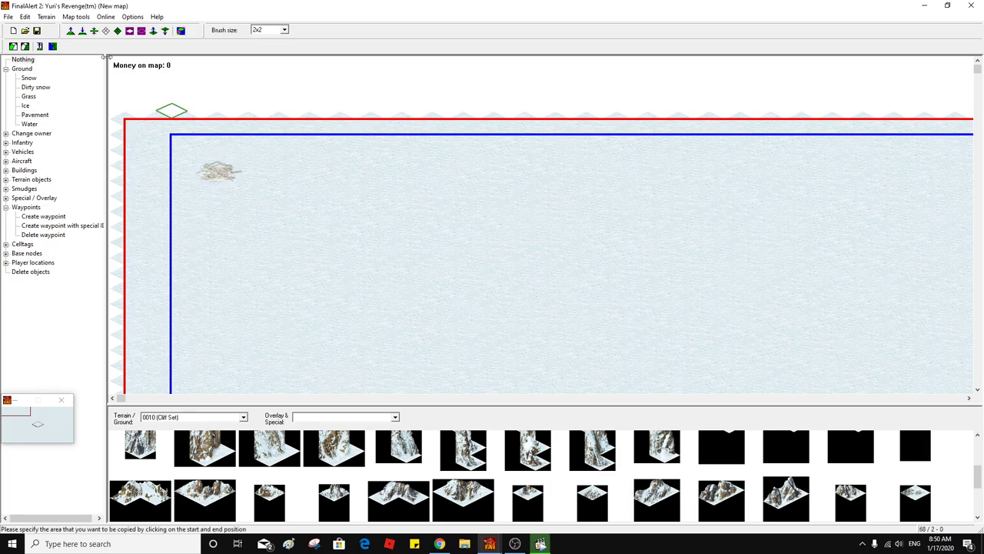
pyautogui.click(26, 16)
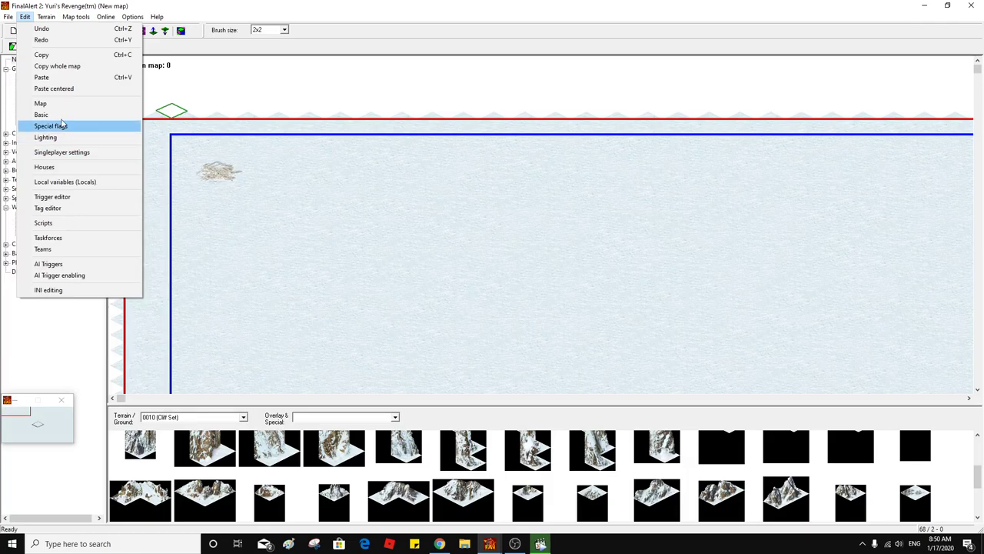
pyautogui.click(66, 88)
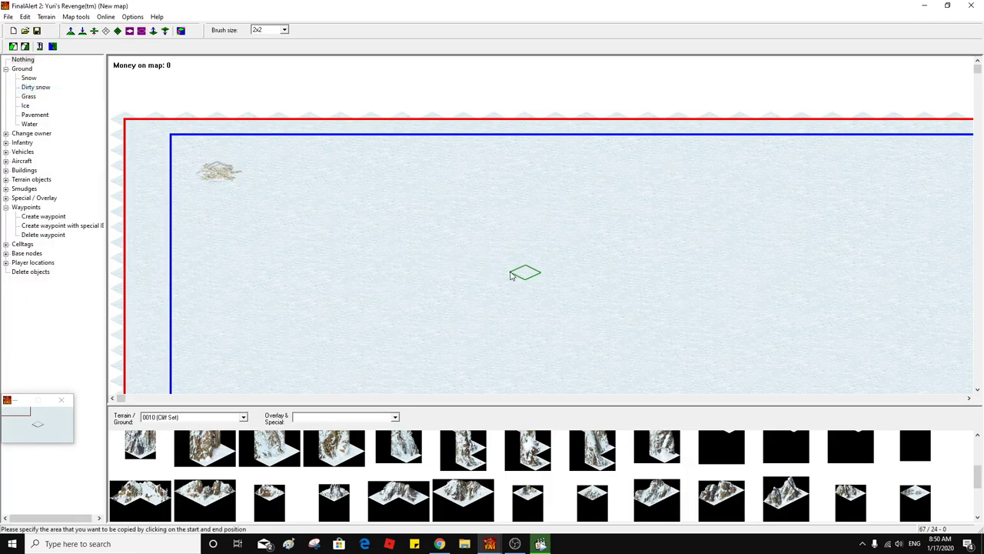
pyautogui.middleClick(621, 306)
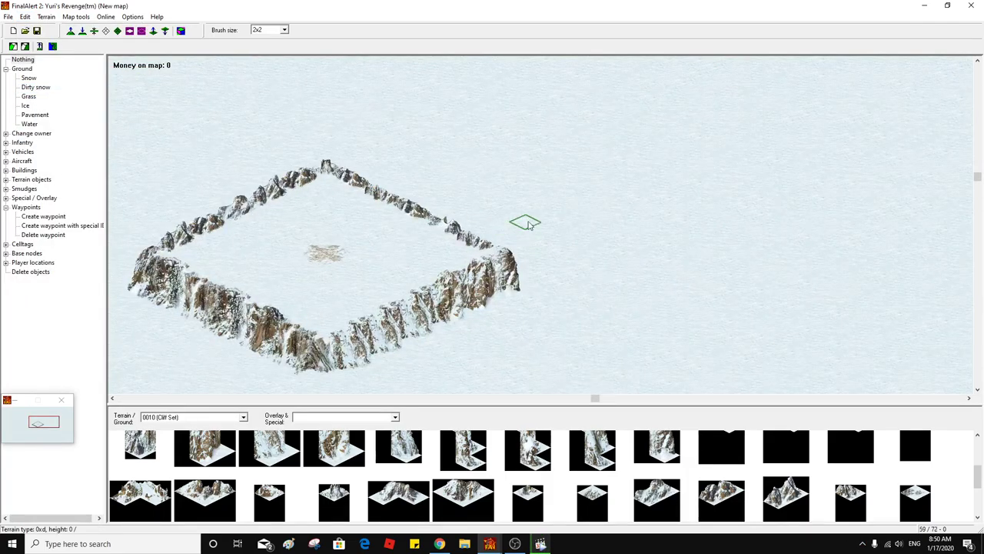
pyautogui.middleClick(538, 206)
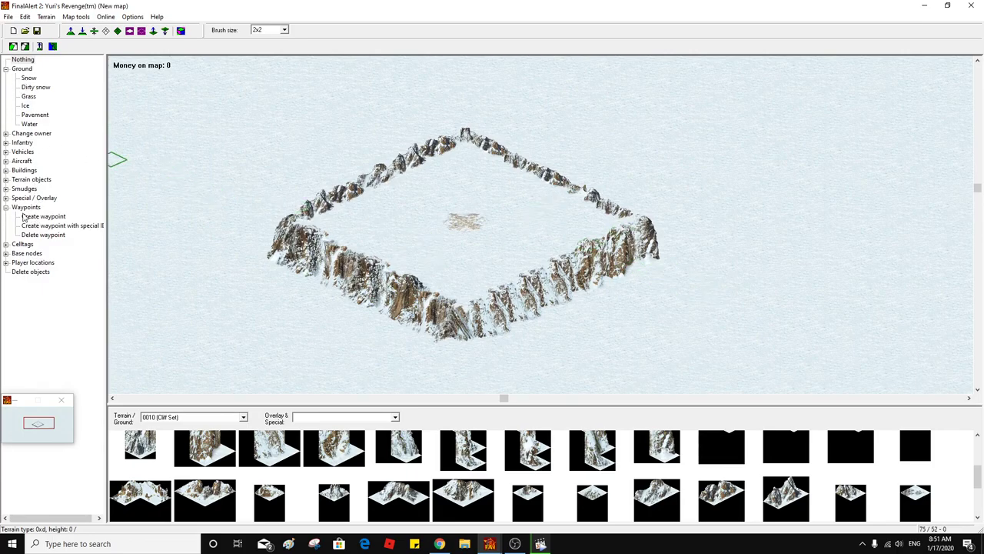
# Place a Tech Oil Derrick on the pavement patch at the plateau's centre
pyautogui.click(6, 170)
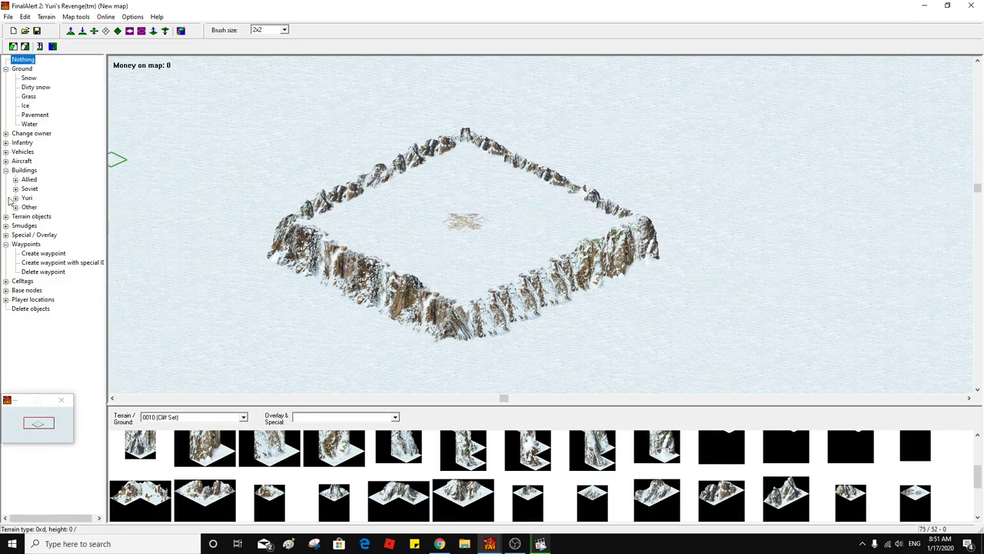
pyautogui.click(16, 207)
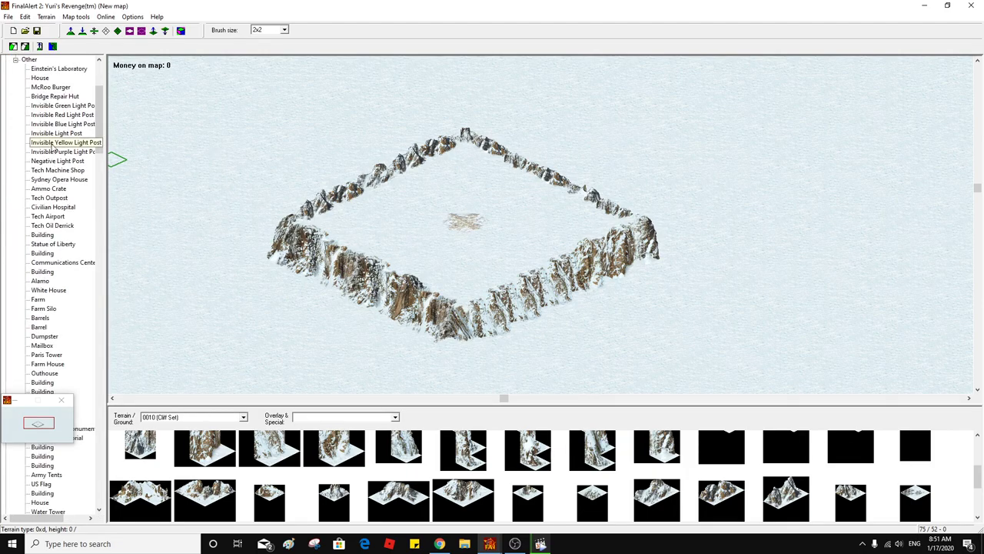
pyautogui.click(61, 227)
pyautogui.click(463, 213)
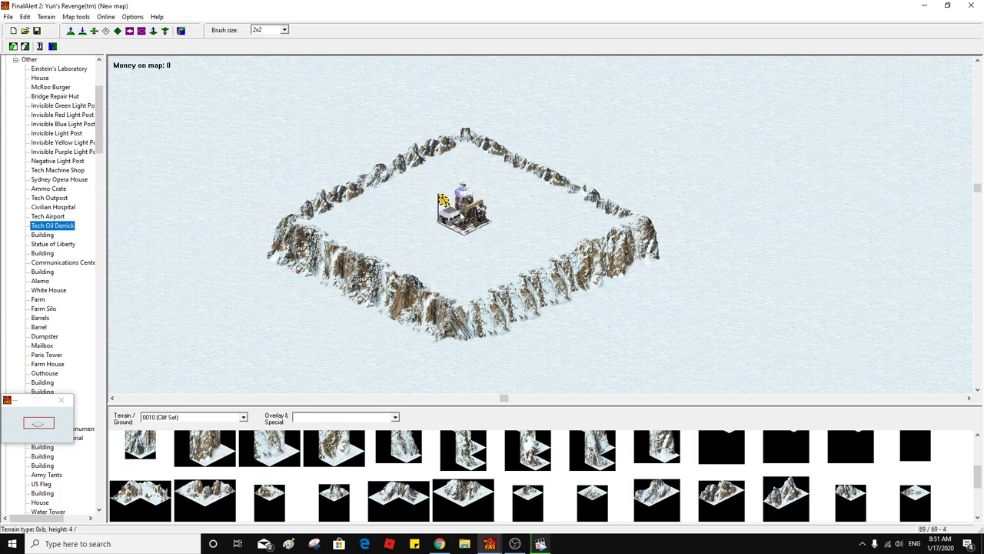
pyautogui.rightClick(463, 212)
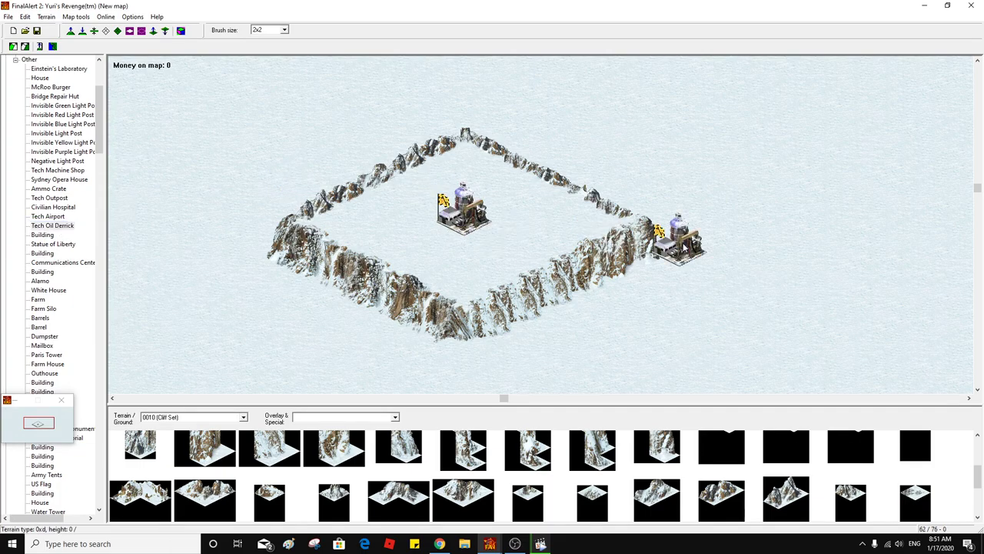
pyautogui.rightClick(713, 275)
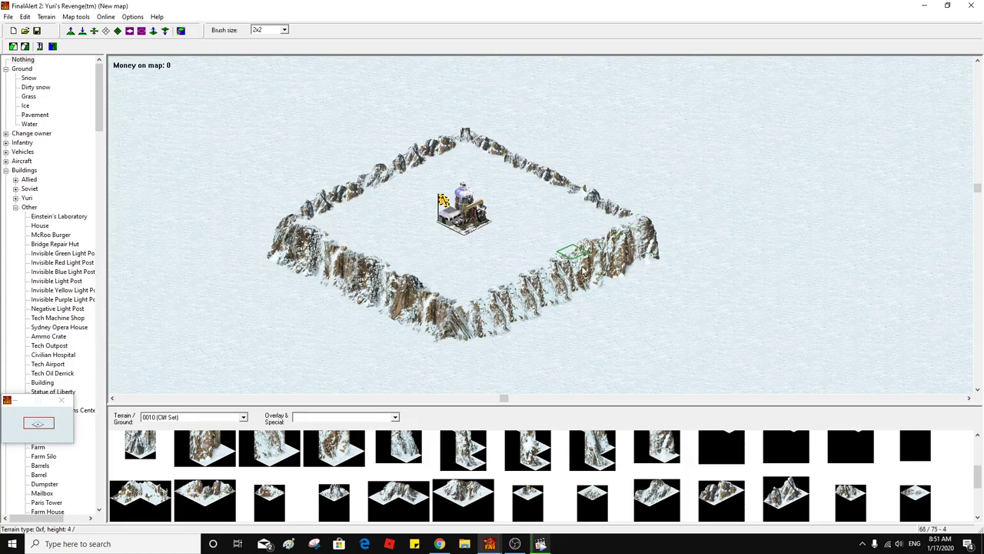
pyautogui.scroll(-5, 275, 243)
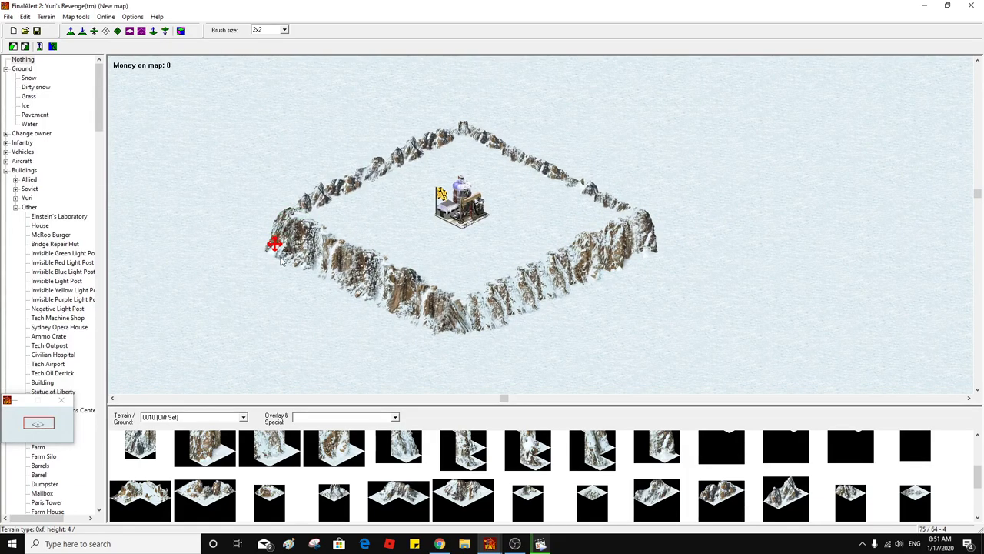
pyautogui.middleClick(681, 259)
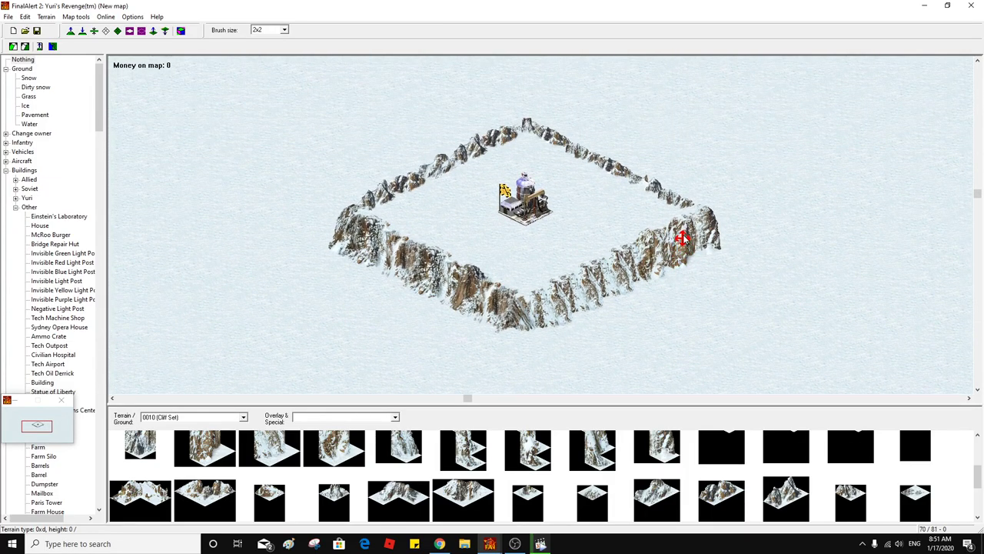
pyautogui.middleClick(682, 238)
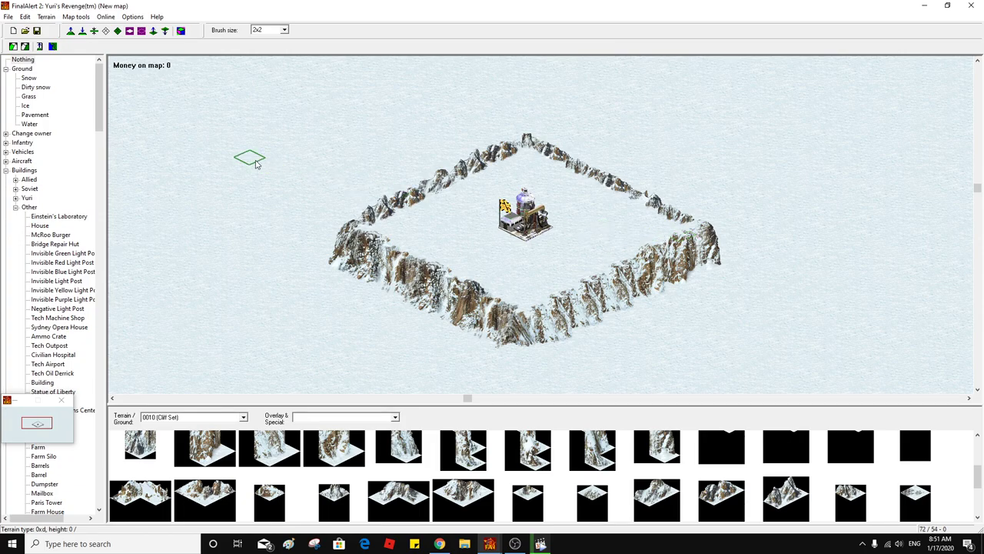
pyautogui.middleClick(467, 246)
pyautogui.middleClick(571, 249)
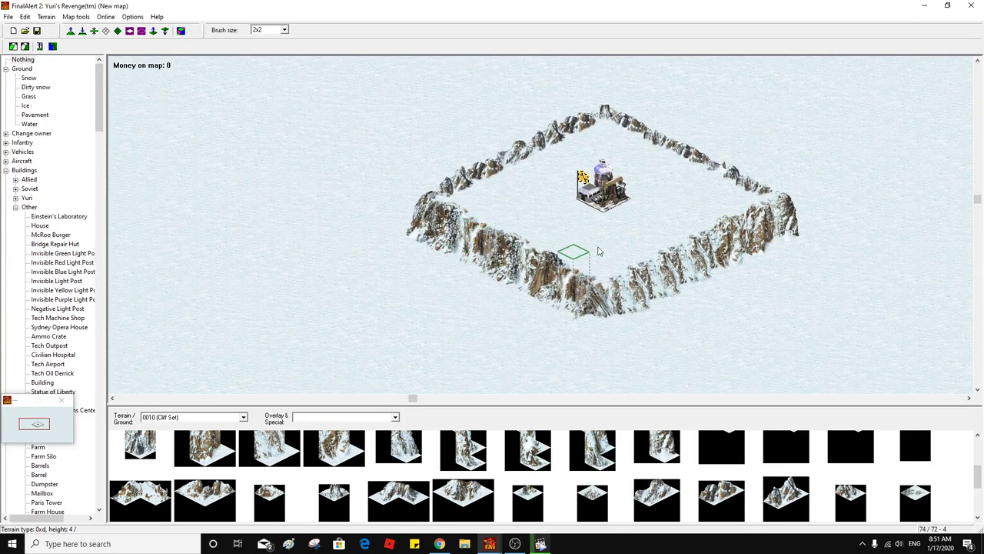
# Copy the area covering the whole central plateau, including its surrounding cliffs
pyautogui.hotkey('ctrl', 'c')
pyautogui.click(604, 328)
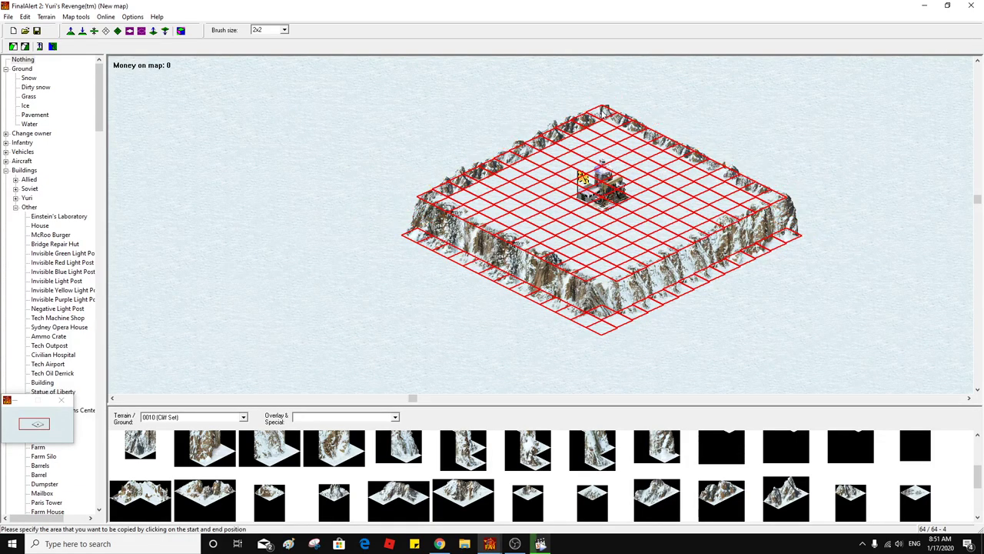
pyautogui.click(604, 111)
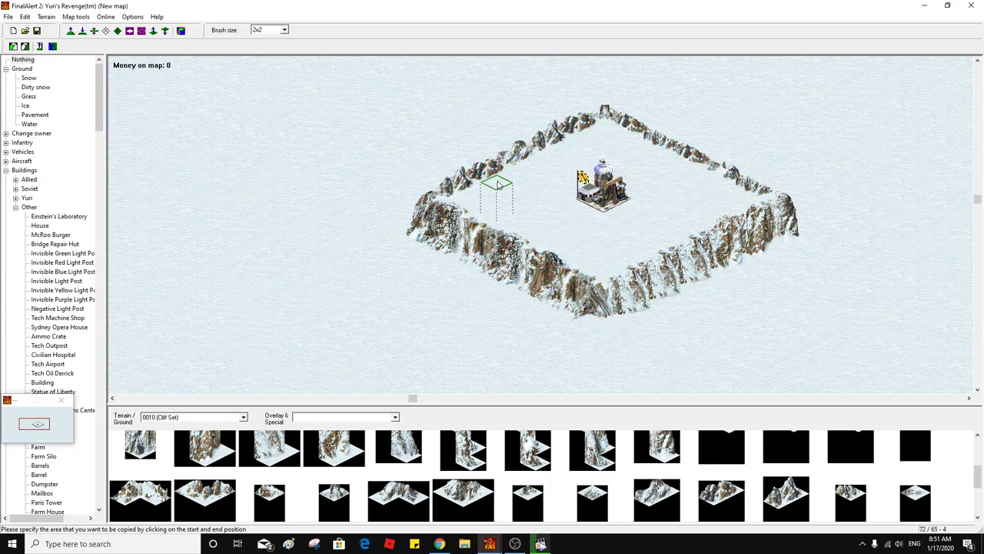
# Paint three spaced 2x2 grass marker patches in a diagonal row running down-right from the plateau's lower-right side
pyautogui.moveTo(361, 205); pyautogui.dragTo(390, 230)
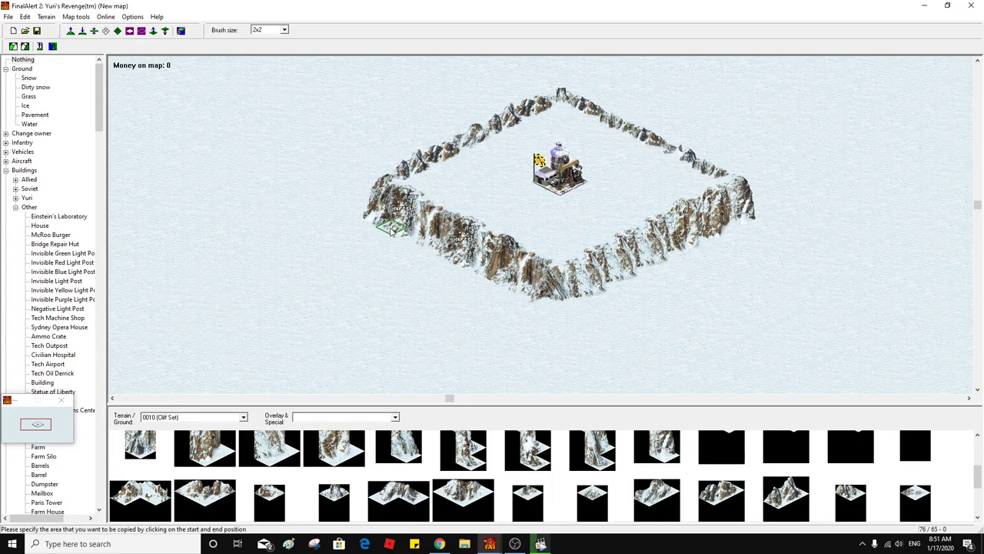
pyautogui.moveTo(469, 222); pyautogui.dragTo(581, 242)
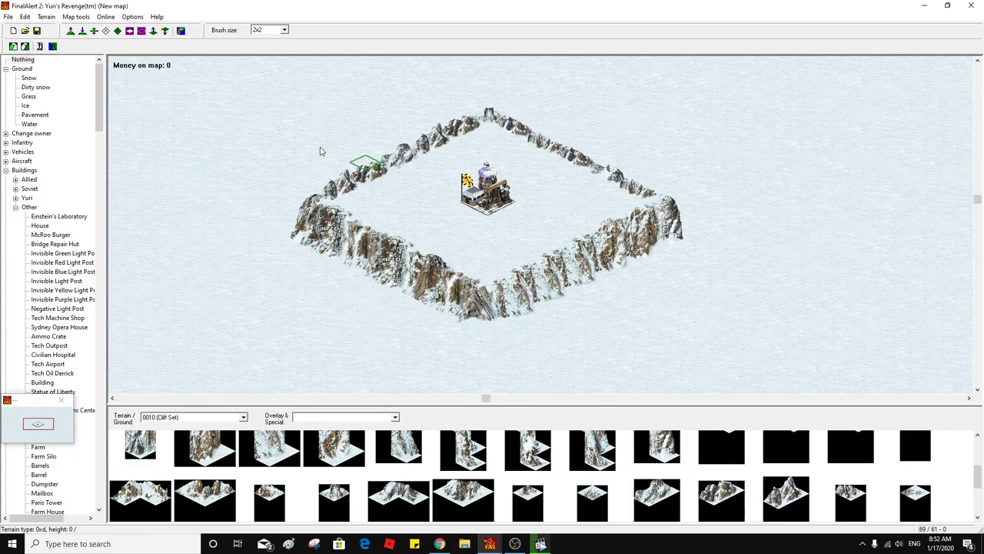
pyautogui.click(26, 97)
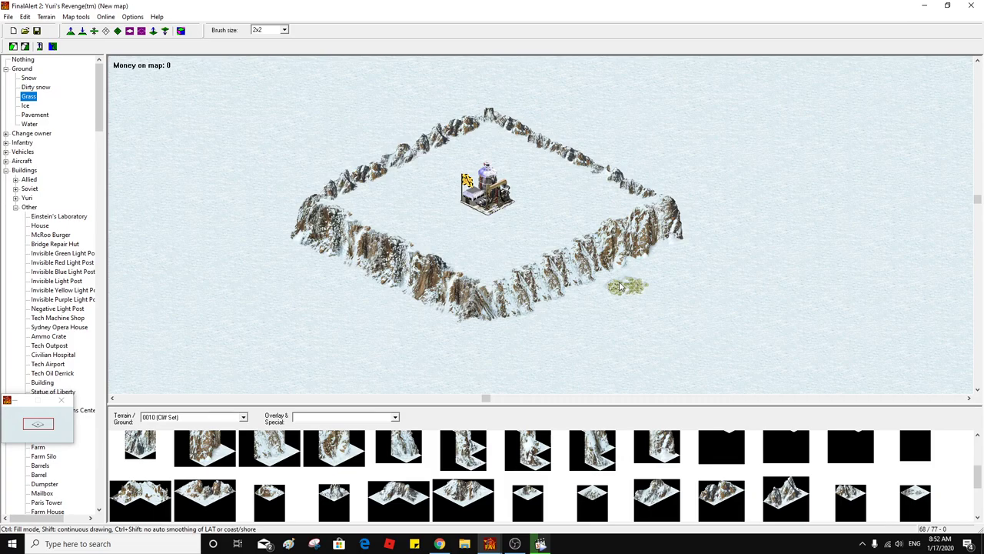
pyautogui.click(607, 293)
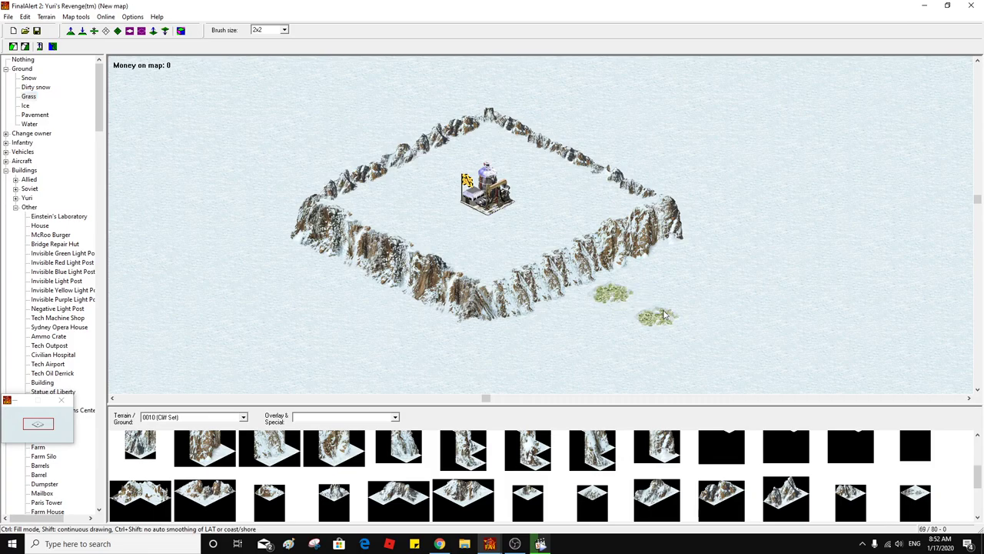
pyautogui.click(659, 316)
pyautogui.hscroll(5, 615, 296)
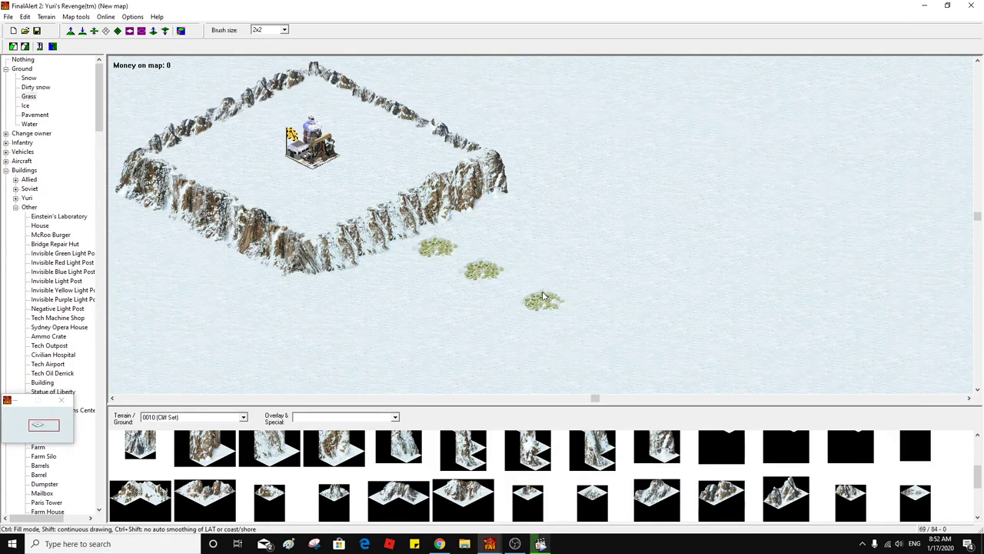
pyautogui.click(528, 291)
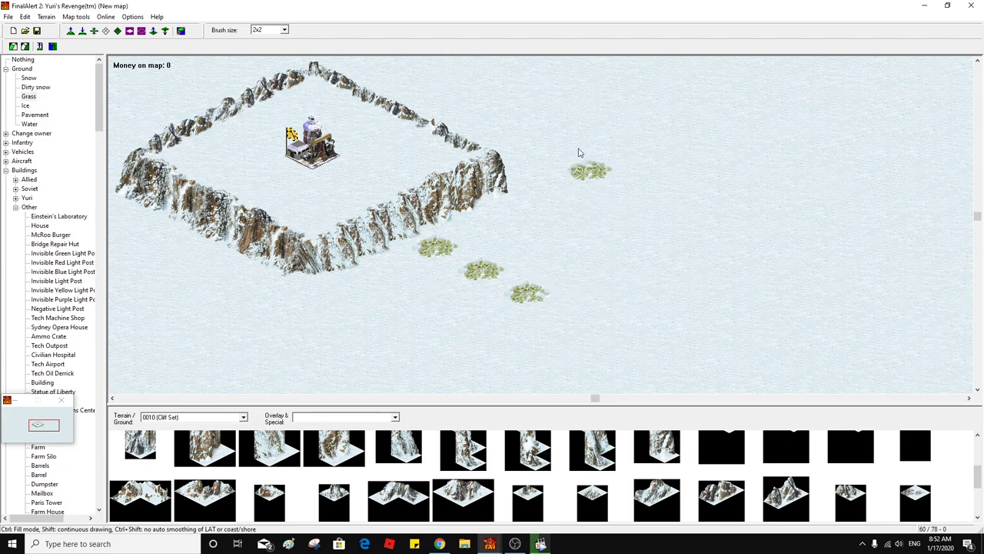
# Paint three spaced 2x2 grass marker patches in a diagonal row running up-right from the plateau's right corner
pyautogui.click(516, 164)
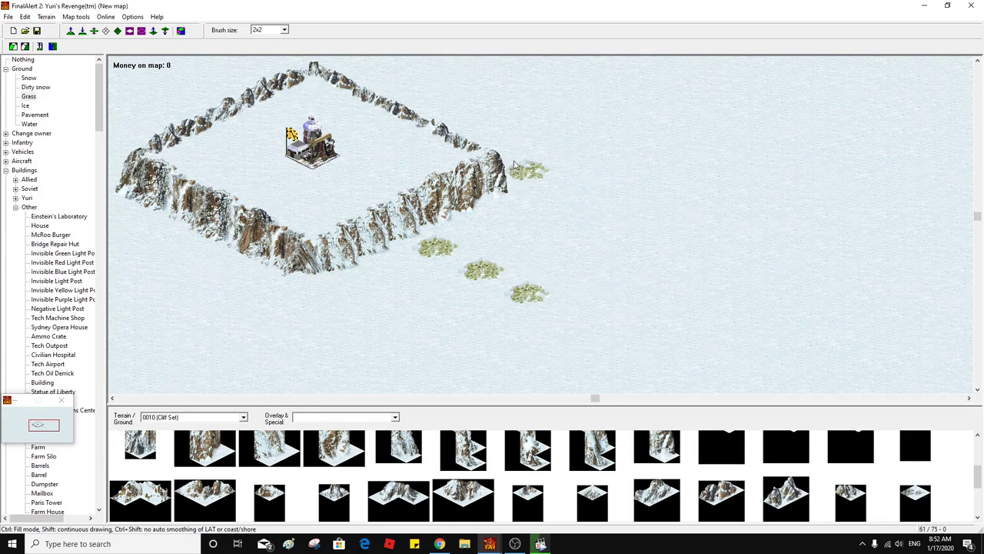
pyautogui.click(573, 144)
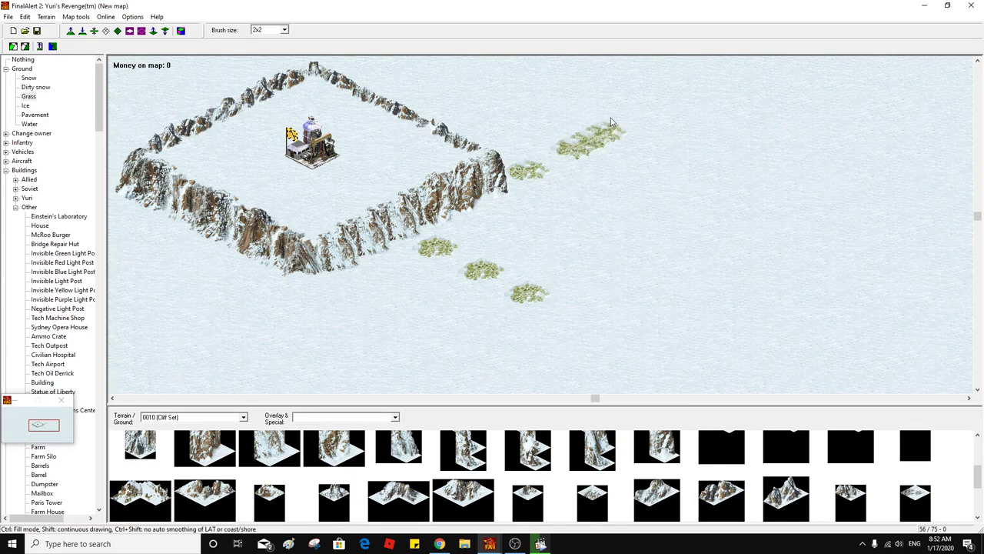
pyautogui.click(604, 124)
pyautogui.middleClick(638, 141)
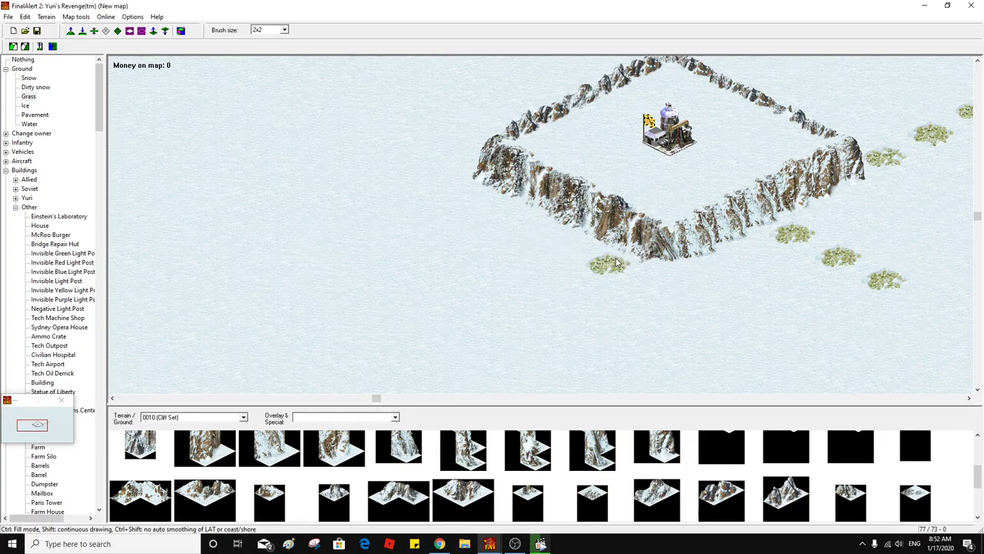
# Paint three spaced 2x2 grass marker patches in a diagonal row running down-left from the plateau's bottom corner
pyautogui.click(616, 262)
pyautogui.click(571, 287)
pyautogui.click(516, 309)
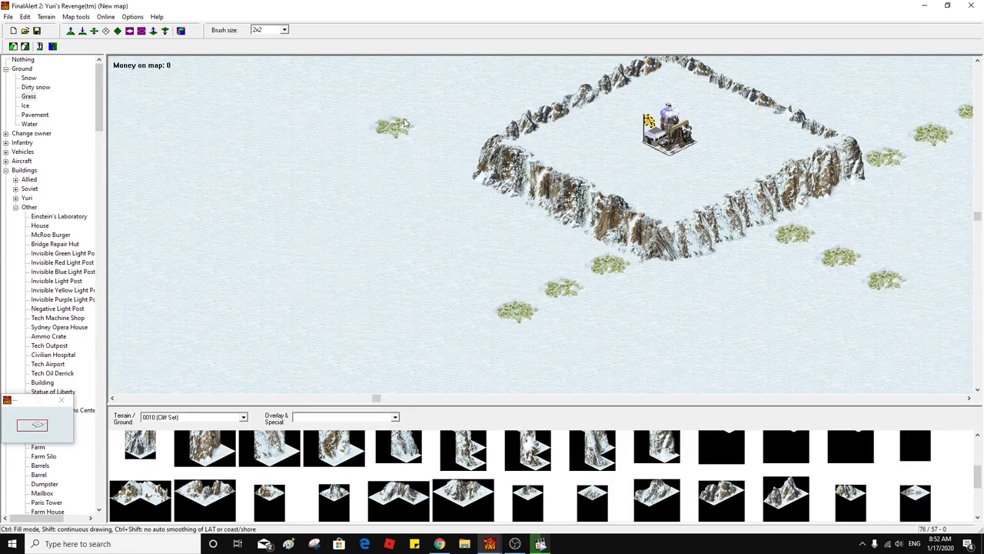
# Paint three spaced 2x2 grass marker patches in a diagonal row running up-left from the plateau's left corner
pyautogui.click(461, 155)
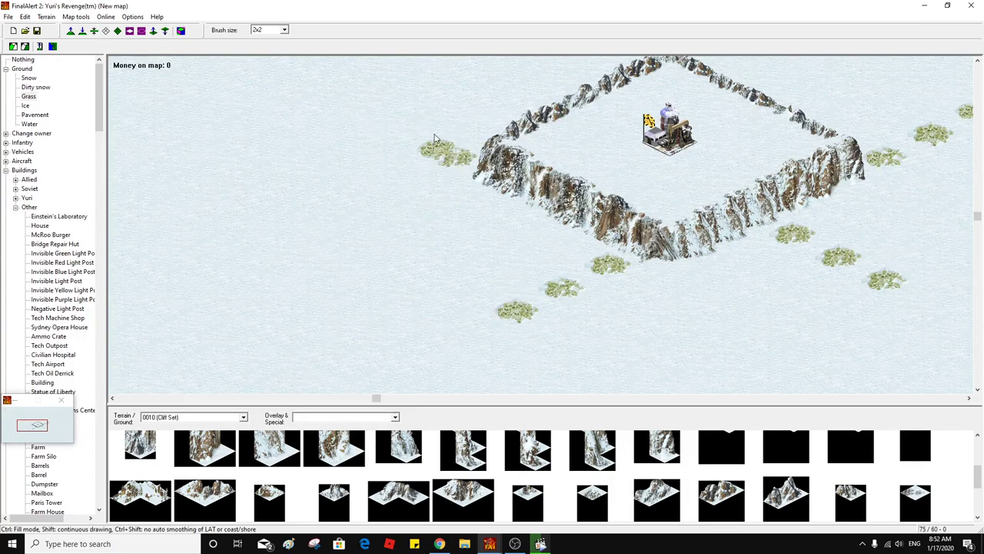
pyautogui.click(388, 114)
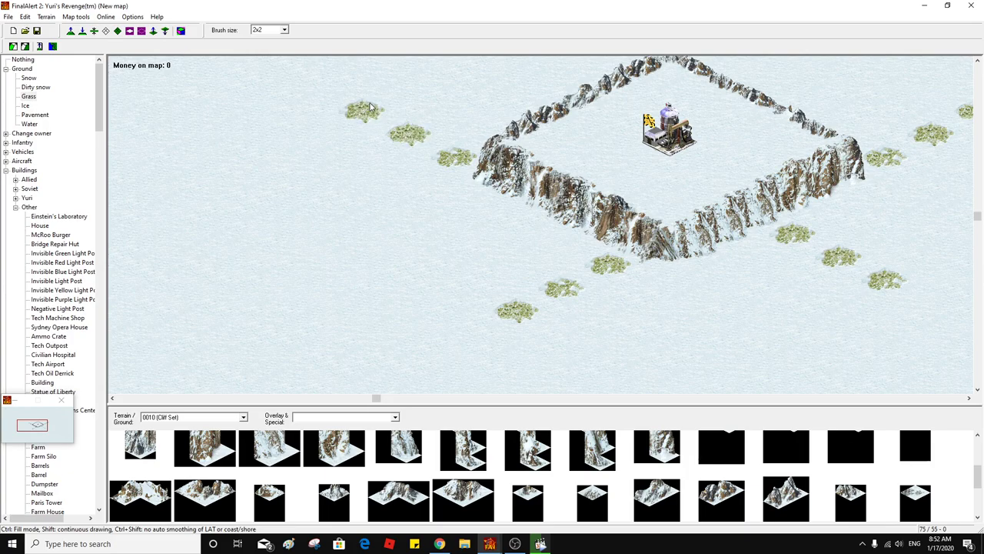
pyautogui.click(352, 98)
pyautogui.scroll(3, 449, 176)
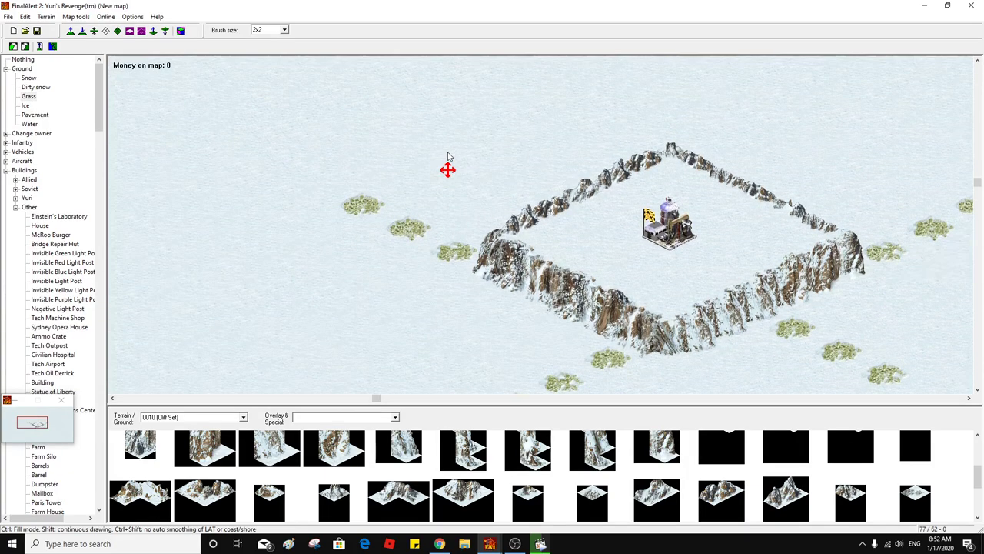
pyautogui.rightClick(450, 163)
pyautogui.scroll(2, 446, 153)
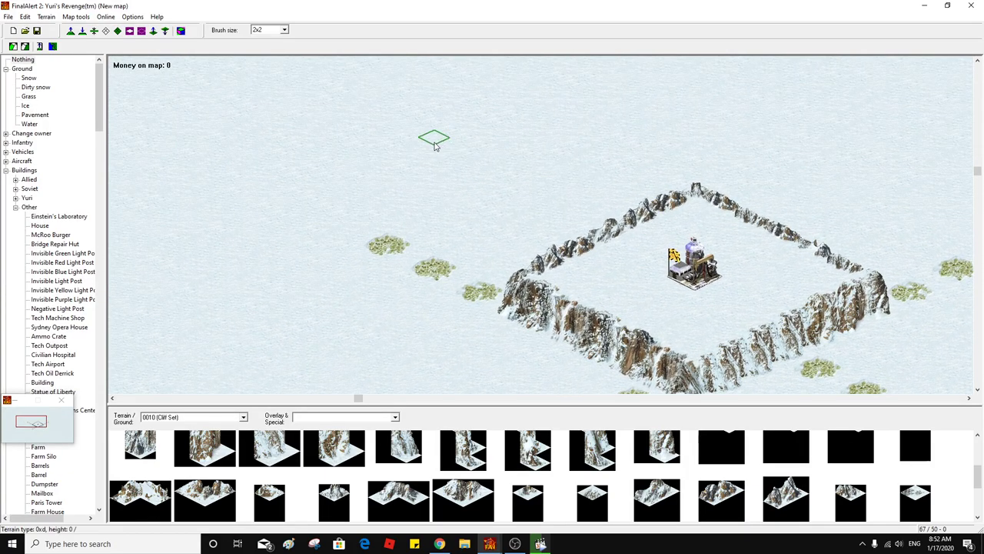
# Paste the copied plateau at the outer end of the upper-left grass row and check its tiles in the numbered tile view
pyautogui.hotkey('ctrl', 'v')
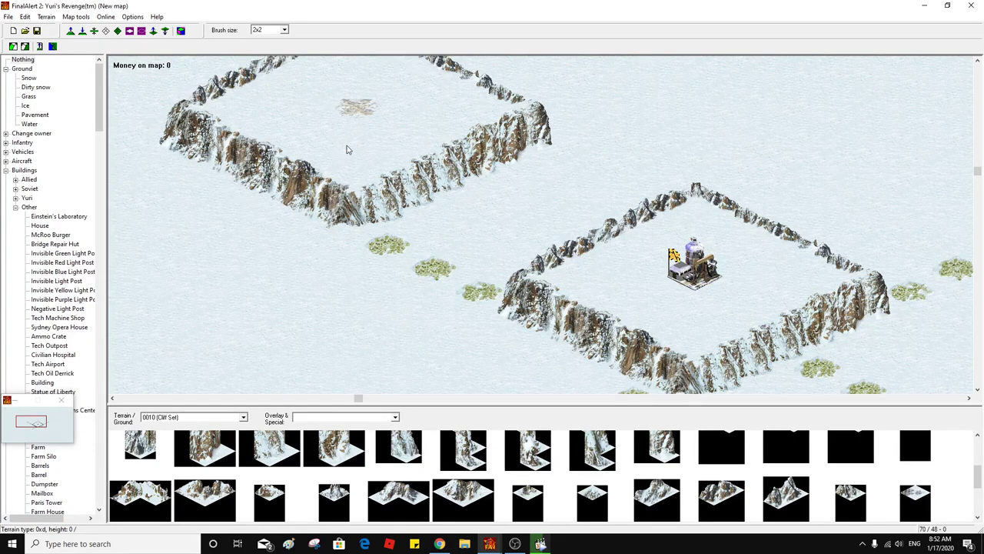
pyautogui.click(182, 30)
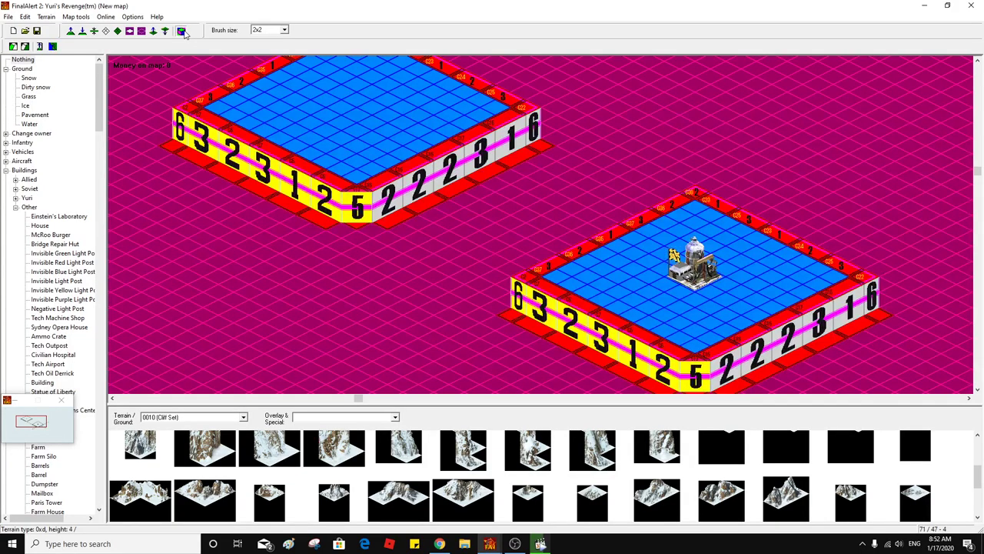
pyautogui.click(182, 31)
# Try pasting the plateau over the outer end of the lower-left grass row, inspect the numbered tiles, and undo the paste
pyautogui.moveTo(200, 154); pyautogui.dragTo(582, 301)
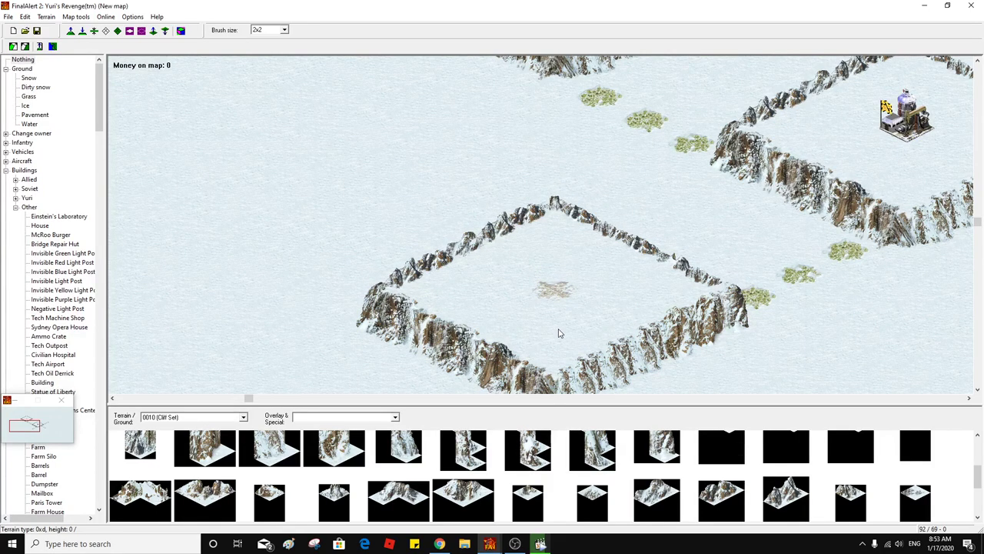
pyautogui.click(181, 31)
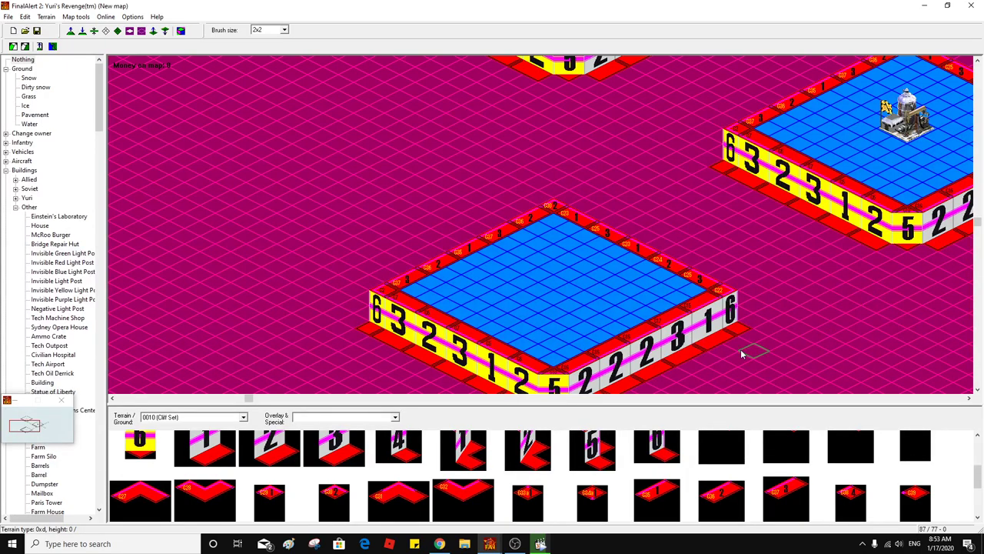
pyautogui.hotkey('ctrl', 'z')
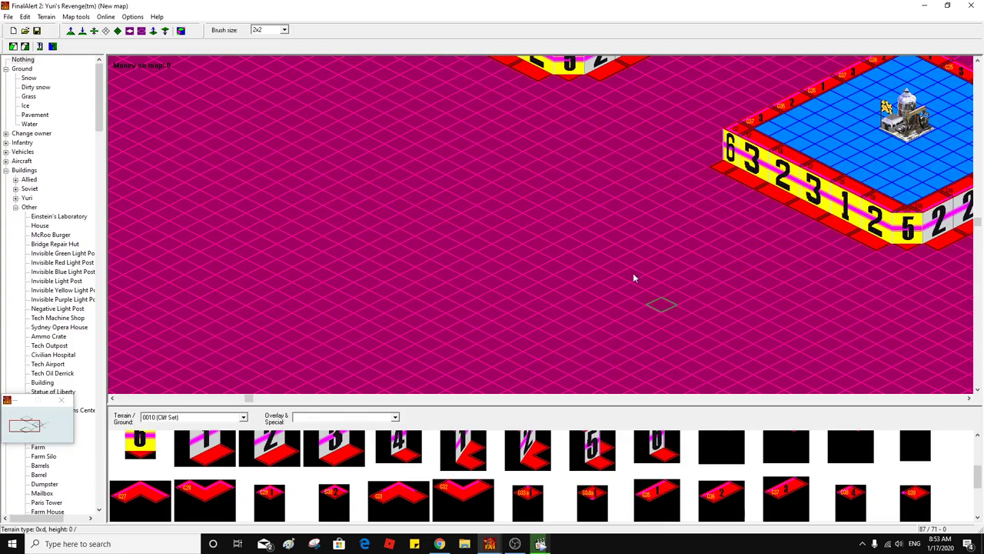
# Paste the plateau with its right corner at the outermost lower-left grass patch and check its alignment in the numbered tile view
pyautogui.click(181, 31)
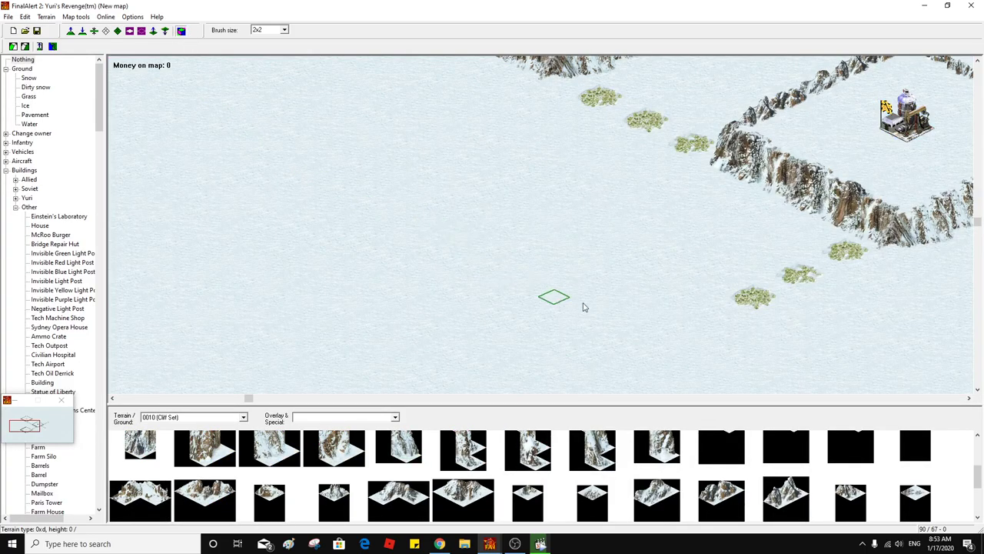
pyautogui.hotkey('ctrl', 'y')
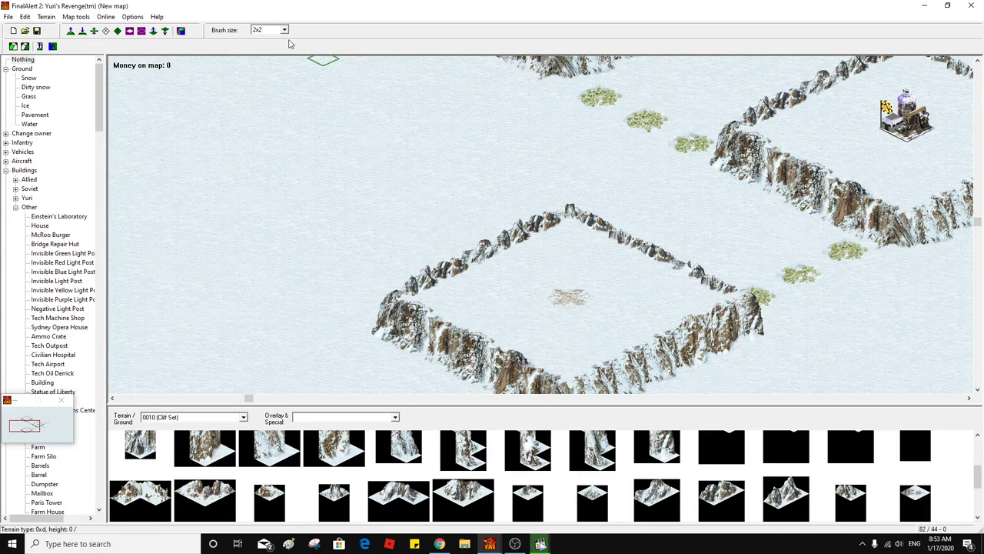
pyautogui.click(181, 30)
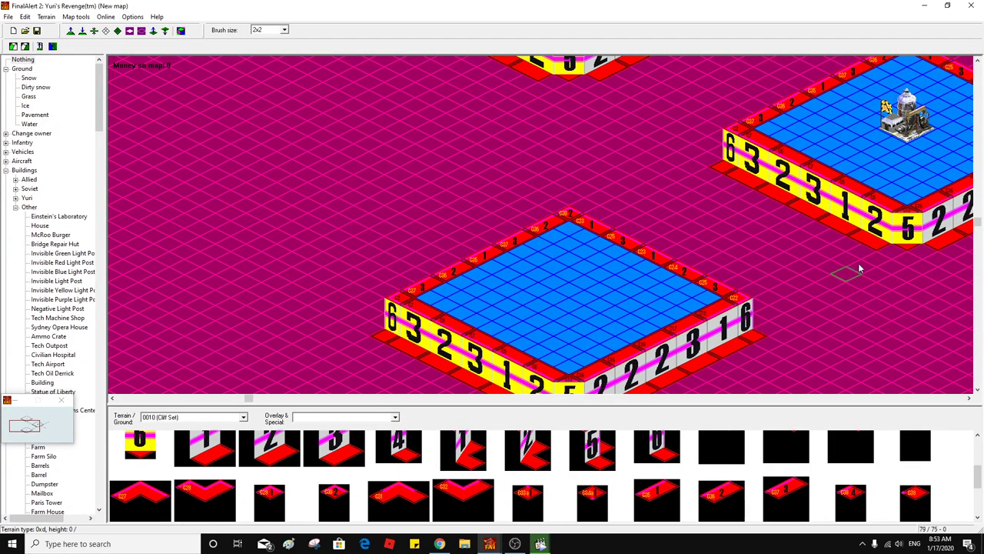
pyautogui.hscroll(3, 764, 252)
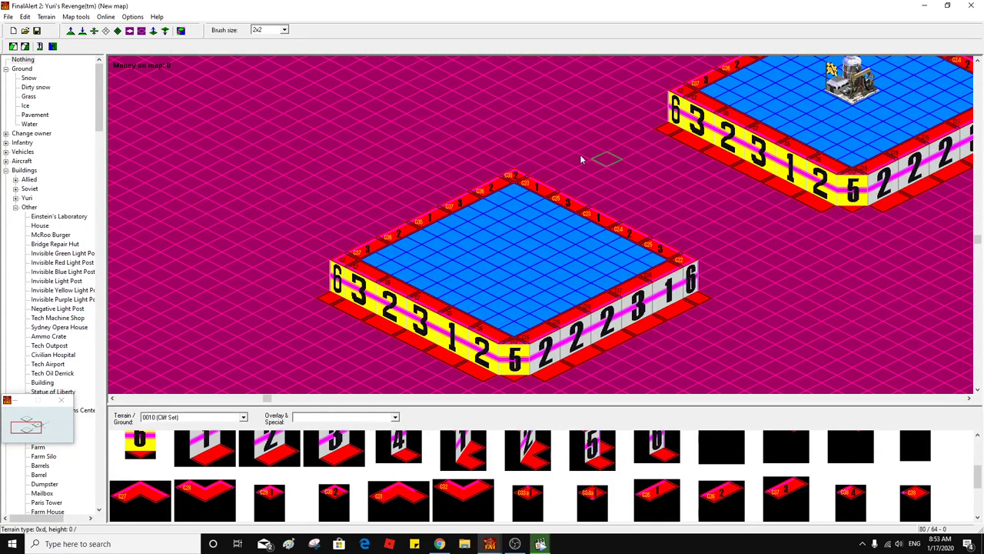
# Paste the plateau at the outer end of the lower-right grass row and check its alignment in the numbered tile view
pyautogui.hscroll(10, 595, 158)
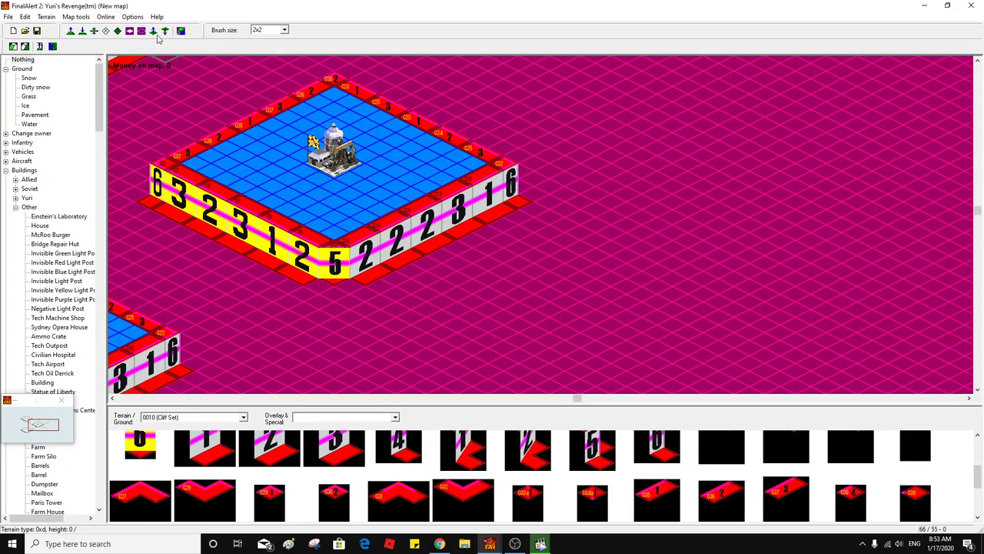
pyautogui.click(181, 30)
pyautogui.scroll(-4, 456, 183)
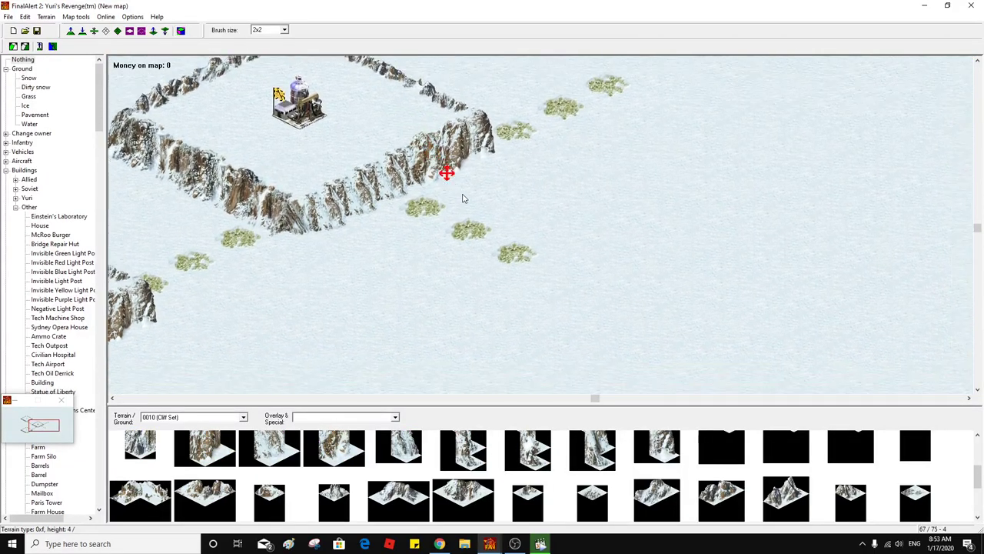
pyautogui.scroll(5, 545, 205)
pyautogui.scroll(-3, 672, 244)
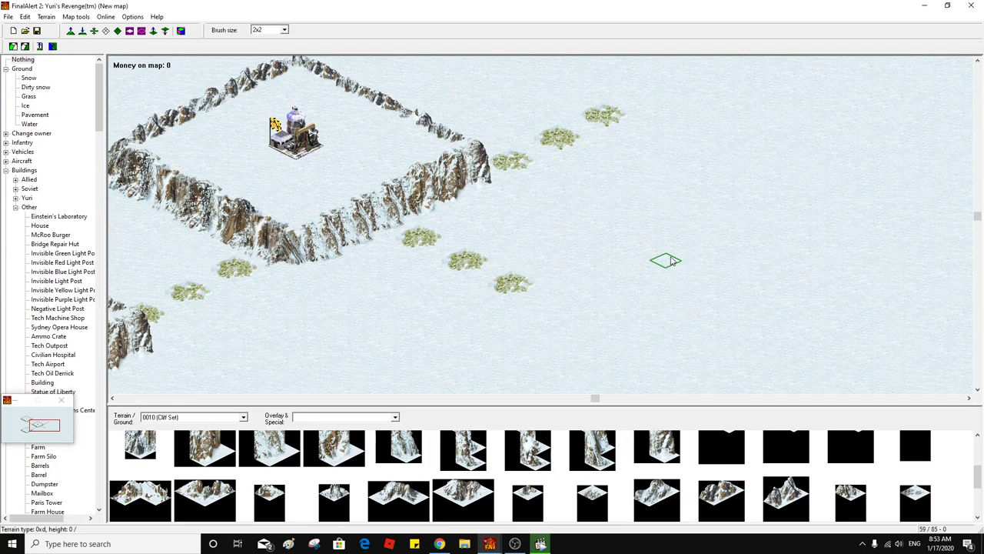
pyautogui.scroll(-3, 702, 231)
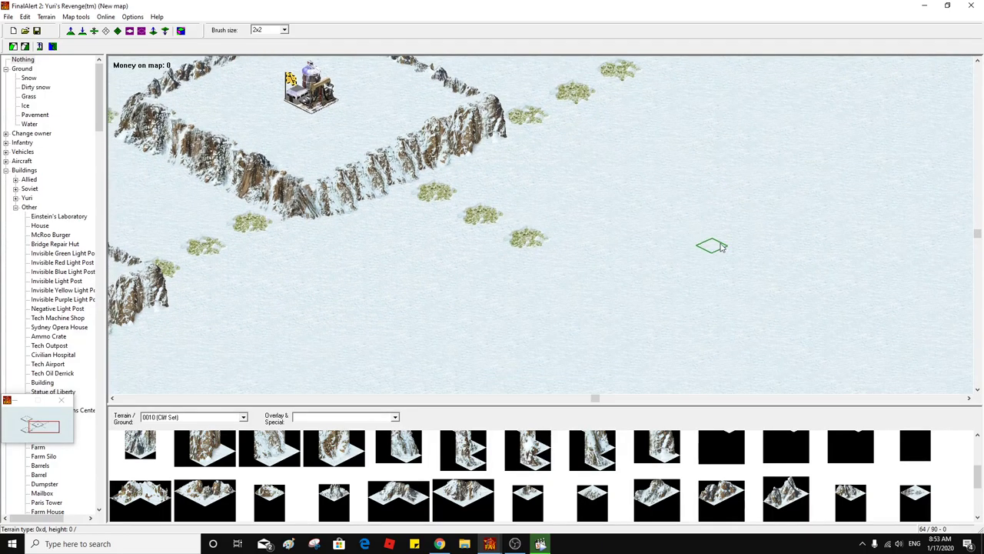
pyautogui.click(713, 275)
pyautogui.click(731, 268)
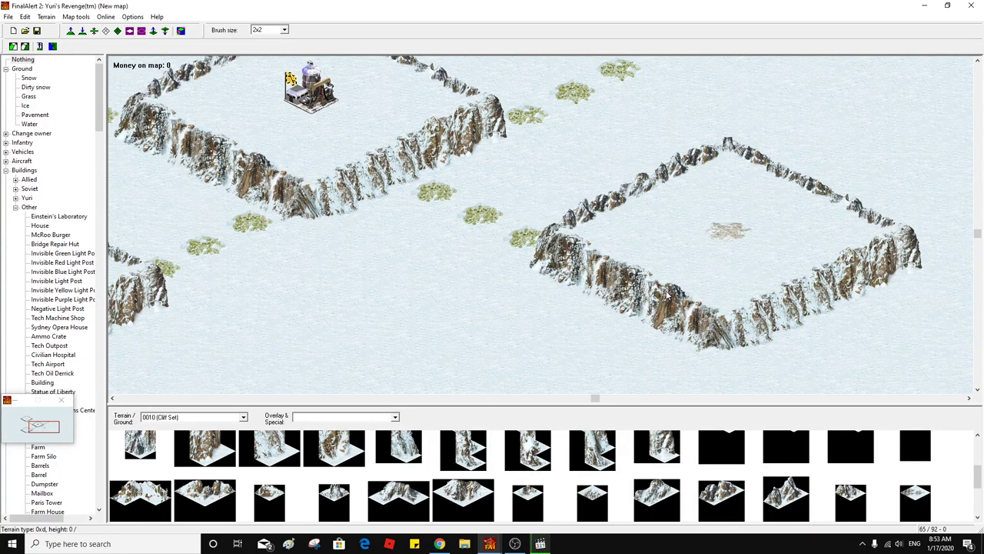
pyautogui.click(667, 295)
pyautogui.click(663, 298)
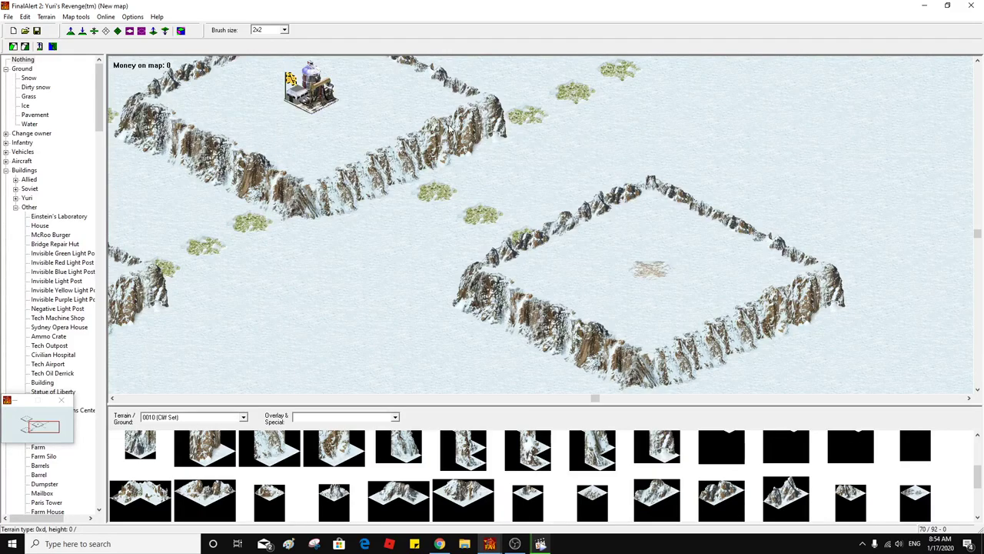
pyautogui.click(181, 30)
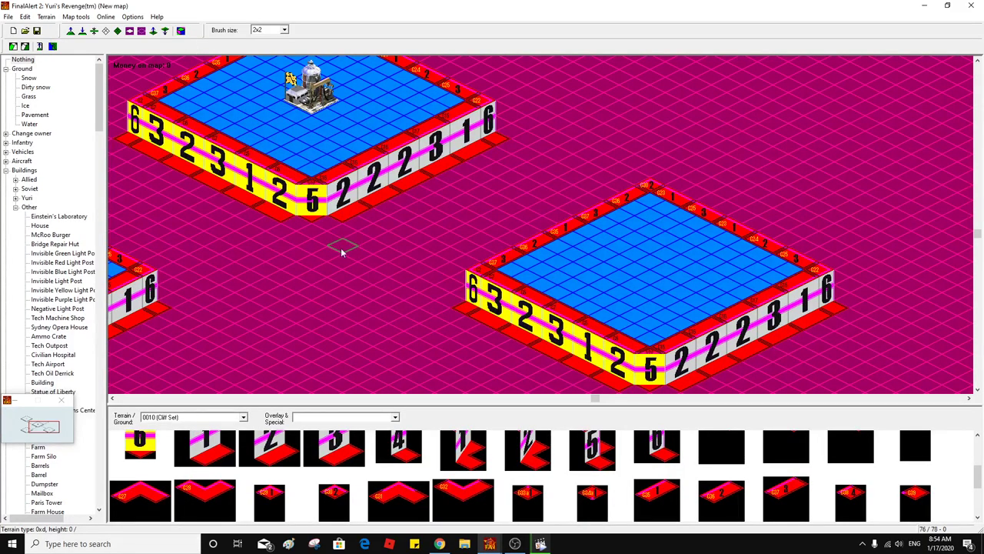
# Return to the normal terrain view and paste the plateau at the outer end of the upper-right grass row
pyautogui.press('Up')
pyautogui.press('Left')
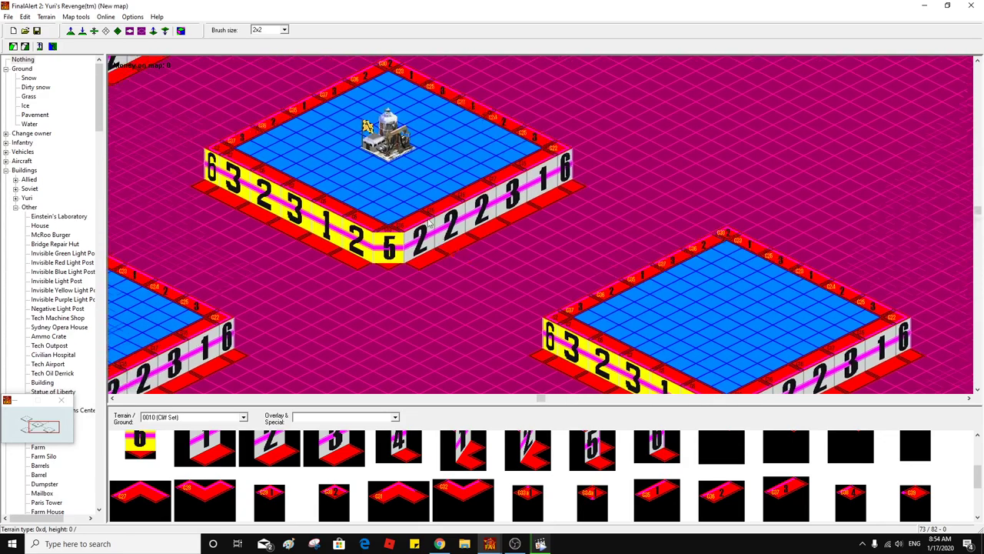
pyautogui.press('Up')
pyautogui.press('Right')
pyautogui.click(180, 30)
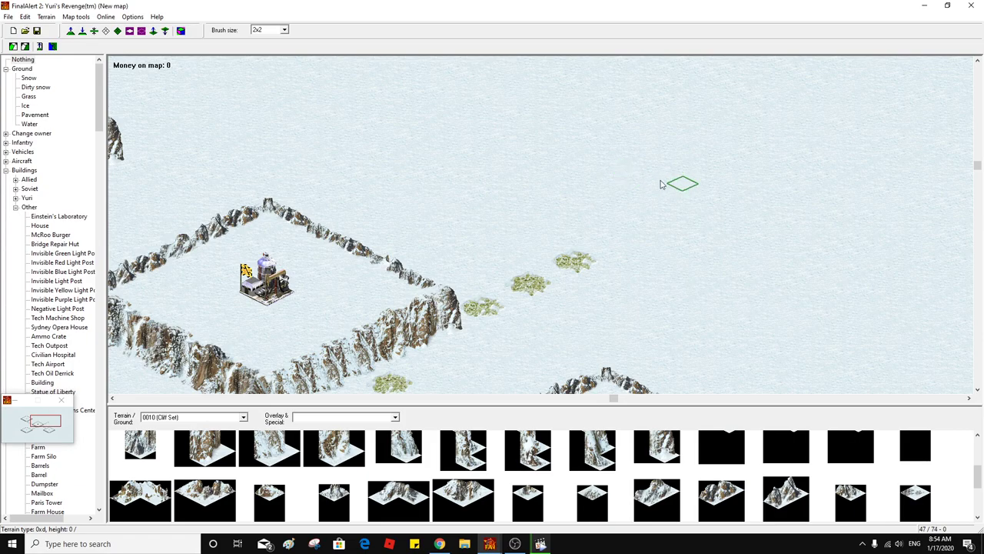
pyautogui.press('Left')
pyautogui.press('Up')
pyautogui.press('Right')
pyautogui.press('Down')
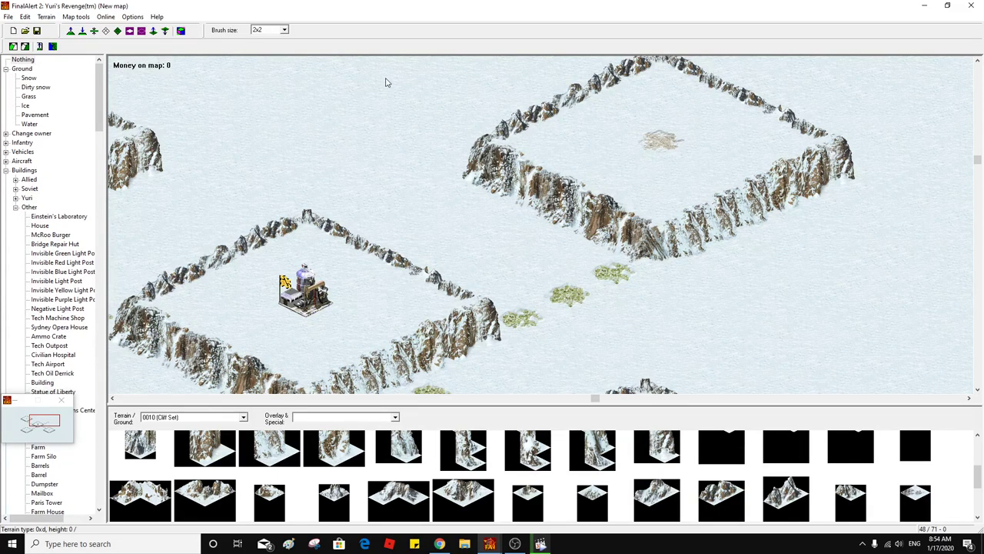
# Undo the upper-right plateau paste, paste it again one tile nearer the map's upper left, and check its alignment in the numbered tile view
pyautogui.click(180, 30)
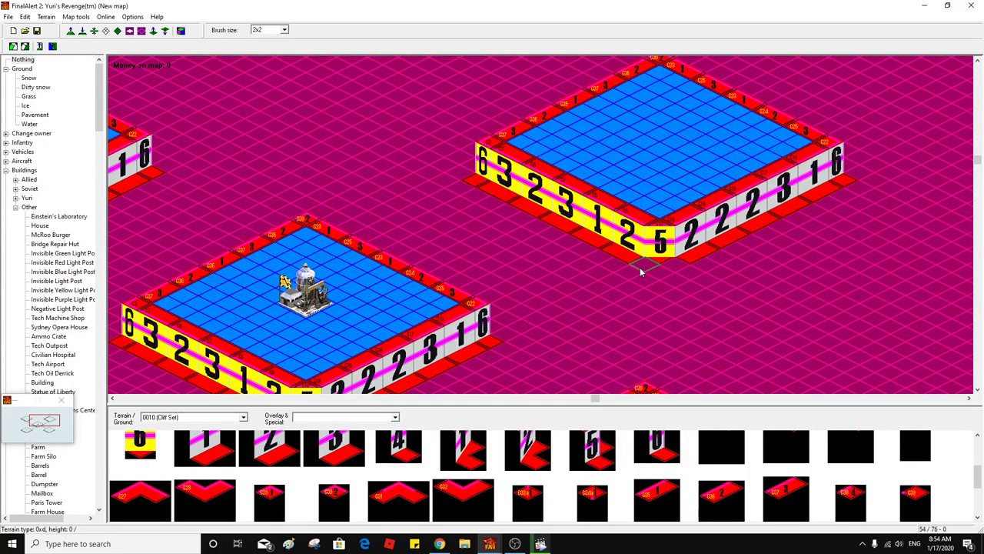
pyautogui.hotkey('ctrl', 'z')
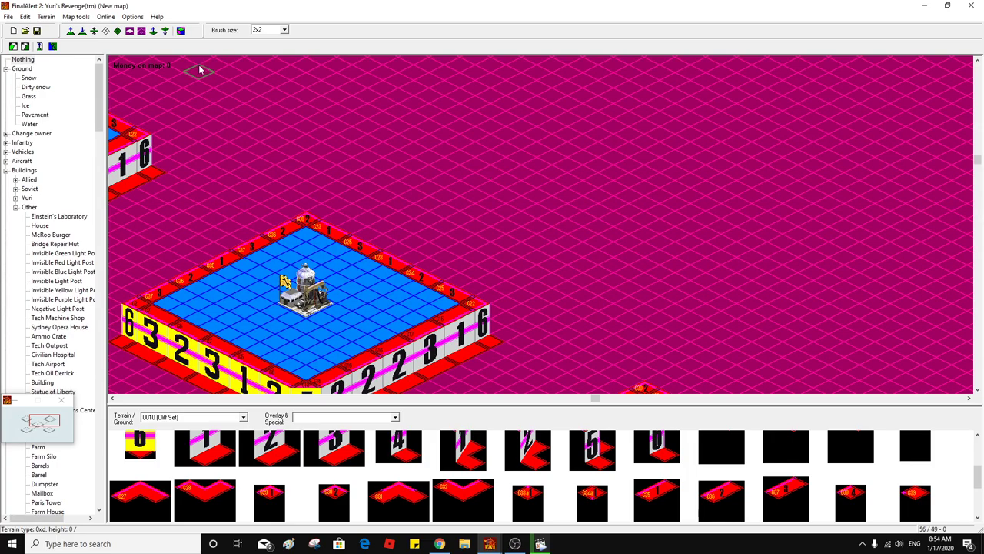
pyautogui.click(180, 30)
pyautogui.hotkey('ctrl', 'y')
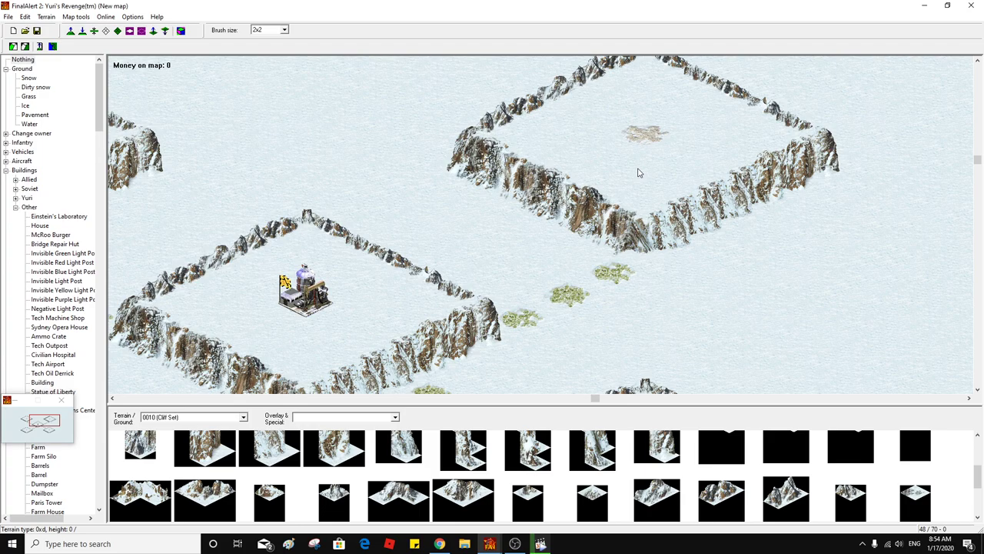
pyautogui.click(182, 32)
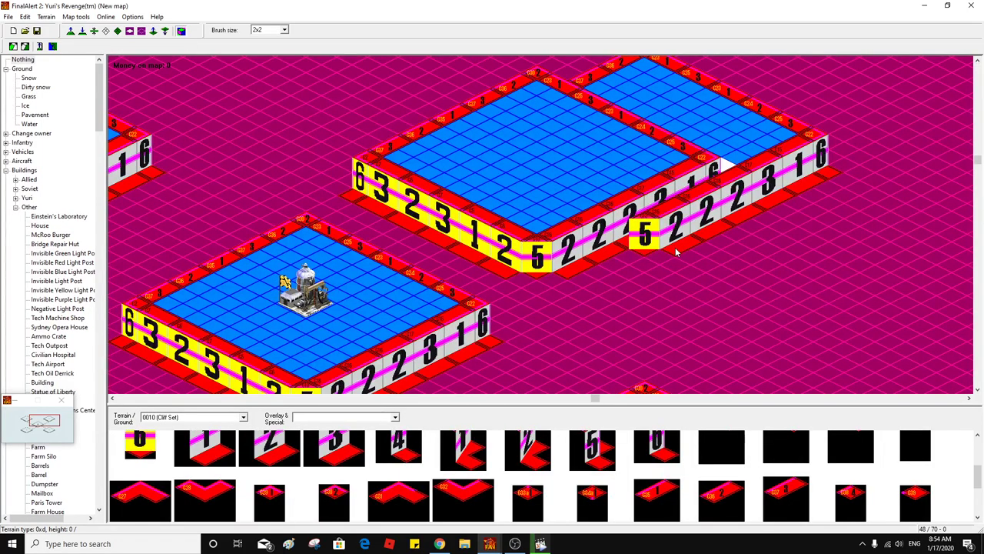
pyautogui.rightClick(647, 315)
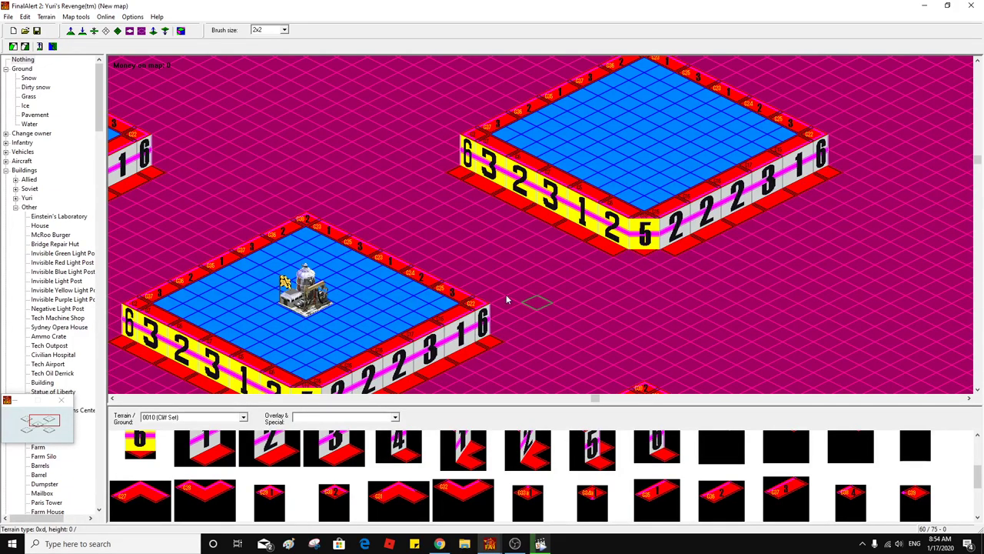
pyautogui.click(182, 31)
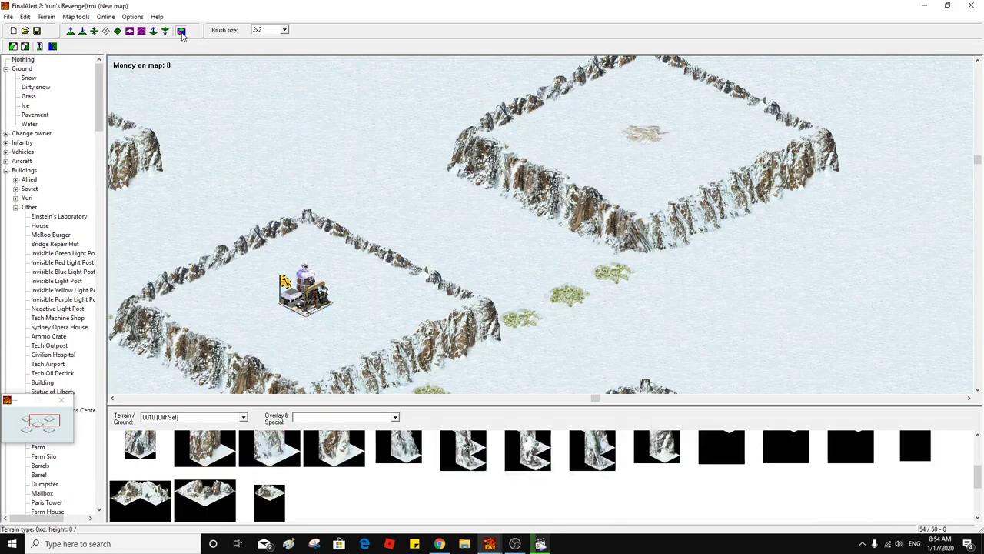
# Paint Snow ground with a 5x5 brush over the upper-left and lower-left grass rows beside the central plateau
pyautogui.rightClick(589, 213)
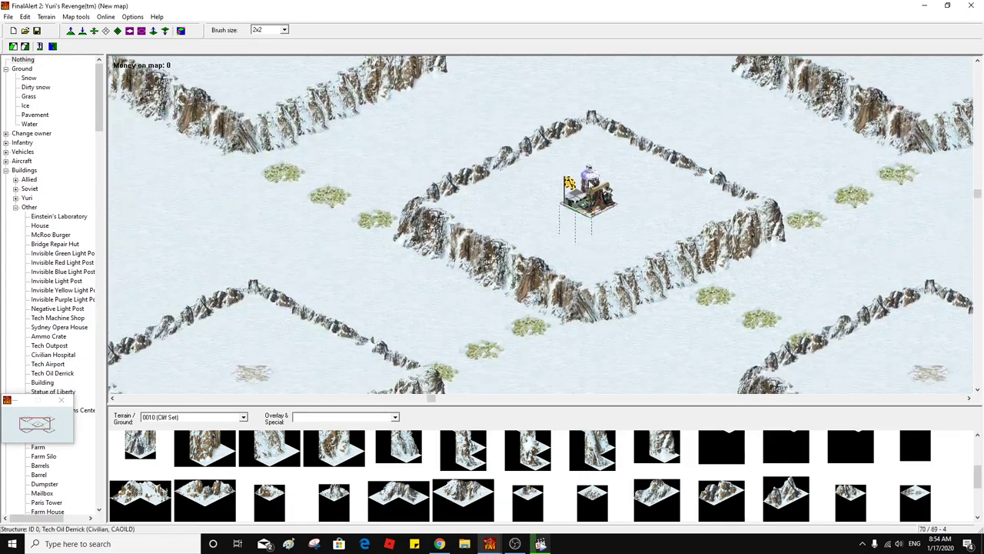
pyautogui.rightClick(636, 206)
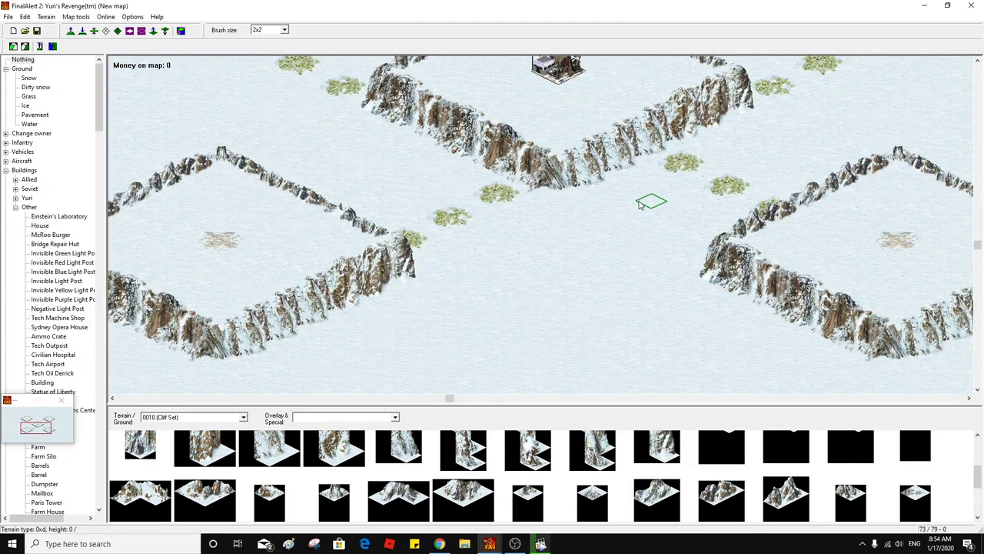
pyautogui.scroll(1, 500, 127)
pyautogui.click(28, 78)
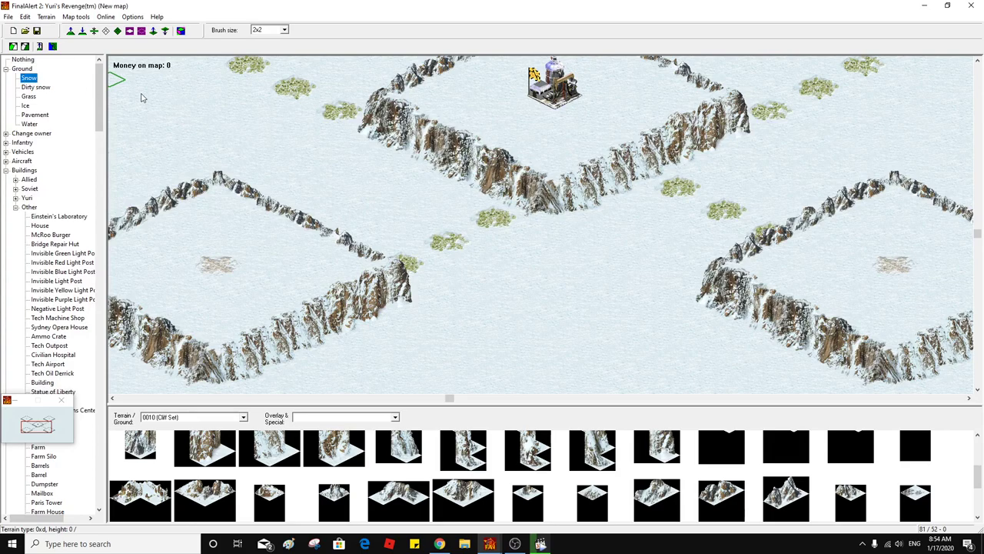
pyautogui.click(284, 30)
pyautogui.click(265, 73)
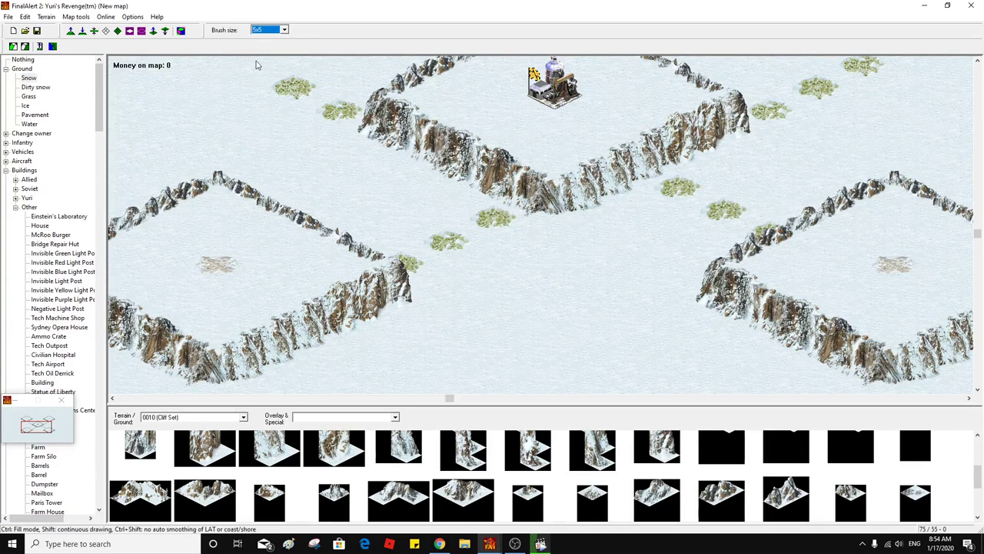
pyautogui.click(280, 77)
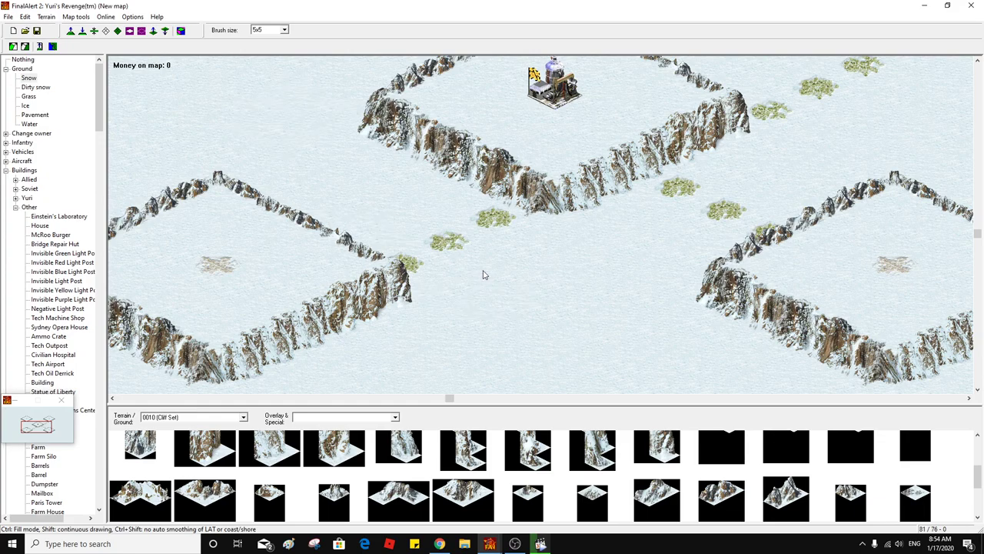
pyautogui.click(443, 241)
pyautogui.click(483, 218)
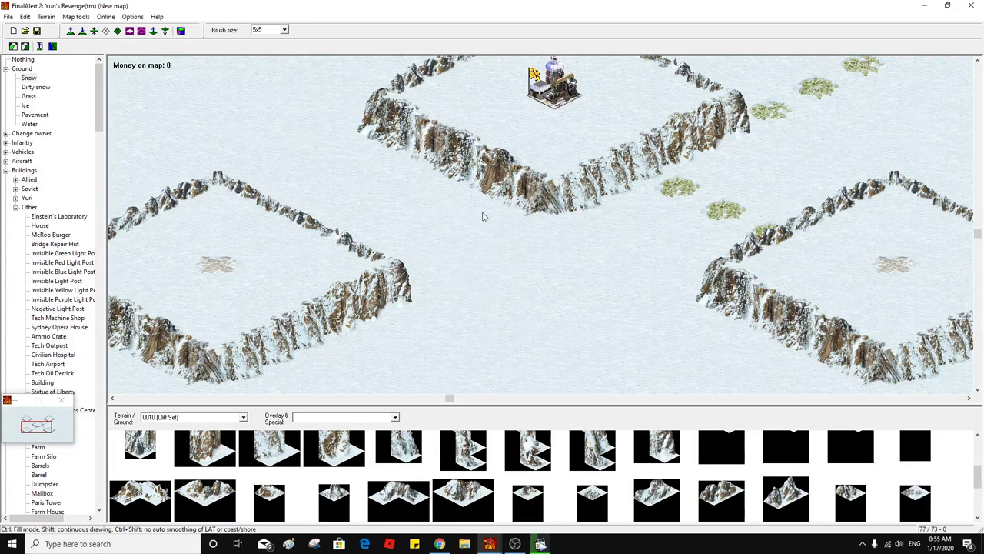
# Paint Snow over the grass patches of the lower-right and upper-right rows beside the central plateau
pyautogui.click(723, 209)
pyautogui.click(682, 189)
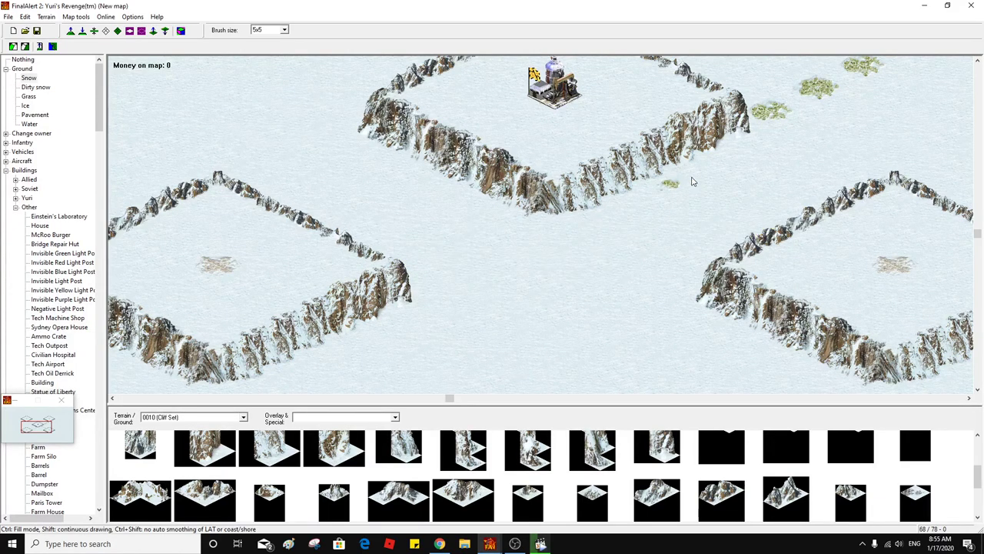
pyautogui.middleClick(641, 157)
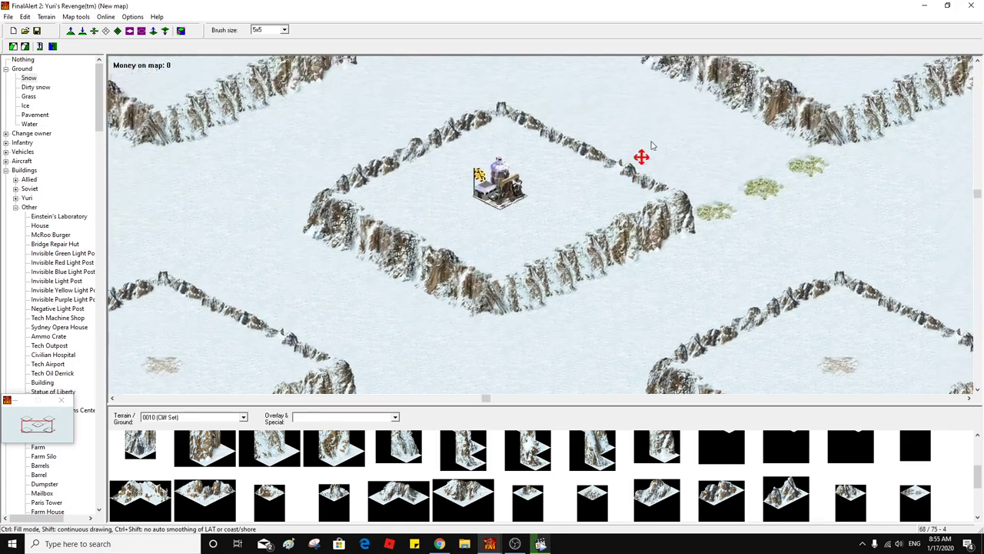
pyautogui.middleClick(648, 165)
pyautogui.click(692, 274)
pyautogui.click(666, 292)
pyautogui.click(660, 295)
# Look over the map to examine the cleared ground and the placement of the four plateaus around the oil derrick plateau
pyautogui.middleClick(654, 287)
pyautogui.middleClick(492, 280)
pyautogui.middleClick(431, 270)
pyautogui.middleClick(463, 321)
pyautogui.middleClick(436, 241)
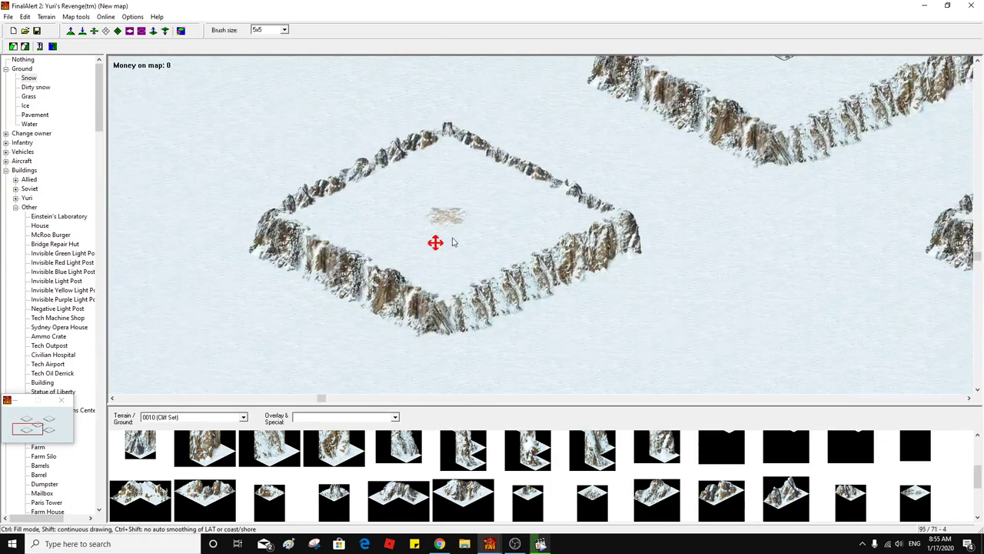
pyautogui.middleClick(452, 243)
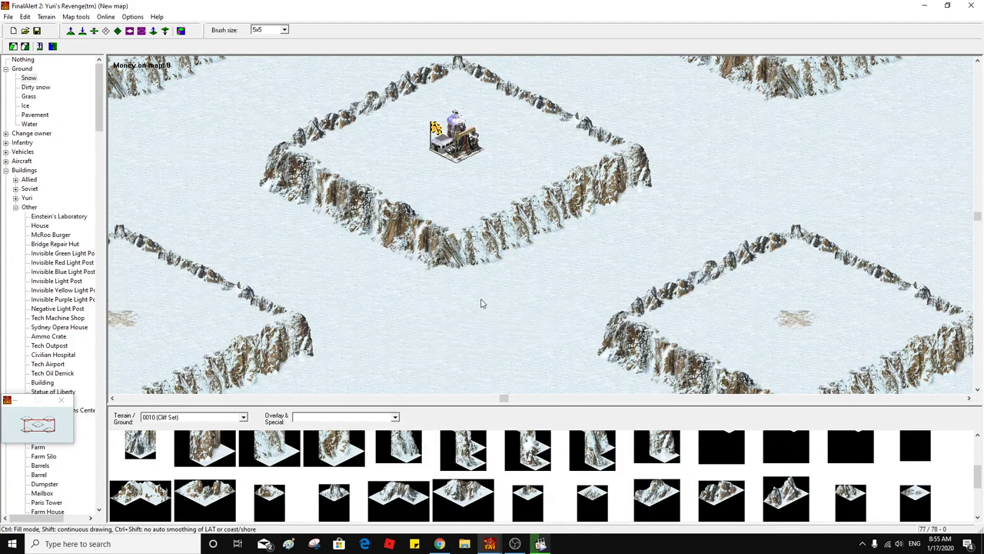
pyautogui.middleClick(622, 189)
pyautogui.middleClick(619, 173)
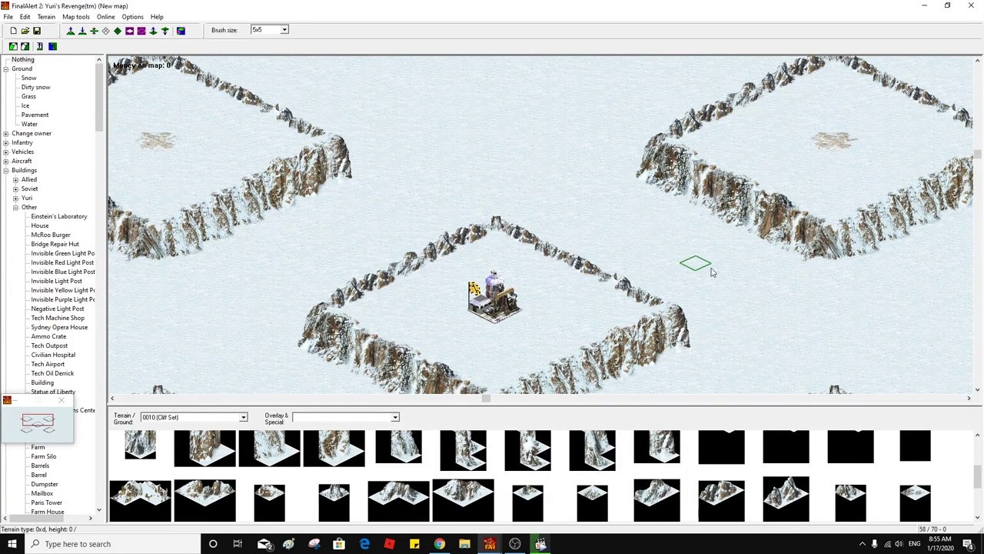
pyautogui.middleClick(747, 270)
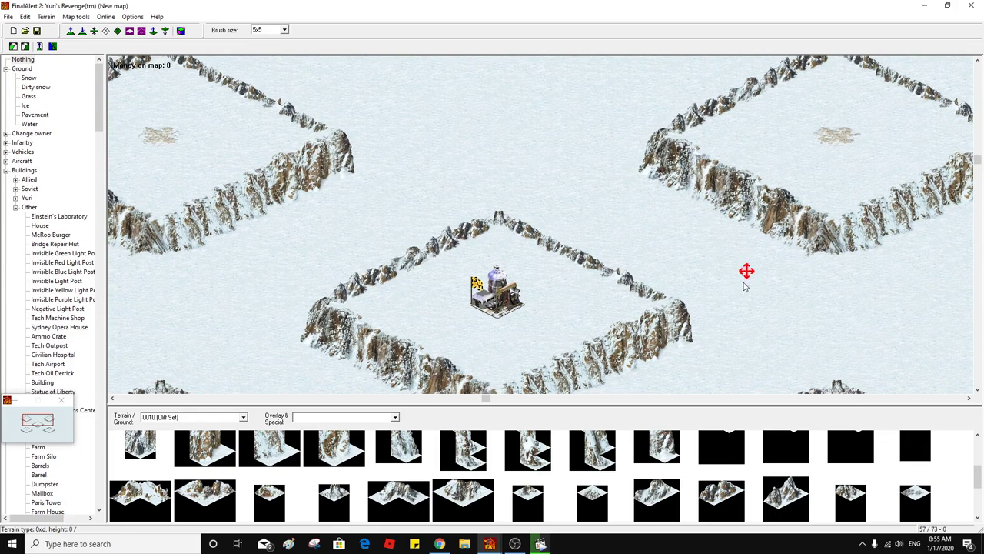
pyautogui.middleClick(754, 265)
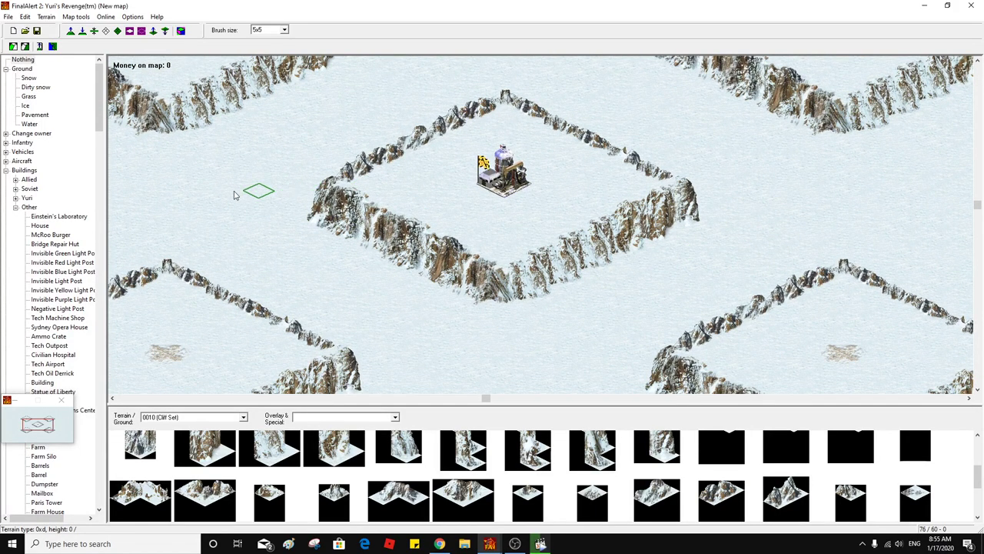
# Bring up the special overlay bridge types and choose High wood bridge
pyautogui.click(16, 208)
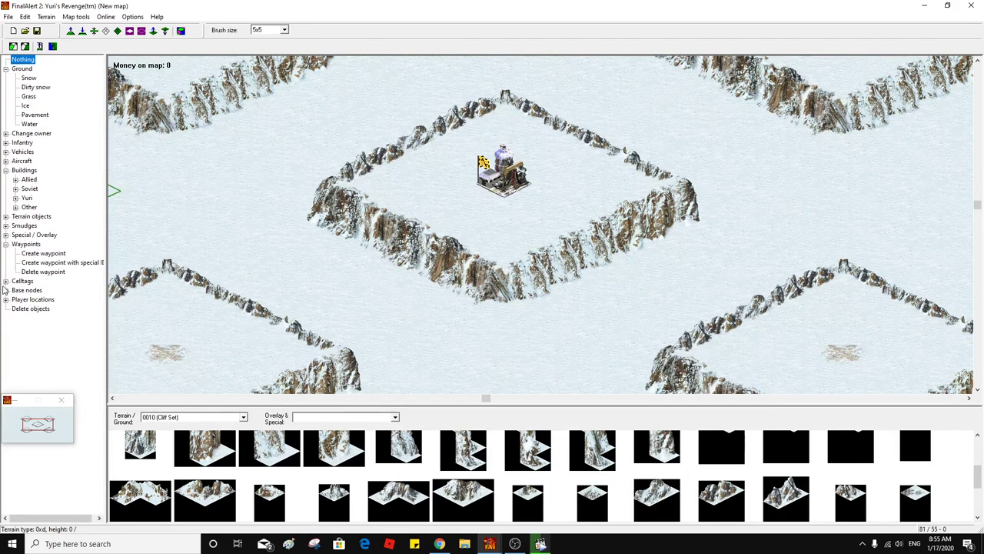
pyautogui.click(6, 235)
pyautogui.click(15, 263)
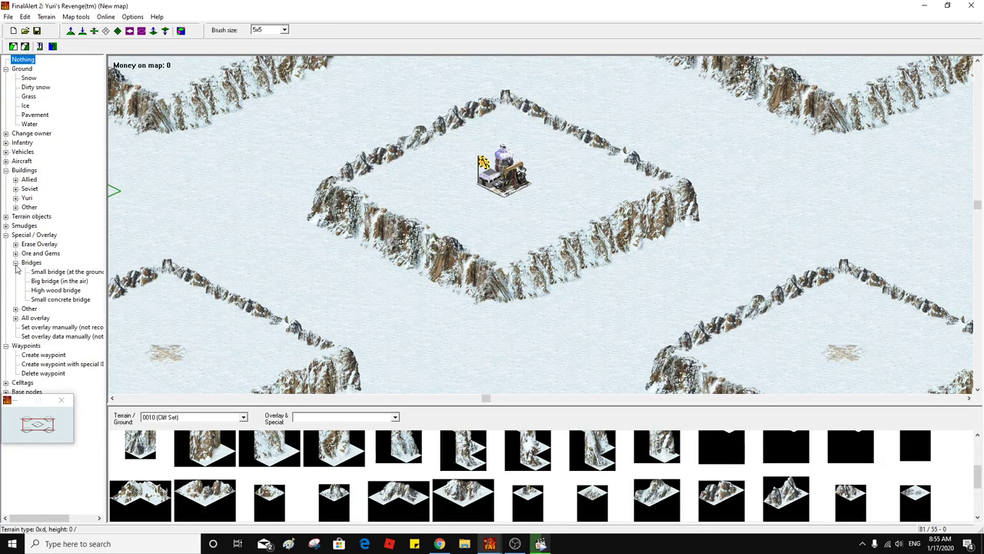
pyautogui.click(60, 293)
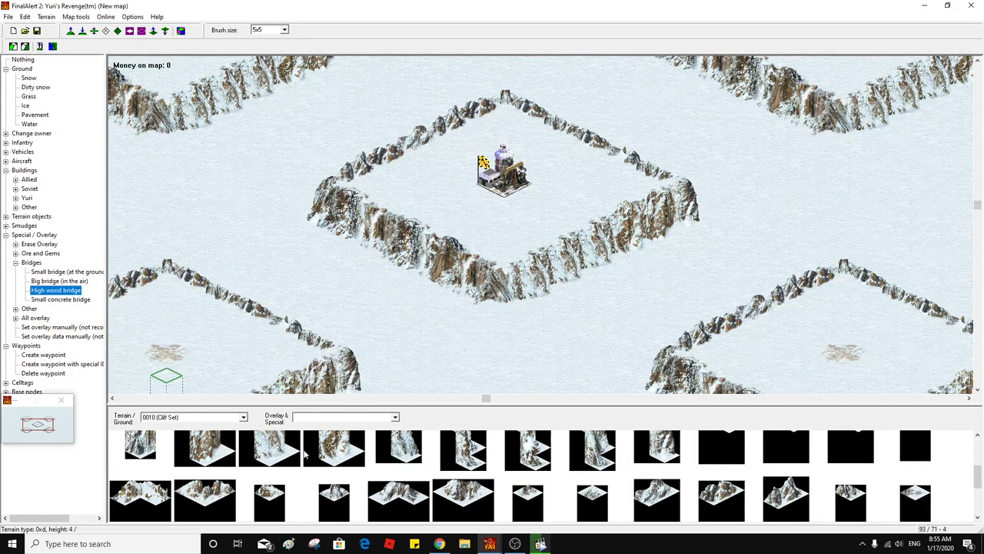
# Place a snow bridge head from terrain set 0019 (Bridges) in the central plateau's lower-right cliff and check it in the numbered tile view
pyautogui.click(207, 418)
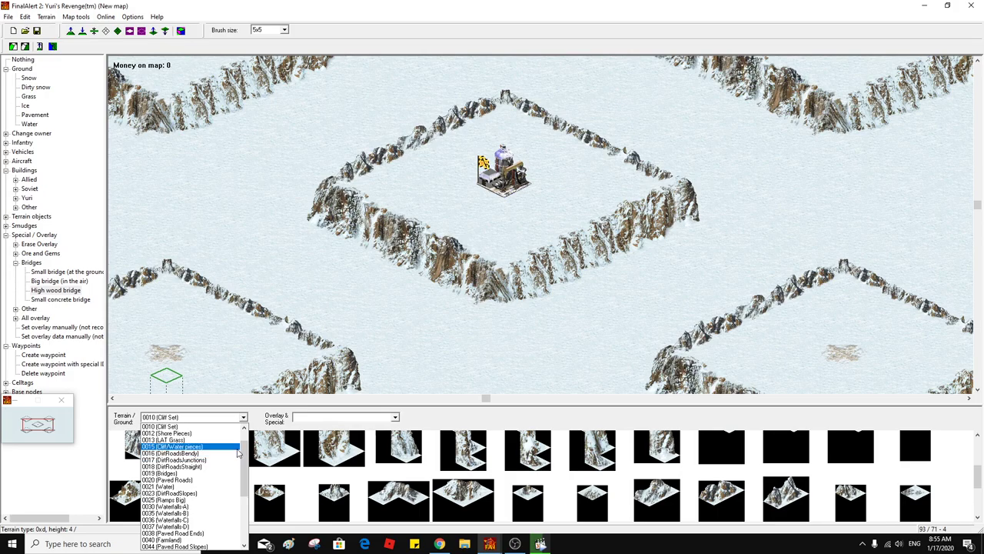
pyautogui.click(217, 474)
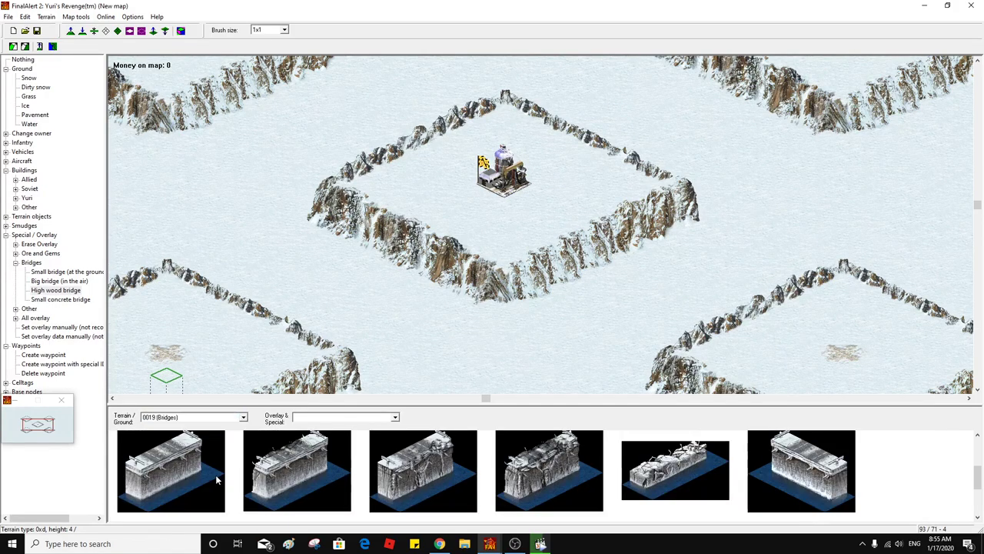
pyautogui.moveTo(976, 478); pyautogui.dragTo(979, 438)
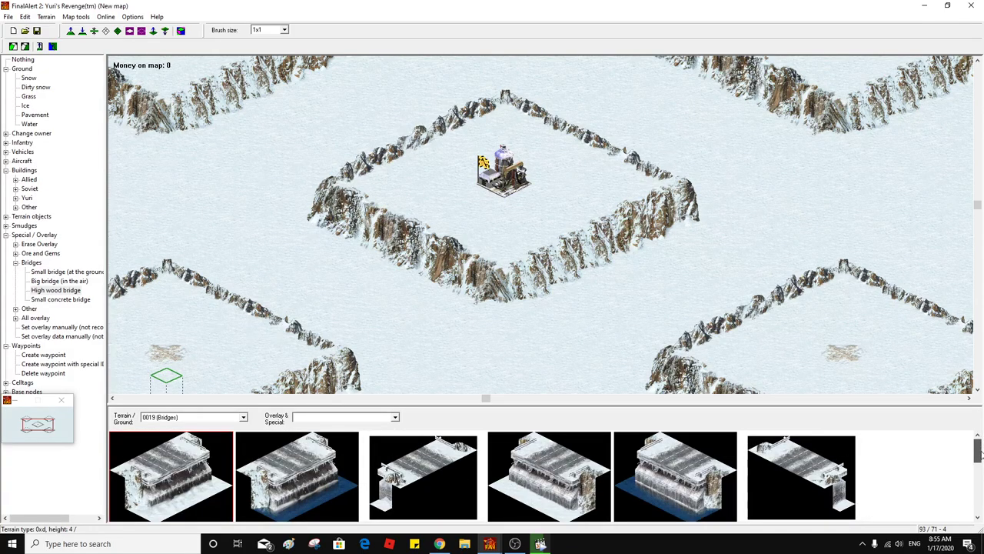
pyautogui.moveTo(979, 455)
pyautogui.mouseDown()
pyautogui.moveTo(981, 498)
pyautogui.moveTo(981, 451)
pyautogui.mouseUp()
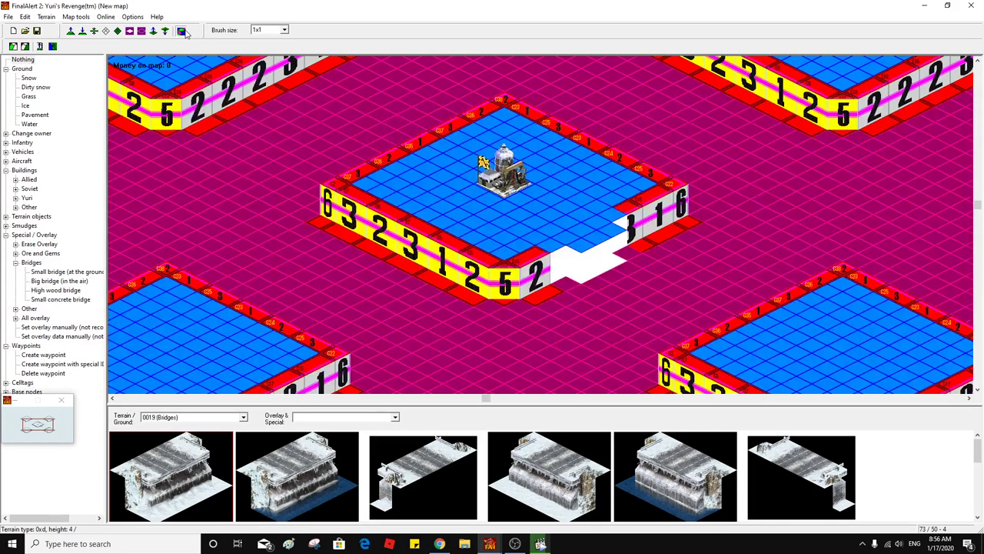
pyautogui.click(181, 31)
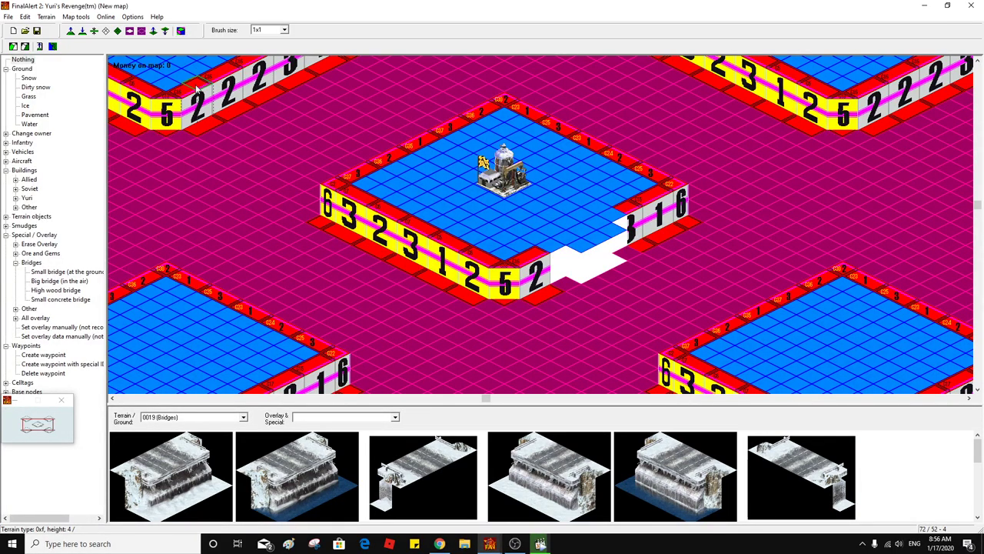
pyautogui.click(183, 30)
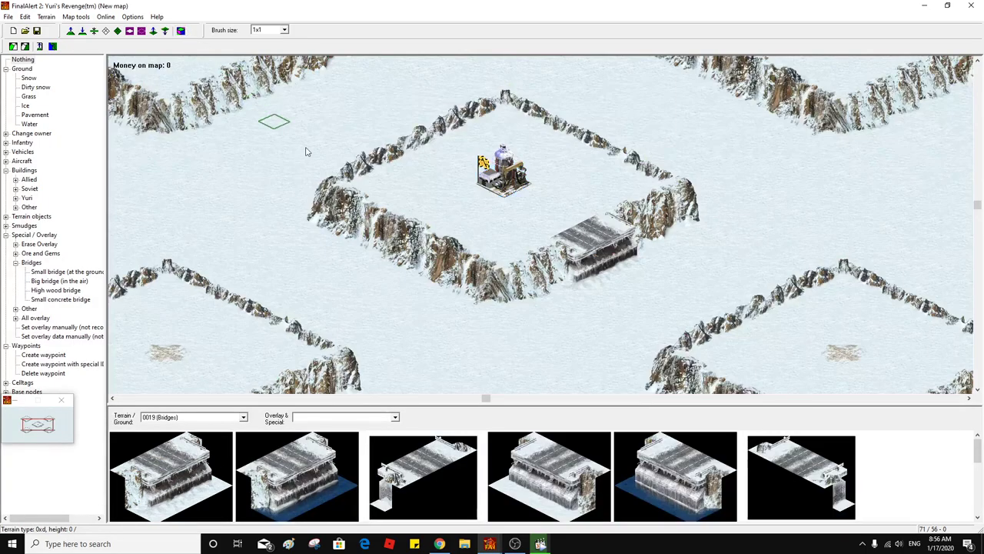
# Place the matching bridge end in the lower-right plateau's upper-left cliff edge and check its alignment in the numbered tile view
pyautogui.middleClick(646, 273)
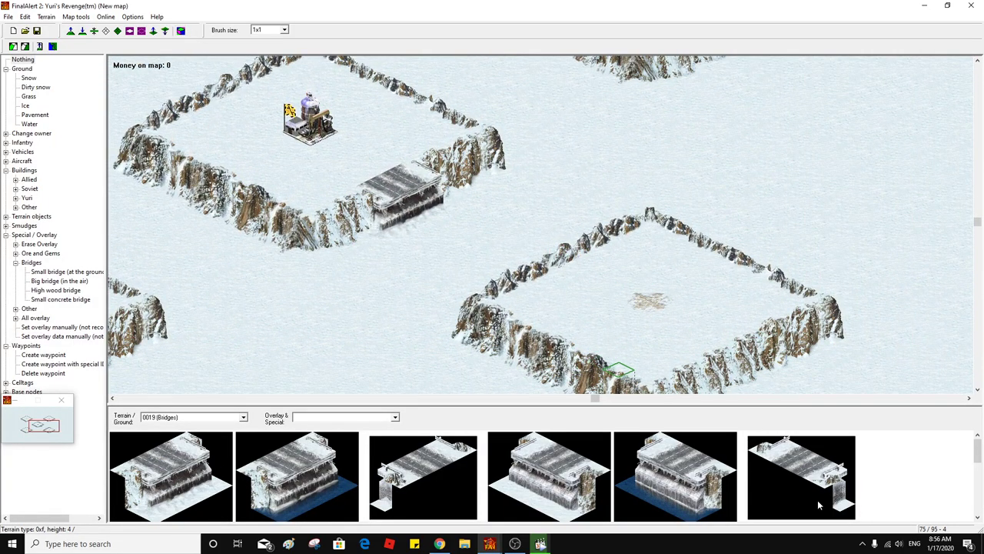
pyautogui.click(410, 488)
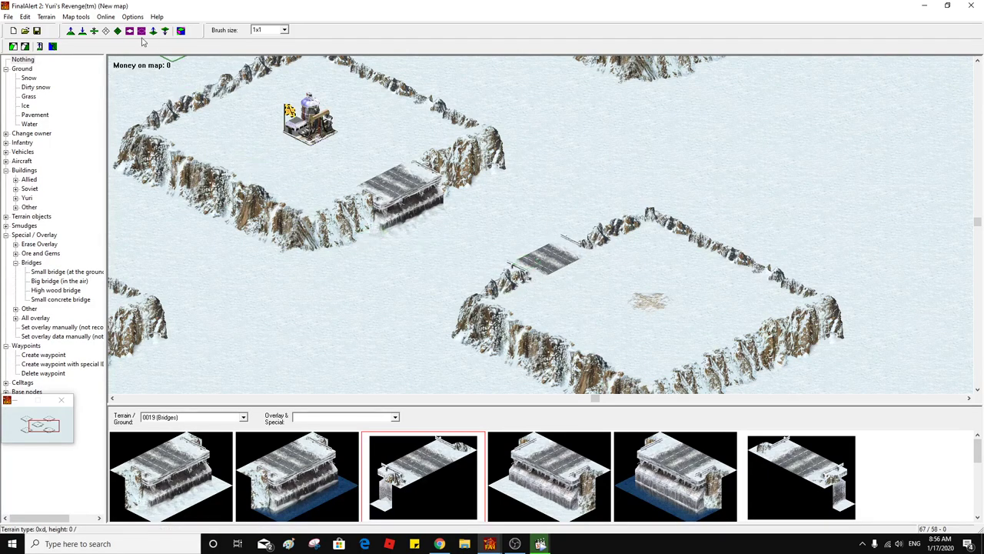
pyautogui.click(182, 31)
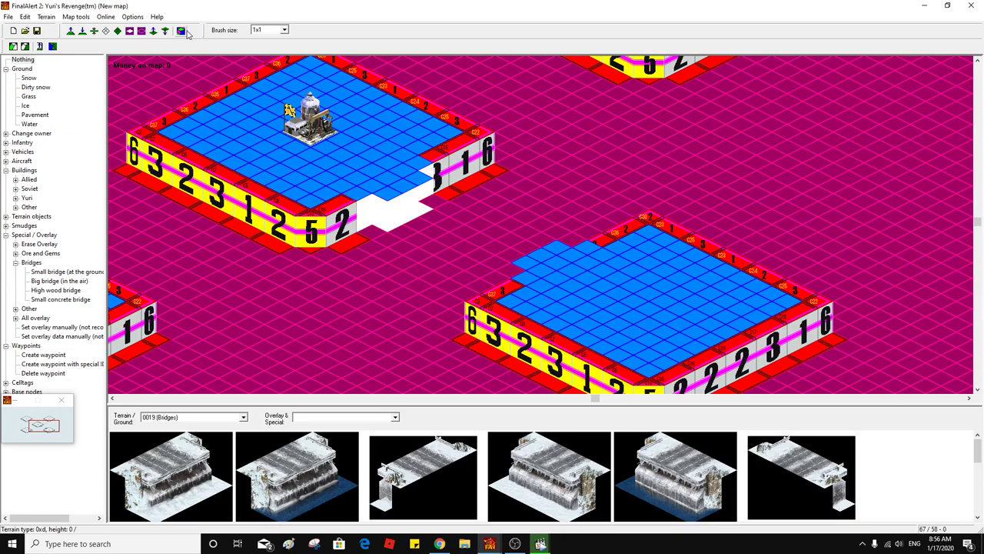
pyautogui.click(183, 31)
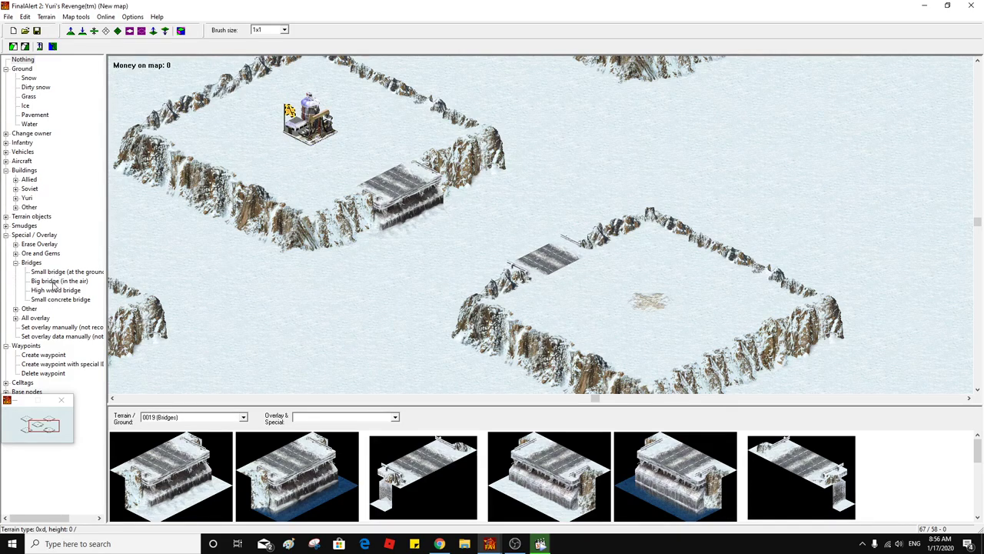
# Span the gap between the central and lower-right plateaus' bridge heads with Big bridge (in the air)
pyautogui.click(53, 282)
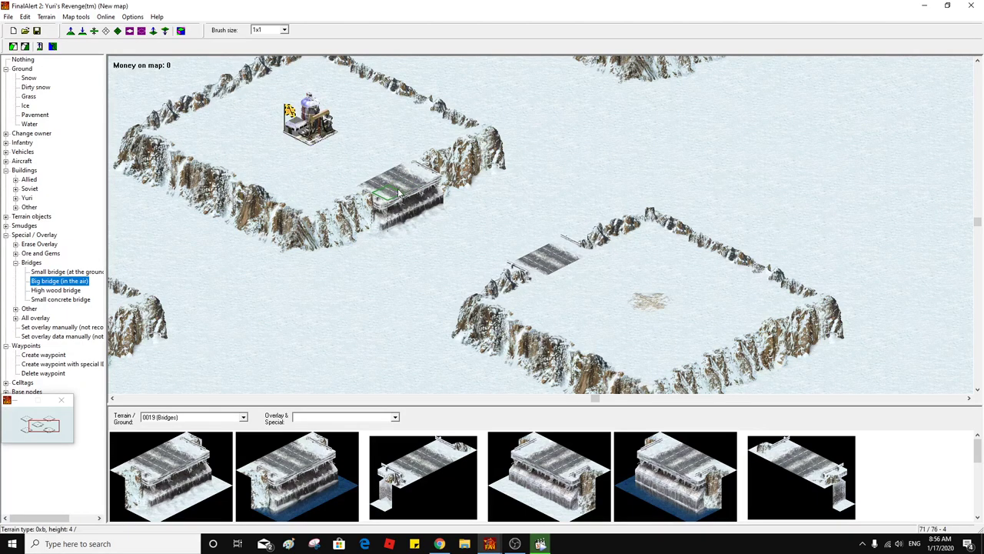
pyautogui.moveTo(480, 227); pyautogui.dragTo(553, 263)
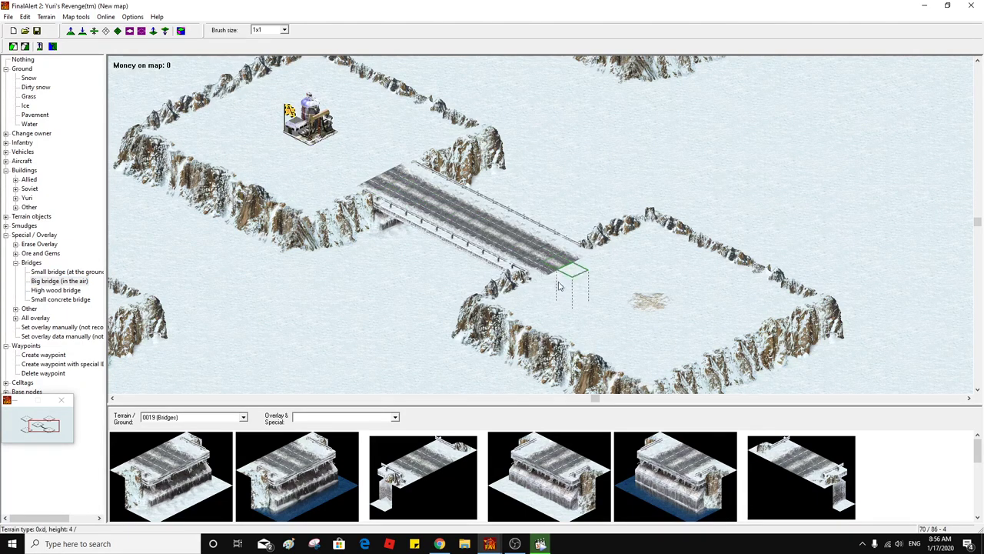
pyautogui.middleClick(590, 336)
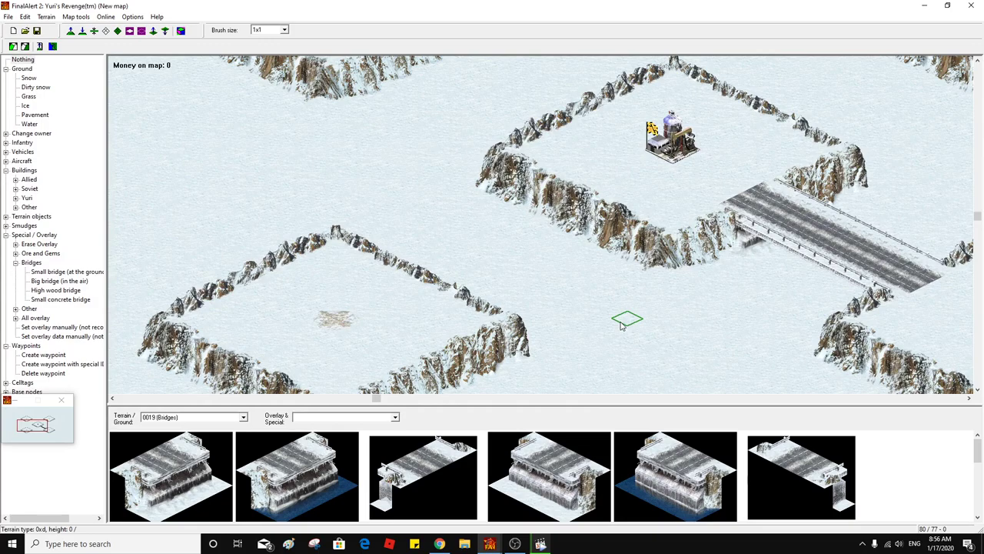
# Copy the area covering the bridge and both bridge heads between the central and lower-right plateaus, using the numbered tile view
pyautogui.middleClick(659, 306)
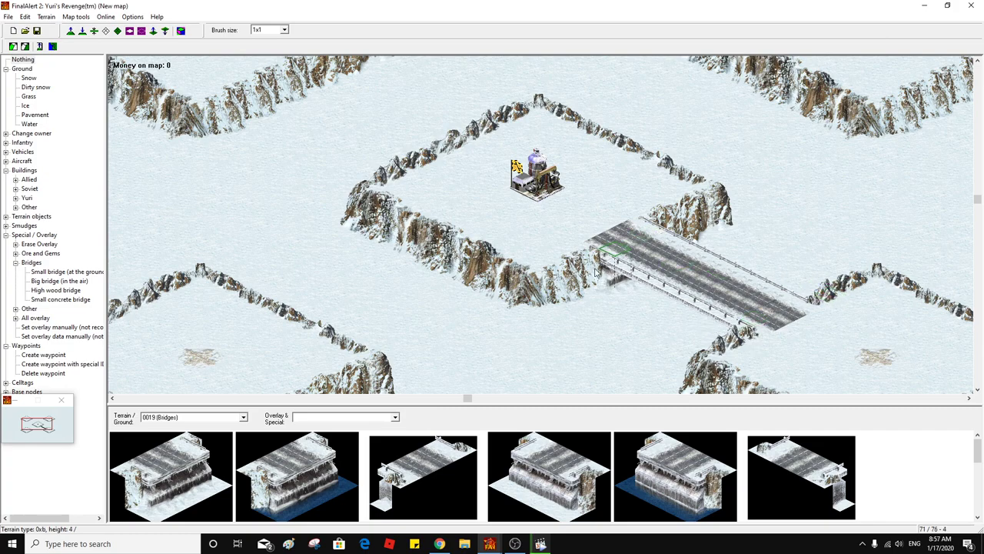
pyautogui.click(181, 30)
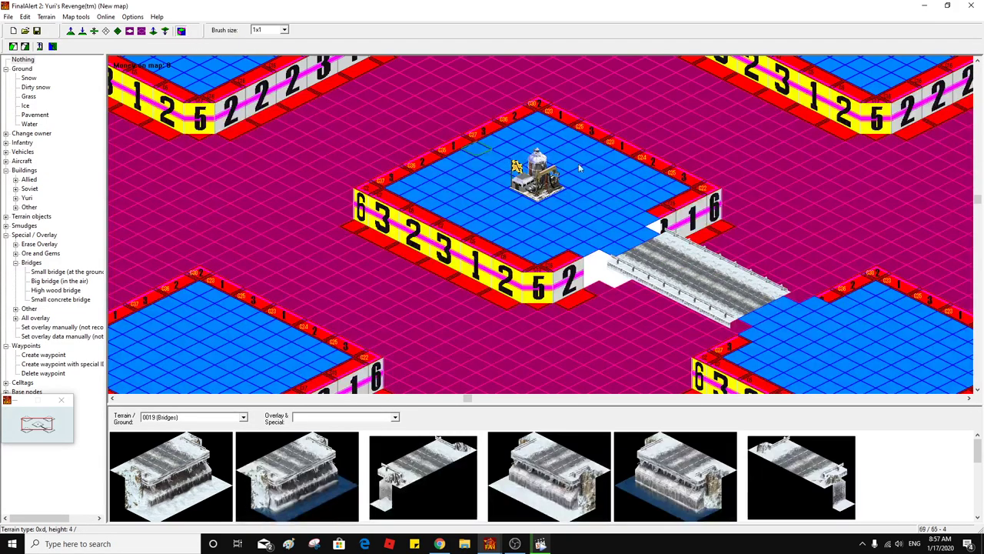
pyautogui.middleClick(611, 175)
pyautogui.middleClick(629, 184)
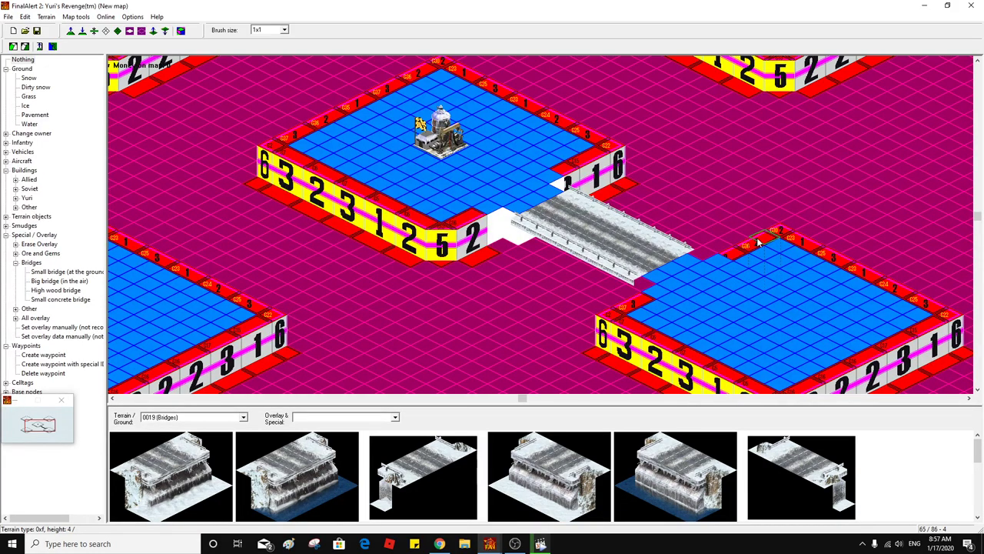
pyautogui.hotkey('ctrl', 'c')
pyautogui.click(778, 248)
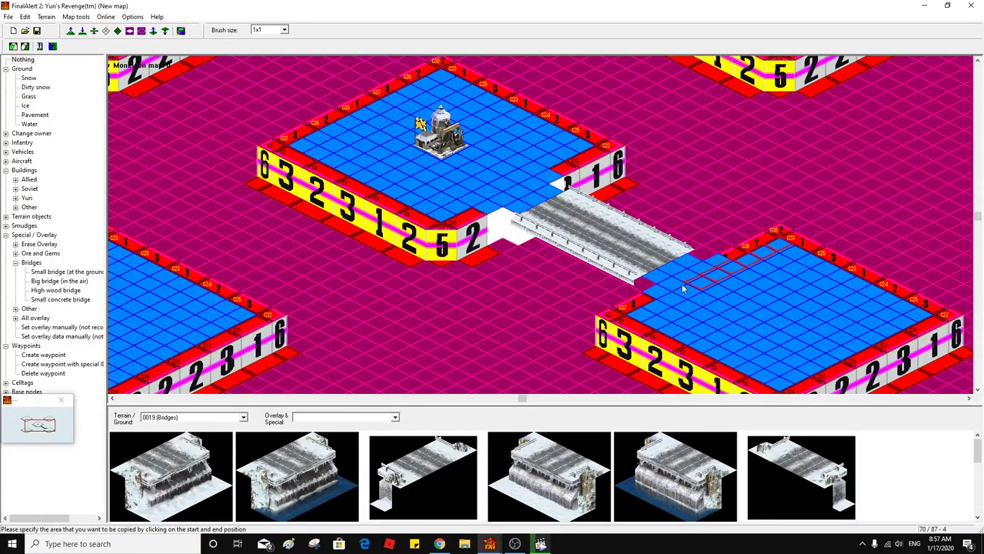
pyautogui.click(440, 217)
# Paste the copied bridge between the upper-left and central plateaus, aligned with their facing cliff edges
pyautogui.press('Left')
pyautogui.press('Up')
pyautogui.press('Up')
pyautogui.press('Right')
pyautogui.click(474, 261)
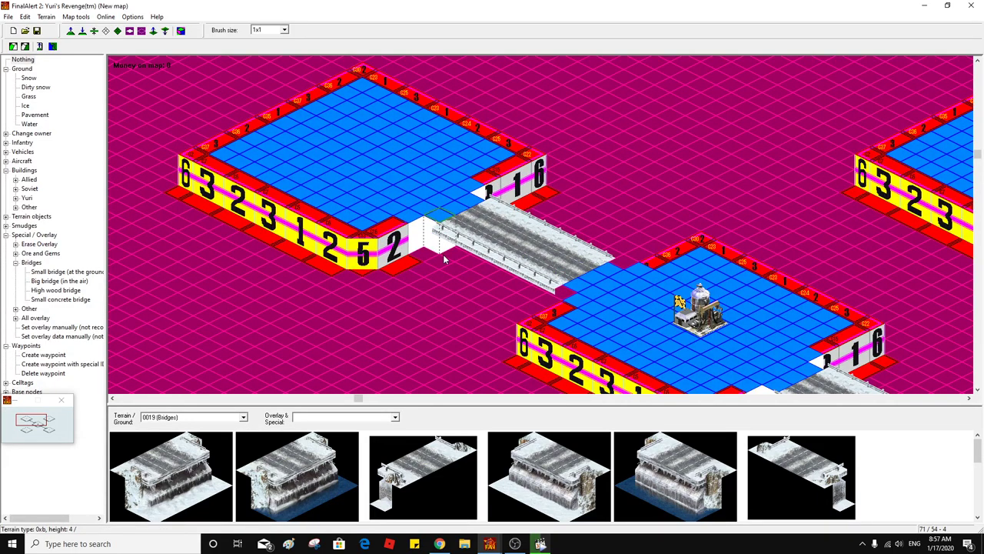
# Place facing snow bridge heads in the cliffs between the central and lower-left plateaus, and choose Big bridge (in the air)
pyautogui.scroll(-2, 448, 273)
pyautogui.scroll(-3, 484, 267)
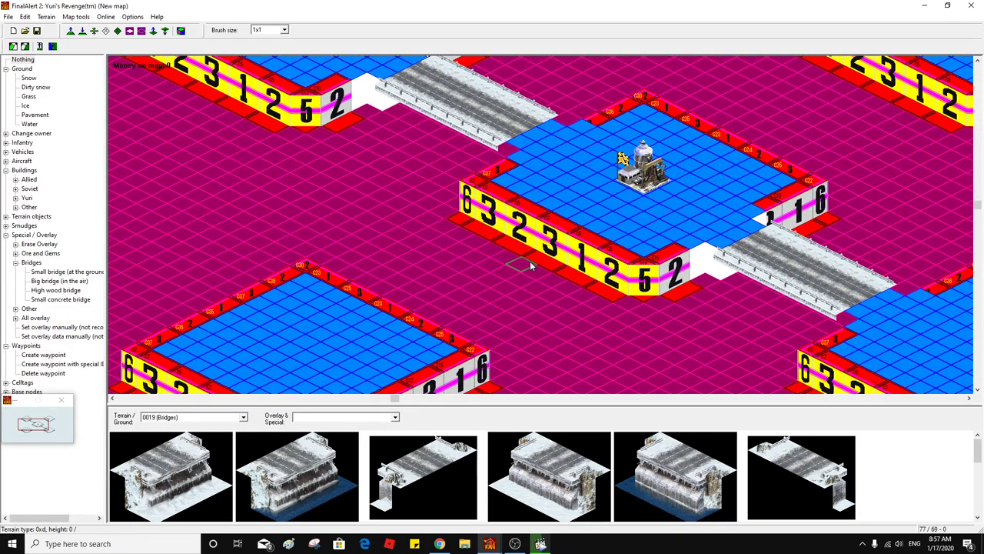
pyautogui.click(575, 484)
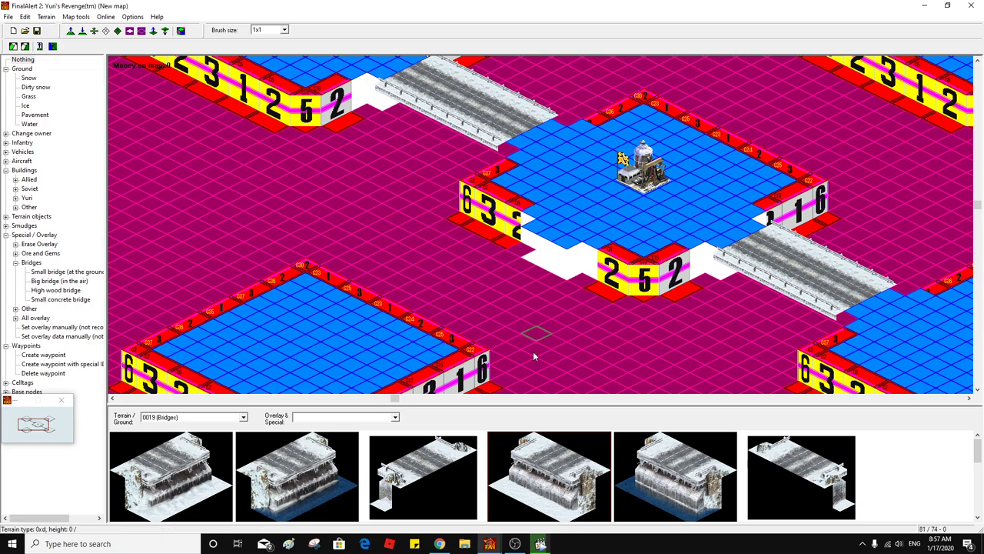
pyautogui.click(823, 477)
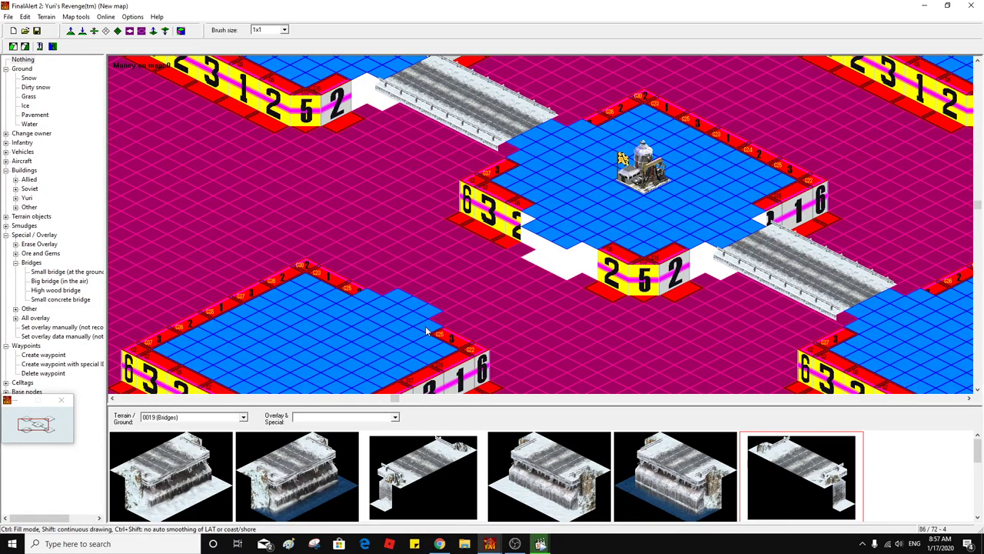
pyautogui.click(48, 273)
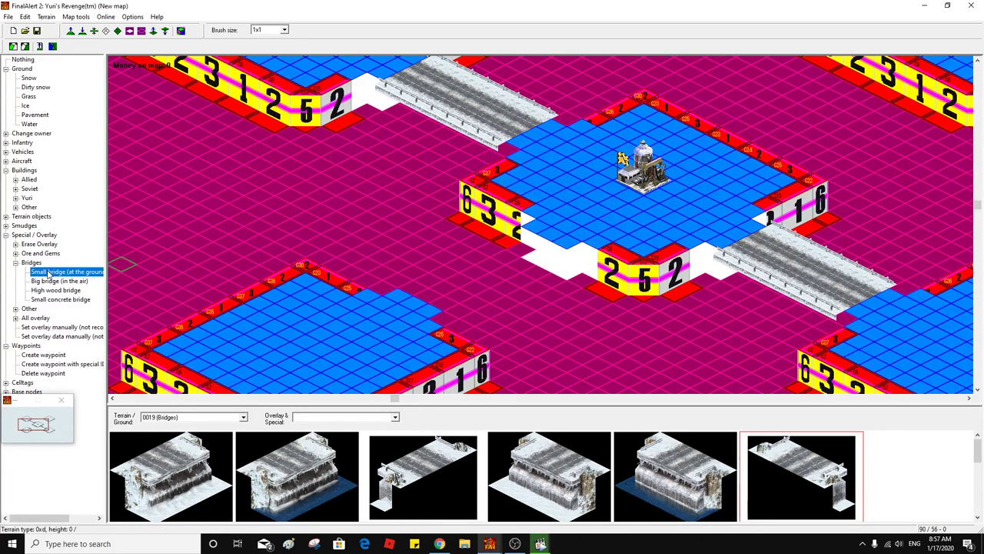
pyautogui.click(48, 282)
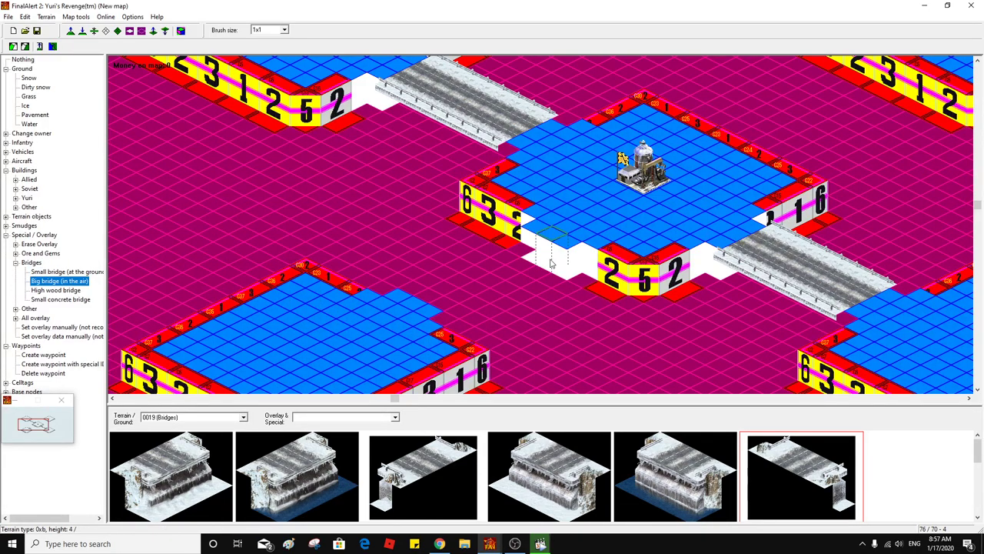
pyautogui.click(569, 241)
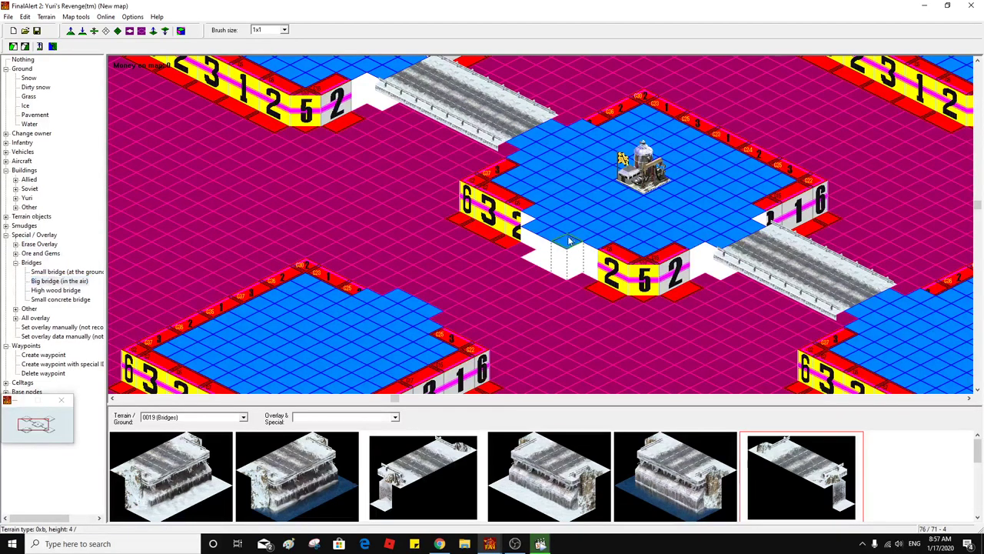
pyautogui.click(409, 308)
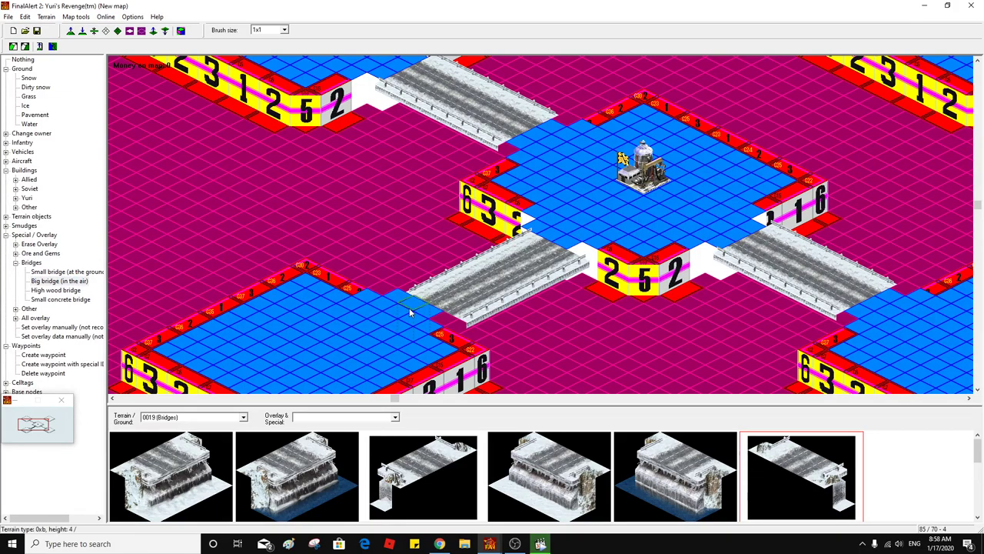
pyautogui.hotkey('ctrl', 'z')
# Span the gap between the central and lower-left bridge heads with Big bridge (in the air) and check it in the normal terrain view
pyautogui.click(550, 235)
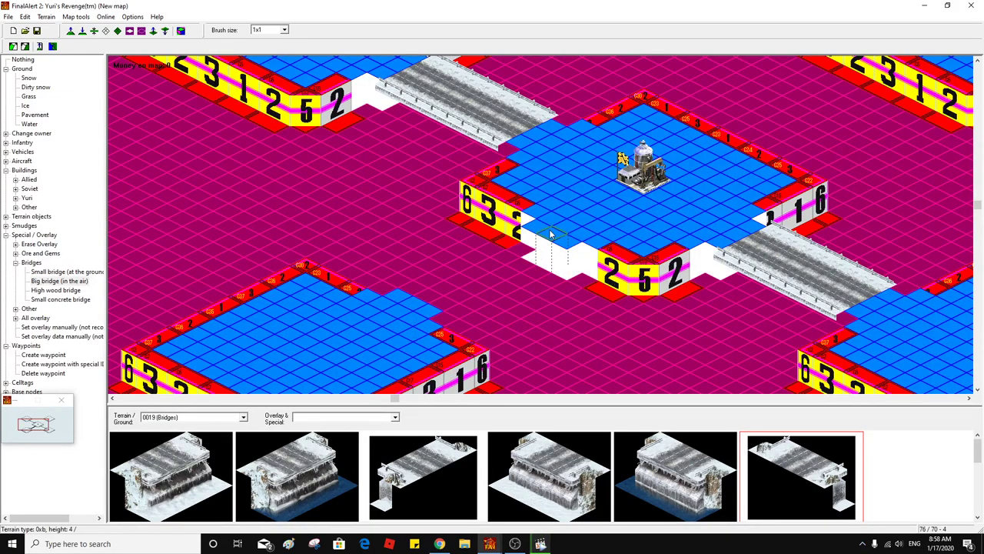
pyautogui.click(405, 304)
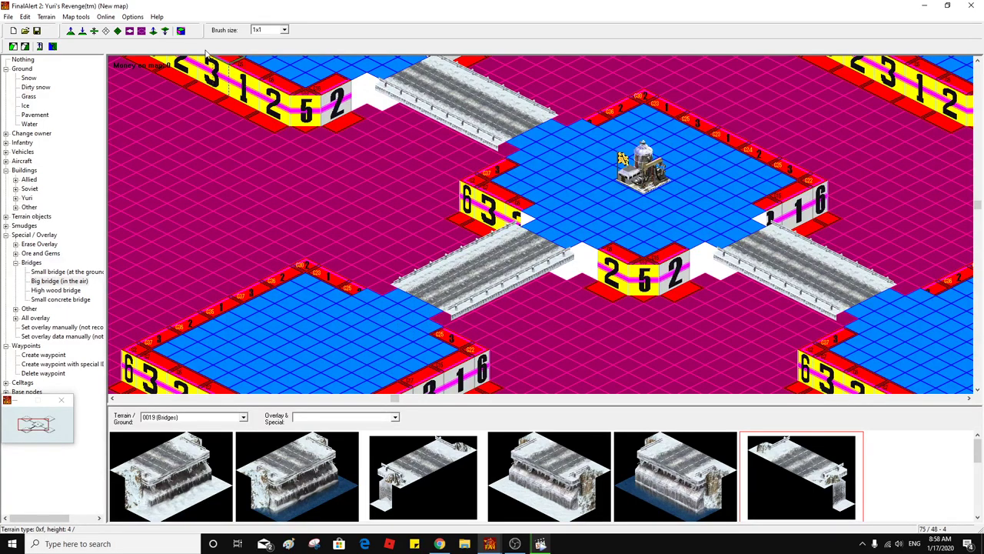
pyautogui.click(182, 31)
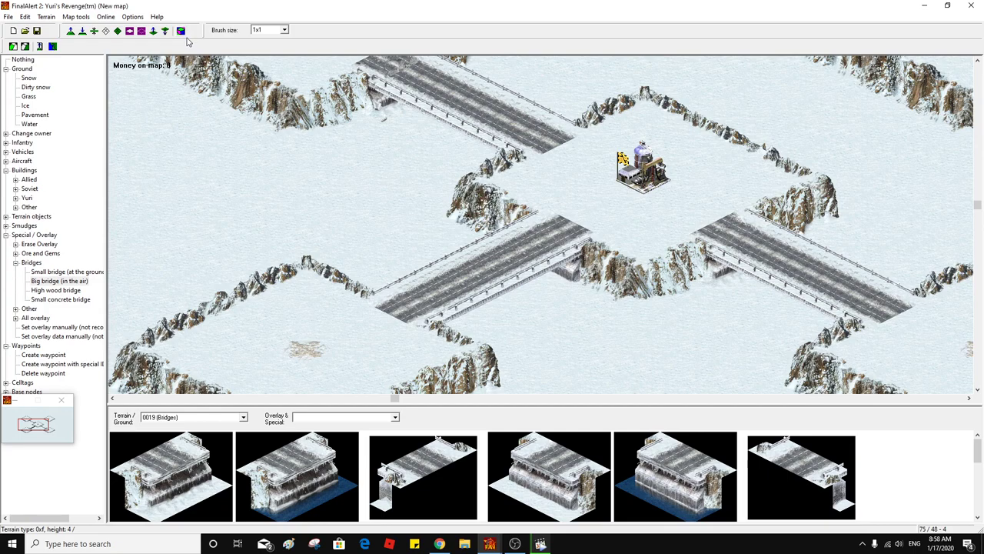
# In the numbered tile view, copy the area covering the bridge and both bridge heads between the central and lower-left plateaus
pyautogui.click(182, 31)
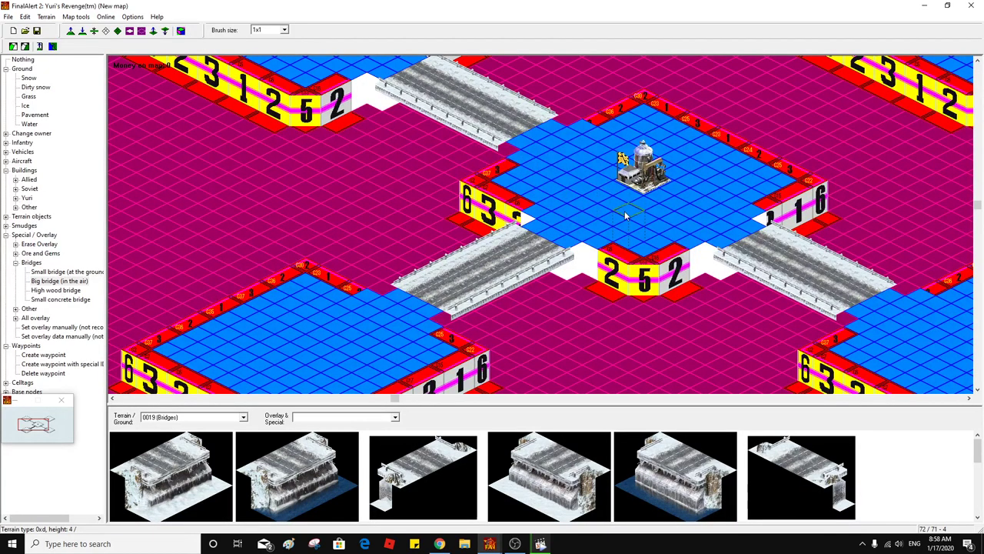
pyautogui.hotkey('ctrl', 'c')
pyautogui.click(648, 250)
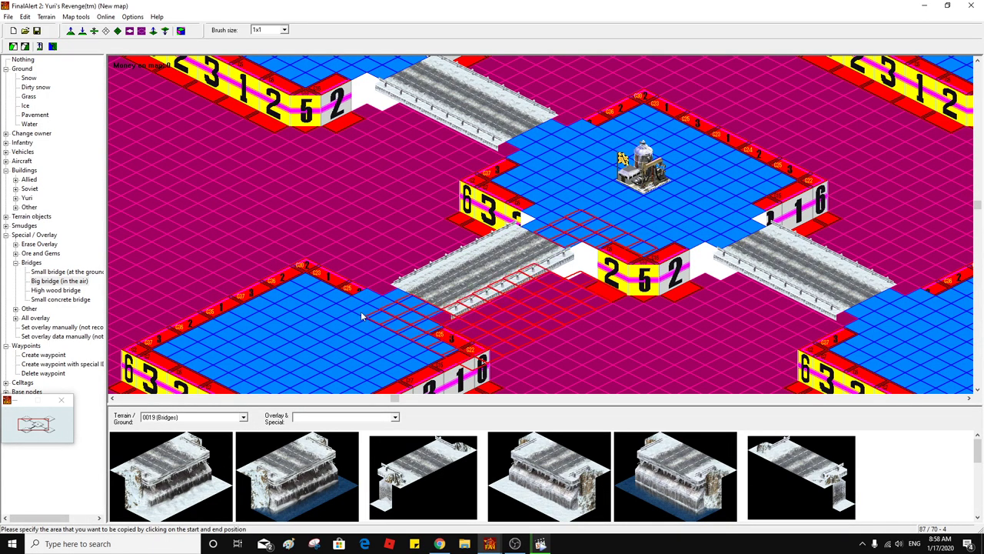
pyautogui.click(309, 283)
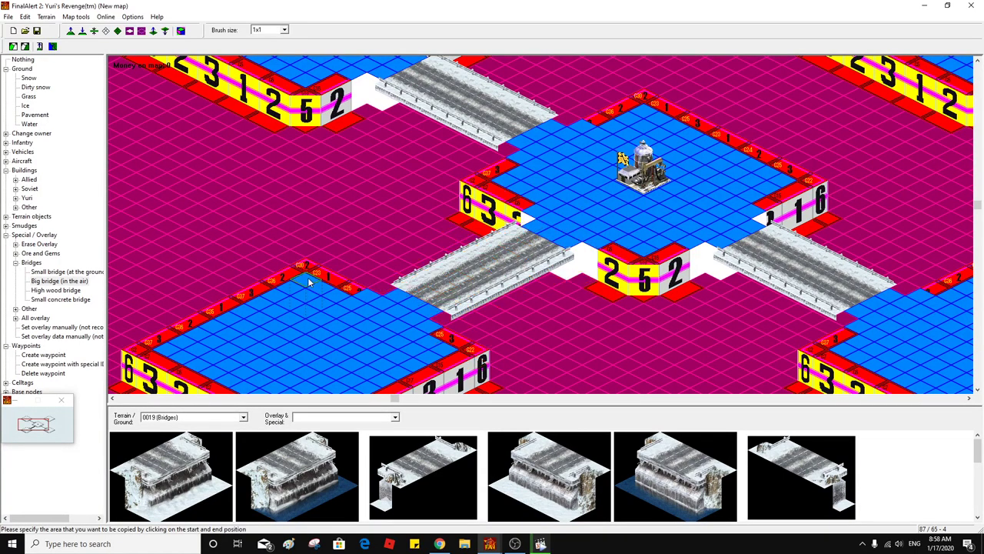
# Paste the copied bridge between the central and upper-right plateaus, undo any misplaced extra paste, and check the bridges in the normal terrain view
pyautogui.moveTo(309, 283); pyautogui.dragTo(488, 227)
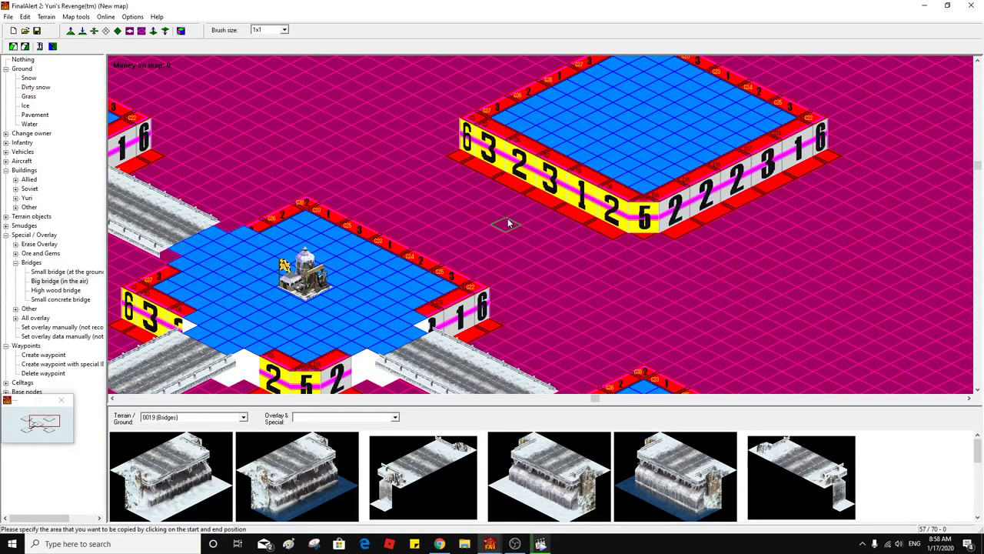
pyautogui.click(507, 221)
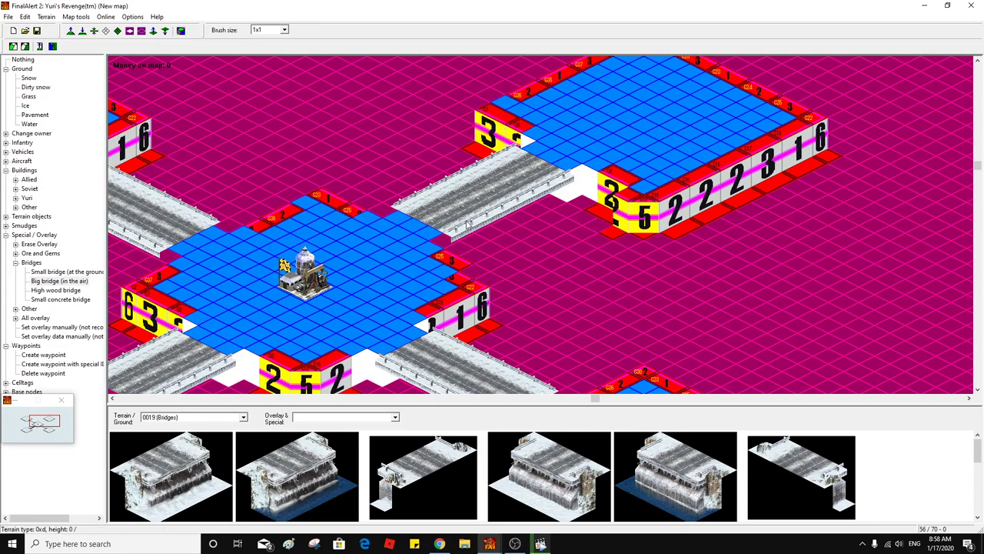
pyautogui.click(465, 239)
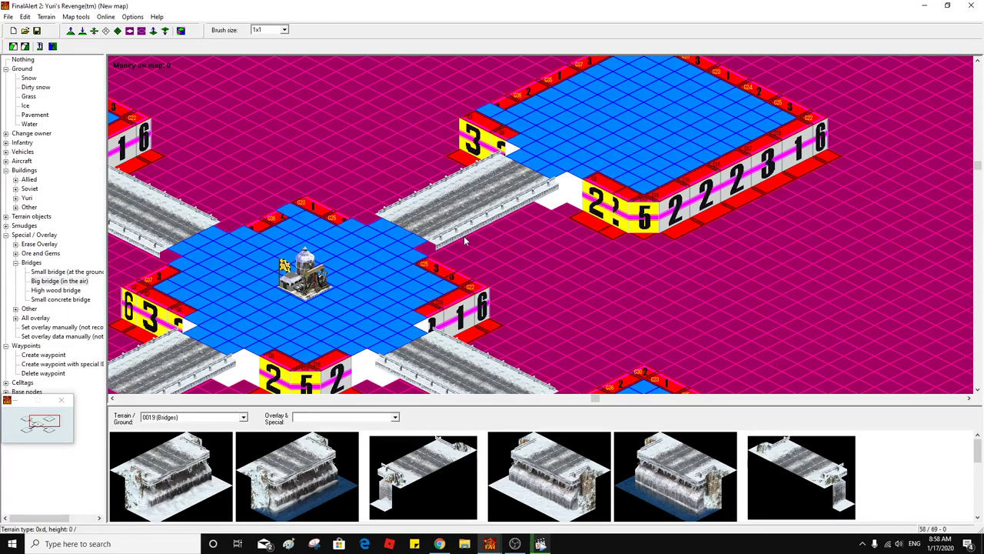
pyautogui.click(464, 239)
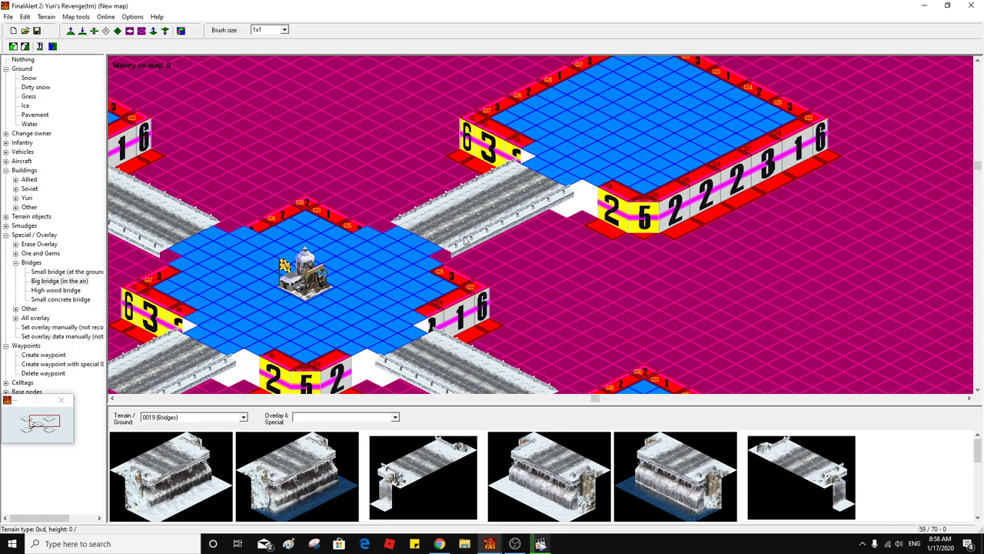
pyautogui.click(738, 250)
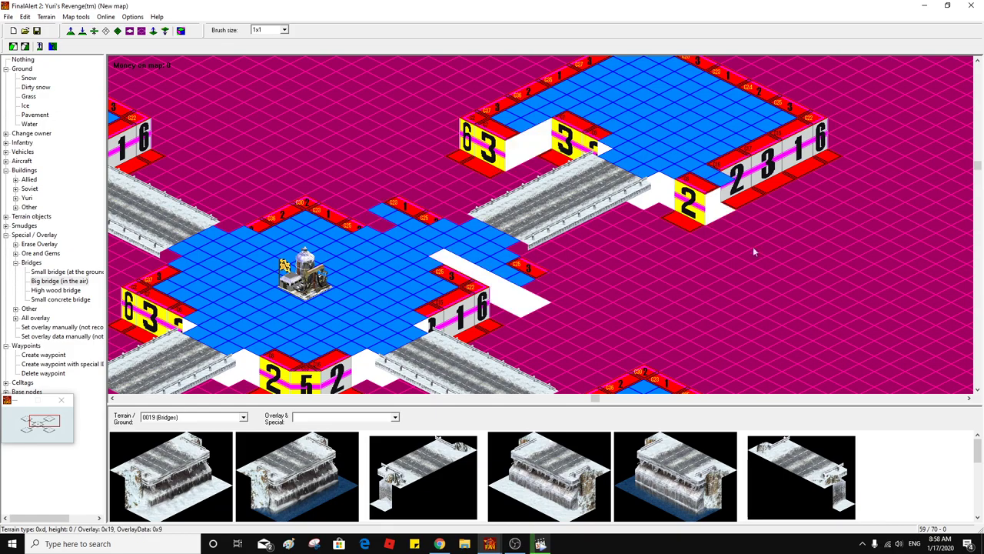
pyautogui.click(811, 253)
pyautogui.hotkey('ctrl', 'z')
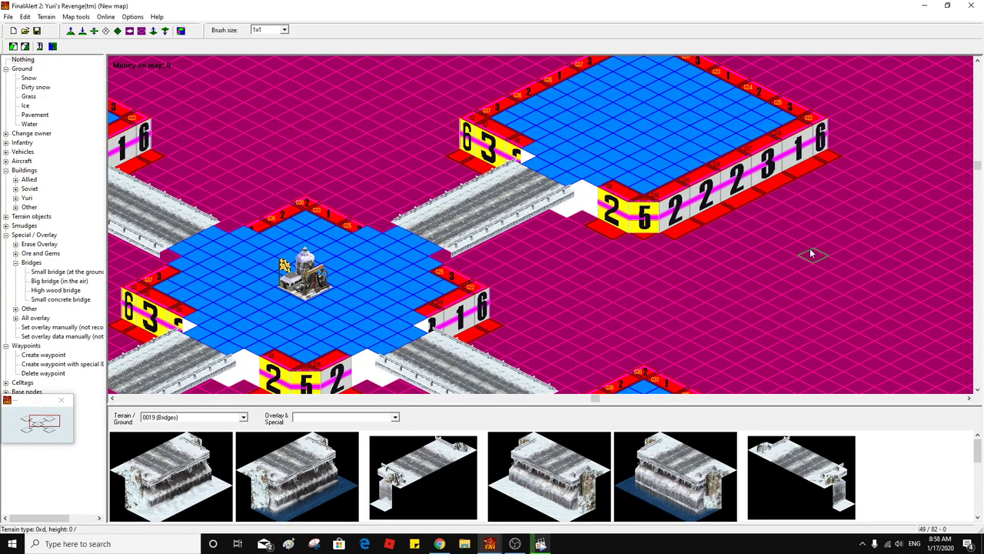
pyautogui.click(181, 32)
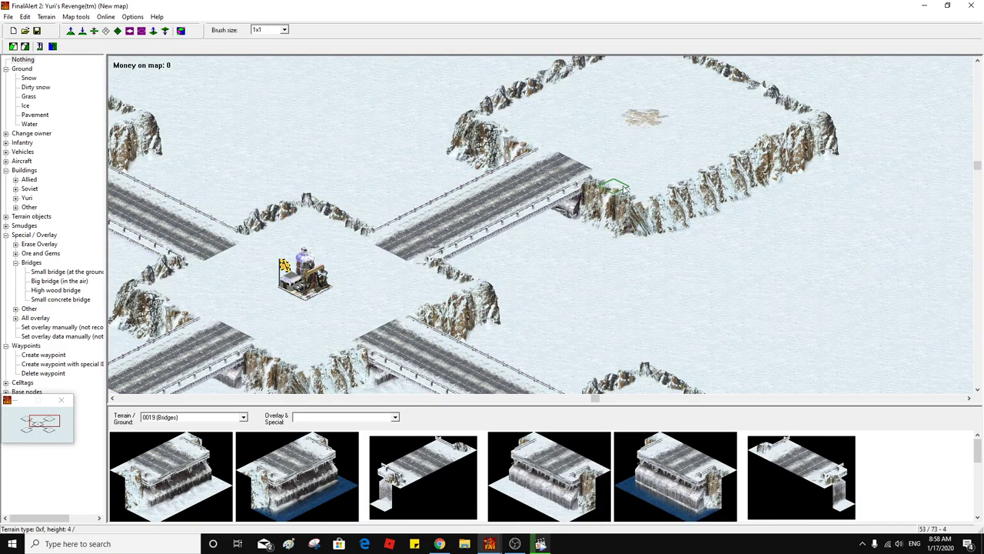
pyautogui.moveTo(602, 198); pyautogui.dragTo(567, 215)
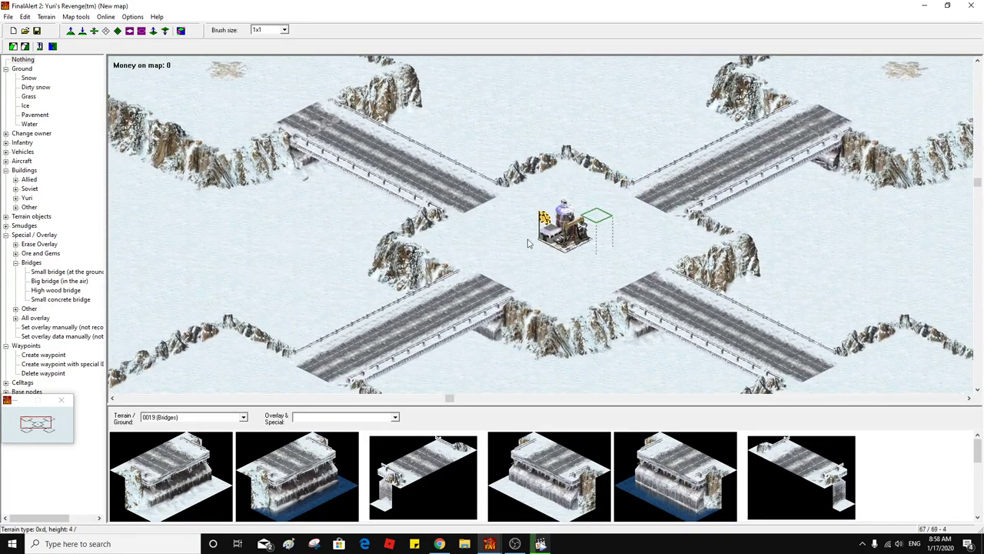
# Using terrain set 0020 (Paved Roads), extend straight road from the lower-left and upper-right bridges toward the oil derrick
pyautogui.click(243, 416)
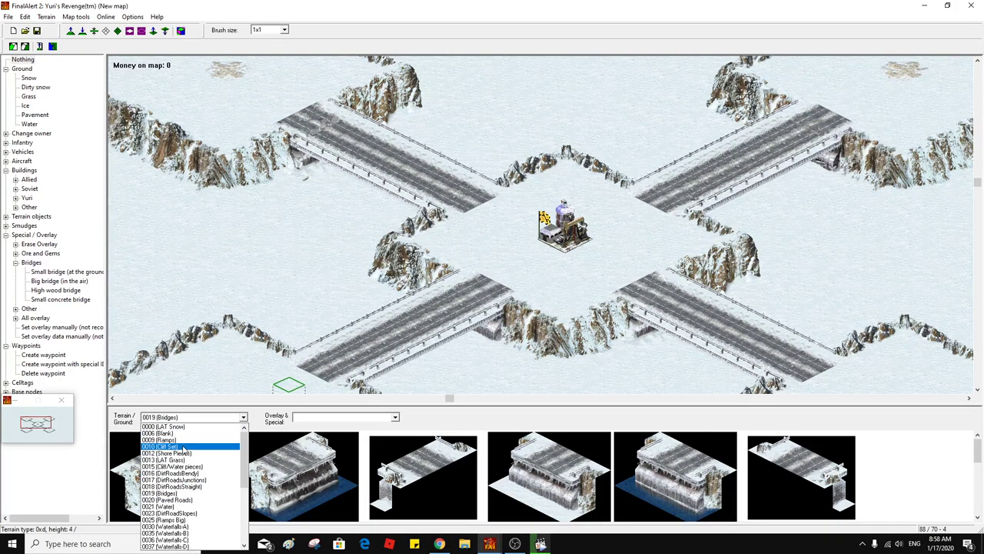
pyautogui.click(182, 501)
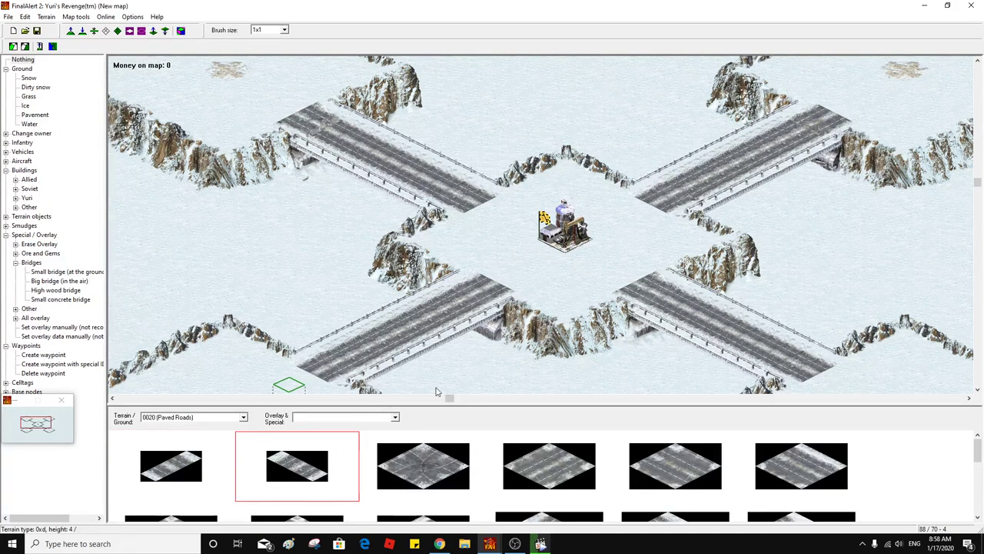
pyautogui.click(532, 279)
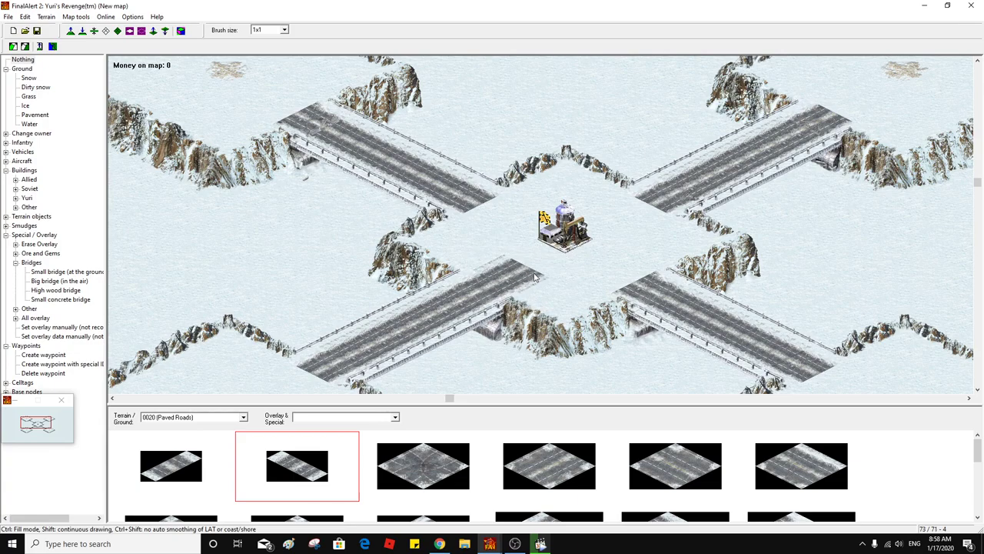
pyautogui.click(535, 269)
pyautogui.click(548, 263)
pyautogui.click(569, 256)
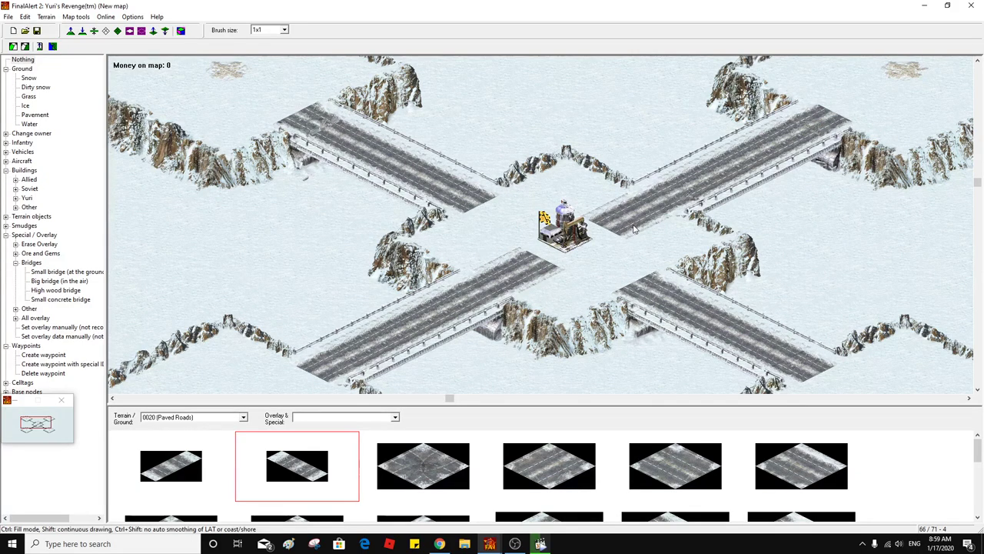
pyautogui.click(634, 230)
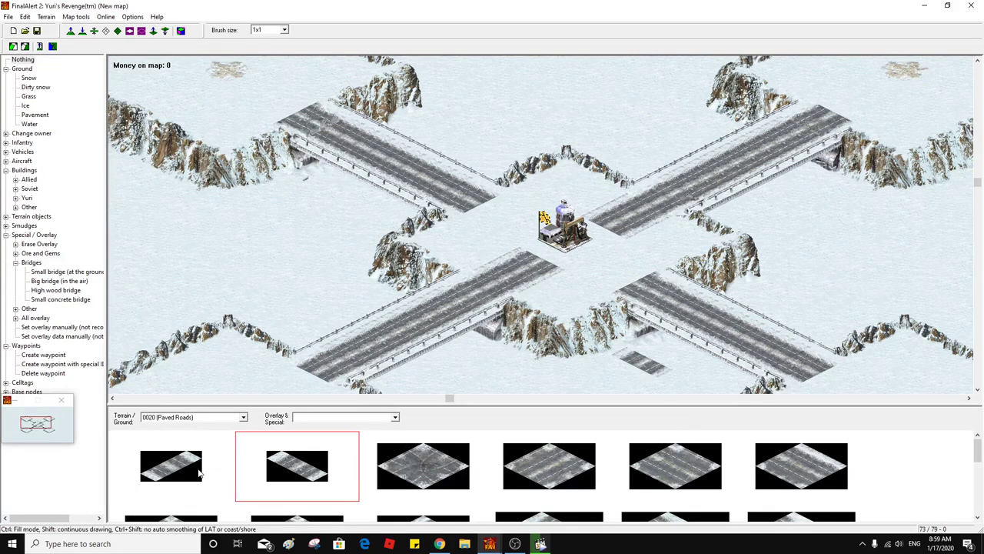
# Extend paved road from the upper-left and lower-right bridges toward the oil derrick, and join all four roads with the crossing tile
pyautogui.click(192, 476)
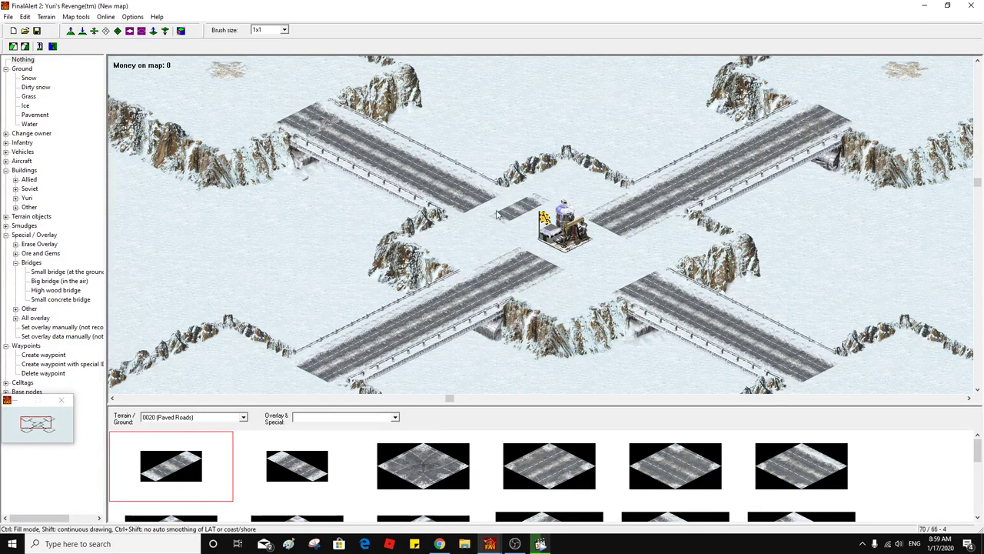
pyautogui.click(491, 223)
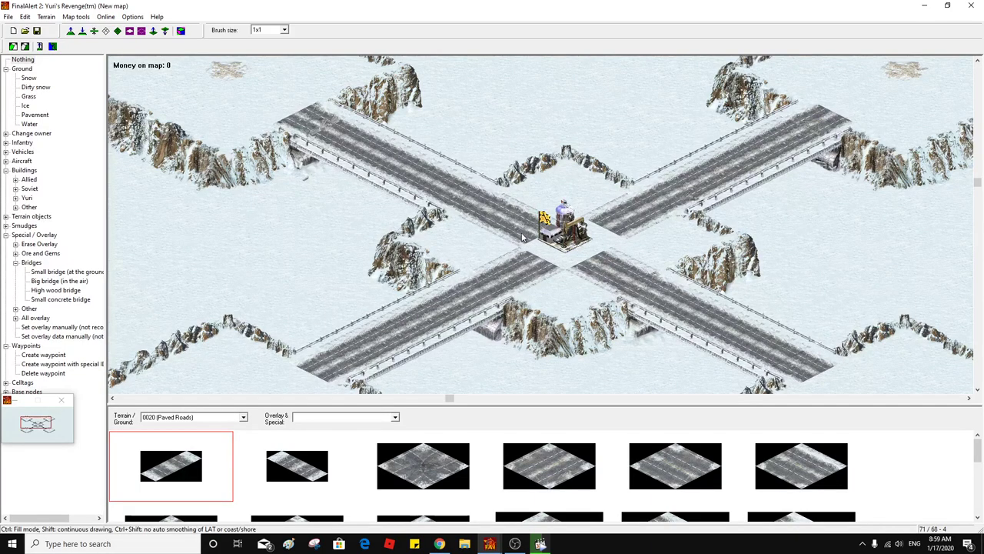
pyautogui.click(286, 465)
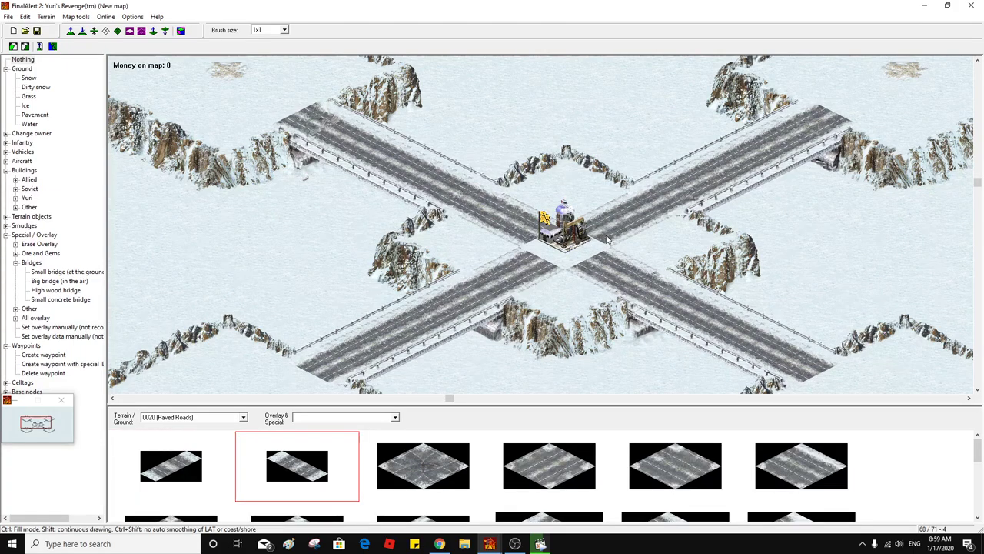
pyautogui.click(422, 465)
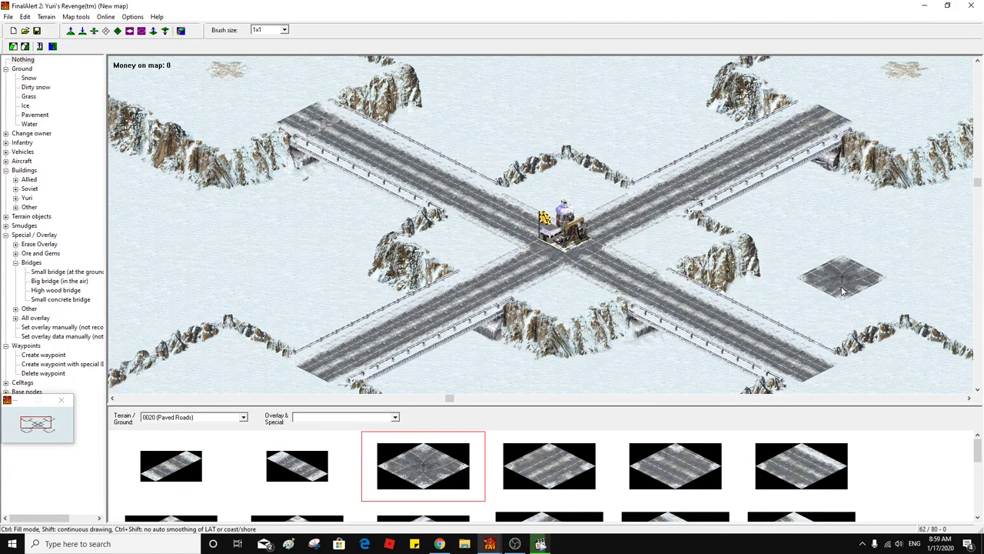
# Extend the lower-left bridge's road one segment onto its plateau with the straight piece from terrain set 0020 (Paved Roads)
pyautogui.middleClick(885, 296)
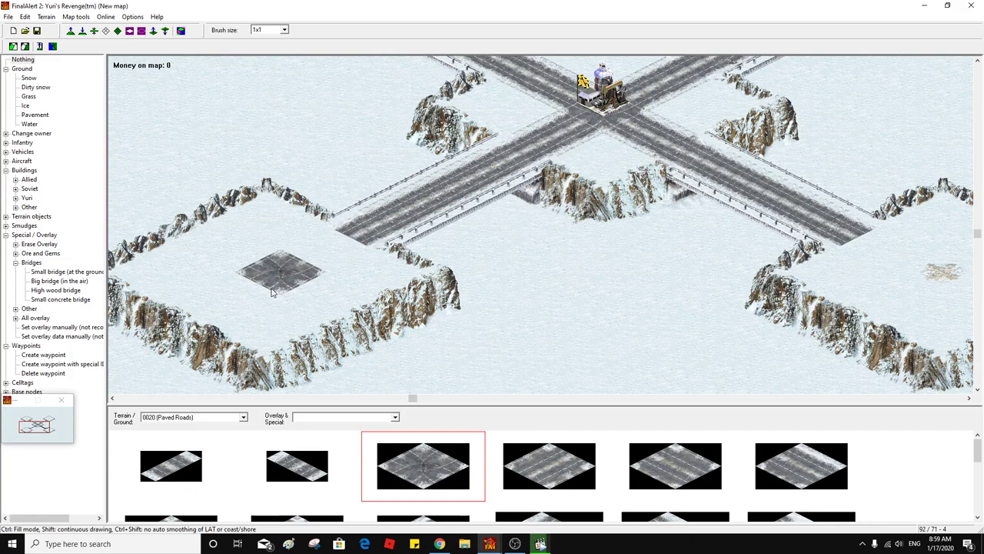
pyautogui.rightClick(271, 292)
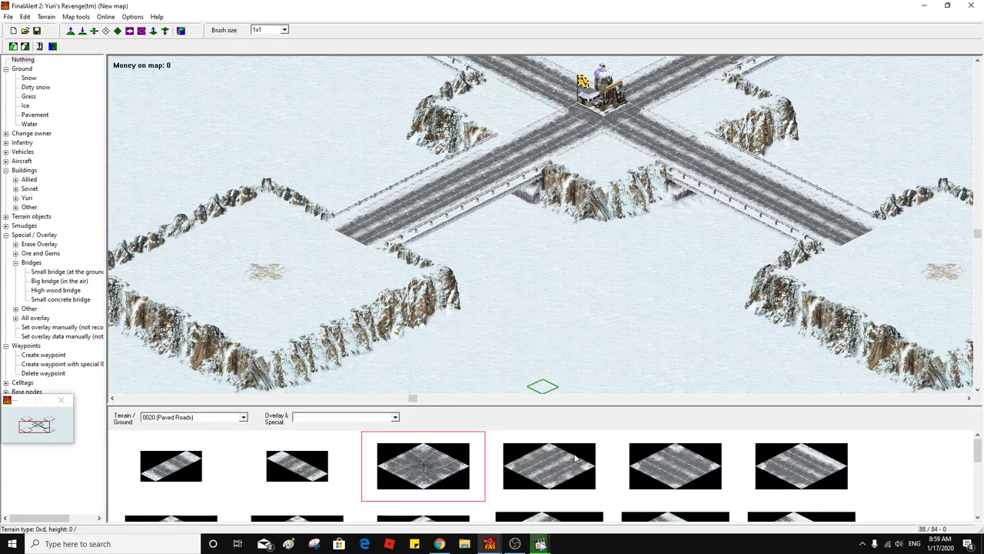
pyautogui.scroll(-2, 575, 458)
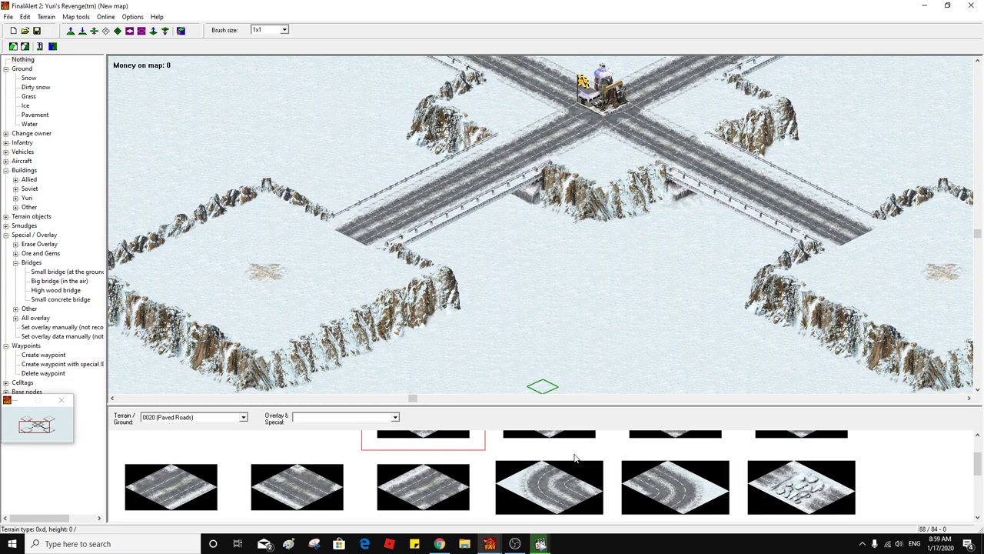
pyautogui.scroll(1, 282, 473)
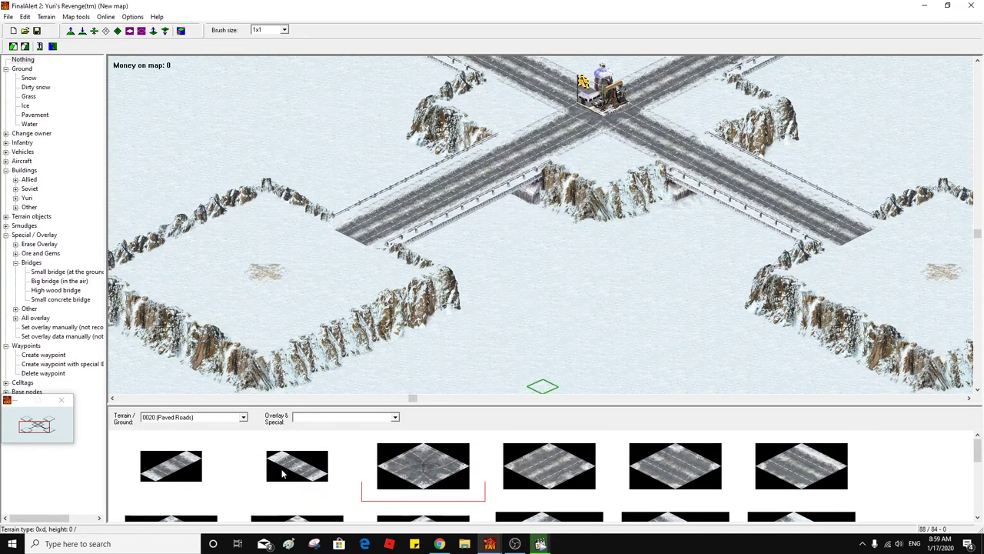
pyautogui.click(305, 486)
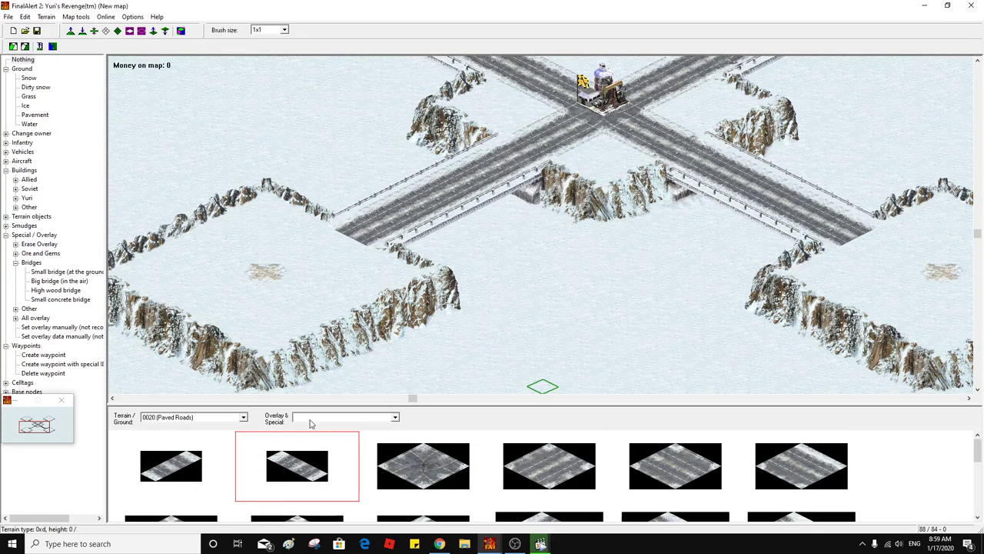
pyautogui.click(326, 259)
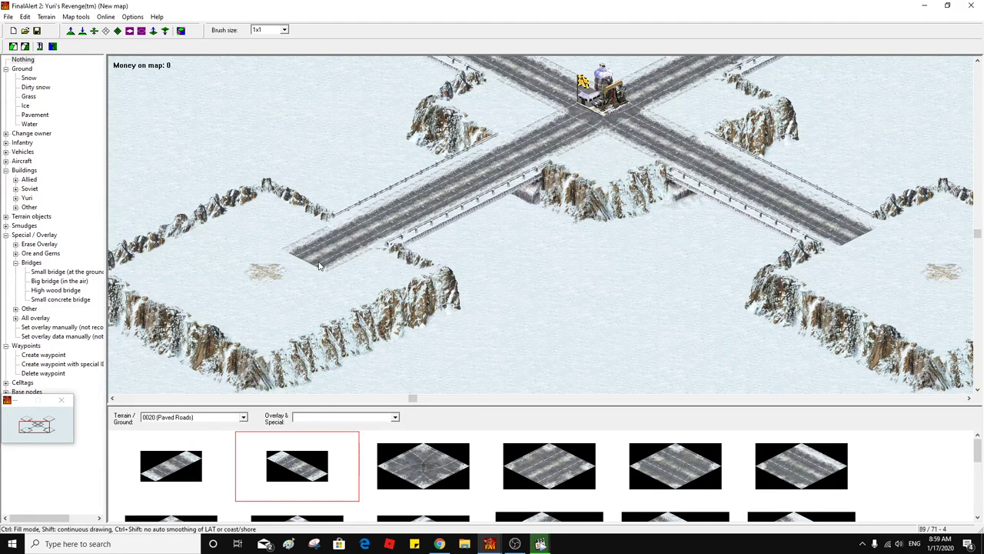
# Copy the new road segment on the lower-left plateau and paste it at the upper-right bridge's end, aligned with the road
pyautogui.hotkey('ctrl', 'c')
pyautogui.click(358, 251)
pyautogui.click(308, 253)
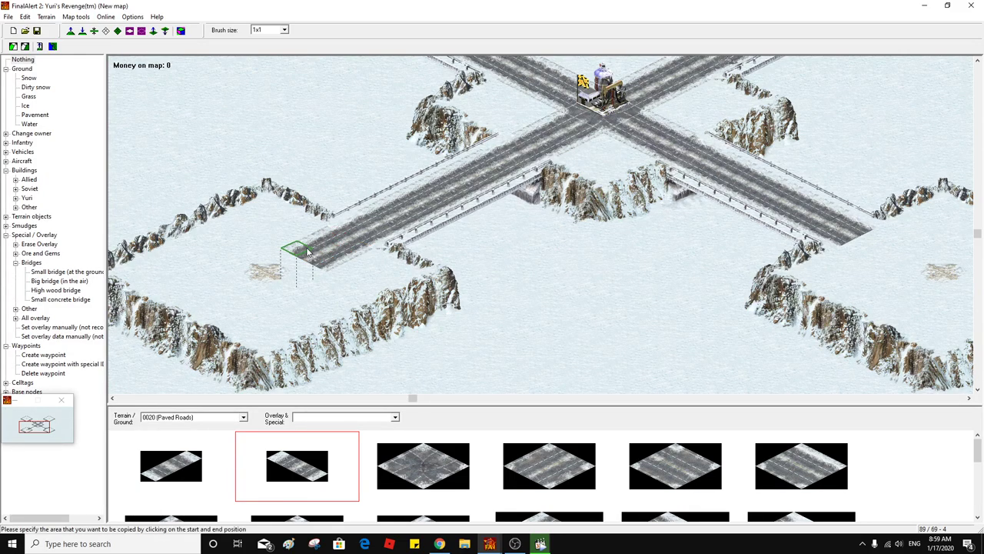
pyautogui.moveTo(594, 156); pyautogui.dragTo(482, 149)
pyautogui.hotkey('ctrl', 'v')
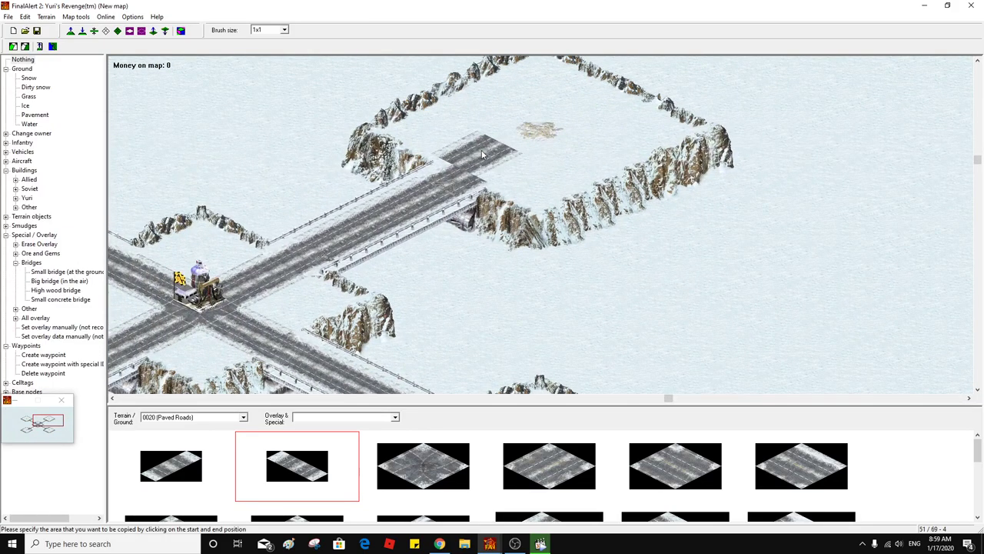
pyautogui.click(494, 163)
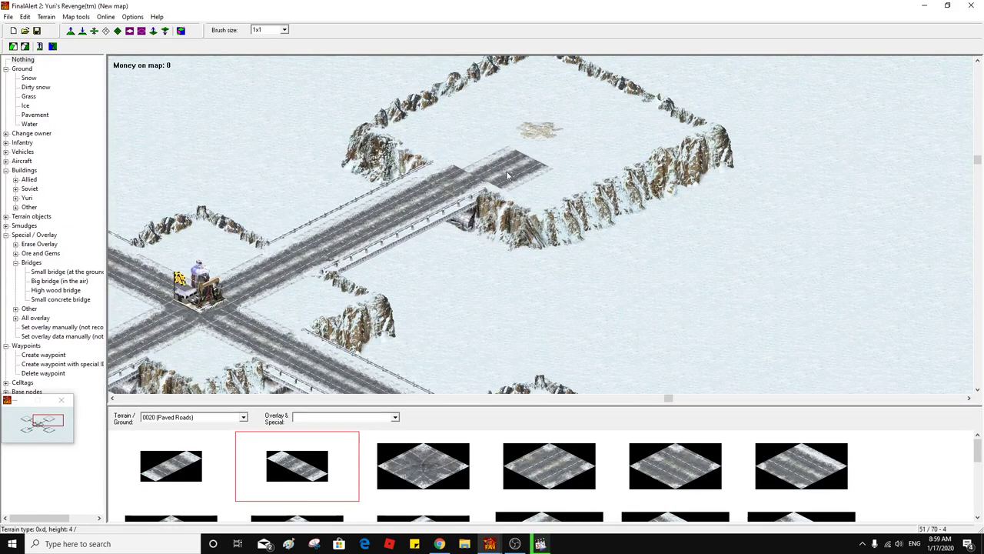
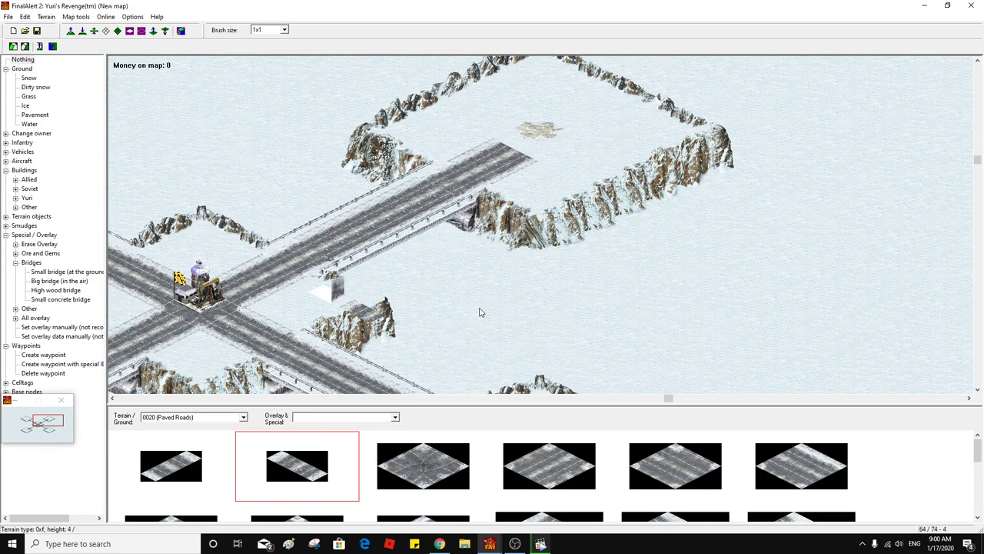
# Copy the road section beside the oil derrick and paste it at the plateau ends of the upper-left and lower-right bridges
pyautogui.moveTo(552, 313); pyautogui.dragTo(464, 318)
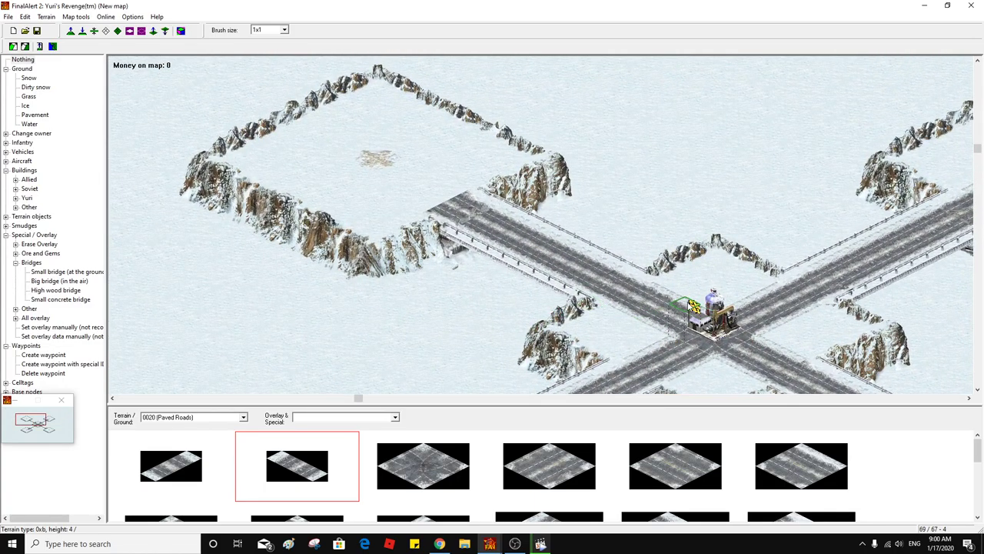
pyautogui.hotkey('ctrl', 'c')
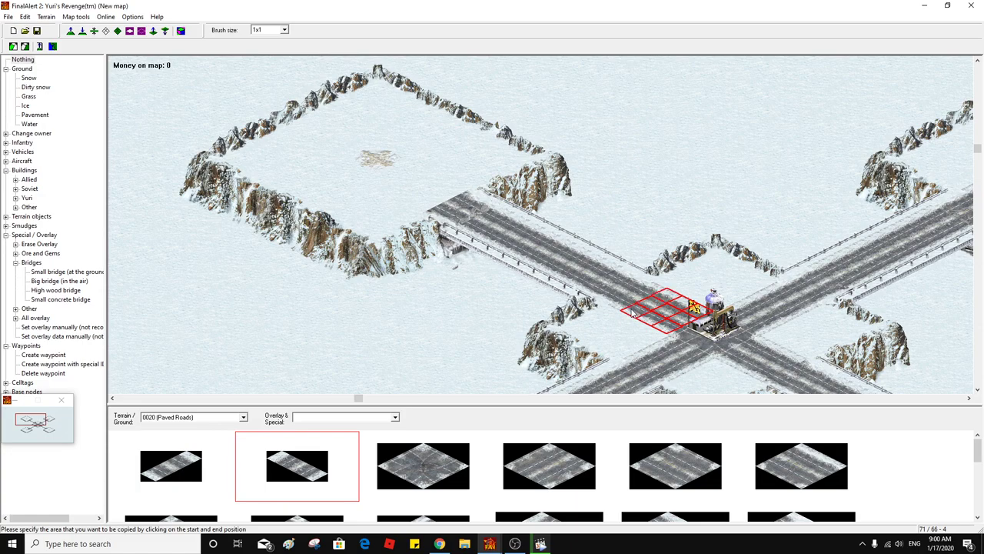
pyautogui.click(632, 310)
pyautogui.hotkey('ctrl', 'v')
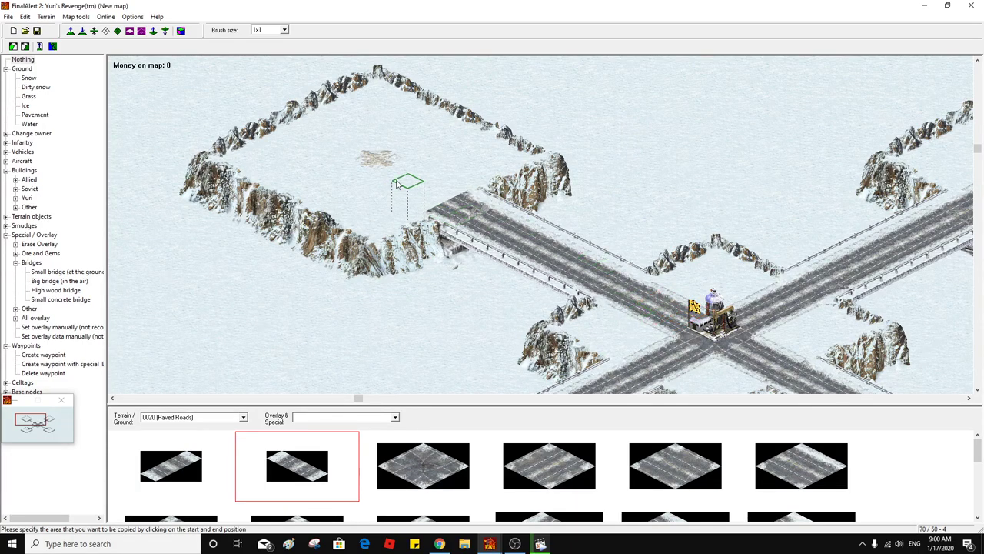
pyautogui.click(422, 193)
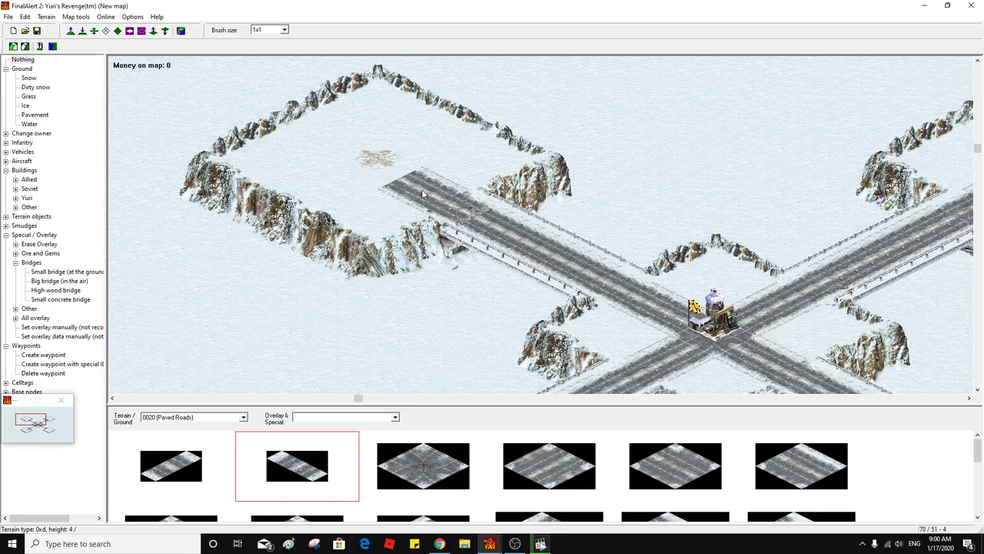
pyautogui.hscroll(10, 400, 177)
pyautogui.scroll(-5, 400, 177)
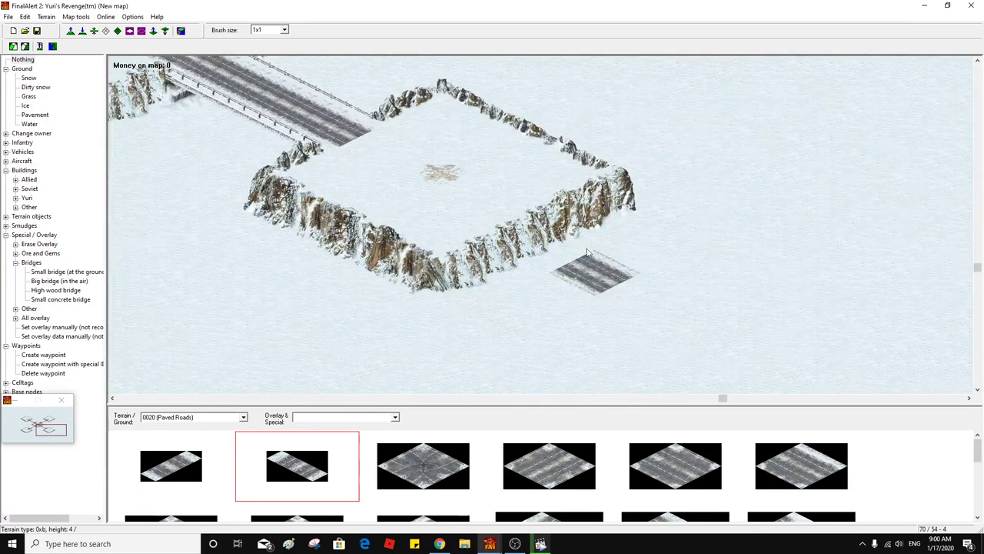
pyautogui.click(382, 149)
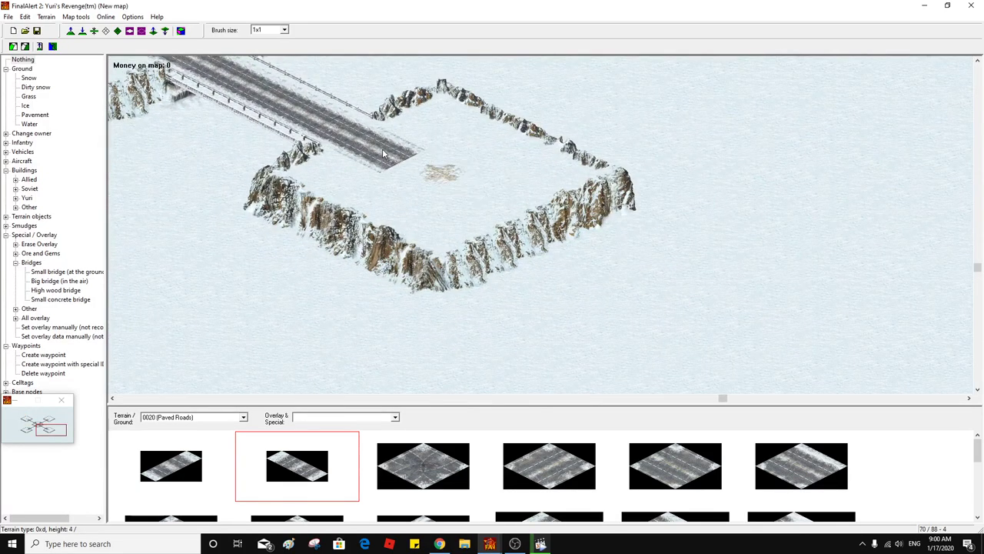
# Check the extended roads across the map and look through the available terrain sets, leaving 0020 (Paved Roads) selected
pyautogui.hscroll(-10, 578, 252)
pyautogui.scroll(5, 578, 253)
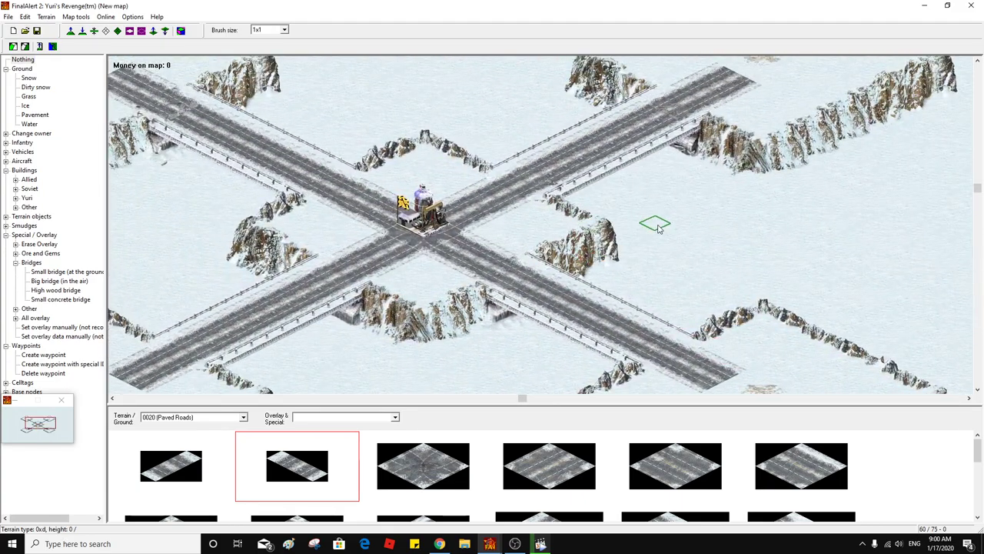
pyautogui.hscroll(-10, 650, 223)
pyautogui.scroll(4, 650, 224)
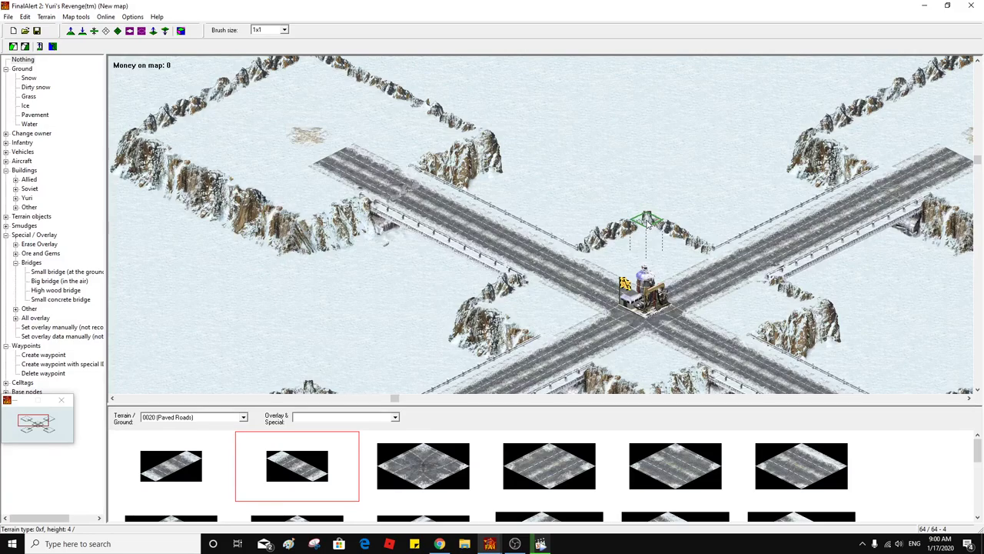
pyautogui.middleClick(411, 216)
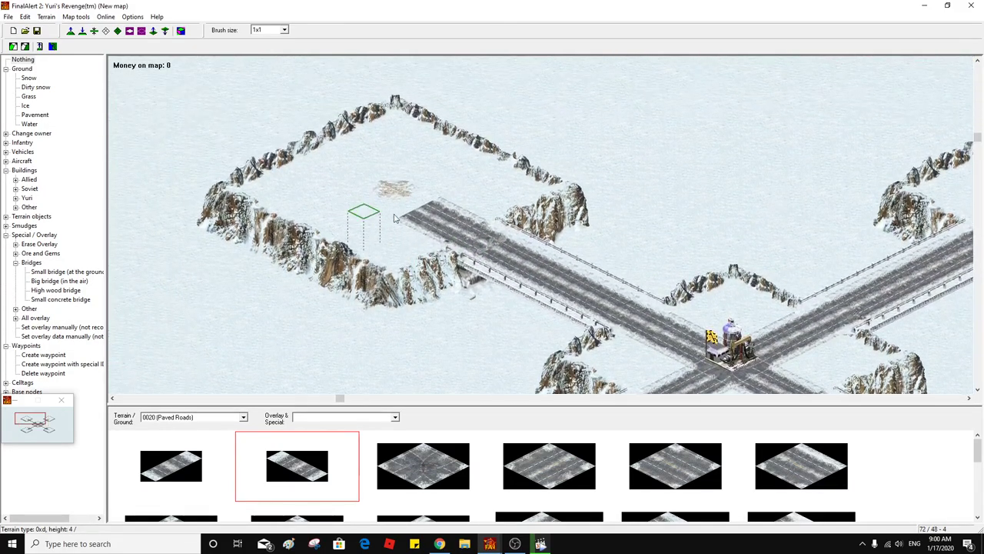
pyautogui.click(185, 419)
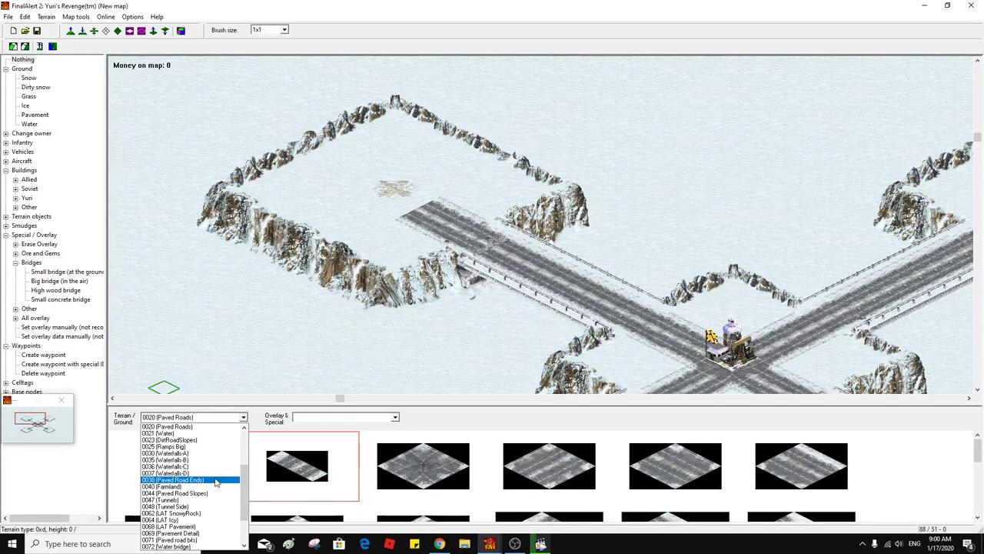
pyautogui.scroll(4, 216, 448)
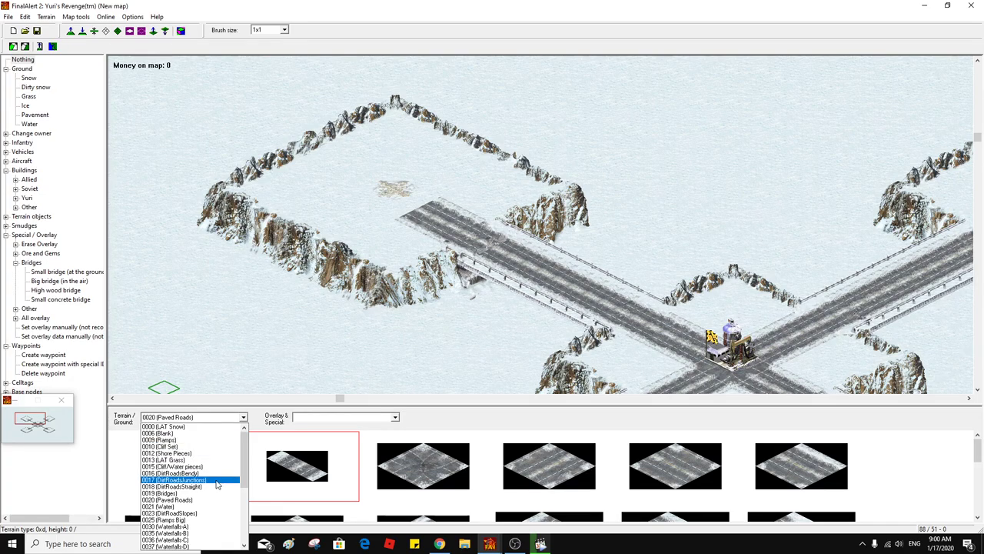
pyautogui.scroll(-3, 223, 499)
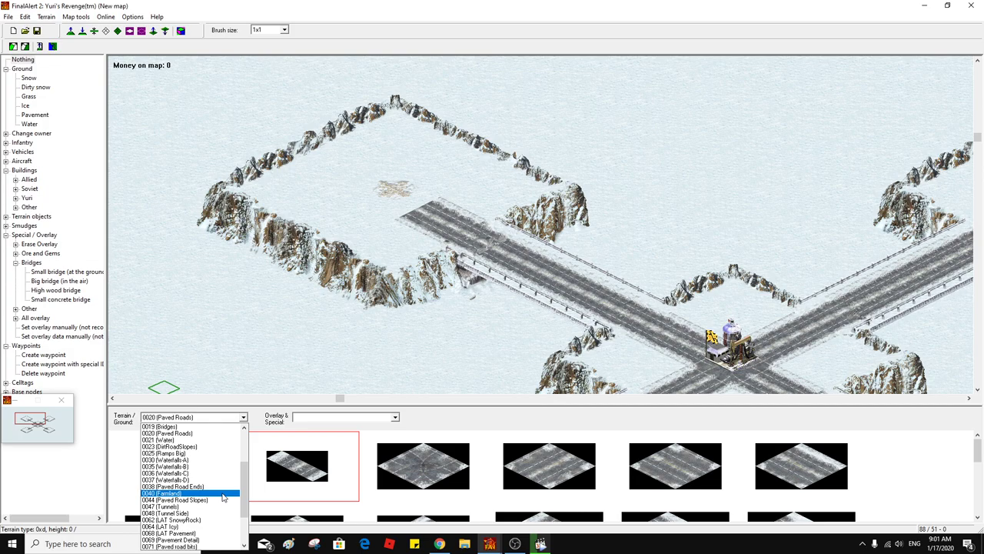
pyautogui.scroll(-3, 223, 498)
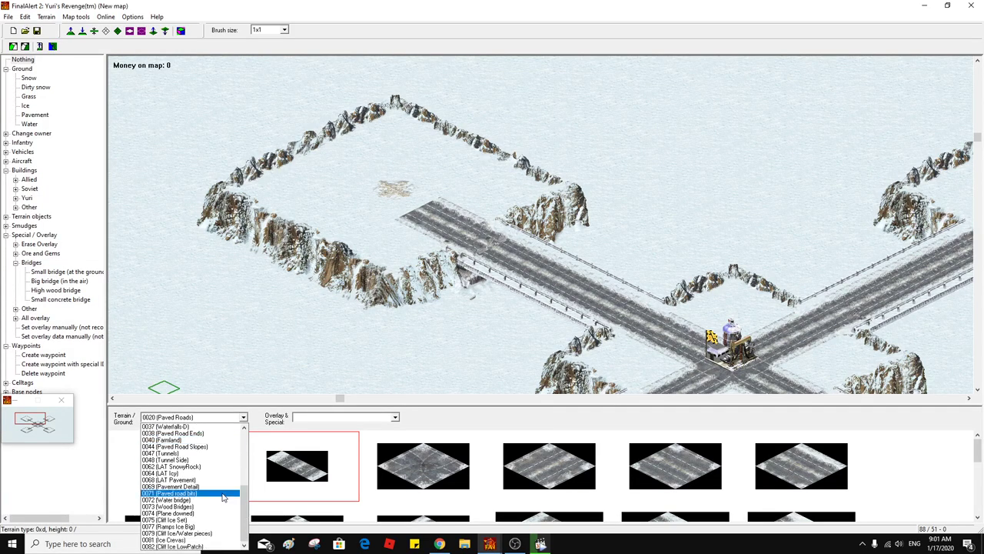
pyautogui.scroll(3, 223, 498)
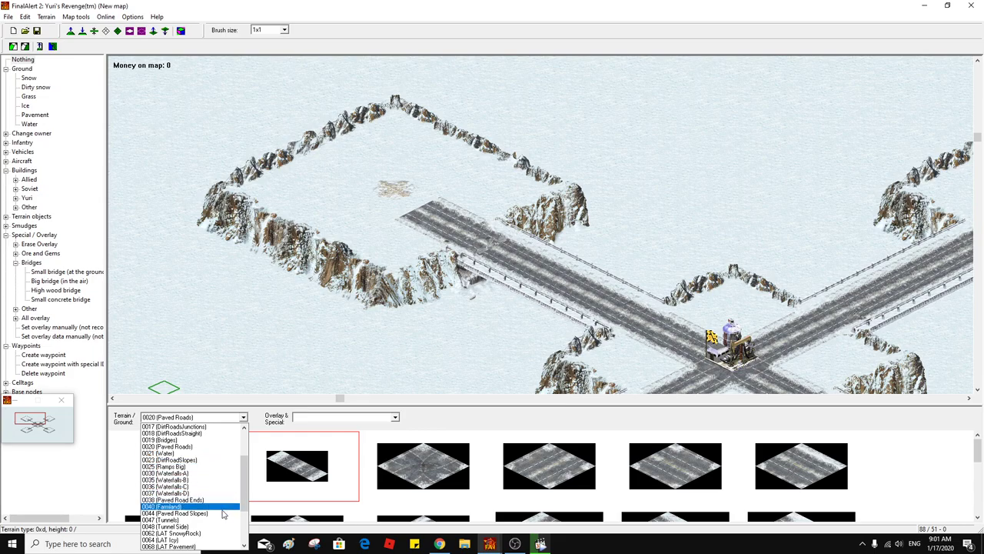
pyautogui.scroll(-3, 223, 514)
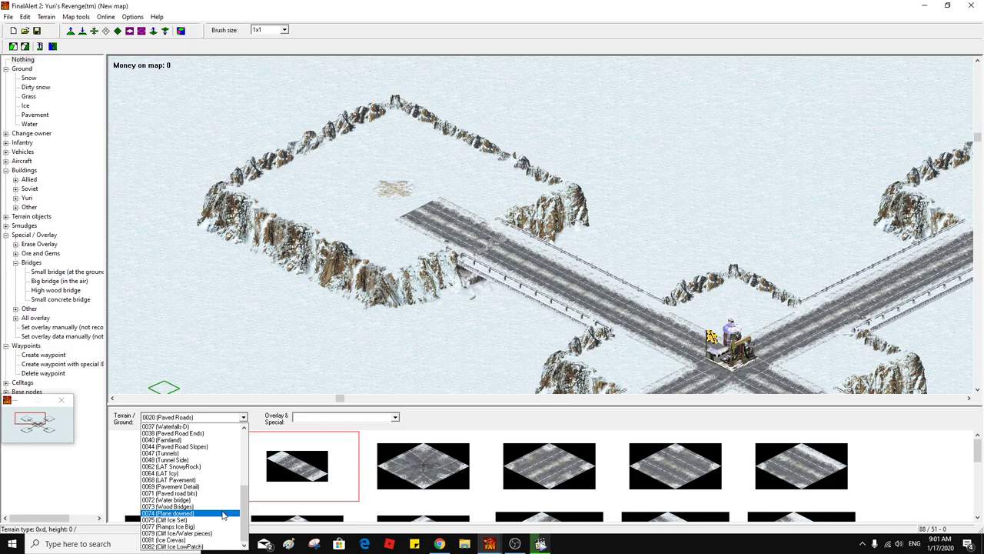
pyautogui.scroll(6, 223, 516)
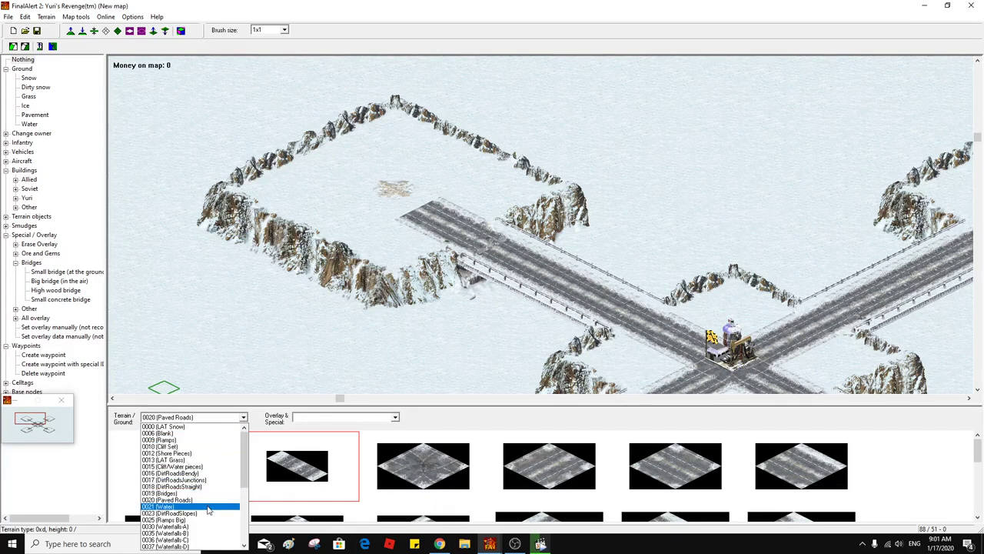
pyautogui.scroll(-3, 213, 511)
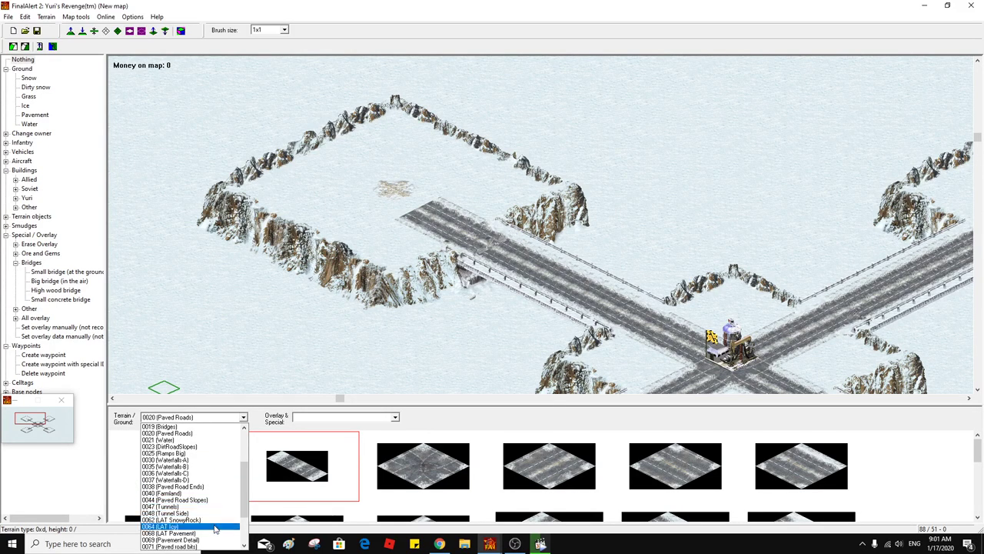
pyautogui.click(326, 383)
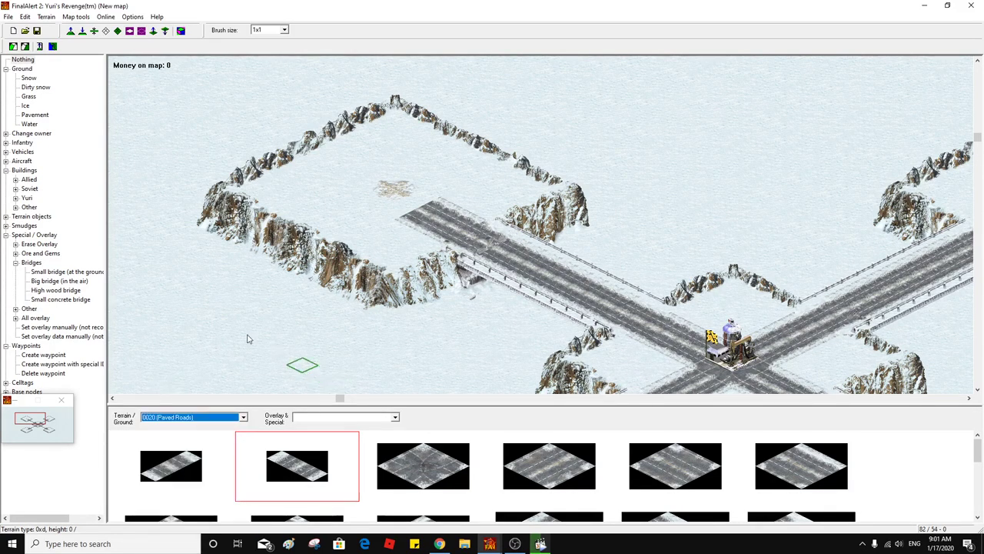
# Paint a strip of water with the 2x2 brush on the low ground just west of the central plateau
pyautogui.click(29, 126)
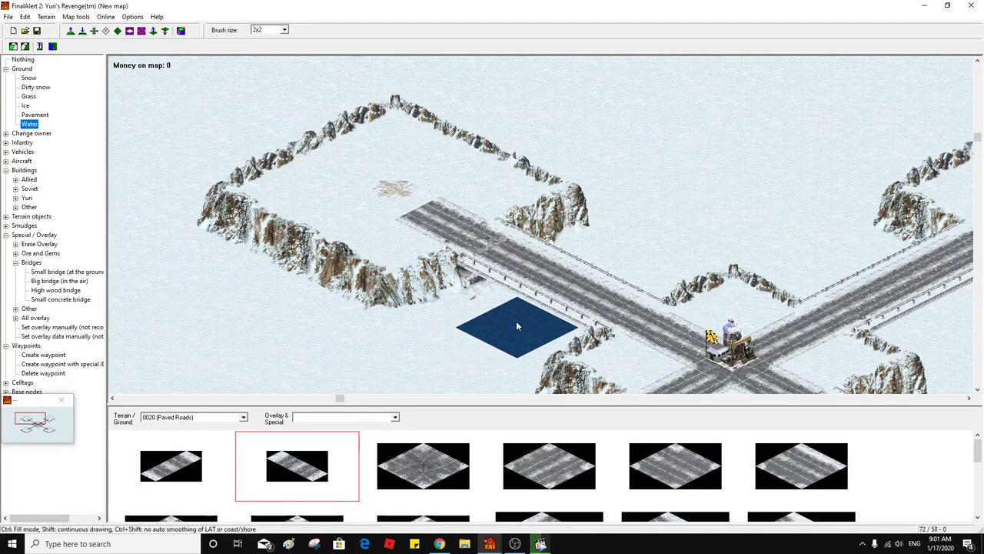
pyautogui.middleClick(423, 309)
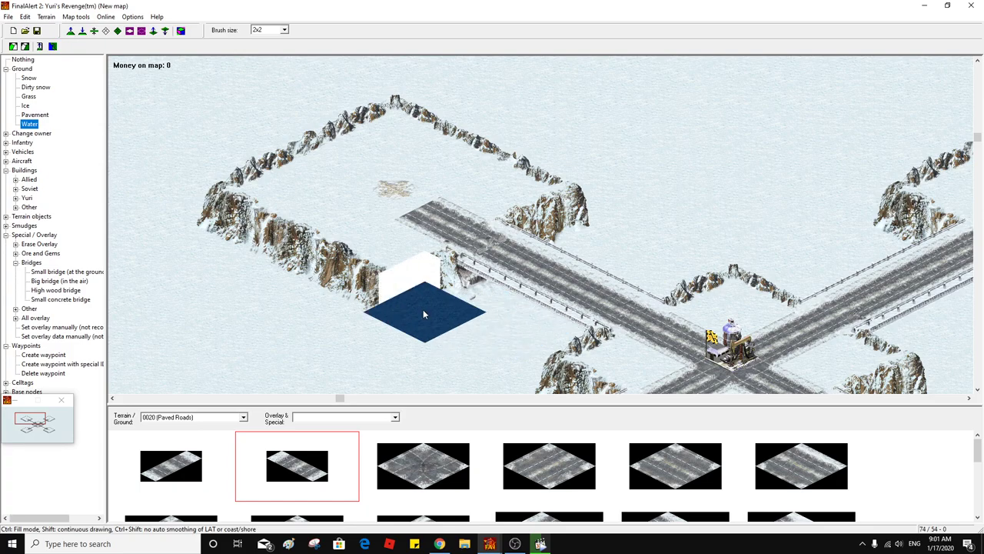
pyautogui.middleClick(411, 319)
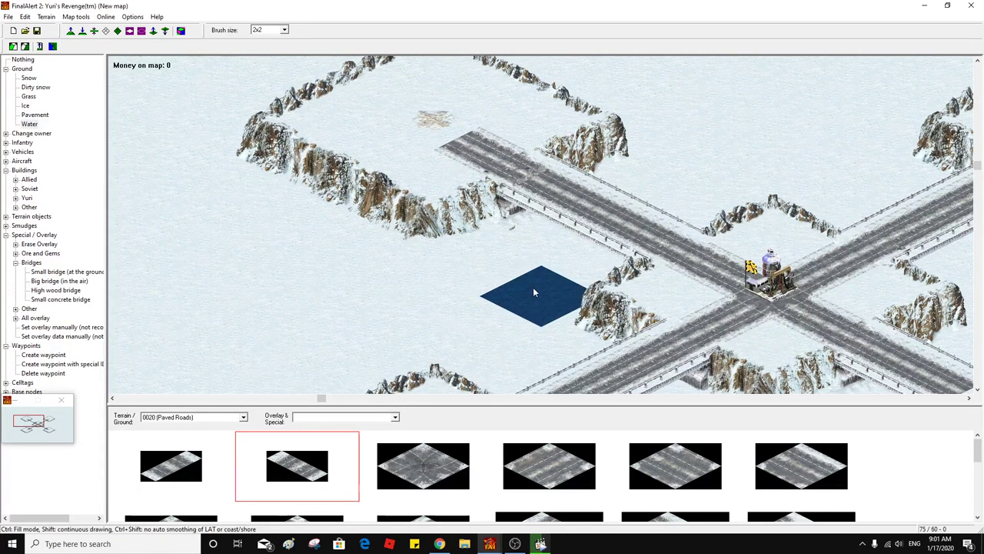
pyautogui.moveTo(534, 291); pyautogui.dragTo(496, 269)
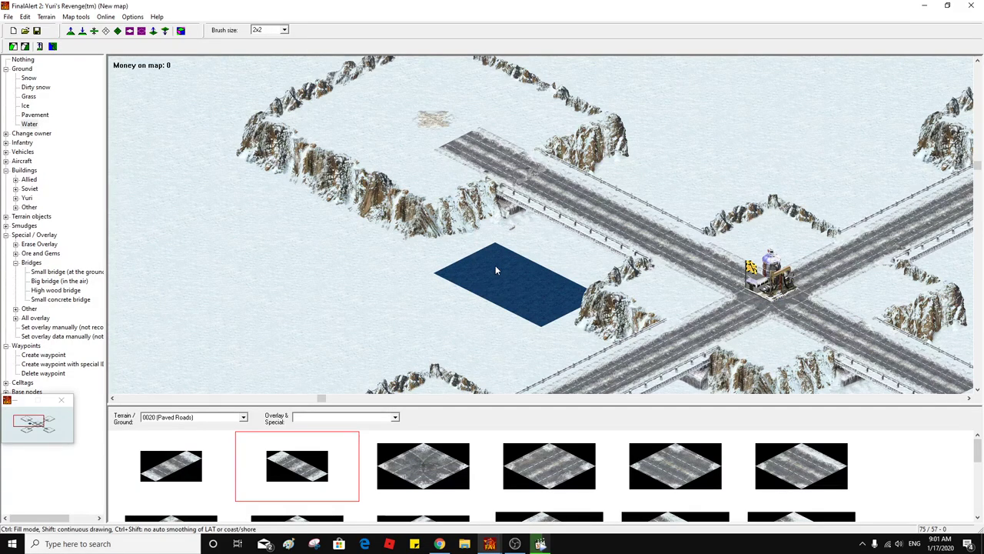
# Switch the map to the colour-coded, numbered tile view and paint water on the low ground on both sides of the upper-left bridge
pyautogui.click(181, 30)
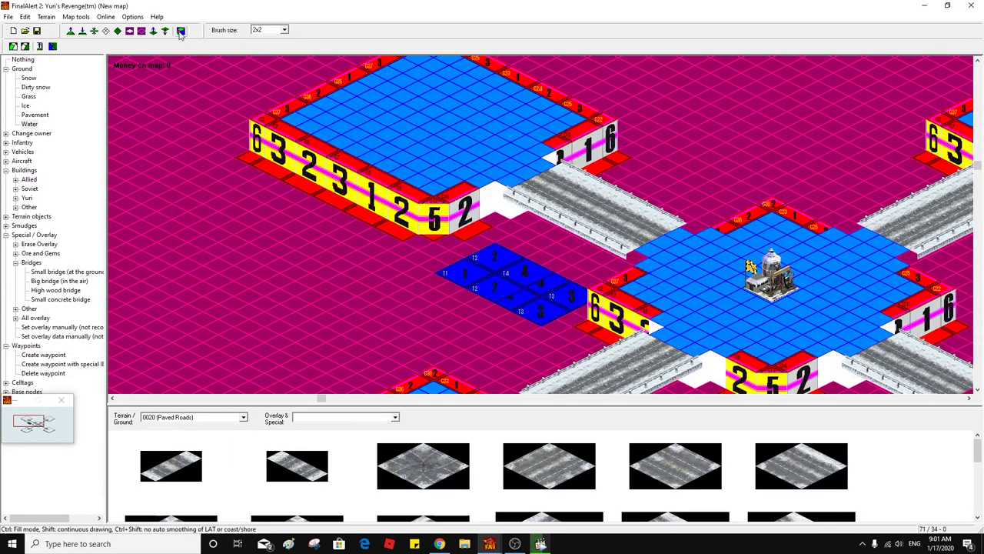
pyautogui.click(485, 262)
pyautogui.moveTo(485, 261)
pyautogui.mouseDown()
pyautogui.moveTo(551, 297)
pyautogui.moveTo(569, 253)
pyautogui.moveTo(536, 231)
pyautogui.moveTo(582, 256)
pyautogui.mouseUp()
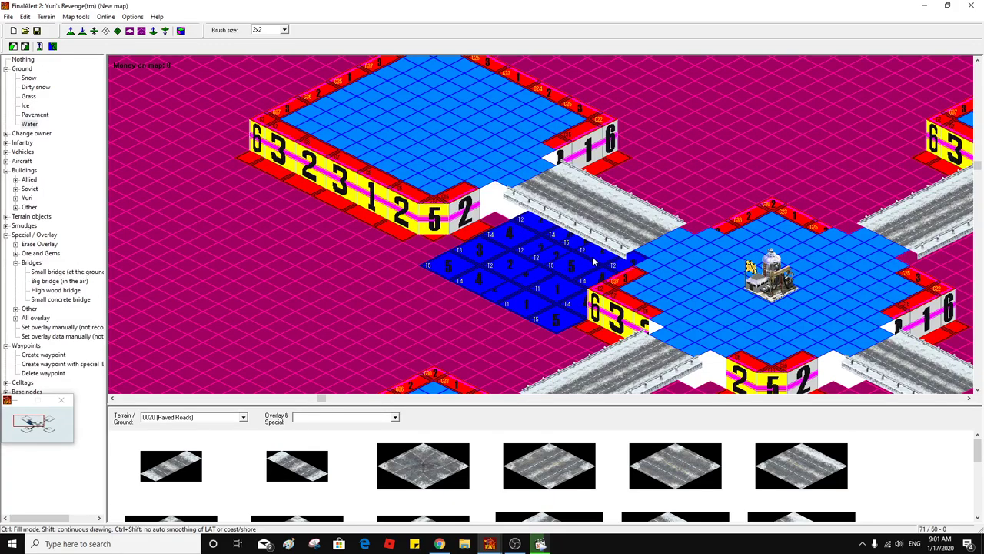
pyautogui.moveTo(592, 262); pyautogui.dragTo(608, 267)
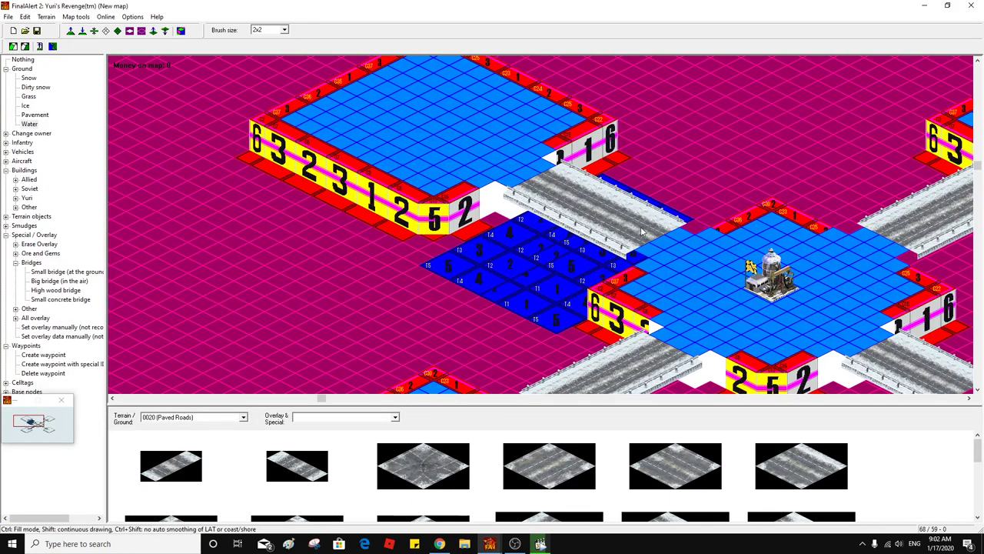
pyautogui.moveTo(695, 199)
pyautogui.mouseDown()
pyautogui.moveTo(641, 169)
pyautogui.moveTo(723, 148)
pyautogui.moveTo(763, 160)
pyautogui.moveTo(758, 173)
pyautogui.moveTo(734, 175)
pyautogui.moveTo(711, 117)
pyautogui.moveTo(666, 137)
pyautogui.moveTo(696, 125)
pyautogui.moveTo(731, 137)
pyautogui.mouseUp()
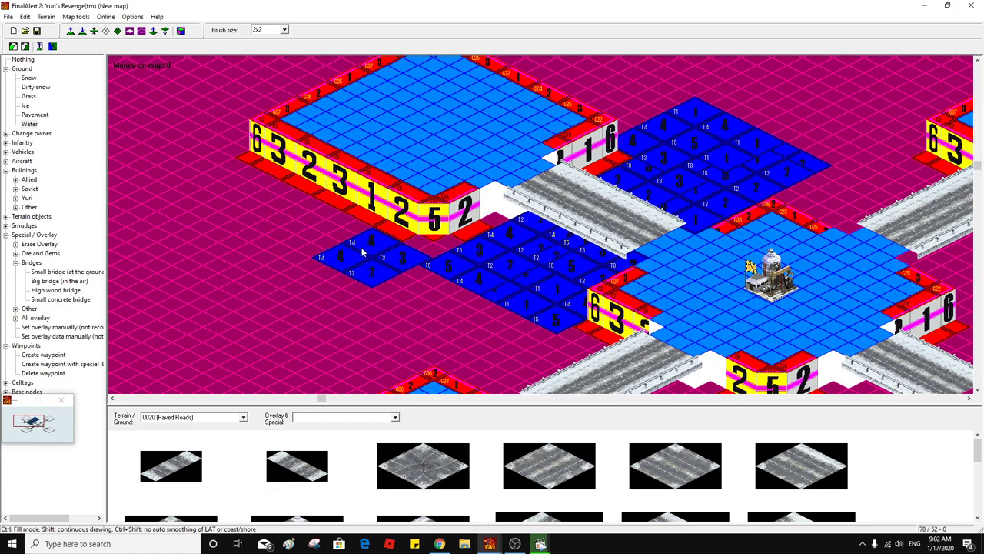
# Paint a band of water along the lower-left and upper-left outer edges of the upper-left plateau
pyautogui.click(369, 254)
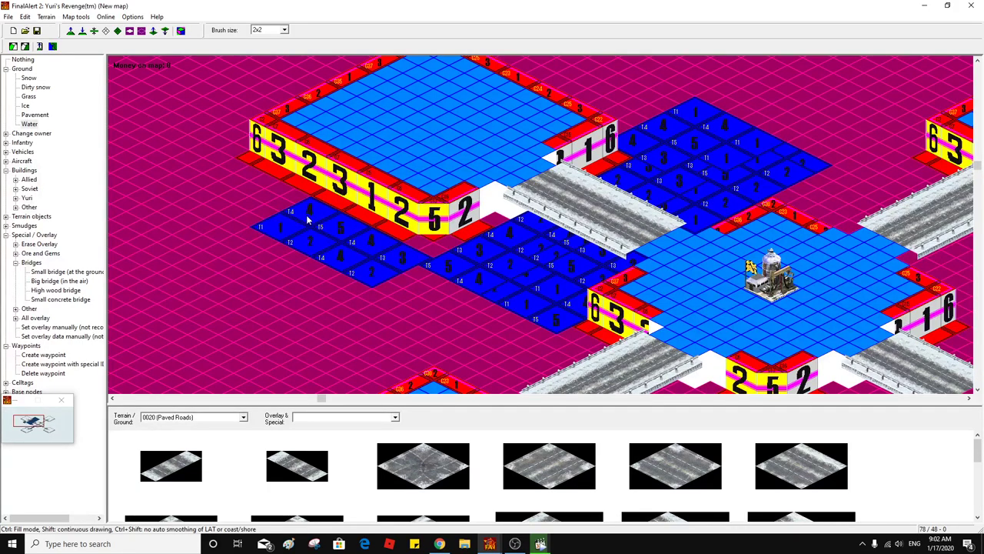
pyautogui.click(234, 192)
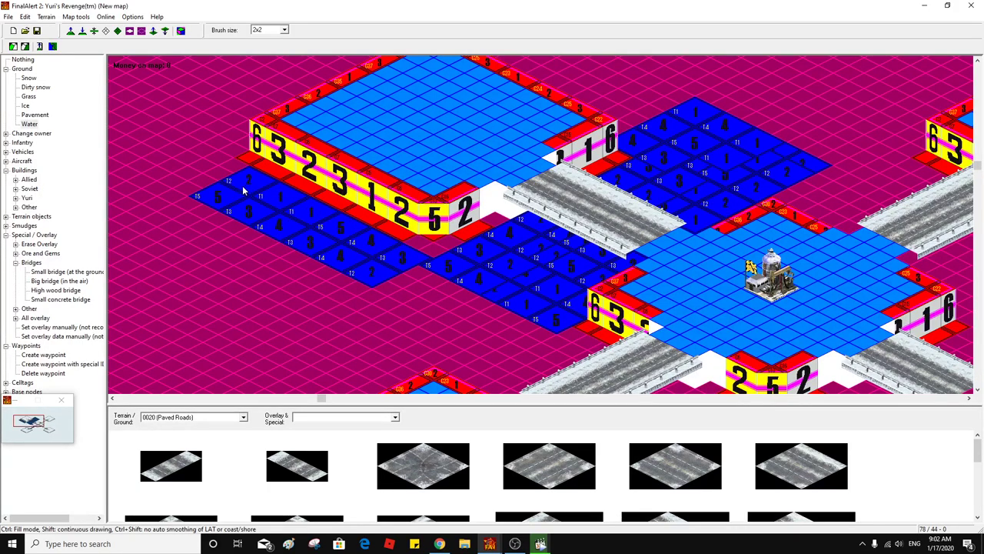
pyautogui.click(171, 182)
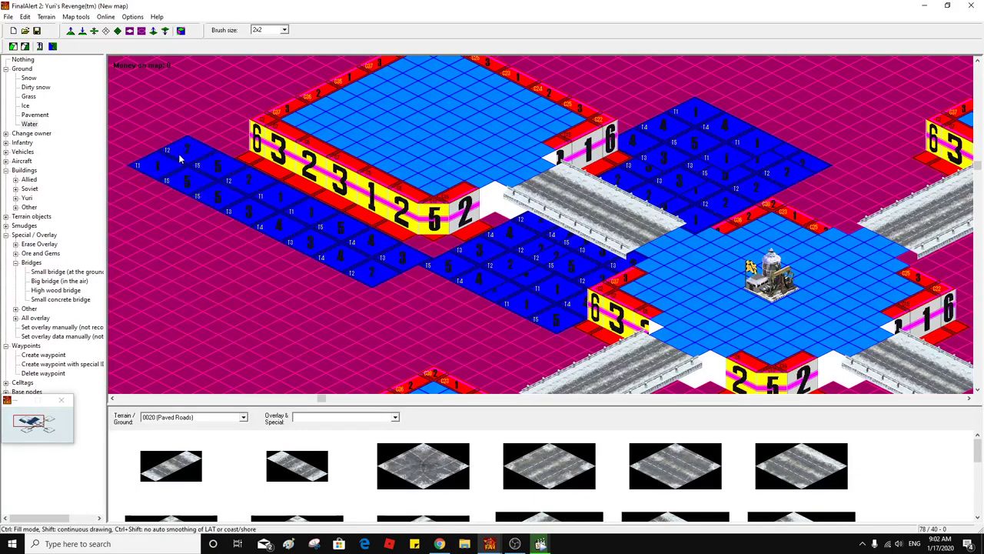
pyautogui.scroll(3, 352, 264)
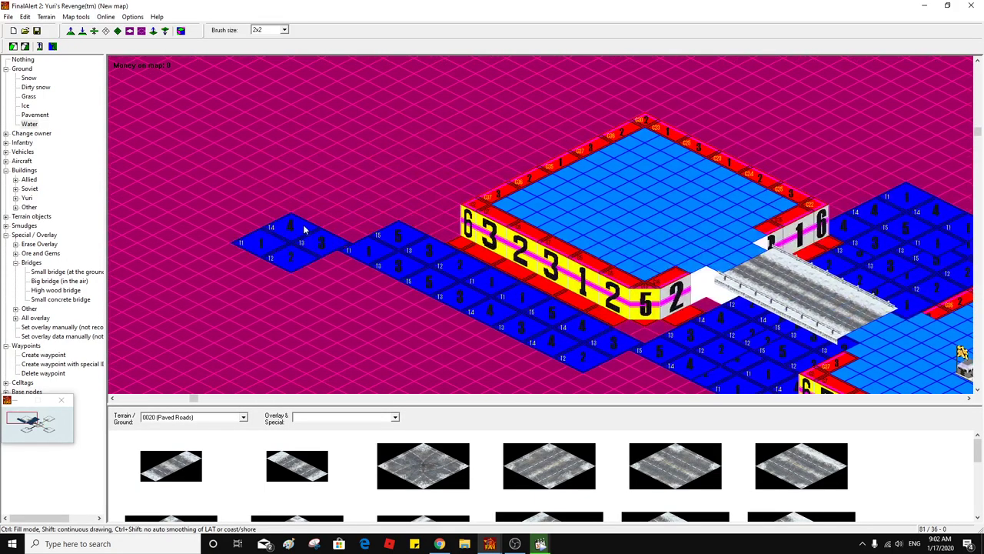
pyautogui.moveTo(442, 207)
pyautogui.mouseDown()
pyautogui.moveTo(601, 116)
pyautogui.moveTo(768, 89)
pyautogui.moveTo(681, 81)
pyautogui.moveTo(817, 96)
pyautogui.mouseUp()
# Continue the water along the upper-left plateau's northeast edge, across to the upper-right bridge, and fill the ground southeast of that bridge
pyautogui.hscroll(10, 816, 104)
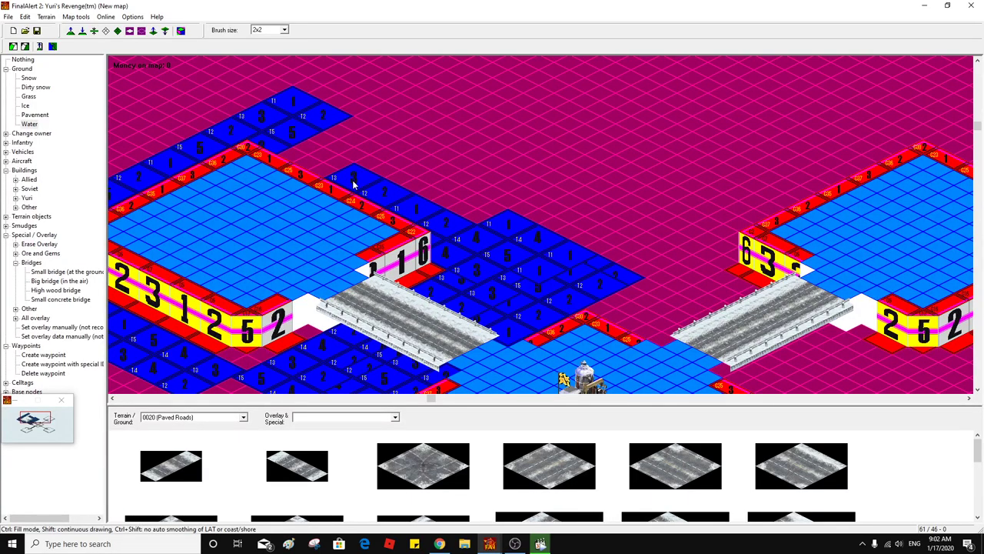
pyautogui.moveTo(328, 154)
pyautogui.mouseDown()
pyautogui.moveTo(390, 128)
pyautogui.moveTo(377, 137)
pyautogui.moveTo(472, 182)
pyautogui.moveTo(566, 198)
pyautogui.moveTo(714, 263)
pyautogui.moveTo(663, 322)
pyautogui.moveTo(619, 300)
pyautogui.moveTo(637, 295)
pyautogui.moveTo(612, 278)
pyautogui.moveTo(634, 291)
pyautogui.moveTo(511, 216)
pyautogui.moveTo(498, 221)
pyautogui.moveTo(518, 200)
pyautogui.mouseUp()
pyautogui.middleClick(471, 166)
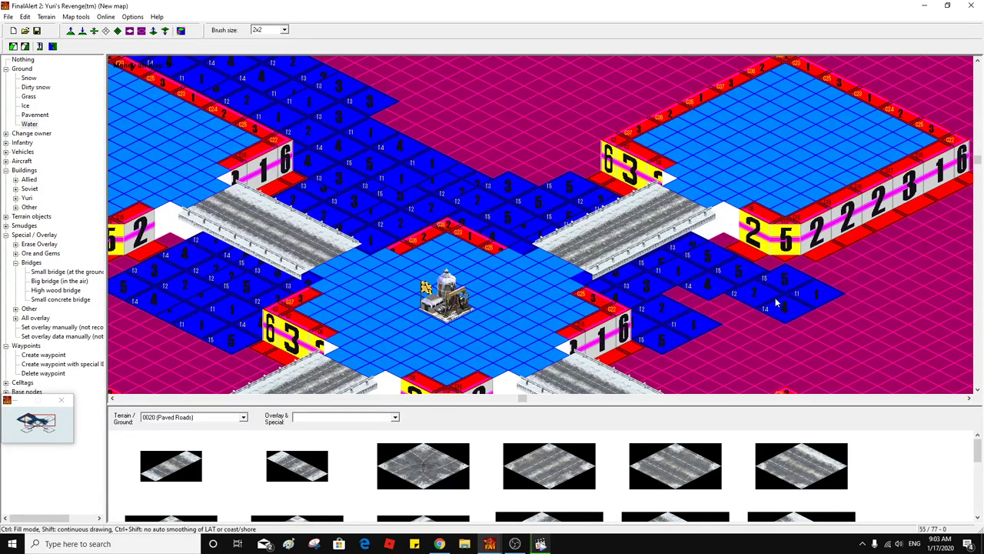
pyautogui.click(703, 298)
pyautogui.moveTo(703, 298); pyautogui.dragTo(805, 286)
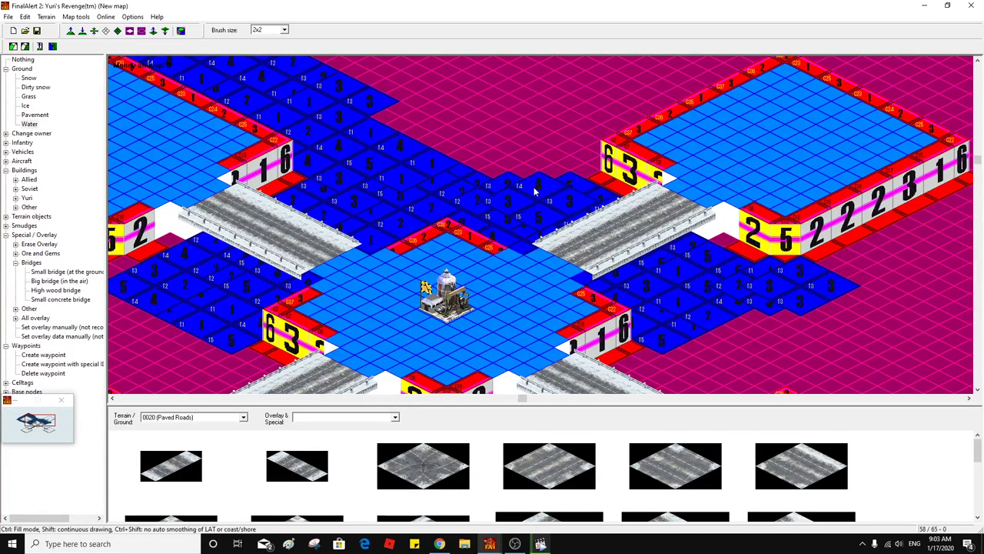
# Paint water below the central plateau, on both sides of the lower-left bridge and across the gap between the two lower plateaus
pyautogui.middleClick(536, 192)
pyautogui.click(446, 198)
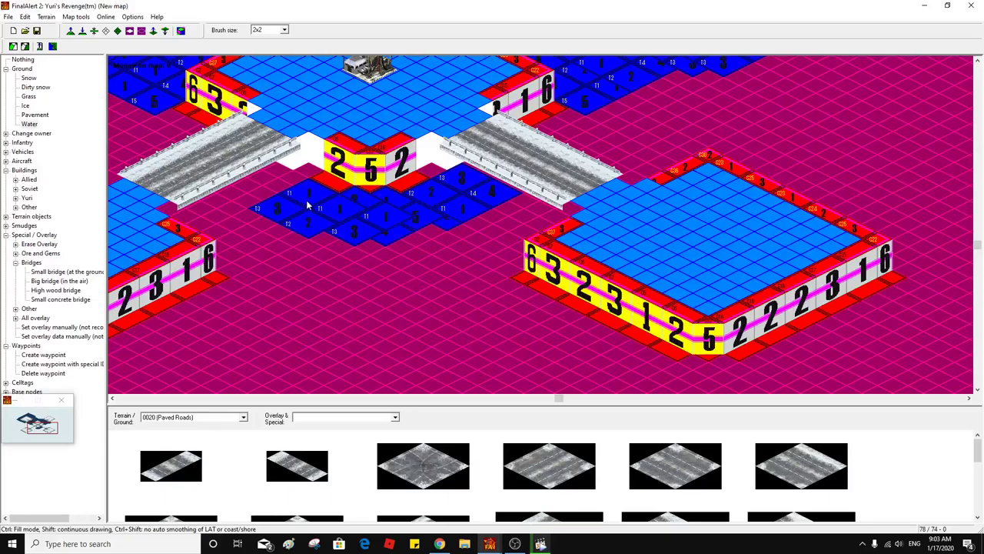
pyautogui.moveTo(287, 197); pyautogui.dragTo(248, 171)
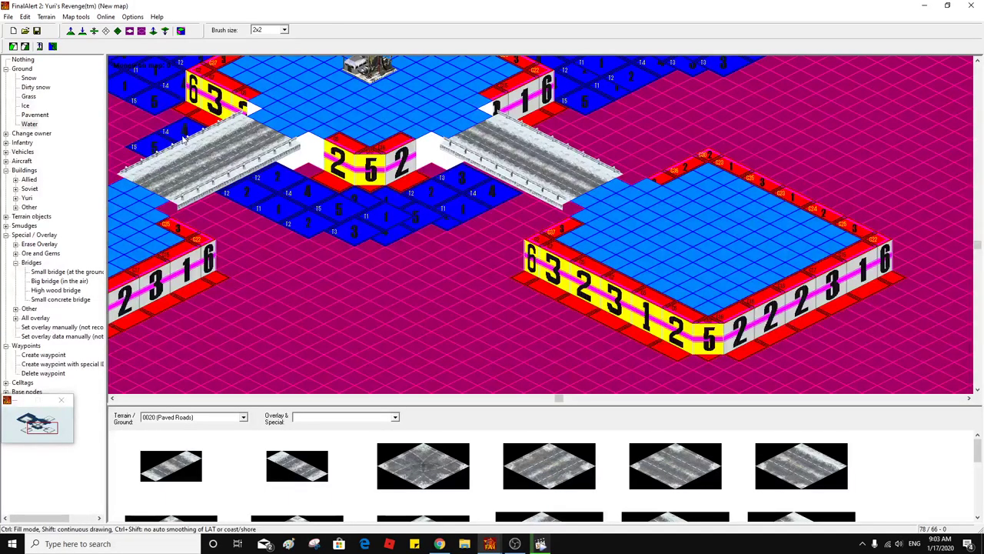
pyautogui.click(167, 123)
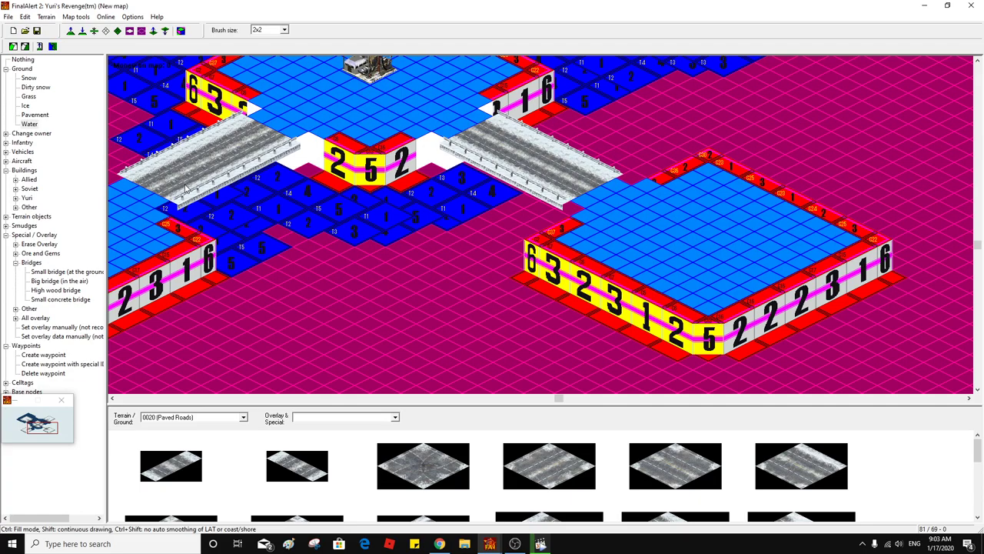
pyautogui.middleClick(360, 219)
pyautogui.middleClick(345, 217)
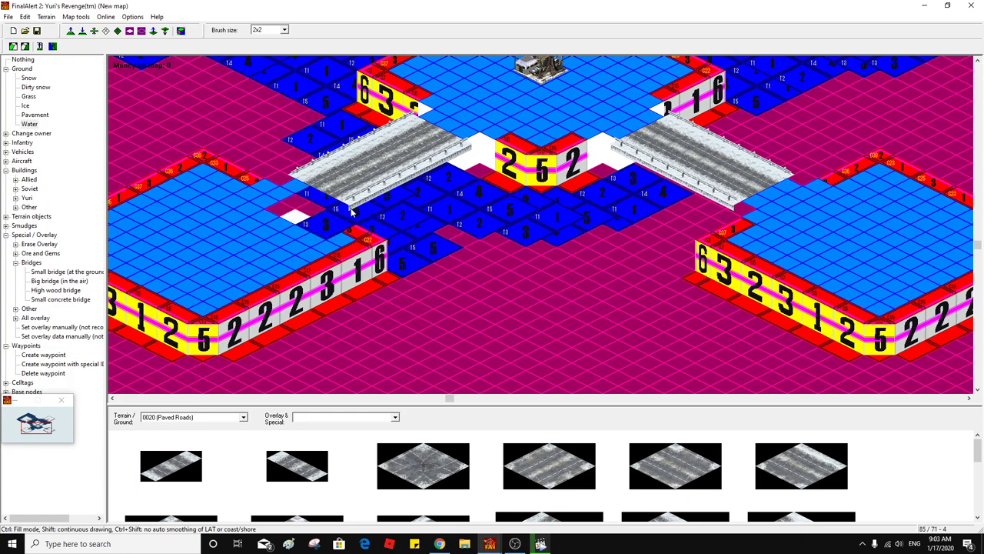
pyautogui.moveTo(308, 144)
pyautogui.mouseDown()
pyautogui.moveTo(286, 167)
pyautogui.moveTo(248, 146)
pyautogui.mouseUp()
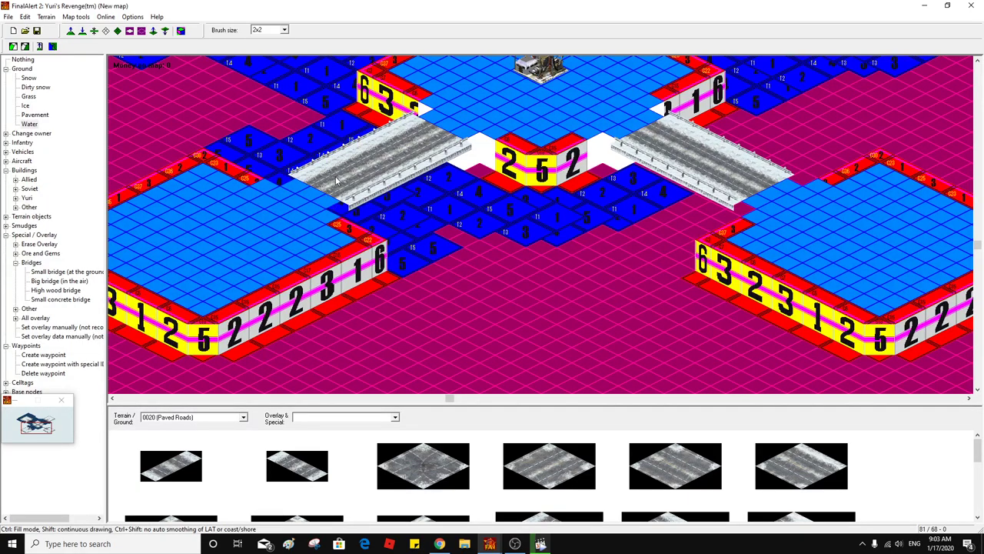
pyautogui.moveTo(336, 179)
pyautogui.mouseDown()
pyautogui.moveTo(280, 108)
pyautogui.moveTo(239, 123)
pyautogui.moveTo(518, 267)
pyautogui.moveTo(479, 235)
pyautogui.moveTo(456, 273)
pyautogui.moveTo(664, 207)
pyautogui.moveTo(696, 222)
pyautogui.moveTo(676, 240)
pyautogui.moveTo(611, 234)
pyautogui.moveTo(566, 266)
pyautogui.moveTo(615, 286)
pyautogui.moveTo(632, 275)
pyautogui.mouseUp()
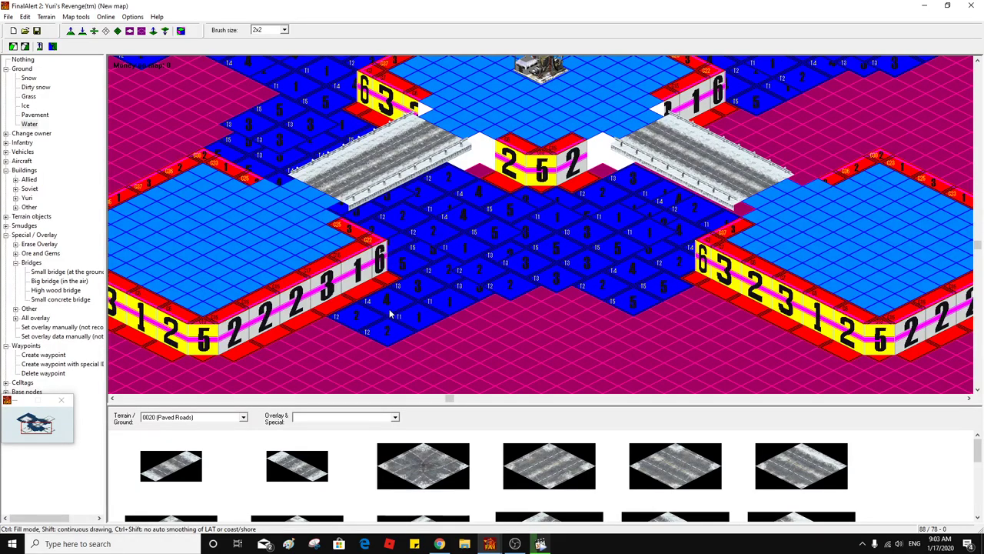
# Fill the ground between the upper-right and lower-right plateaus with water beside the lower-right bridge, undoing the stroke that cuts into the plateau
pyautogui.middleClick(615, 229)
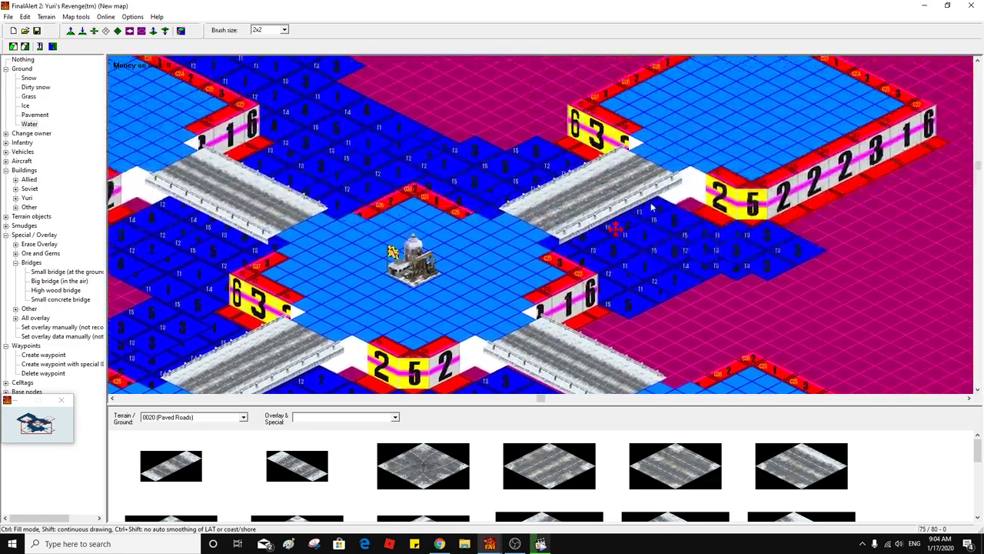
pyautogui.middleClick(639, 206)
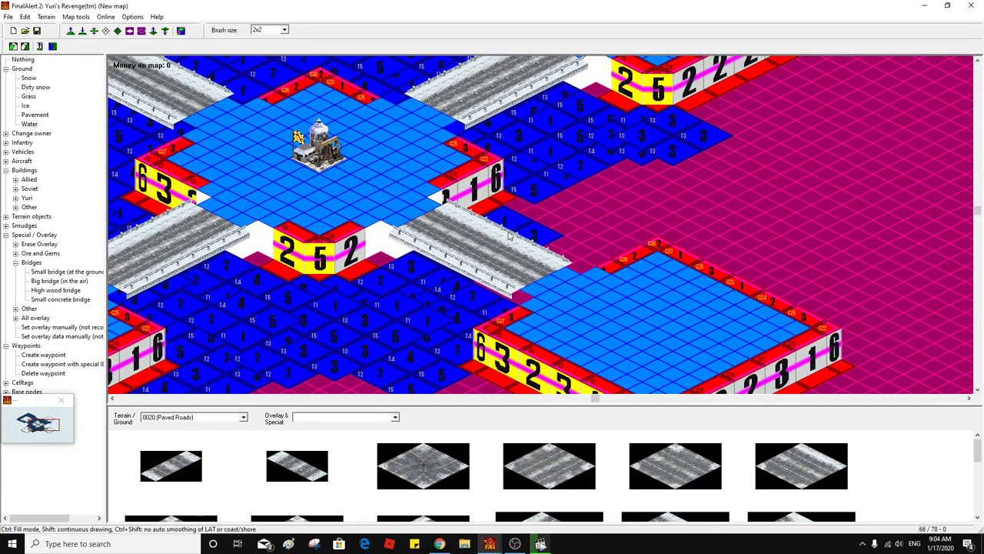
pyautogui.click(533, 218)
pyautogui.moveTo(536, 219)
pyautogui.mouseDown()
pyautogui.moveTo(579, 237)
pyautogui.moveTo(508, 266)
pyautogui.mouseUp()
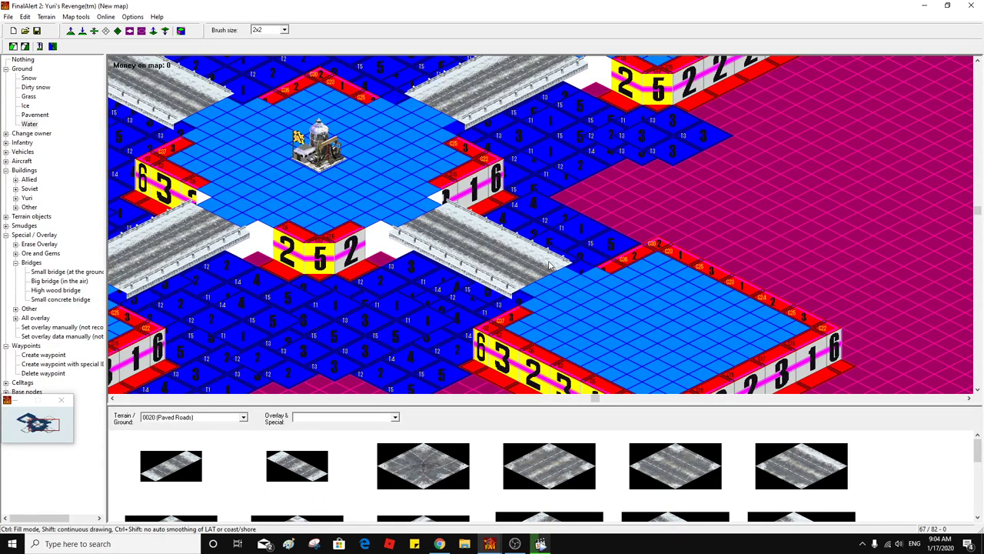
pyautogui.moveTo(583, 246)
pyautogui.mouseDown()
pyautogui.moveTo(607, 230)
pyautogui.moveTo(657, 225)
pyautogui.moveTo(639, 205)
pyautogui.moveTo(666, 218)
pyautogui.moveTo(608, 192)
pyautogui.moveTo(648, 173)
pyautogui.moveTo(715, 216)
pyautogui.moveTo(710, 258)
pyautogui.moveTo(672, 237)
pyautogui.moveTo(576, 240)
pyautogui.moveTo(620, 260)
pyautogui.mouseUp()
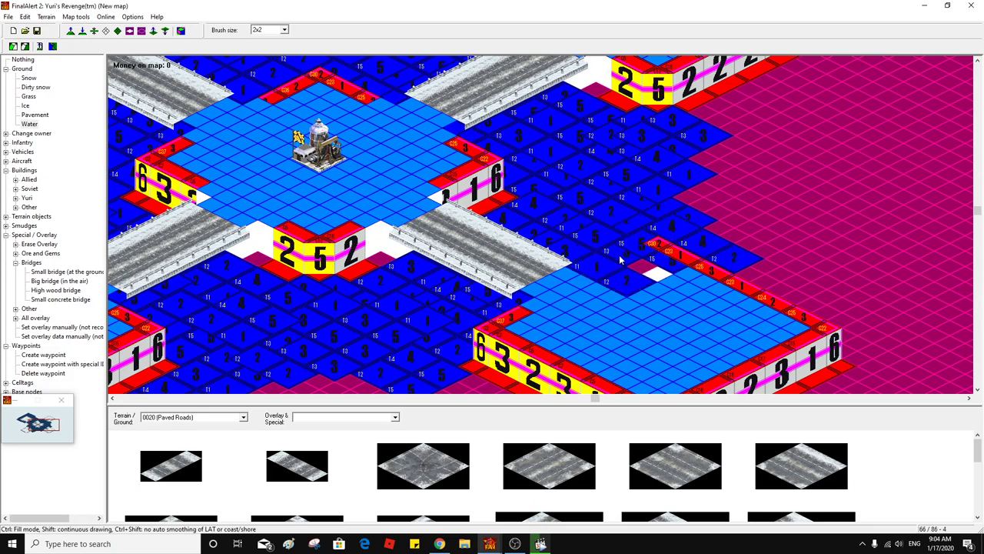
pyautogui.hotkey('ctrl', 'z')
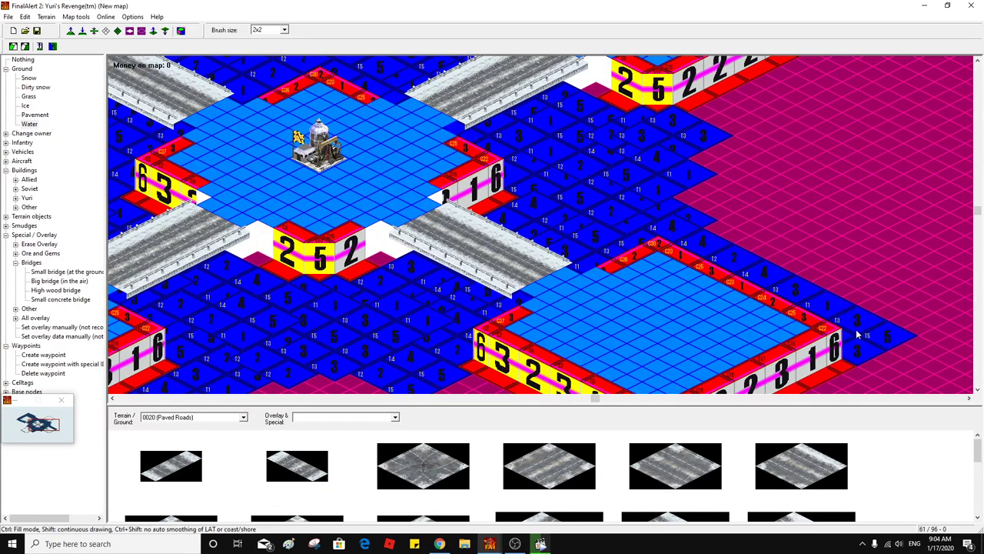
# Extend the water band around the eastern corner and southern edges of the lower-right plateau
pyautogui.scroll(-2, 807, 200)
pyautogui.hscroll(2, 808, 200)
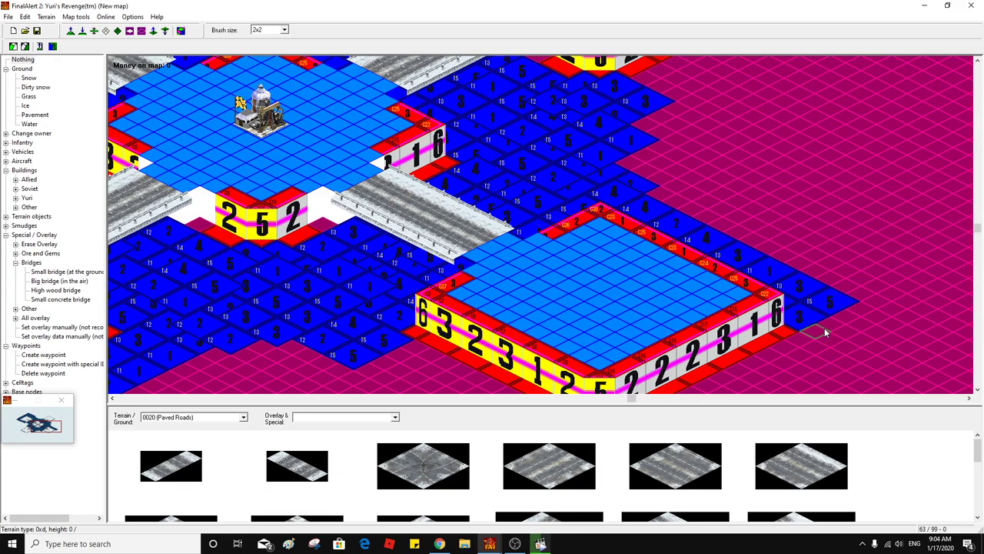
pyautogui.click(29, 124)
pyautogui.scroll(-2, 843, 319)
pyautogui.moveTo(843, 319)
pyautogui.mouseDown()
pyautogui.moveTo(876, 286)
pyautogui.moveTo(830, 278)
pyautogui.moveTo(784, 318)
pyautogui.moveTo(666, 374)
pyautogui.moveTo(583, 394)
pyautogui.moveTo(469, 388)
pyautogui.moveTo(453, 347)
pyautogui.moveTo(400, 313)
pyautogui.mouseUp()
# Paint water along the upper-right plateau's southeast edge and widen the water north of the central plateau
pyautogui.moveTo(608, 250); pyautogui.dragTo(834, 182)
pyautogui.scroll(5, 682, 229)
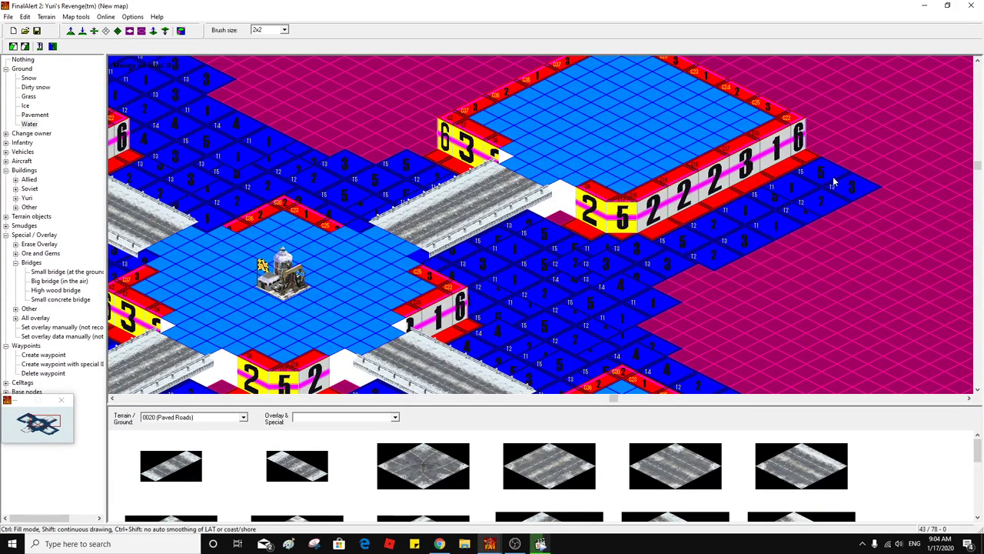
pyautogui.moveTo(323, 146)
pyautogui.mouseDown()
pyautogui.moveTo(384, 139)
pyautogui.moveTo(325, 138)
pyautogui.moveTo(253, 97)
pyautogui.moveTo(292, 107)
pyautogui.moveTo(265, 135)
pyautogui.mouseUp()
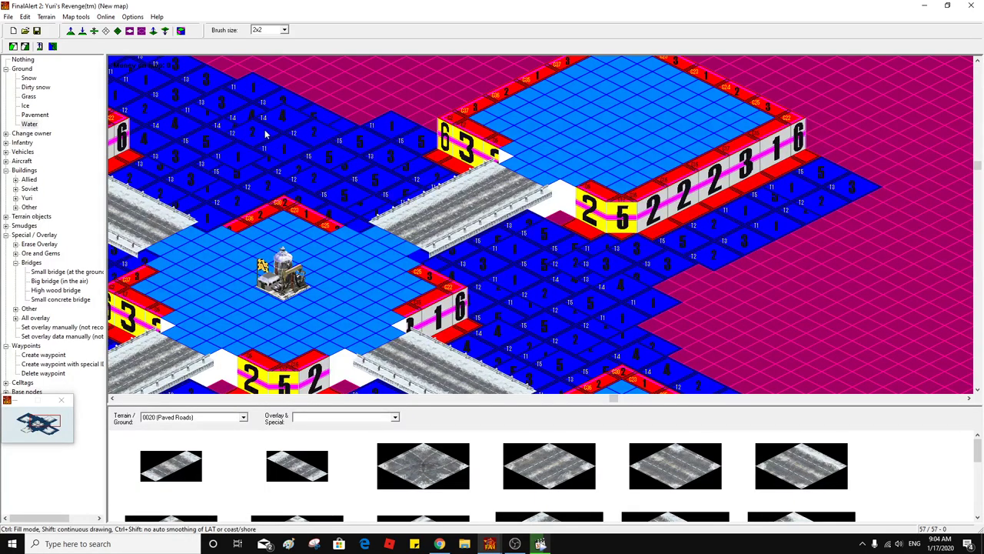
# Paint water around the northwest and northeast edges of the upper-right plateau, joining the band at its eastern corner
pyautogui.hscroll(5, 292, 106)
pyautogui.scroll(3, 292, 107)
pyautogui.moveTo(296, 197)
pyautogui.mouseDown()
pyautogui.moveTo(444, 114)
pyautogui.moveTo(514, 110)
pyautogui.moveTo(536, 127)
pyautogui.mouseUp()
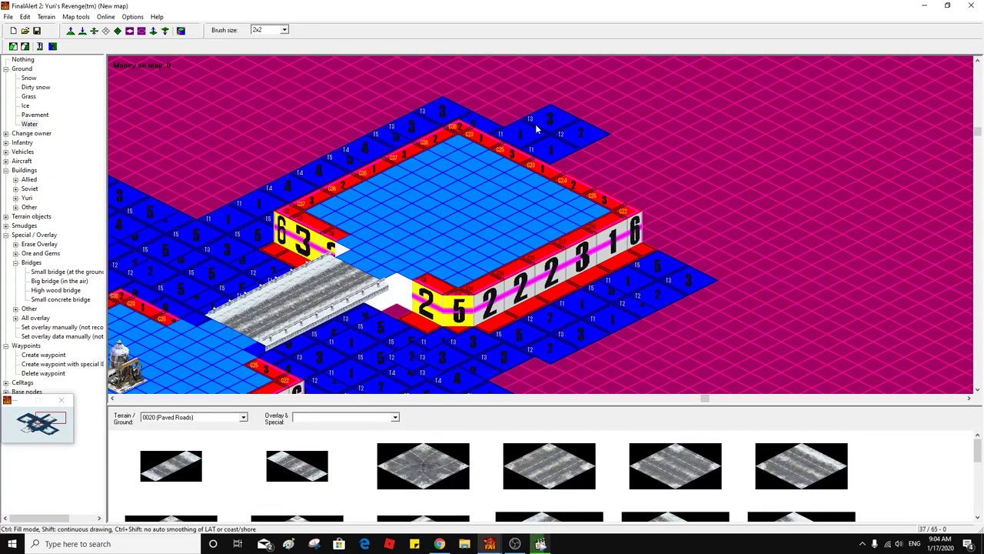
pyautogui.moveTo(697, 224)
pyautogui.mouseDown()
pyautogui.moveTo(545, 147)
pyautogui.moveTo(501, 138)
pyautogui.moveTo(461, 105)
pyautogui.moveTo(705, 238)
pyautogui.mouseUp()
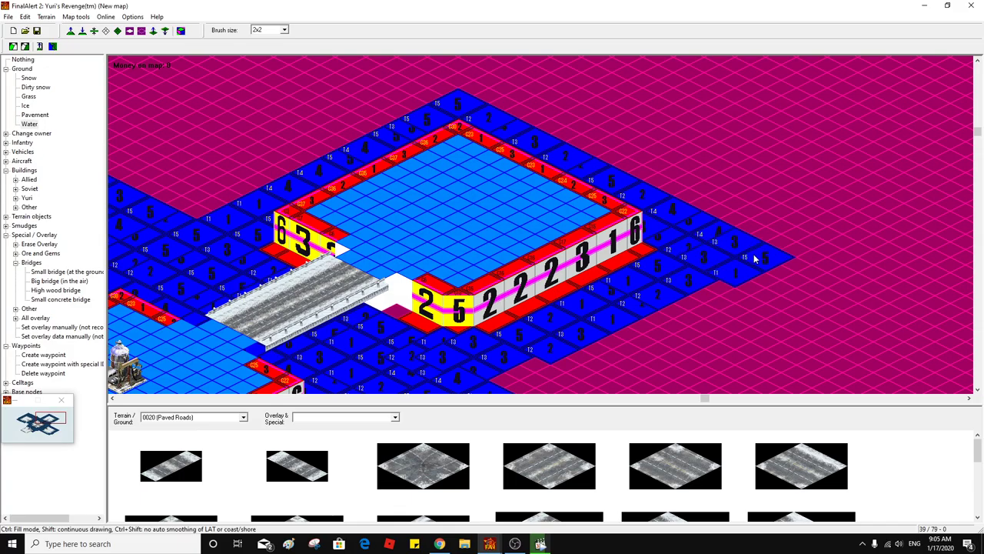
# Surround the lower-left plateau's outer edges with a band of water, joining it to the water by the bridge
pyautogui.hscroll(-5, 715, 243)
pyautogui.scroll(-5, 740, 269)
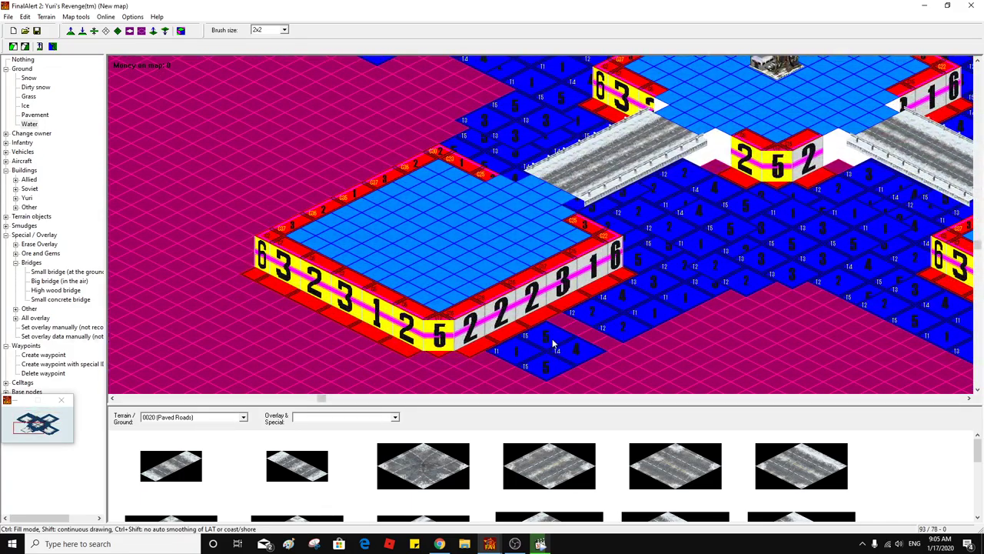
pyautogui.moveTo(551, 348)
pyautogui.mouseDown()
pyautogui.moveTo(531, 368)
pyautogui.moveTo(470, 388)
pyautogui.moveTo(381, 373)
pyautogui.moveTo(223, 290)
pyautogui.moveTo(208, 244)
pyautogui.moveTo(174, 265)
pyautogui.moveTo(253, 217)
pyautogui.moveTo(267, 221)
pyautogui.moveTo(464, 133)
pyautogui.moveTo(486, 89)
pyautogui.mouseUp()
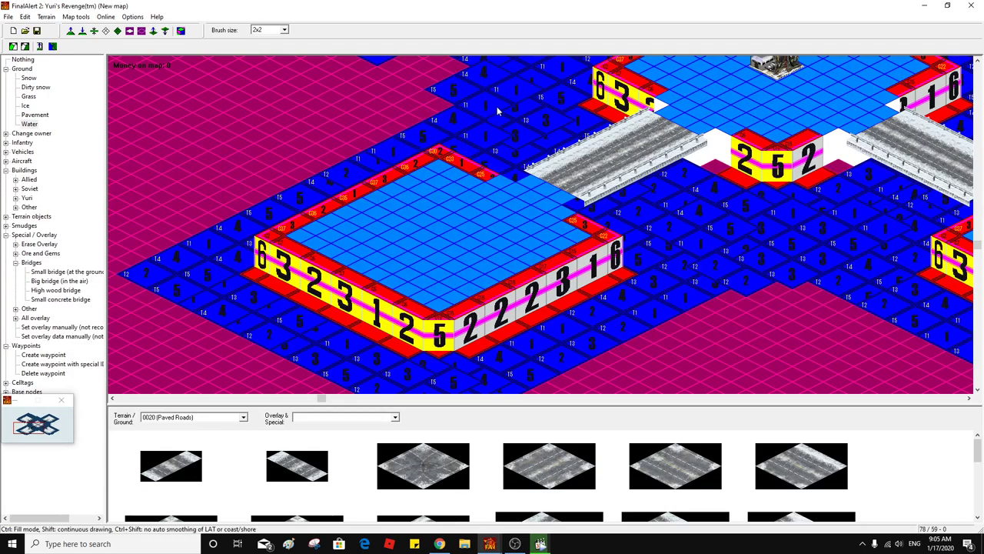
# Paint a vertical strip of water on the map's western side, linking the lower-left plateau's water to the upper-left plateau's
pyautogui.press('Left')
pyautogui.press('Up')
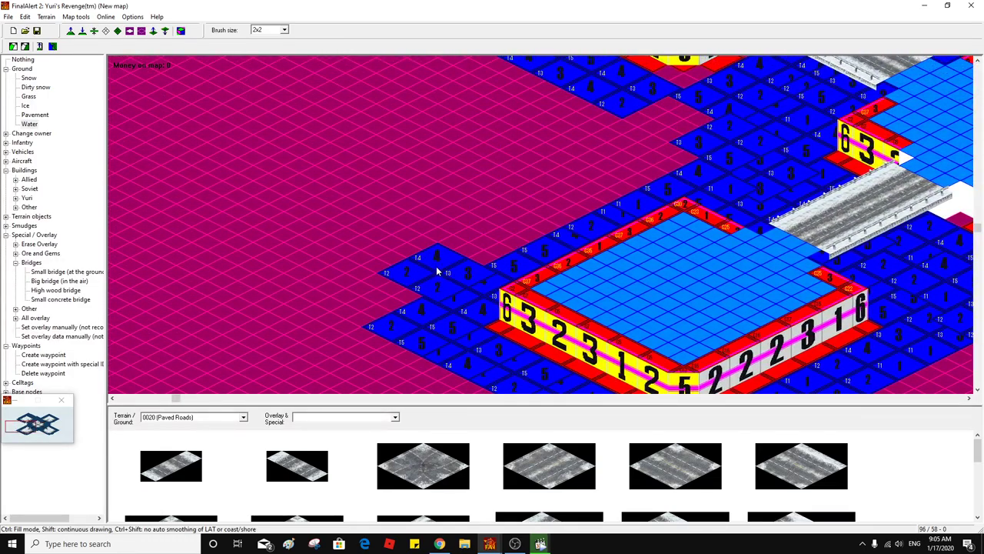
pyautogui.moveTo(422, 277); pyautogui.dragTo(433, 136)
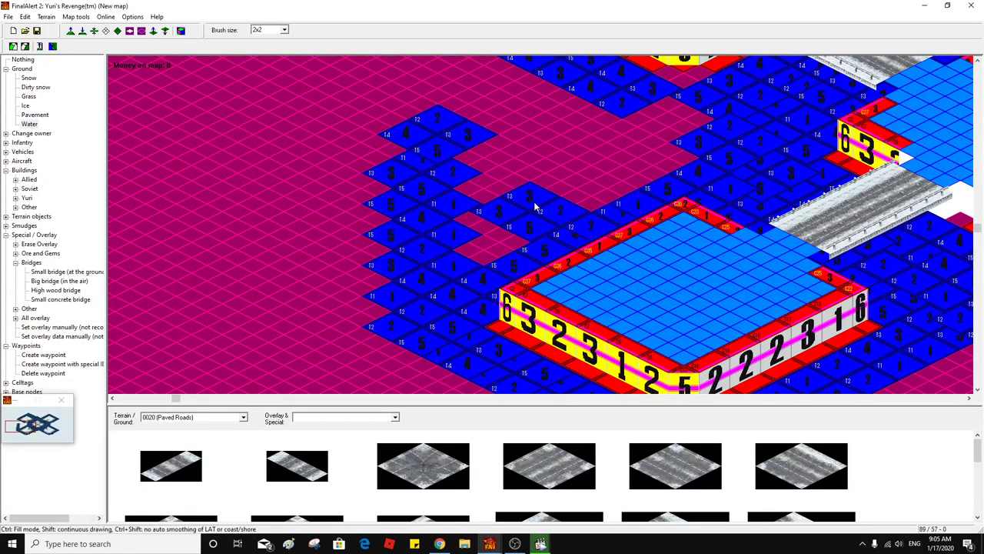
pyautogui.scroll(-3, 470, 103)
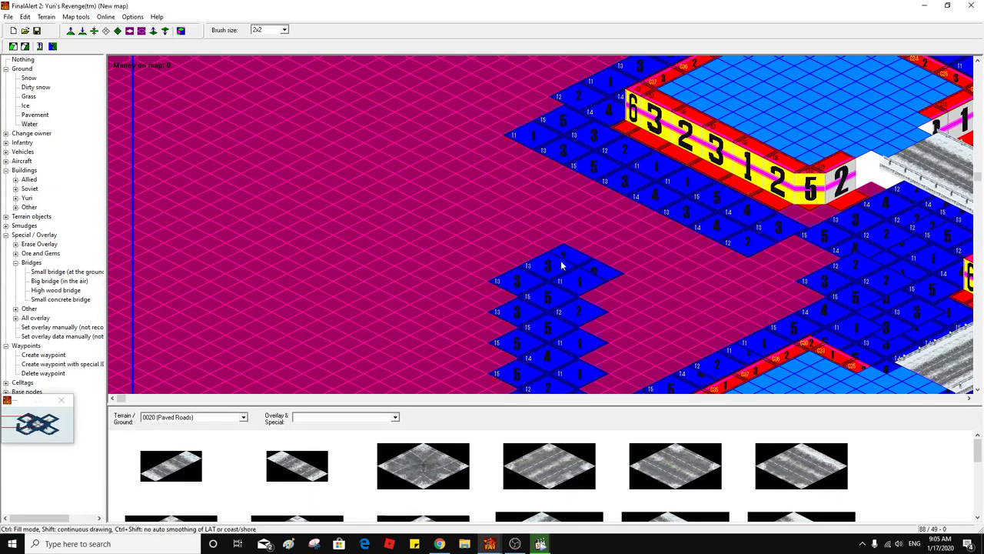
pyautogui.moveTo(559, 265); pyautogui.dragTo(537, 241)
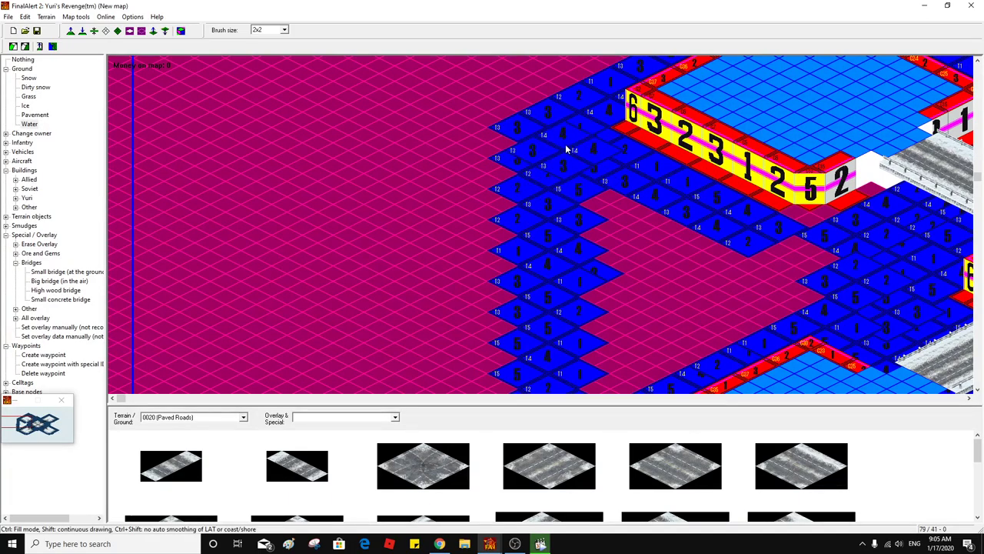
# Extend the western strip of water northward past the upper-left plateau's western corner
pyautogui.scroll(5, 565, 135)
pyautogui.scroll(1, 566, 140)
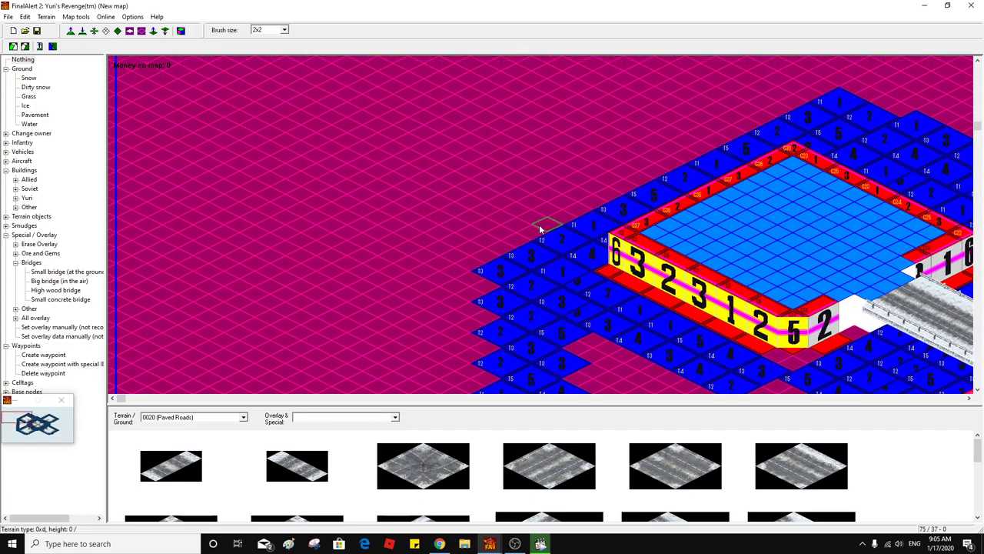
pyautogui.click(25, 123)
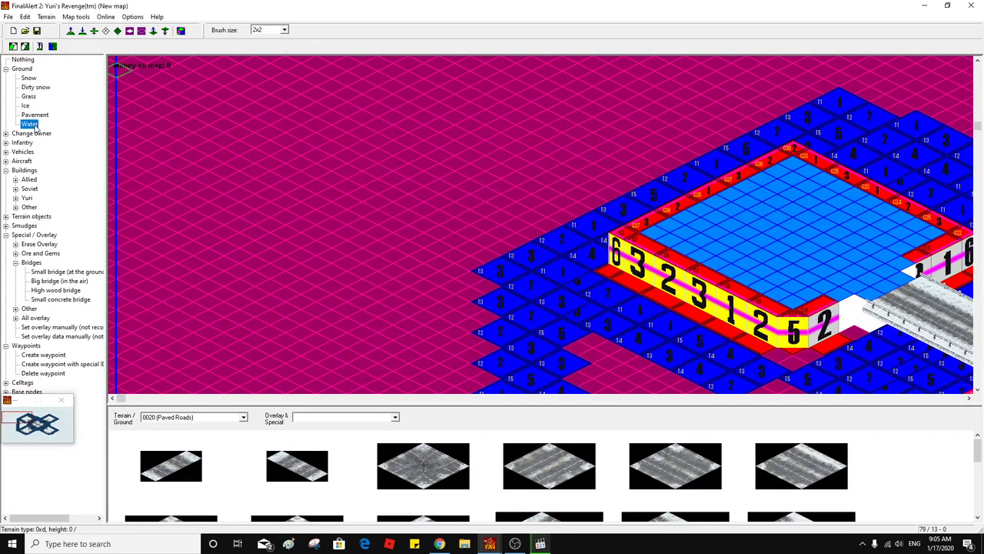
pyautogui.moveTo(529, 237); pyautogui.dragTo(531, 86)
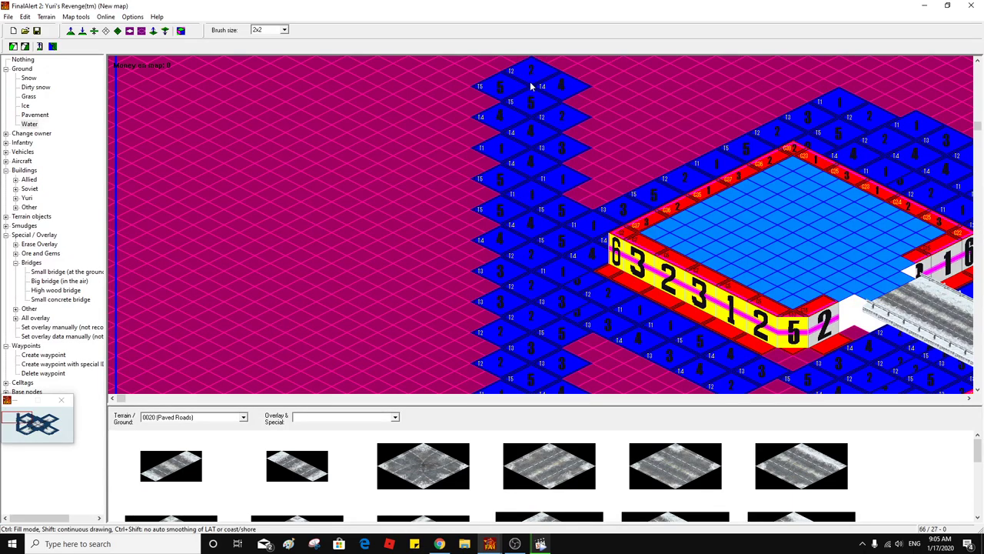
# Paint a horizontal band of water along the map's northern side, from the western strip to beyond the upper-right plateau's northern corner
pyautogui.scroll(5, 525, 138)
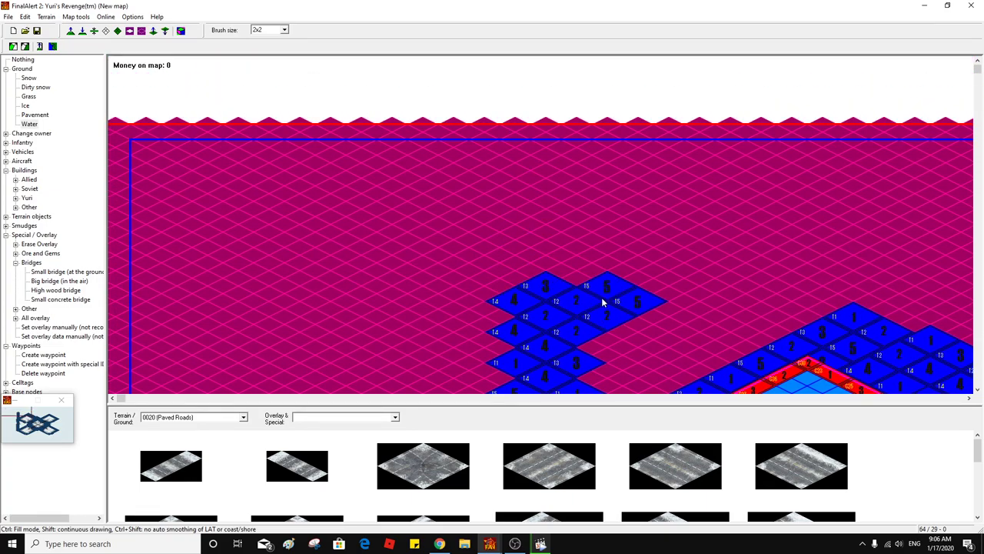
pyautogui.moveTo(613, 300); pyautogui.dragTo(796, 297)
pyautogui.rightClick(669, 269)
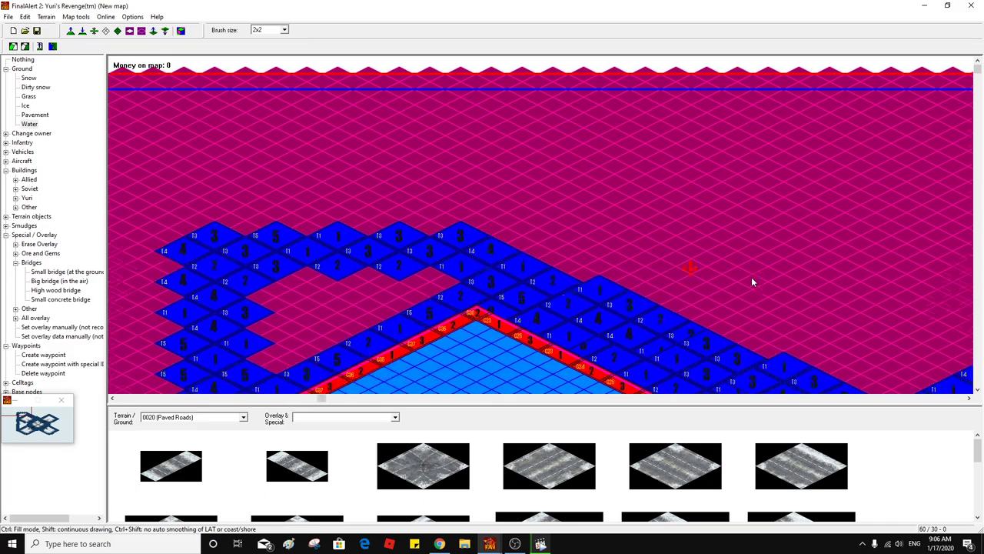
pyautogui.moveTo(474, 240)
pyautogui.mouseDown()
pyautogui.moveTo(633, 231)
pyautogui.moveTo(825, 242)
pyautogui.mouseUp()
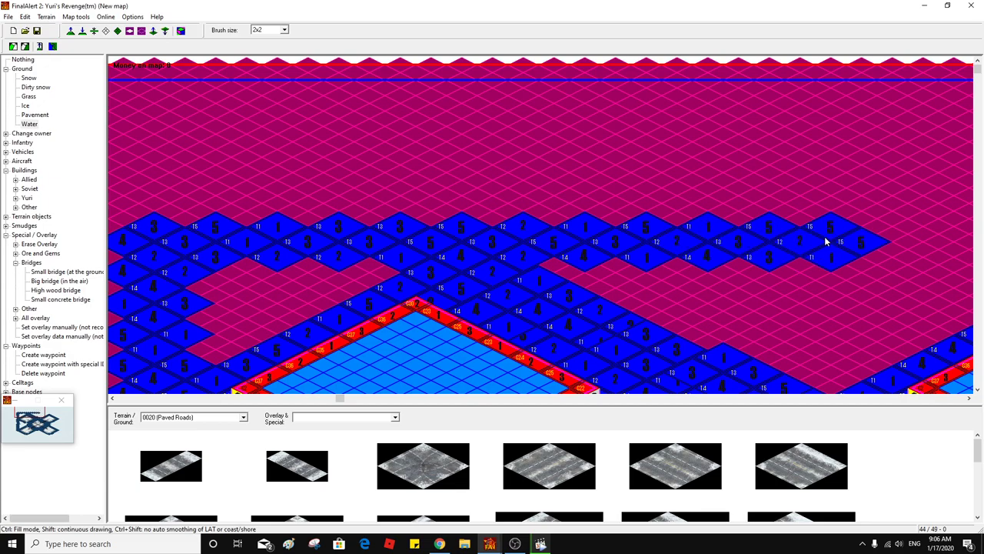
pyautogui.hscroll(5, 719, 235)
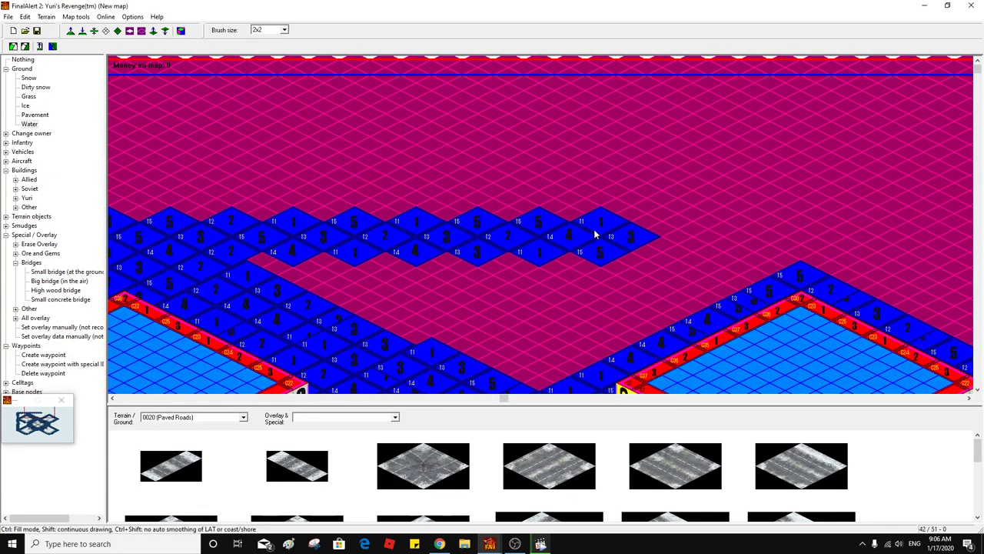
pyautogui.moveTo(596, 234); pyautogui.dragTo(852, 230)
pyautogui.hscroll(10, 657, 229)
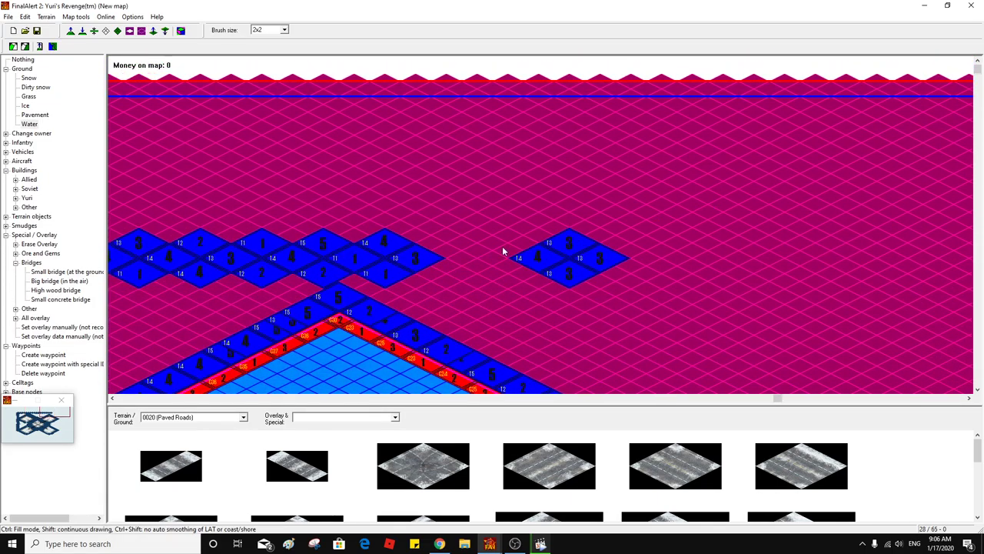
pyautogui.moveTo(436, 254)
pyautogui.mouseDown()
pyautogui.moveTo(516, 264)
pyautogui.moveTo(511, 249)
pyautogui.moveTo(565, 253)
pyautogui.mouseUp()
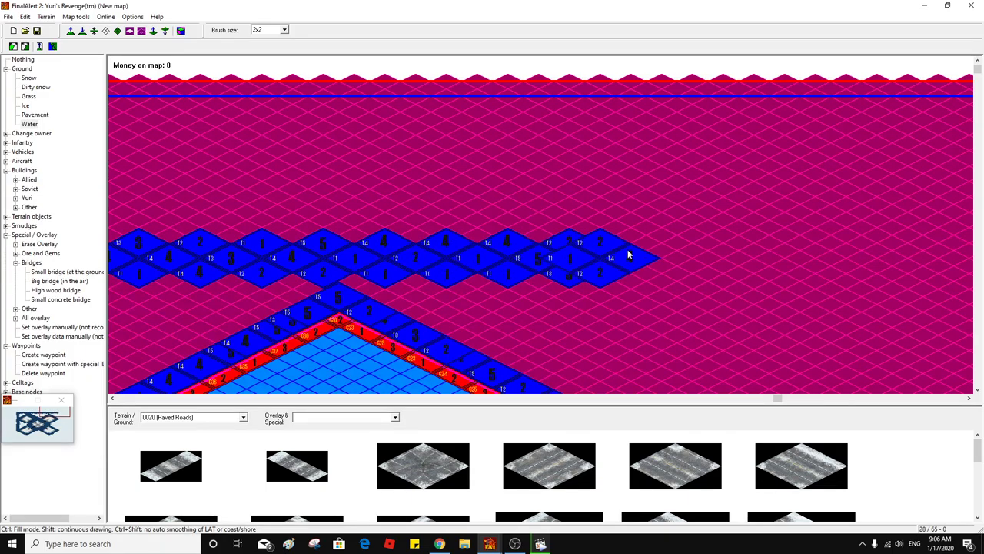
# Paint a vertical strip of water down the map's eastern side, from the northern band to below the lower-right plateau's eastern corner
pyautogui.middleClick(520, 246)
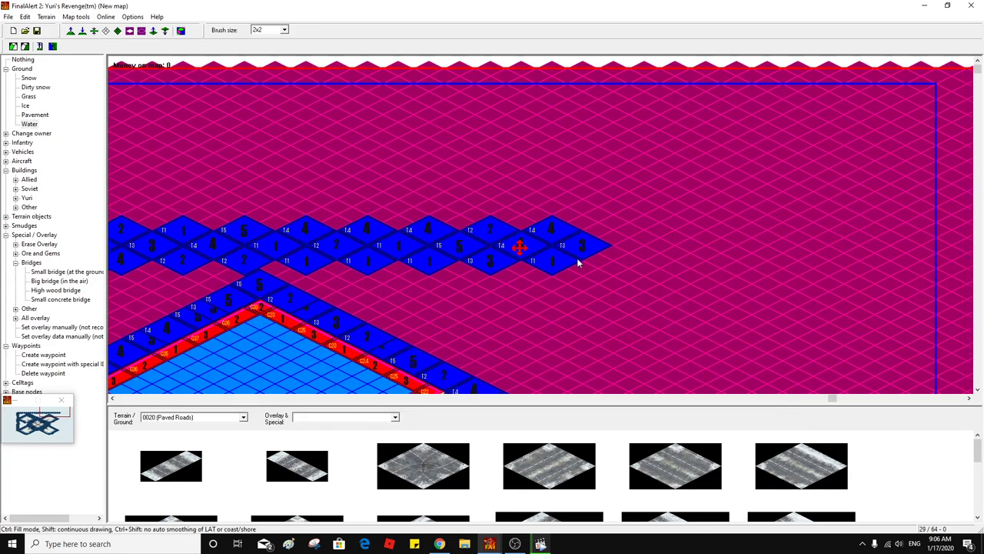
pyautogui.middleClick(581, 265)
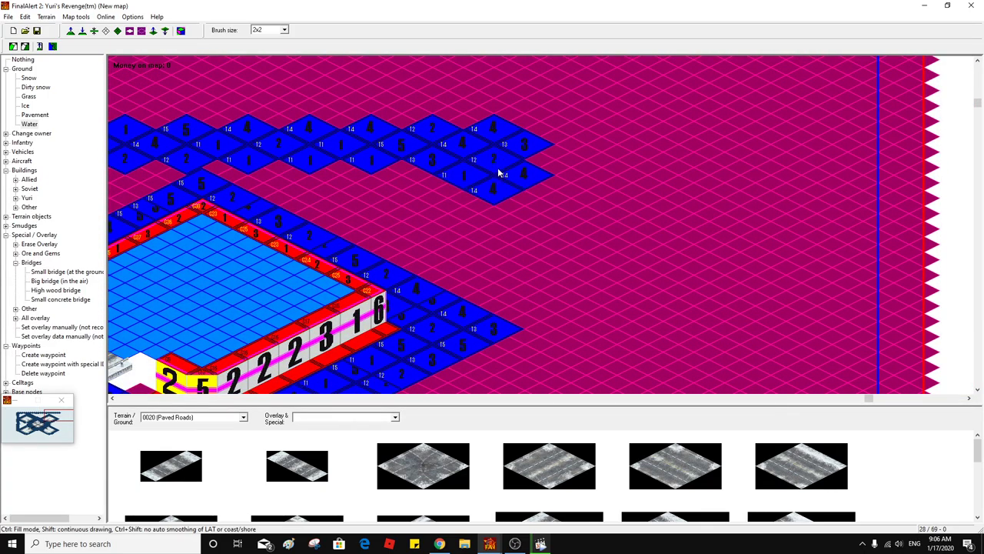
pyautogui.moveTo(495, 181); pyautogui.dragTo(492, 324)
pyautogui.scroll(-10, 505, 286)
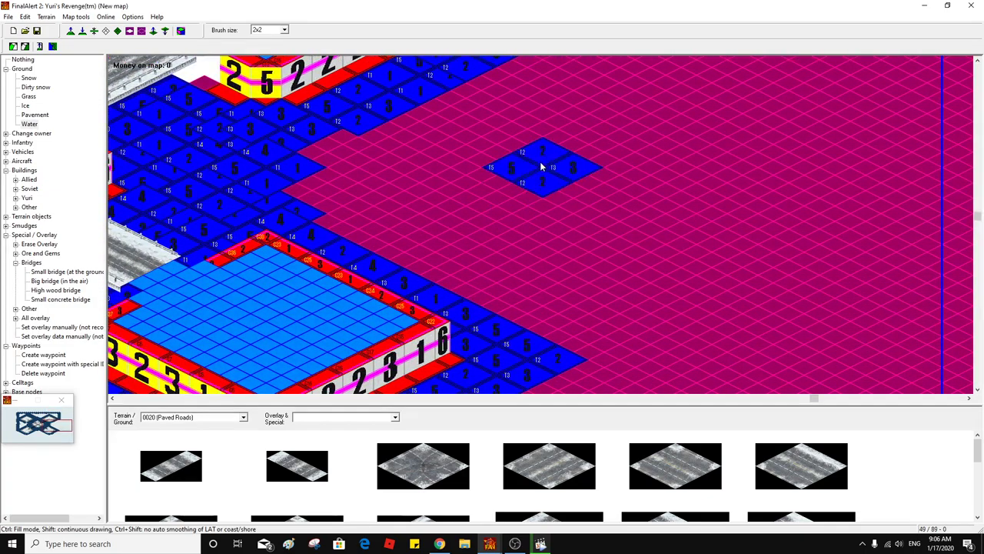
pyautogui.scroll(5, 542, 160)
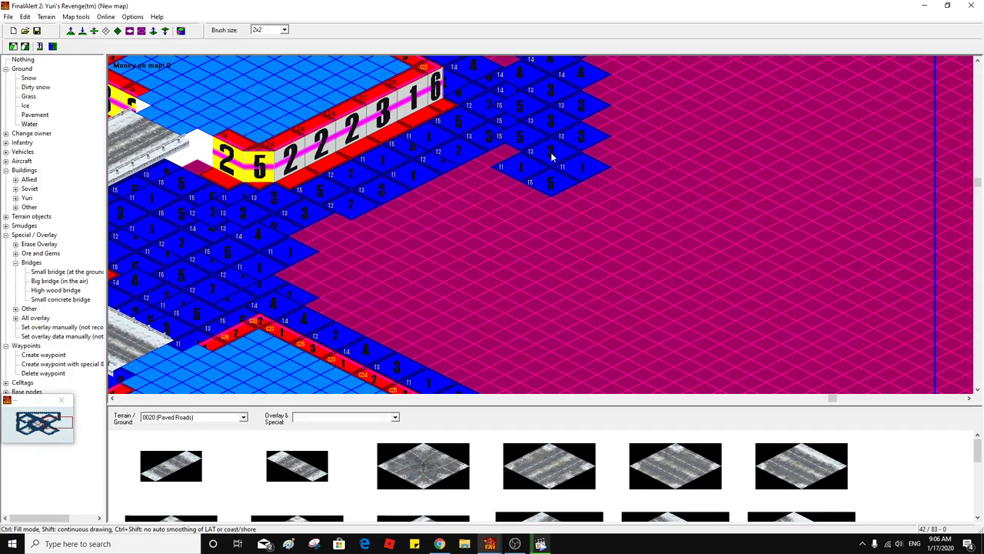
pyautogui.moveTo(550, 193)
pyautogui.mouseDown()
pyautogui.moveTo(540, 316)
pyautogui.moveTo(552, 343)
pyautogui.moveTo(563, 255)
pyautogui.mouseUp()
pyautogui.scroll(3, 563, 254)
pyautogui.scroll(-1, 554, 289)
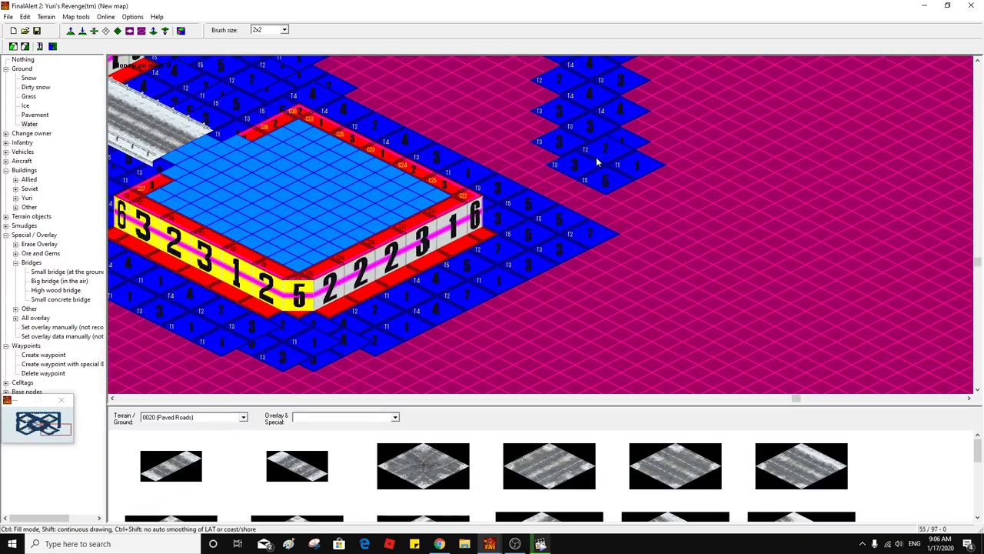
pyautogui.moveTo(588, 174)
pyautogui.mouseDown()
pyautogui.moveTo(588, 258)
pyautogui.moveTo(575, 310)
pyautogui.moveTo(593, 346)
pyautogui.moveTo(602, 301)
pyautogui.moveTo(550, 285)
pyautogui.mouseUp()
# Paint a horizontal band of water along the map's southern side, linking the eastern strip to the western strip below both lower plateaus
pyautogui.scroll(-5, 550, 279)
pyautogui.hscroll(-5, 550, 279)
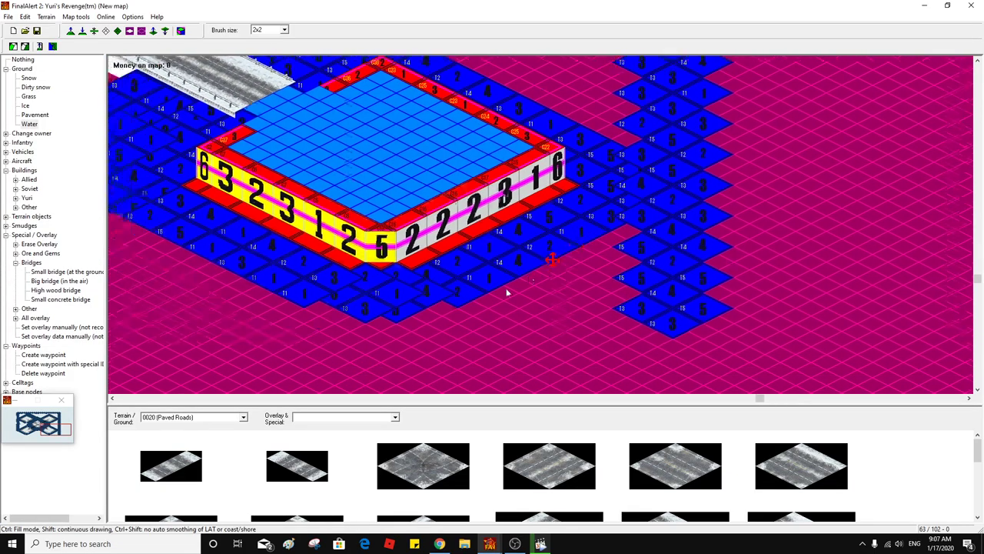
pyautogui.moveTo(789, 183)
pyautogui.mouseDown()
pyautogui.moveTo(795, 189)
pyautogui.moveTo(478, 195)
pyautogui.mouseUp()
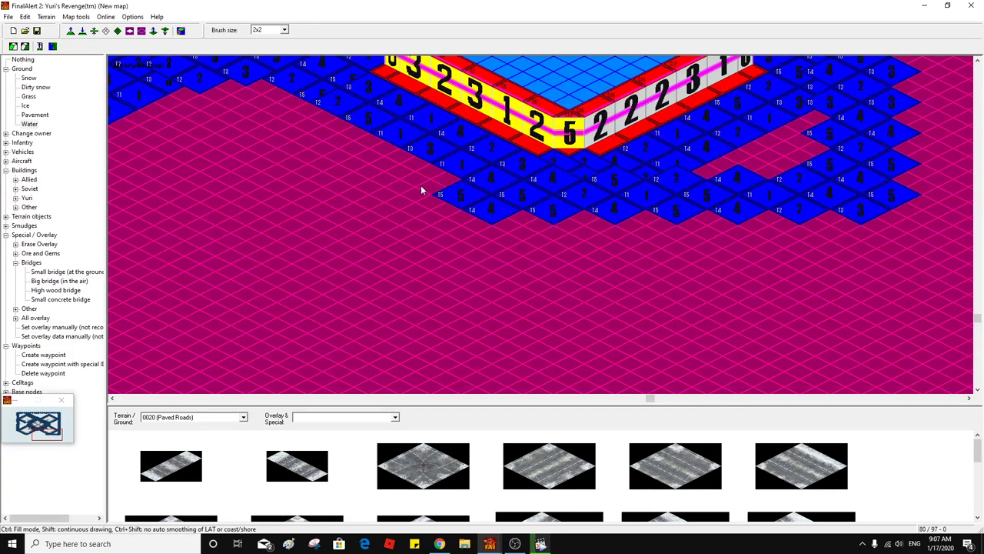
pyautogui.moveTo(437, 185); pyautogui.dragTo(376, 182)
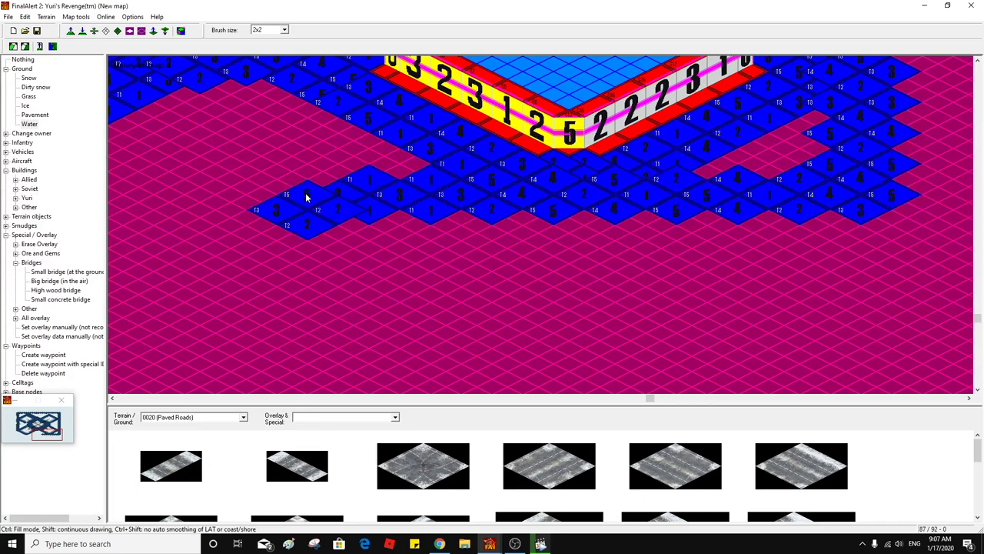
pyautogui.hscroll(-10, 441, 183)
pyautogui.hscroll(-3, 427, 183)
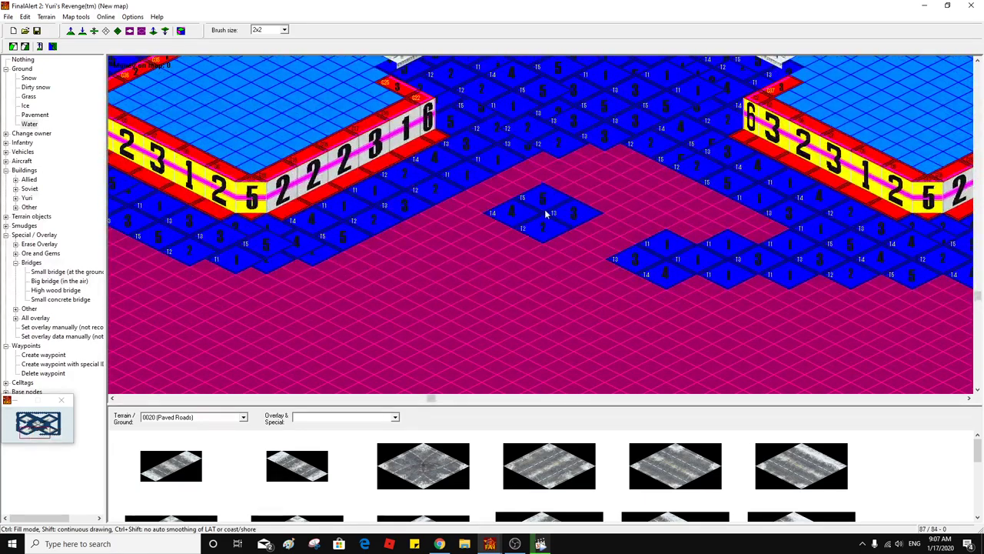
pyautogui.moveTo(612, 258); pyautogui.dragTo(246, 250)
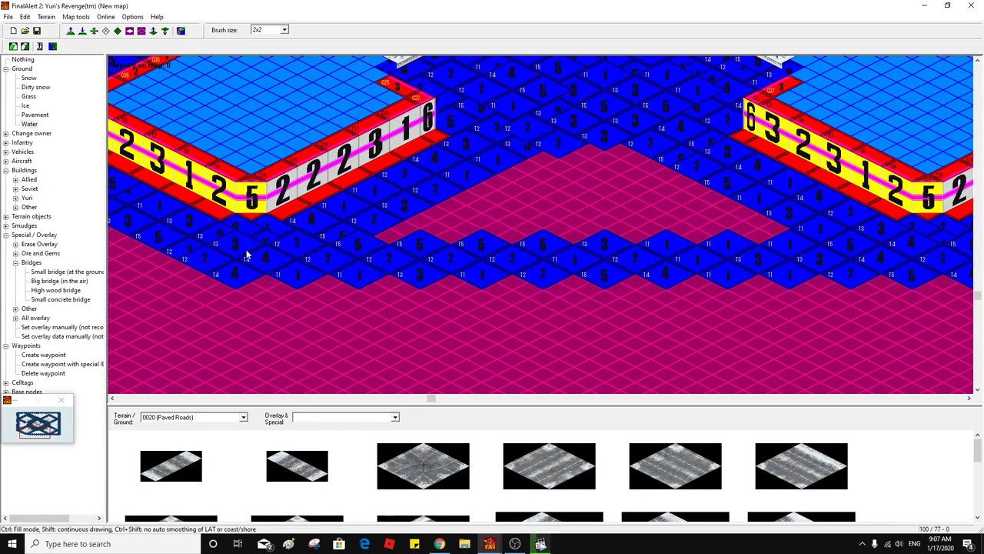
pyautogui.hscroll(5, 419, 237)
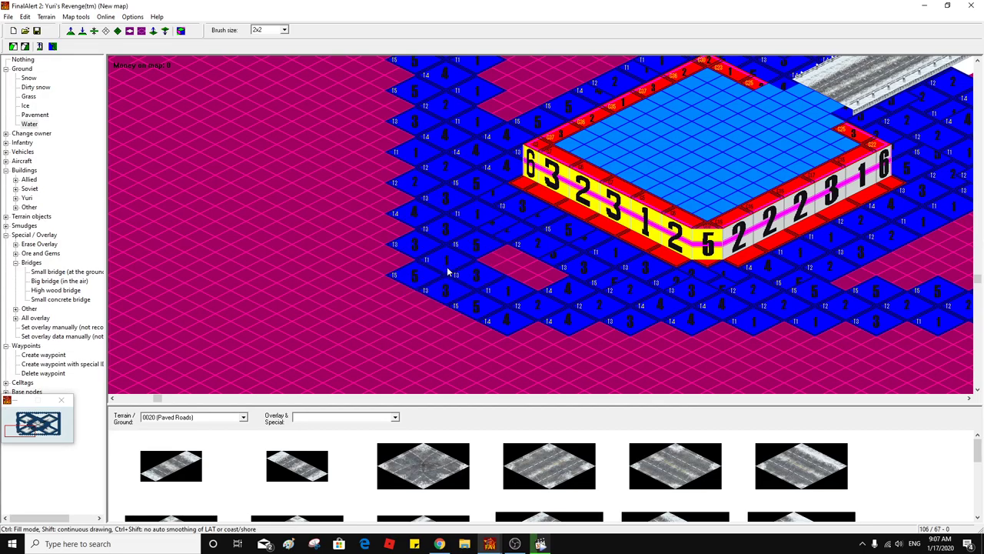
# Fill the gaps around the lower-left plateau's southern edges and between the two lower plateaus with water
pyautogui.moveTo(448, 271)
pyautogui.mouseDown()
pyautogui.moveTo(448, 298)
pyautogui.moveTo(530, 253)
pyautogui.moveTo(517, 271)
pyautogui.moveTo(915, 254)
pyautogui.moveTo(871, 269)
pyautogui.moveTo(930, 253)
pyautogui.moveTo(827, 230)
pyautogui.mouseUp()
pyautogui.hscroll(5, 871, 224)
pyautogui.moveTo(725, 232)
pyautogui.mouseDown()
pyautogui.moveTo(646, 257)
pyautogui.moveTo(765, 231)
pyautogui.moveTo(885, 281)
pyautogui.moveTo(710, 277)
pyautogui.moveTo(672, 293)
pyautogui.mouseUp()
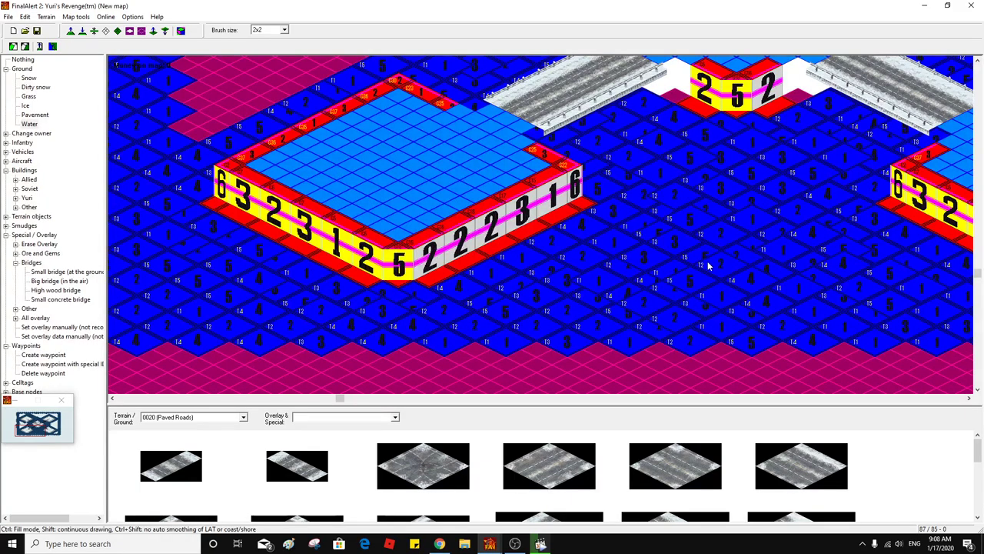
# Fill the gap between the two western plateaus and the one northwest of the upper-left plateau with water
pyautogui.hscroll(-5, 702, 246)
pyautogui.scroll(-5, 645, 170)
pyautogui.moveTo(646, 171)
pyautogui.mouseDown()
pyautogui.moveTo(729, 195)
pyautogui.moveTo(669, 231)
pyautogui.moveTo(649, 296)
pyautogui.moveTo(830, 219)
pyautogui.moveTo(811, 250)
pyautogui.moveTo(758, 269)
pyautogui.moveTo(751, 261)
pyautogui.moveTo(763, 273)
pyautogui.moveTo(681, 307)
pyautogui.moveTo(654, 331)
pyautogui.mouseUp()
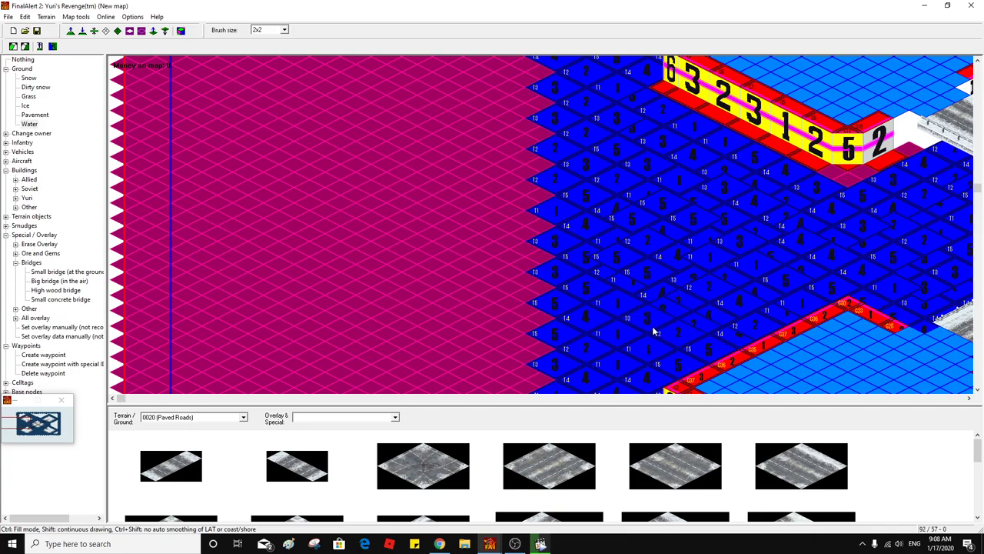
pyautogui.scroll(10, 677, 248)
pyautogui.scroll(-6, 659, 218)
pyautogui.moveTo(644, 221)
pyautogui.mouseDown()
pyautogui.moveTo(661, 258)
pyautogui.moveTo(673, 218)
pyautogui.moveTo(778, 206)
pyautogui.mouseUp()
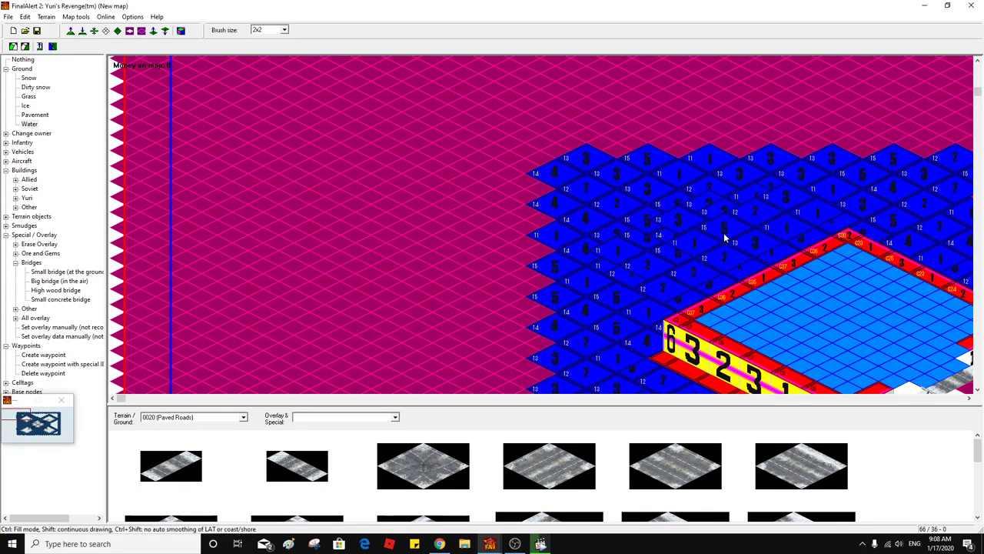
# Fill the gaps between the two upper plateaus and around the upper-right plateau's northern edges with water
pyautogui.middleClick(764, 227)
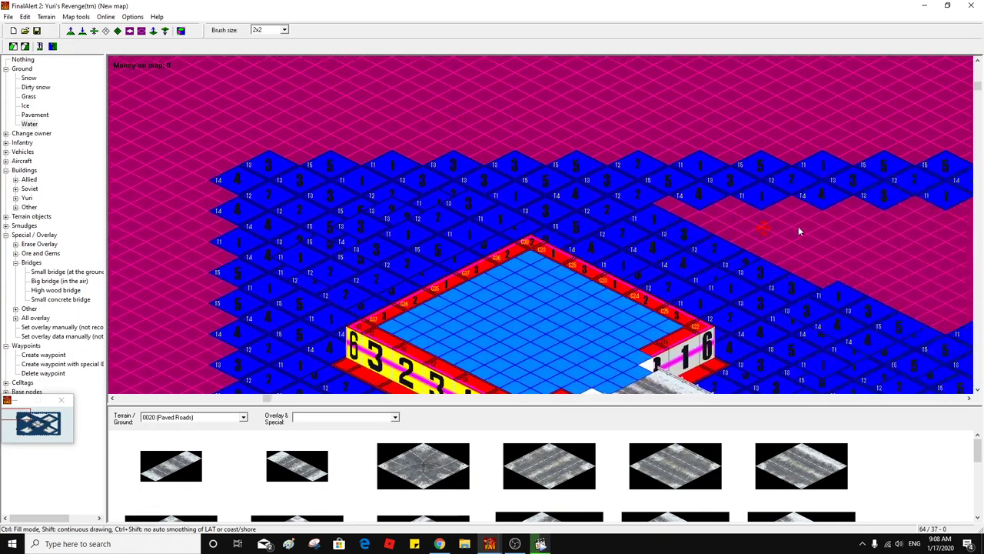
pyautogui.moveTo(673, 200)
pyautogui.mouseDown()
pyautogui.moveTo(790, 235)
pyautogui.moveTo(868, 213)
pyautogui.moveTo(848, 263)
pyautogui.moveTo(852, 286)
pyautogui.moveTo(903, 310)
pyautogui.moveTo(896, 301)
pyautogui.mouseUp()
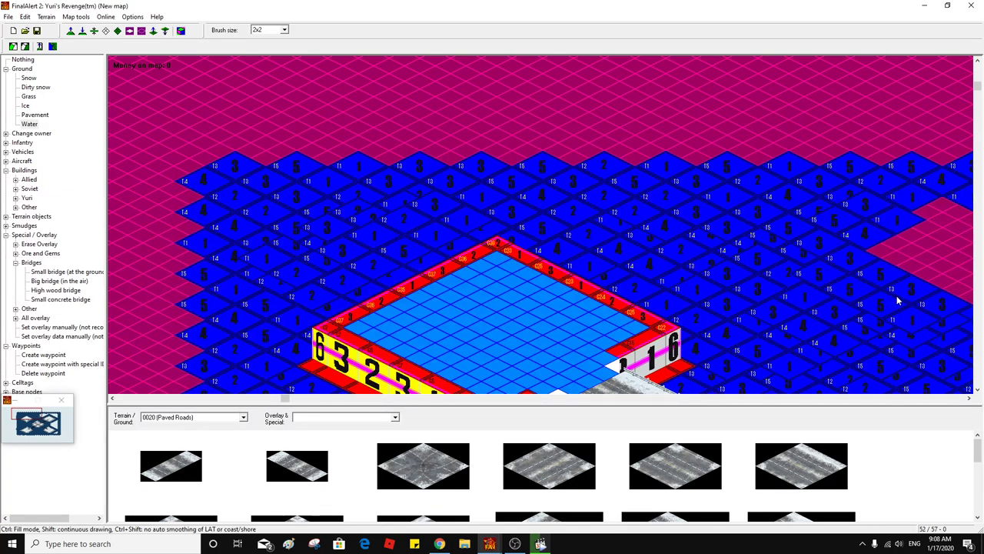
pyautogui.hscroll(5, 853, 270)
pyautogui.moveTo(721, 222)
pyautogui.mouseDown()
pyautogui.moveTo(769, 208)
pyautogui.moveTo(611, 223)
pyautogui.moveTo(582, 256)
pyautogui.moveTo(638, 282)
pyautogui.moveTo(680, 252)
pyautogui.mouseUp()
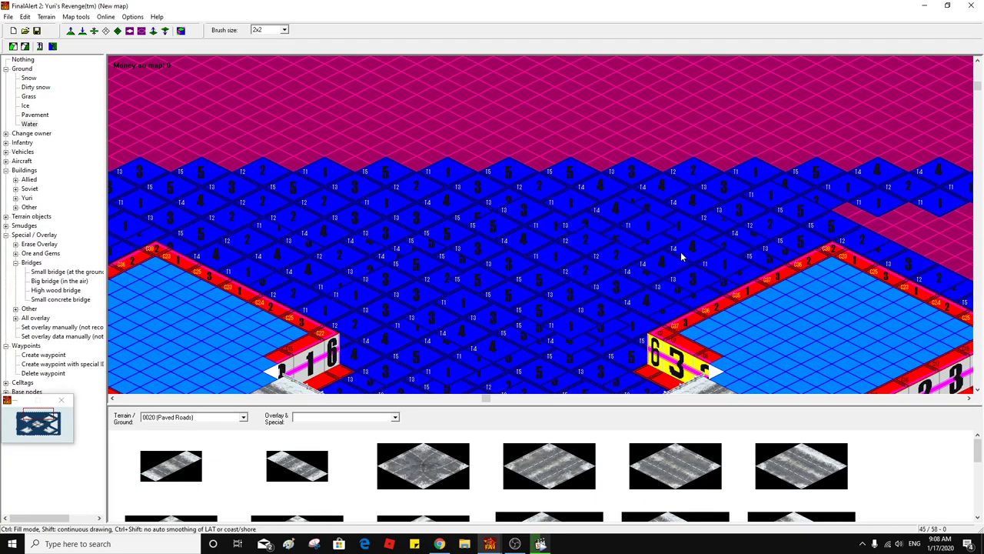
pyautogui.hscroll(5, 589, 229)
pyautogui.moveTo(589, 215)
pyautogui.mouseDown()
pyautogui.moveTo(660, 229)
pyautogui.moveTo(655, 241)
pyautogui.moveTo(730, 258)
pyautogui.moveTo(711, 263)
pyautogui.moveTo(778, 321)
pyautogui.moveTo(768, 265)
pyautogui.moveTo(752, 227)
pyautogui.moveTo(732, 215)
pyautogui.mouseUp()
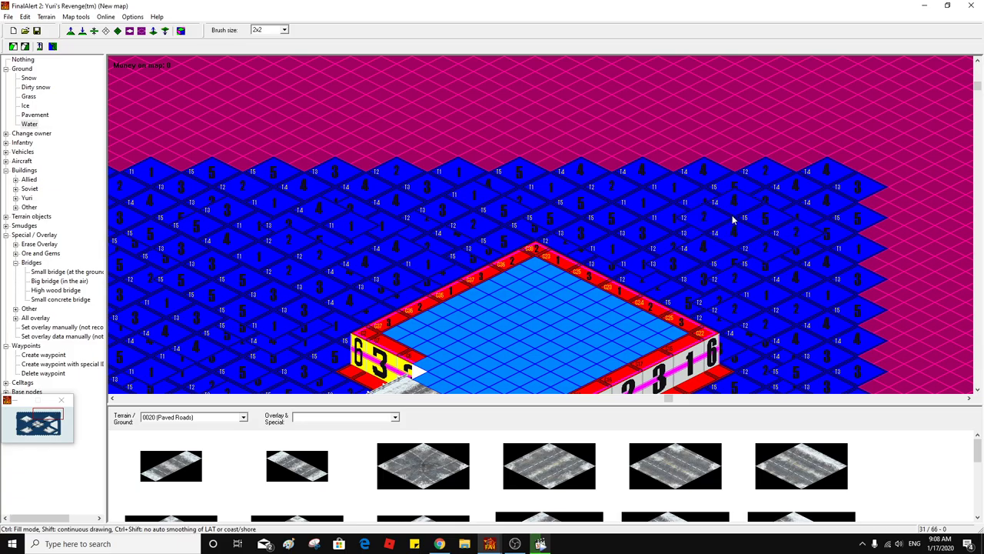
# Fill the remaining gaps on the map's eastern side between the upper-right and lower-right plateaus with water
pyautogui.scroll(-5, 748, 243)
pyautogui.hscroll(2, 748, 243)
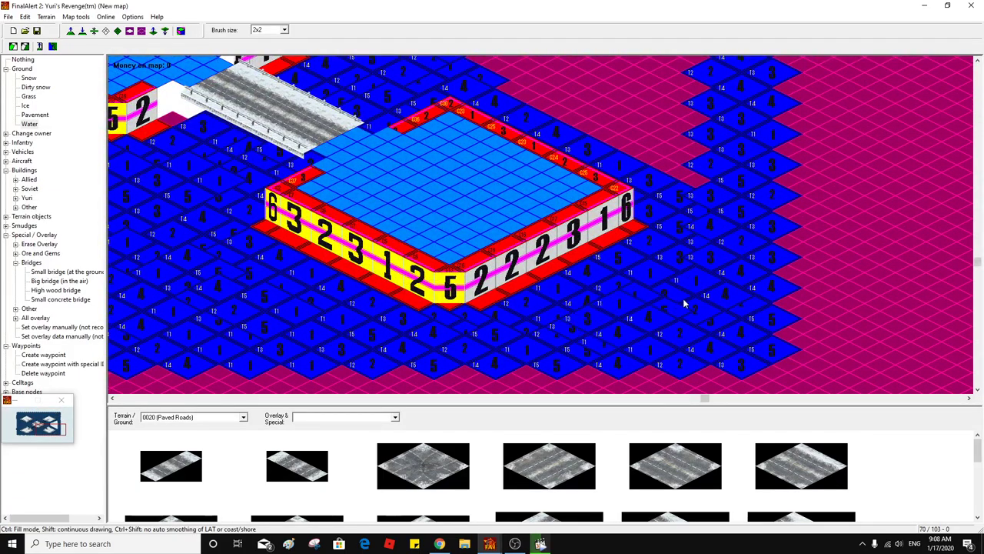
pyautogui.scroll(7, 639, 315)
pyautogui.hscroll(2, 638, 315)
pyautogui.moveTo(651, 337)
pyautogui.mouseDown()
pyautogui.moveTo(608, 346)
pyautogui.moveTo(584, 331)
pyautogui.moveTo(609, 319)
pyautogui.moveTo(484, 260)
pyautogui.moveTo(467, 239)
pyautogui.moveTo(476, 206)
pyautogui.moveTo(465, 206)
pyautogui.moveTo(511, 198)
pyautogui.moveTo(523, 242)
pyautogui.moveTo(587, 226)
pyautogui.moveTo(595, 260)
pyautogui.moveTo(616, 279)
pyautogui.moveTo(631, 252)
pyautogui.mouseUp()
pyautogui.moveTo(646, 212)
pyautogui.mouseDown()
pyautogui.moveTo(638, 193)
pyautogui.moveTo(649, 129)
pyautogui.moveTo(600, 162)
pyautogui.mouseUp()
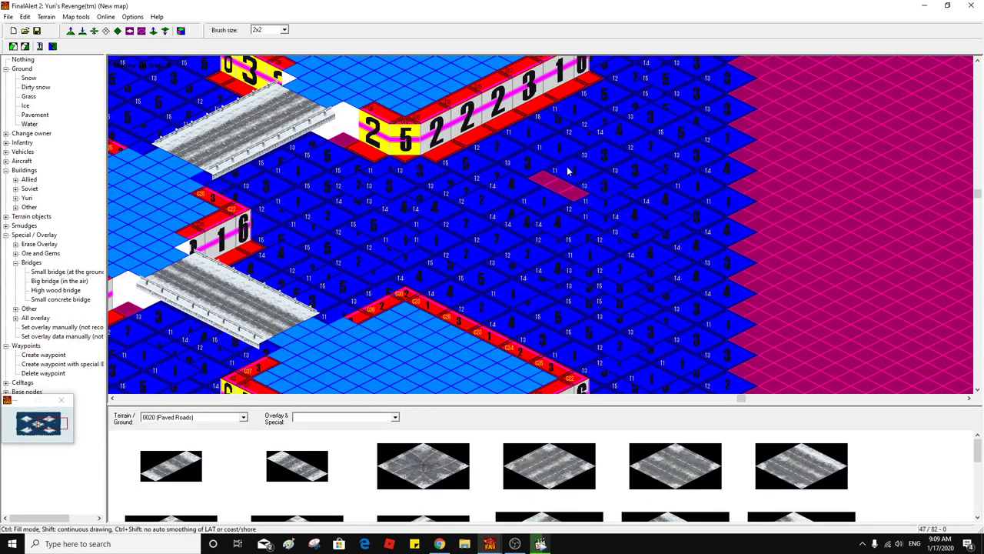
pyautogui.hscroll(-1, 492, 219)
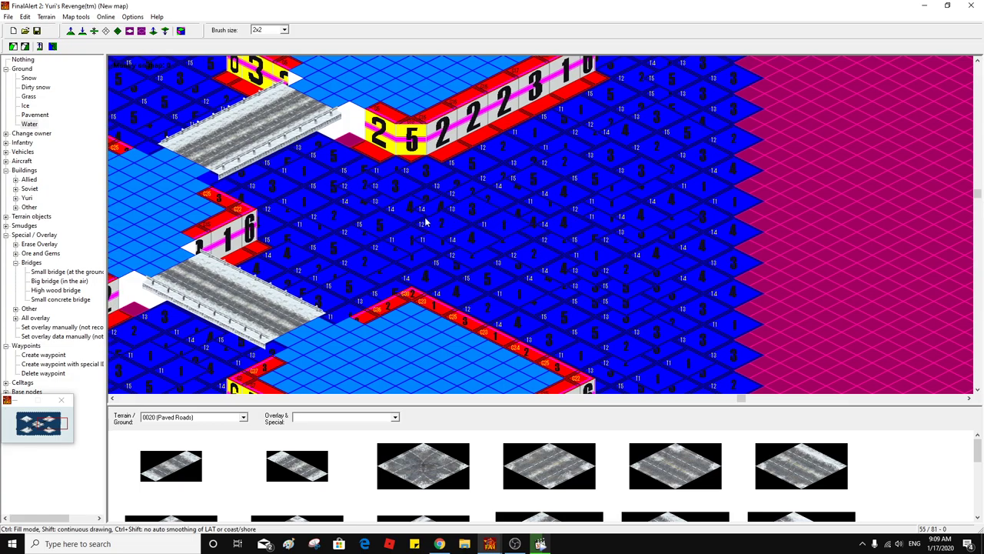
# Switch the map from the numbered framework tiles back to the normal terrain graphics
pyautogui.hscroll(5, 569, 241)
pyautogui.scroll(-3, 569, 241)
pyautogui.click(627, 254)
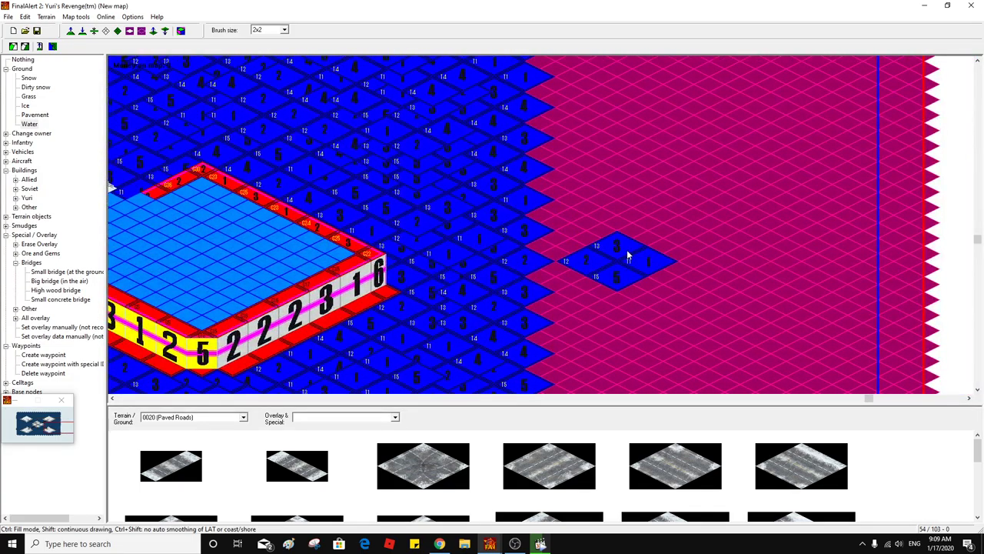
pyautogui.middleClick(627, 253)
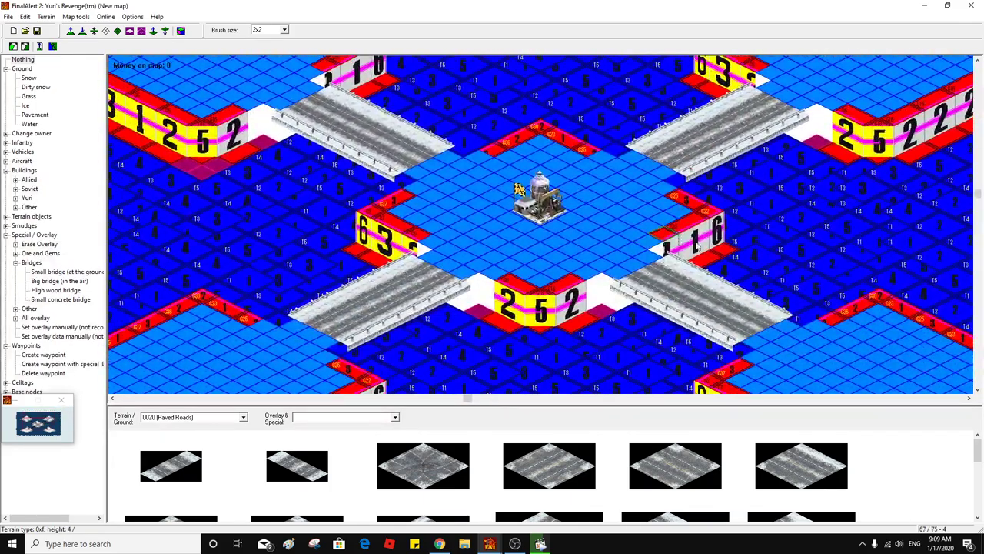
pyautogui.middleClick(671, 226)
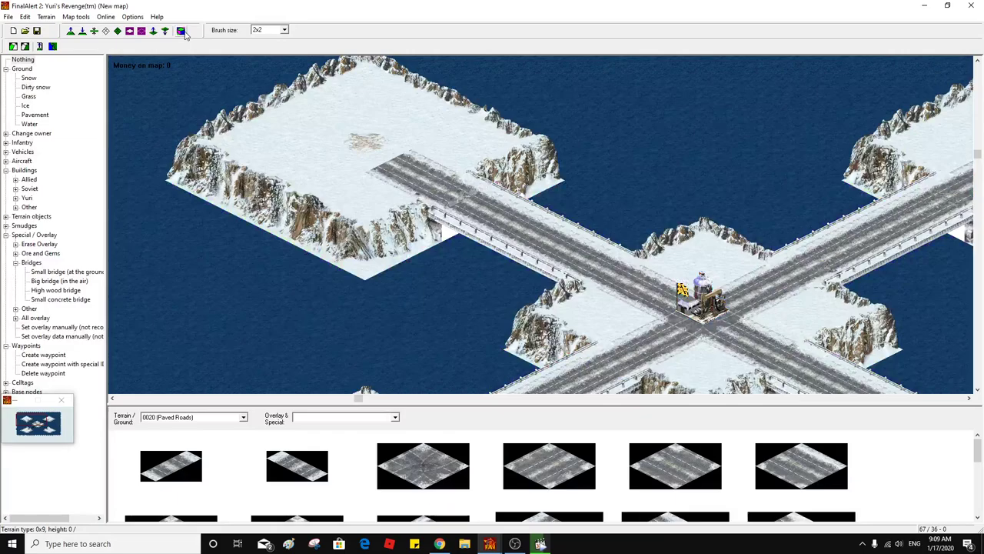
pyautogui.click(181, 30)
pyautogui.click(245, 417)
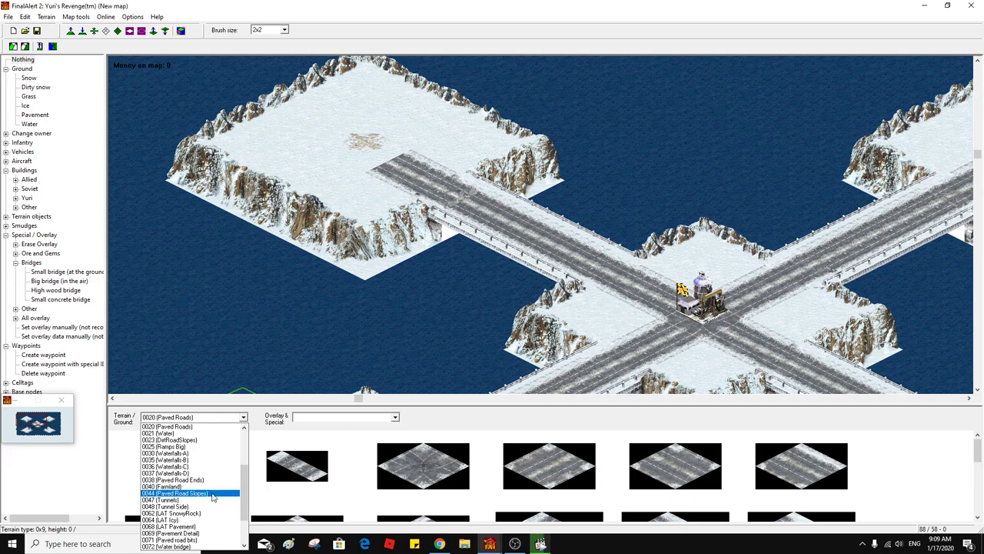
pyautogui.scroll(-2, 217, 490)
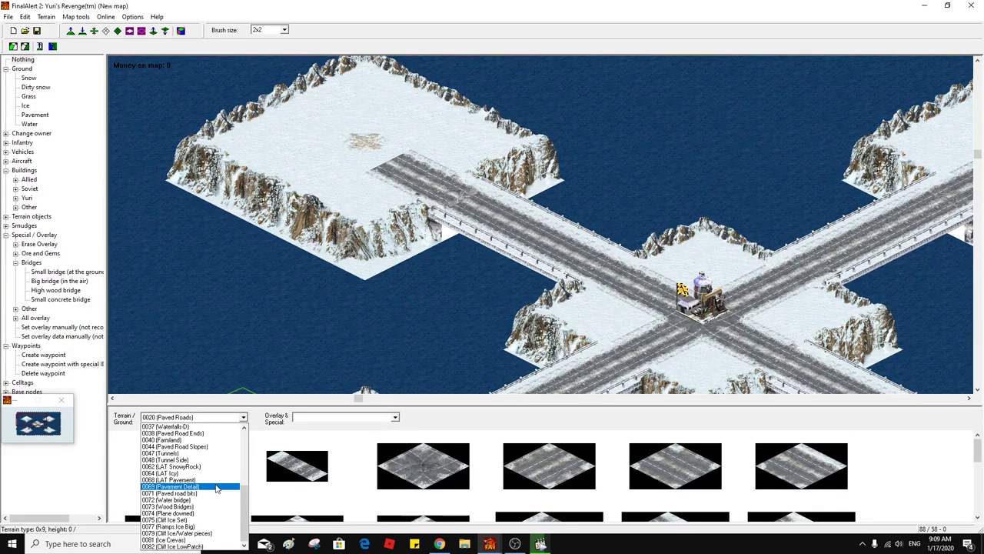
pyautogui.click(281, 17)
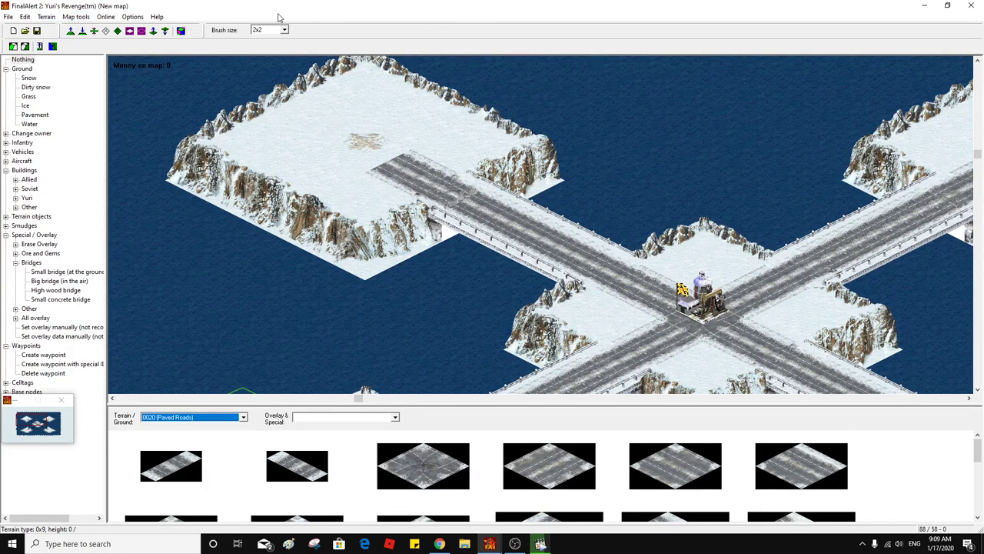
# Auto-generate shores across the whole map and inspect the coastline around the western plateaus and map edges
pyautogui.click(53, 47)
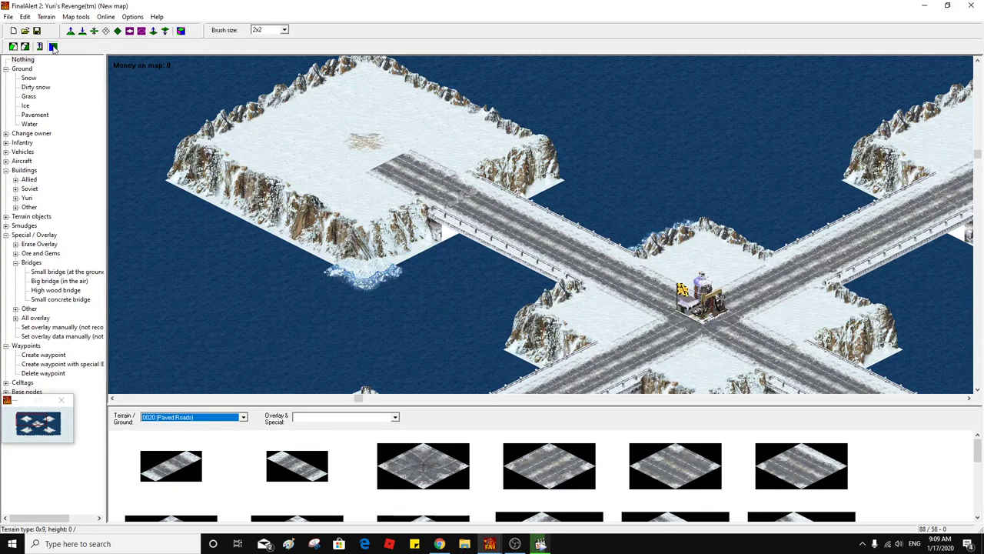
pyautogui.rightClick(399, 220)
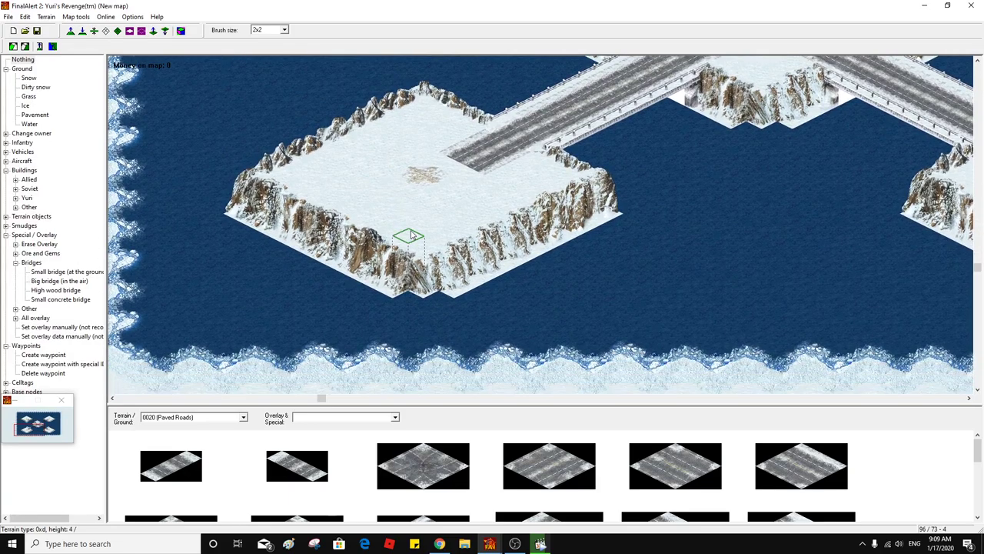
pyautogui.rightClick(410, 220)
pyautogui.rightClick(461, 194)
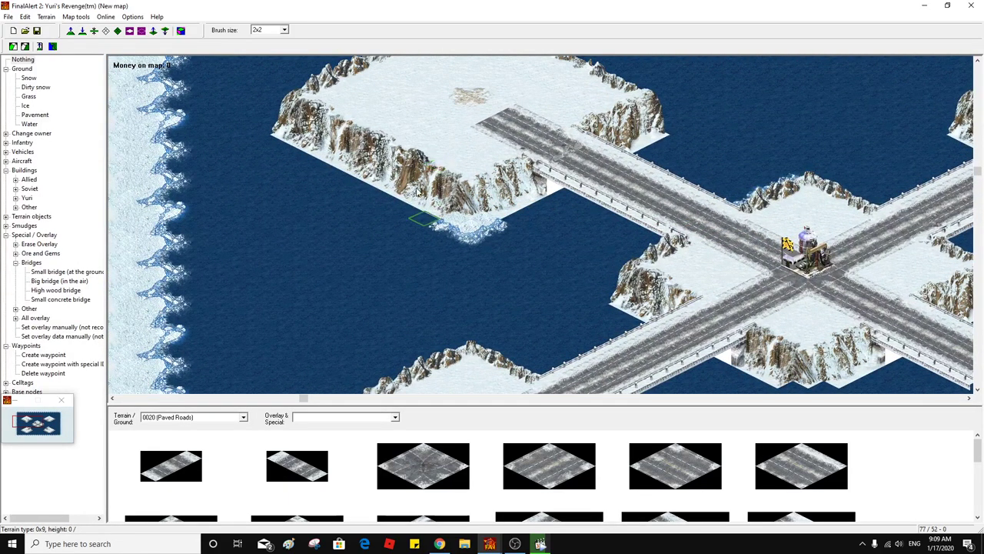
pyautogui.rightClick(419, 244)
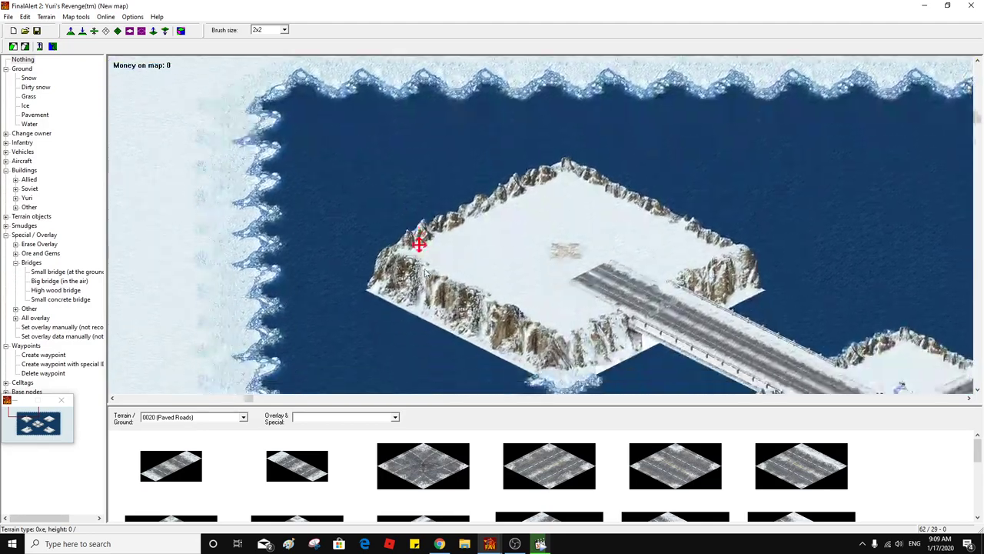
pyautogui.rightClick(435, 266)
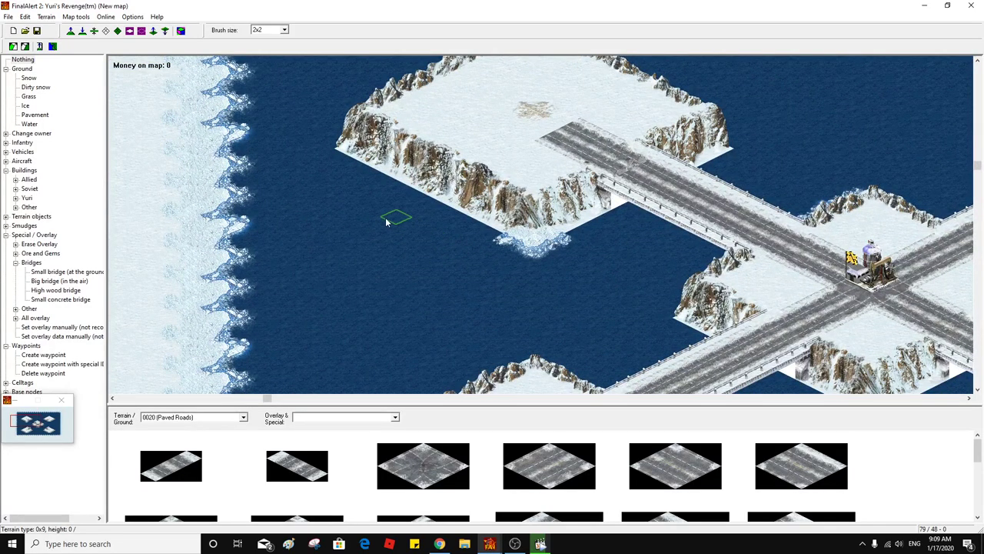
# Load the 0079 (Cliff Ice/Water pieces) terrain set and look through its tiles
pyautogui.click(243, 418)
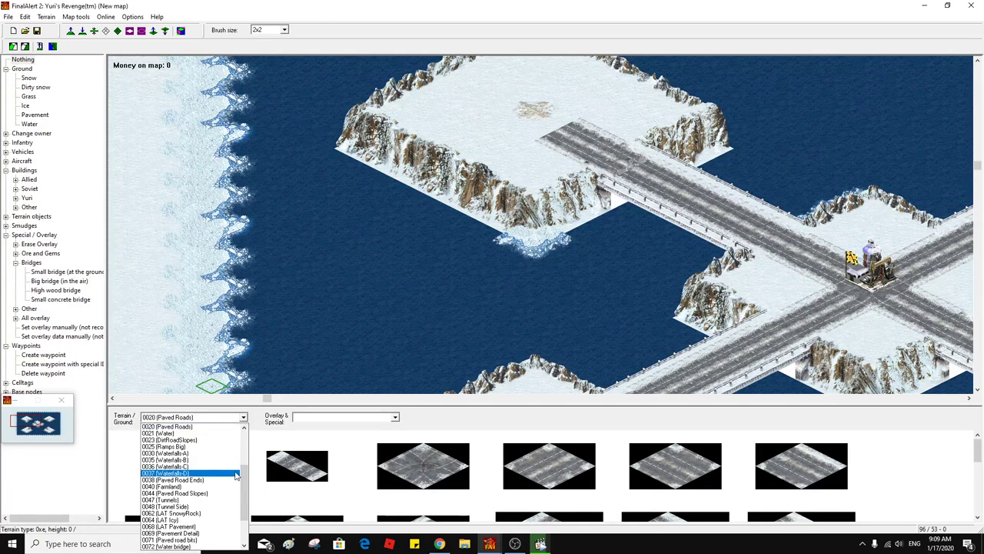
pyautogui.scroll(-3, 208, 498)
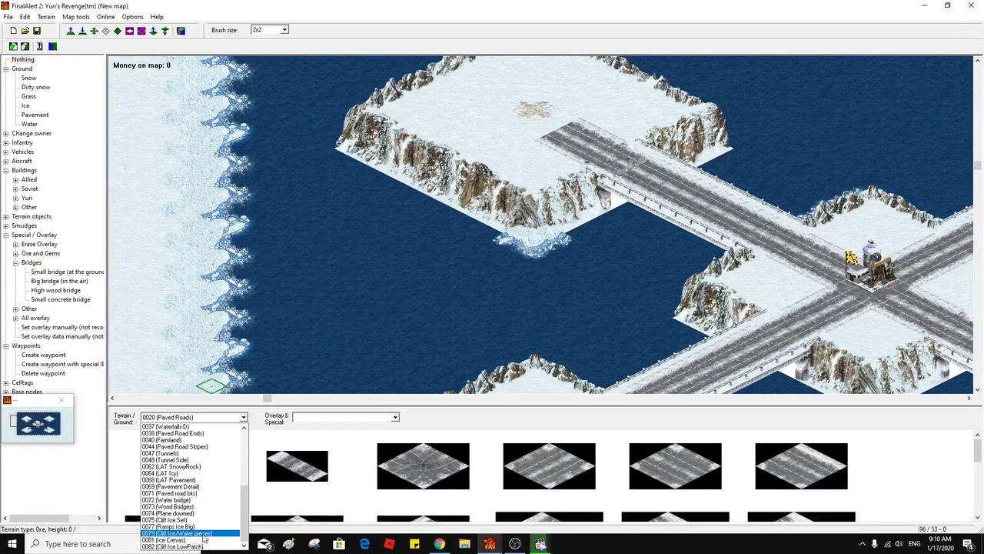
pyautogui.click(205, 533)
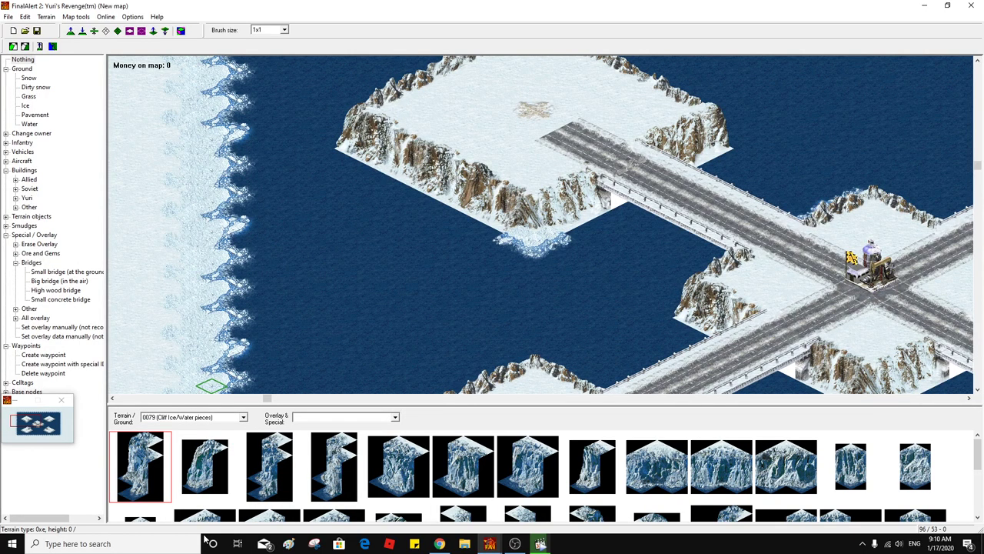
pyautogui.scroll(-5, 470, 461)
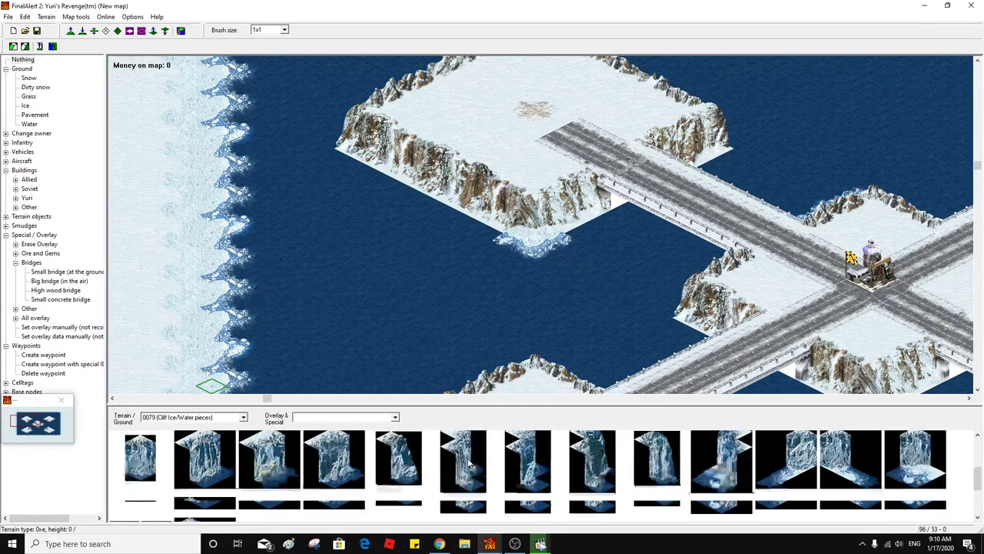
pyautogui.scroll(5, 469, 463)
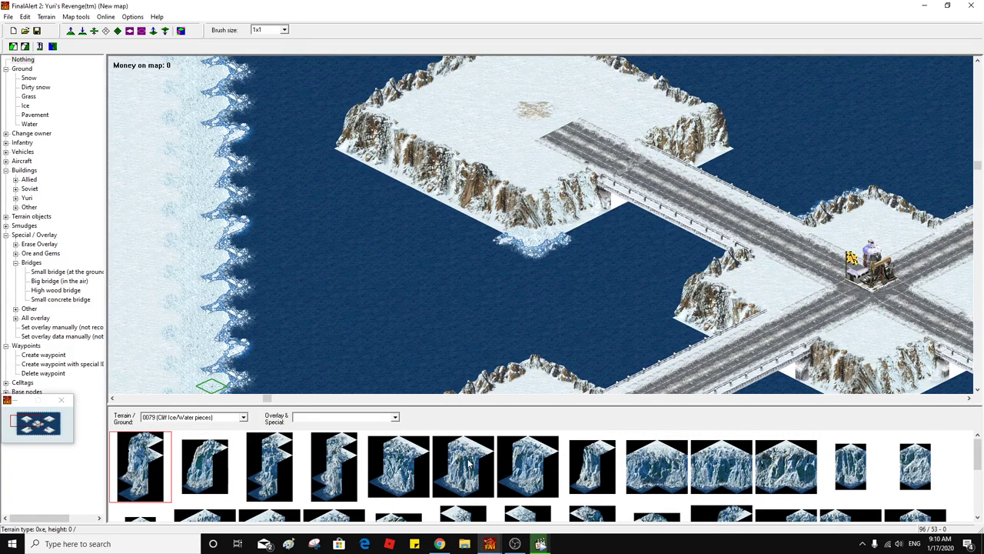
# Replace pieces 1, 2 and 3 at the southern end of the upper-left plateau's southwest cliff with matching ice/water pieces, using the framework view
pyautogui.click(399, 470)
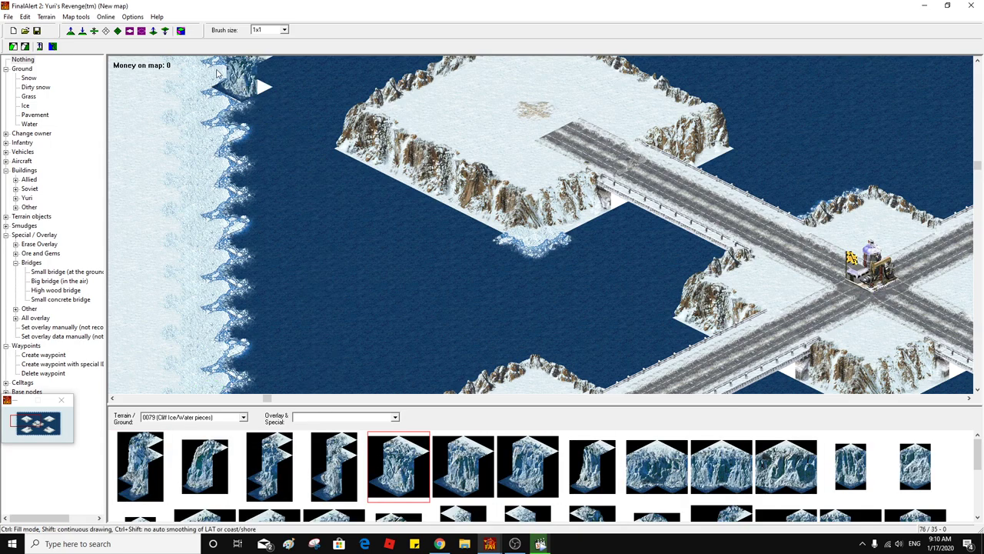
pyautogui.click(181, 31)
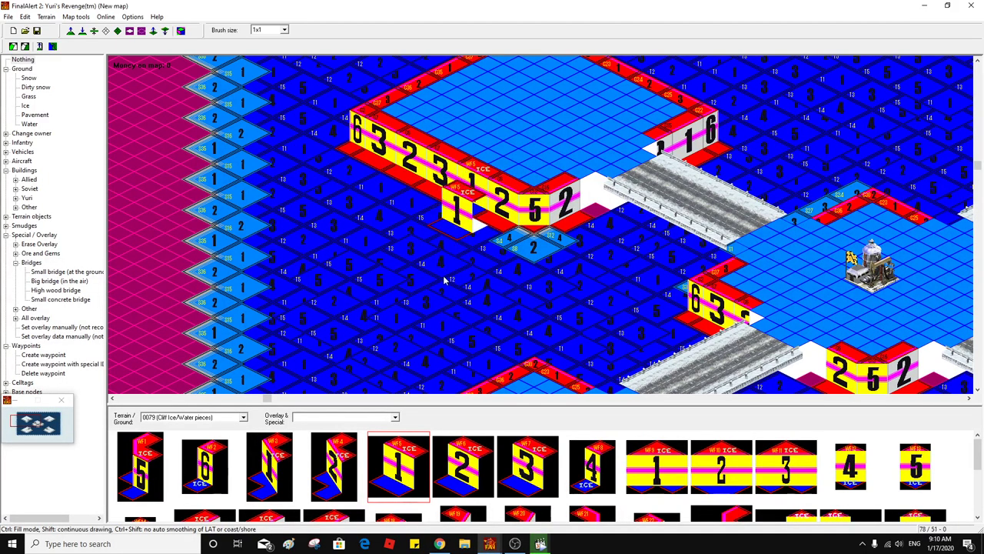
pyautogui.click(469, 463)
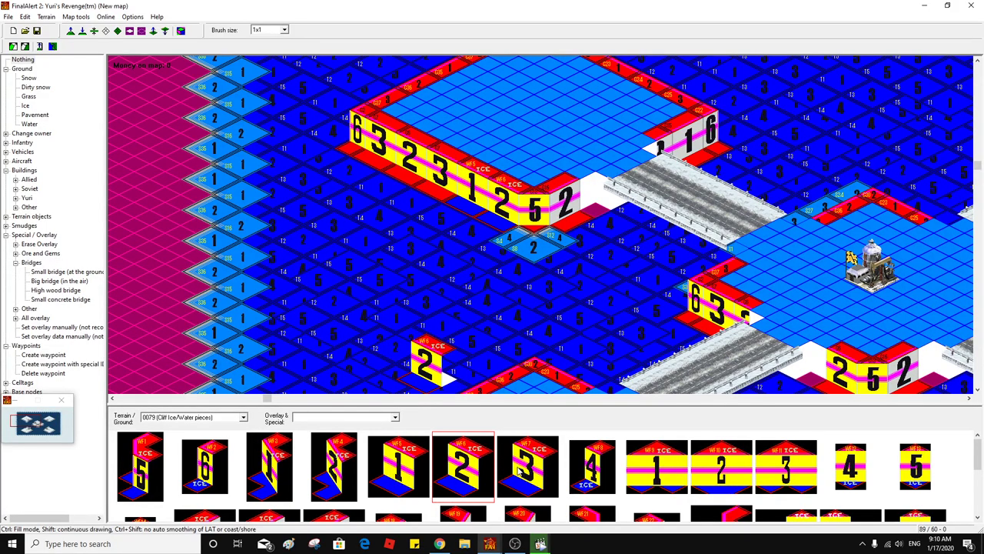
pyautogui.click(519, 471)
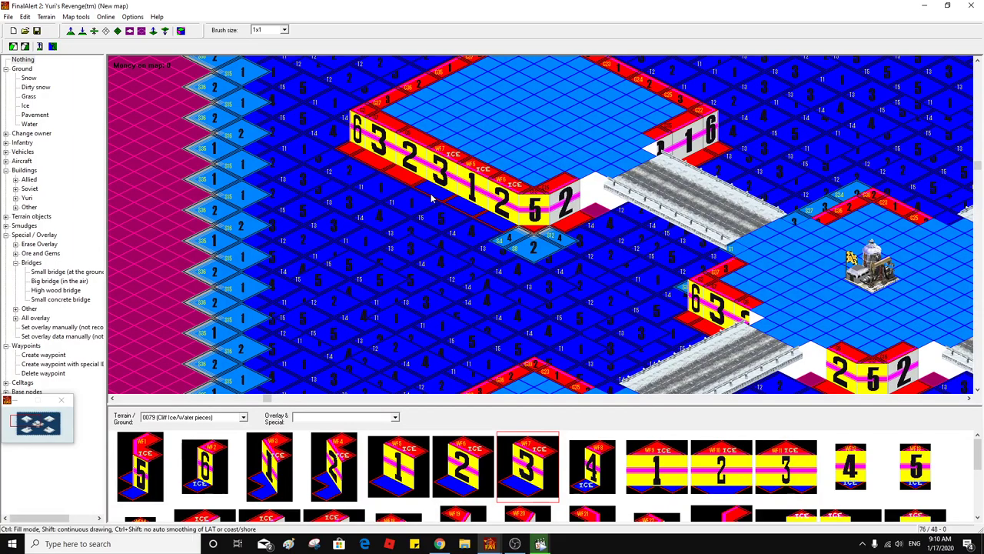
pyautogui.click(182, 30)
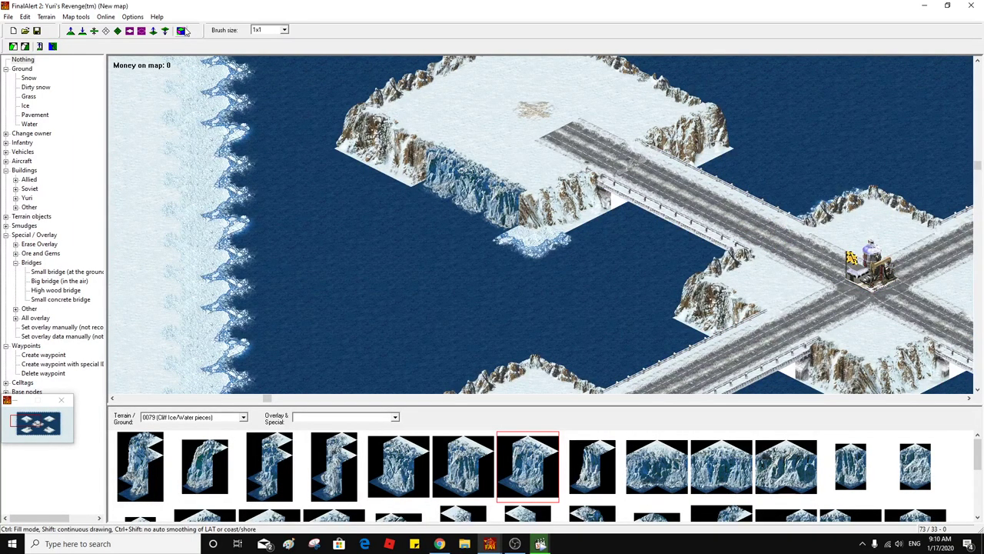
# Replace the remaining pieces 3, 2 and 6 of the upper-left plateau's southwest cliff with matching ice/water pieces in framework view
pyautogui.click(182, 30)
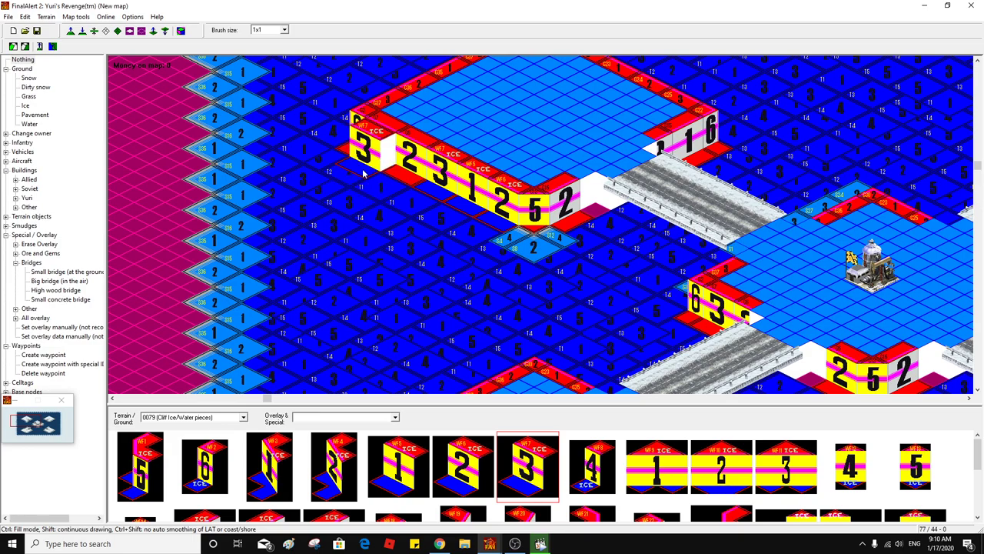
pyautogui.click(476, 482)
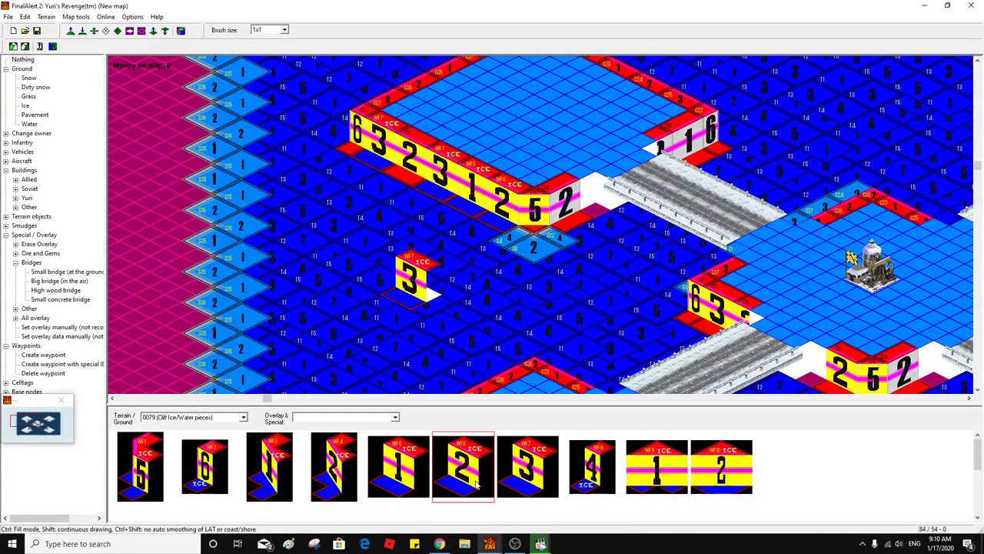
pyautogui.click(406, 183)
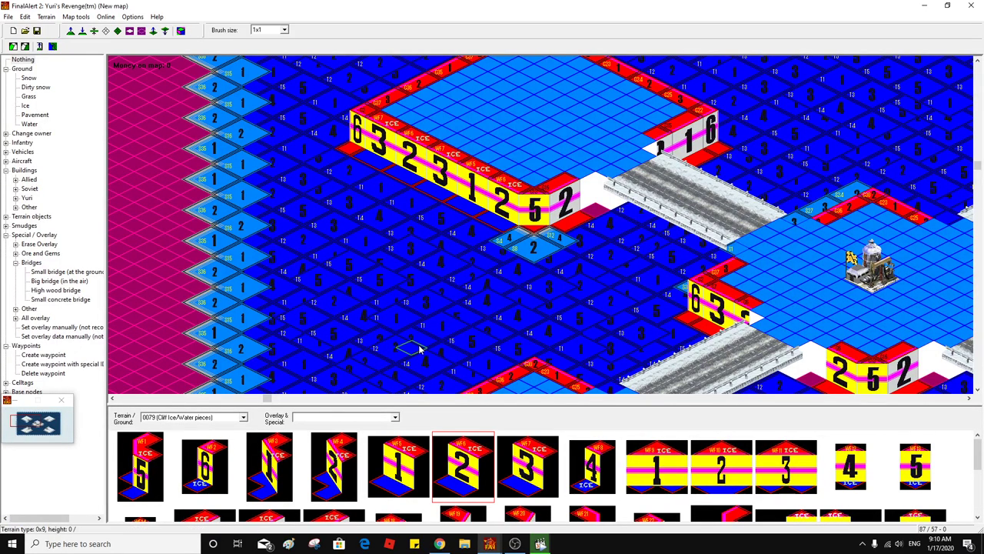
pyautogui.click(209, 463)
pyautogui.click(344, 151)
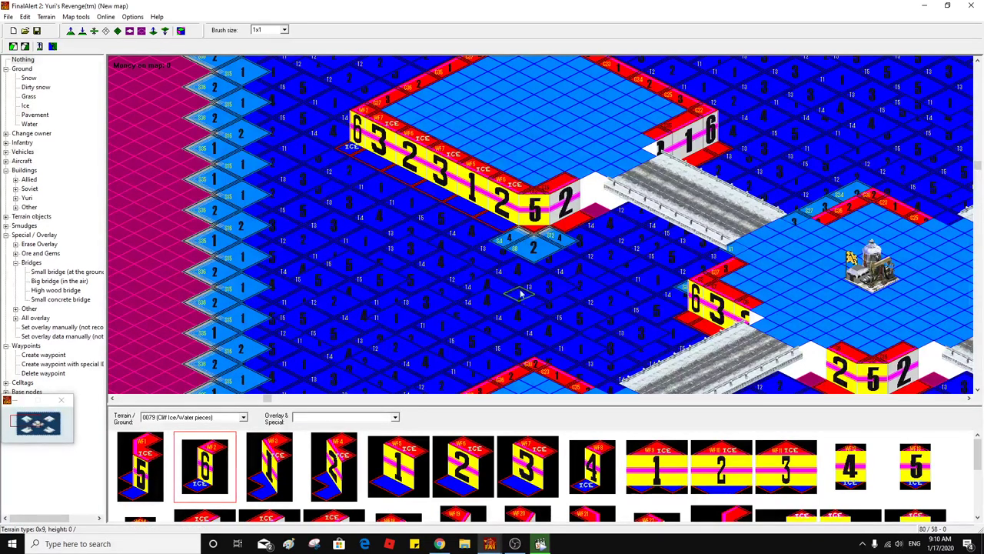
# Replace the upper-left plateau's south corner with ice/water piece 5 and paint water over the shore tiles below it
pyautogui.scroll(-2, 523, 301)
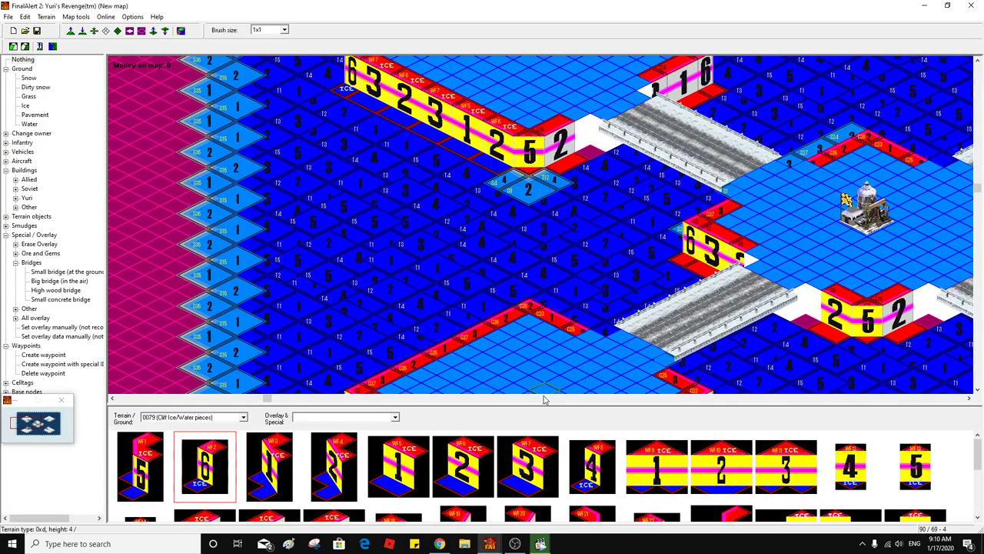
pyautogui.click(909, 473)
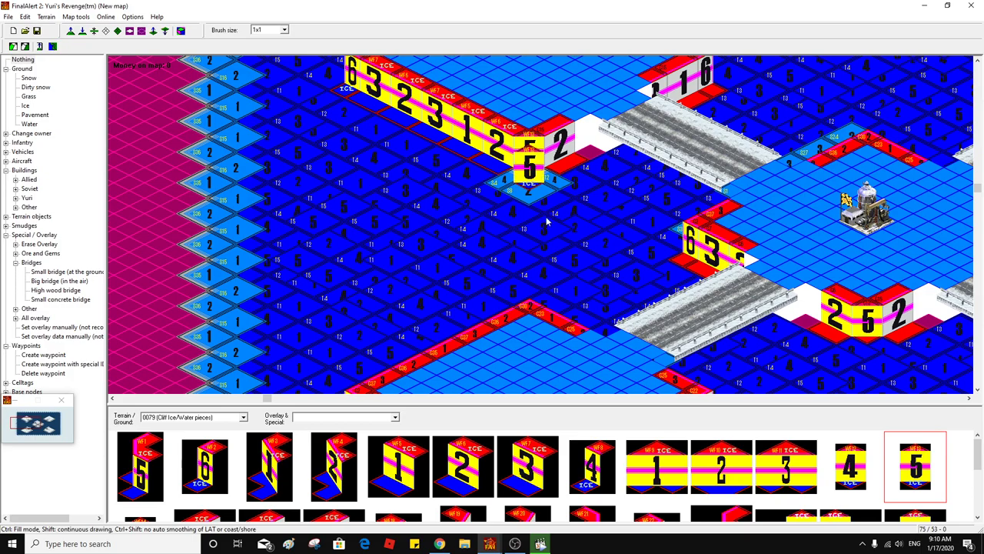
pyautogui.click(30, 124)
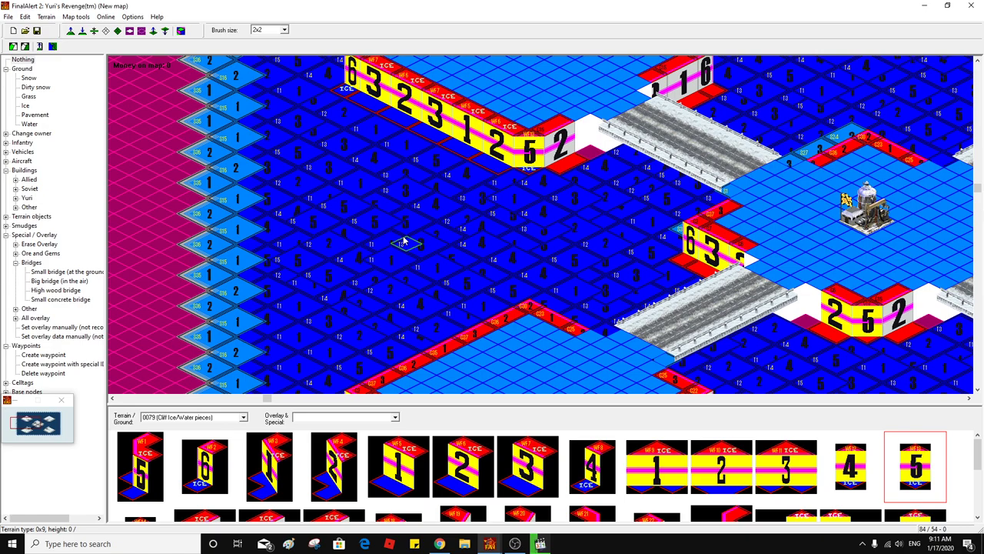
# Place ice/water piece 1 (WF15) just east of the upper-left plateau's south corner and check the cliff in normal graphics
pyautogui.scroll(2, 406, 220)
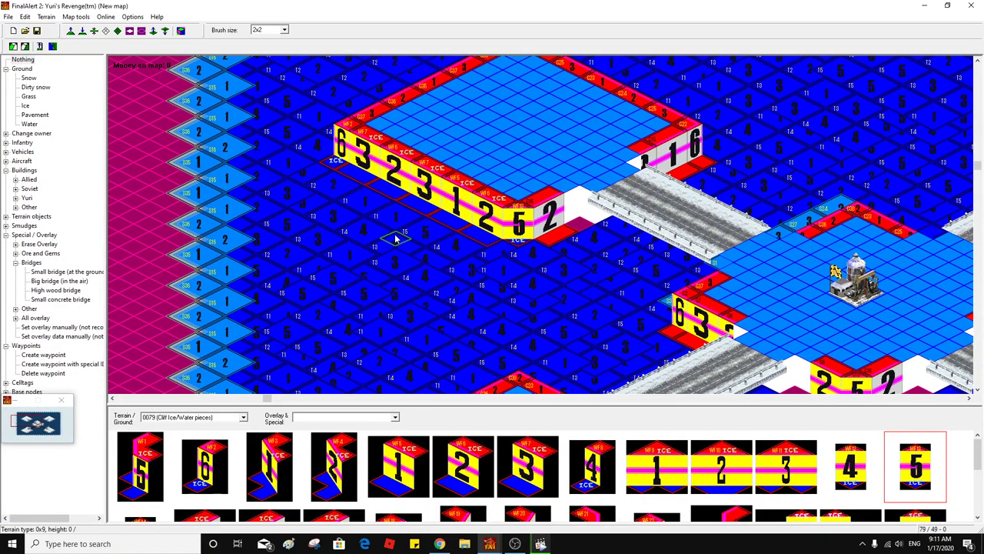
pyautogui.scroll(-2, 473, 474)
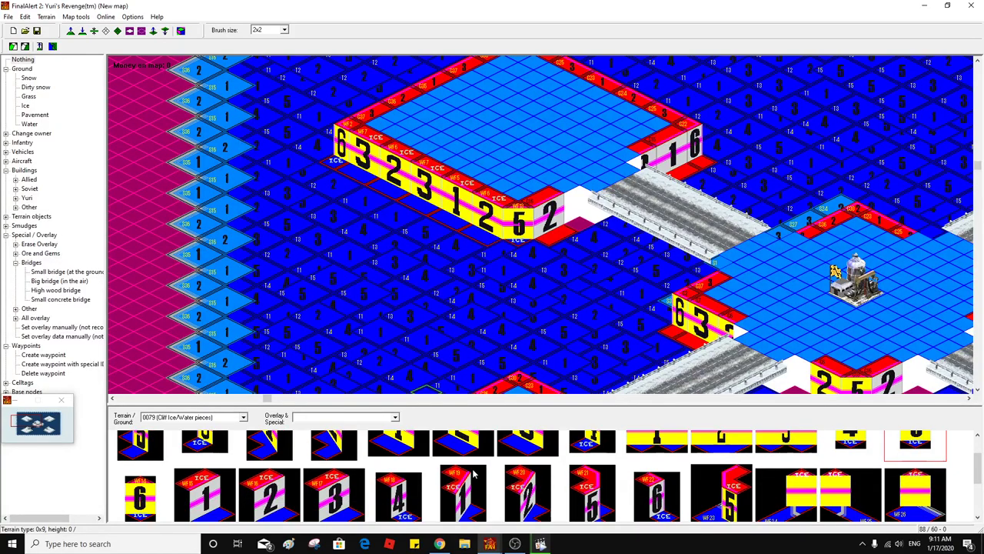
pyautogui.click(200, 496)
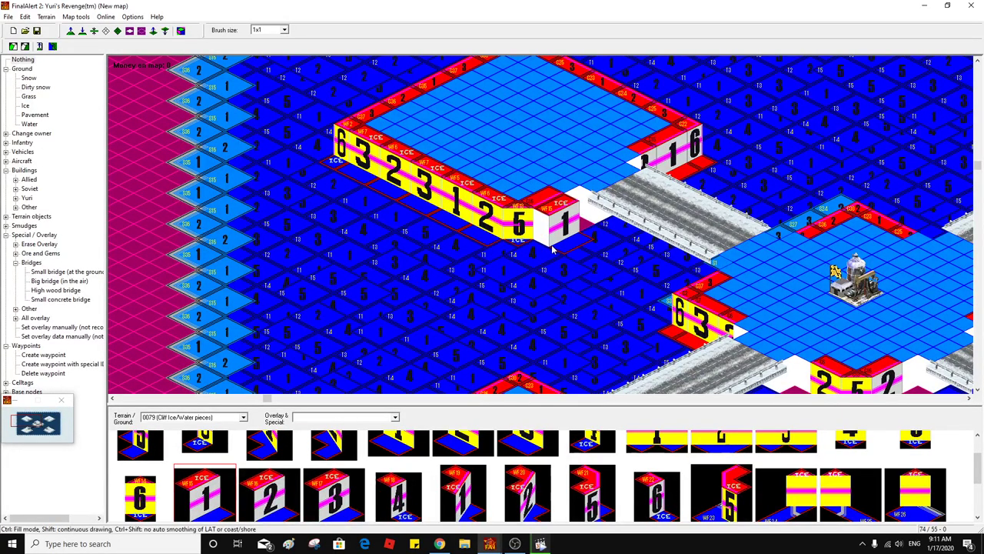
pyautogui.click(181, 31)
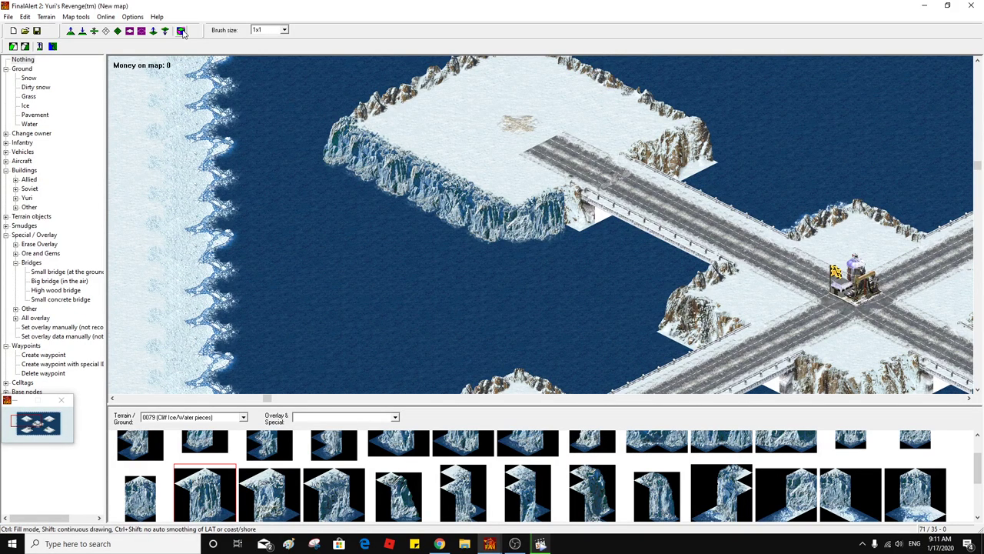
# Return to the numbered framework view, review the ice/water pieces and load the 0075 (Cliff Ice Set) terrain set
pyautogui.click(181, 31)
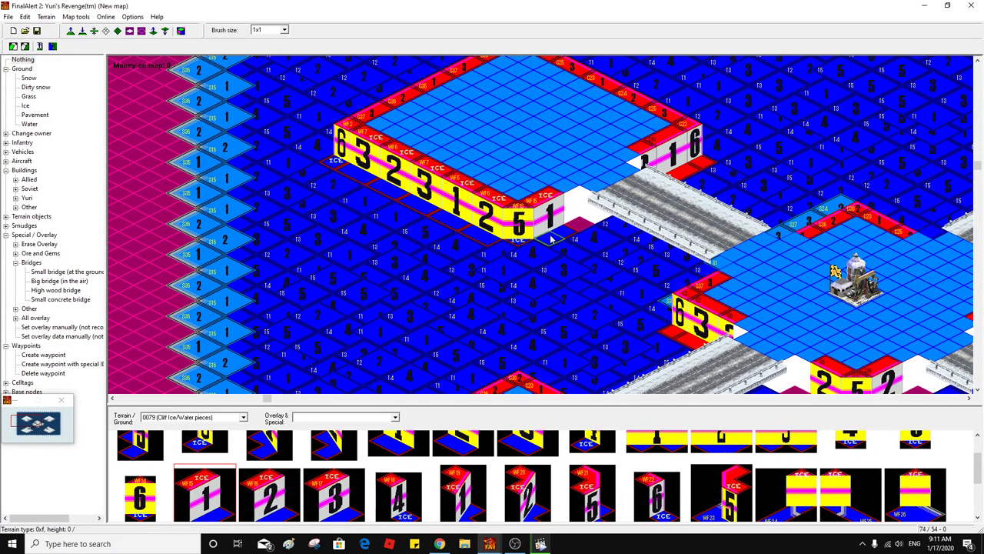
pyautogui.scroll(-3, 493, 454)
pyautogui.scroll(4, 493, 455)
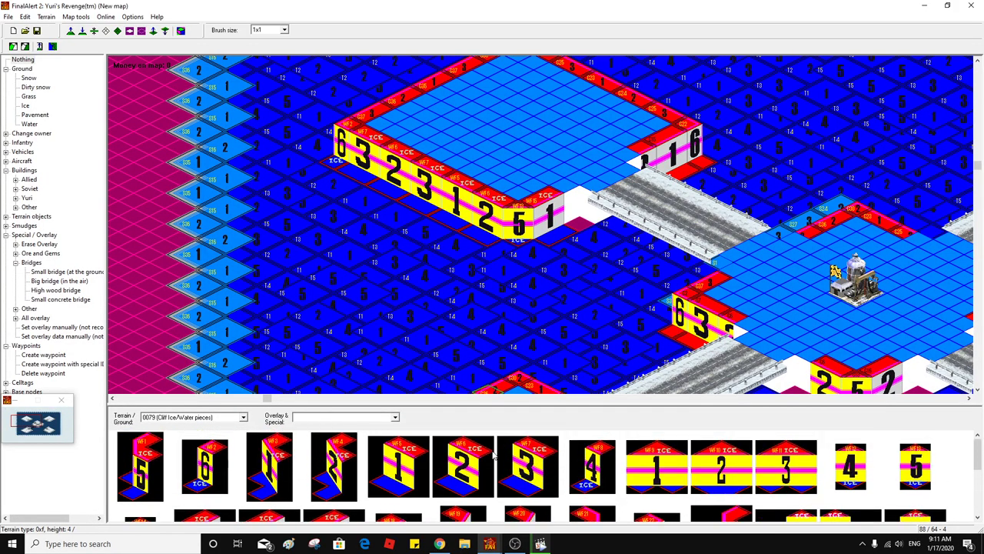
pyautogui.scroll(-4, 493, 455)
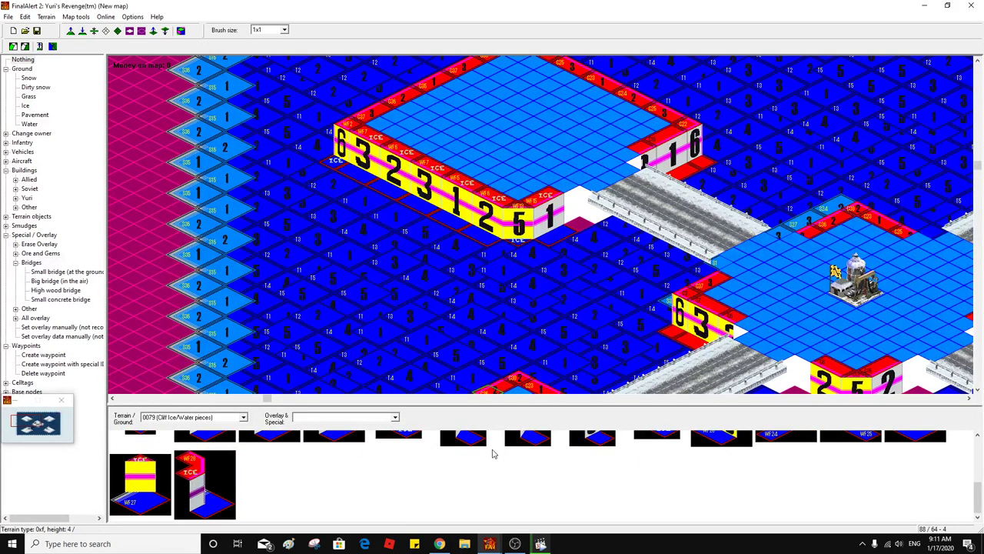
pyautogui.scroll(3, 492, 455)
pyautogui.scroll(1, 493, 454)
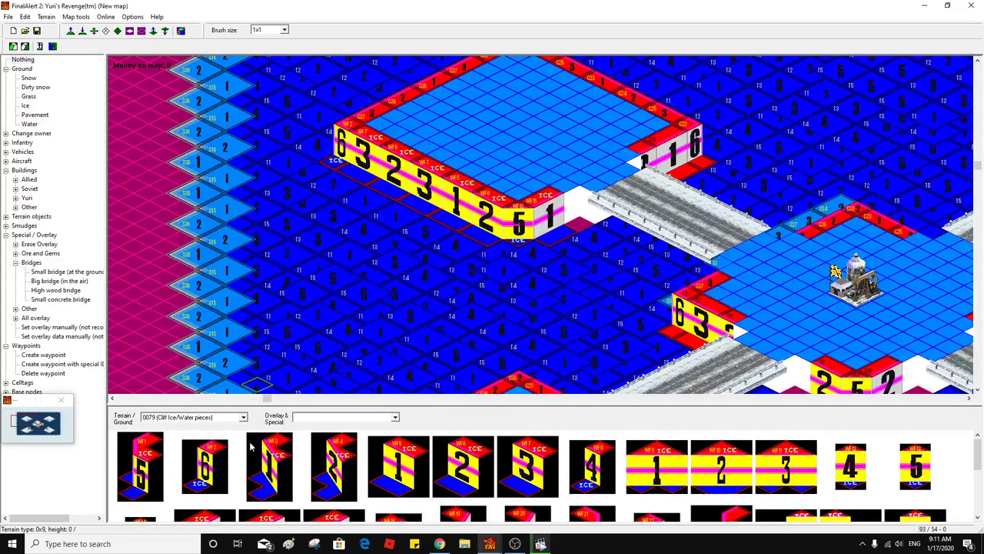
pyautogui.click(243, 418)
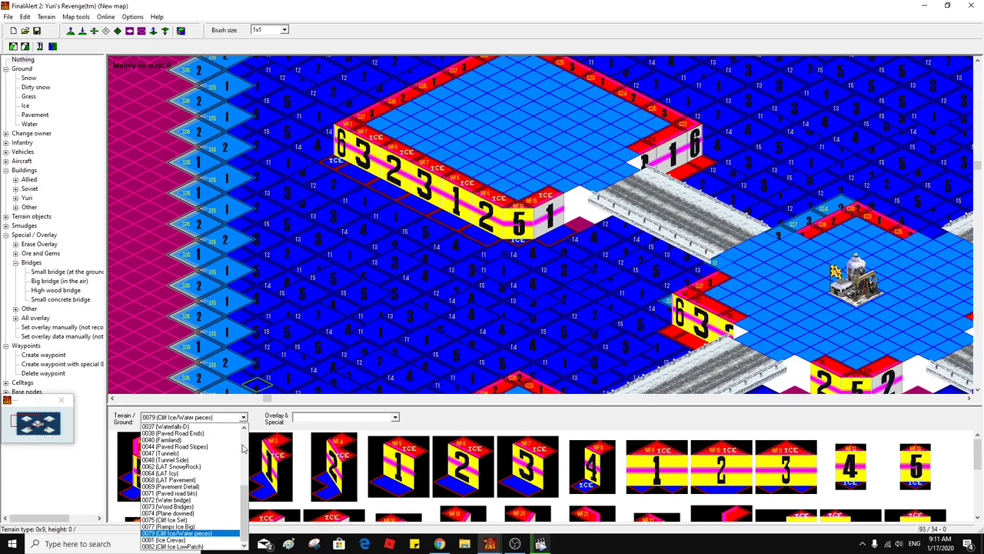
pyautogui.click(223, 520)
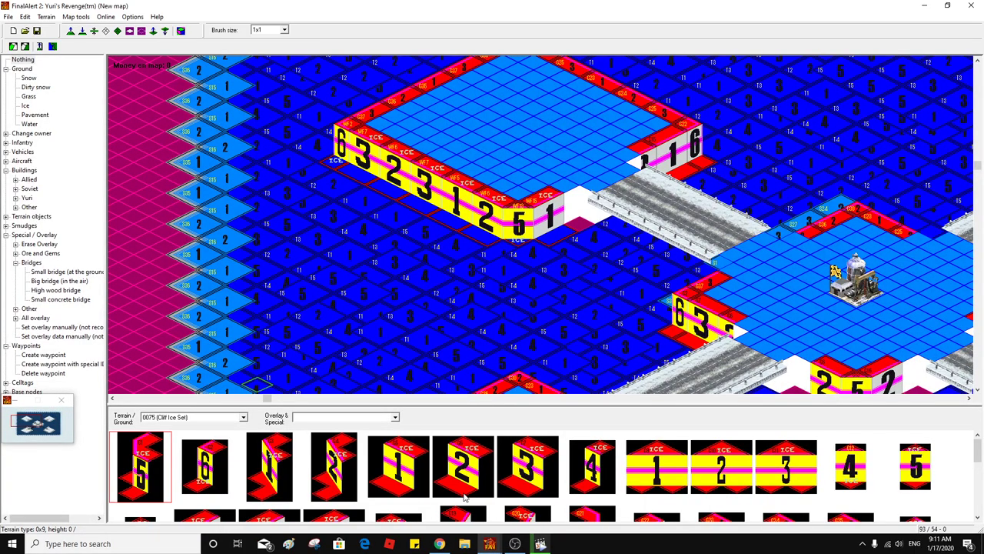
# Replace piece 1 (C35) and piece 3 (C37) on the upper-left plateau's northwest edge with the matching Cliff Ice Set pieces
pyautogui.scroll(-3, 465, 492)
pyautogui.scroll(-1, 467, 483)
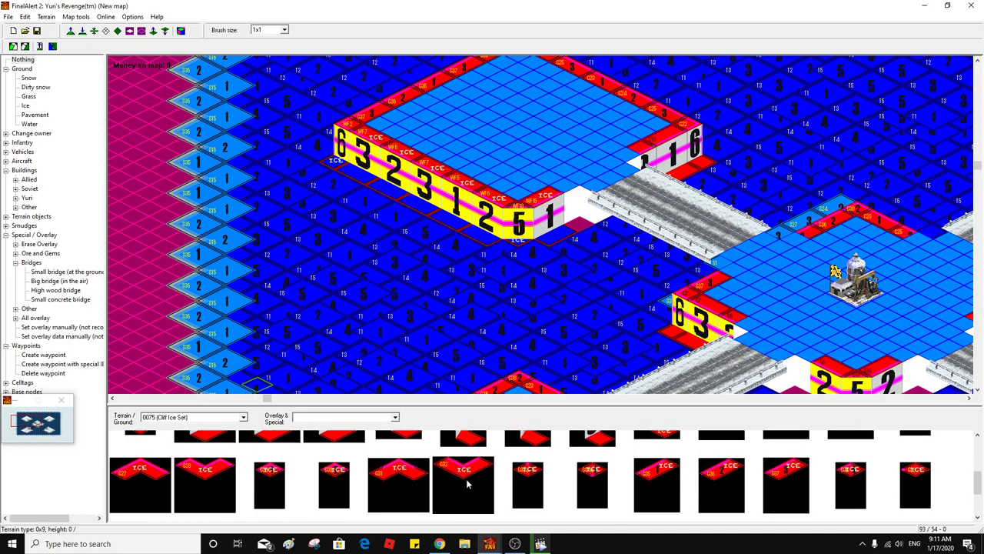
pyautogui.click(181, 31)
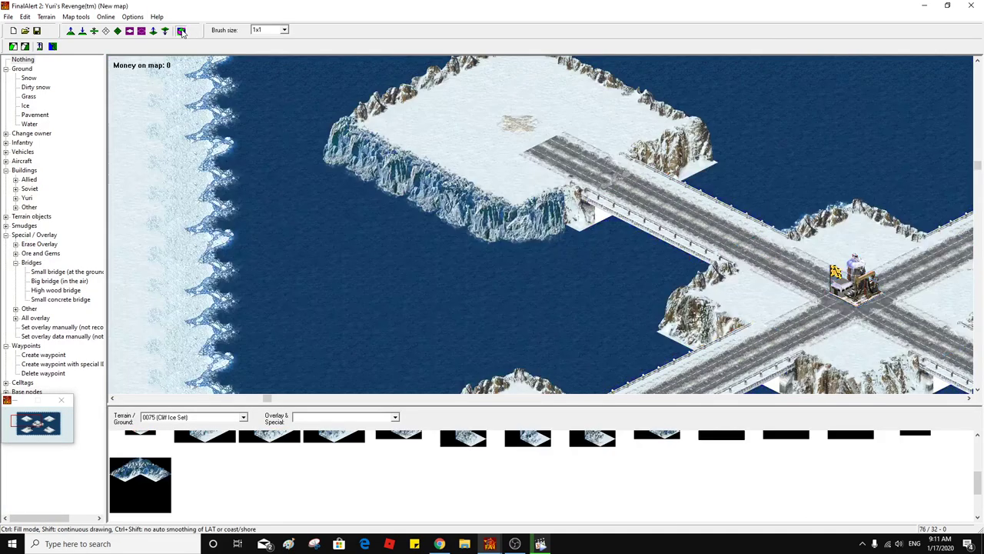
pyautogui.scroll(1, 491, 483)
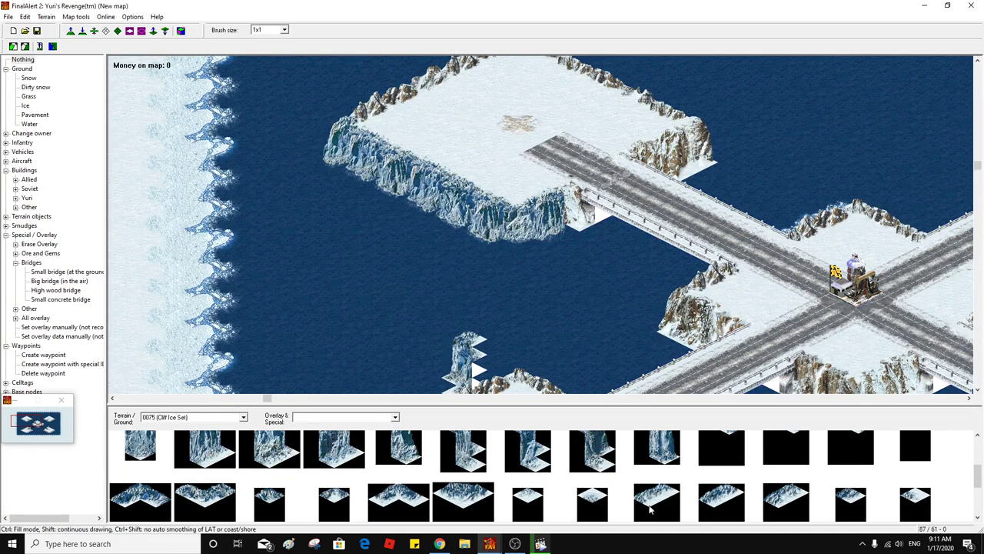
pyautogui.click(657, 499)
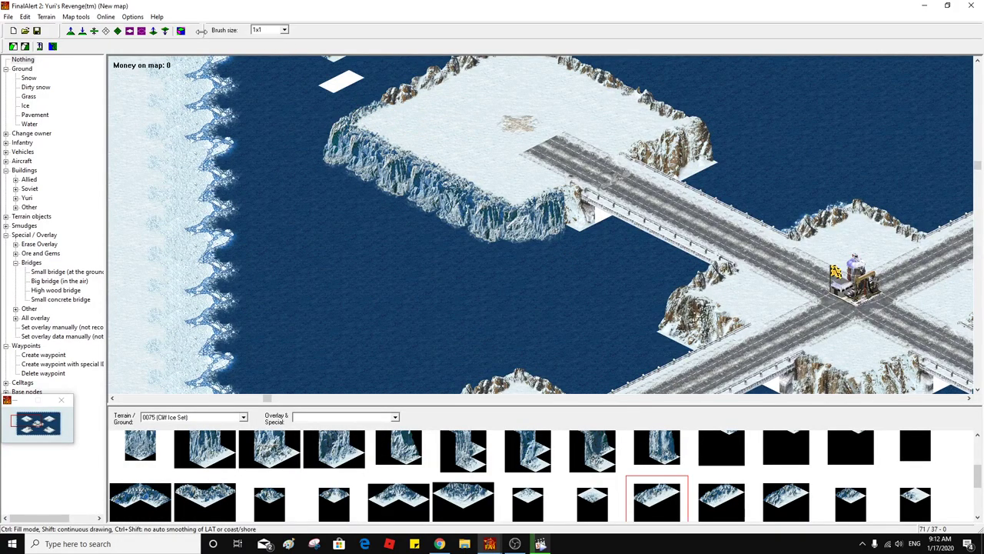
pyautogui.click(180, 30)
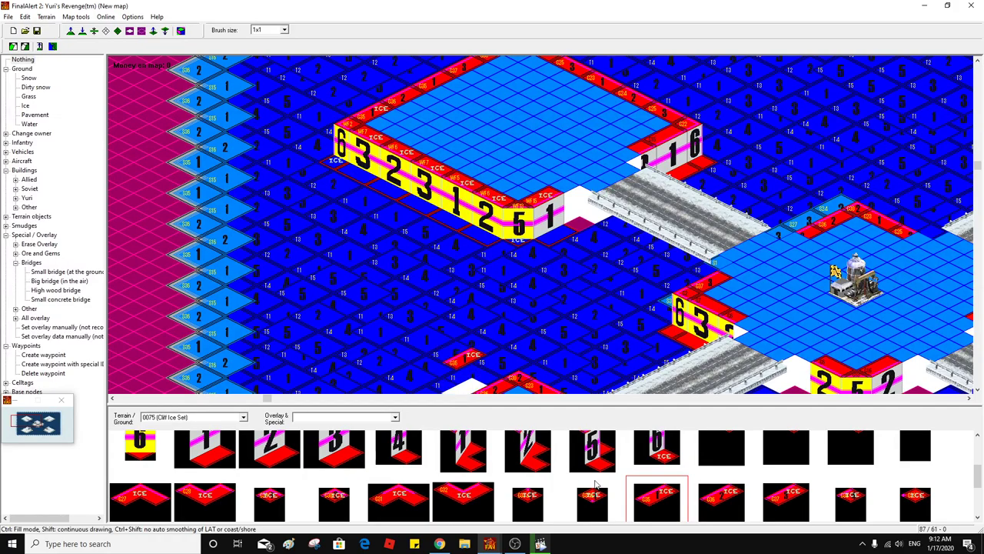
pyautogui.click(790, 504)
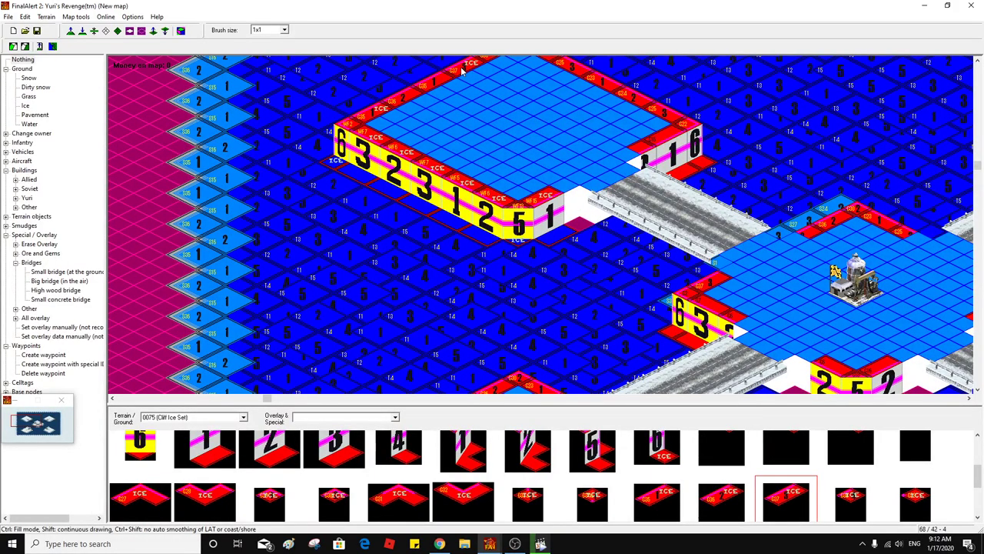
# Replace piece 2 (C36) and the middle piece 1 (C35) of the upper-left plateau's northwest edge with matching ice pieces
pyautogui.rightClick(450, 227)
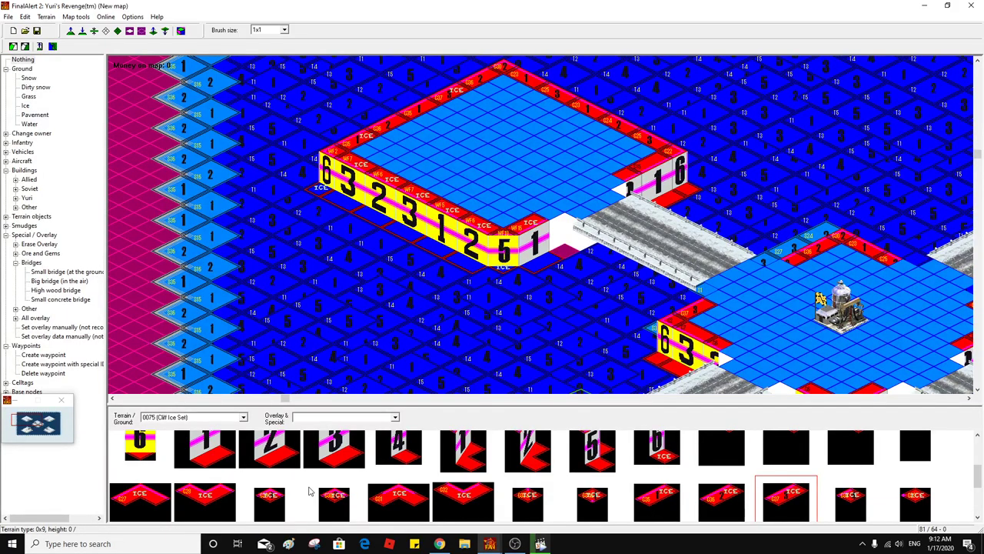
pyautogui.scroll(1, 247, 456)
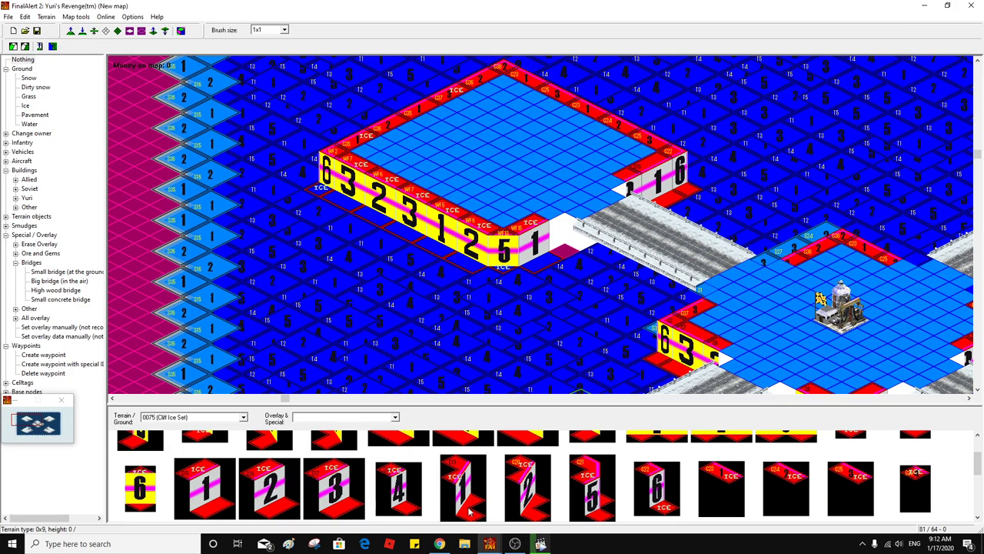
pyautogui.scroll(-1, 733, 497)
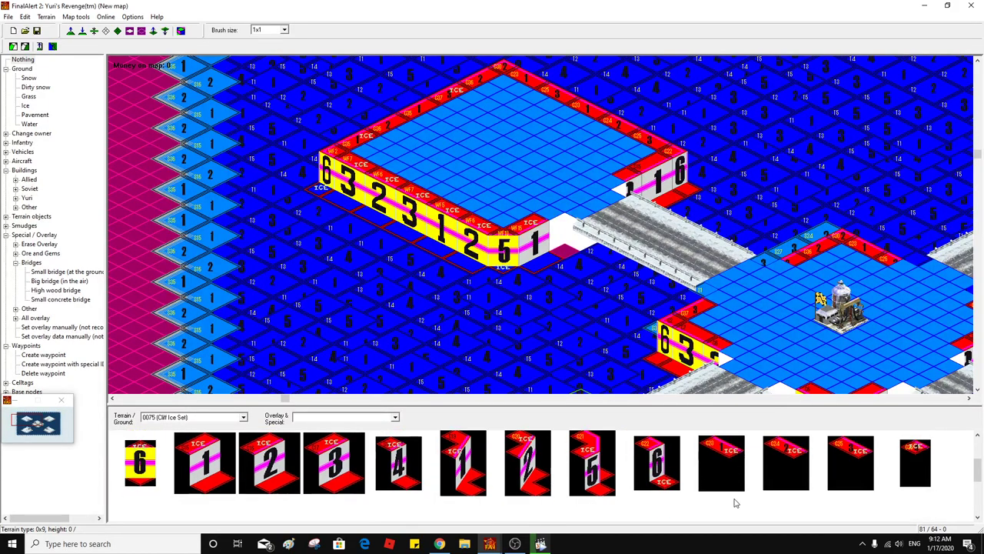
pyautogui.click(726, 502)
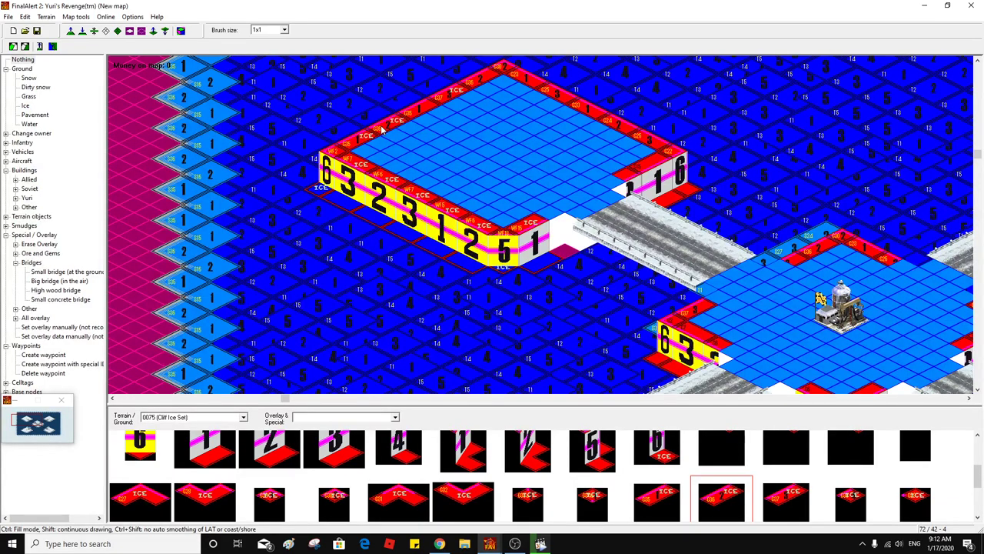
pyautogui.scroll(1, 408, 124)
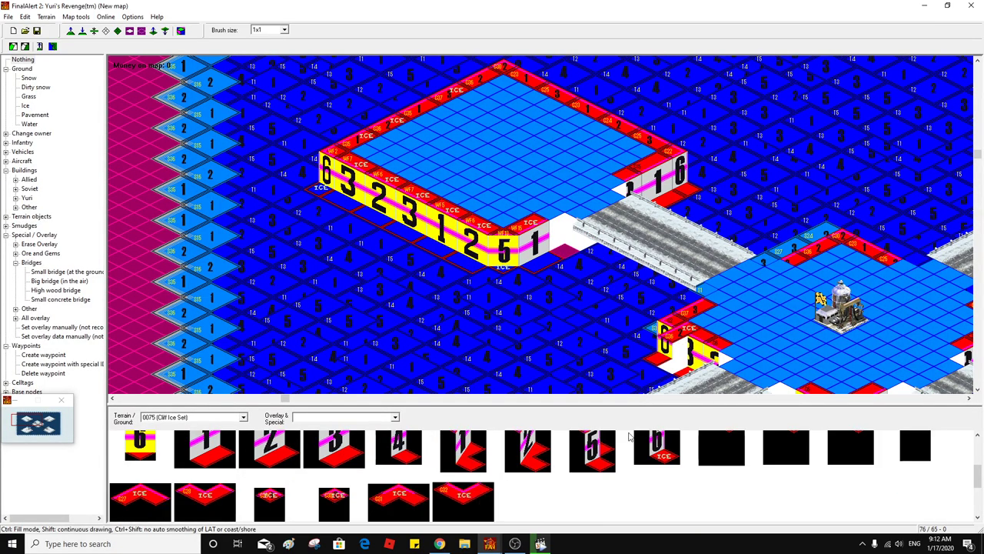
pyautogui.click(408, 112)
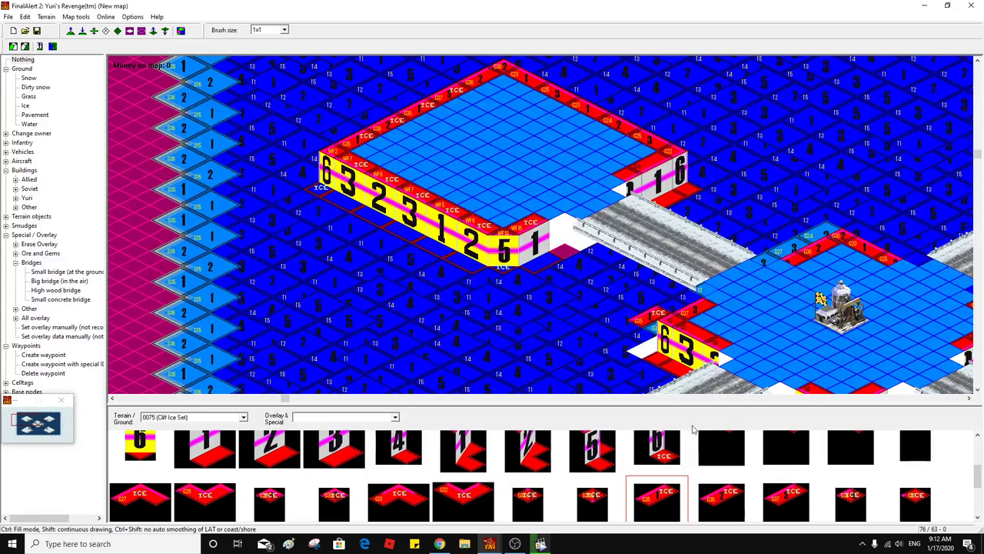
# Replace the northernmost piece 2 (C36) of the northwest edge and the upper-left plateau's north corner with ice pieces
pyautogui.scroll(-1, 649, 319)
pyautogui.click(485, 86)
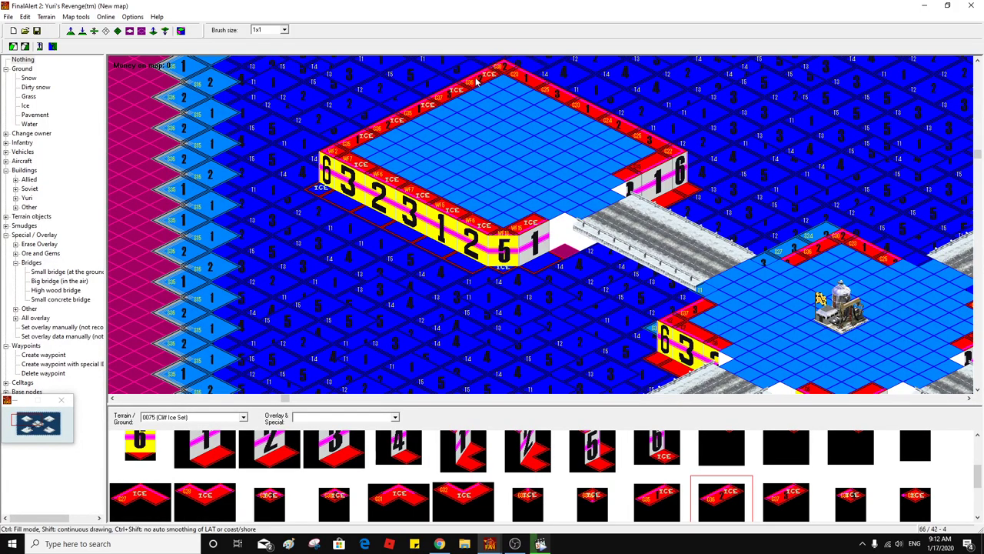
pyautogui.click(536, 504)
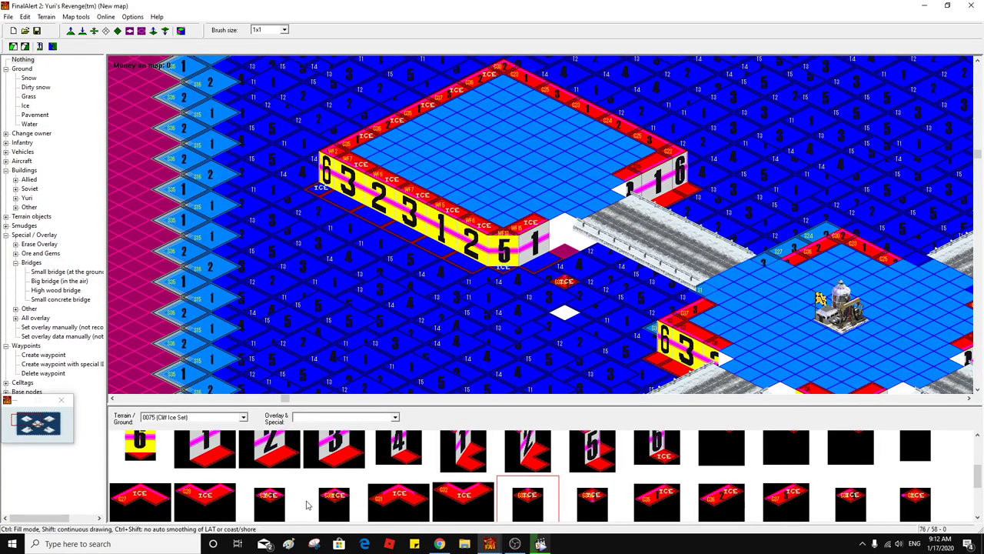
pyautogui.click(272, 504)
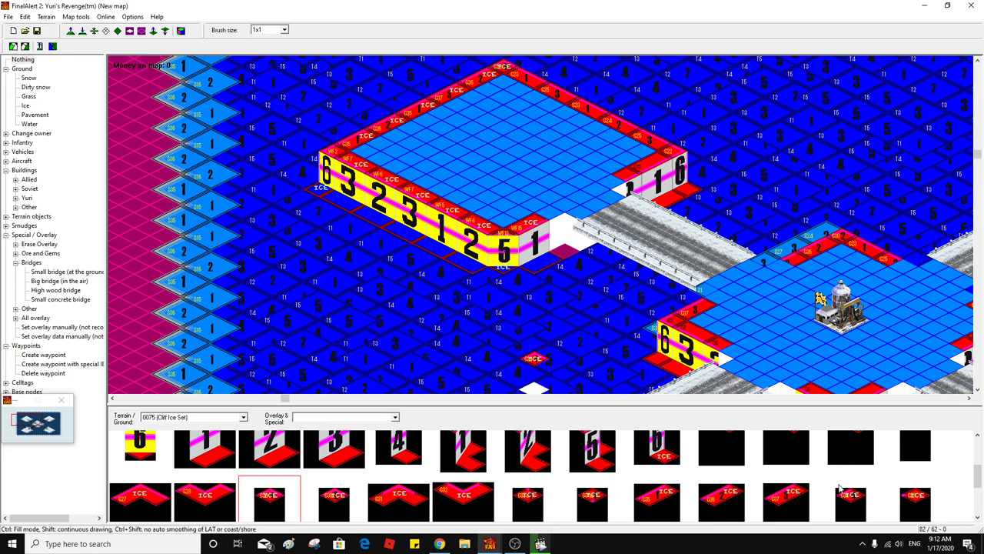
# Replace the upper-left plateau's northeast edge with matching ice pieces 1 (C23), 2 (C24) and 3 (C25)
pyautogui.scroll(2, 836, 489)
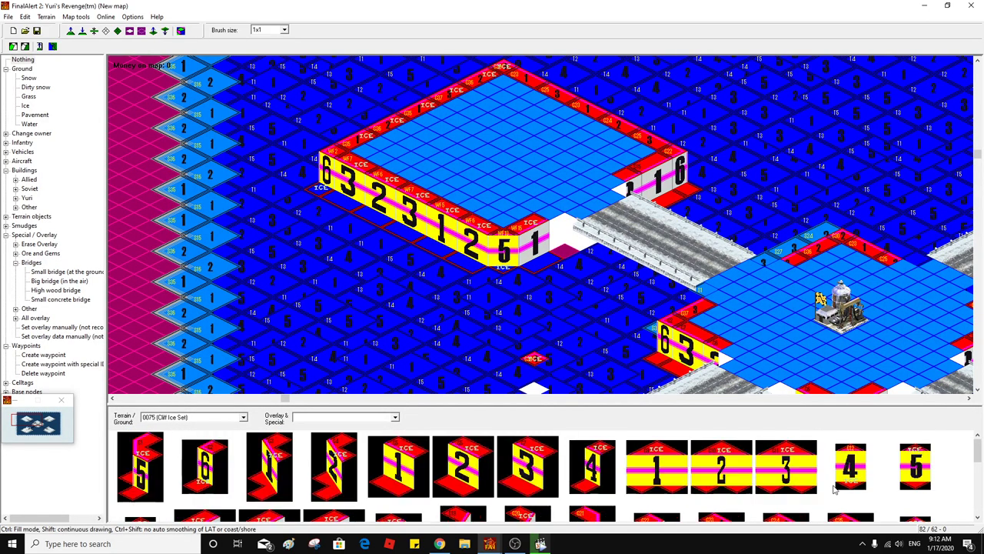
pyautogui.scroll(-1, 836, 489)
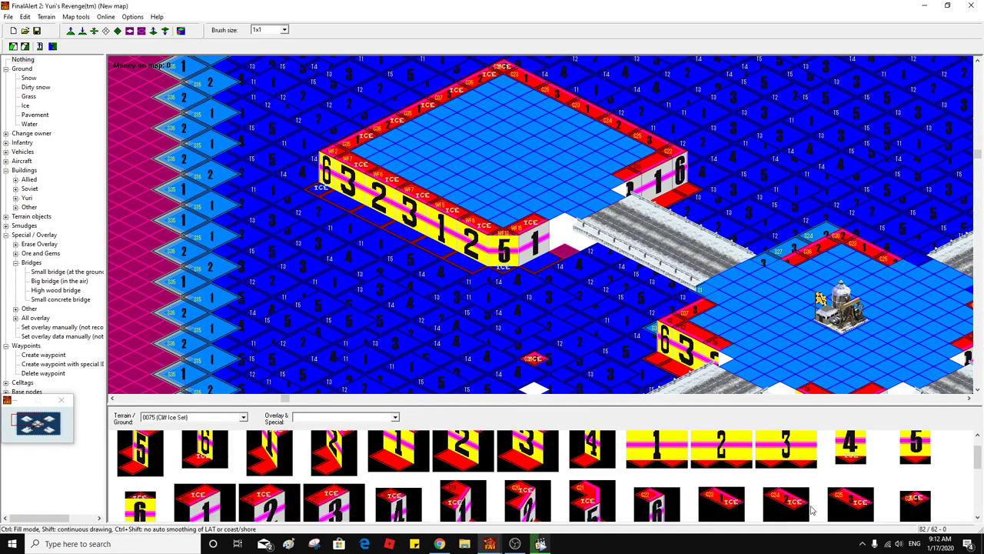
pyautogui.click(745, 507)
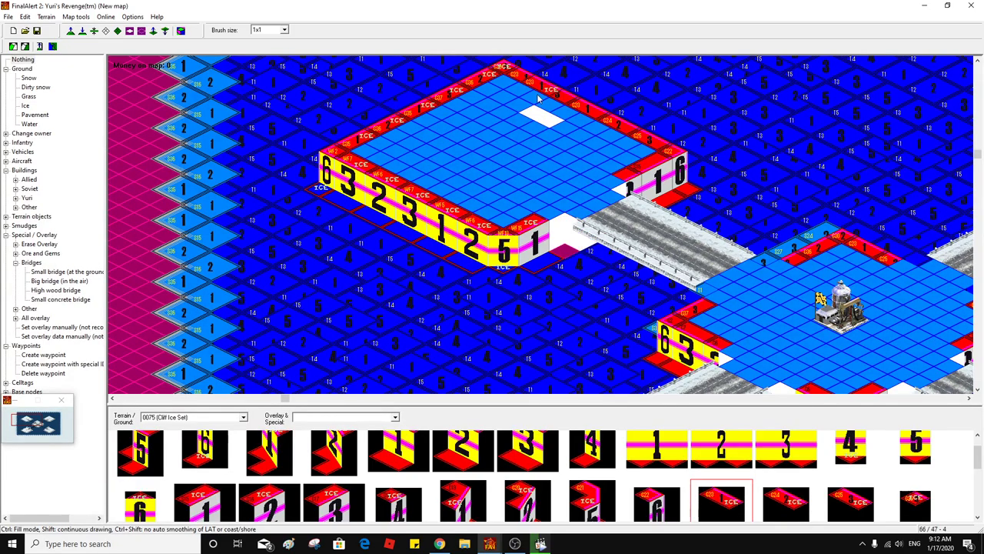
pyautogui.click(593, 117)
pyautogui.click(786, 504)
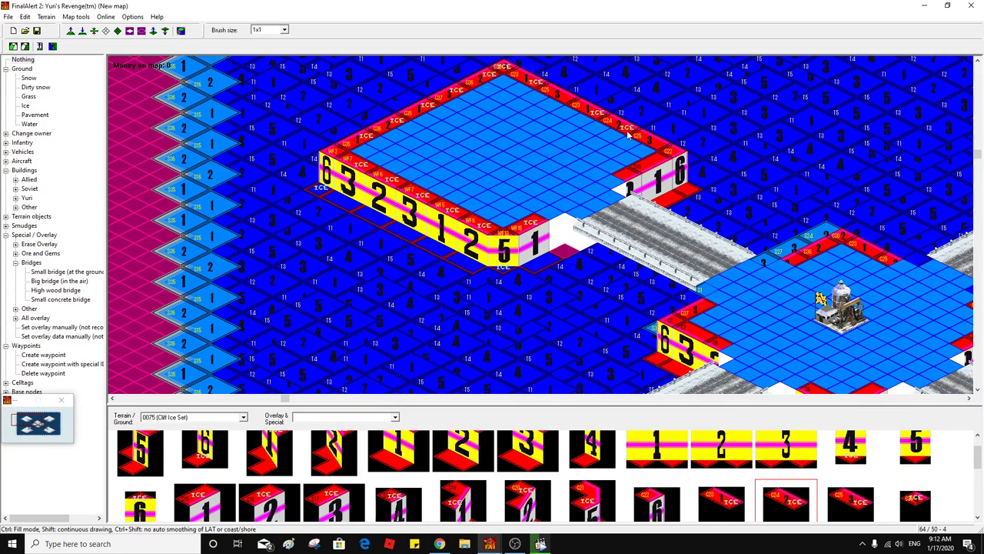
pyautogui.click(851, 502)
pyautogui.click(656, 147)
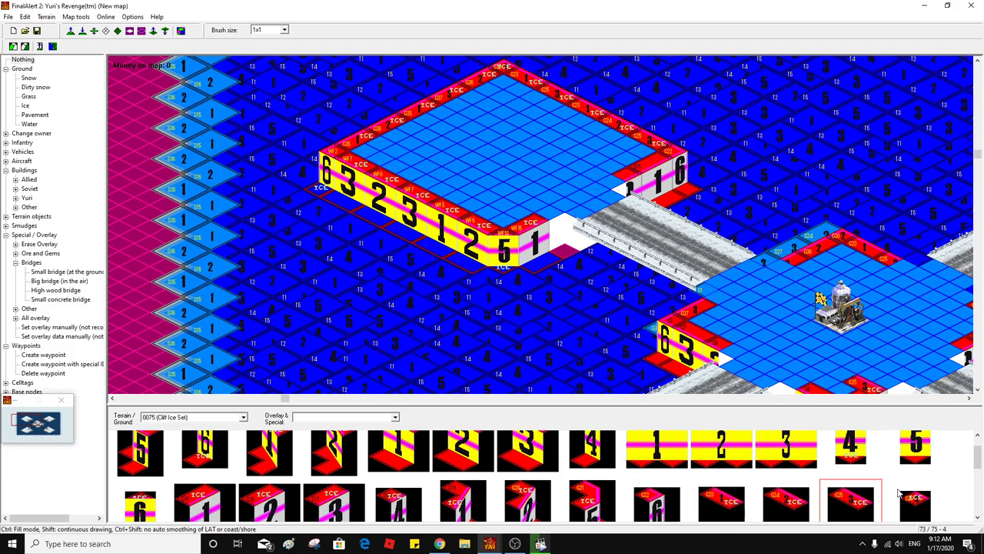
# Replace the upper-left plateau's east corner and the cliff beside the bridge with ice pieces 6, 1 and 4
pyautogui.click(652, 510)
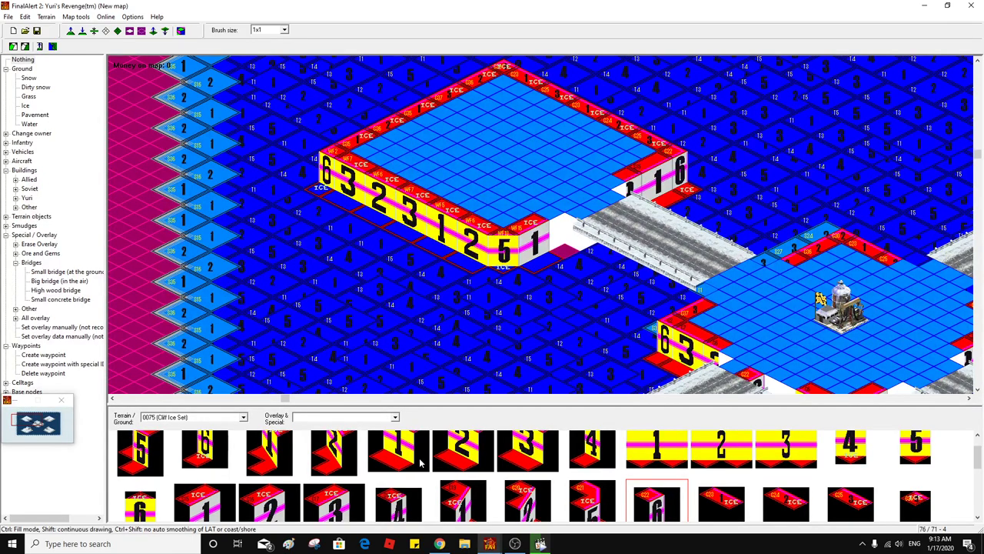
pyautogui.click(206, 505)
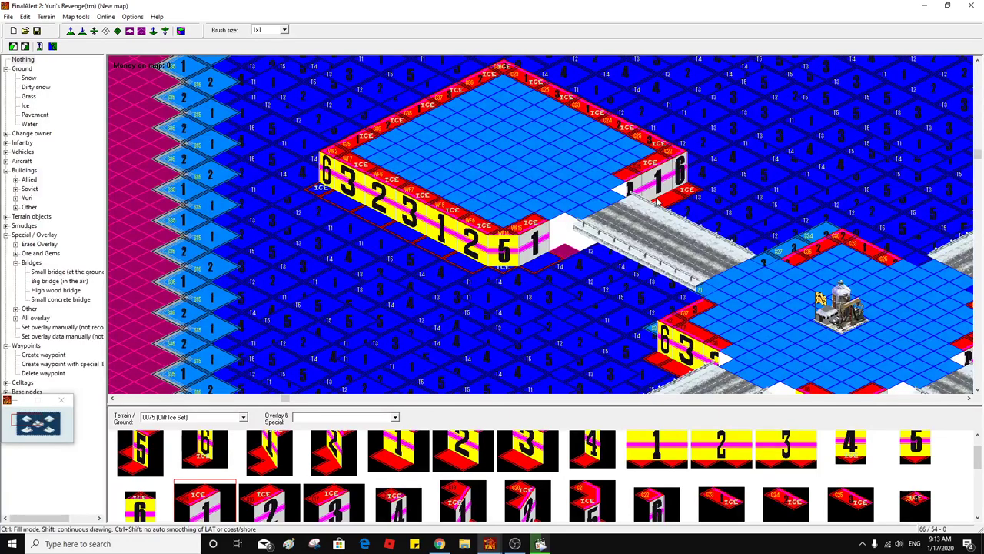
pyautogui.click(398, 505)
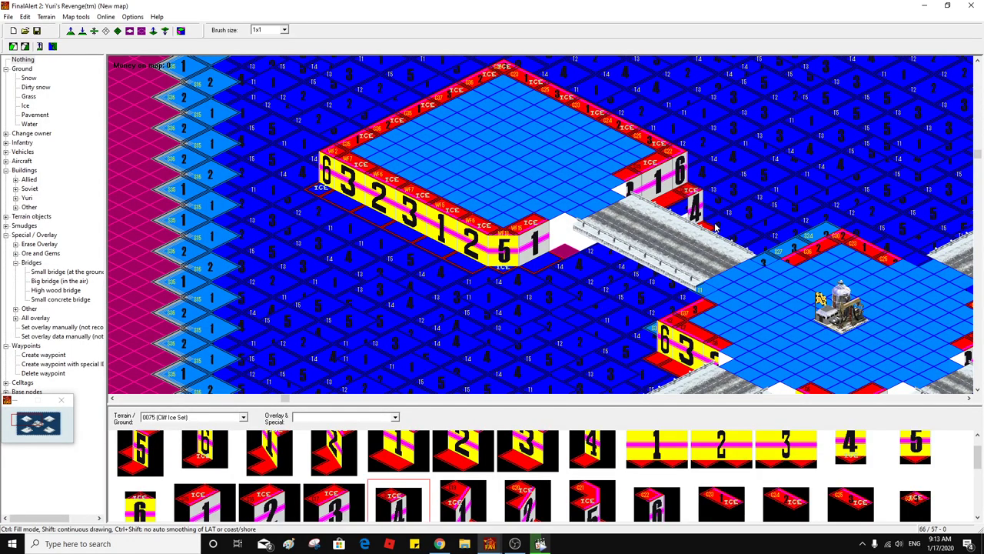
pyautogui.click(642, 211)
pyautogui.scroll(-3, 769, 215)
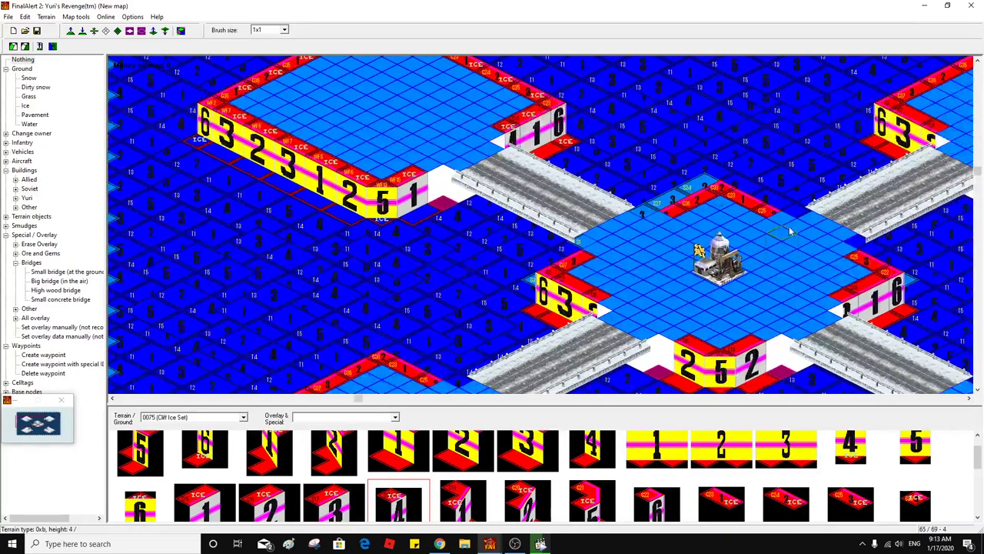
# Return to normal graphics and paint water just off the northwest edge of the central derrick plateau
pyautogui.click(181, 31)
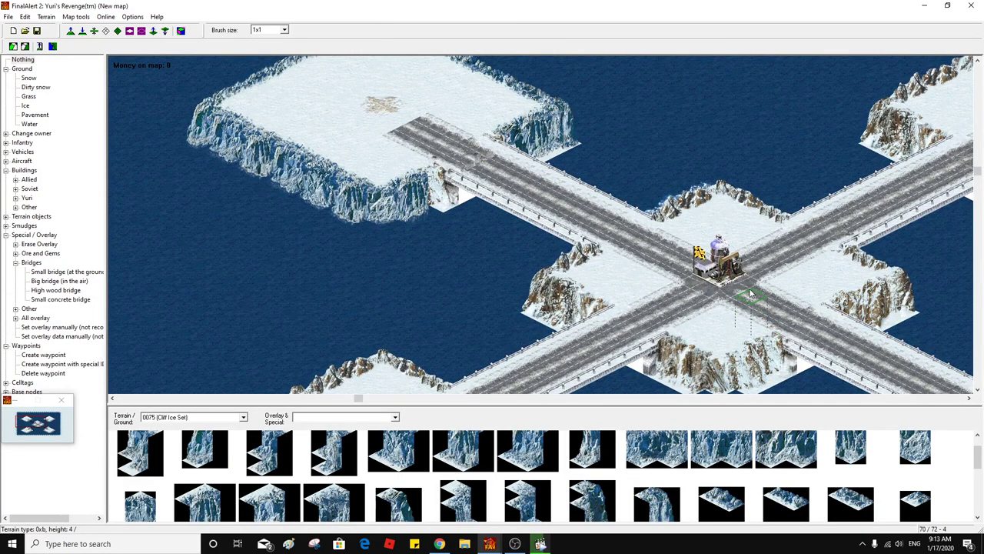
pyautogui.scroll(2, 751, 295)
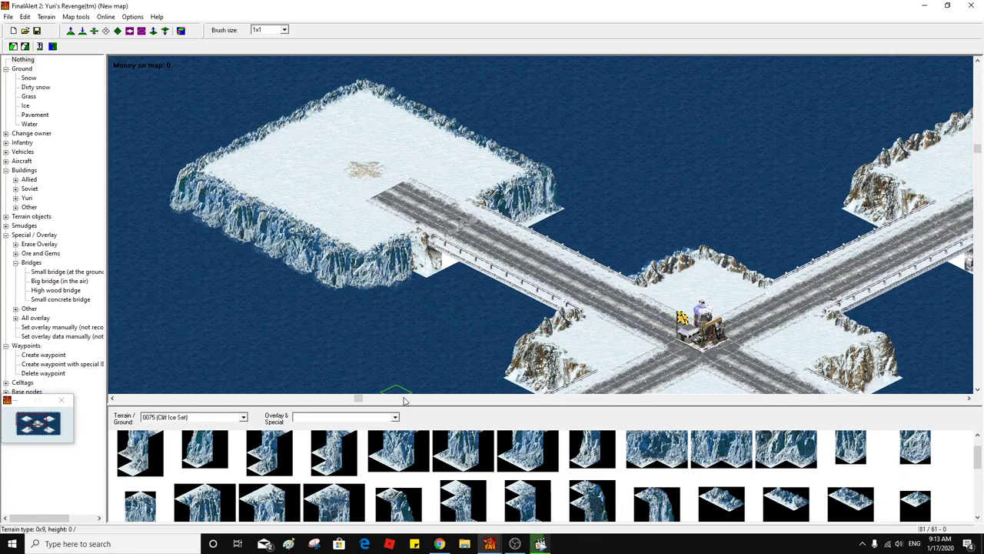
pyautogui.click(27, 79)
pyautogui.click(28, 124)
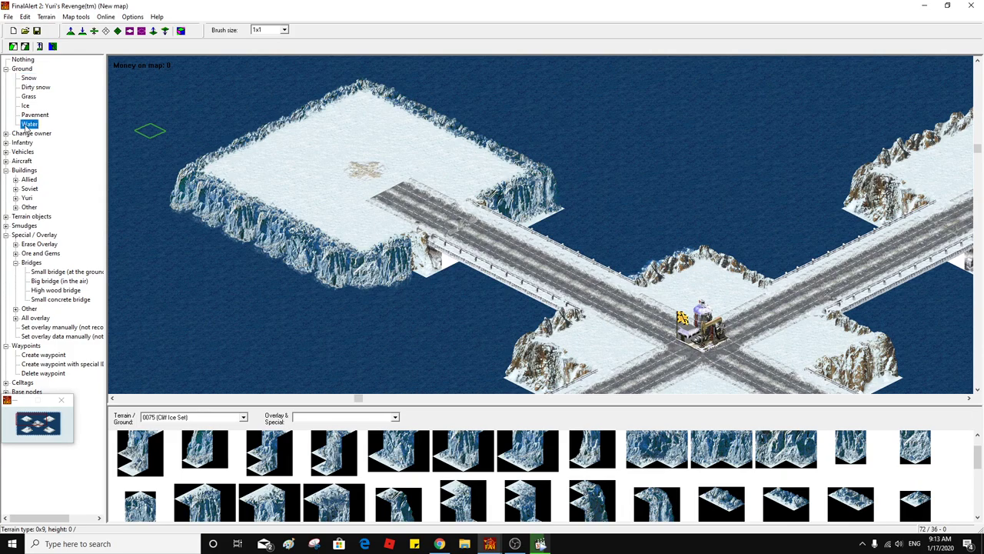
pyautogui.click(665, 246)
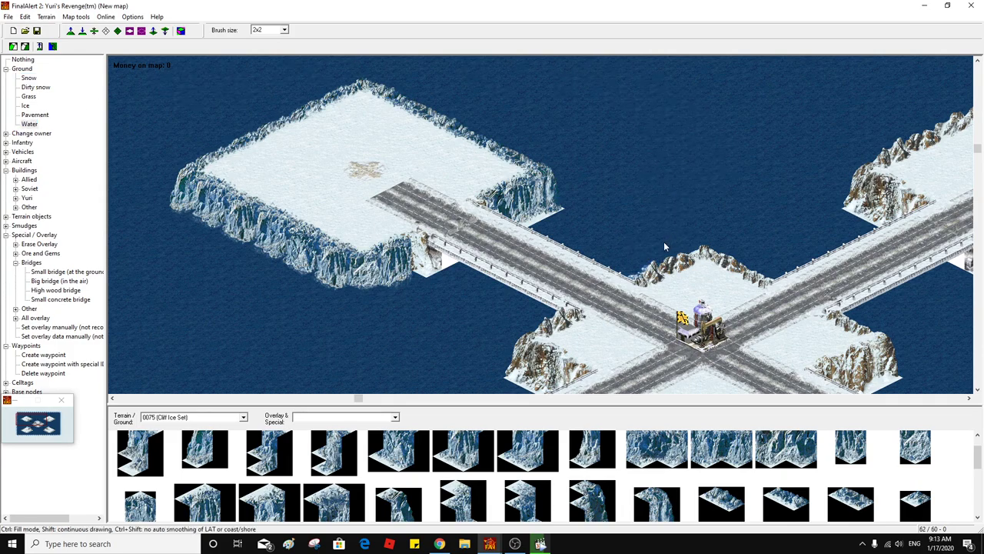
# Examine the upper-left plateau's ice cliffs, the bridges and the central plateau in normal graphics
pyautogui.middleClick(740, 201)
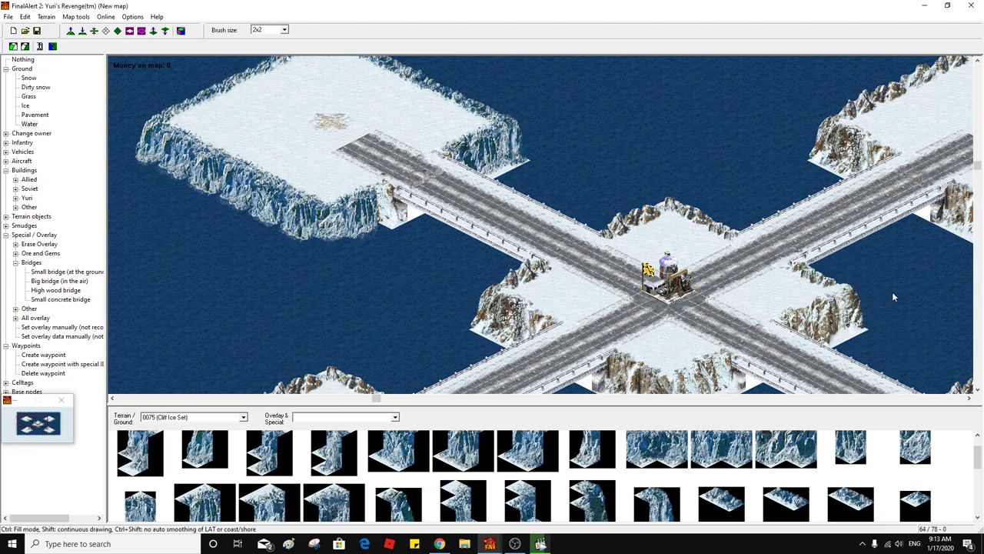
pyautogui.middleClick(720, 198)
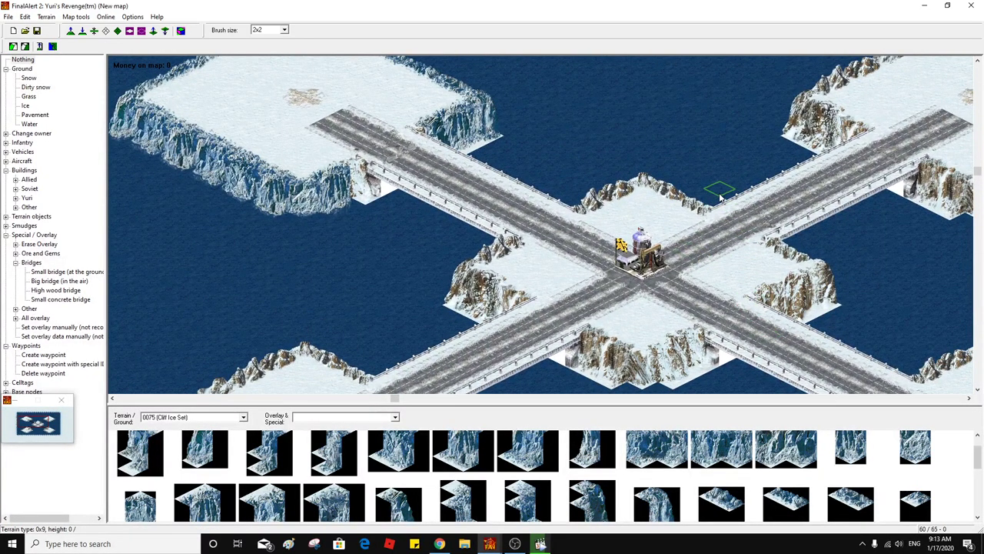
pyautogui.middleClick(720, 197)
pyautogui.middleClick(695, 228)
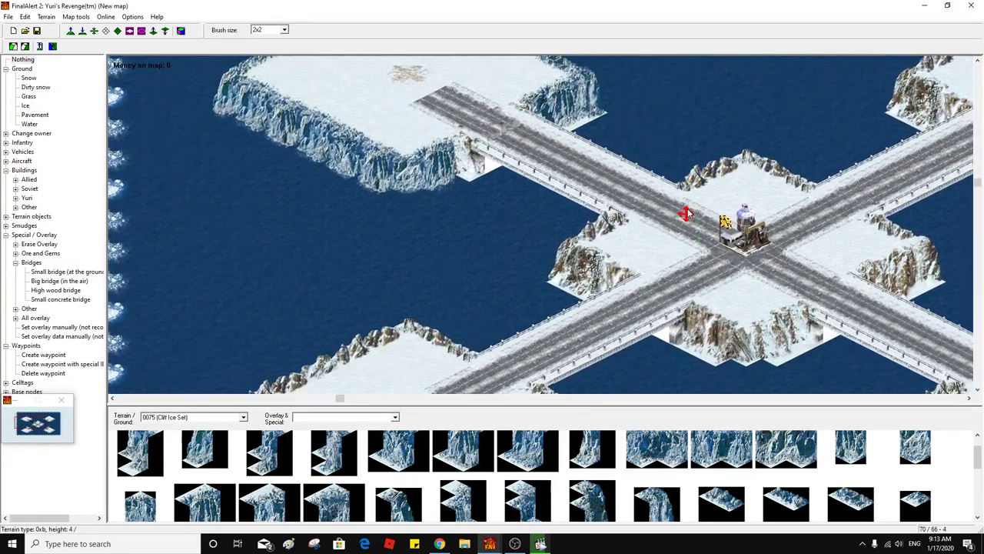
pyautogui.middleClick(686, 214)
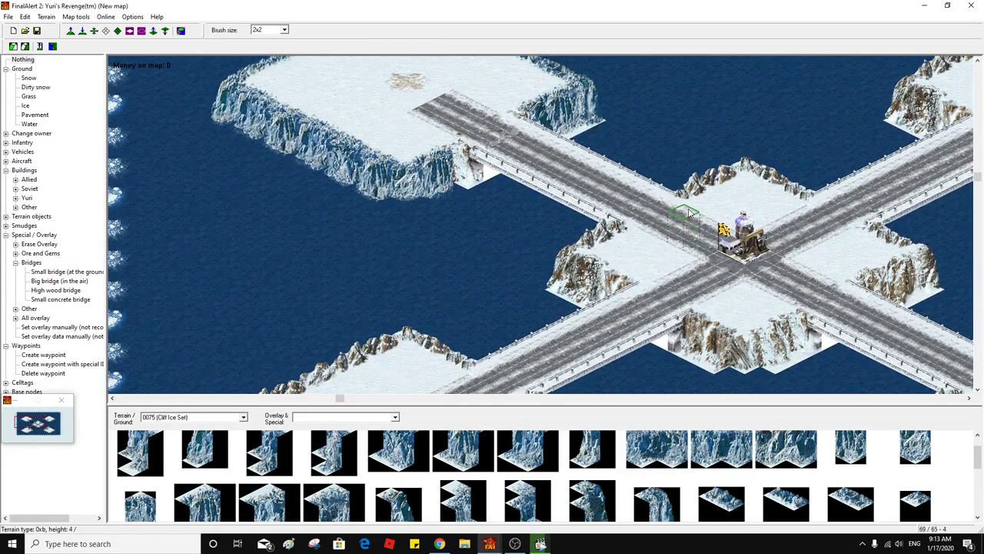
pyautogui.middleClick(628, 187)
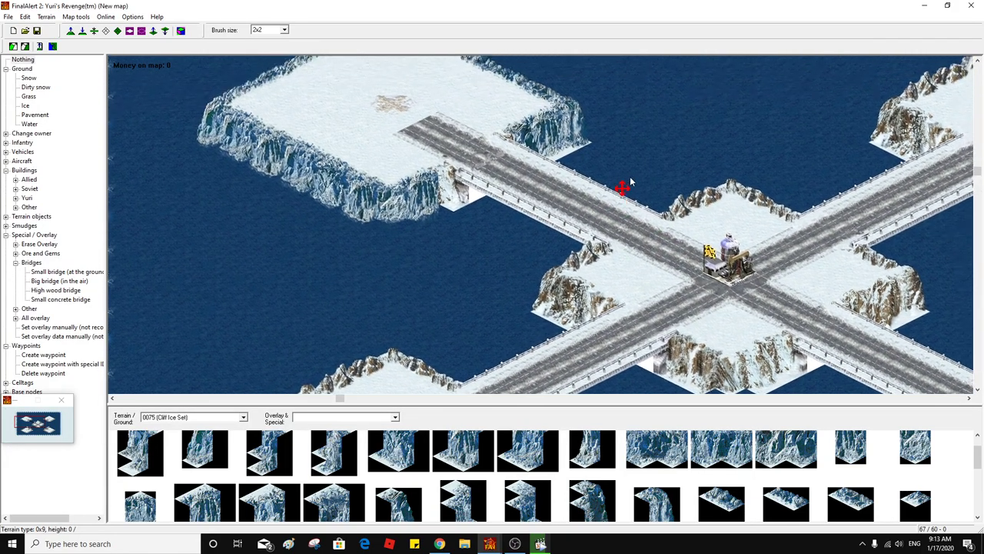
pyautogui.middleClick(632, 186)
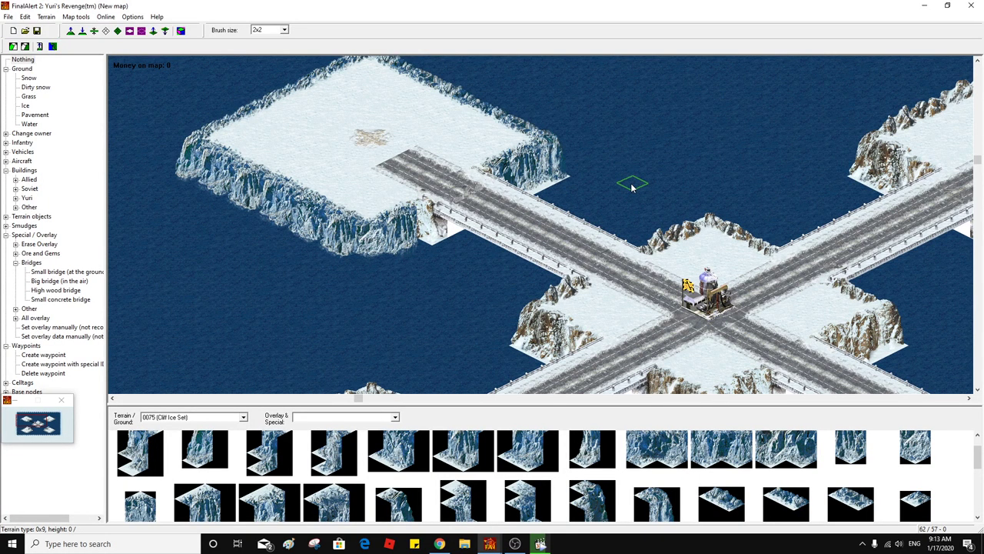
pyautogui.middleClick(635, 183)
pyautogui.middleClick(640, 181)
pyautogui.middleClick(639, 181)
pyautogui.middleClick(638, 184)
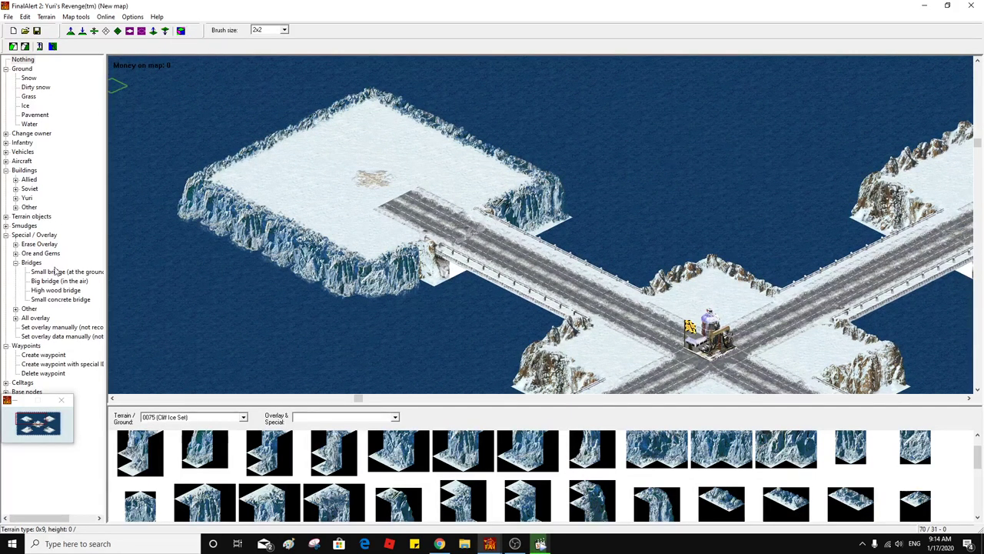
# Replace the snow-based bridge end at the upper-left plateau with the water-based piece from terrain set 0019 (Bridges)
pyautogui.click(243, 417)
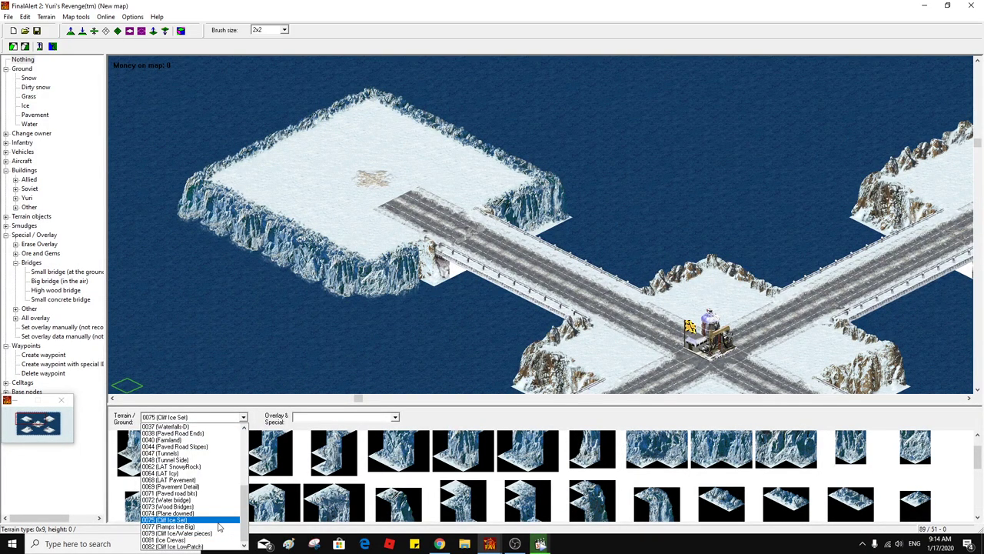
pyautogui.scroll(3, 219, 527)
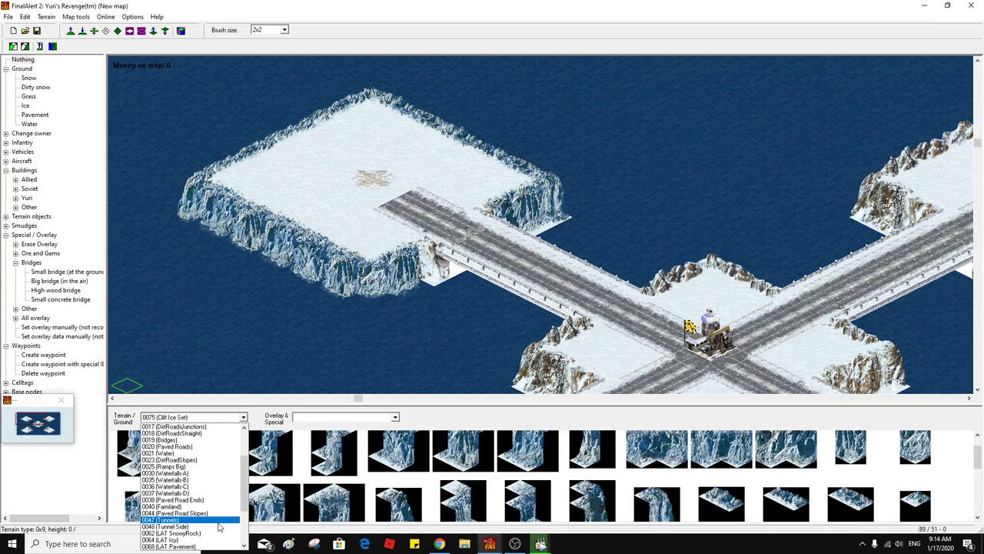
pyautogui.scroll(3, 219, 527)
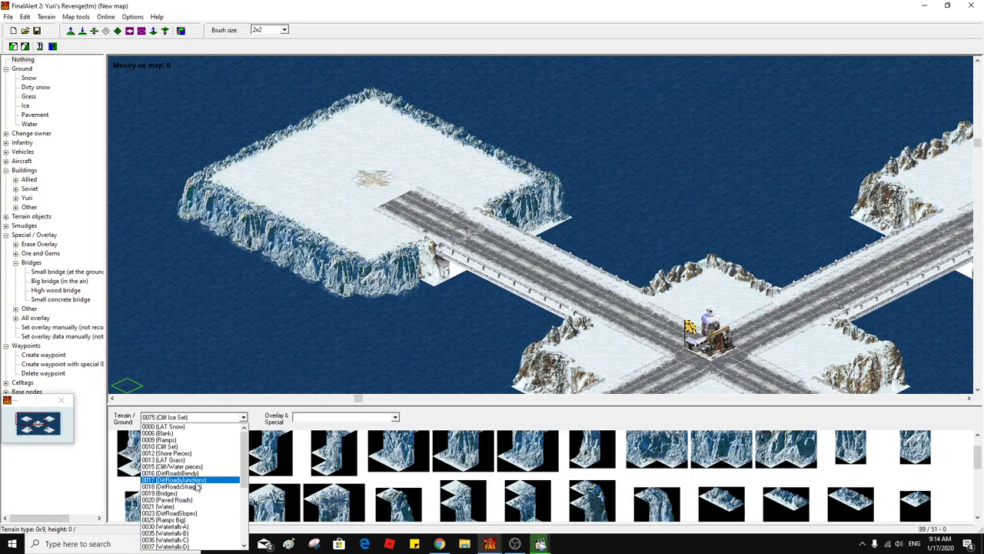
pyautogui.click(192, 493)
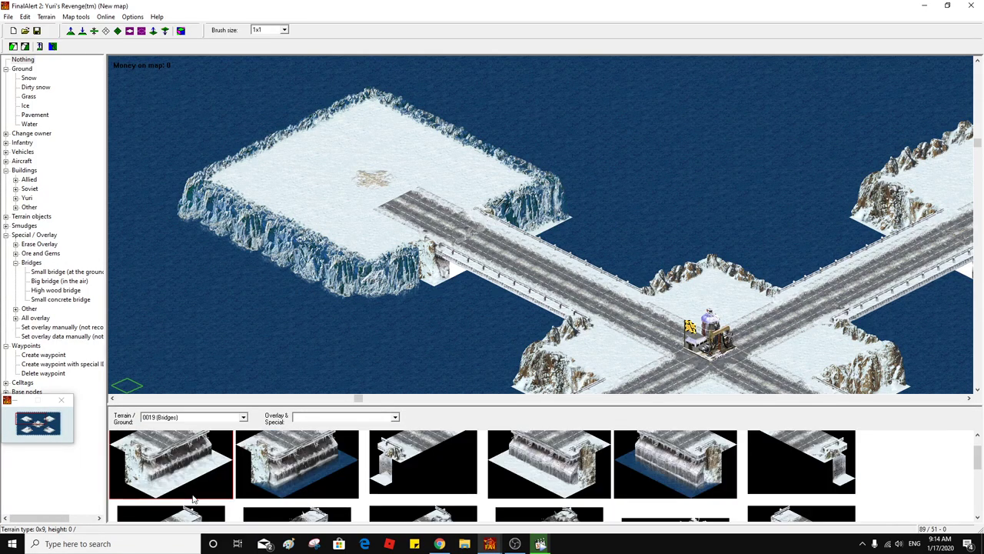
pyautogui.click(297, 463)
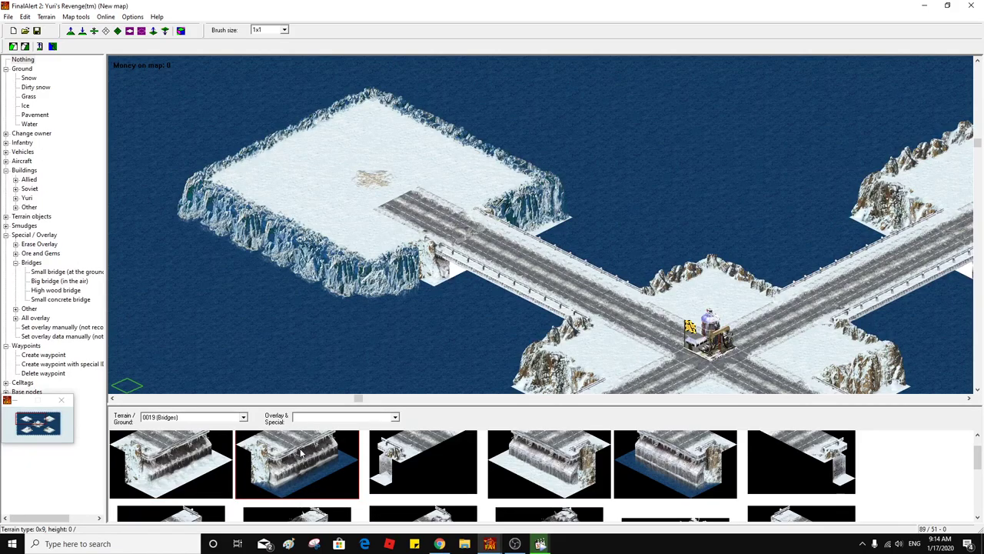
pyautogui.click(440, 282)
pyautogui.scroll(-3, 842, 496)
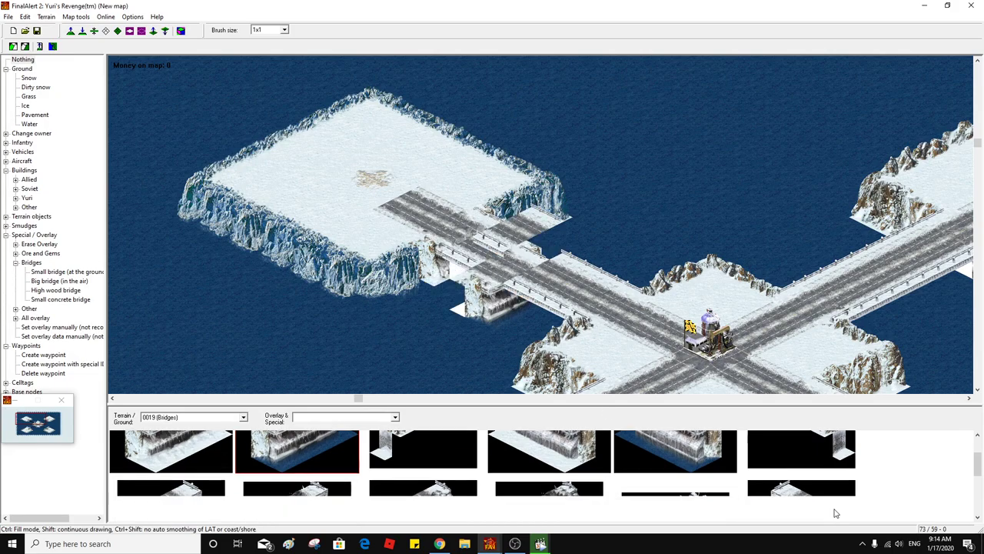
pyautogui.scroll(-2, 842, 495)
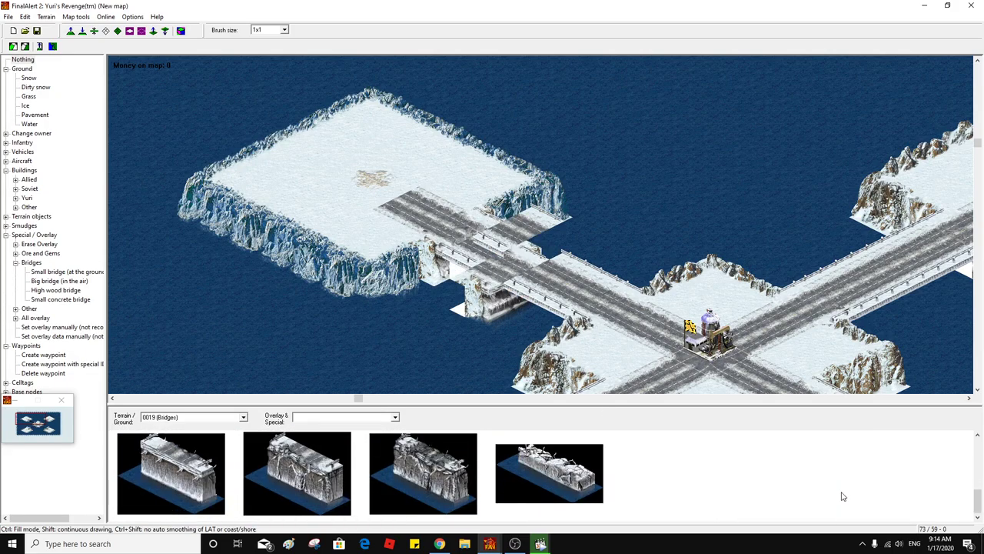
pyautogui.scroll(2, 842, 496)
pyautogui.scroll(-2, 842, 496)
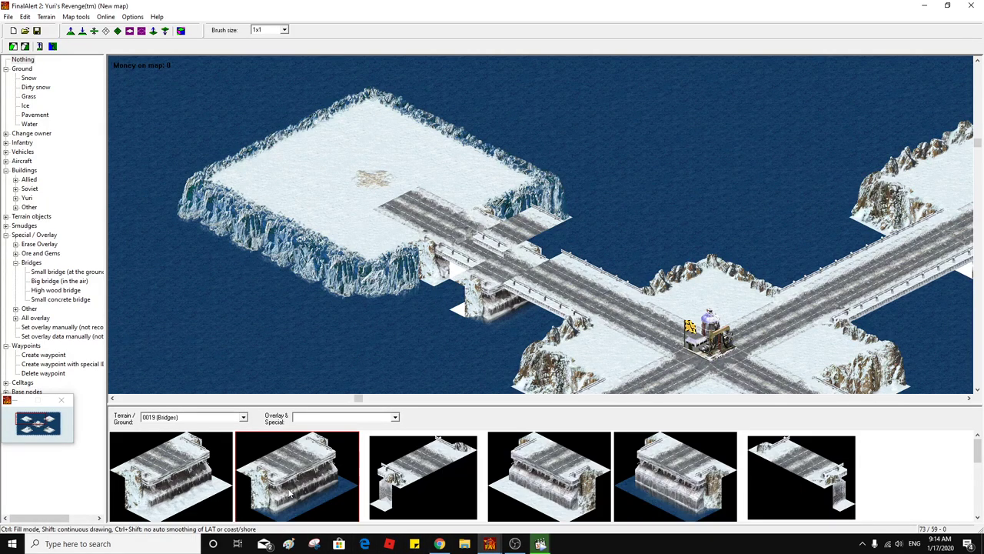
pyautogui.click(428, 281)
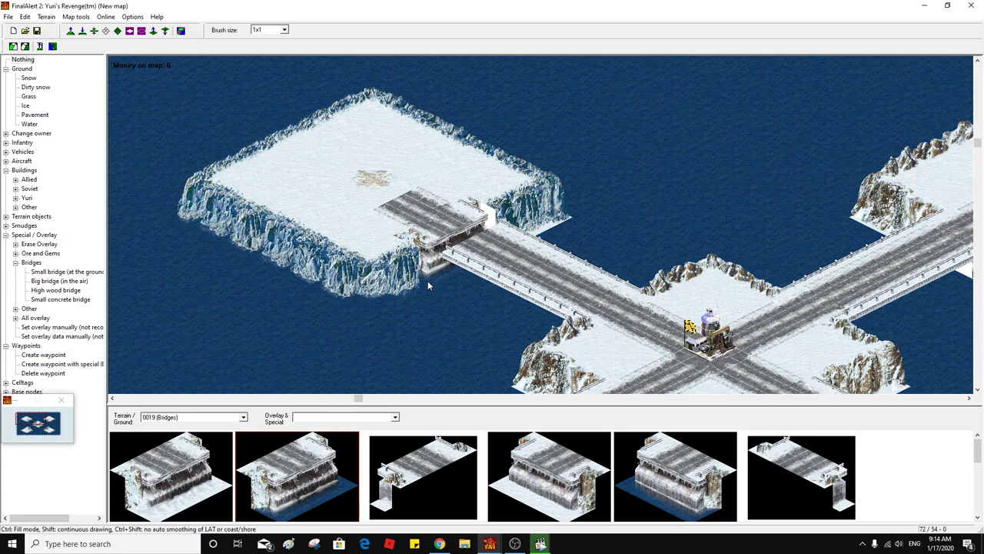
pyautogui.click(431, 282)
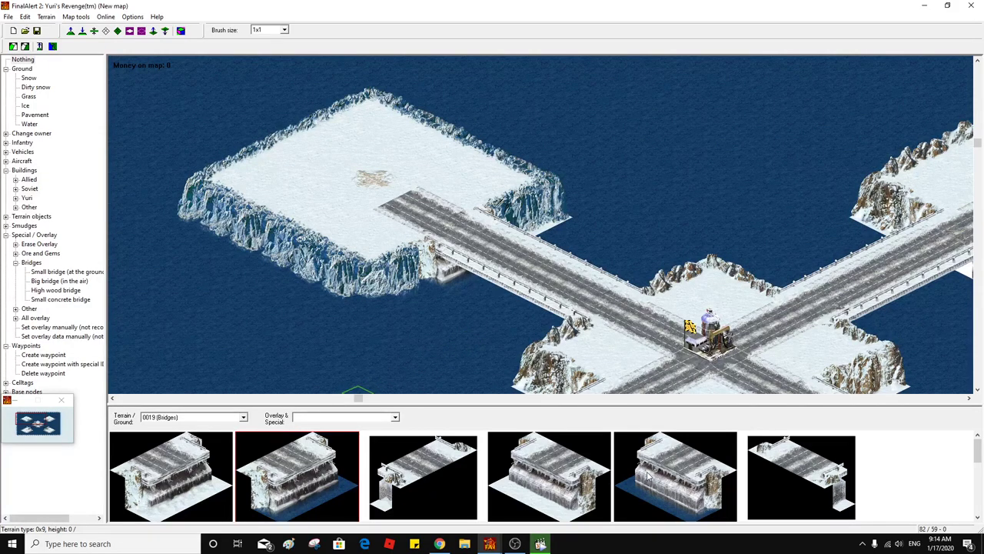
# Compare the upper-left plateau's bridge end in normal and numbered framework graphics, leaving the framework graphics on
pyautogui.click(182, 30)
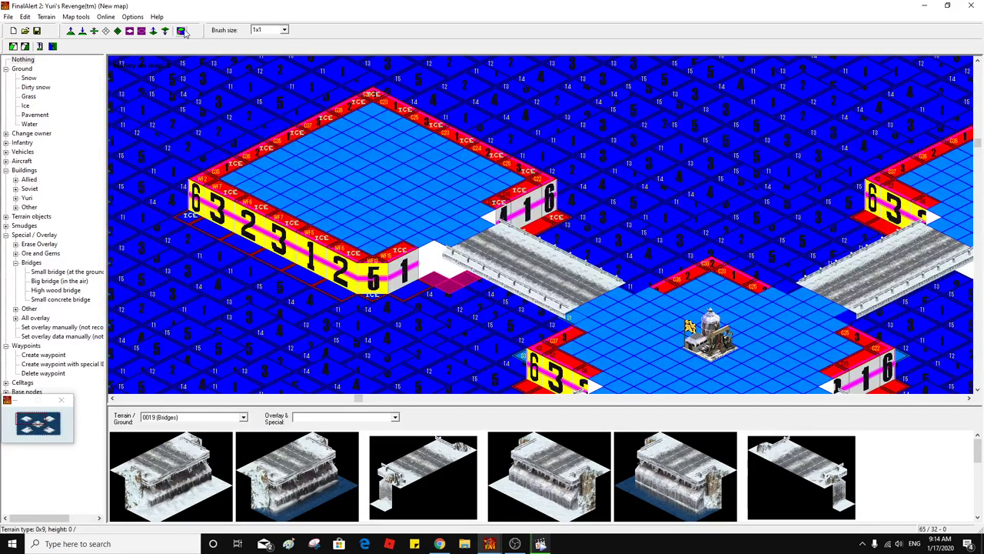
pyautogui.click(183, 30)
pyautogui.click(182, 31)
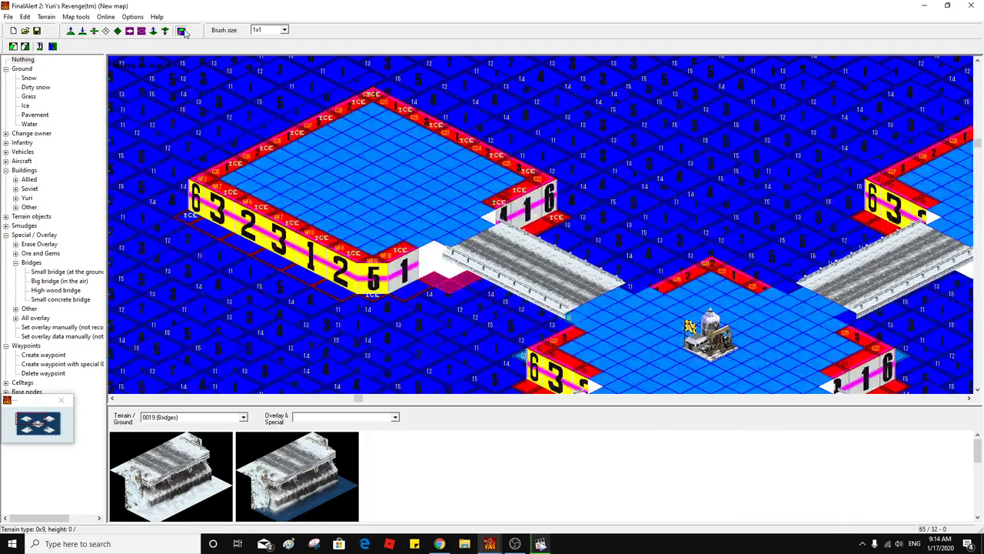
pyautogui.click(182, 31)
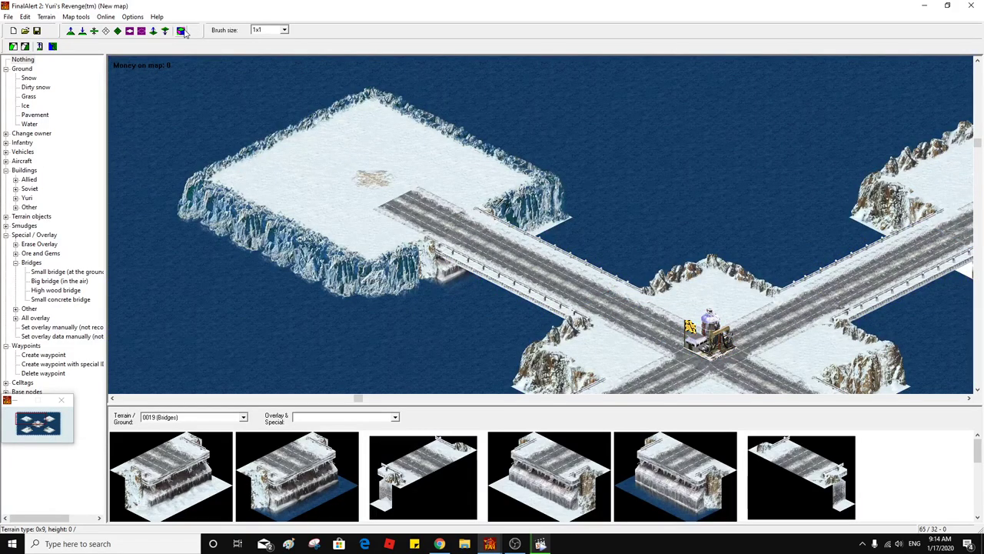
pyautogui.click(182, 31)
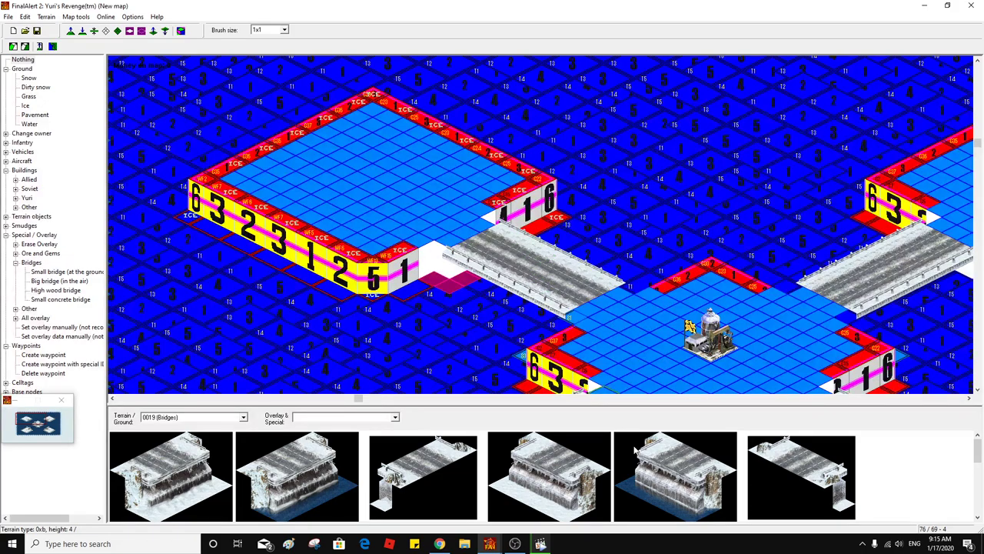
# Look through the terrain sets for the one with the next pieces to place
pyautogui.click(204, 417)
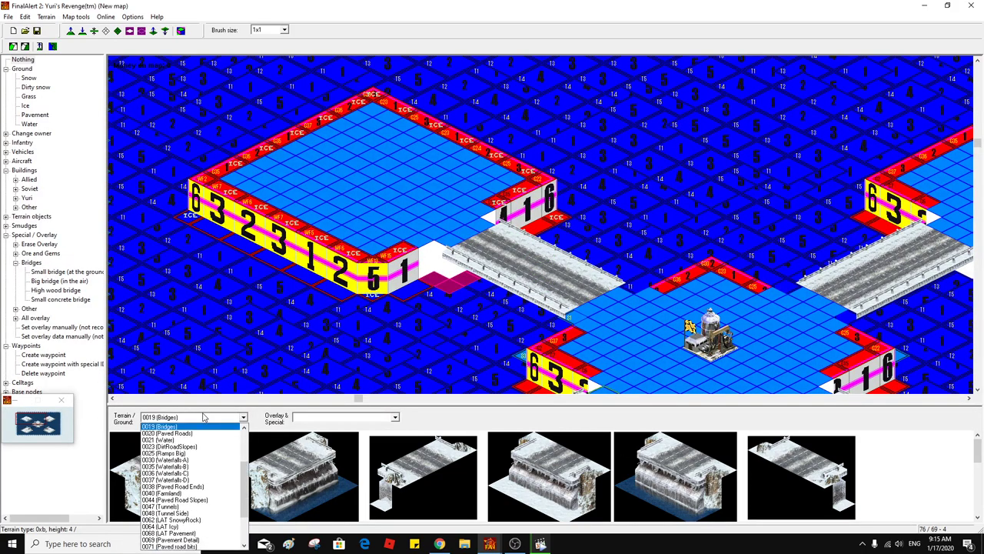
pyautogui.scroll(4, 219, 480)
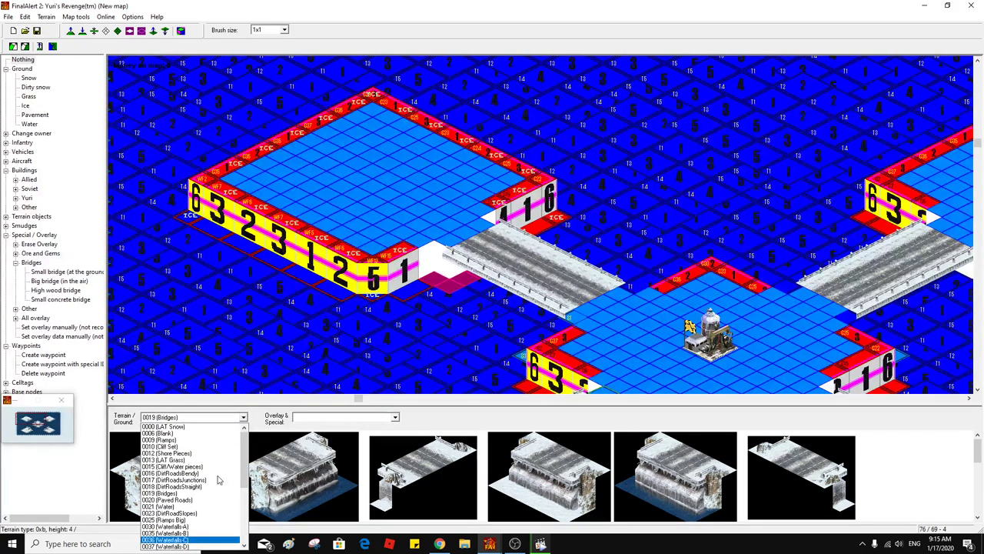
pyautogui.scroll(-6, 220, 480)
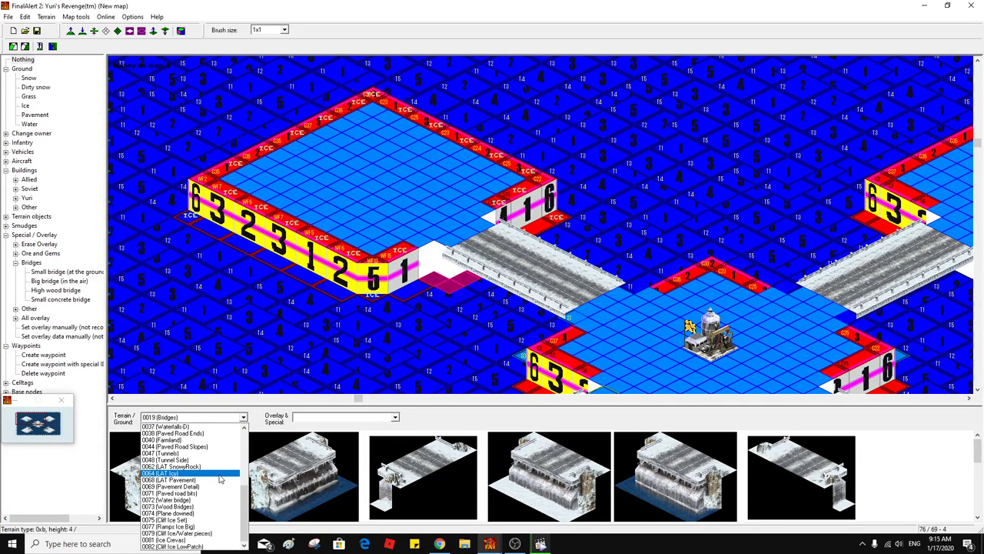
# Replace the cliff tiles beside the northwest island's bridge with Cliff Ice/Water pieces WF 15, WF 22 and WF 18, and leave framework view
pyautogui.click(212, 534)
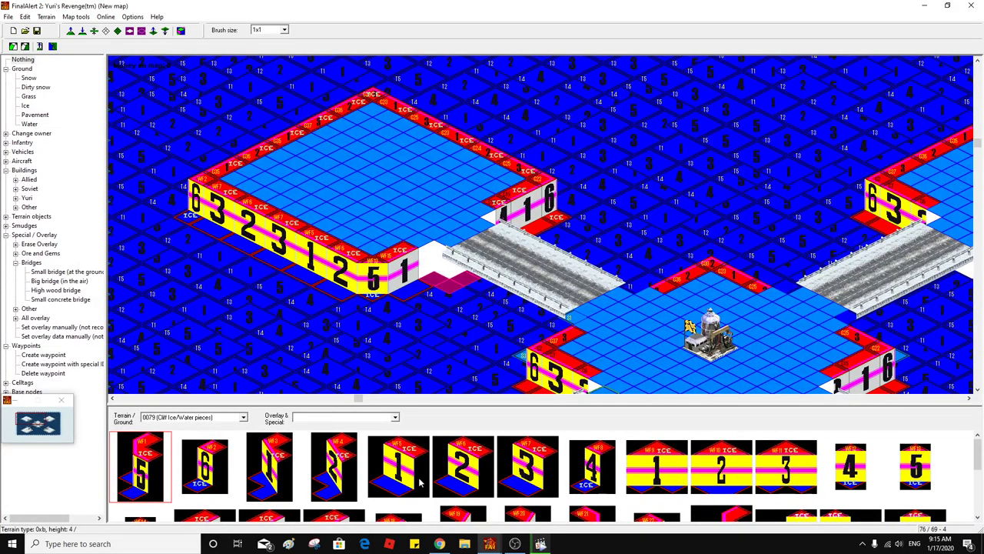
pyautogui.scroll(-2, 422, 483)
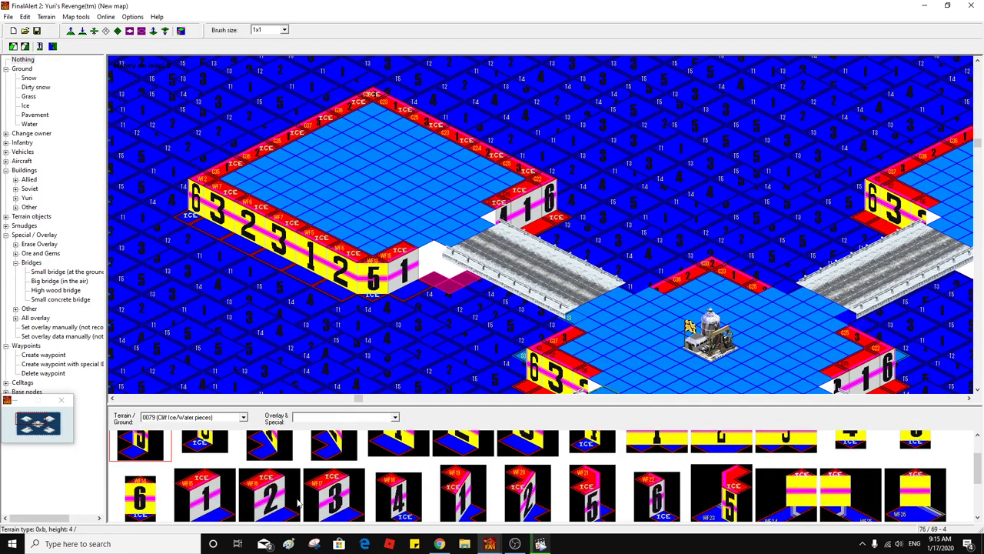
pyautogui.click(206, 492)
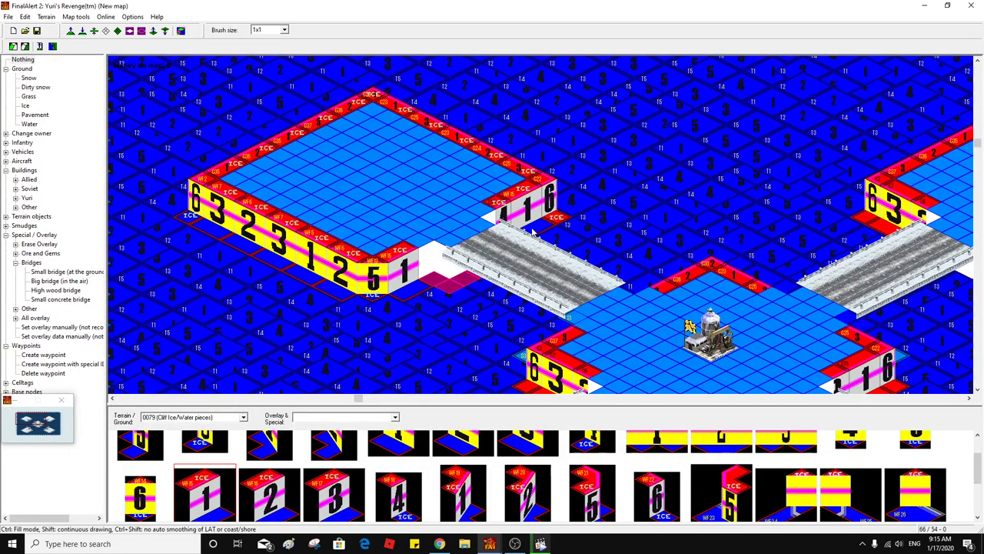
pyautogui.click(656, 493)
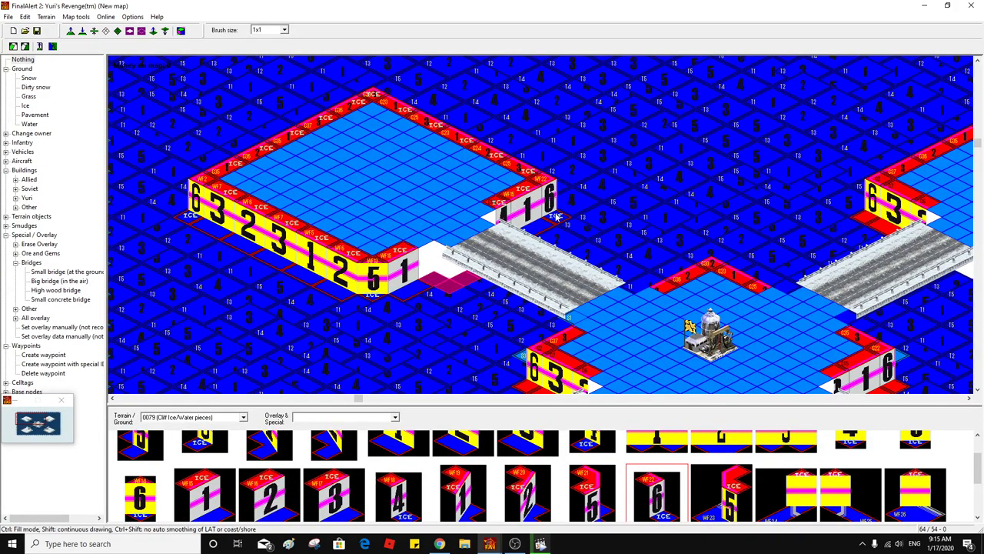
pyautogui.click(540, 373)
pyautogui.click(419, 511)
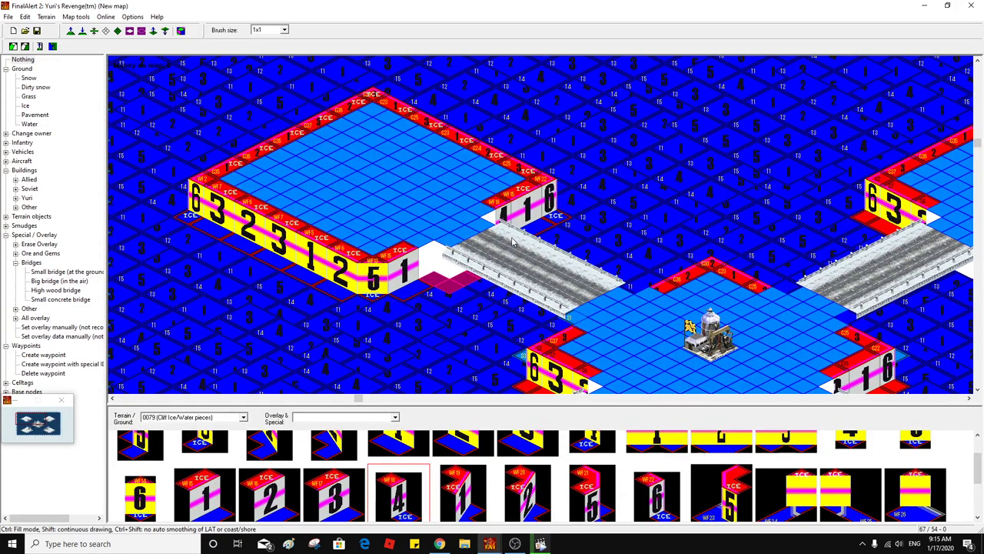
pyautogui.click(181, 31)
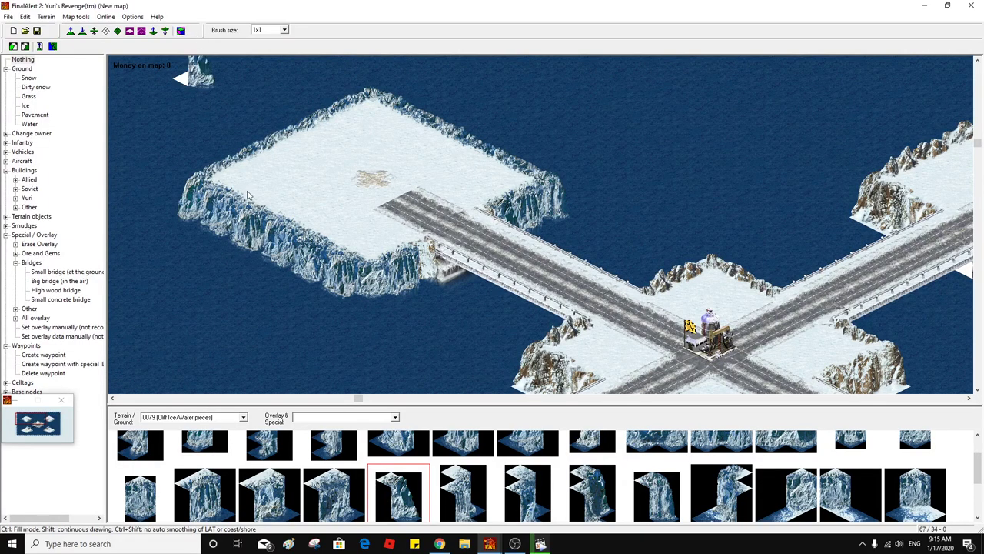
# Examine the remaining Cliff Ice/Water pieces, the Water bridge tiles and the list of other terrain sets
pyautogui.click(360, 307)
pyautogui.scroll(-3, 303, 475)
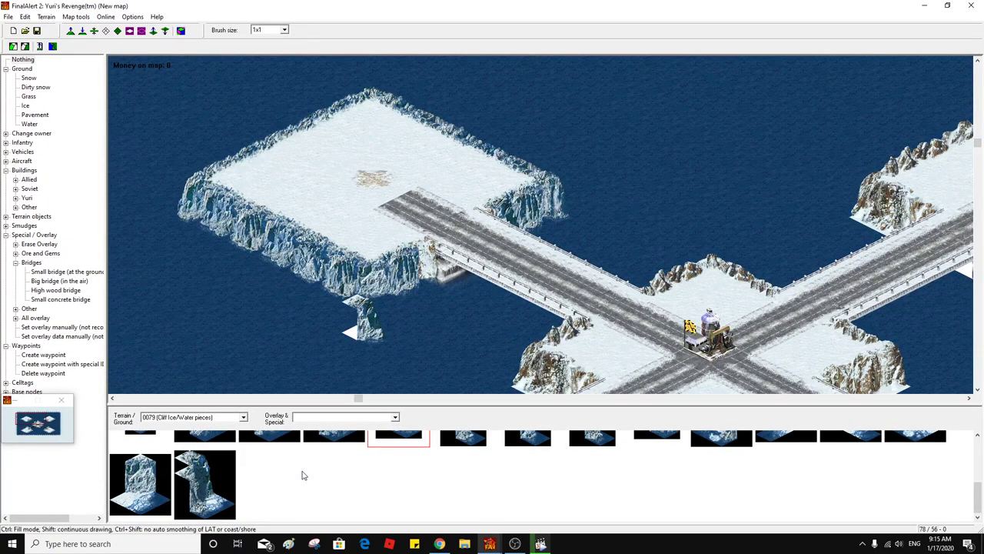
pyautogui.click(233, 417)
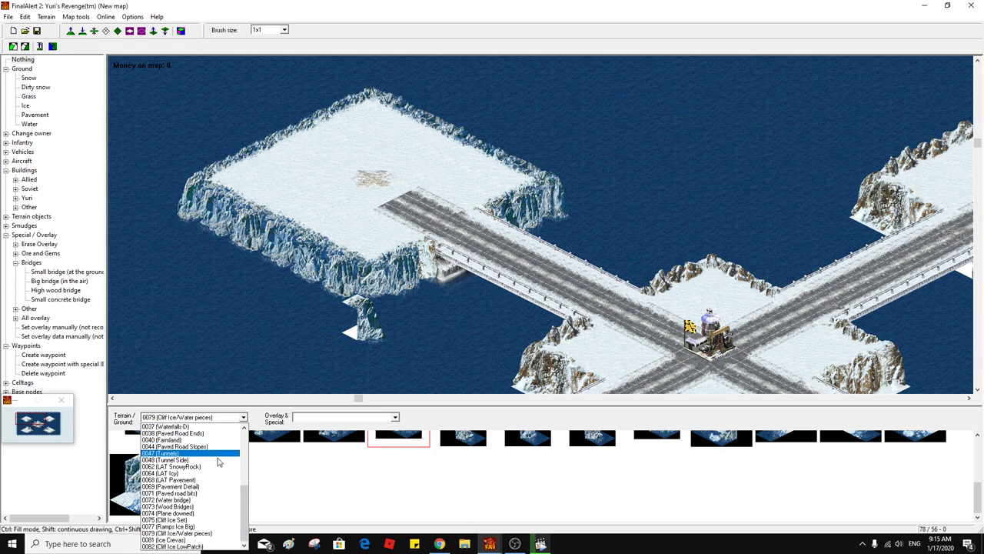
pyautogui.click(203, 499)
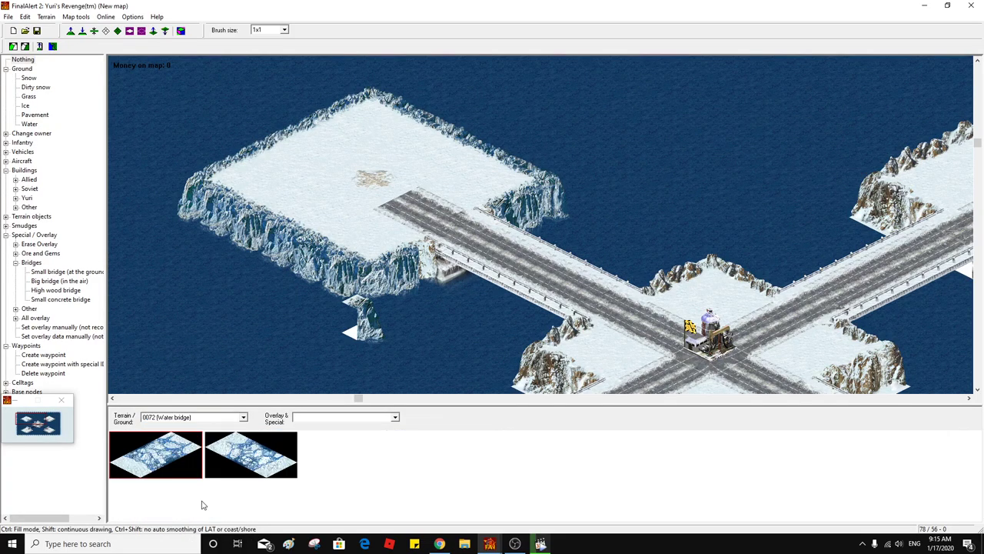
pyautogui.click(223, 420)
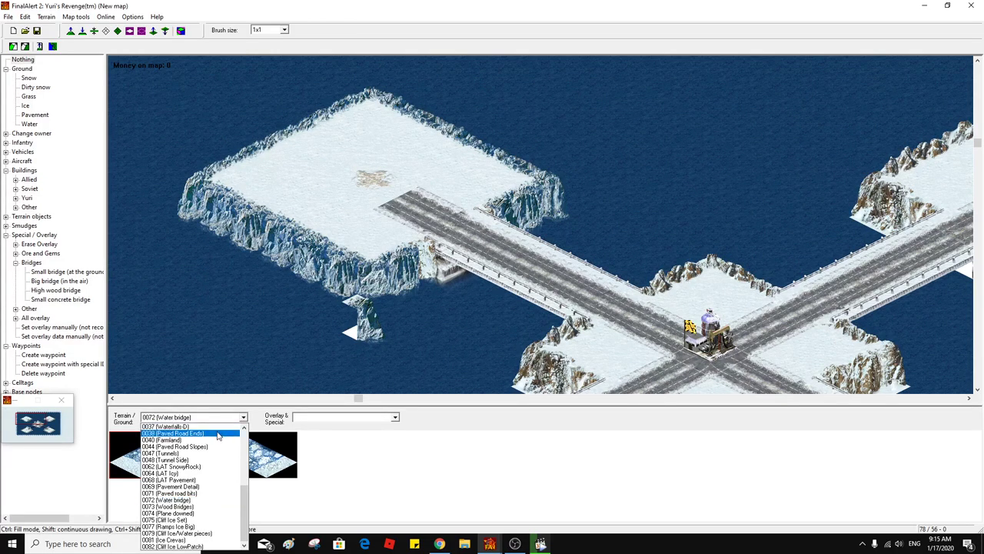
pyautogui.scroll(3, 218, 436)
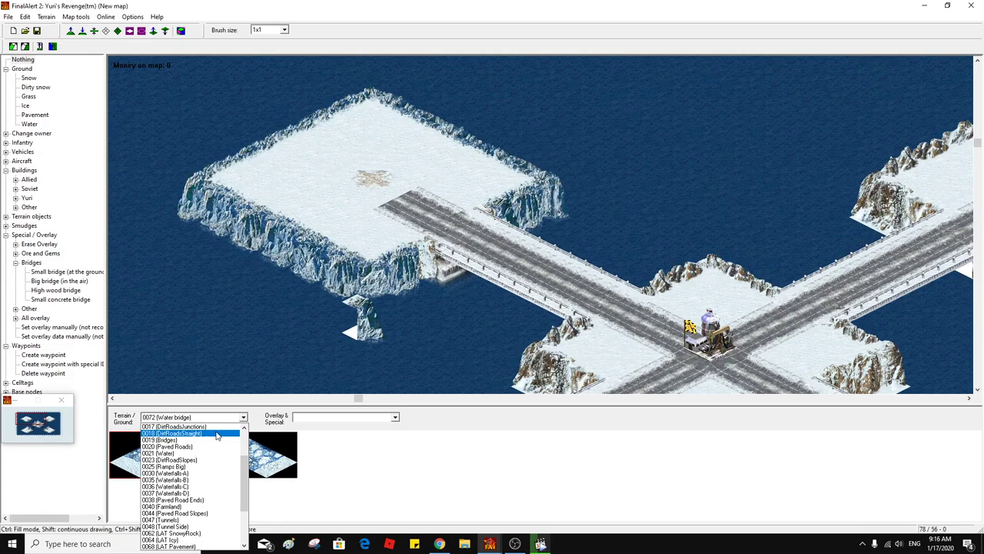
pyautogui.scroll(3, 217, 436)
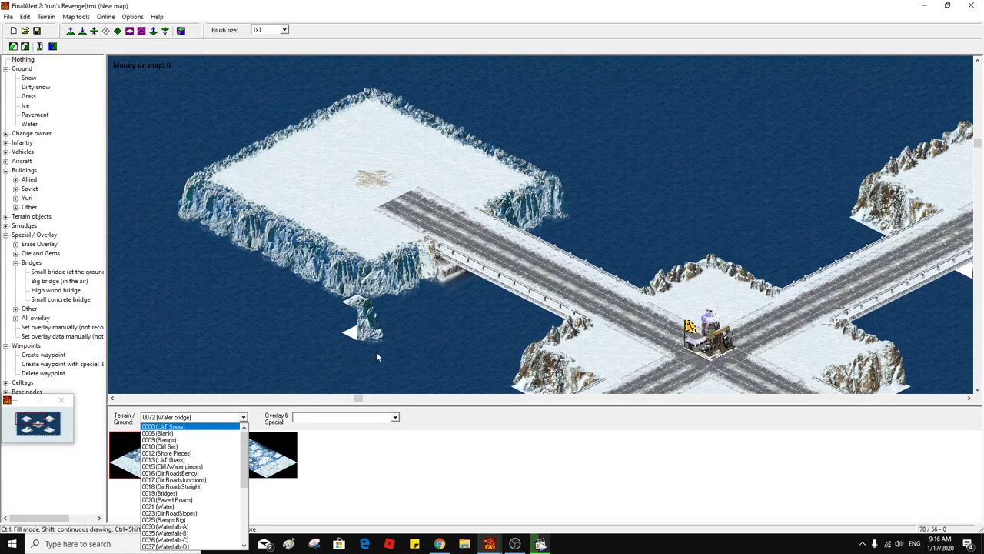
pyautogui.click(373, 461)
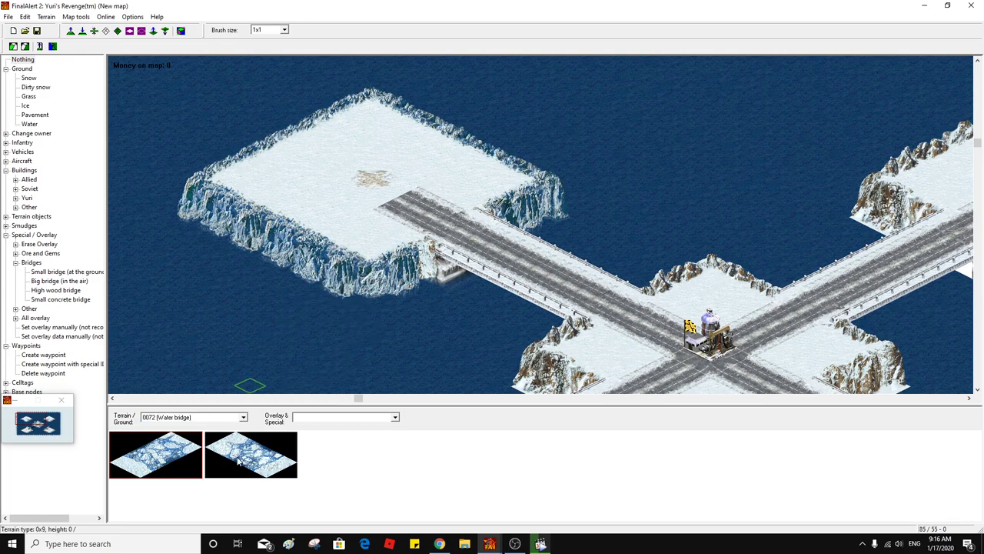
# Copy the ice cliff strip along the northwest island's southwest edge, including its southern corner
pyautogui.middleClick(422, 312)
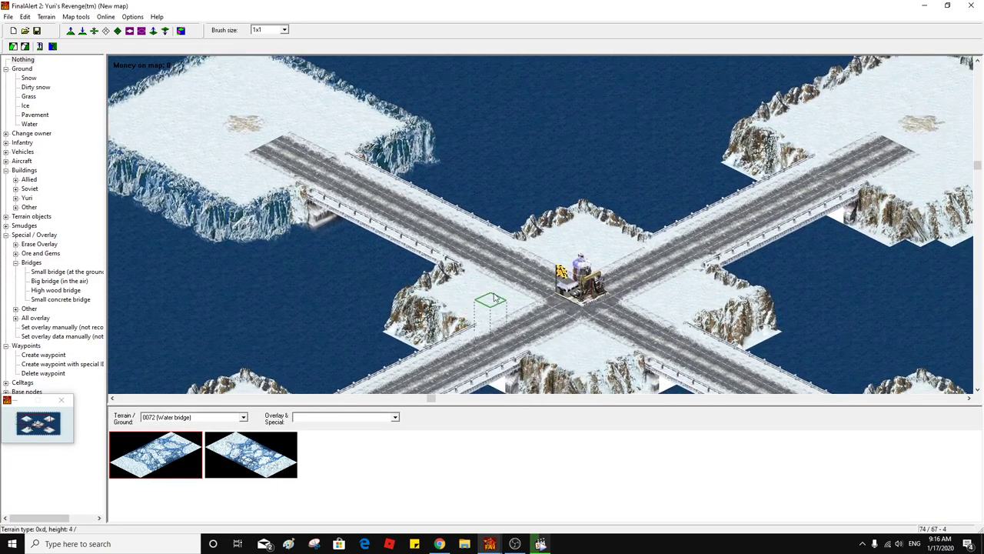
pyautogui.middleClick(415, 266)
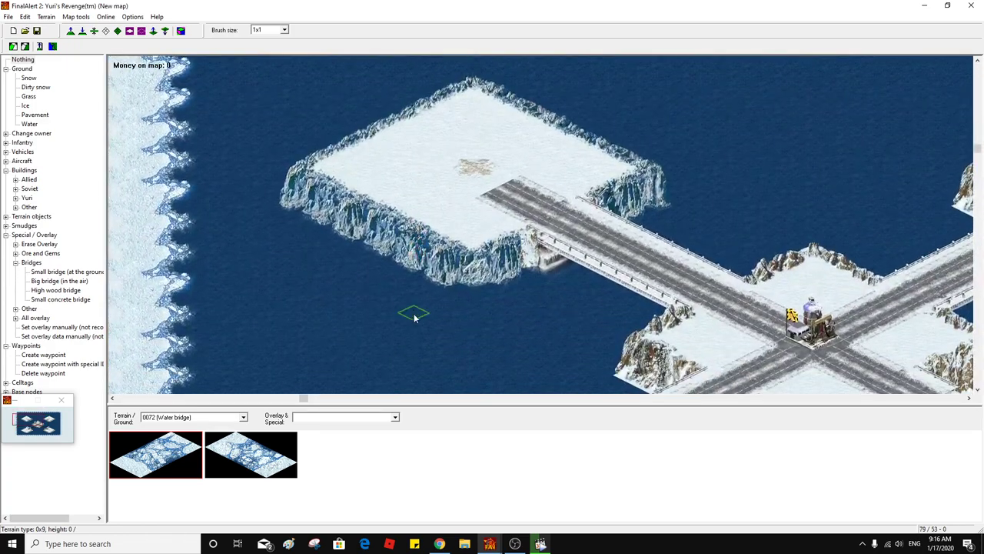
pyautogui.middleClick(443, 285)
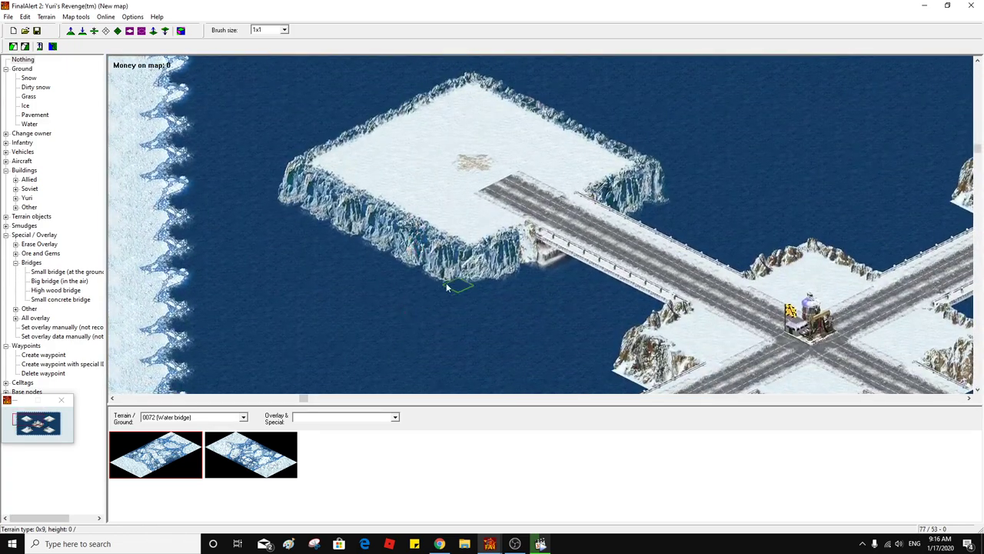
pyautogui.hotkey('ctrl', 'c')
pyautogui.click(521, 277)
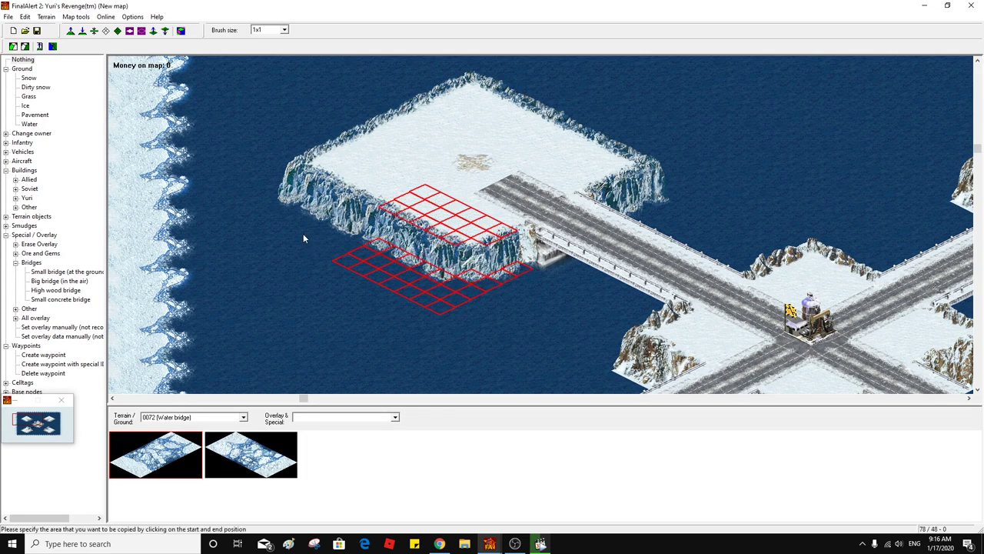
pyautogui.click(262, 190)
# Paste the copied ice cliff strip over the rocky southwest edge of the southwest island
pyautogui.middleClick(262, 202)
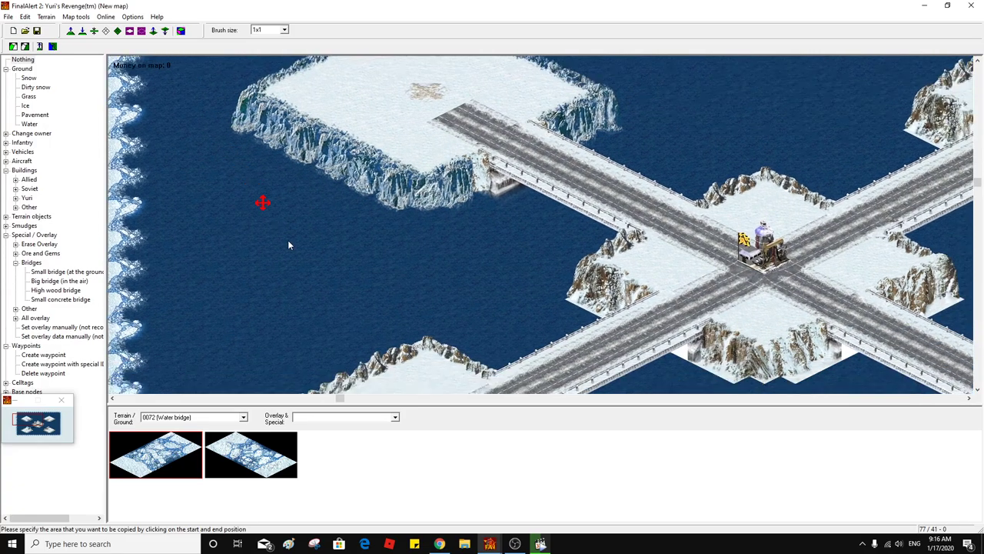
pyautogui.middleClick(297, 218)
pyautogui.middleClick(408, 248)
pyautogui.middleClick(415, 254)
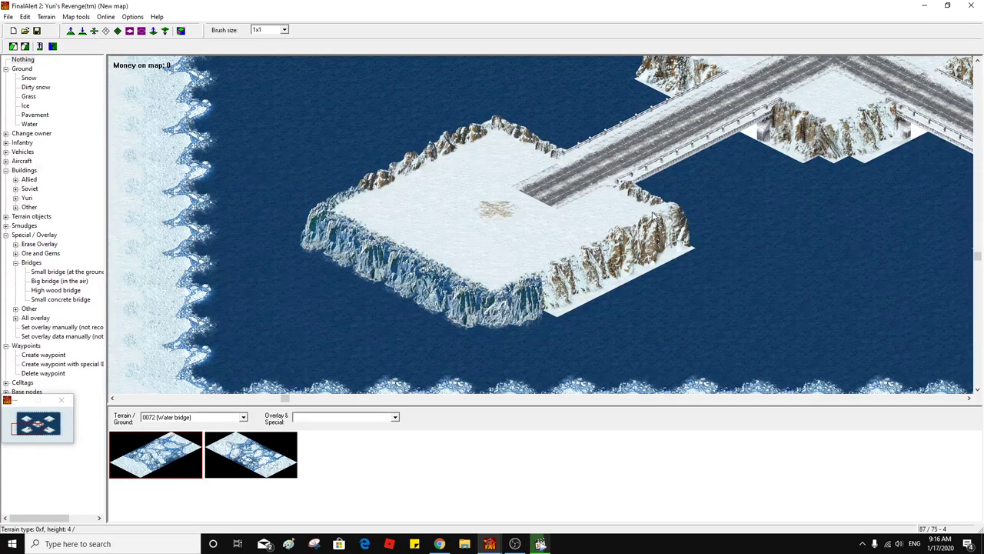
# Paste the same ice cliff strip over the southwest edge of the southeast island, aligned with its existing outline
pyautogui.rightClick(562, 213)
pyautogui.rightClick(573, 213)
pyautogui.rightClick(611, 223)
pyautogui.rightClick(559, 229)
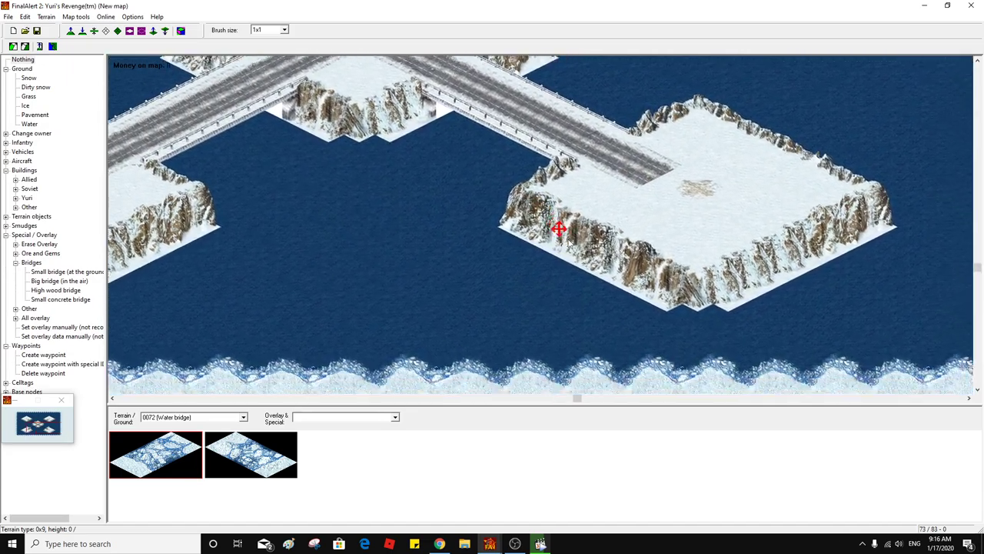
pyautogui.rightClick(569, 237)
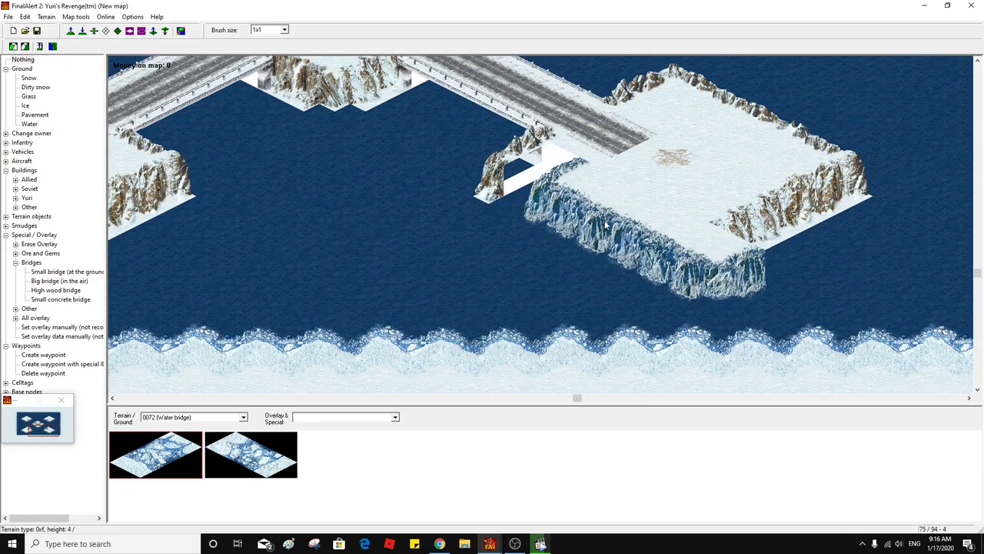
pyautogui.rightClick(550, 208)
pyautogui.rightClick(572, 198)
pyautogui.rightClick(571, 197)
# Copy the southern ice cliff corner of the southwest island and paste it over the center island's southern cliff
pyautogui.rightClick(530, 179)
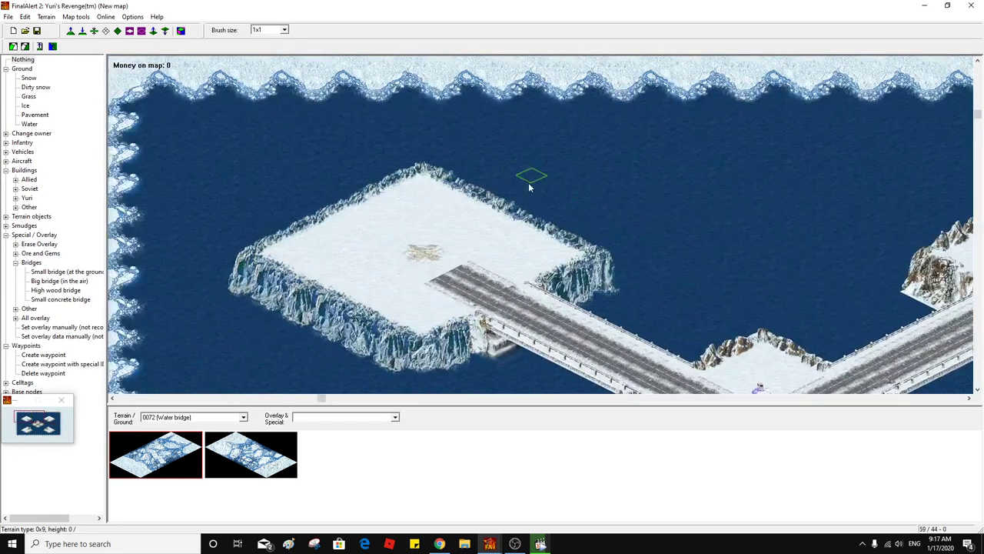
pyautogui.rightClick(528, 182)
pyautogui.rightClick(581, 198)
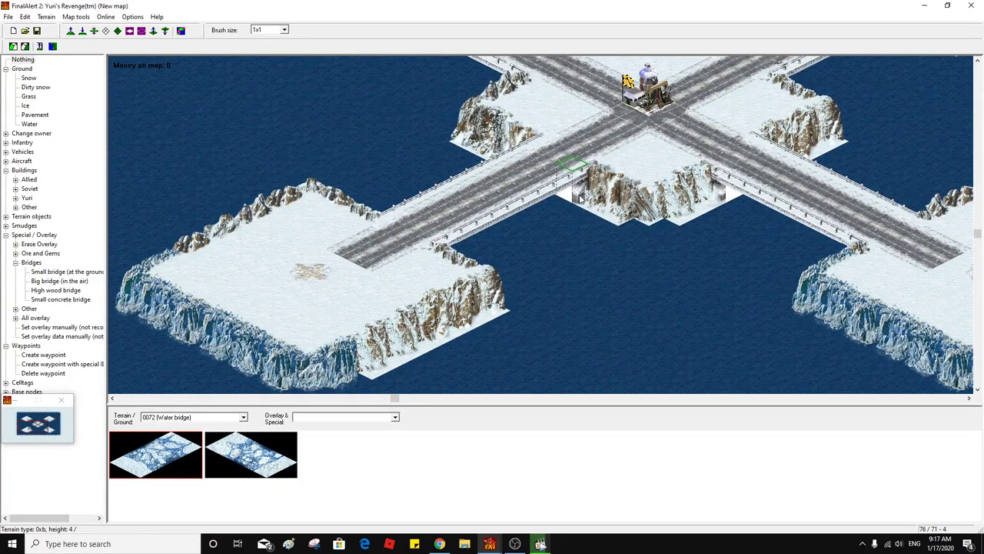
pyautogui.rightClick(579, 199)
pyautogui.rightClick(656, 206)
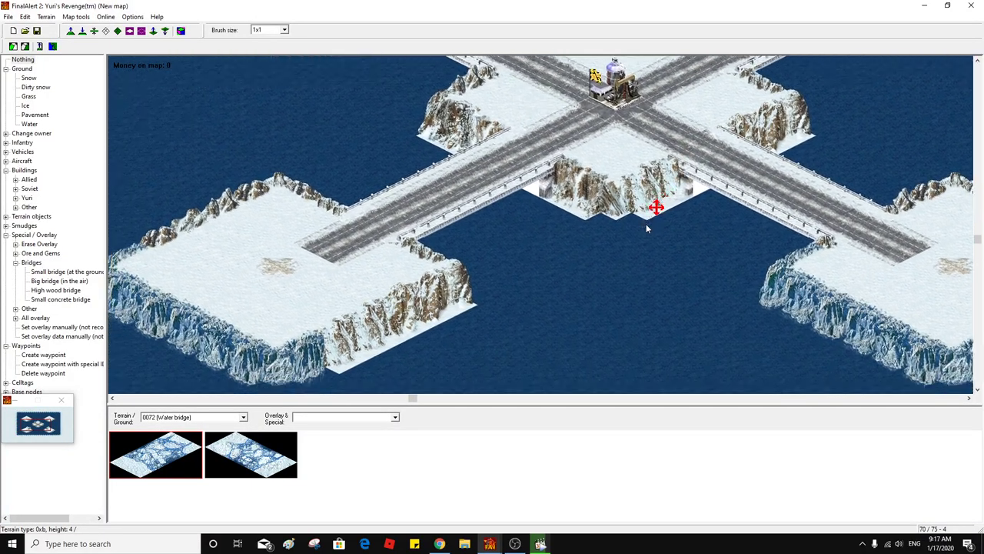
pyautogui.hotkey('ctrl', 'c')
pyautogui.click(283, 371)
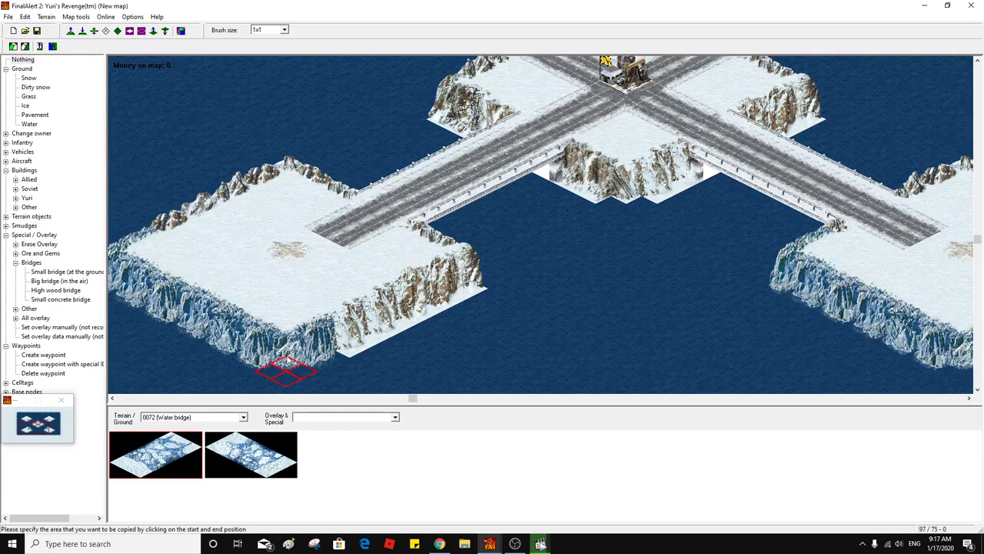
pyautogui.click(289, 306)
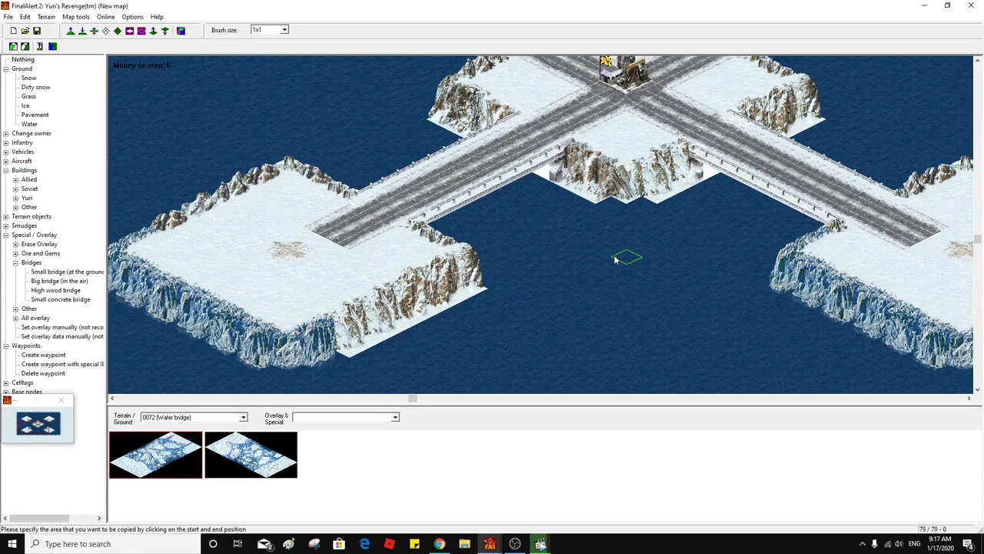
pyautogui.hotkey('ctrl', 'v')
pyautogui.click(614, 221)
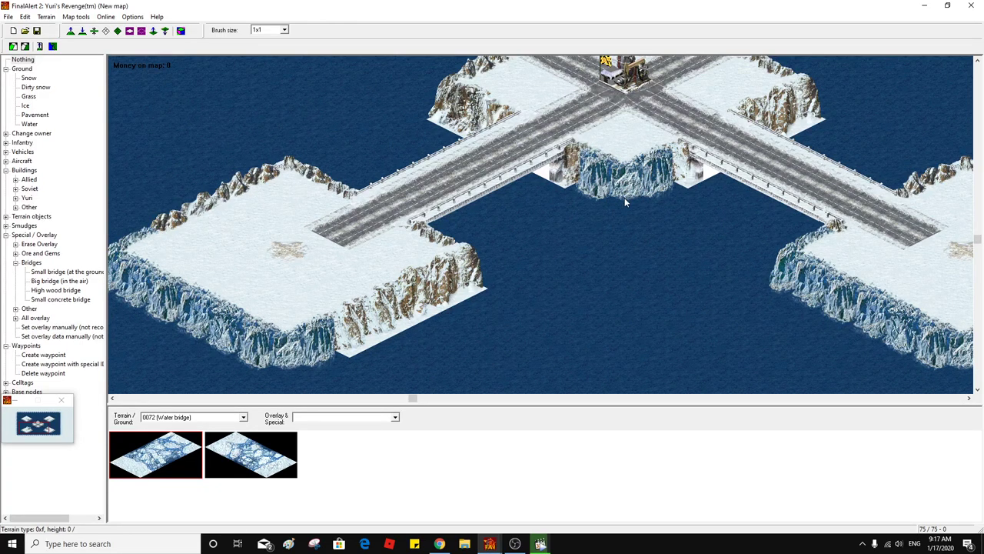
# Copy the eastern ice cliff corner of the northwest island, just above its bridge
pyautogui.scroll(3, 603, 249)
pyautogui.scroll(1, 600, 249)
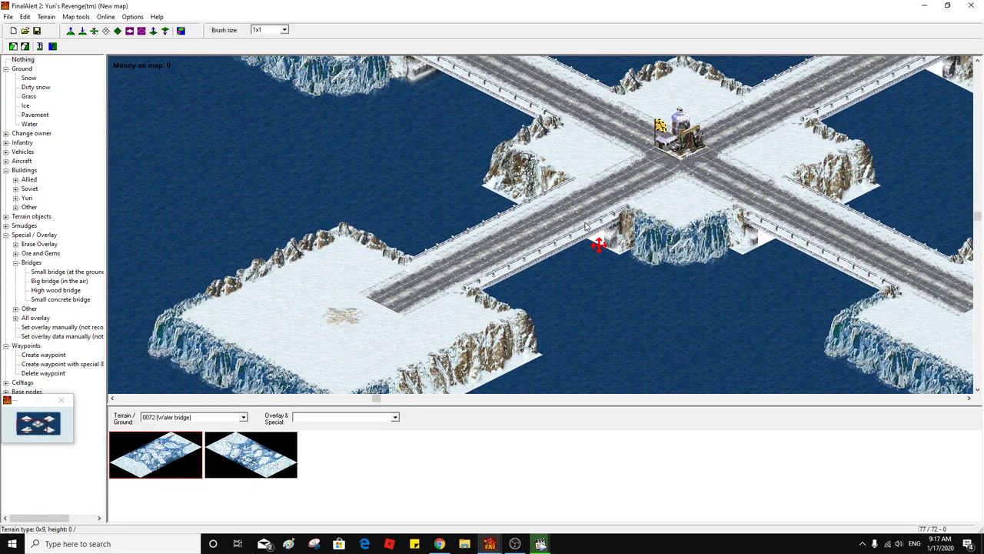
pyautogui.scroll(6, 584, 197)
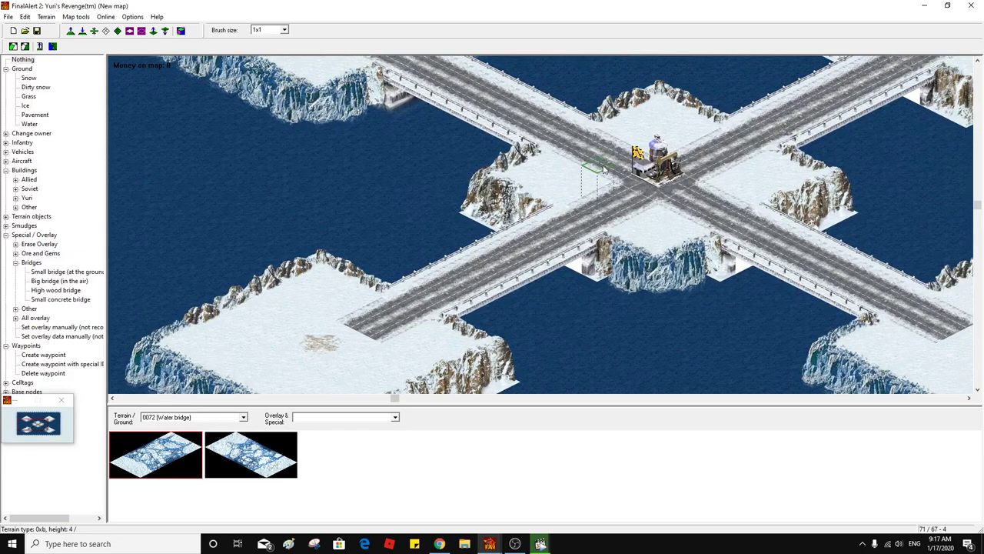
pyautogui.scroll(5, 625, 175)
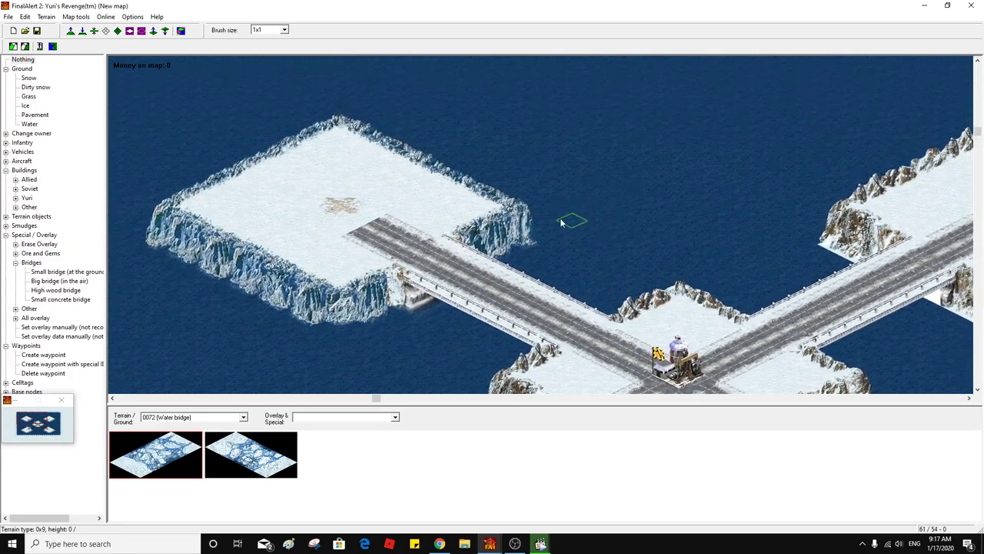
pyautogui.hotkey('ctrl', 'c')
pyautogui.click(544, 245)
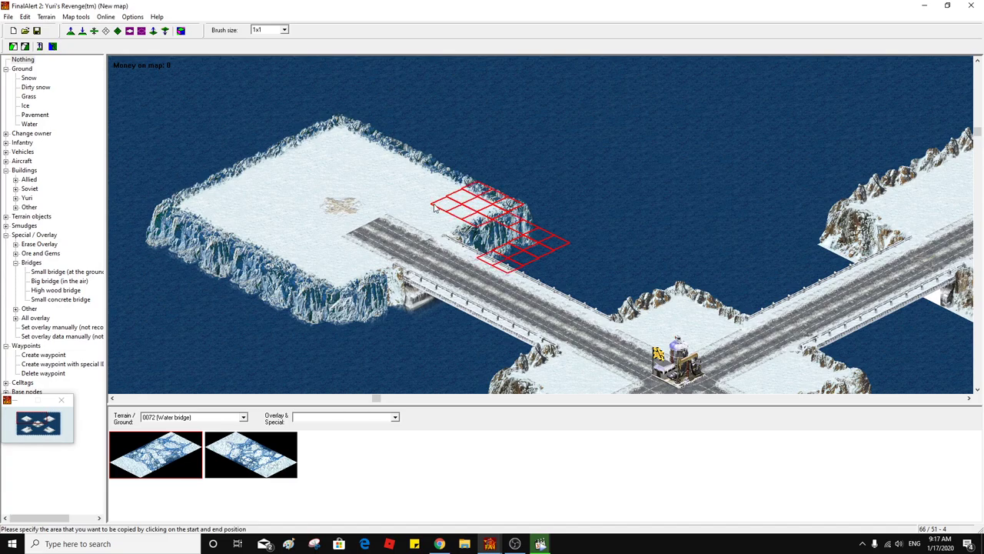
pyautogui.click(431, 210)
# Paste the copied eastern ice cliff corner over the southwest island's rocky eastern corner
pyautogui.scroll(-2, 587, 231)
pyautogui.middleClick(589, 236)
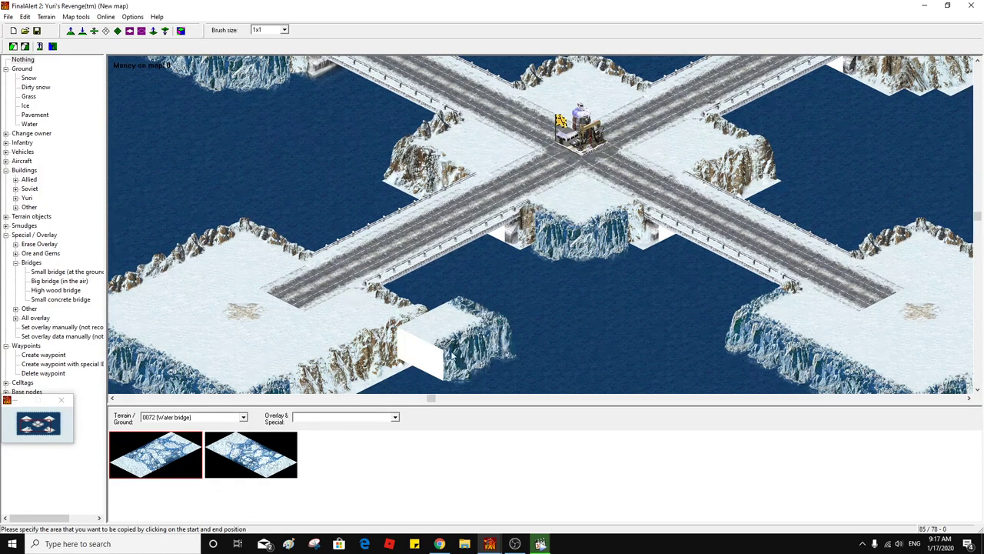
pyautogui.rightClick(409, 348)
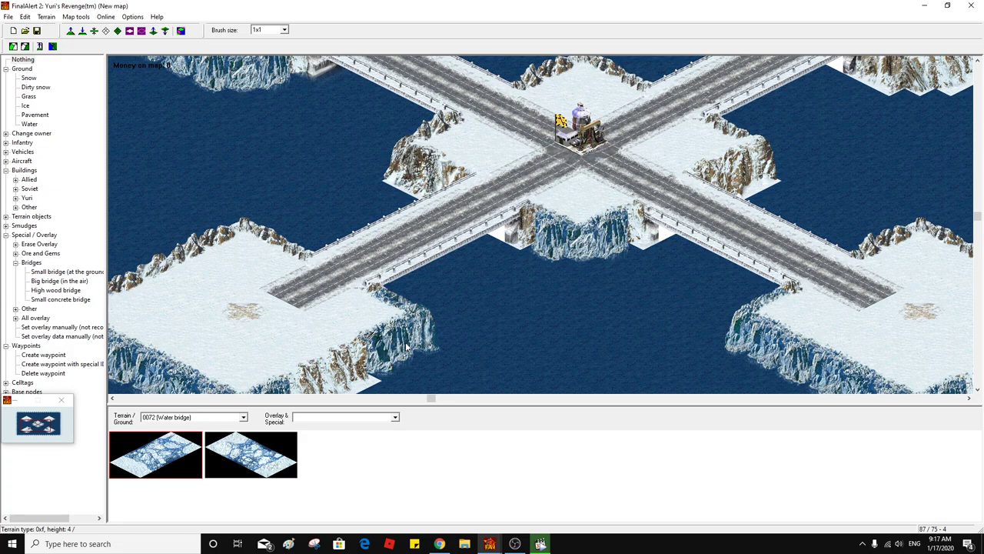
# Paste the copied eastern ice cliff corner over the southeast island's rocky eastern corner
pyautogui.click(559, 342)
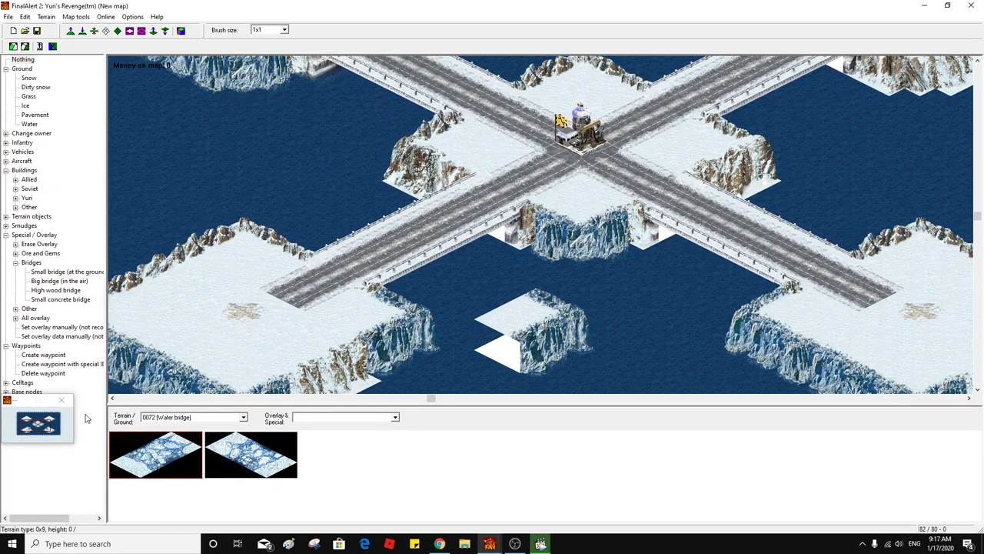
pyautogui.click(52, 435)
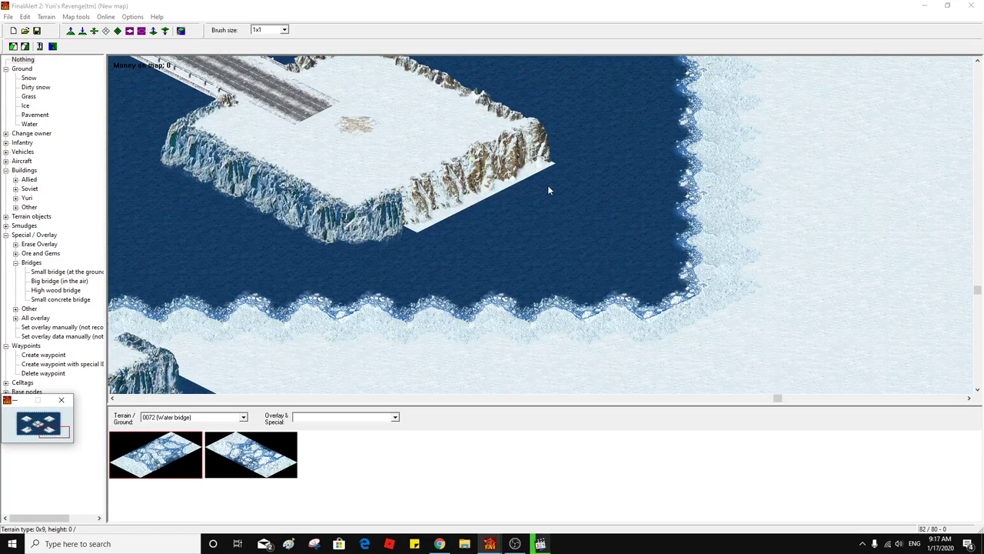
pyautogui.click(528, 160)
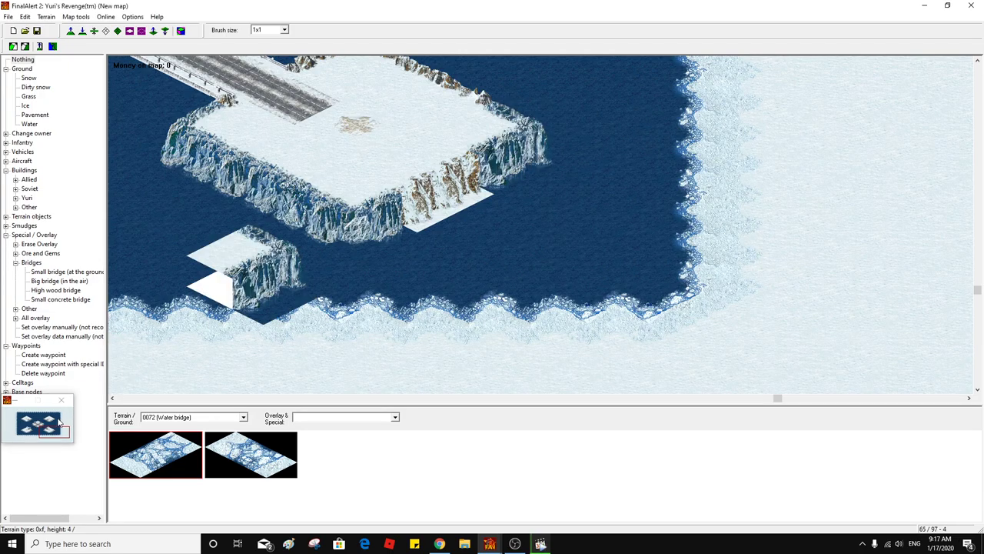
# Paste the same eastern ice cliff corner over the northeast island's rocky eastern corner, aligned with its outline
pyautogui.click(56, 421)
pyautogui.click(512, 165)
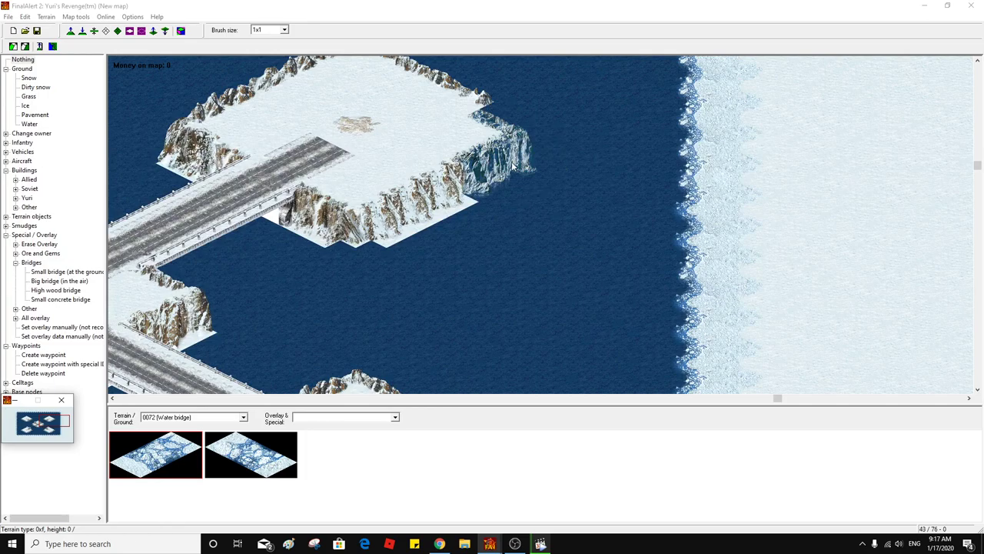
pyautogui.click(515, 161)
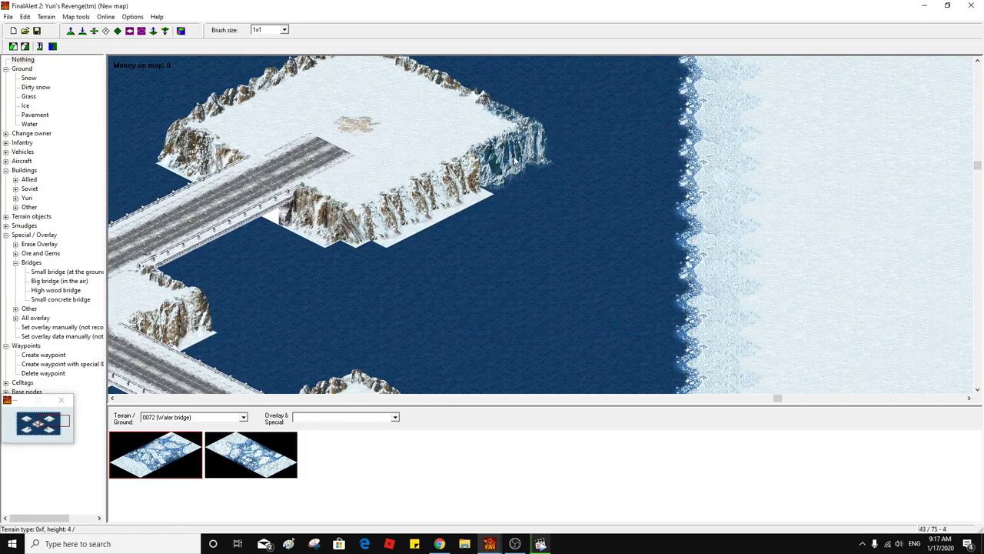
# Copy the western ice cliff corner of the northwest island
pyautogui.click(231, 269)
pyautogui.click(34, 423)
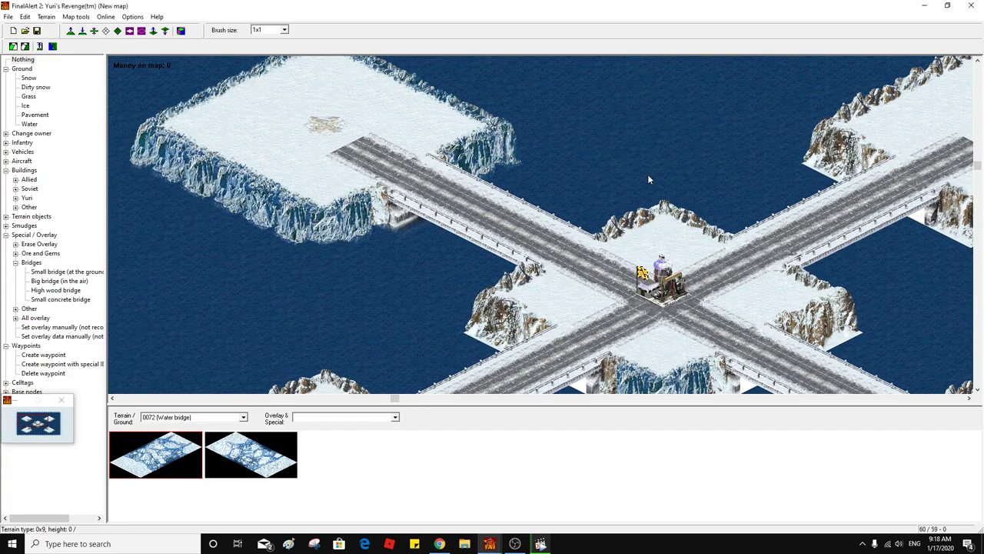
pyautogui.hotkey('ctrl', 'c')
pyautogui.click(118, 154)
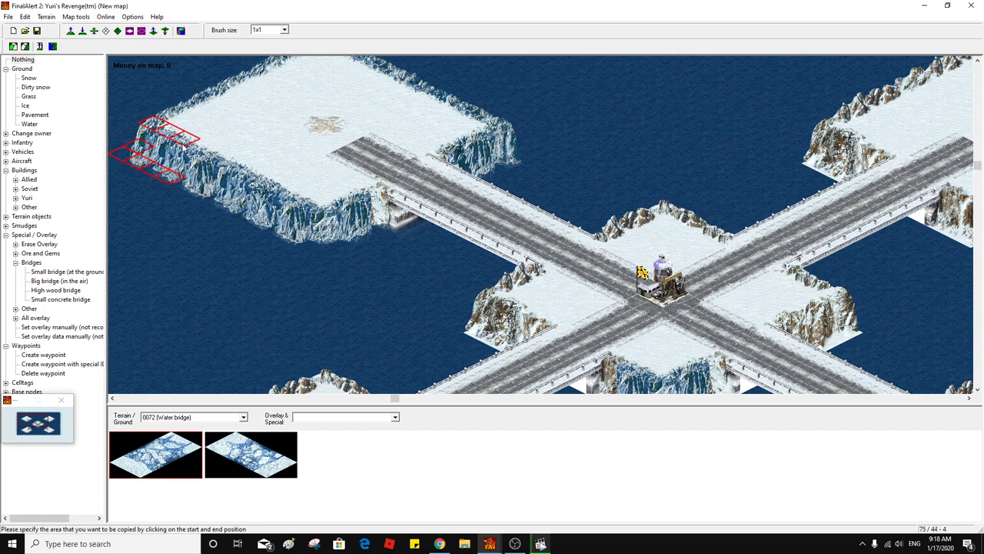
pyautogui.click(212, 129)
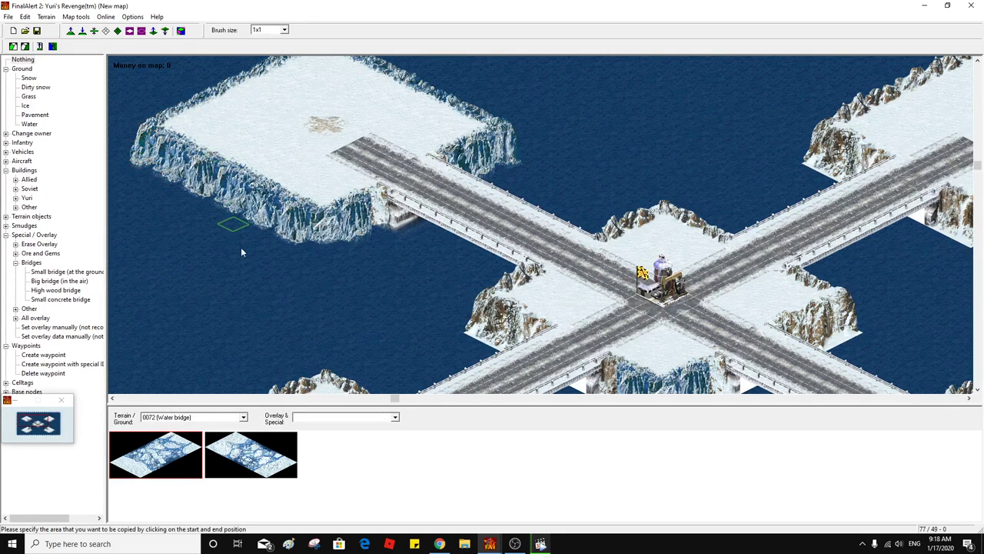
# Paste the copied western ice cliff corner over the center island's rocky western cliff, aligned with its outline
pyautogui.hotkey('ctrl', 'v')
pyautogui.click(405, 338)
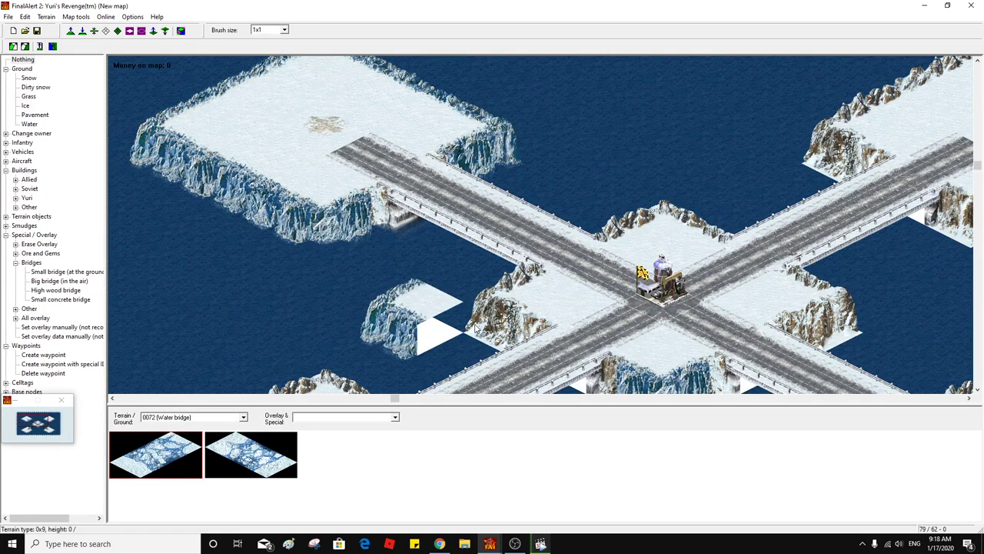
pyautogui.hotkey('ctrl', 'z')
pyautogui.hotkey('ctrl', 'z')
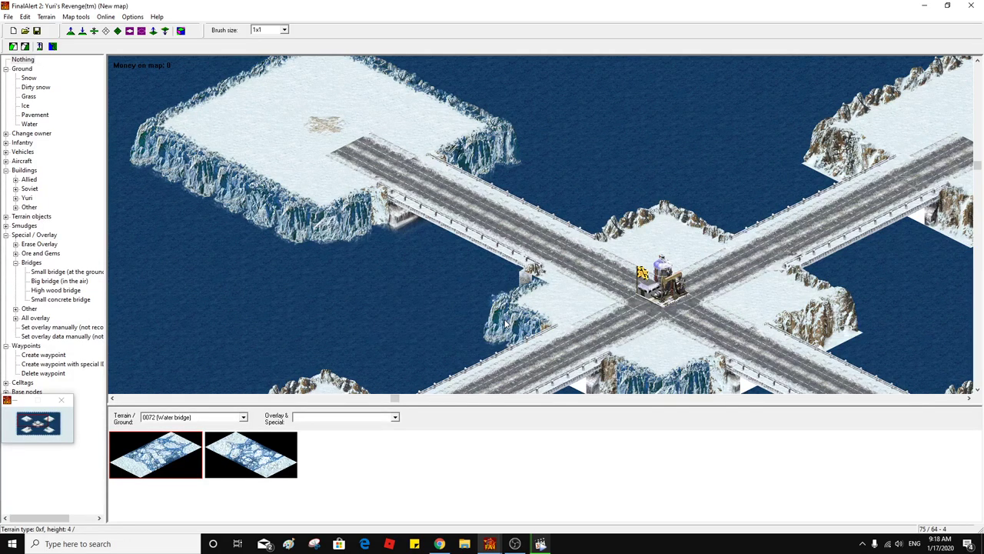
pyautogui.click(496, 325)
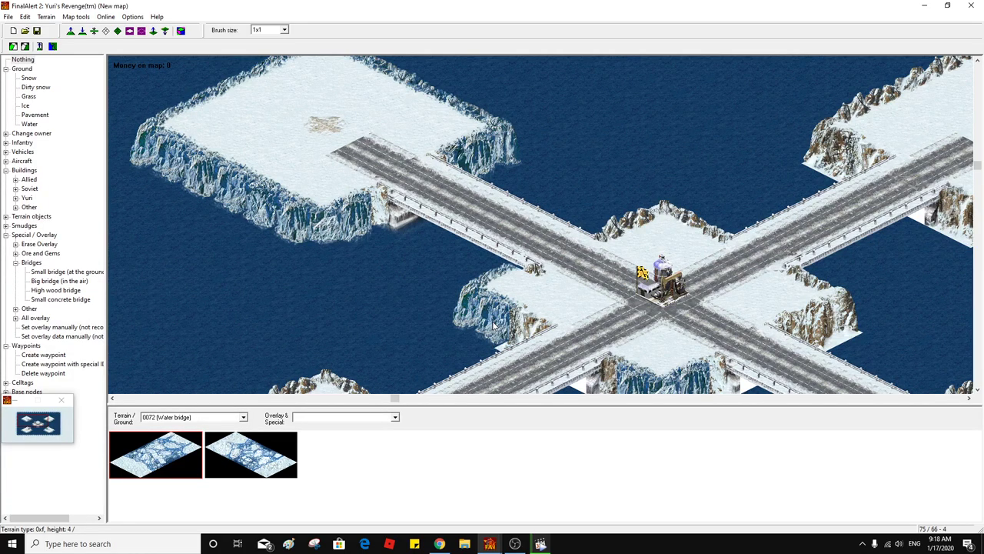
pyautogui.hotkey('ctrl', 'z')
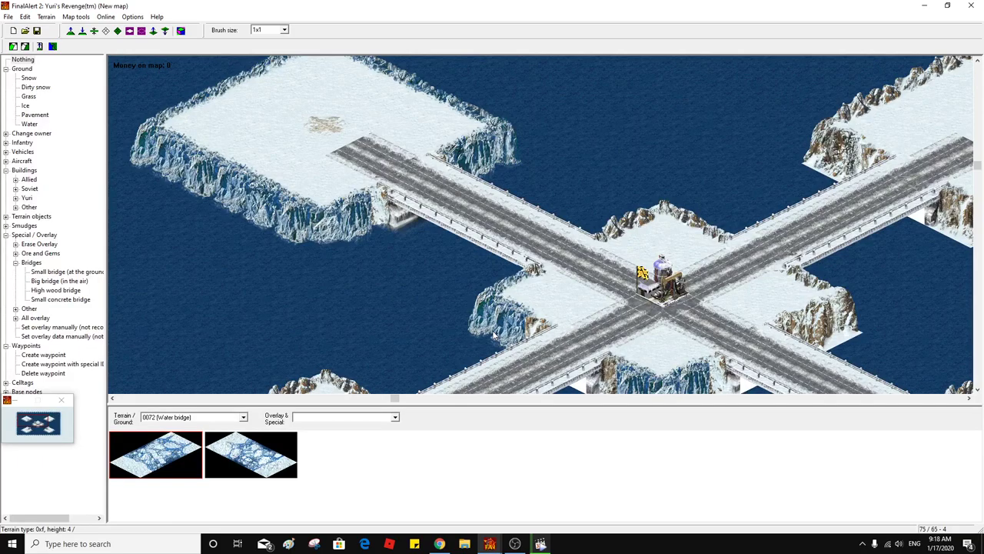
# Paste the same western ice cliff corner over the northeast island's rocky western corner, just above its bridge
pyautogui.scroll(-5, 390, 300)
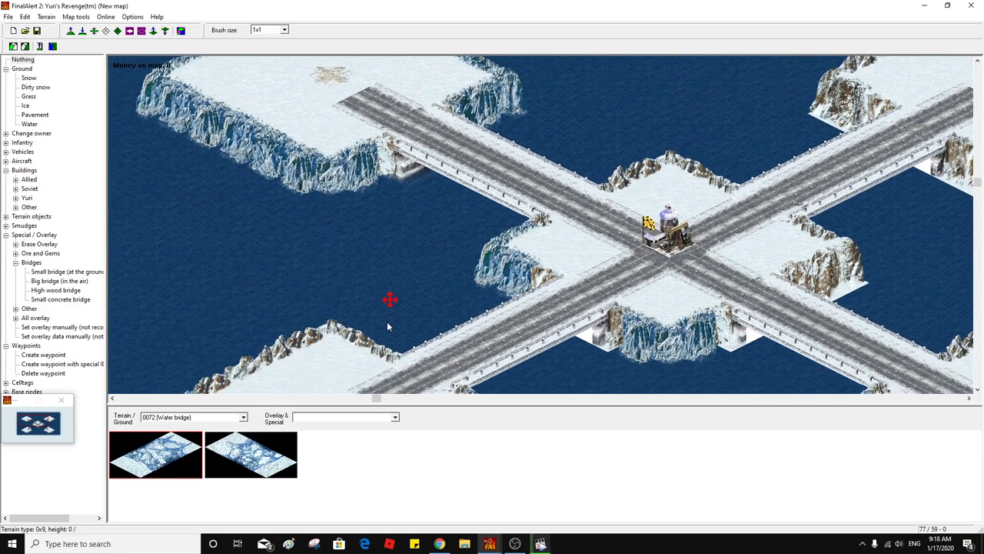
pyautogui.middleClick(390, 325)
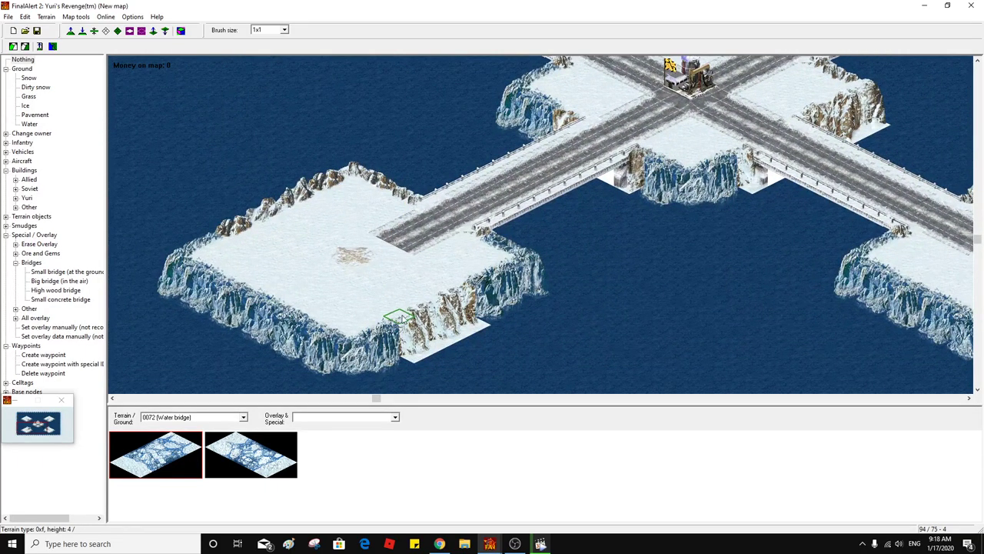
pyautogui.middleClick(400, 316)
pyautogui.middleClick(257, 358)
pyautogui.click(46, 421)
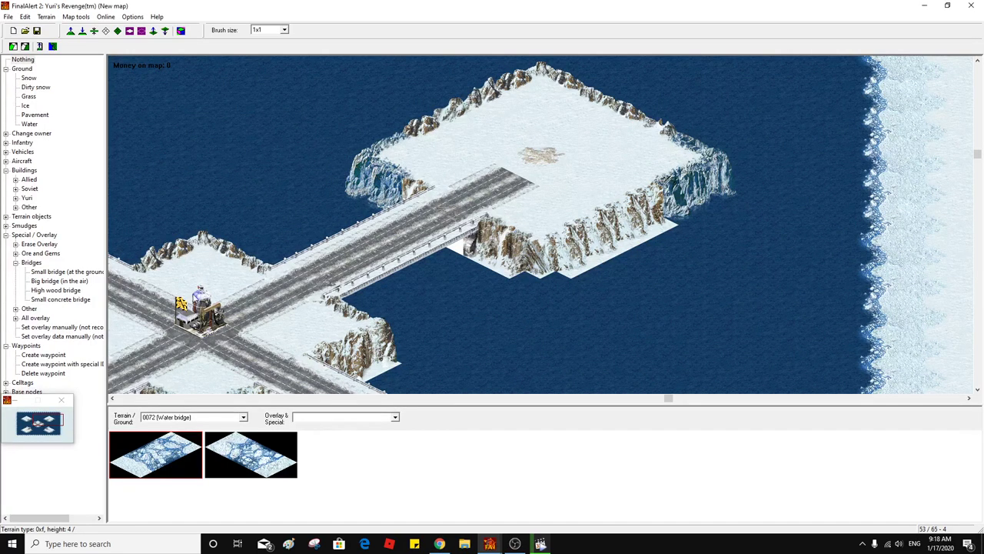
# Copy the northwest island's eastern ice cliff corner again, using a selection that reaches from the open water into the snow
pyautogui.click(46, 435)
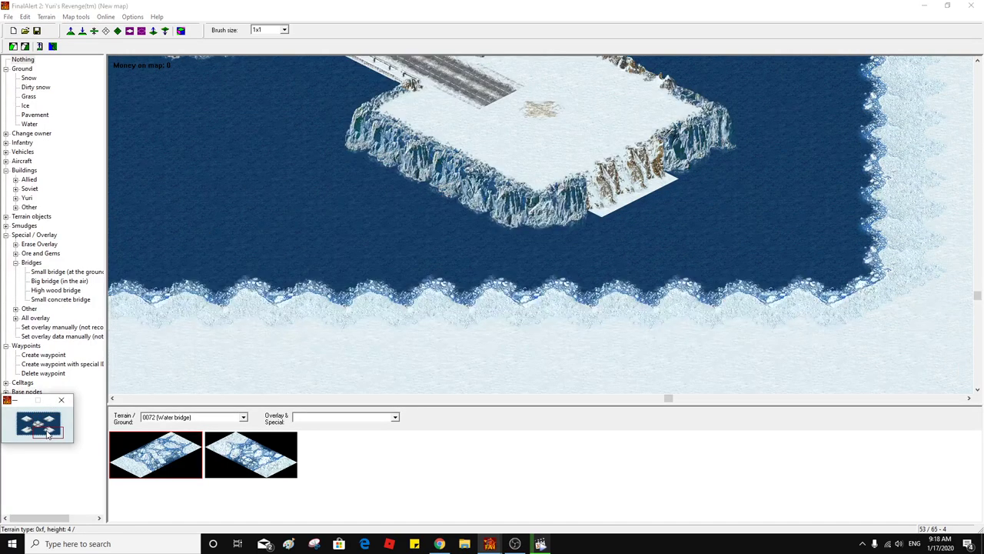
pyautogui.click(48, 421)
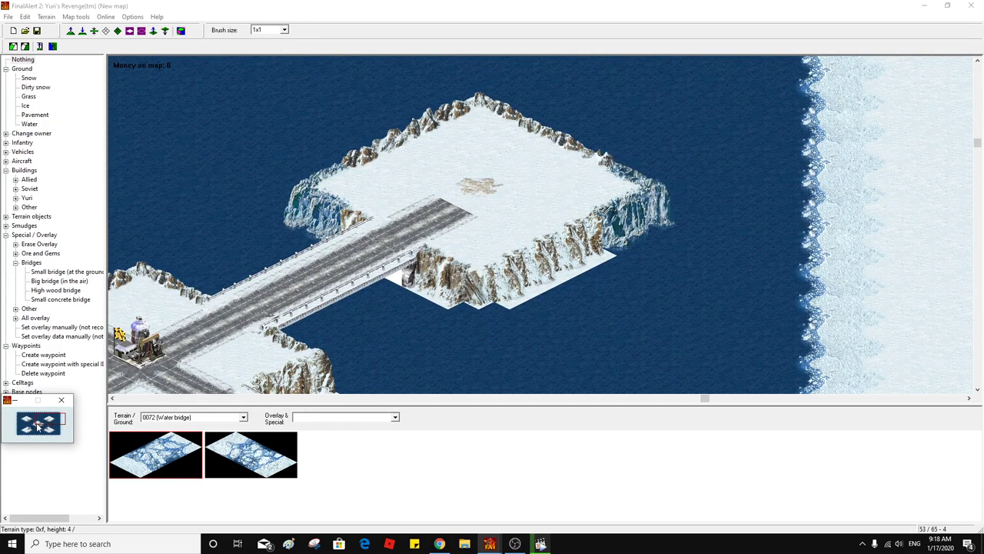
pyautogui.click(37, 427)
pyautogui.click(29, 433)
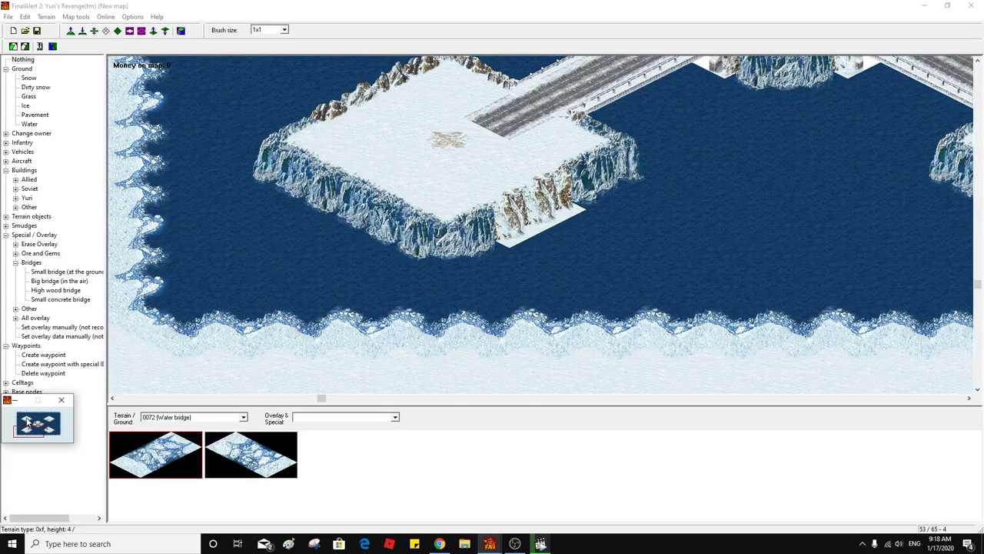
pyautogui.click(29, 422)
pyautogui.click(483, 282)
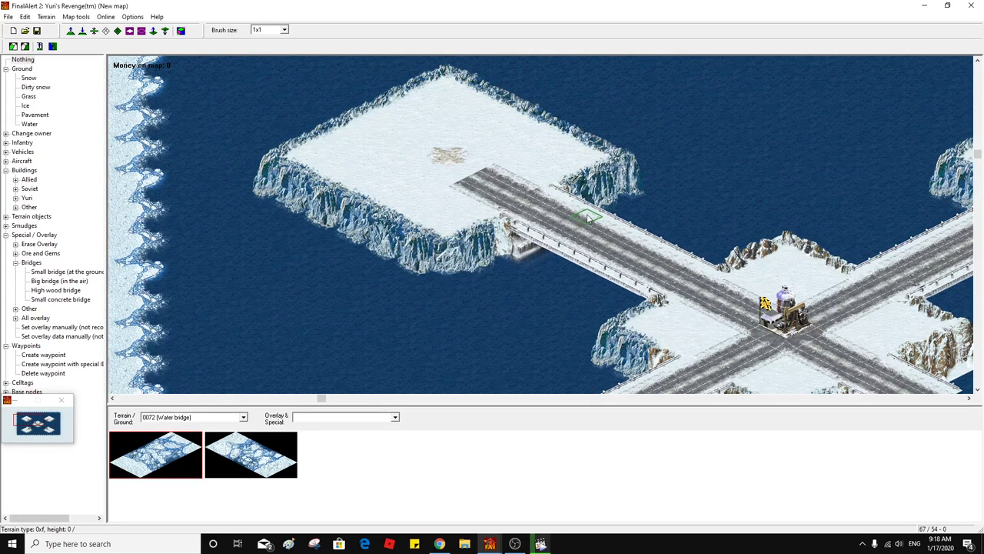
pyautogui.hotkey('ctrl', 'c')
pyautogui.click(653, 197)
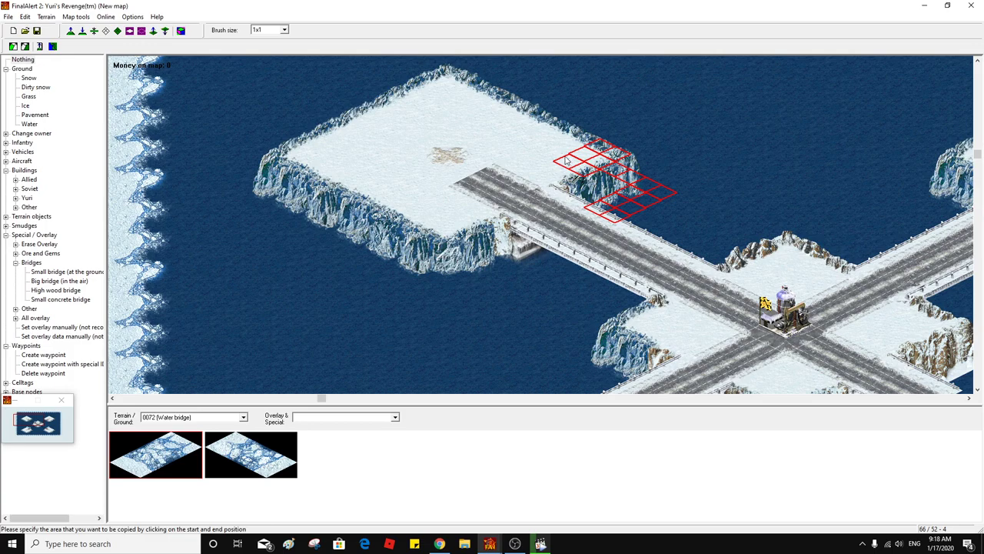
pyautogui.click(568, 160)
# Paste the copied eastern ice cliff corner over the center island's rocky eastern cliff
pyautogui.middleClick(577, 163)
pyautogui.middleClick(631, 186)
pyautogui.hotkey('ctrl', 'v')
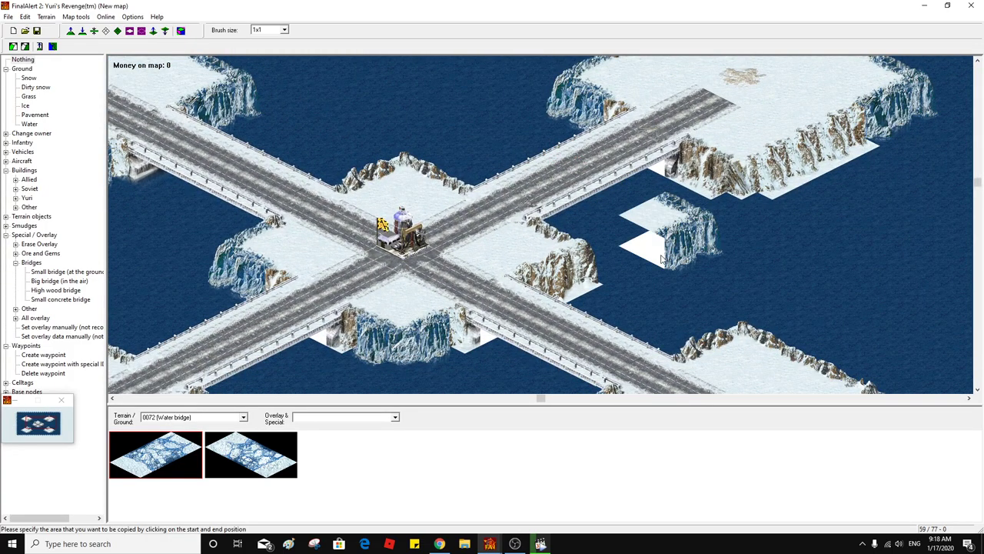
pyautogui.click(582, 278)
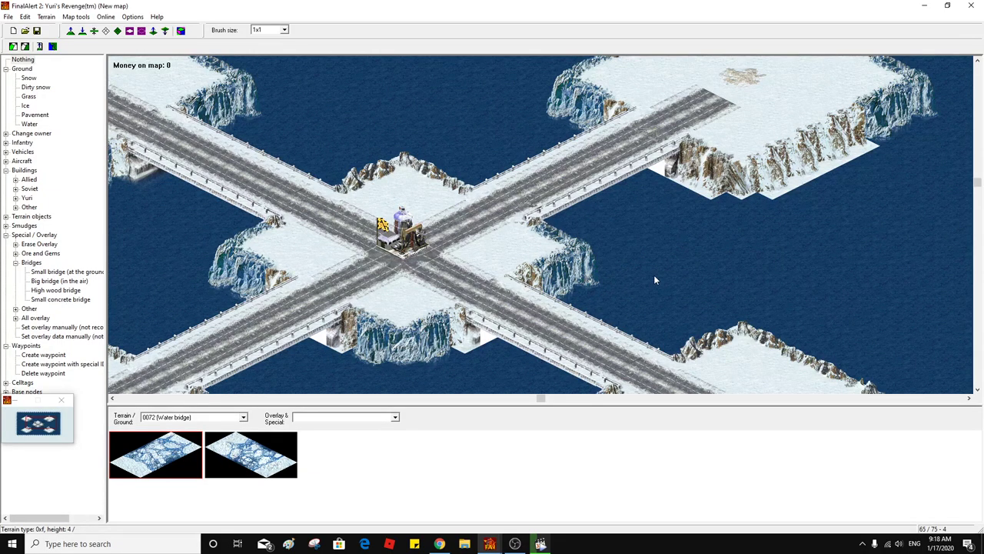
# Look over the northeast, southern and northwest islands for the remaining rocky cliff sections
pyautogui.middleClick(326, 158)
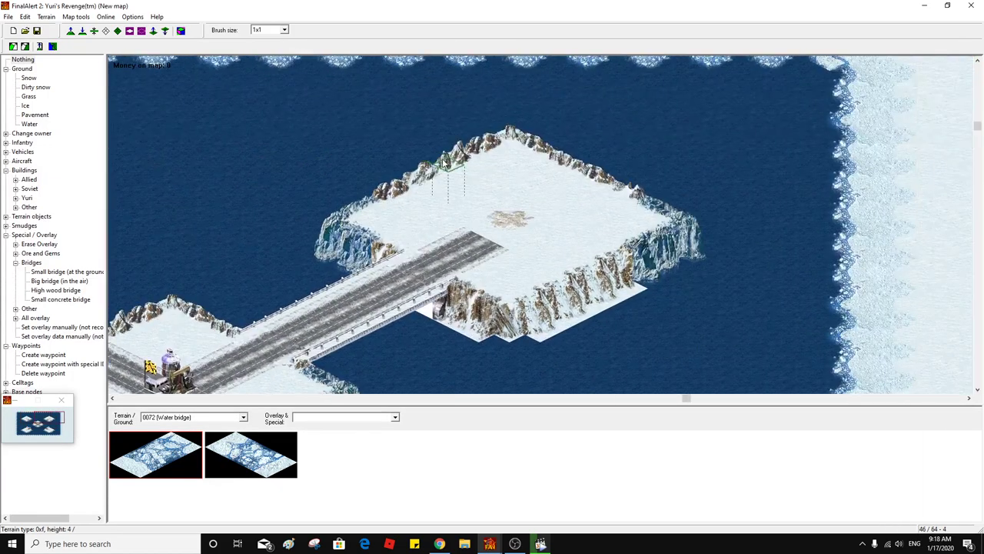
pyautogui.middleClick(445, 166)
pyautogui.middleClick(471, 189)
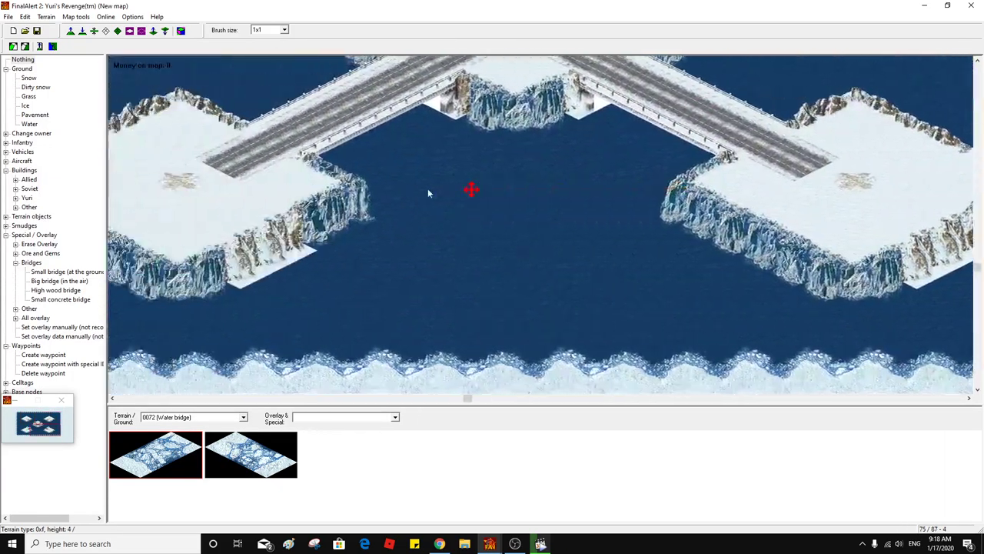
pyautogui.middleClick(428, 193)
pyautogui.middleClick(472, 202)
pyautogui.middleClick(459, 146)
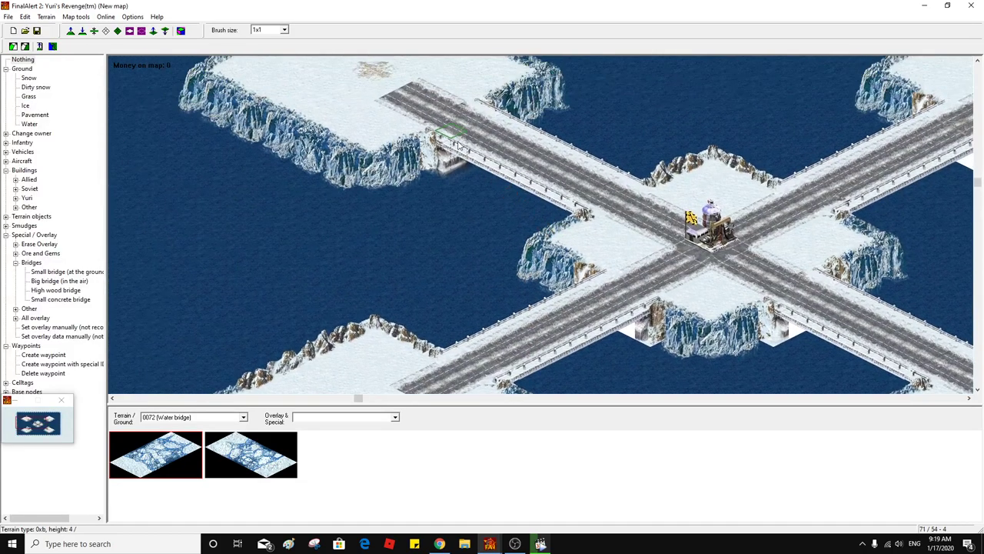
pyautogui.middleClick(448, 170)
pyautogui.middleClick(414, 196)
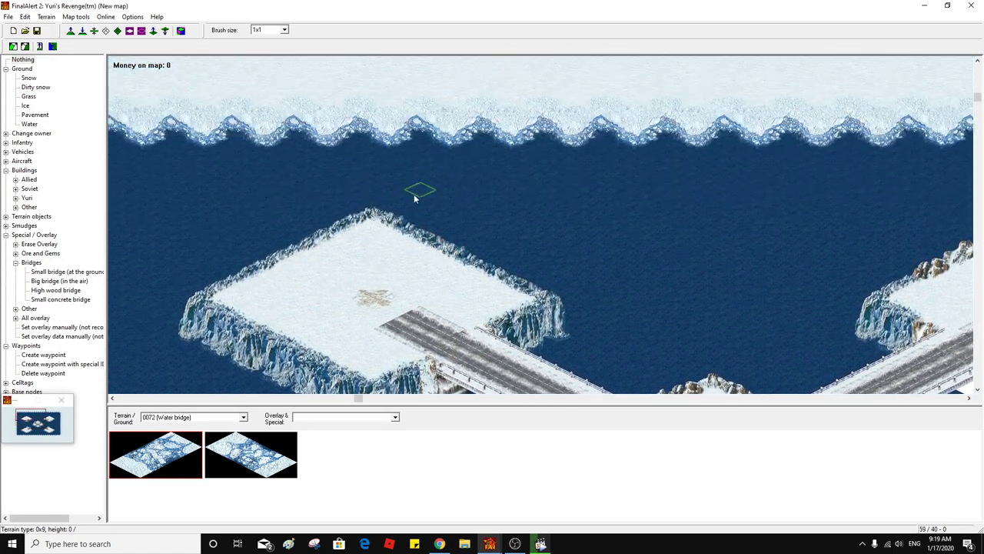
# Try to paste a copy of the northwest island's northern ice cliff tip over the center island's rocky northern cliff
pyautogui.hotkey('ctrl', 'c')
pyautogui.click(373, 215)
pyautogui.click(371, 250)
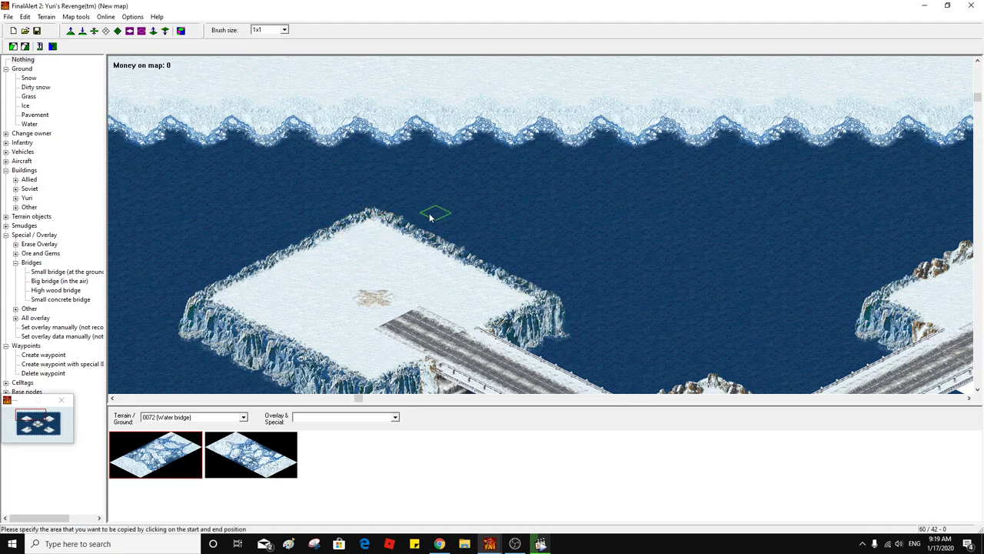
pyautogui.middleClick(501, 262)
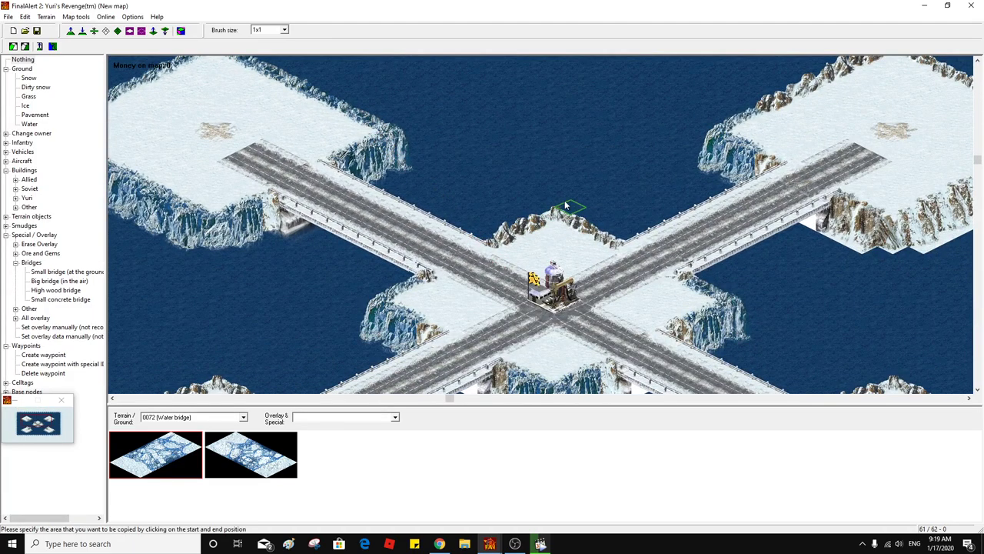
pyautogui.hotkey('ctrl', 'v')
pyautogui.click(561, 238)
pyautogui.hotkey('ctrl', 'v')
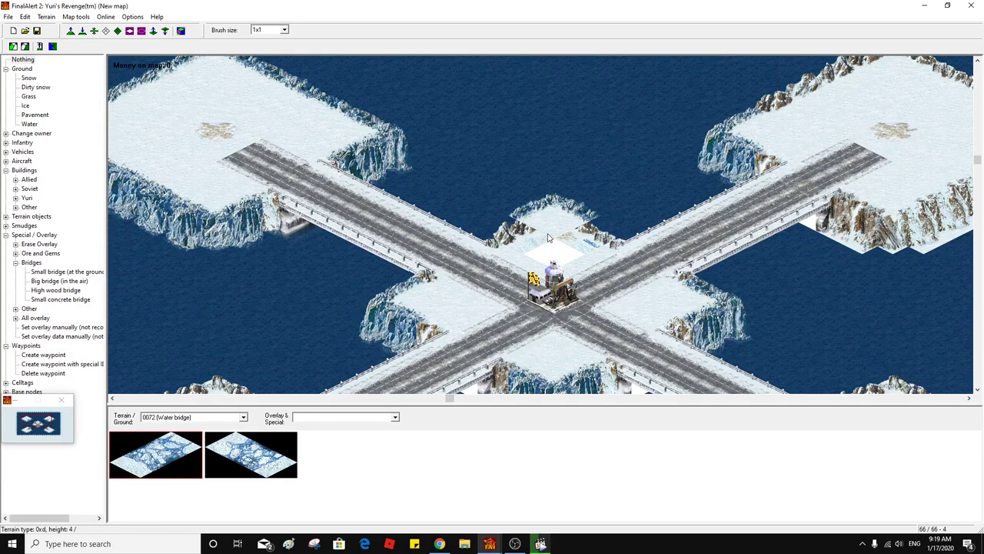
pyautogui.click(549, 231)
pyautogui.click(551, 216)
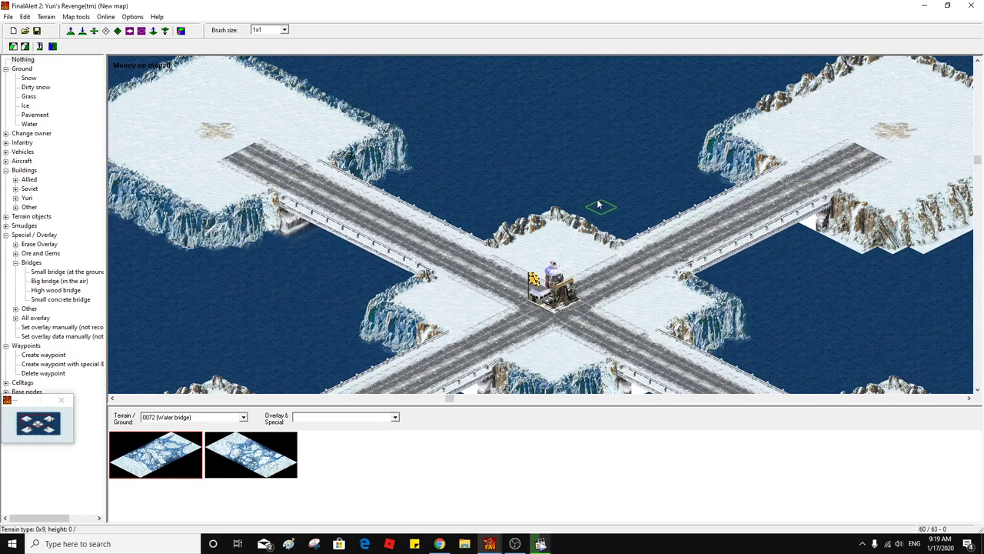
# Try pasting a wider copy of the northwest island's northern tip, including nearby water, at the center island's northern edge
pyautogui.scroll(10, 570, 162)
pyautogui.hscroll(-5, 519, 214)
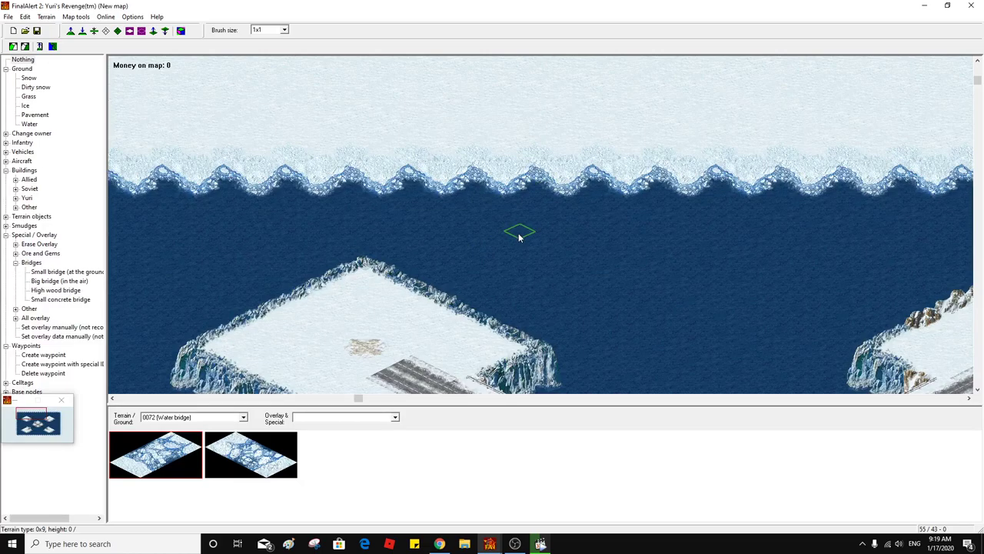
pyautogui.click(520, 235)
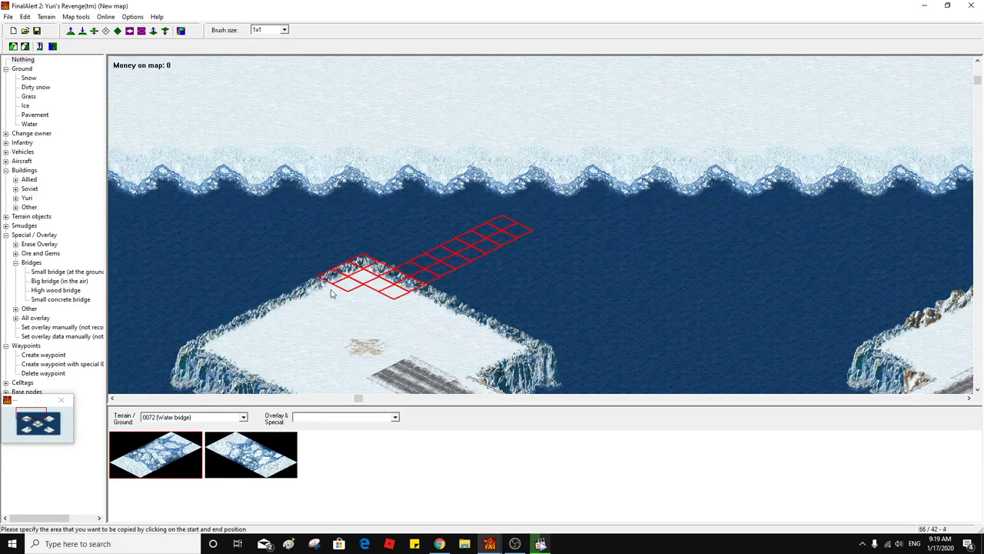
pyautogui.click(292, 275)
pyautogui.moveTo(562, 261); pyautogui.dragTo(579, 279)
pyautogui.hotkey('ctrl', 'v')
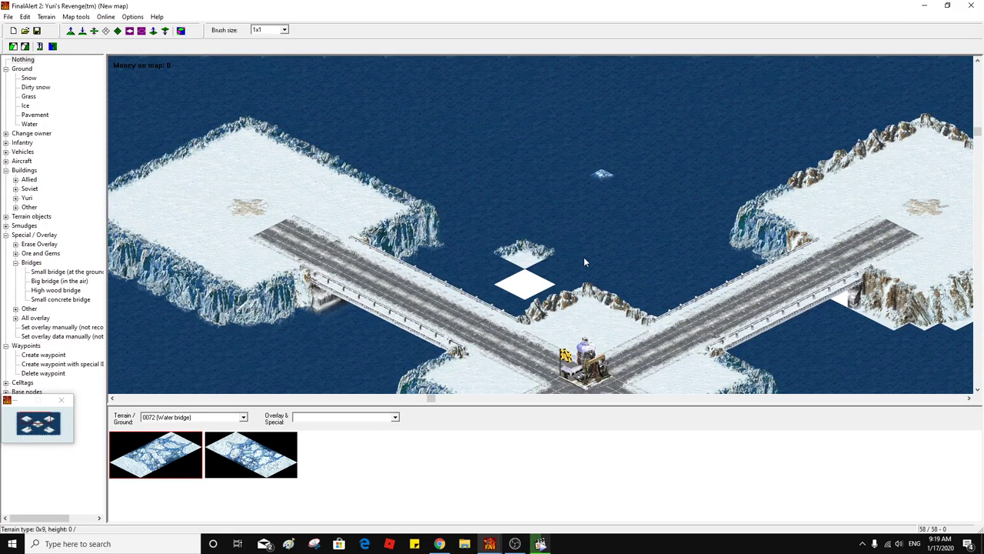
pyautogui.rightClick(625, 285)
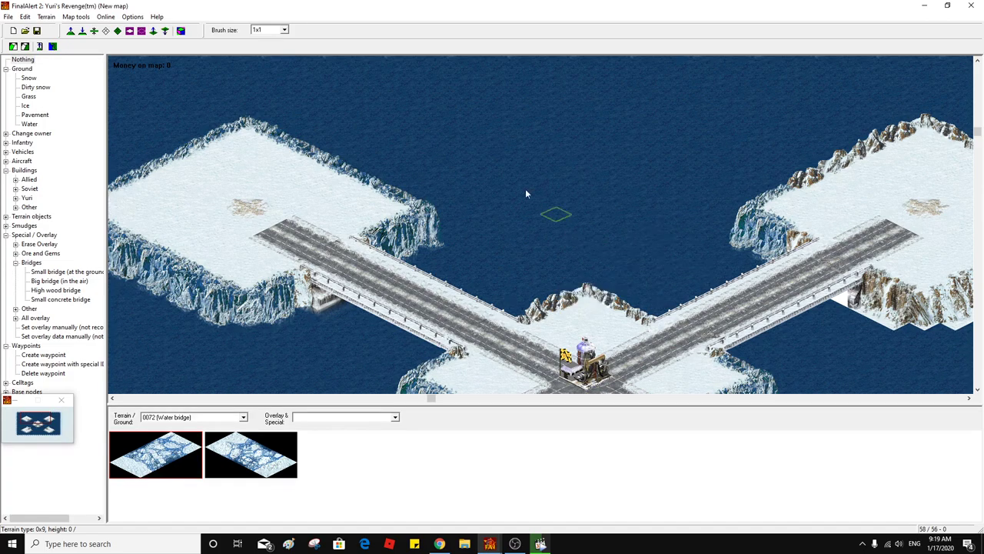
pyautogui.scroll(1, 402, 127)
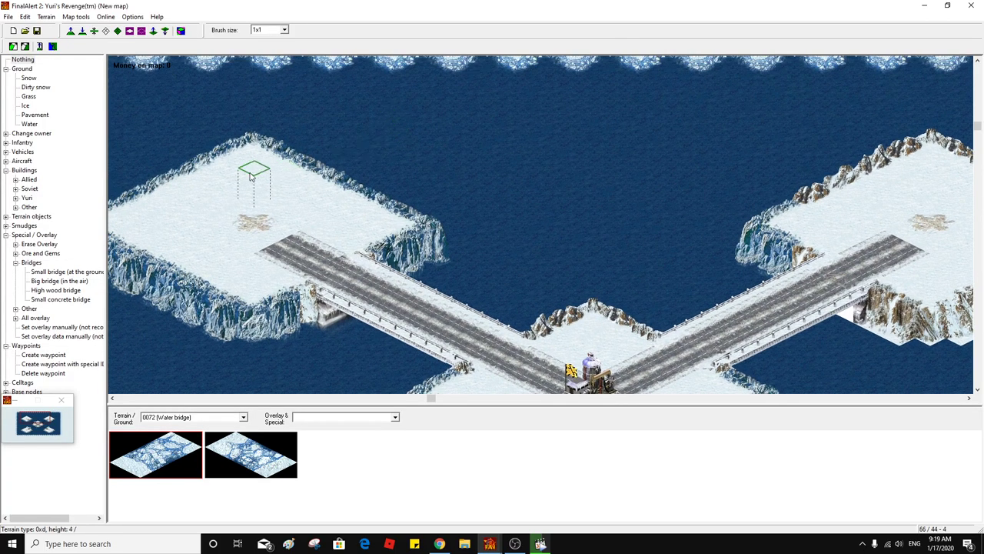
# Try to paste a small block of the northwest island's northern ice tip over the center island's northern rocky cliff
pyautogui.hotkey('ctrl', 'c')
pyautogui.click(208, 162)
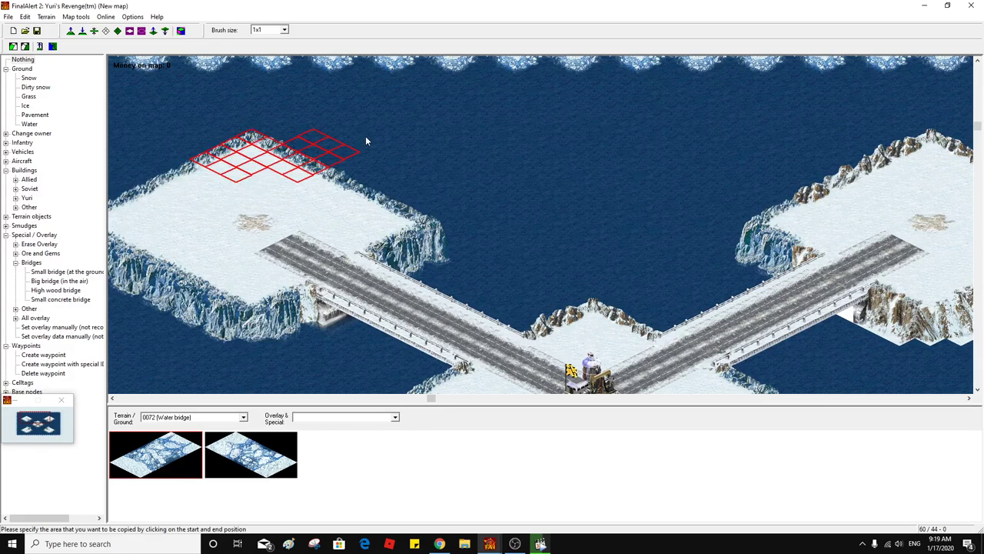
pyautogui.click(424, 133)
pyautogui.rightClick(512, 176)
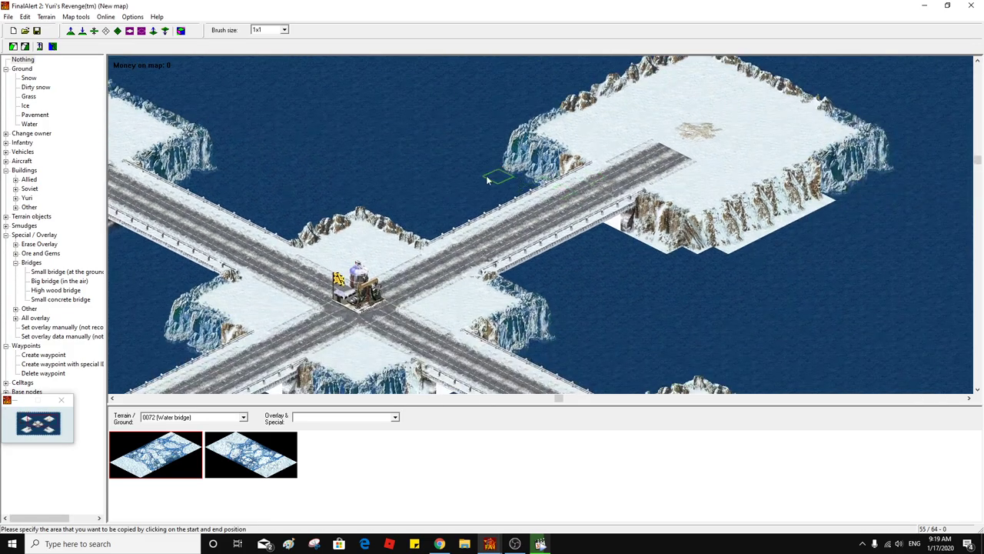
pyautogui.hotkey('ctrl', 'v')
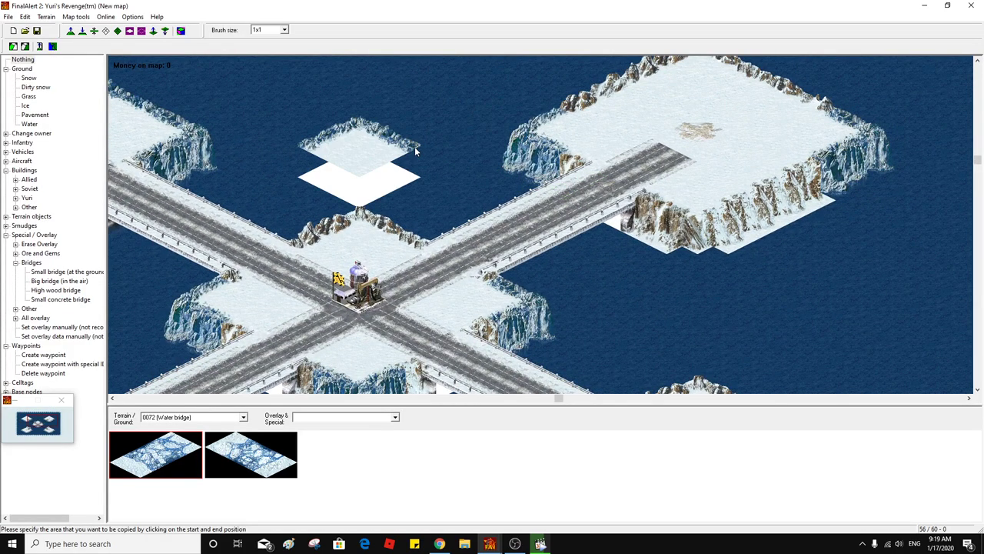
pyautogui.click(394, 214)
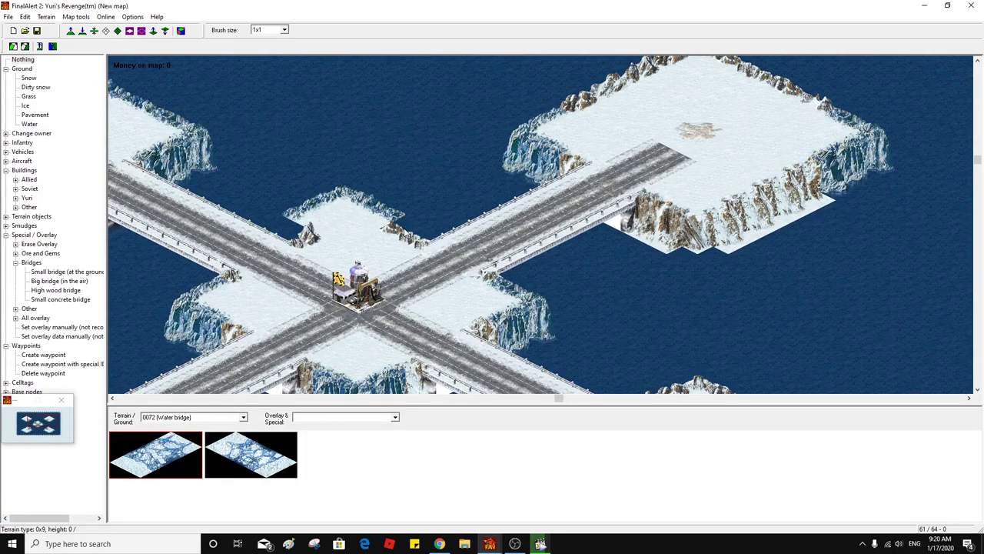
pyautogui.click(405, 230)
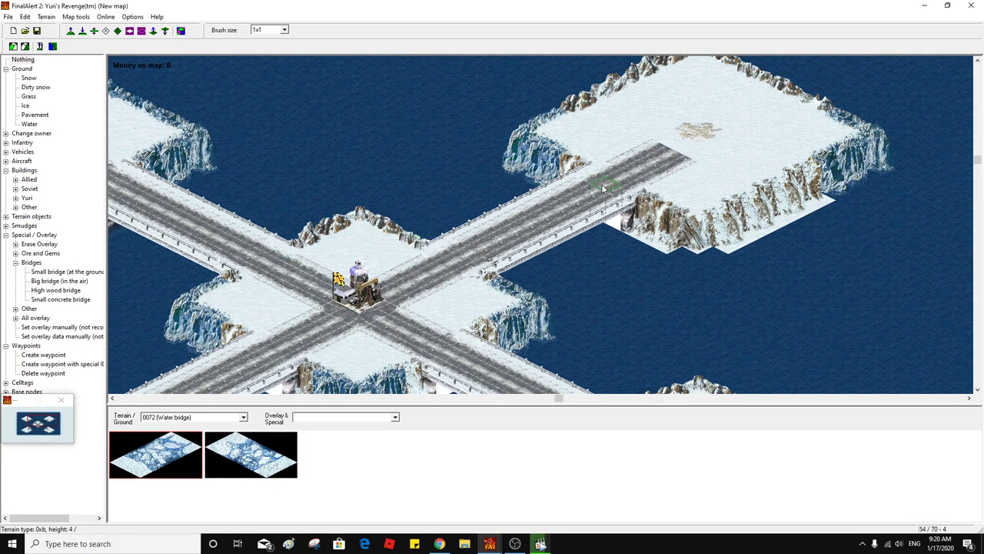
# Try to paste a narrow strip of the northwest island's northeastern ice edge over the center island's northeastern rocky edge
pyautogui.middleClick(604, 189)
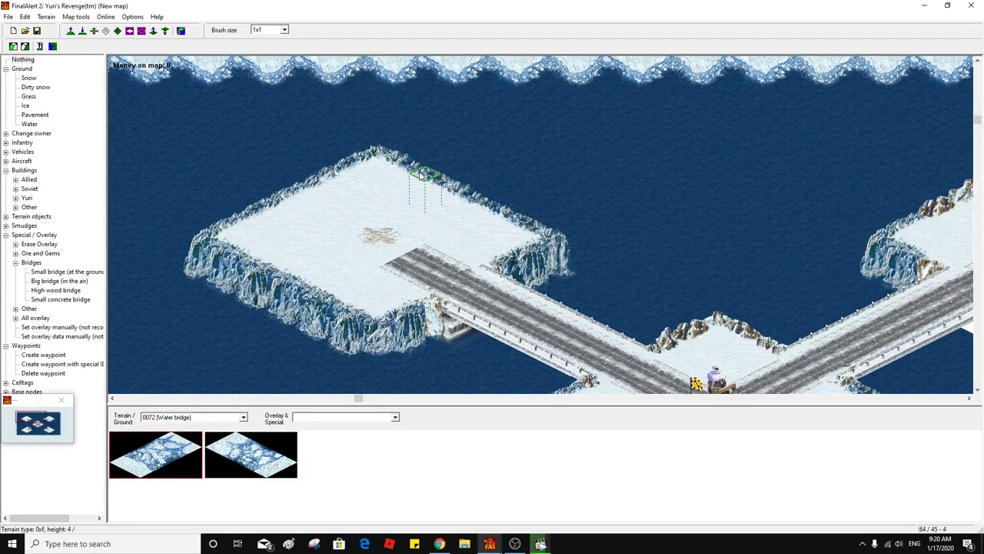
pyautogui.hotkey('ctrl', 'c')
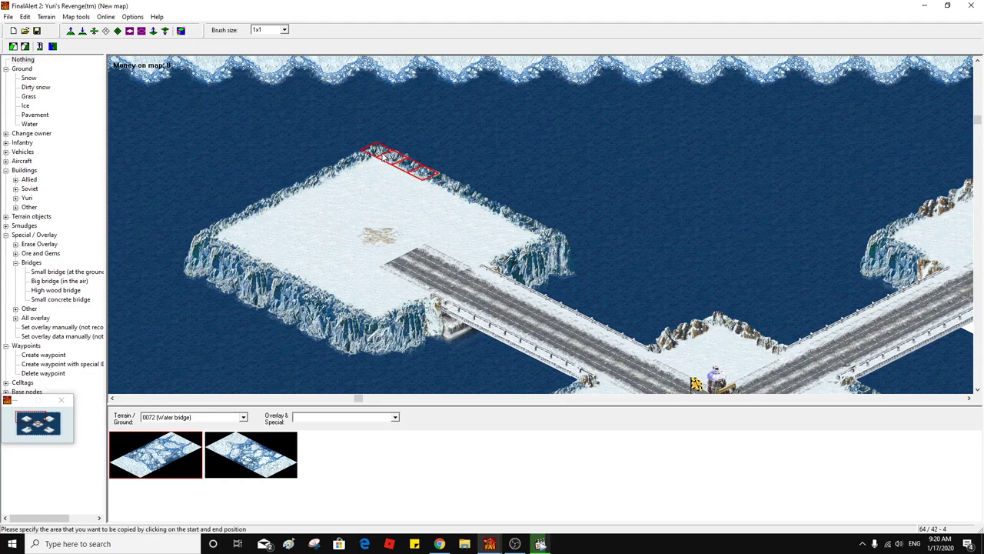
pyautogui.middleClick(396, 155)
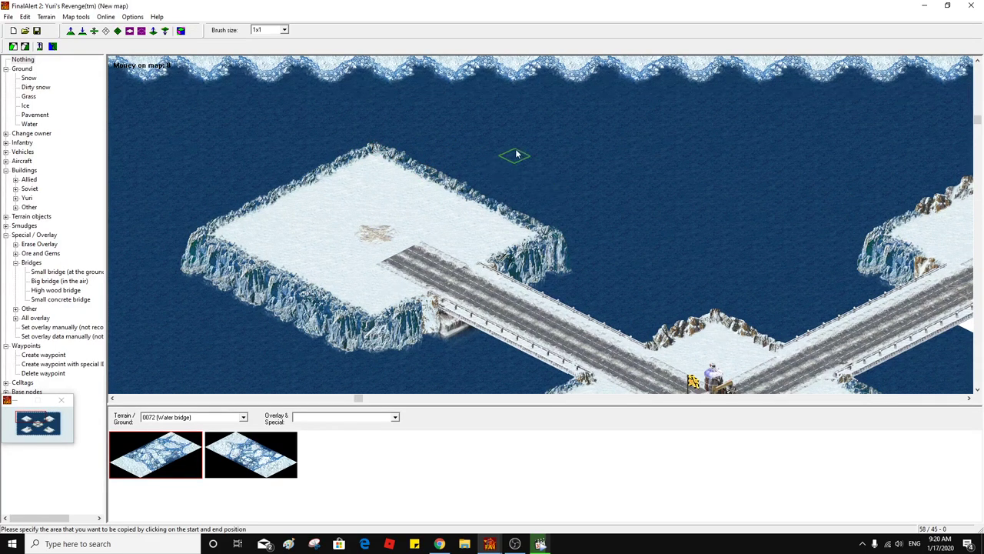
pyautogui.middleClick(516, 153)
pyautogui.middleClick(549, 171)
pyautogui.middleClick(538, 163)
pyautogui.click(540, 194)
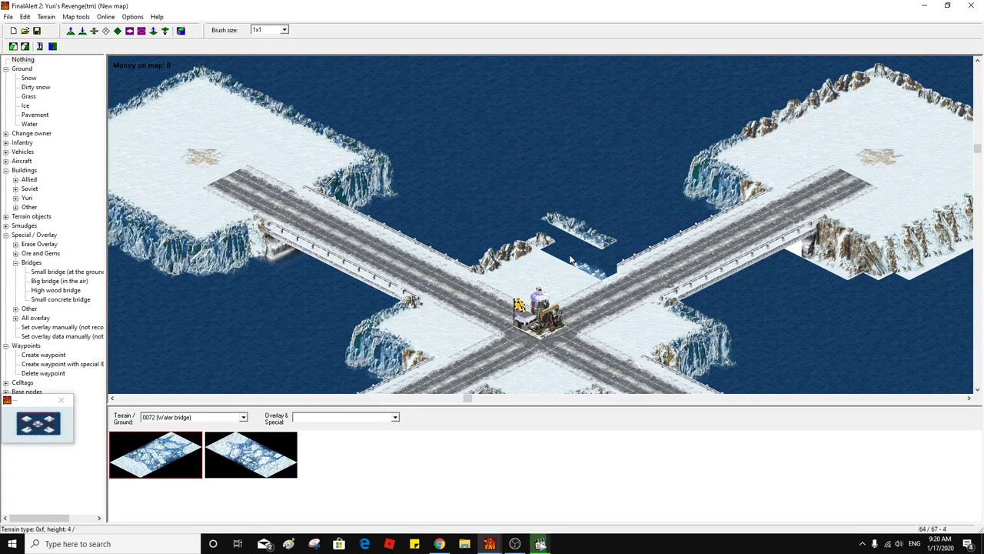
pyautogui.click(569, 258)
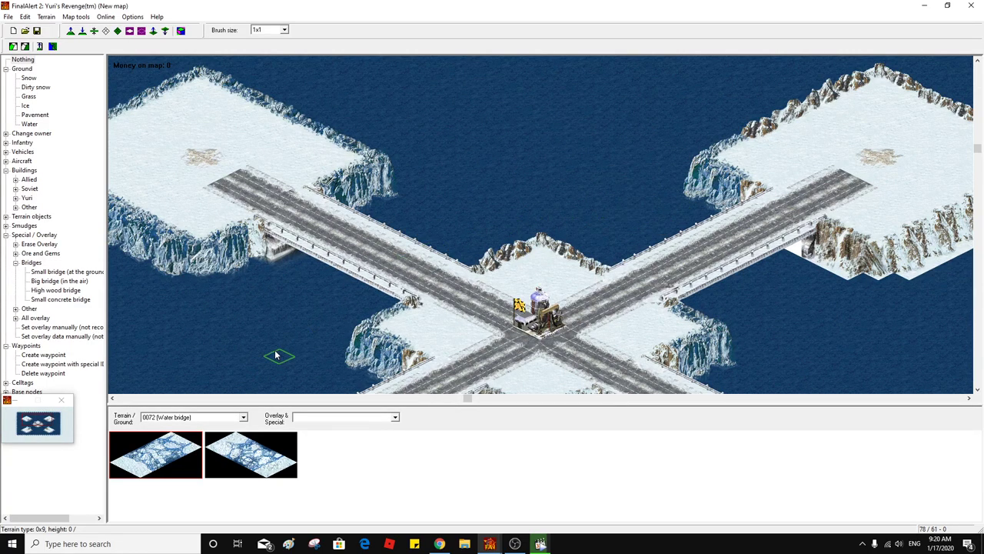
# Load the 0079 (Cliff Ice/Water pieces) terrain set and display the map as numbered tile frames
pyautogui.click(242, 417)
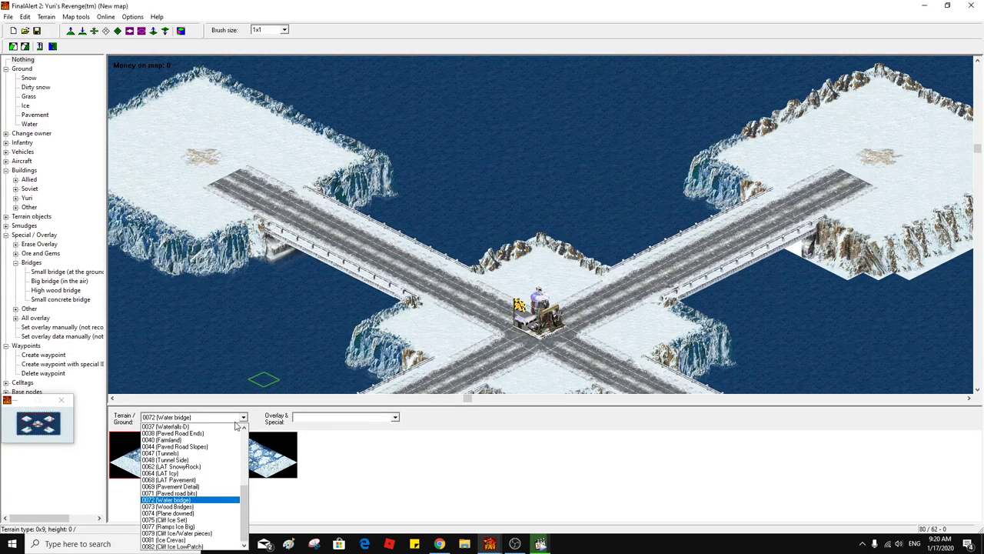
pyautogui.click(234, 504)
pyautogui.click(233, 419)
pyautogui.click(223, 534)
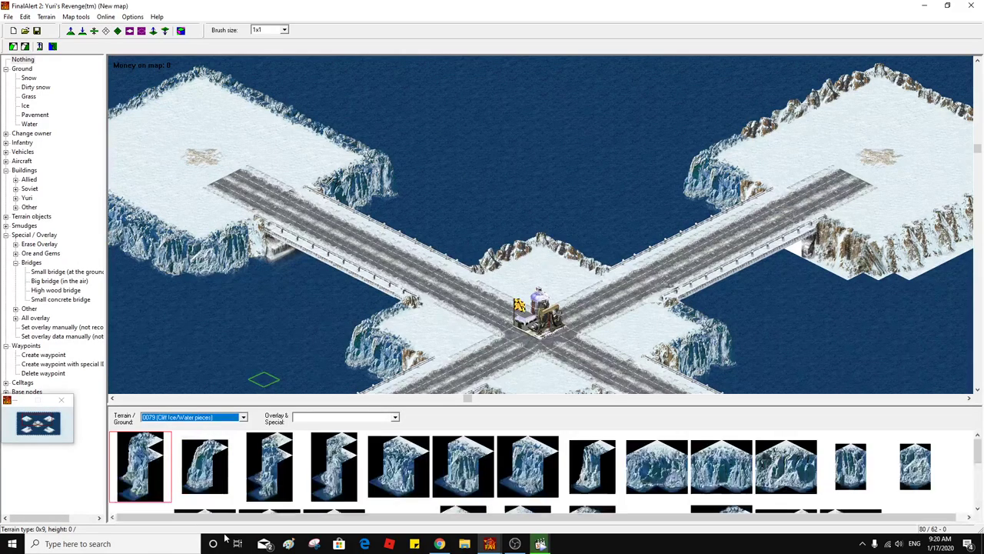
pyautogui.click(181, 30)
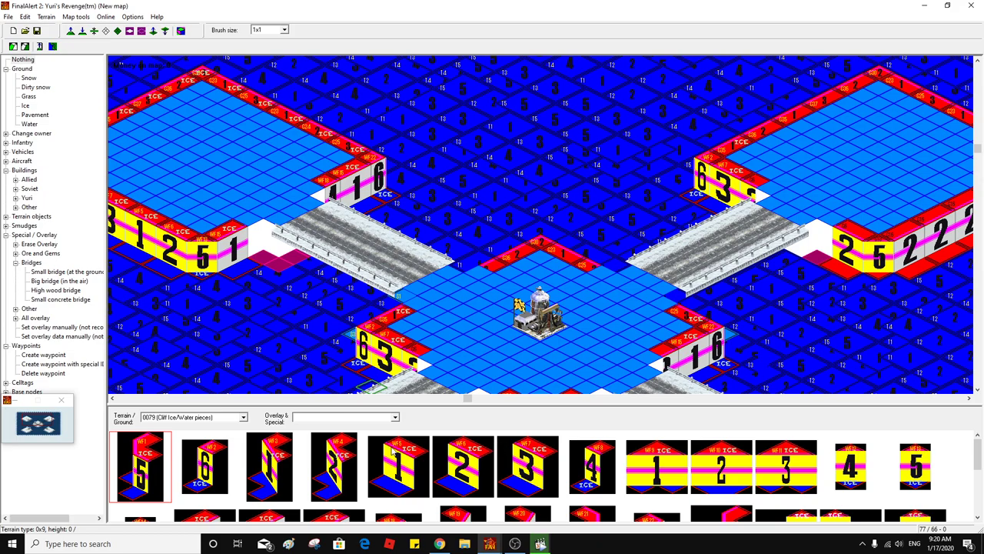
pyautogui.scroll(-1, 394, 453)
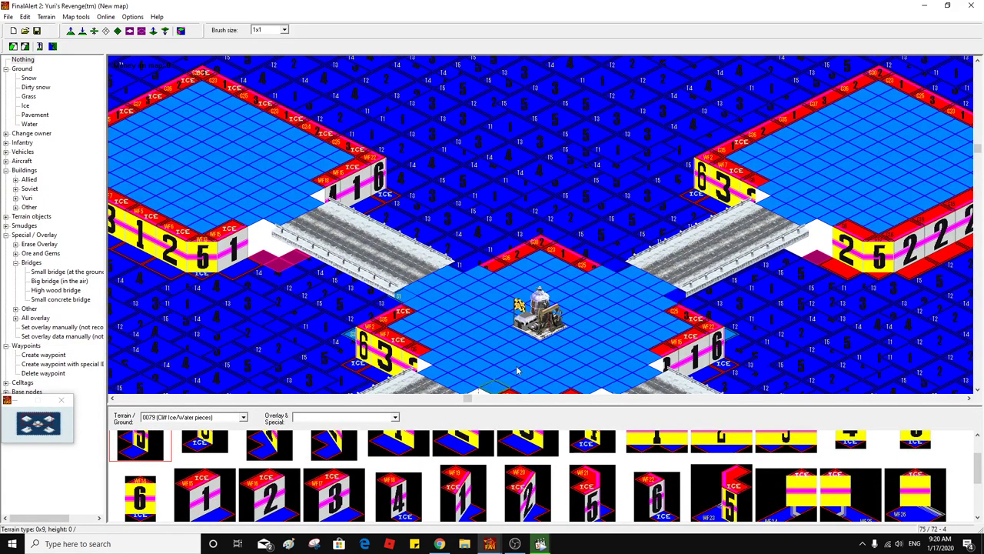
pyautogui.scroll(-1, 597, 381)
pyautogui.scroll(-4, 596, 381)
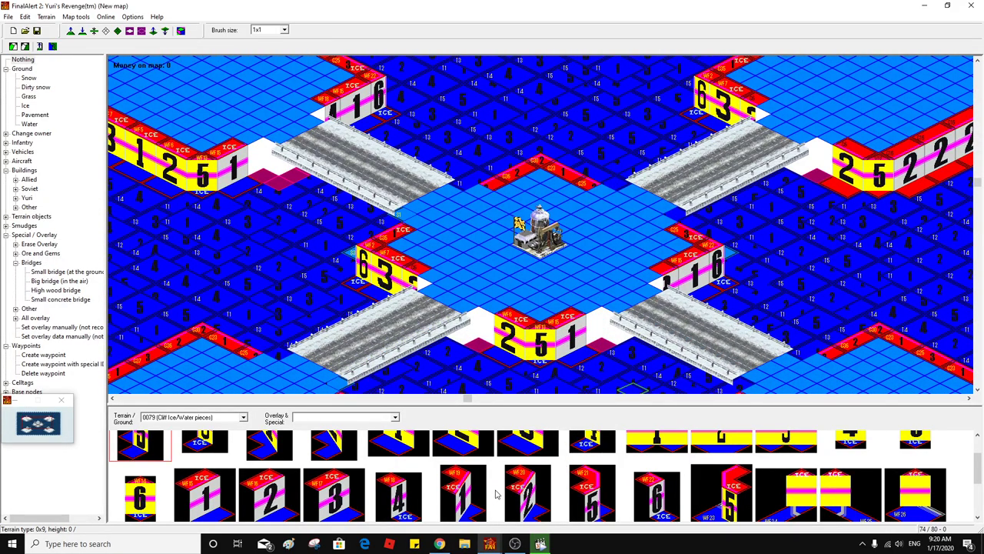
pyautogui.click(213, 417)
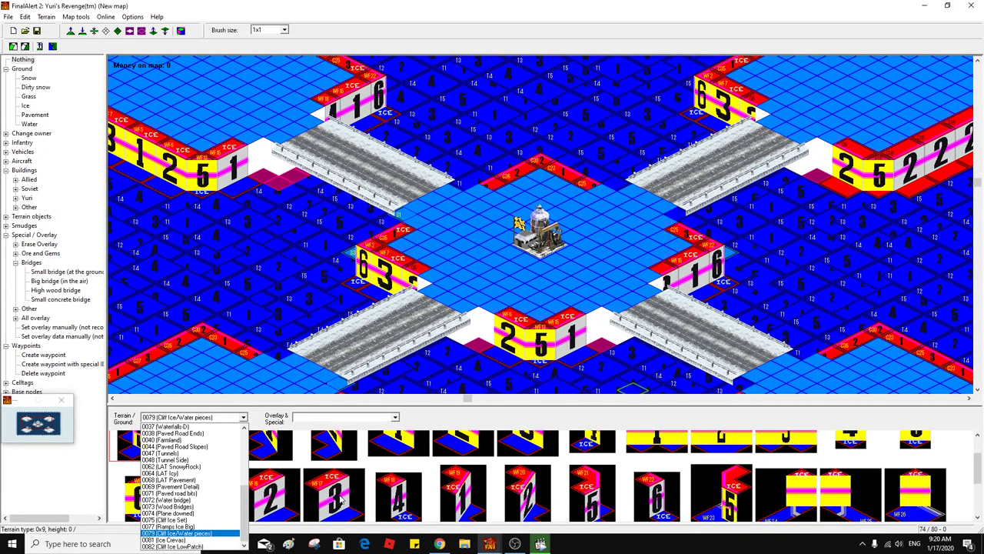
pyautogui.click(339, 497)
# Replace the northeast island's rocky southeastern cliff with ice/water pieces numbered 1, 2, 3, 2 and 3, starting from its southern corner
pyautogui.middleClick(803, 244)
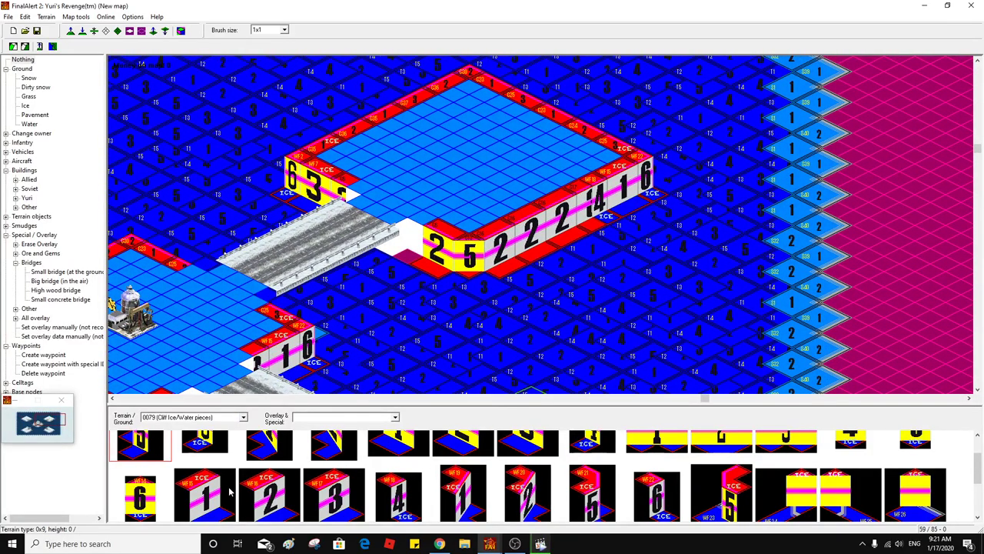
pyautogui.click(213, 501)
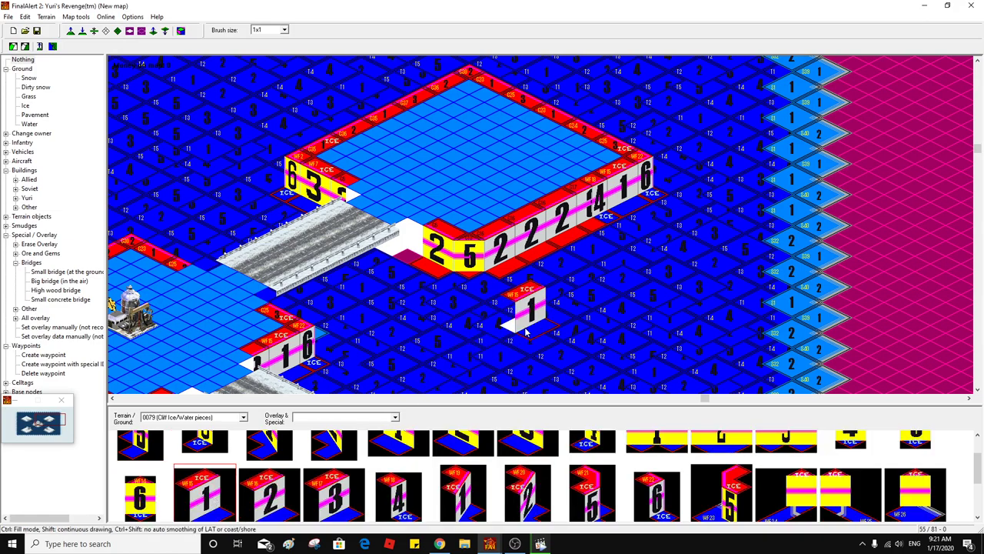
pyautogui.click(282, 498)
pyautogui.click(570, 242)
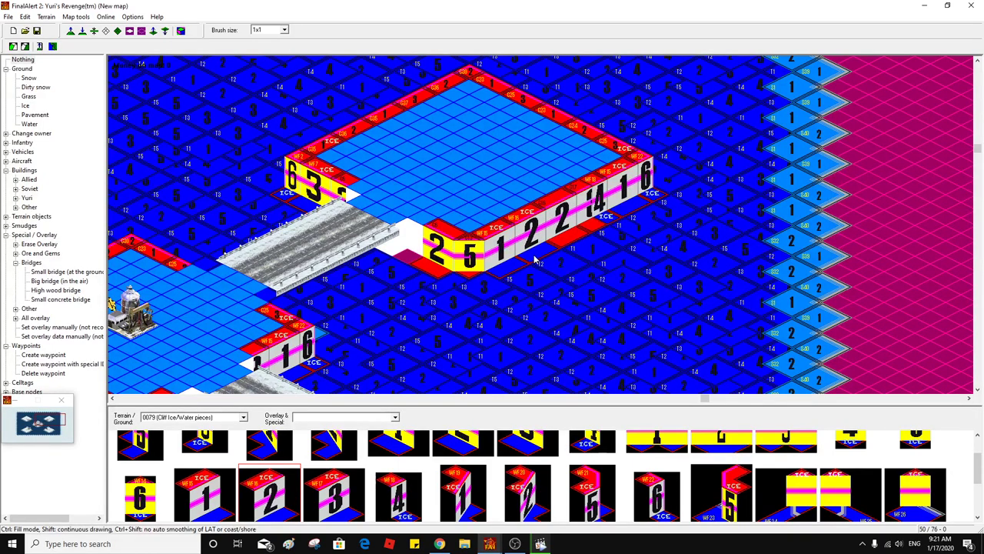
pyautogui.click(333, 492)
pyautogui.click(584, 235)
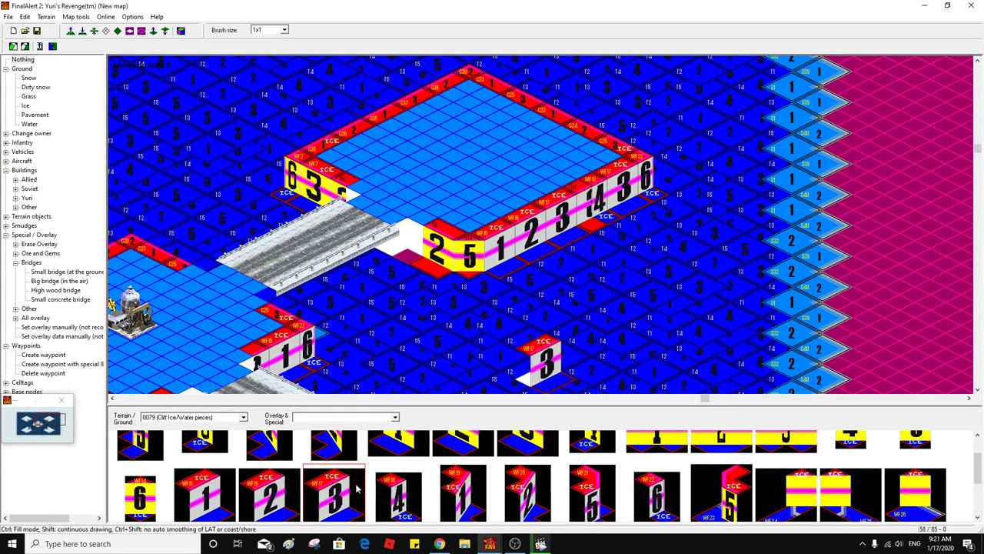
pyautogui.click(273, 494)
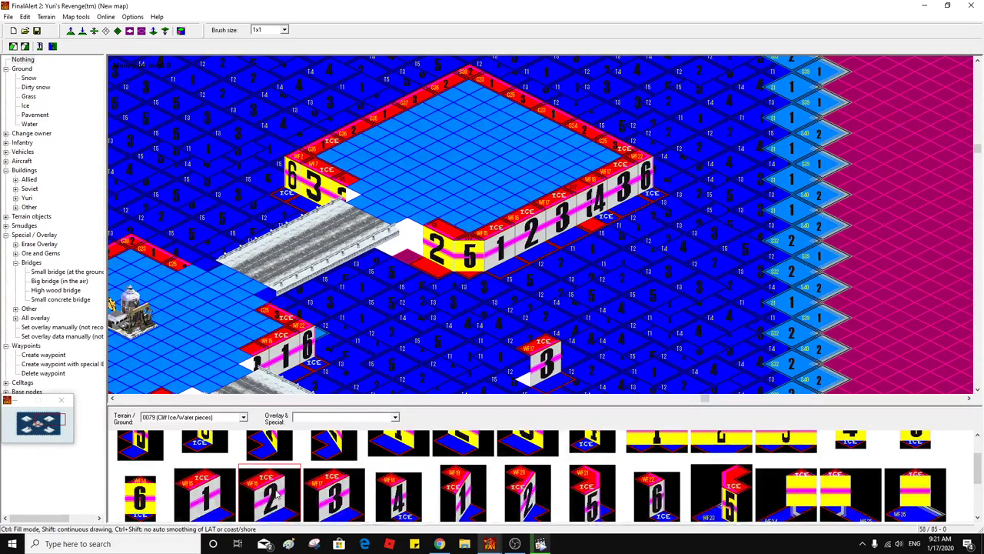
pyautogui.click(589, 229)
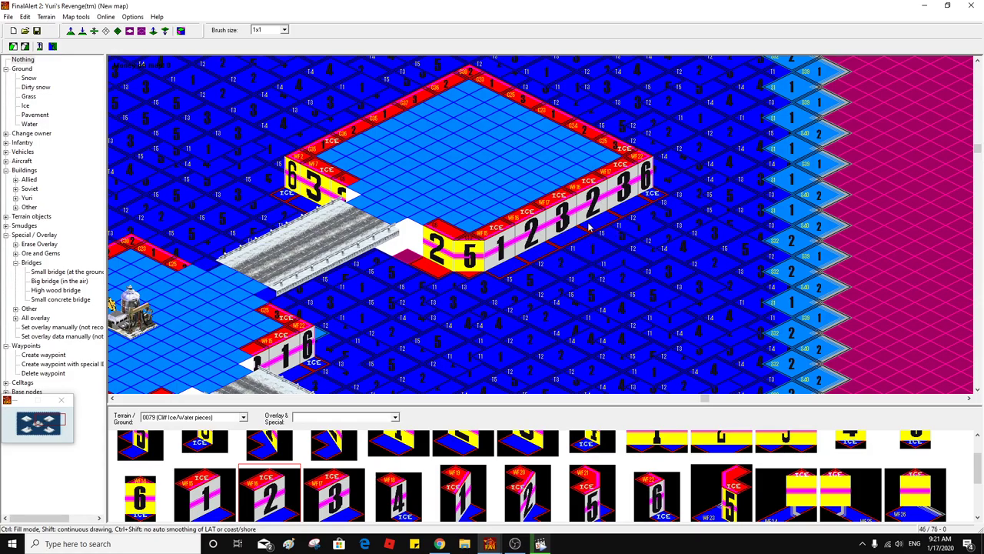
# Fill the southeast island's rocky southeastern cliff gap with one ice piece WF16 and two WF17 pieces
pyautogui.moveTo(589, 229); pyautogui.dragTo(739, 200)
pyautogui.moveTo(807, 220); pyautogui.dragTo(815, 227)
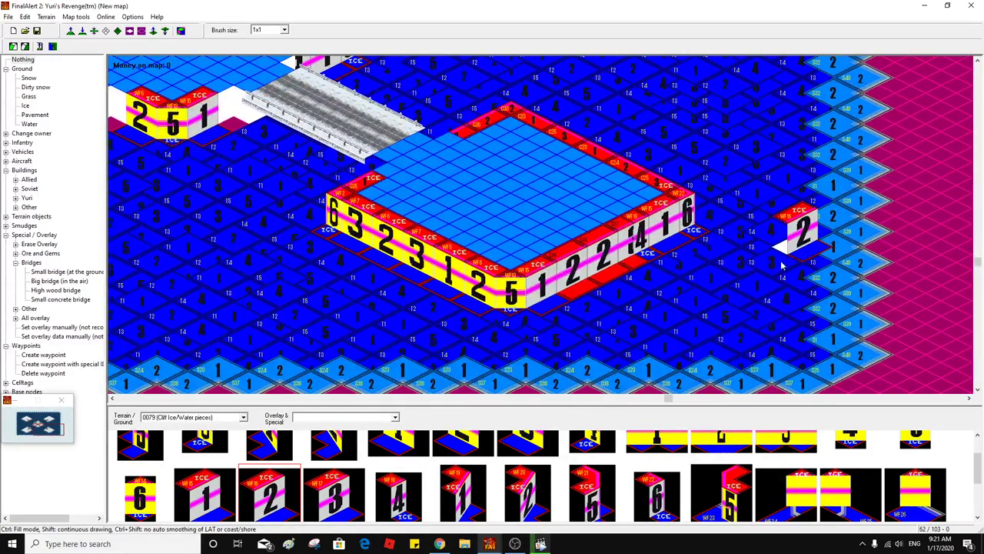
pyautogui.click(628, 269)
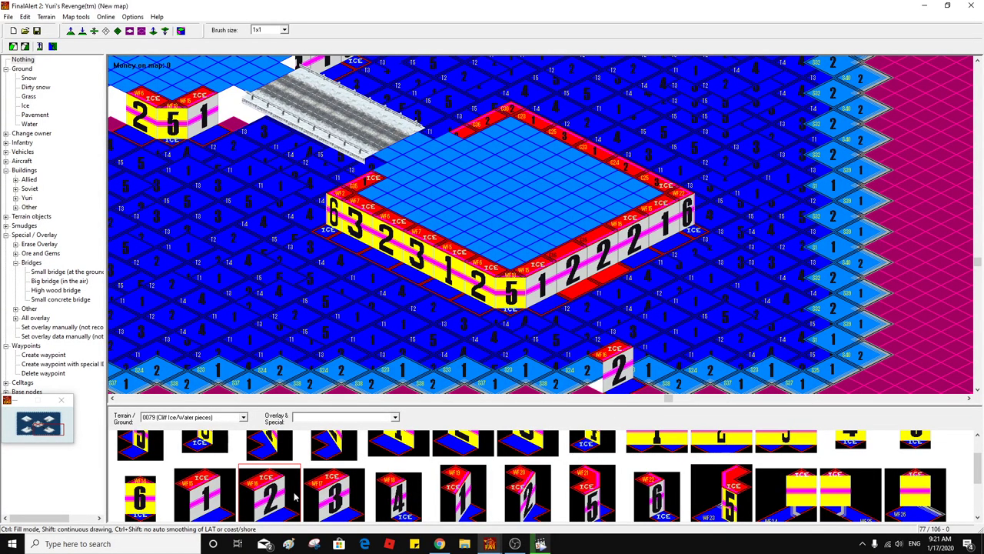
pyautogui.click(335, 500)
pyautogui.click(606, 280)
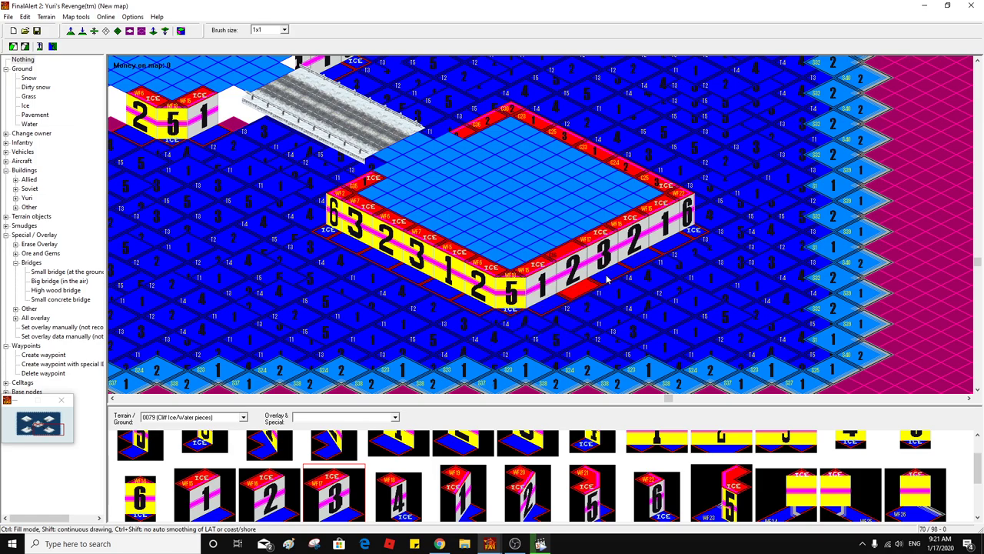
pyautogui.click(580, 292)
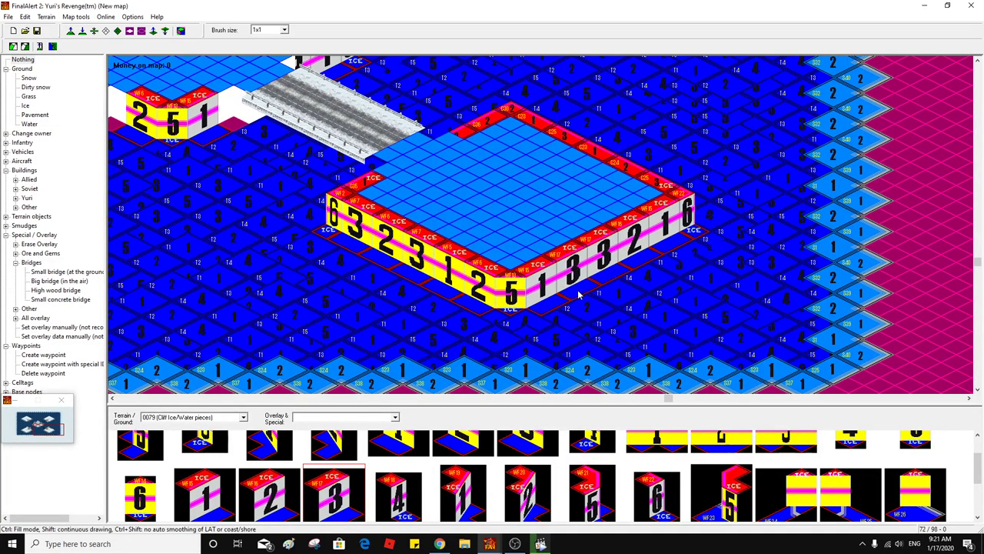
# Replace the northeast island's southern corner with ice piece WF14 and the adjoining cliff toward the bridge with WF5
pyautogui.scroll(3, 639, 277)
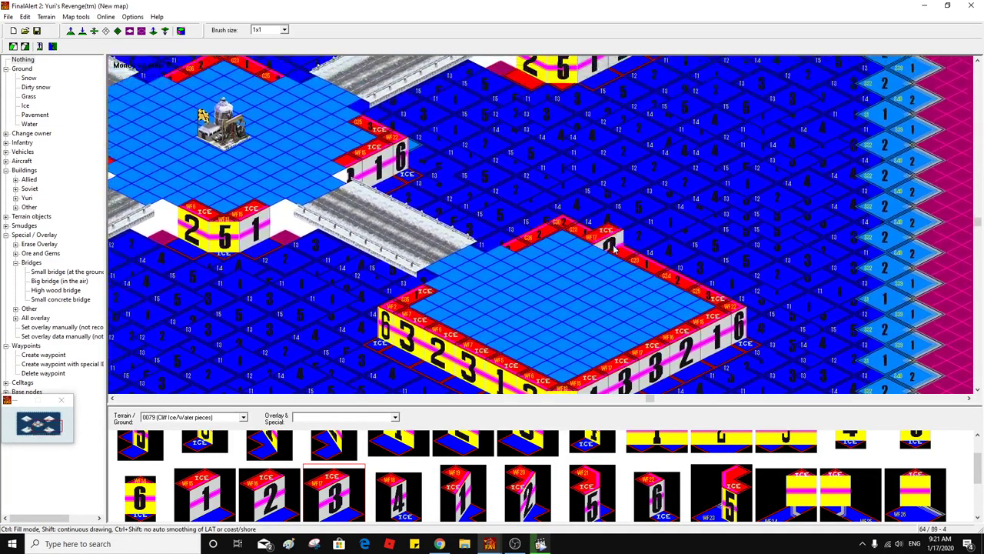
pyautogui.scroll(5, 694, 266)
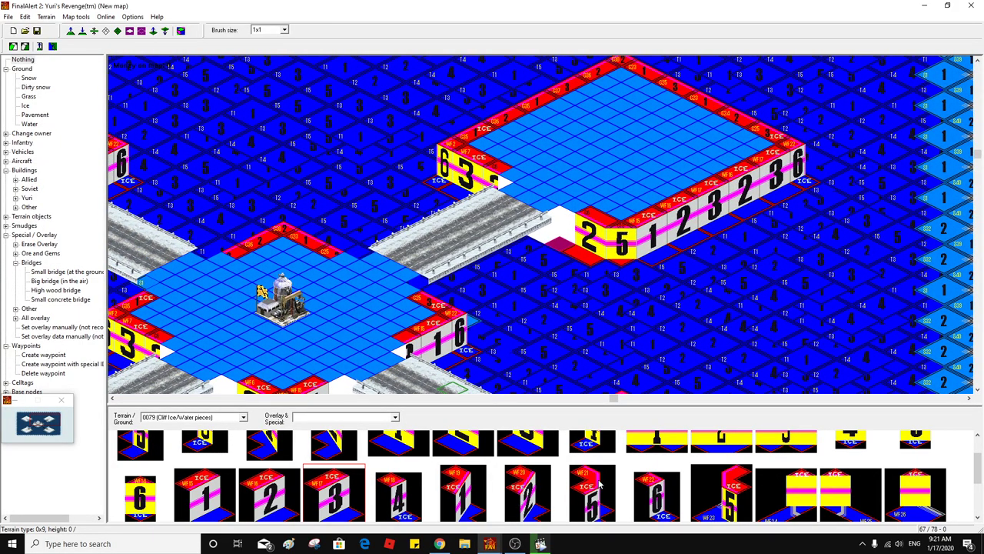
pyautogui.click(132, 515)
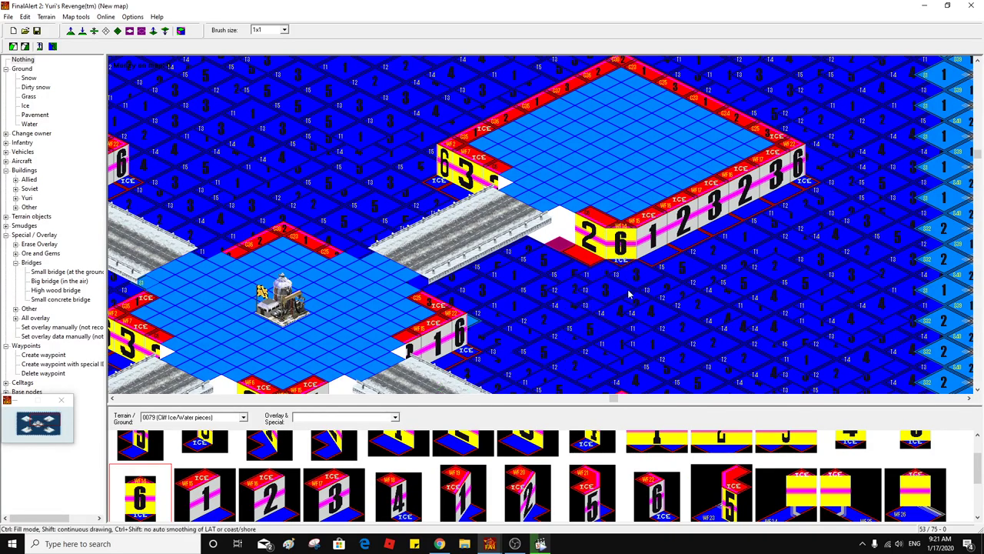
pyautogui.click(636, 380)
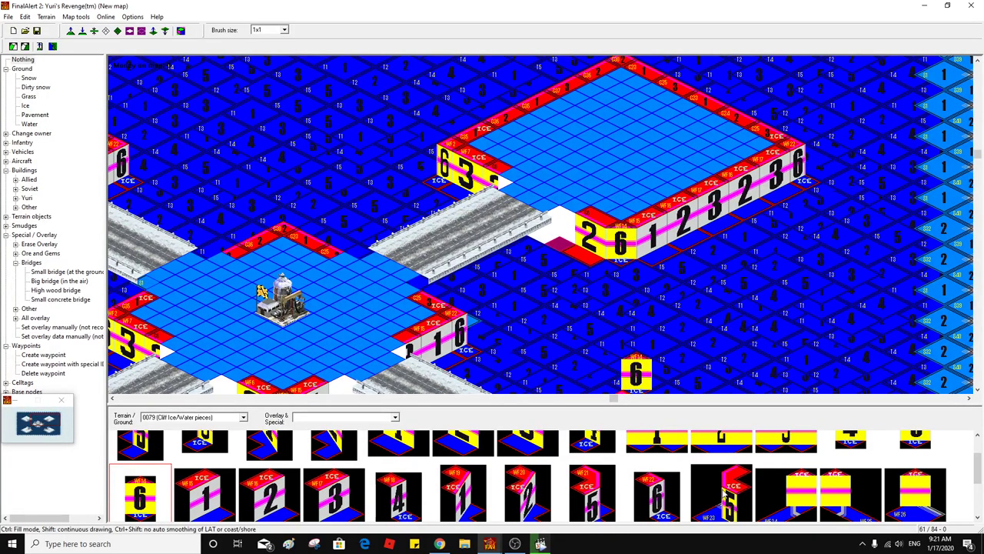
pyautogui.scroll(-3, 726, 496)
pyautogui.scroll(3, 731, 494)
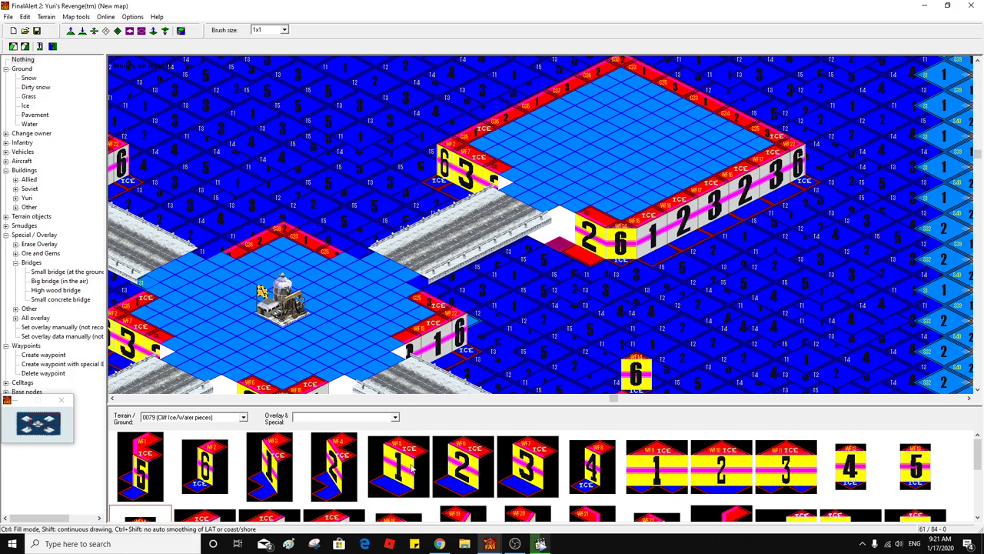
pyautogui.click(412, 467)
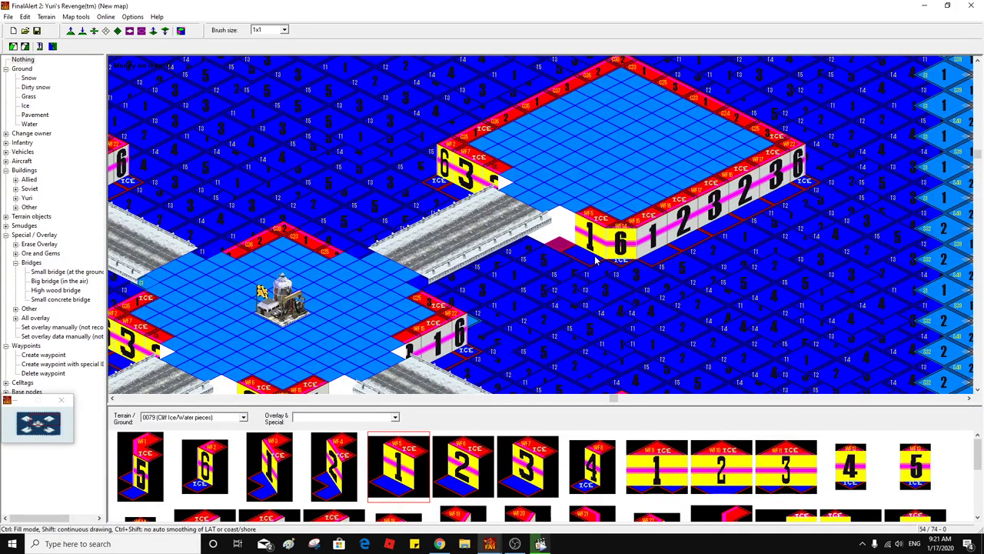
# Fill the southwest island's rocky southeastern cliff gap with ice/water pieces WF17, WF15 and WF18
pyautogui.click(182, 31)
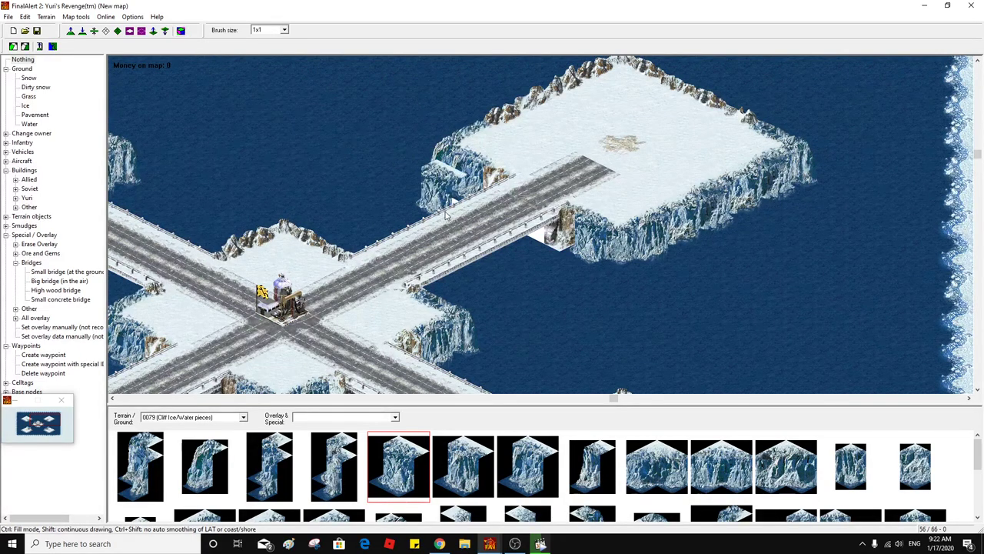
pyautogui.middleClick(554, 182)
pyautogui.middleClick(666, 191)
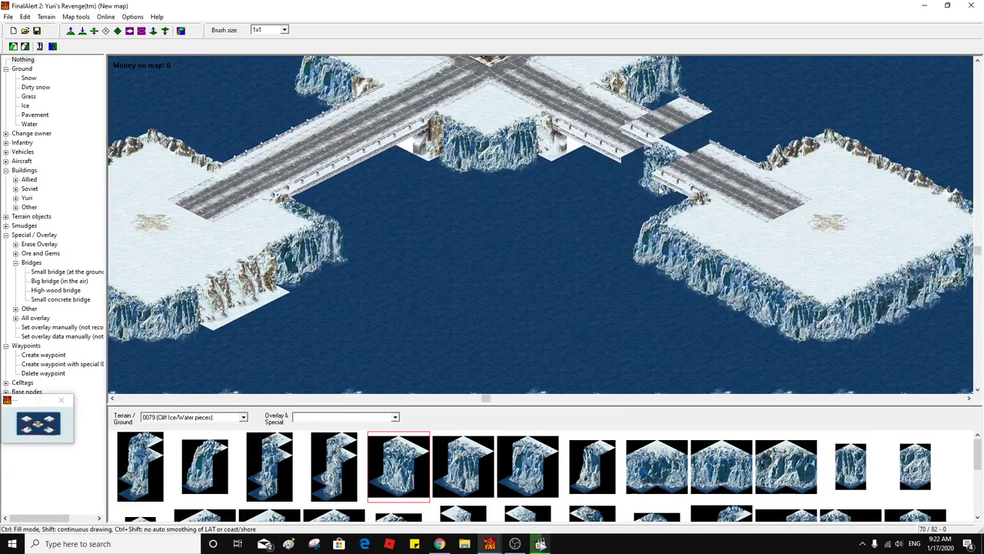
pyautogui.scroll(-2, 435, 480)
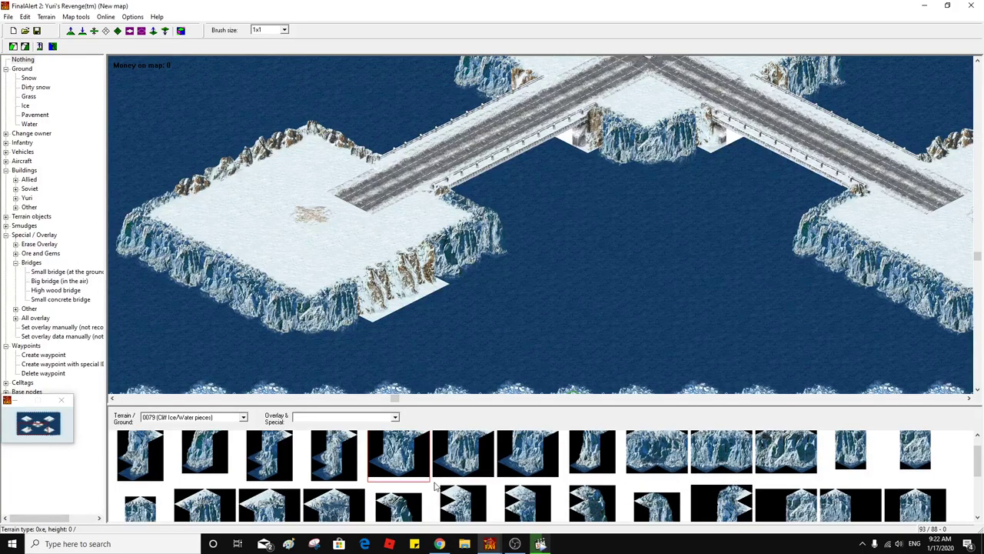
pyautogui.click(333, 478)
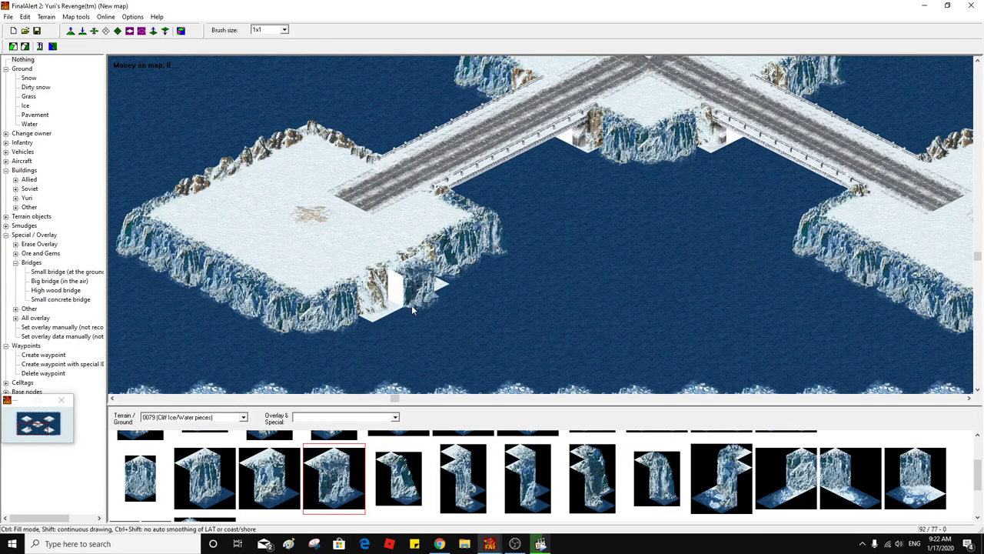
pyautogui.click(392, 346)
pyautogui.click(226, 490)
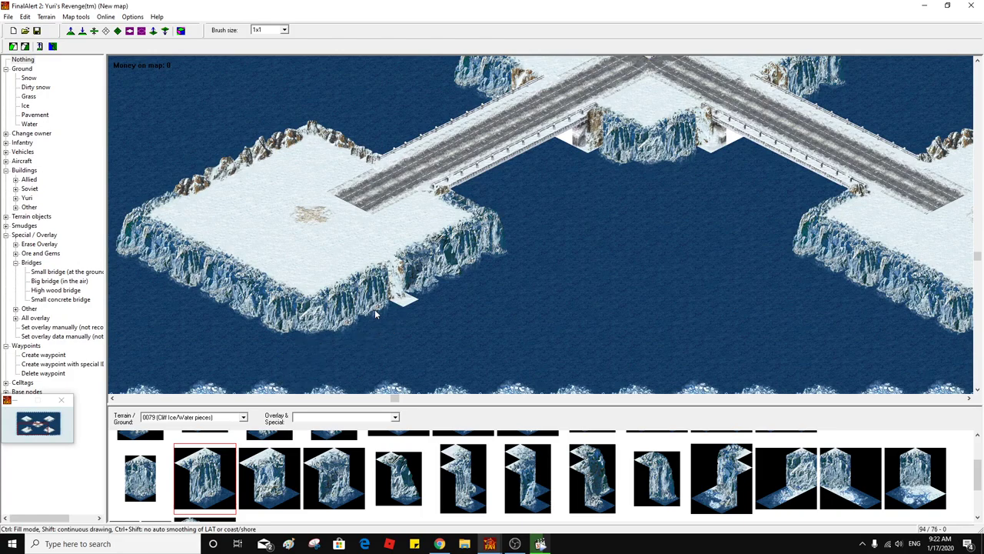
pyautogui.click(181, 30)
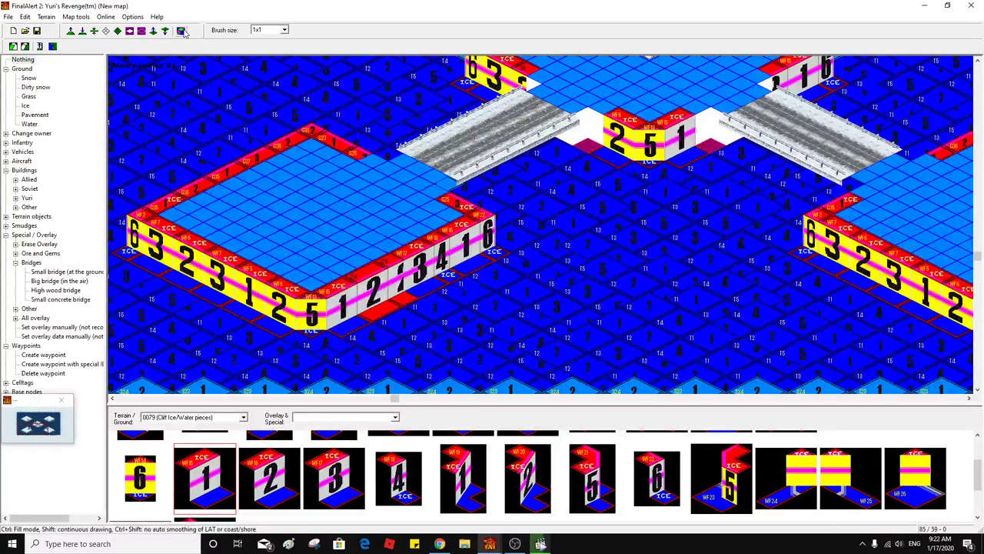
pyautogui.click(374, 318)
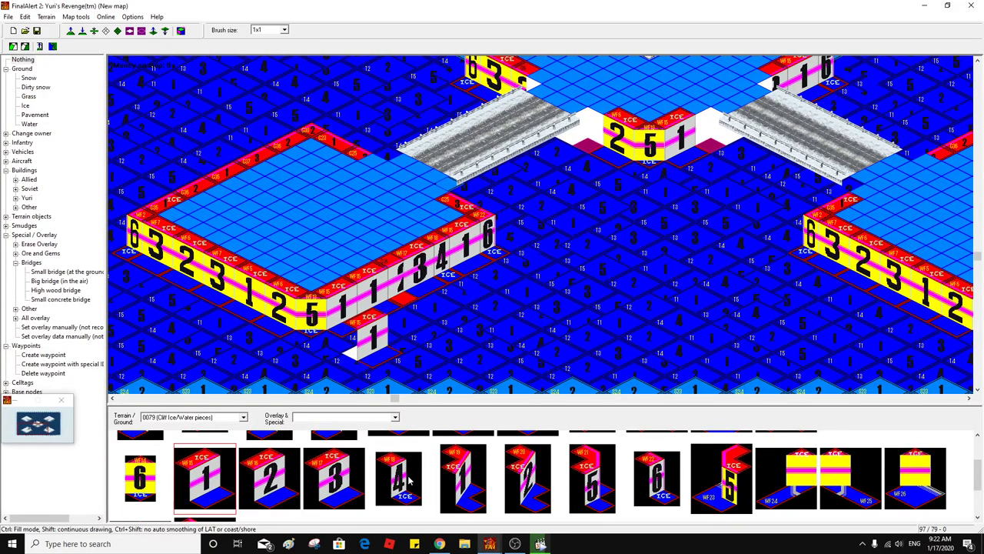
pyautogui.click(410, 479)
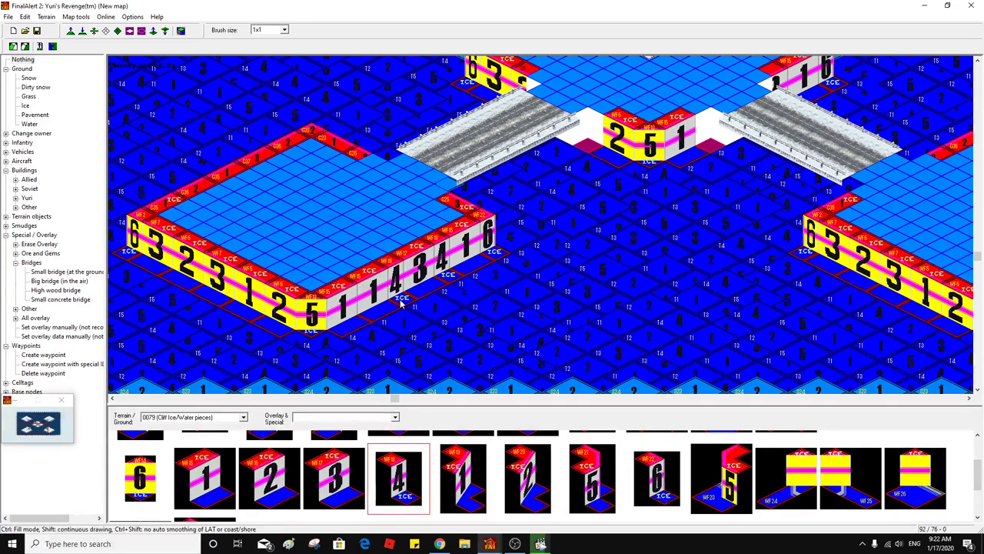
# Rework the southwest island's filled southeastern cliff section with ice pieces WF16, WF17 and WF16, and restore the normal terrain display
pyautogui.click(181, 31)
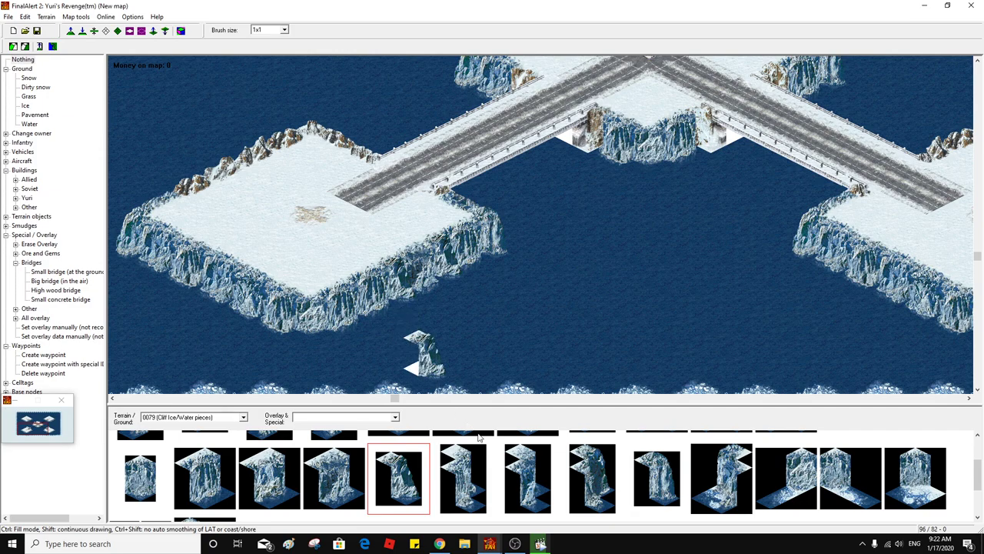
pyautogui.click(182, 31)
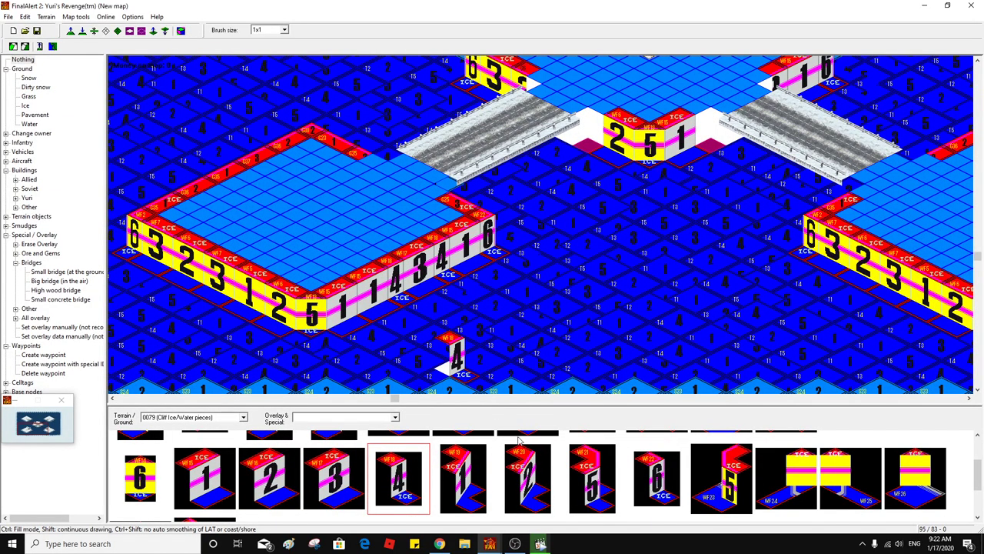
pyautogui.click(290, 468)
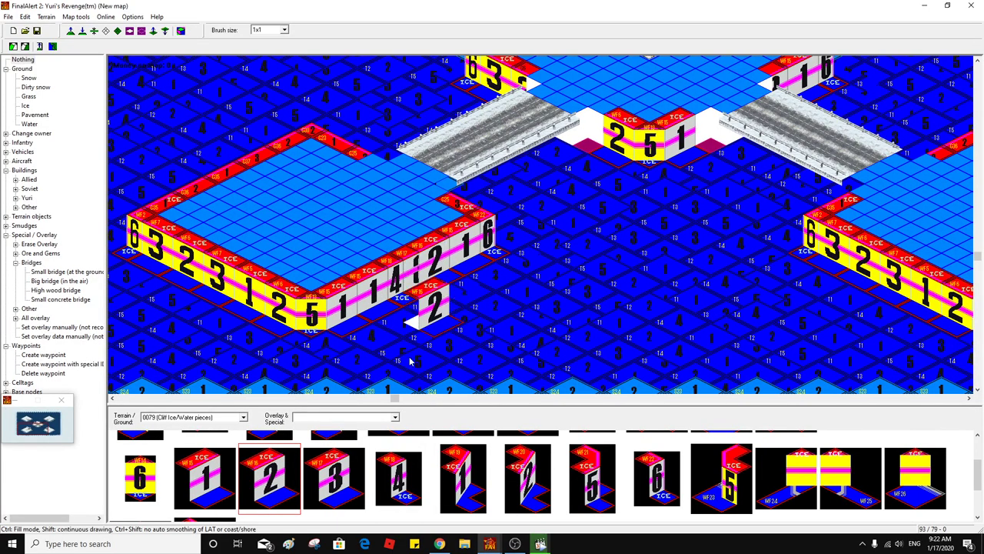
pyautogui.click(374, 389)
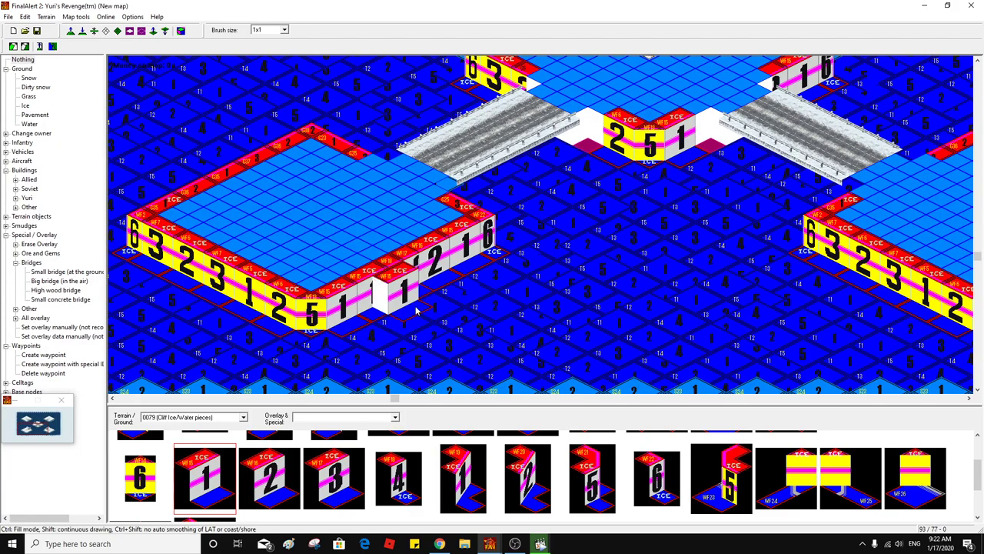
pyautogui.click(357, 385)
pyautogui.click(280, 482)
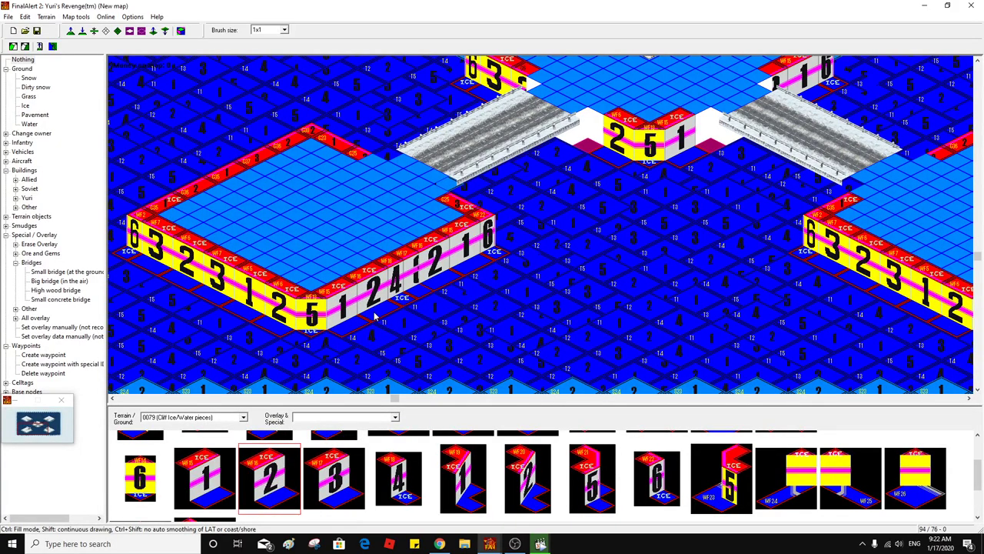
pyautogui.click(334, 477)
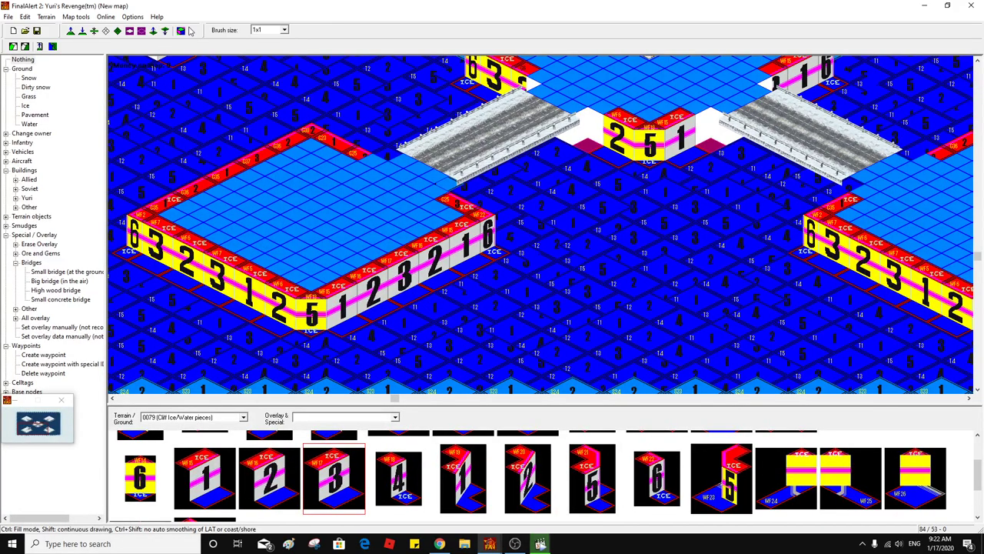
pyautogui.click(181, 30)
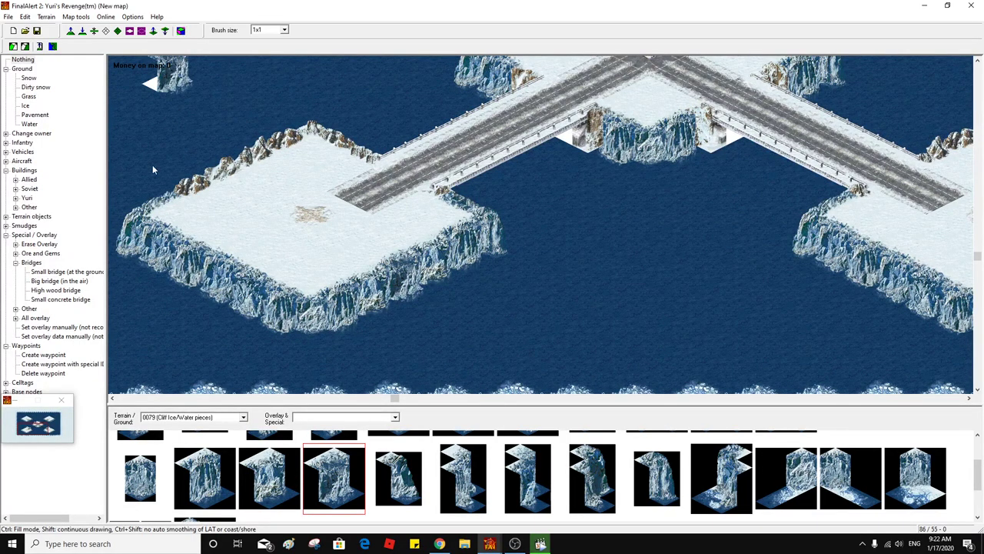
# Load the 0075 (Cliff Ice Set) terrain set for the northeast island's remaining rocky upper edges
pyautogui.middleClick(623, 281)
pyautogui.middleClick(701, 246)
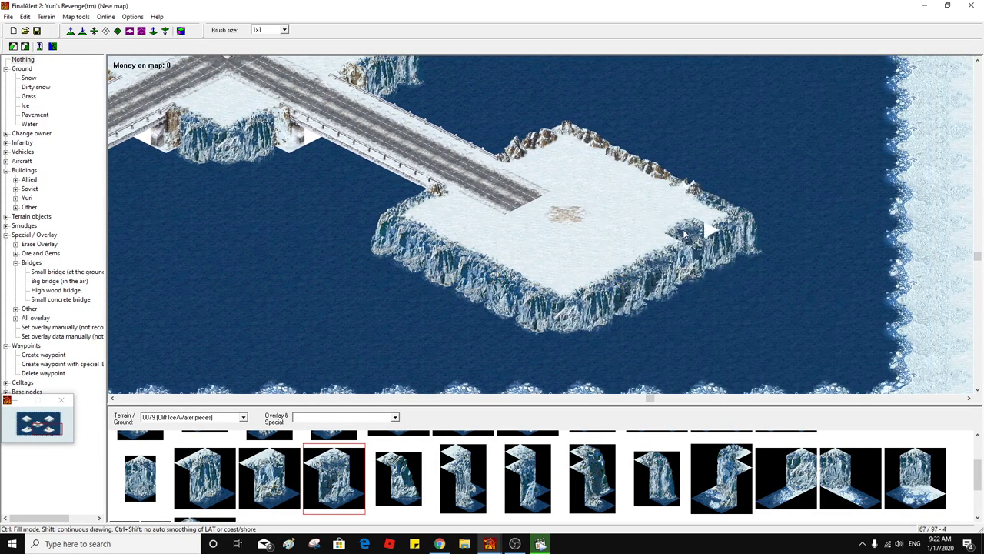
pyautogui.middleClick(681, 223)
pyautogui.middleClick(690, 265)
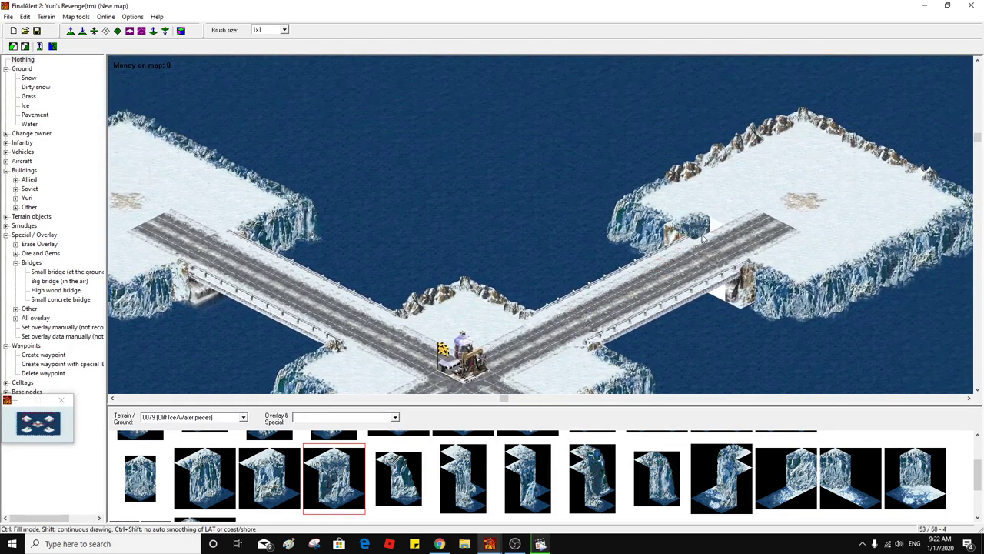
pyautogui.middleClick(698, 231)
pyautogui.middleClick(602, 222)
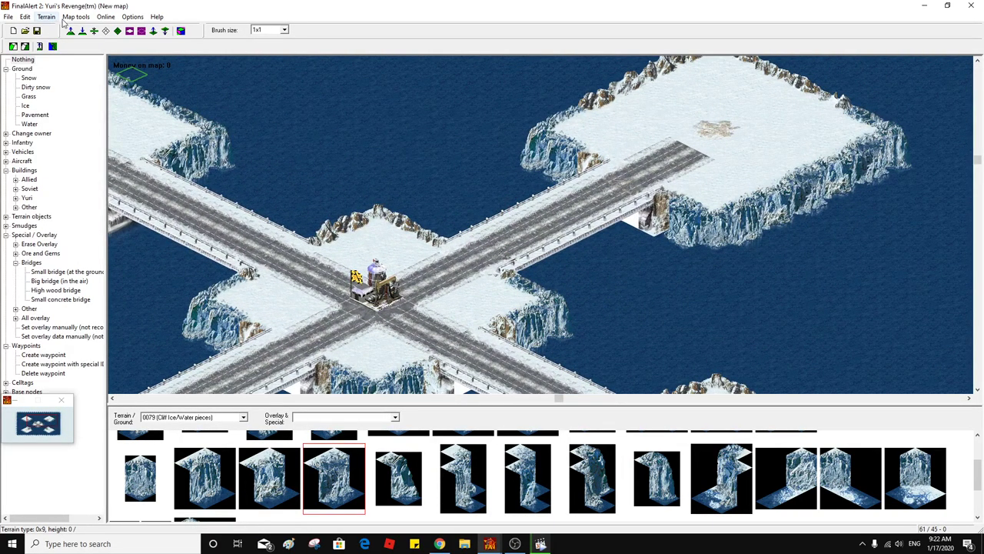
pyautogui.click(180, 30)
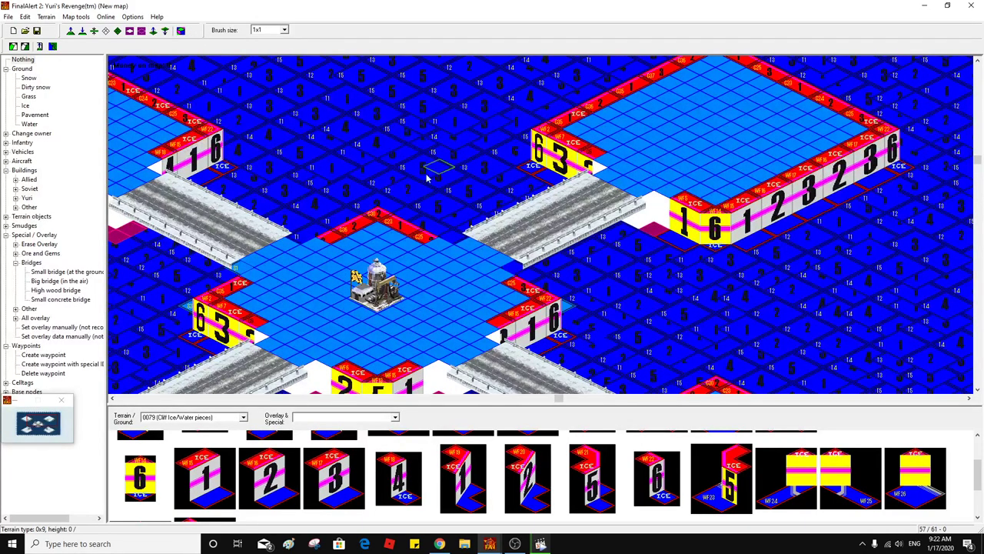
pyautogui.click(214, 417)
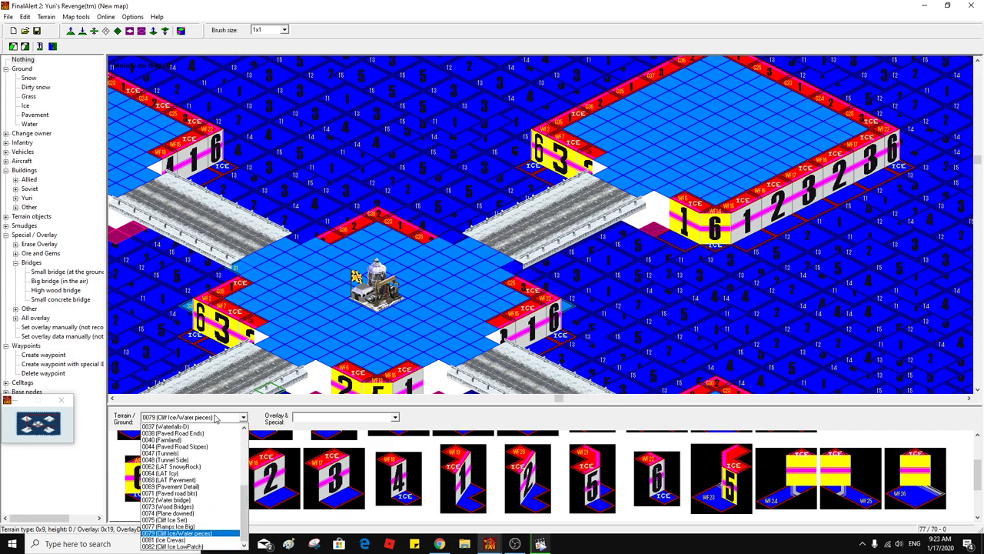
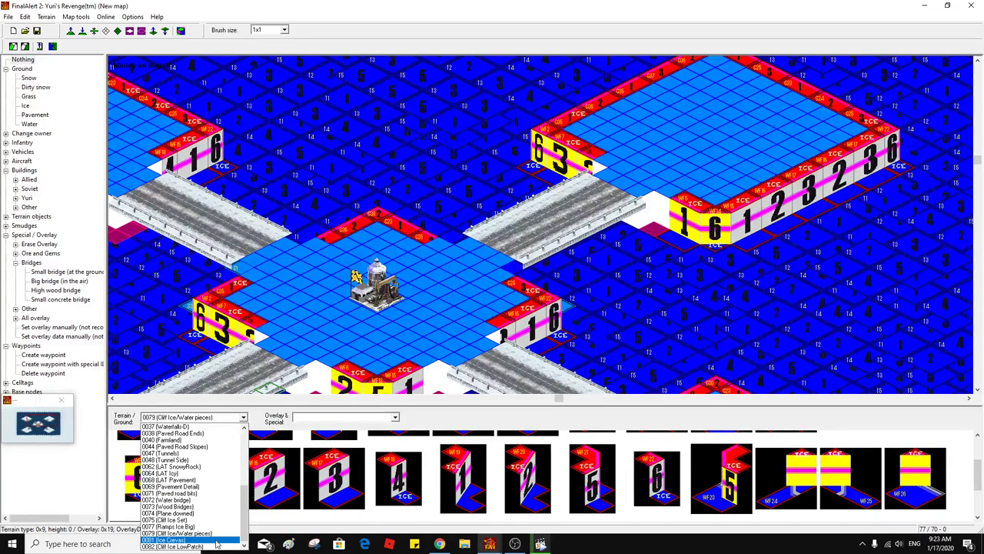
pyautogui.click(216, 541)
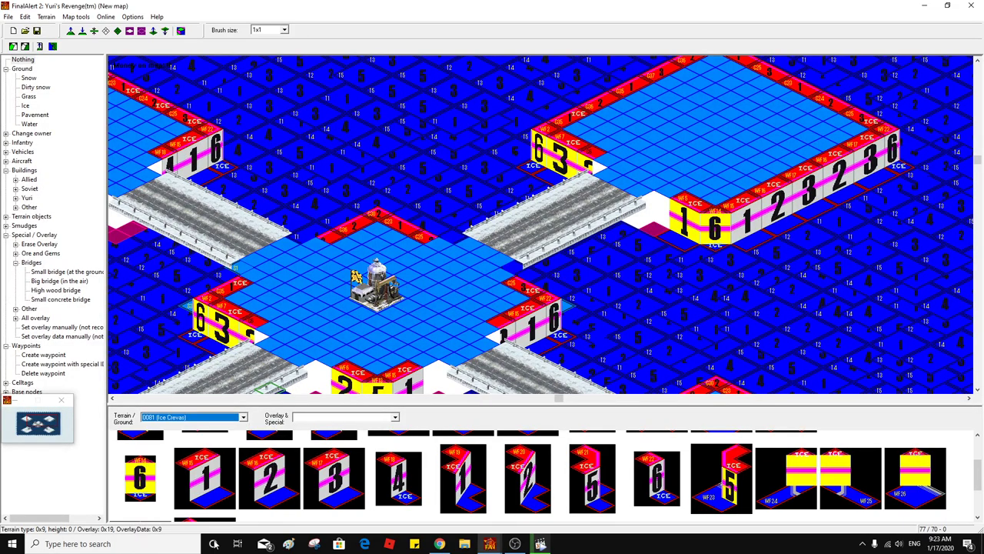
pyautogui.click(197, 418)
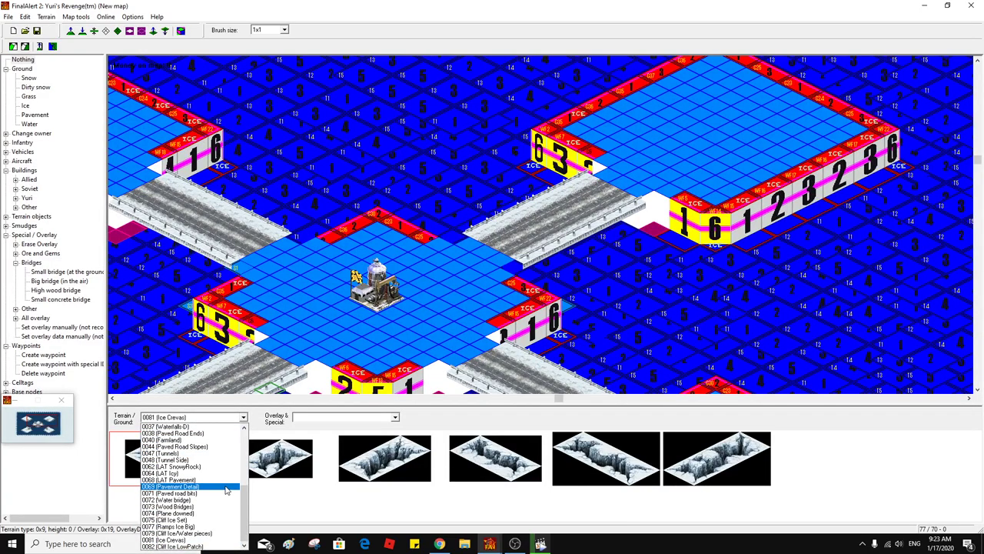
pyautogui.click(213, 521)
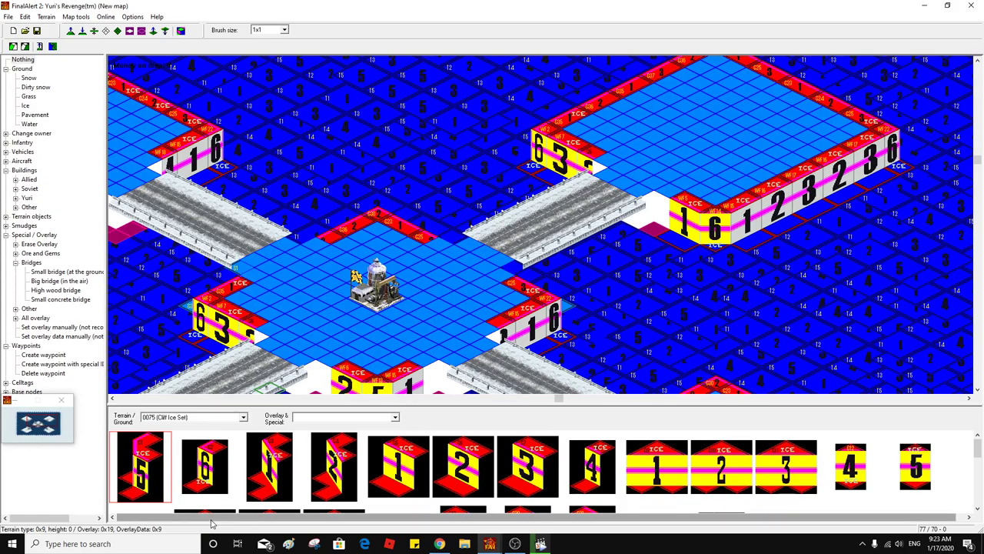
# Replace the northeast island's rocky northwestern edge with Cliff Ice Set pieces C36, C35, C35, C37 and C36, starting beside its western corner
pyautogui.click(181, 31)
pyautogui.scroll(-1, 580, 522)
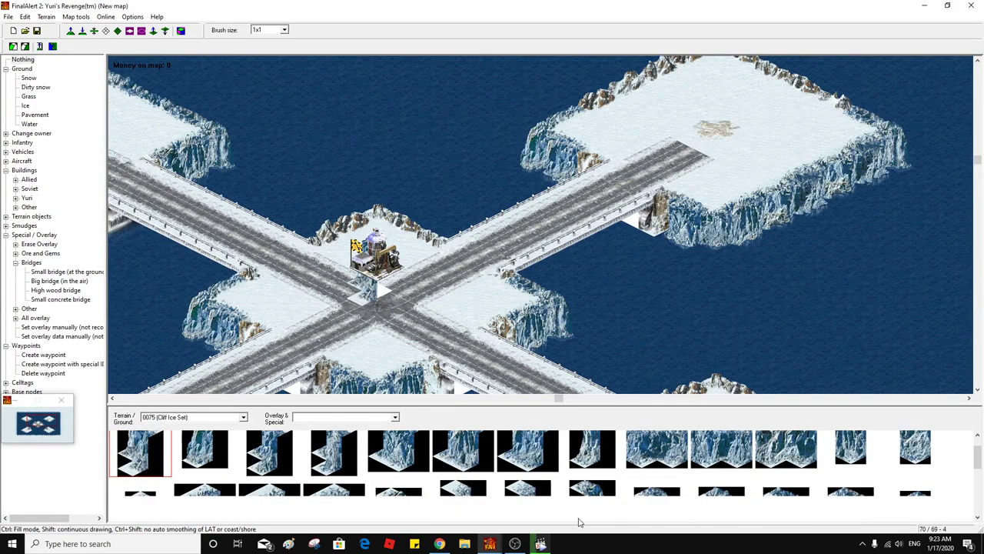
pyautogui.scroll(-3, 577, 503)
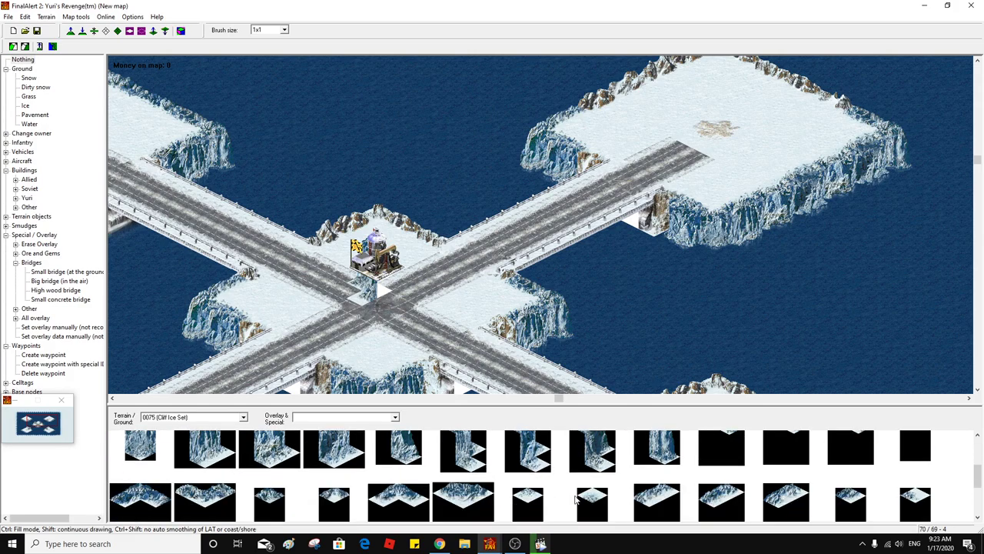
pyautogui.click(656, 500)
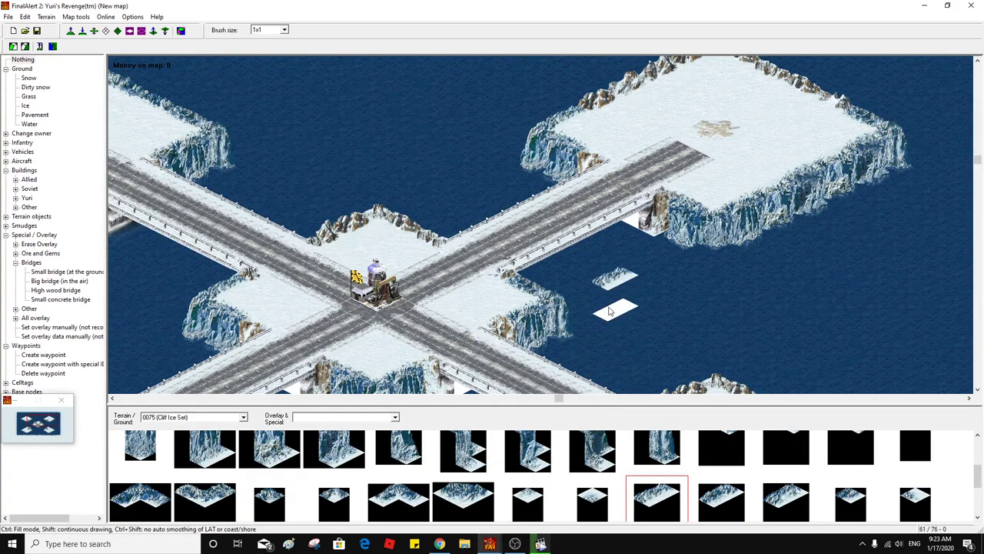
pyautogui.scroll(3, 607, 308)
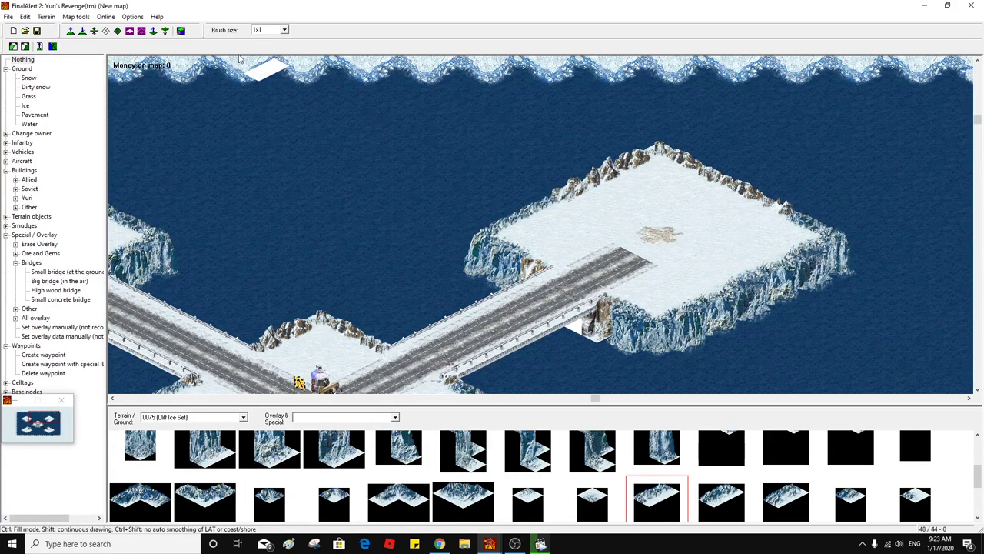
pyautogui.click(180, 31)
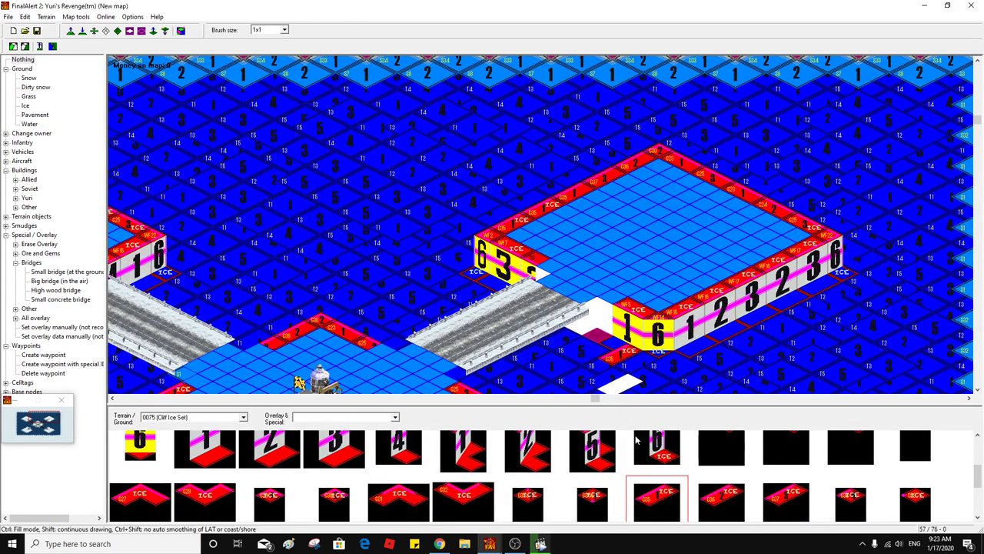
pyautogui.click(715, 498)
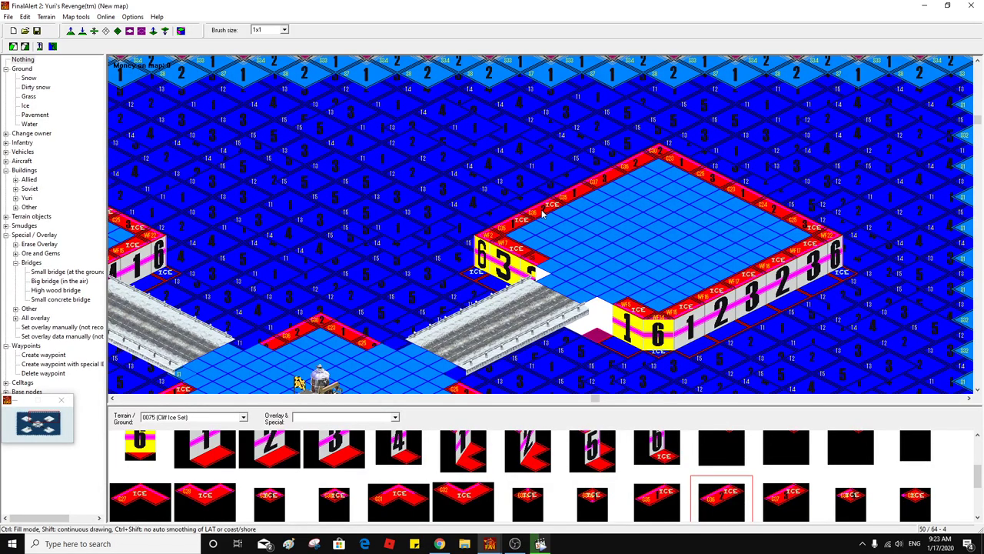
pyautogui.click(789, 501)
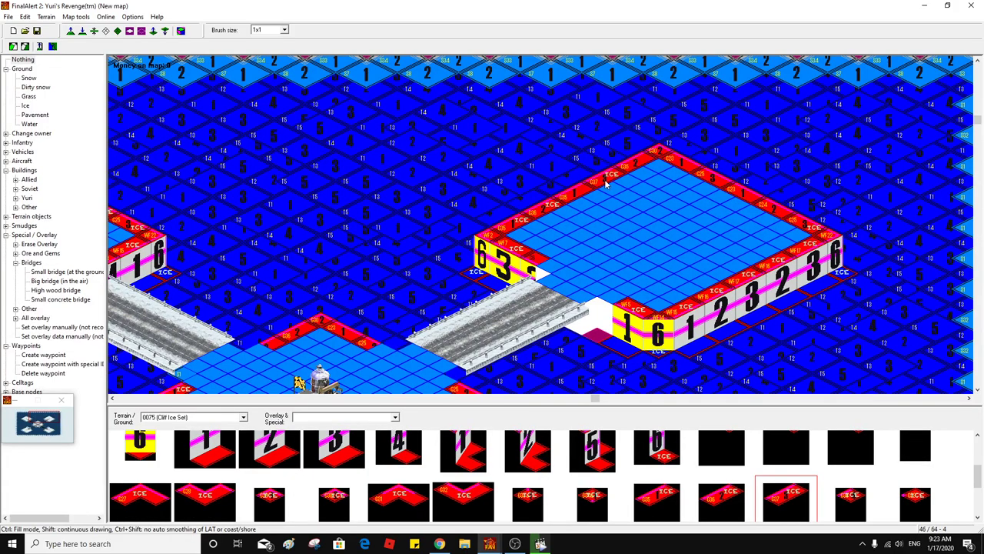
pyautogui.click(731, 499)
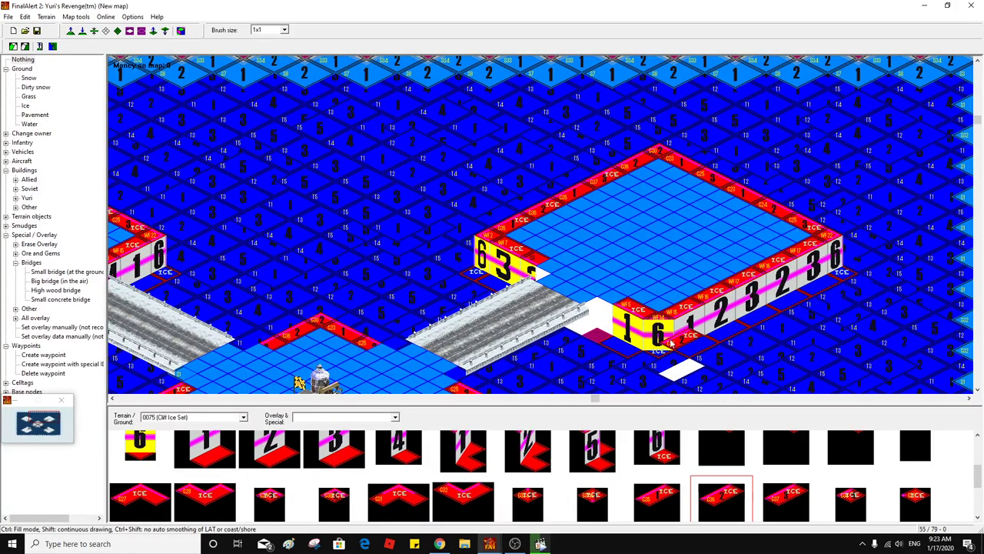
pyautogui.click(629, 171)
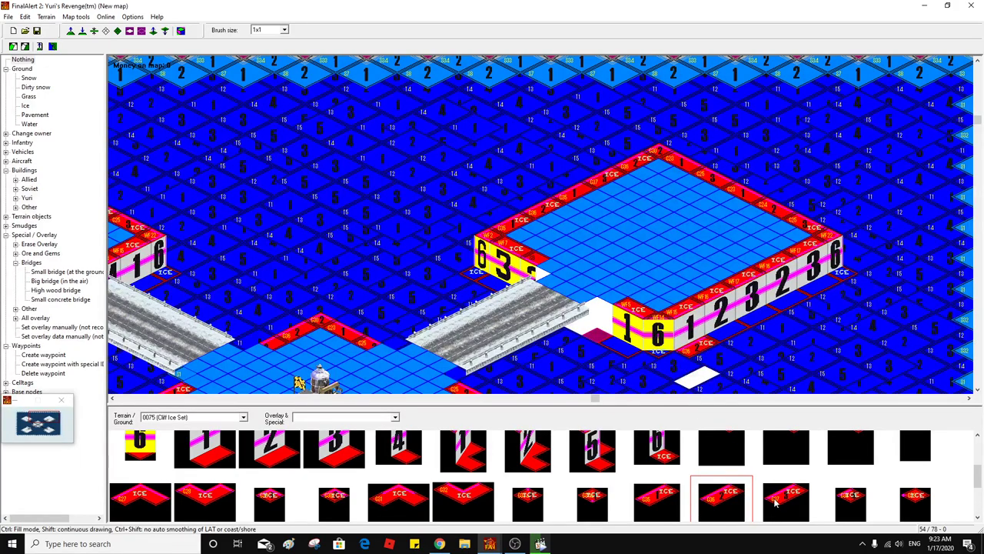
pyautogui.click(674, 500)
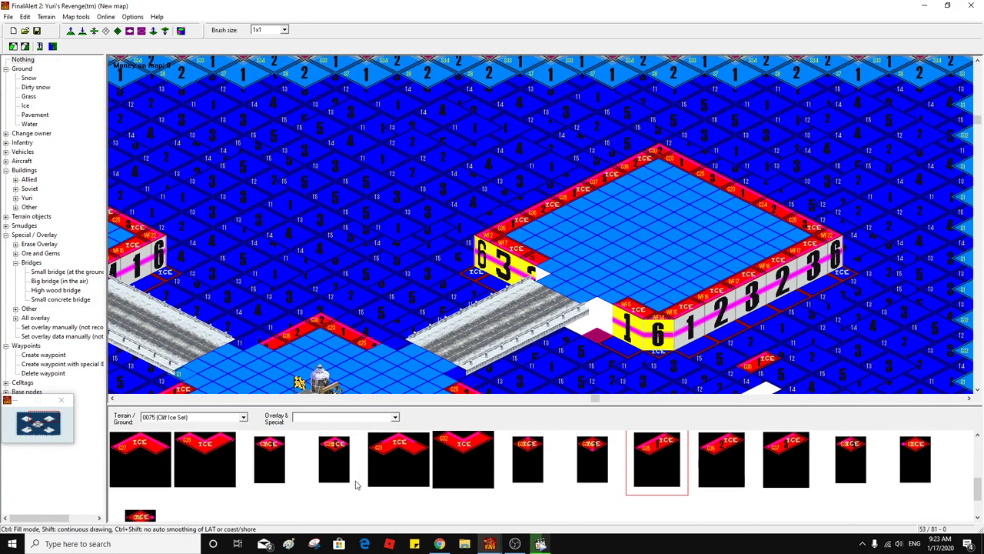
pyautogui.scroll(1, 356, 483)
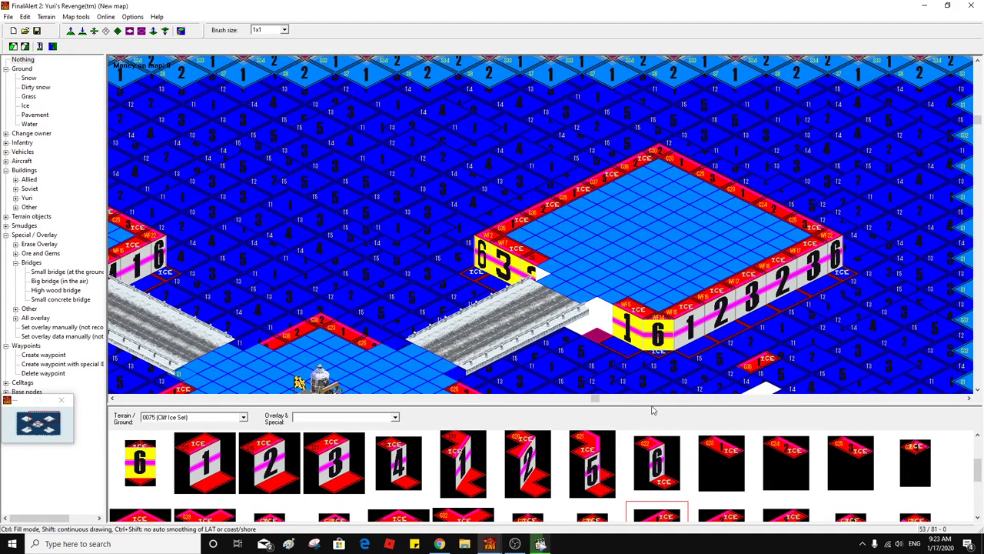
# Enlarge the terrain palette and replace the northeast island's rocky northeastern edge with Cliff Ice Set pieces C23, C24 and C25
pyautogui.moveTo(652, 403); pyautogui.dragTo(652, 388)
pyautogui.click(731, 449)
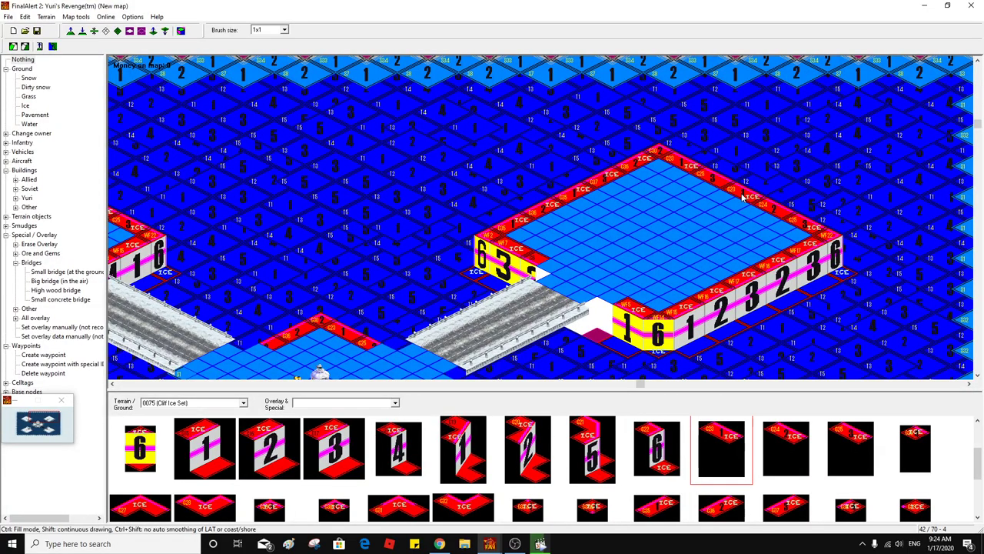
pyautogui.click(742, 502)
pyautogui.click(744, 238)
pyautogui.click(743, 360)
pyautogui.click(797, 448)
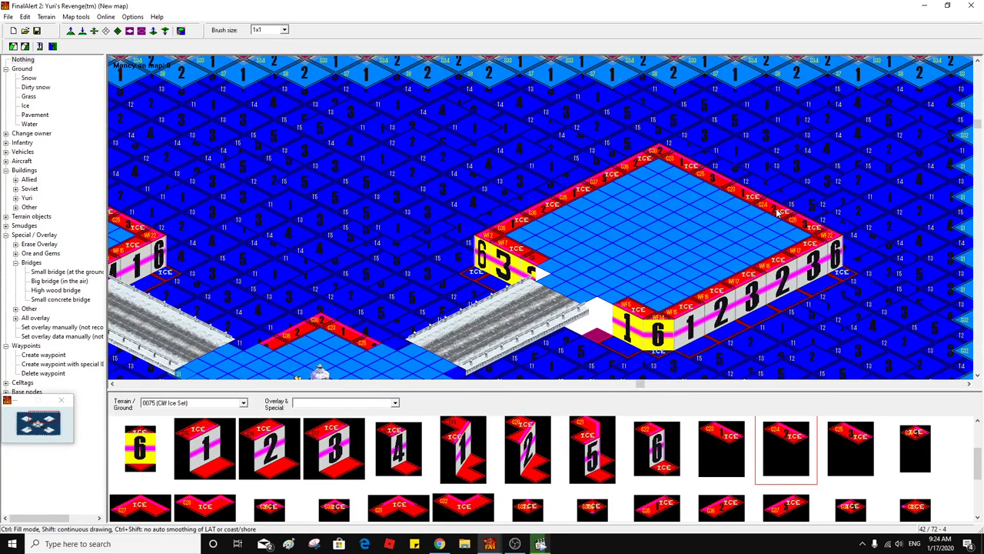
pyautogui.click(850, 445)
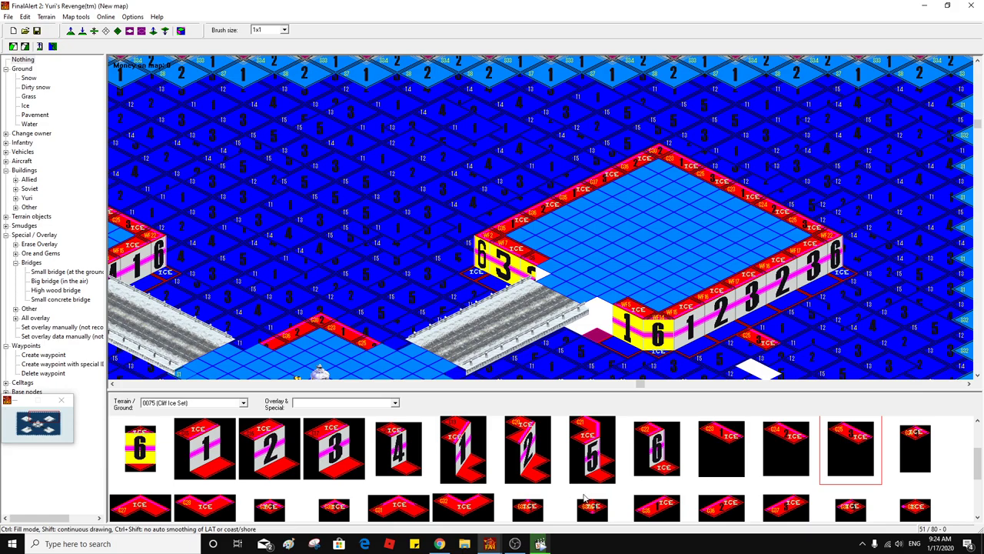
# Place ice piece C30 on the northeast island's northern corner and check the result in the normal terrain display
pyautogui.click(335, 514)
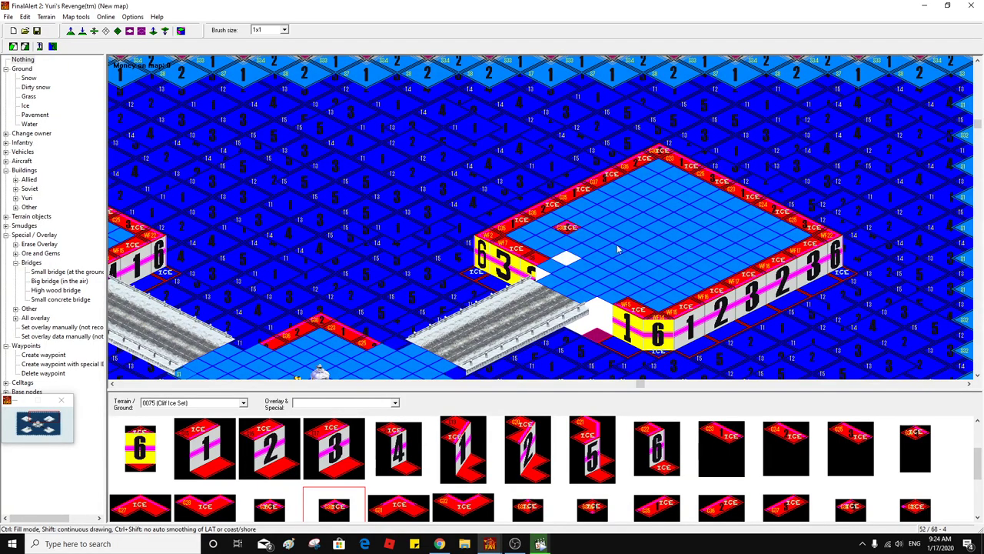
pyautogui.click(181, 31)
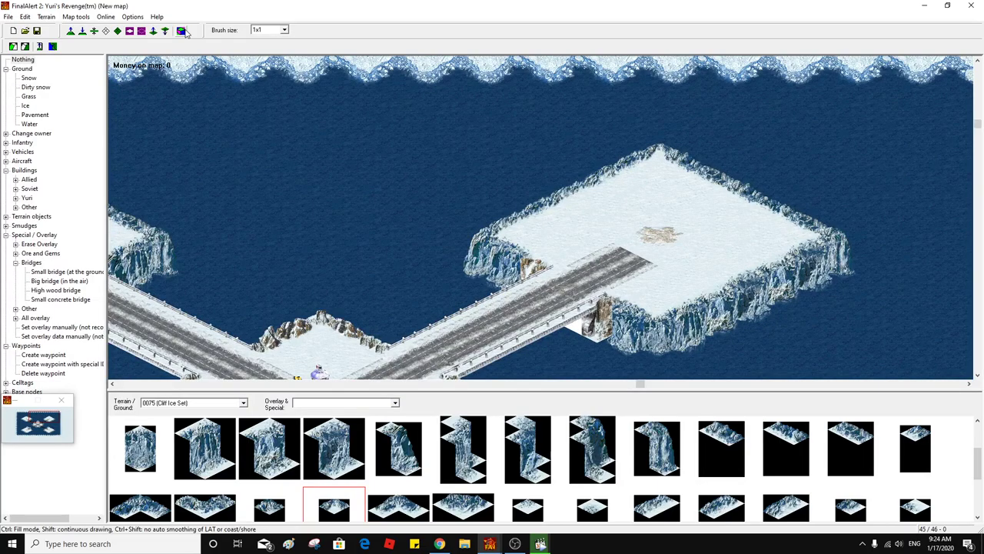
pyautogui.click(183, 31)
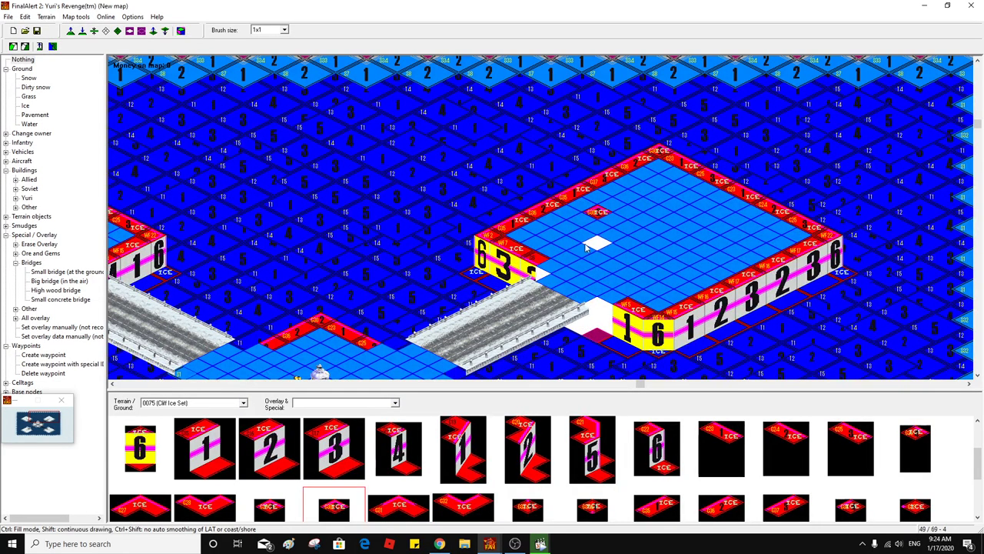
# Replace the rocky northern edges of the central island with ice pieces C30 at the tip, C23 and C26 northeast, C36 and C38 northwest
pyautogui.hscroll(-5, 489, 244)
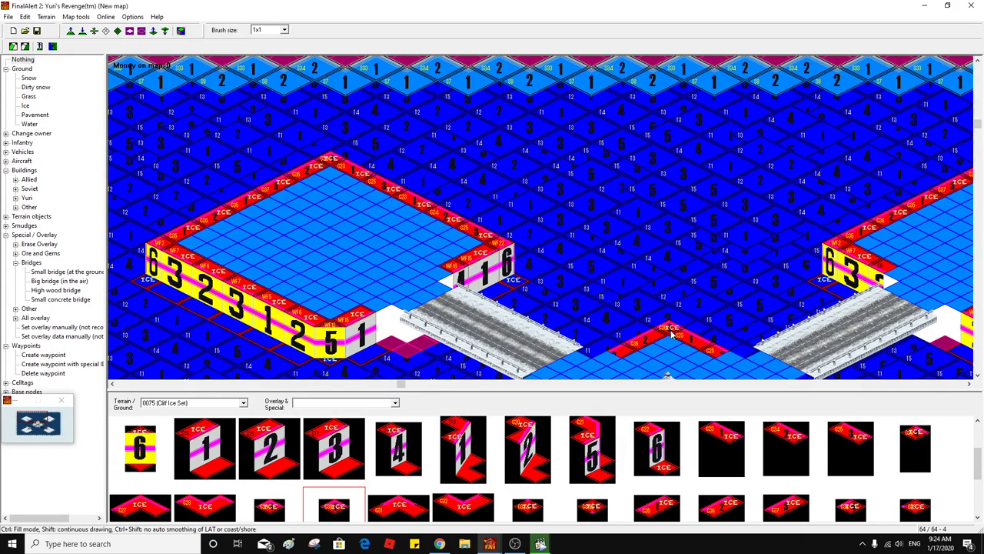
pyautogui.scroll(3, 677, 335)
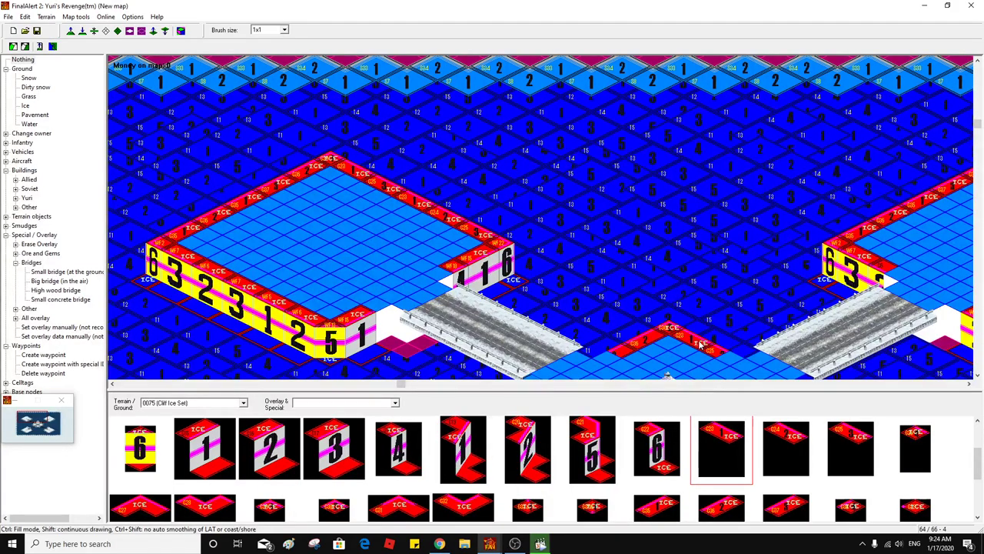
pyautogui.scroll(-3, 666, 368)
pyautogui.click(666, 345)
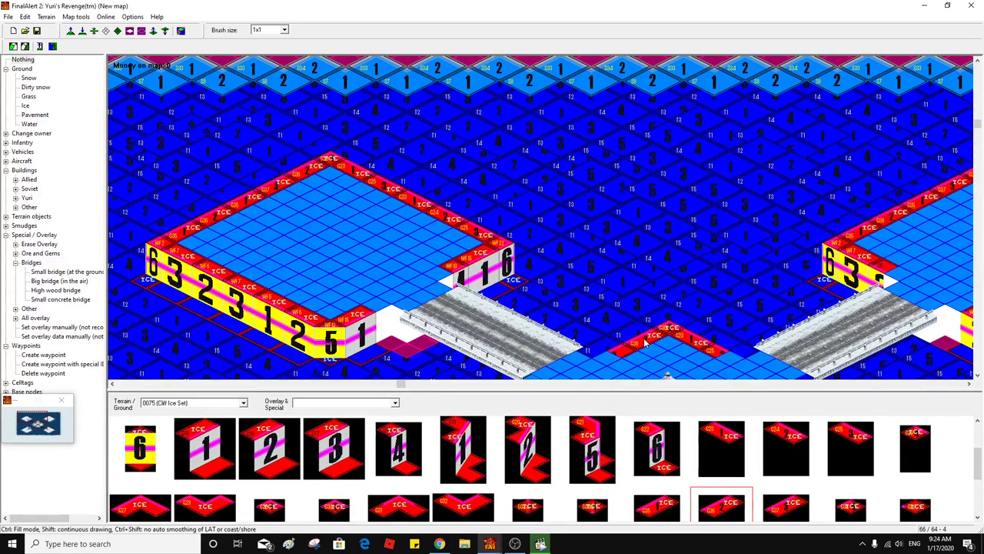
pyautogui.click(849, 508)
pyautogui.click(623, 358)
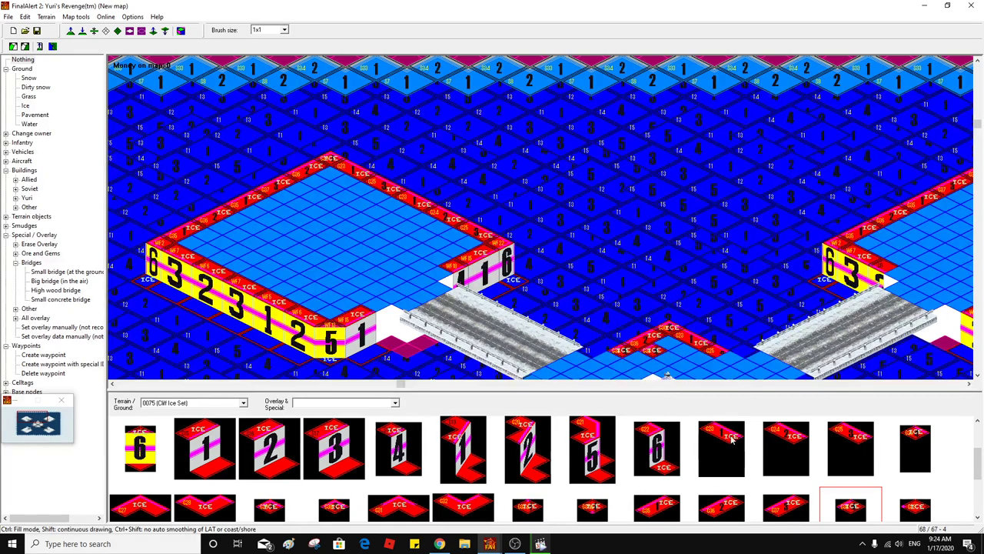
pyautogui.click(915, 442)
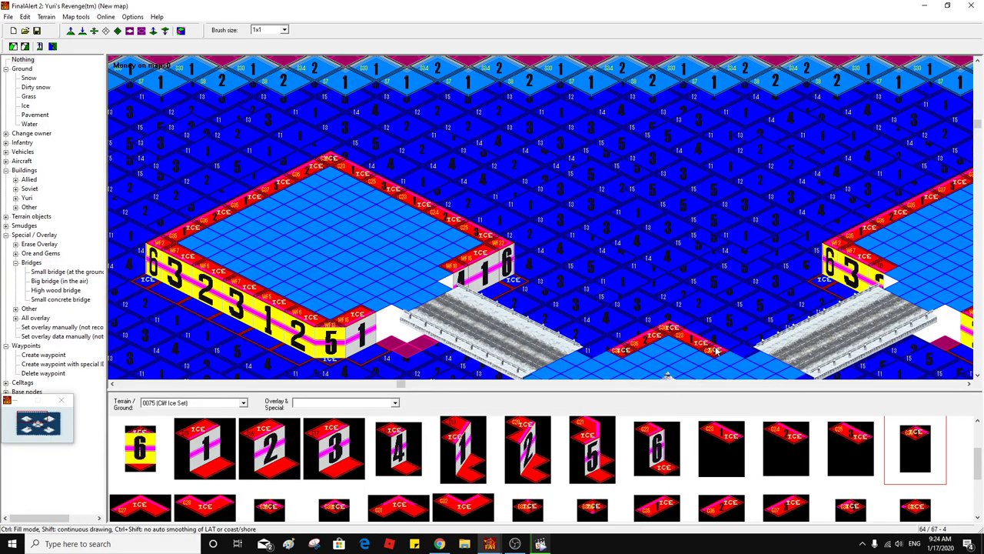
pyautogui.click(716, 350)
# Replace the southwest island's rocky northeastern edge above the bridge with ice pieces C23 and C26, and its northern corner with C30
pyautogui.click(734, 445)
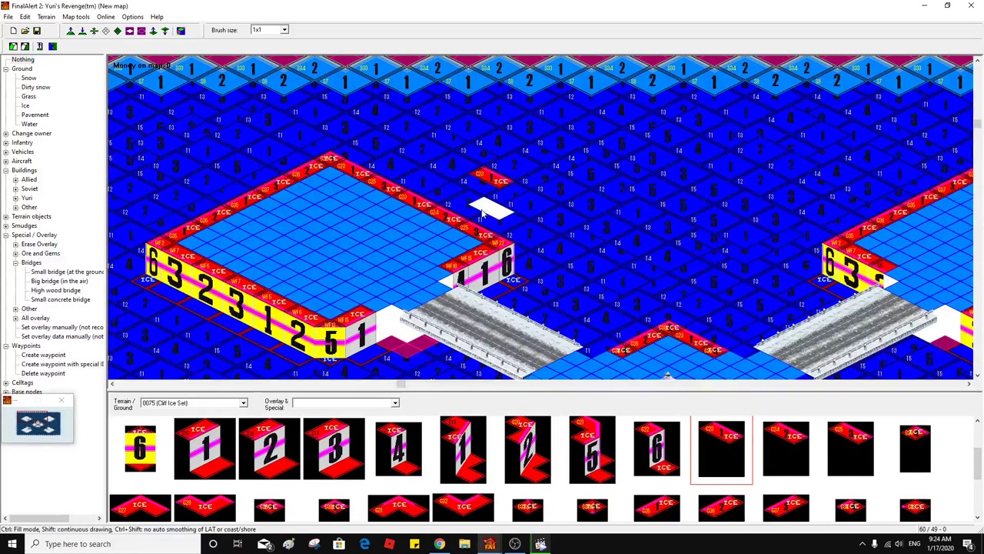
pyautogui.scroll(-5, 638, 223)
pyautogui.scroll(4, 676, 242)
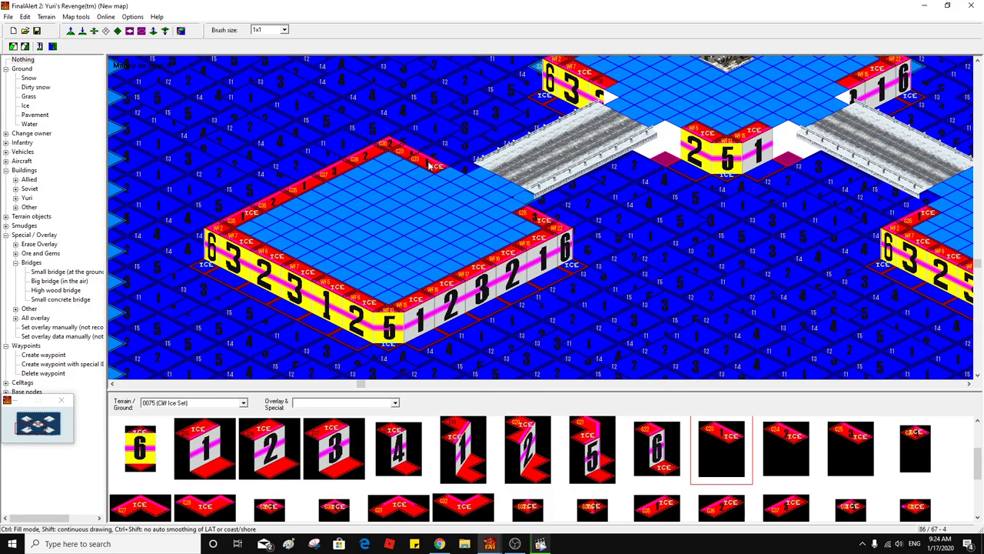
pyautogui.click(915, 446)
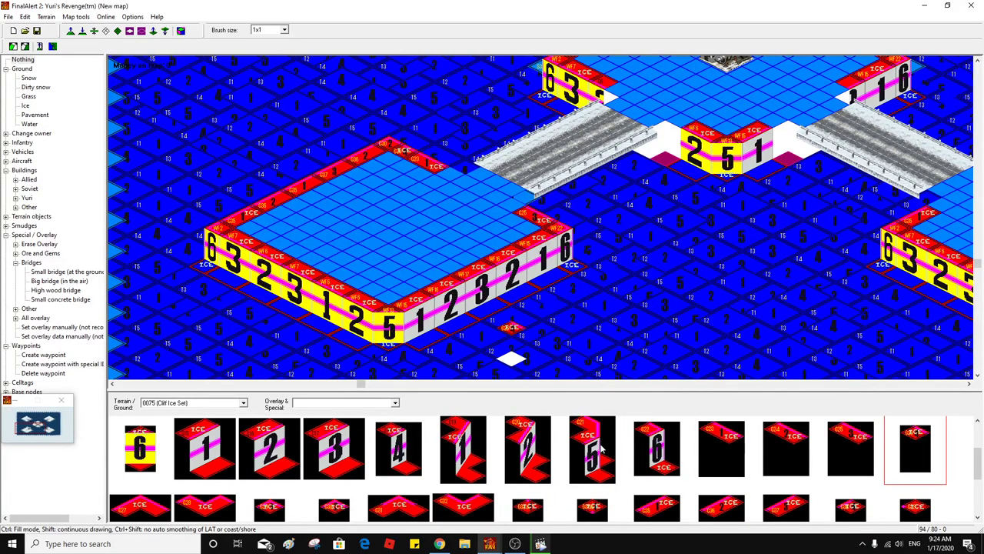
pyautogui.click(333, 508)
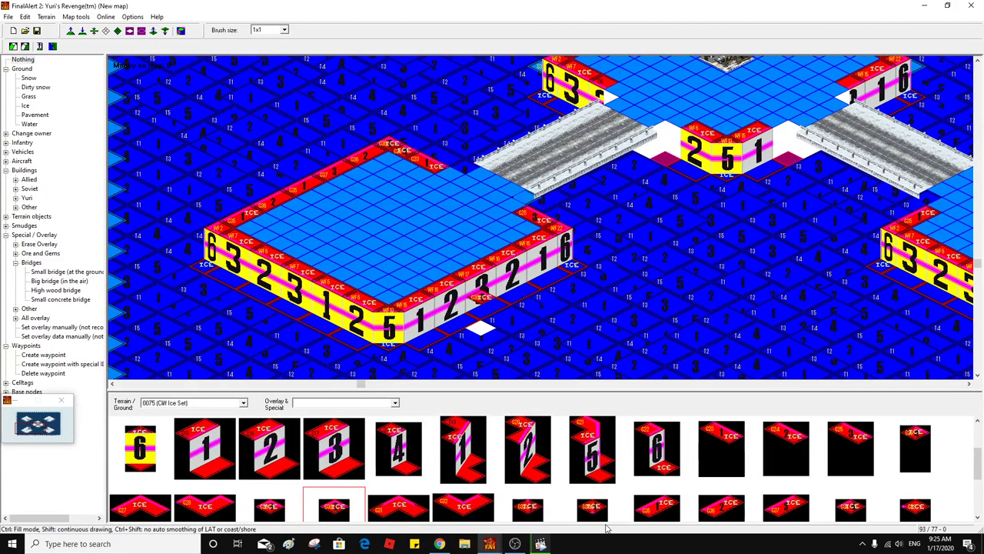
# Replace the southwest island's rocky northwestern edge with ice pieces C35, C36 and C37, and restore the normal terrain display
pyautogui.click(654, 505)
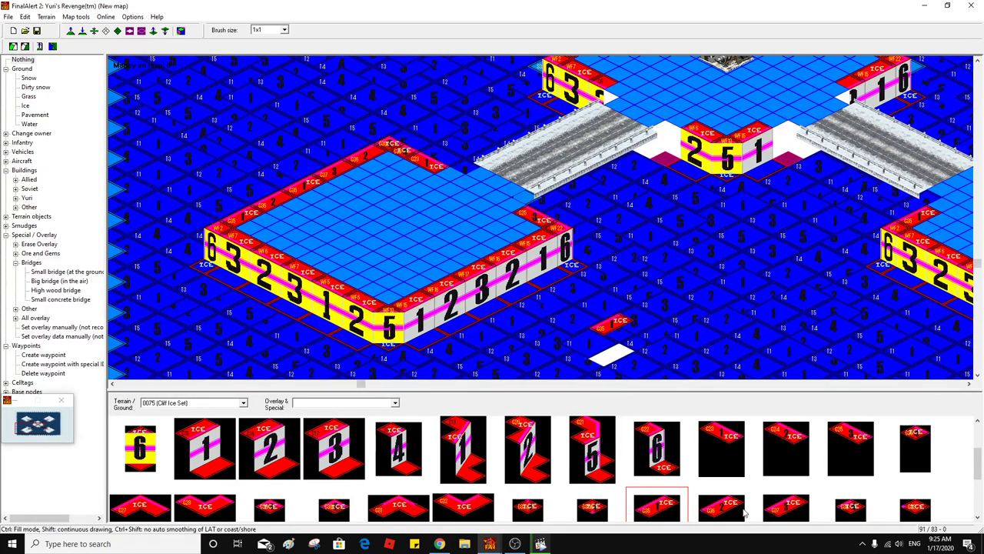
pyautogui.click(718, 507)
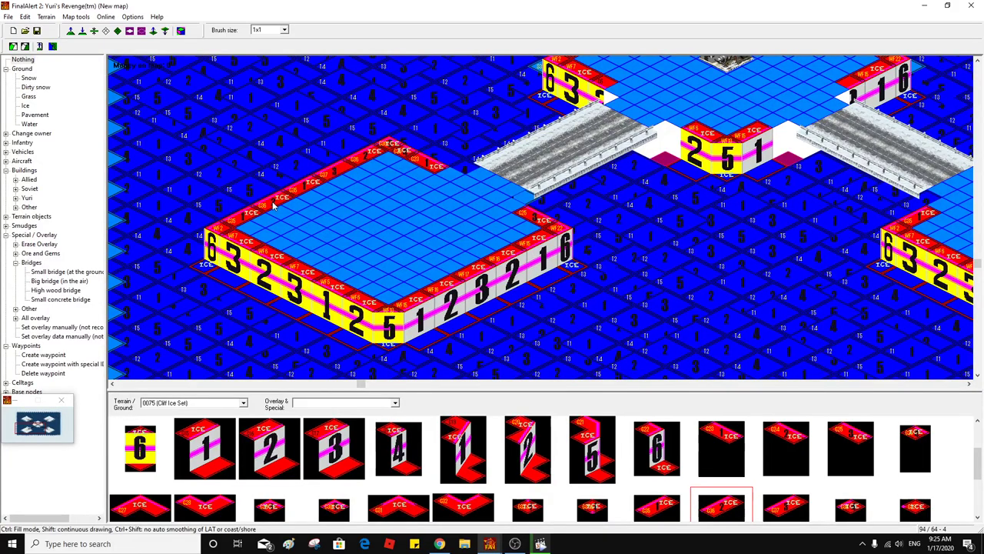
pyautogui.click(763, 520)
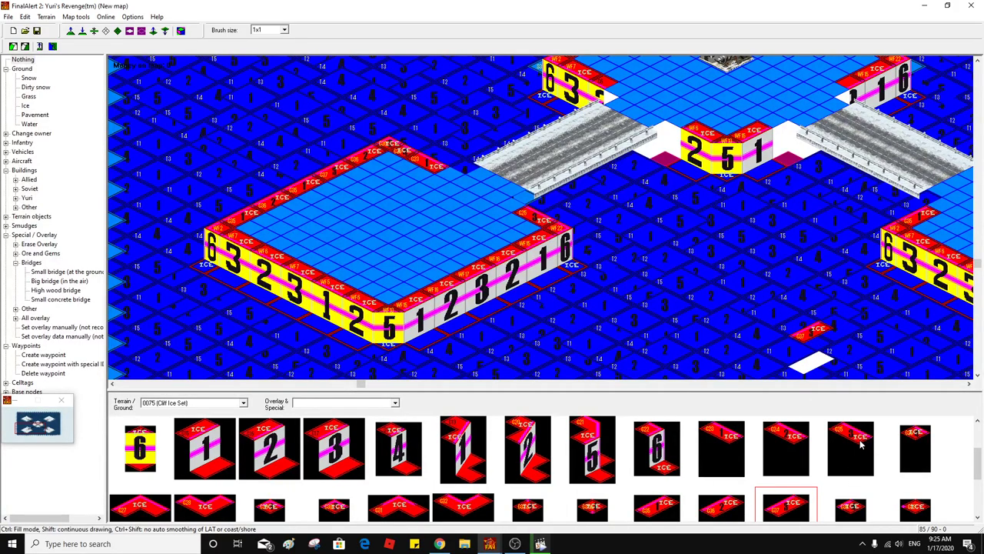
pyautogui.click(181, 30)
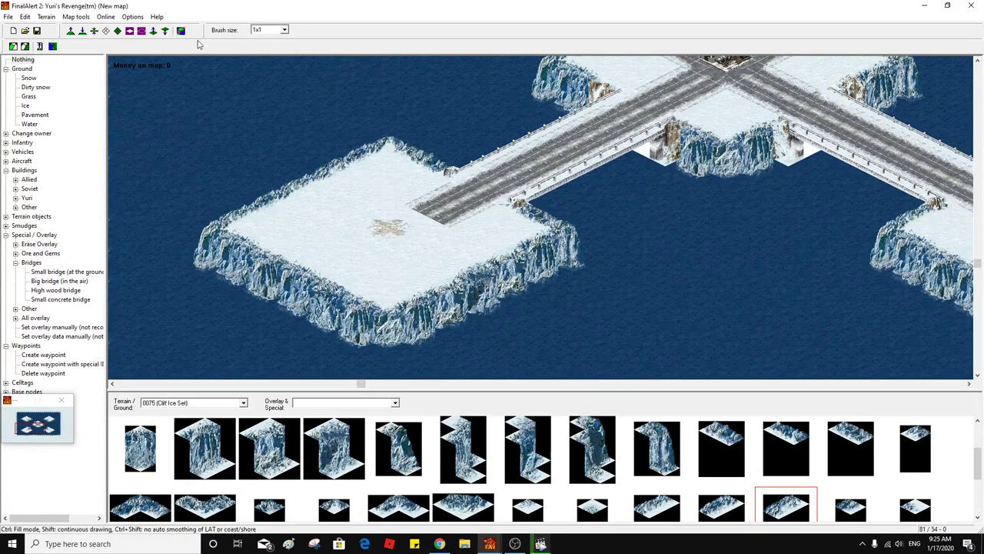
# Replace the southeast island's rocky northeastern edge with ice pieces C24, C25 and C23, and check it in the normal terrain display
pyautogui.middleClick(531, 208)
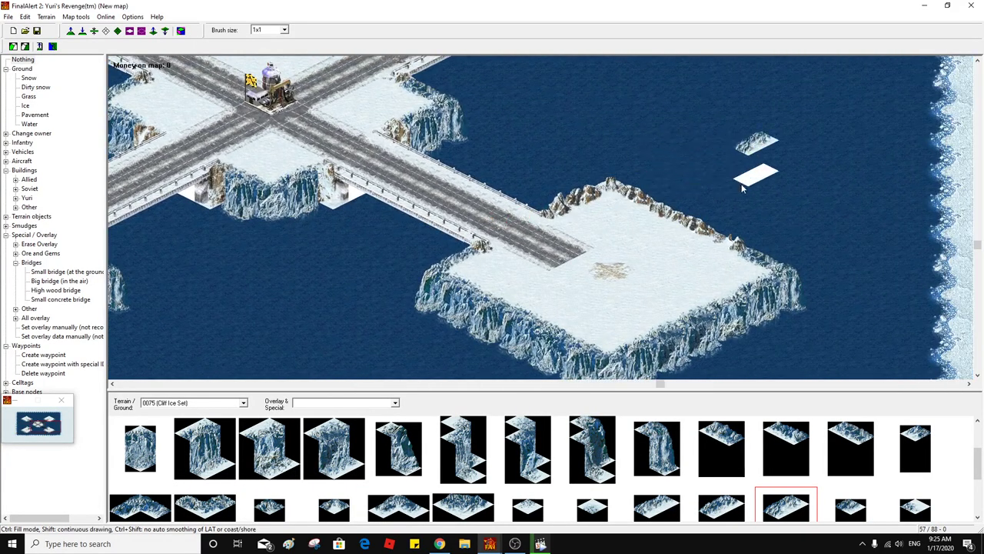
pyautogui.click(181, 31)
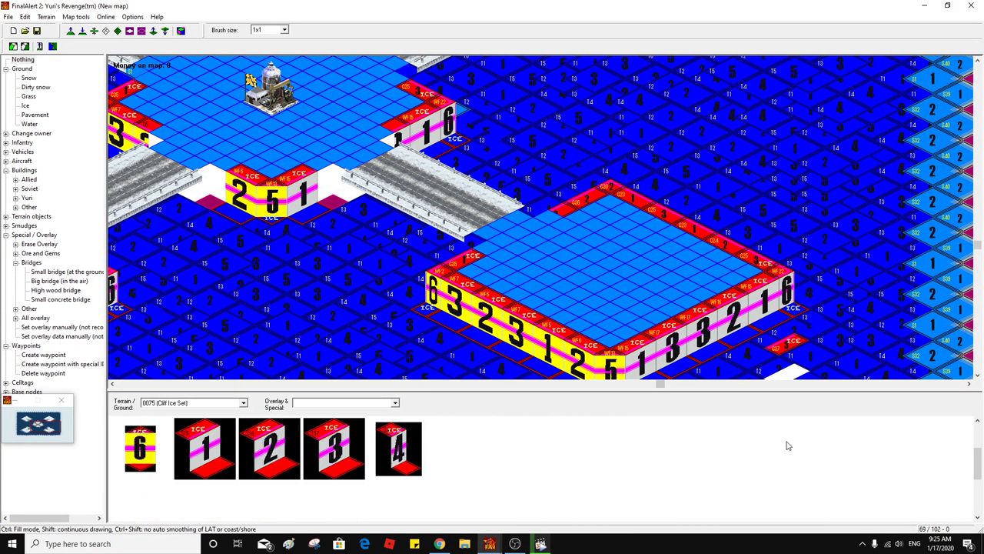
pyautogui.click(787, 446)
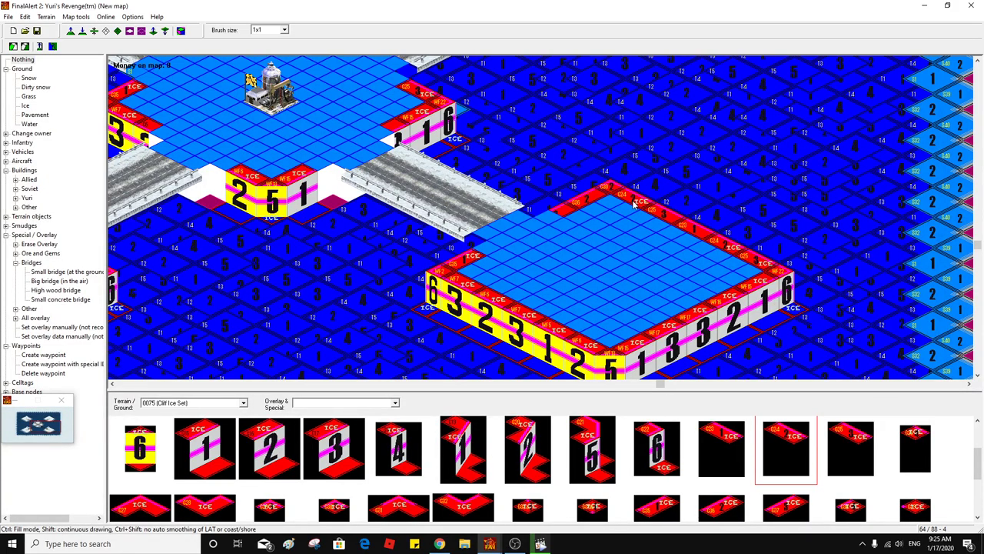
pyautogui.click(852, 438)
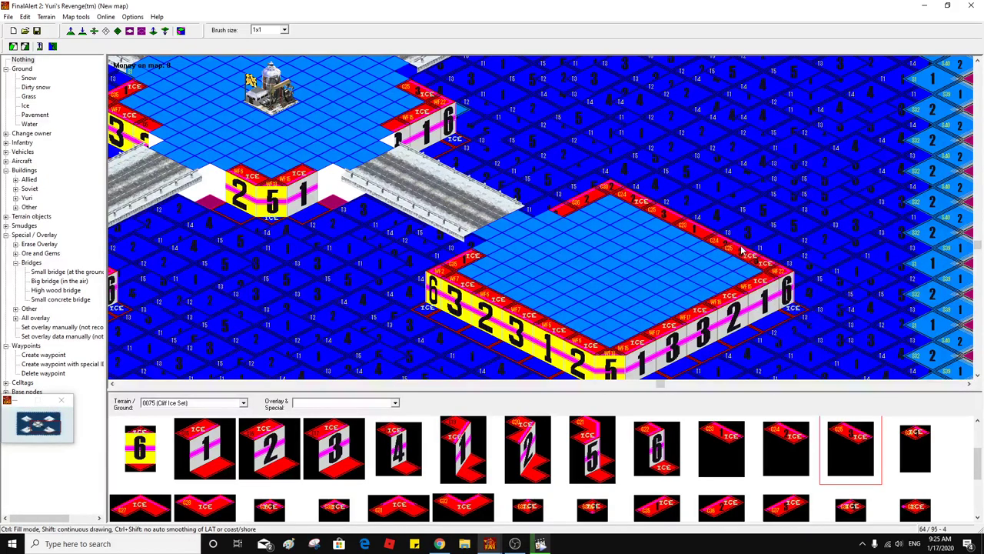
pyautogui.click(726, 439)
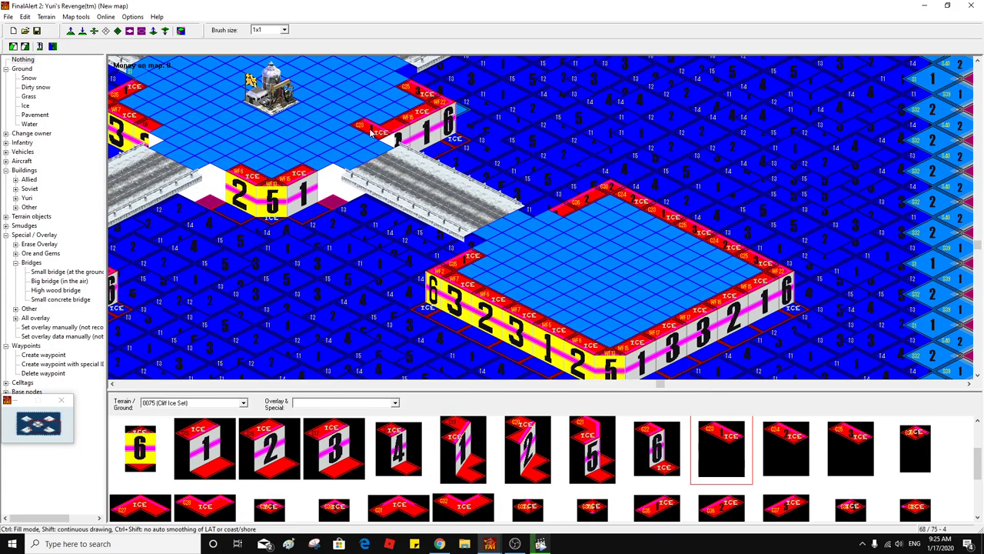
pyautogui.click(181, 32)
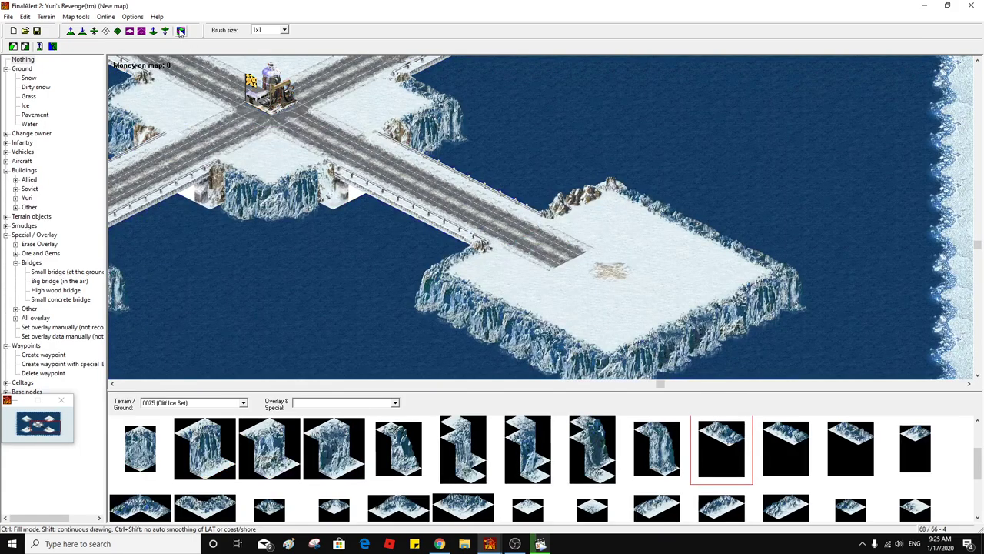
pyautogui.click(181, 32)
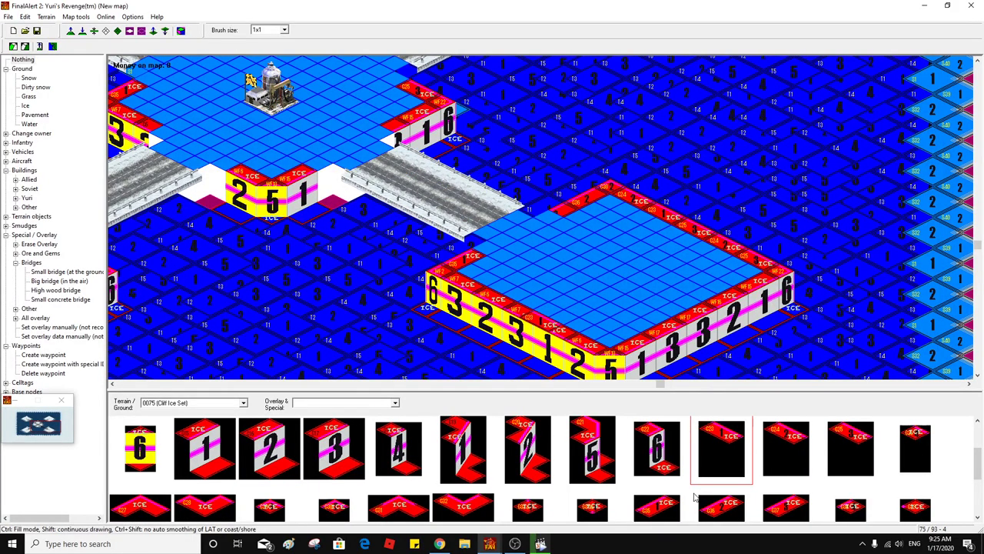
# Finish the southeast island's northern corner with ice piece C29 and its northwestern edge with C36 and C38, restoring the normal terrain display
pyautogui.click(281, 509)
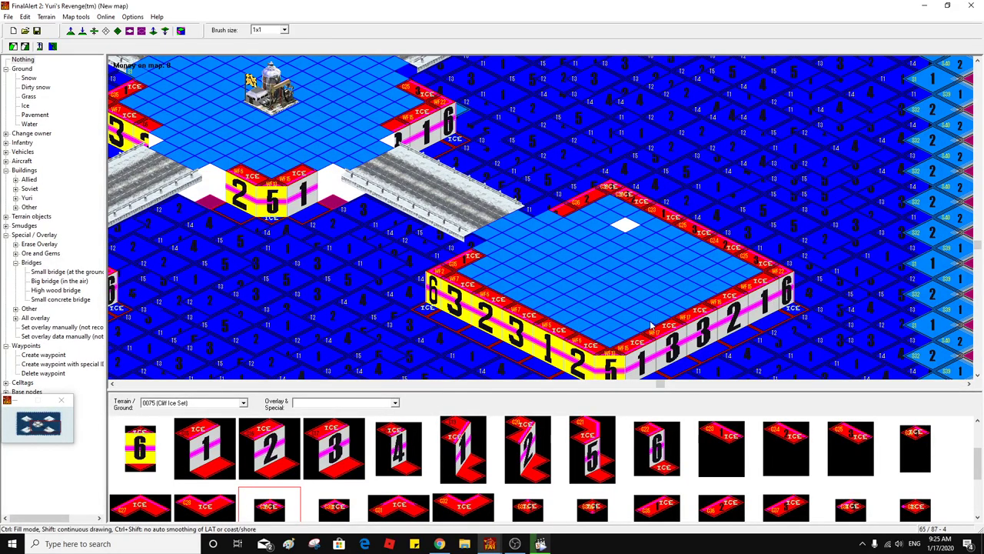
pyautogui.click(721, 505)
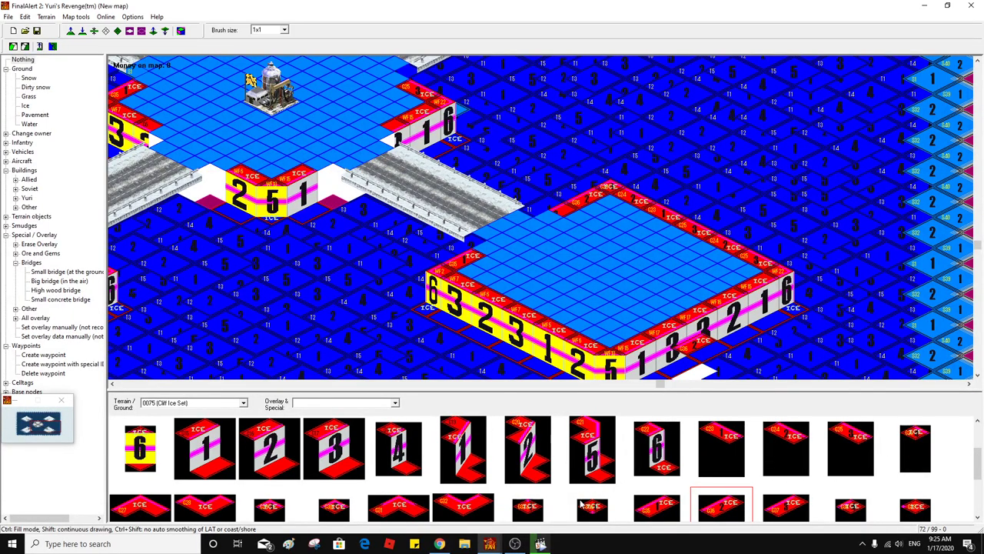
pyautogui.click(860, 514)
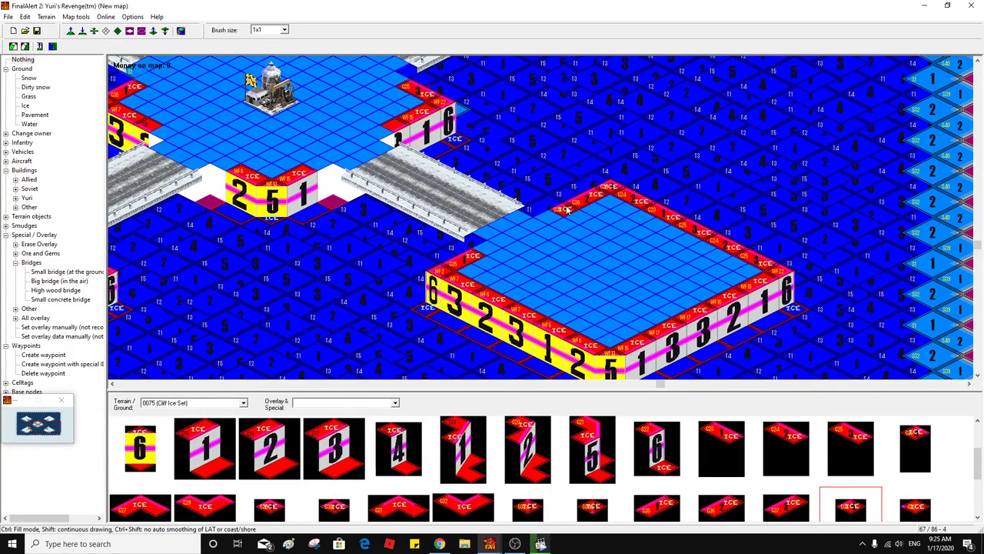
pyautogui.click(181, 30)
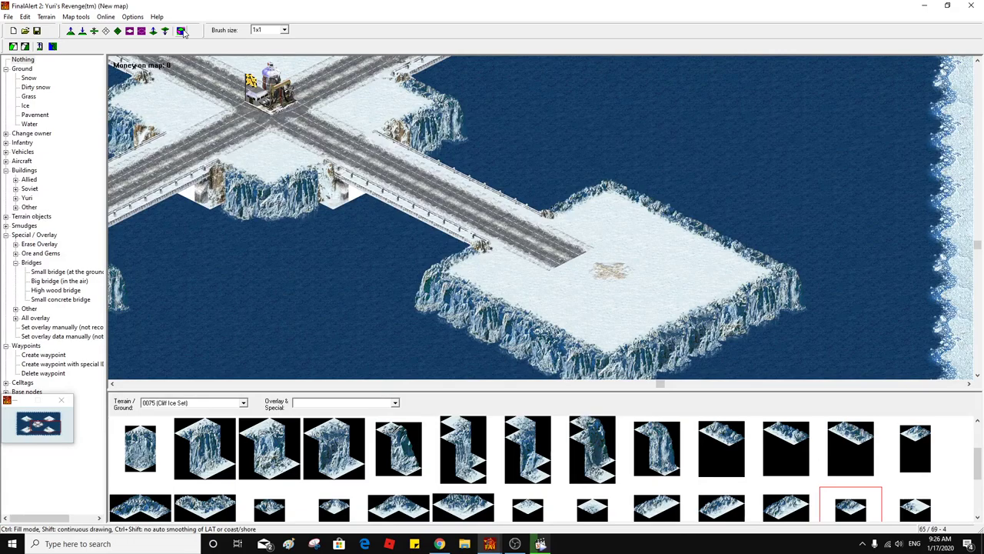
pyautogui.middleClick(792, 183)
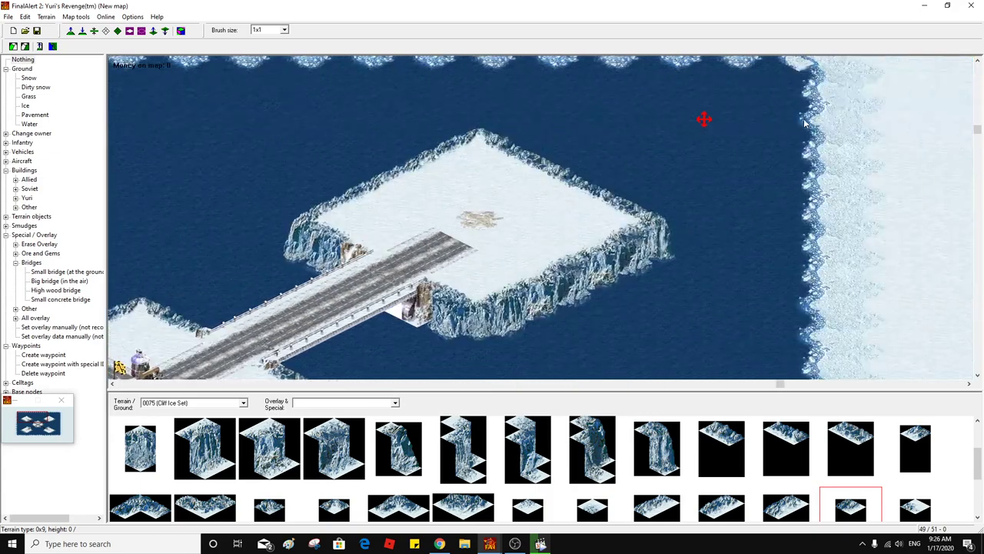
pyautogui.middleClick(696, 134)
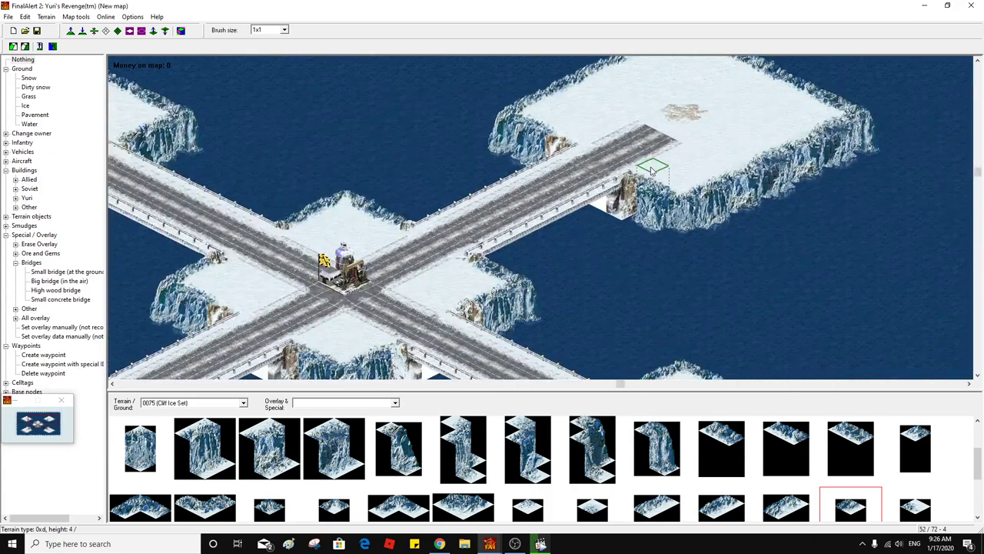
pyautogui.middleClick(622, 160)
pyautogui.middleClick(615, 168)
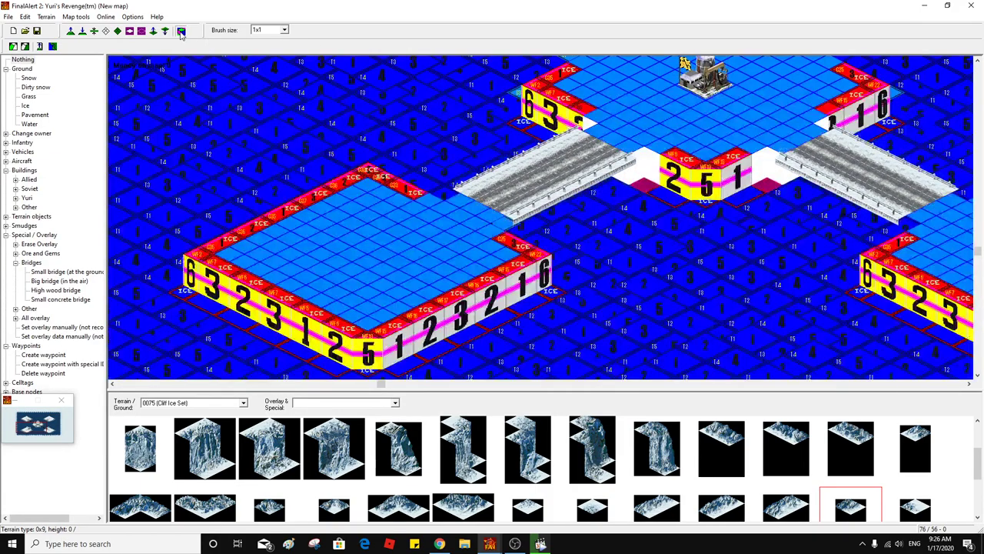
pyautogui.click(181, 30)
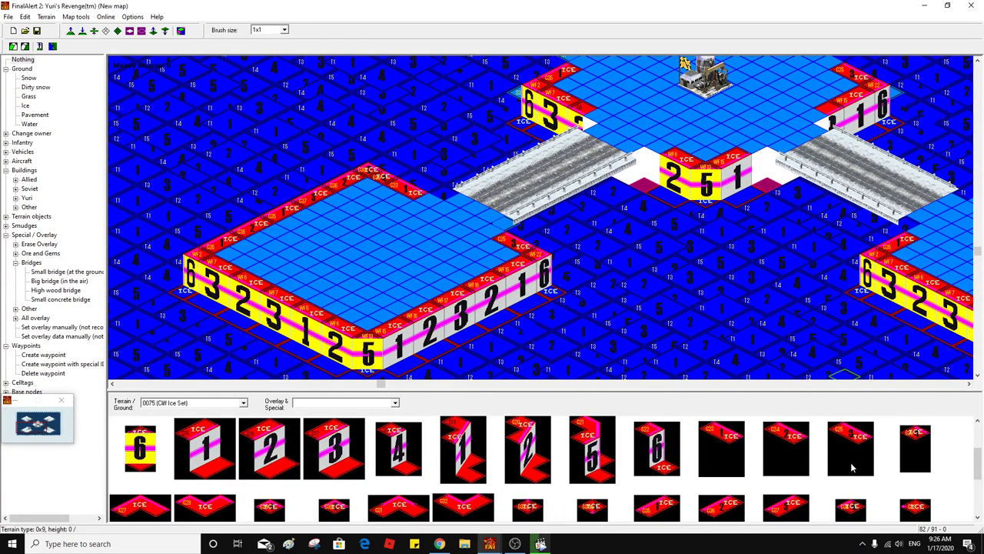
pyautogui.click(172, 403)
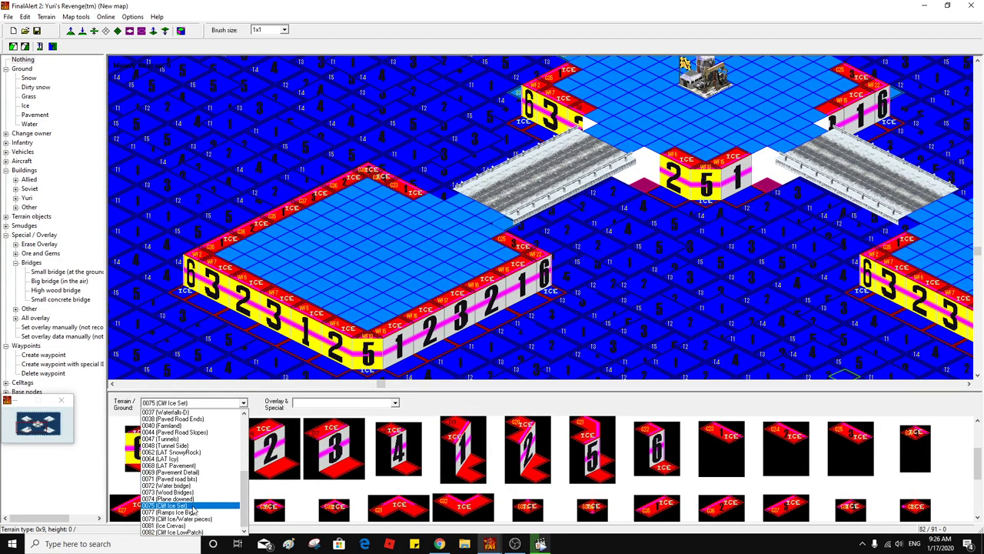
pyautogui.click(203, 520)
pyautogui.click(398, 450)
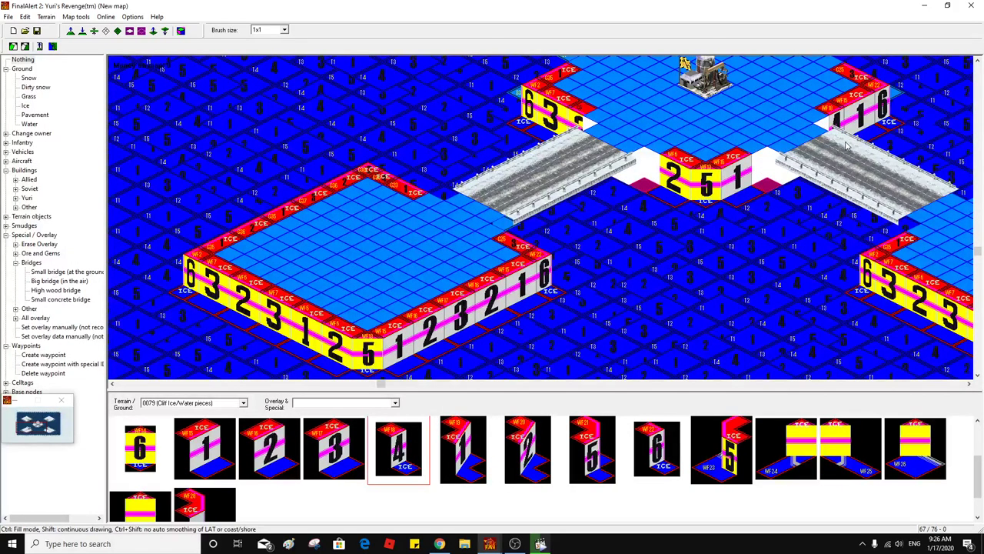
pyautogui.click(181, 32)
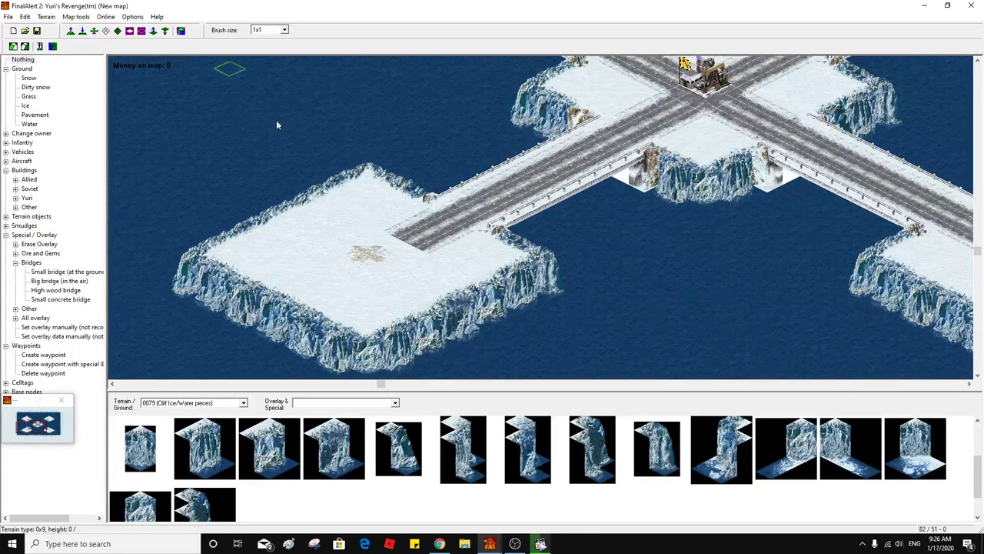
# Fill the white gap under the southeast bridge at the central island's southern edge with the matching over-water bridge head from terrain 0019 (Bridges)
pyautogui.moveTo(626, 238); pyautogui.dragTo(656, 218)
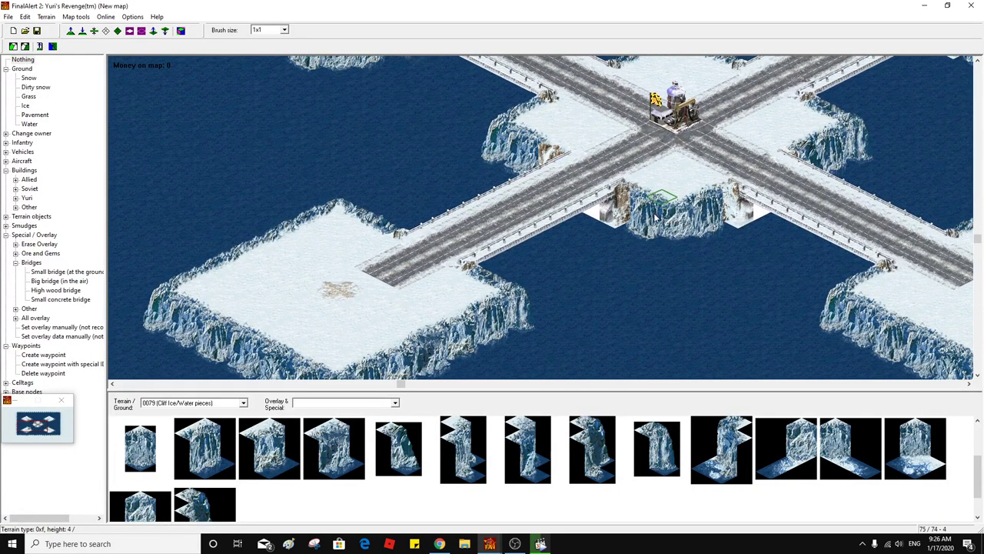
pyautogui.click(231, 404)
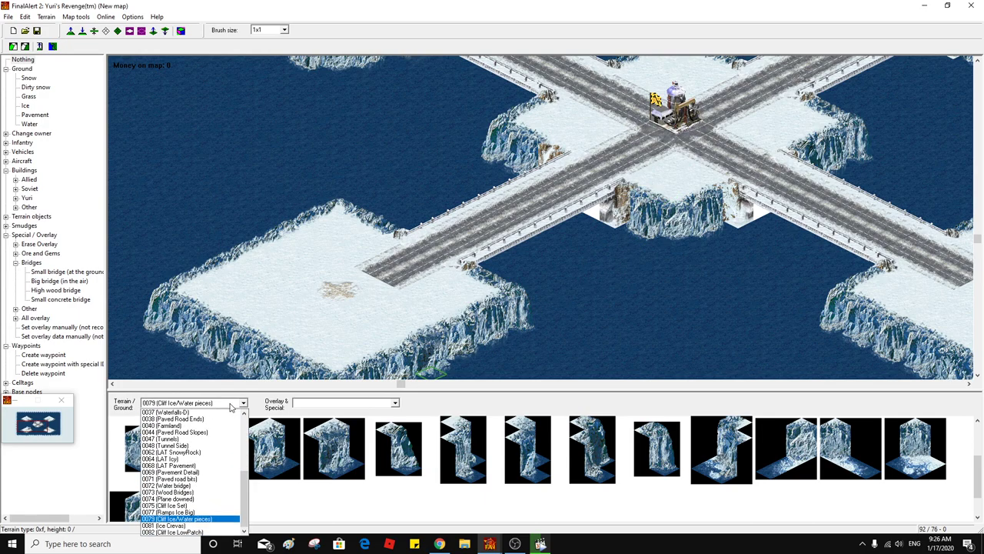
pyautogui.scroll(6, 219, 476)
pyautogui.click(203, 478)
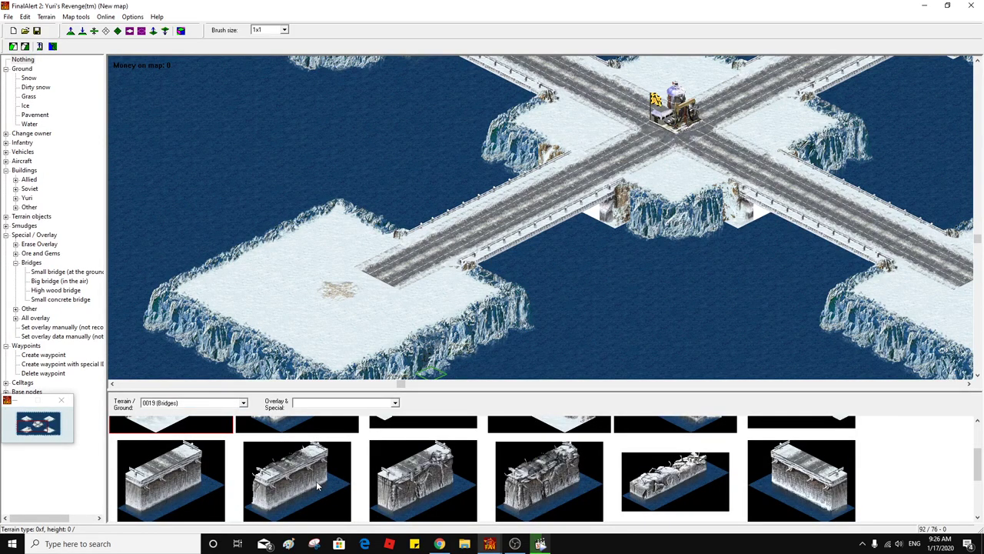
pyautogui.click(176, 479)
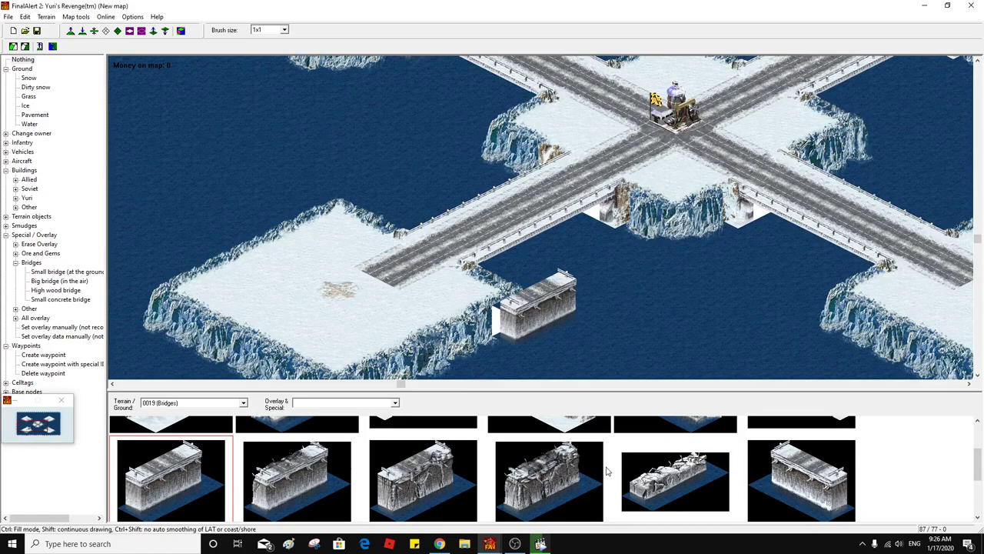
pyautogui.scroll(1, 607, 470)
pyautogui.click(305, 478)
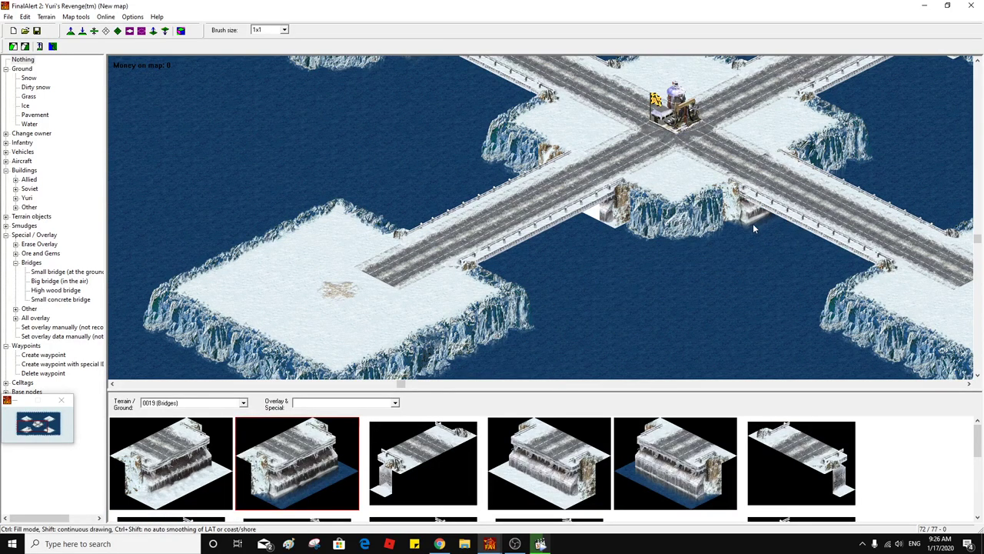
pyautogui.click(714, 334)
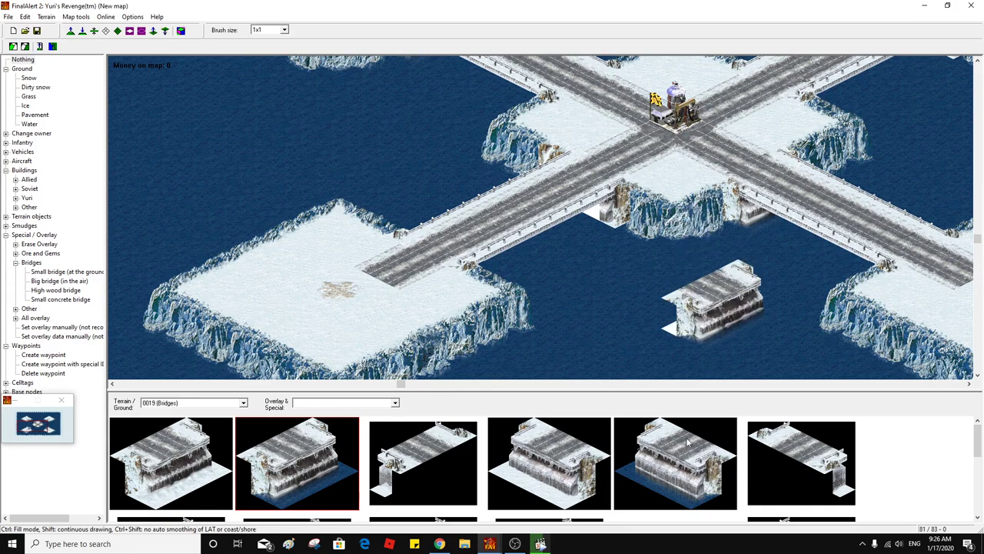
# Fill the gaps under the southwest bridge at the central island and under the northeast island's bridge with the opposite-facing over-water bridge head
pyautogui.click(684, 471)
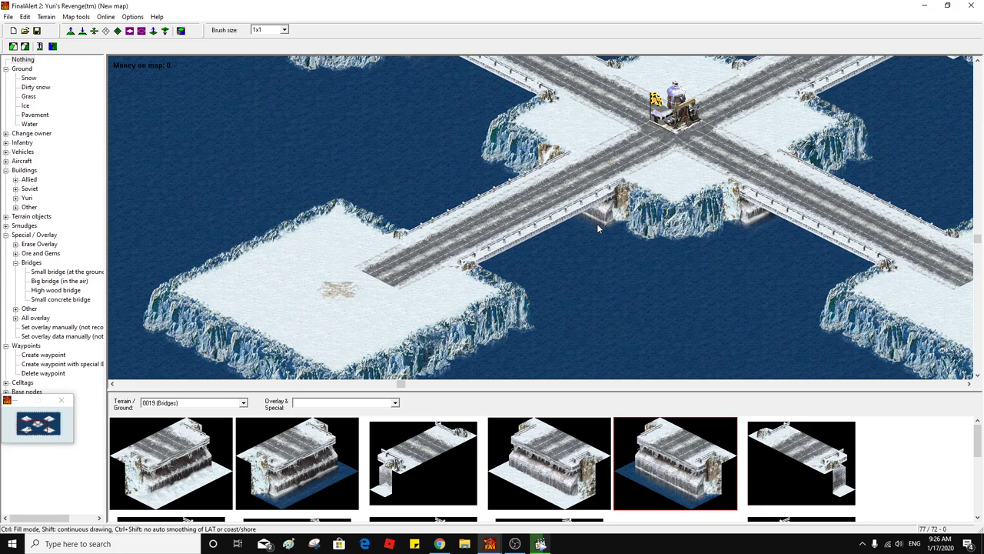
pyautogui.middleClick(616, 312)
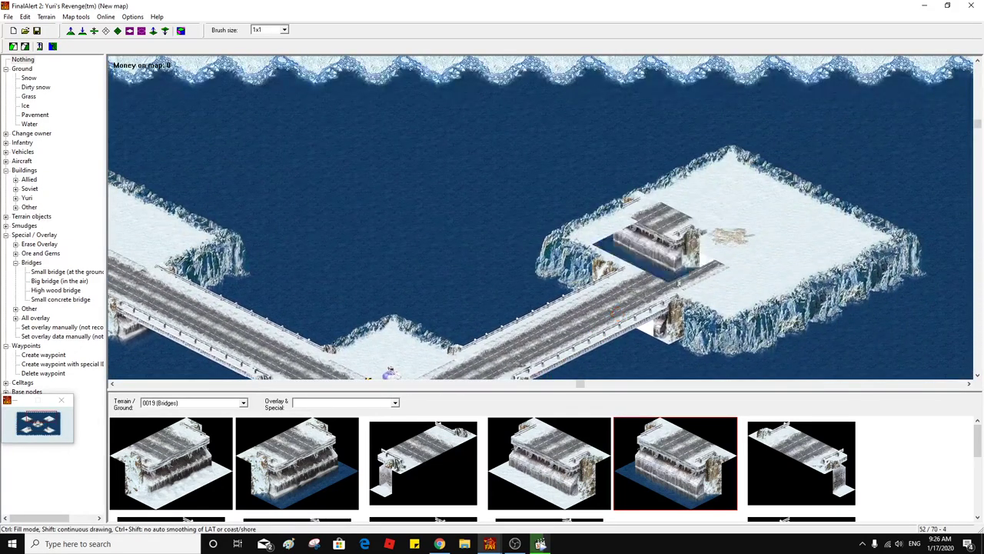
pyautogui.click(657, 337)
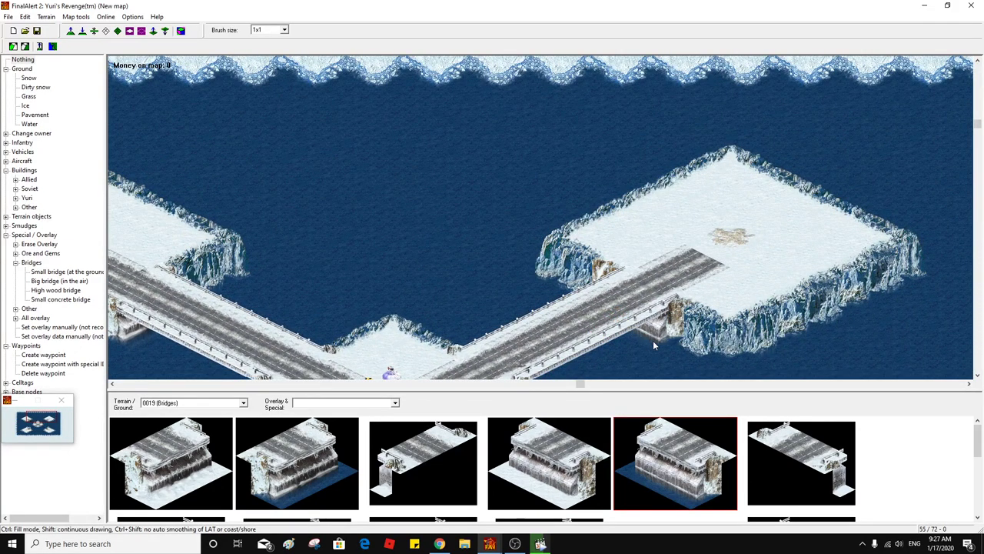
pyautogui.click(656, 336)
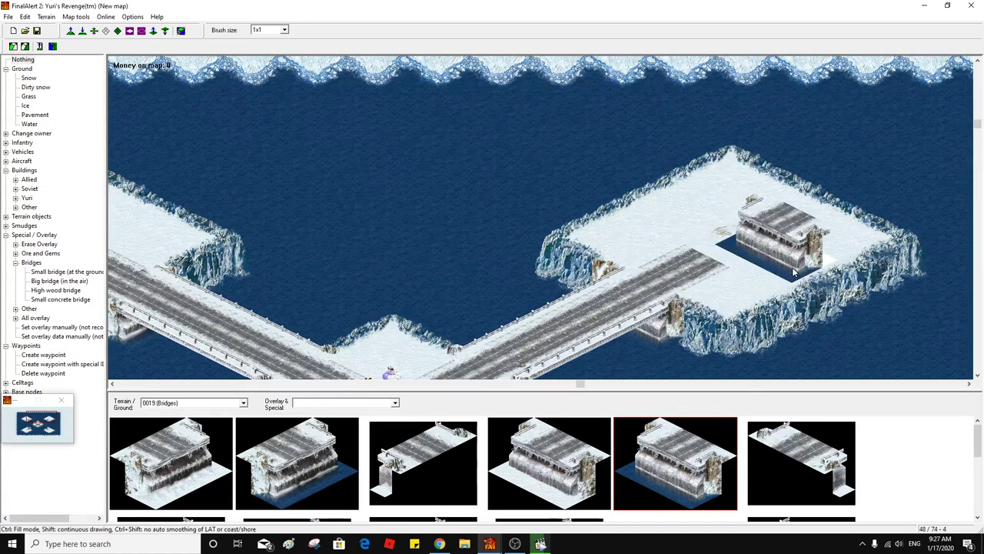
# Inspect the bridge ends around the central island and the outer islands for remaining gaps
pyautogui.middleClick(791, 268)
pyautogui.middleClick(864, 234)
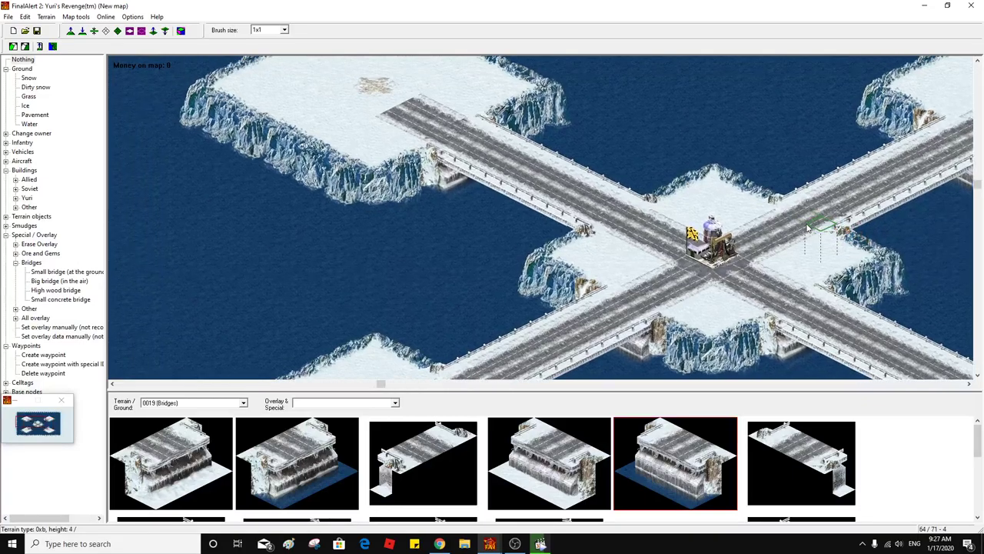
pyautogui.middleClick(806, 224)
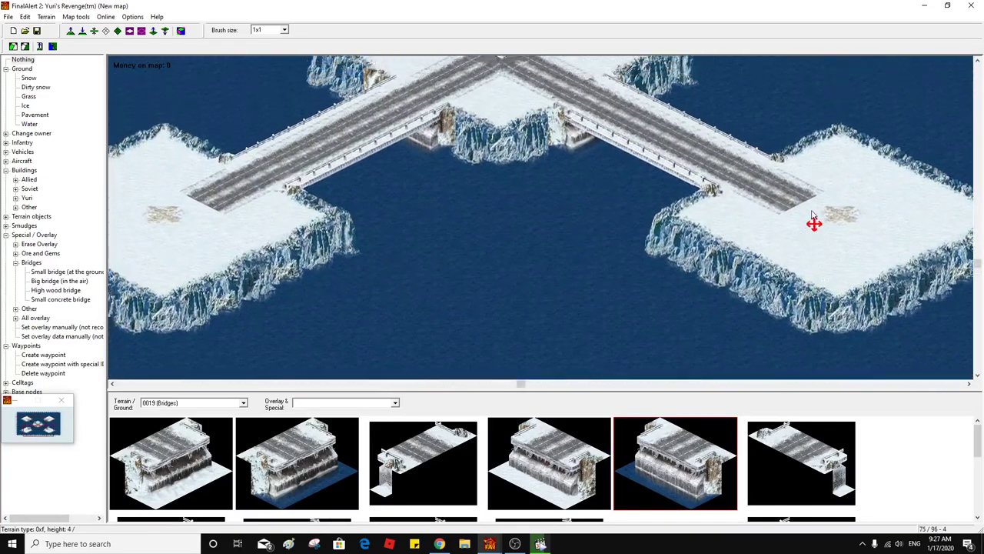
pyautogui.middleClick(809, 219)
pyautogui.middleClick(800, 218)
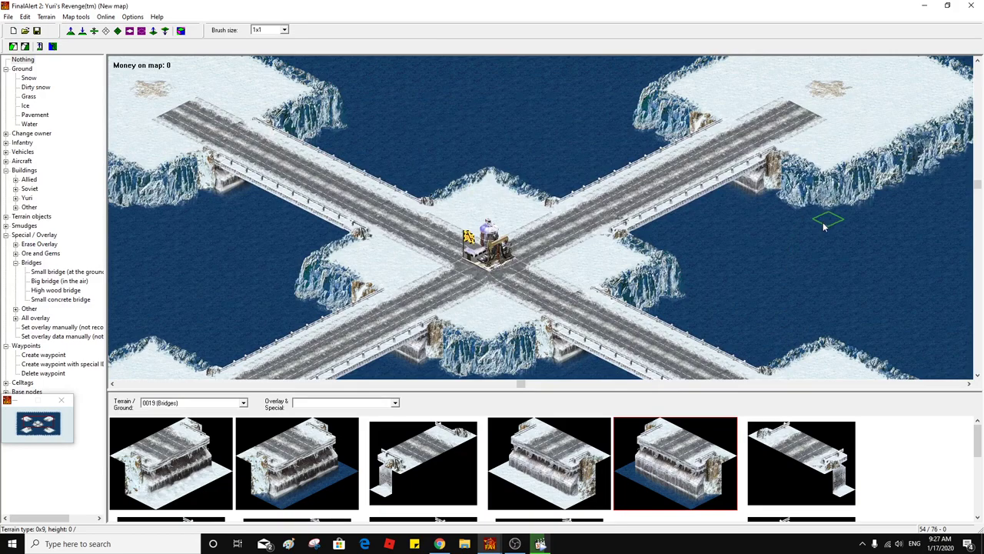
pyautogui.middleClick(823, 225)
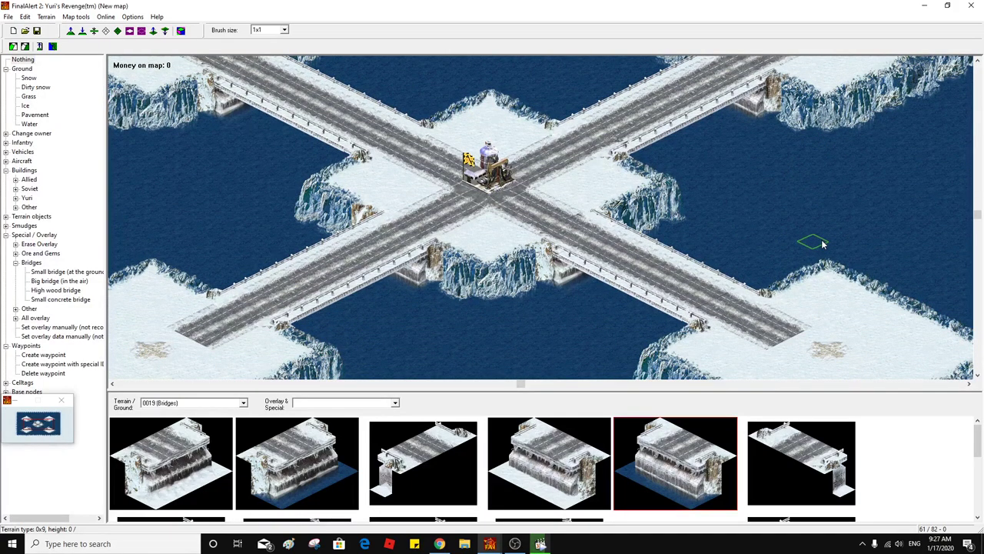
# Browse the 0019 (Bridges) terrain pieces and the overlay list, and examine the pieces of the "Wood bridge bottomleft-topright" overlay
pyautogui.click(219, 402)
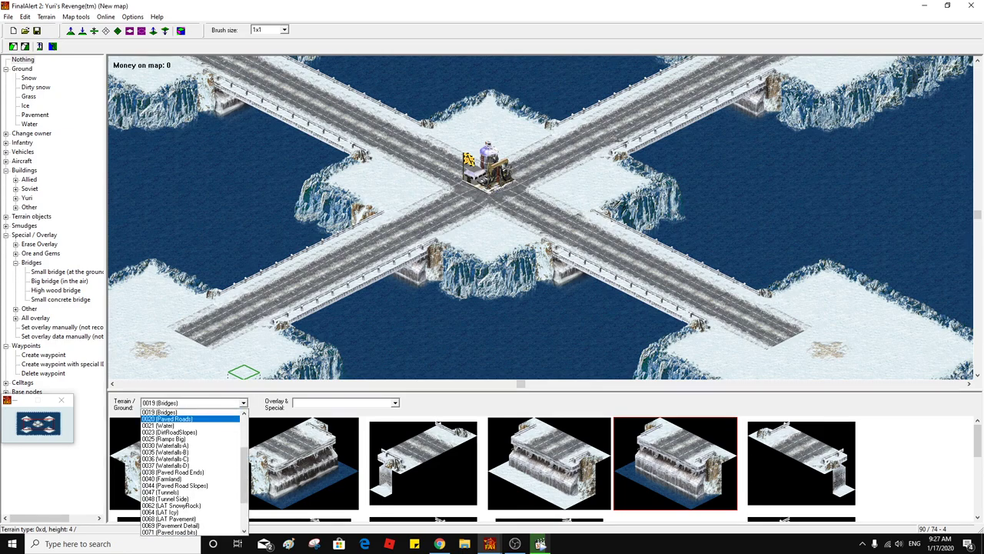
pyautogui.click(214, 411)
pyautogui.moveTo(981, 458); pyautogui.dragTo(978, 509)
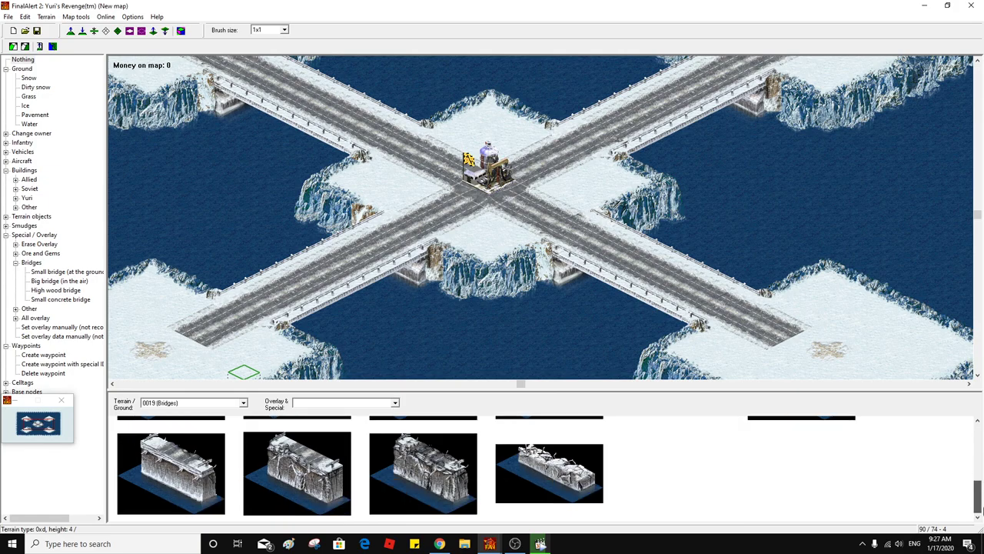
pyautogui.click(393, 403)
pyautogui.scroll(-10, 392, 410)
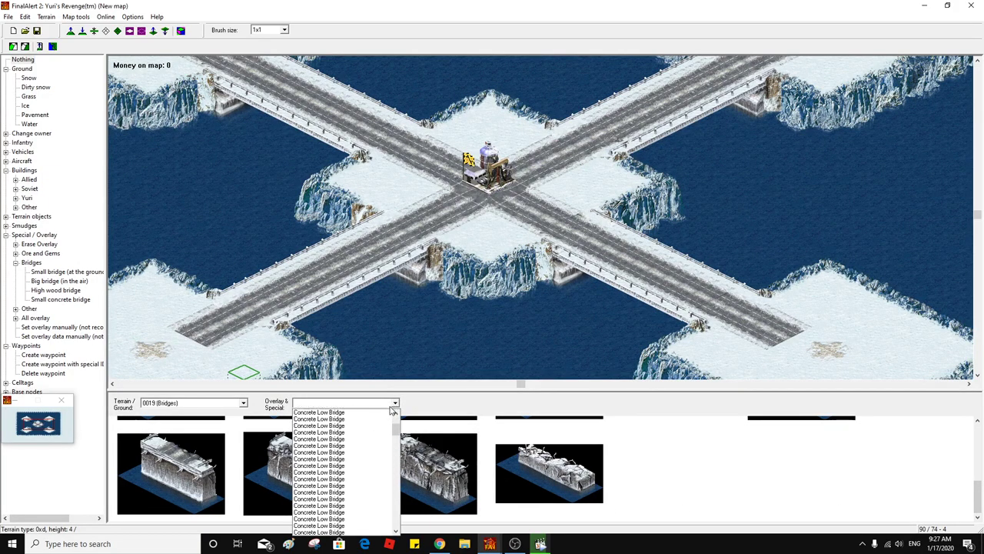
pyautogui.scroll(-10, 392, 409)
pyautogui.scroll(-5, 392, 410)
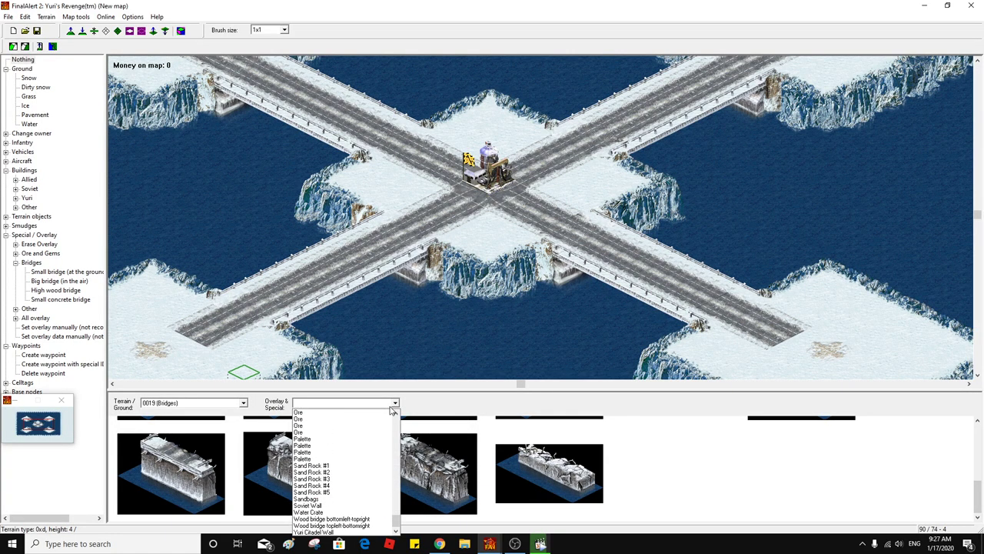
pyautogui.click(384, 522)
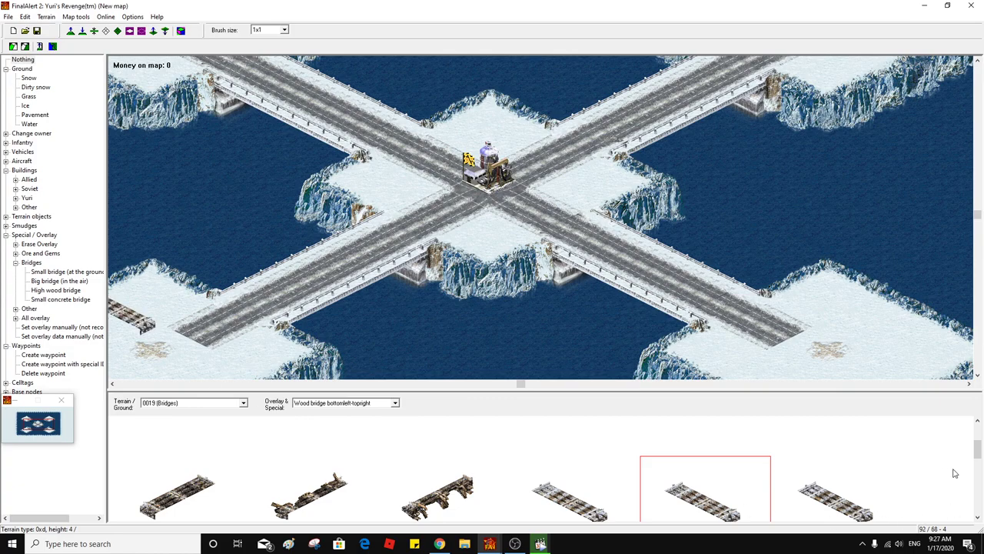
pyautogui.scroll(-2, 945, 472)
pyautogui.scroll(-2, 945, 472)
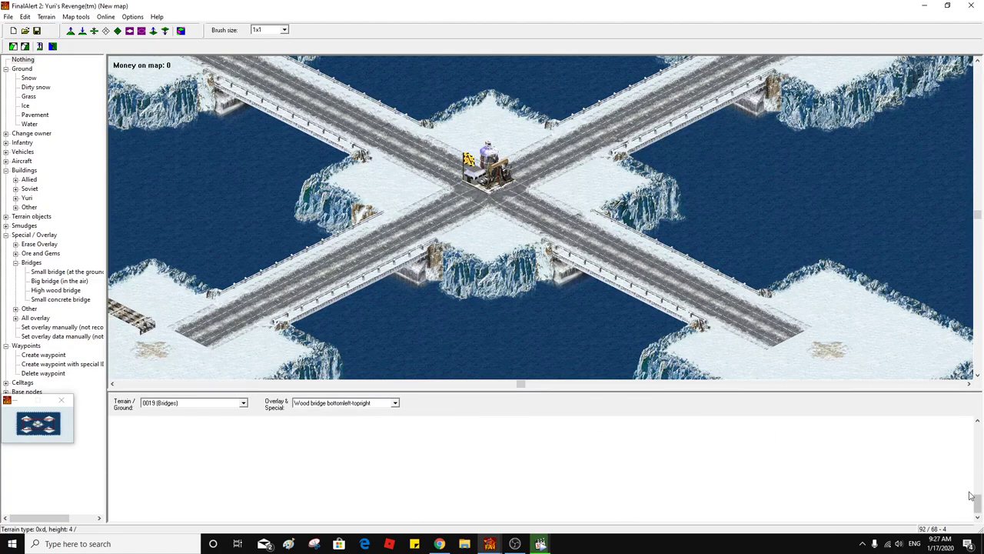
pyautogui.moveTo(978, 503); pyautogui.dragTo(977, 433)
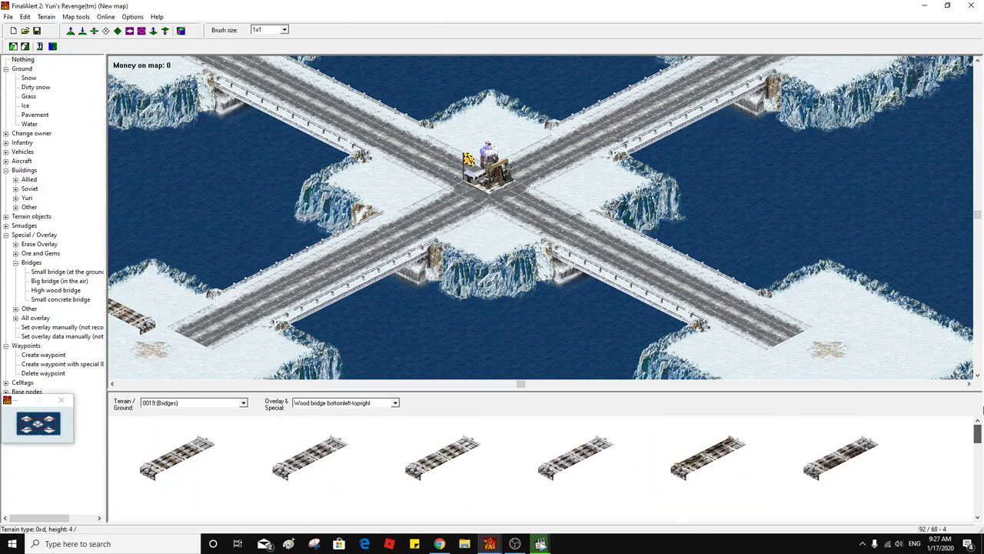
# Save the map in the Custom folder under the author's name followed by "Oil Derrick in Center - Snow Version", copying that file name
pyautogui.click(36, 32)
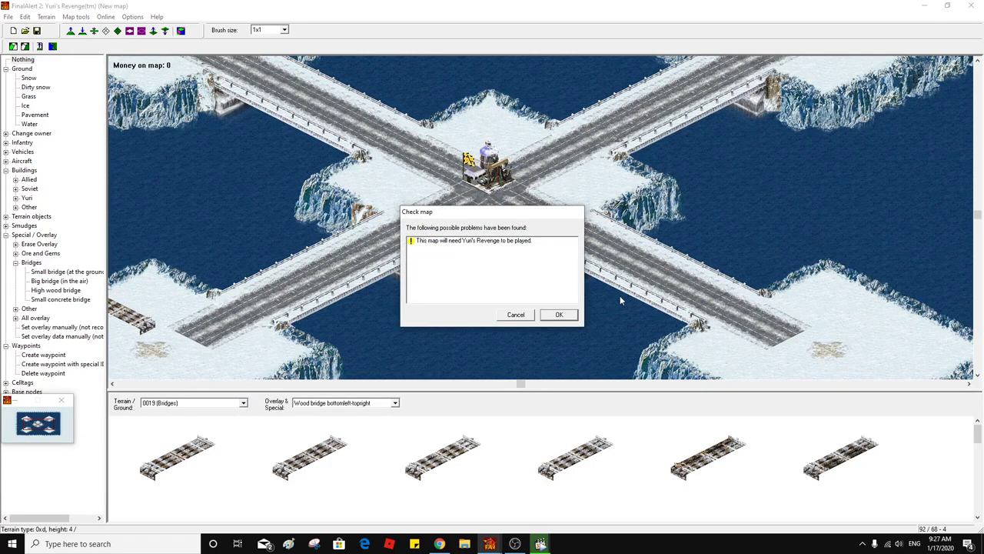
pyautogui.click(561, 316)
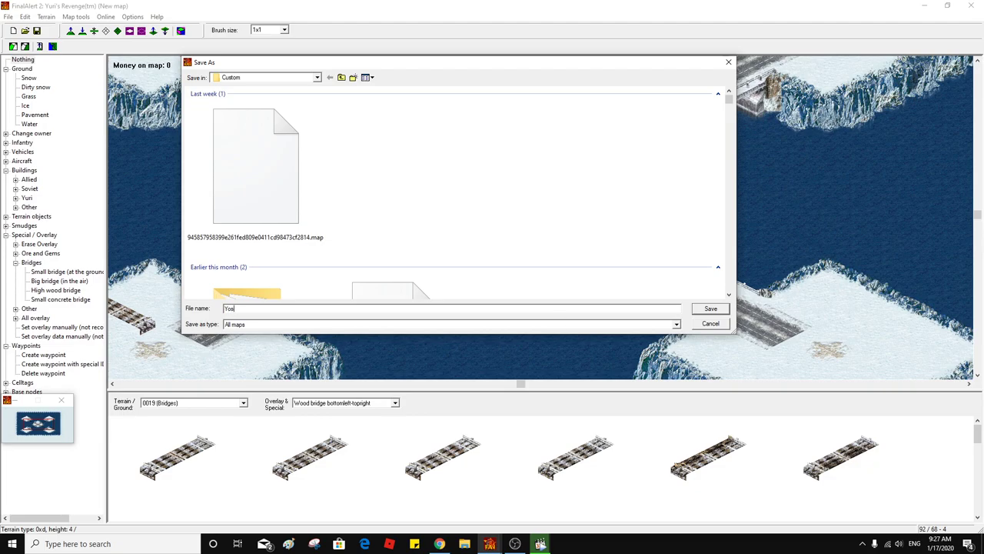
pyautogui.write('Anan - ')
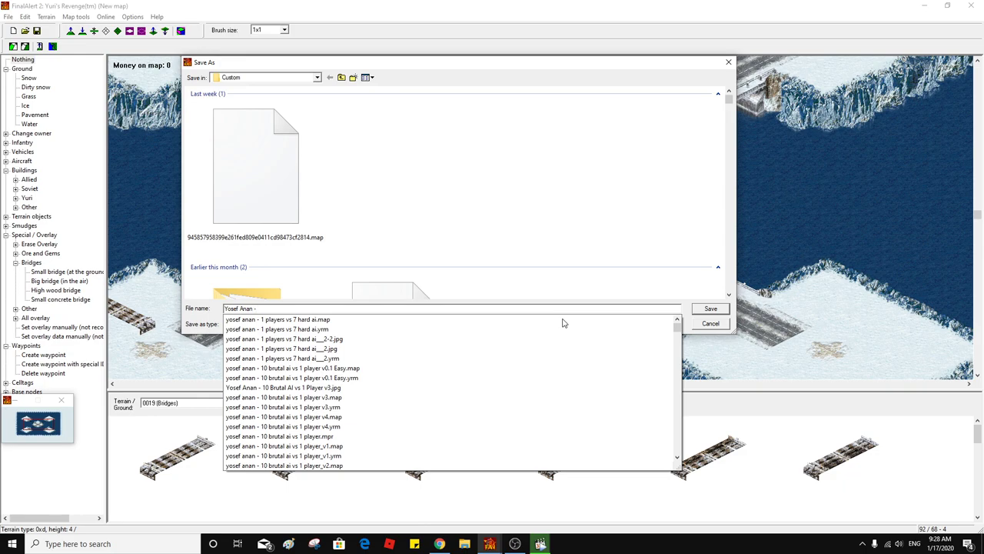
pyautogui.write('Oil')
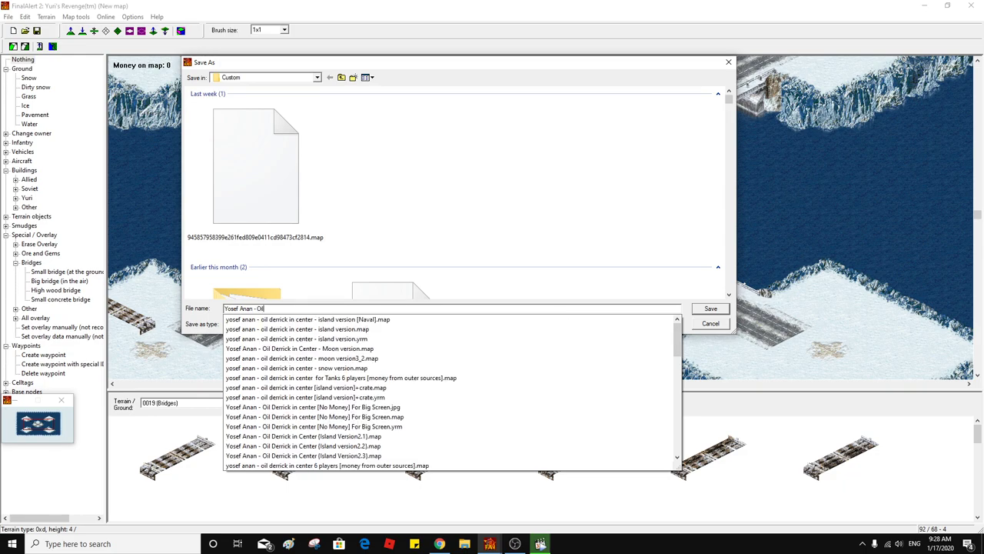
pyautogui.write(' Derrick in Center -')
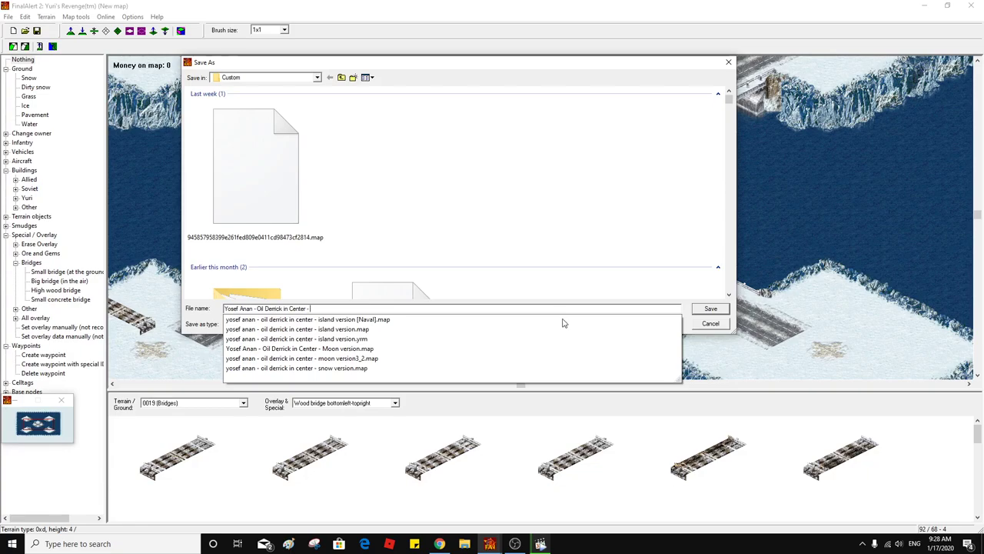
pyautogui.write(' S')
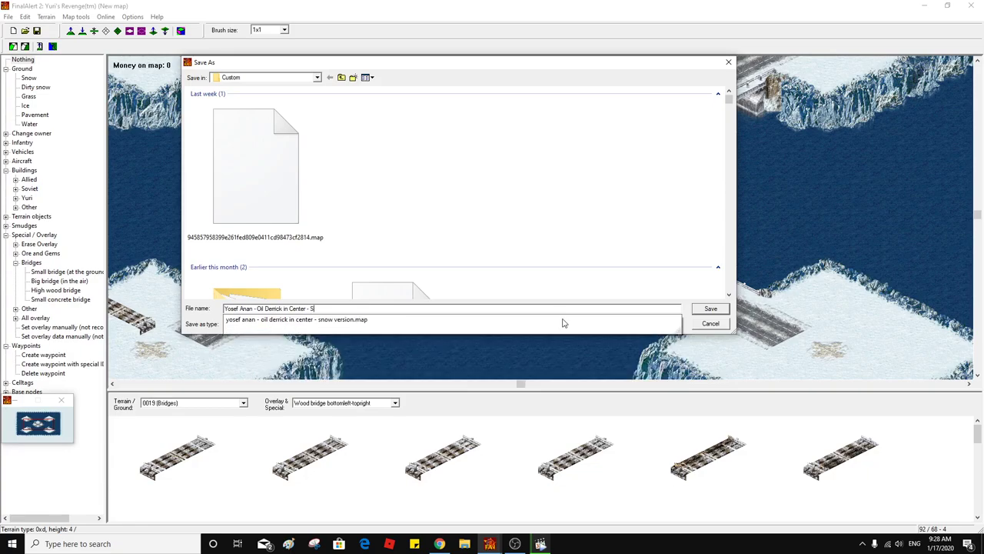
pyautogui.write('now Version')
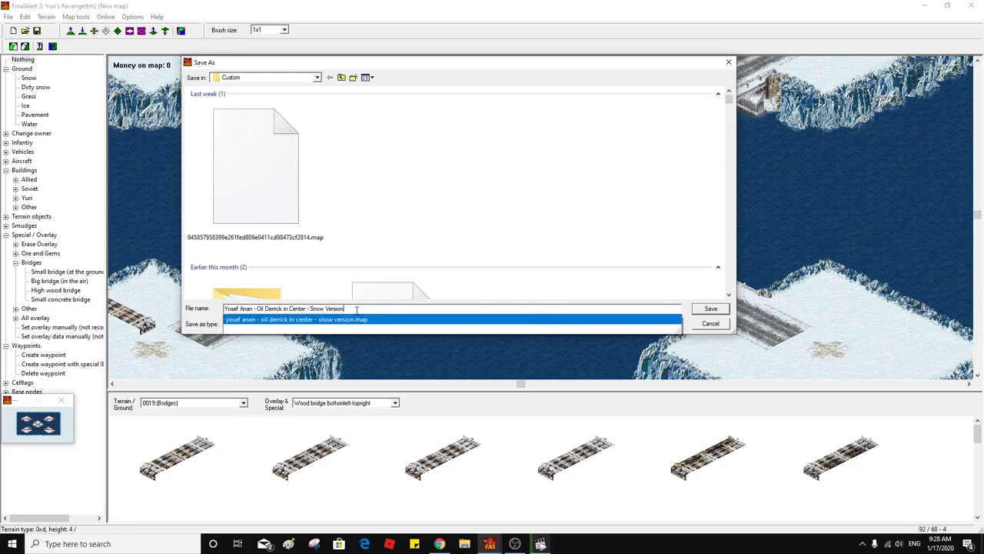
pyautogui.moveTo(358, 310); pyautogui.dragTo(186, 286)
pyautogui.hotkey('ctrl', 'c')
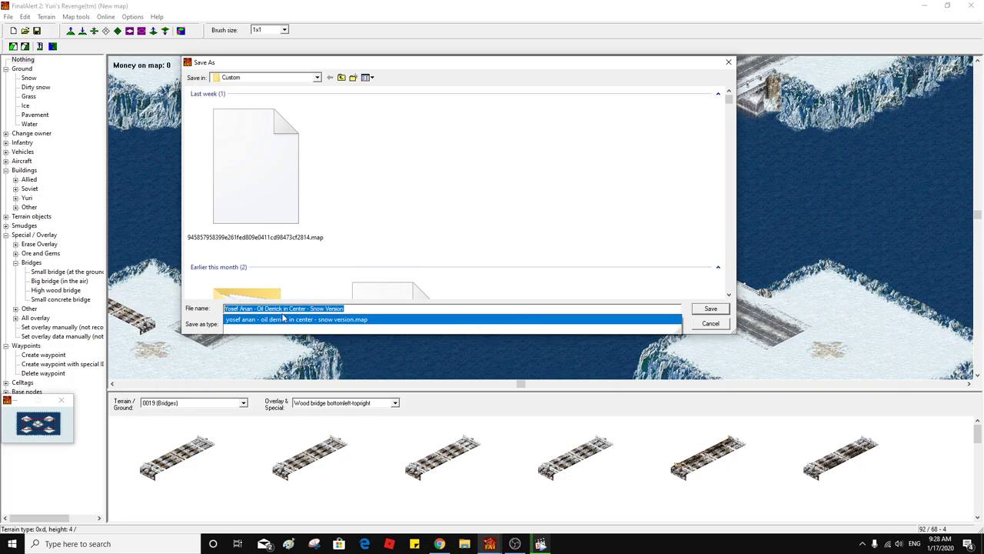
pyautogui.click(711, 310)
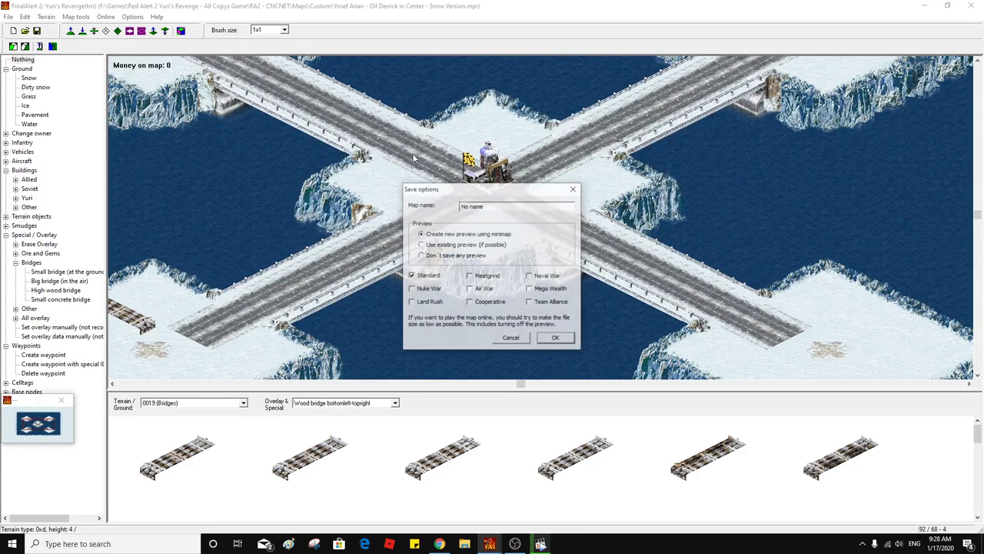
# Give the map the copied file name as its map name, enable Nuke War, Air War and Naval War, and finish saving
pyautogui.hotkey('ctrl', 'v')
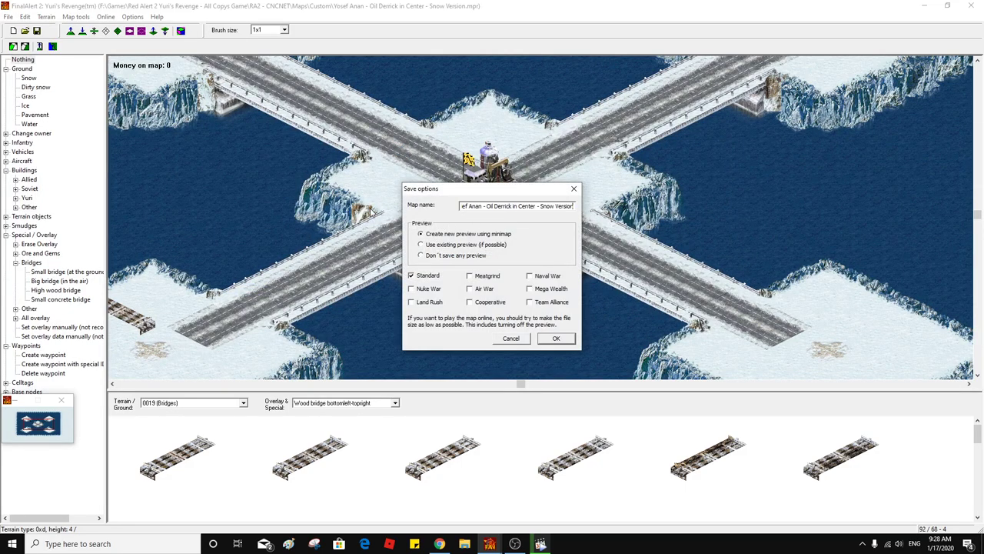
pyautogui.click(543, 279)
pyautogui.click(419, 293)
pyautogui.click(420, 303)
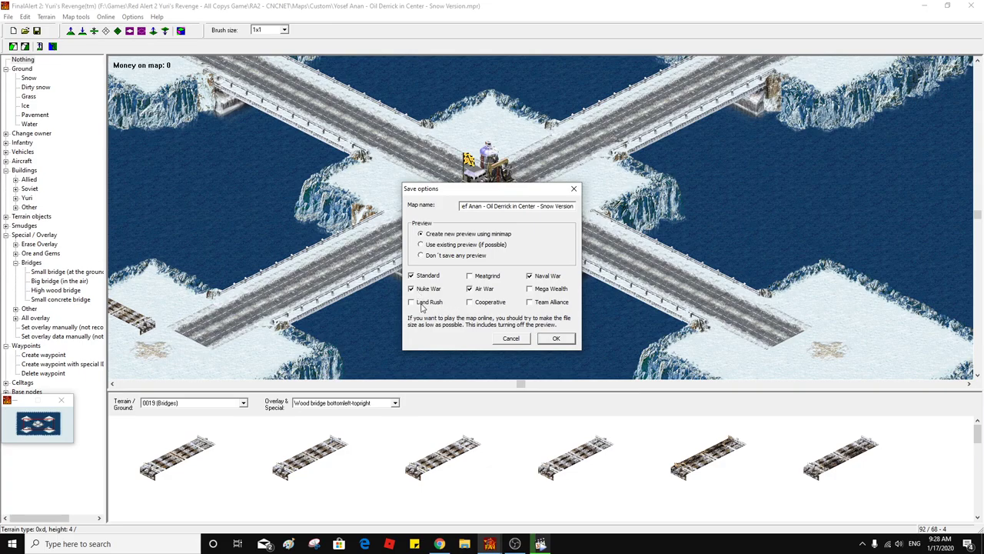
pyautogui.click(557, 338)
pyautogui.click(560, 339)
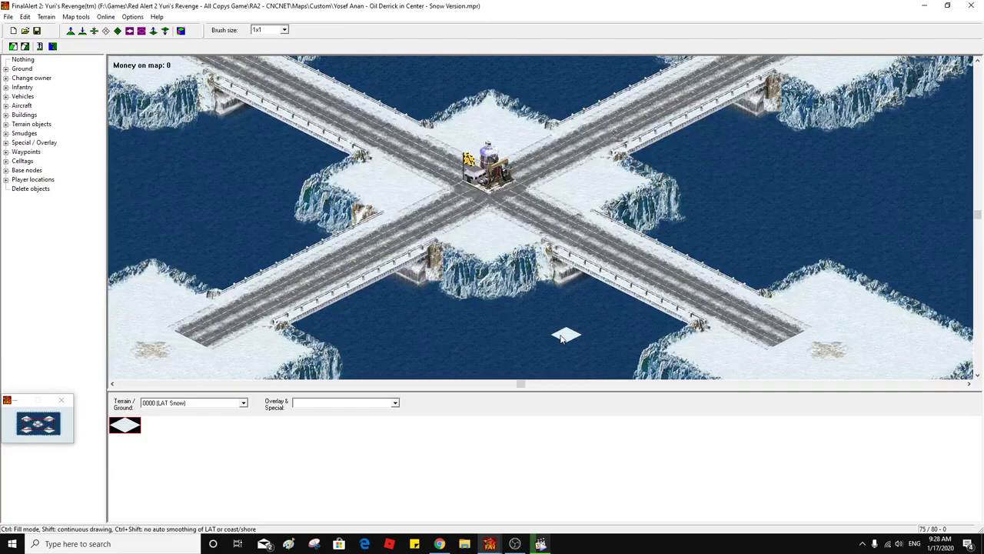
# Examine the "Bridge bottomleft-topright" overlay pieces and look through the rest of the overlay list
pyautogui.rightClick(555, 339)
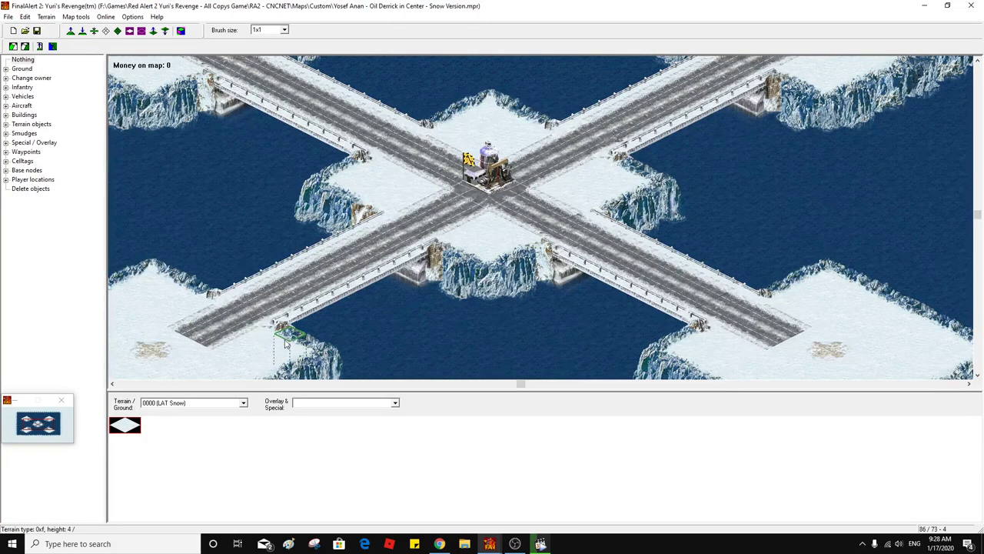
pyautogui.click(327, 402)
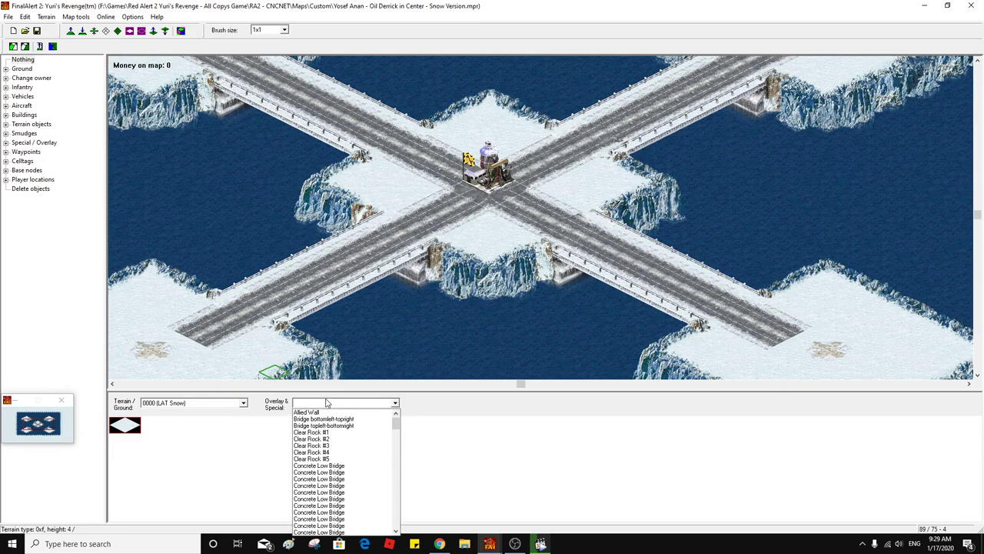
pyautogui.click(343, 419)
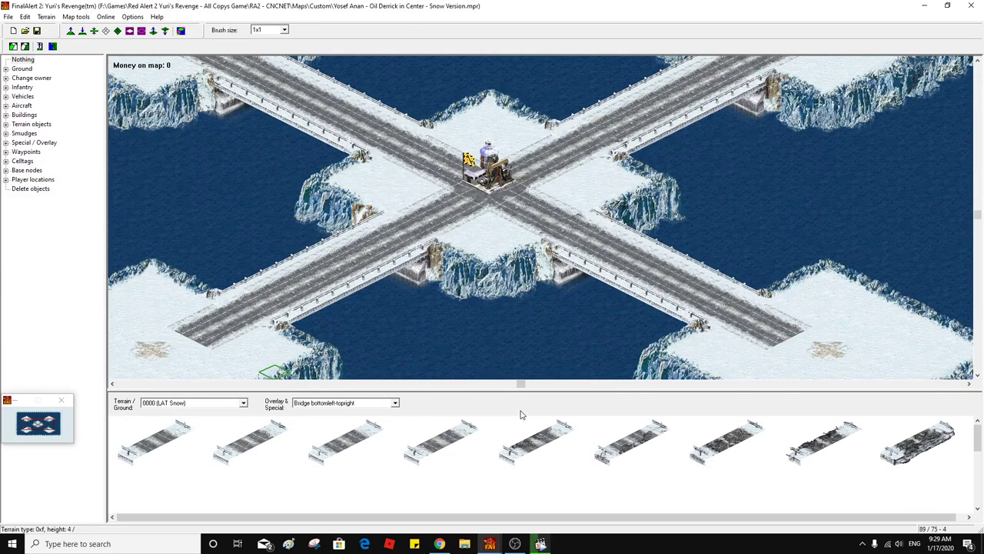
pyautogui.click(354, 403)
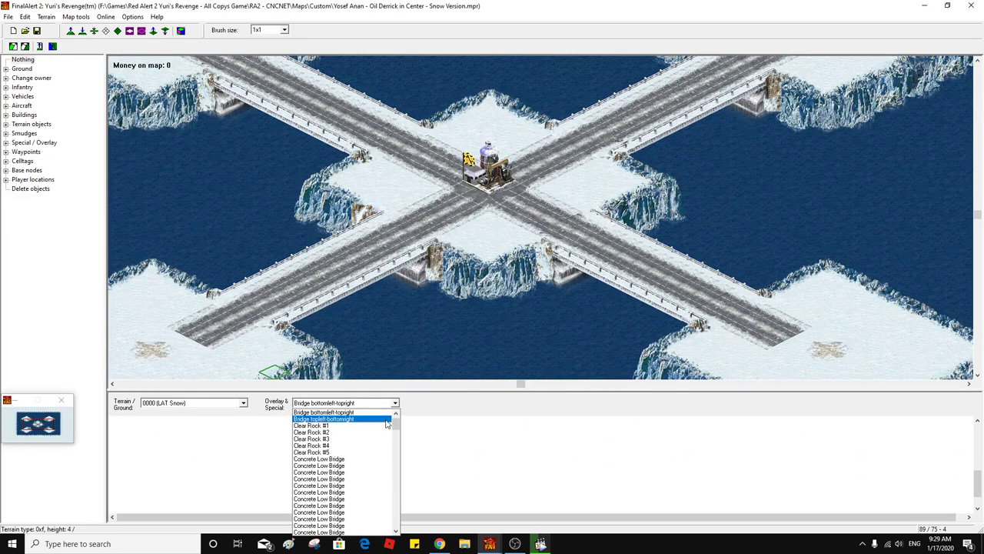
pyautogui.scroll(-8, 394, 426)
pyautogui.scroll(-3, 395, 425)
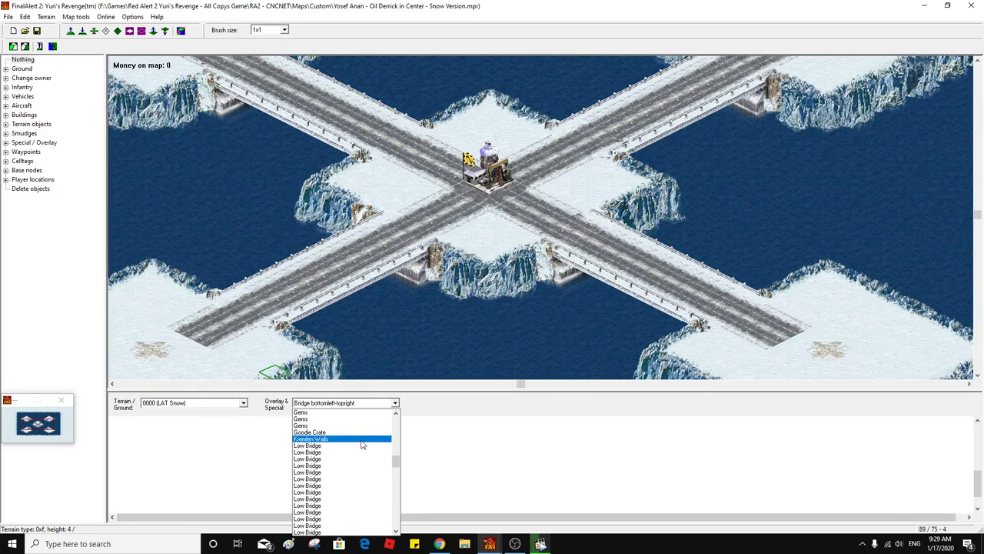
# Show the 0015 (Cliff/Water pieces) terrain set in an enlarged preview area and display the map as numbered framework tiles
pyautogui.click(191, 403)
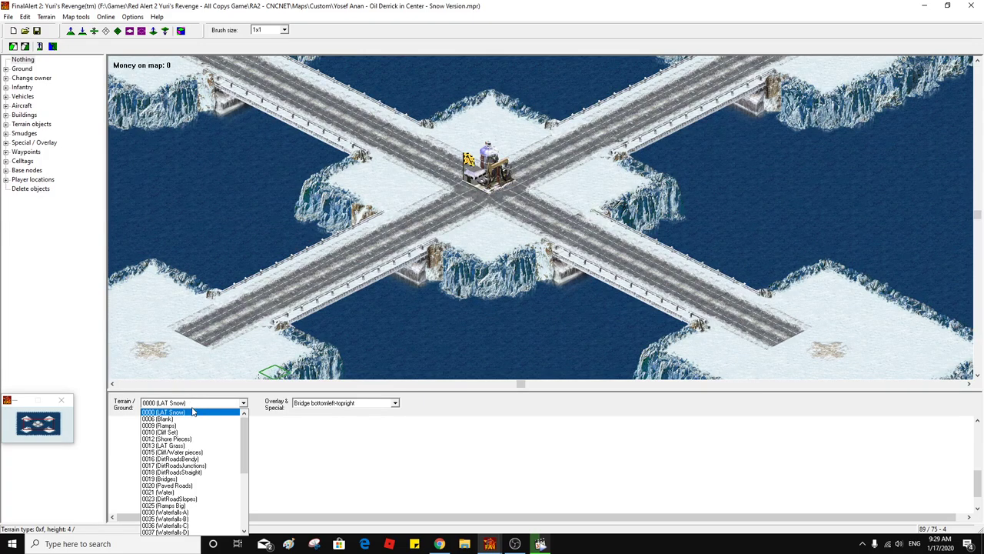
pyautogui.click(224, 454)
pyautogui.moveTo(976, 472); pyautogui.dragTo(978, 424)
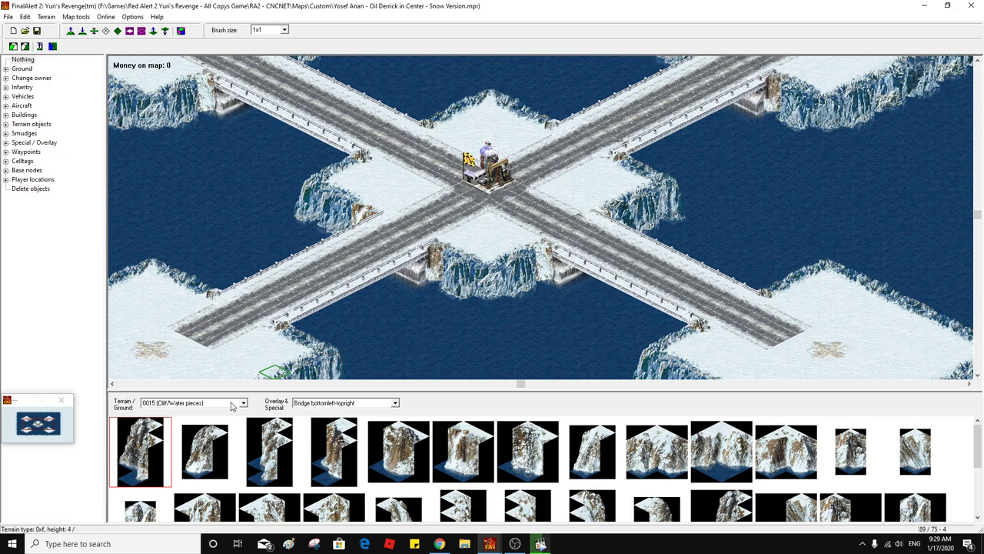
pyautogui.click(183, 33)
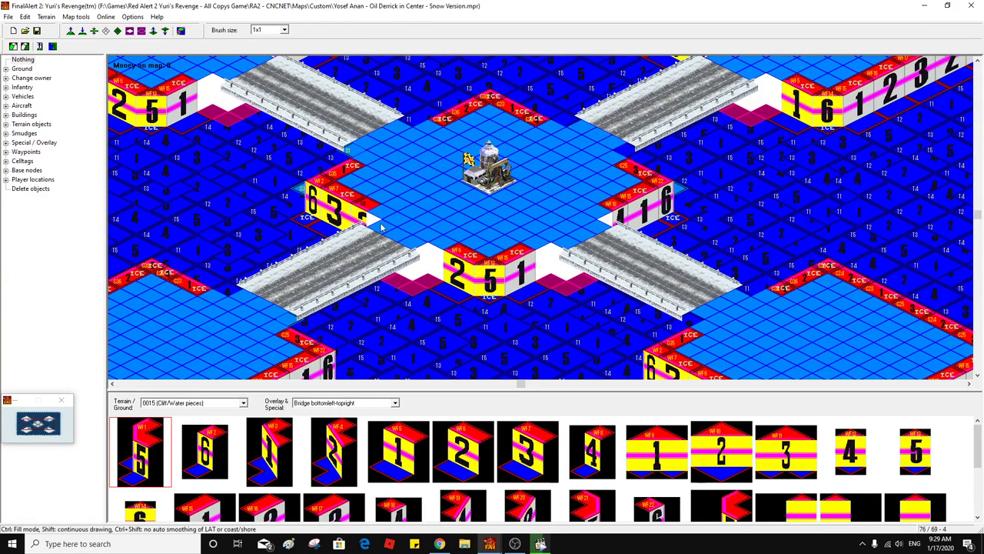
pyautogui.scroll(-3, 429, 321)
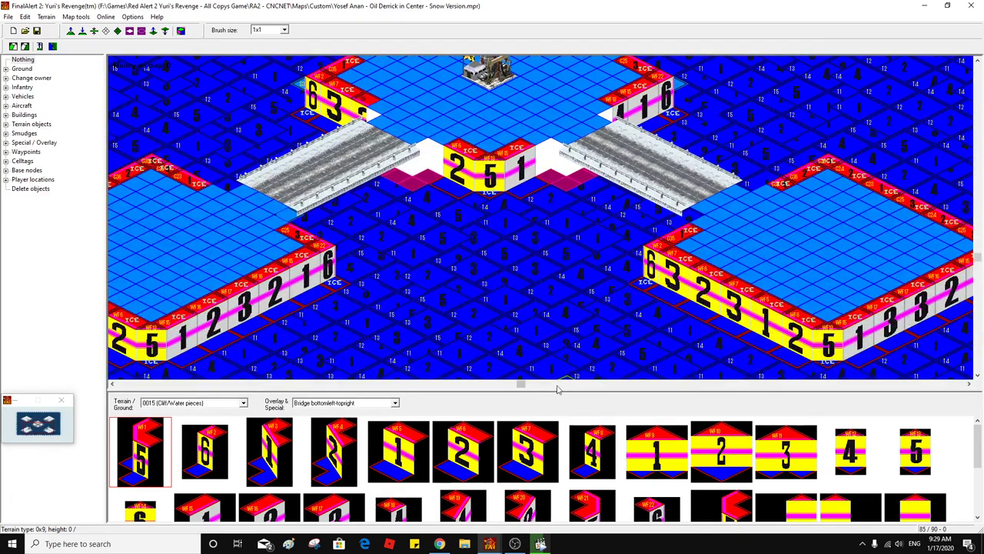
pyautogui.hscroll(3, 558, 391)
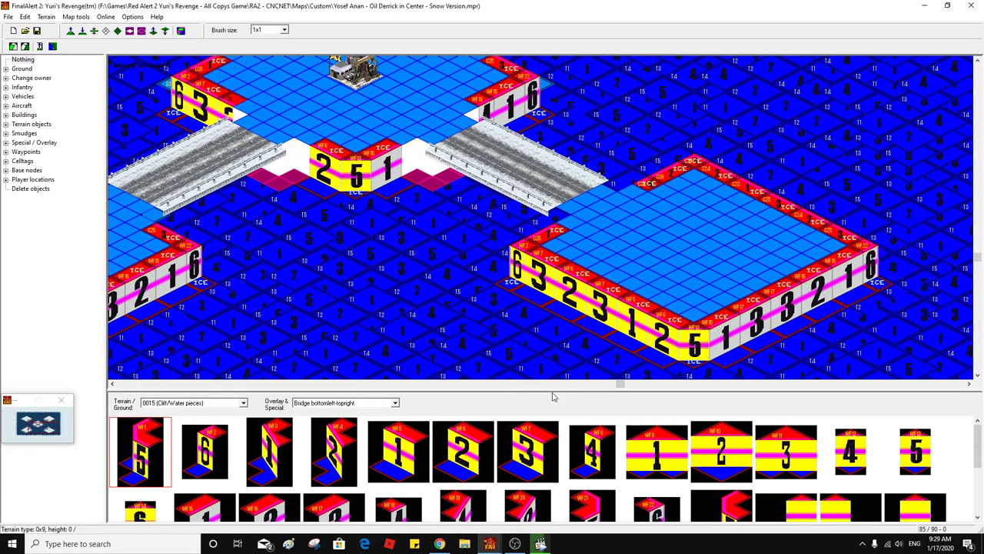
pyautogui.moveTo(552, 395); pyautogui.dragTo(541, 350)
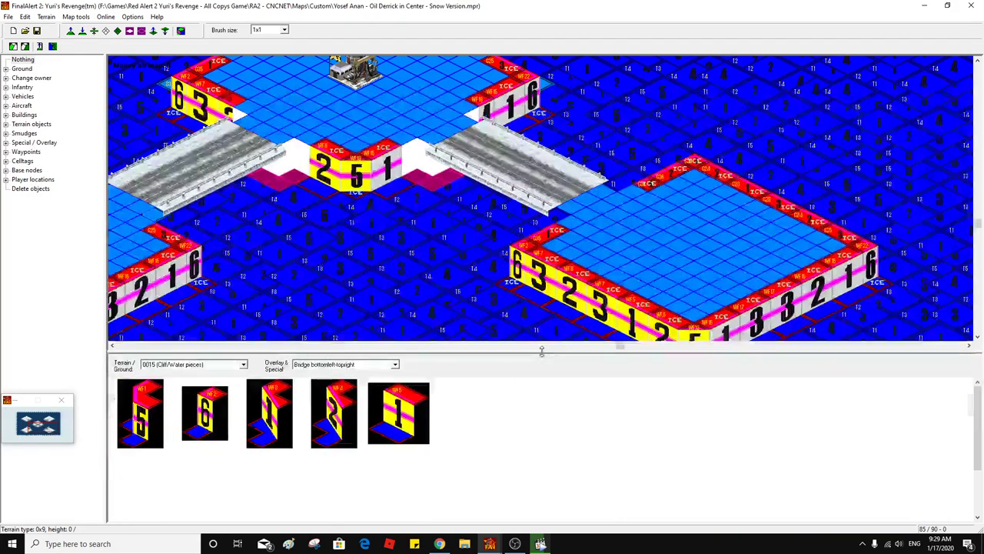
pyautogui.click(182, 31)
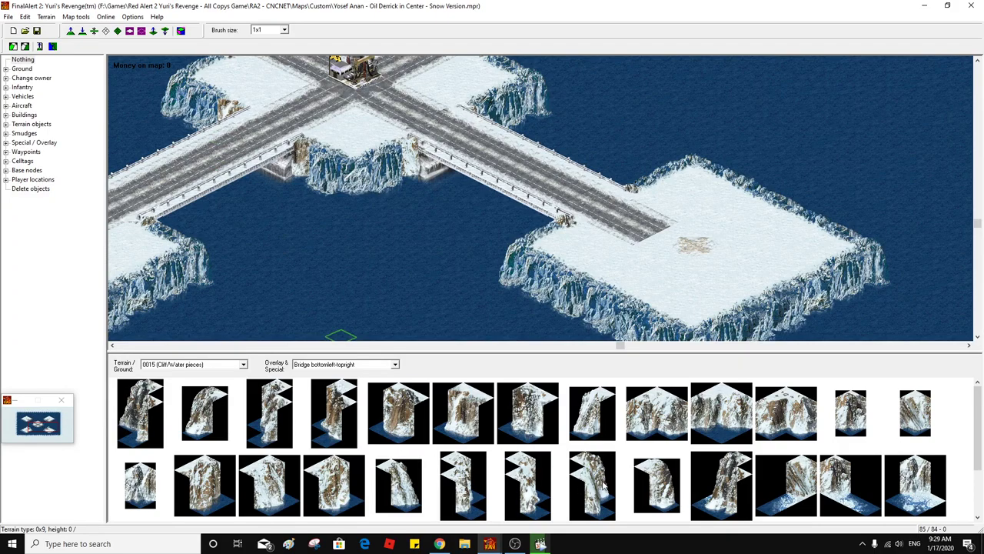
pyautogui.click(181, 31)
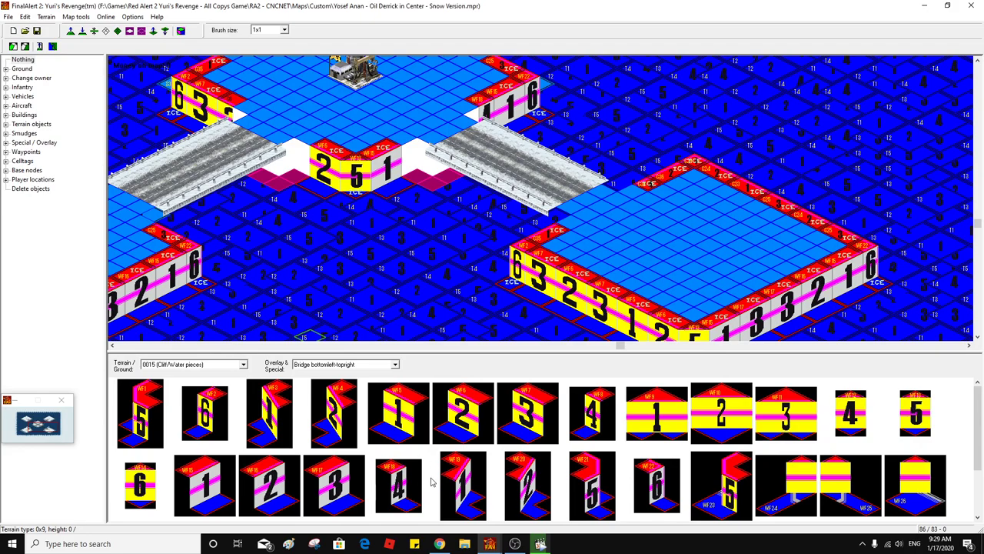
# Replace the cliff piece just east of the central island's southern tip with WF16 from 0015 (Cliff/Water pieces)
pyautogui.click(270, 486)
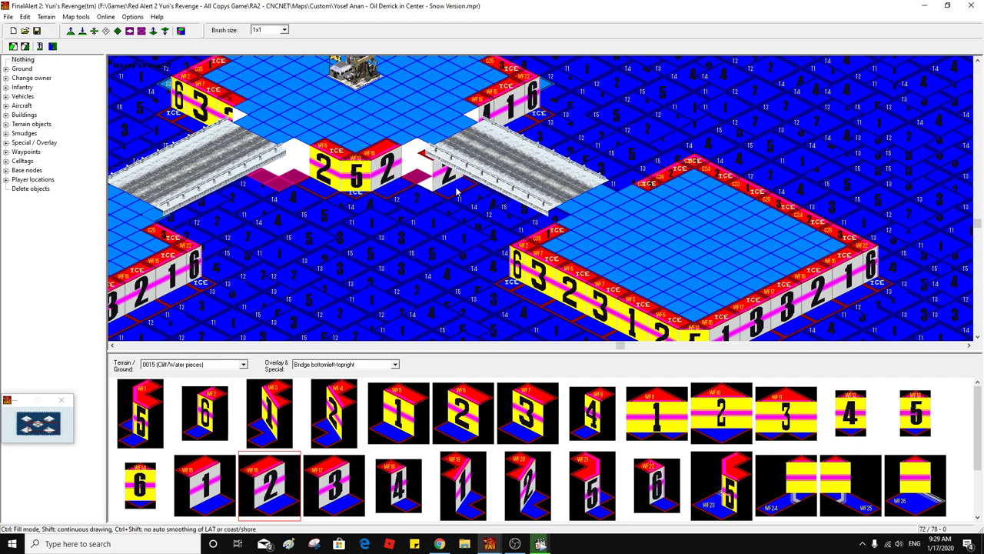
pyautogui.click(390, 304)
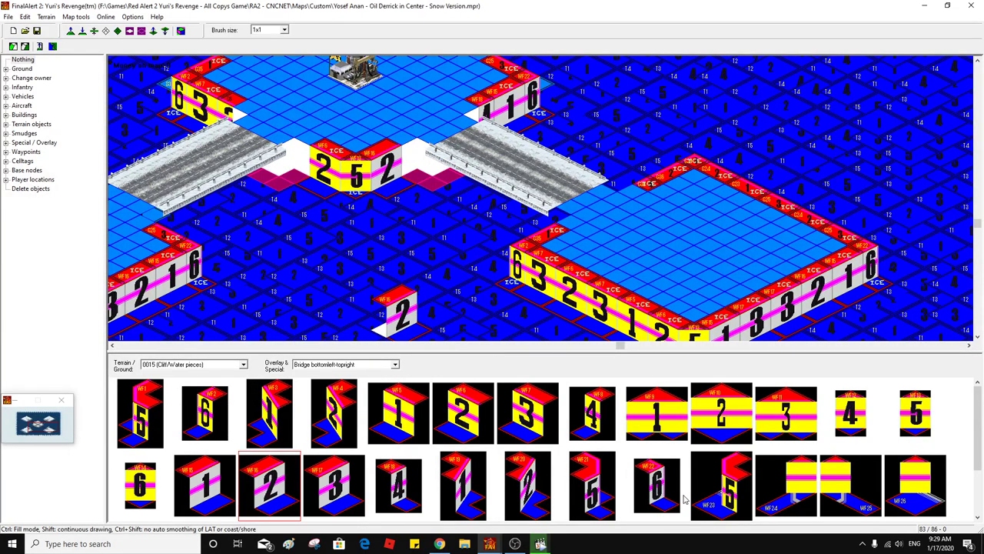
pyautogui.scroll(-3, 643, 464)
pyautogui.scroll(3, 643, 464)
# Place cliff piece WF18 on the central island's eastern cliff beside the southeast bridge and compare it in normal and framework display
pyautogui.click(406, 489)
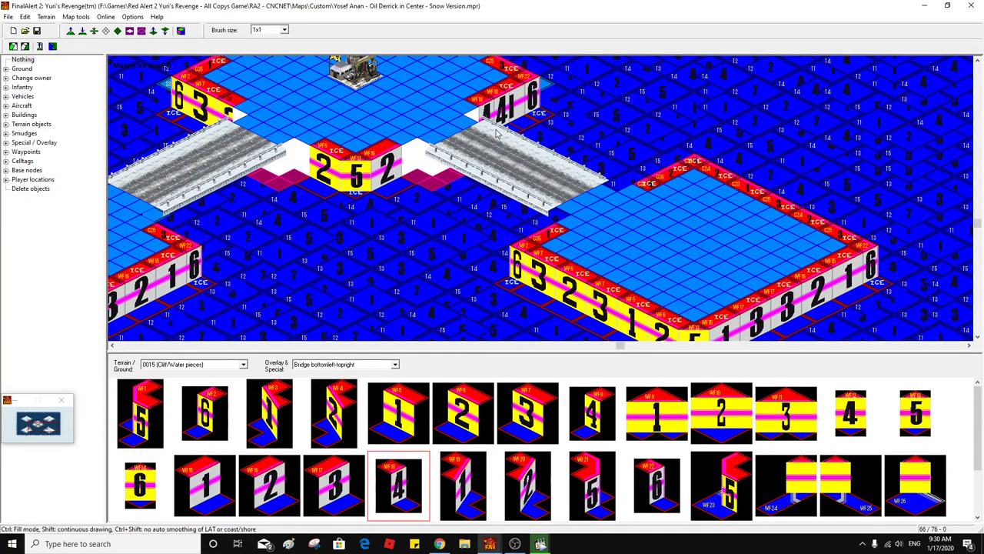
pyautogui.click(181, 31)
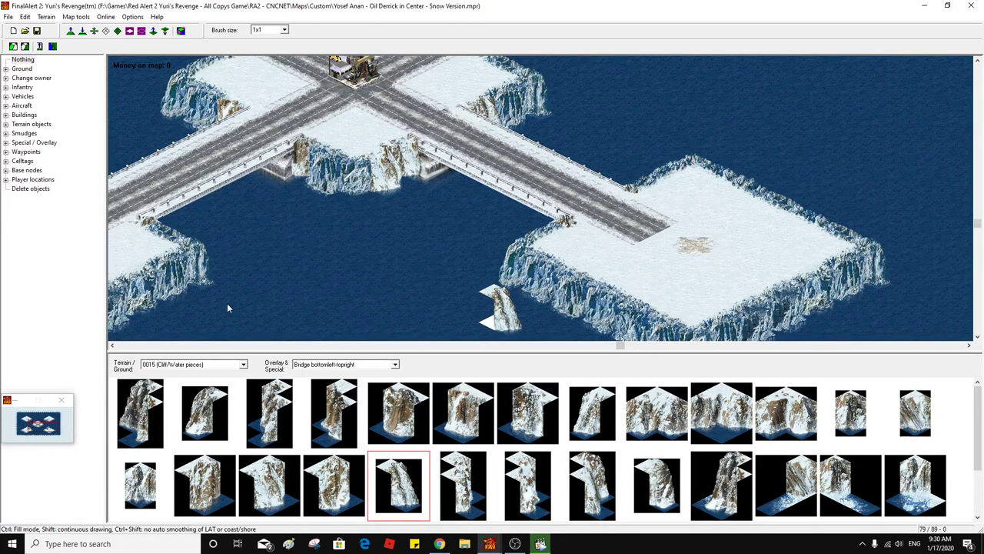
pyautogui.click(181, 31)
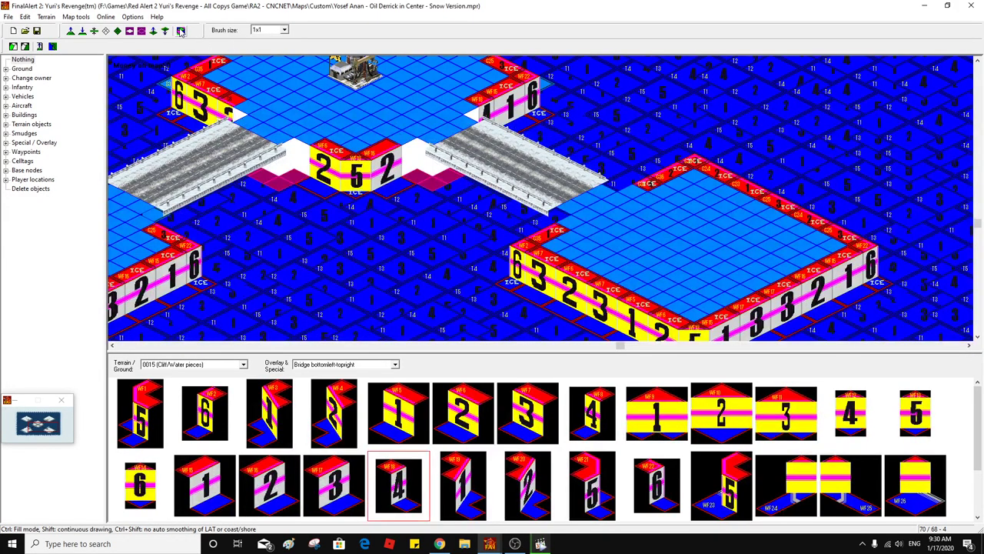
pyautogui.click(181, 31)
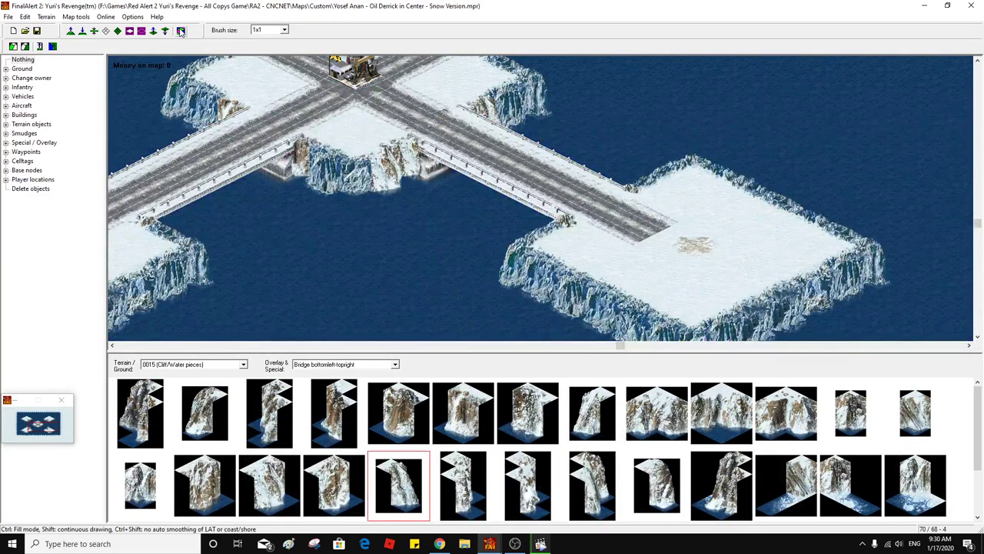
pyautogui.click(181, 31)
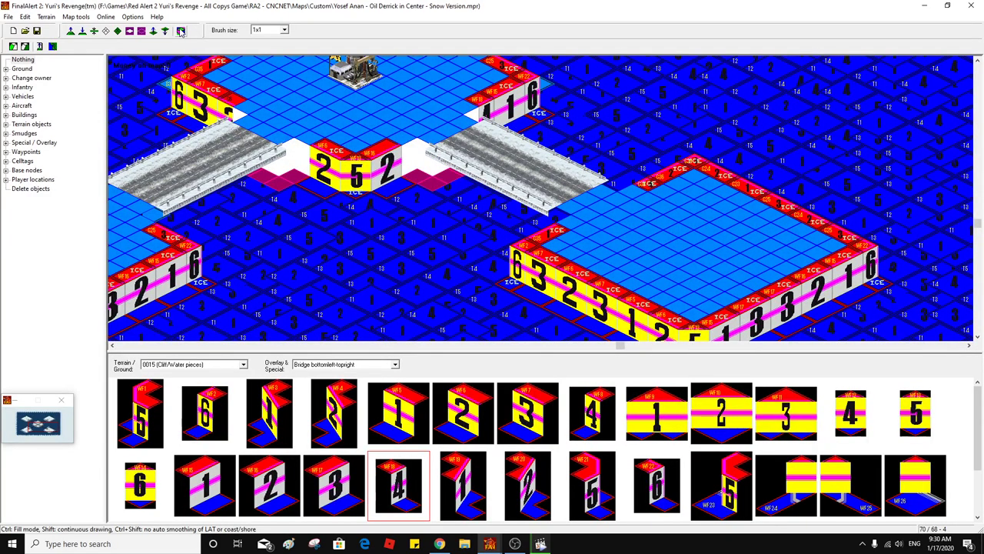
# Replace the central island's southern tip with cliff piece WF12 and the piece just west of it with WF5
pyautogui.click(868, 419)
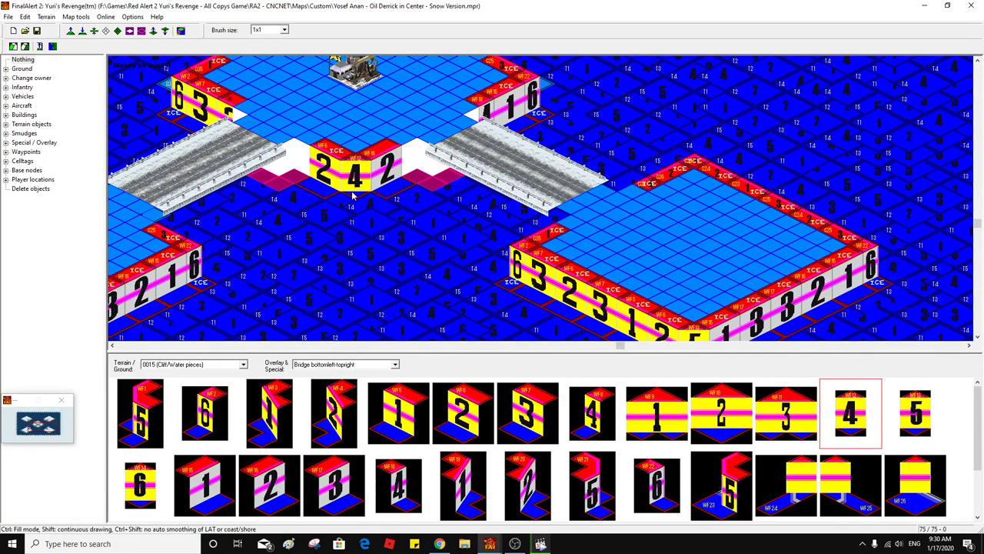
pyautogui.click(184, 33)
pyautogui.click(184, 34)
pyautogui.click(398, 413)
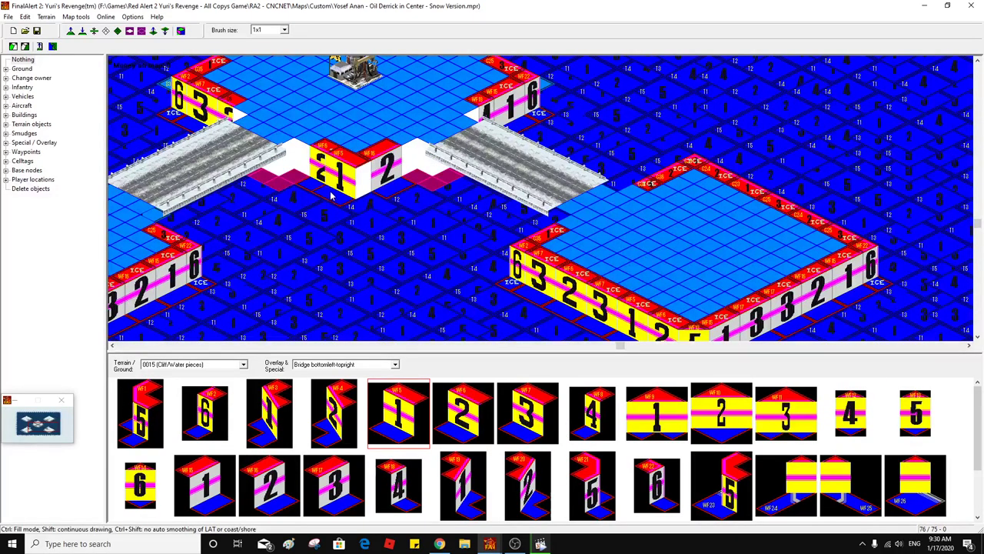
pyautogui.click(330, 194)
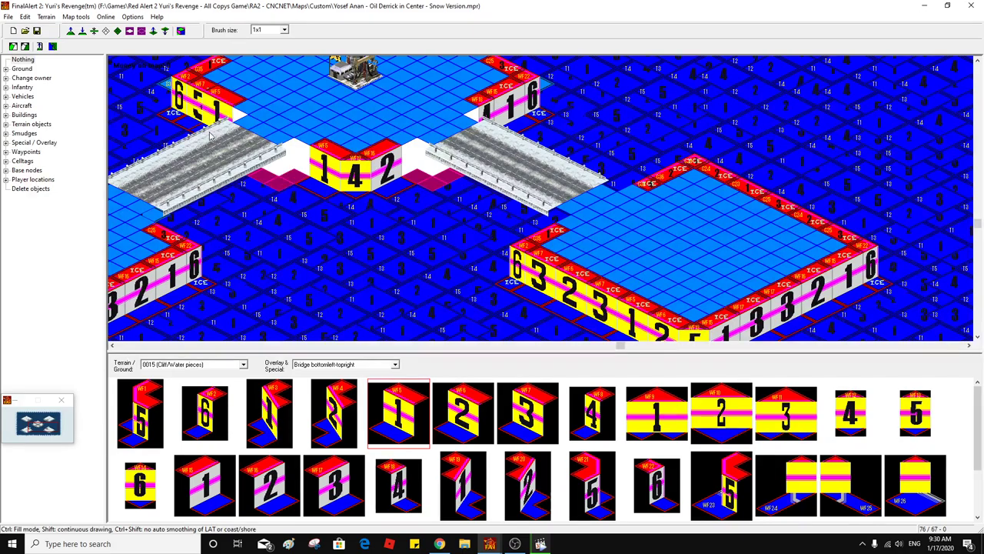
# Replace the central island's western ice cliff with pieces WF5, WF8 and WF2, and return to normal display
pyautogui.click(443, 330)
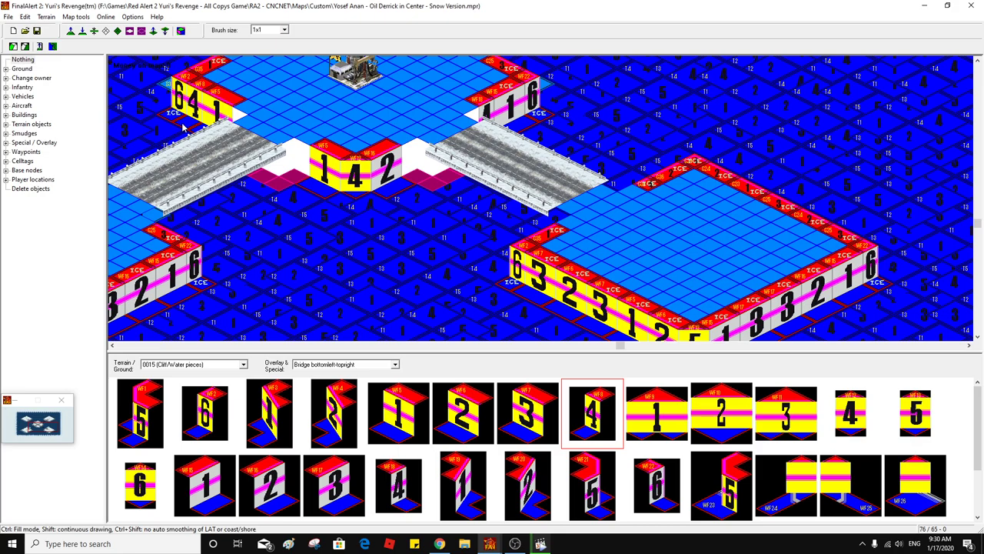
pyautogui.click(460, 330)
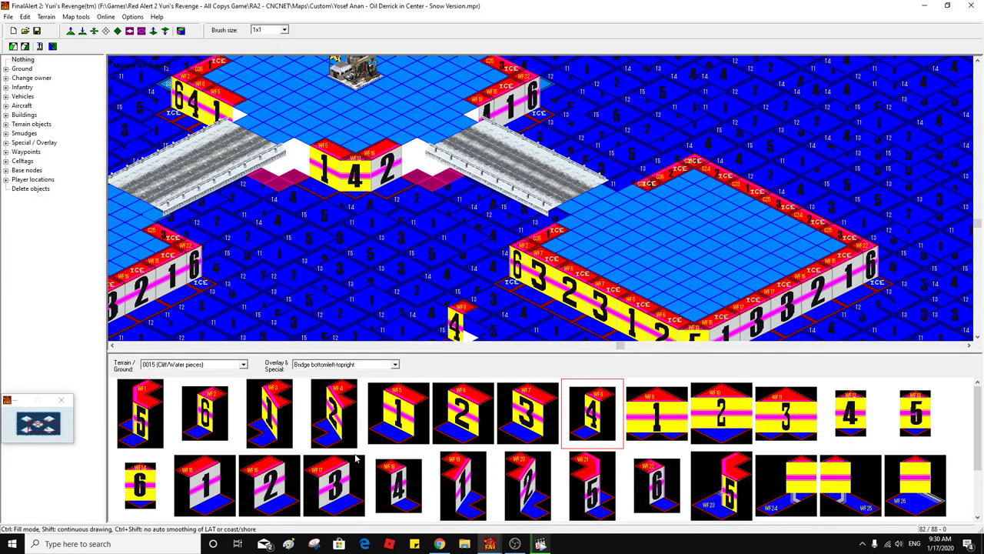
pyautogui.click(203, 416)
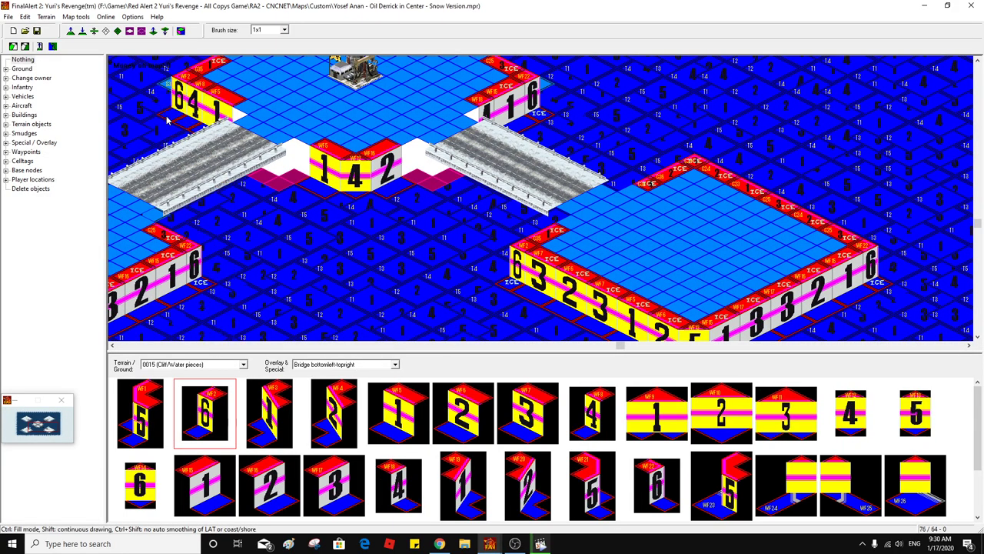
pyautogui.click(181, 31)
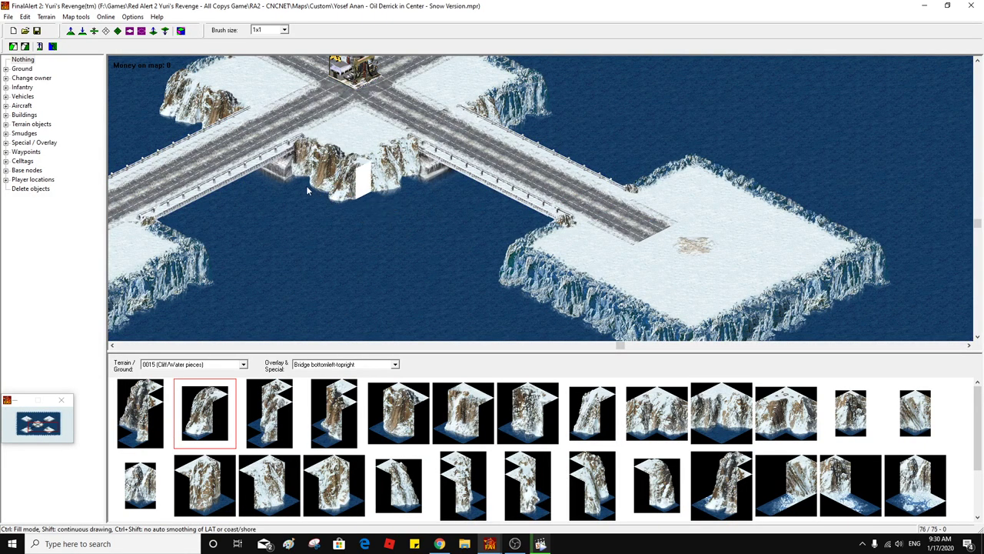
# Replace the central island's eastern ice cliff in framework display with WF18, WF17 and WF22, and return to normal display
pyautogui.hscroll(-5, 330, 201)
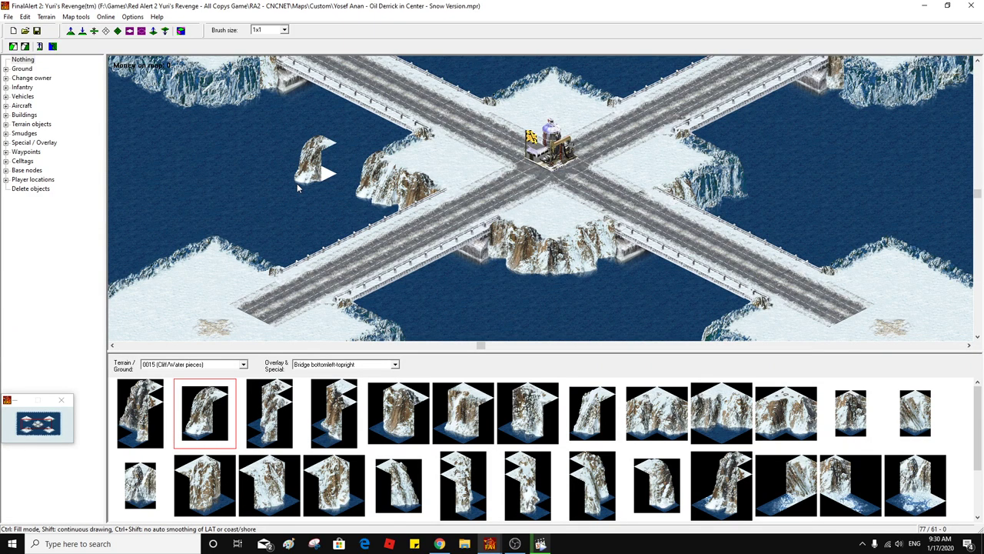
pyautogui.hscroll(5, 418, 202)
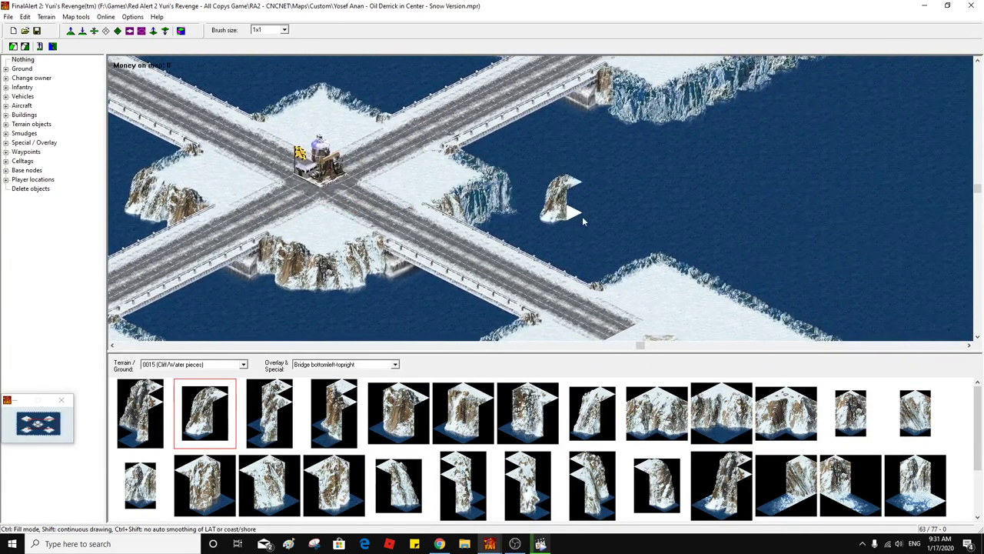
pyautogui.scroll(1, 612, 199)
pyautogui.hscroll(-2, 589, 188)
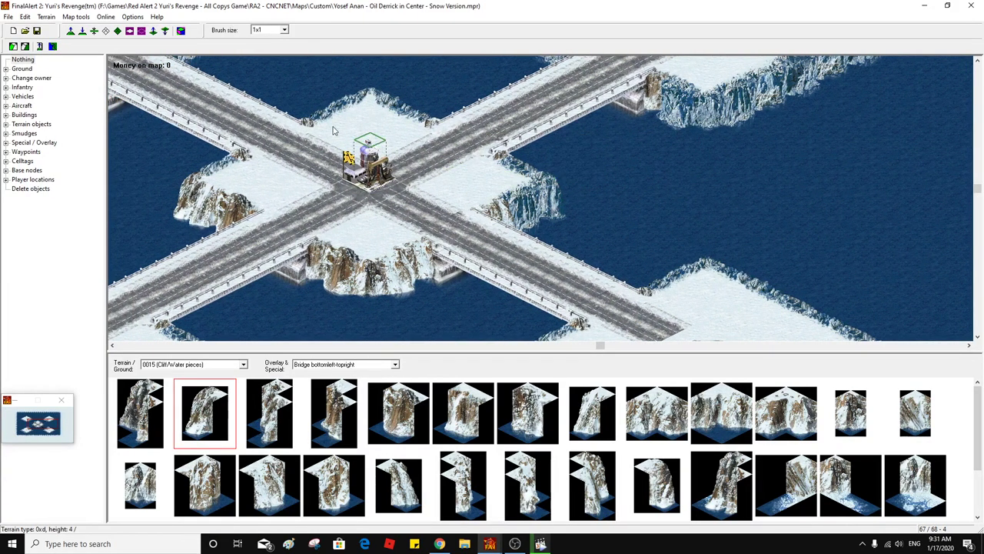
pyautogui.click(182, 30)
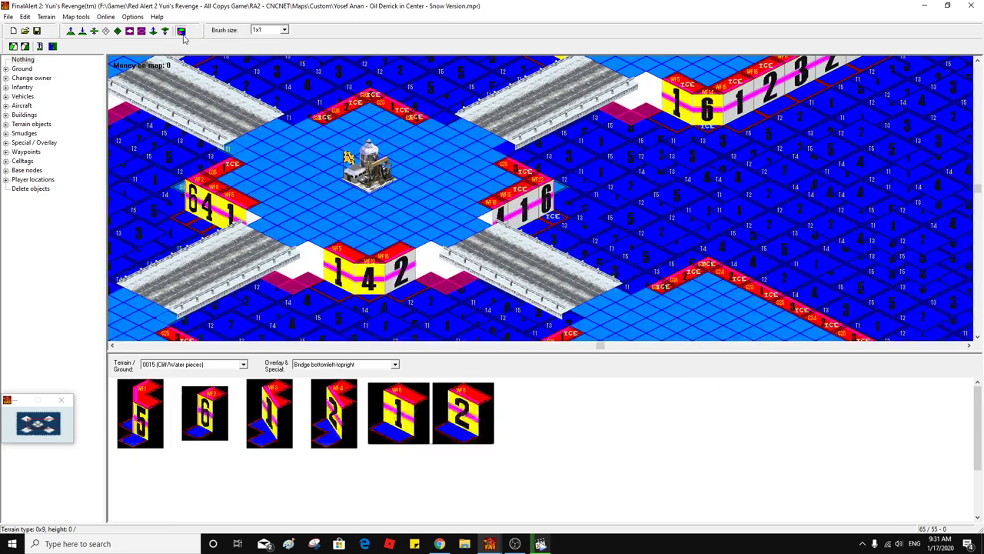
pyautogui.moveTo(978, 440)
pyautogui.mouseDown()
pyautogui.moveTo(976, 496)
pyautogui.moveTo(981, 446)
pyautogui.mouseUp()
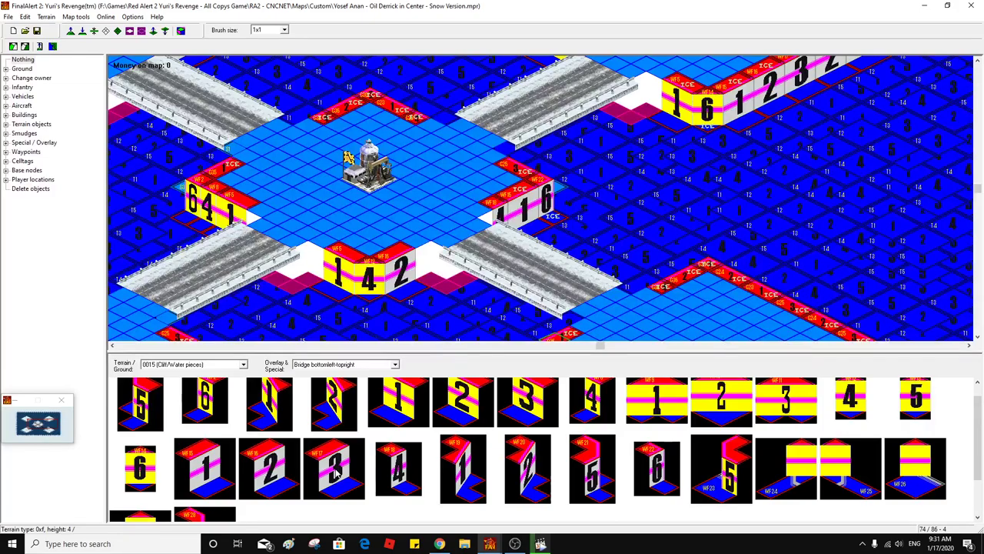
pyautogui.click(399, 470)
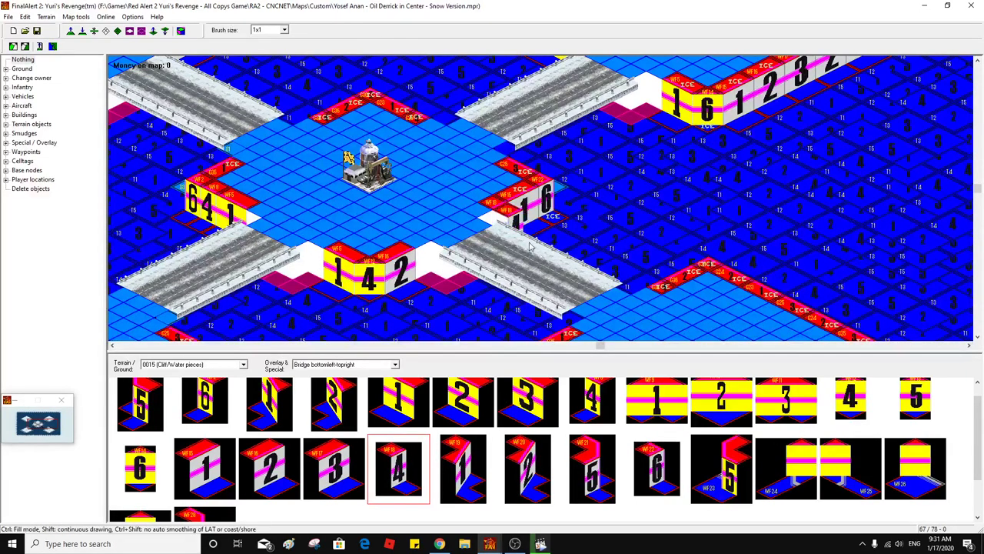
pyautogui.click(181, 31)
pyautogui.click(180, 30)
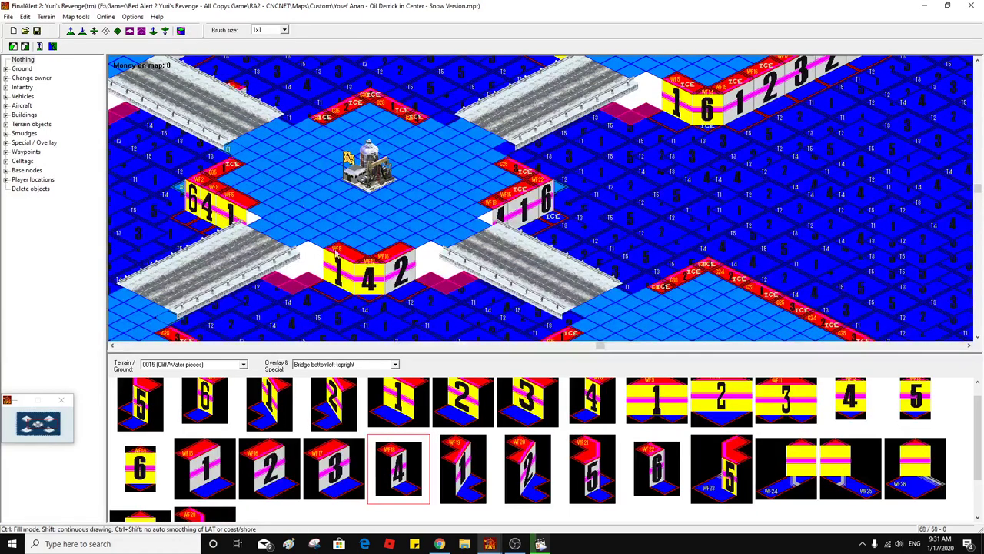
pyautogui.click(337, 477)
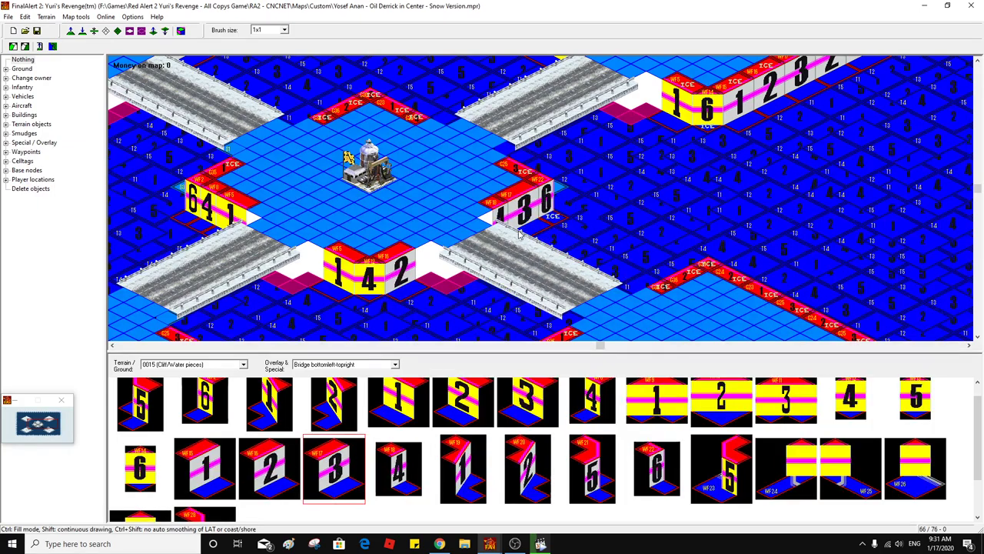
pyautogui.click(657, 469)
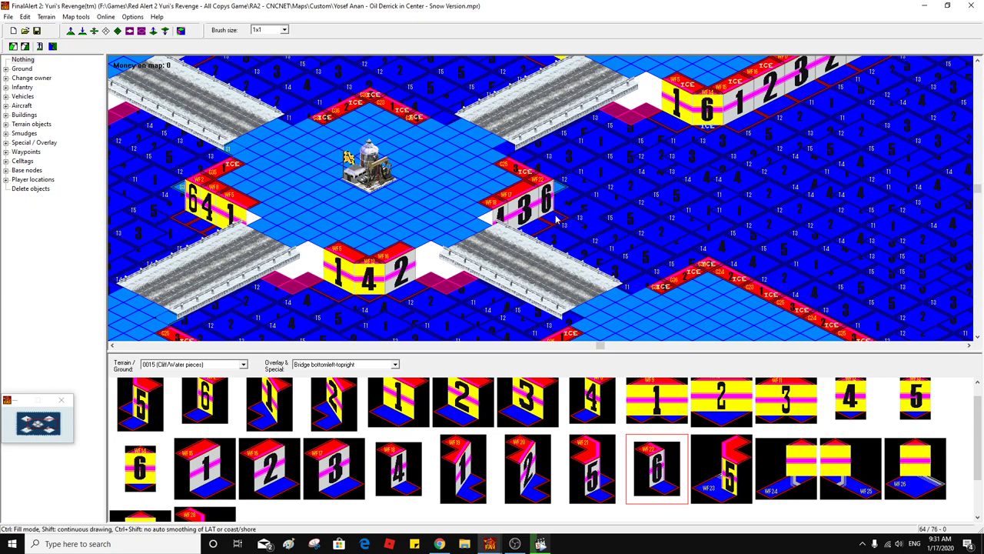
pyautogui.click(180, 30)
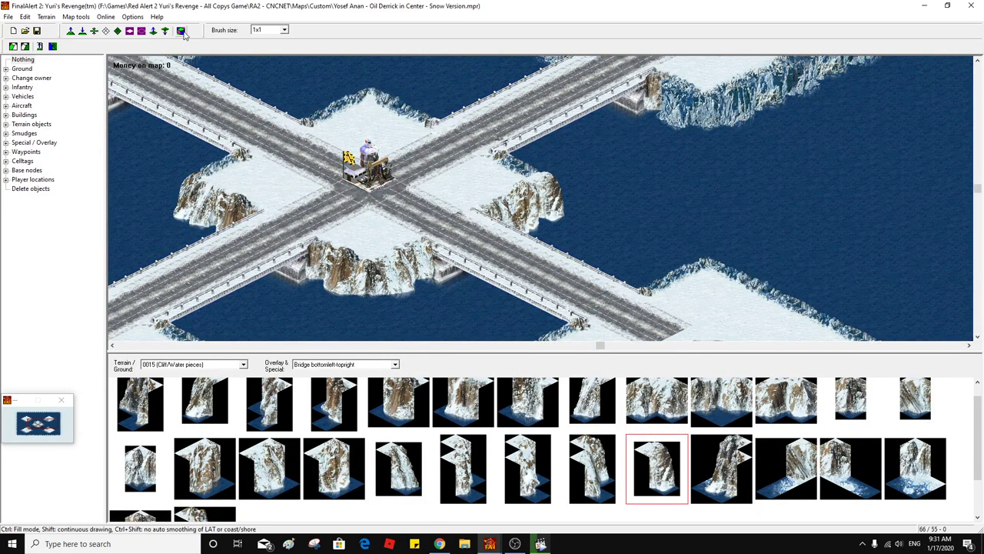
# From 0010 (Cliff Set), place C24 on the central island's upper eastern rim and C36 on its western and northwestern rims
pyautogui.click(233, 366)
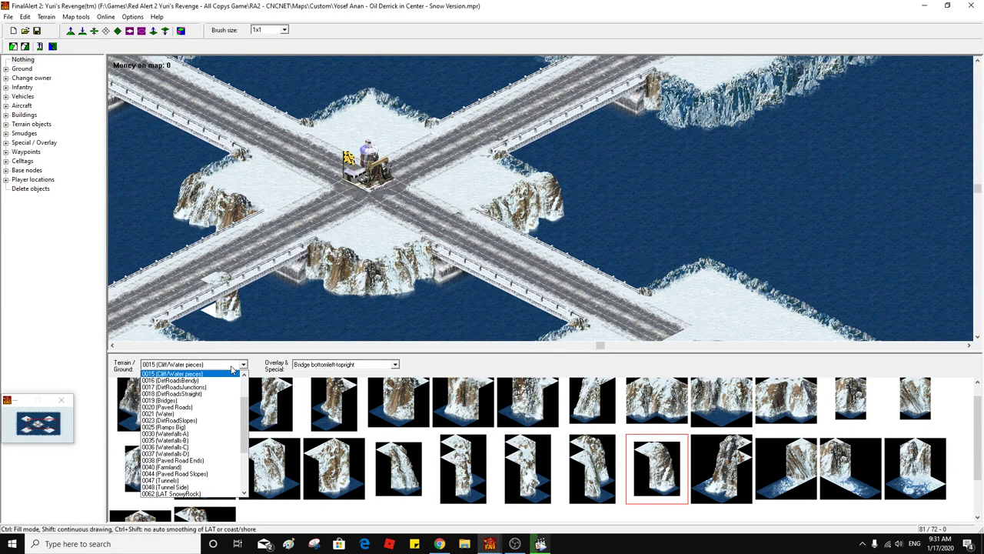
pyautogui.scroll(3, 232, 370)
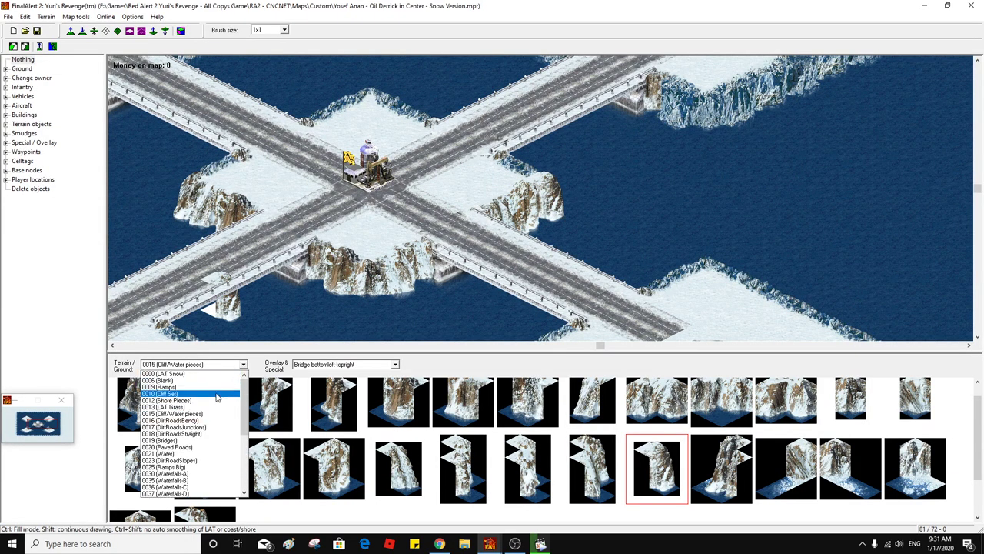
pyautogui.click(217, 397)
pyautogui.scroll(-1, 634, 473)
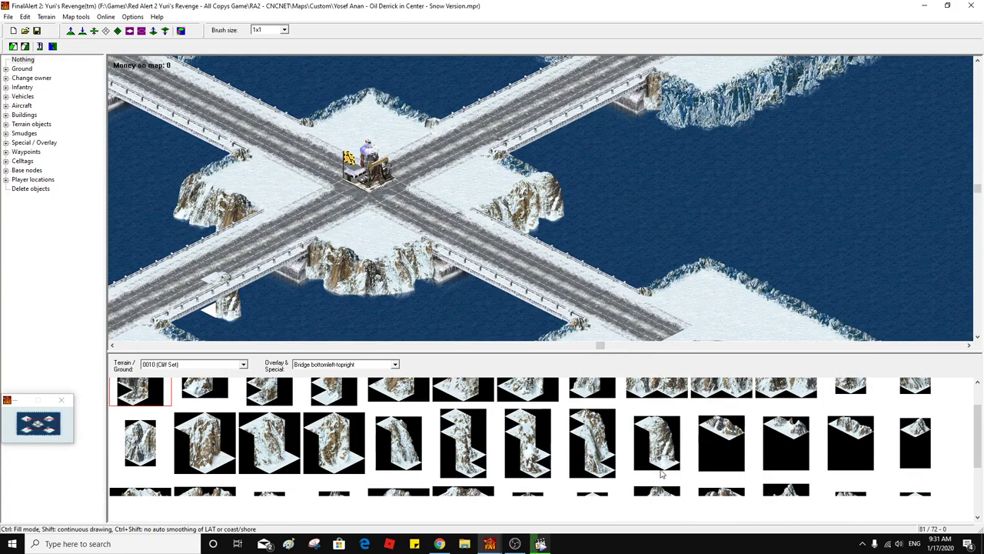
pyautogui.click(797, 449)
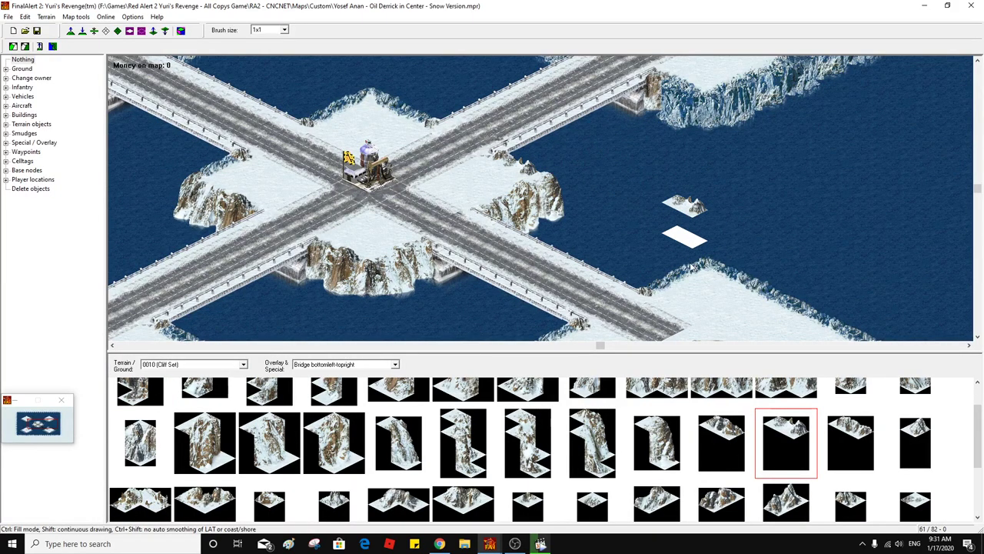
pyautogui.click(725, 498)
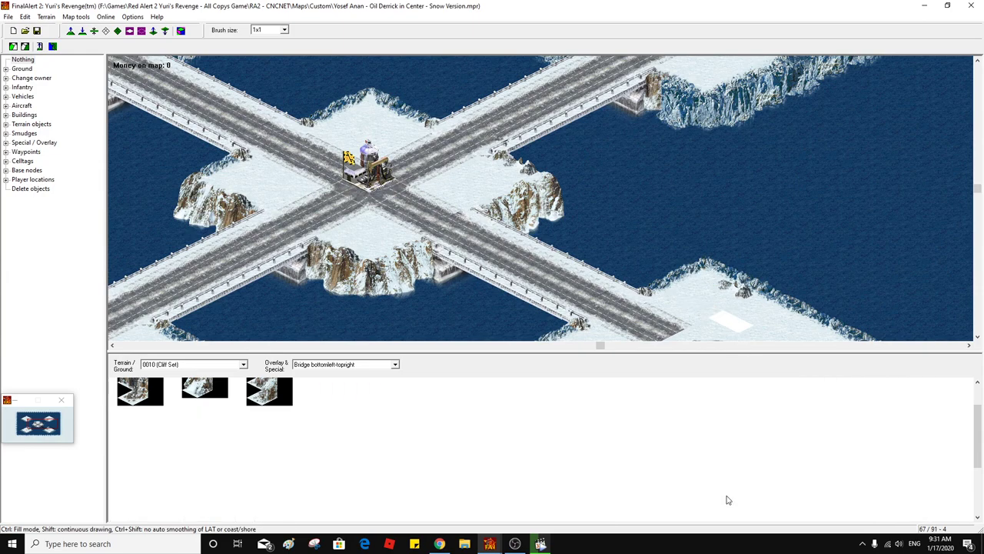
# Replace the central island's northern rim in framework display with cliff pieces C30, C38, C26 and C23, and return to normal display
pyautogui.click(185, 34)
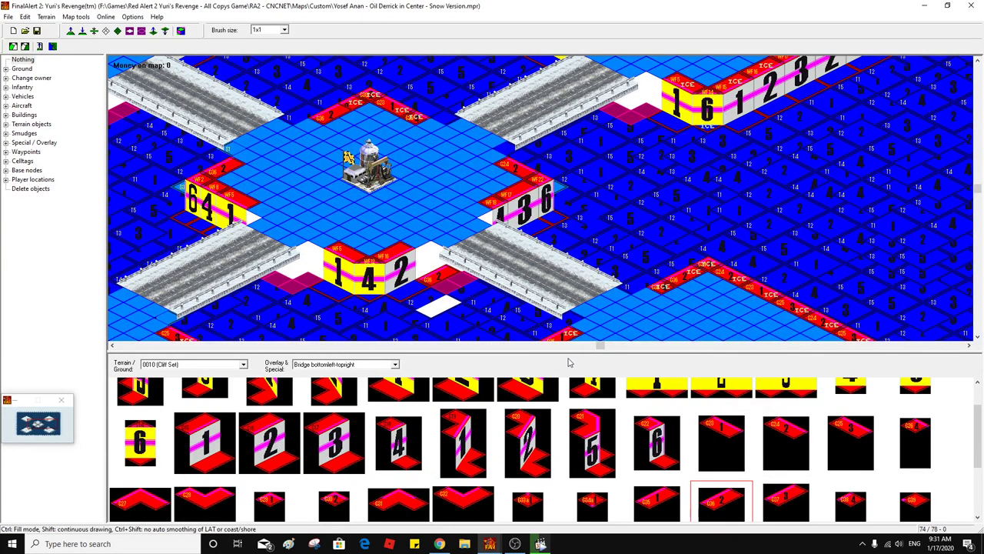
pyautogui.click(342, 498)
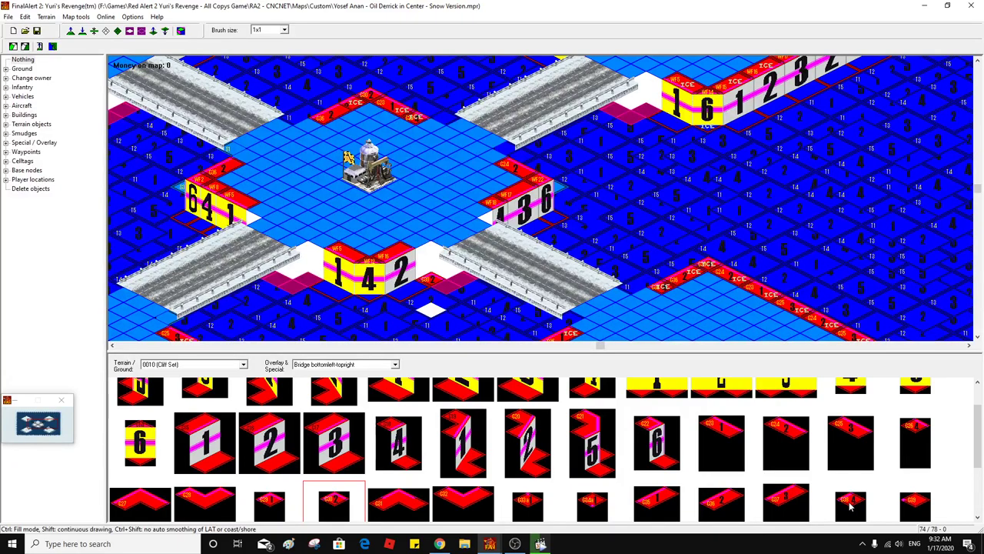
pyautogui.click(852, 504)
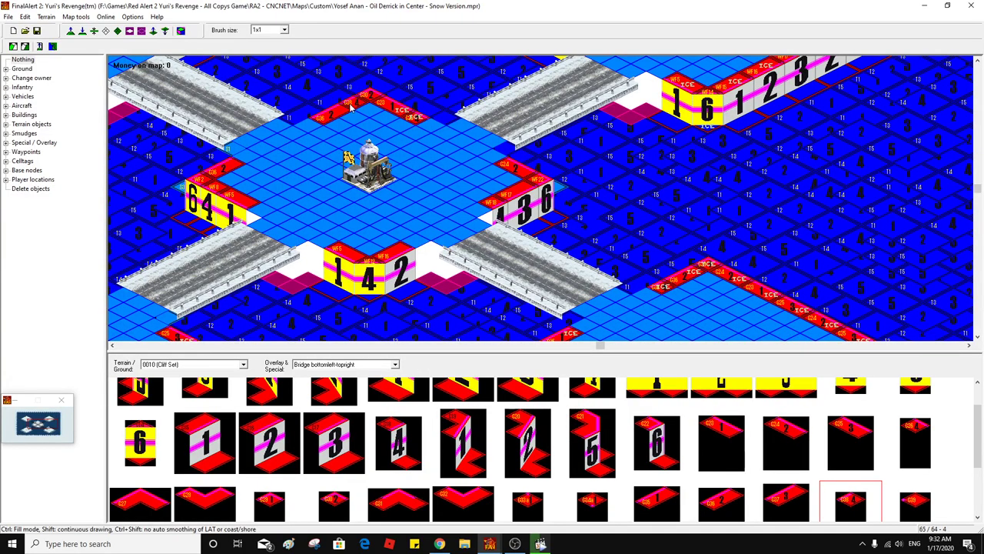
pyautogui.click(913, 437)
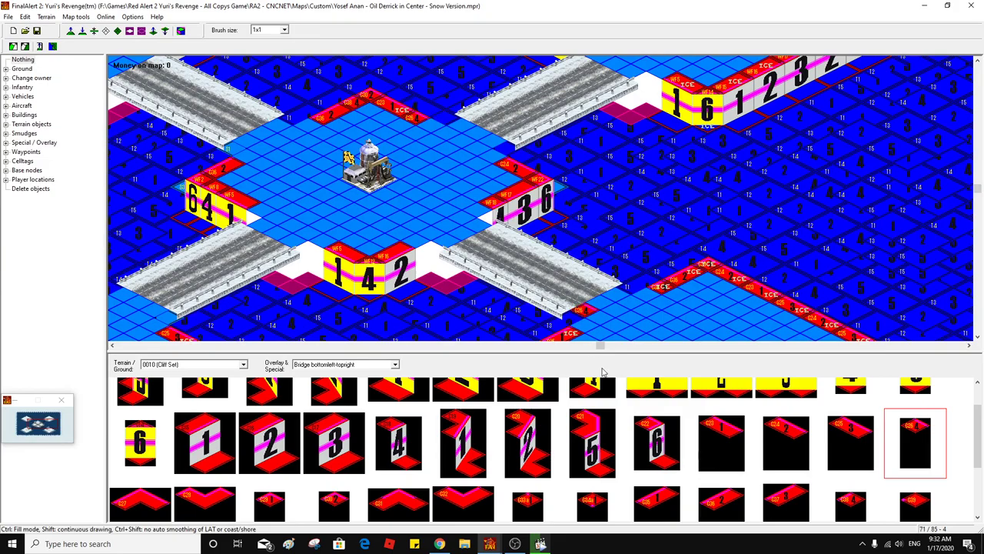
pyautogui.click(725, 436)
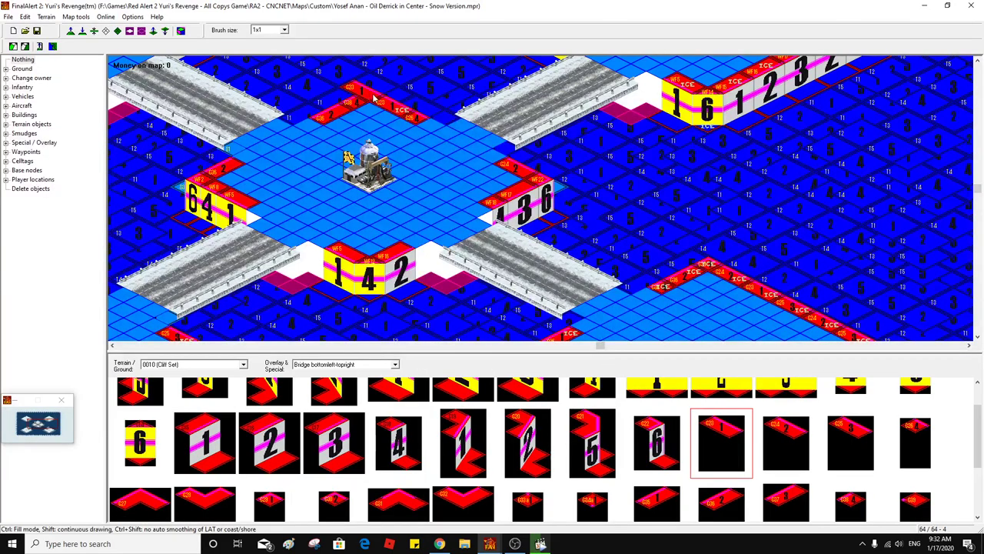
pyautogui.click(181, 30)
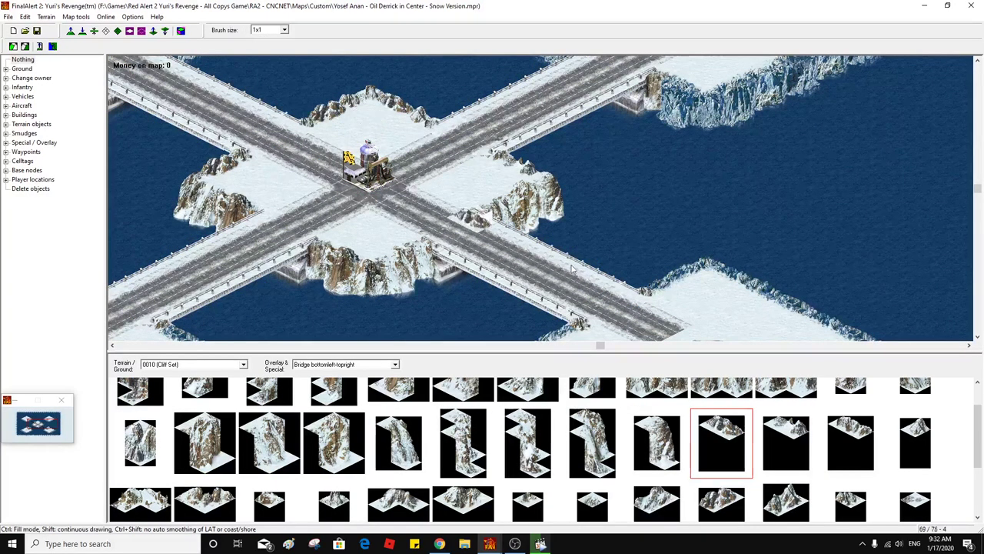
# Examine the central island's rock cliffs and the surrounding islands' ice cliffs across the map
pyautogui.middleClick(680, 206)
pyautogui.middleClick(571, 149)
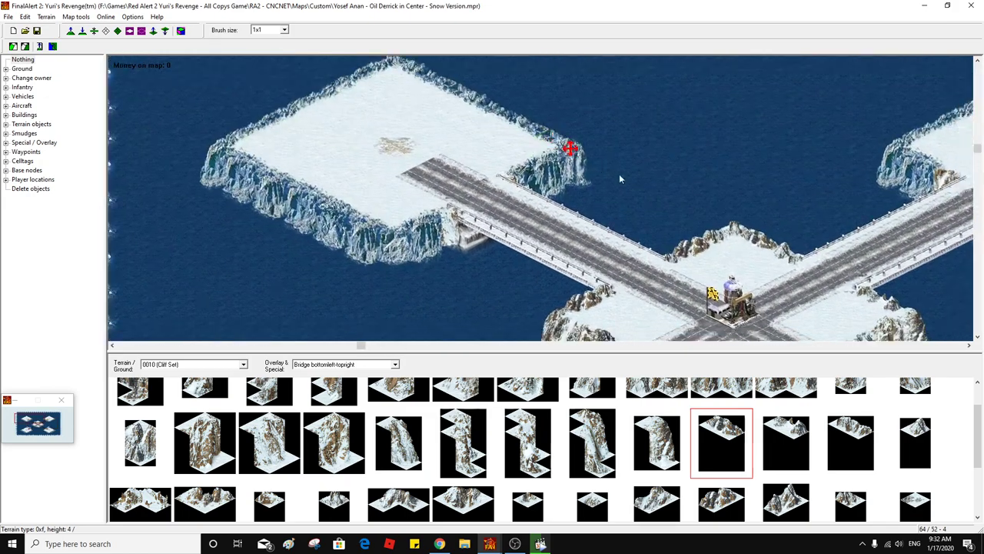
pyautogui.middleClick(646, 150)
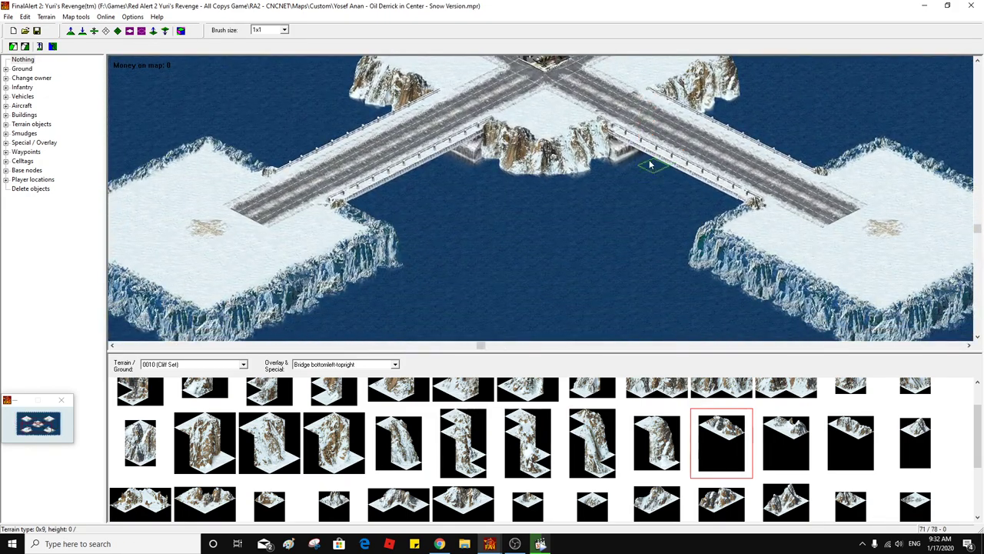
pyautogui.middleClick(661, 218)
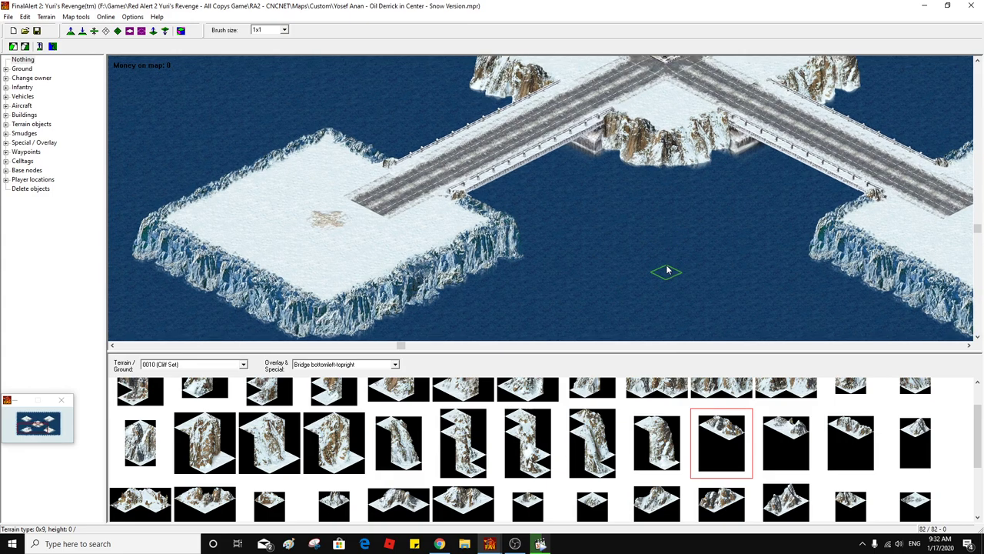
pyautogui.middleClick(673, 261)
pyautogui.middleClick(610, 274)
pyautogui.middleClick(639, 285)
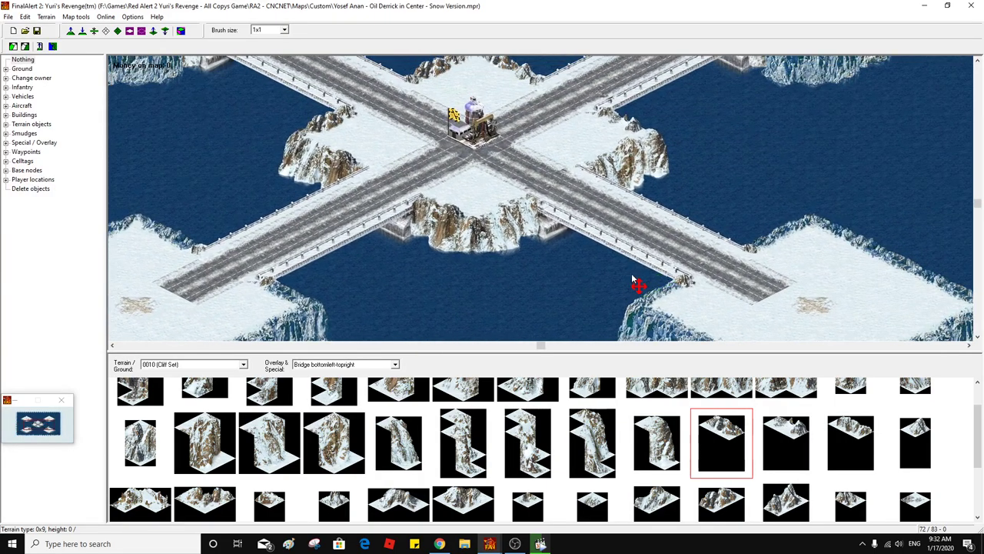
pyautogui.middleClick(636, 261)
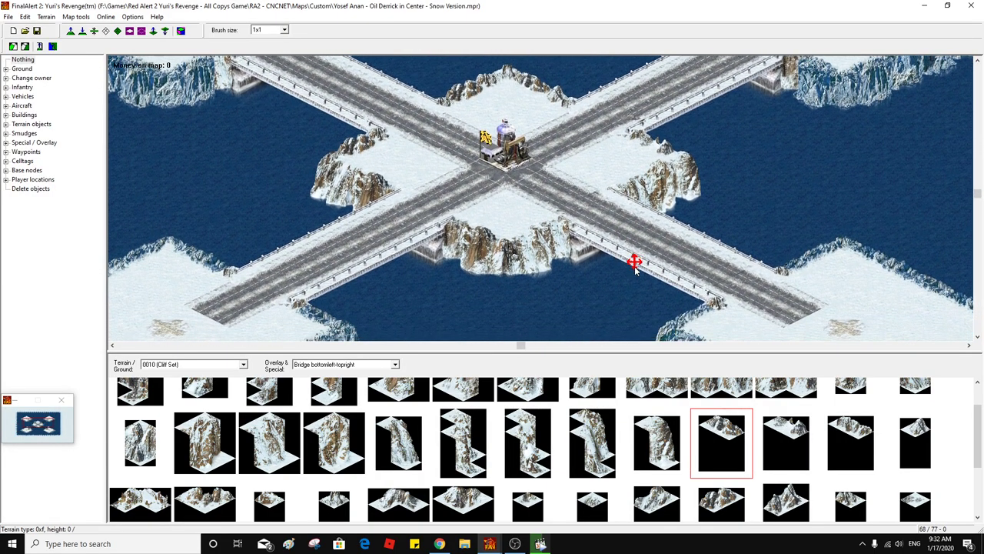
pyautogui.middleClick(618, 223)
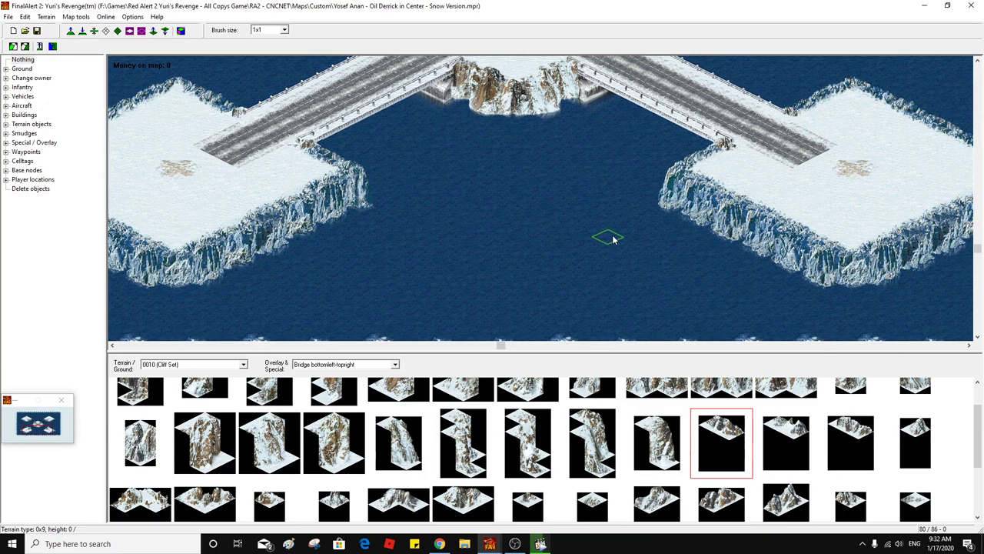
# Browse the terrain sets from 0000 (LAT Snow) to 0082 (Cliff Ice LowPatch) and display 0013 (LAT Grass)
pyautogui.click(213, 366)
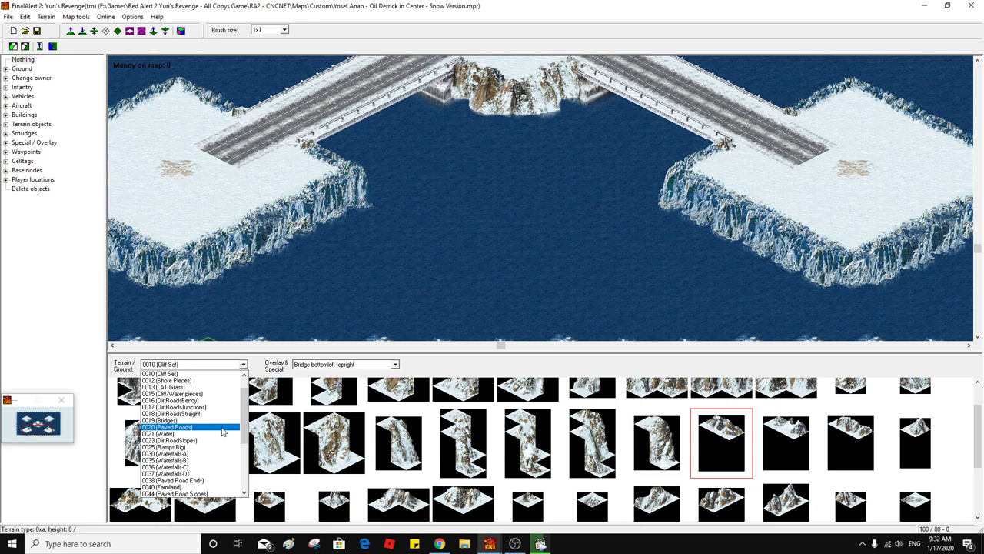
pyautogui.scroll(-3, 222, 431)
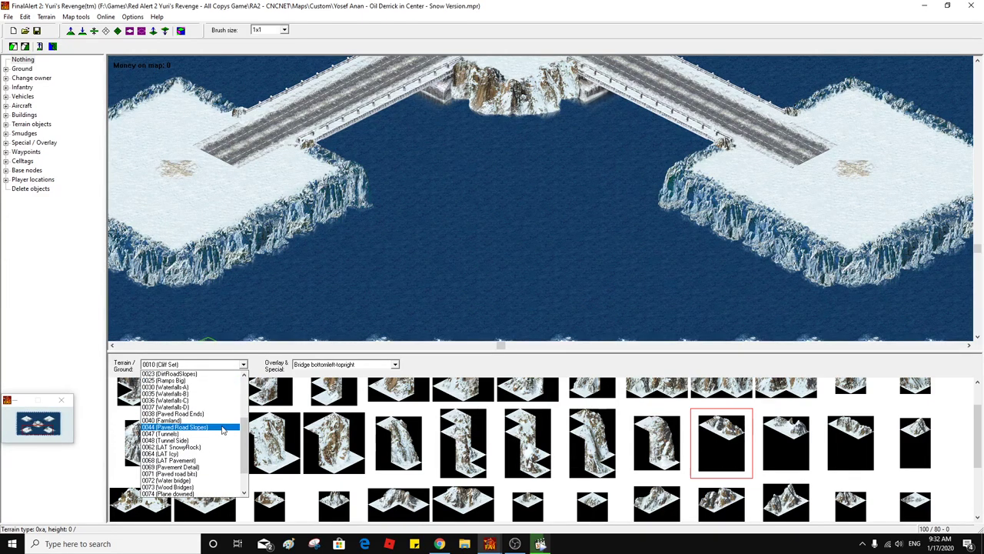
pyautogui.scroll(-2, 222, 429)
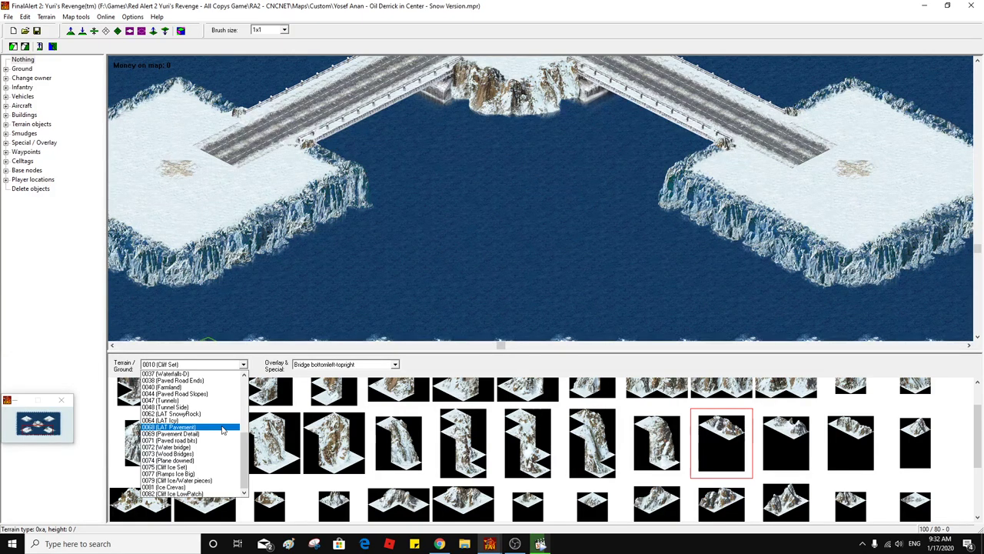
pyautogui.scroll(3, 223, 429)
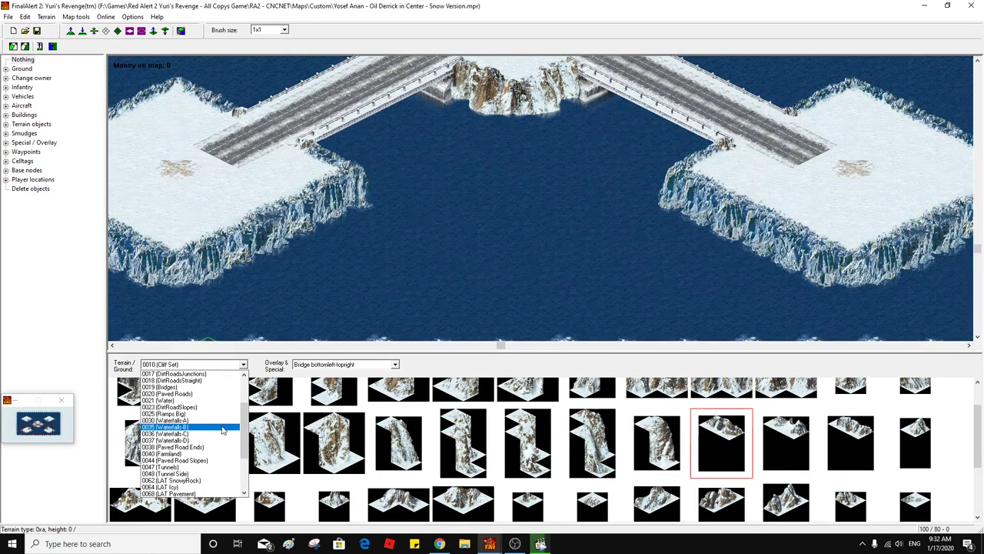
pyautogui.scroll(3, 222, 430)
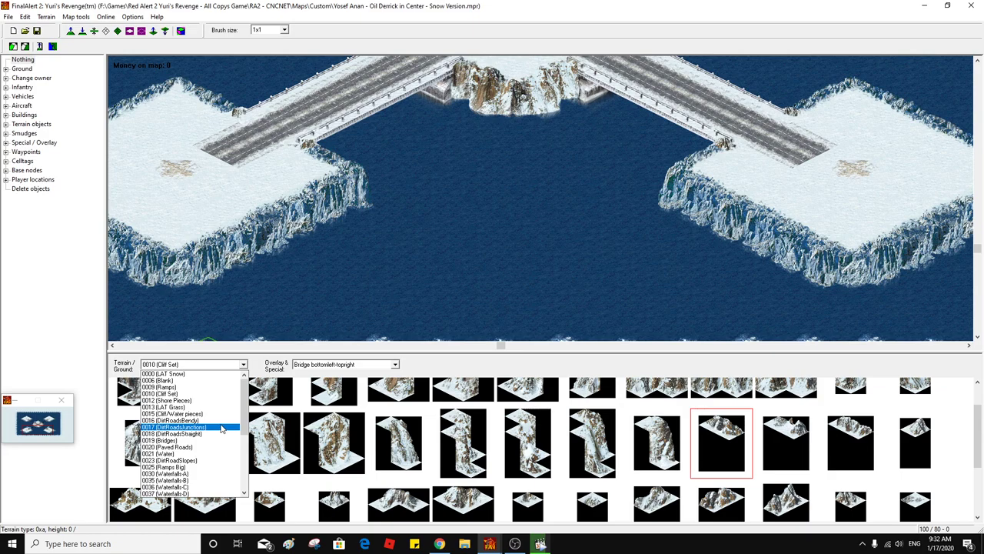
pyautogui.scroll(-3, 221, 429)
pyautogui.scroll(-3, 222, 428)
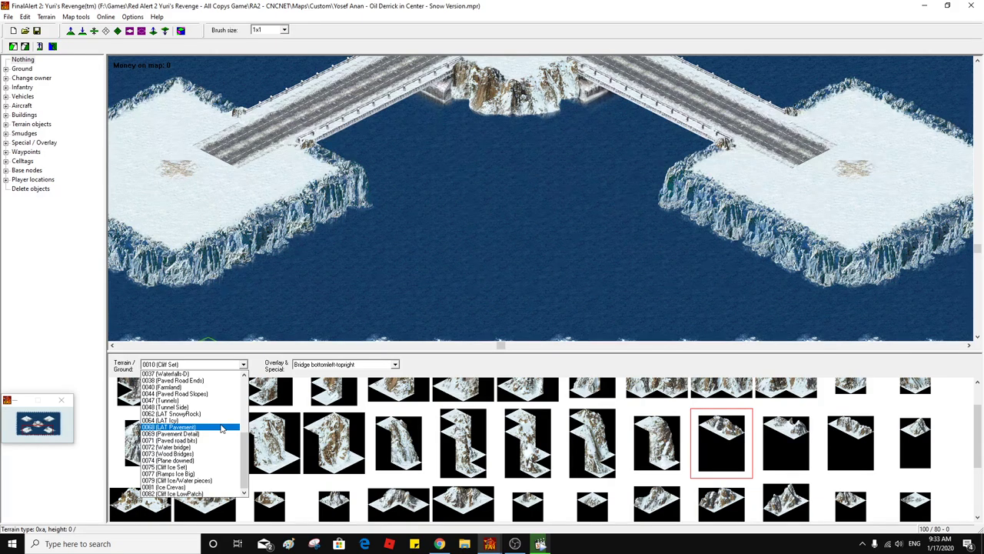
pyautogui.scroll(6, 222, 428)
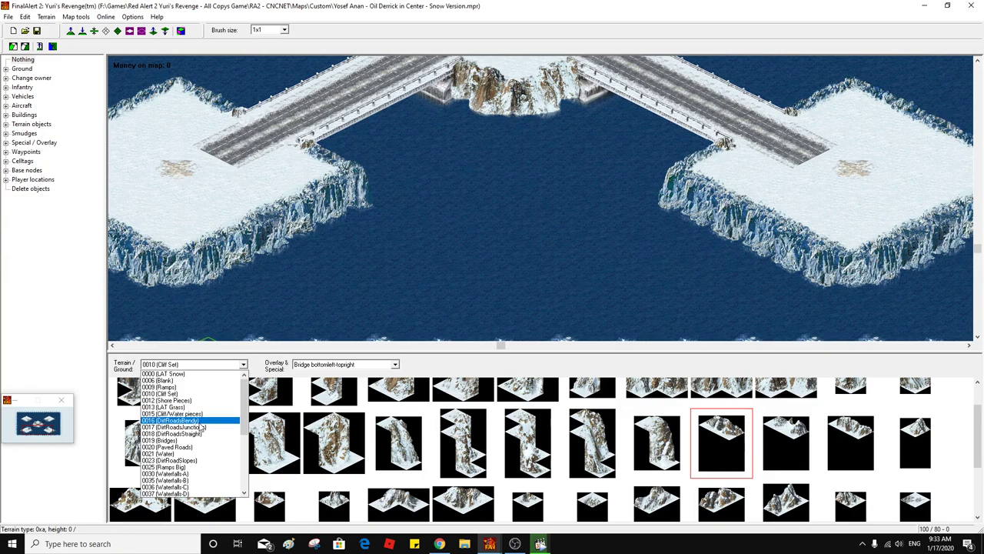
pyautogui.click(193, 407)
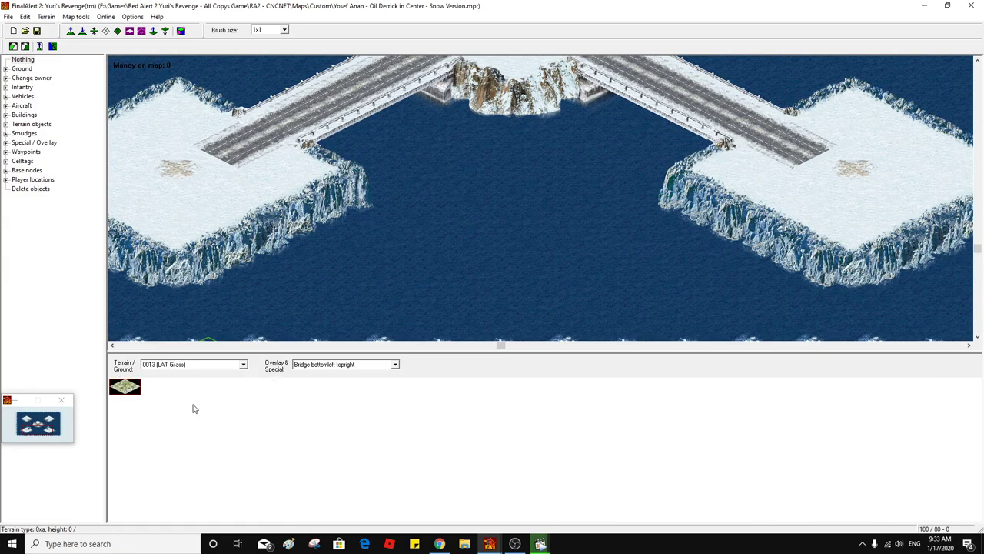
# From 0021 (Water), place one large iceberg with scattered floes in the water south of the central island, using a 1x1 brush
pyautogui.click(182, 365)
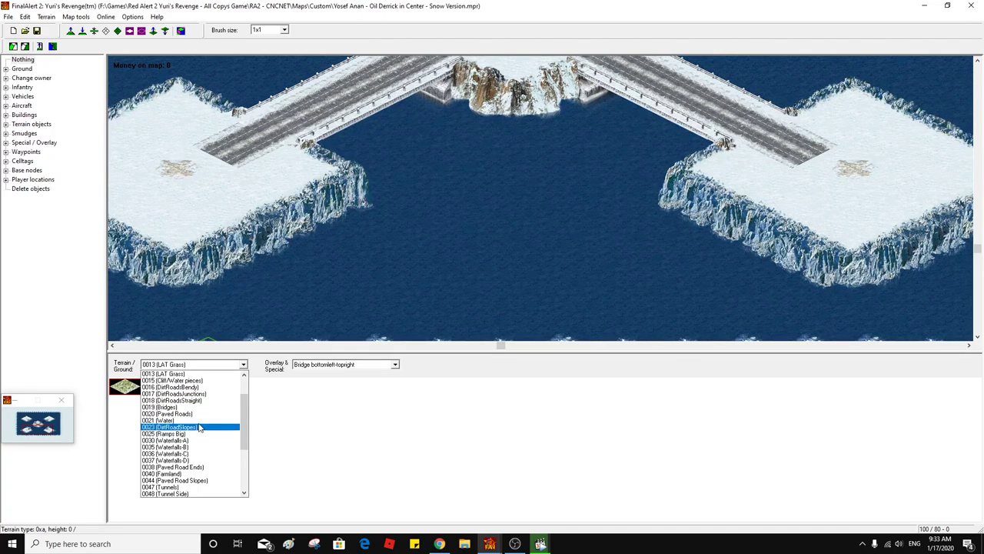
pyautogui.click(199, 421)
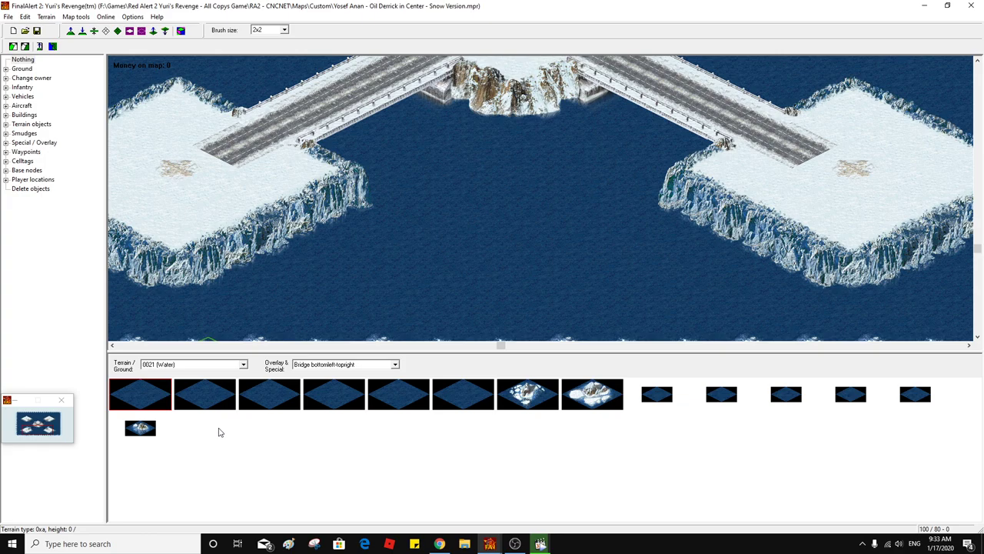
pyautogui.click(538, 386)
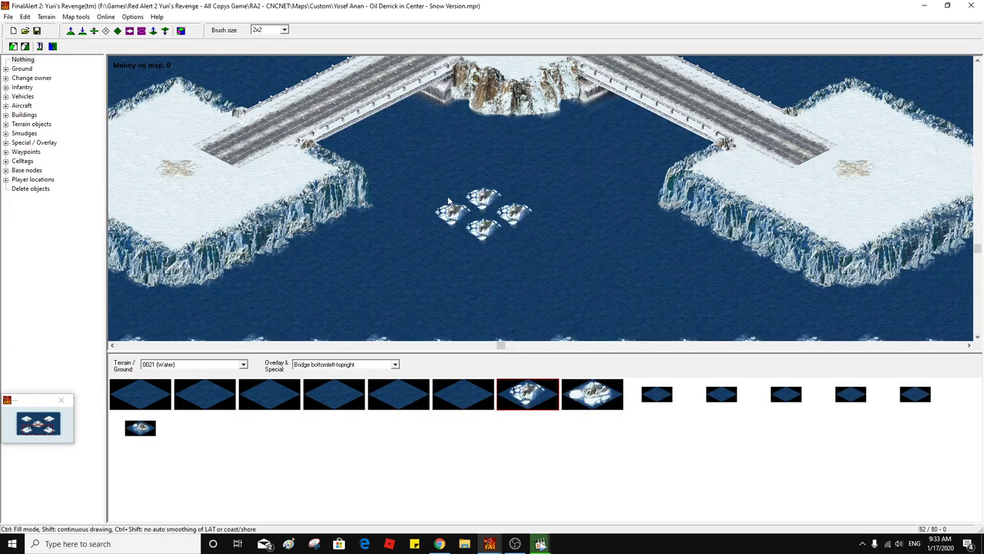
pyautogui.click(284, 30)
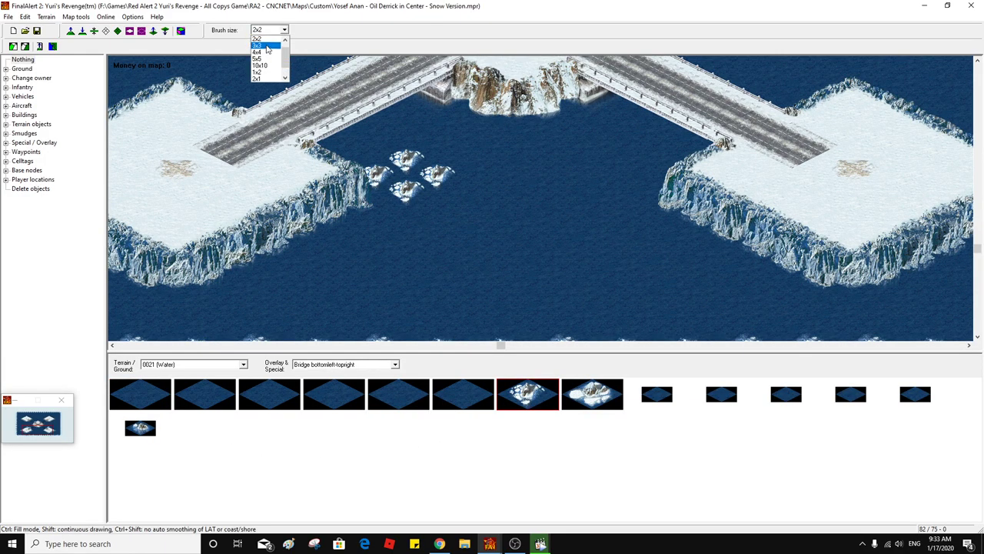
pyautogui.click(260, 38)
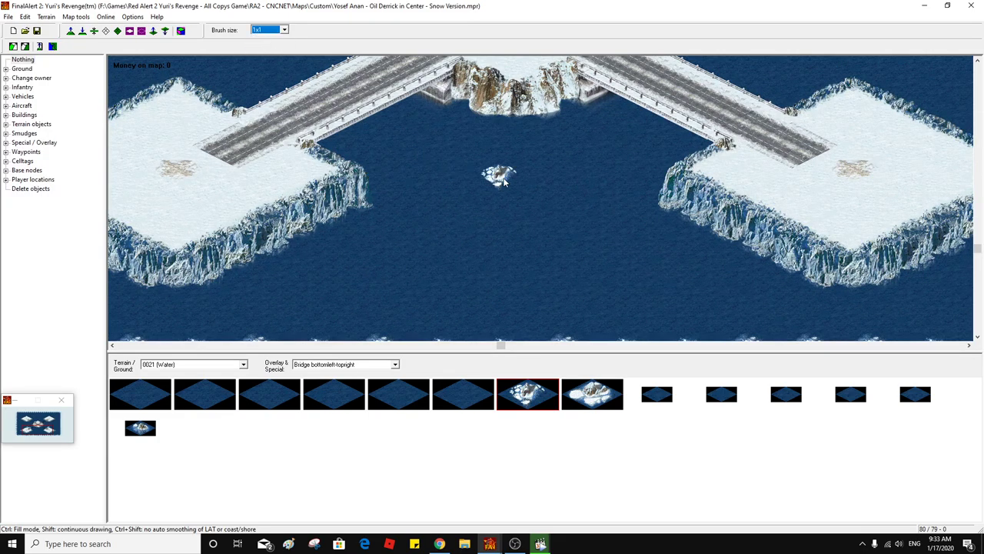
pyautogui.click(516, 188)
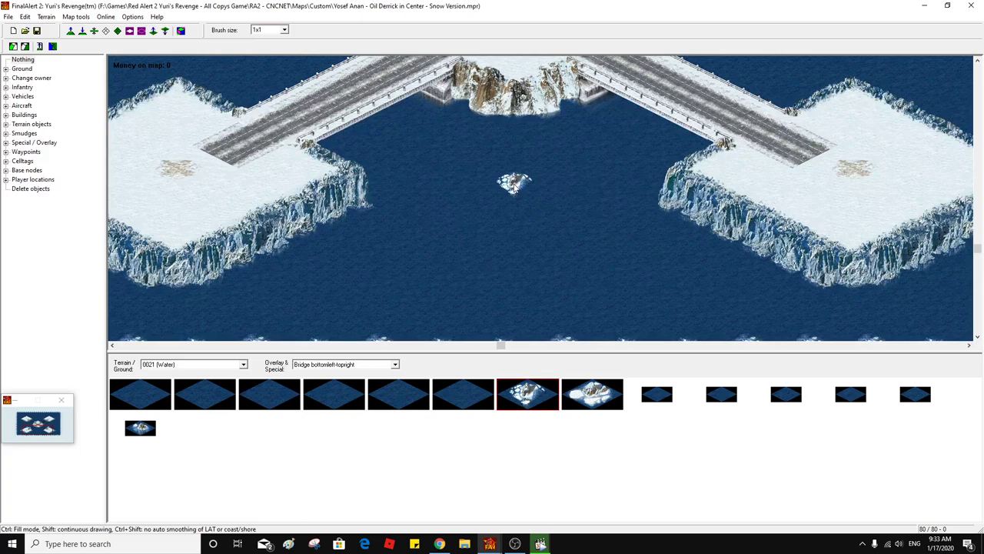
# Place one large iceberg with the rounded ice sheet in the water west of the central island, using a 1x1 brush
pyautogui.click(592, 393)
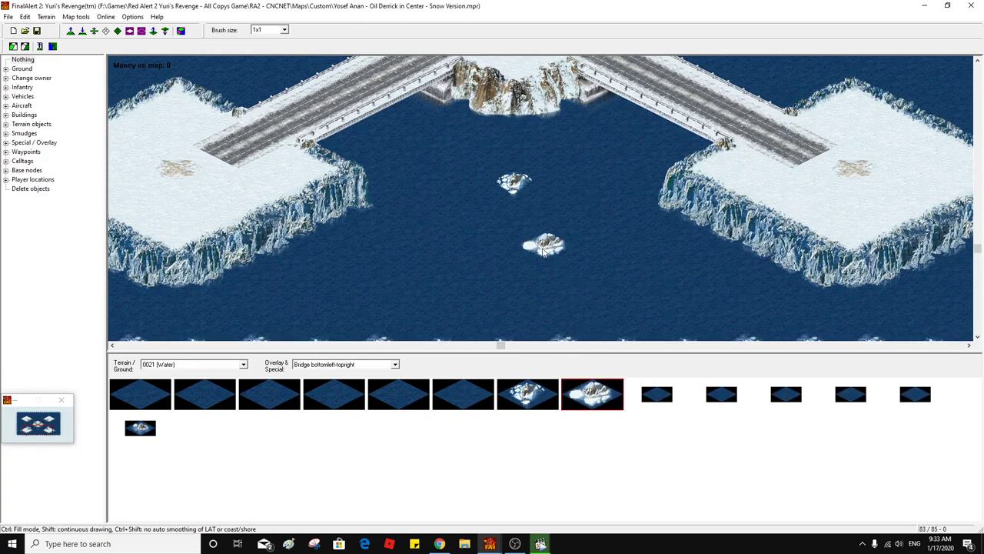
pyautogui.middleClick(452, 184)
pyautogui.middleClick(462, 187)
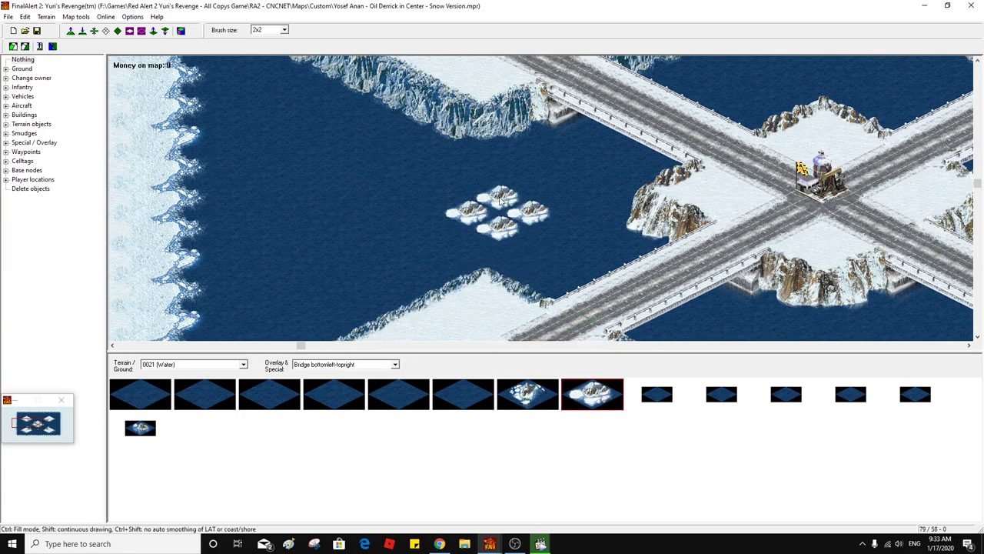
pyautogui.click(275, 30)
pyautogui.scroll(2, 267, 54)
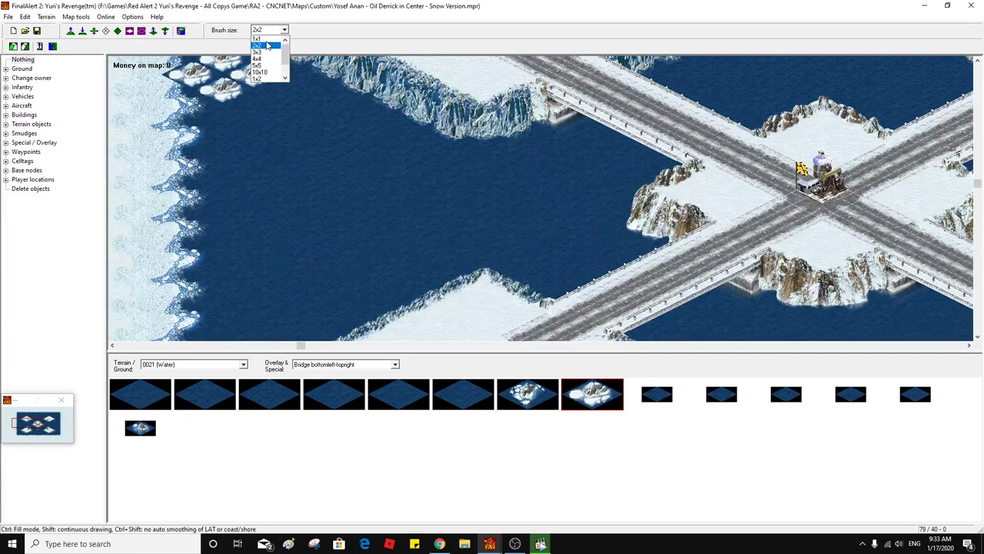
pyautogui.click(260, 39)
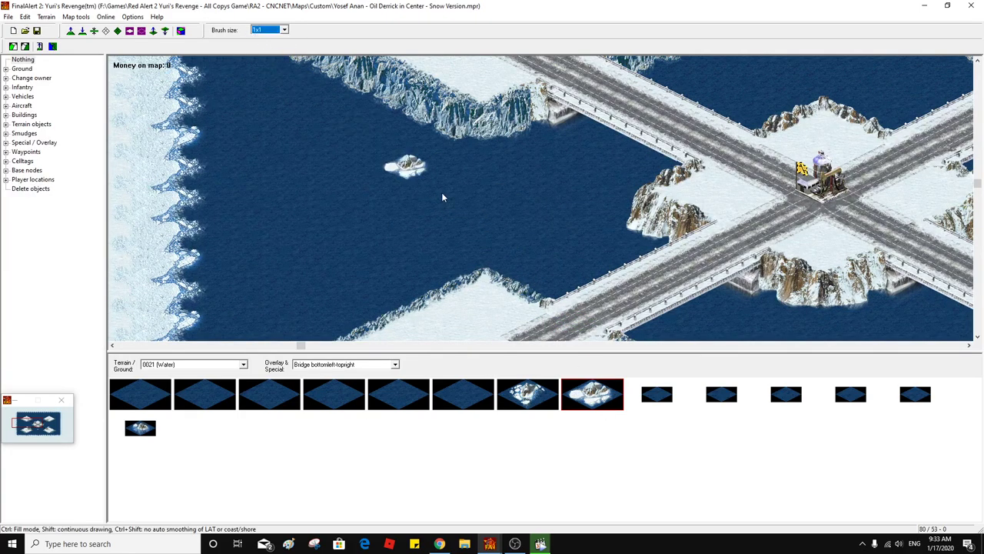
pyautogui.click(485, 215)
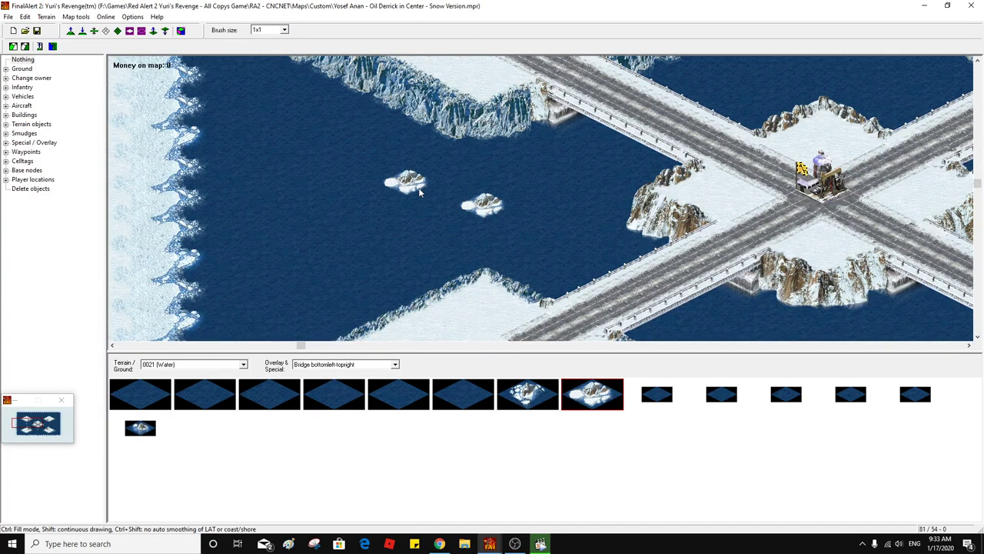
# Place the single-cell small iceberg in the water north of the central island, between the two northern islands
pyautogui.hscroll(10, 432, 184)
pyautogui.scroll(2, 494, 157)
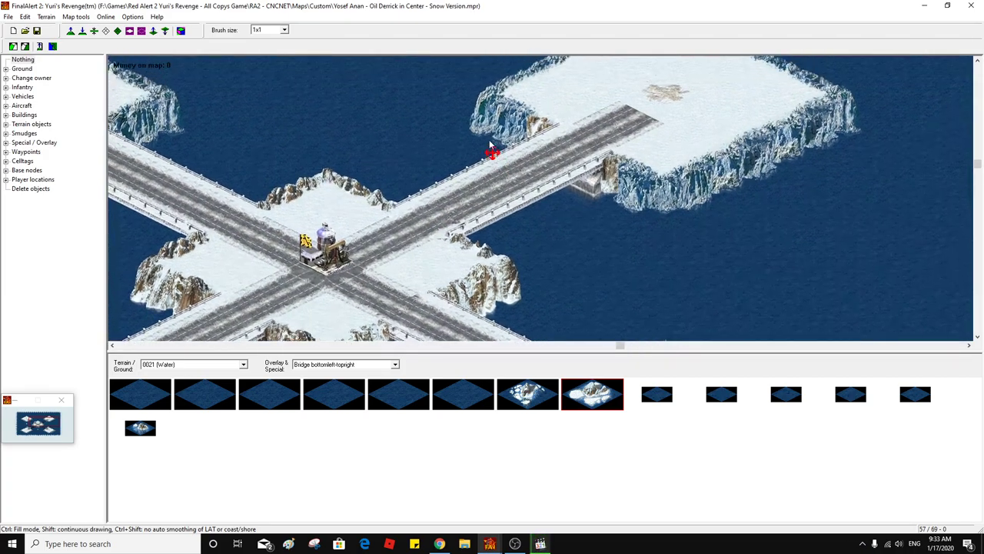
pyautogui.click(141, 433)
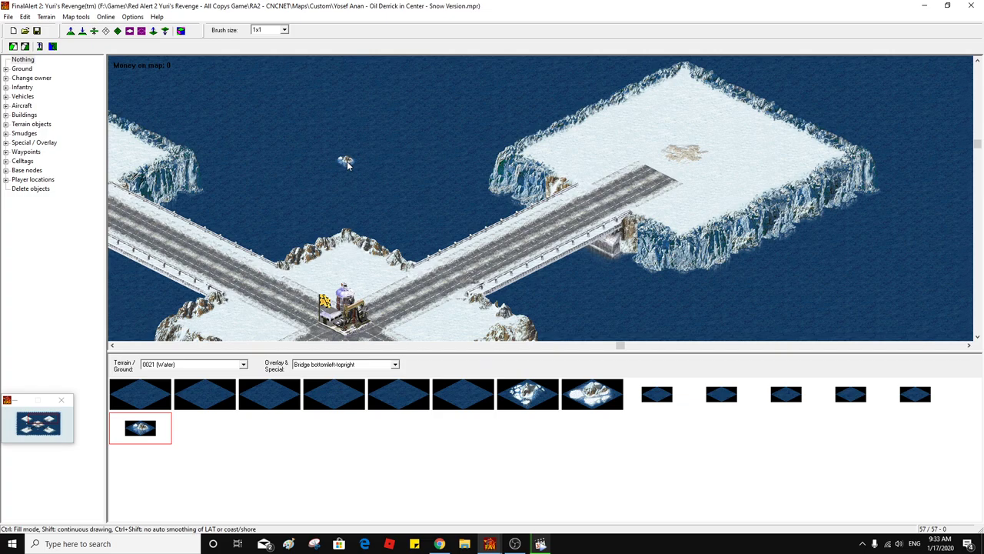
pyautogui.click(347, 160)
# Place the large iceberg with scattered floes in the water east of the central island and reselect the small iceberg piece
pyautogui.moveTo(354, 159)
pyautogui.mouseDown()
pyautogui.moveTo(374, 174)
pyautogui.moveTo(369, 156)
pyautogui.mouseUp()
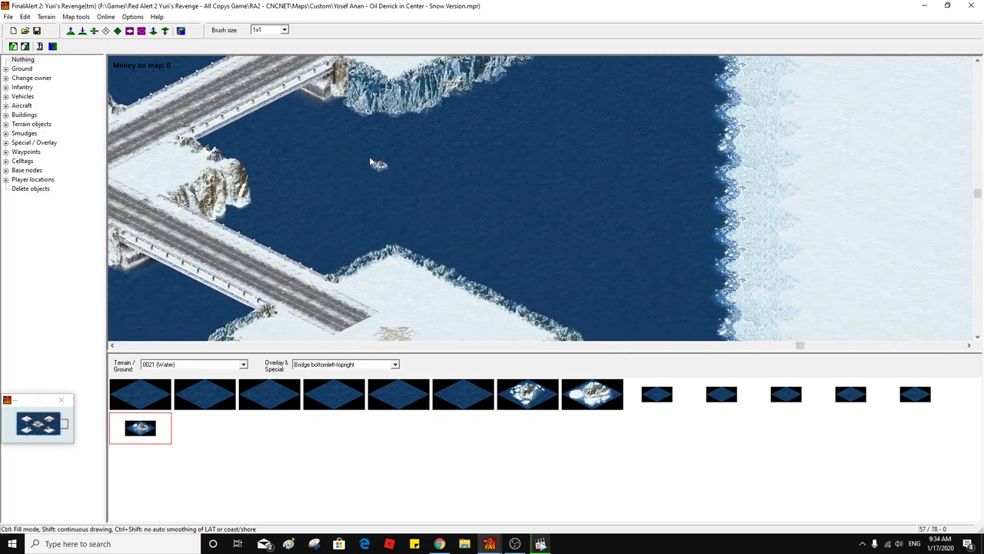
pyautogui.click(534, 398)
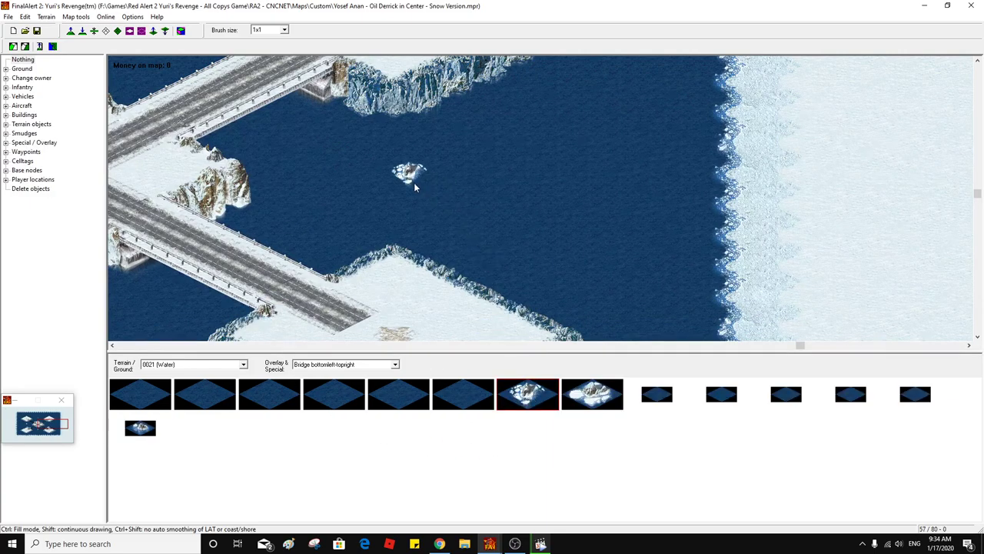
pyautogui.click(408, 189)
pyautogui.click(140, 428)
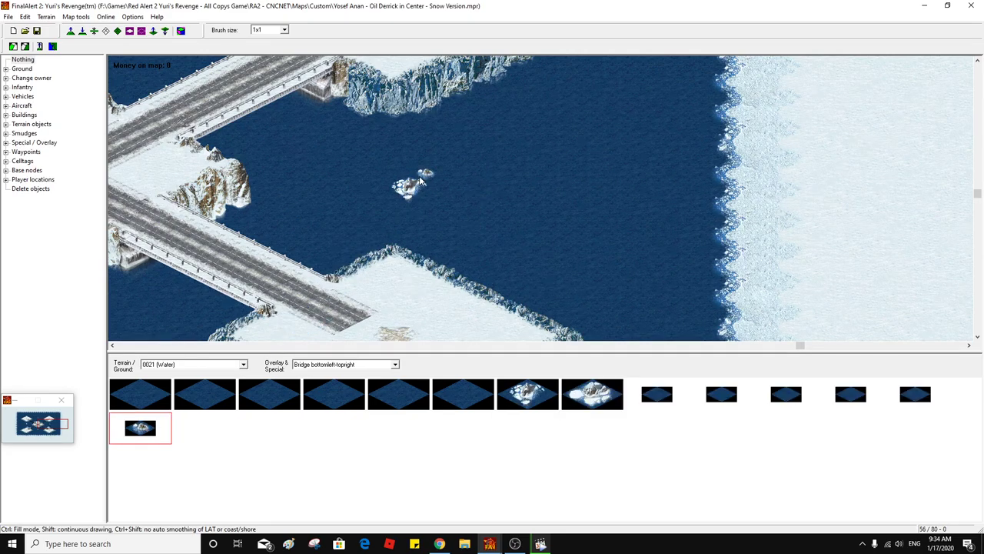
# Review the icebergs around the islands and browse the terrain sets 0069 (Pavement Detail), 0071 (Paved road bits), 0082 (Cliff Ice LowPatch) and 0038 (Paved Road Ends)
pyautogui.moveTo(492, 187); pyautogui.dragTo(619, 136)
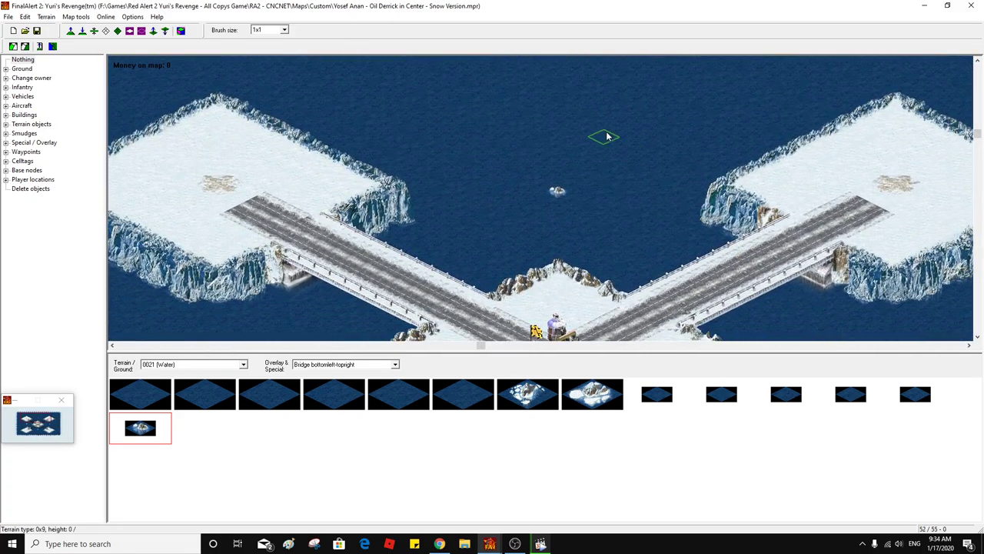
pyautogui.moveTo(557, 113); pyautogui.dragTo(504, 135)
pyautogui.moveTo(634, 113); pyautogui.dragTo(646, 142)
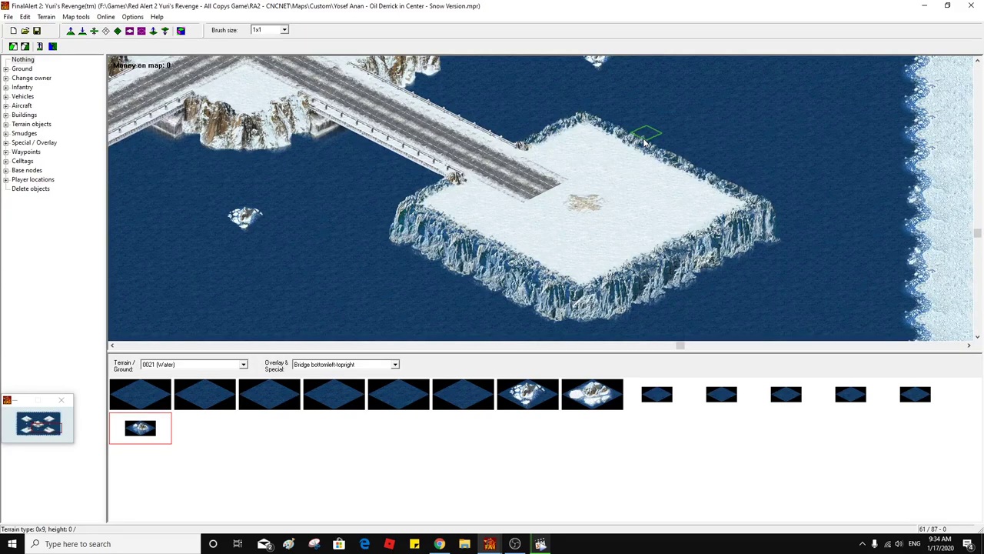
pyautogui.moveTo(637, 119); pyautogui.dragTo(529, 101)
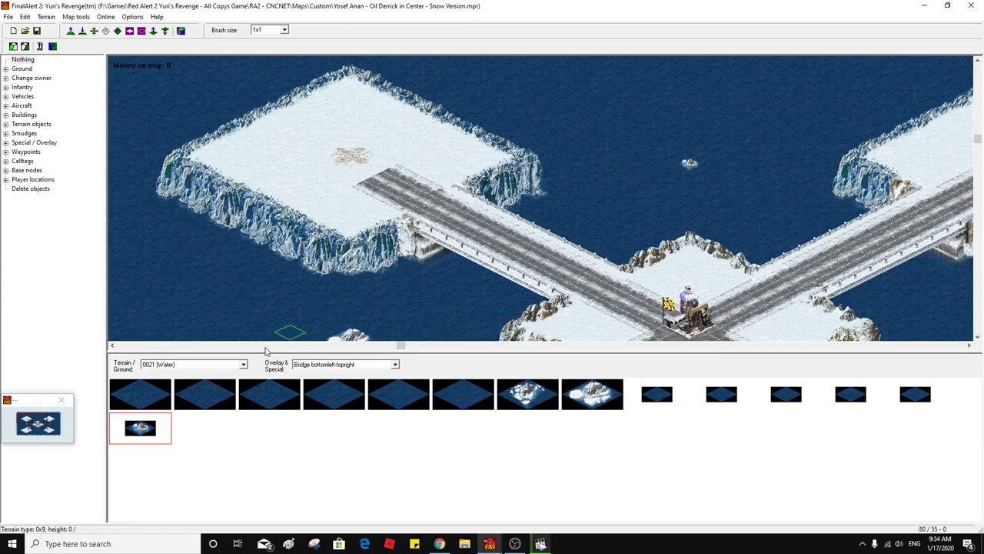
pyautogui.click(176, 366)
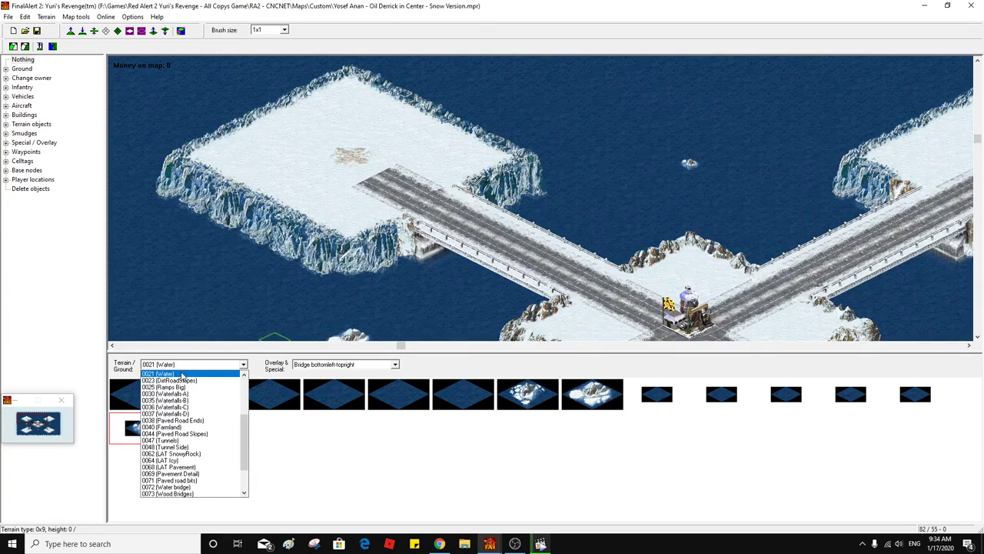
pyautogui.click(207, 474)
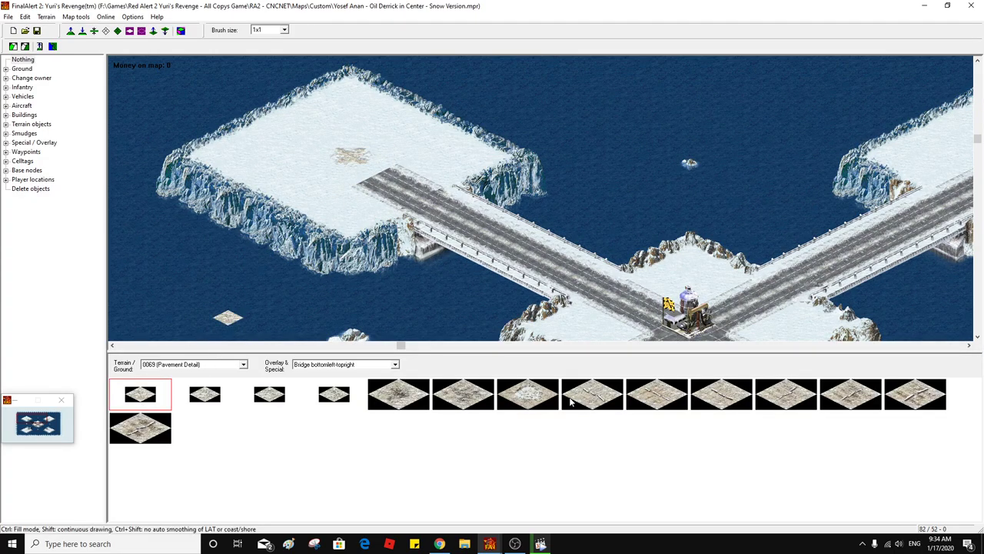
pyautogui.click(243, 364)
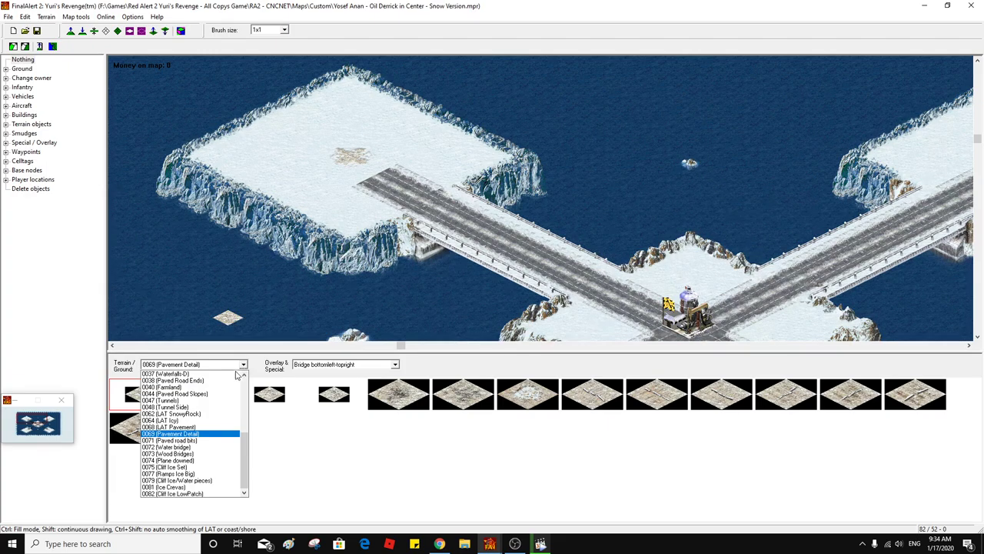
pyautogui.click(222, 440)
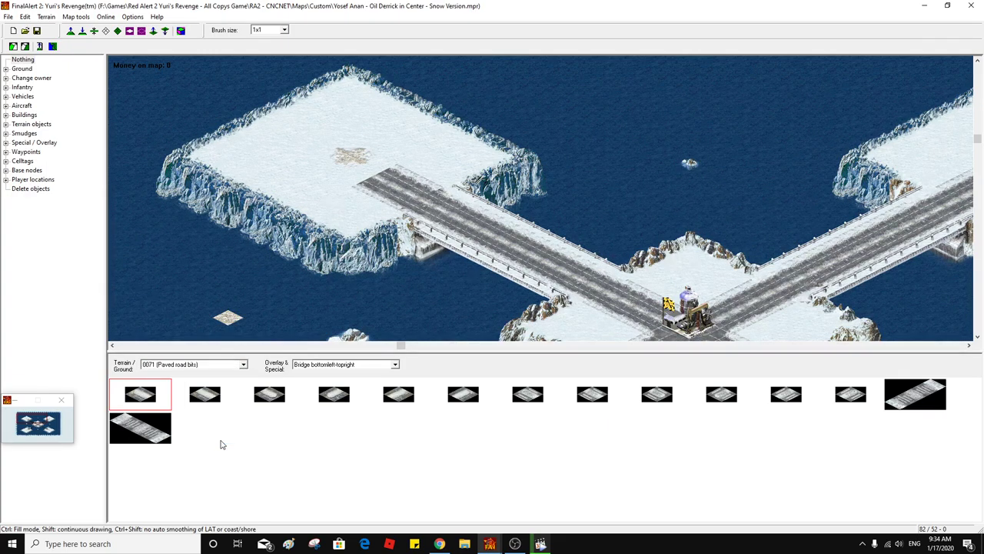
pyautogui.click(221, 366)
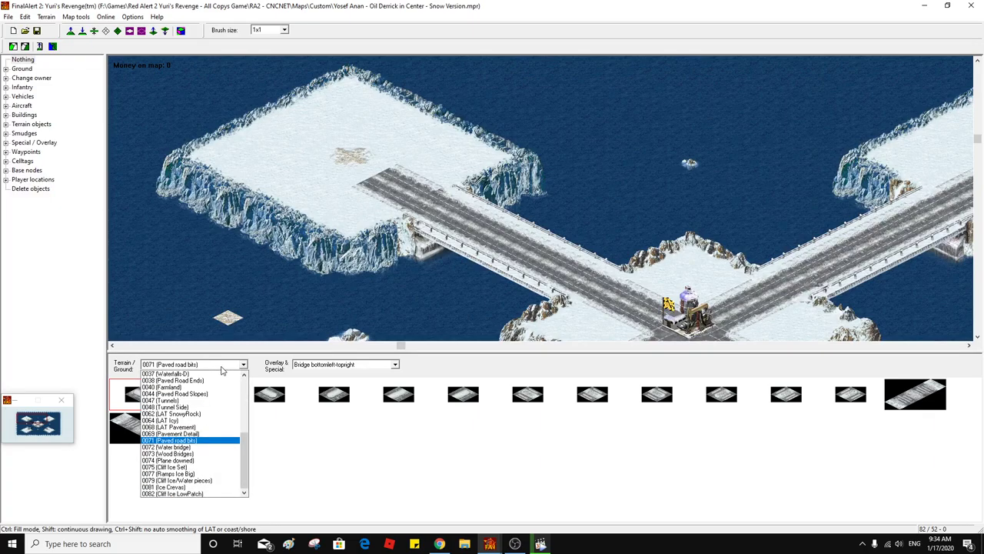
pyautogui.click(217, 493)
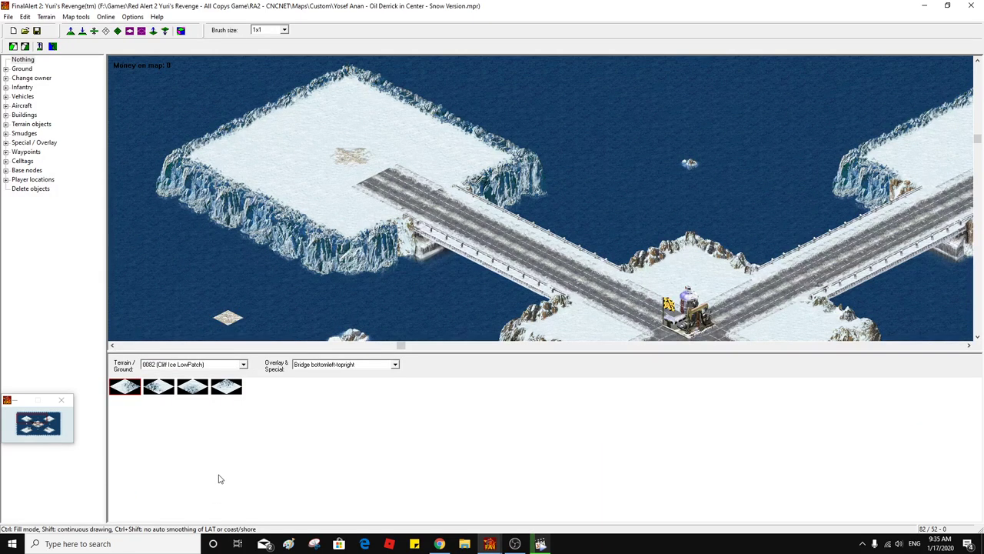
pyautogui.click(235, 366)
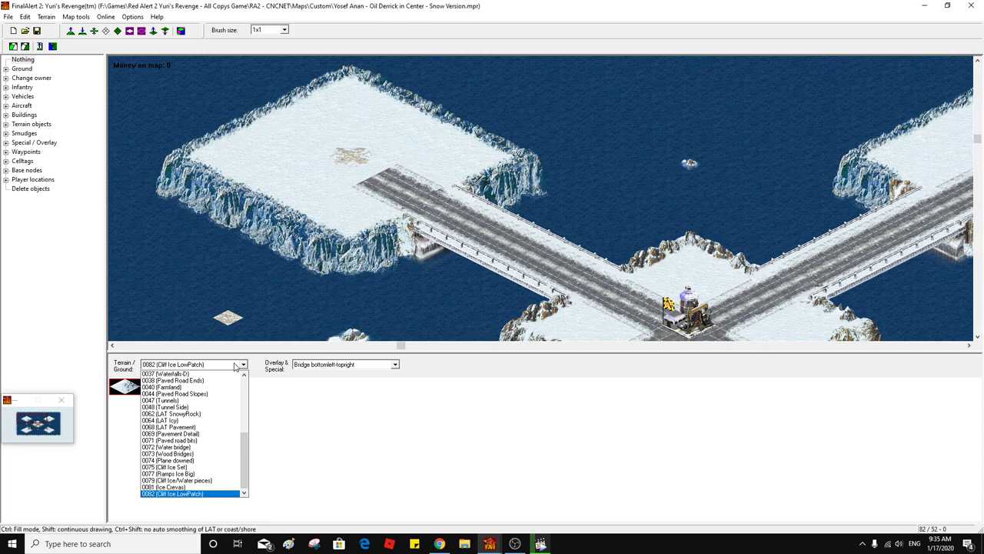
pyautogui.click(228, 380)
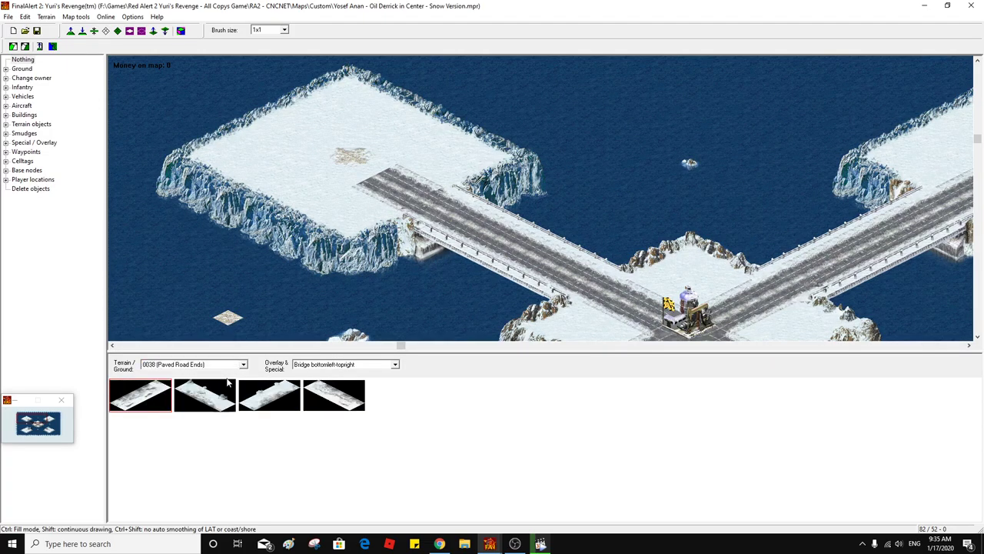
# Cap the road on the northwest island with a paved road end and cover the leftover road beyond it with snow using a 3x3 brush
pyautogui.click(268, 398)
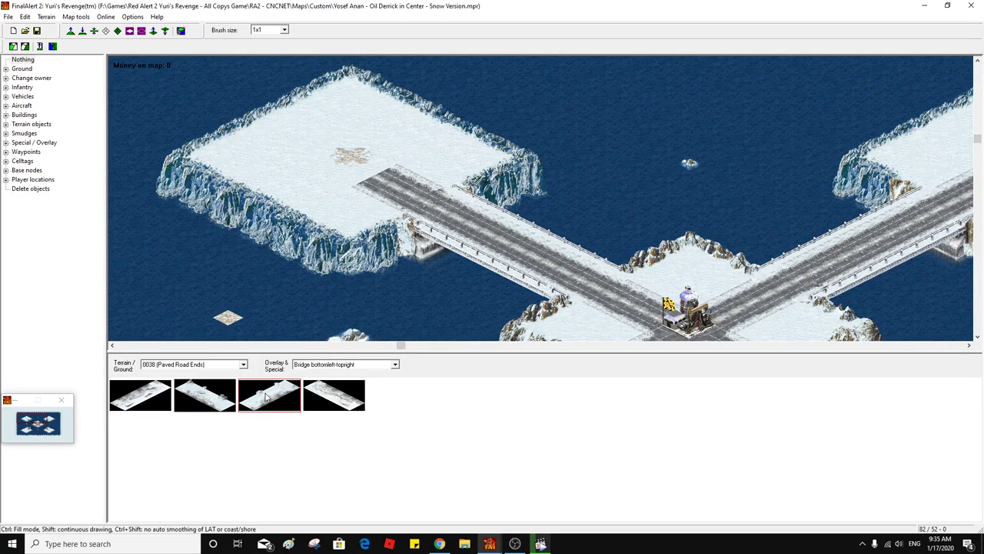
pyautogui.click(386, 198)
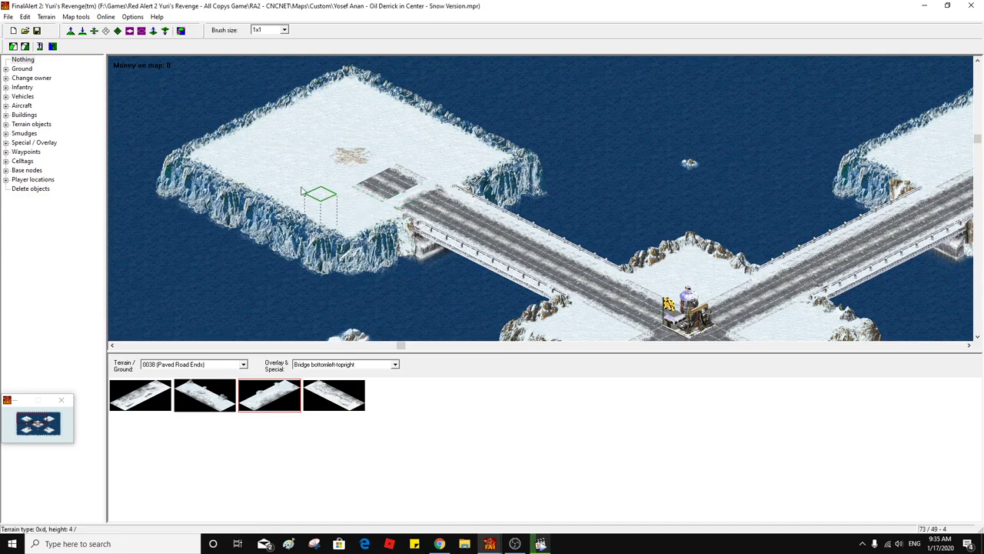
pyautogui.click(6, 69)
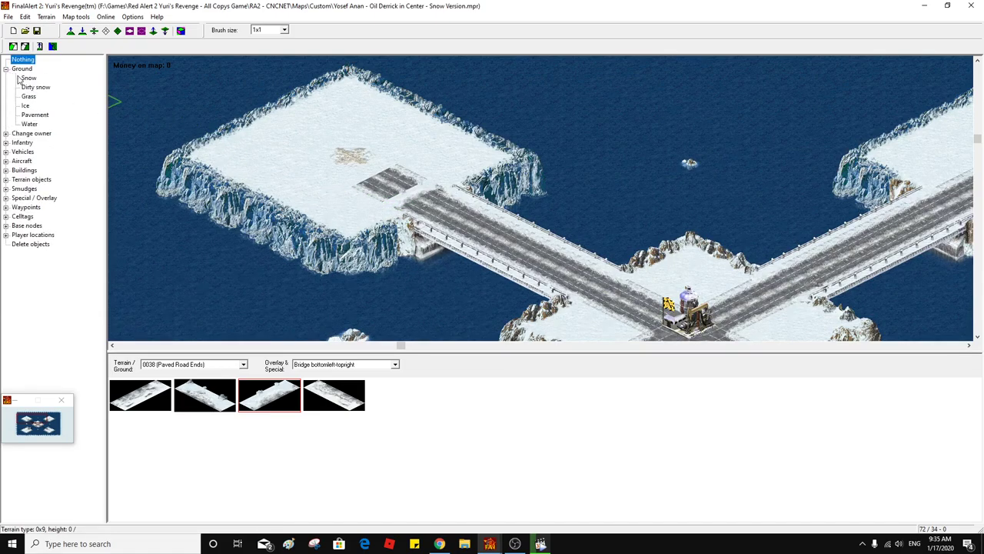
pyautogui.click(28, 78)
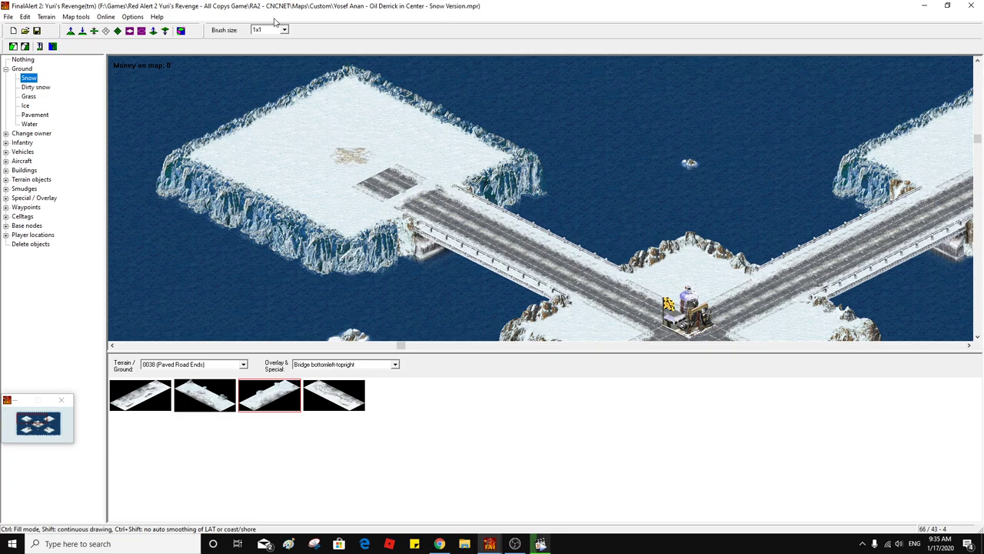
pyautogui.click(284, 30)
pyautogui.click(261, 59)
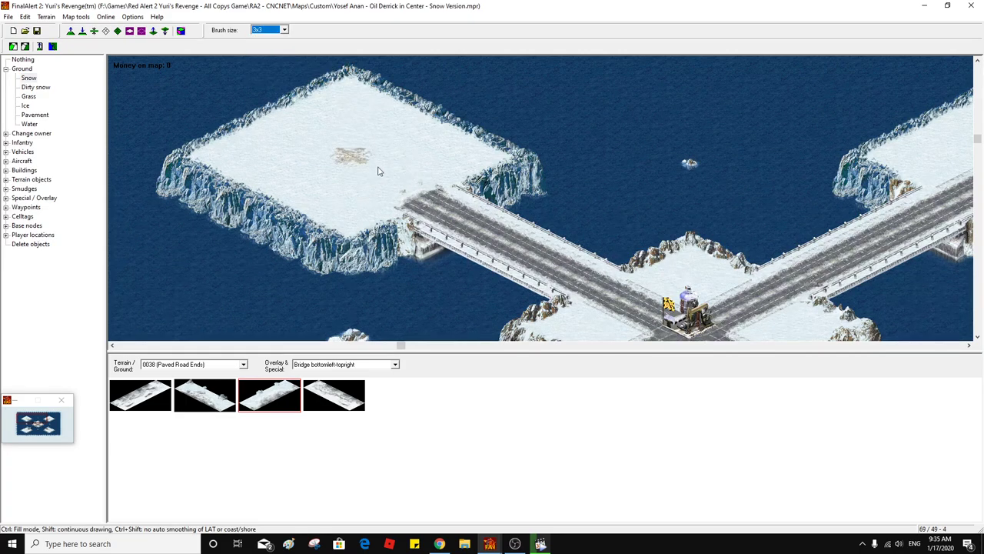
# Paint snow over the excess road past the bridges on the southwest, southeast and northeast islands
pyautogui.scroll(-5, 354, 185)
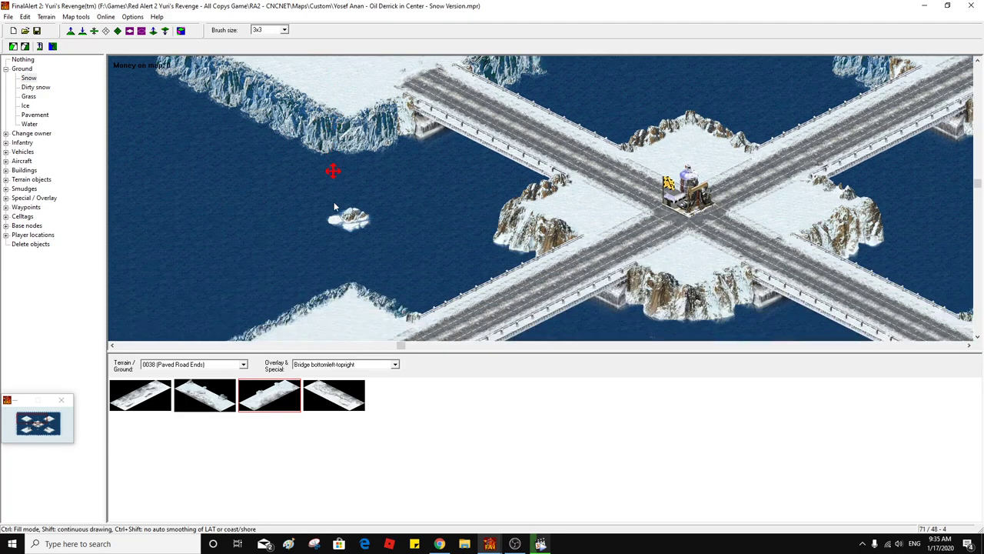
pyautogui.moveTo(362, 266); pyautogui.dragTo(409, 265)
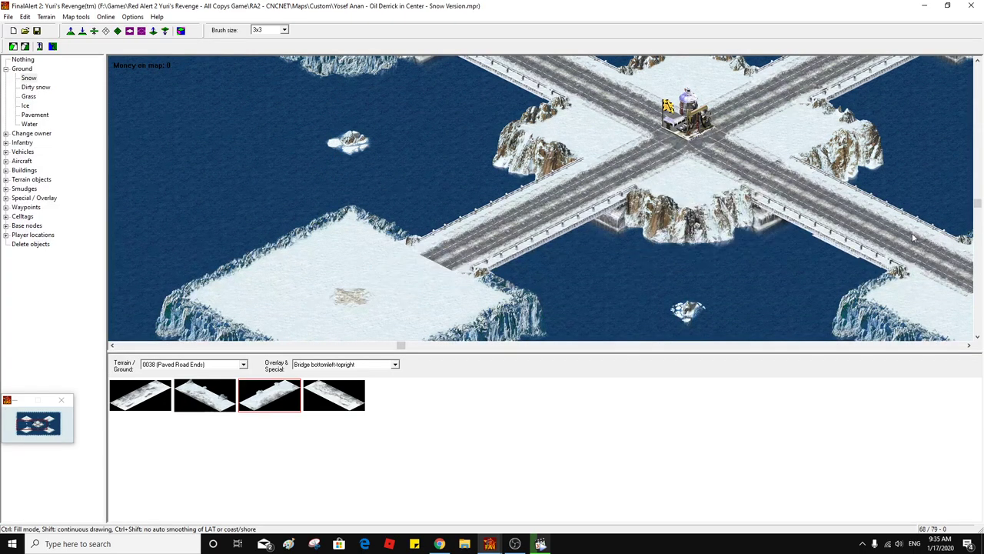
pyautogui.middleClick(777, 224)
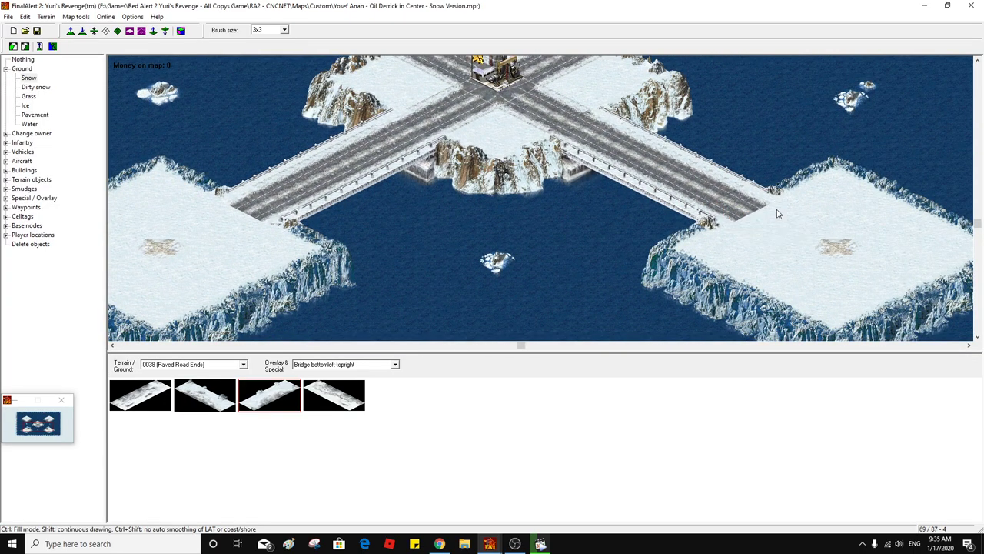
pyautogui.middleClick(769, 196)
pyautogui.moveTo(783, 168); pyautogui.dragTo(787, 205)
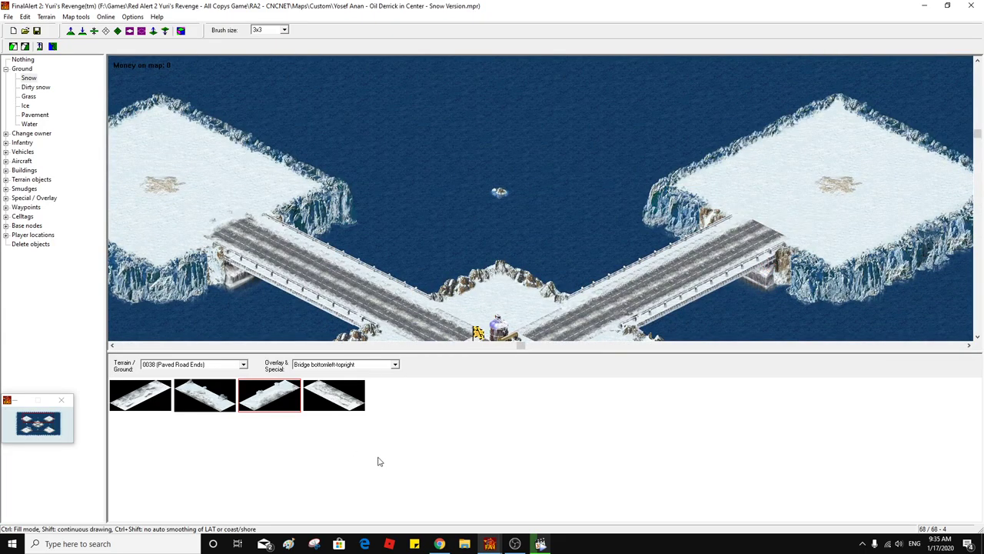
# Place matching paved road ends from set 0038 on the northeast, southeast and southwest islands where the bridge roads stop
pyautogui.click(199, 397)
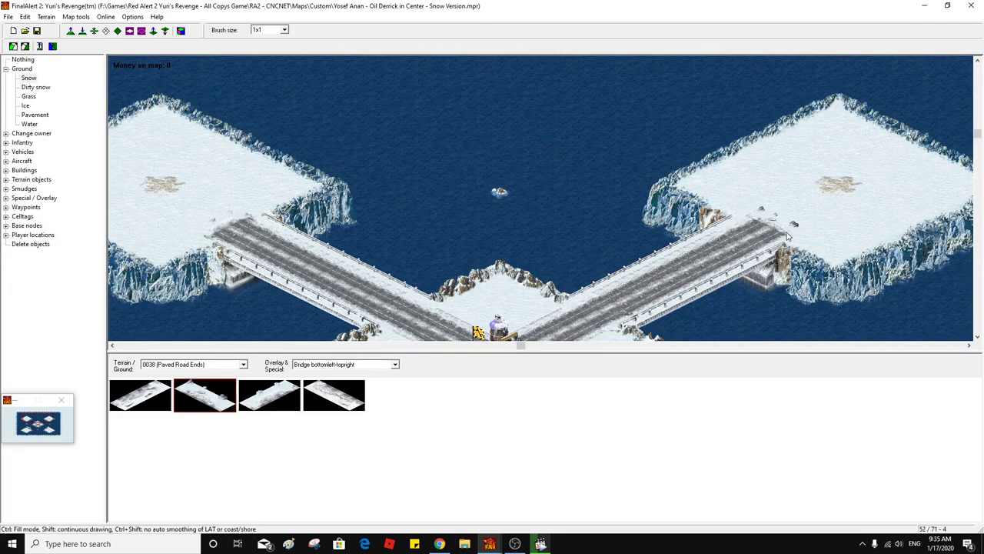
pyautogui.middleClick(708, 248)
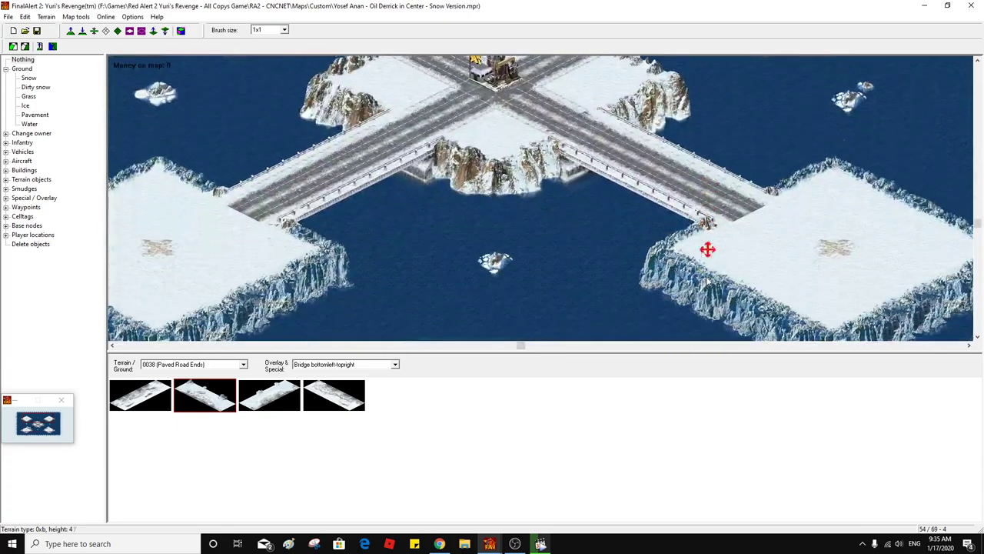
pyautogui.middleClick(708, 283)
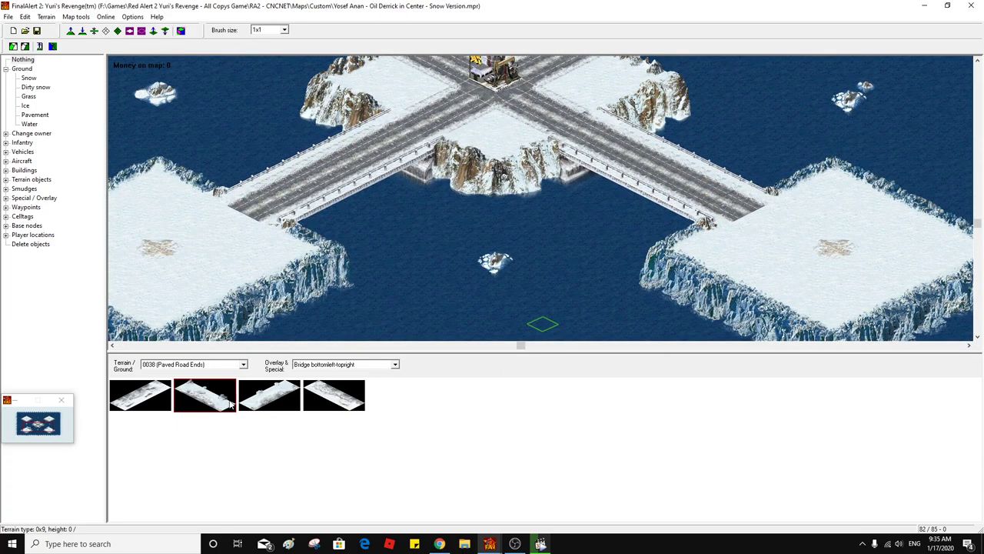
pyautogui.click(138, 398)
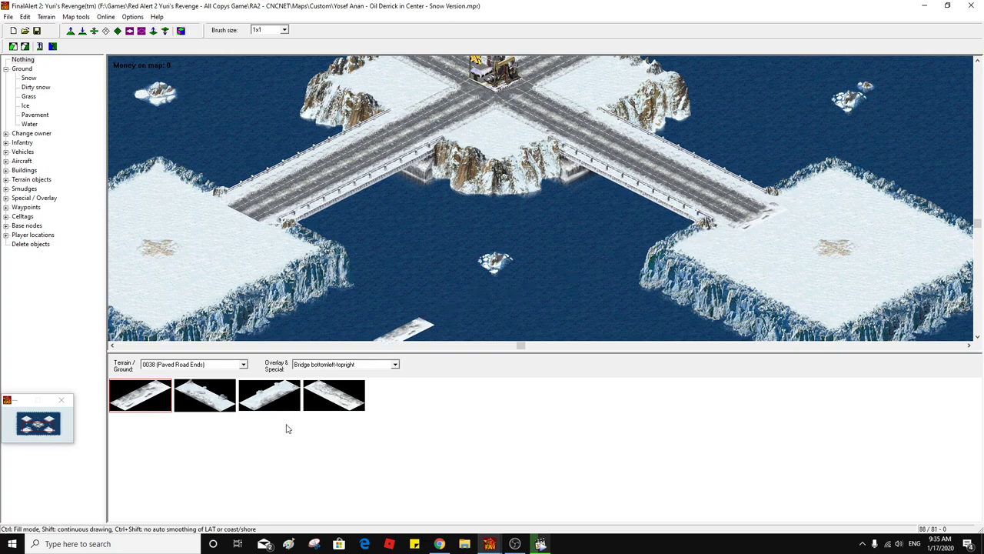
pyautogui.click(337, 398)
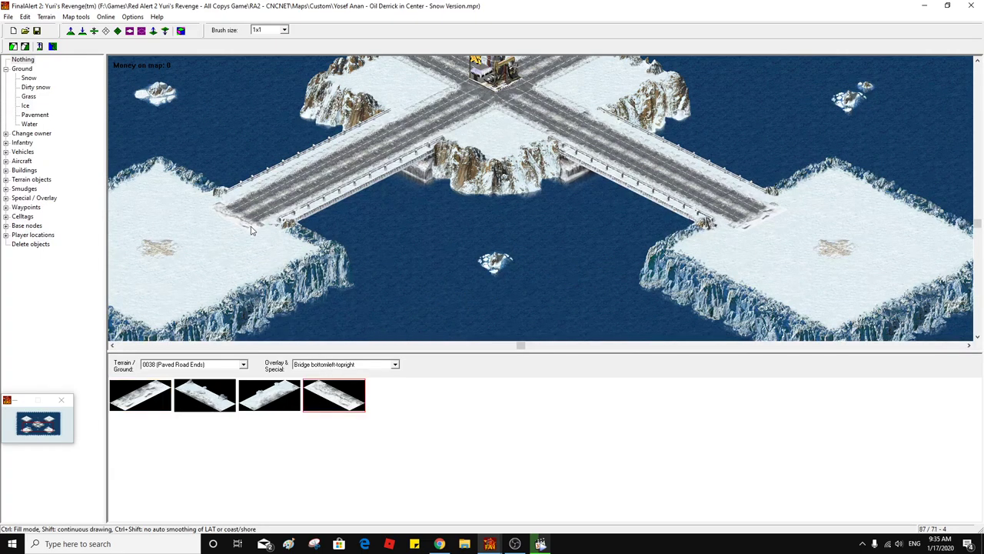
# Check the new road ends on the outer islands and the road crossing on the central island
pyautogui.middleClick(310, 255)
pyautogui.middleClick(382, 232)
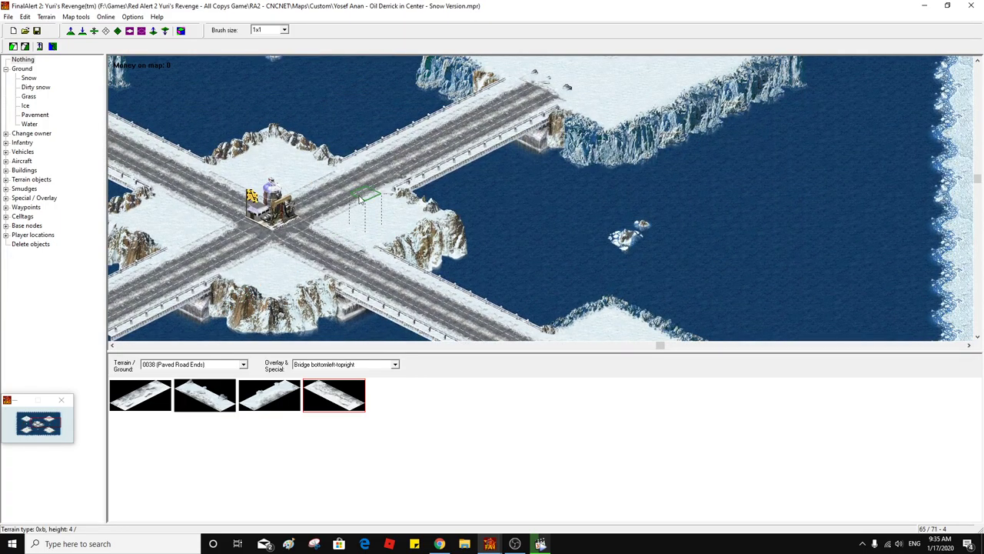
pyautogui.middleClick(340, 179)
pyautogui.middleClick(356, 186)
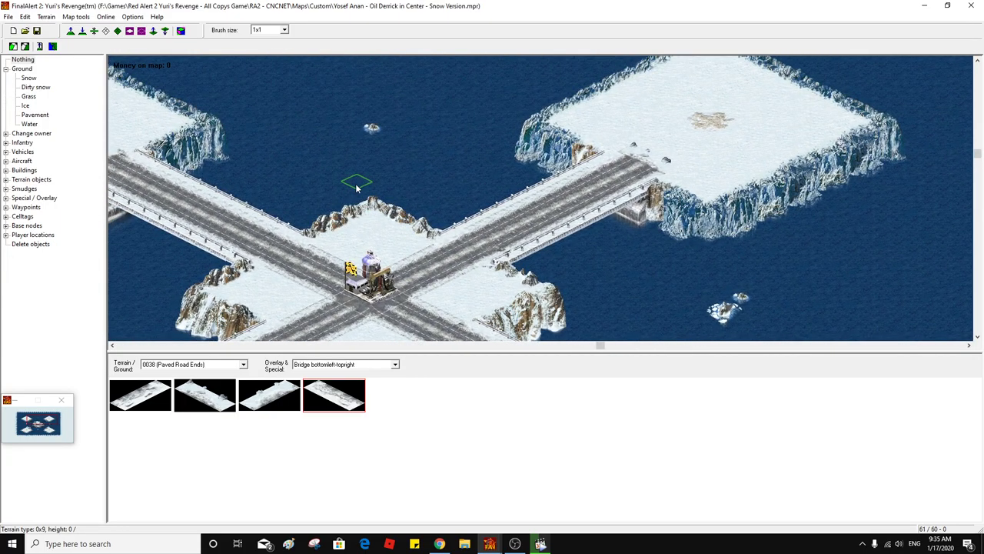
pyautogui.middleClick(433, 182)
pyautogui.middleClick(430, 183)
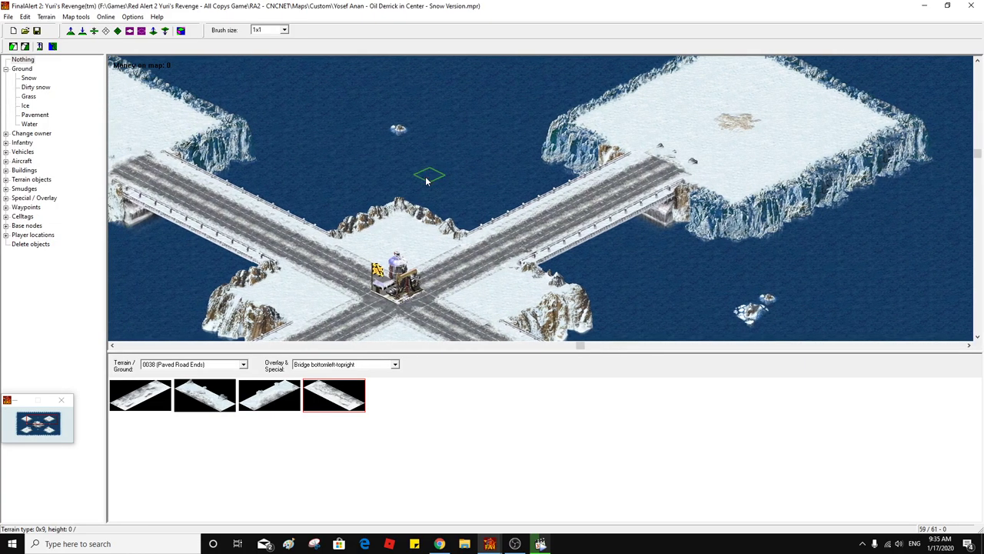
pyautogui.middleClick(607, 201)
pyautogui.middleClick(604, 194)
pyautogui.middleClick(608, 220)
pyautogui.middleClick(649, 233)
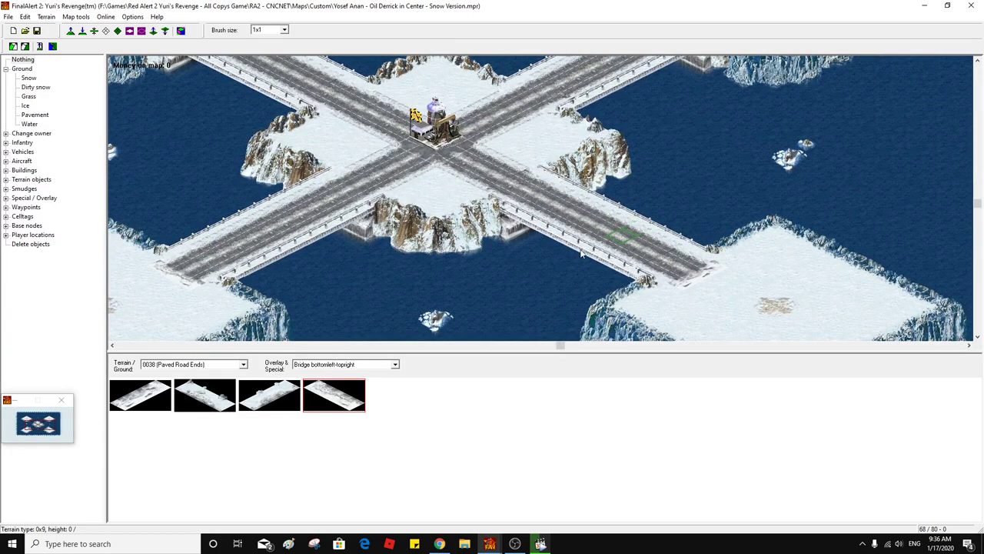
# Try to cap the four roads with paved road ends right beside the oil derrick on the central island
pyautogui.click(217, 394)
pyautogui.click(411, 180)
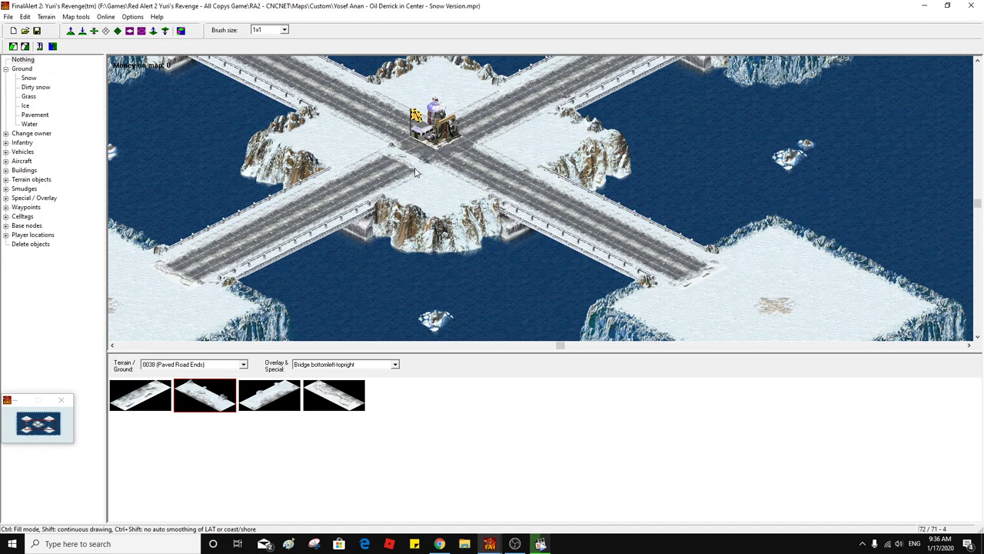
pyautogui.click(287, 394)
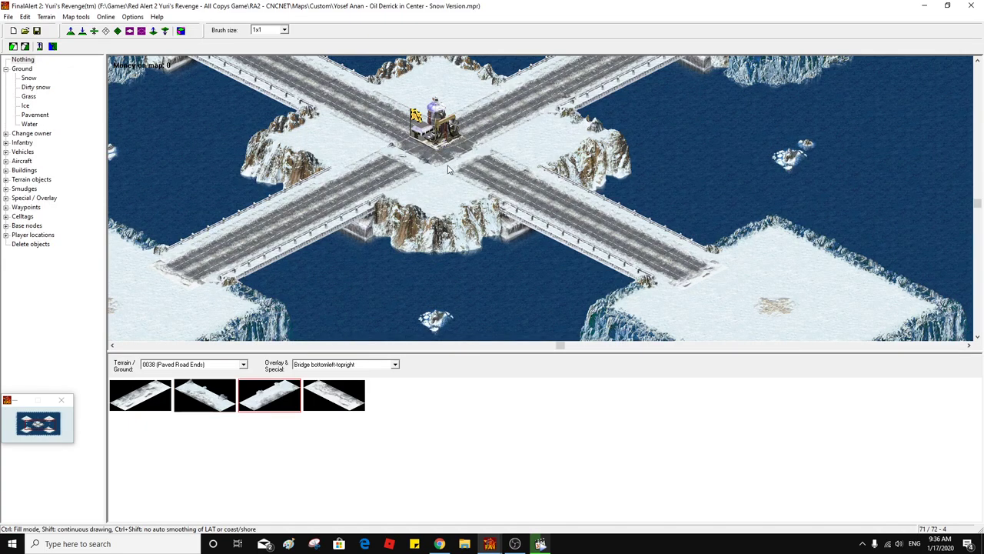
pyautogui.click(334, 394)
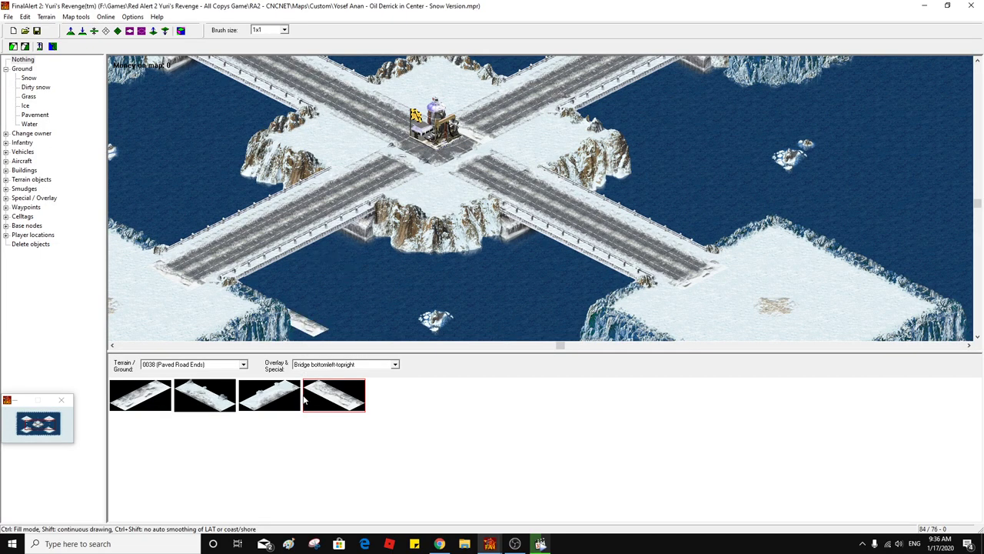
pyautogui.click(141, 406)
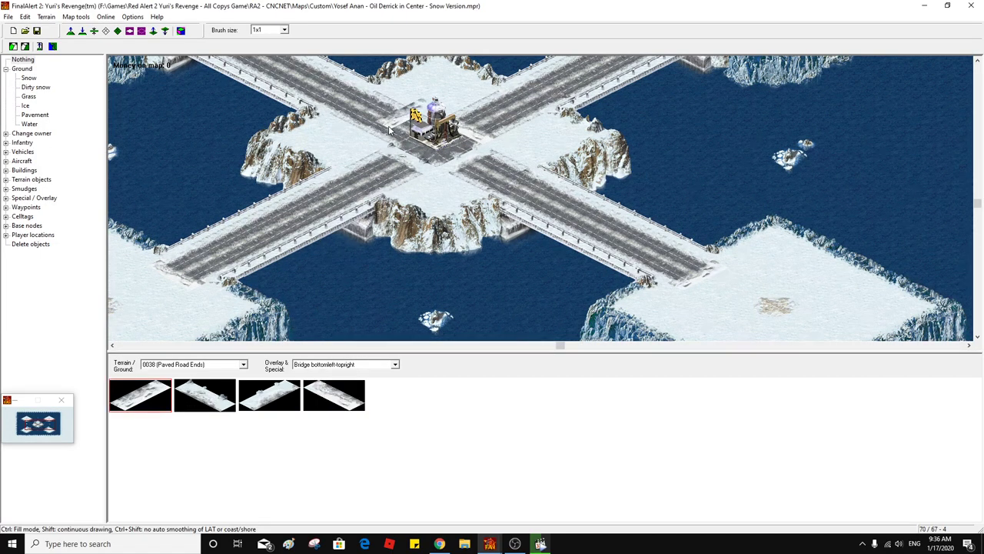
# Paint snow over the remaining crossroads pavement around the oil derrick with a 3x3 brush
pyautogui.click(30, 79)
pyautogui.click(283, 30)
pyautogui.click(269, 55)
pyautogui.click(421, 154)
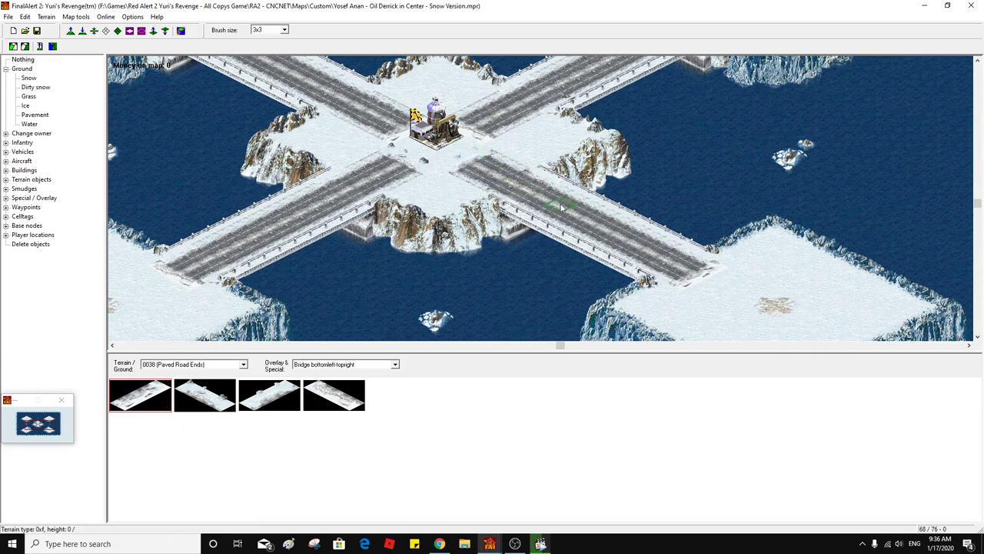
# Shorten the roads on the central island by painting 3x3 snow over their inner ends around the oil derrick
pyautogui.moveTo(558, 199); pyautogui.dragTo(619, 208)
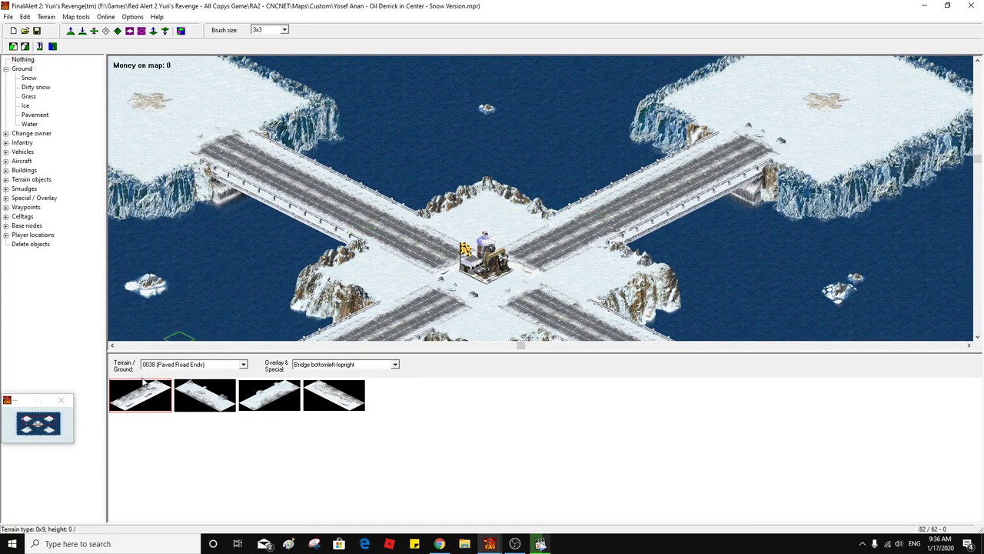
pyautogui.click(30, 78)
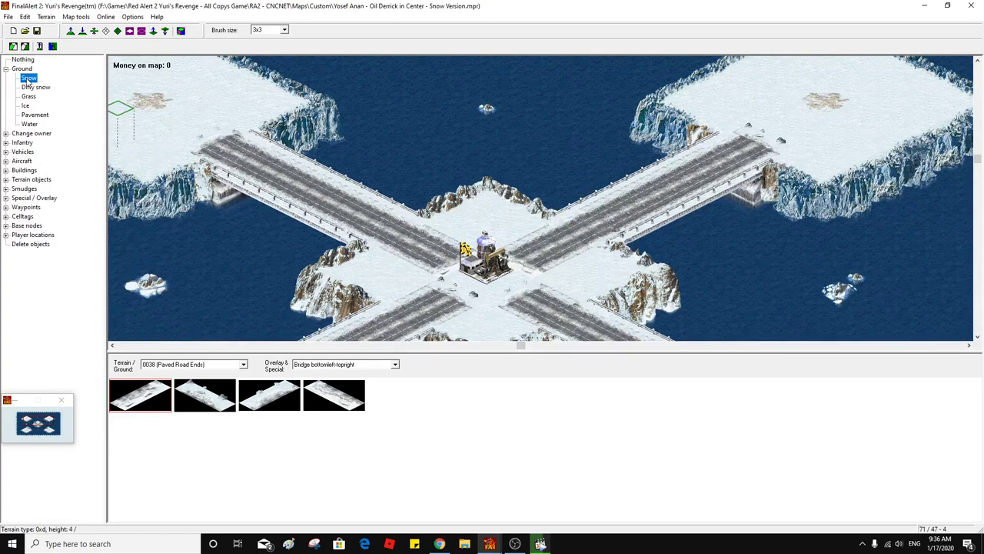
pyautogui.click(454, 250)
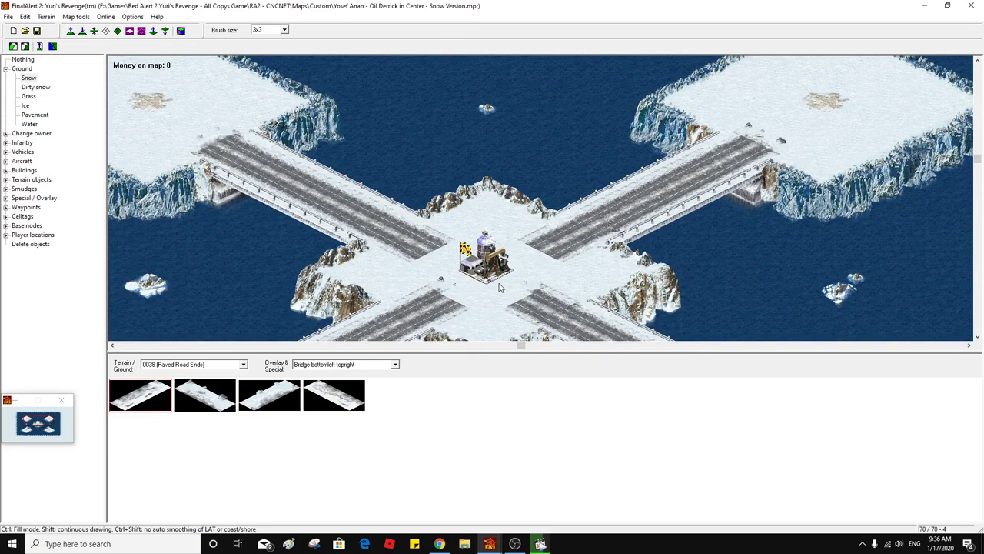
# Place matching paved road ends on the four shortened roads around the oil derrick, using a 1x1 brush
pyautogui.rightClick(448, 282)
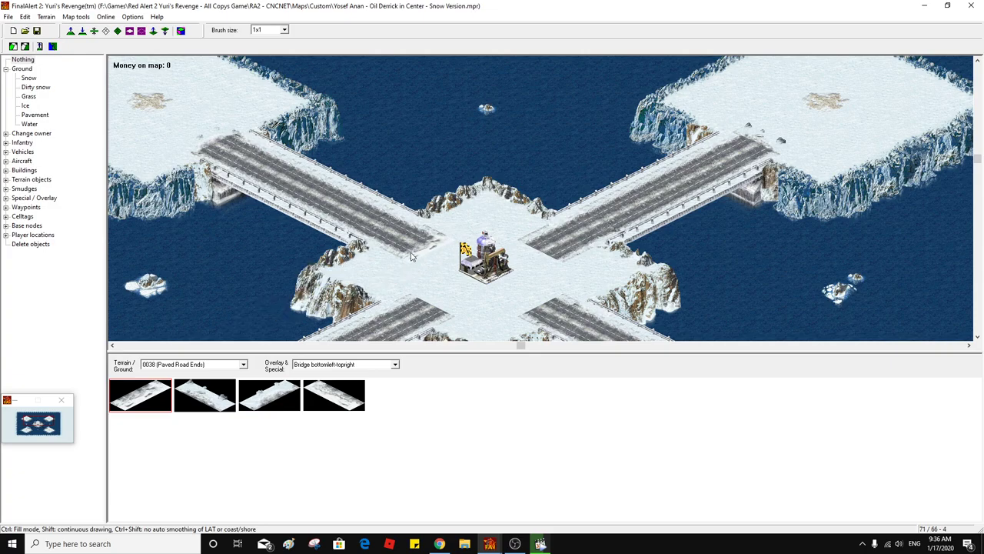
pyautogui.click(346, 402)
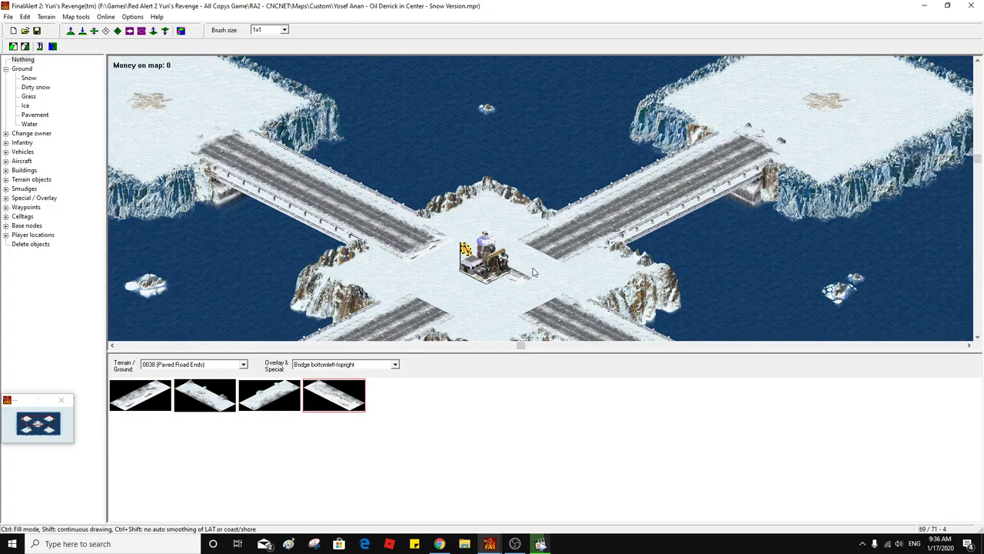
pyautogui.middleClick(453, 276)
pyautogui.click(261, 408)
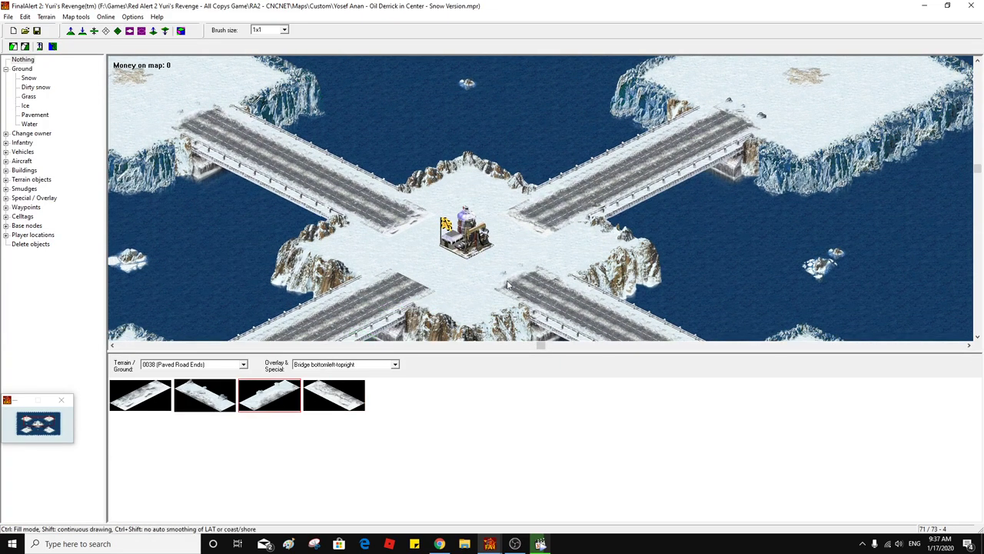
pyautogui.click(380, 294)
pyautogui.click(204, 395)
pyautogui.click(380, 293)
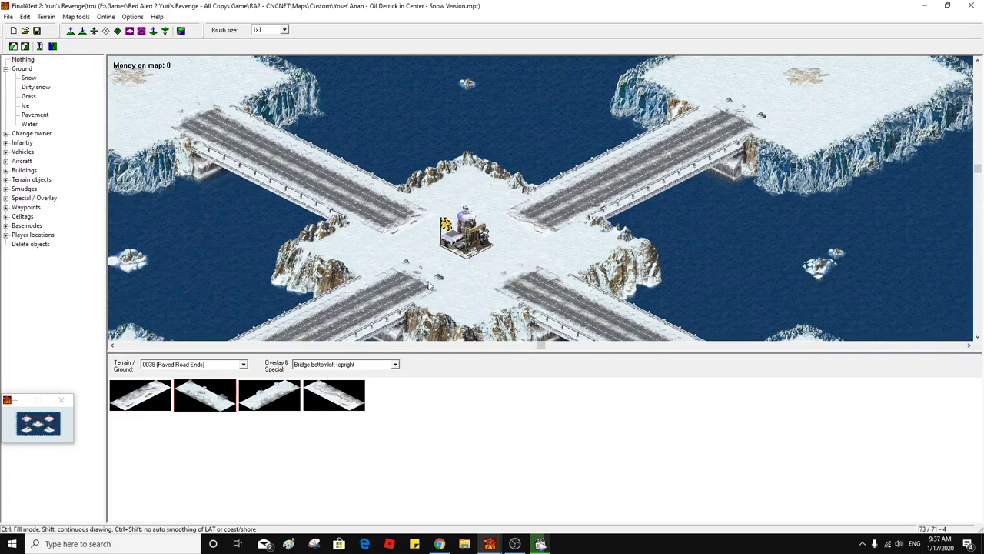
# Save the map with its finished road ends, accepting the map check
pyautogui.middleClick(567, 268)
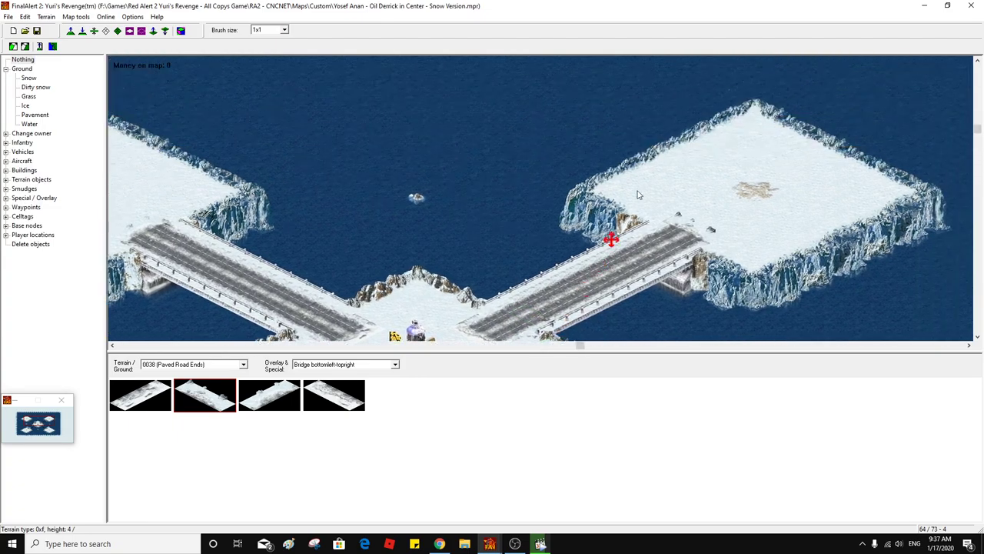
pyautogui.middleClick(646, 210)
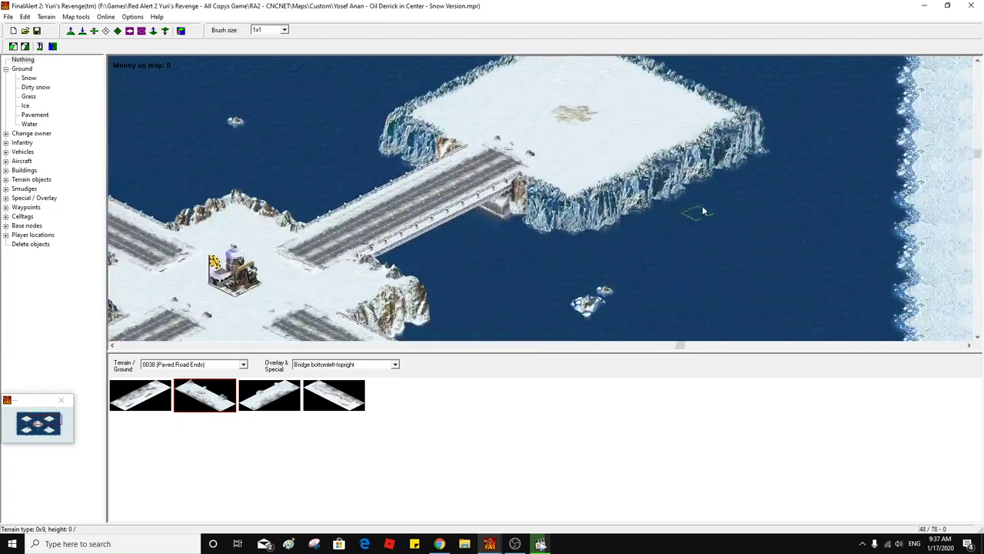
pyautogui.middleClick(578, 259)
pyautogui.middleClick(618, 219)
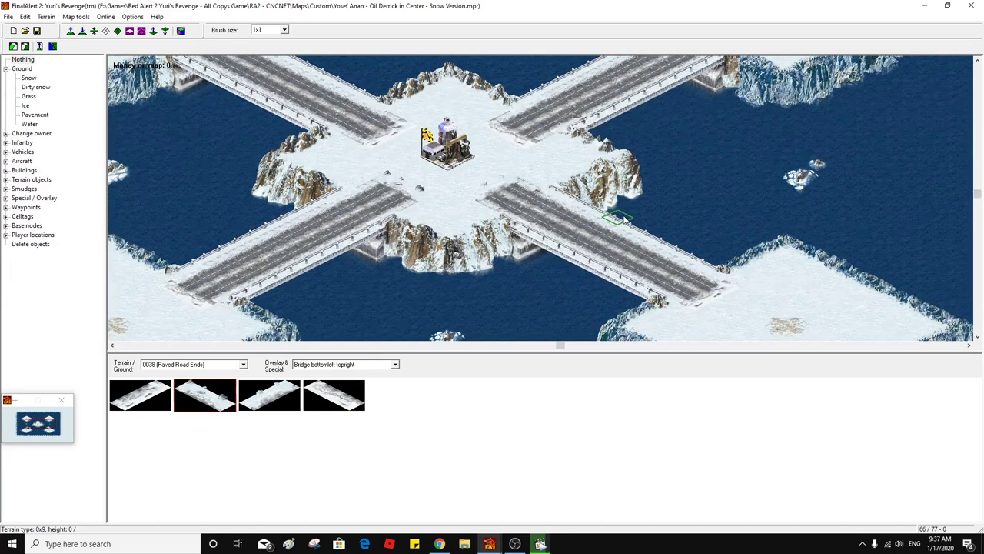
pyautogui.middleClick(612, 178)
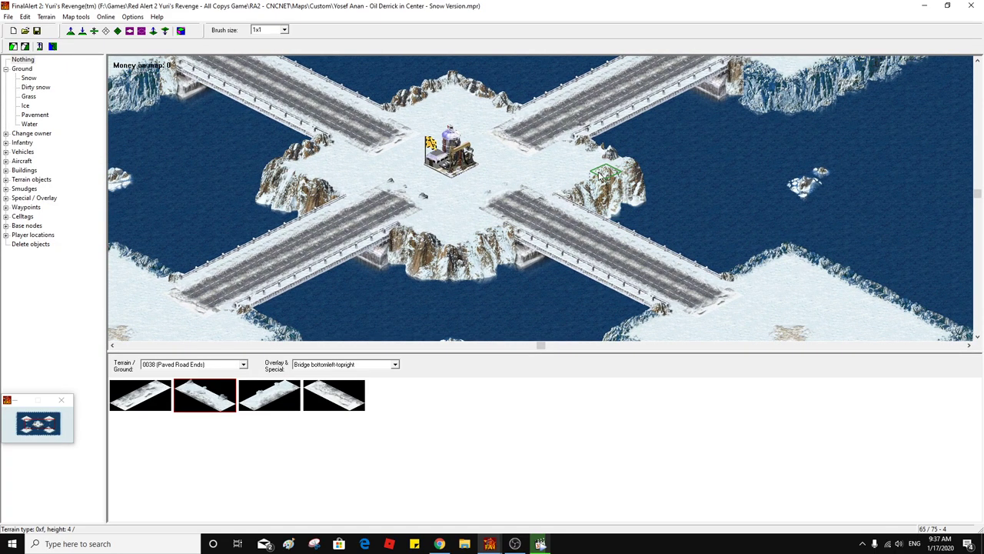
pyautogui.click(36, 31)
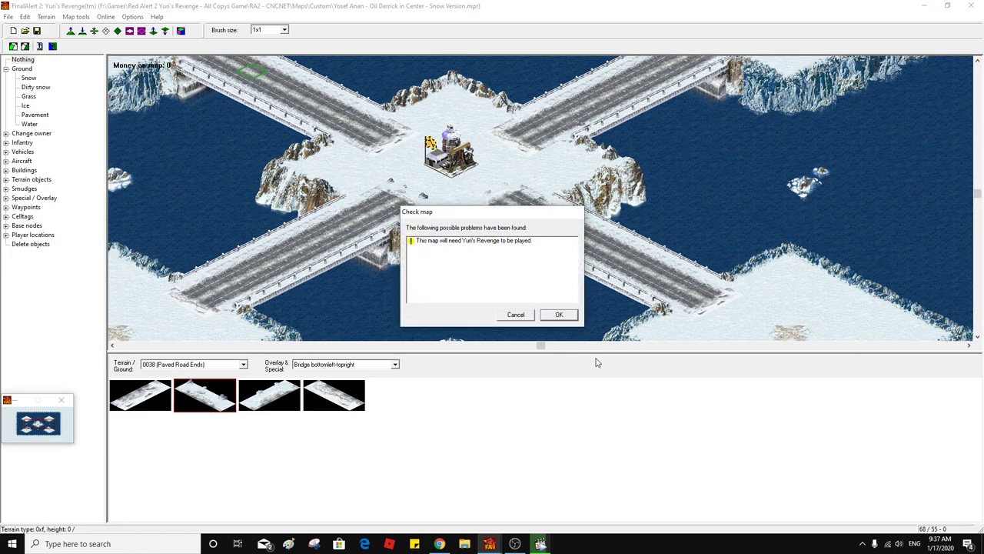
pyautogui.click(559, 315)
pyautogui.click(557, 339)
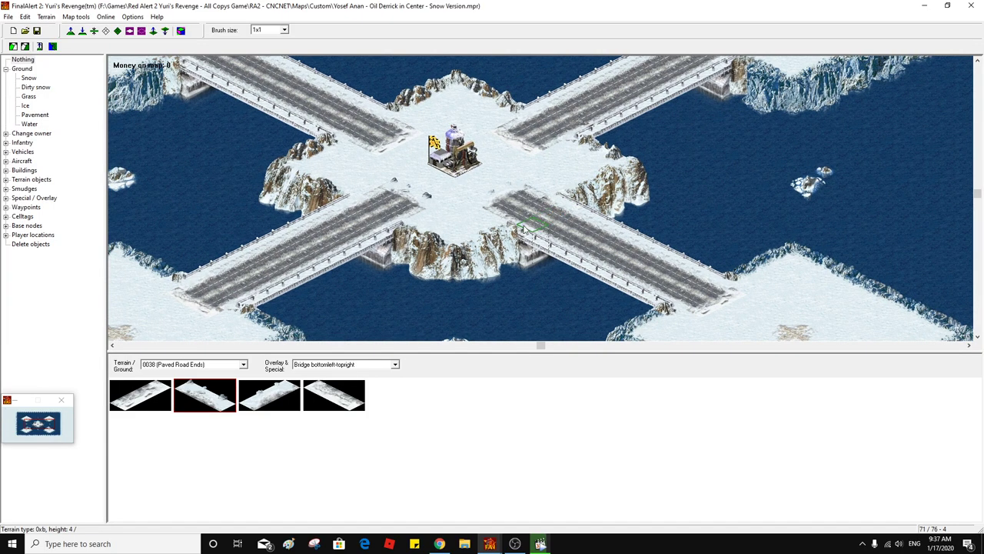
# Create a player waypoint beside the central sandy patch of the map's upper-left island
pyautogui.moveTo(577, 158); pyautogui.dragTo(150, 136)
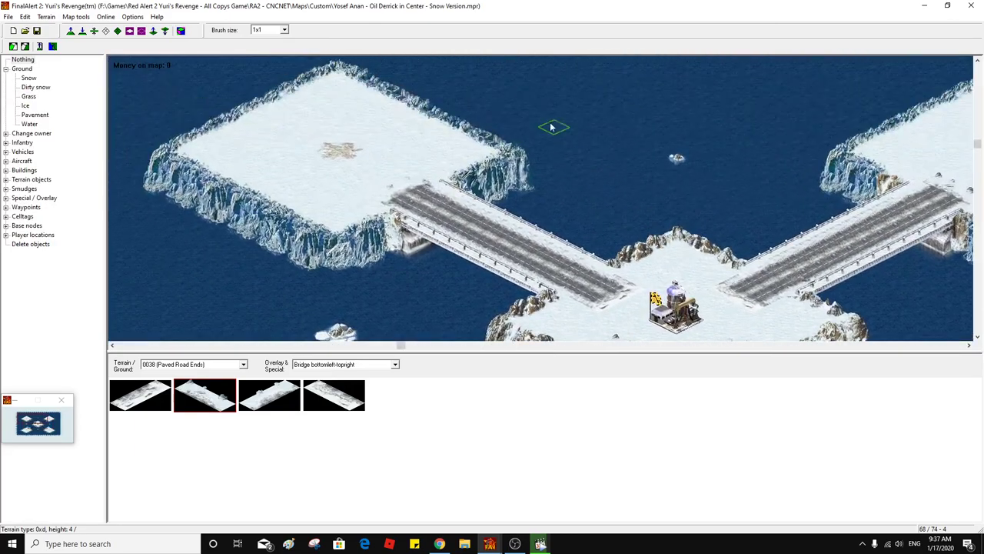
pyautogui.click(6, 208)
pyautogui.click(43, 218)
pyautogui.click(340, 149)
pyautogui.moveTo(395, 131); pyautogui.dragTo(411, 185)
pyautogui.rightClick(400, 154)
pyautogui.moveTo(428, 150); pyautogui.dragTo(457, 163)
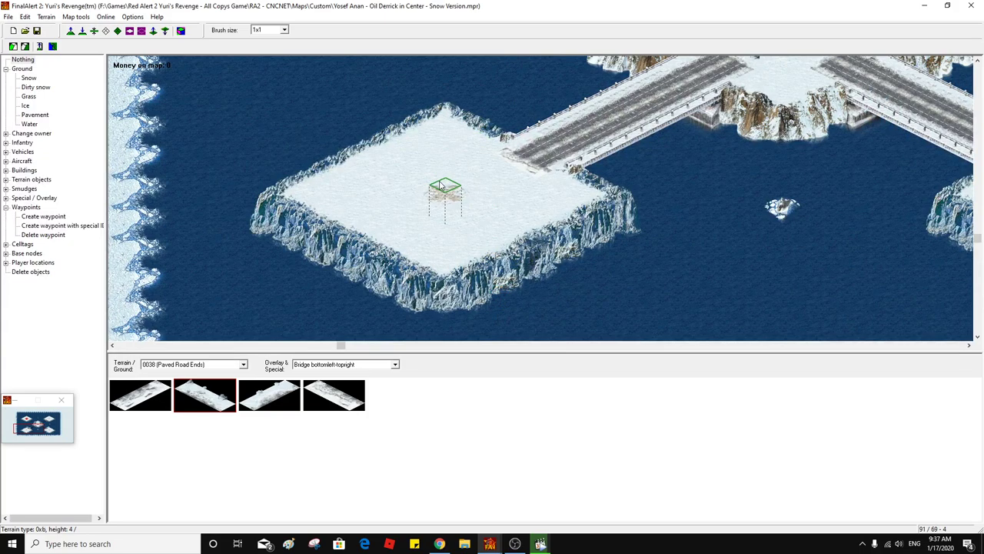
# Create waypoints beside the central sandy patches of the lower-left, upper-right and lower-right islands, in that order
pyautogui.click(42, 217)
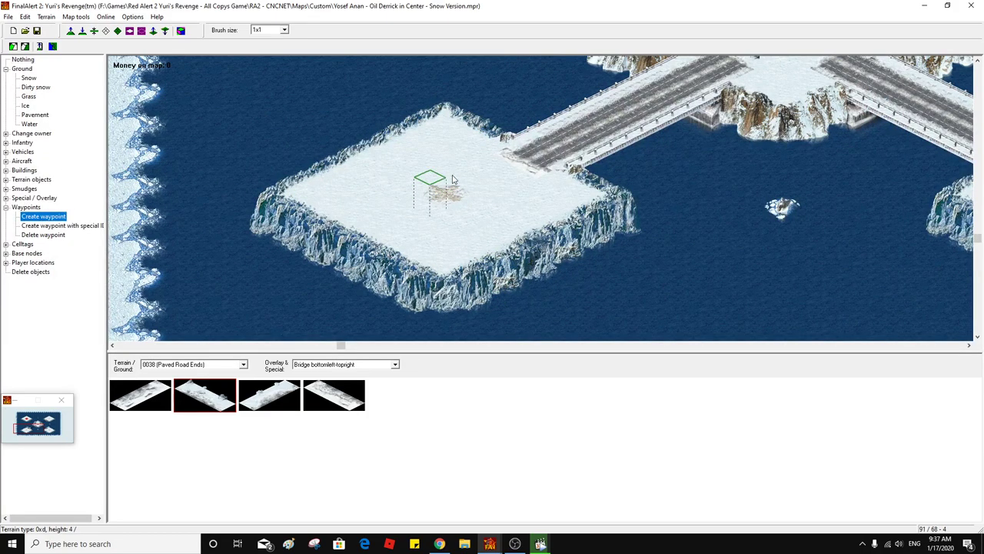
pyautogui.click(442, 180)
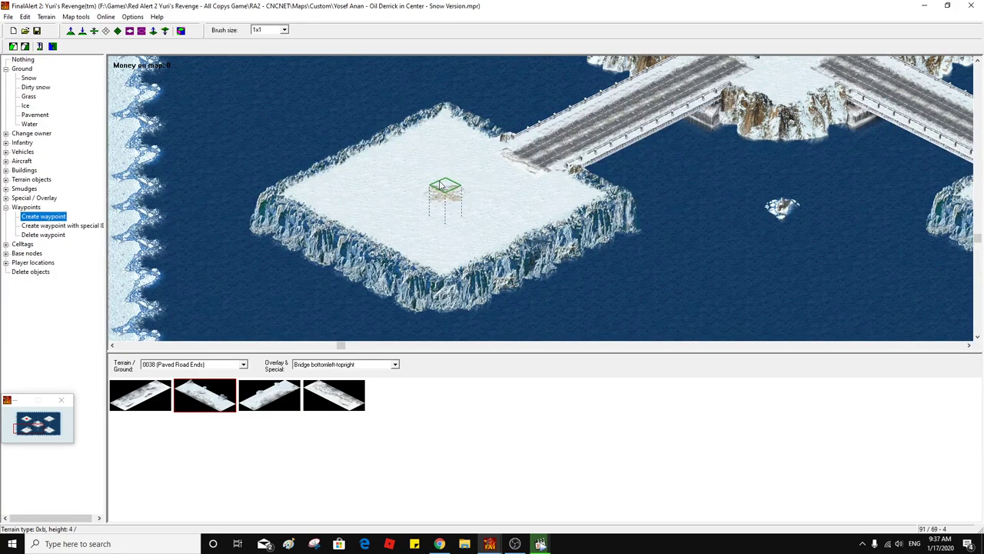
pyautogui.click(46, 421)
pyautogui.click(442, 164)
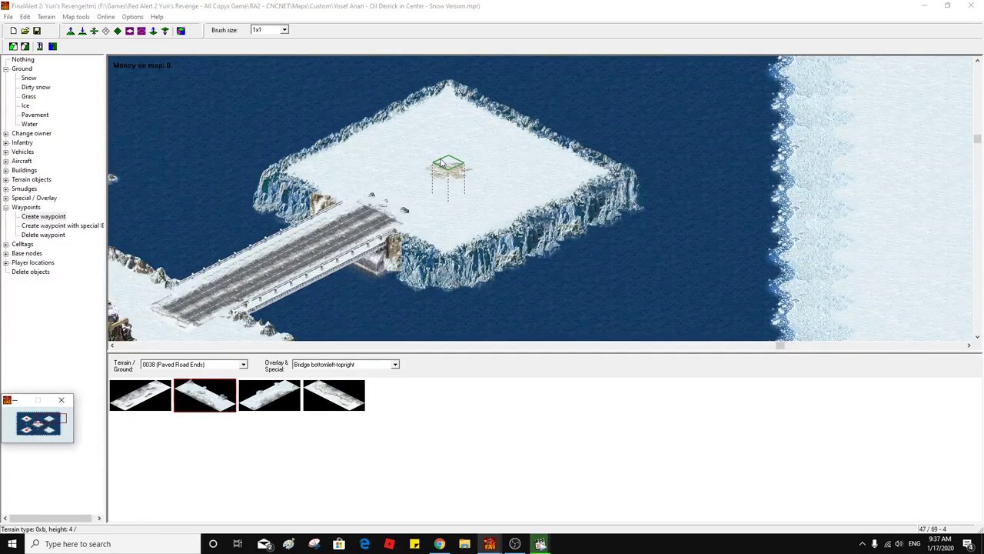
pyautogui.click(61, 428)
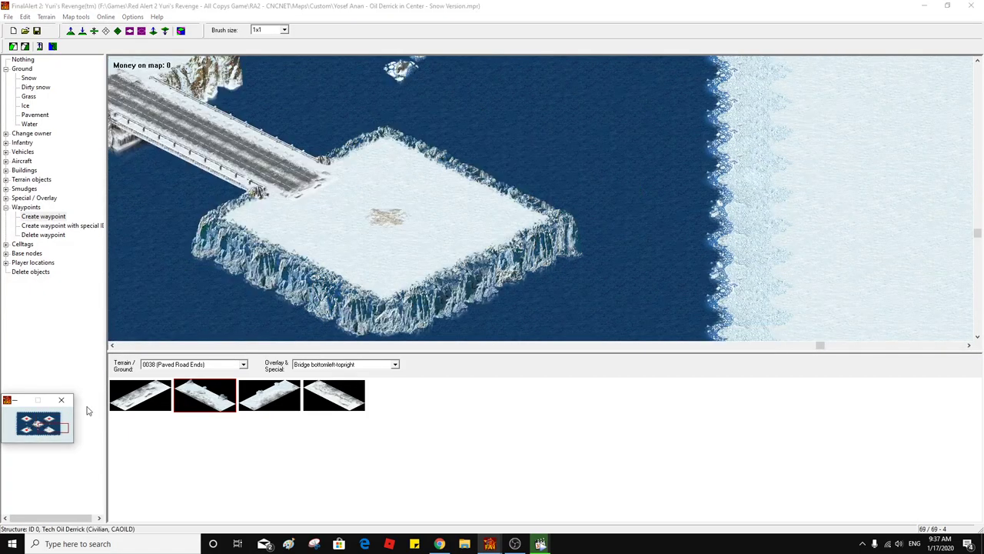
pyautogui.click(402, 206)
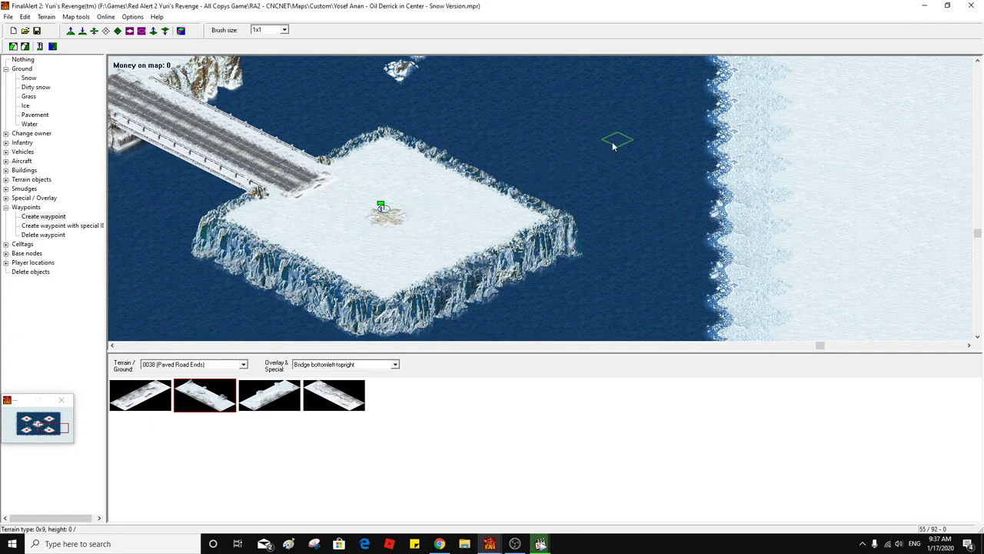
# Place a Bridge Repair Hut at each end of the bridge between the upper-left island and the central island
pyautogui.moveTo(593, 127); pyautogui.dragTo(566, 118)
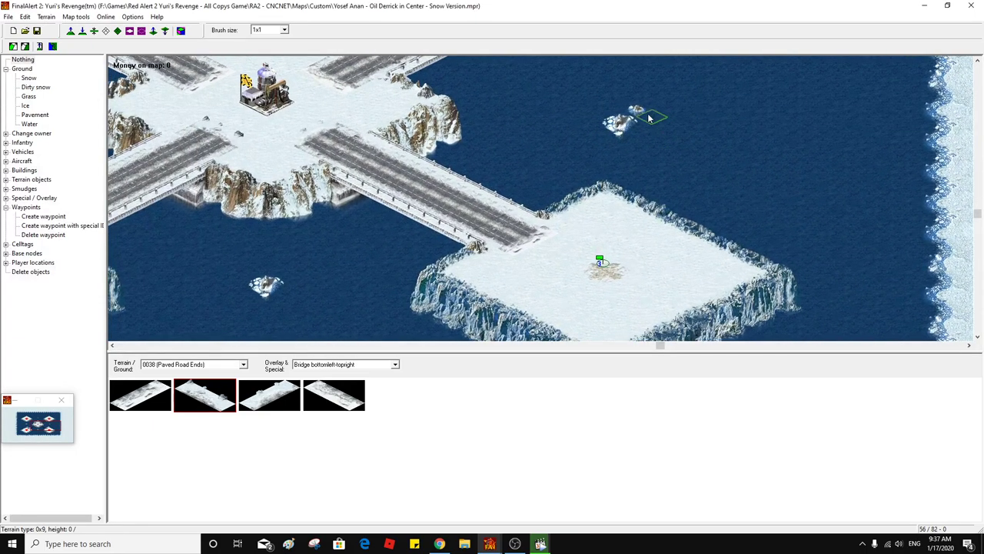
pyautogui.moveTo(725, 170); pyautogui.dragTo(675, 143)
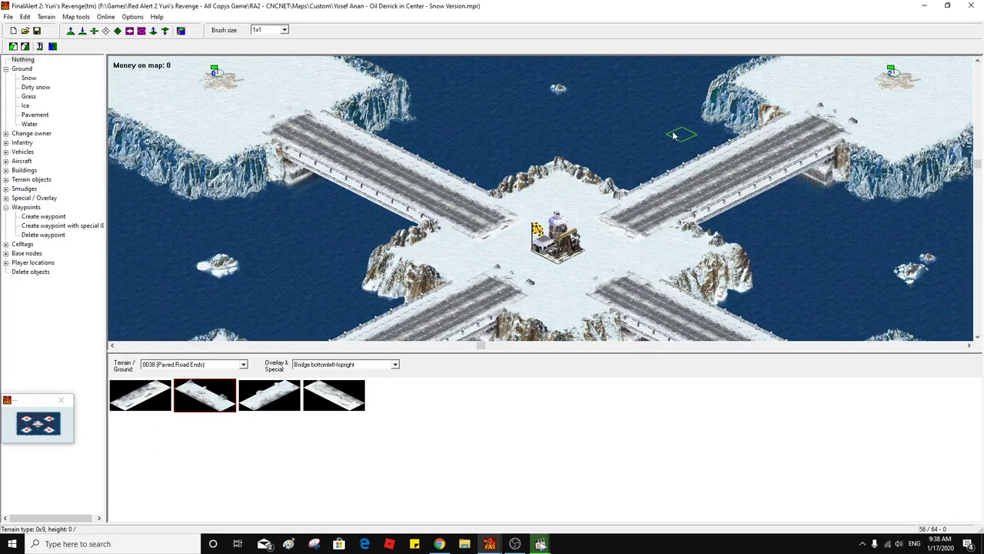
pyautogui.moveTo(646, 154)
pyautogui.mouseDown()
pyautogui.moveTo(602, 124)
pyautogui.moveTo(628, 151)
pyautogui.mouseUp()
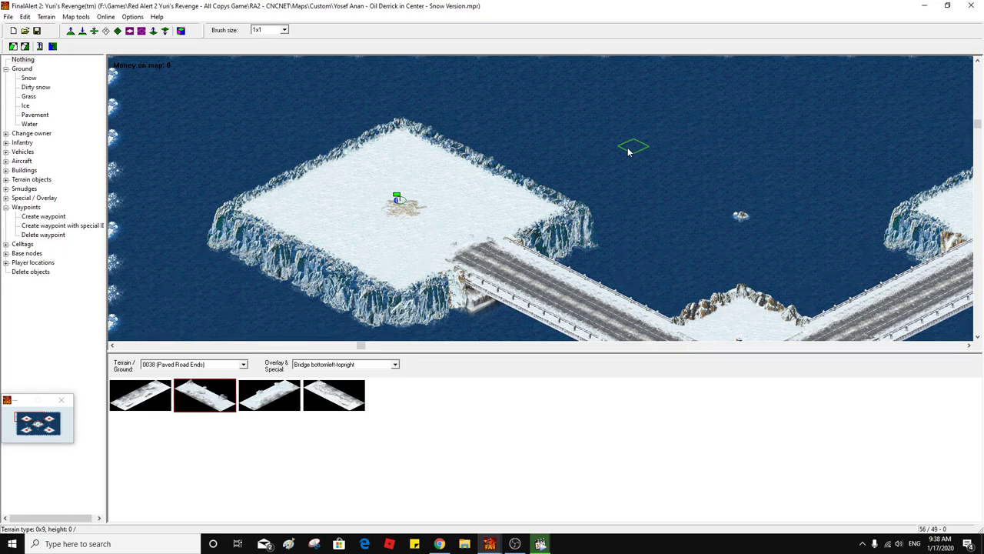
pyautogui.moveTo(628, 151); pyautogui.dragTo(639, 166)
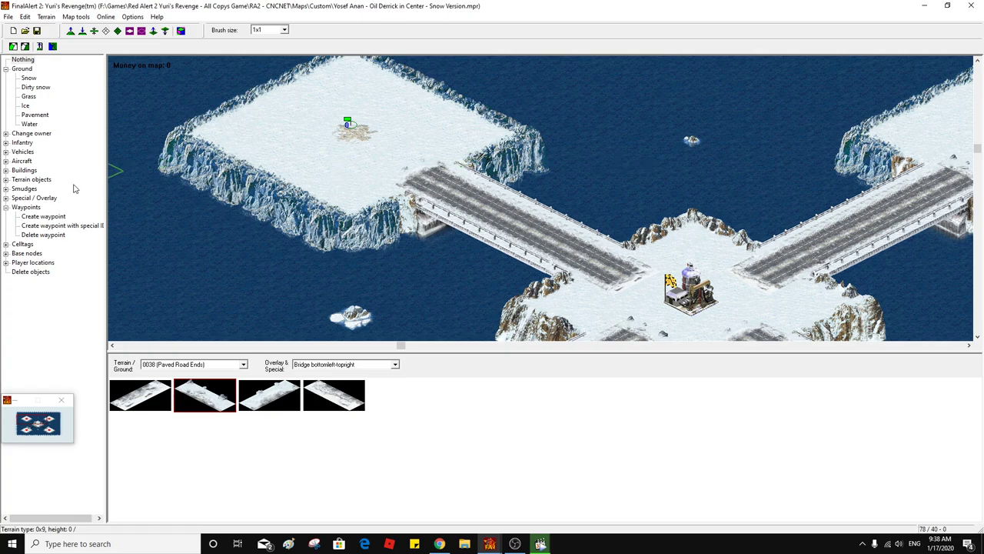
pyautogui.click(6, 180)
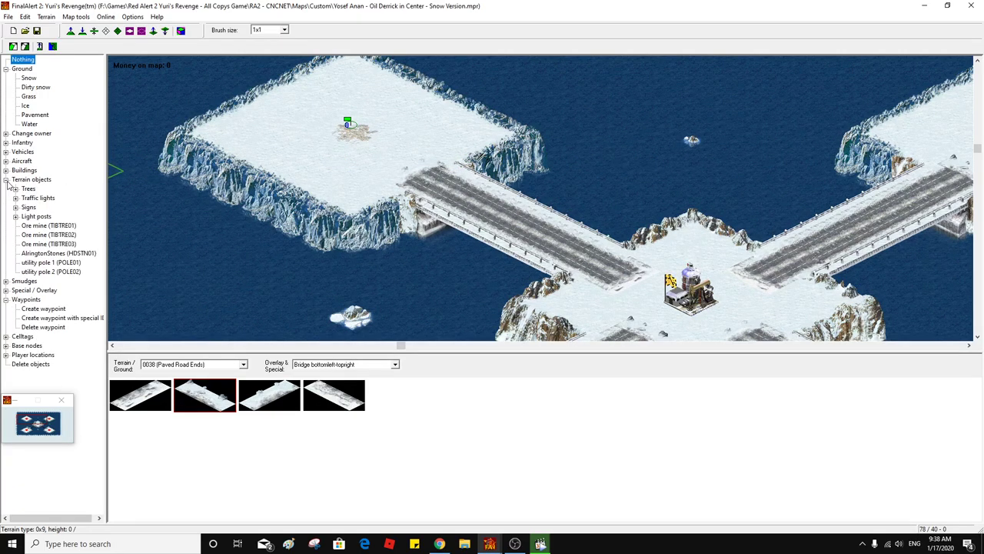
pyautogui.click(6, 180)
pyautogui.click(6, 171)
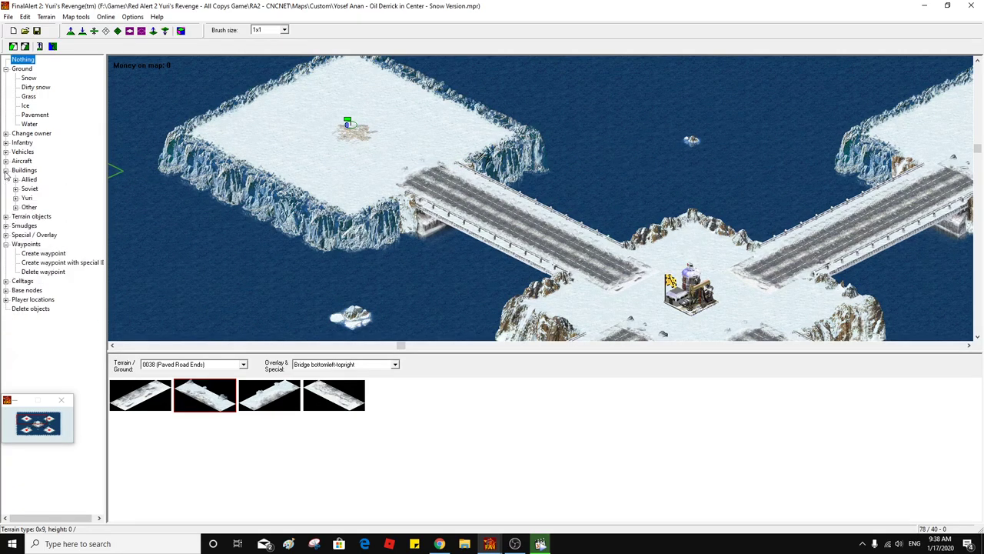
pyautogui.click(15, 207)
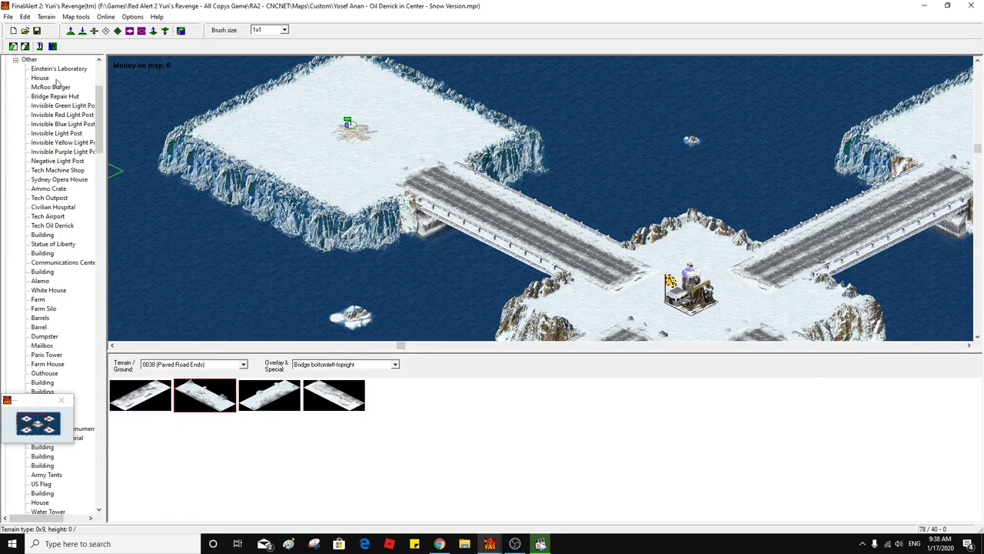
pyautogui.click(50, 98)
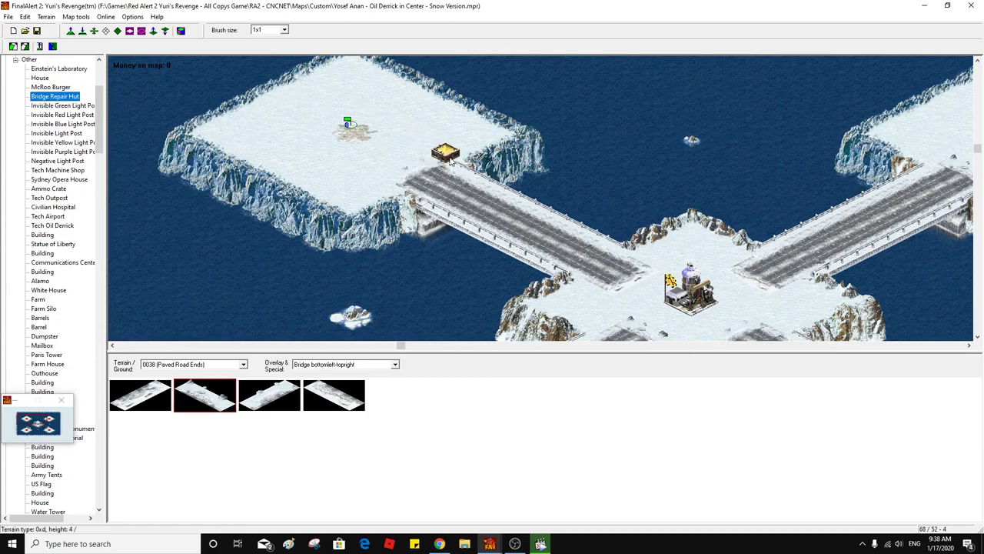
pyautogui.click(451, 159)
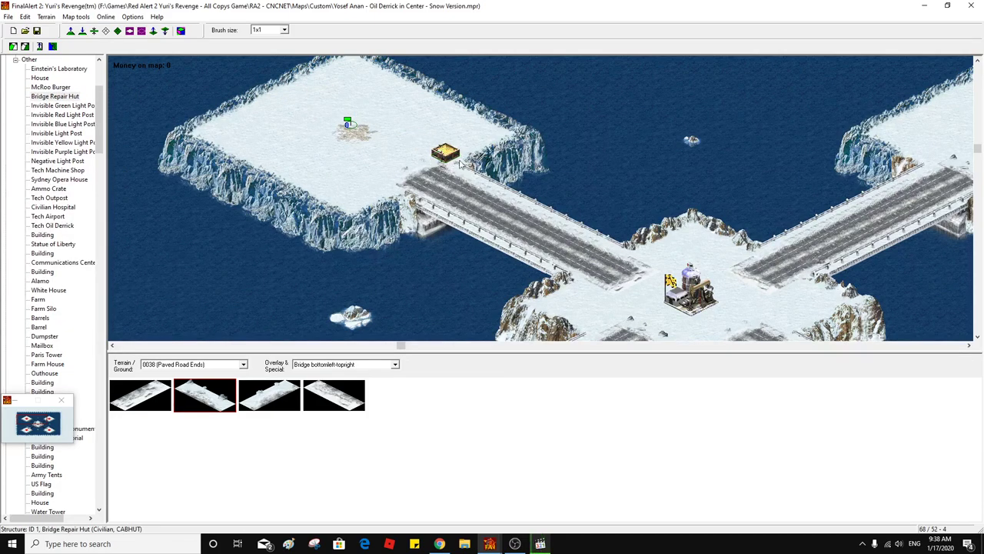
pyautogui.click(578, 291)
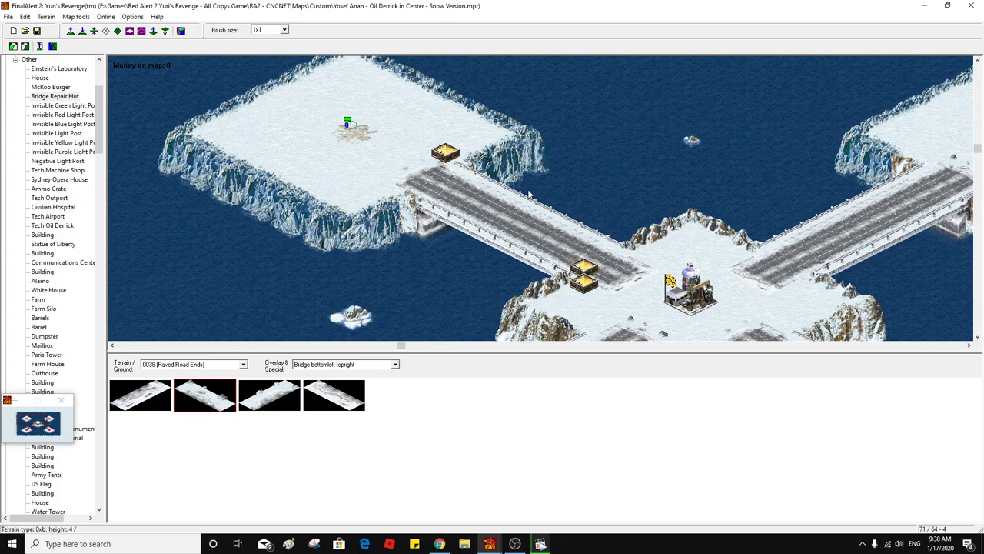
# Place Bridge Repair Huts at both ends of the lower-left and lower-right bridges
pyautogui.scroll(-3, 500, 230)
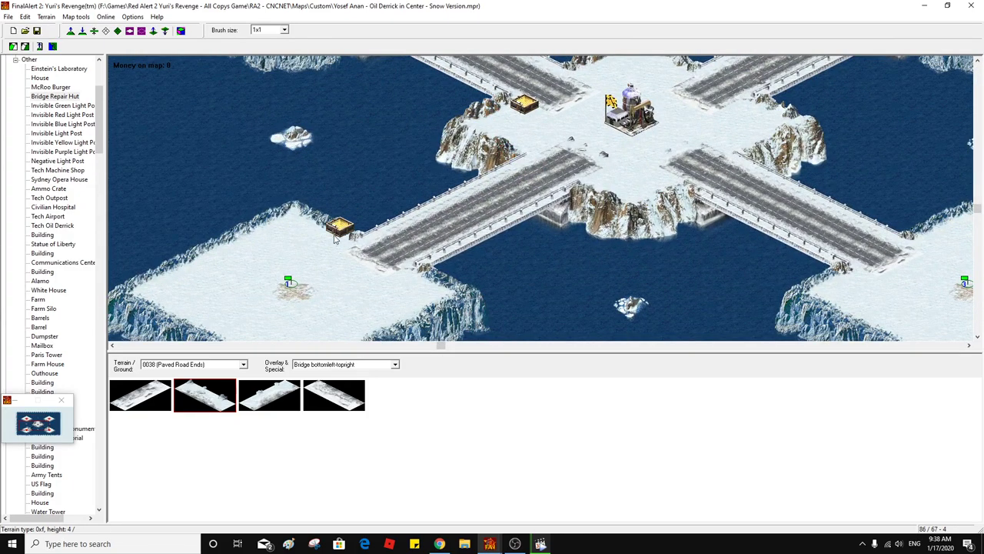
pyautogui.click(335, 243)
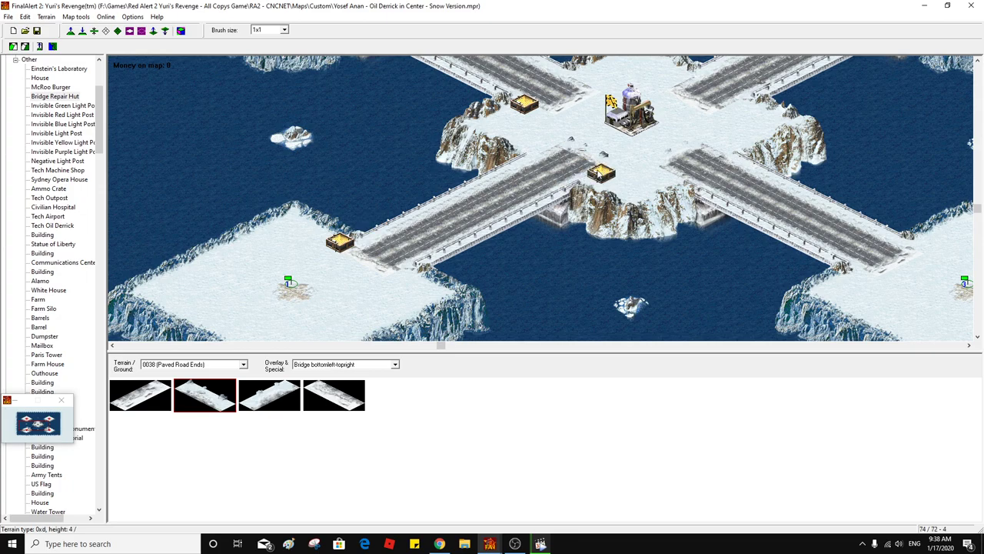
pyautogui.click(599, 173)
pyautogui.click(866, 282)
pyautogui.click(715, 146)
# Place a Bridge Repair Hut at each end of the upper-right bridge and stop placing buildings
pyautogui.middleClick(703, 157)
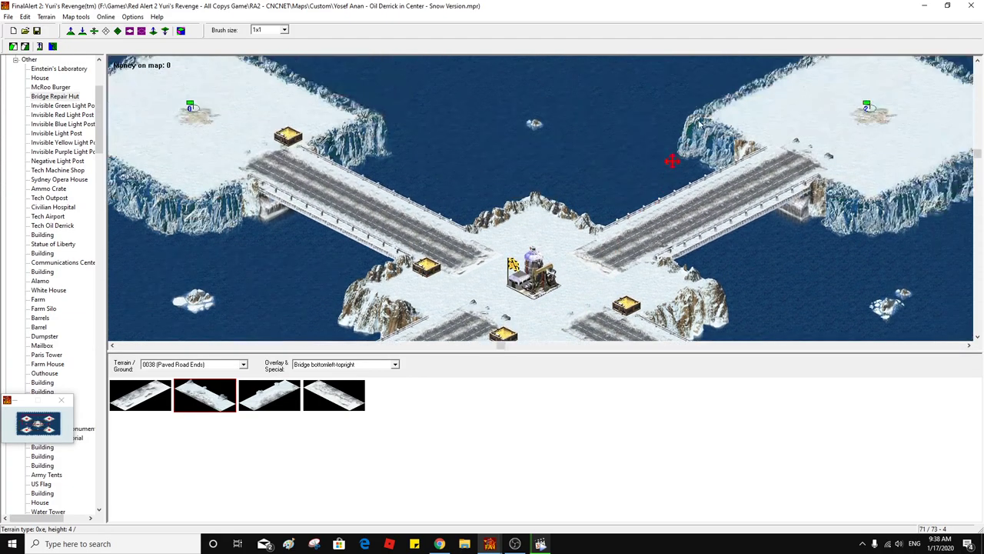
pyautogui.click(832, 172)
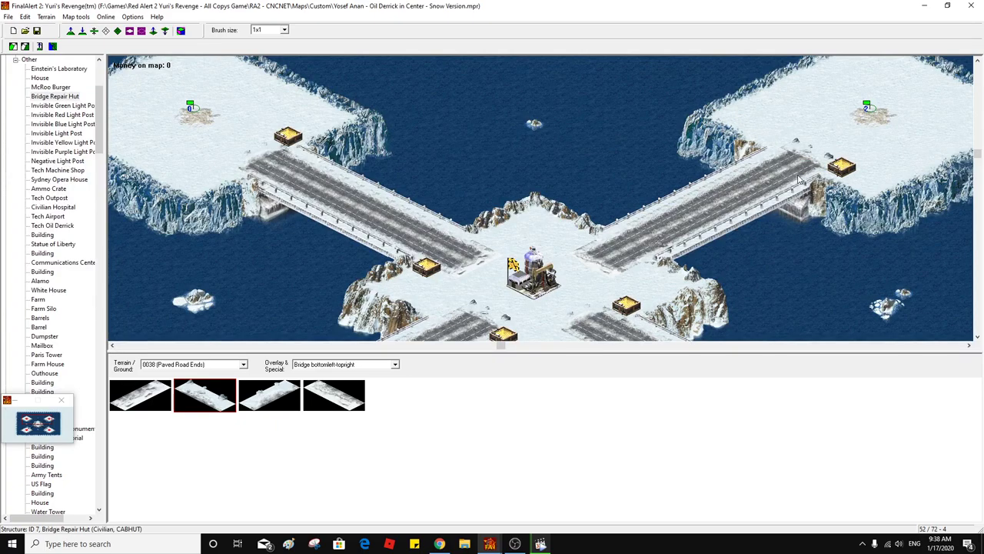
pyautogui.click(578, 238)
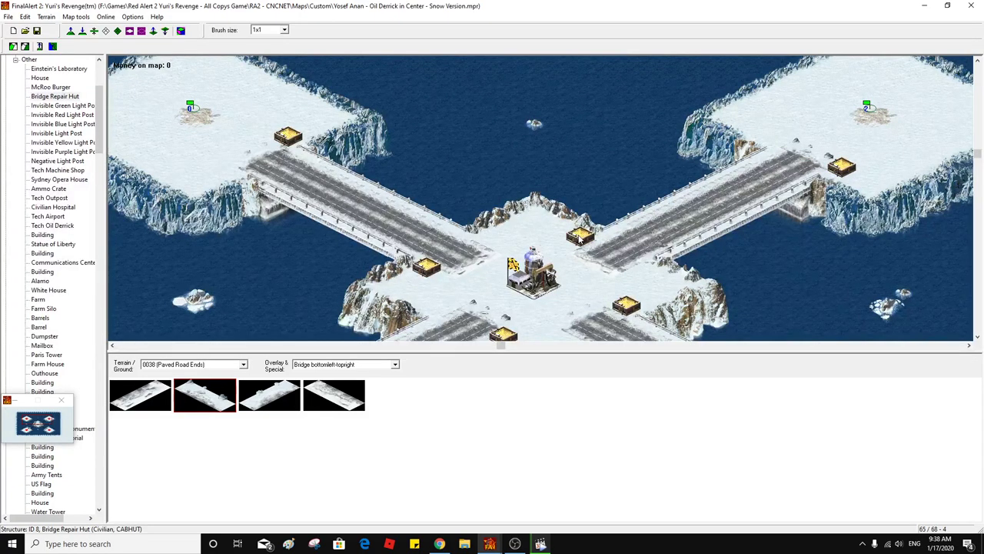
pyautogui.rightClick(701, 184)
# Save the Snow Version map and accept the map check
pyautogui.middleClick(707, 183)
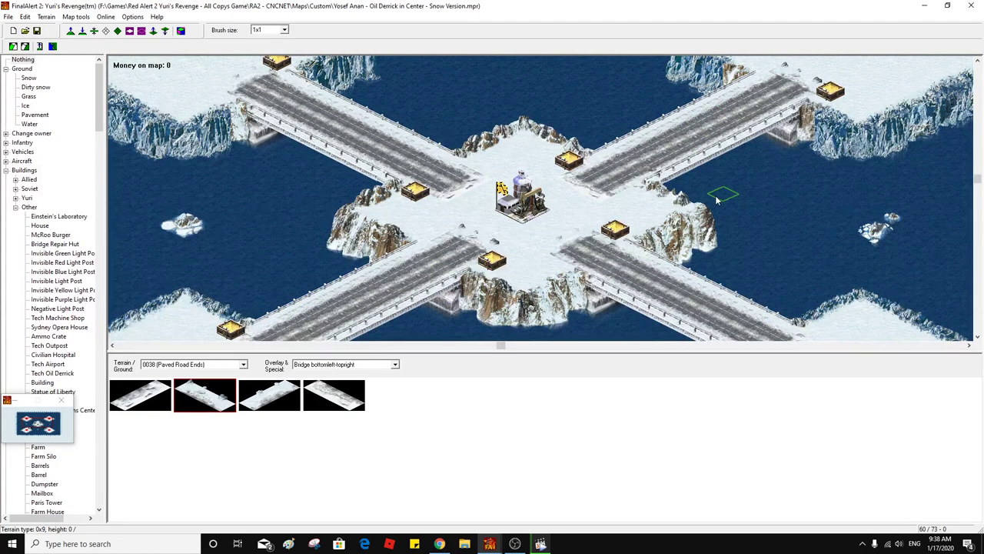
pyautogui.middleClick(717, 198)
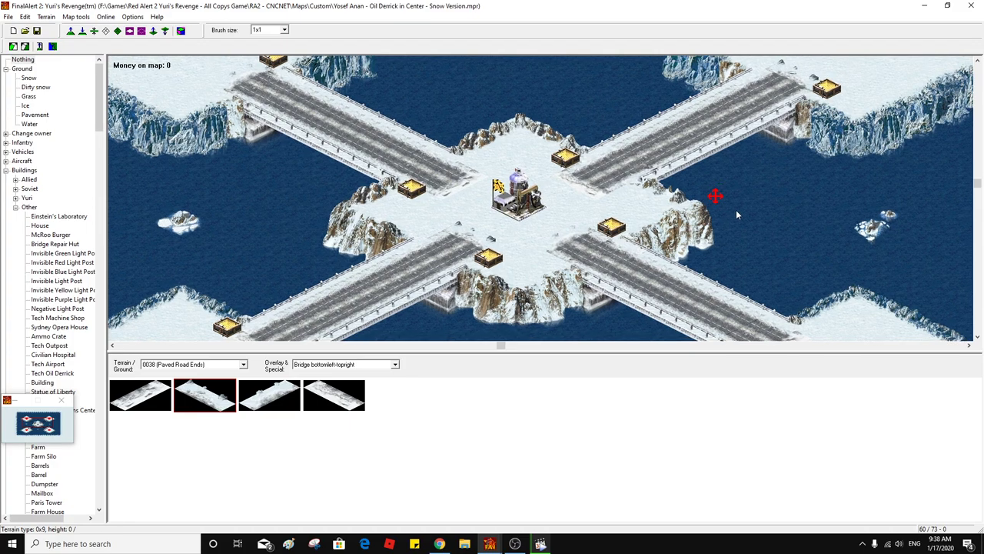
pyautogui.middleClick(736, 211)
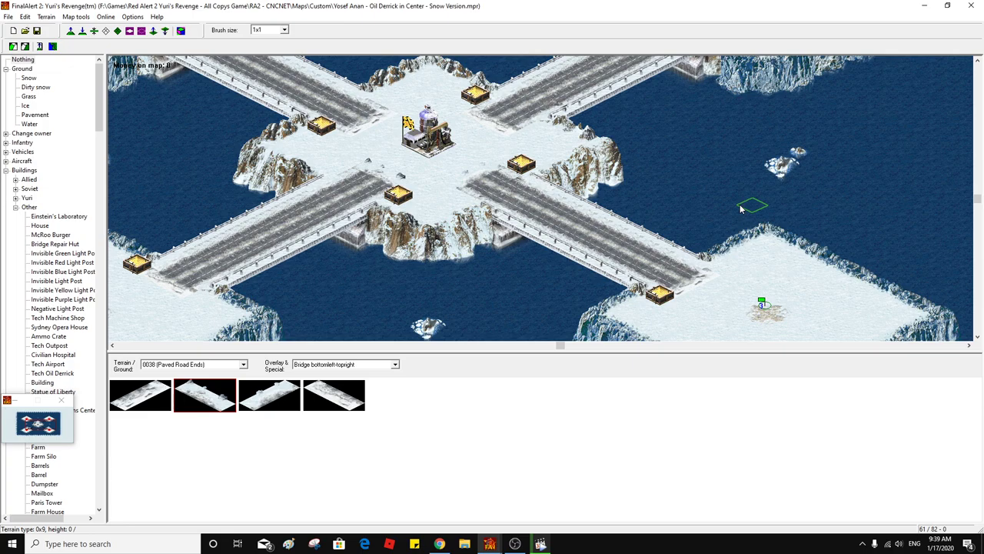
pyautogui.scroll(5, 677, 153)
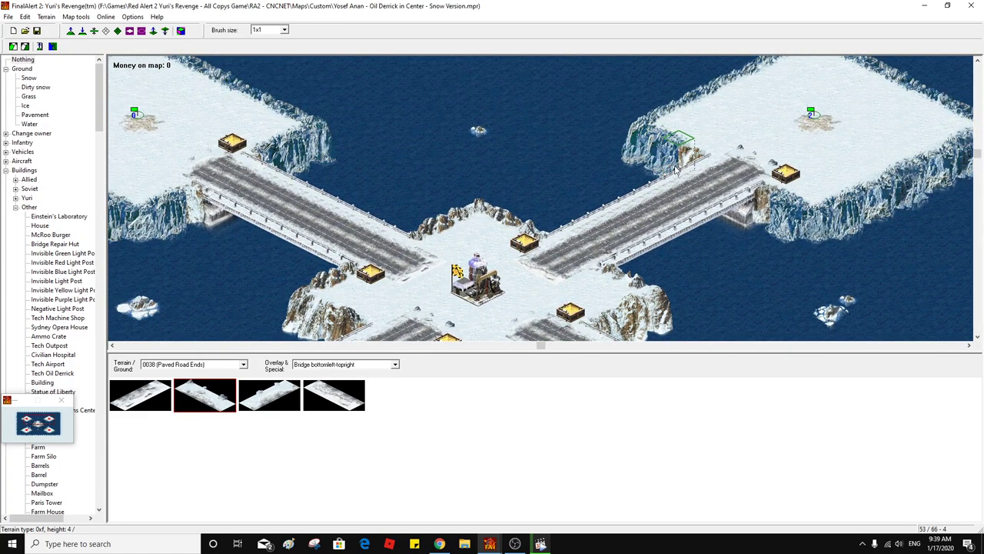
pyautogui.hscroll(-5, 692, 146)
pyautogui.scroll(-5, 695, 146)
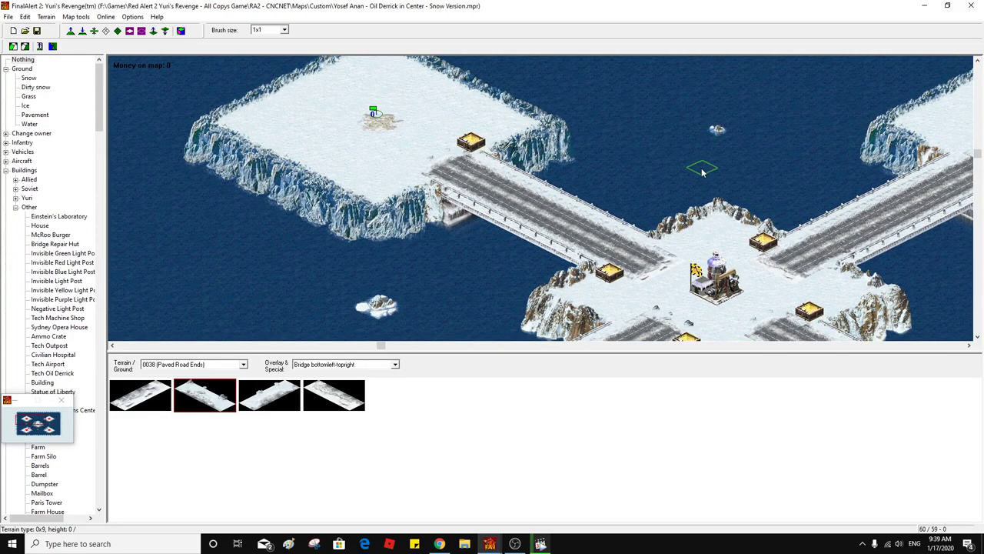
pyautogui.hscroll(5, 761, 158)
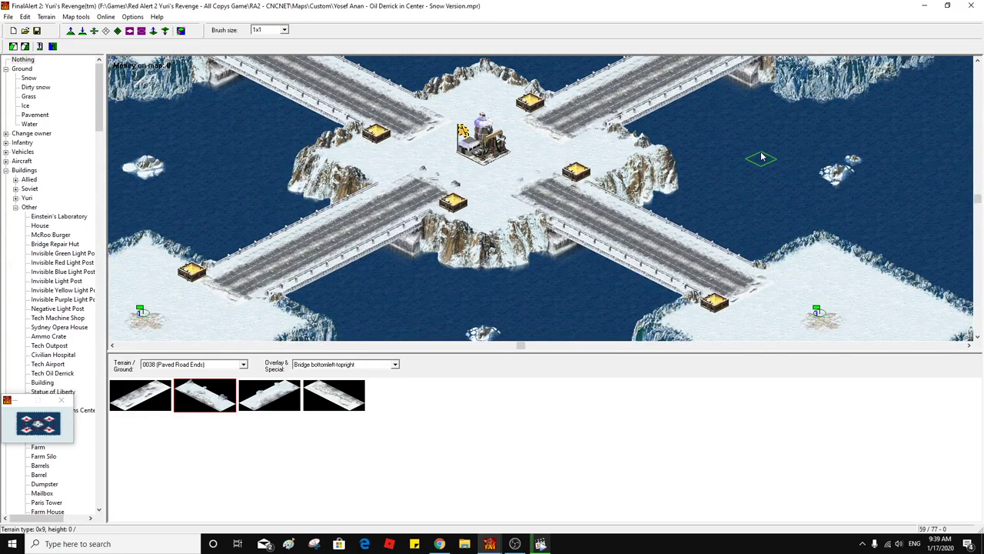
pyautogui.click(37, 31)
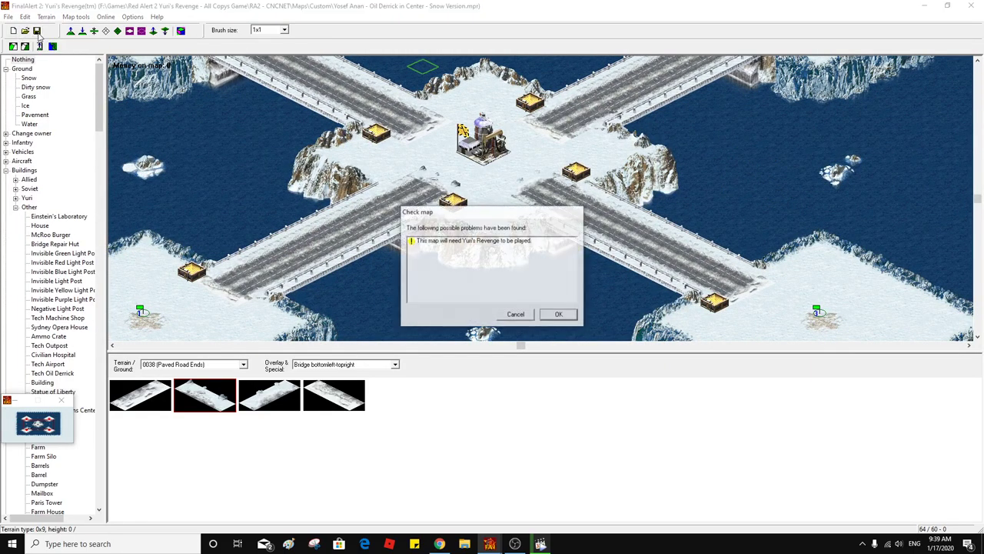
pyautogui.press('Return')
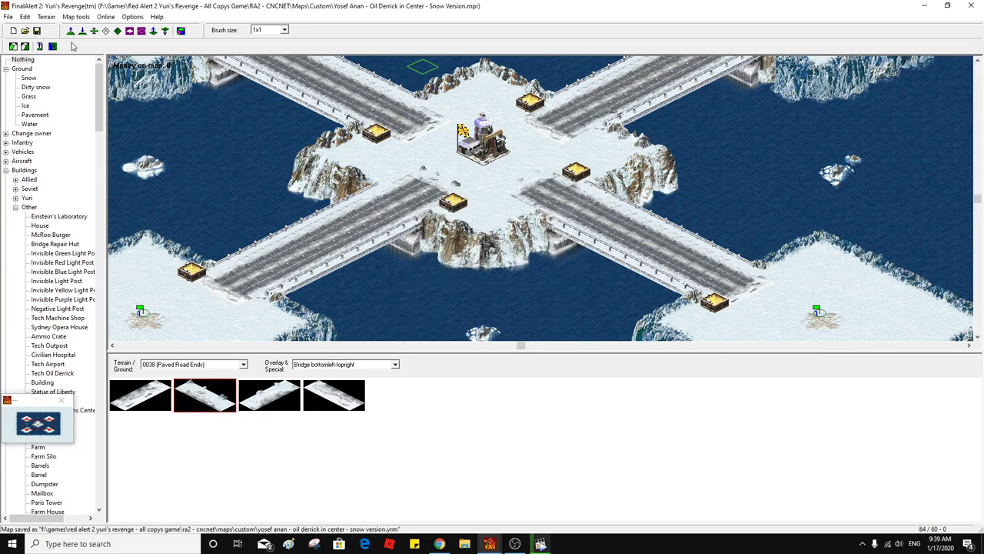
# Review the map's special flags, including ore growth, destroyable bridges and weather storms, and close them unchanged
pyautogui.click(25, 16)
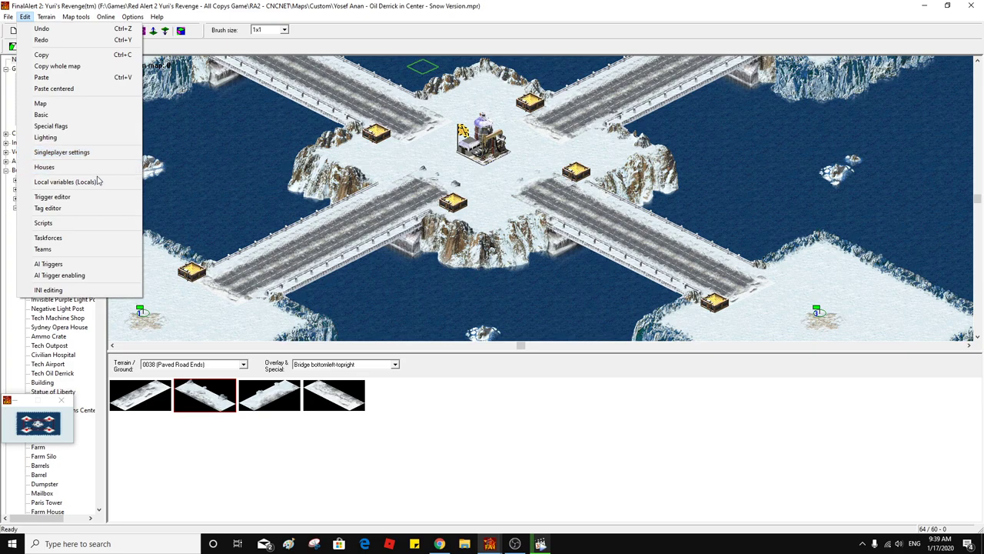
pyautogui.click(9, 17)
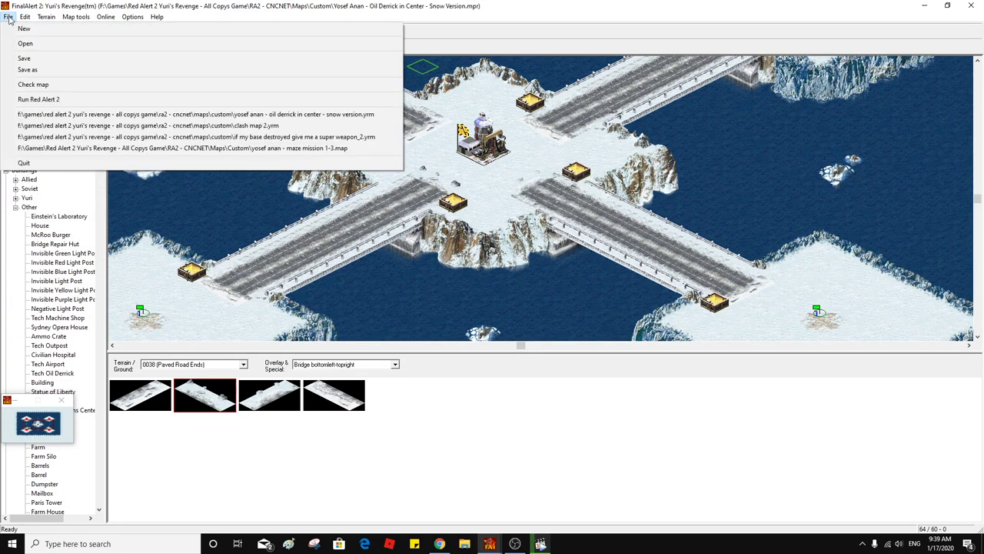
pyautogui.moveTo(25, 18)
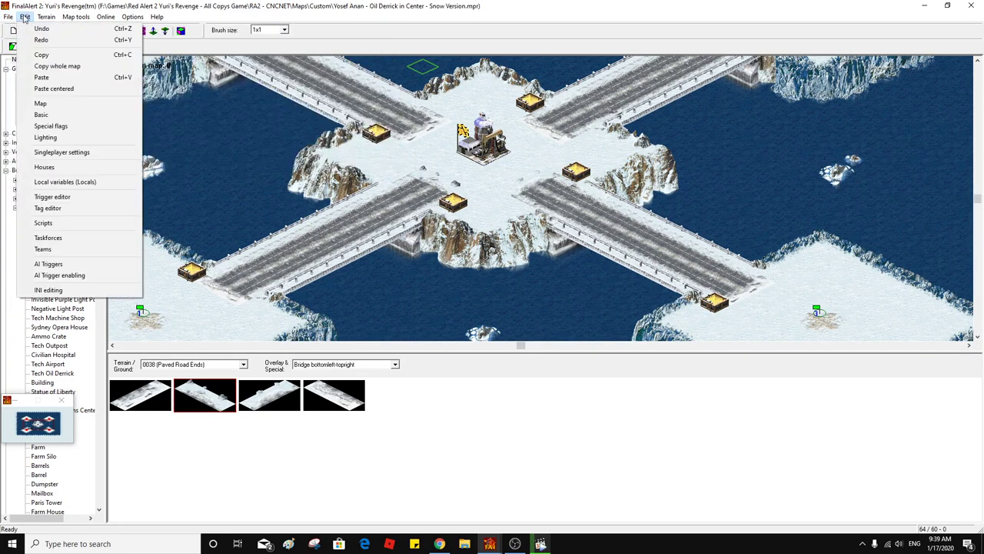
pyautogui.click(50, 125)
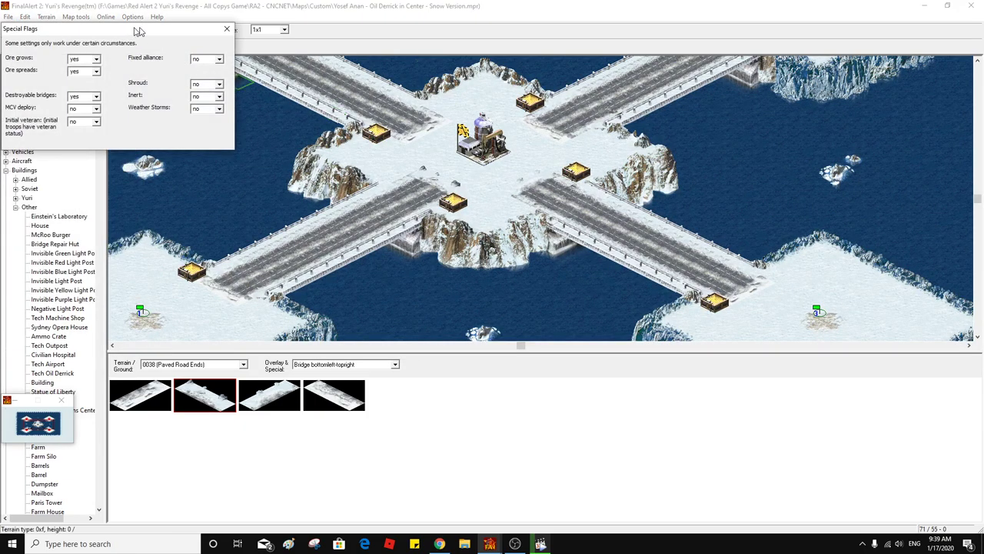
pyautogui.moveTo(134, 31); pyautogui.dragTo(317, 59)
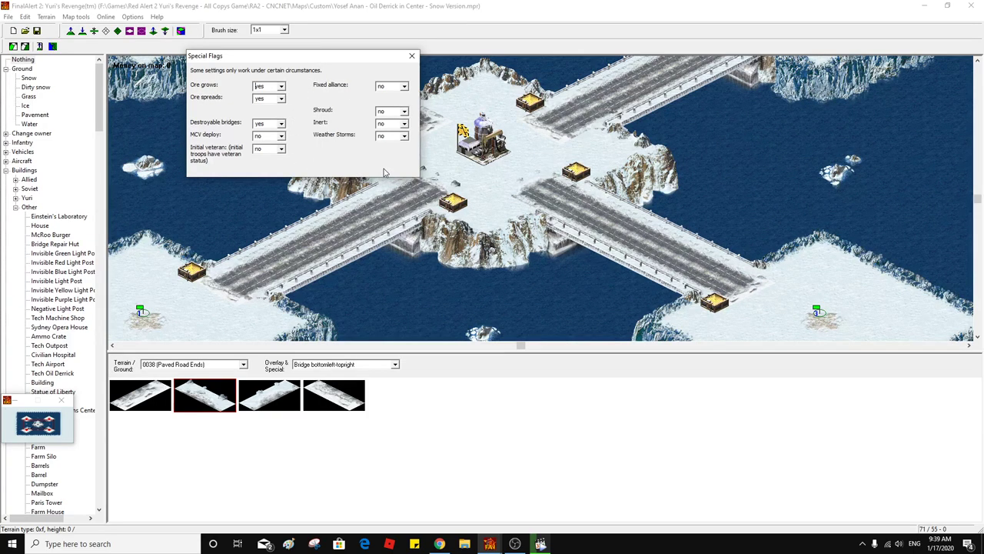
pyautogui.click(412, 56)
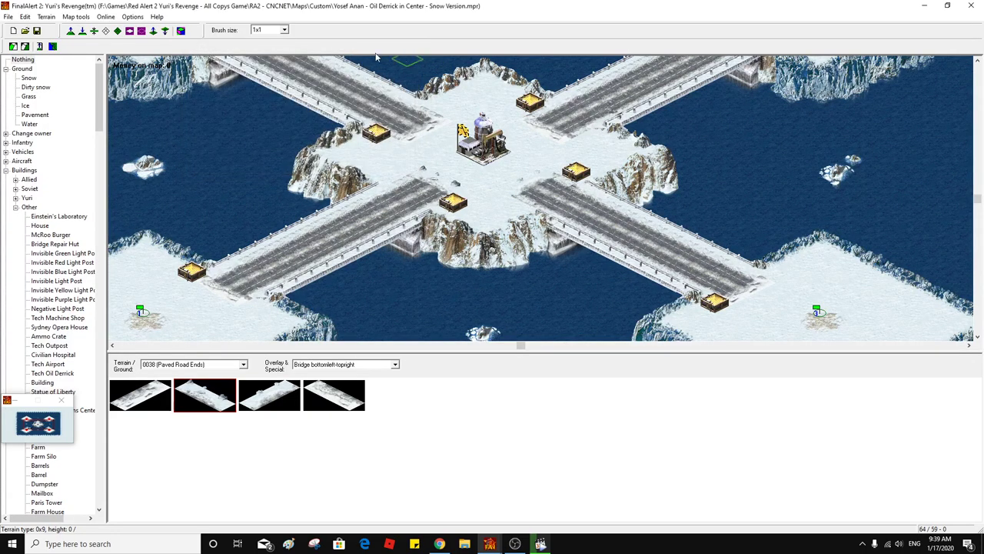
# Change the map size to a width of 100 and a height of 100, and close the map properties
pyautogui.click(22, 17)
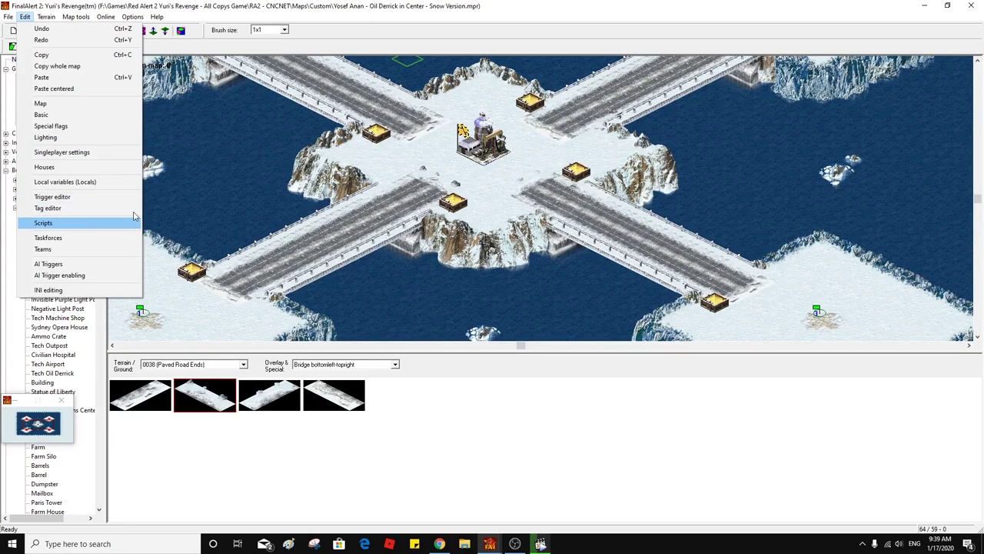
pyautogui.click(127, 109)
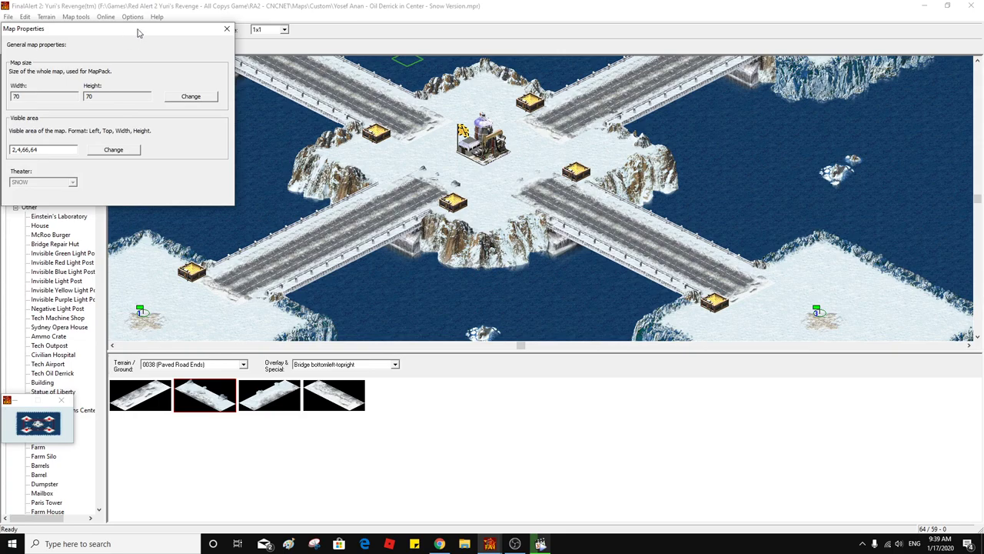
pyautogui.moveTo(128, 34); pyautogui.dragTo(249, 49)
pyautogui.click(309, 113)
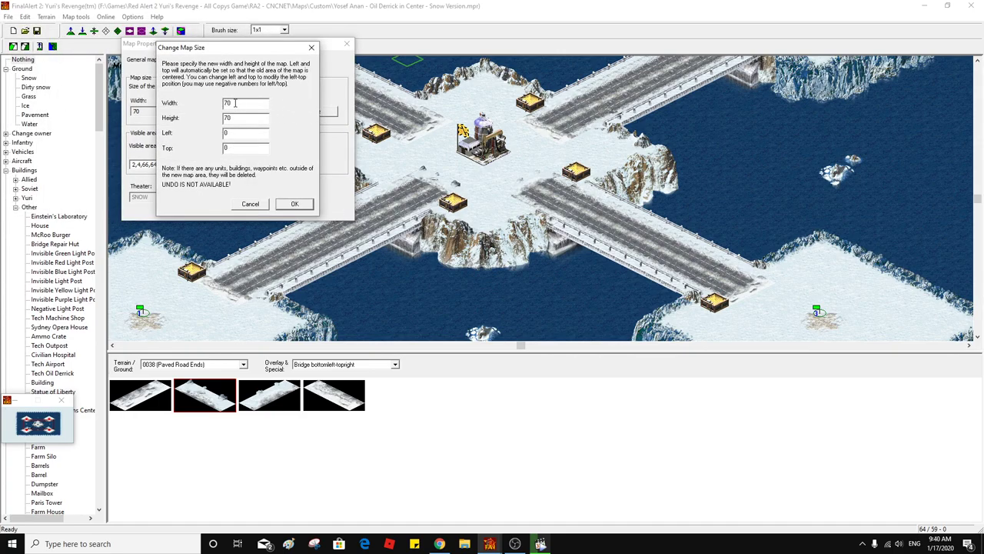
pyautogui.write('100100')
pyautogui.press('Return')
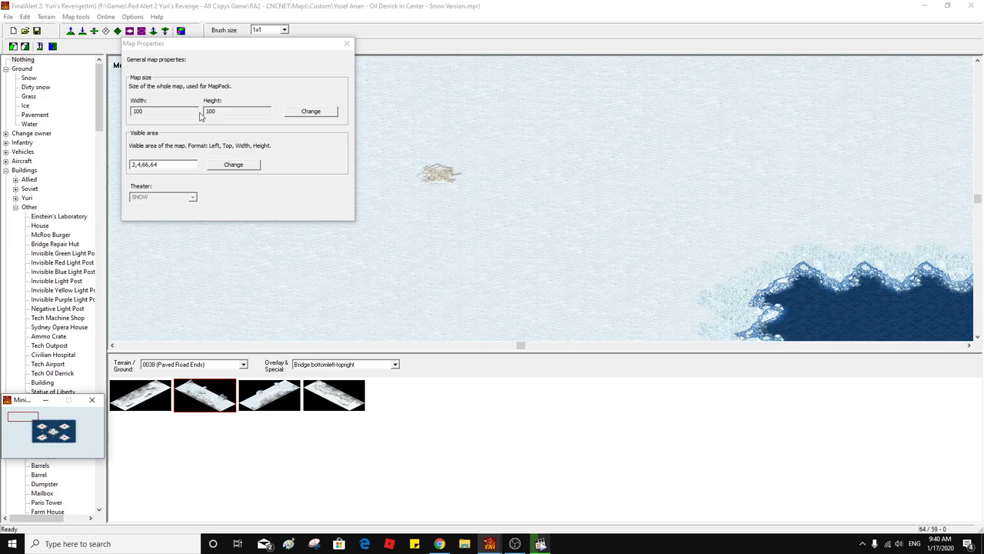
pyautogui.click(347, 43)
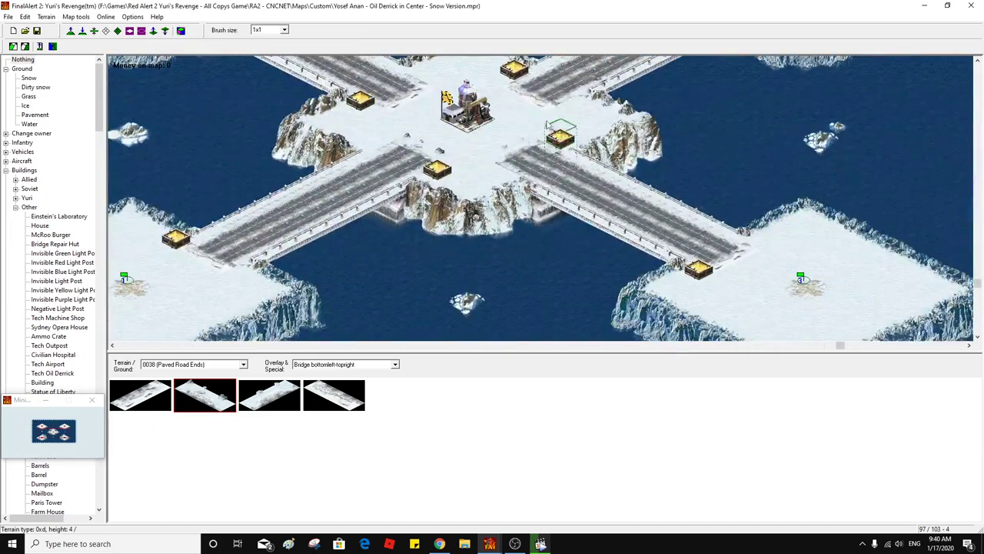
# Examine the resized map from its outer border to the islands and the central oil derrick
pyautogui.middleClick(608, 86)
pyautogui.middleClick(662, 76)
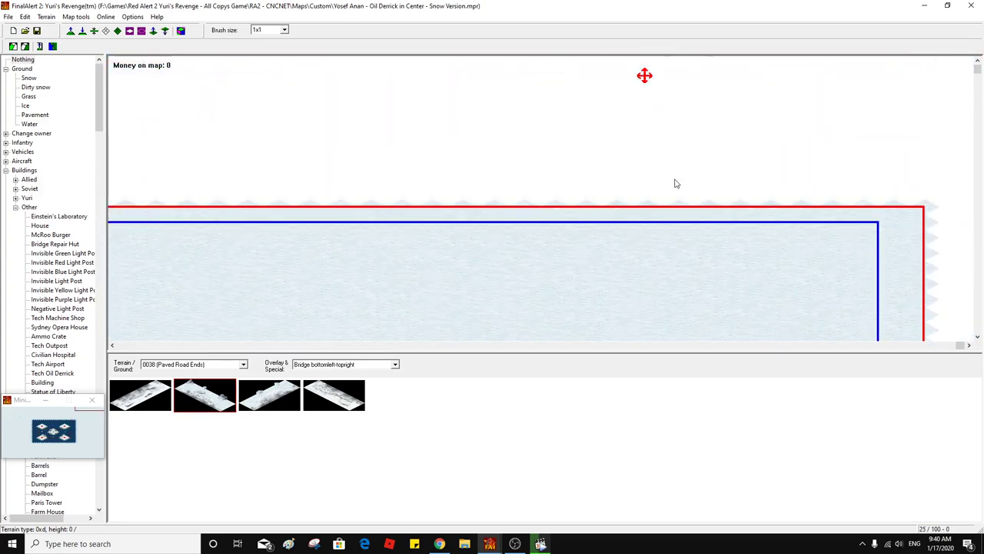
pyautogui.middleClick(667, 181)
pyautogui.middleClick(649, 171)
pyautogui.middleClick(650, 213)
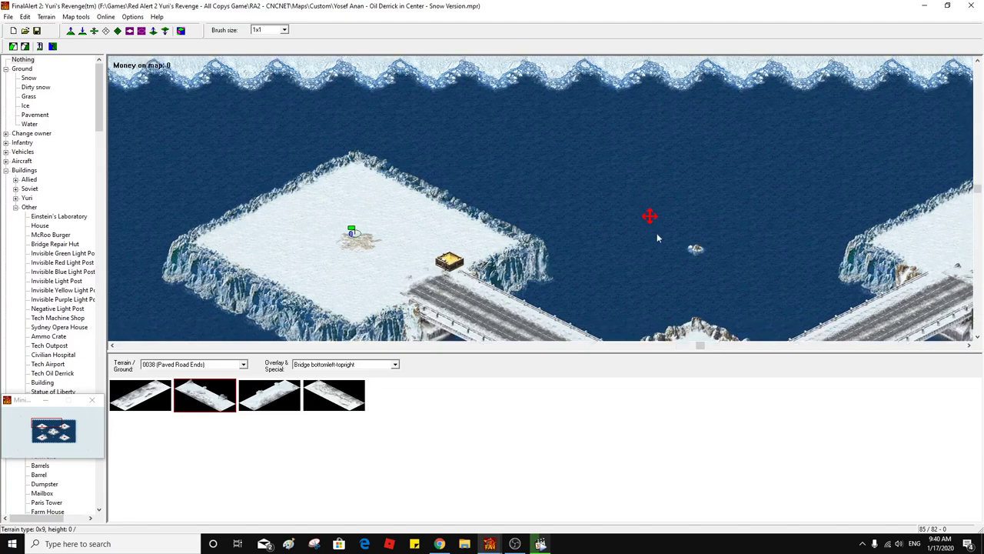
pyautogui.middleClick(583, 154)
pyautogui.middleClick(582, 154)
pyautogui.middleClick(615, 138)
pyautogui.middleClick(615, 138)
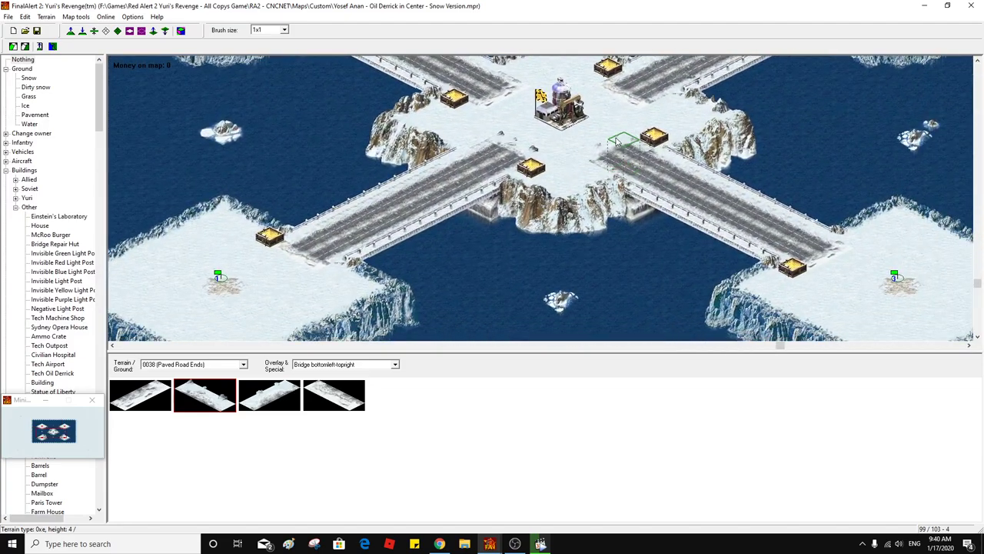
pyautogui.middleClick(623, 120)
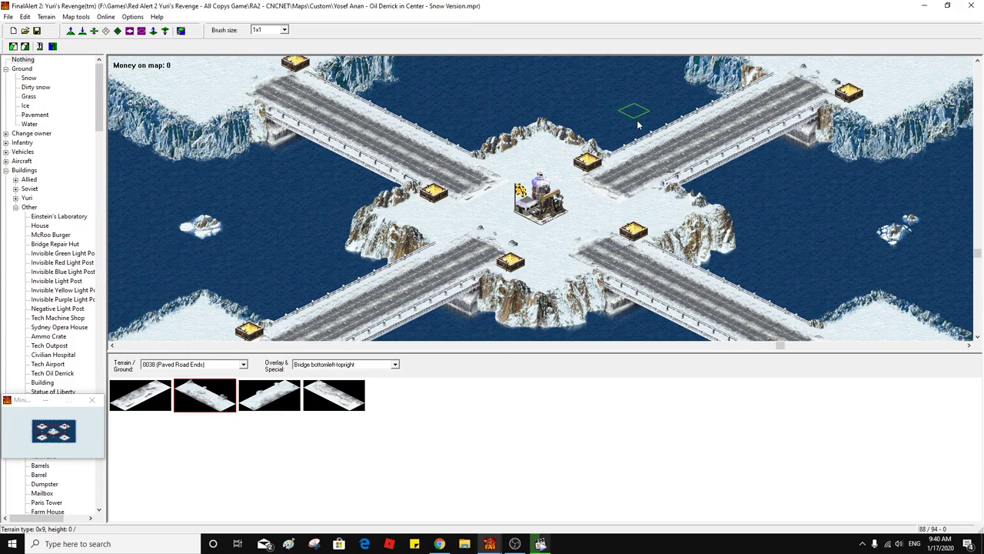
# Make the map view taller by shrinking the terrain and overlay browser below it
pyautogui.scroll(-1, 633, 108)
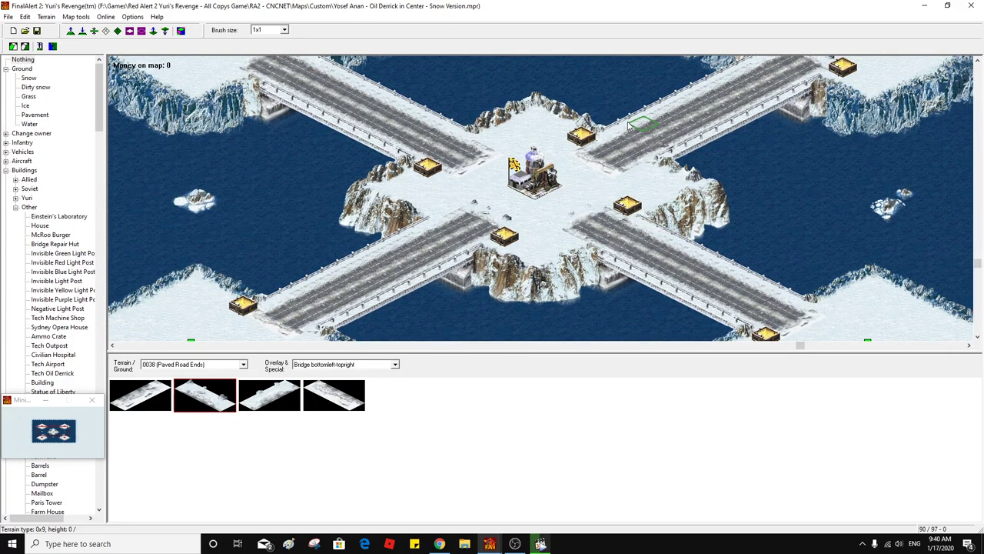
pyautogui.moveTo(559, 365); pyautogui.dragTo(564, 413)
pyautogui.scroll(2, 598, 325)
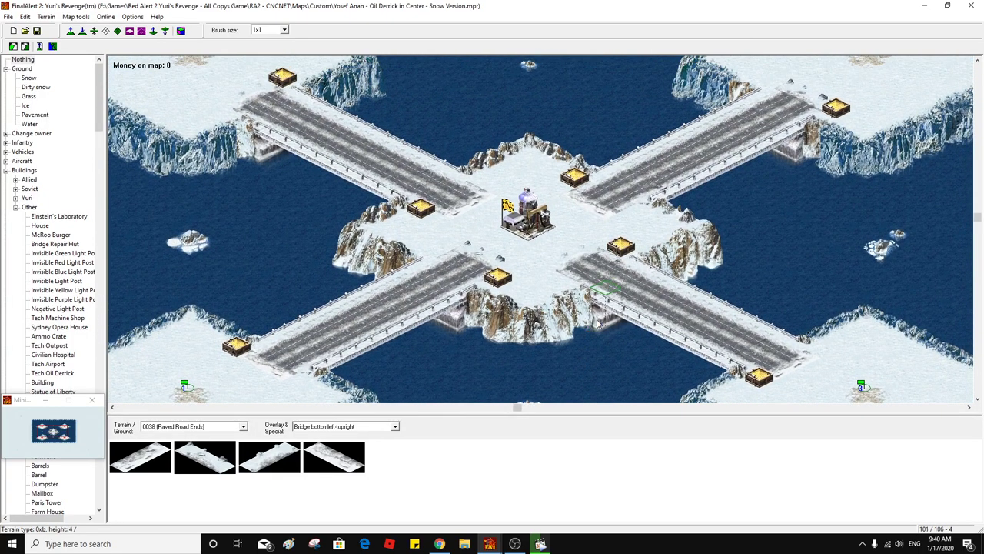
pyautogui.click(23, 18)
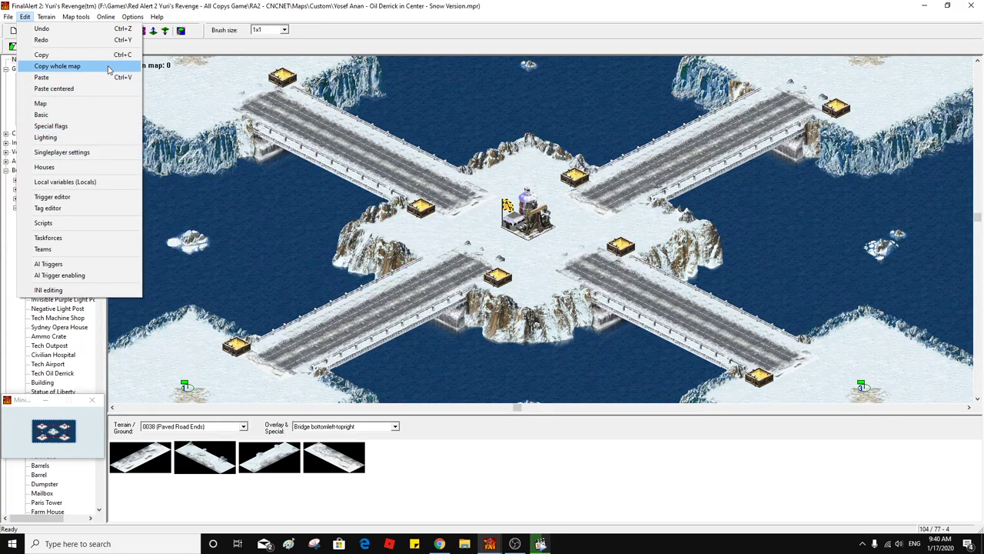
pyautogui.moveTo(67, 18)
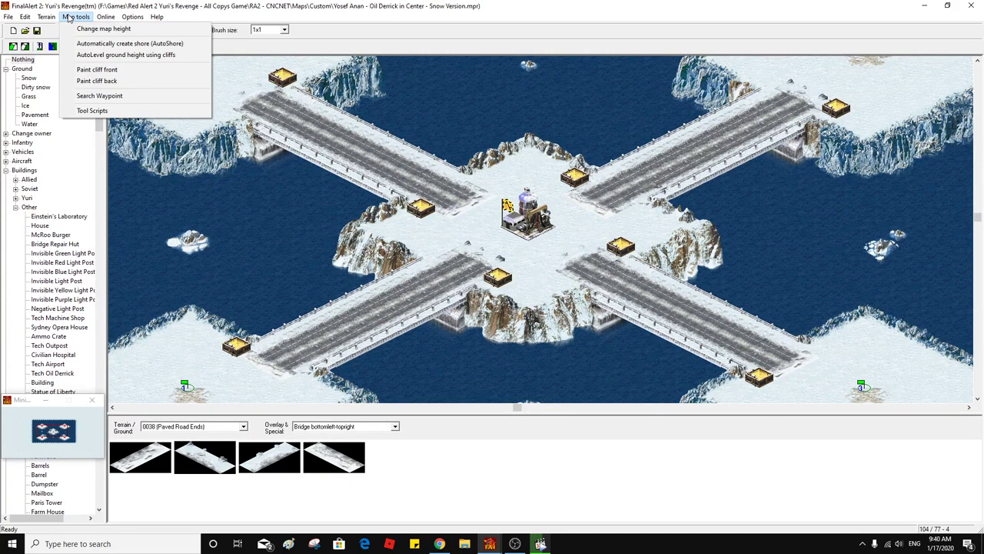
pyautogui.click(81, 29)
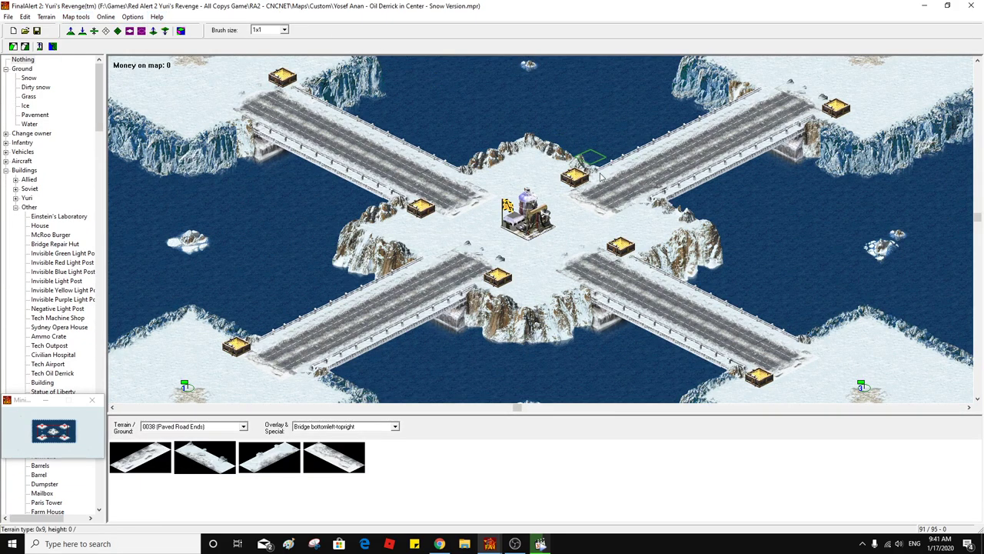
# Paint snow over the sandy patch outside the water's upper-left corner and stop painting
pyautogui.scroll(3, 637, 224)
pyautogui.scroll(-5, 660, 198)
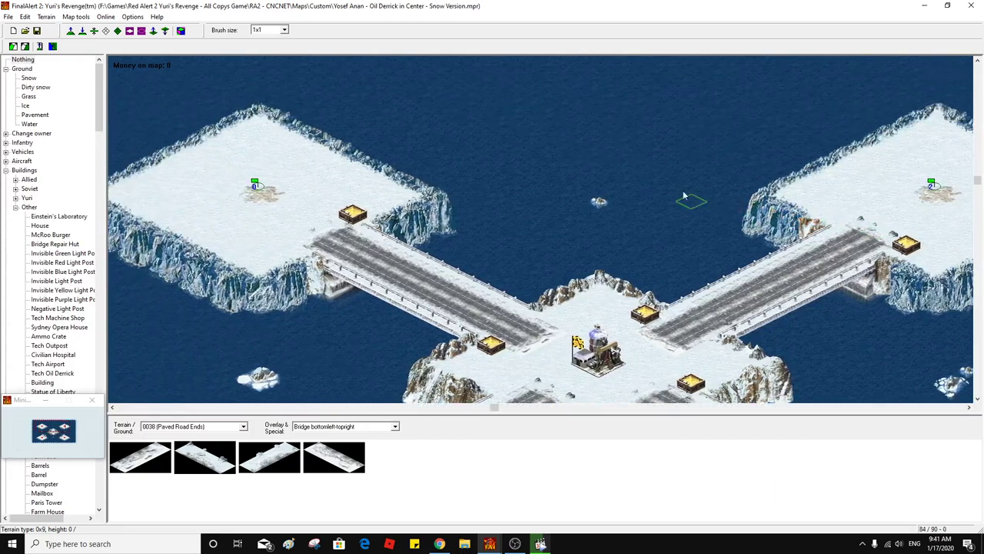
pyautogui.scroll(-3, 656, 242)
pyautogui.scroll(3, 616, 192)
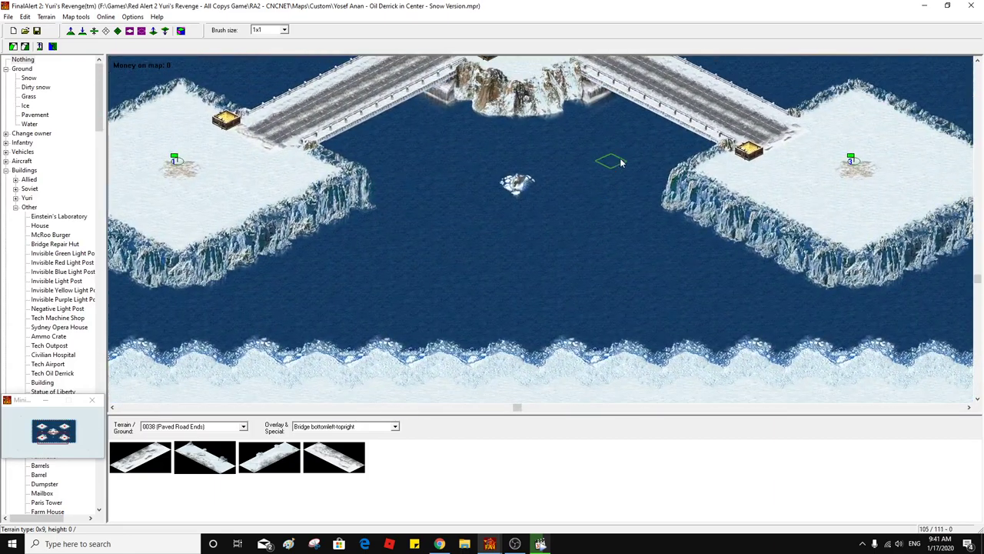
pyautogui.scroll(5, 572, 150)
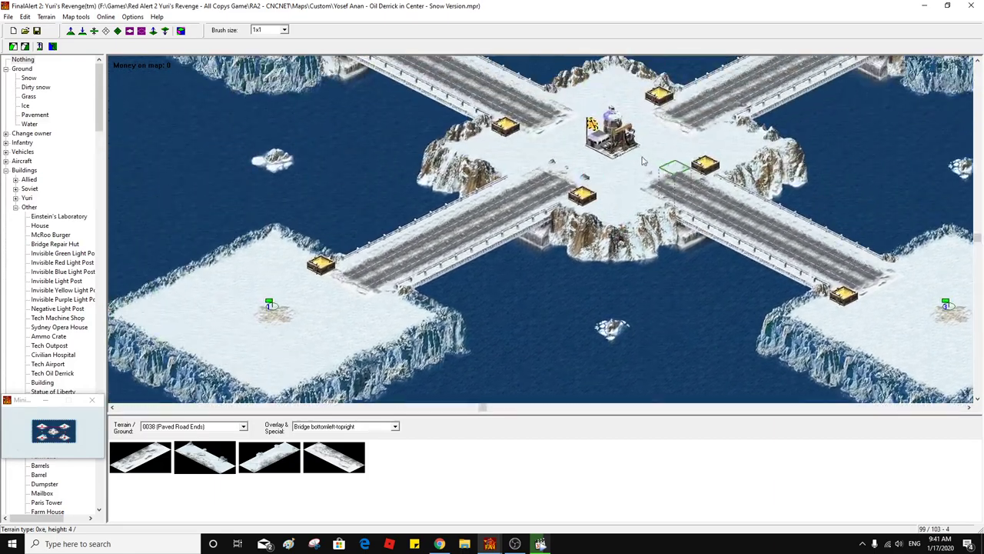
pyautogui.hscroll(-5, 599, 154)
pyautogui.scroll(4, 624, 147)
pyautogui.hscroll(3, 625, 147)
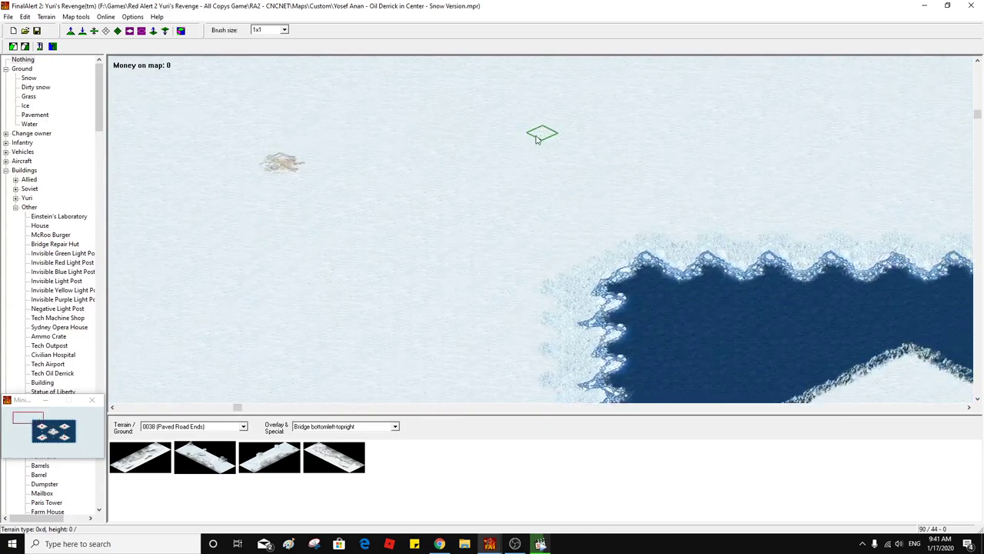
pyautogui.click(28, 78)
pyautogui.click(280, 163)
pyautogui.rightClick(281, 170)
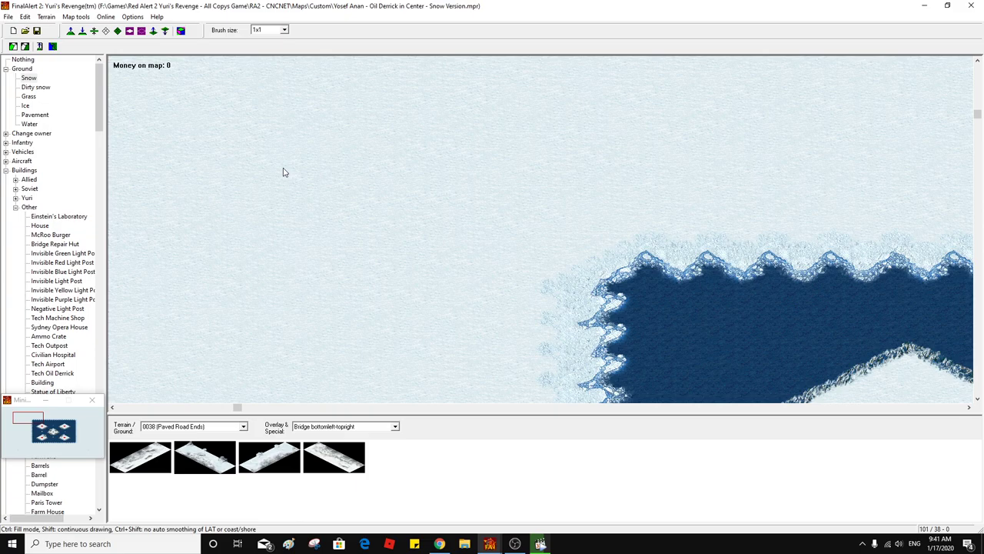
pyautogui.middleClick(472, 207)
pyautogui.middleClick(528, 220)
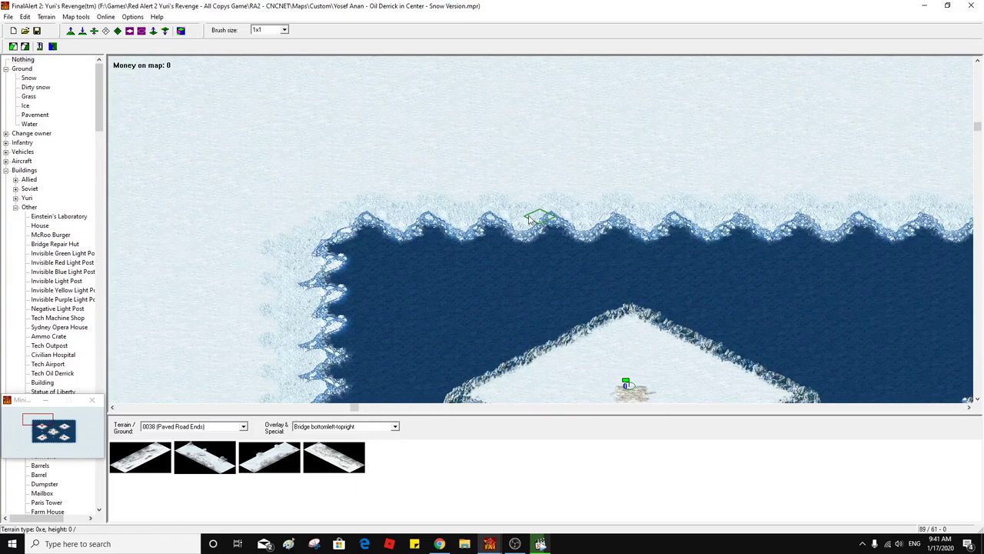
pyautogui.middleClick(529, 220)
pyautogui.middleClick(576, 191)
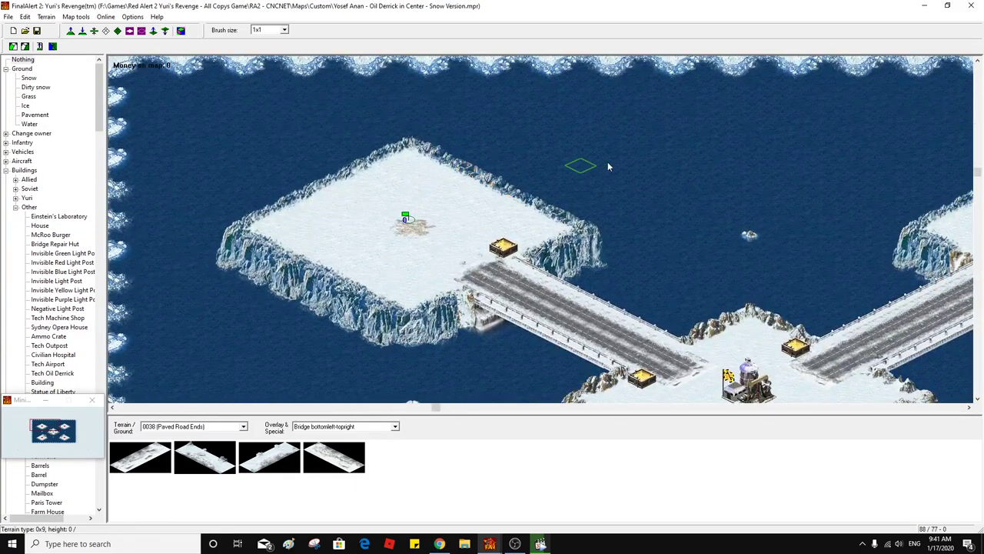
# Paint a patch of gems with a 5x5 brush on the snow just outside the water's upper-left corner
pyautogui.middleClick(543, 136)
pyautogui.middleClick(604, 180)
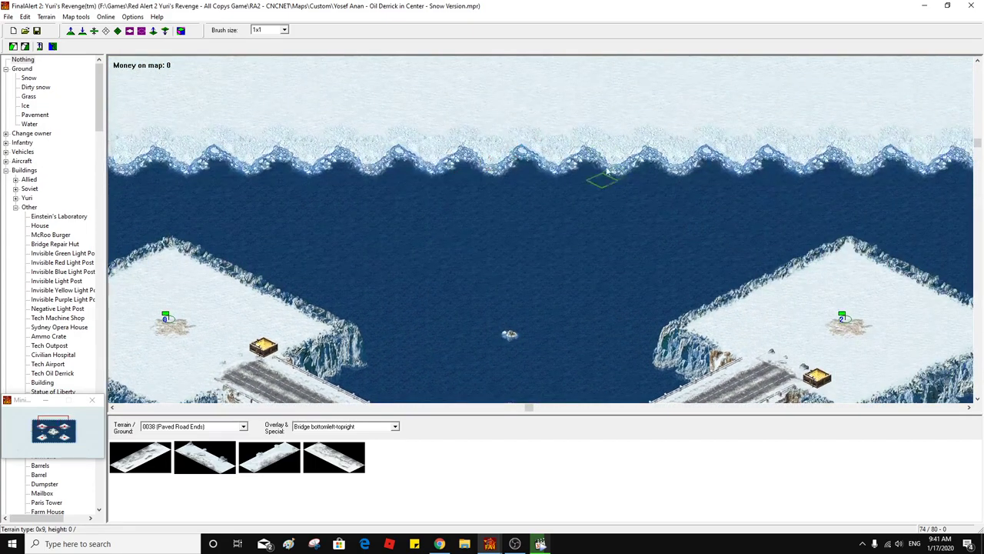
pyautogui.middleClick(616, 138)
pyautogui.middleClick(530, 147)
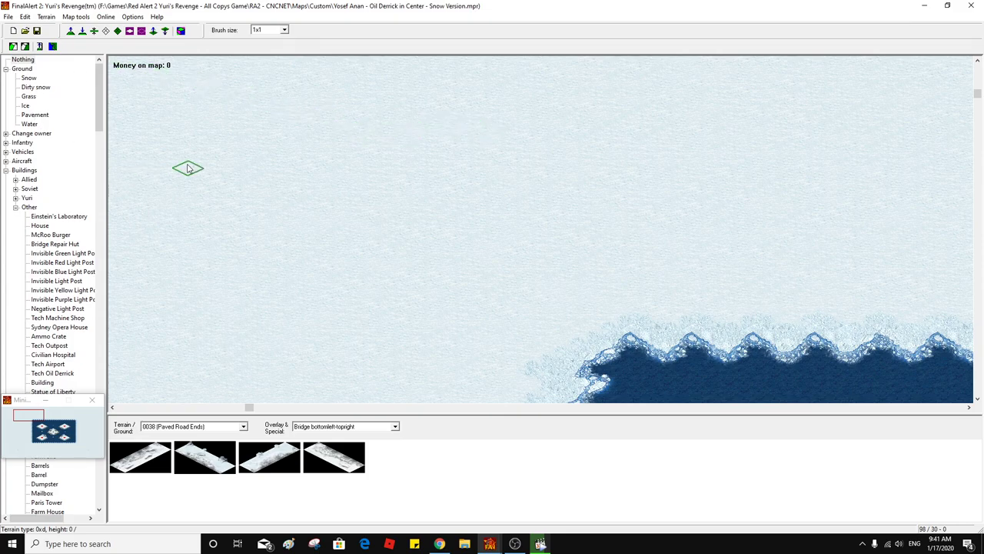
pyautogui.click(6, 171)
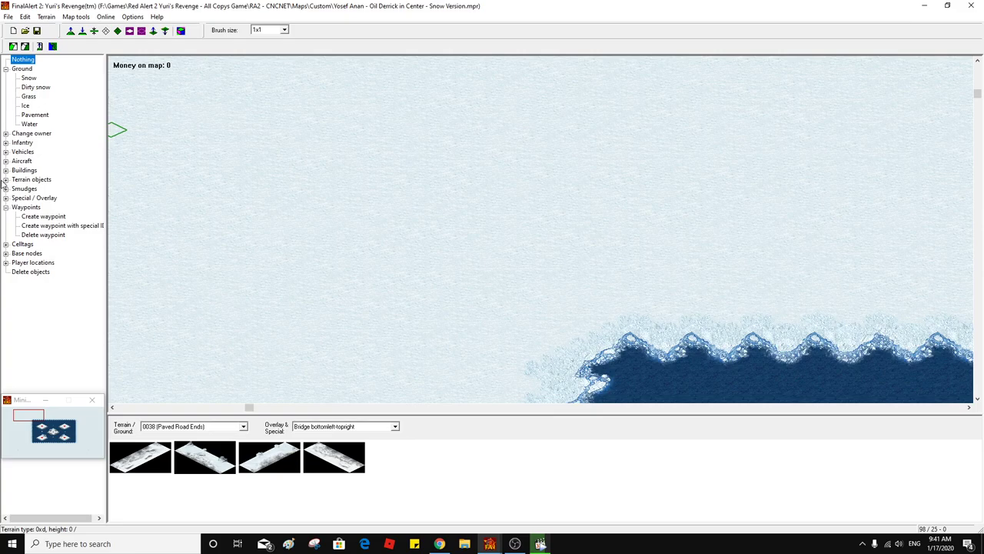
pyautogui.click(5, 179)
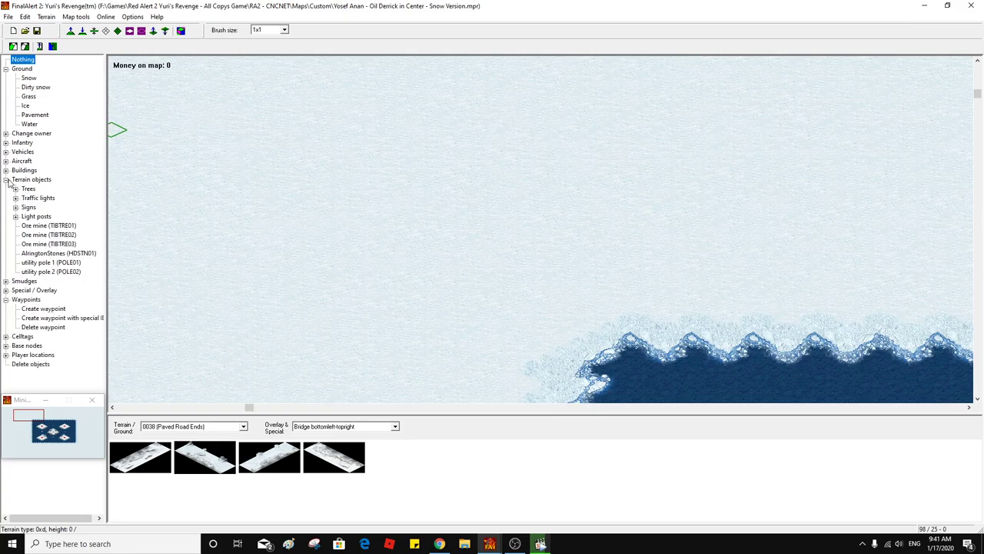
pyautogui.click(5, 179)
pyautogui.click(6, 198)
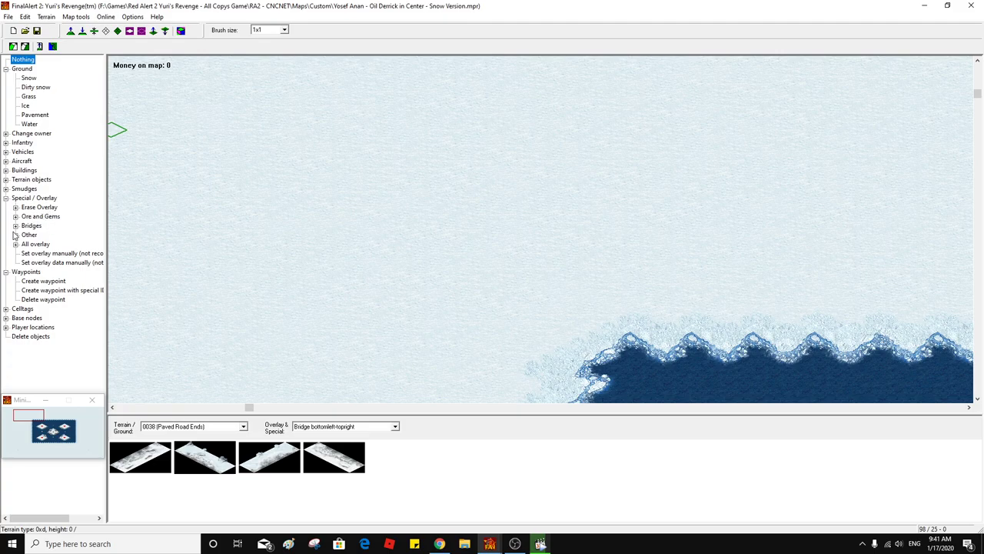
pyautogui.click(15, 217)
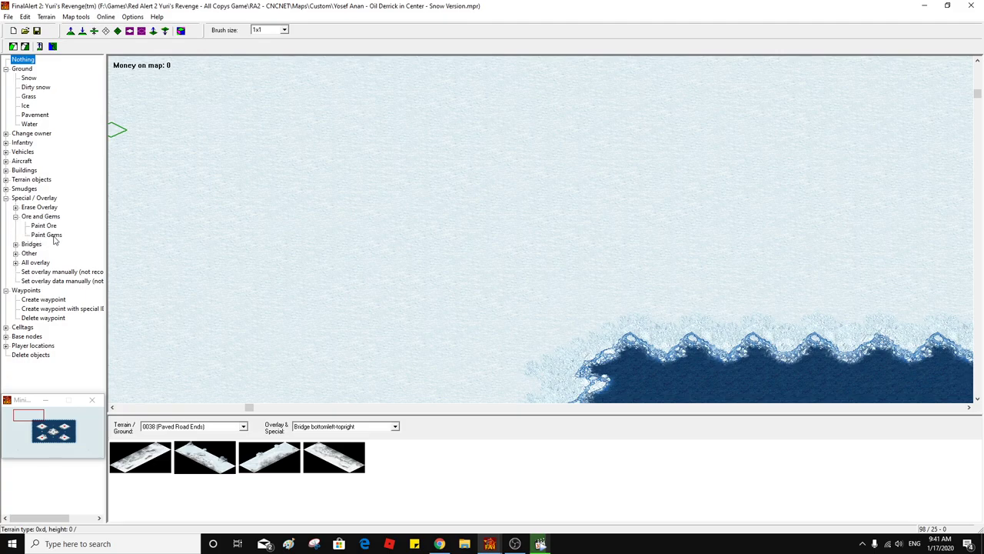
pyautogui.click(47, 234)
pyautogui.click(235, 87)
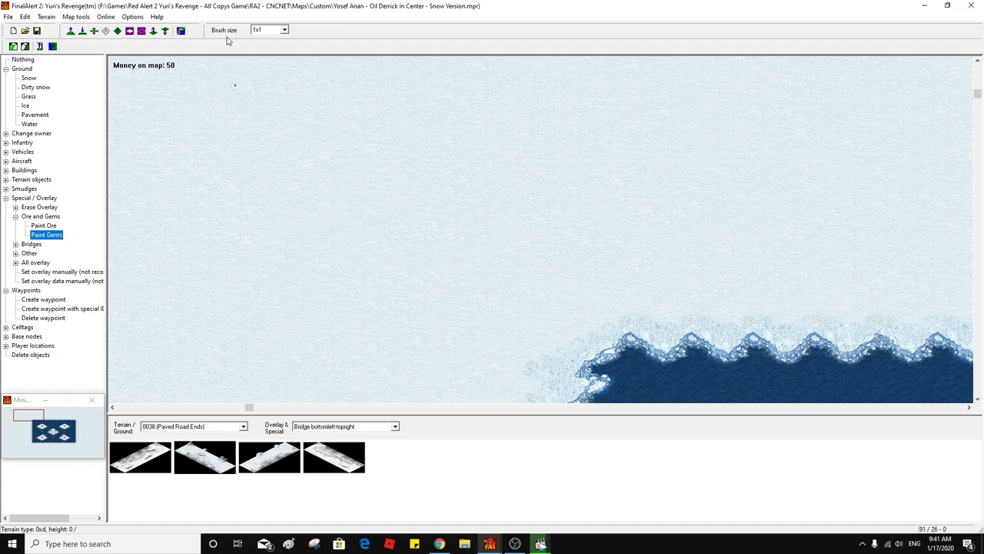
pyautogui.click(283, 31)
pyautogui.click(268, 67)
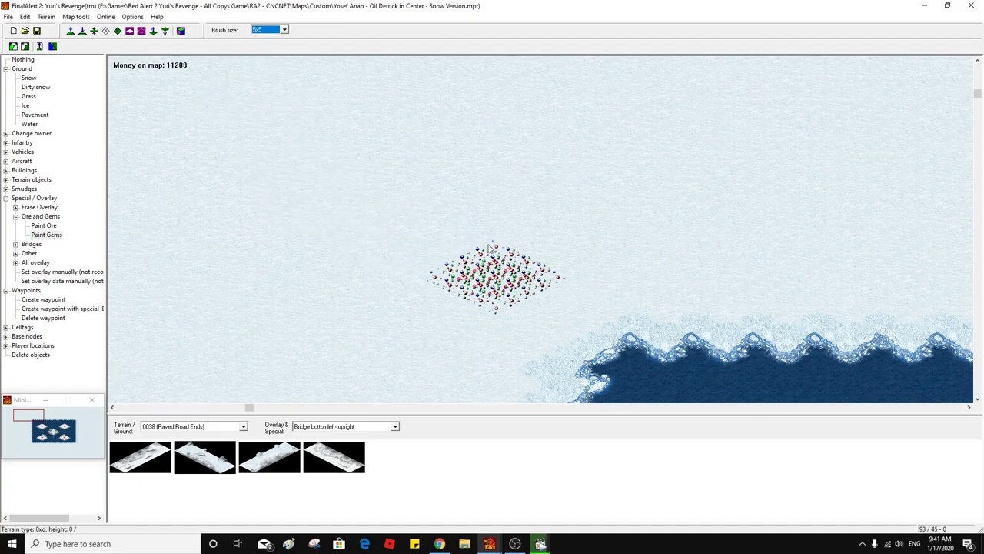
pyautogui.click(538, 283)
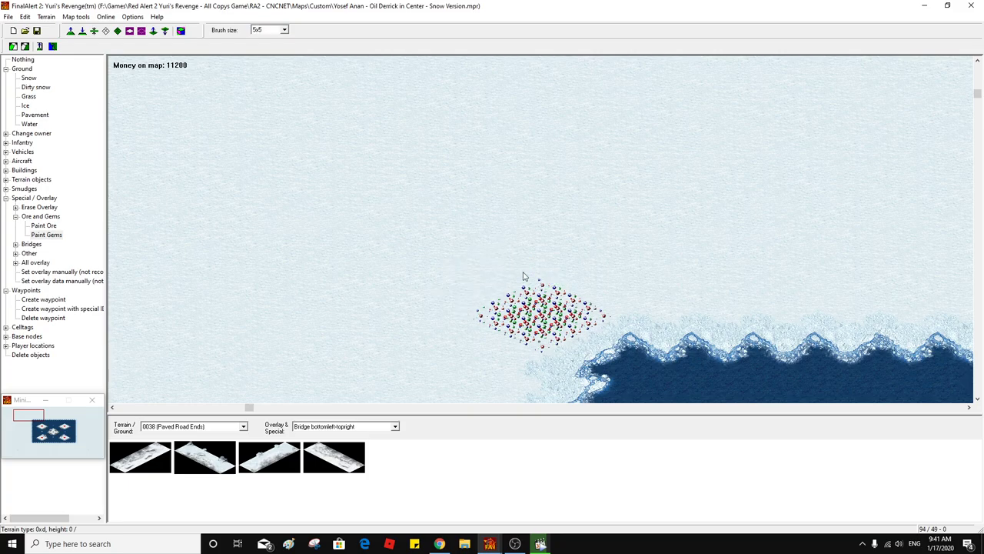
# Paint a 5x5 gem patch on the snow just outside the northeast corner of the water area
pyautogui.click(80, 422)
pyautogui.click(422, 181)
pyautogui.click(430, 124)
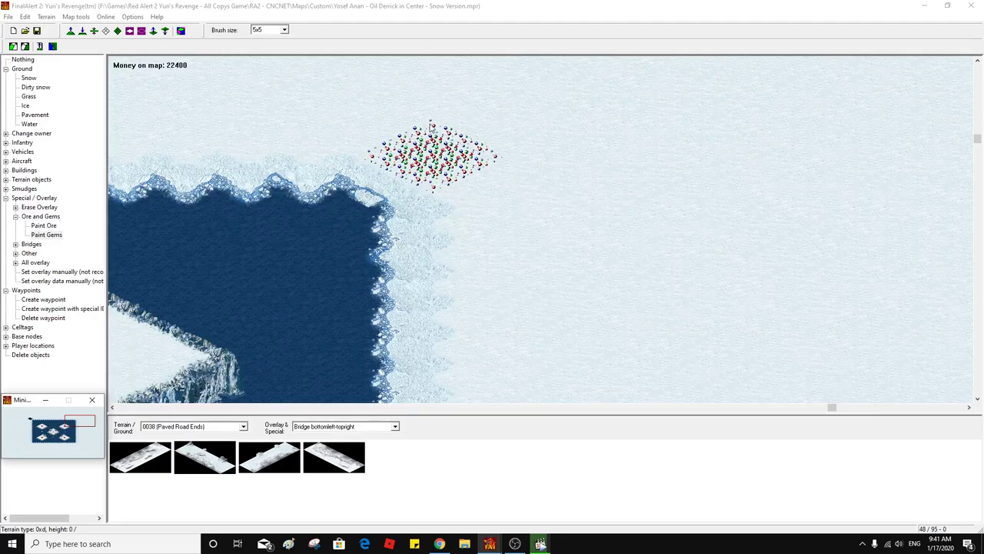
pyautogui.click(432, 126)
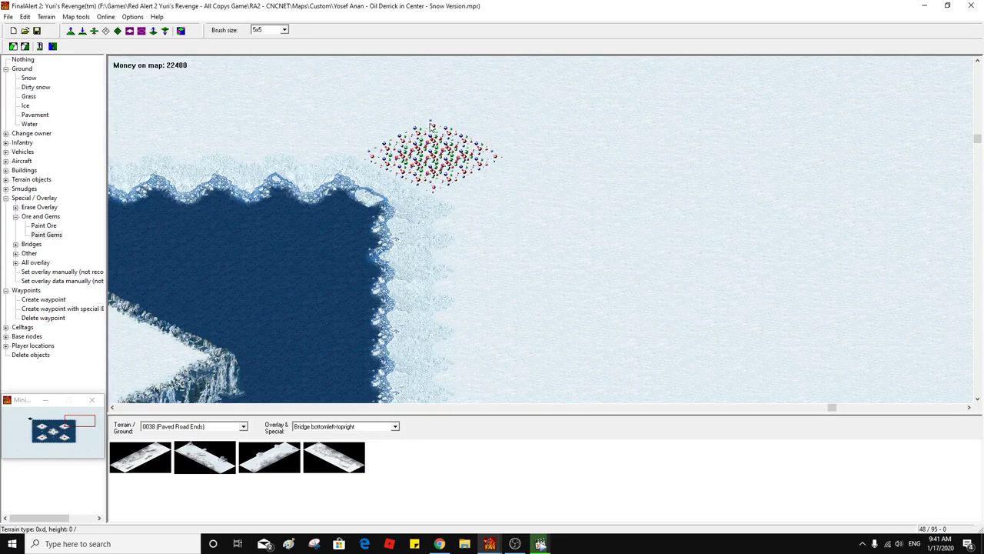
# Paint 5x5 gem patches on the snow just outside the southeast and southwest corners of the water area
pyautogui.click(76, 444)
pyautogui.click(492, 210)
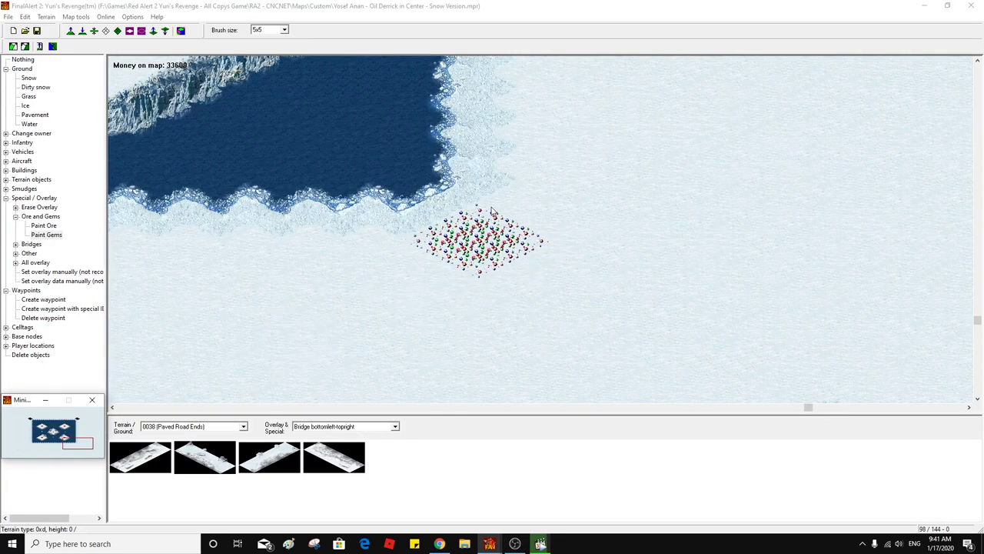
pyautogui.click(31, 445)
pyautogui.click(474, 198)
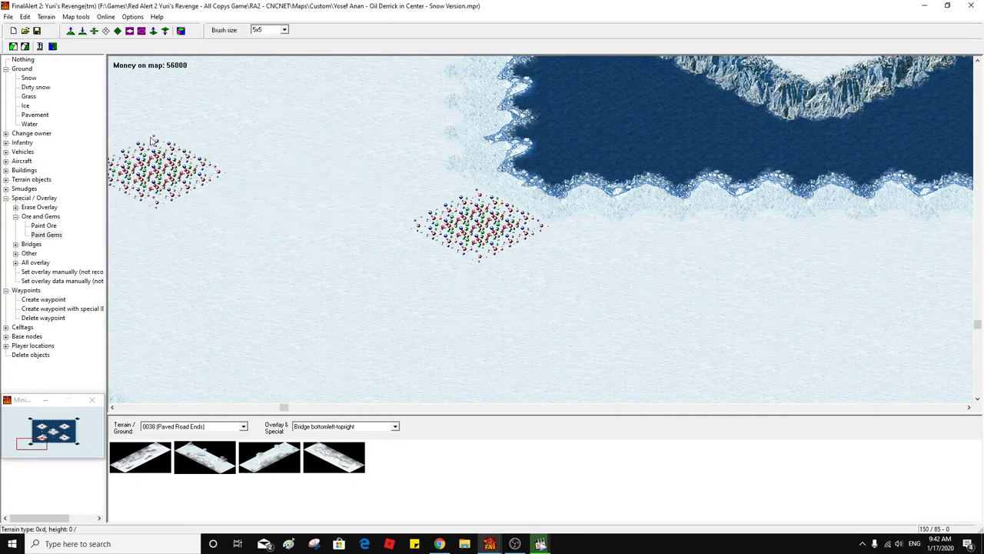
# Set the brush size to 10x10 and paint an ore patch on the snow beside the middle of the water's west shore
pyautogui.middleClick(389, 152)
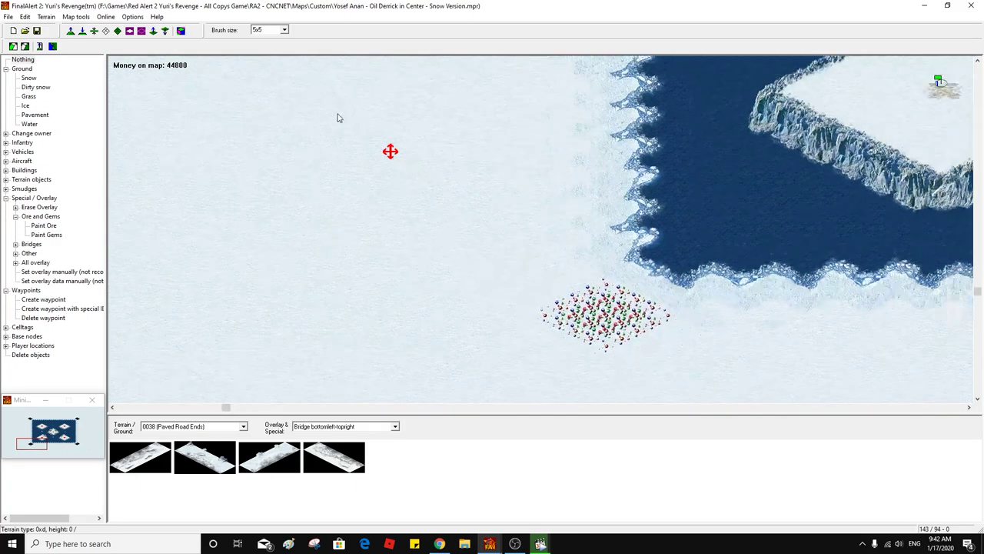
pyautogui.middleClick(534, 150)
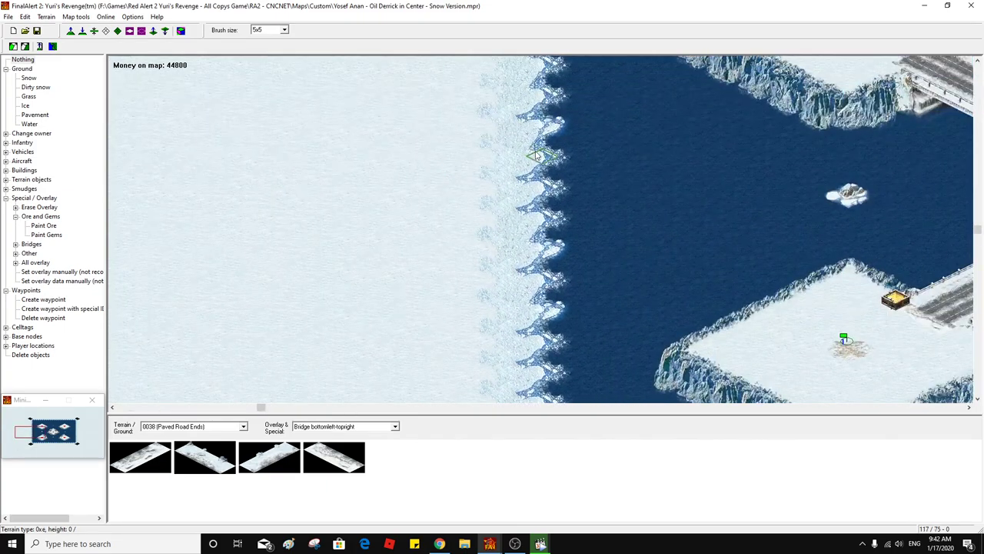
pyautogui.middleClick(506, 140)
pyautogui.middleClick(500, 136)
pyautogui.middleClick(527, 147)
pyautogui.middleClick(512, 139)
pyautogui.middleClick(506, 139)
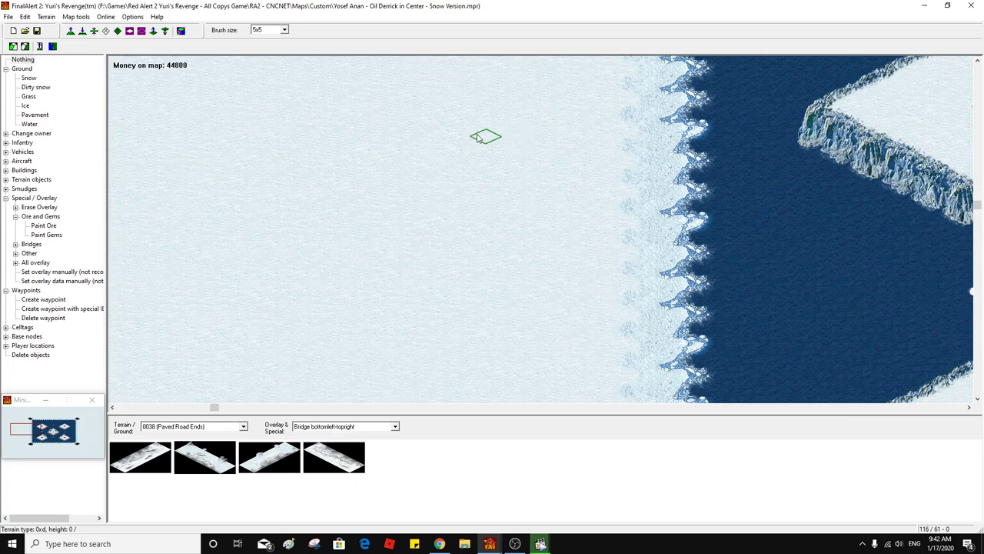
pyautogui.middleClick(477, 146)
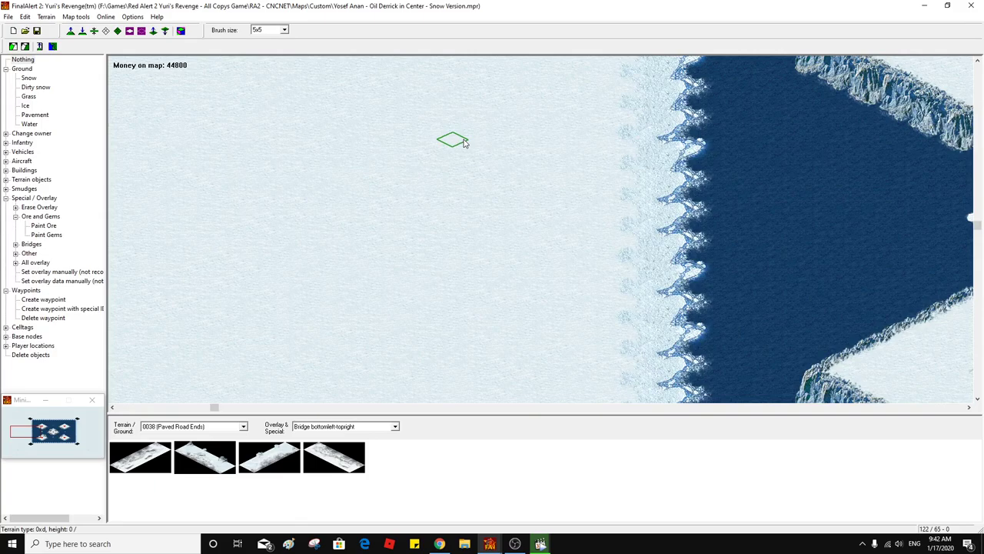
pyautogui.click(46, 234)
pyautogui.click(298, 92)
pyautogui.click(270, 30)
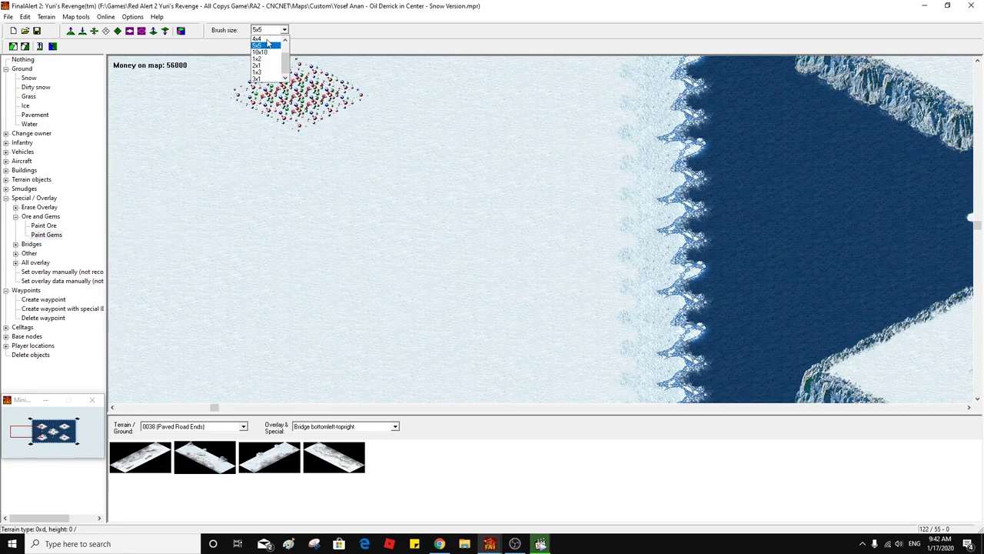
pyautogui.click(260, 51)
pyautogui.click(243, 131)
pyautogui.click(44, 226)
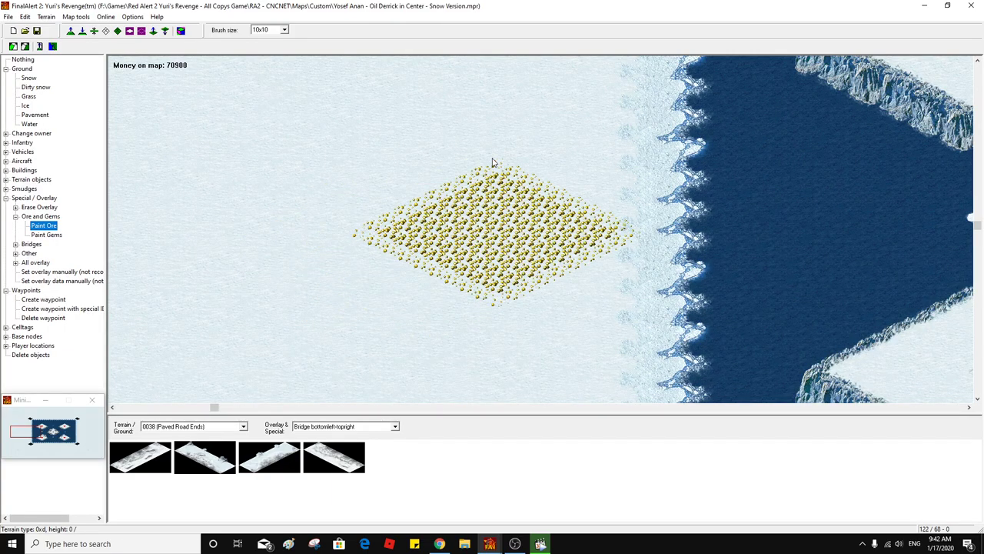
pyautogui.click(496, 153)
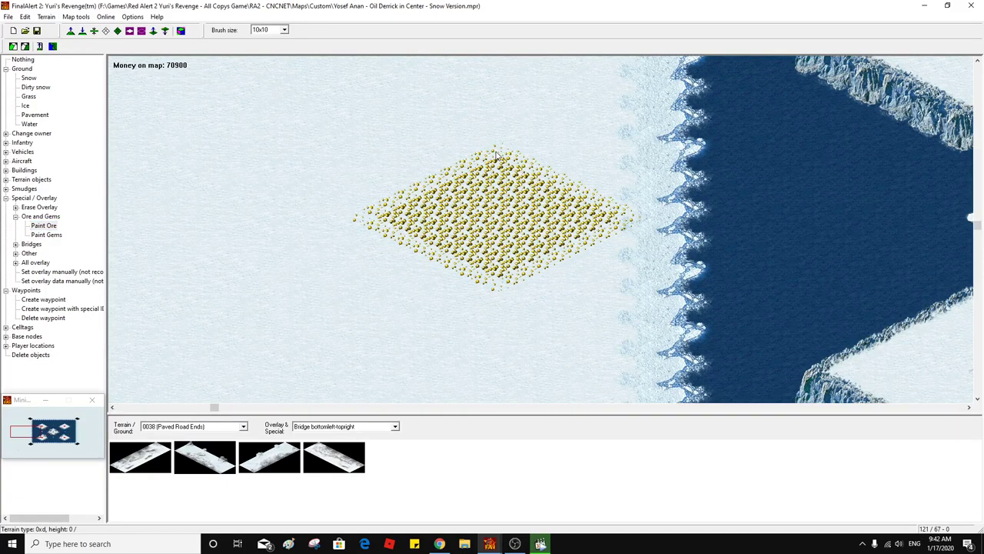
# Paint a 10x10 ore patch on the snow beside the middle of the water's east shore
pyautogui.click(83, 434)
pyautogui.click(462, 223)
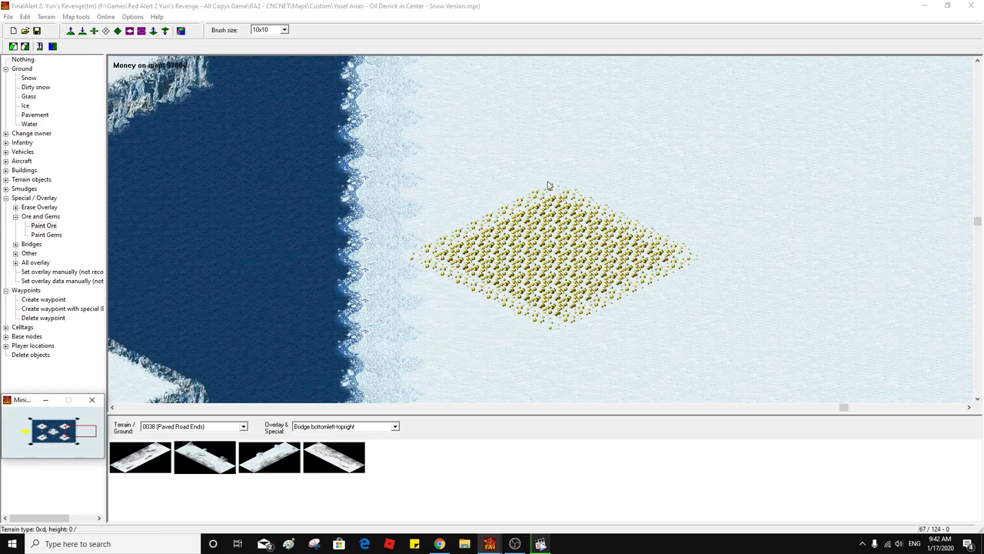
pyautogui.click(551, 160)
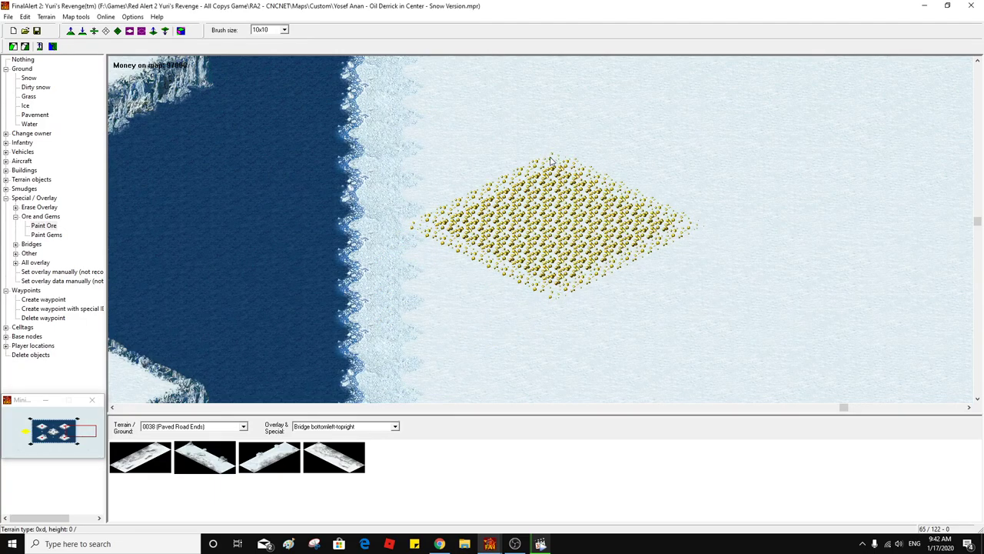
# Paint 10x10 ore patches on the snow beside the middle of the water's north and south shores
pyautogui.click(53, 420)
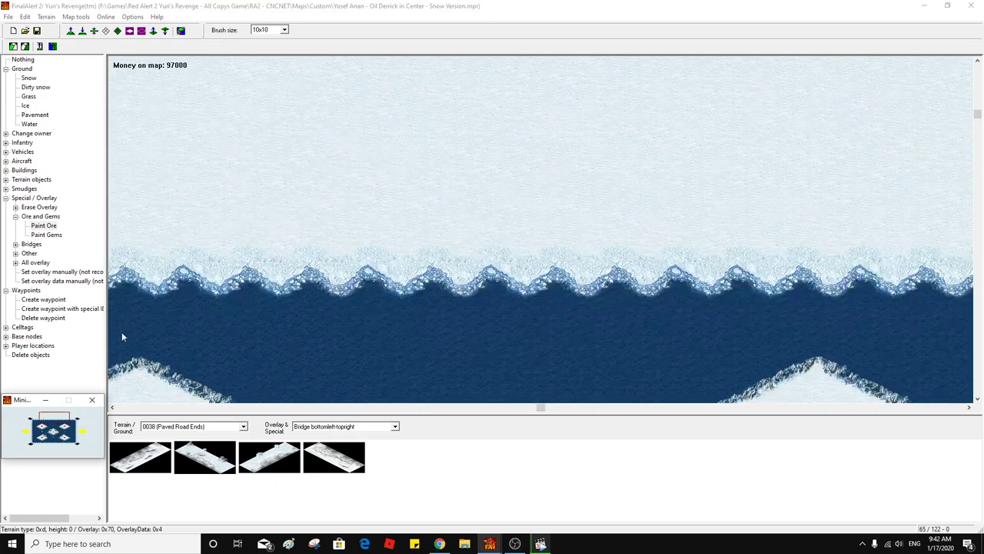
pyautogui.click(493, 110)
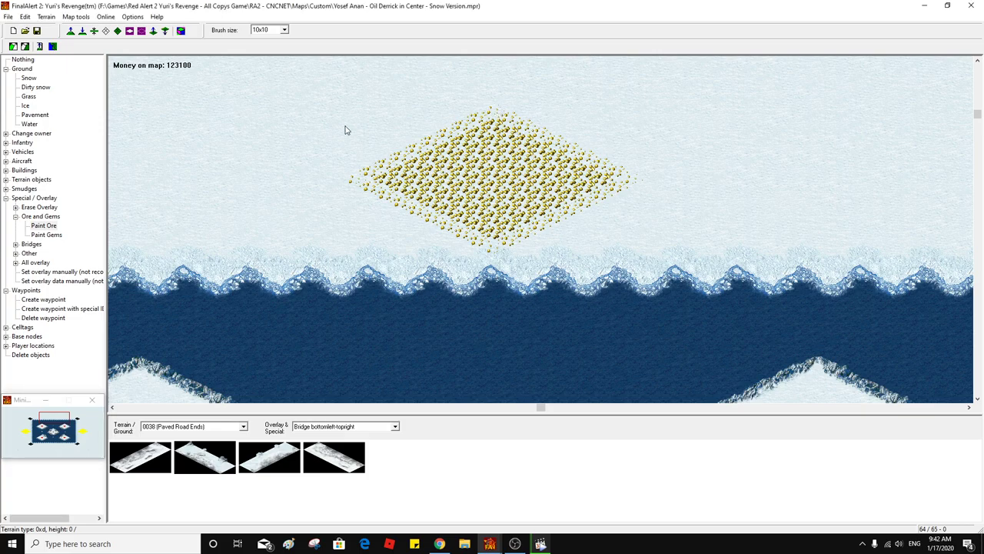
pyautogui.click(55, 446)
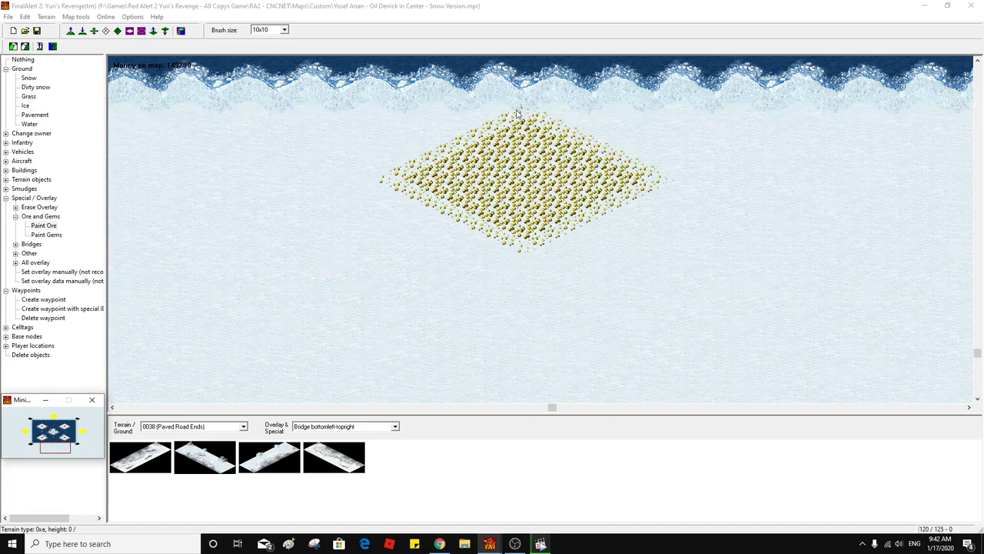
pyautogui.click(517, 114)
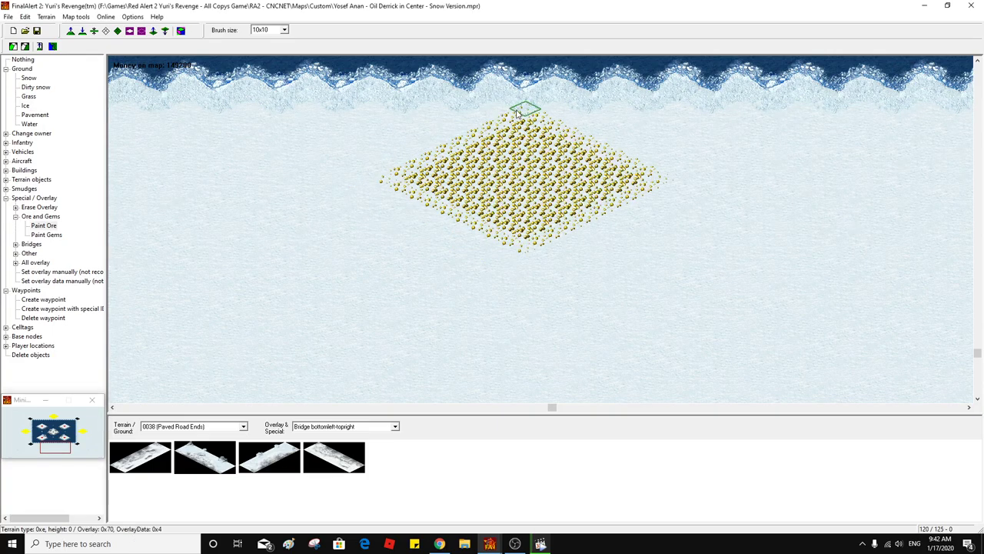
pyautogui.moveTo(517, 113); pyautogui.dragTo(498, 139)
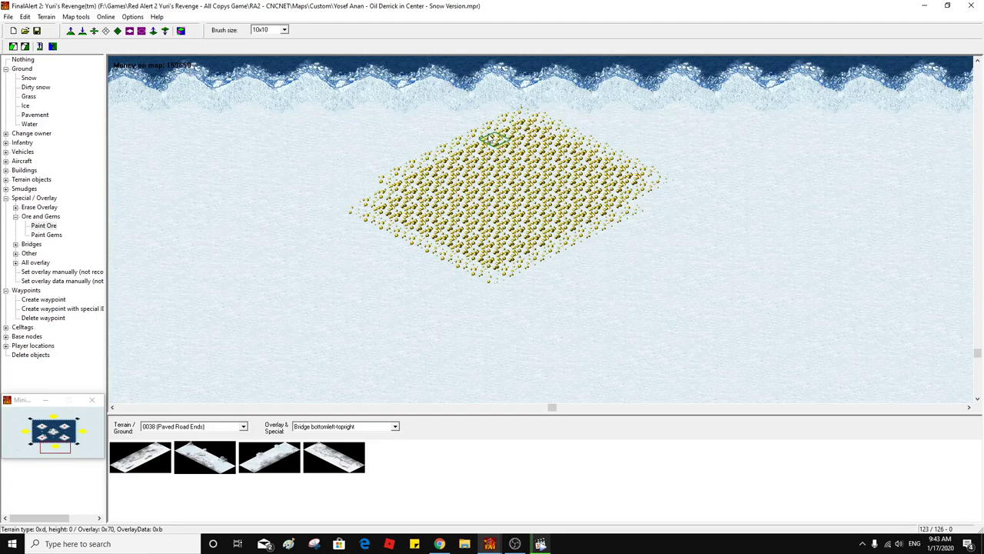
pyautogui.moveTo(457, 143); pyautogui.dragTo(445, 178)
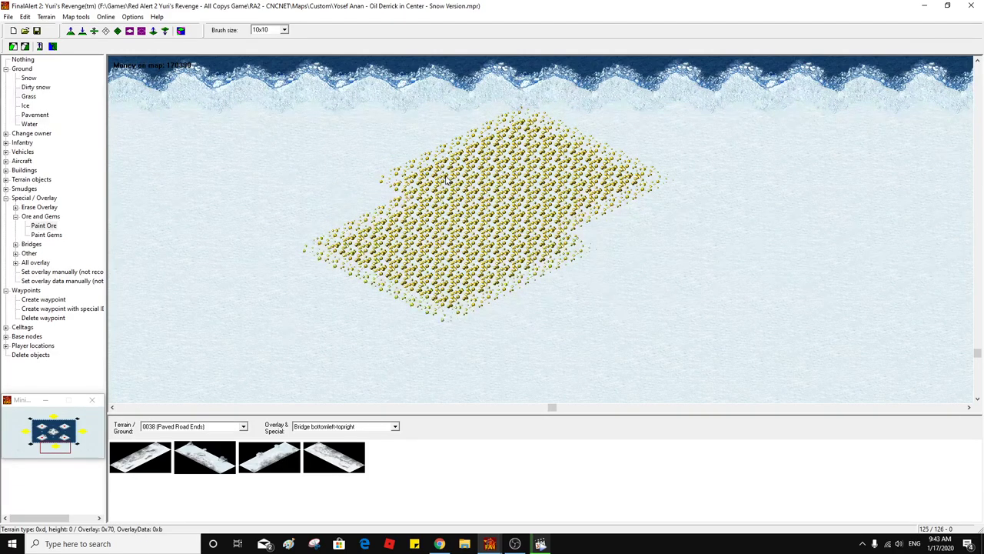
pyautogui.hotkey('ctrl', 'z')
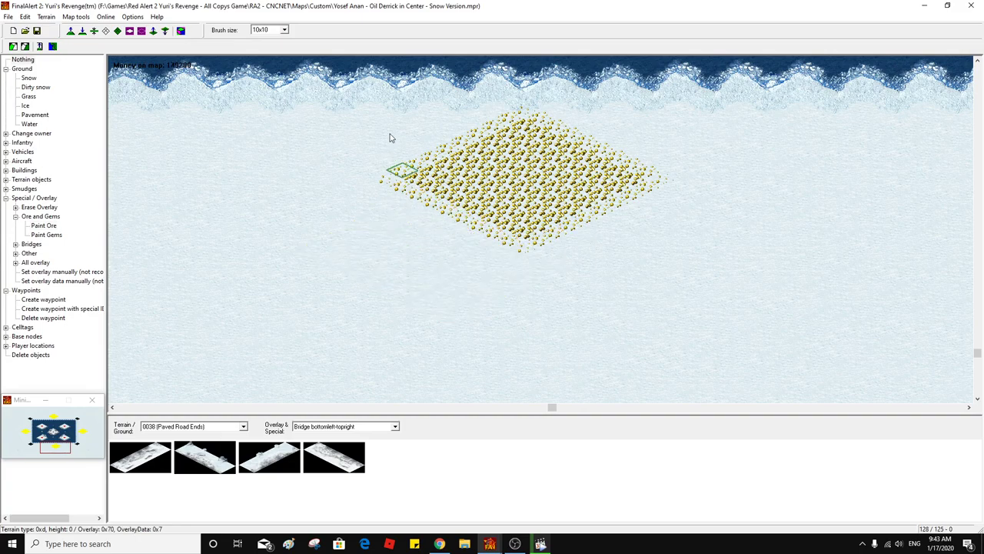
# Cover the stray speck of water southwest of the southwest gem patch with snow ground using the 10x10 brush
pyautogui.scroll(10, 389, 128)
pyautogui.scroll(10, 355, 192)
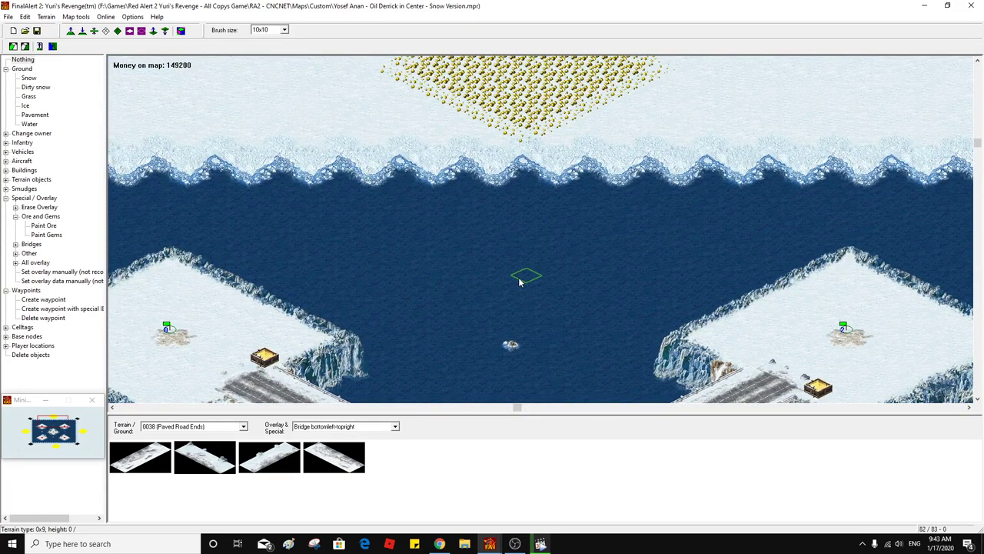
pyautogui.scroll(-10, 527, 280)
pyautogui.scroll(-10, 650, 296)
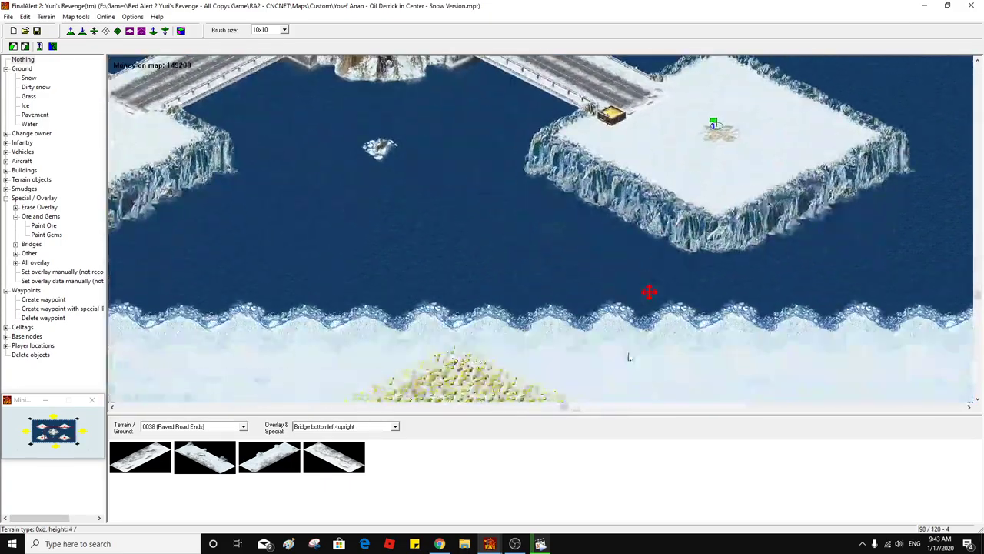
pyautogui.scroll(3, 616, 254)
pyautogui.scroll(5, 615, 253)
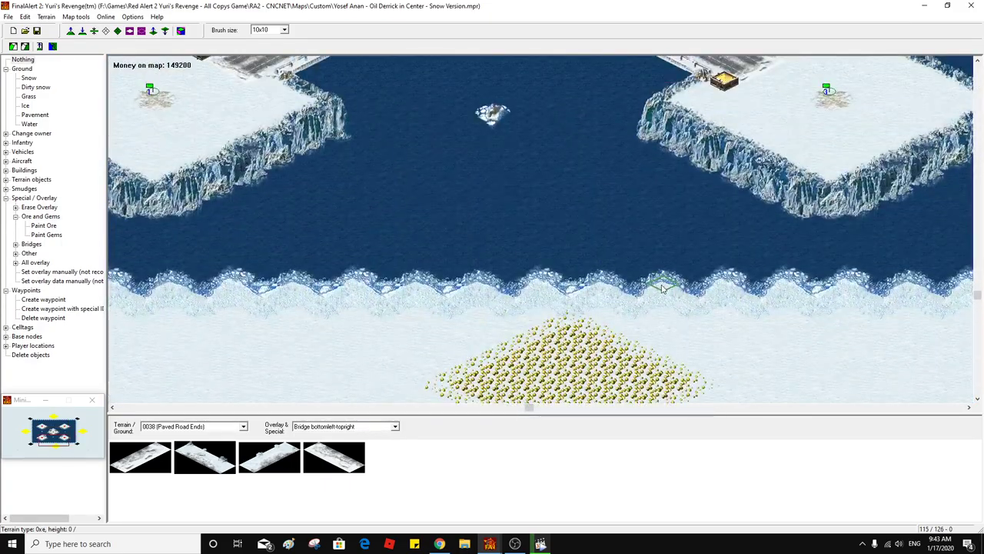
pyautogui.hscroll(-10, 584, 277)
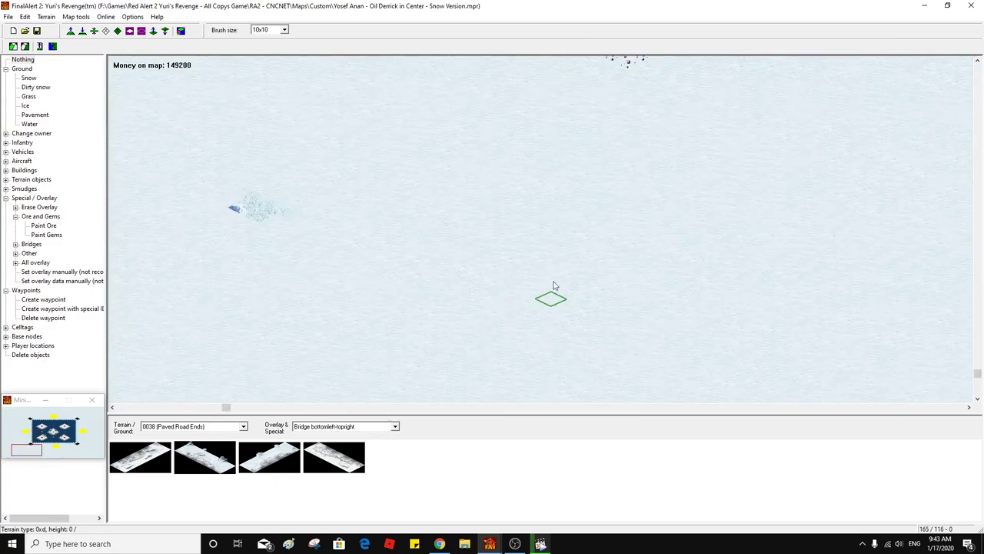
pyautogui.scroll(6, 557, 276)
pyautogui.scroll(-2, 559, 274)
pyautogui.click(32, 80)
pyautogui.click(248, 311)
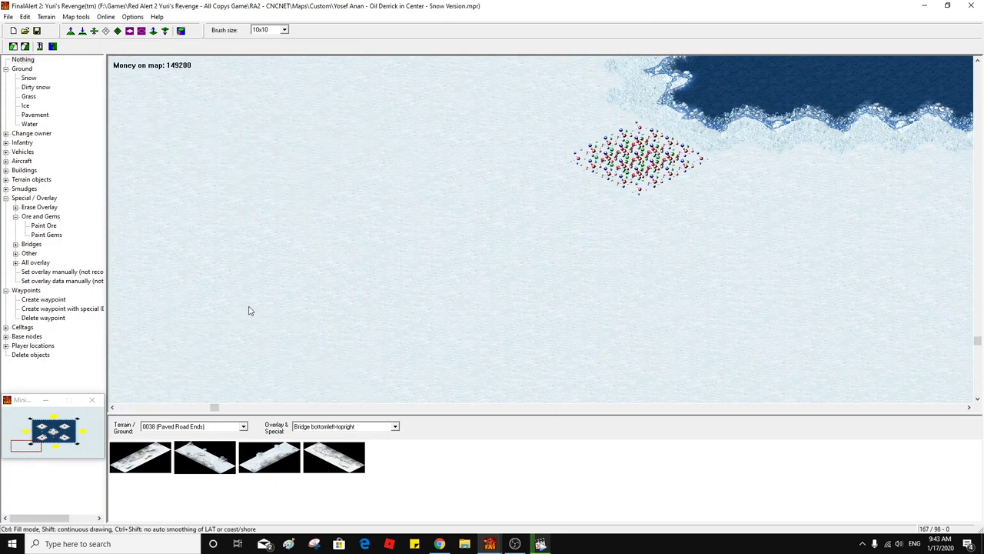
# Create a waypoint with special ID 10 on the snow east of the eastern ore patch
pyautogui.hscroll(10, 349, 272)
pyautogui.hscroll(-8, 300, 90)
pyautogui.scroll(5, 300, 91)
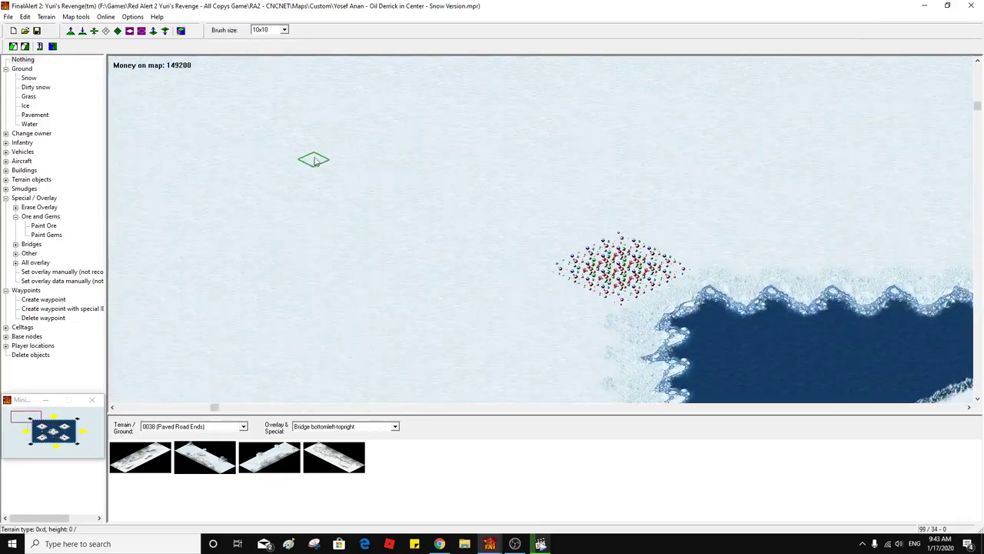
pyautogui.middleClick(724, 238)
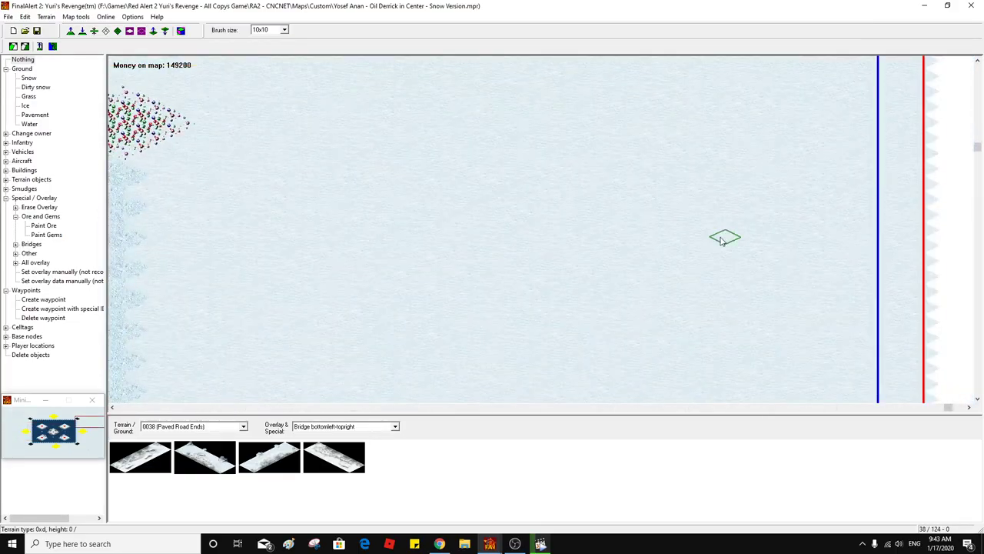
pyautogui.middleClick(714, 237)
pyautogui.middleClick(688, 273)
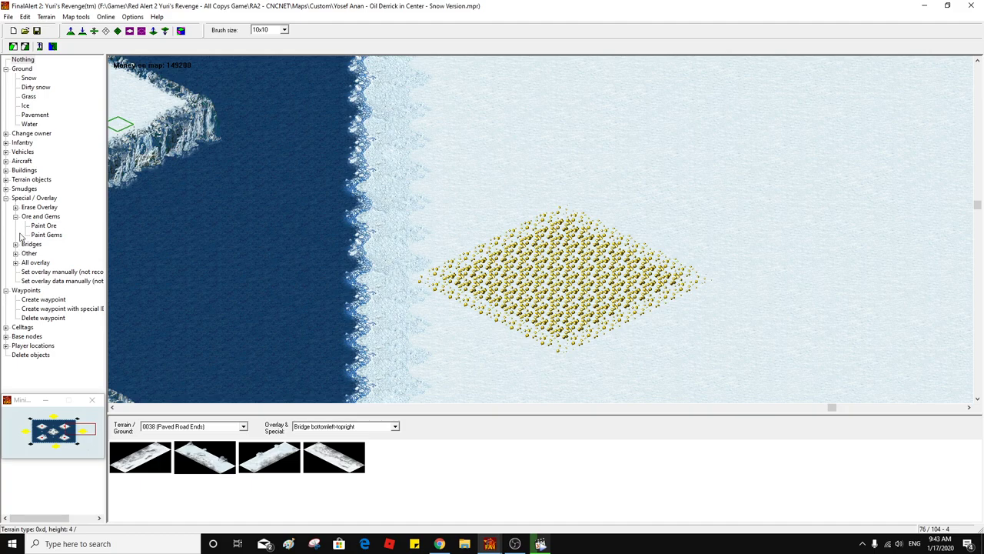
pyautogui.click(6, 198)
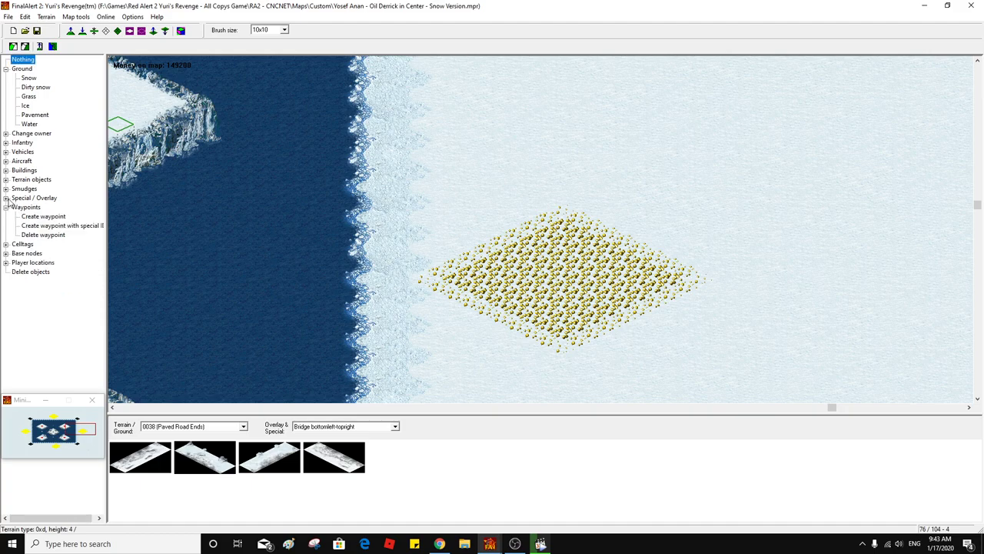
pyautogui.click(47, 227)
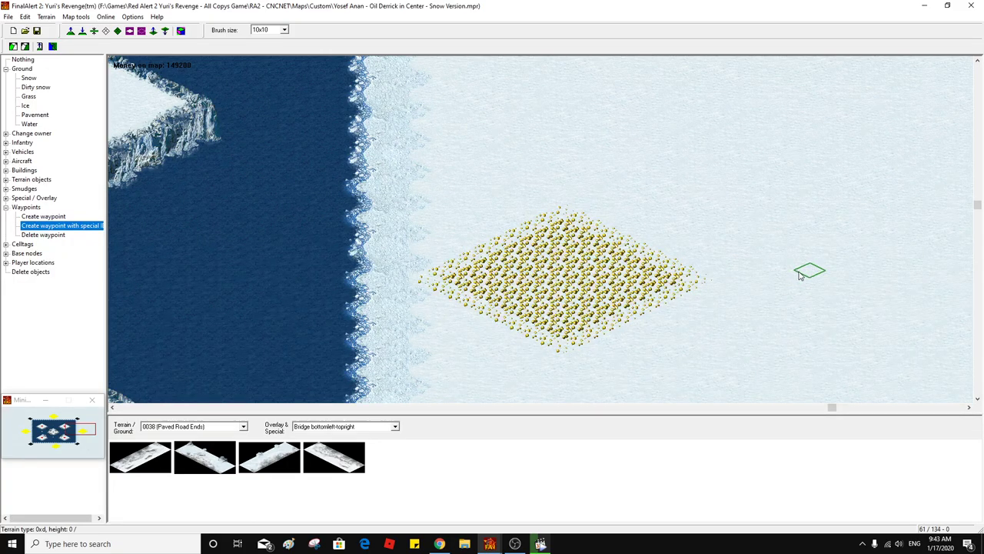
pyautogui.click(804, 282)
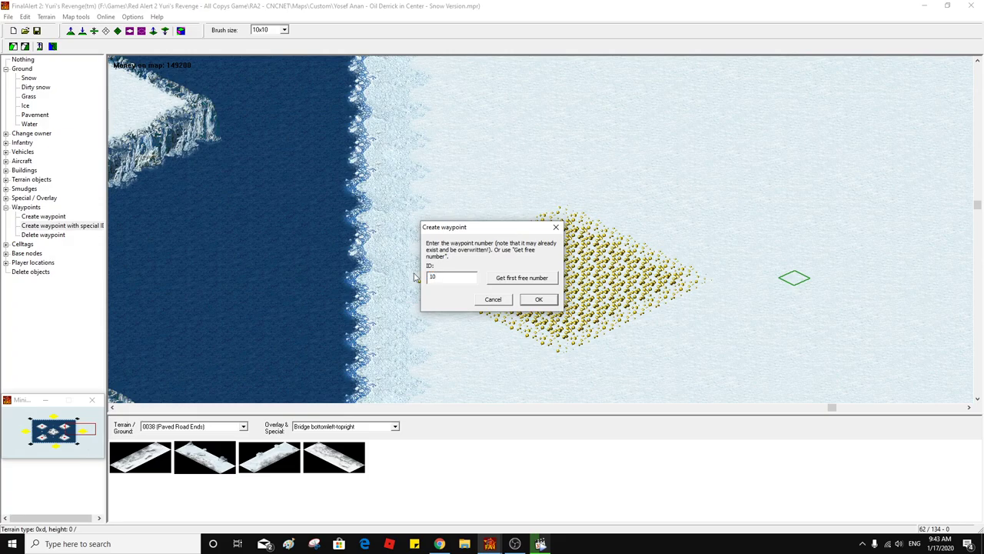
pyautogui.write('10')
pyautogui.click(538, 299)
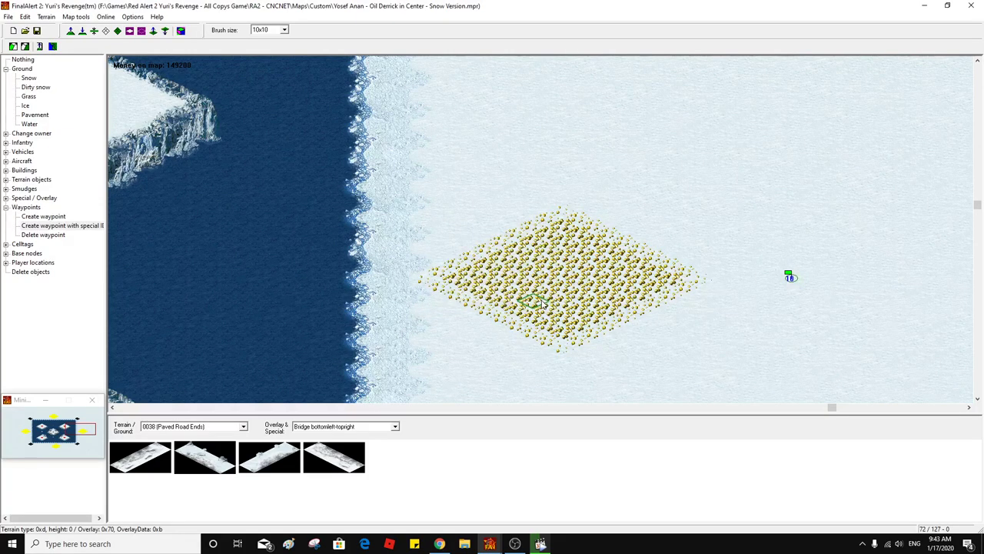
# Create a waypoint with special ID 11 on the snow north of the northern ore patch
pyautogui.click(53, 416)
pyautogui.click(463, 139)
pyautogui.write('11')
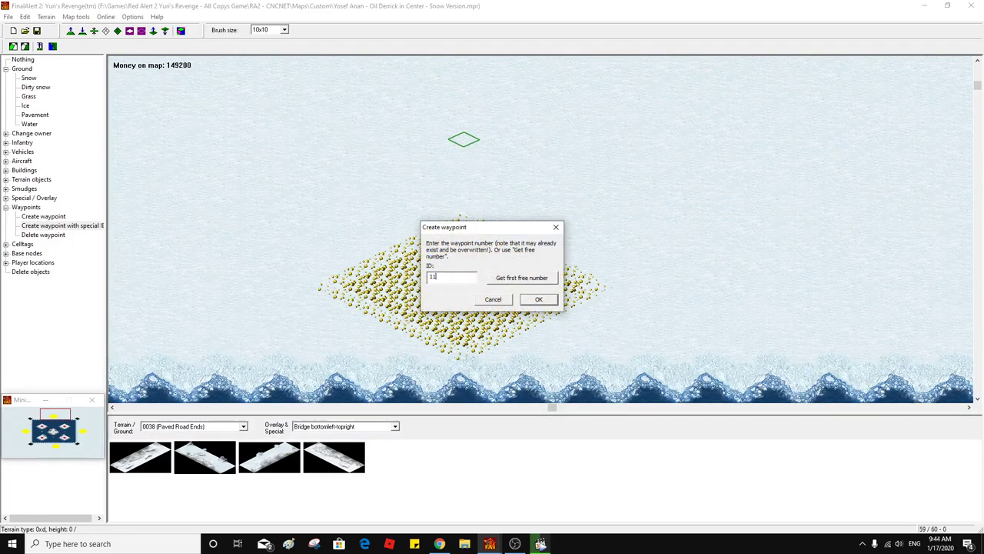
pyautogui.click(538, 298)
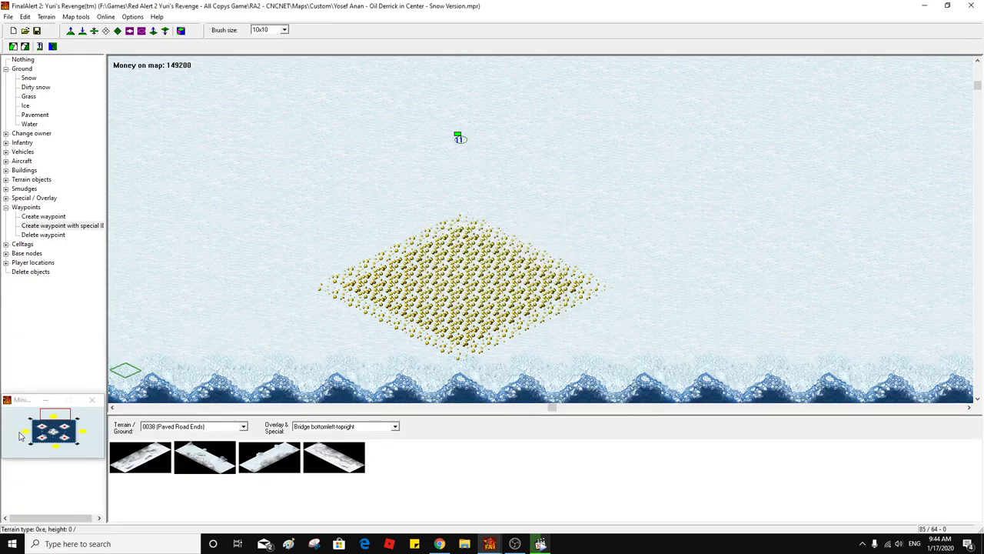
# Create a waypoint with special ID 12 on the snow west of the western ore patch
pyautogui.click(17, 435)
pyautogui.click(366, 157)
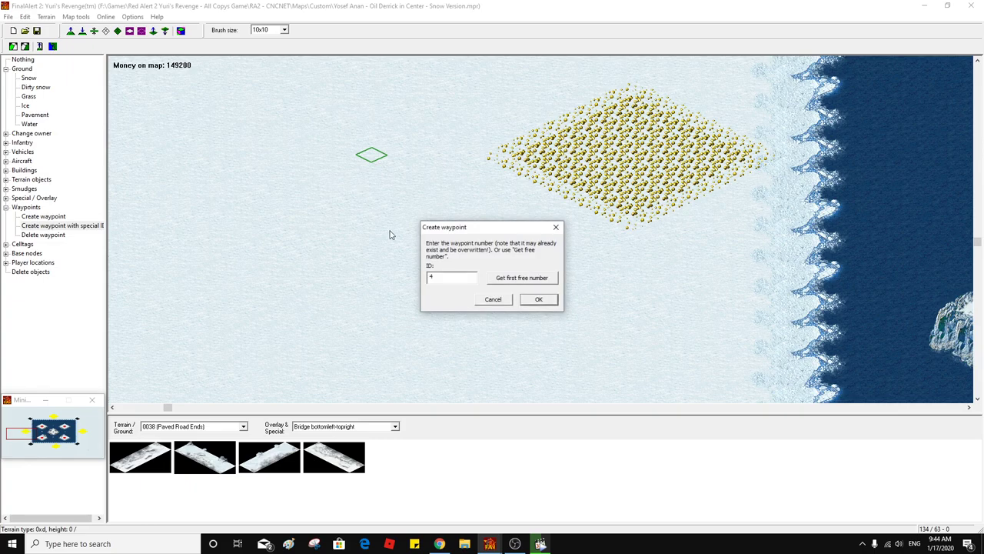
pyautogui.write('12')
pyautogui.click(540, 299)
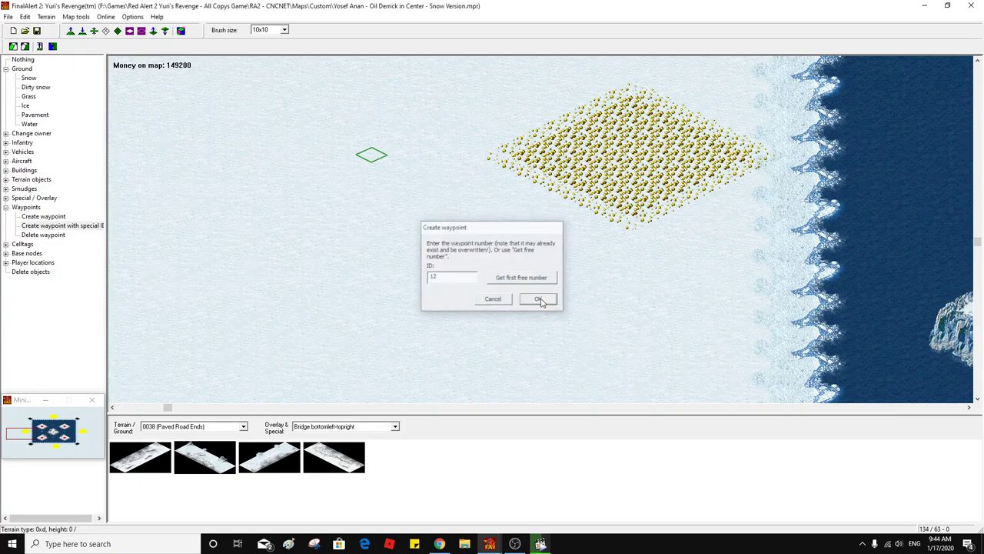
# Create a waypoint with special ID 13 on the snow south of the southern ore patch
pyautogui.click(56, 452)
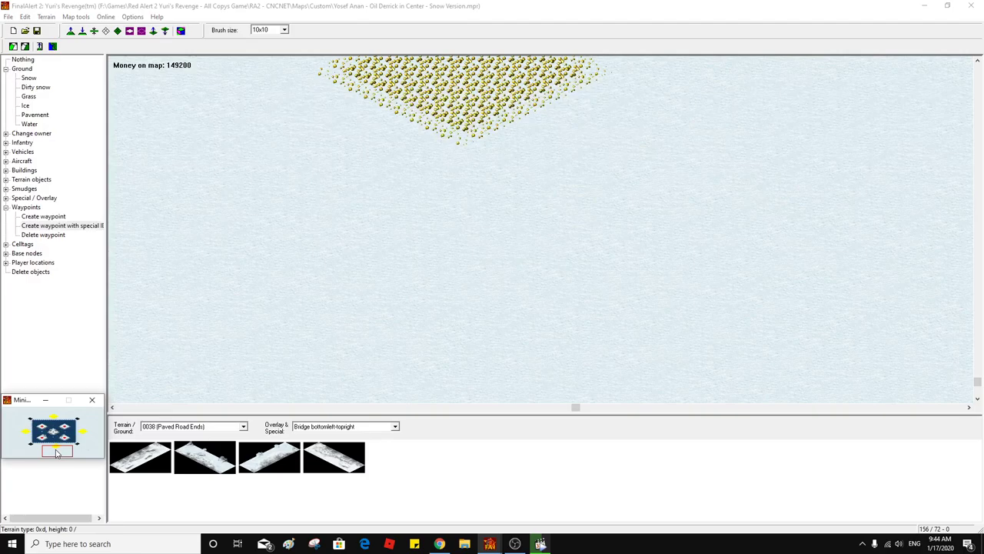
pyautogui.click(470, 237)
pyautogui.moveTo(438, 277); pyautogui.dragTo(406, 276)
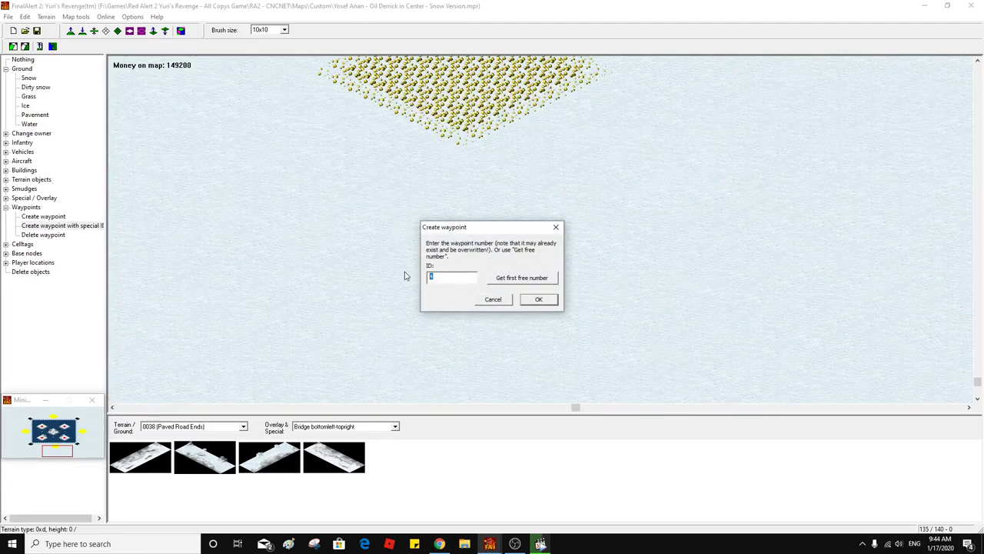
pyautogui.write('13')
pyautogui.click(548, 300)
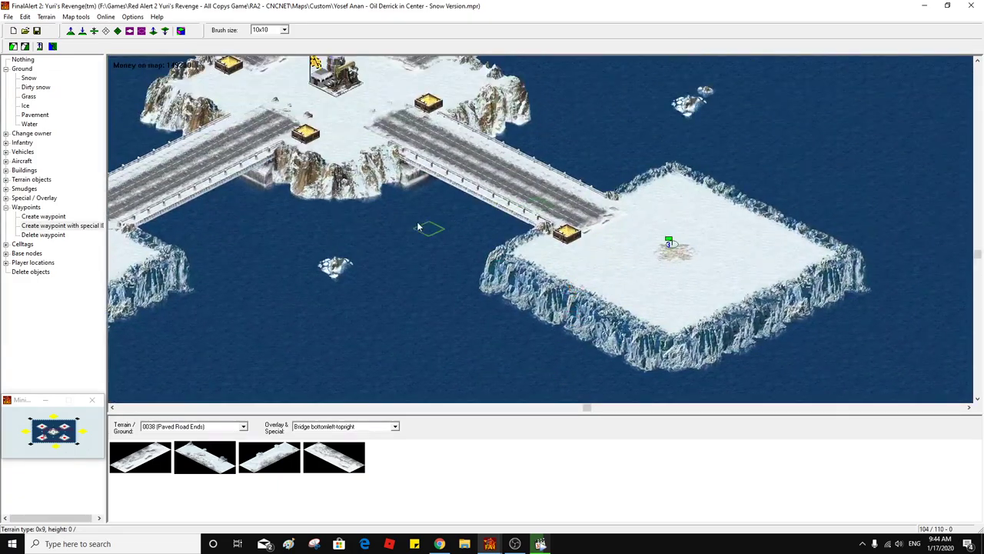
# Create a waypoint with special ID 8 on the Tech Oil Derrick at the centre of the map
pyautogui.moveTo(419, 227); pyautogui.dragTo(406, 213)
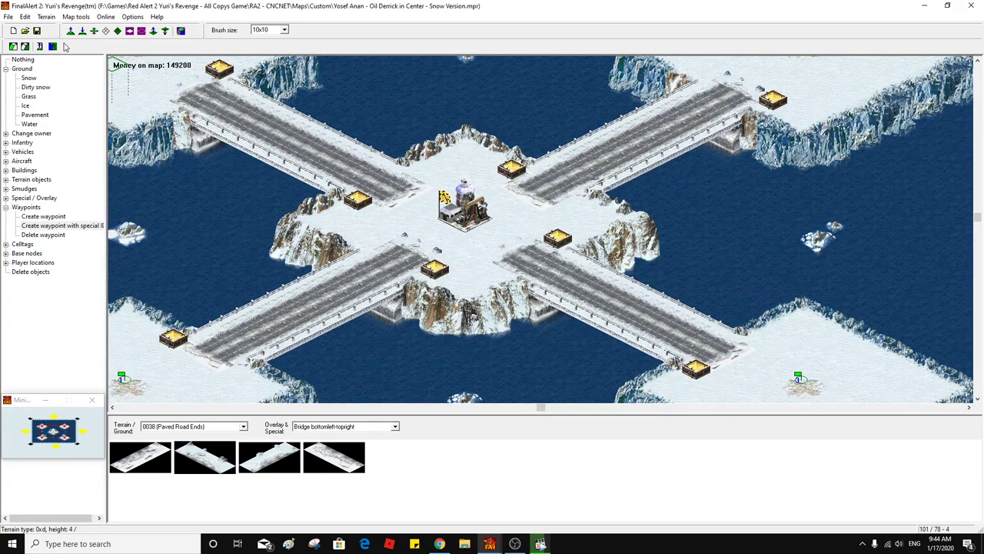
pyautogui.hscroll(-2, 461, 137)
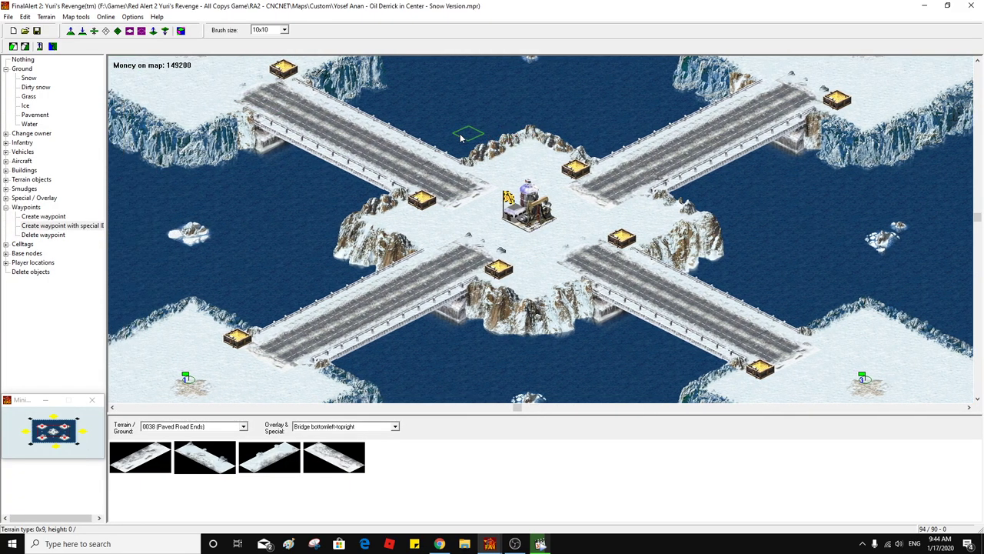
pyautogui.scroll(3, 669, 192)
pyautogui.hscroll(-2, 669, 192)
pyautogui.scroll(-7, 682, 205)
pyautogui.hscroll(-6, 683, 205)
pyautogui.scroll(-1, 640, 227)
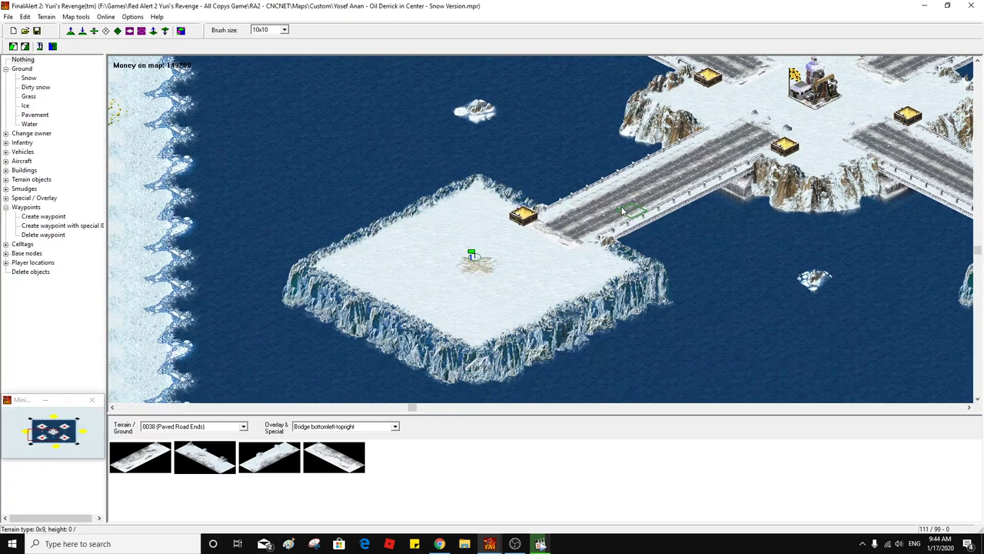
pyautogui.hscroll(7, 646, 196)
pyautogui.scroll(2, 646, 196)
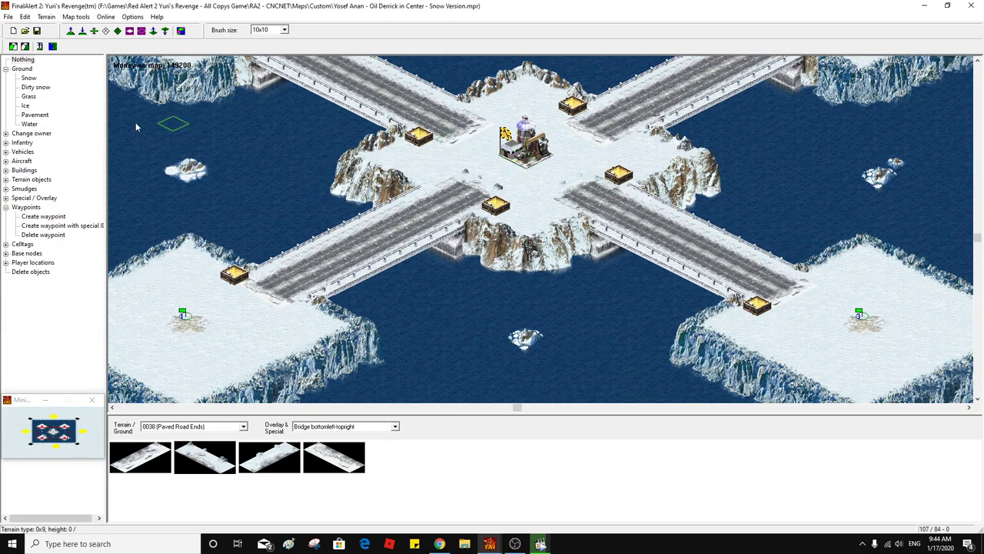
pyautogui.click(65, 225)
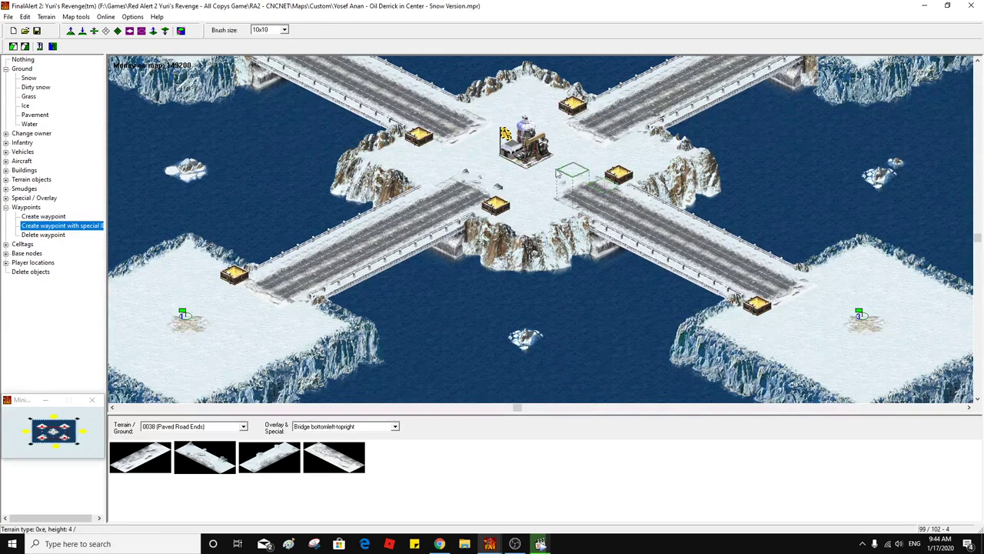
pyautogui.click(525, 155)
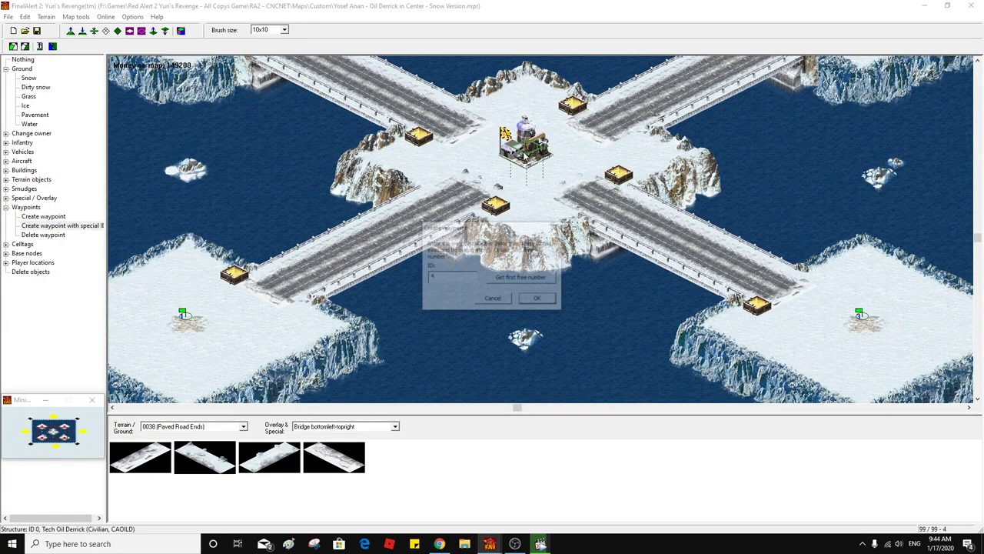
pyautogui.write('8')
pyautogui.click(549, 299)
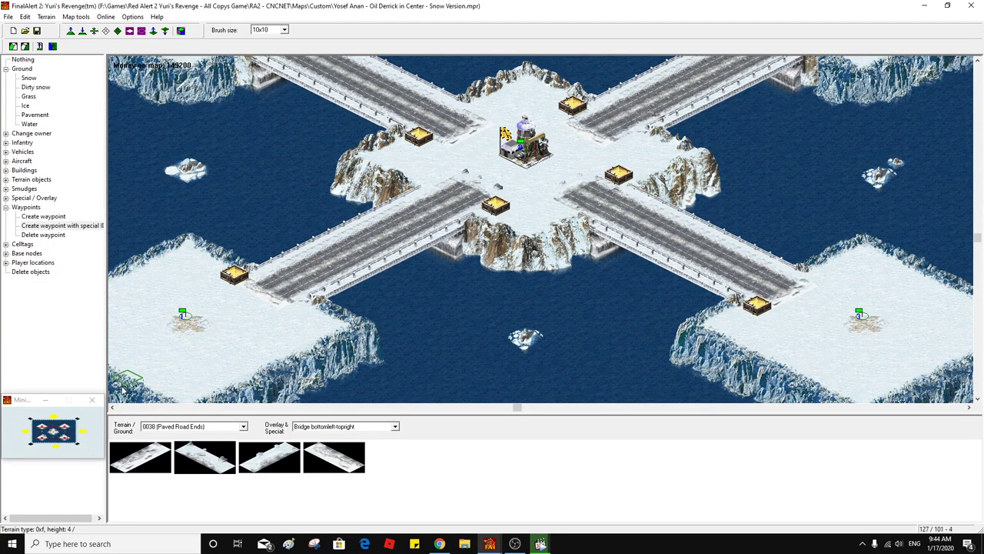
# Add a new task force and name it EngReinforcment
pyautogui.click(20, 436)
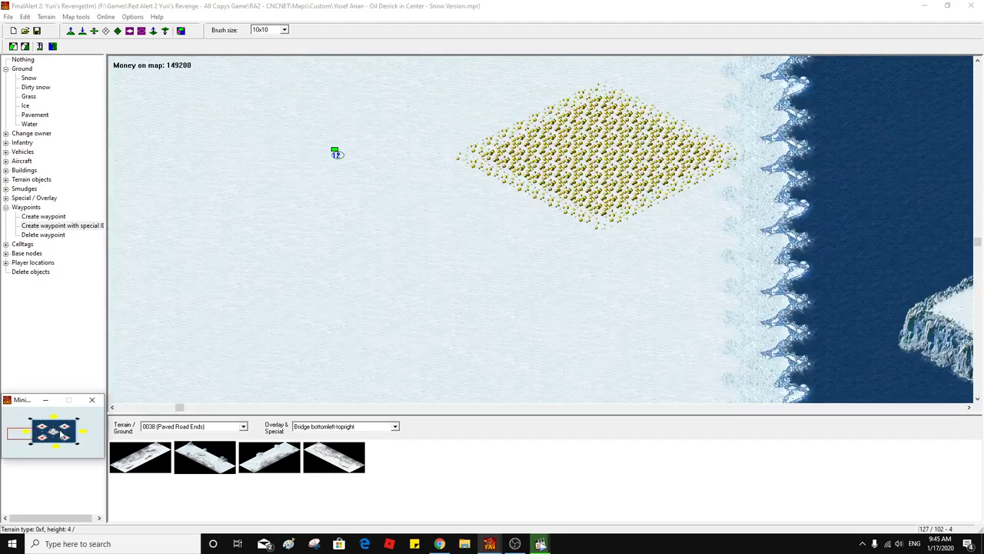
pyautogui.rightClick(538, 222)
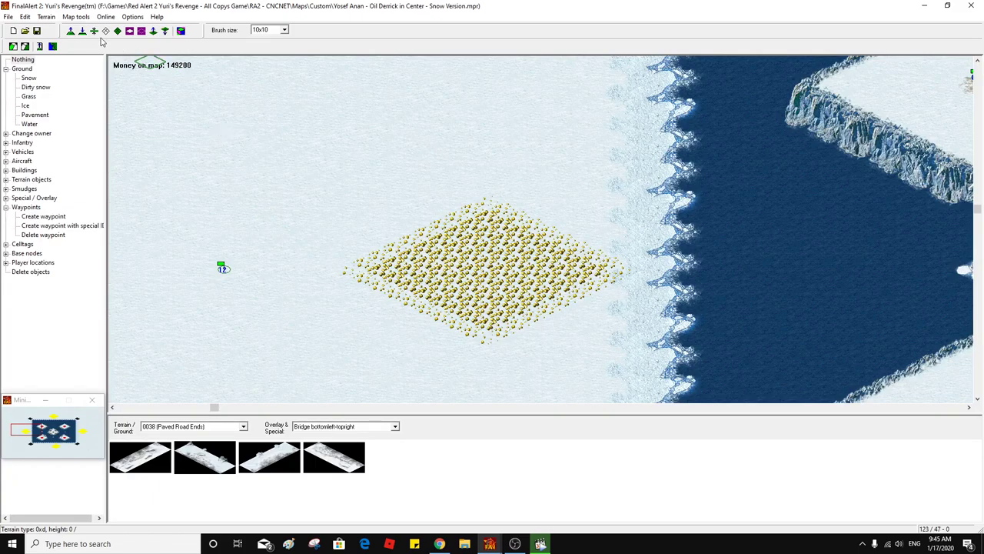
pyautogui.click(25, 17)
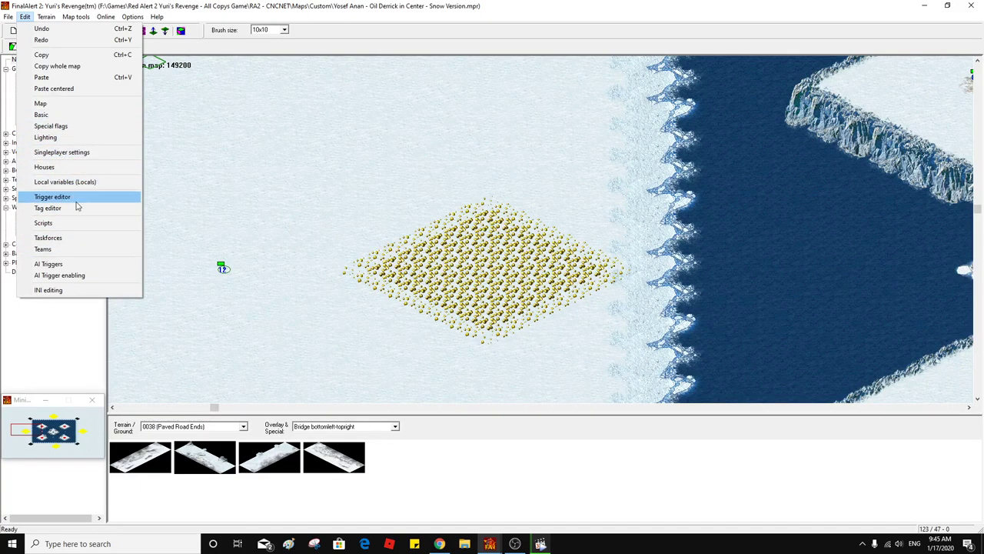
pyautogui.click(78, 245)
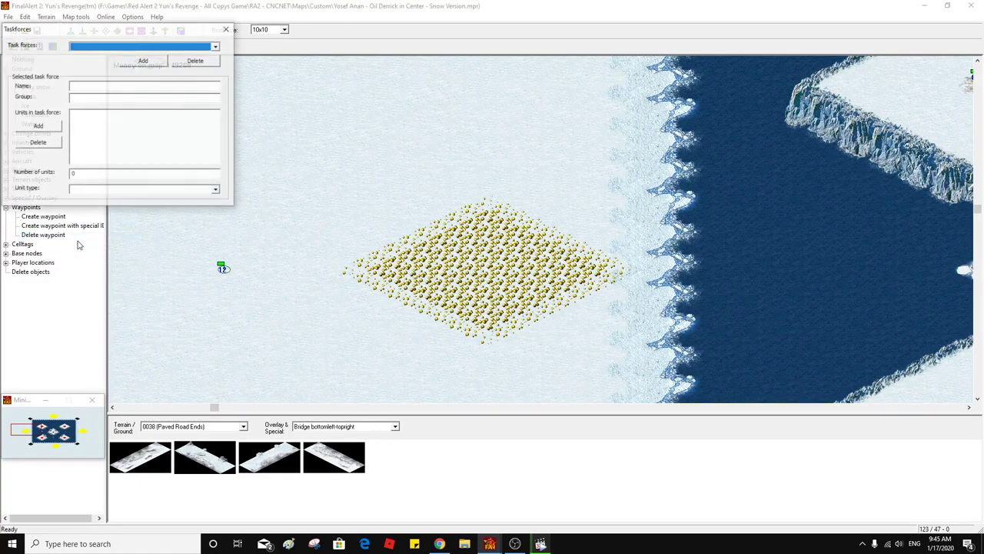
pyautogui.moveTo(137, 49); pyautogui.dragTo(408, 76)
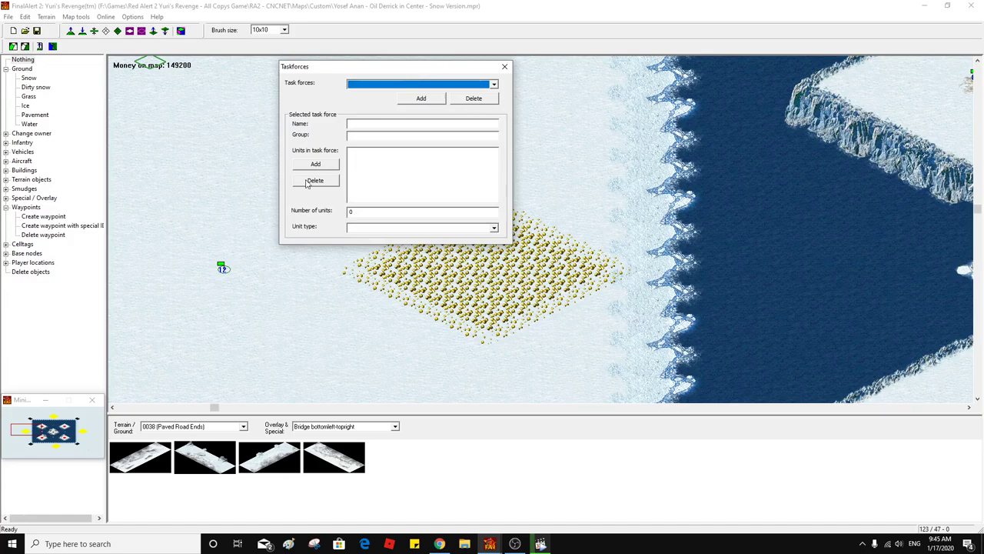
pyautogui.click(438, 98)
pyautogui.moveTo(400, 123); pyautogui.dragTo(292, 123)
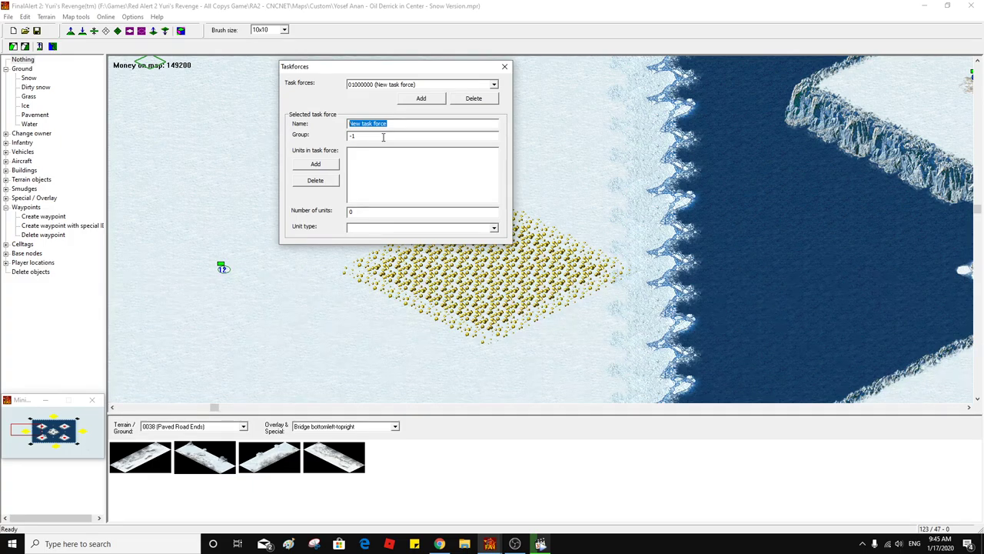
pyautogui.write('Re')
pyautogui.press('BackSpace')
pyautogui.write('EngReinforcment')
# Add a unit to the EngReinforcment task force and set its type to SHAD (NightHawk Transport)
pyautogui.click(335, 165)
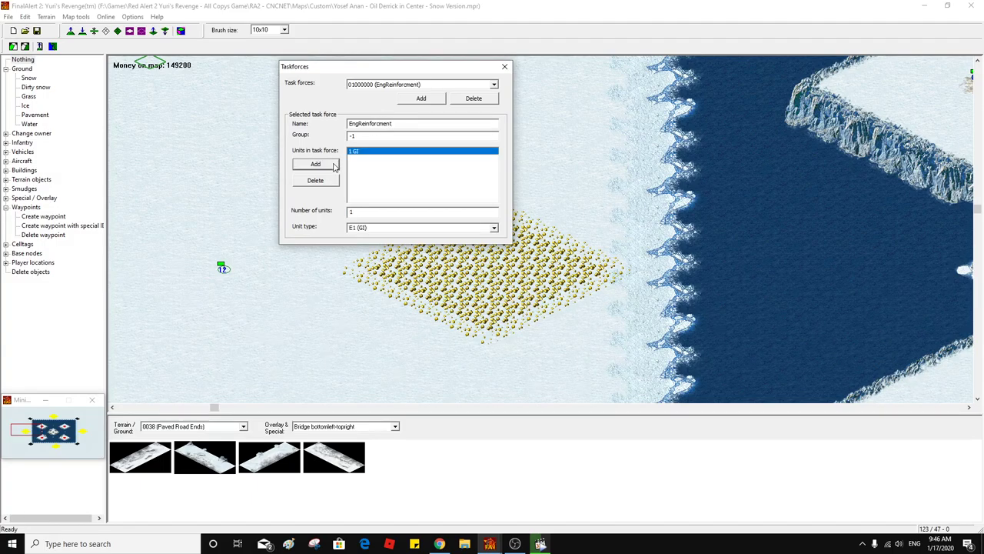
pyautogui.click(494, 227)
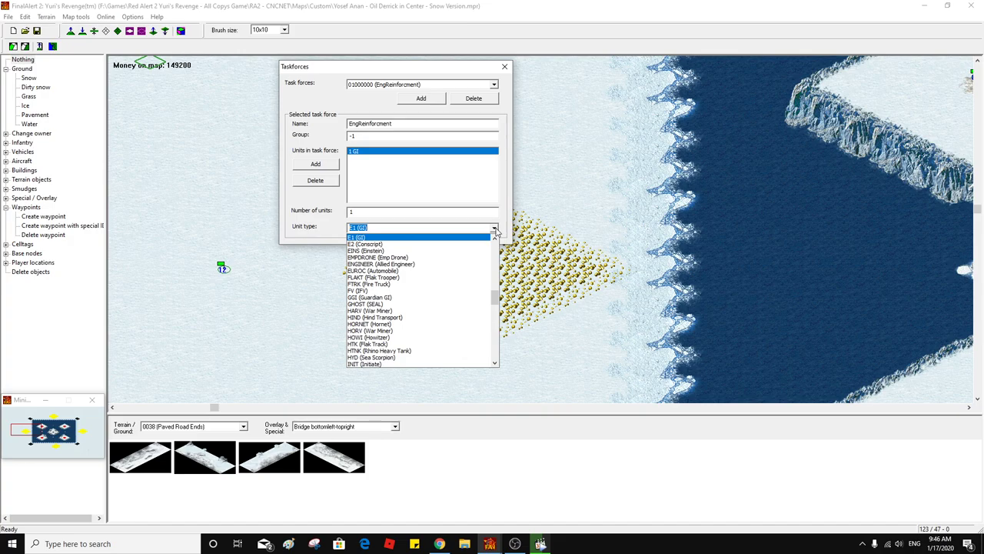
pyautogui.write('3')
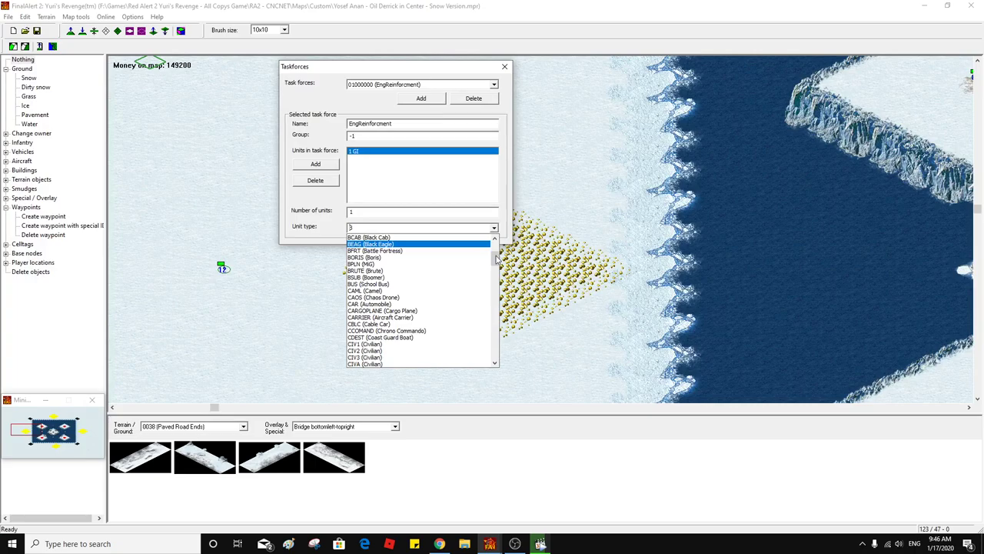
pyautogui.scroll(4, 497, 251)
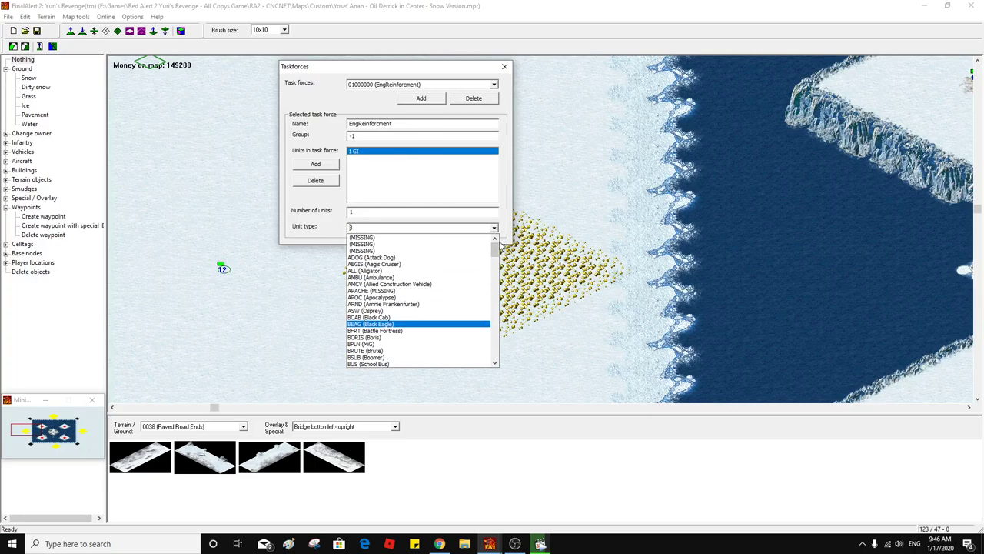
pyautogui.click(492, 228)
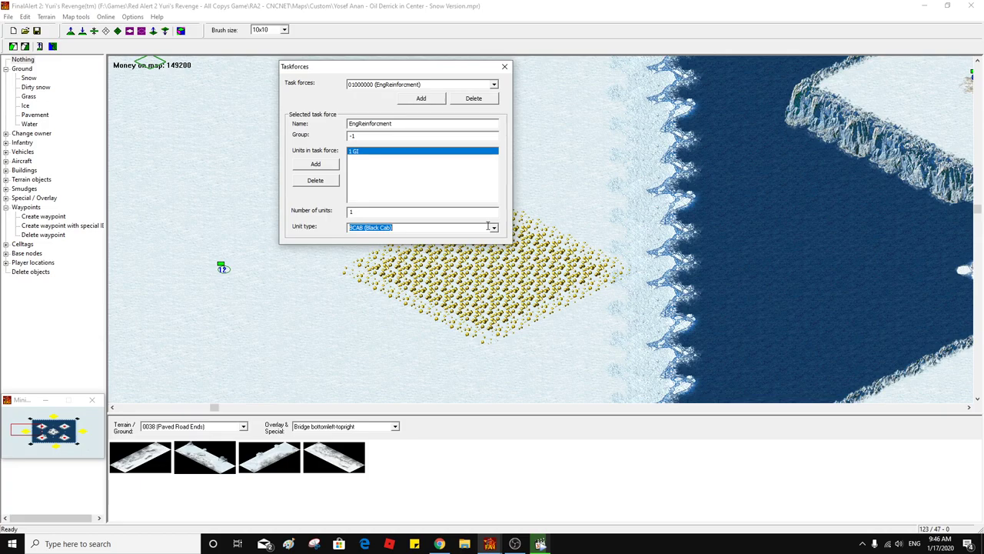
pyautogui.write('HS')
pyautogui.press('BackSpace')
pyautogui.press('BackSpace')
pyautogui.write('S')
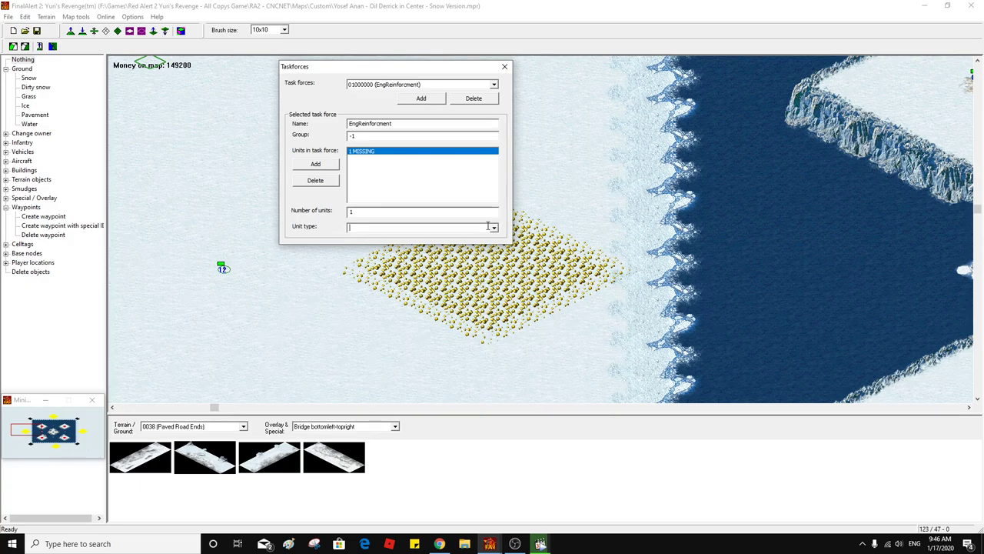
pyautogui.write('SH')
pyautogui.click(494, 227)
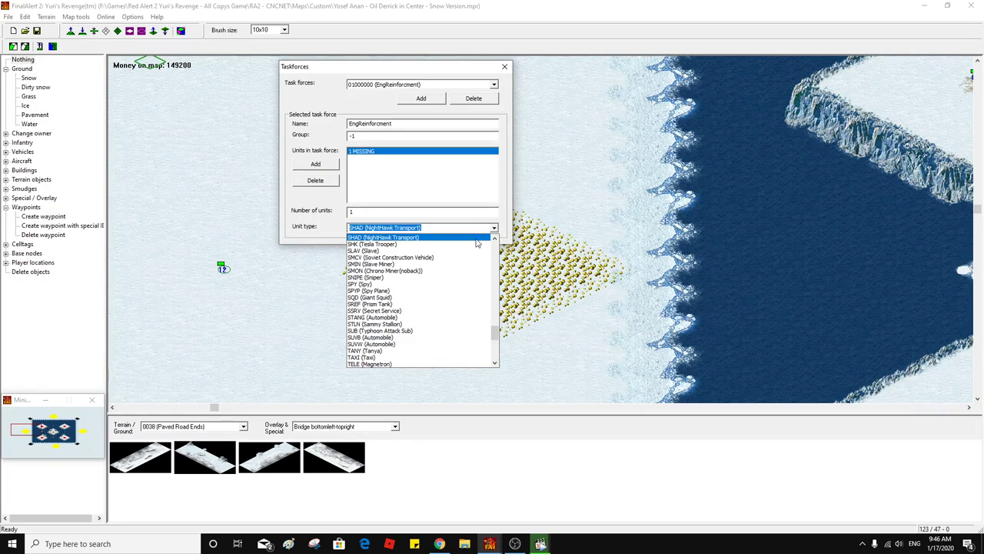
pyautogui.click(476, 239)
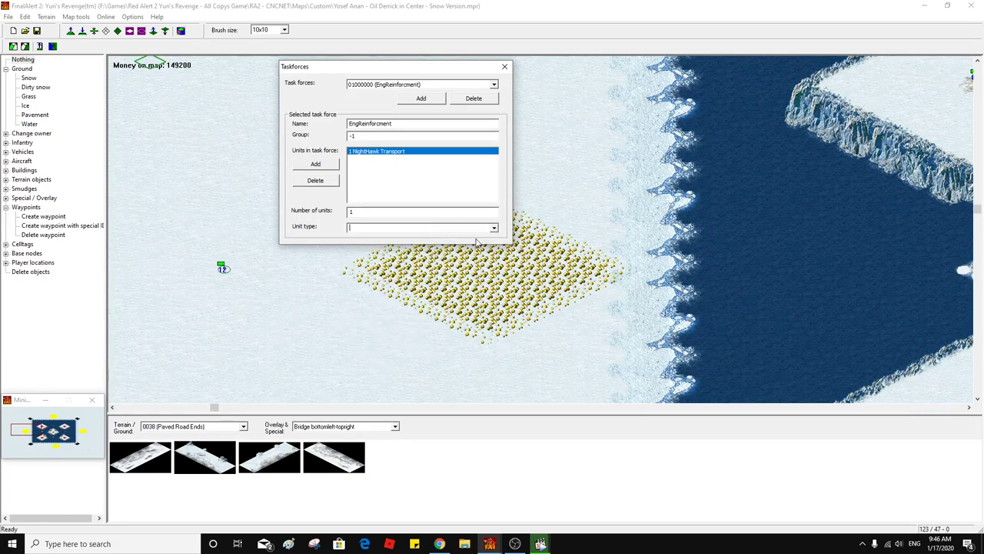
# Add a second unit to the task force and set the first unit's type to ENGINEER (Allied Engineer)
pyautogui.click(332, 166)
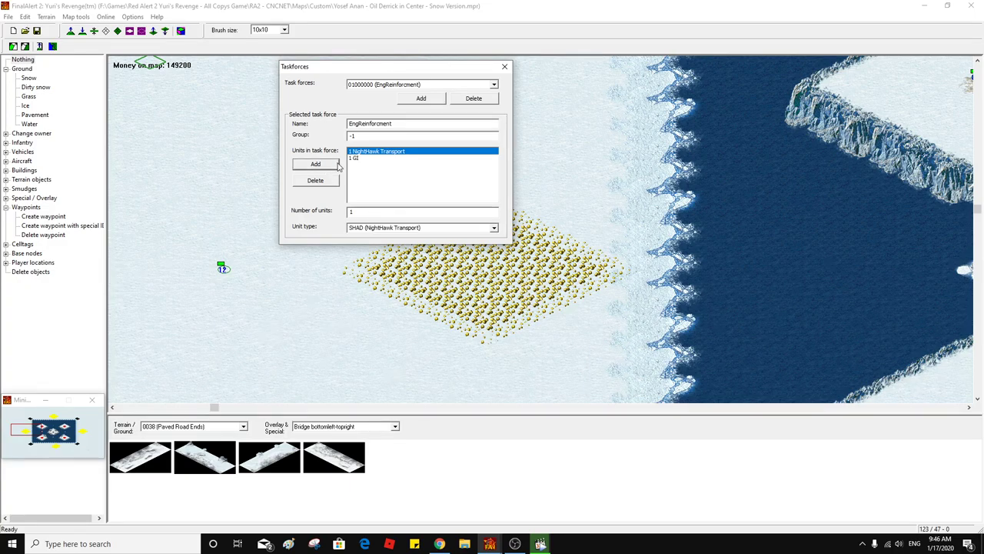
pyautogui.click(476, 227)
pyautogui.press('BackSpace')
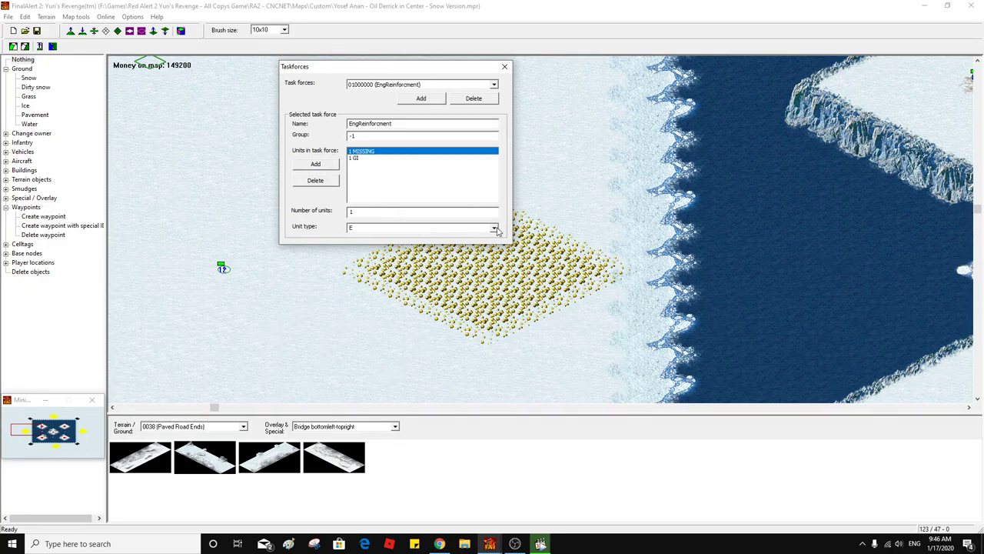
pyautogui.click(495, 228)
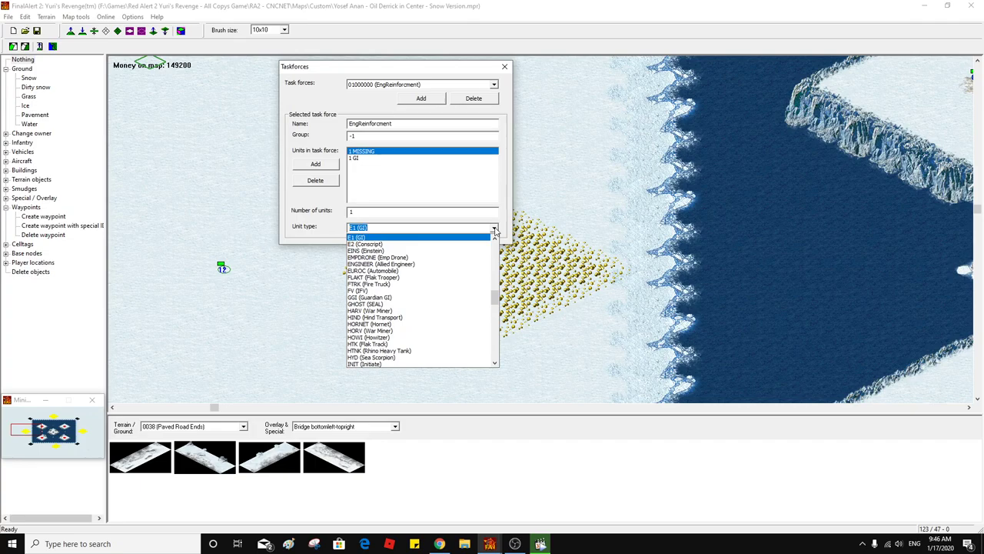
pyautogui.click(380, 264)
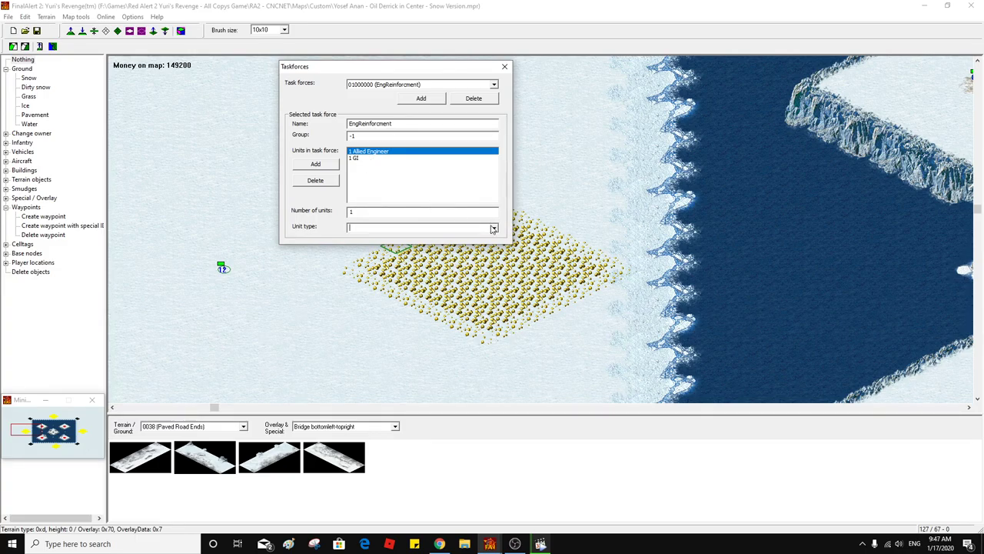
# Change the first unit's type back to SHAD (NightHawk Transport)
pyautogui.write('SH')
pyautogui.click(495, 227)
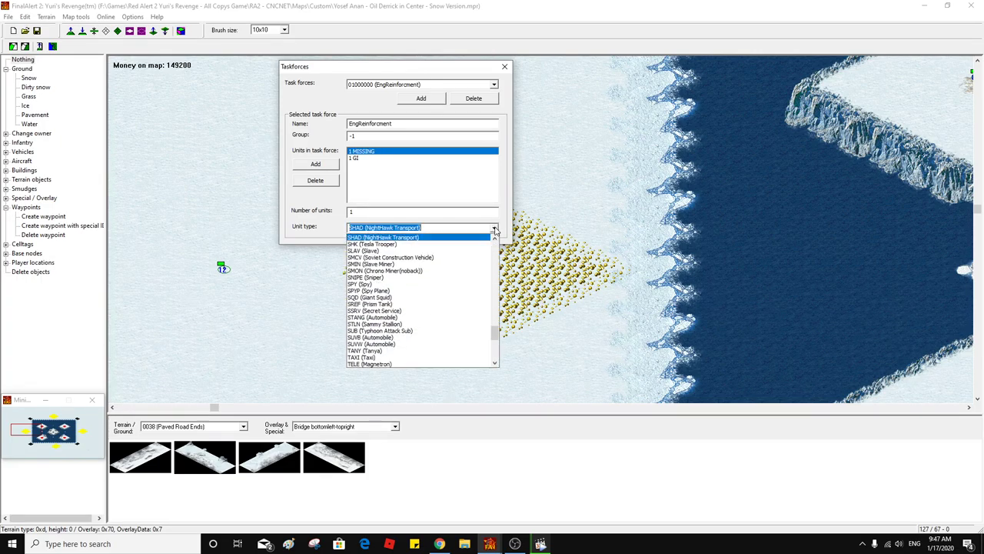
pyautogui.click(458, 237)
# Set the type of the EngReinforcment task force's GI unit to ENGINEER (Allied Engineer) and its number of units to 5
pyautogui.click(361, 158)
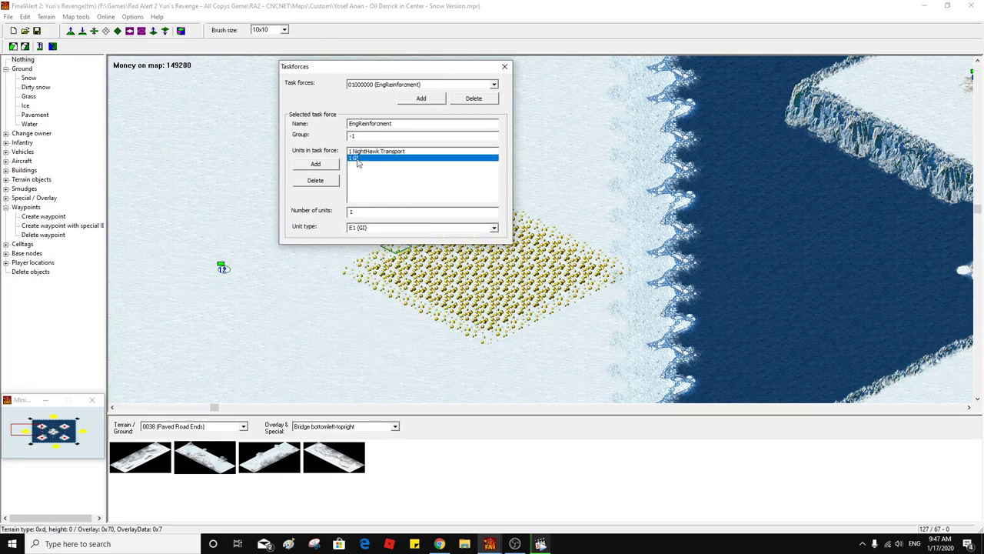
pyautogui.click(450, 228)
pyautogui.write('E')
pyautogui.click(495, 228)
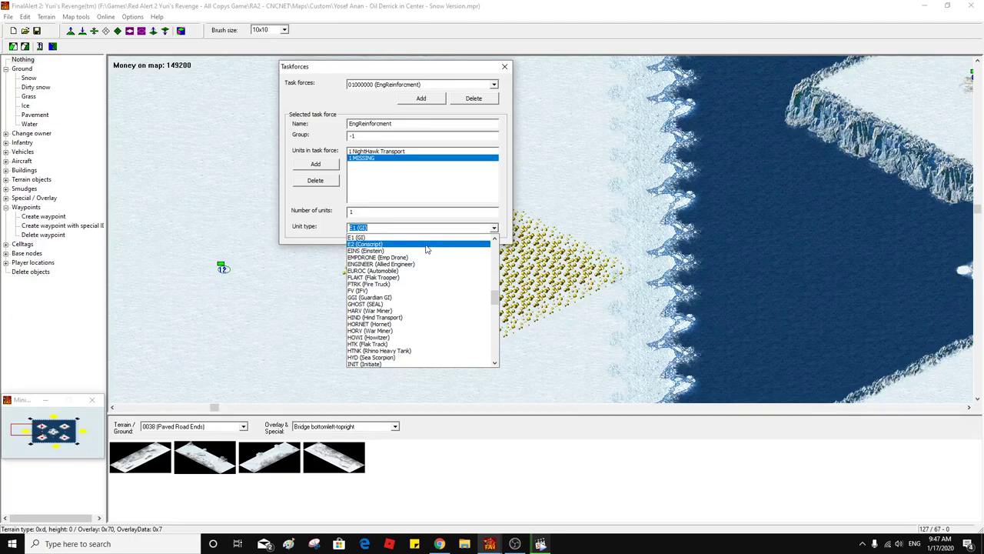
pyautogui.write('NE')
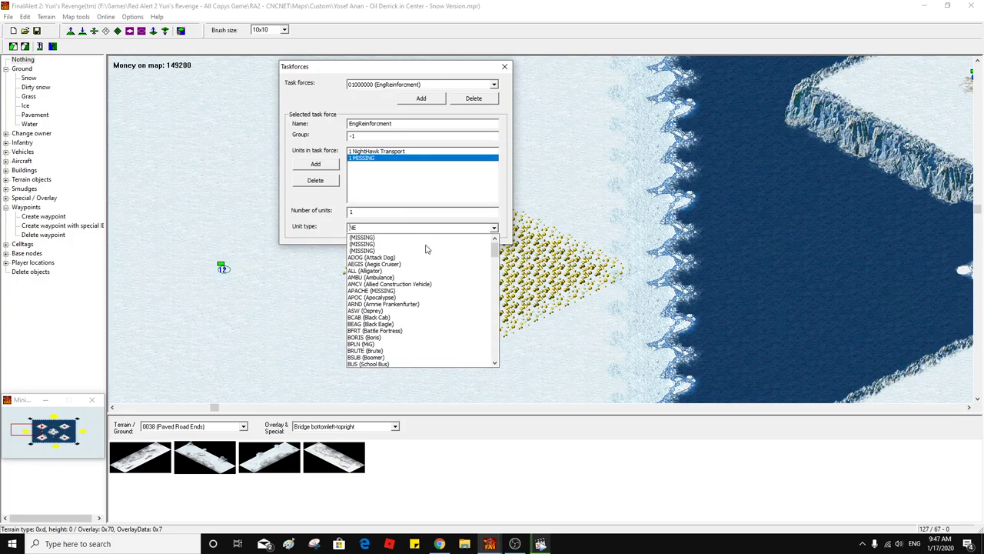
pyautogui.press('BackSpace')
pyautogui.press('BackSpace')
pyautogui.write('E')
pyautogui.press('BackSpace')
pyautogui.write('A')
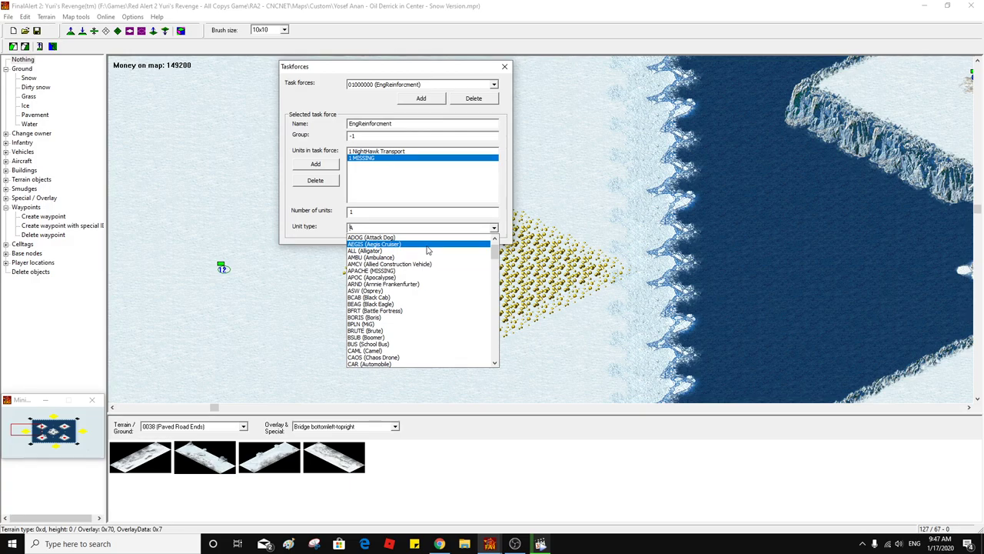
pyautogui.click(389, 237)
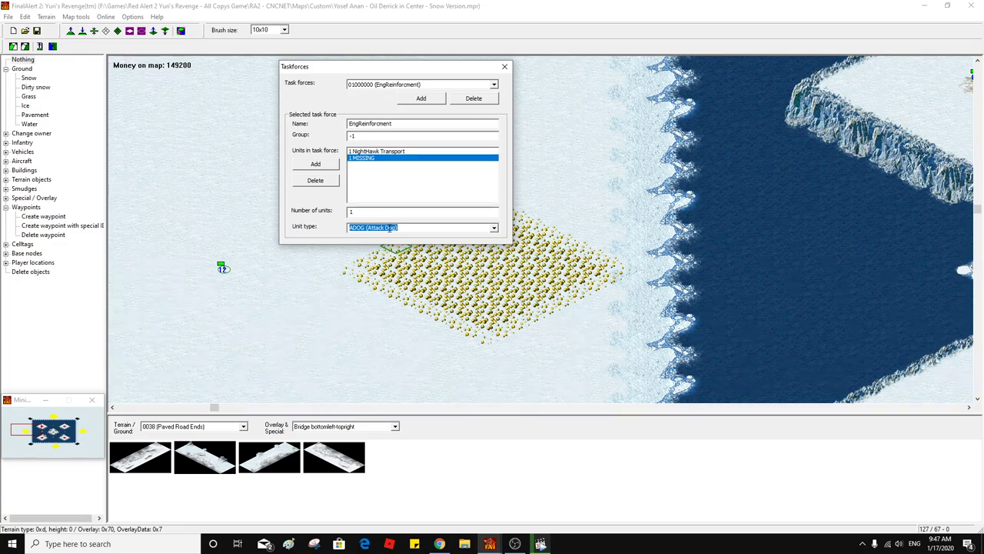
pyautogui.write('Al')
pyautogui.click(495, 228)
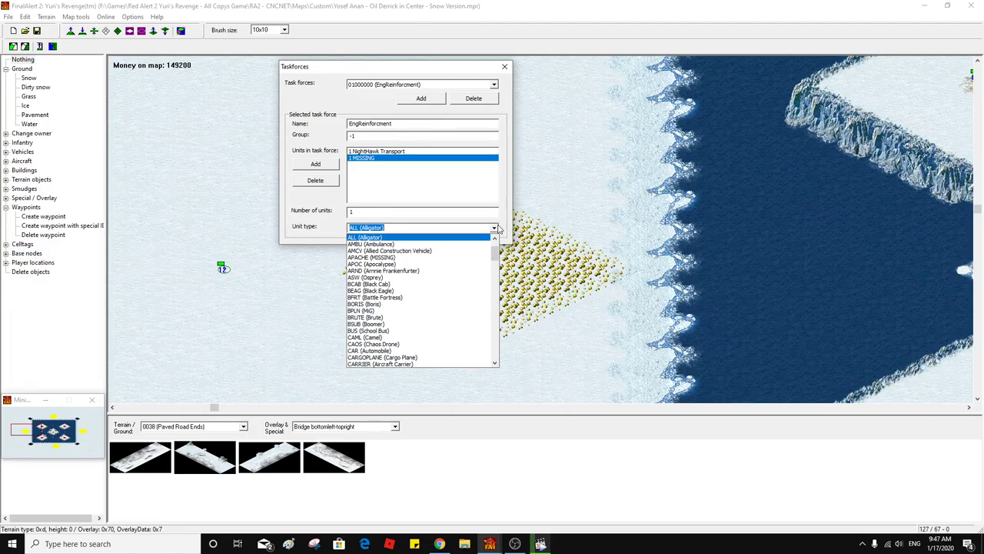
pyautogui.scroll(-8, 498, 229)
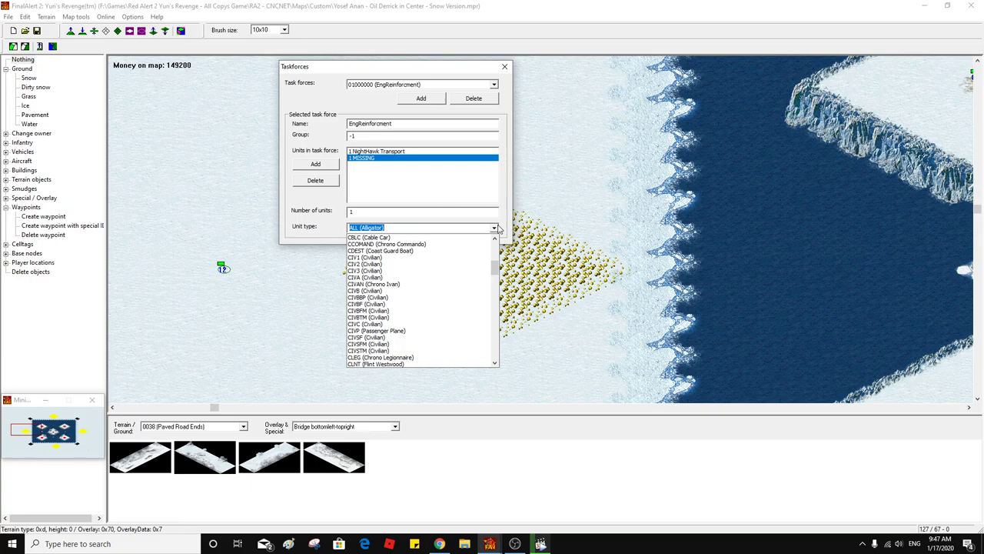
pyautogui.scroll(-8, 497, 229)
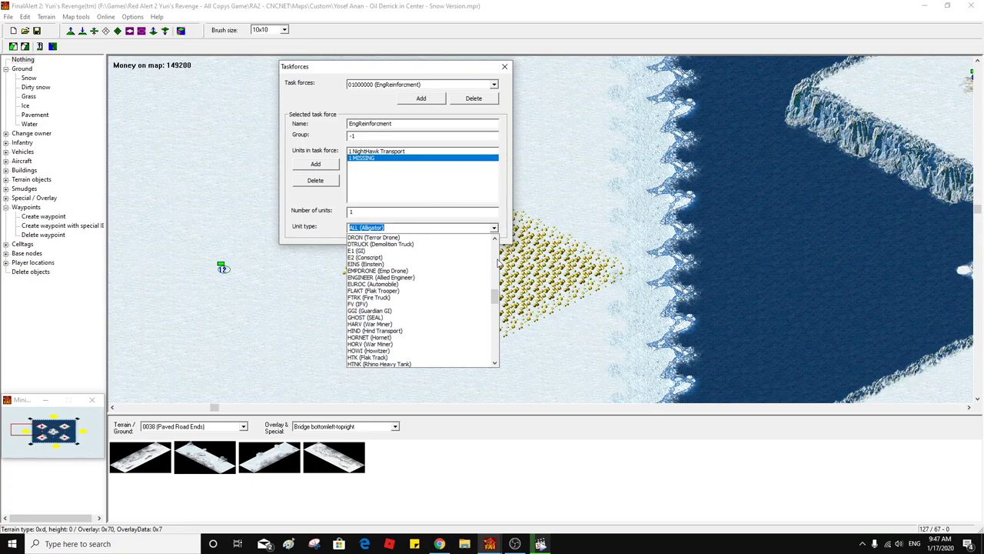
pyautogui.moveTo(497, 300); pyautogui.dragTo(495, 244)
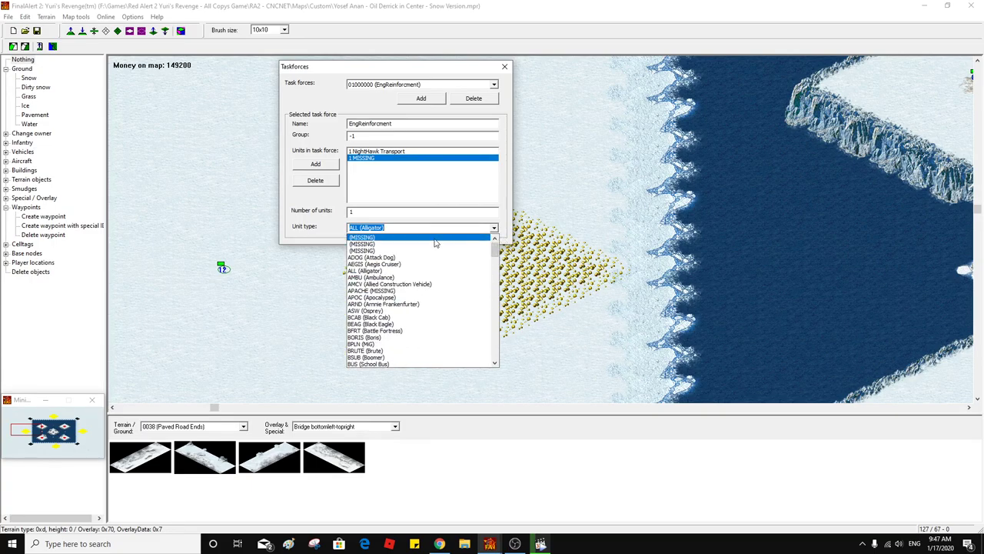
pyautogui.scroll(-3, 443, 286)
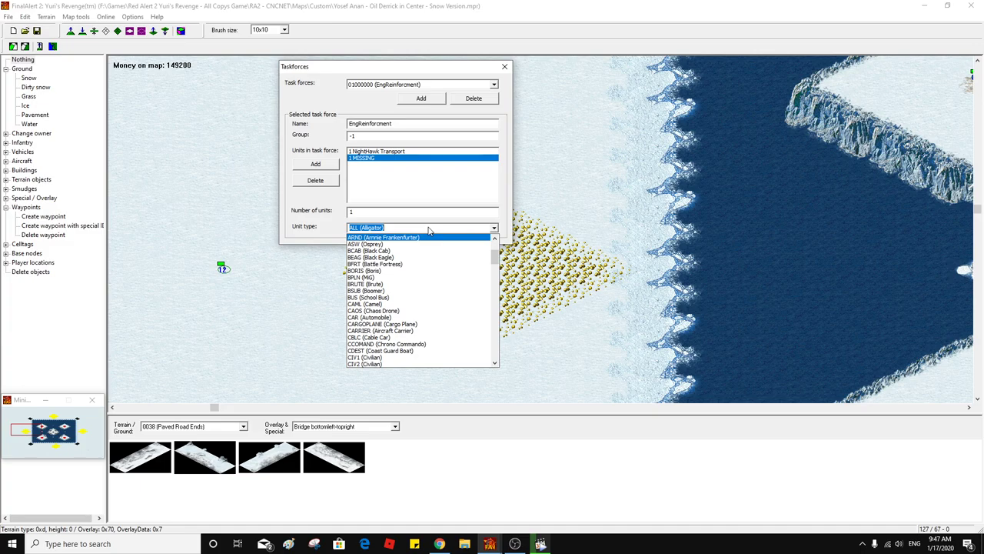
pyautogui.write('en')
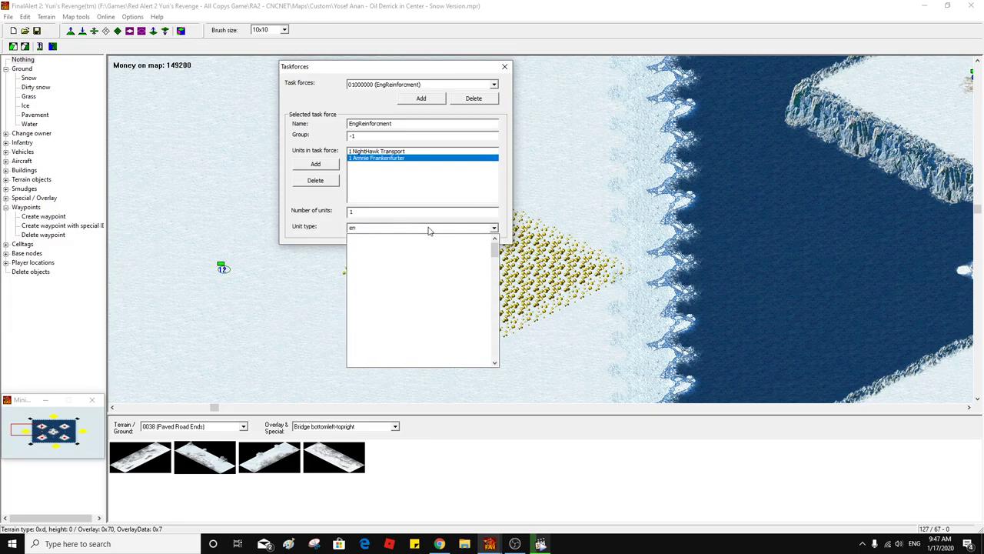
pyautogui.click(433, 238)
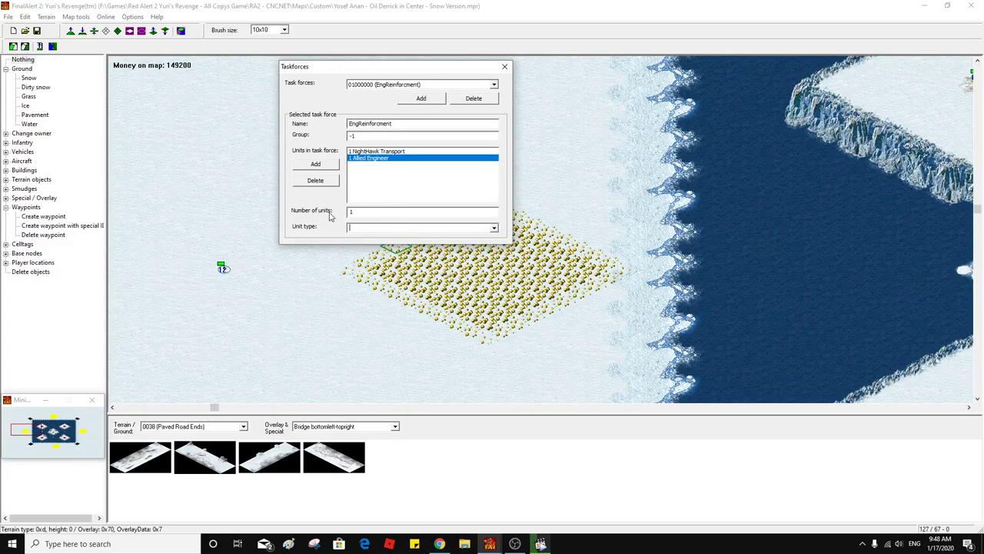
pyautogui.click(373, 213)
pyautogui.write('5')
# Add another task force and name it Eng
pyautogui.click(423, 99)
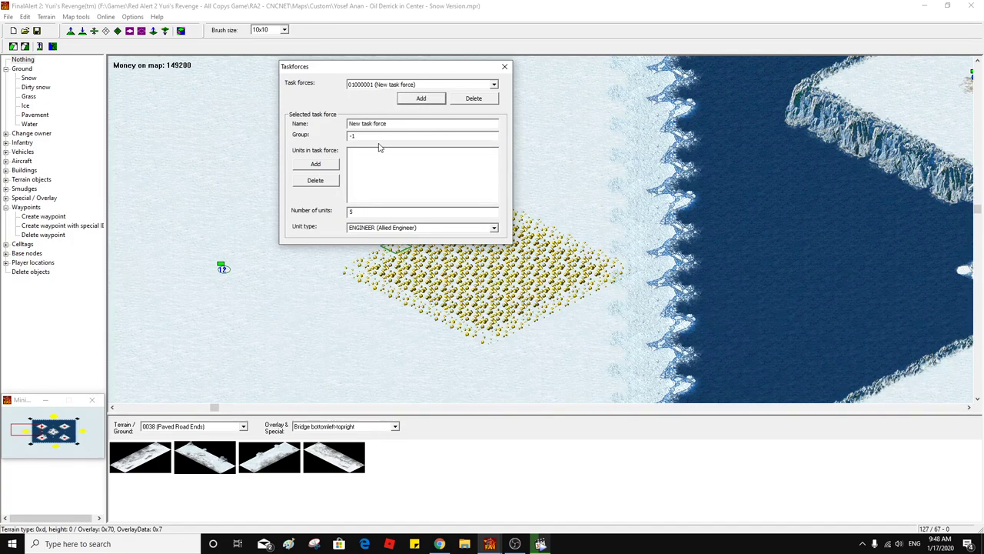
pyautogui.moveTo(386, 123); pyautogui.dragTo(297, 128)
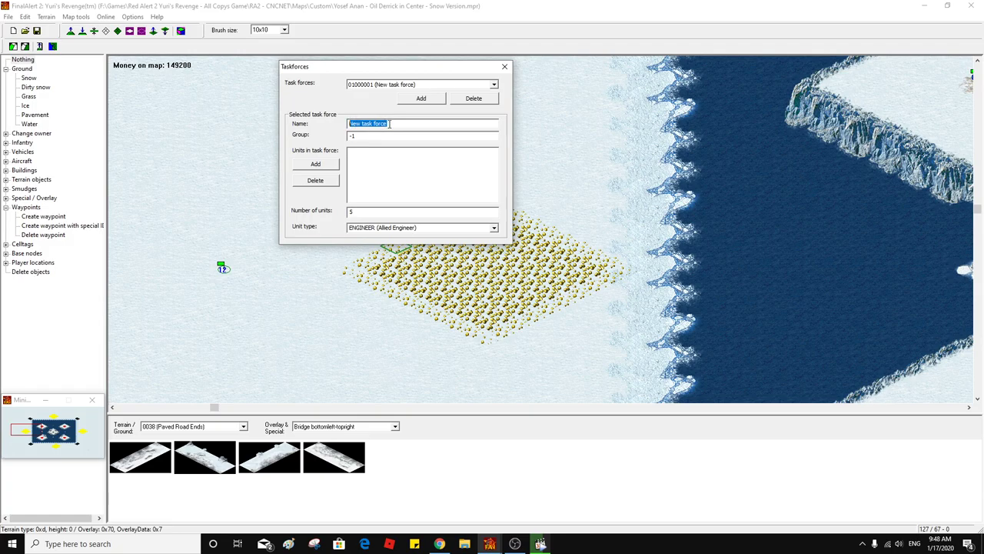
pyautogui.write('Eng')
# Add a unit of type ENGINEER (Allied Engineer) to the Eng task force and close the task force editor
pyautogui.click(326, 165)
pyautogui.click(386, 229)
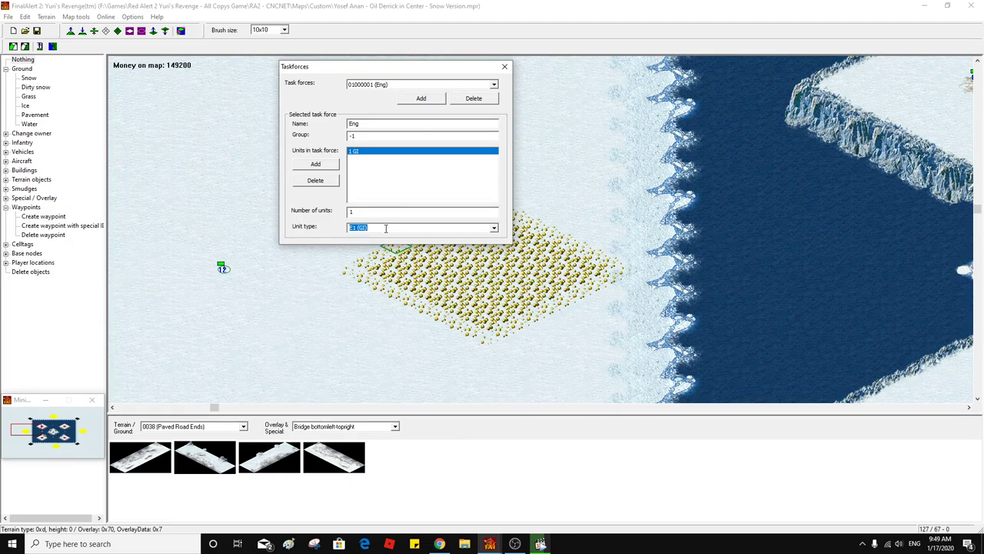
pyautogui.write('en')
pyautogui.click(495, 229)
pyautogui.click(488, 238)
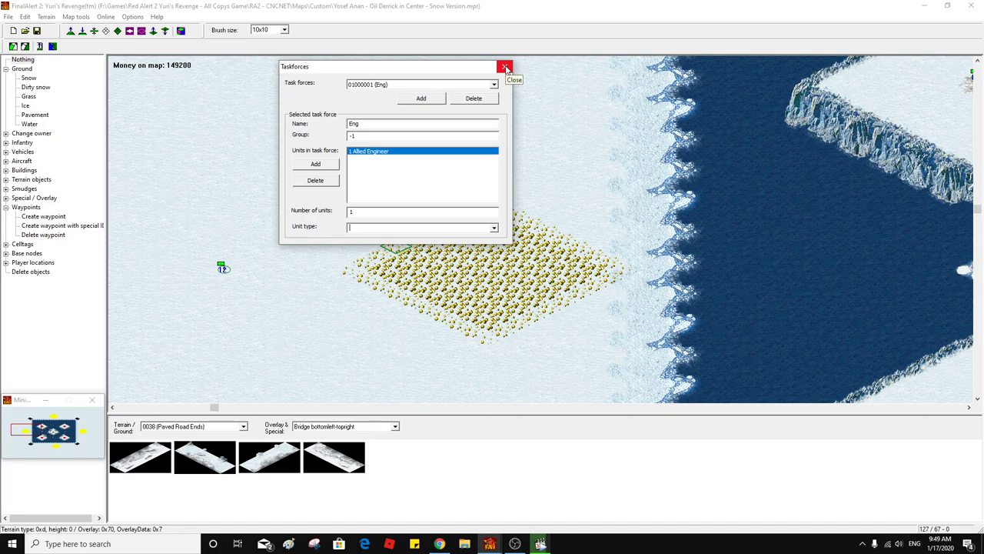
pyautogui.click(505, 68)
pyautogui.moveTo(584, 154); pyautogui.dragTo(779, 185)
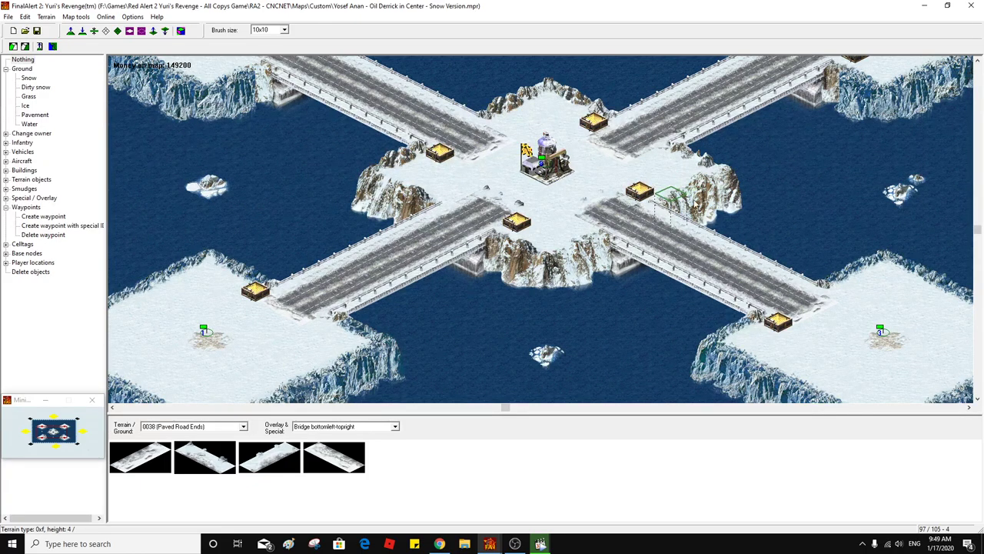
pyautogui.hscroll(-2, 545, 213)
pyautogui.middleClick(467, 182)
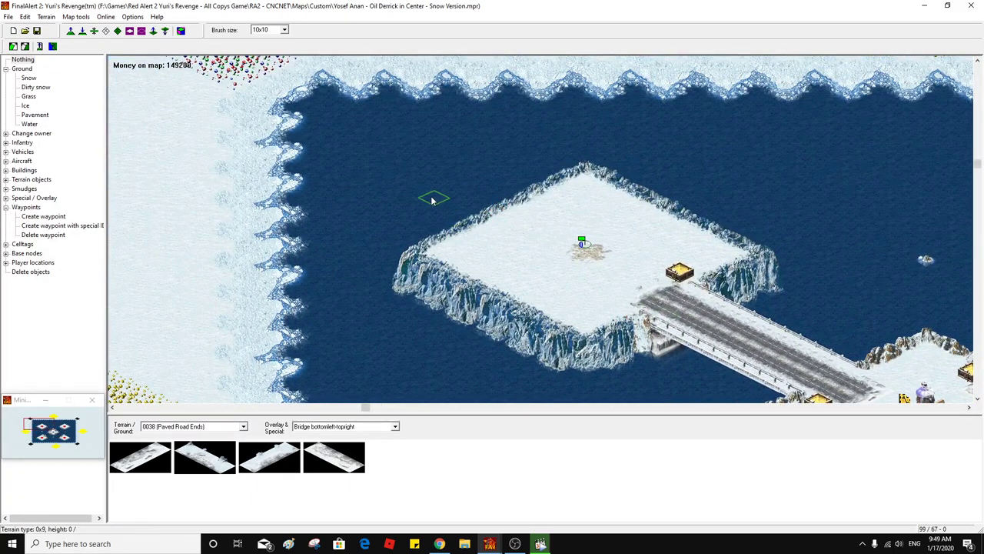
pyautogui.middleClick(330, 160)
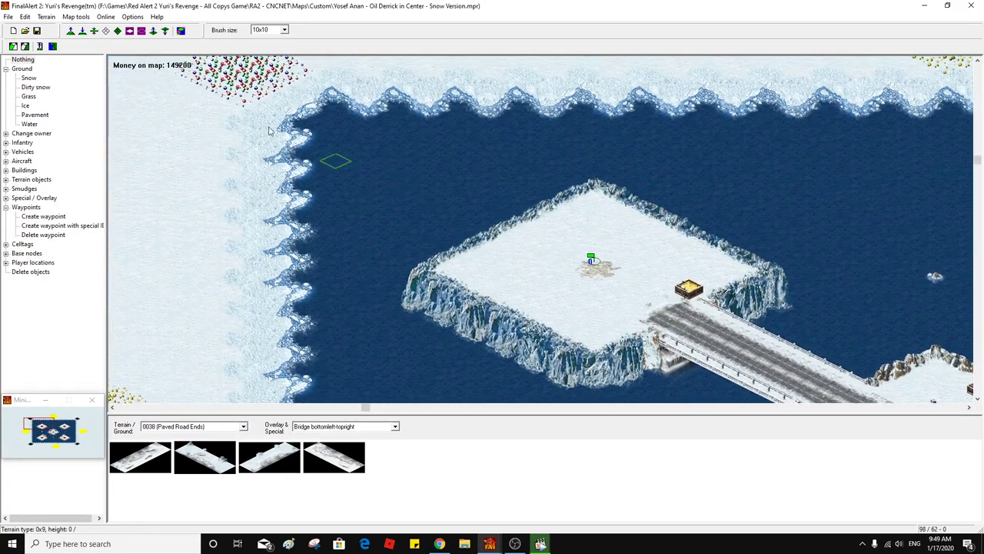
# Open the script editor and add a new script named Reinforce_01
pyautogui.click(25, 17)
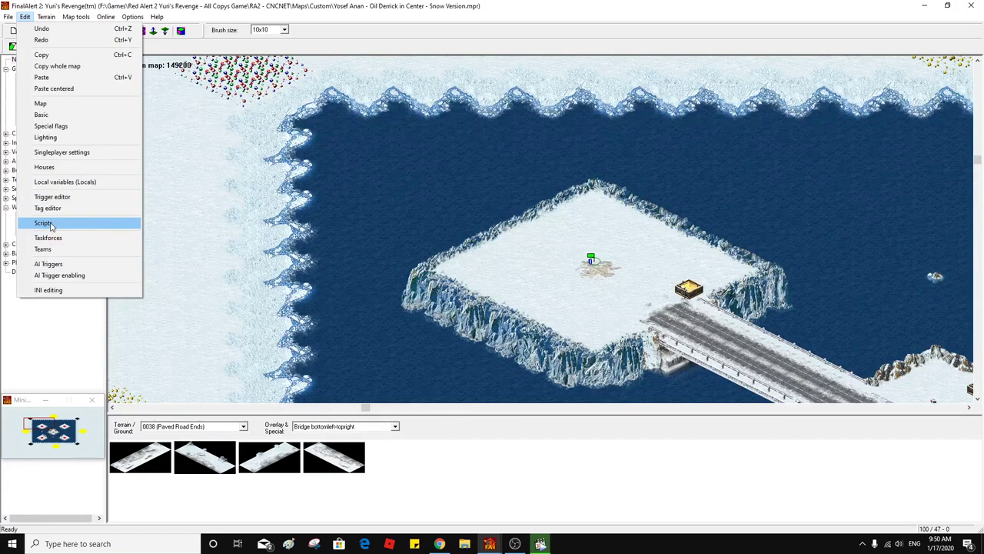
pyautogui.click(43, 223)
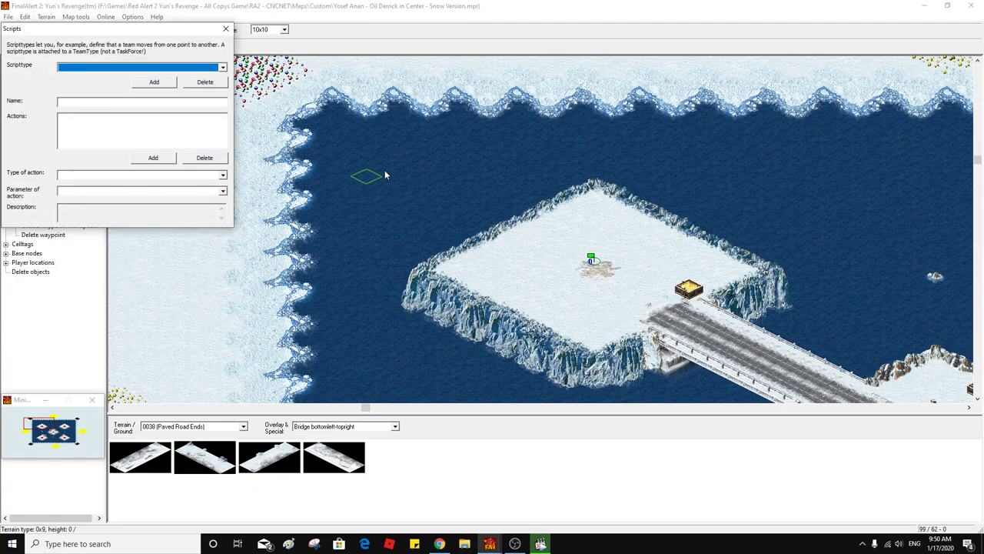
pyautogui.moveTo(102, 29); pyautogui.dragTo(256, 75)
pyautogui.middleClick(522, 233)
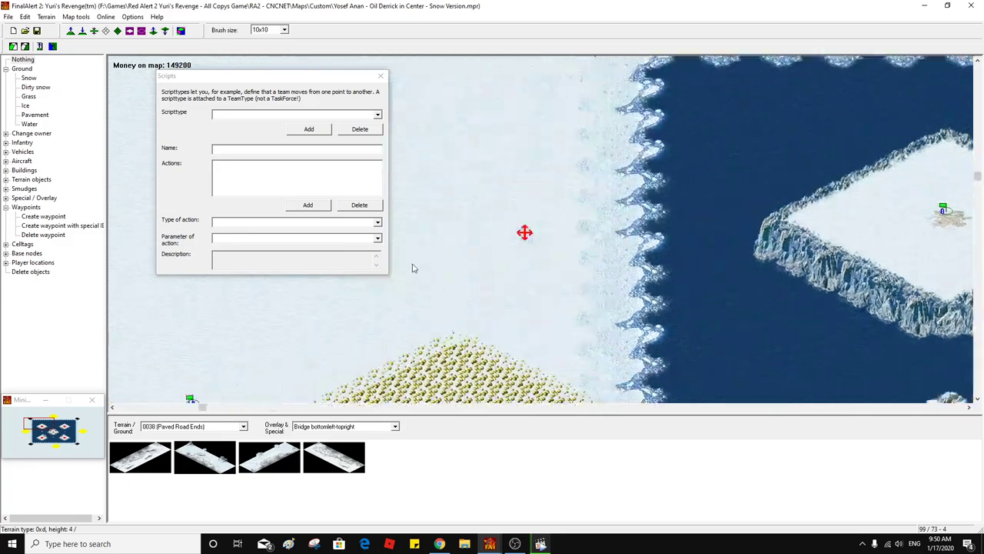
pyautogui.middleClick(464, 172)
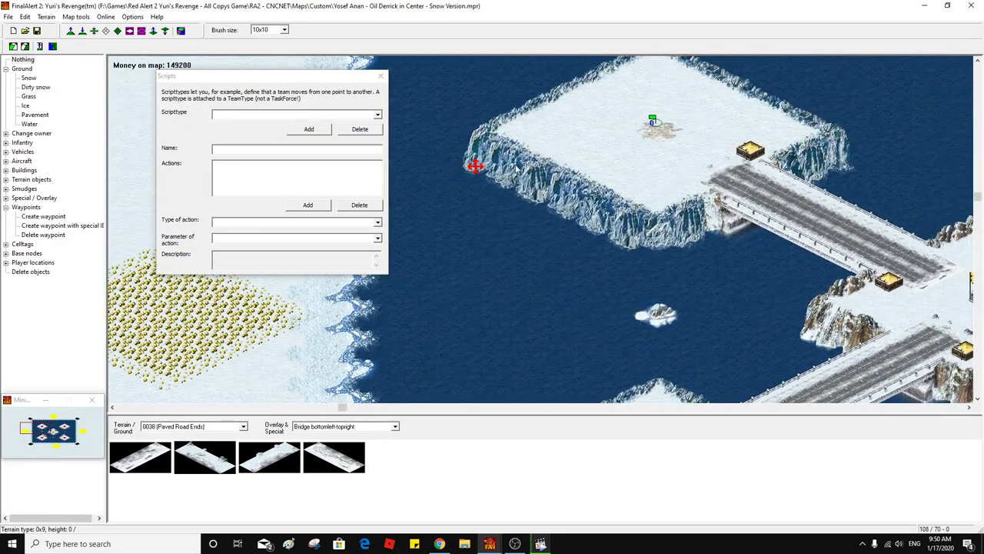
pyautogui.middleClick(567, 219)
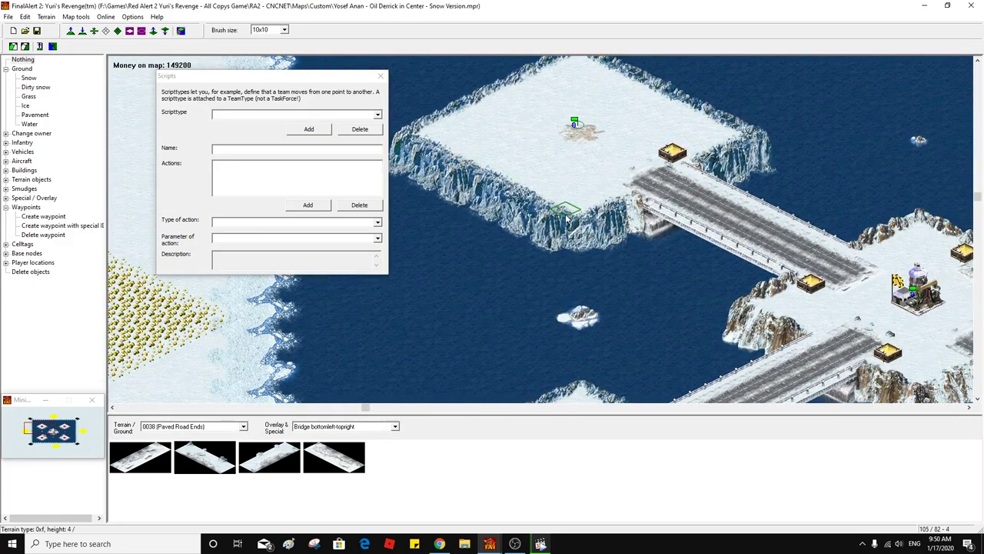
pyautogui.click(259, 213)
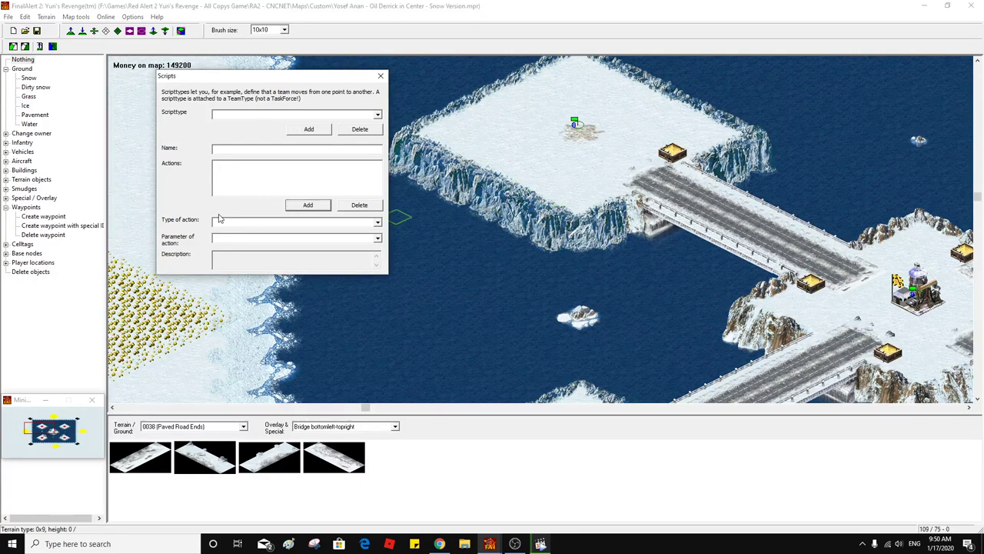
pyautogui.click(308, 129)
pyautogui.moveTo(255, 151); pyautogui.dragTo(202, 150)
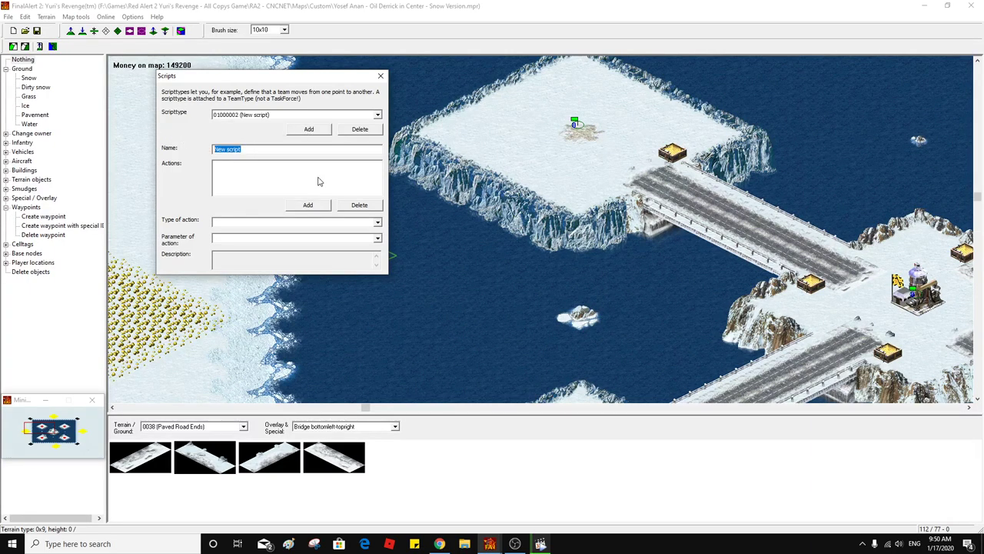
pyautogui.write('Reinforce_01')
# Add an action to the Reinforce_01 script and set its type to Move to waypoint
pyautogui.click(306, 207)
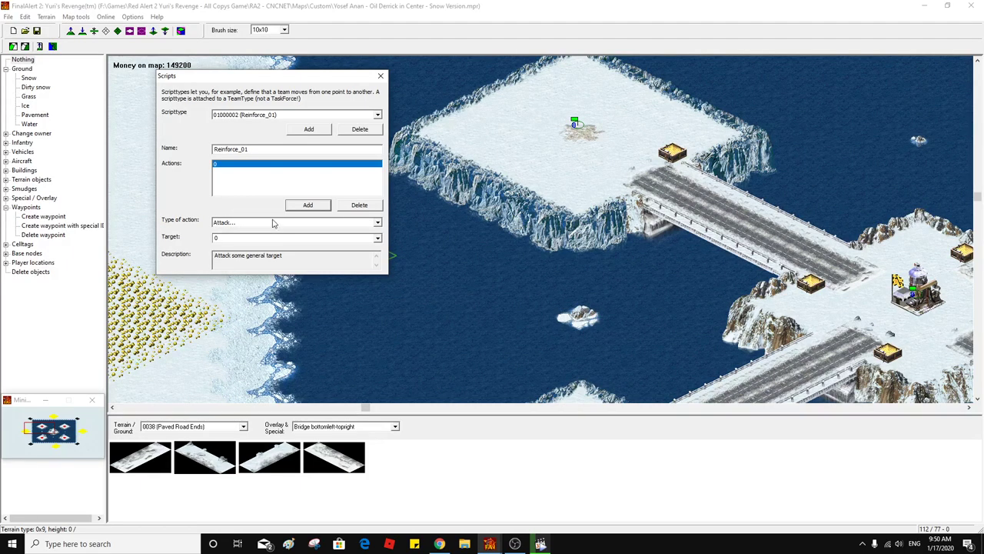
pyautogui.click(238, 223)
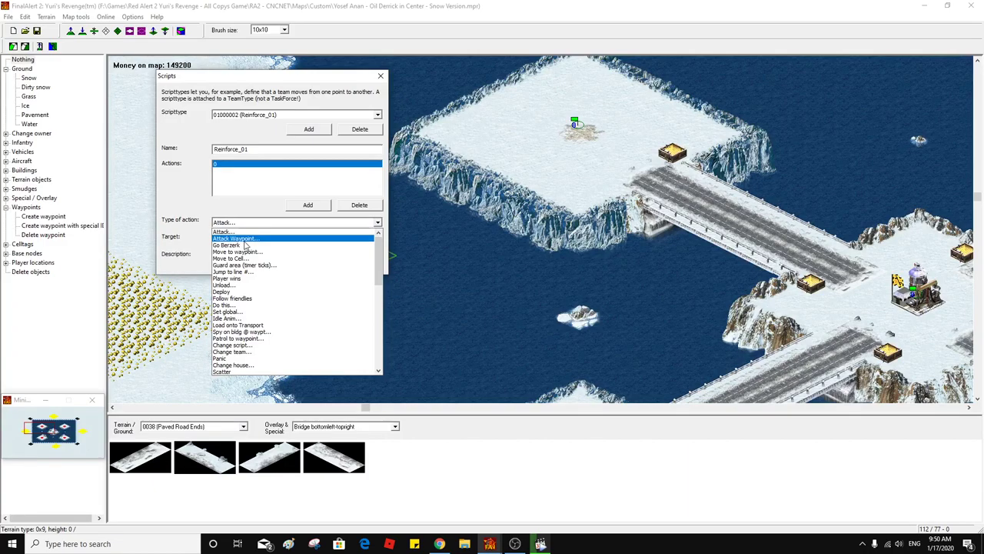
pyautogui.click(248, 251)
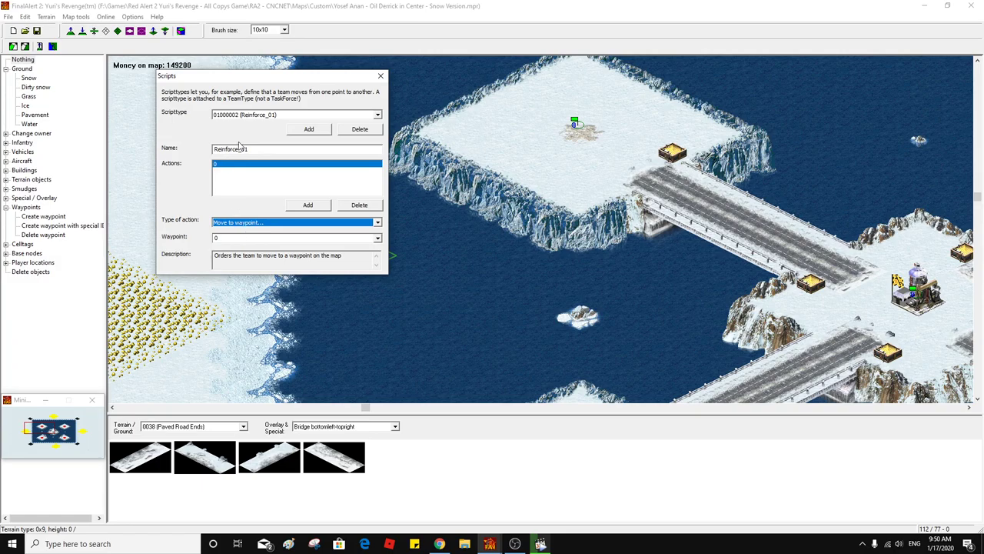
# Add a second script and name it Reinforce_02, reusing the copied name of the first script
pyautogui.moveTo(252, 148); pyautogui.dragTo(196, 144)
pyautogui.hotkey('ctrl', 'c')
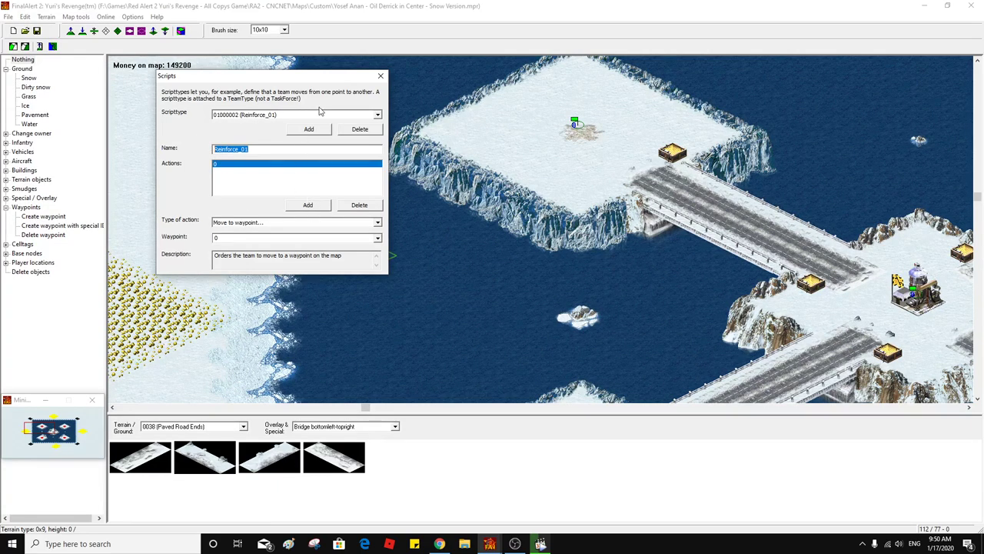
pyautogui.click(310, 129)
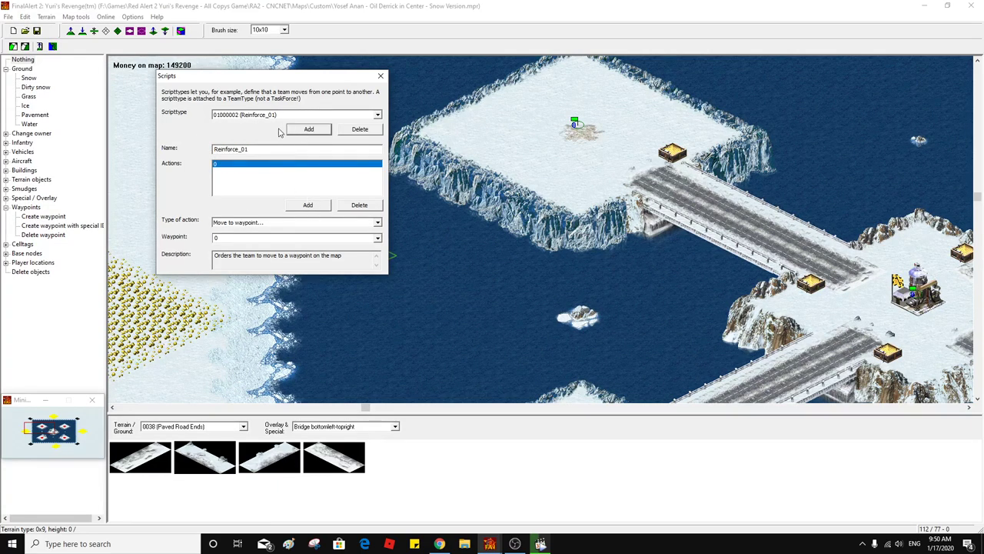
pyautogui.click(258, 115)
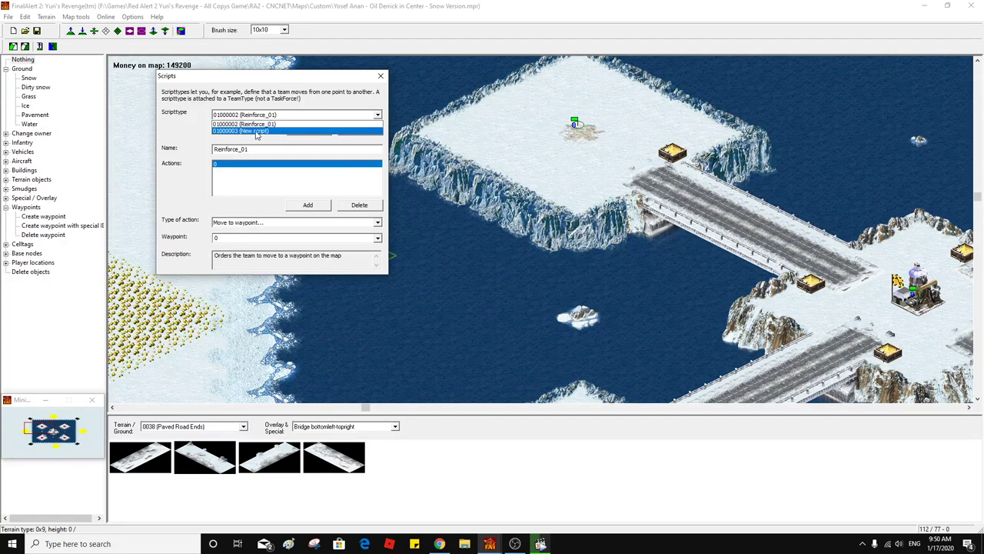
pyautogui.click(259, 131)
pyautogui.moveTo(248, 148); pyautogui.dragTo(186, 148)
pyautogui.hotkey('ctrl', 'v')
pyautogui.write('2')
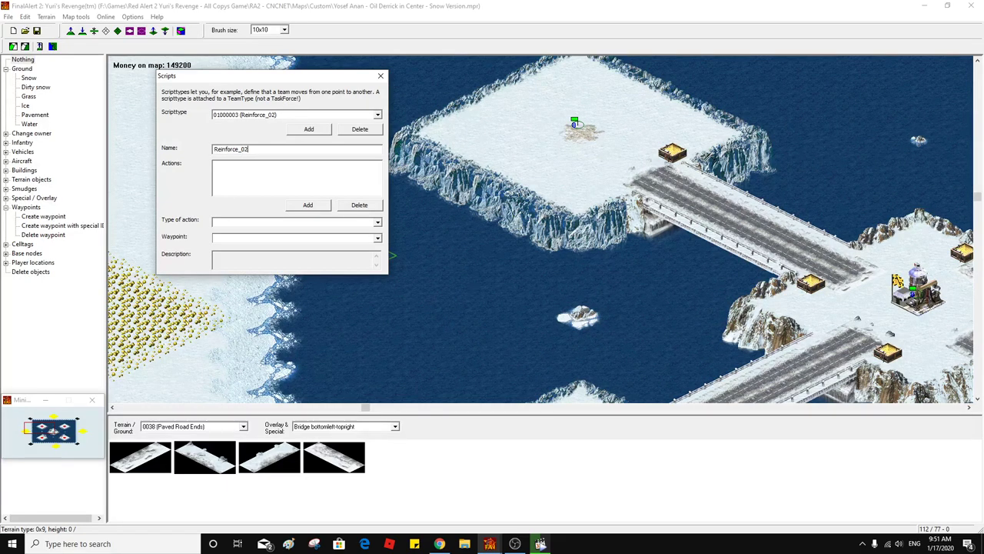
# Add an action to the Reinforce_02 script with type Attack Waypoint and waypoint 1
pyautogui.click(308, 205)
pyautogui.click(356, 223)
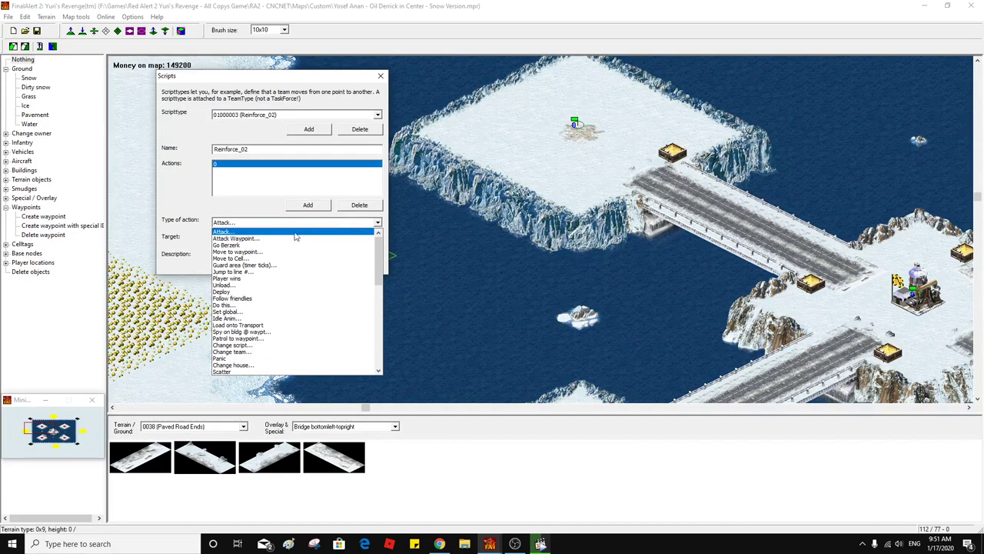
pyautogui.click(246, 239)
pyautogui.click(246, 239)
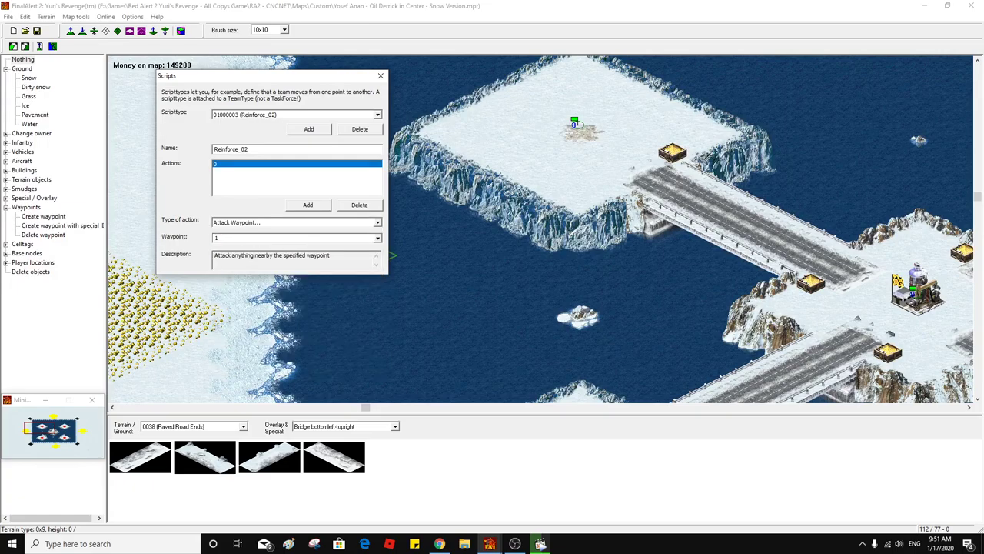
# Add a third reinforcement script and name it Reinforce_03, reusing the copied script name
pyautogui.click(308, 129)
pyautogui.click(273, 115)
pyautogui.click(271, 139)
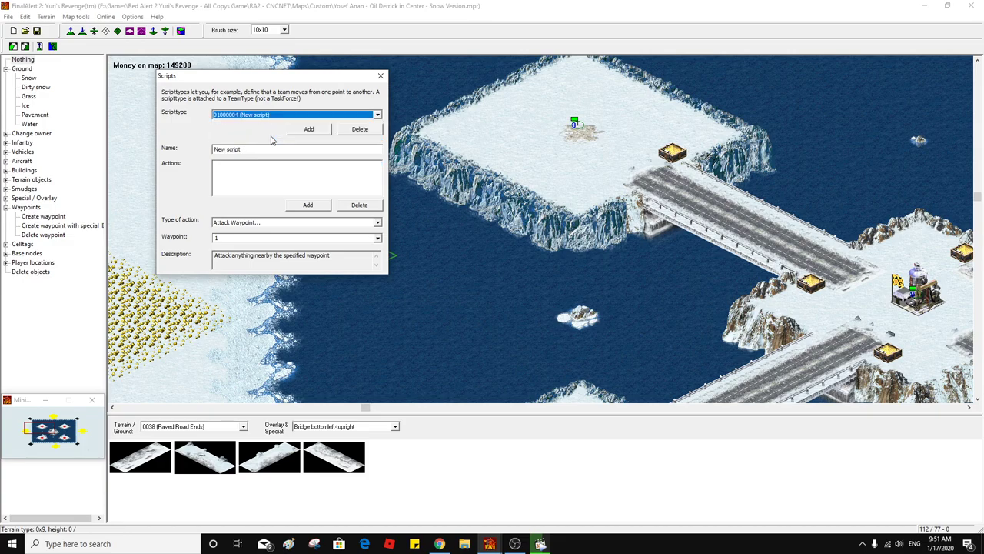
pyautogui.moveTo(277, 149); pyautogui.dragTo(187, 154)
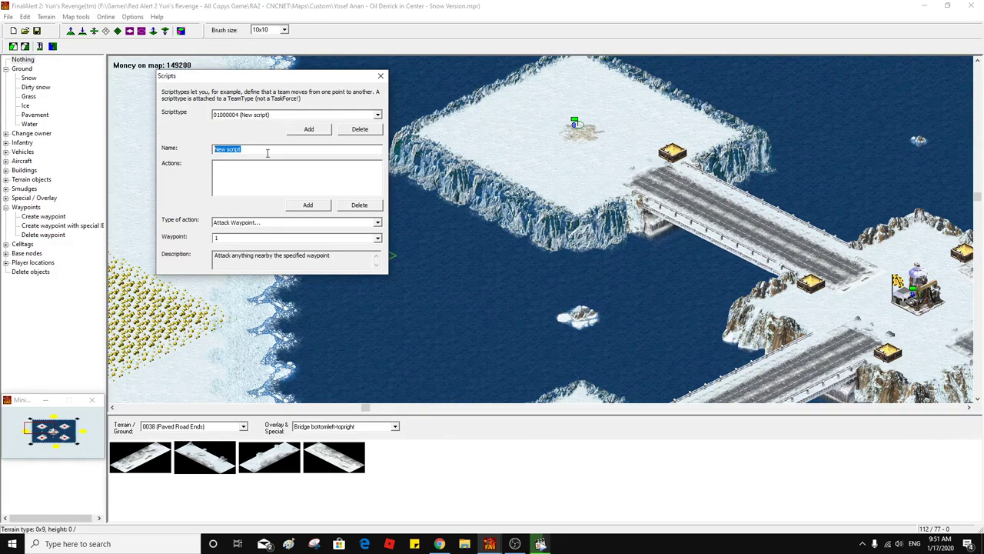
pyautogui.hotkey('ctrl', 'v')
pyautogui.press('BackSpace')
pyautogui.write('3')
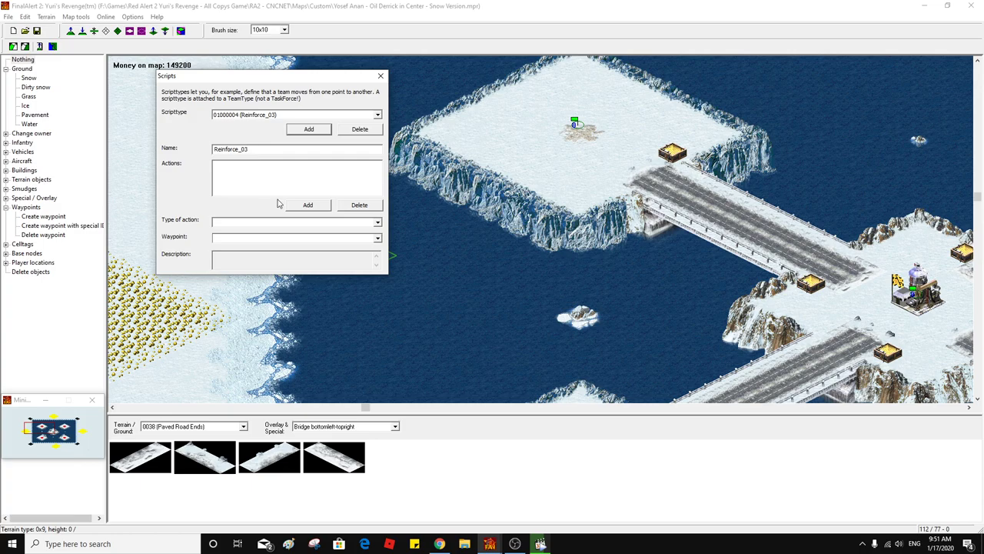
# Add an action to the Reinforce_03 script with type Move to waypoint and waypoint 2
pyautogui.click(304, 206)
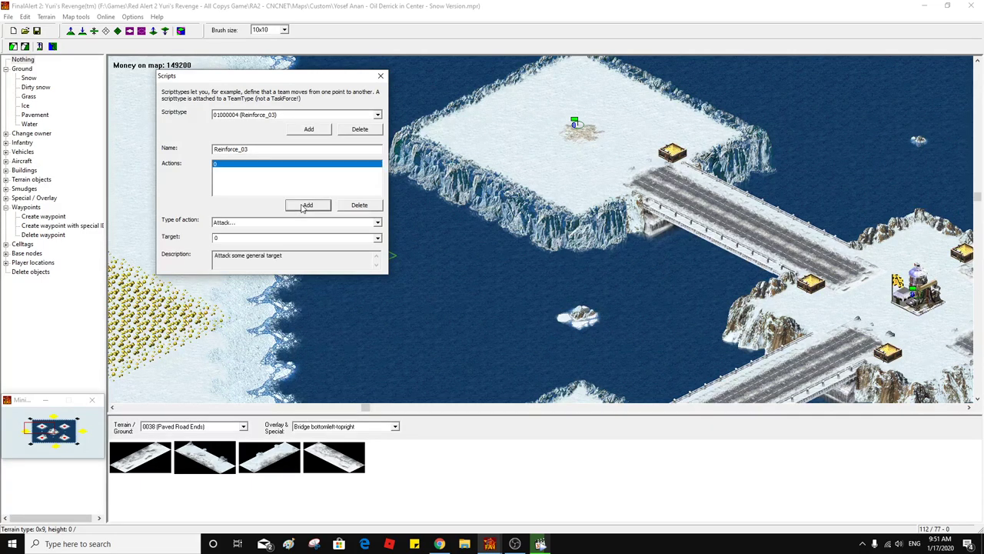
pyautogui.click(378, 223)
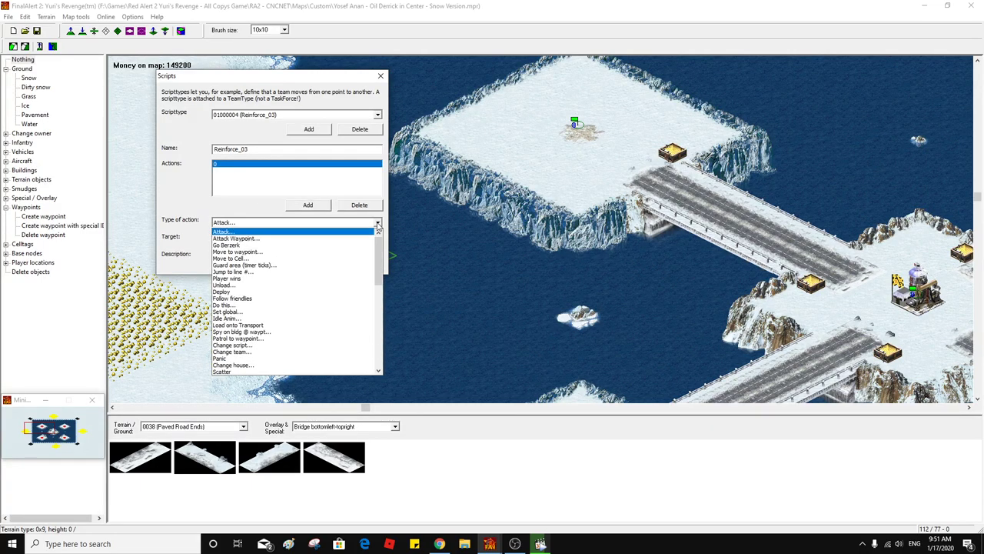
pyautogui.click(281, 255)
pyautogui.click(275, 240)
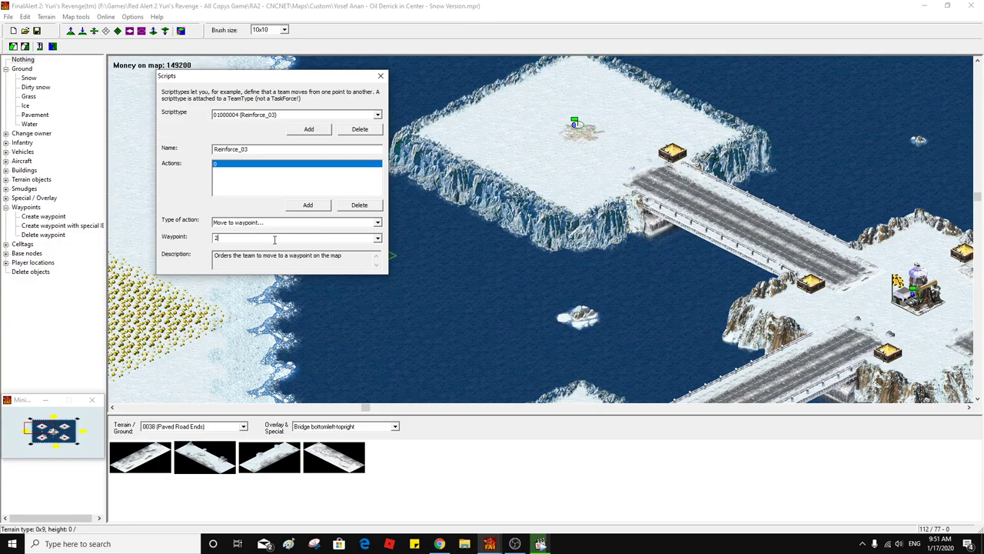
# Add a fourth script and name it Reinforce_04, reusing the copied script name
pyautogui.click(250, 115)
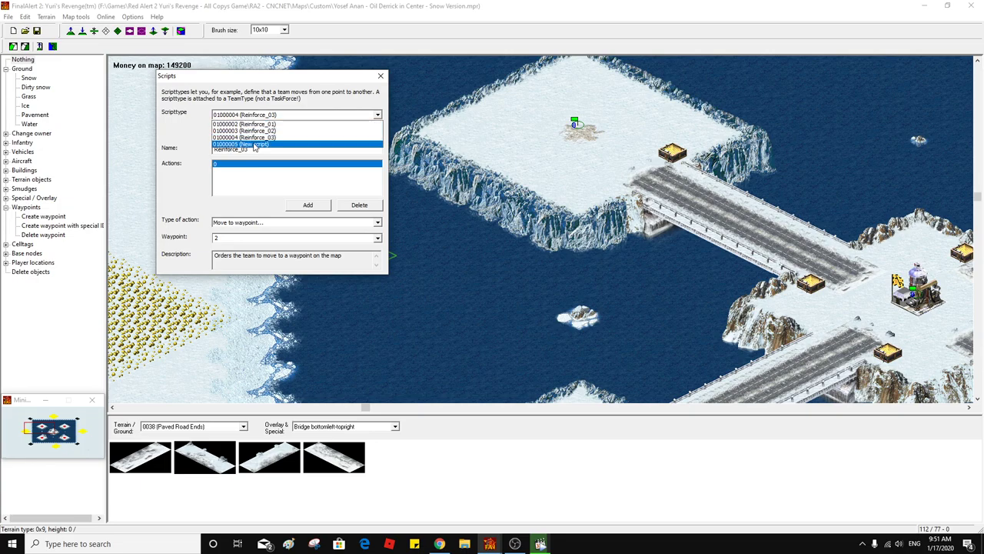
pyautogui.click(256, 145)
pyautogui.moveTo(253, 149); pyautogui.dragTo(194, 150)
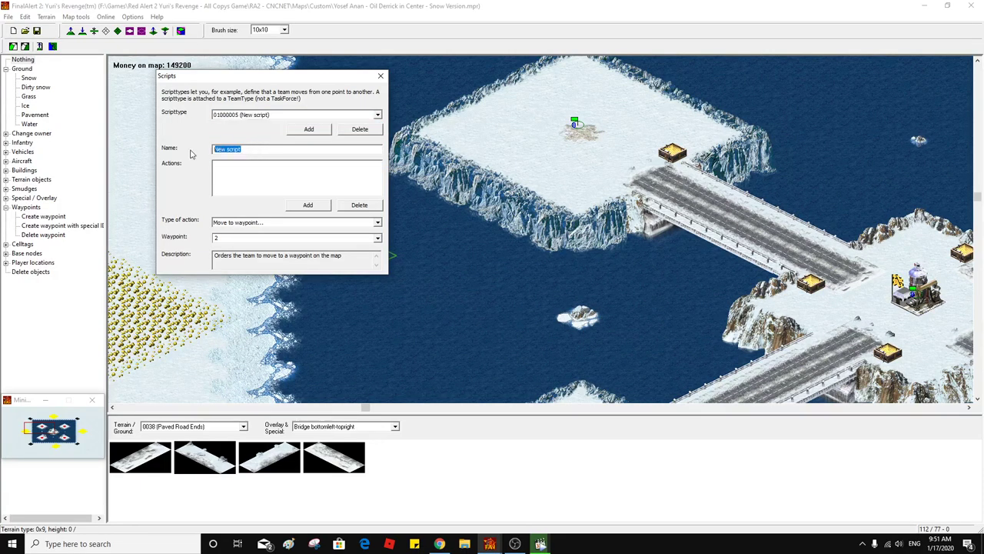
pyautogui.write('Reinforce_01')
pyautogui.press('BackSpace')
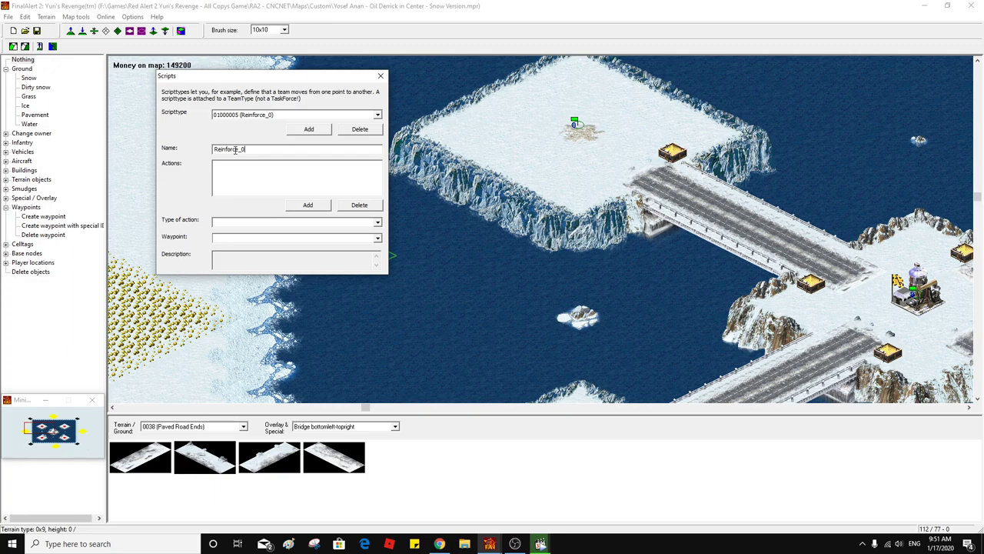
# Add a Move to waypoint action with waypoint 3 to the Reinforce_04 script and review all four Reinforce scripts
pyautogui.click(306, 206)
pyautogui.click(296, 223)
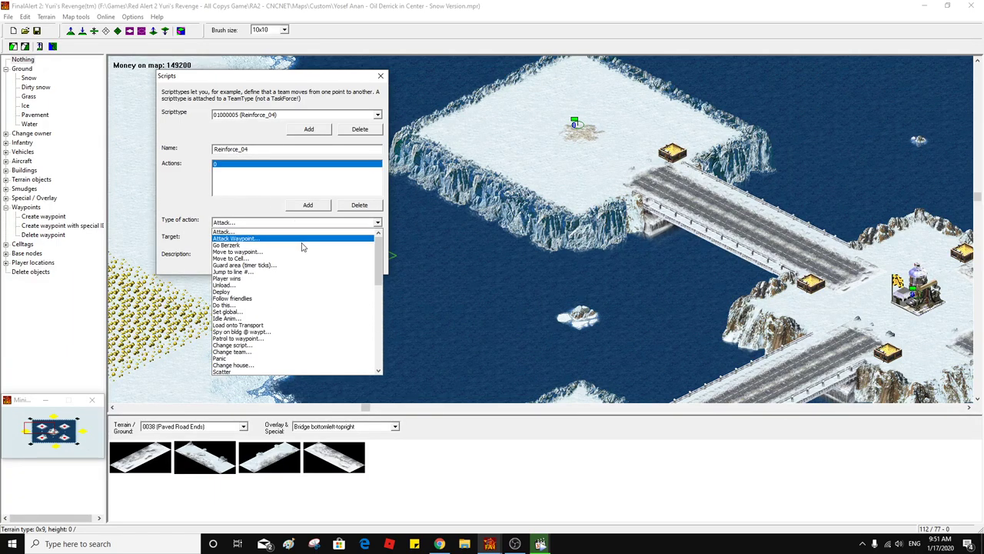
pyautogui.click(300, 252)
pyautogui.click(298, 238)
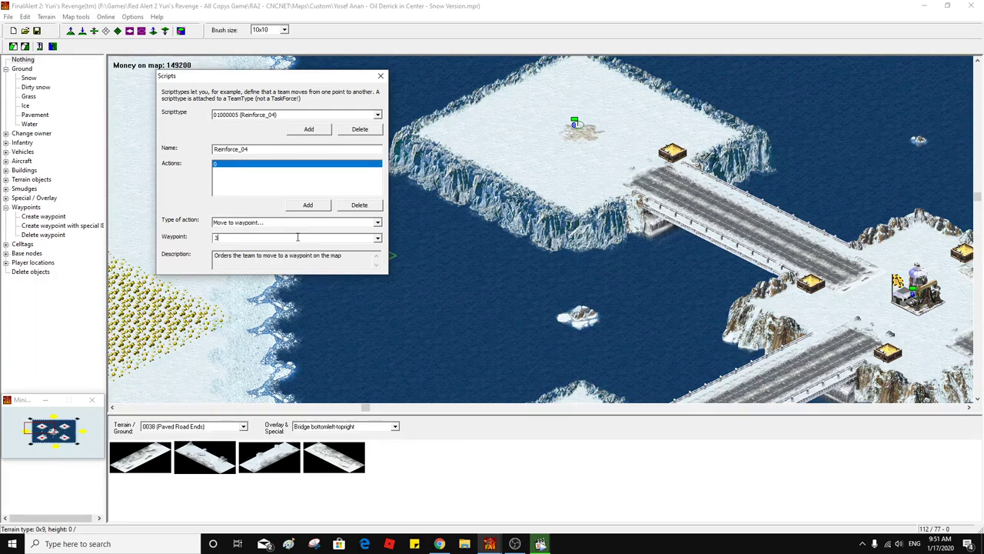
pyautogui.click(253, 115)
pyautogui.click(255, 126)
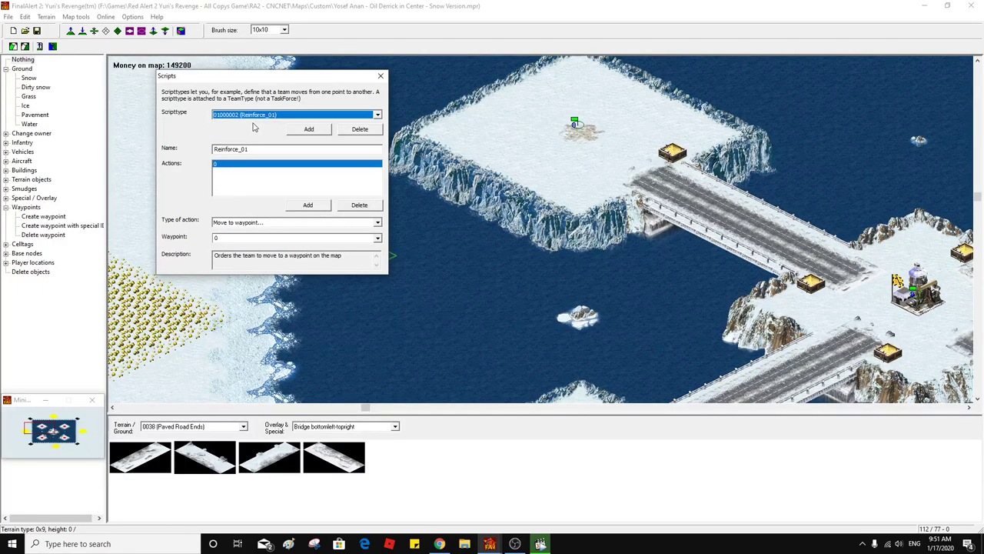
pyautogui.press('Down')
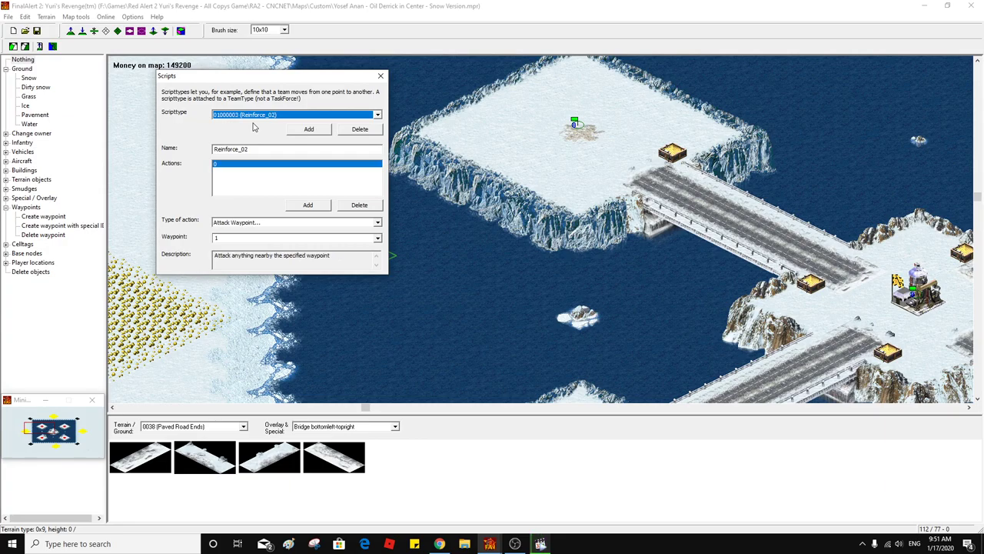
pyautogui.press('Down')
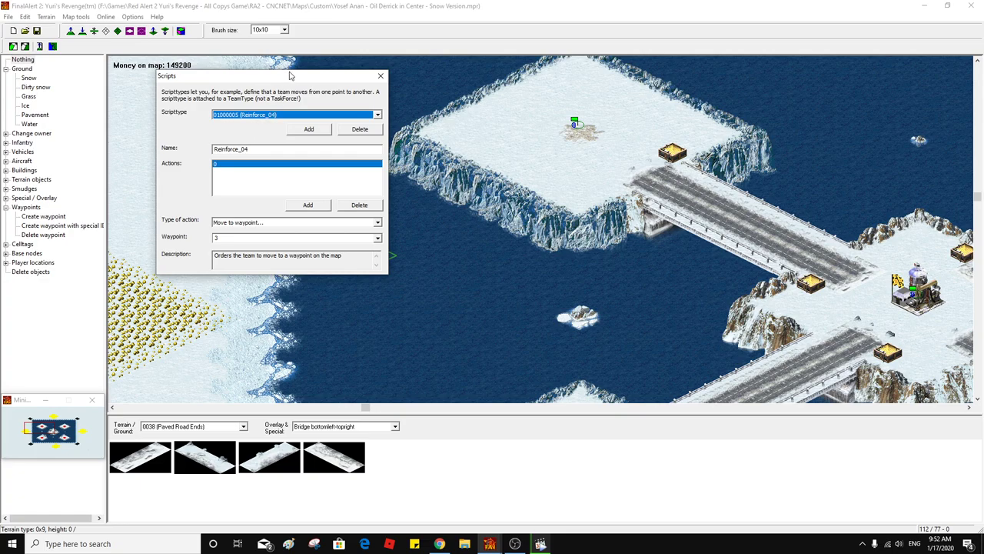
# Add another script and name it Wait
pyautogui.click(309, 129)
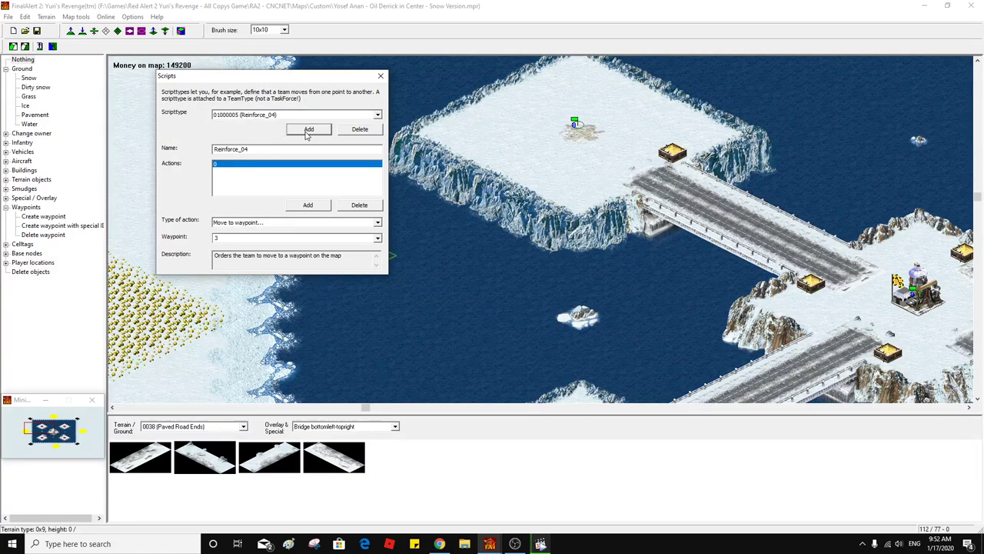
pyautogui.click(245, 116)
pyautogui.click(241, 149)
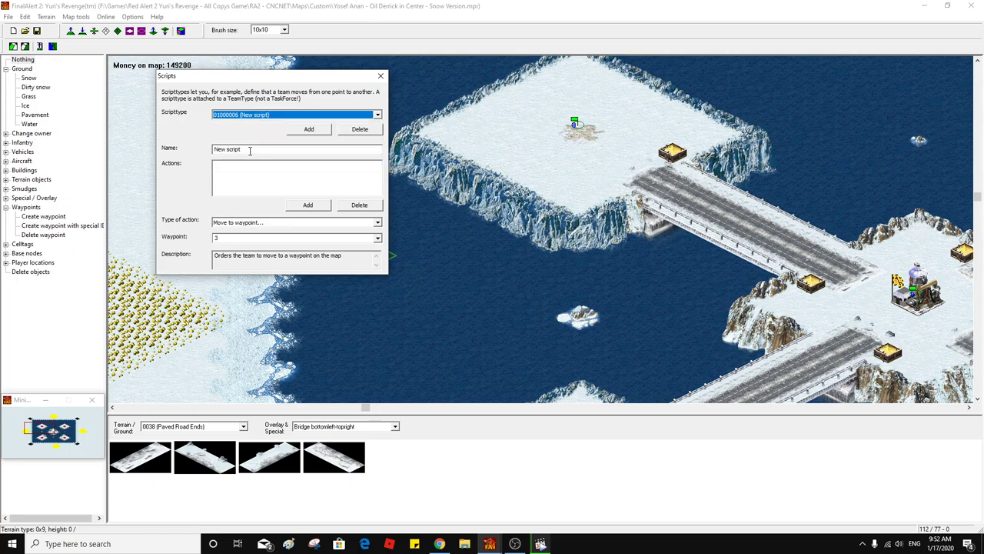
pyautogui.moveTo(241, 150); pyautogui.dragTo(179, 150)
pyautogui.write('Wait')
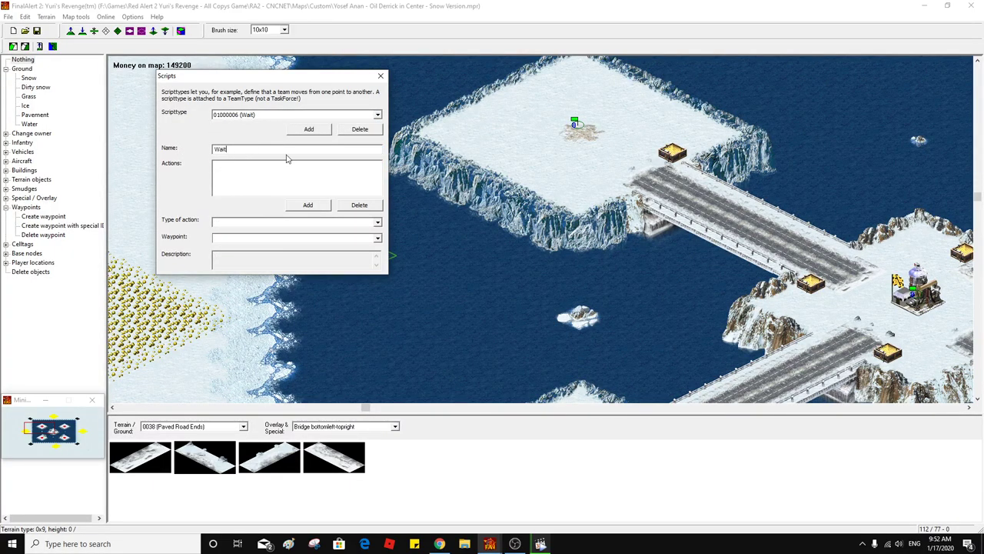
# Add an action to the Wait script with type Do this and target 28 - Wait, and close the script editor
pyautogui.click(307, 205)
pyautogui.click(377, 222)
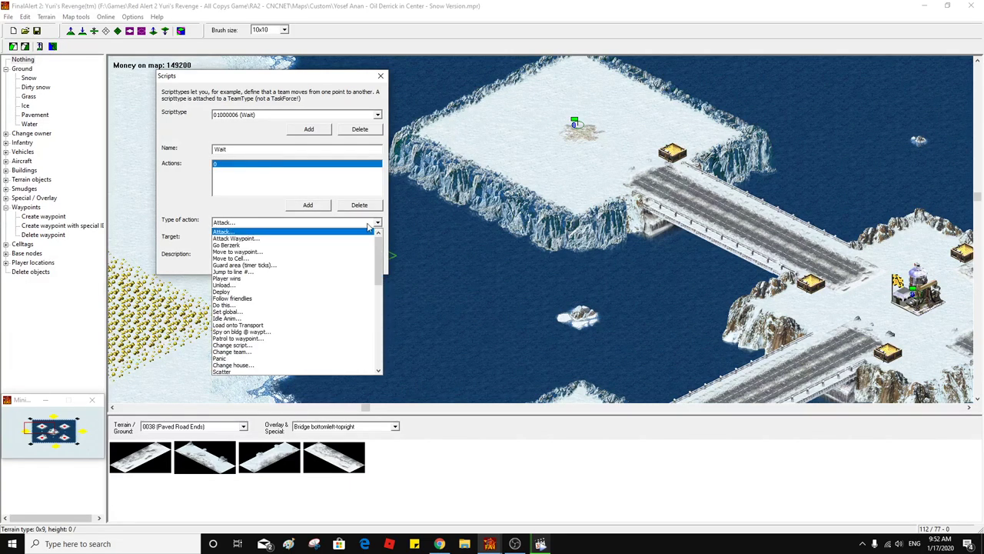
pyautogui.click(261, 306)
pyautogui.click(376, 238)
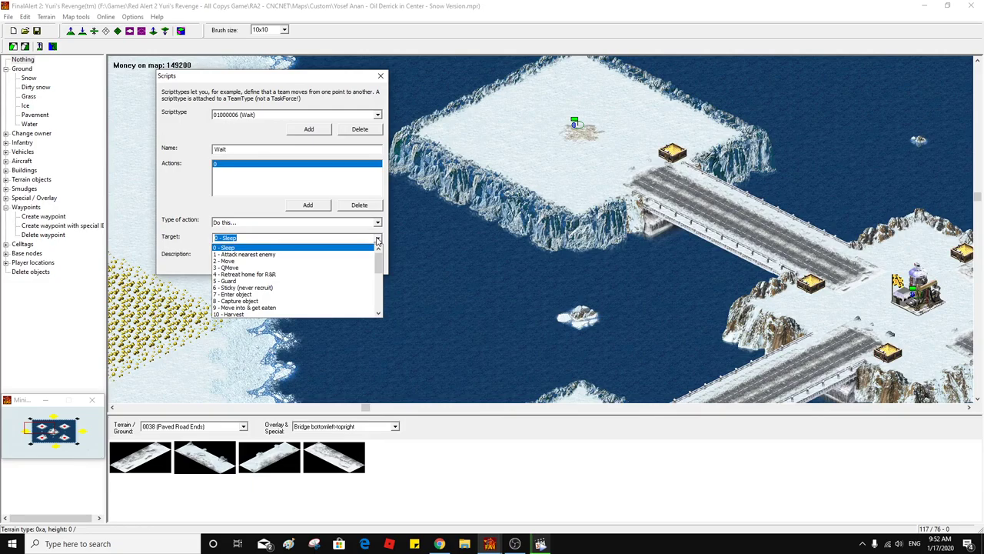
pyautogui.scroll(-6, 377, 241)
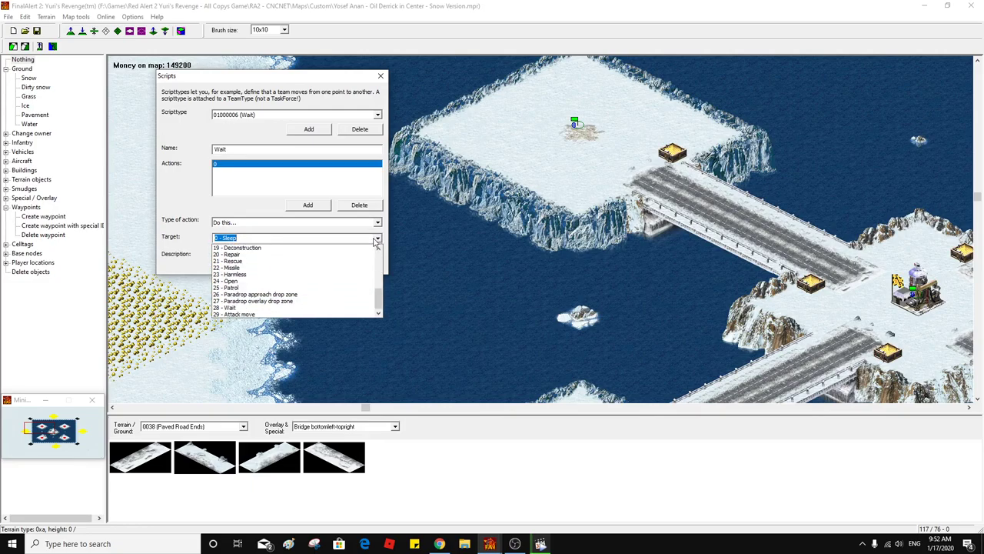
pyautogui.click(275, 309)
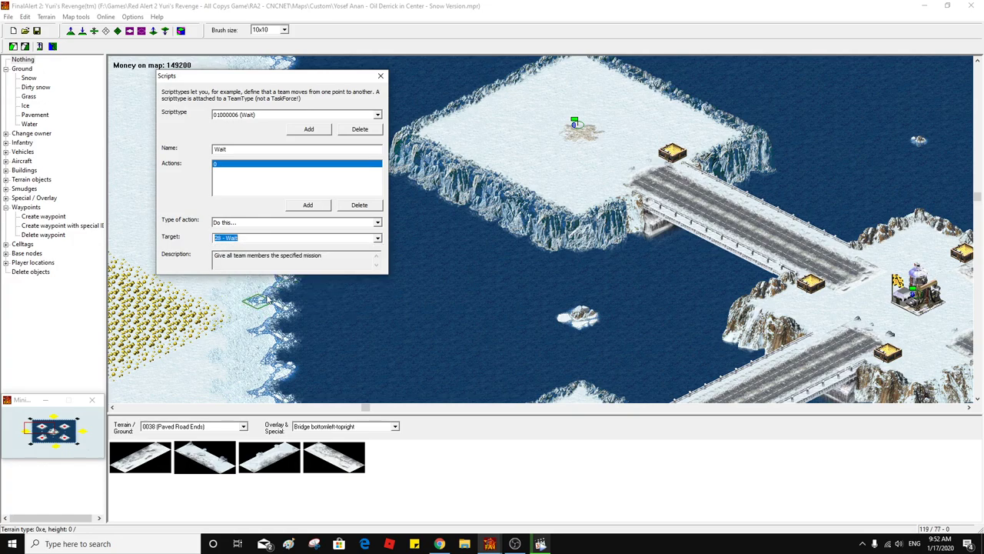
pyautogui.click(380, 76)
# Open the team editor and add a team type named Reinforce_01, keeping the Reinforce_01 script and the engineer reinforcement task force
pyautogui.click(24, 18)
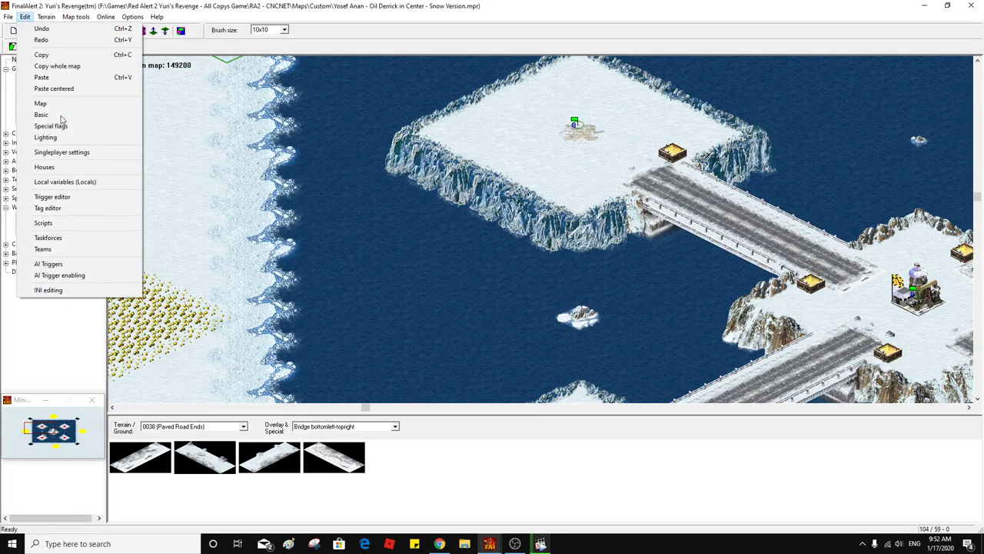
pyautogui.click(88, 249)
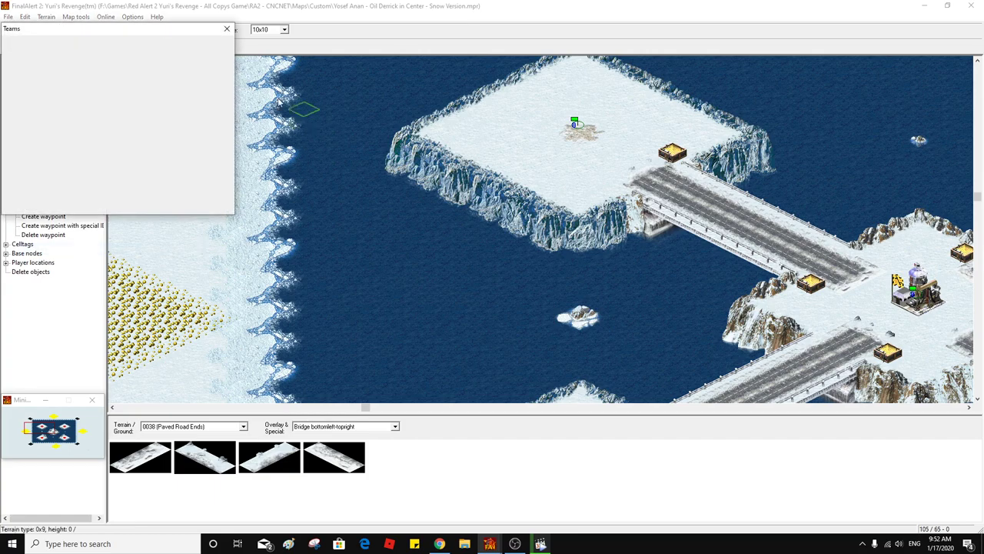
pyautogui.moveTo(135, 21); pyautogui.dragTo(352, 78)
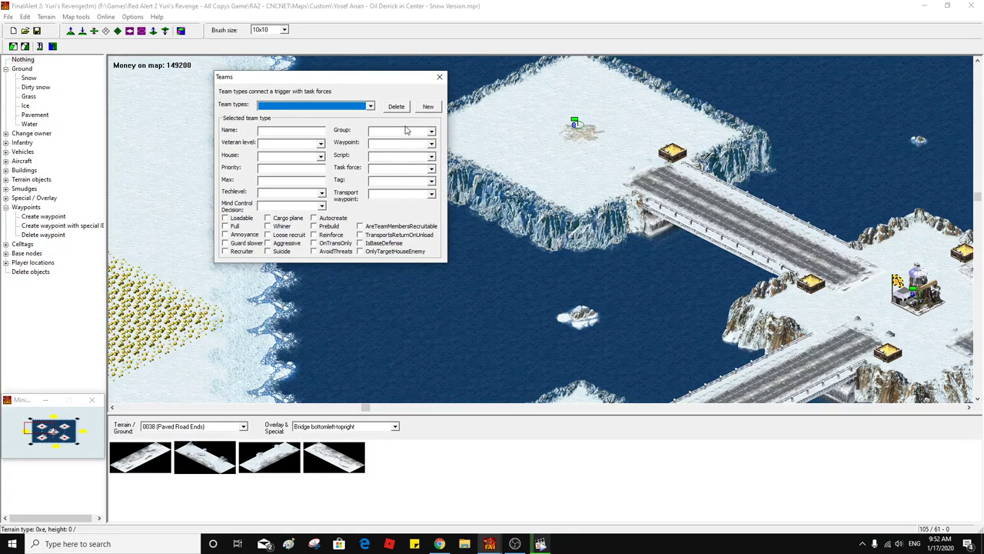
pyautogui.click(427, 106)
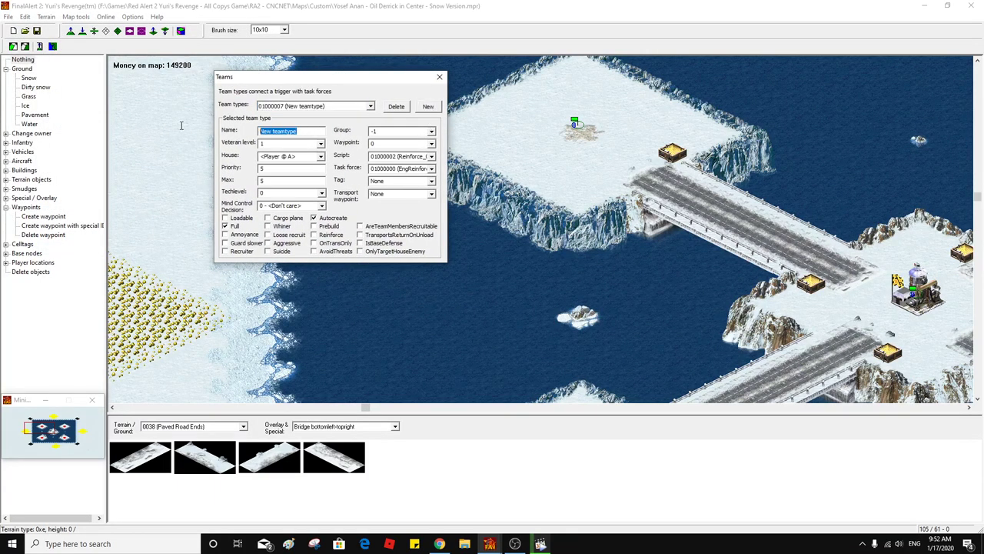
pyautogui.write('Reinforce_01')
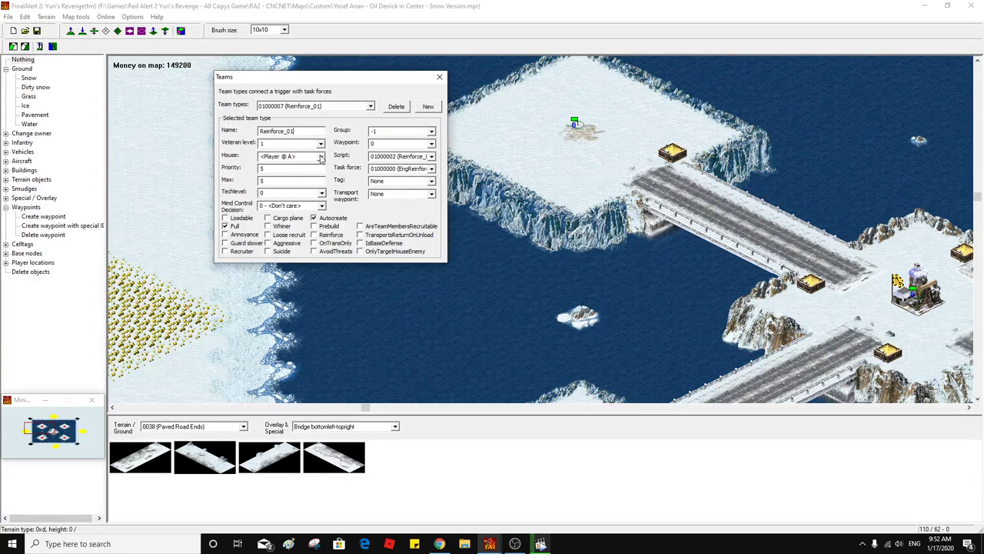
pyautogui.click(432, 156)
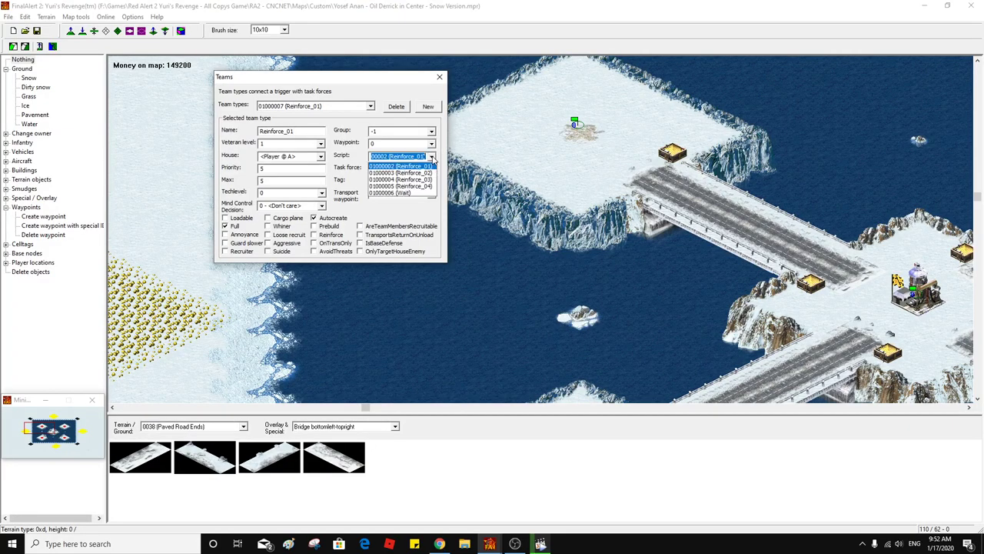
pyautogui.click(433, 158)
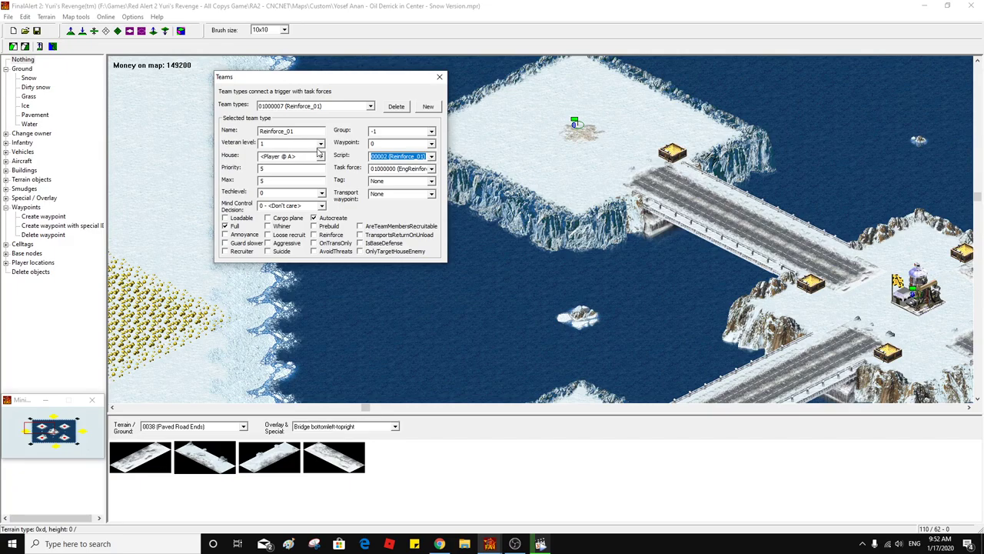
pyautogui.click(398, 168)
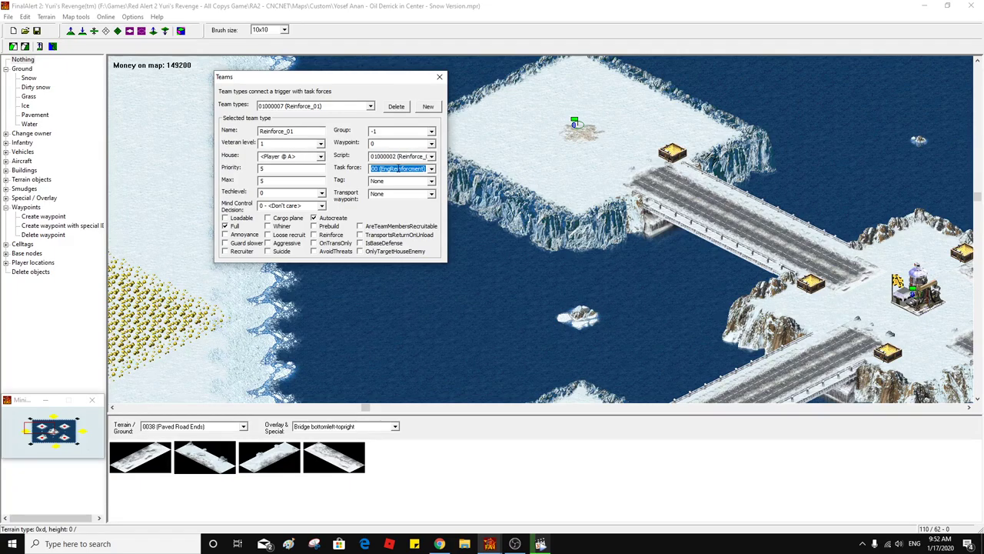
# Add a second team type named Reinforce_02 with house <Player @ B> and script Reinforce_02
pyautogui.click(427, 106)
pyautogui.moveTo(307, 131); pyautogui.dragTo(219, 133)
pyautogui.write('Reinforce_01')
pyautogui.press('BackSpace')
pyautogui.write('2')
pyautogui.click(316, 154)
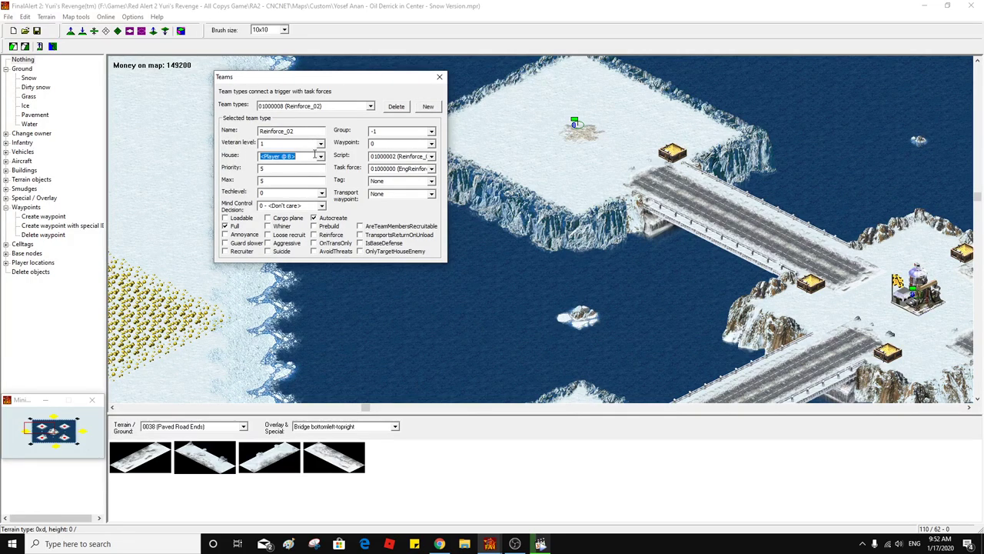
pyautogui.click(432, 157)
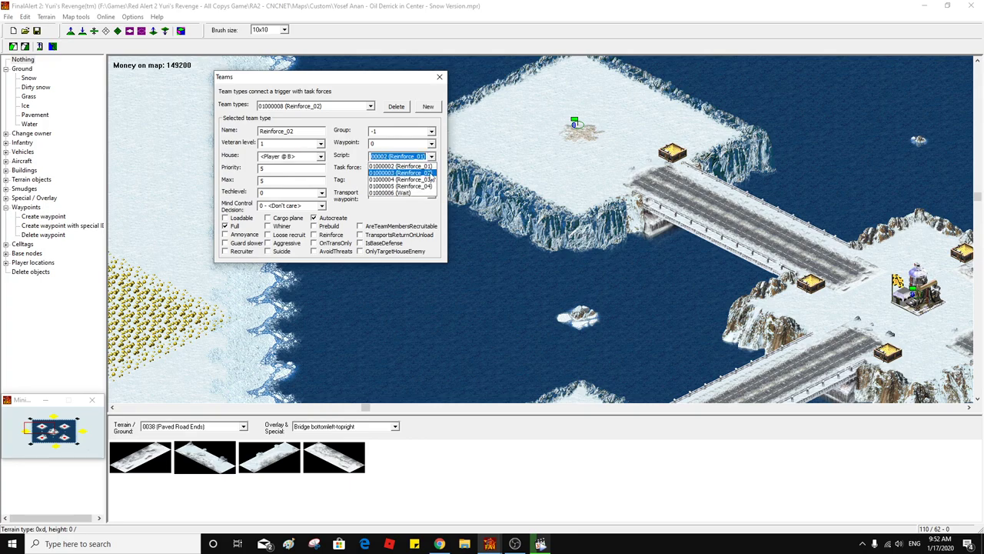
pyautogui.click(429, 173)
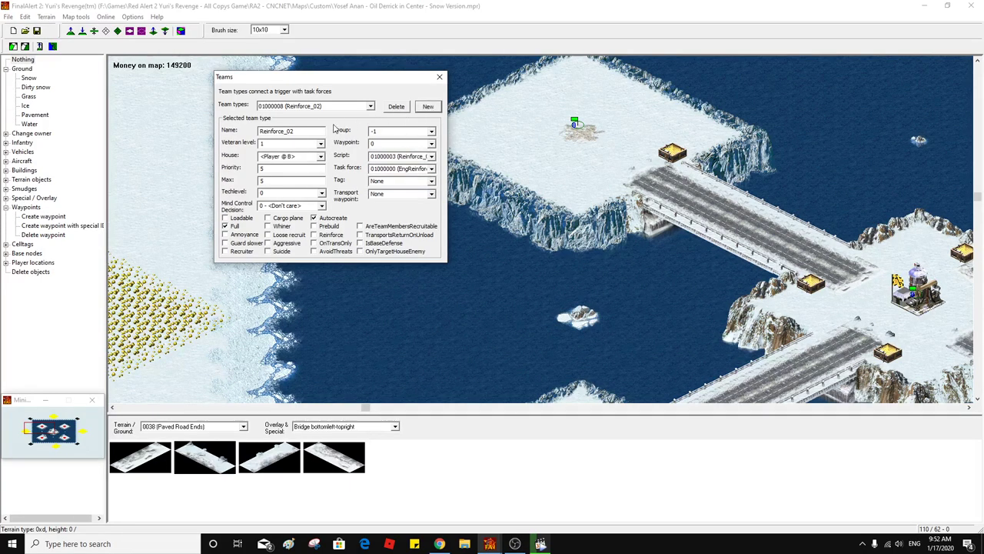
# Add a third team type named Reinforce_03 with house <Player @ C> and script Reinforce_03
pyautogui.write('Reinforce_01')
pyautogui.write('3')
pyautogui.click(299, 156)
pyautogui.click(431, 156)
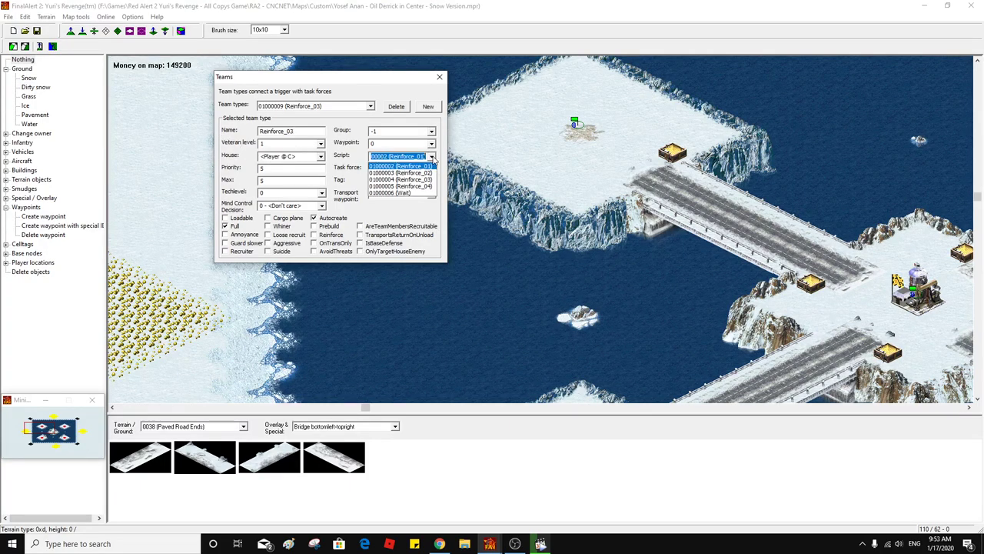
pyautogui.click(429, 180)
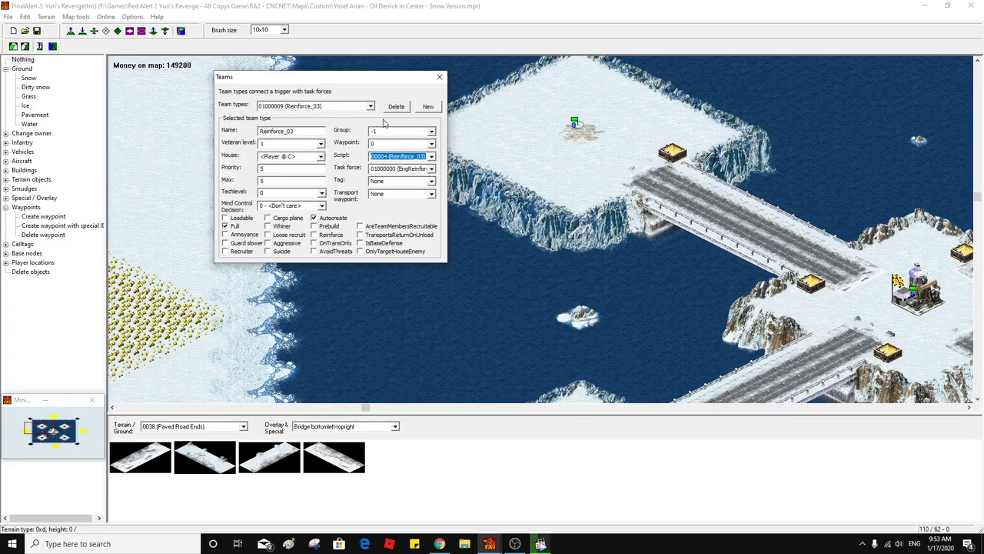
# Add a fourth team type named Reinforce_04 with house <Player @ D> and script Reinforce_04
pyautogui.click(428, 106)
pyautogui.moveTo(298, 131); pyautogui.dragTo(260, 131)
pyautogui.write('Reinforce_0')
pyautogui.write('1')
pyautogui.click(303, 157)
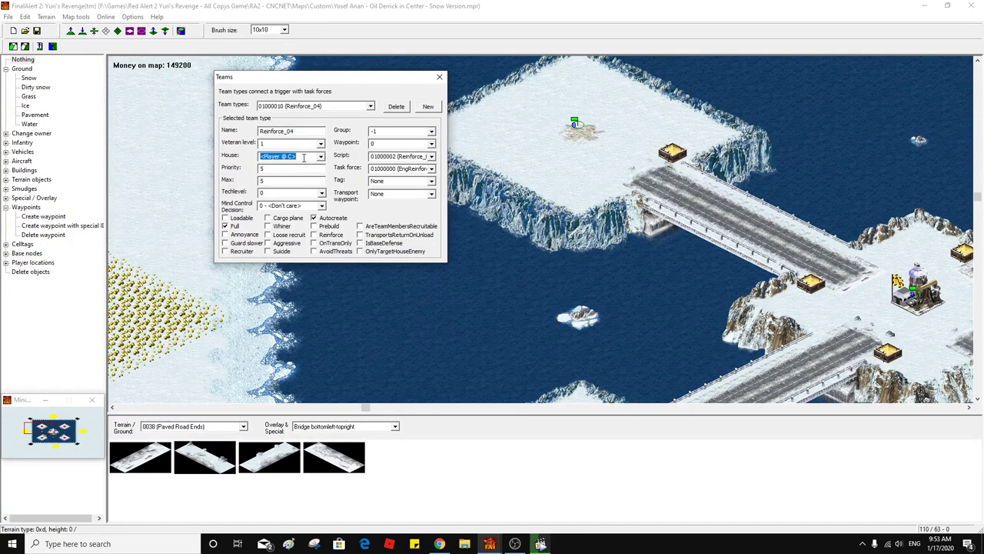
pyautogui.click(427, 156)
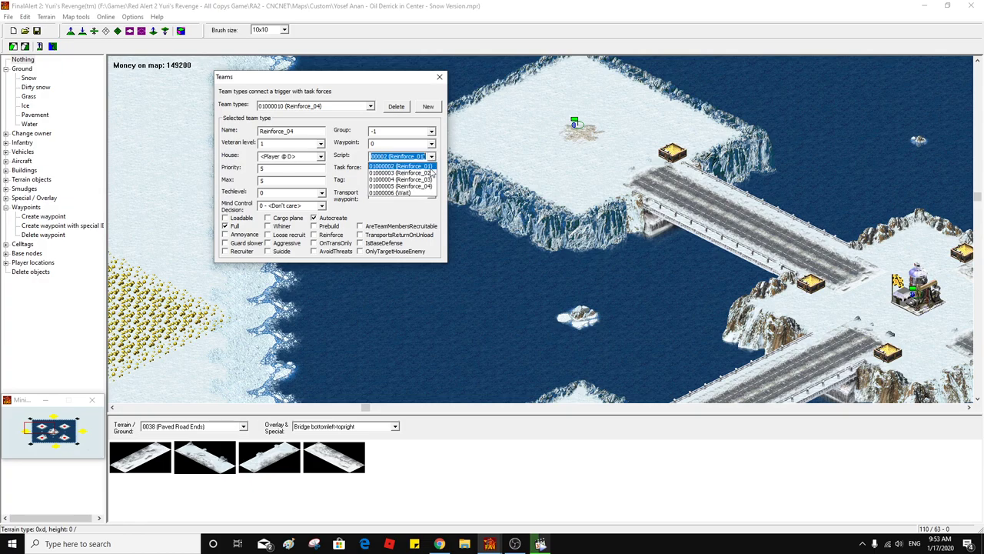
pyautogui.click(431, 185)
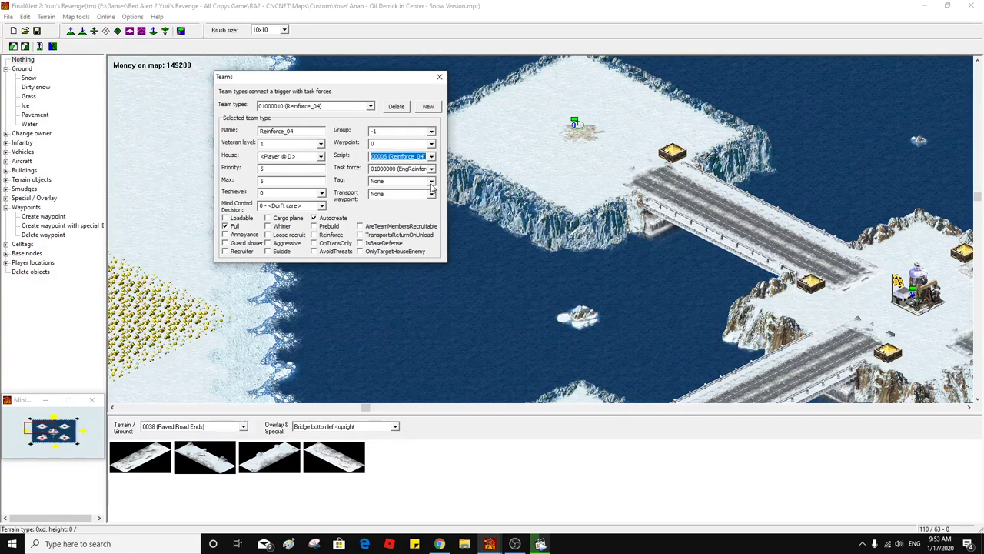
# Add a team type named EngWait_01, copy its name for reuse, and assign it the Wait script and Eng task force
pyautogui.click(428, 107)
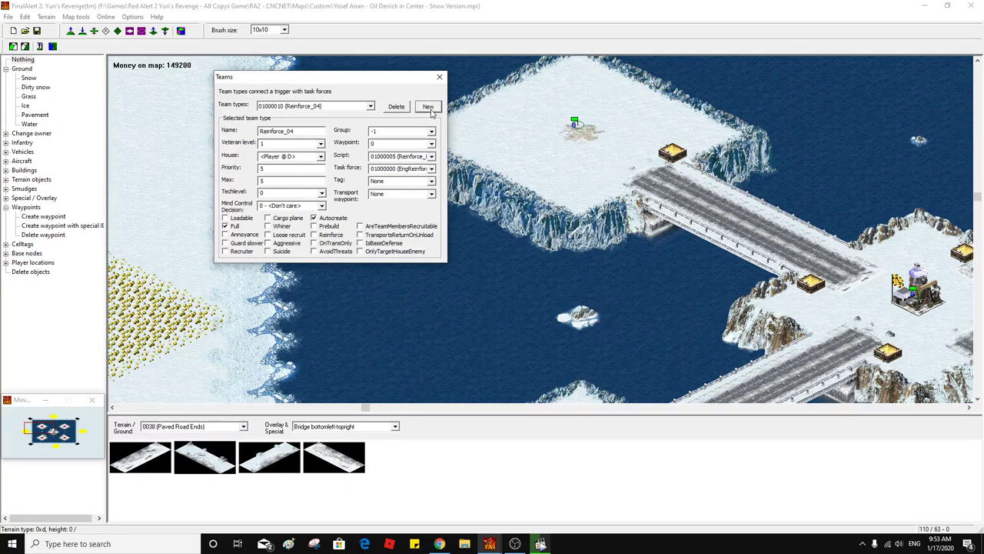
pyautogui.moveTo(310, 132); pyautogui.dragTo(250, 132)
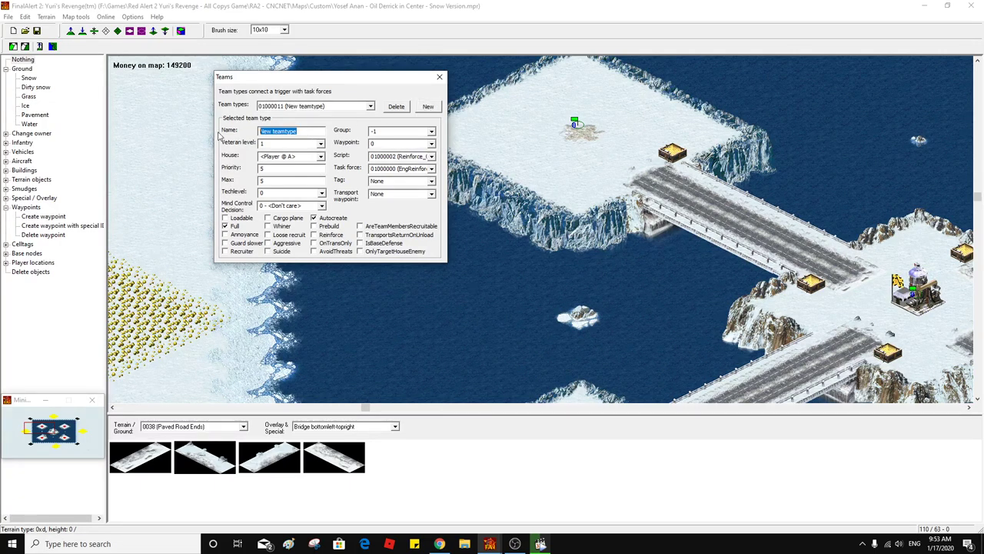
pyautogui.write('EngWait_01')
pyautogui.moveTo(309, 131); pyautogui.dragTo(253, 132)
pyautogui.hotkey('ctrl', 'c')
pyautogui.click(313, 106)
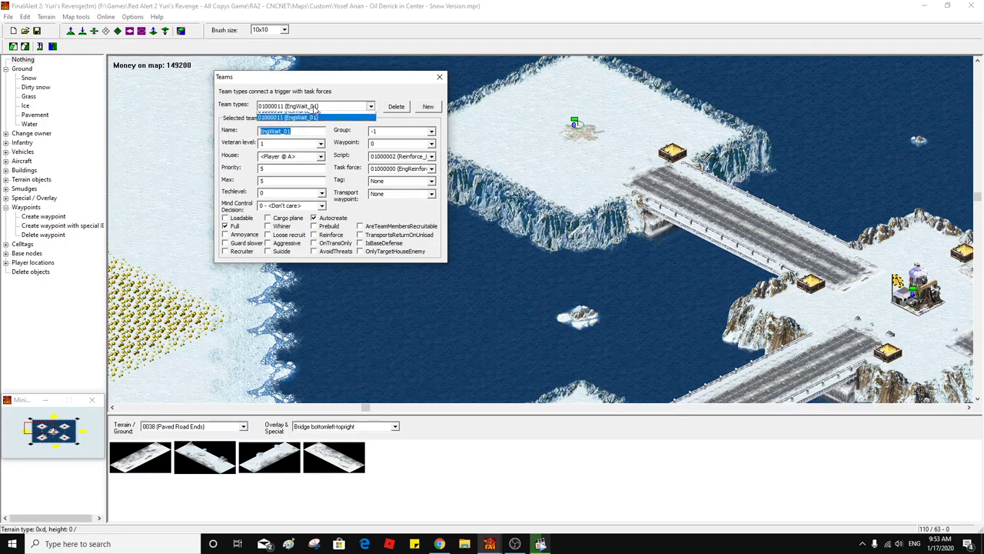
pyautogui.click(313, 110)
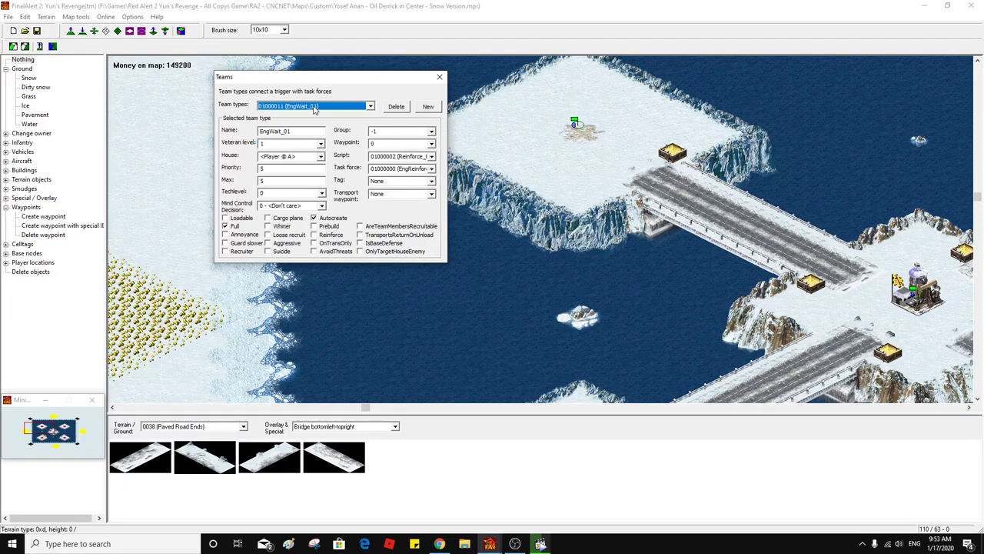
pyautogui.click(432, 157)
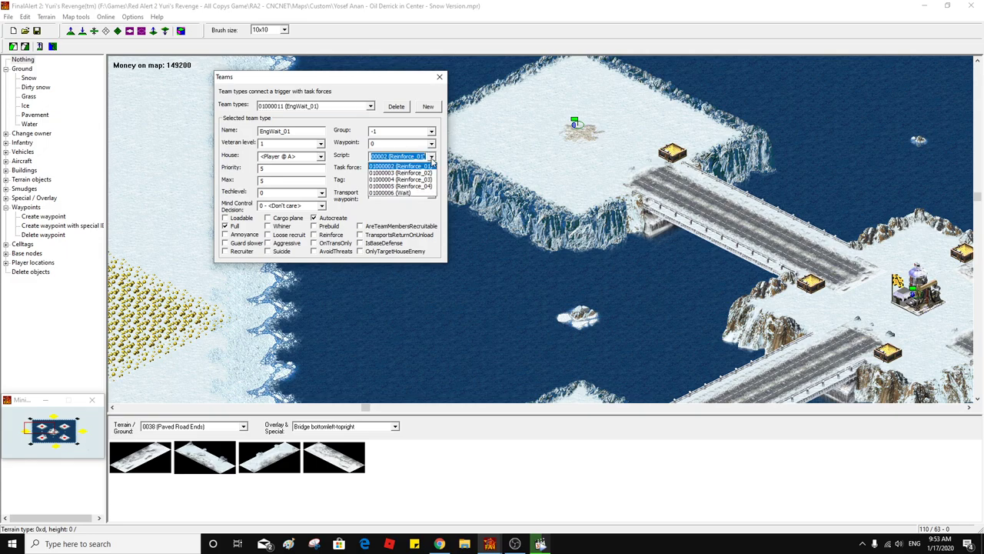
pyautogui.click(403, 192)
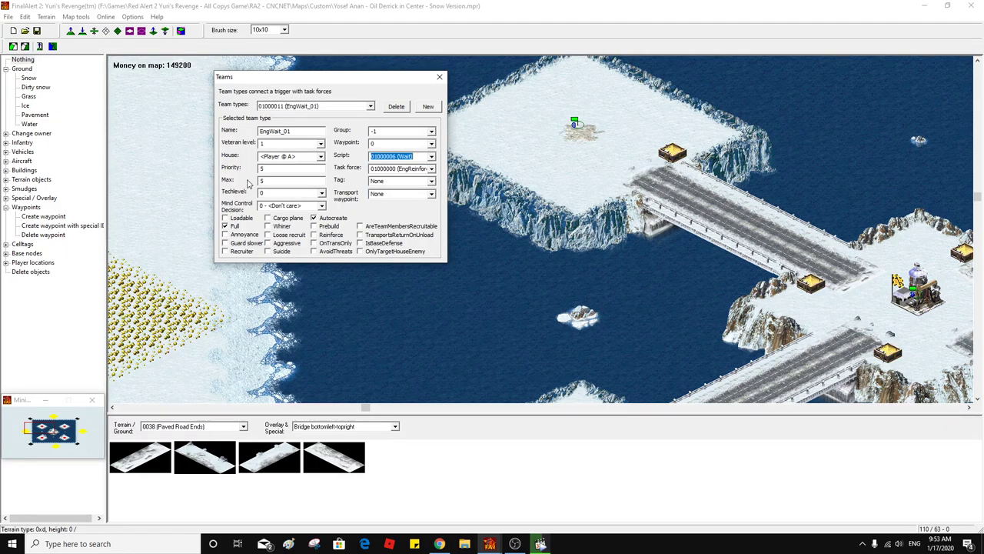
pyautogui.click(432, 168)
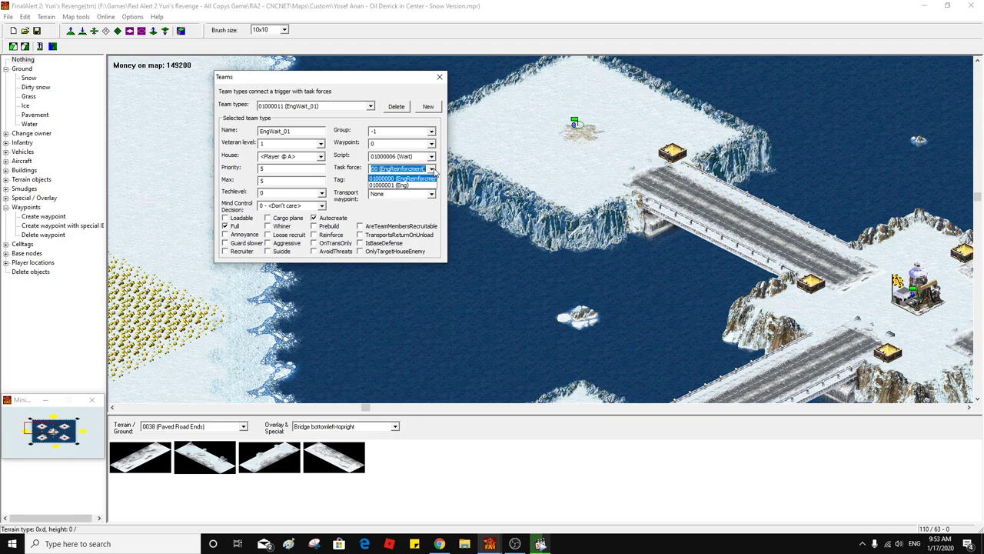
pyautogui.click(378, 181)
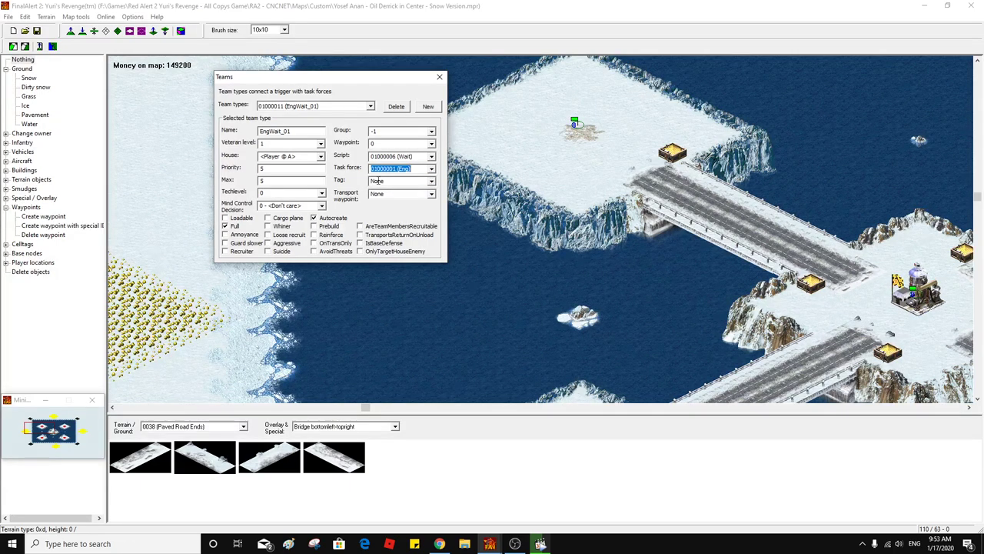
# Add a team type named EngWait_02 with house <Player @ B>, script Wait and task force Eng
pyautogui.click(428, 106)
pyautogui.hotkey('ctrl', 'v')
pyautogui.press('BackSpace')
pyautogui.write('2')
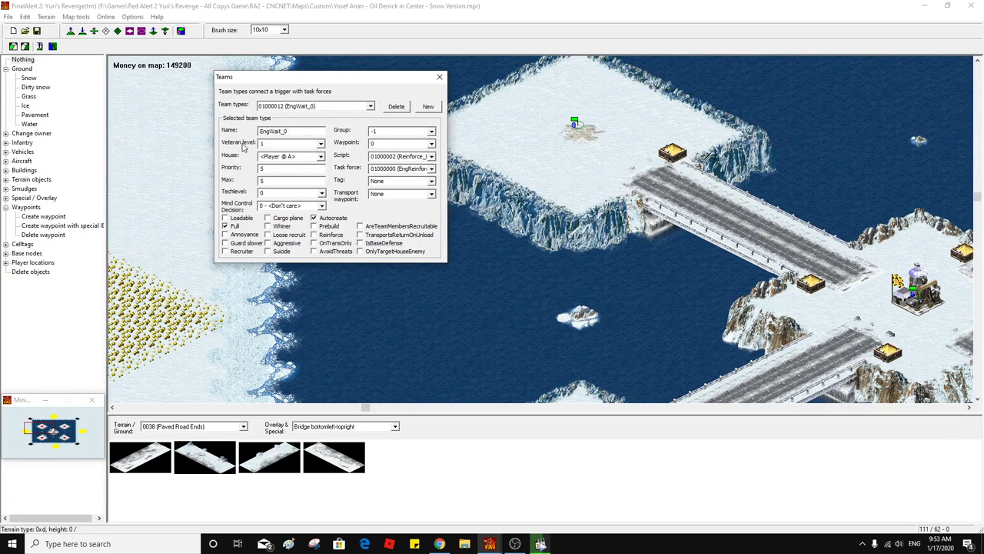
pyautogui.click(320, 156)
pyautogui.click(284, 171)
pyautogui.click(431, 156)
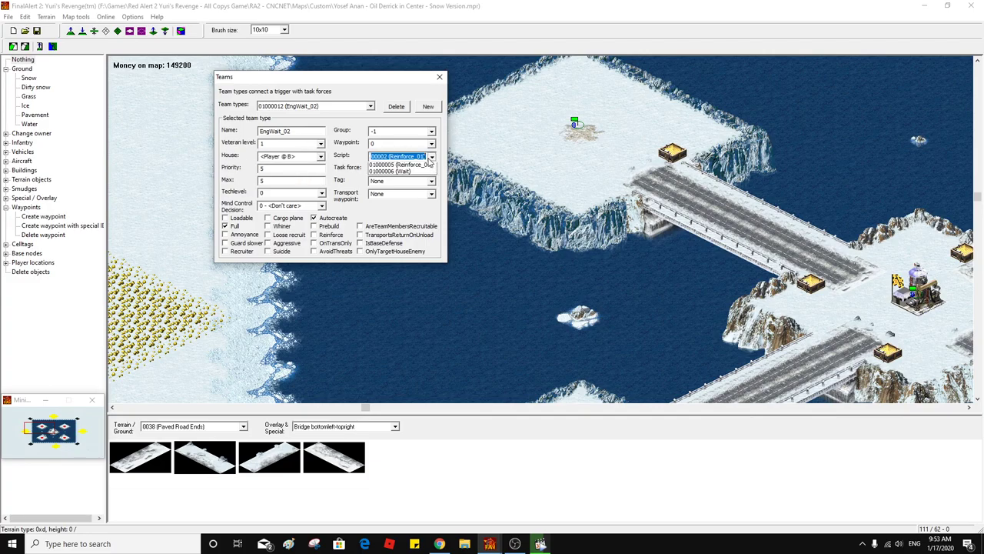
pyautogui.click(419, 196)
pyautogui.click(432, 169)
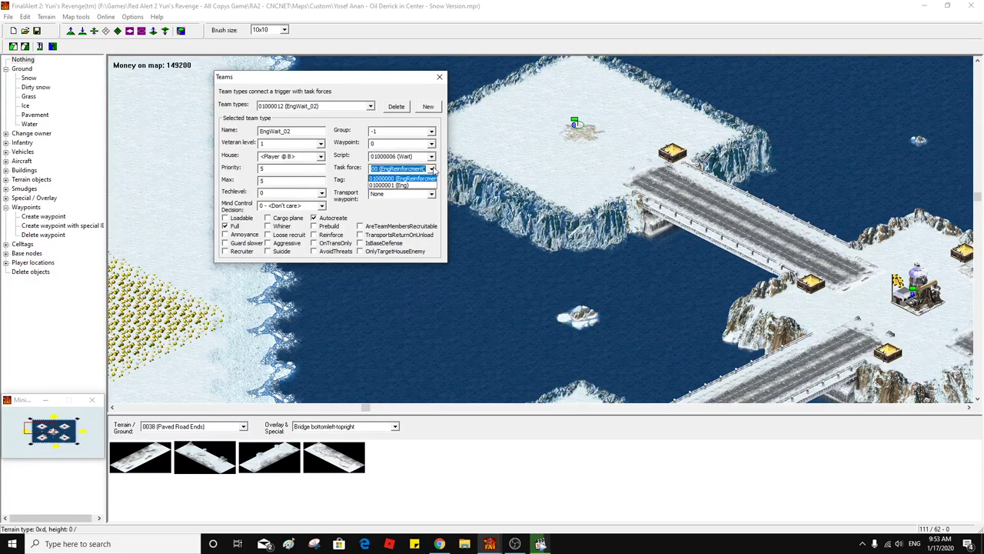
pyautogui.click(399, 186)
# Add a team type named EngWait_03 with house <Player @ C>, script Wait and task force Eng
pyautogui.click(428, 106)
pyautogui.moveTo(304, 130); pyautogui.dragTo(230, 133)
pyautogui.hotkey('ctrl', 'v')
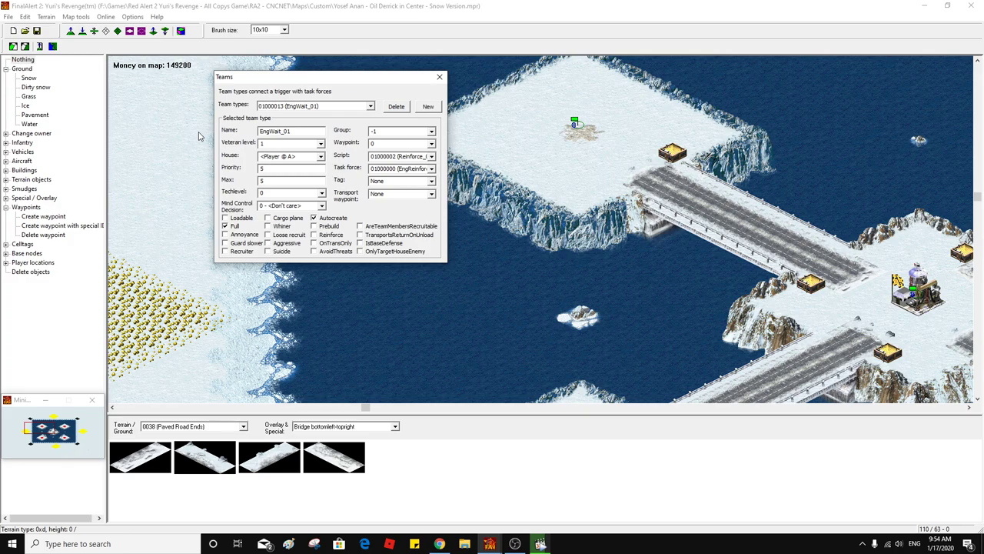
pyautogui.click(321, 157)
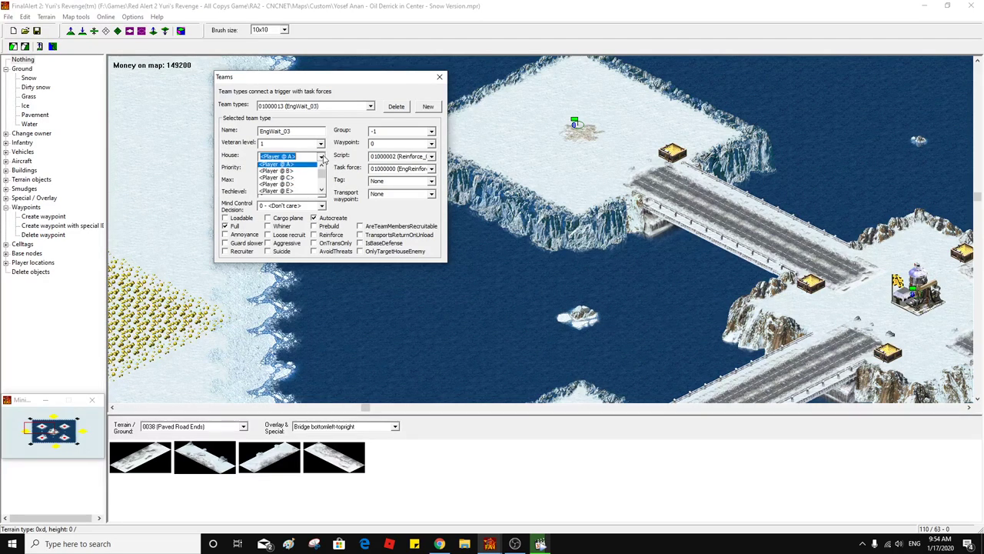
pyautogui.click(308, 174)
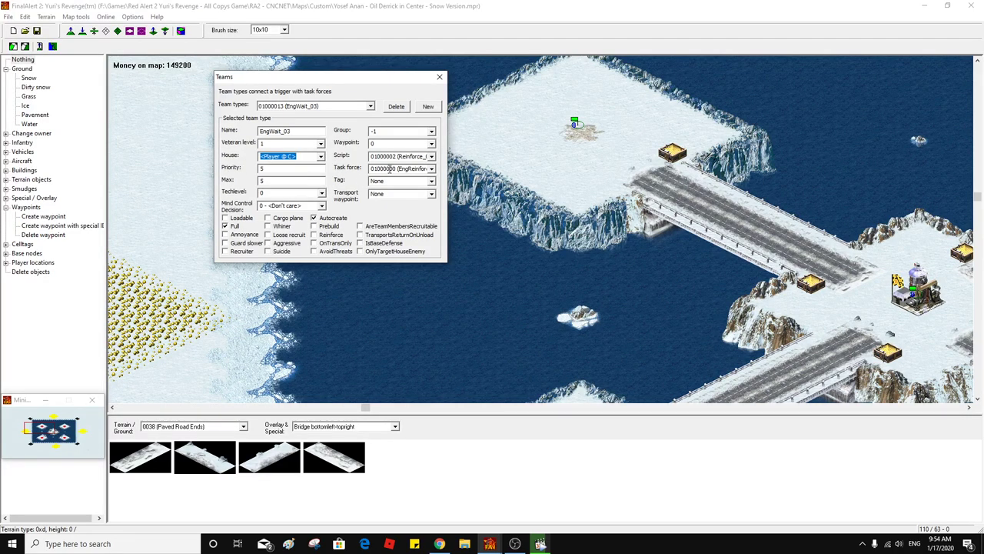
pyautogui.click(432, 156)
pyautogui.click(433, 181)
pyautogui.click(431, 156)
pyautogui.click(422, 193)
pyautogui.click(431, 169)
pyautogui.click(421, 189)
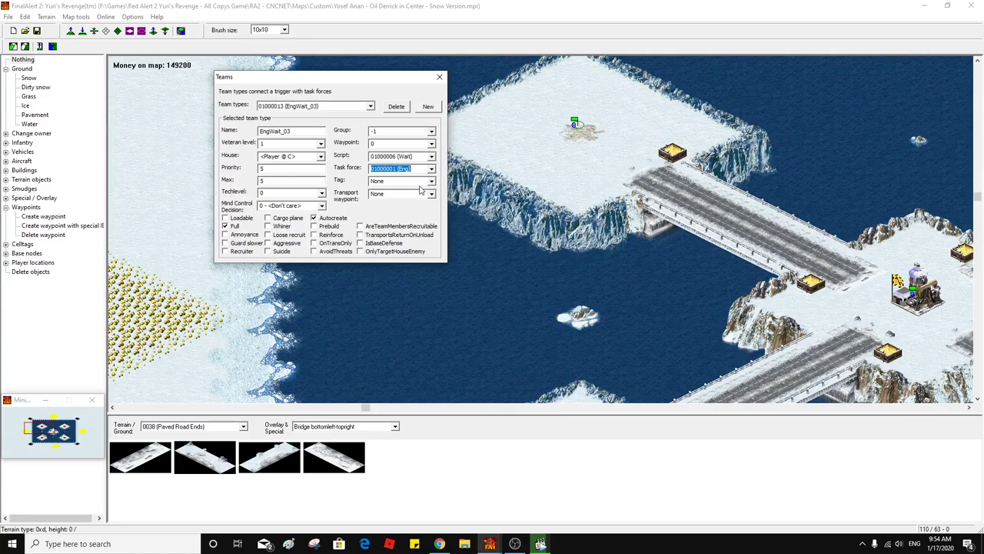
# Add a team type named EngWait_04 with house <Player @ D>, script Wait and task force Eng, and close the team editor
pyautogui.click(429, 106)
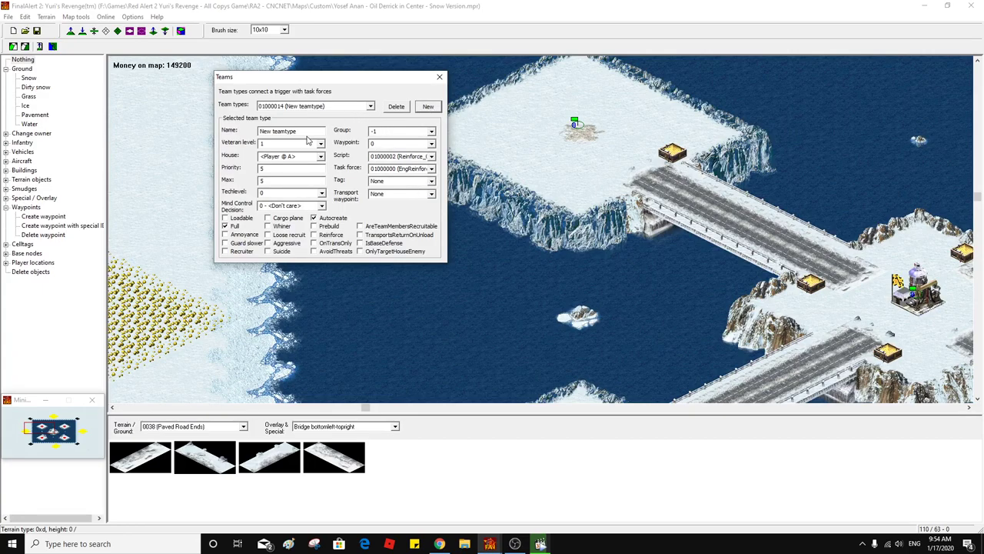
pyautogui.moveTo(299, 131); pyautogui.dragTo(208, 132)
pyautogui.write('EngWait_01')
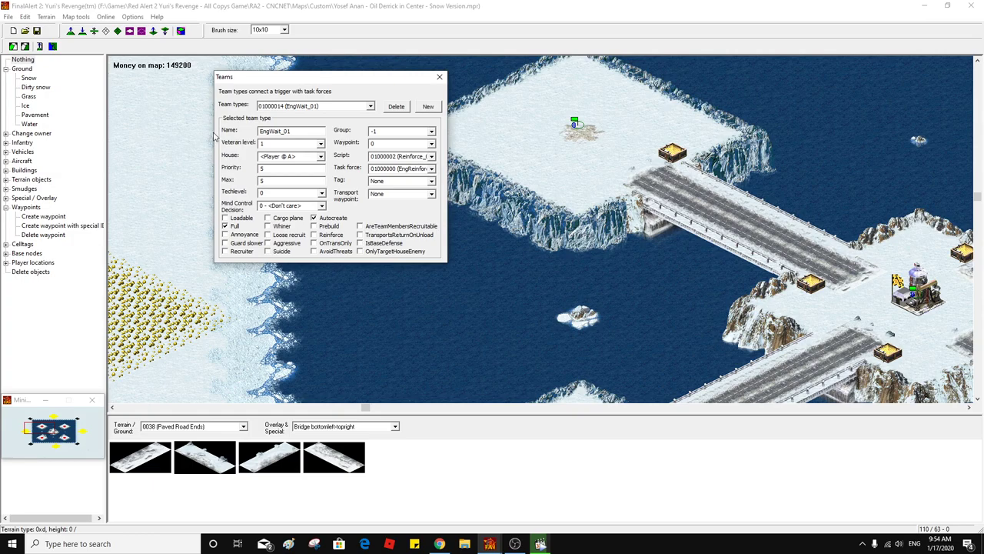
pyautogui.press('BackSpace')
pyautogui.write('4')
pyautogui.click(321, 157)
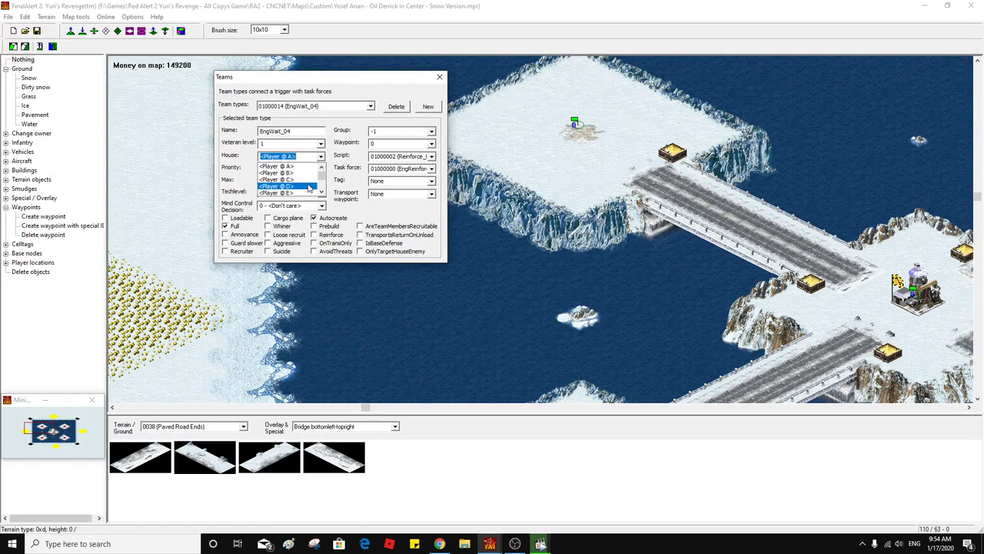
pyautogui.click(309, 188)
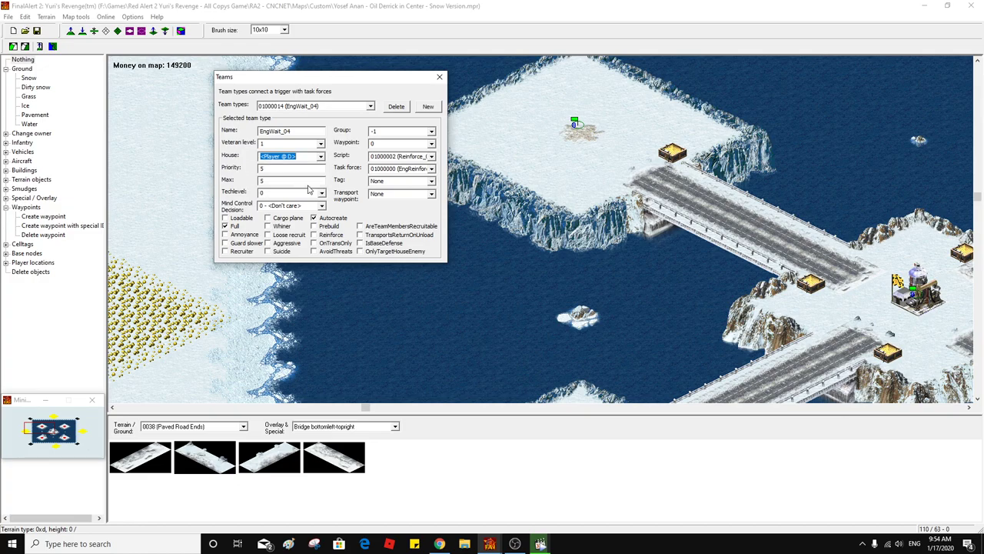
pyautogui.click(432, 156)
pyautogui.click(416, 190)
pyautogui.click(432, 168)
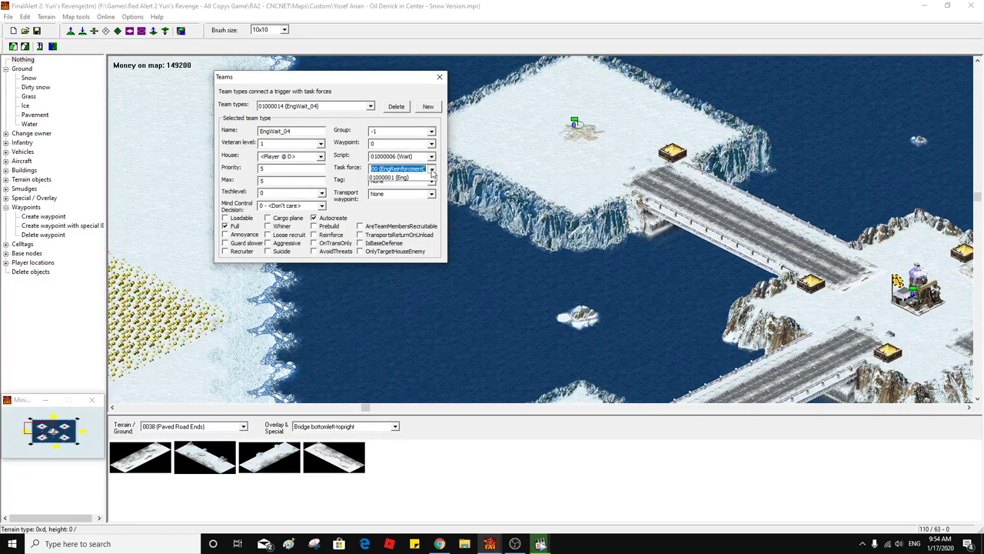
pyautogui.click(421, 183)
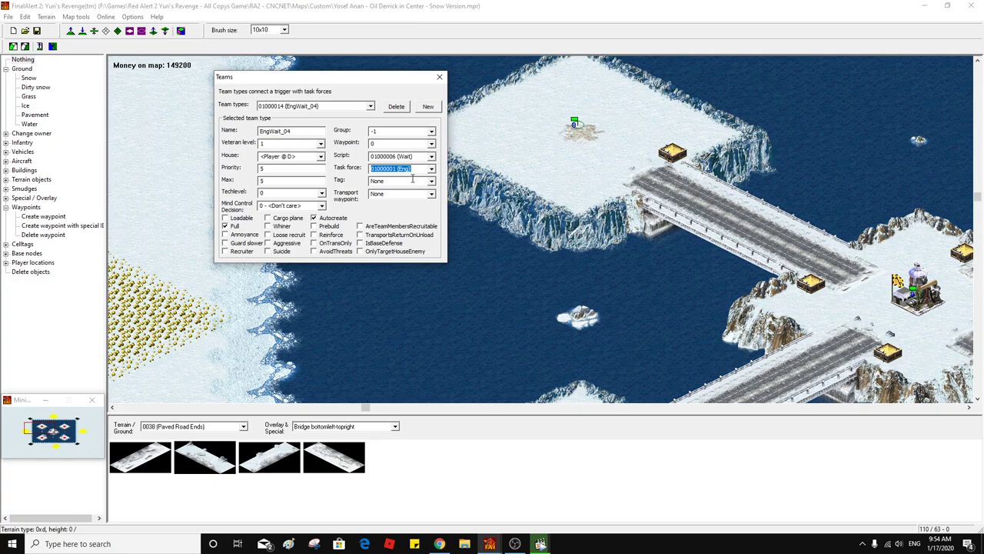
pyautogui.click(439, 78)
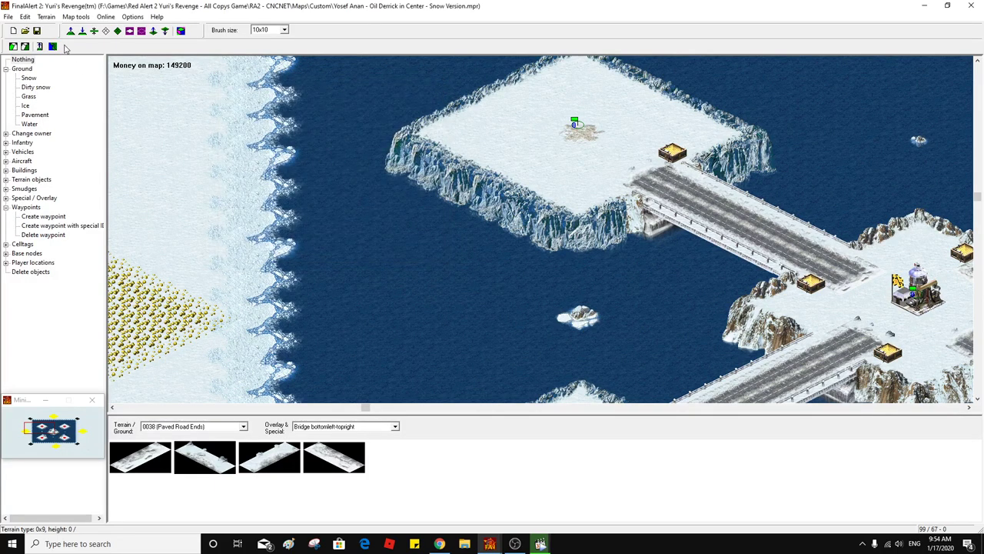
# Open the trigger editor, move it clear of the map's side lists, and create a new trigger
pyautogui.click(28, 17)
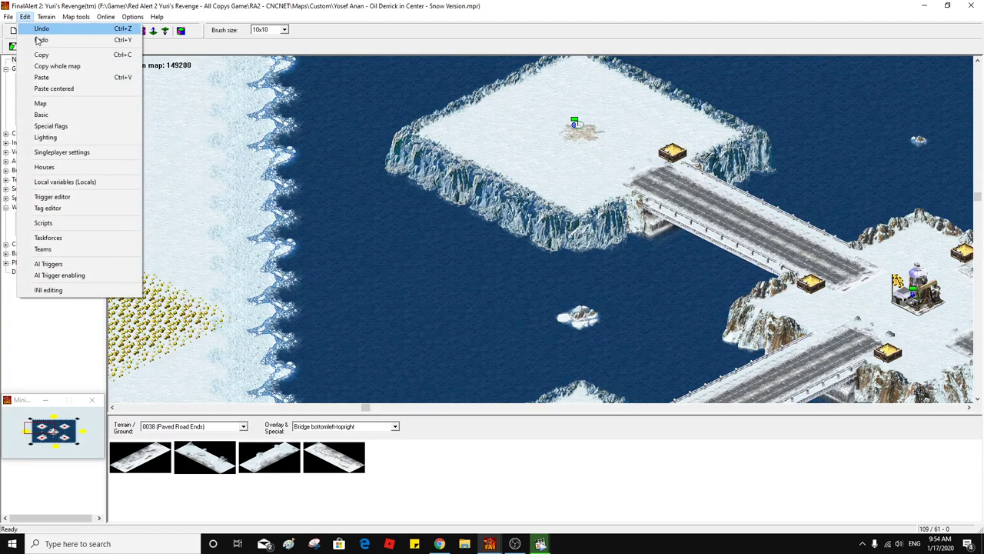
pyautogui.click(117, 202)
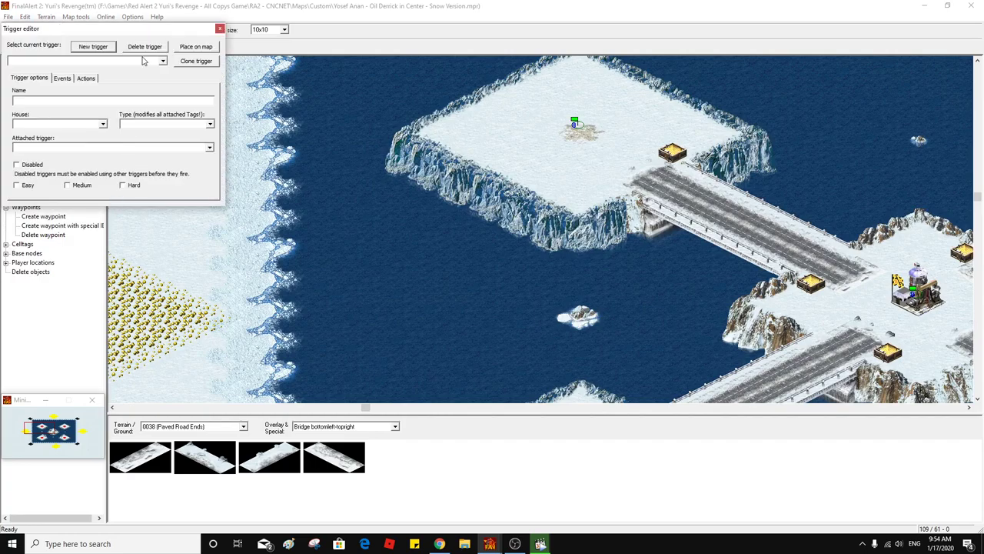
pyautogui.moveTo(136, 35); pyautogui.dragTo(338, 71)
pyautogui.click(283, 85)
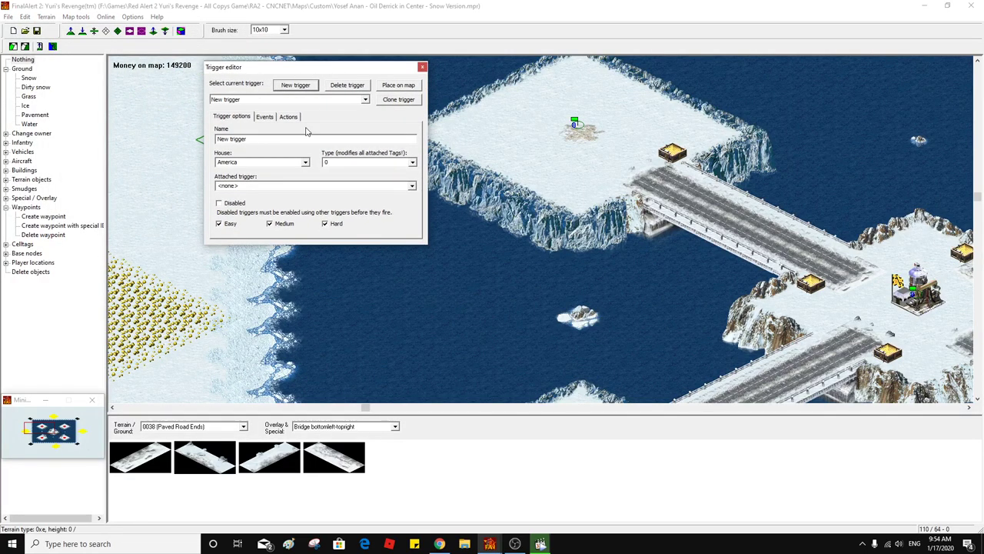
pyautogui.moveTo(252, 139); pyautogui.dragTo(212, 140)
# Set the new trigger's event to 13 Elapsed Time with a number parameter of 20
pyautogui.click(264, 116)
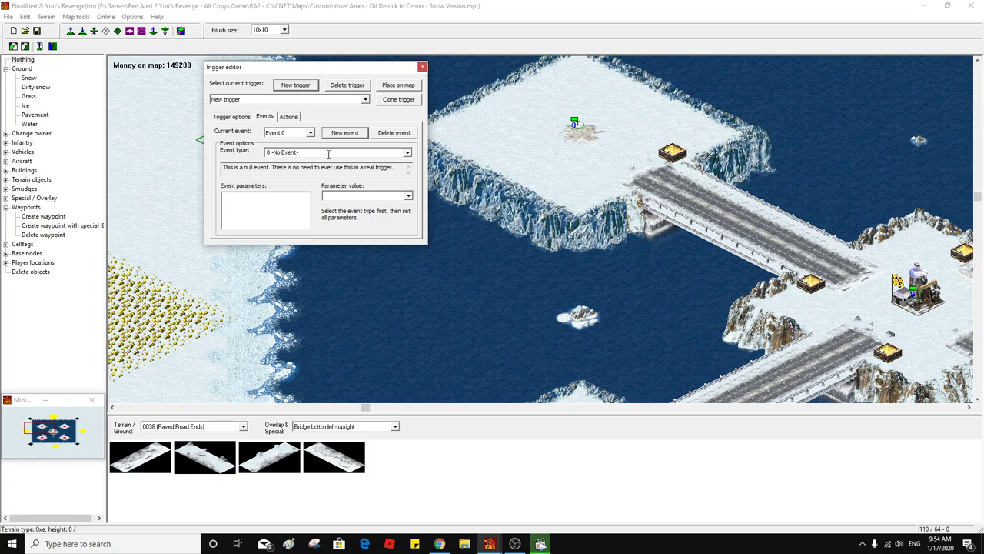
pyautogui.click(389, 153)
pyautogui.write('13 Elapsed Time...')
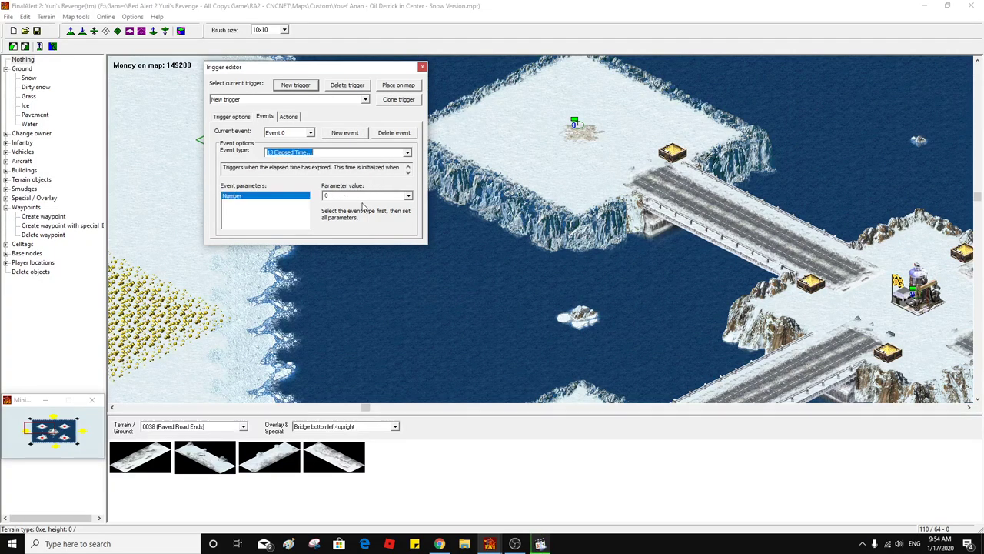
pyautogui.click(364, 196)
pyautogui.write('20')
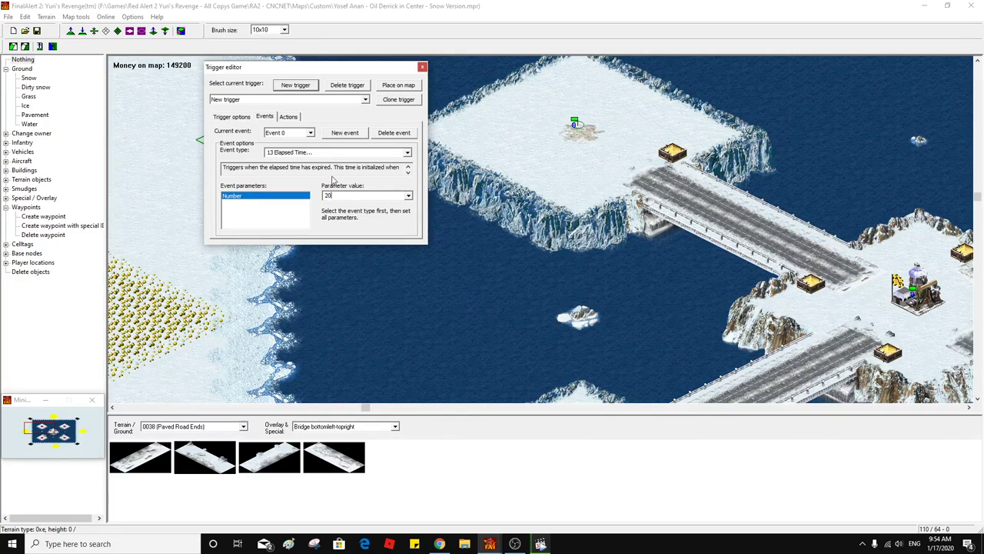
# Add an 11 Text Trigger action with the text label Oil_in_Center_Snow and return to the trigger's general options
pyautogui.click(292, 119)
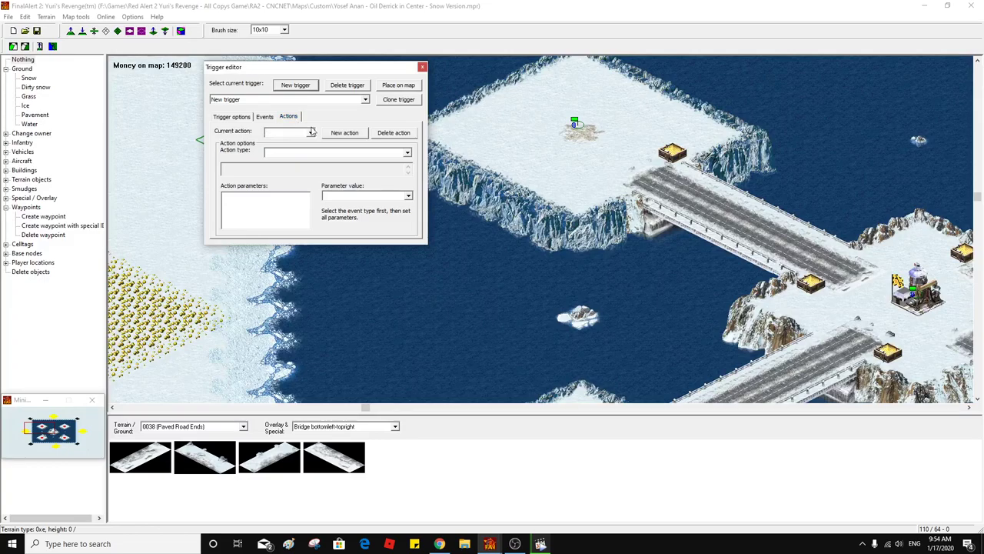
pyautogui.click(358, 136)
pyautogui.click(390, 151)
pyautogui.write('11 Text Trigger...')
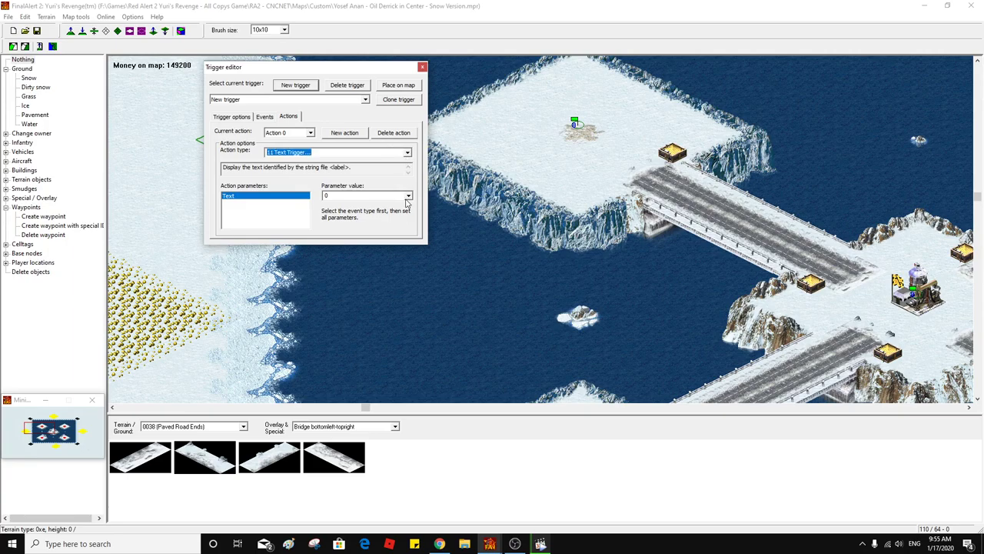
pyautogui.click(399, 196)
pyautogui.write('Map')
pyautogui.press('BackSpace')
pyautogui.write('Oil_in_')
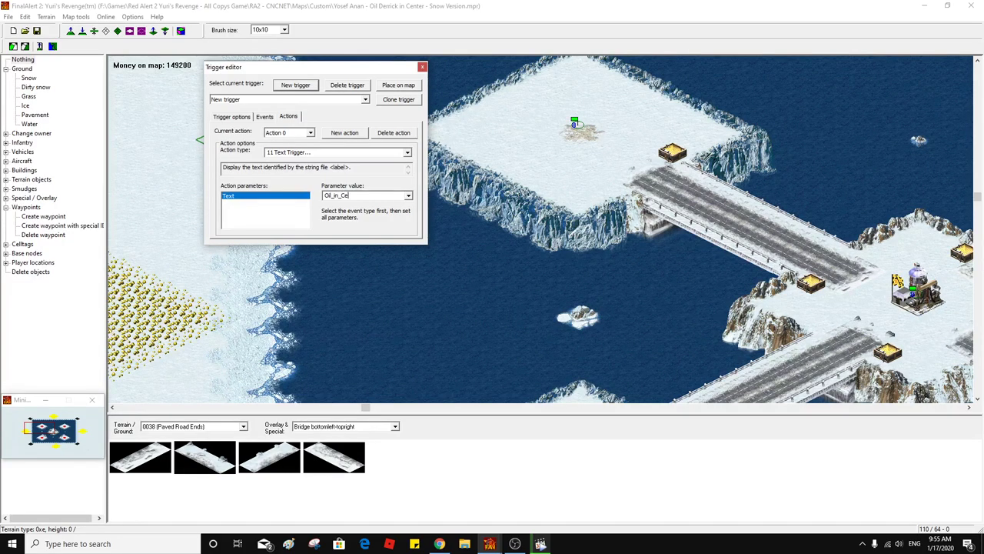
pyautogui.write('Center_Snow')
pyautogui.click(233, 116)
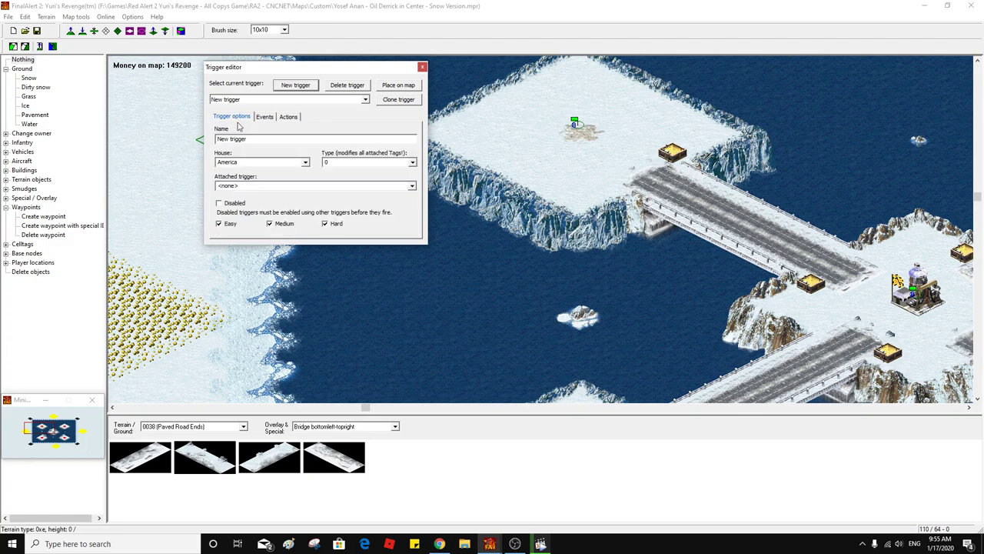
# Rename the new text trigger as __Text_Map_Name
pyautogui.moveTo(255, 139); pyautogui.dragTo(215, 139)
pyautogui.press('BackSpace')
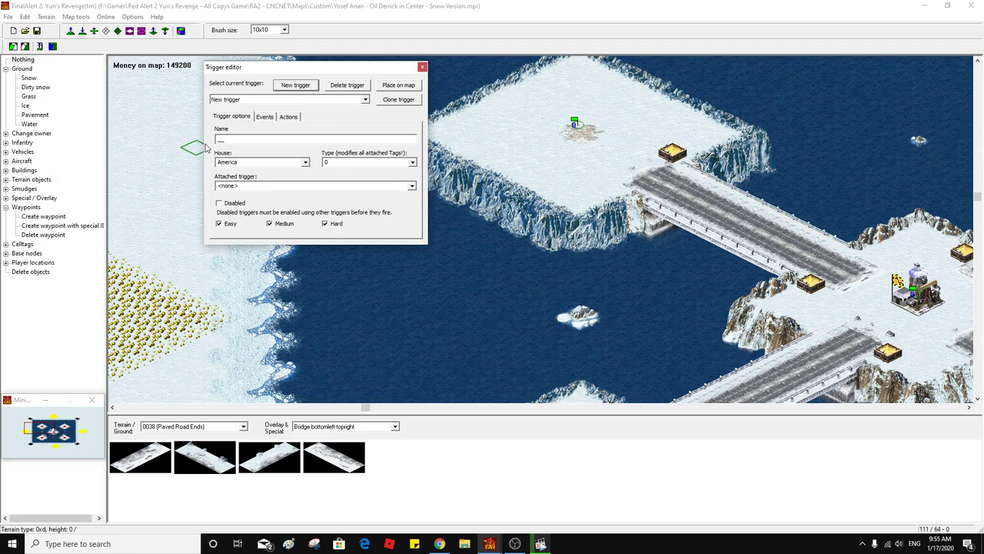
pyautogui.write('__Text_Map_Name')
# Clone the __Text_Map_Name trigger and rename the copy with the __Text_ prefix followed by the map maker's credit
pyautogui.click(388, 103)
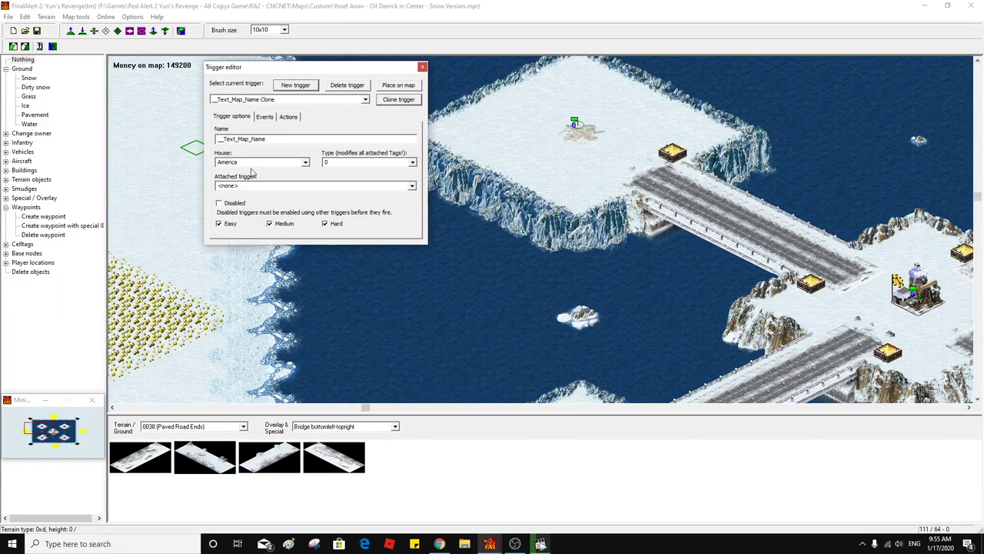
pyautogui.press('Return')
pyautogui.moveTo(307, 139); pyautogui.dragTo(238, 138)
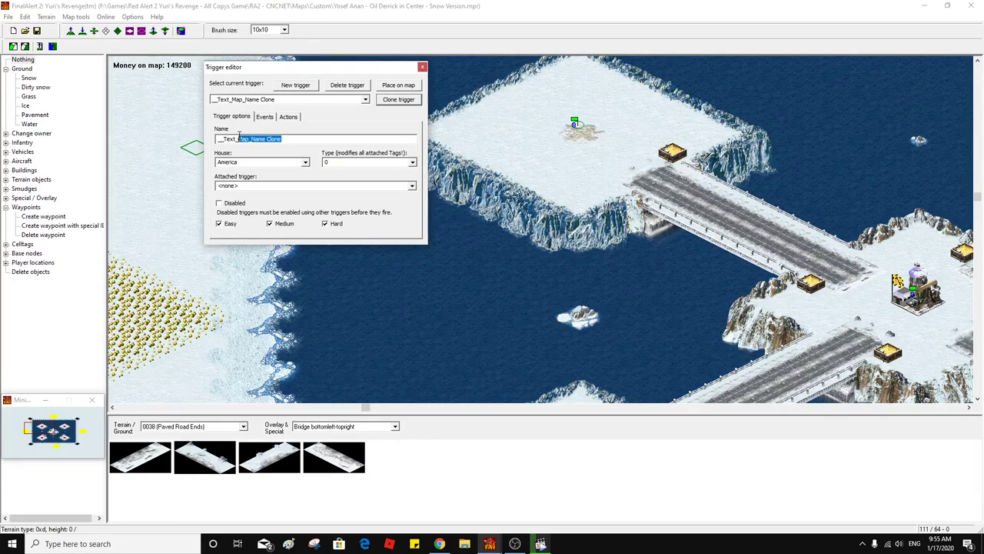
pyautogui.write('By_YosefAnan_Maps')
# Copy the credit part of the cloned trigger's name into its 11 Text Trigger action as the text label
pyautogui.moveTo(309, 139); pyautogui.dragTo(239, 132)
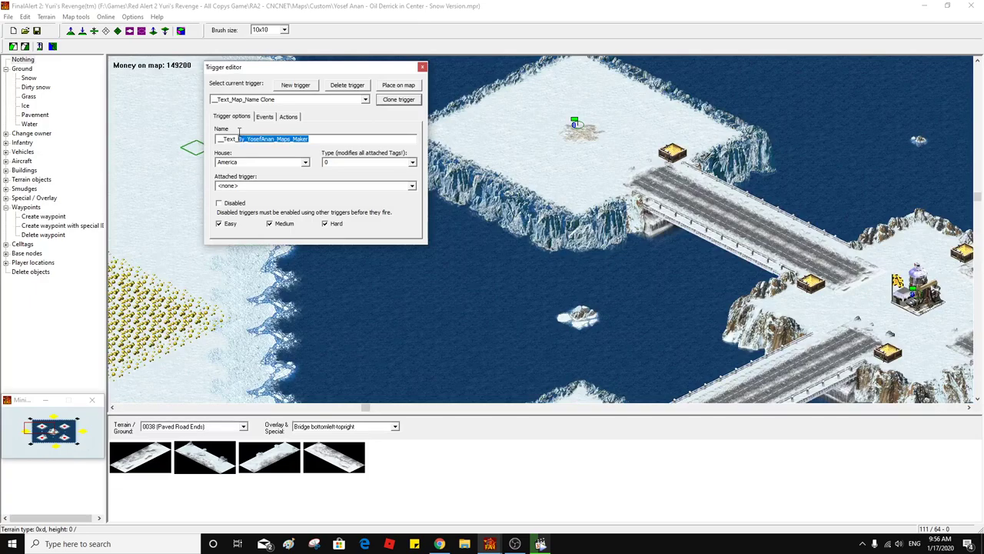
pyautogui.click(288, 116)
pyautogui.click(288, 202)
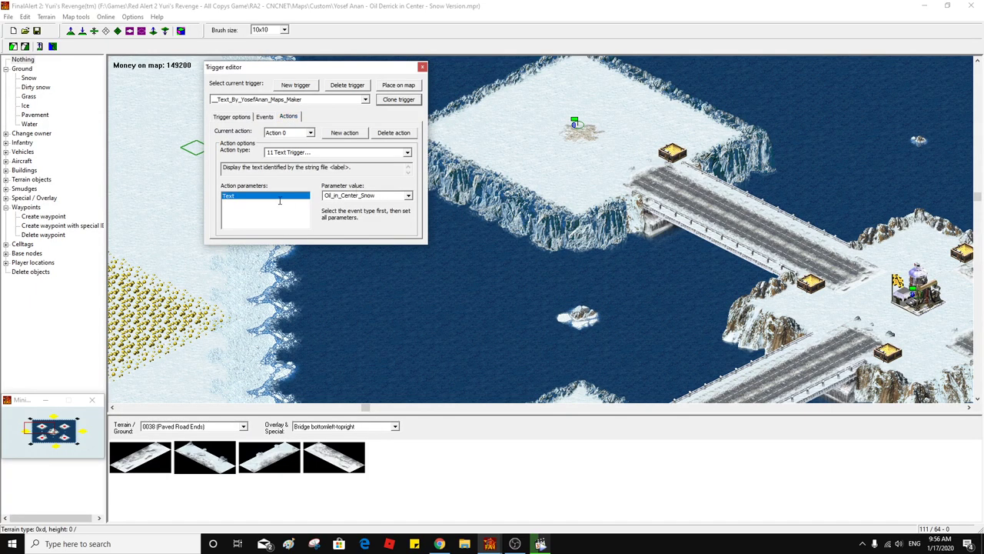
pyautogui.press('Tab')
# Set the credit trigger's 13 Elapsed Time number to 40, check its action text, and return to the general options
pyautogui.click(265, 117)
pyautogui.doubleClick(348, 194)
pyautogui.write('40')
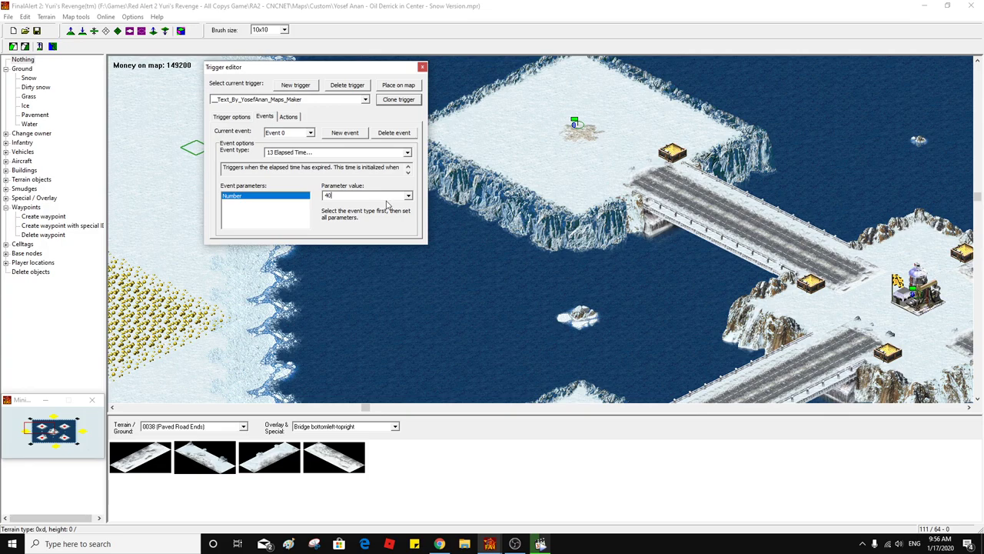
pyautogui.click(290, 116)
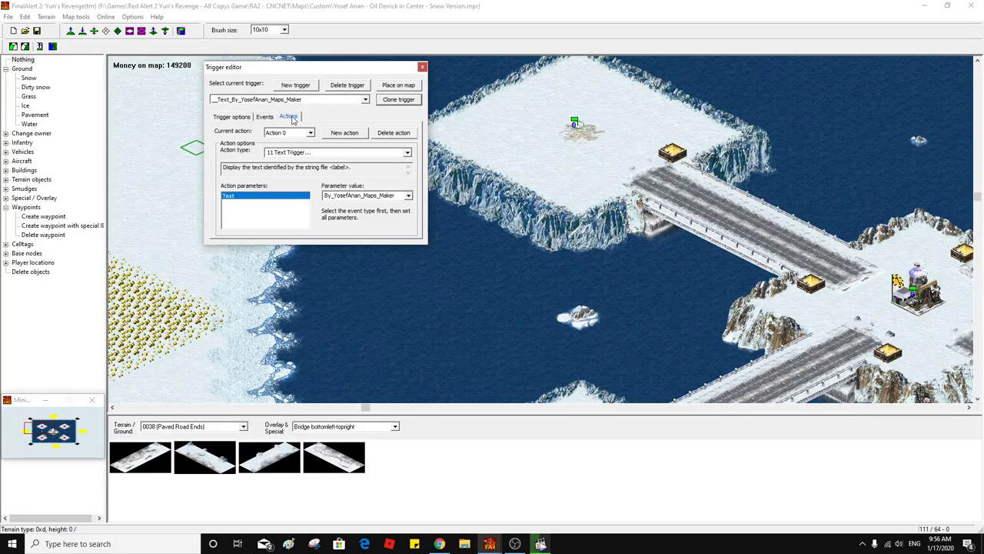
pyautogui.click(243, 119)
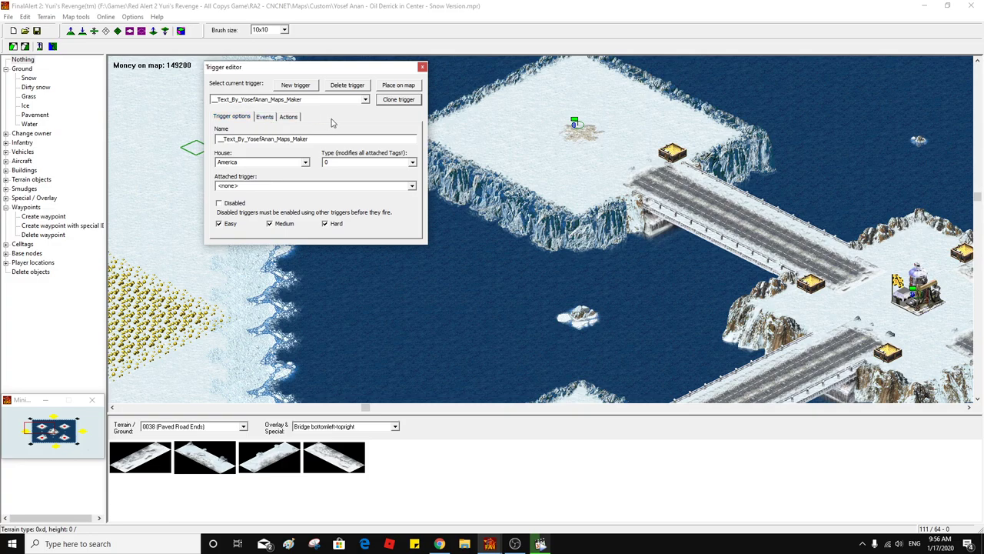
# Clone the map maker credit trigger and rename the copy as __Text_Sub_to_My_Channel_StarTube
pyautogui.click(409, 104)
pyautogui.moveTo(342, 140); pyautogui.dragTo(239, 141)
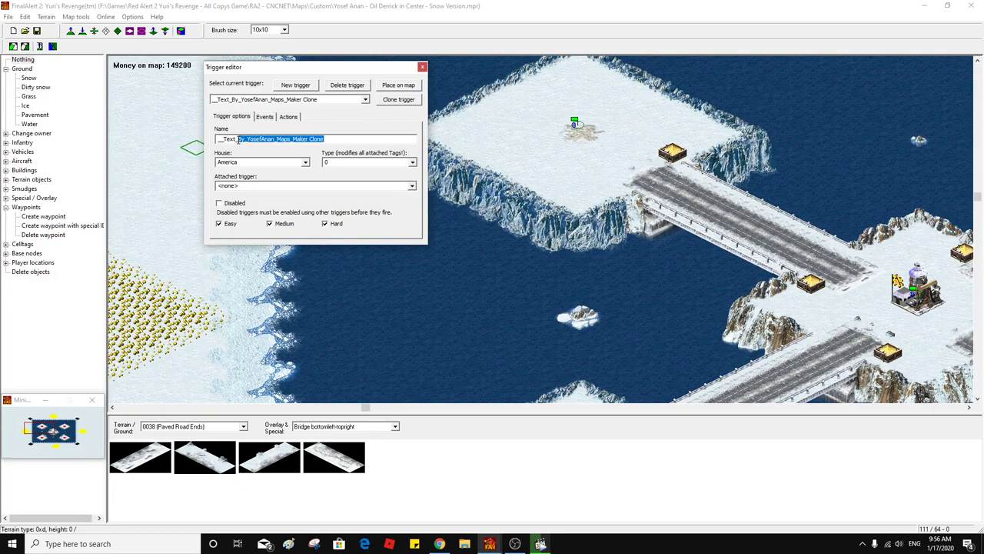
pyautogui.write('Sub_to_My')
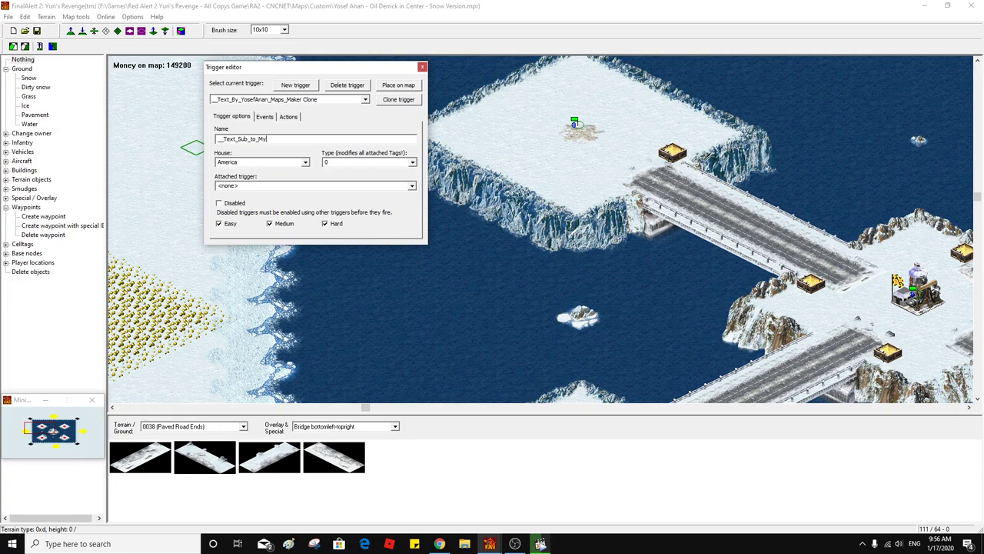
pyautogui.write('_Channel_StarTube')
# Set the cloned trigger's action text label to Sub_to_My_Channel_StarTube and its 13 Elapsed Time number to 60
pyautogui.click(239, 139)
pyautogui.hotkey('shift', 'End')
pyautogui.hotkey('ctrl', 'c')
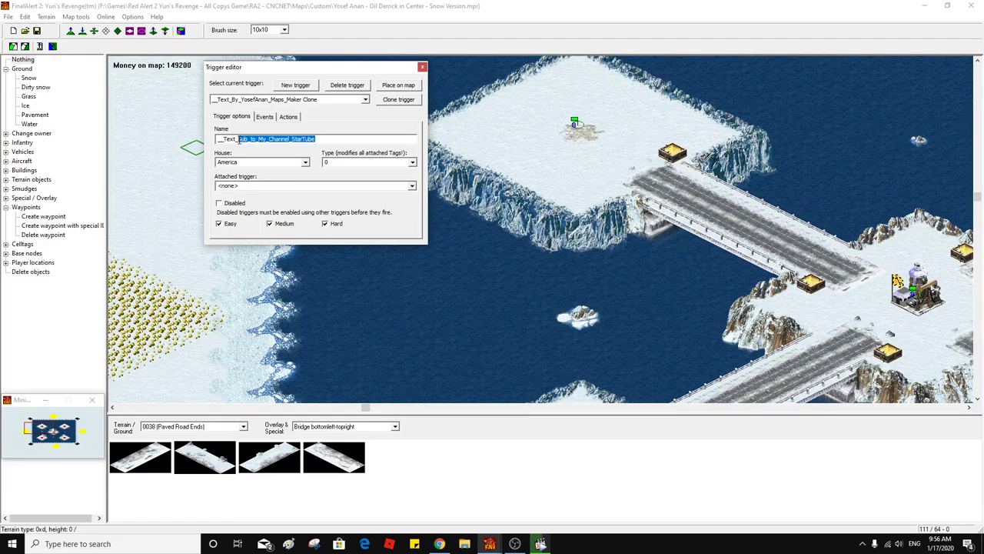
pyautogui.click(289, 117)
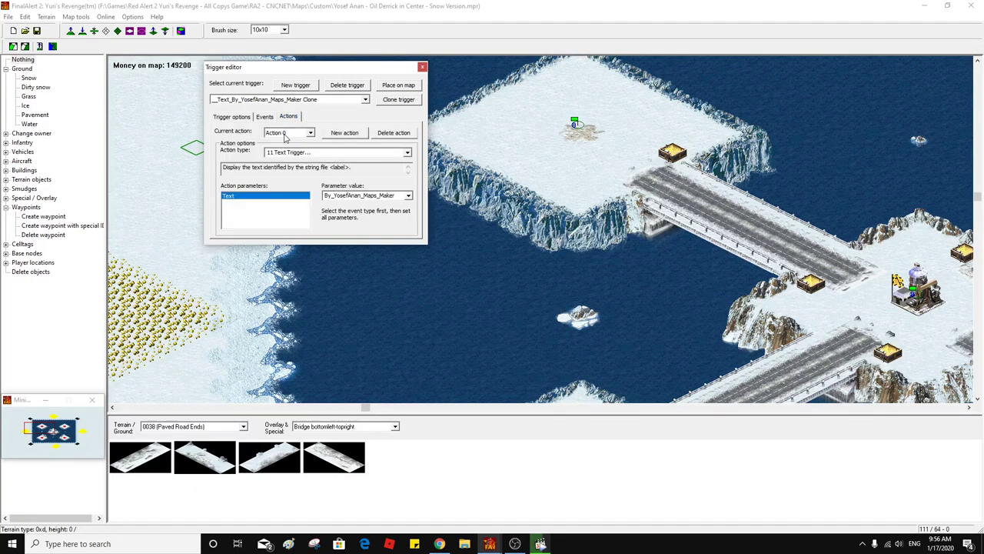
pyautogui.click(283, 201)
pyautogui.click(357, 196)
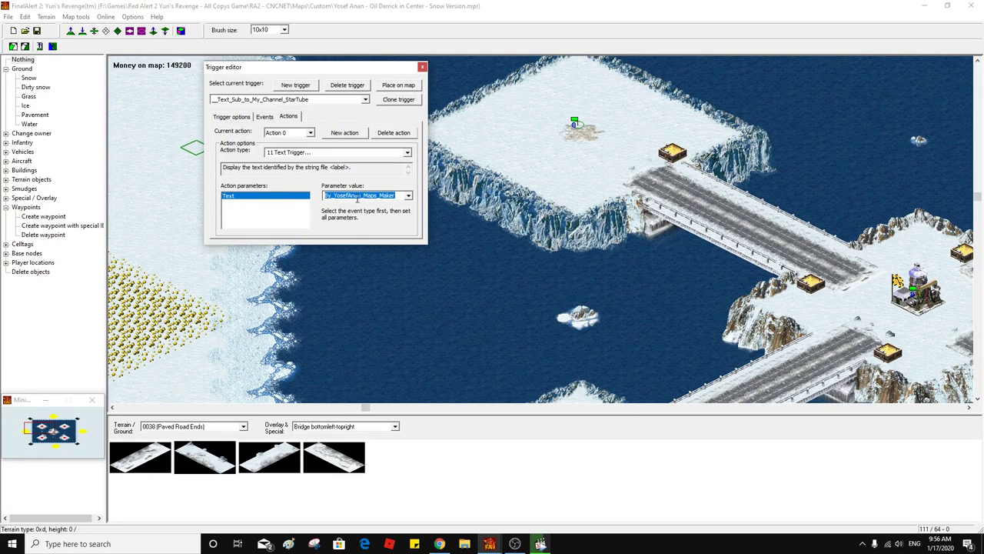
pyautogui.hotkey('ctrl', 'v')
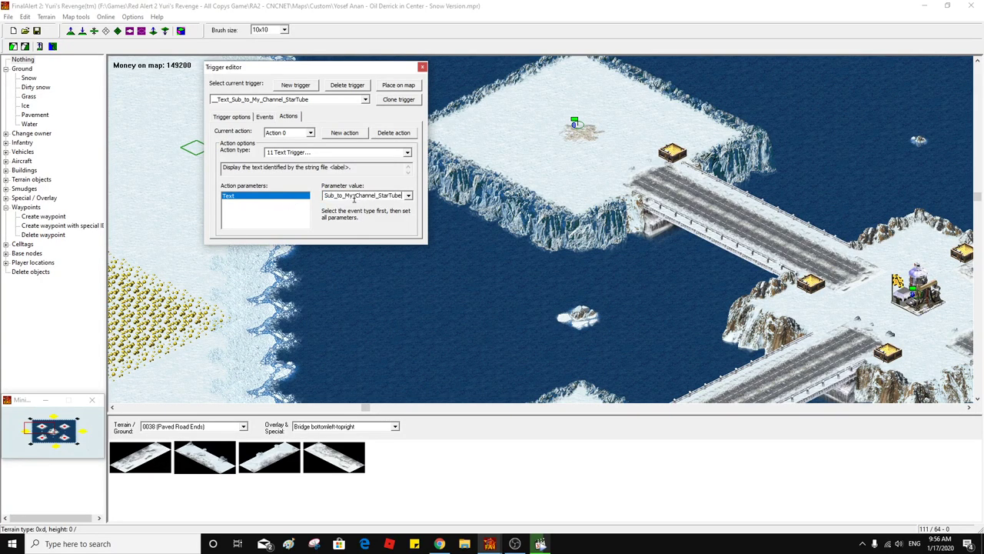
pyautogui.click(264, 116)
pyautogui.click(339, 197)
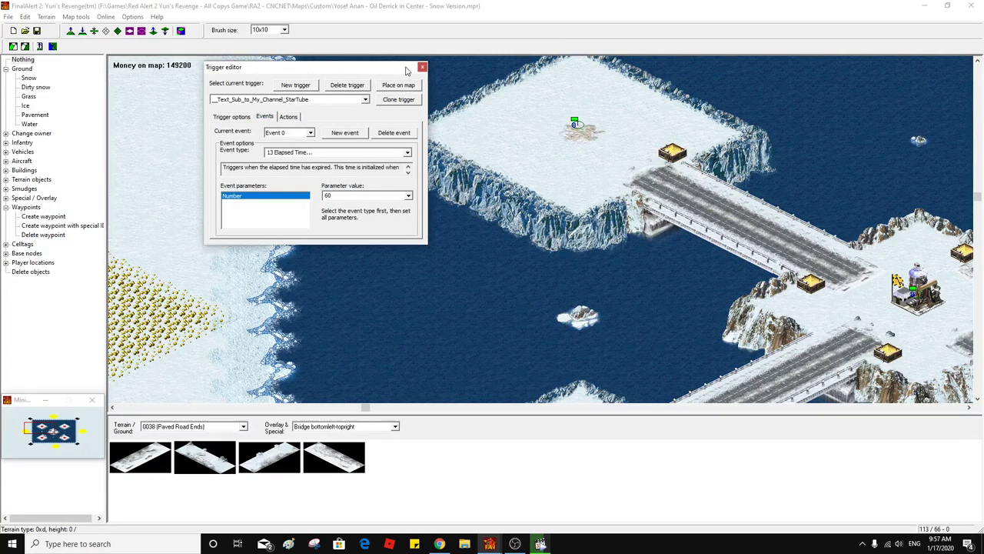
# Create a new trigger and add an event of type 8 Any Event to it
pyautogui.click(294, 85)
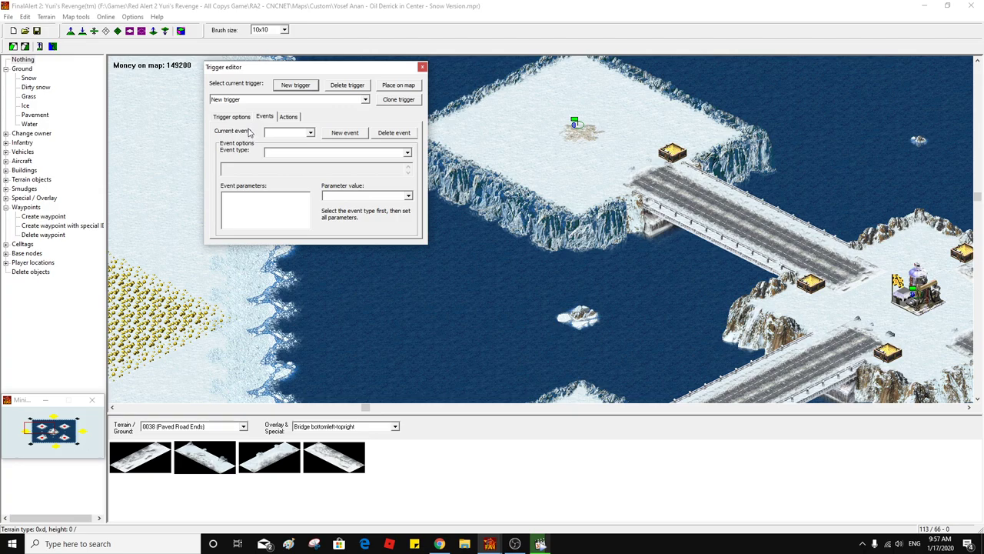
pyautogui.click(224, 116)
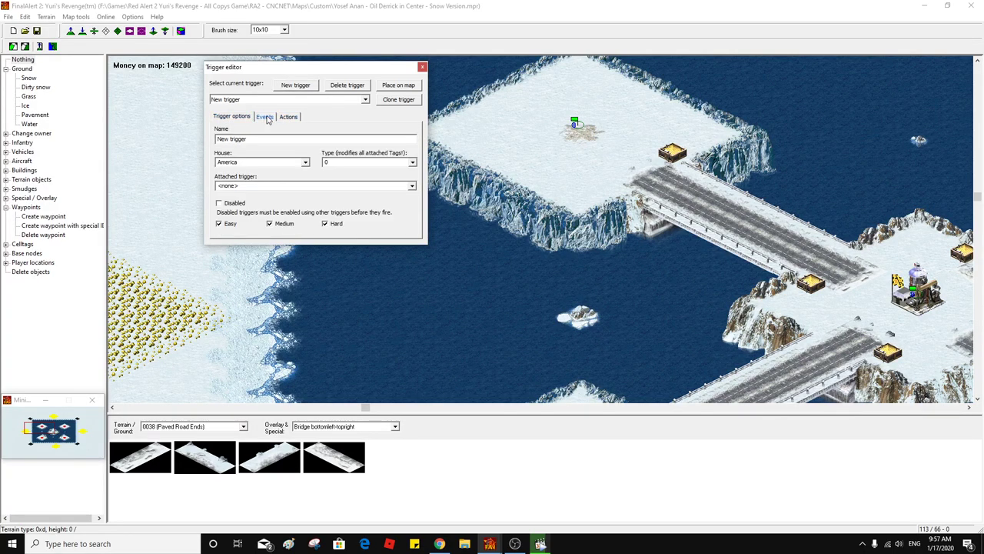
pyautogui.click(266, 117)
pyautogui.click(329, 135)
pyautogui.write('8 Any Event')
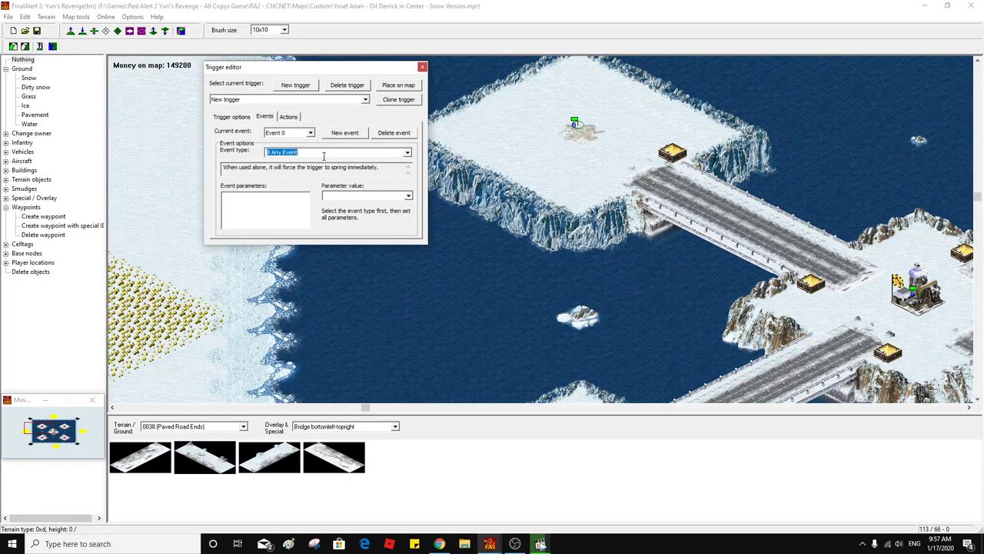
# Add a 17 Reveal around waypoint action for waypoint 8 and check the oil derrick's location on the map
pyautogui.click(288, 117)
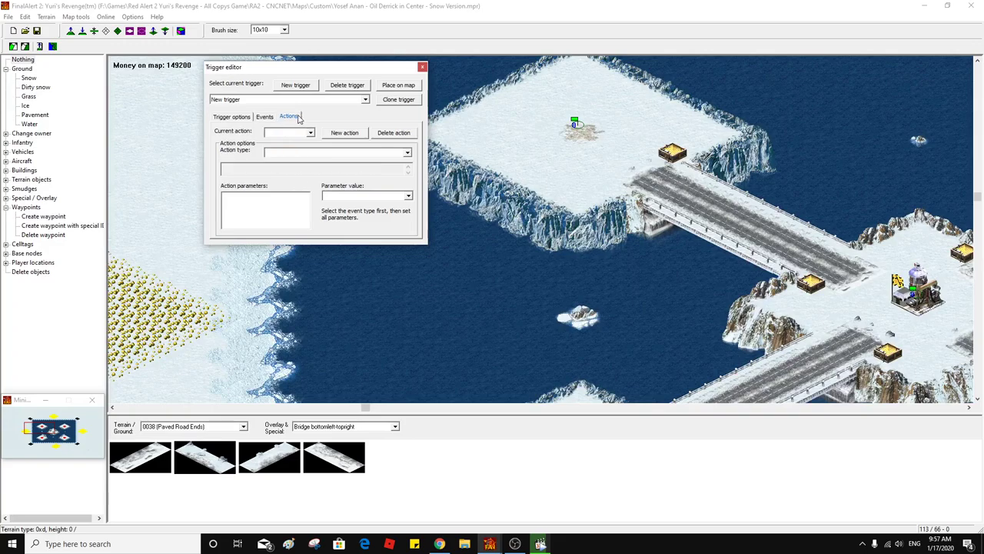
pyautogui.click(340, 134)
pyautogui.click(313, 153)
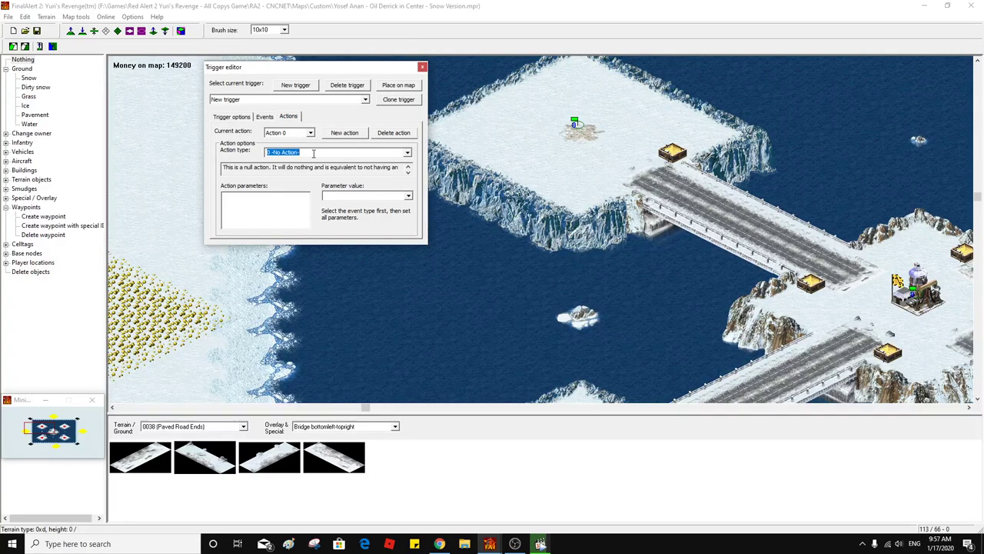
pyautogui.click(408, 152)
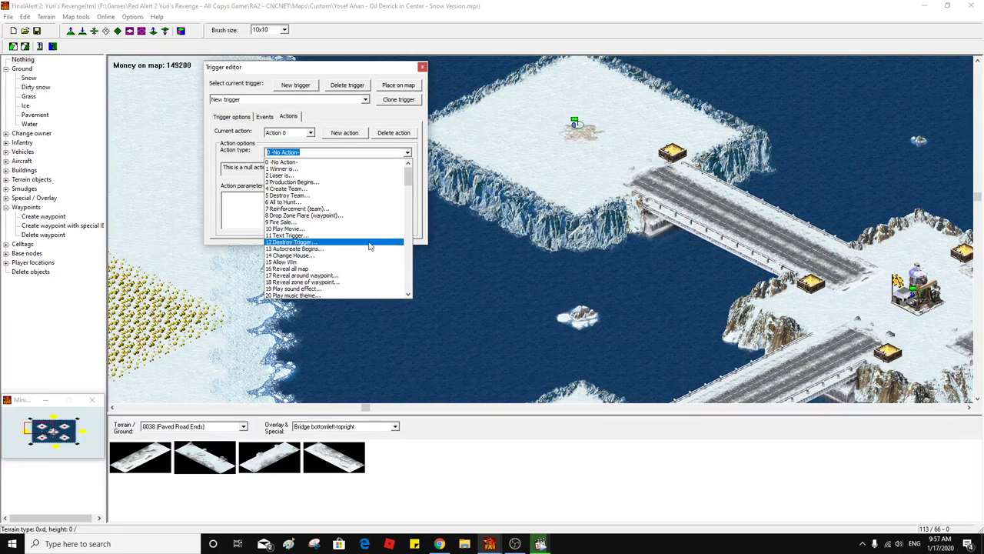
pyautogui.click(377, 277)
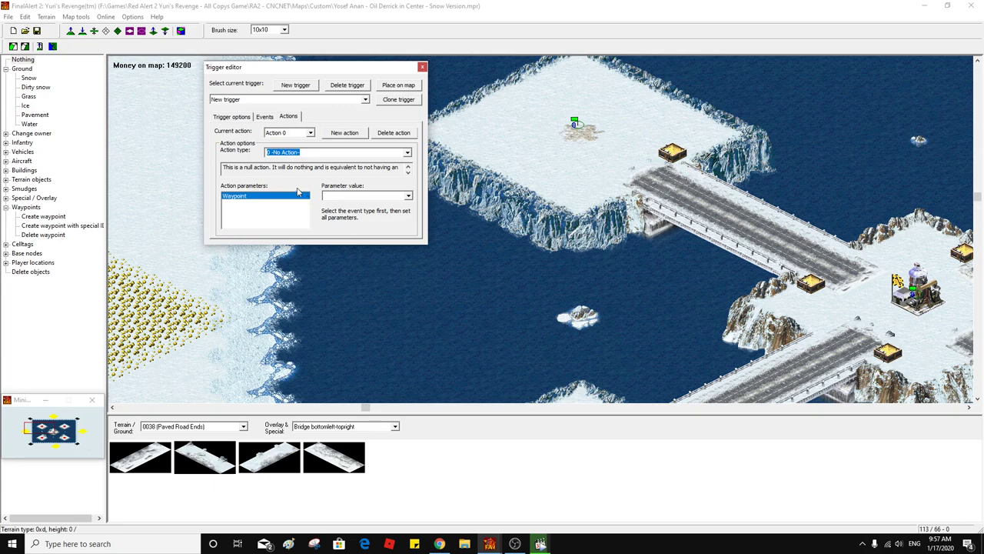
pyautogui.click(357, 195)
pyautogui.write('8')
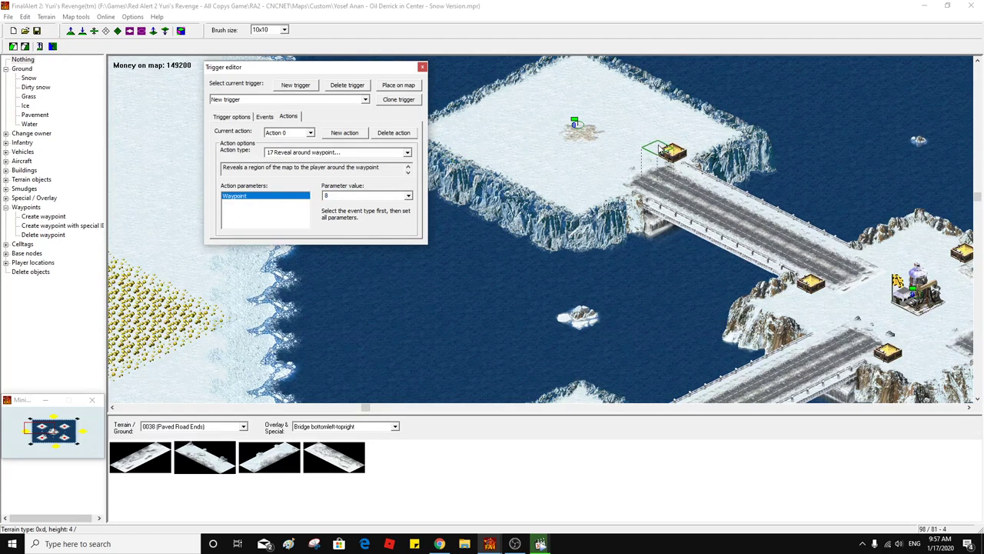
pyautogui.middleClick(666, 149)
pyautogui.middleClick(732, 151)
pyautogui.middleClick(736, 166)
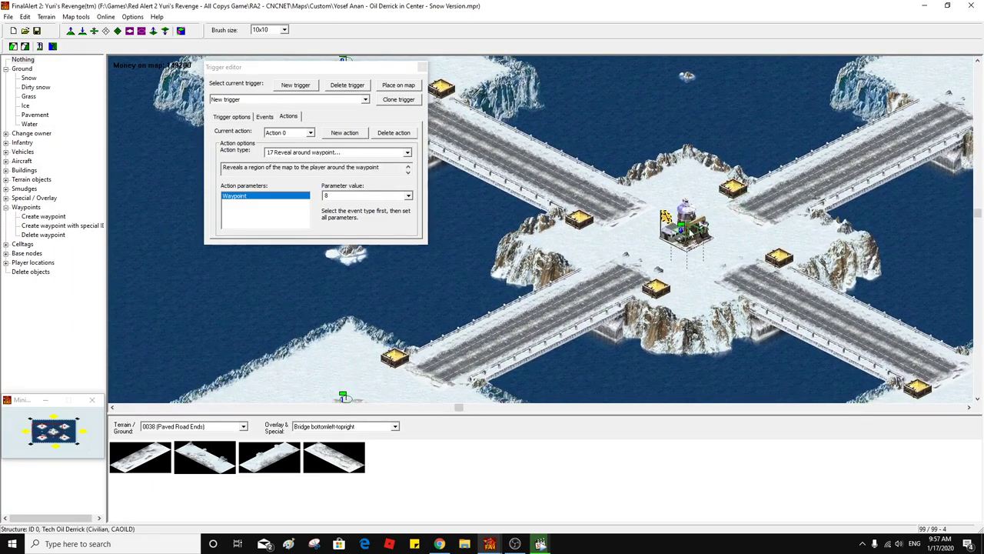
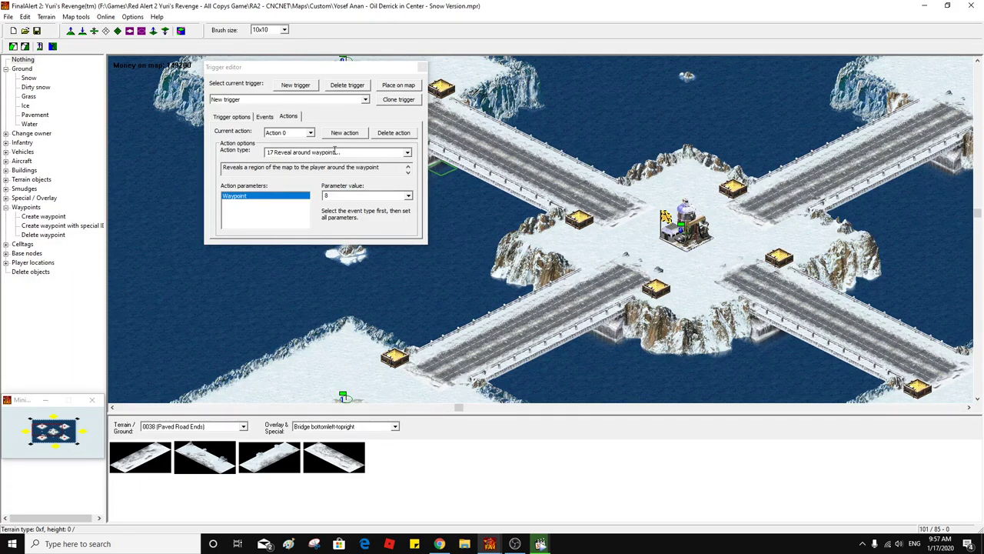
# Copy the action type's wording and use it to rename the trigger as Reveal around waypoint
pyautogui.click(334, 150)
pyautogui.moveTo(336, 151); pyautogui.dragTo(208, 138)
pyautogui.click(231, 116)
pyautogui.write('Reveal around waypoint')
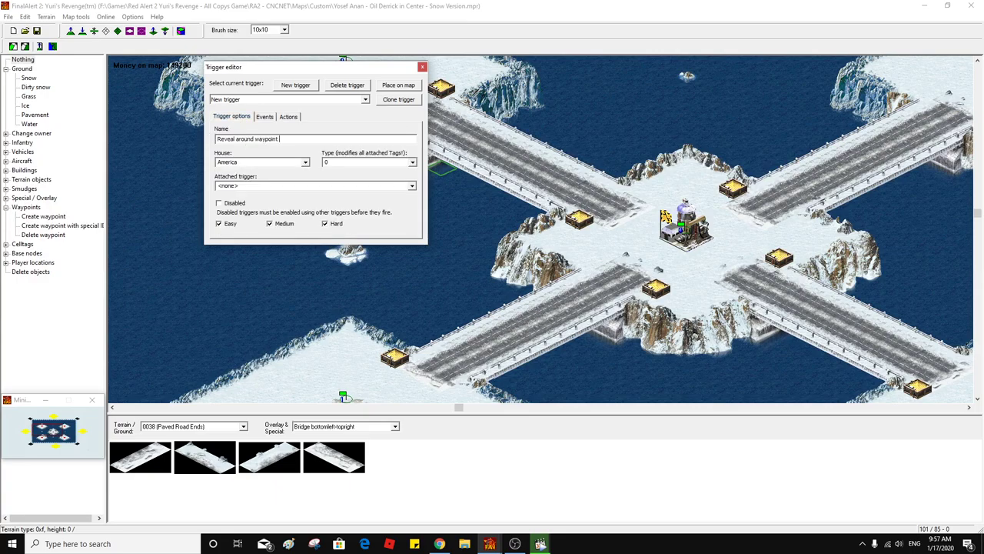
pyautogui.click(235, 116)
# Create another new trigger after the waypoint reveal one and give it an 8 Any Event event
pyautogui.click(298, 87)
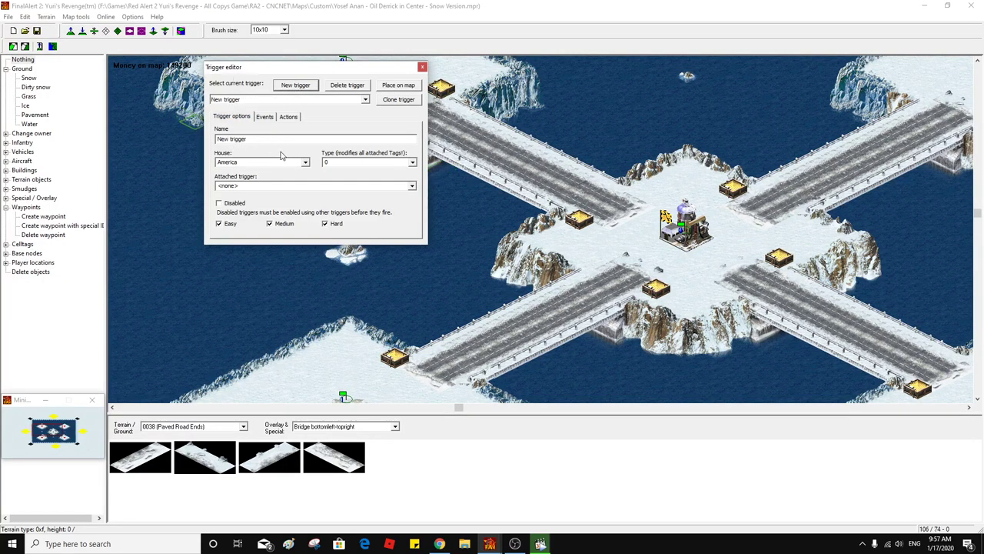
pyautogui.moveTo(296, 139); pyautogui.dragTo(232, 154)
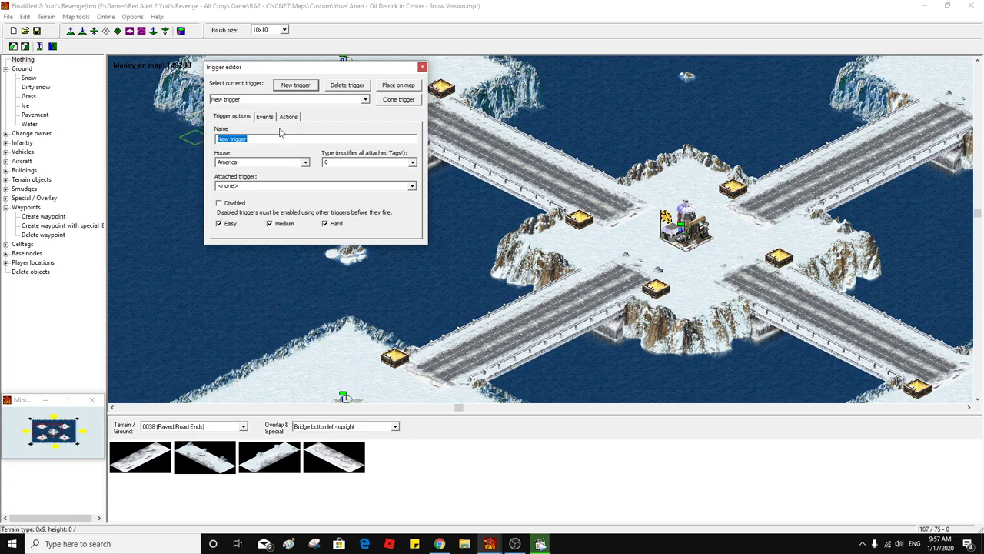
pyautogui.click(266, 119)
pyautogui.click(343, 134)
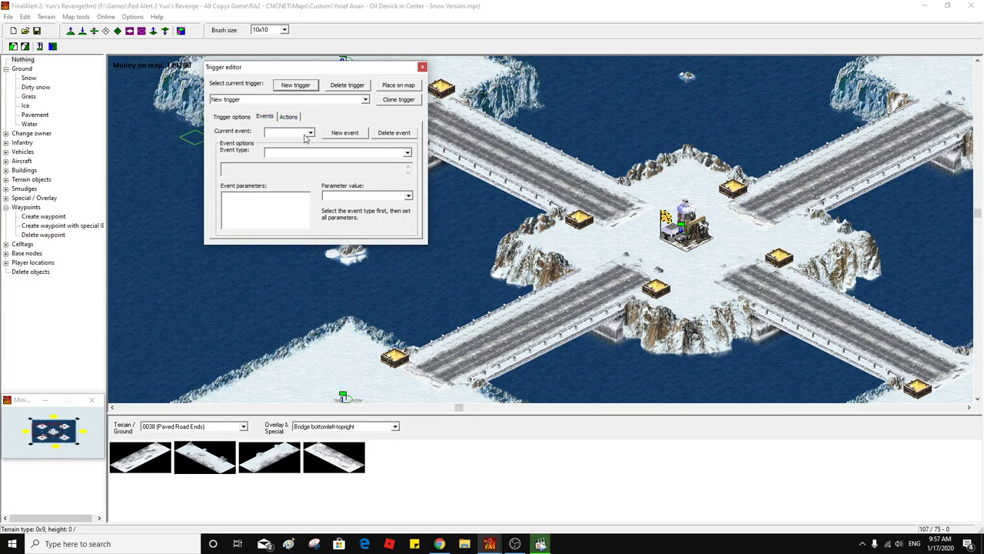
pyautogui.click(322, 153)
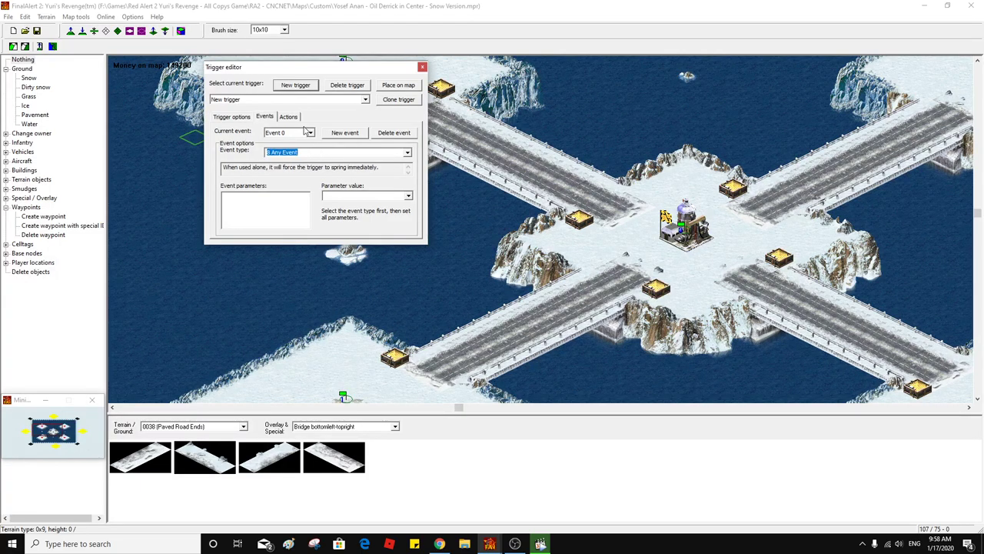
# Add an action of type 99 Play Sound Effect At... to the new trigger
pyautogui.click(299, 117)
pyautogui.click(344, 133)
pyautogui.click(319, 151)
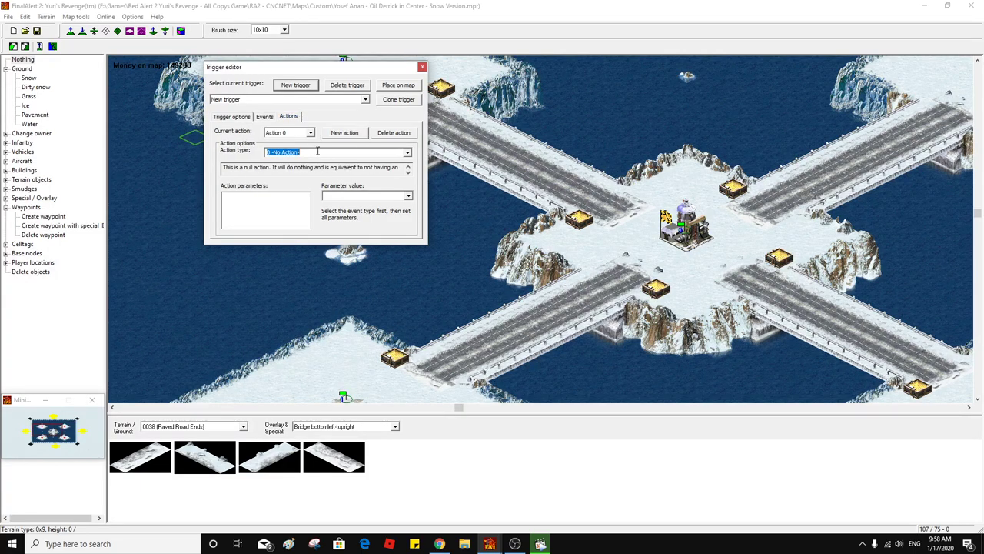
pyautogui.write('99 Play Sound Effect At...')
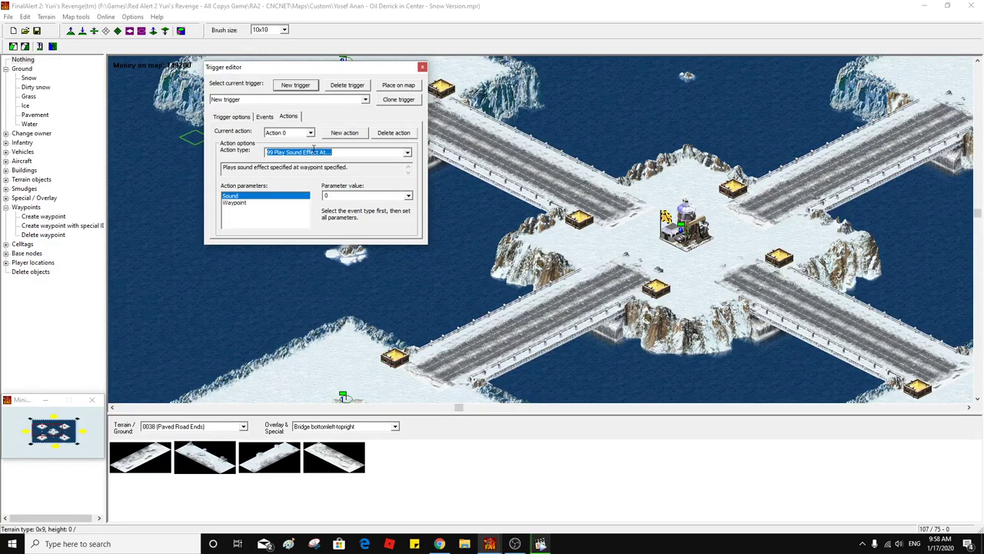
# Set the sound effect action's sound to _Amb_WindCold and its waypoint to 8
pyautogui.click(408, 196)
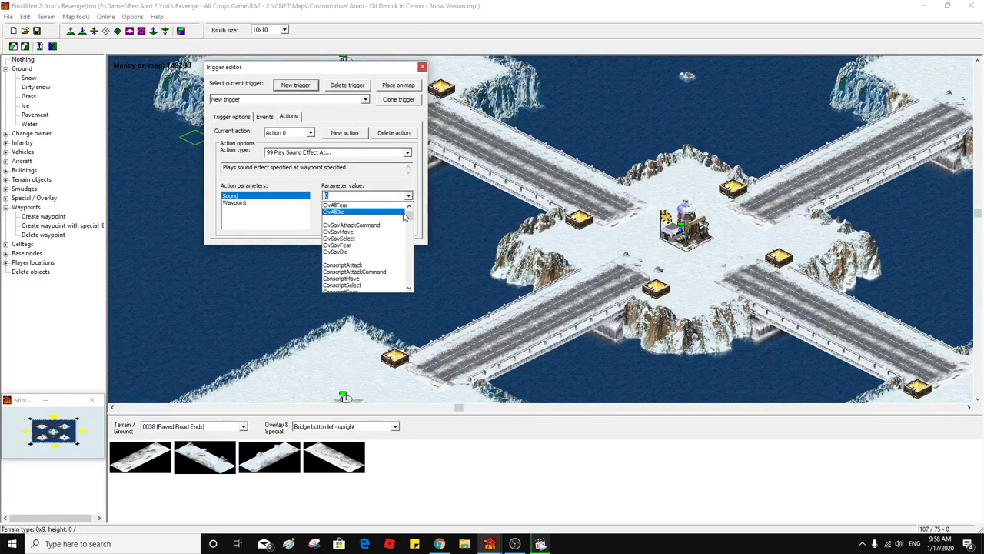
pyautogui.moveTo(408, 214); pyautogui.dragTo(411, 233)
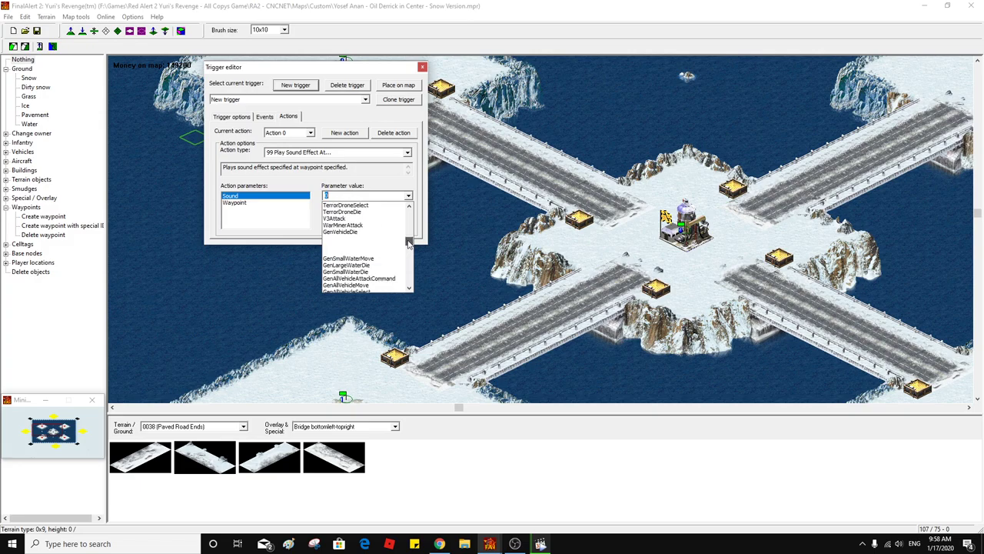
pyautogui.moveTo(409, 246); pyautogui.dragTo(408, 250)
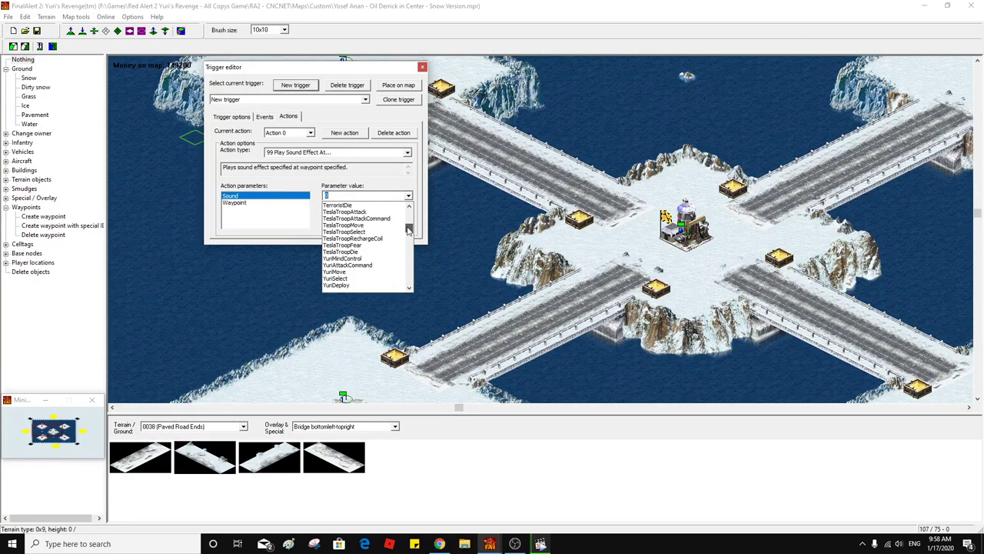
pyautogui.moveTo(409, 225); pyautogui.dragTo(408, 224)
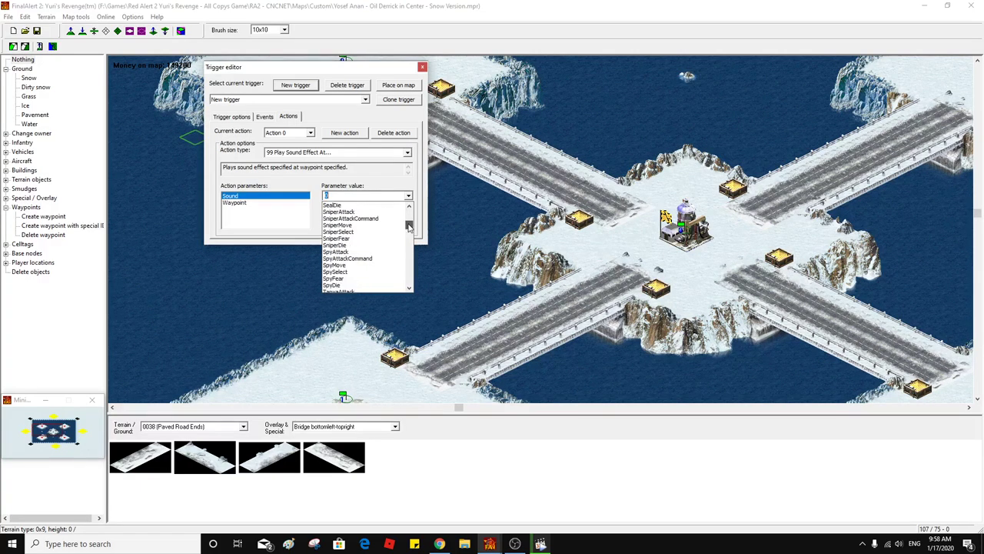
pyautogui.moveTo(408, 229); pyautogui.dragTo(408, 230)
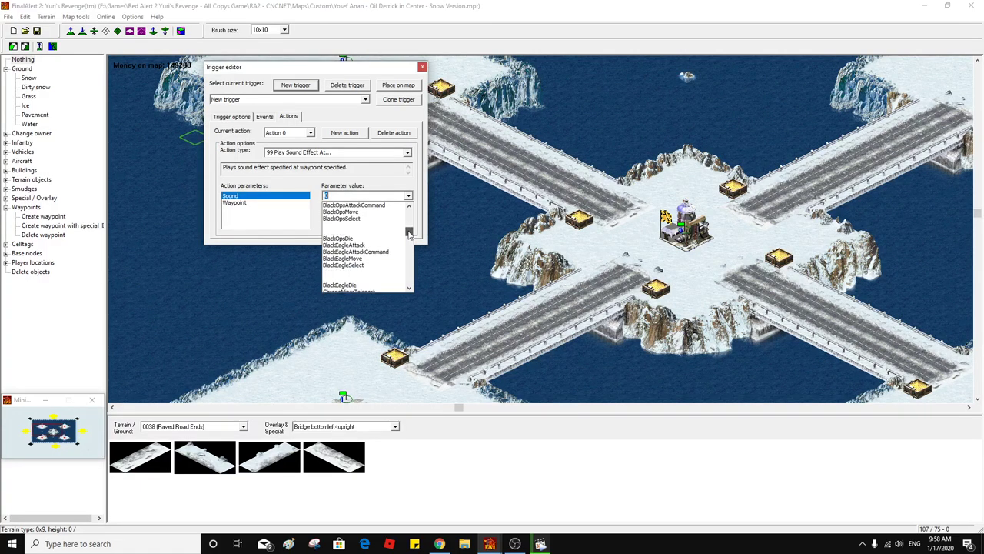
pyautogui.moveTo(408, 239); pyautogui.dragTo(409, 241)
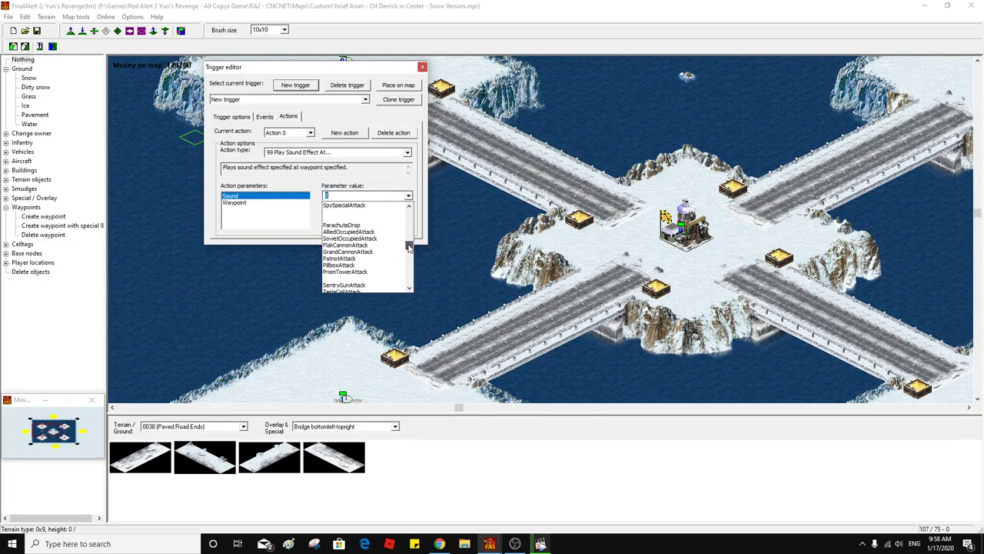
pyautogui.moveTo(408, 251); pyautogui.dragTo(408, 255)
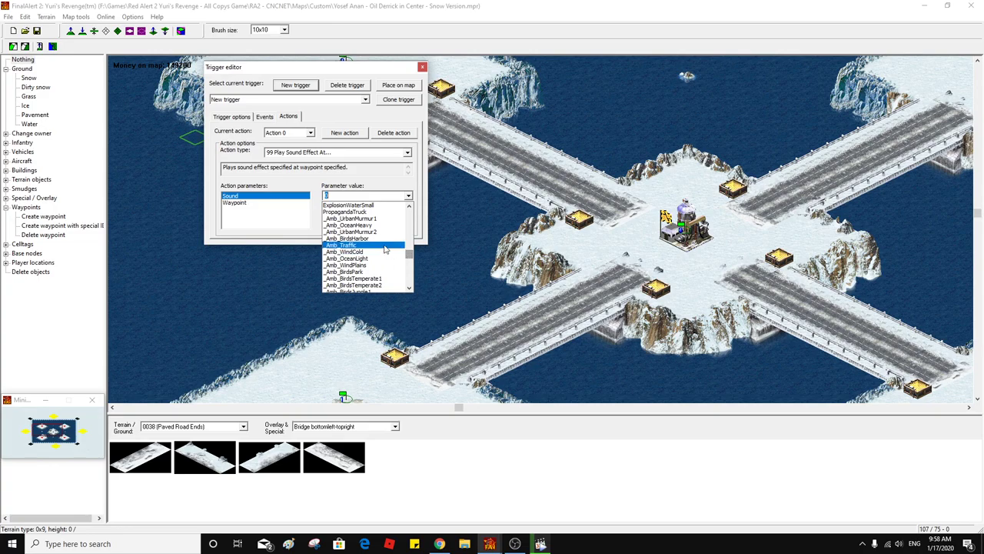
pyautogui.scroll(-3, 382, 234)
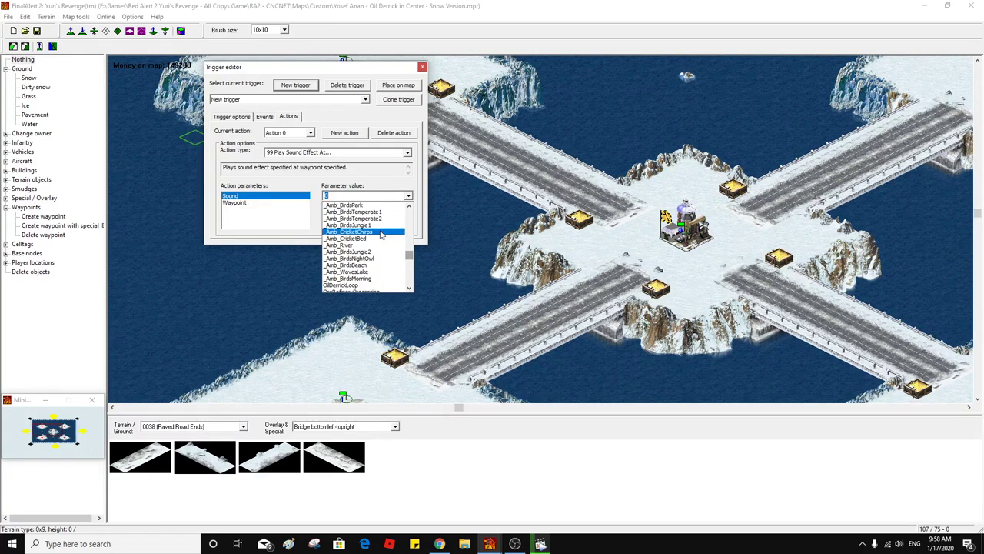
pyautogui.scroll(-3, 381, 234)
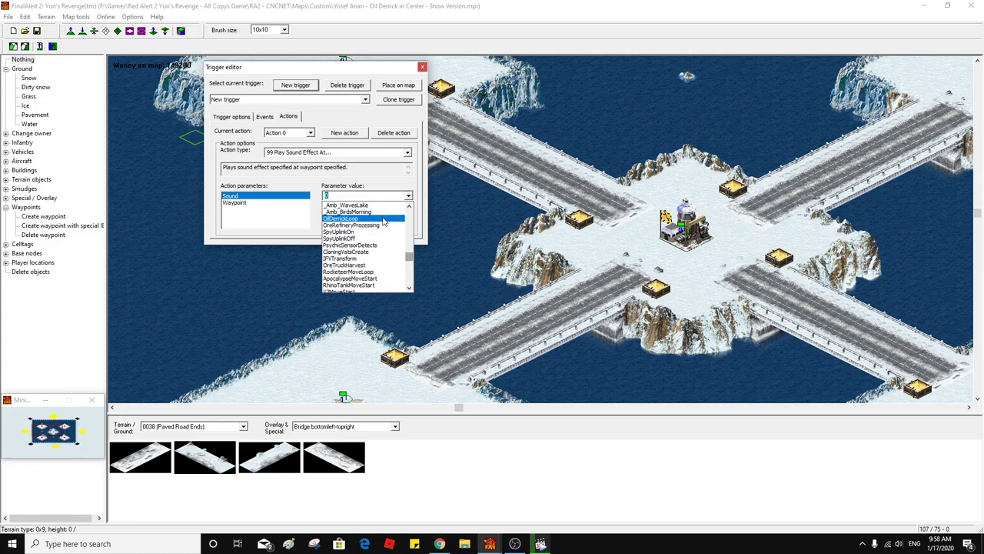
pyautogui.click(409, 206)
pyautogui.click(409, 206)
pyautogui.click(409, 206)
pyautogui.click(409, 206)
pyautogui.click(409, 206)
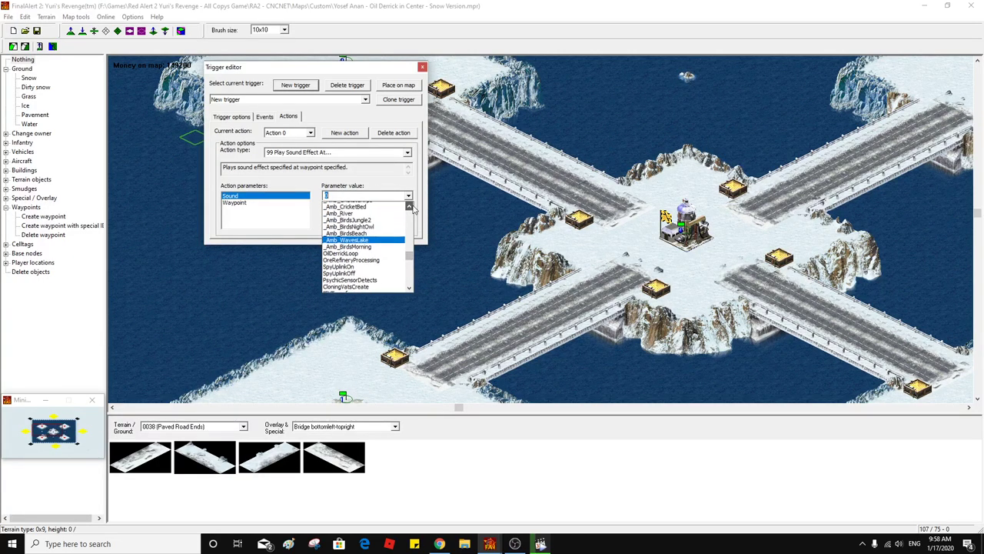
pyautogui.click(409, 206)
pyautogui.click(409, 206)
pyautogui.click(409, 206)
pyautogui.click(409, 206)
pyautogui.click(409, 206)
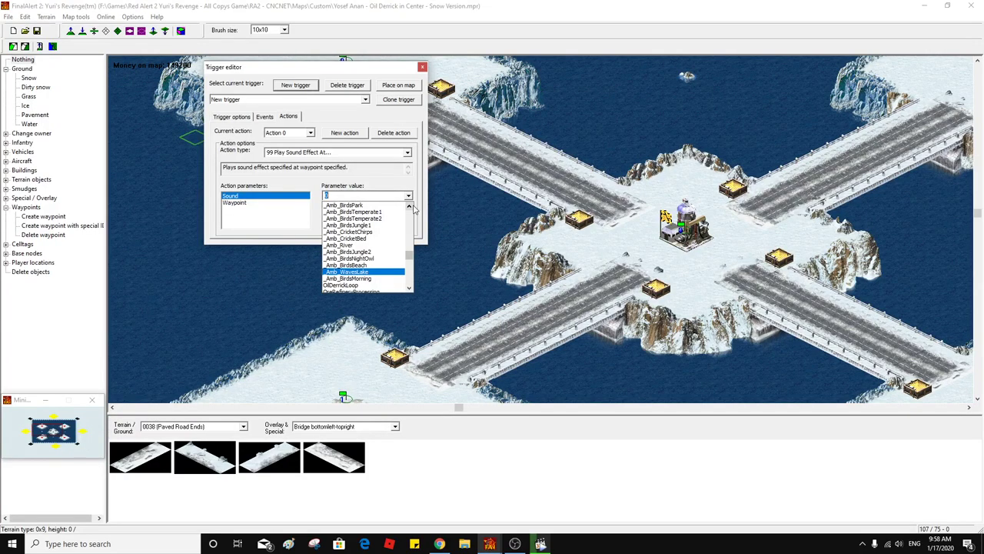
pyautogui.click(409, 206)
pyautogui.click(409, 206)
pyautogui.click(409, 206)
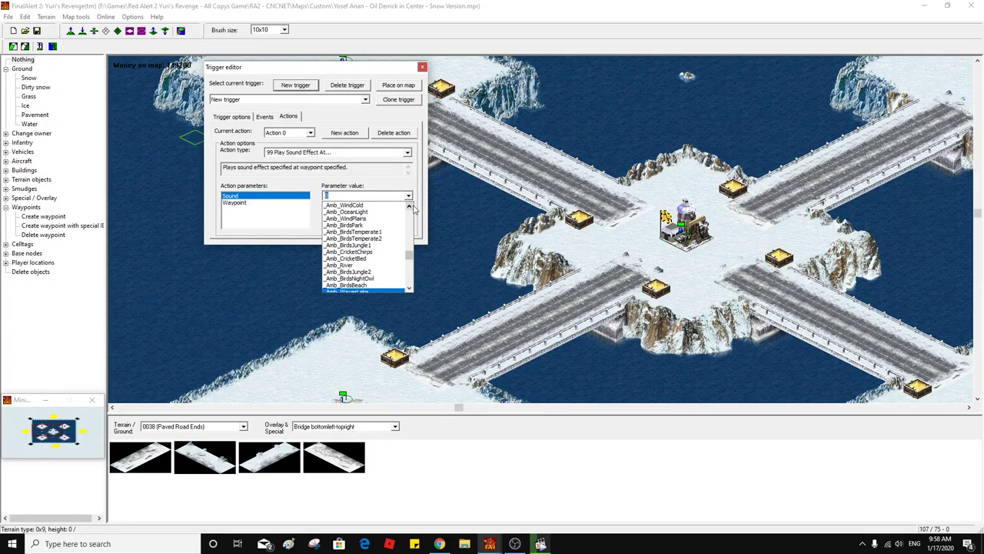
pyautogui.click(393, 206)
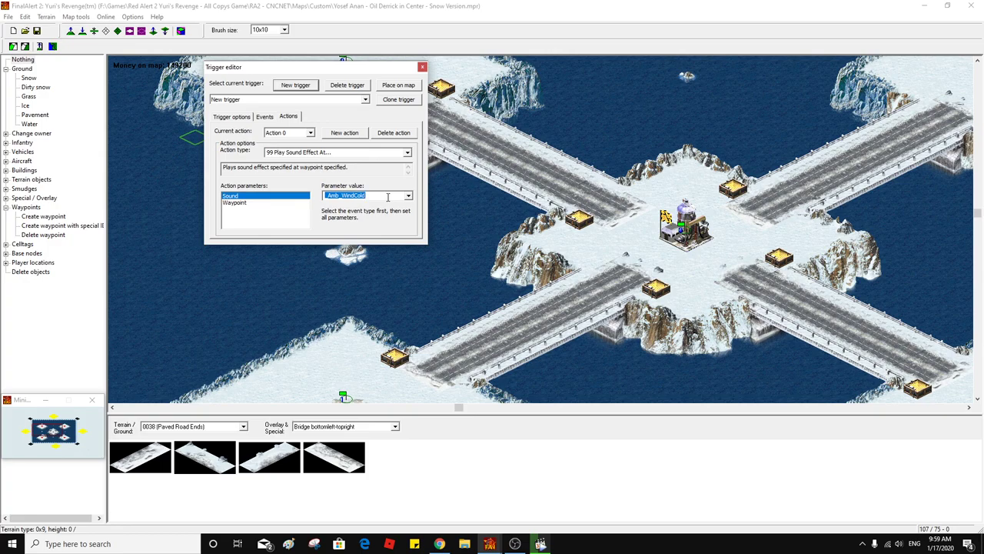
pyautogui.click(286, 204)
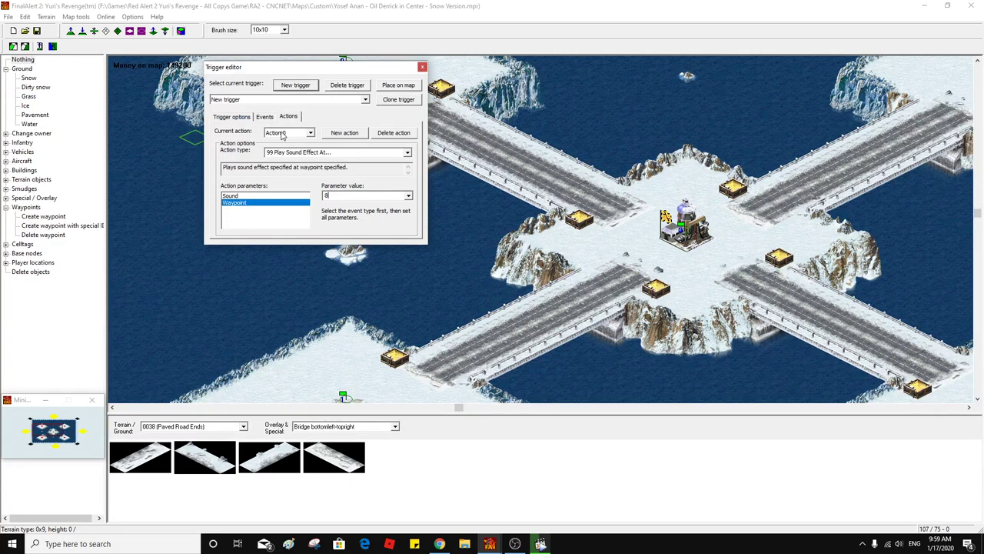
# Copy the chosen sound's name and rename the trigger as __Sound_FX___Amb_WindCold
pyautogui.click(239, 196)
pyautogui.click(366, 196)
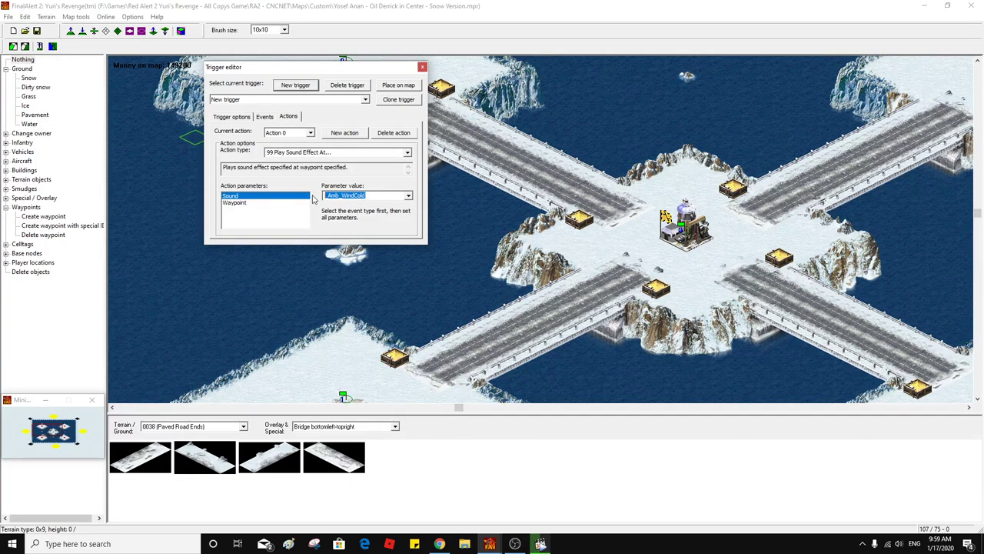
pyautogui.click(237, 117)
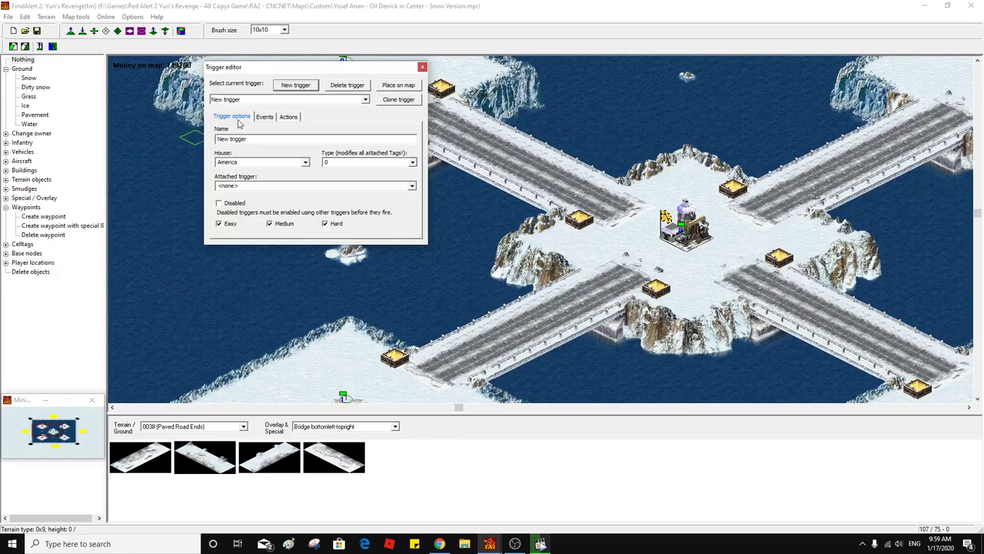
pyautogui.moveTo(268, 139); pyautogui.dragTo(216, 139)
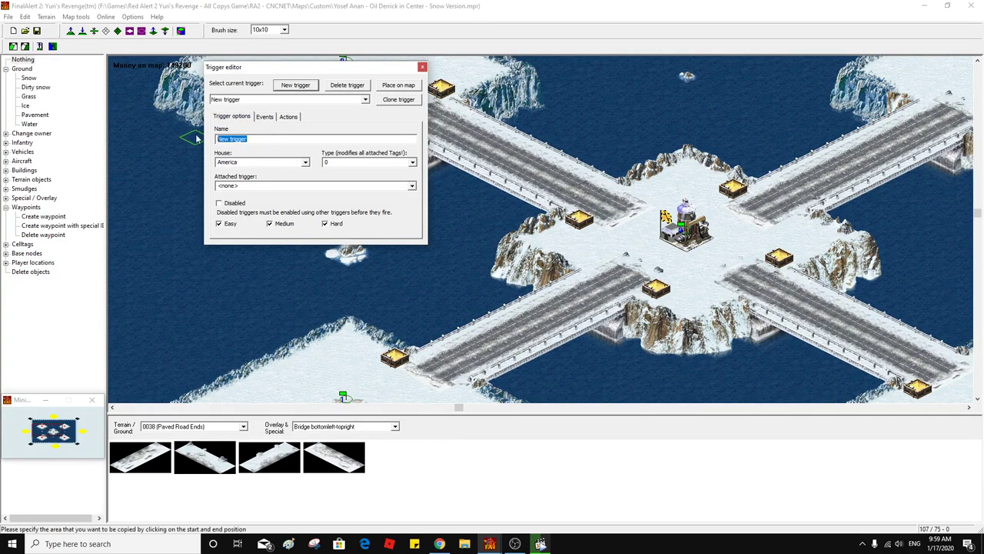
pyautogui.press('BackSpace')
pyautogui.write('__Sound_FX___Amb_WindCold')
# Clone the cold wind sound trigger and set the clone's sound to _Amb_OceanHeavy
pyautogui.click(396, 100)
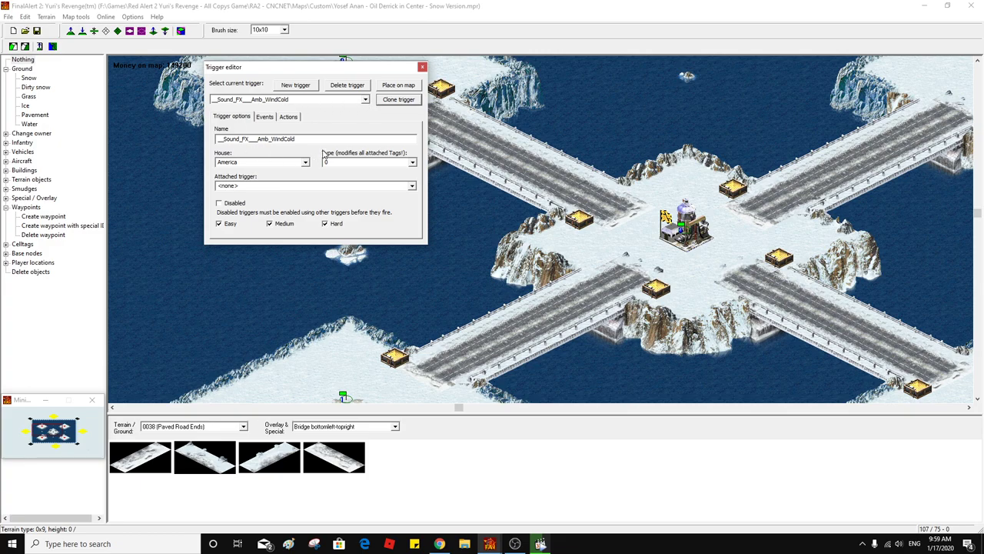
pyautogui.click(288, 117)
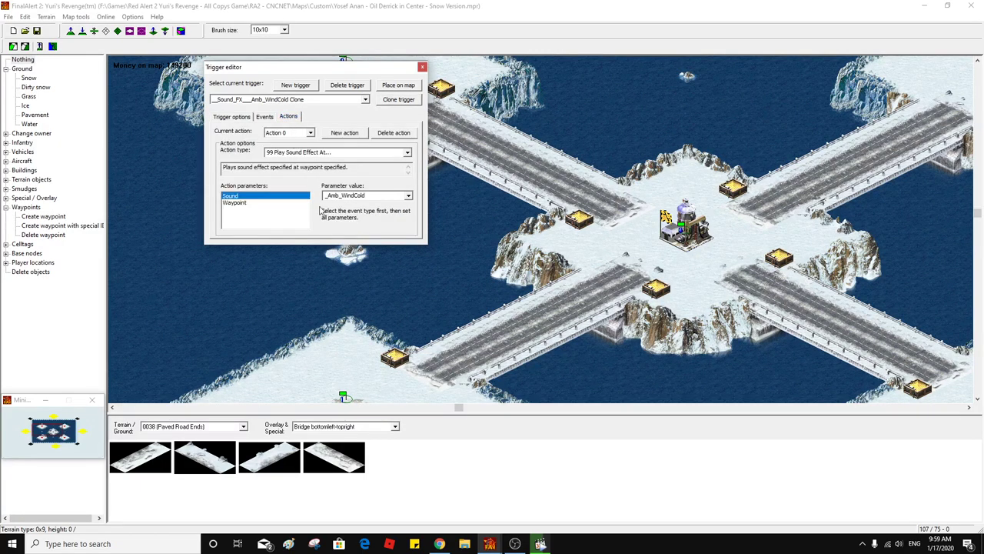
pyautogui.click(409, 196)
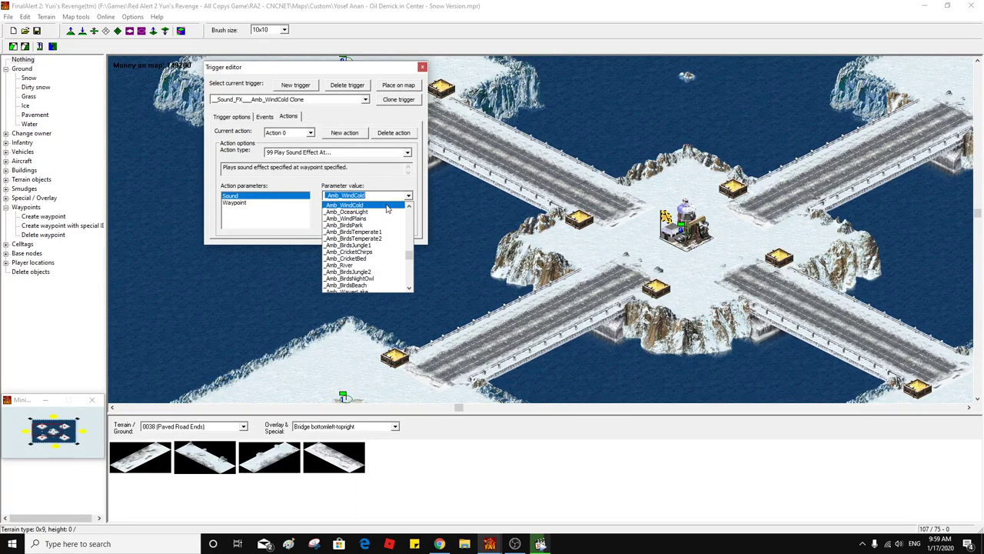
pyautogui.scroll(3, 387, 207)
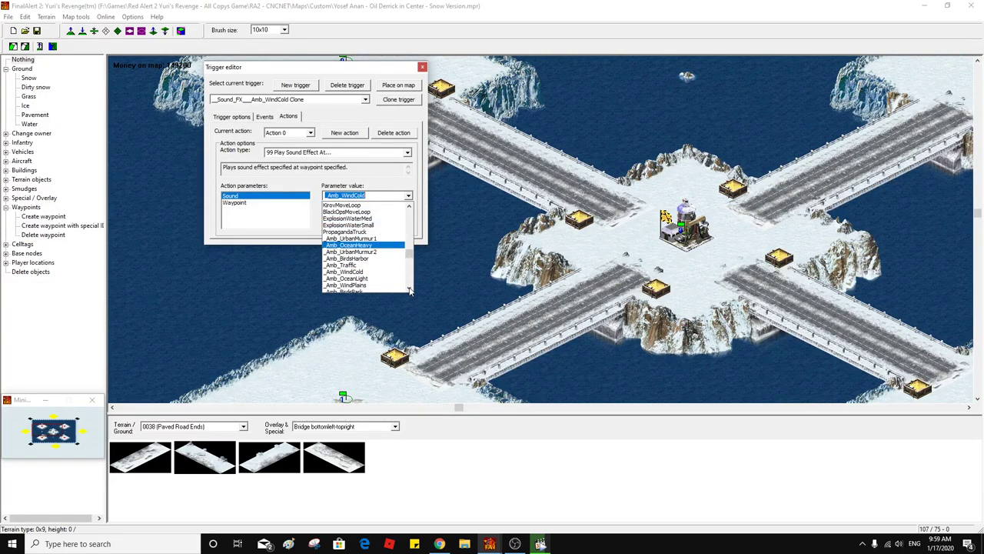
pyautogui.scroll(-3, 396, 283)
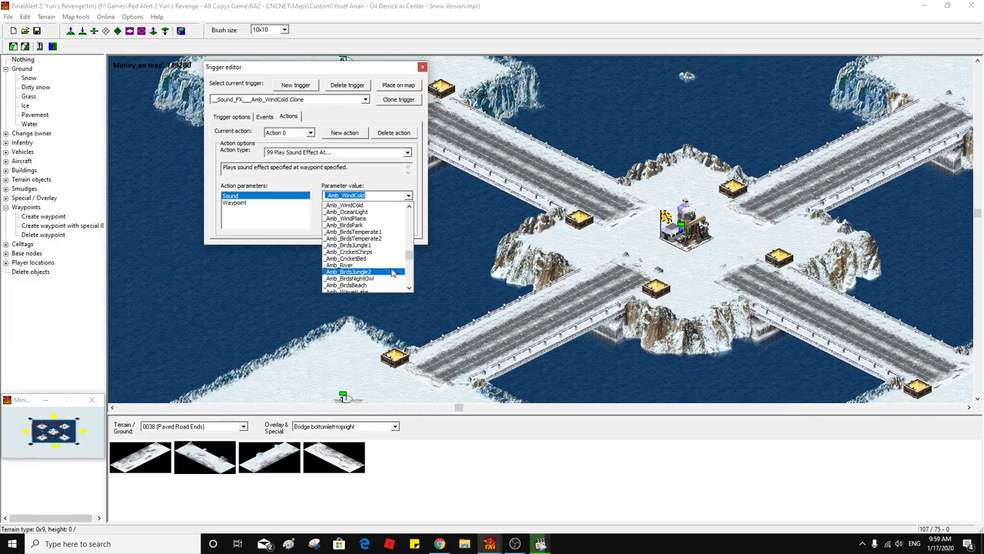
pyautogui.scroll(-1, 409, 289)
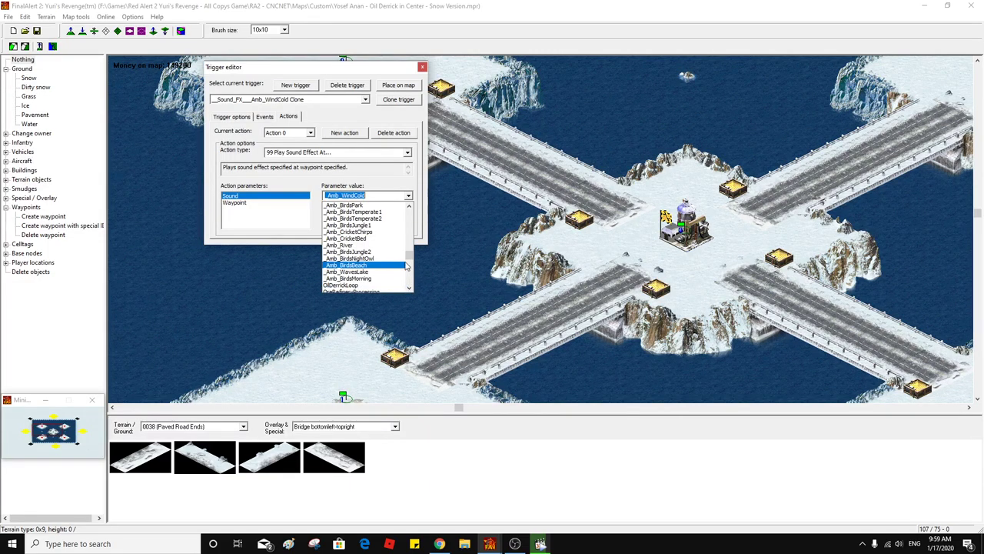
pyautogui.click(410, 209)
pyautogui.click(410, 208)
pyautogui.click(410, 209)
pyautogui.click(410, 208)
pyautogui.click(409, 209)
pyautogui.click(409, 209)
pyautogui.click(410, 208)
pyautogui.click(410, 208)
pyautogui.click(409, 209)
pyautogui.click(410, 209)
pyautogui.click(366, 224)
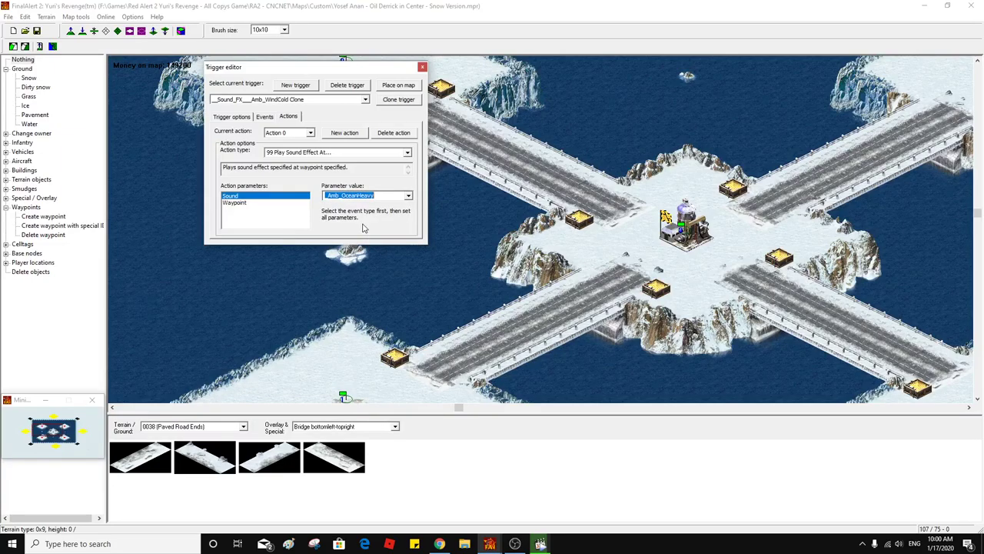
# Copy the clone's sound name and rename the cloned trigger as __Sound_FX___Amb_OceanHeavy
pyautogui.click(251, 205)
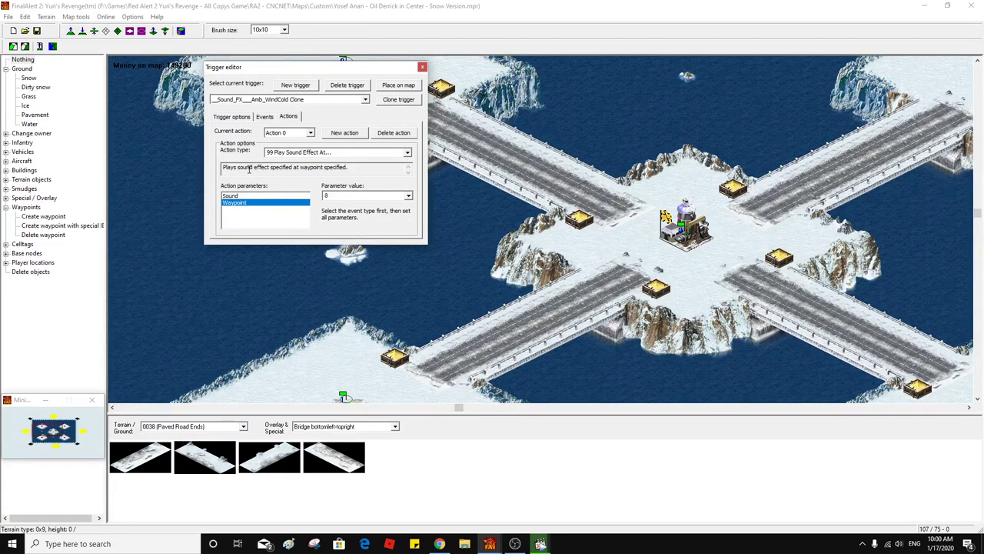
pyautogui.click(254, 195)
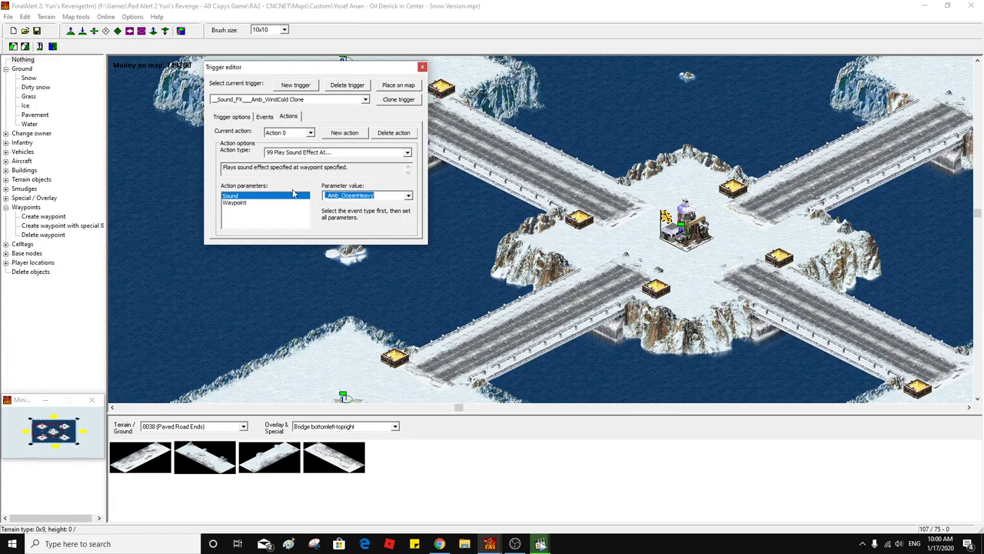
pyautogui.click(231, 116)
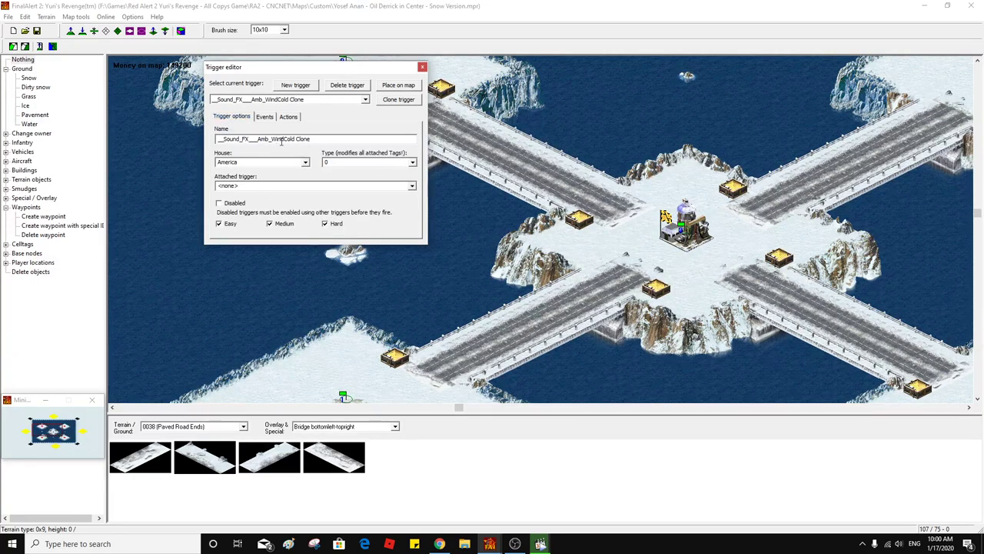
pyautogui.moveTo(334, 138); pyautogui.dragTo(256, 140)
pyautogui.write('Amb_OceanHeavy')
# Set the waypoint of the ocean trigger's first sound effect action to 0
pyautogui.click(296, 119)
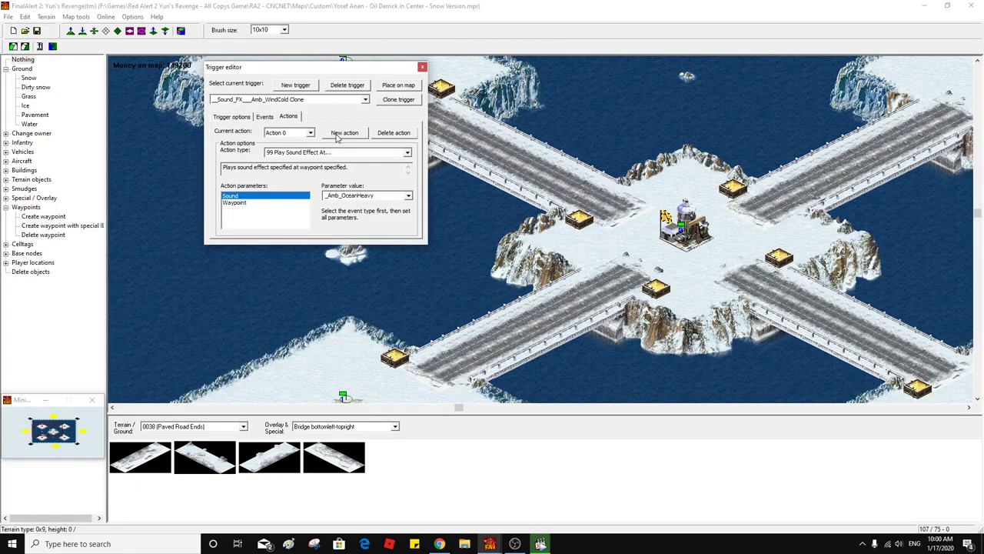
pyautogui.click(240, 204)
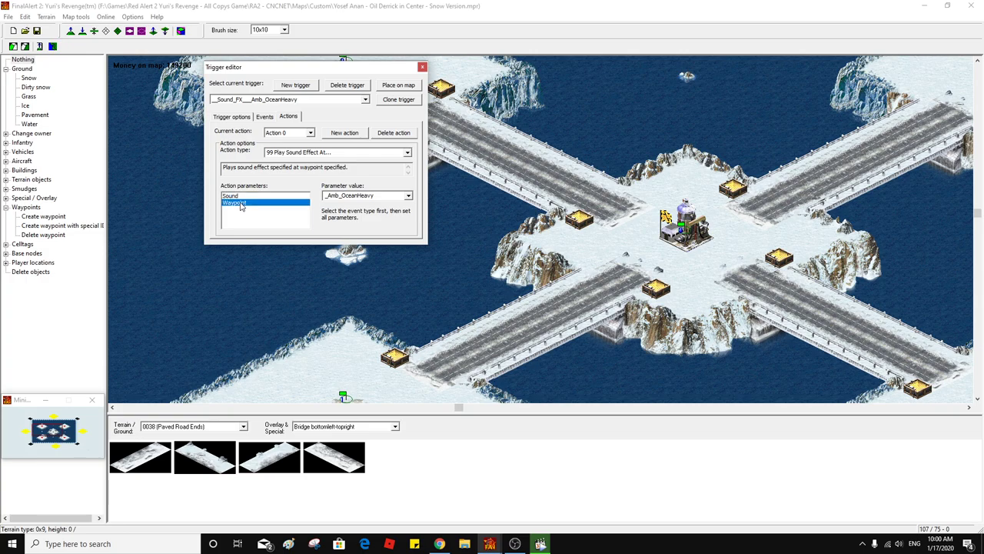
pyautogui.click(339, 197)
pyautogui.write('0')
# Add a second action to the ocean trigger: 99 Play Sound Effect At with sound _Amb_OceanHeavy and waypoint 1
pyautogui.click(344, 133)
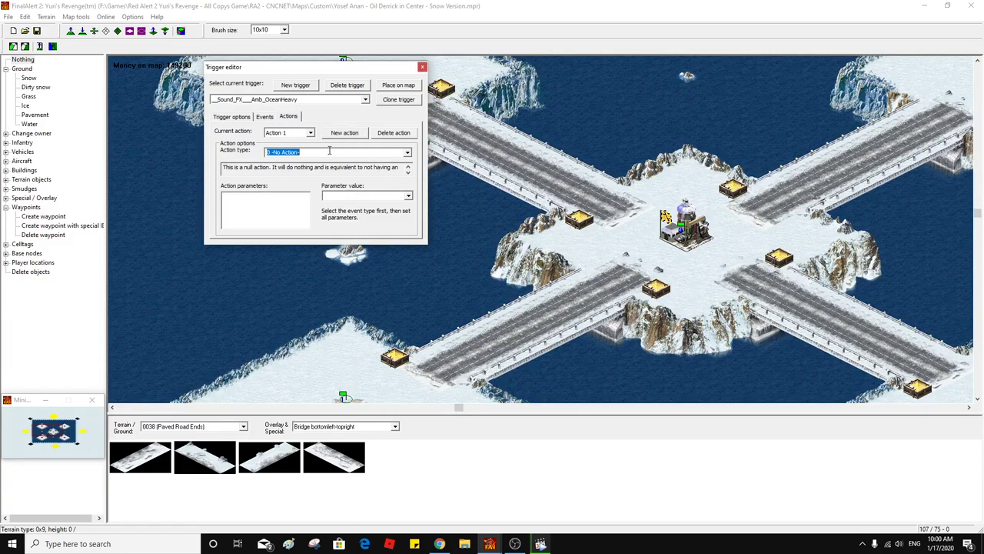
pyautogui.write('99 Play Sound Effect At...')
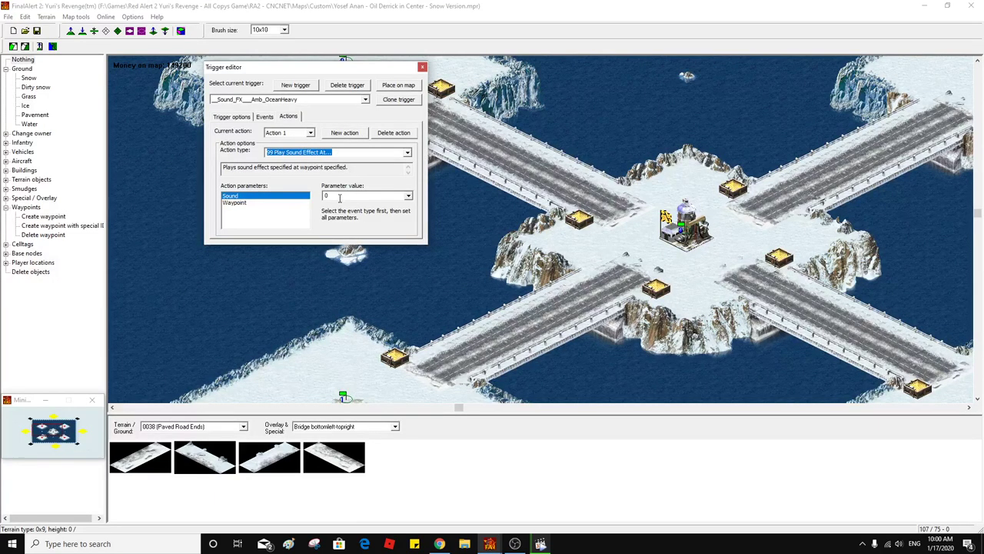
pyautogui.click(367, 195)
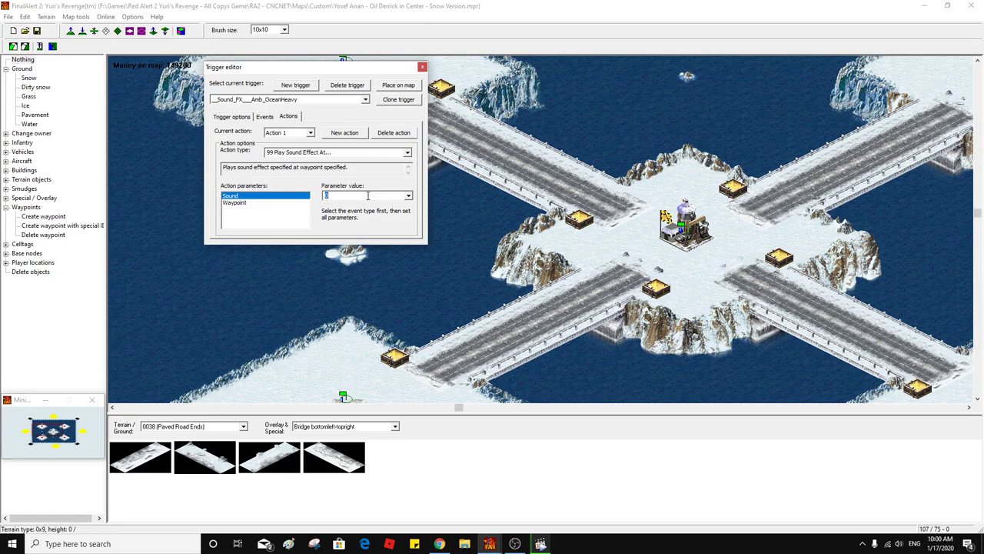
pyautogui.click(258, 203)
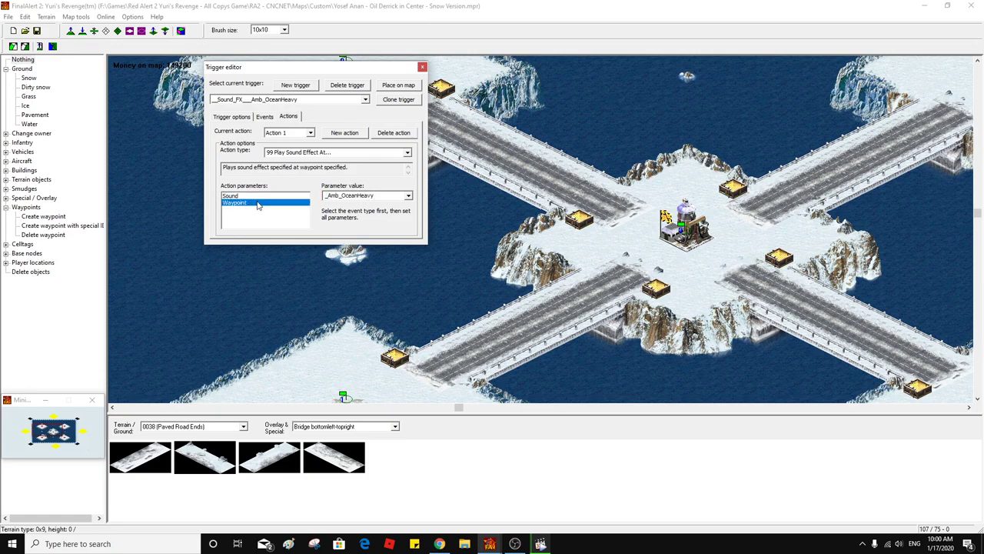
pyautogui.click(350, 196)
pyautogui.write('1')
# Add a third 99 Play Sound Effect At action to the ocean trigger with sound _Amb_OceanHeavy and set its waypoint
pyautogui.click(339, 135)
pyautogui.click(333, 153)
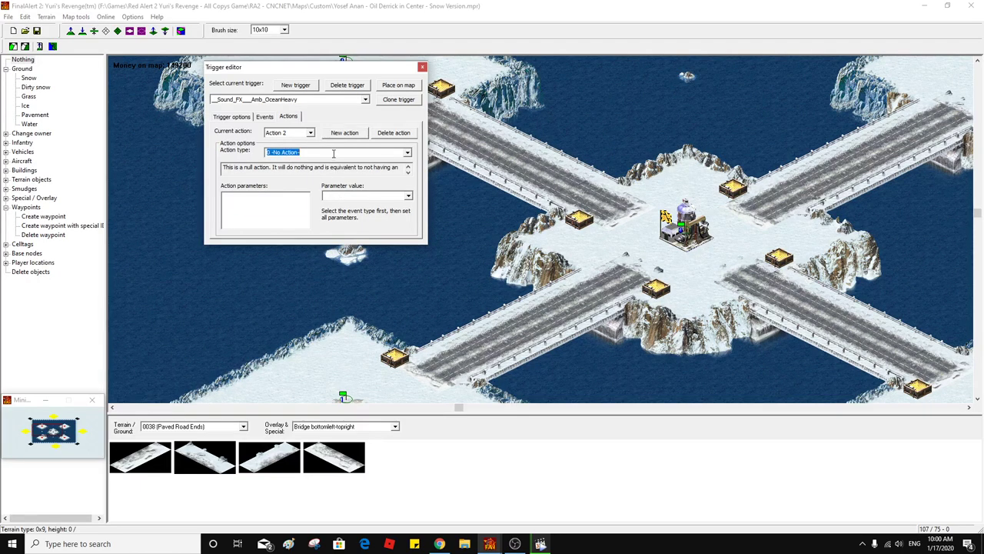
pyautogui.write('99')
pyautogui.press('Return')
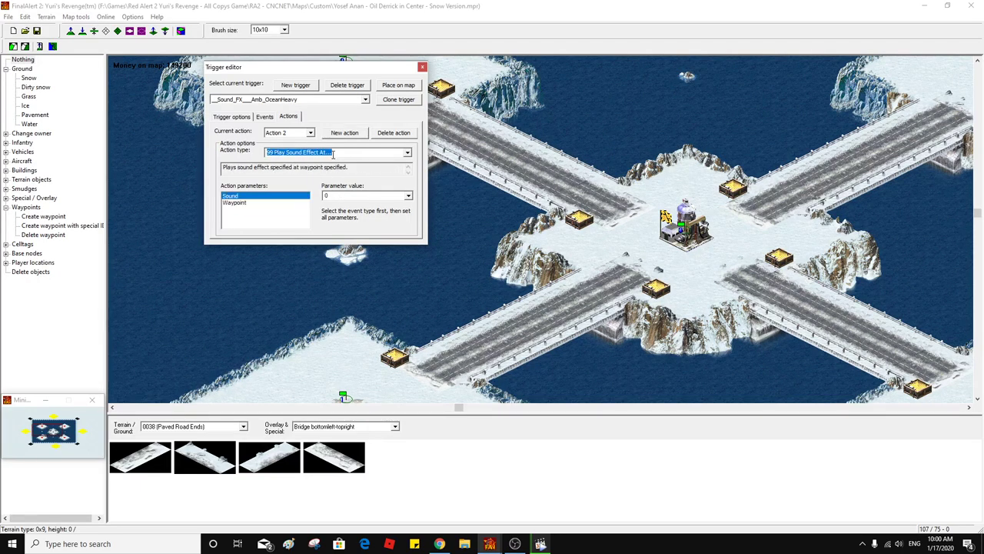
pyautogui.click(337, 195)
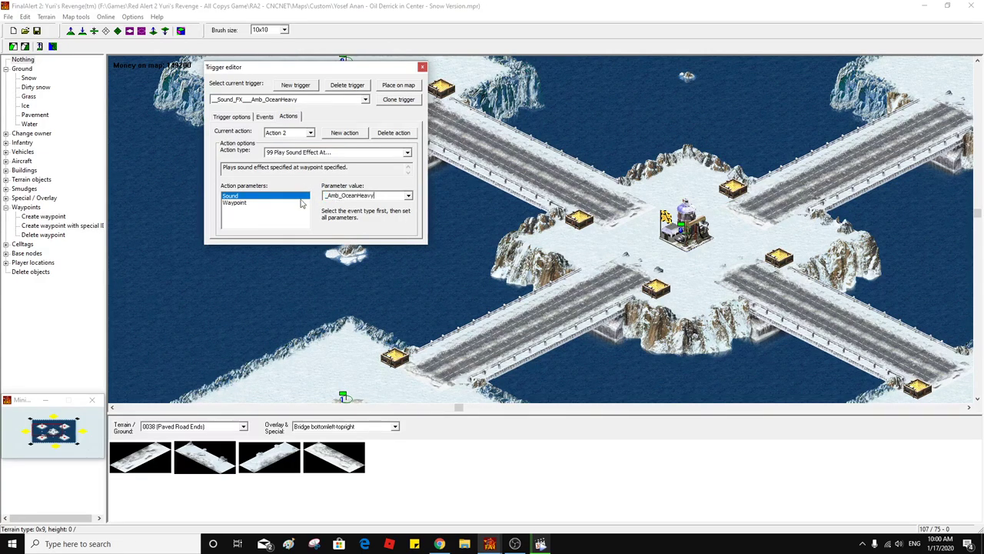
pyautogui.click(261, 202)
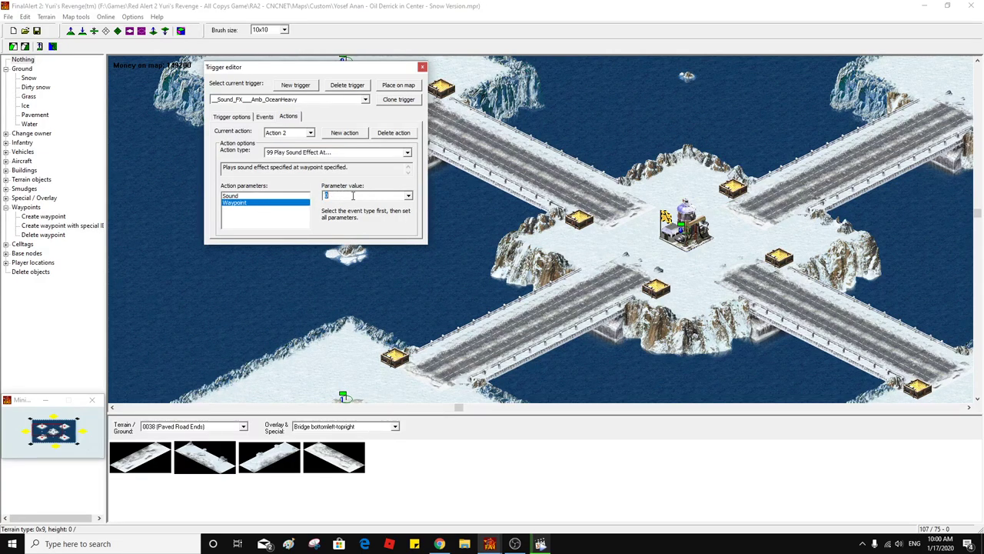
# Add a fourth 99 Play Sound Effect At action to the ocean trigger with sound _Amb_OceanHeavy and waypoint 3
pyautogui.click(345, 133)
pyautogui.click(331, 152)
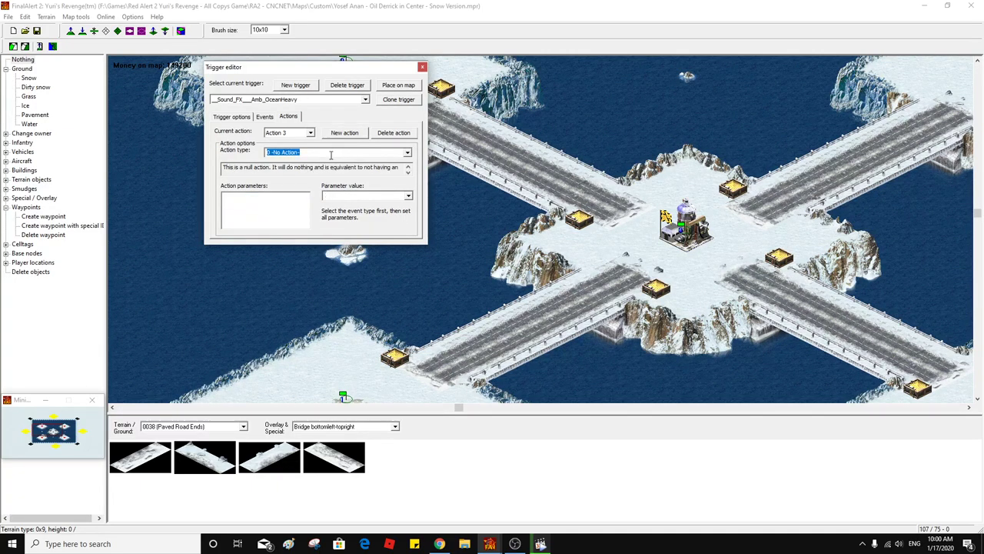
pyautogui.write('99 Play Sound Effect At...')
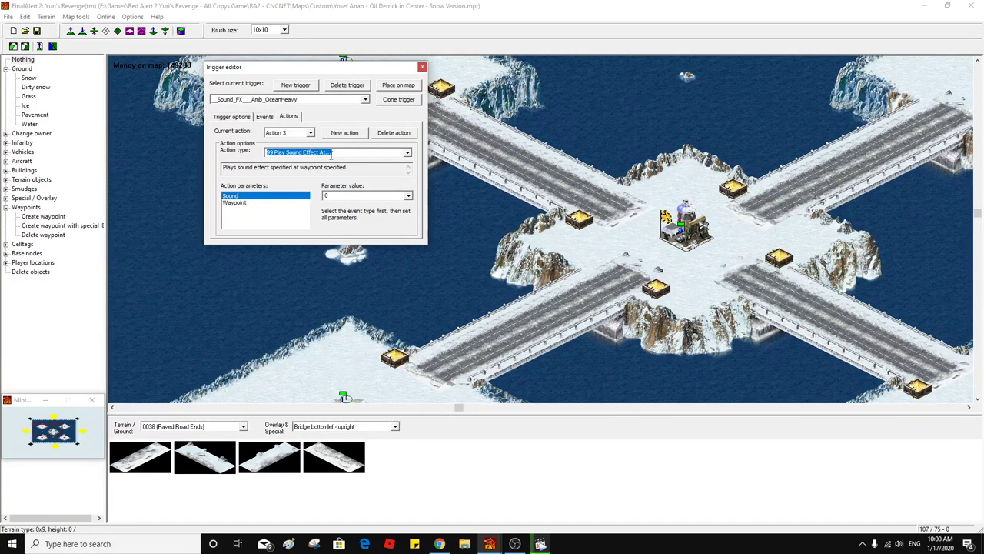
pyautogui.click(363, 196)
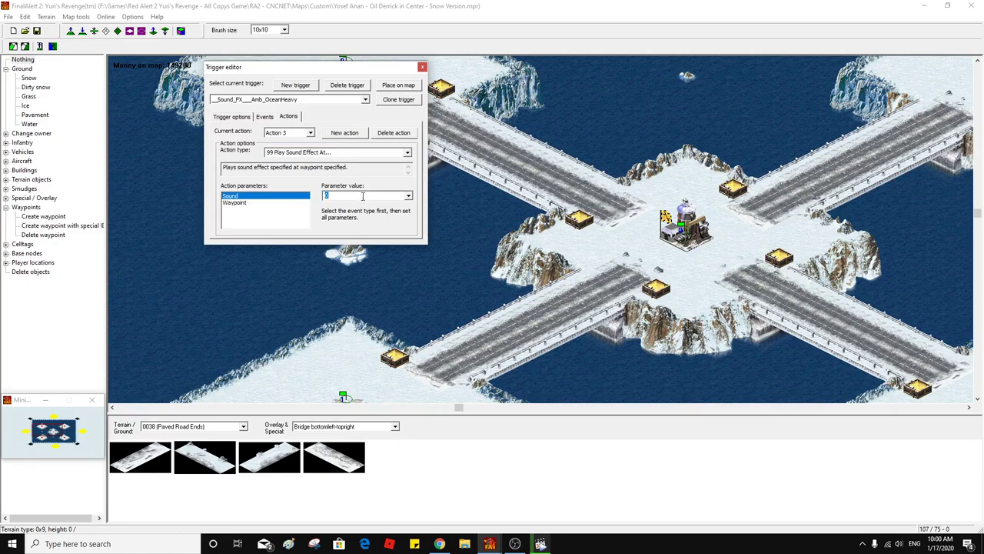
pyautogui.click(265, 202)
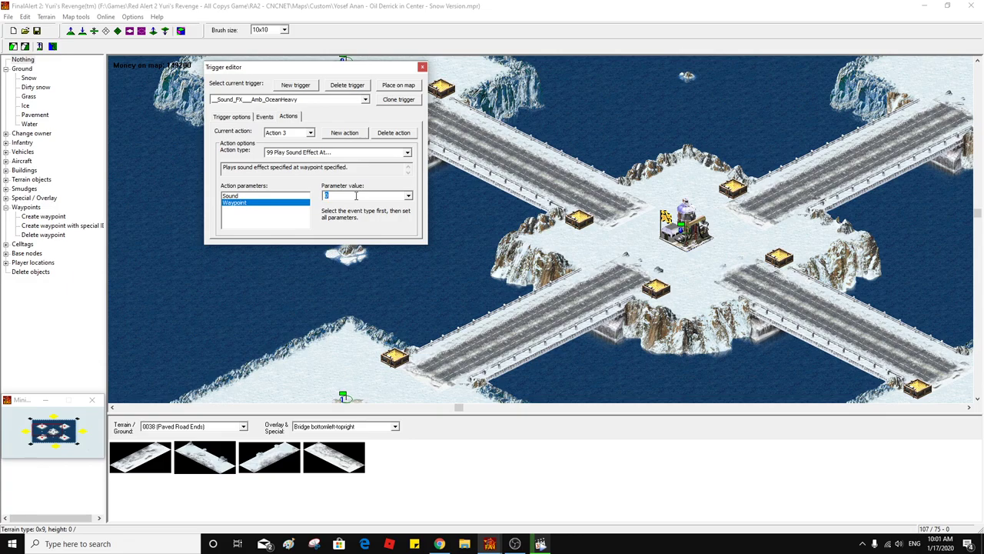
pyautogui.click(356, 196)
# Add a fifth 99 Play Sound Effect At action to the ocean trigger with sound _Amb_OceanHeavy and waypoint 8
pyautogui.click(344, 133)
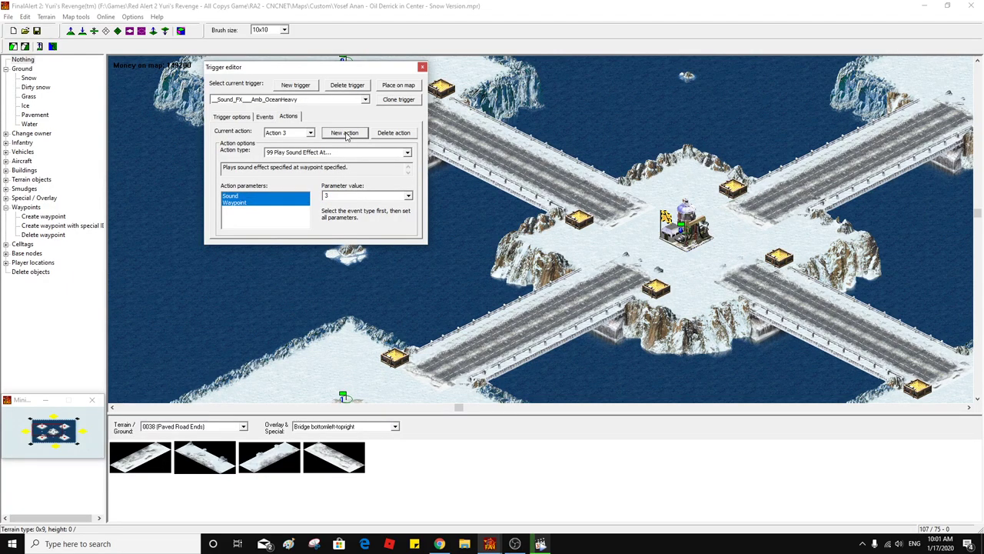
pyautogui.click(313, 151)
pyautogui.write('99')
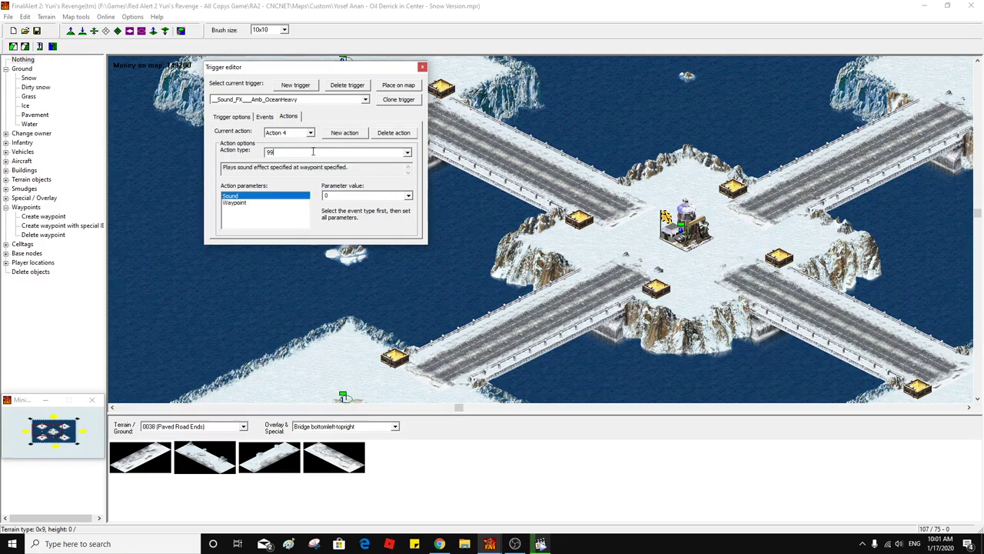
pyautogui.click(359, 199)
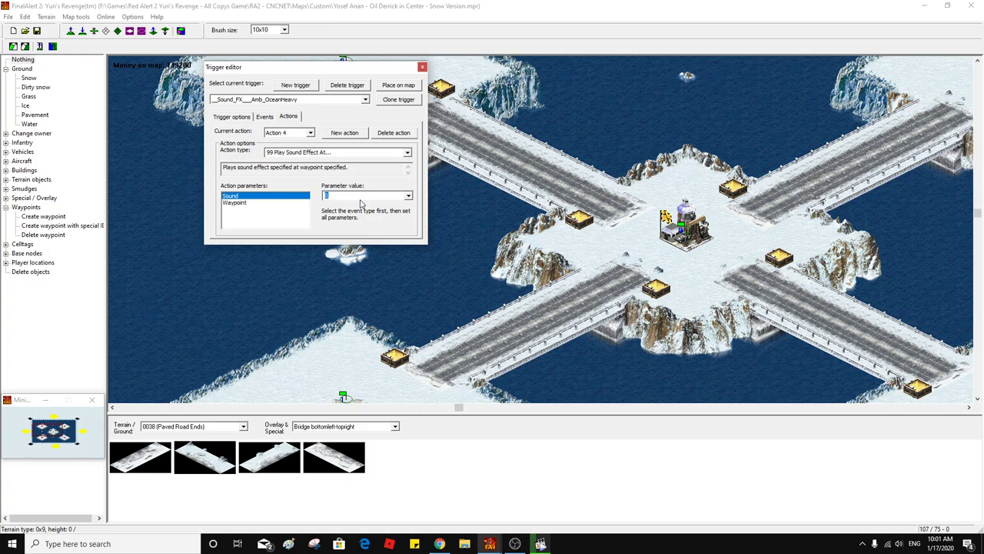
pyautogui.click(263, 203)
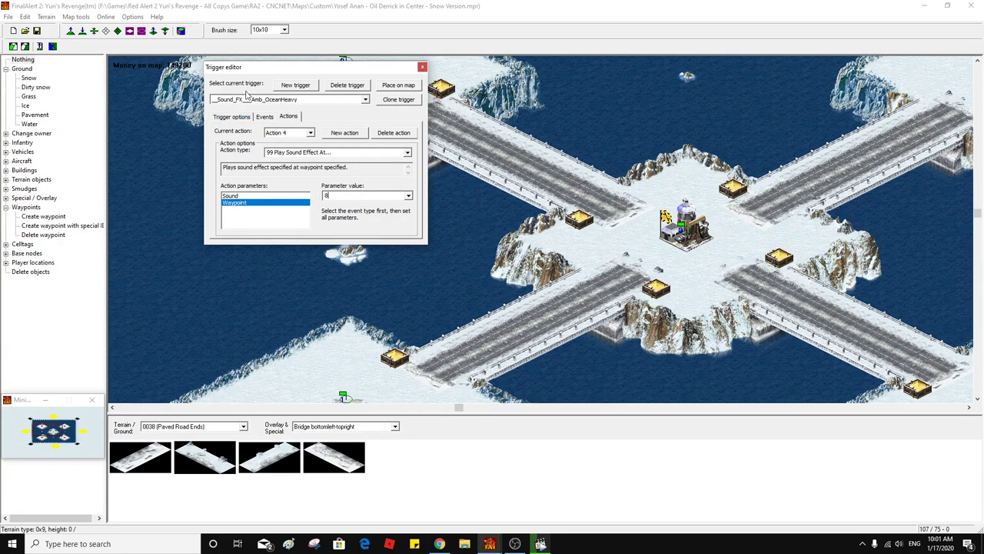
# Create a new trigger named Reinforcement_Eng and set its house to Civilian
pyautogui.click(234, 117)
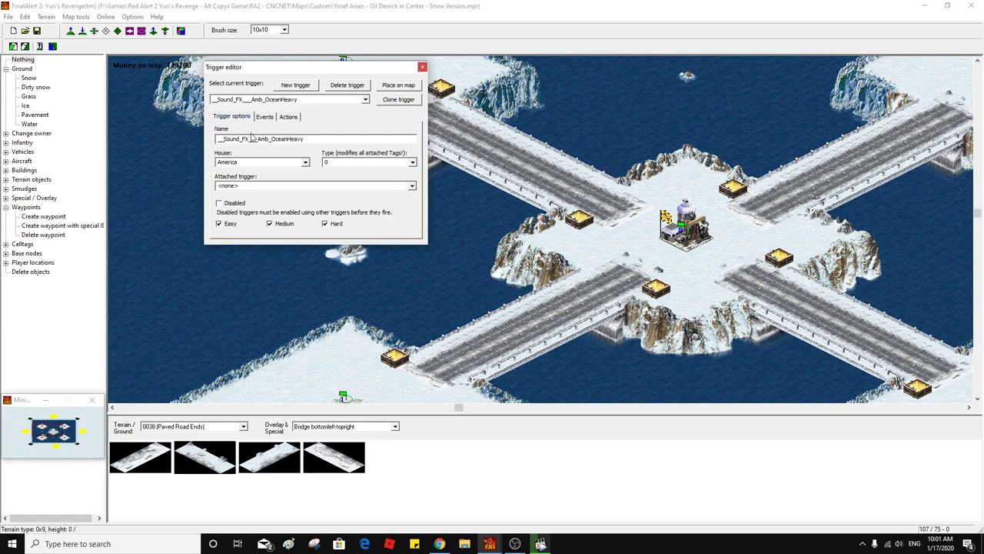
pyautogui.click(295, 85)
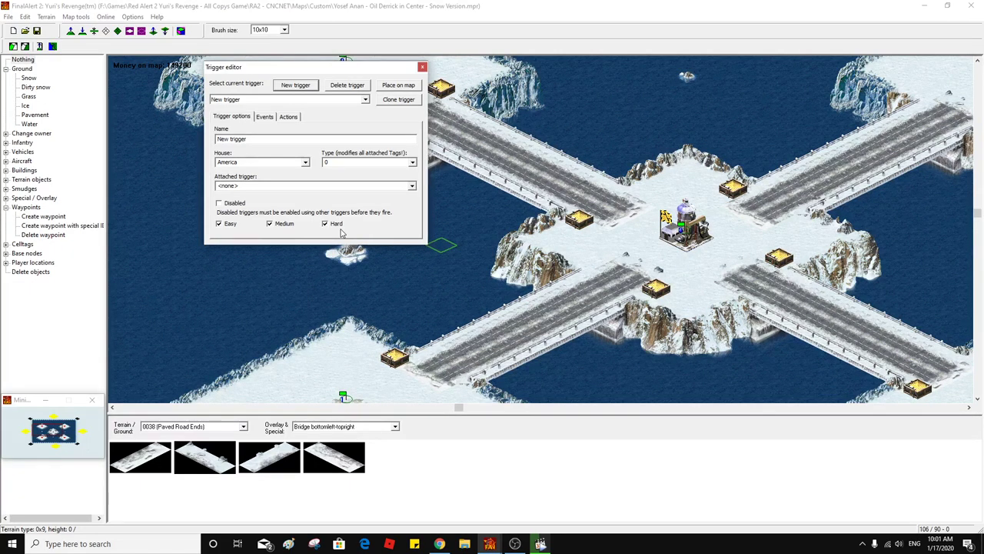
pyautogui.click(265, 117)
pyautogui.click(231, 116)
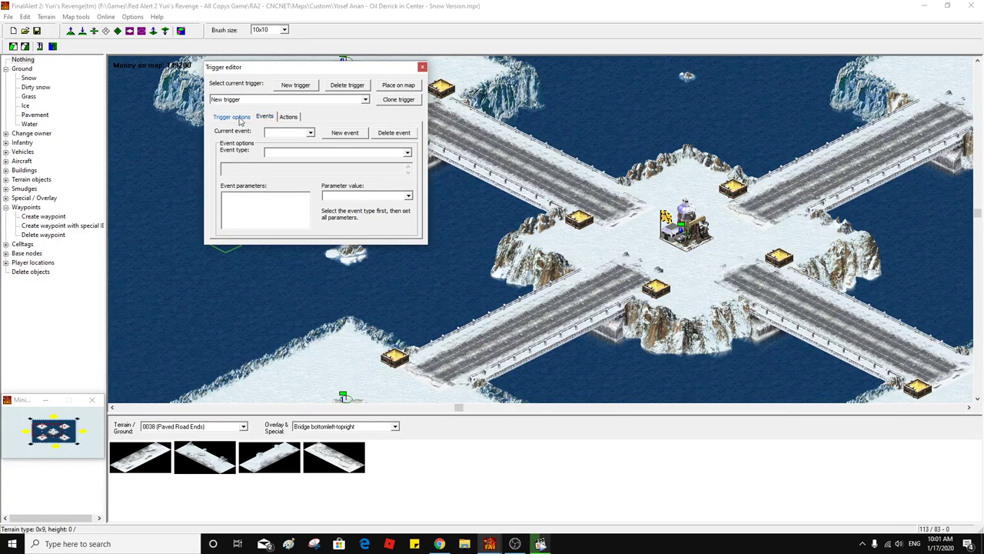
pyautogui.moveTo(538, 393); pyautogui.dragTo(594, 337)
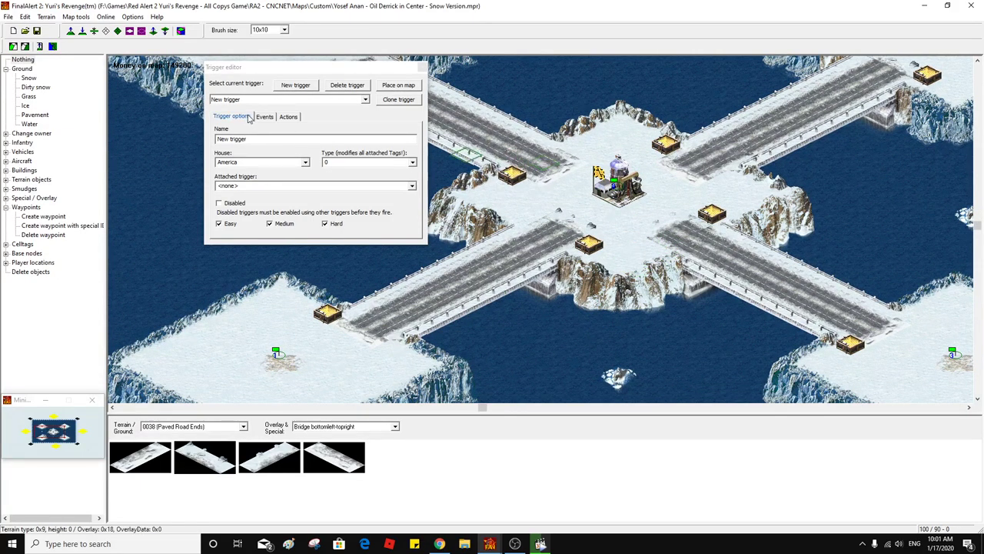
pyautogui.click(311, 169)
pyautogui.write('R')
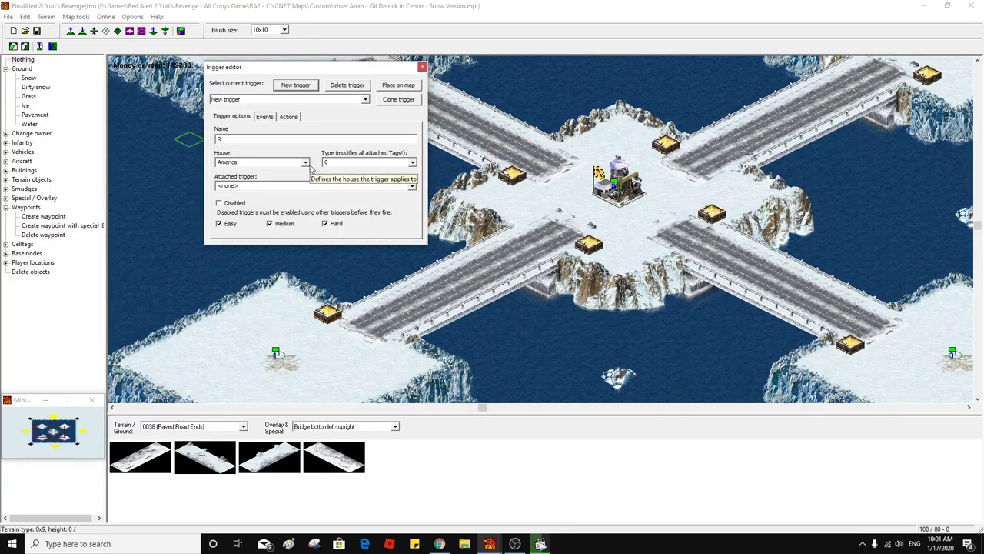
pyautogui.write('einforcement_Eng')
pyautogui.click(305, 163)
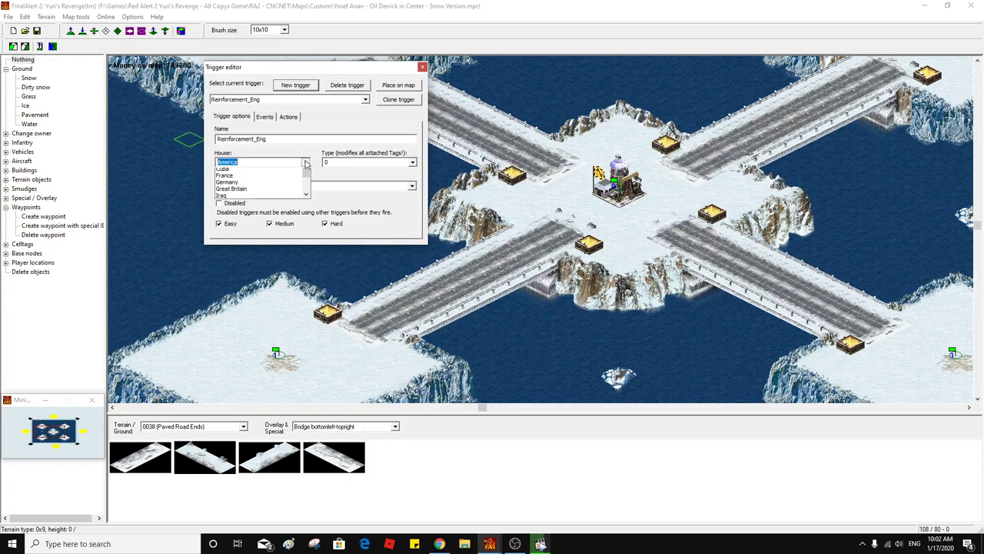
pyautogui.click(287, 179)
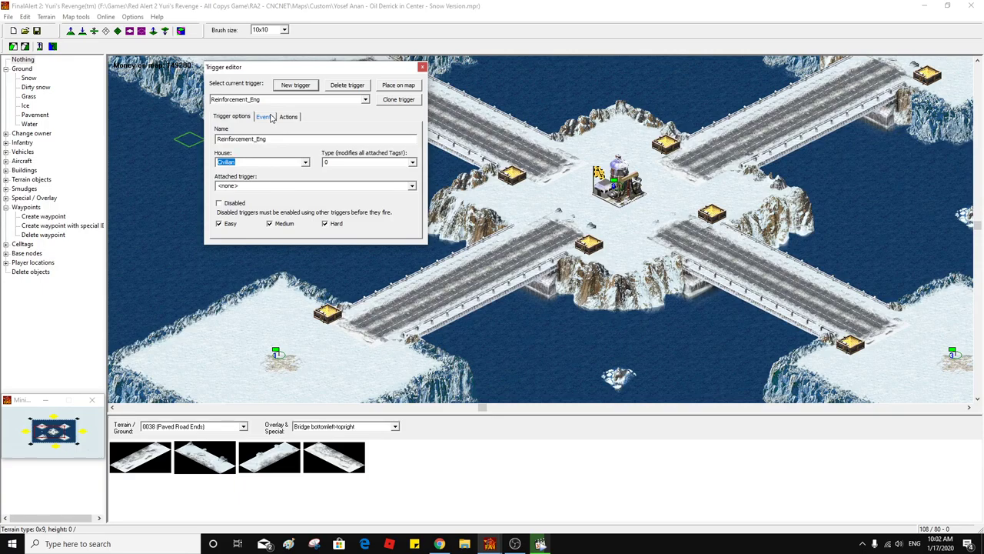
# Add a 13 Elapsed Time event to the Reinforcement_Eng trigger and set its number
pyautogui.click(270, 117)
pyautogui.click(342, 135)
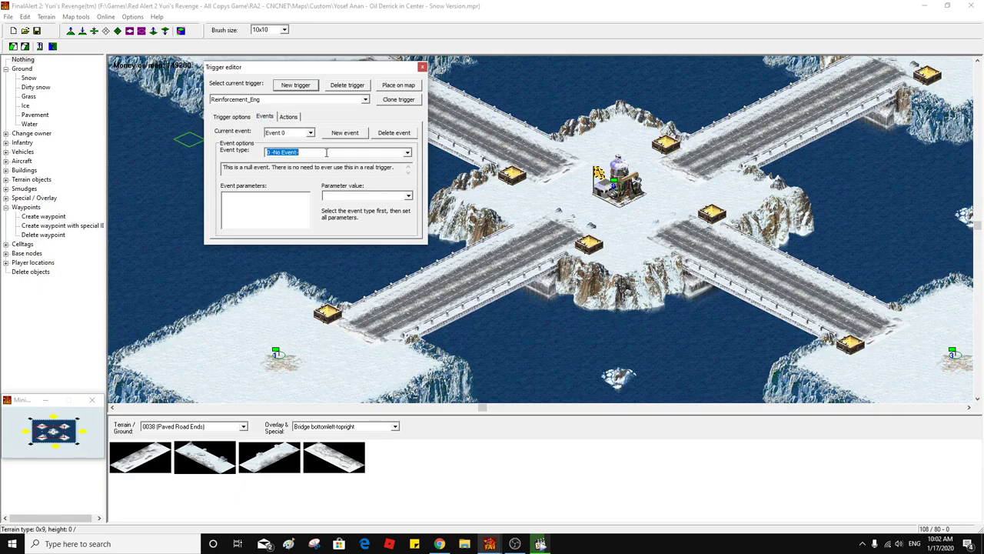
pyautogui.write('13 Elapsed Time...')
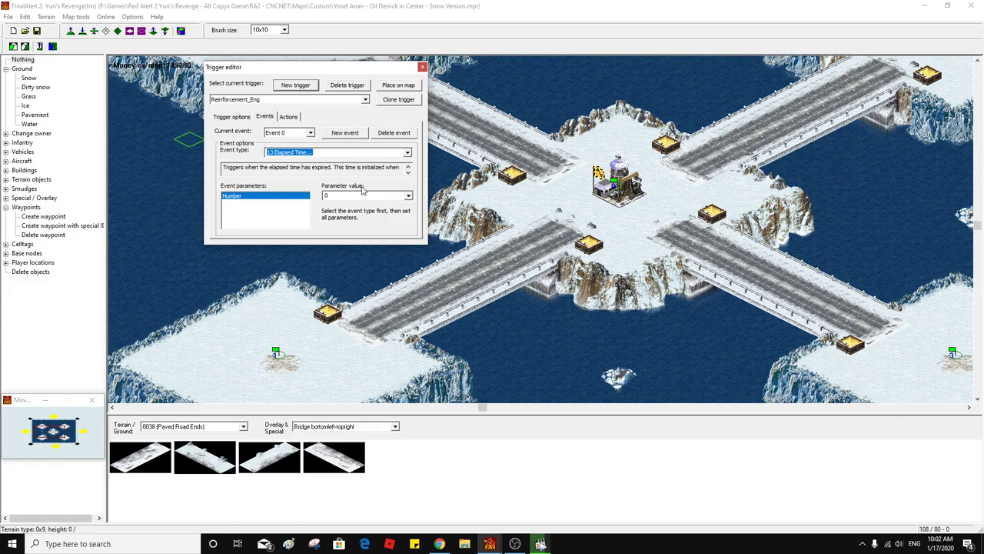
pyautogui.click(363, 196)
# Add a 107 Reinforcement by Chrono action to Reinforcement_Eng with the team type 01000007 Reinforce_01
pyautogui.click(288, 117)
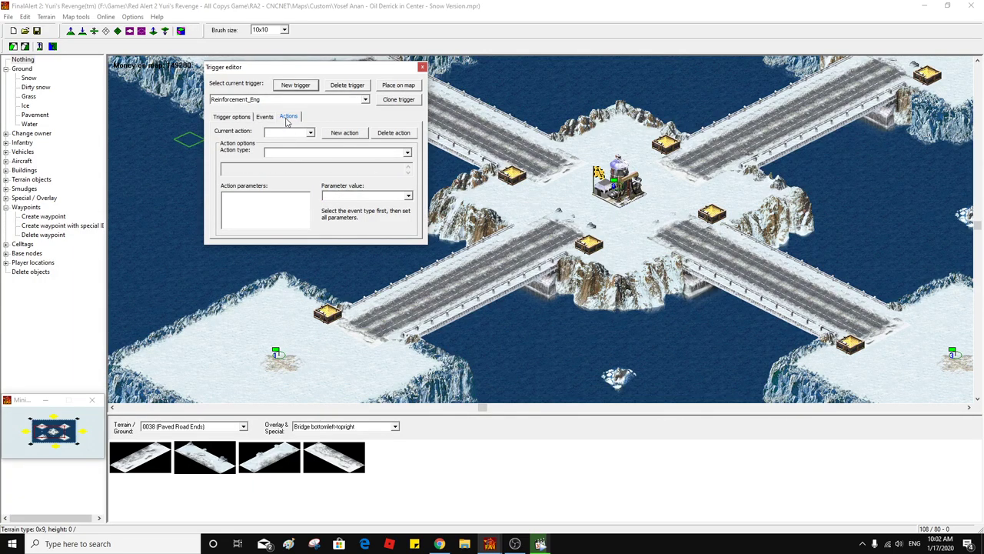
pyautogui.click(339, 134)
pyautogui.click(335, 152)
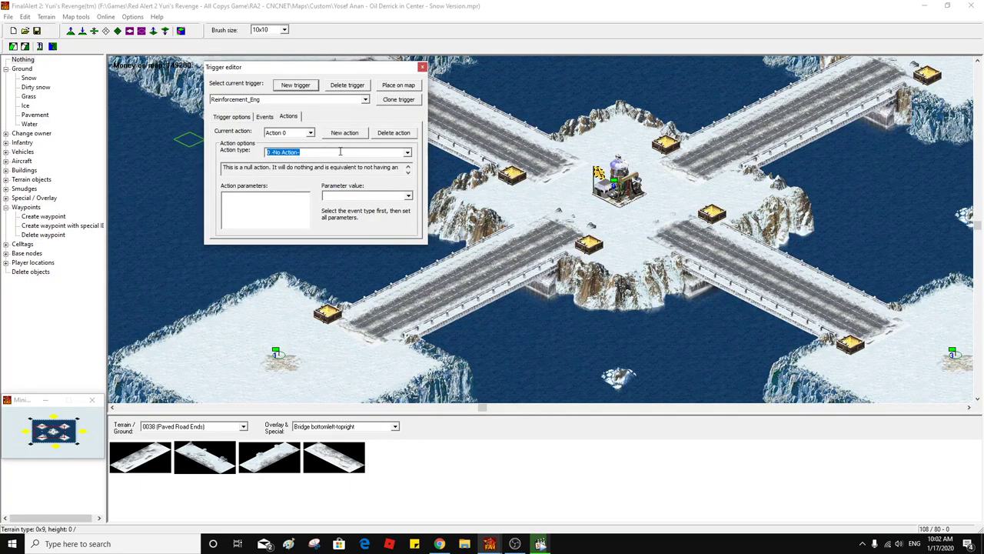
pyautogui.write('107 Reinforcement by Chrono...')
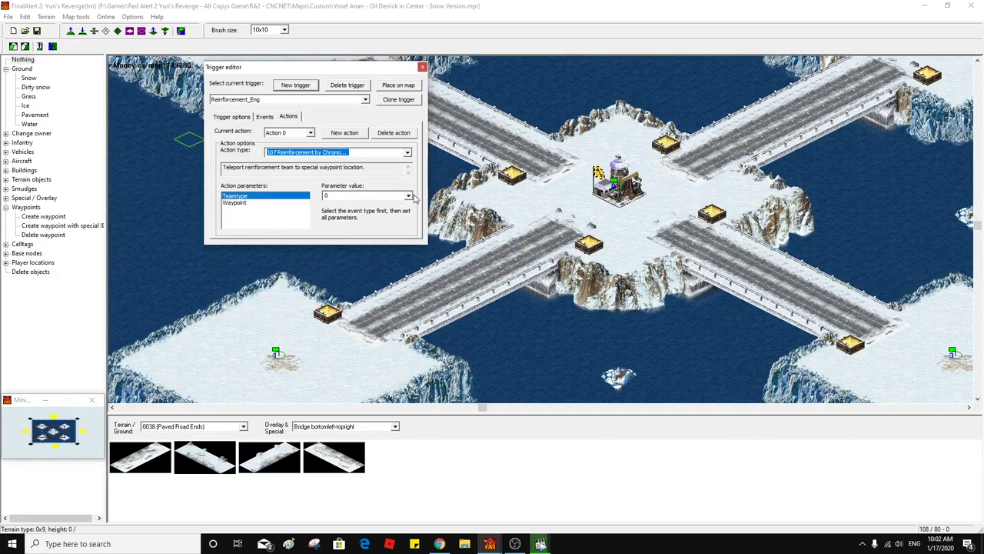
pyautogui.click(411, 197)
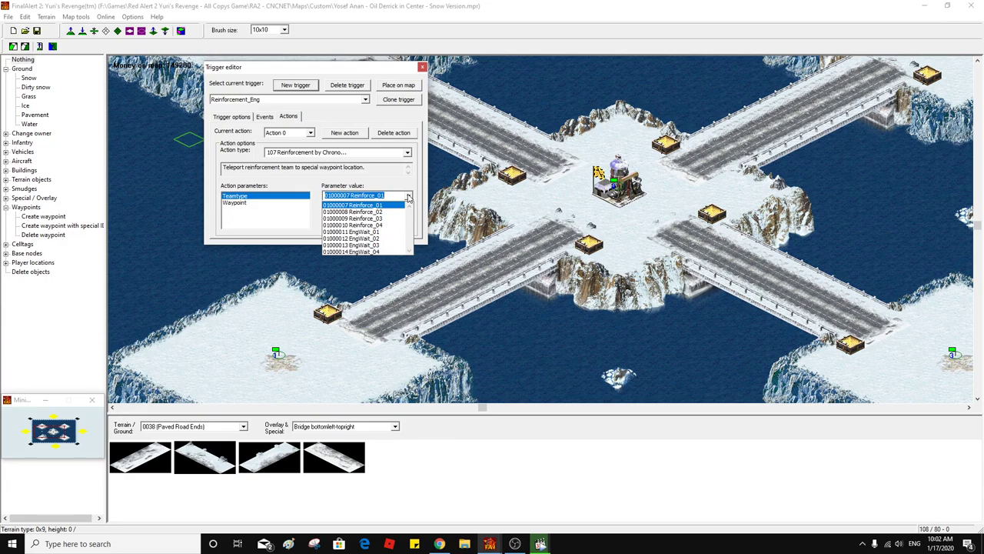
pyautogui.click(406, 205)
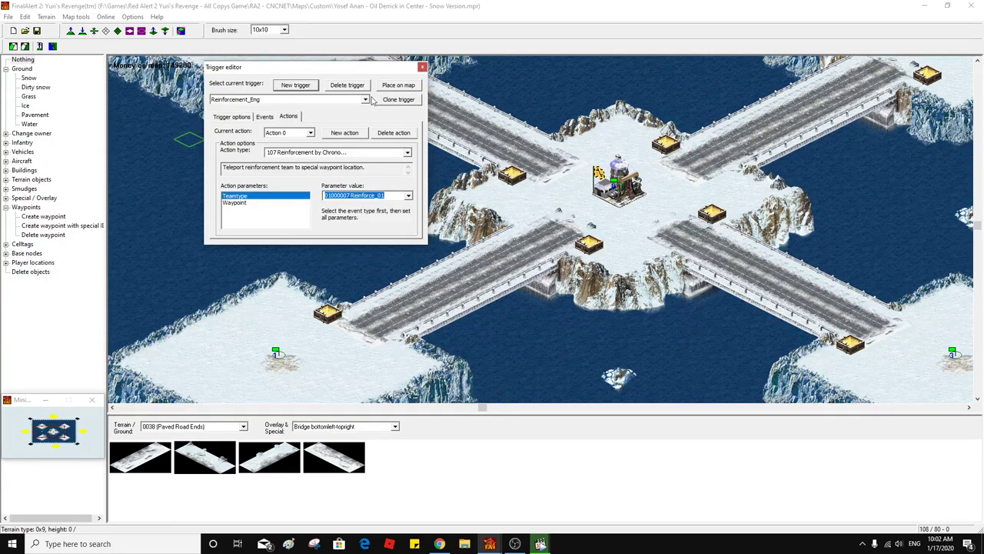
# Open the Teams window and arrange it beside the trigger editor to consult the team types
pyautogui.moveTo(380, 70); pyautogui.dragTo(684, 105)
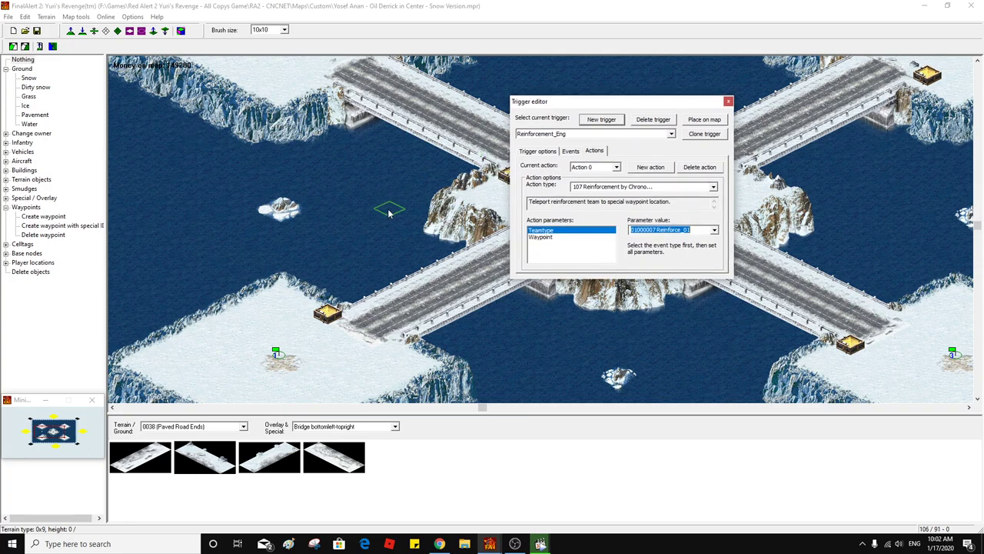
pyautogui.middleClick(386, 184)
pyautogui.middleClick(382, 168)
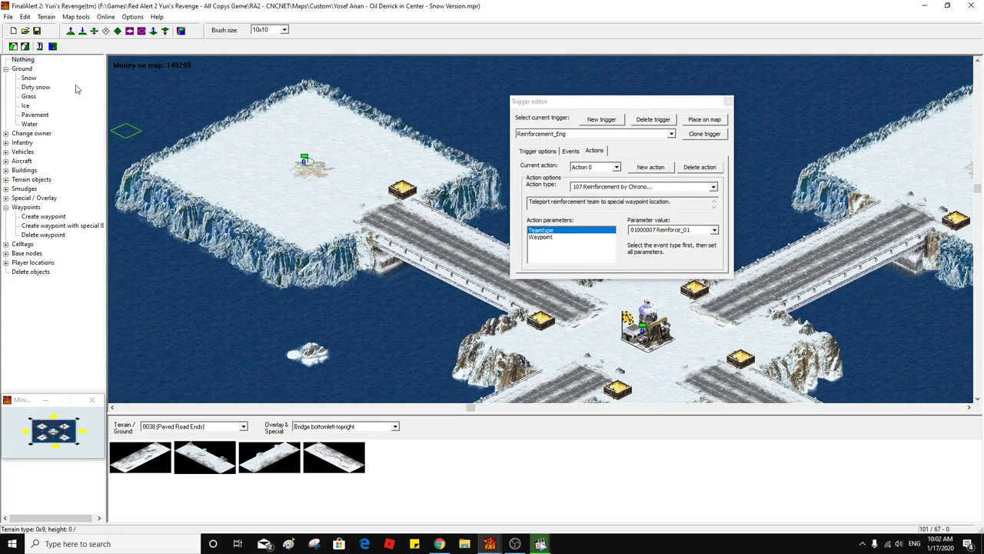
pyautogui.click(24, 16)
pyautogui.click(51, 250)
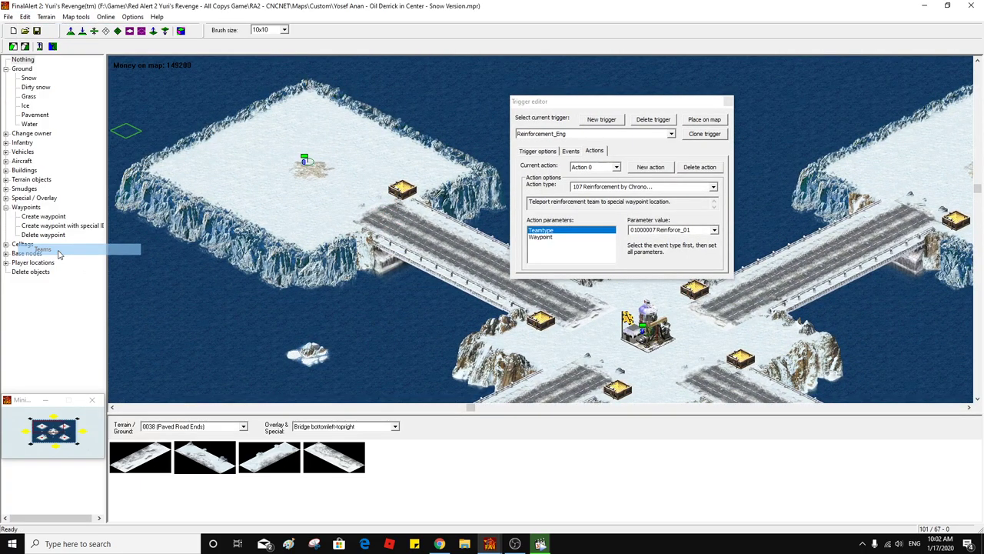
pyautogui.moveTo(310, 79); pyautogui.dragTo(567, 280)
pyautogui.moveTo(577, 101); pyautogui.dragTo(752, 77)
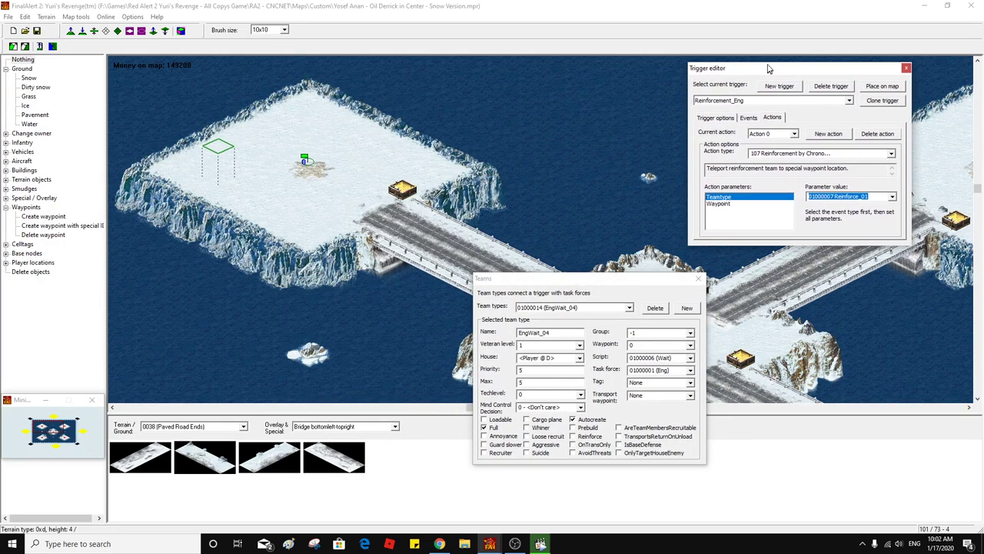
pyautogui.click(604, 280)
pyautogui.moveTo(604, 280); pyautogui.dragTo(598, 80)
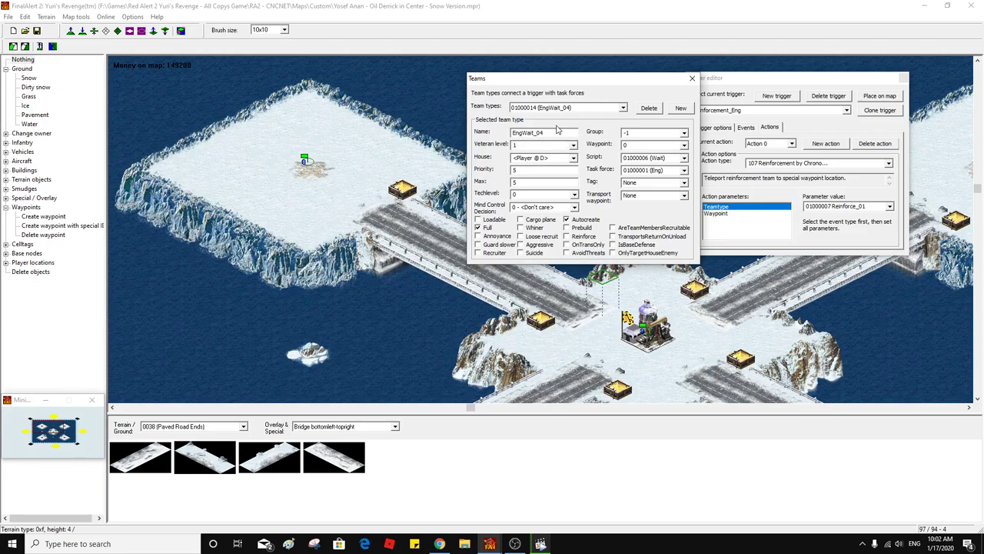
# Look up the EngWait_01 team and set Action 0 of Reinforcement_Eng to team type 01000011 EngWait_01 with waypoint 0
pyautogui.click(609, 109)
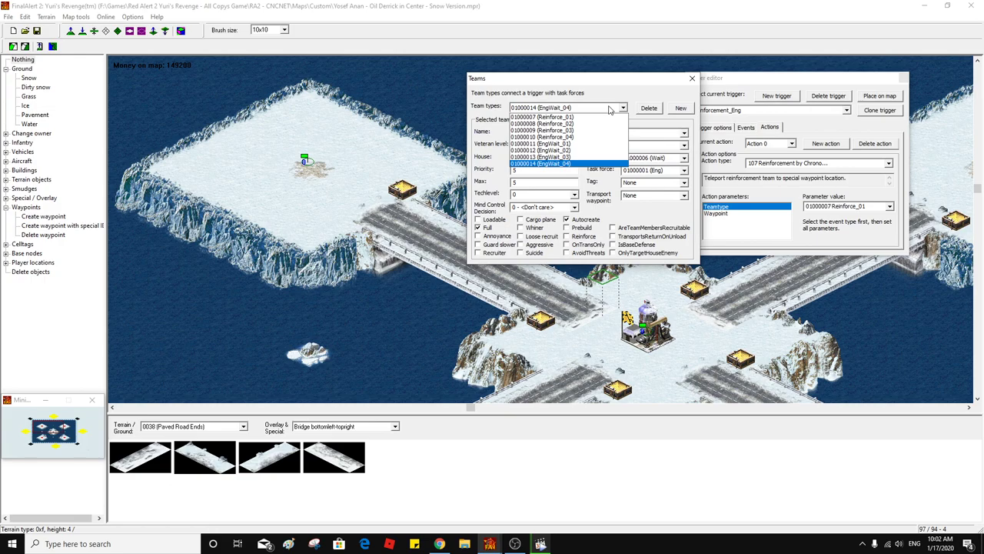
pyautogui.click(600, 144)
pyautogui.click(727, 87)
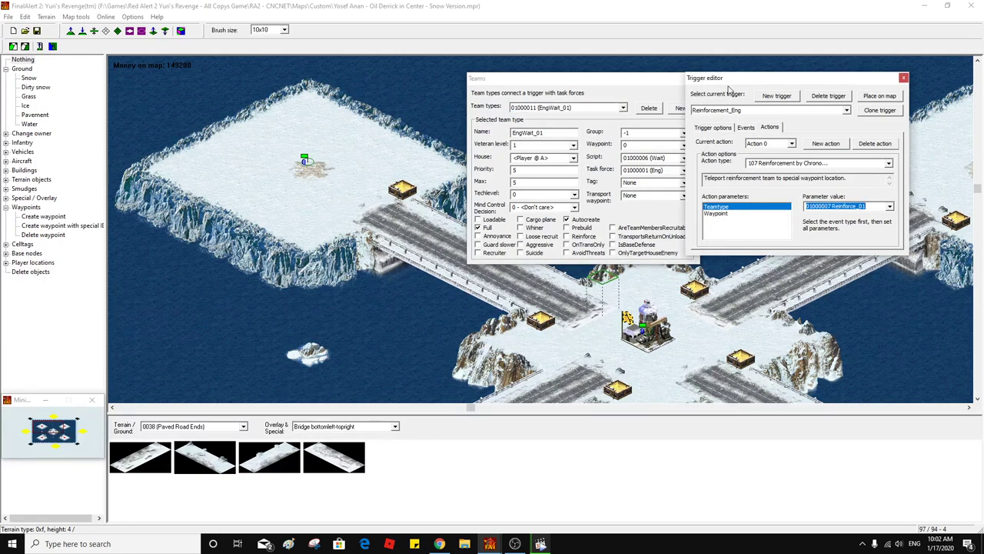
pyautogui.click(889, 207)
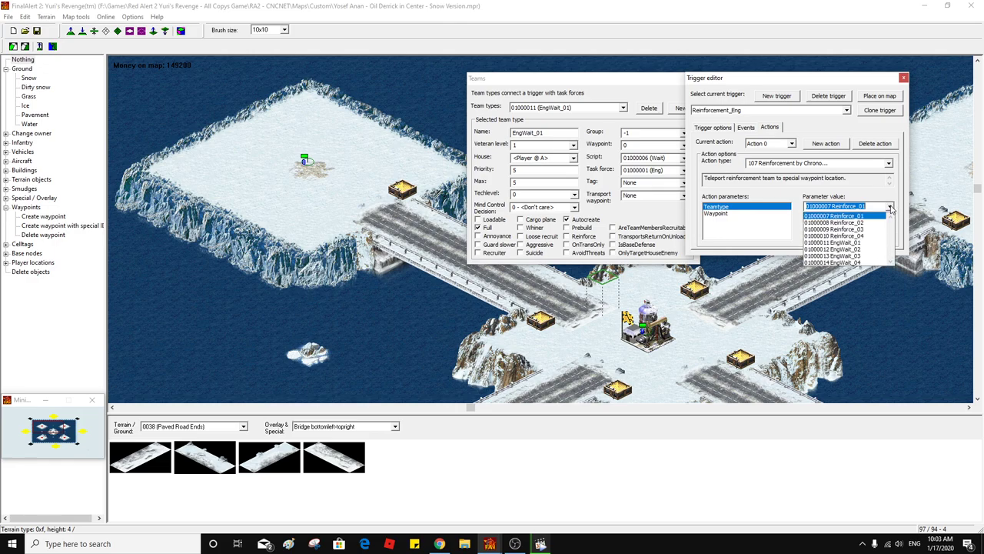
pyautogui.click(869, 243)
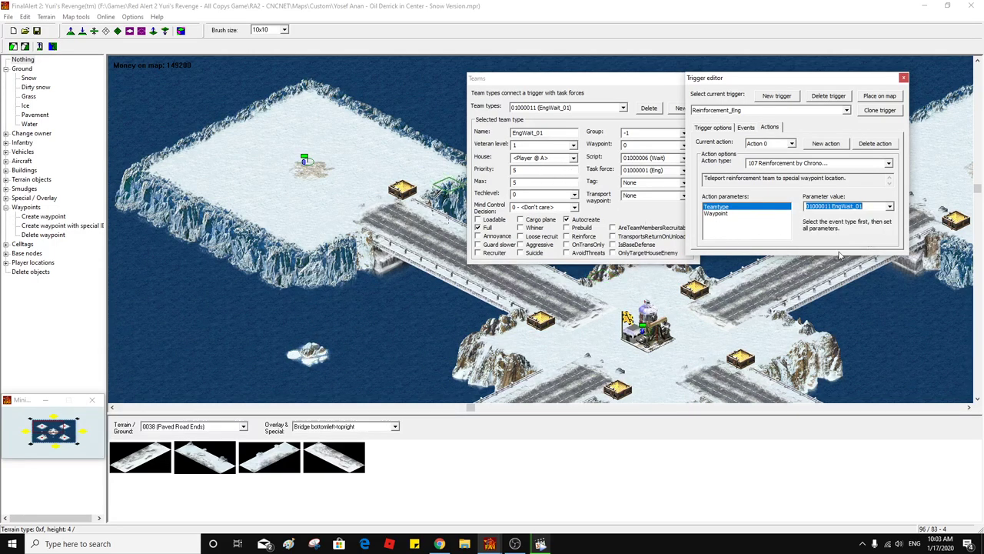
pyautogui.click(723, 213)
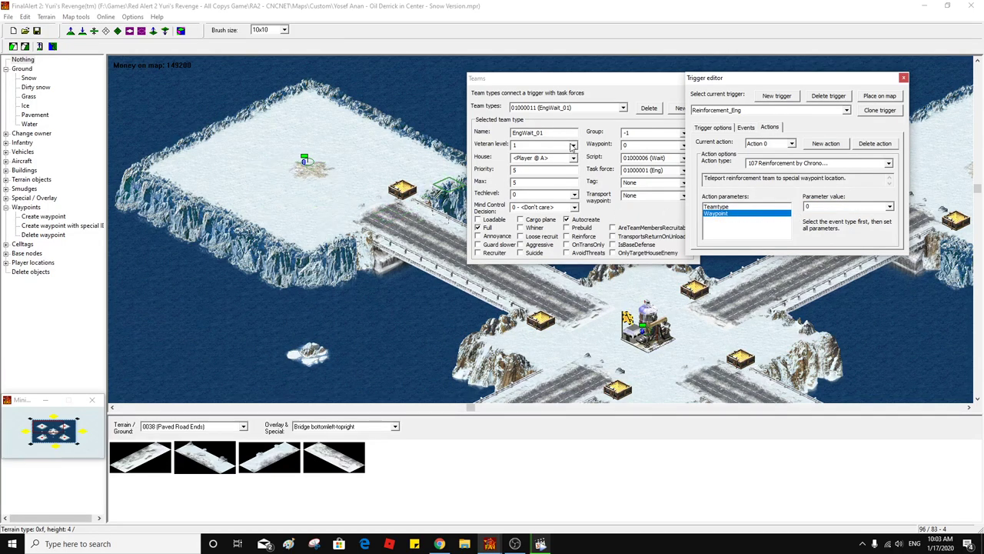
# Add a second 107 Reinforcement by Chrono action with team type 01000012 EngWait_02 and set its waypoint, checking it against Action 0
pyautogui.click(824, 145)
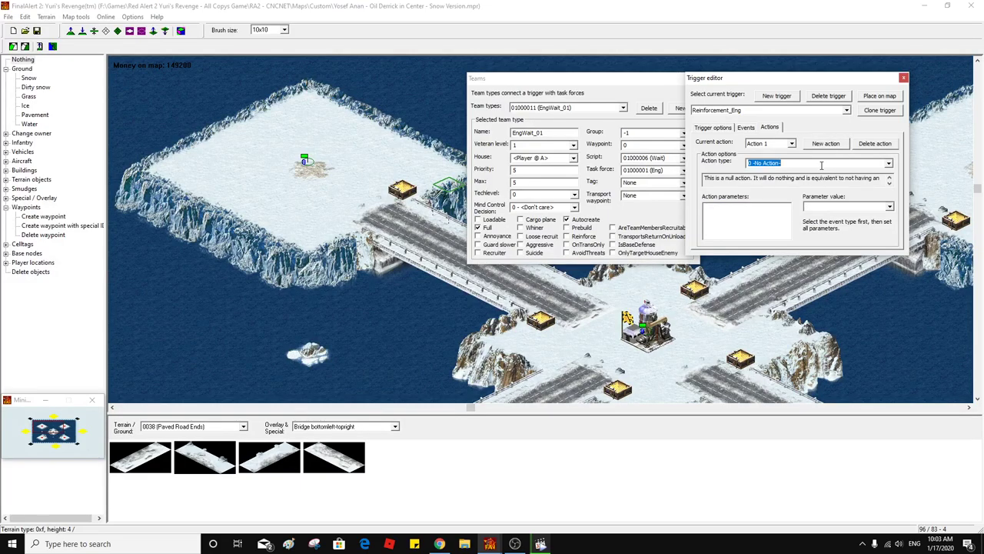
pyautogui.write('107')
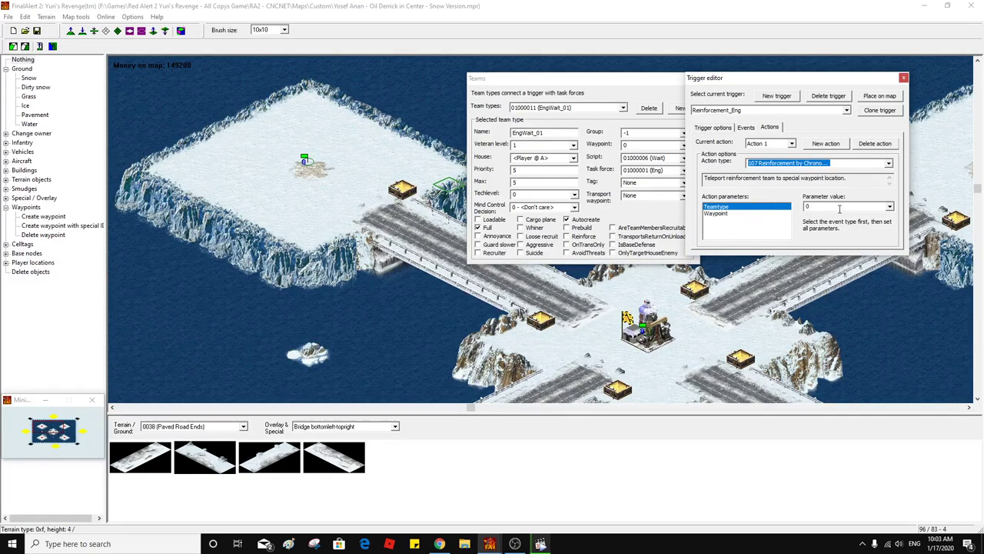
pyautogui.click(889, 207)
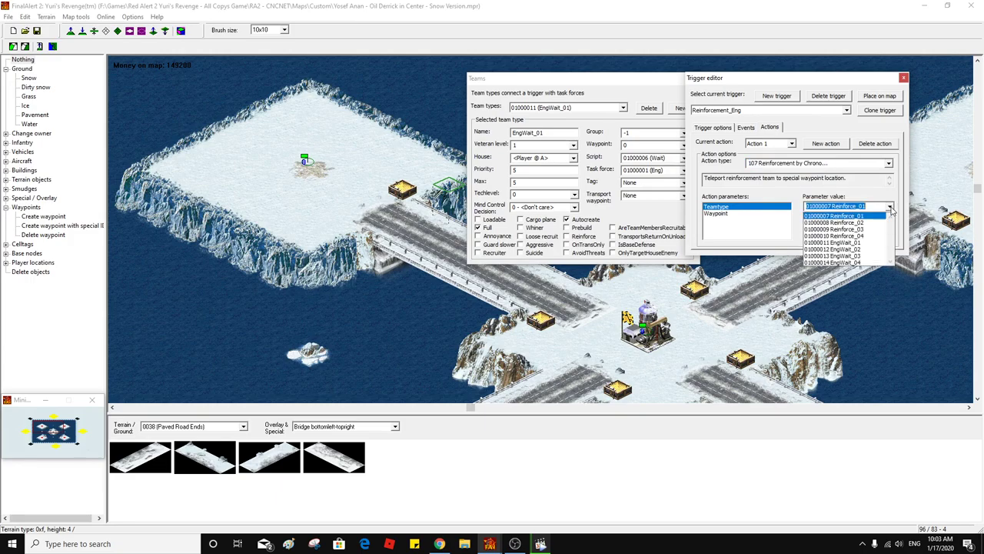
pyautogui.click(876, 250)
pyautogui.click(721, 213)
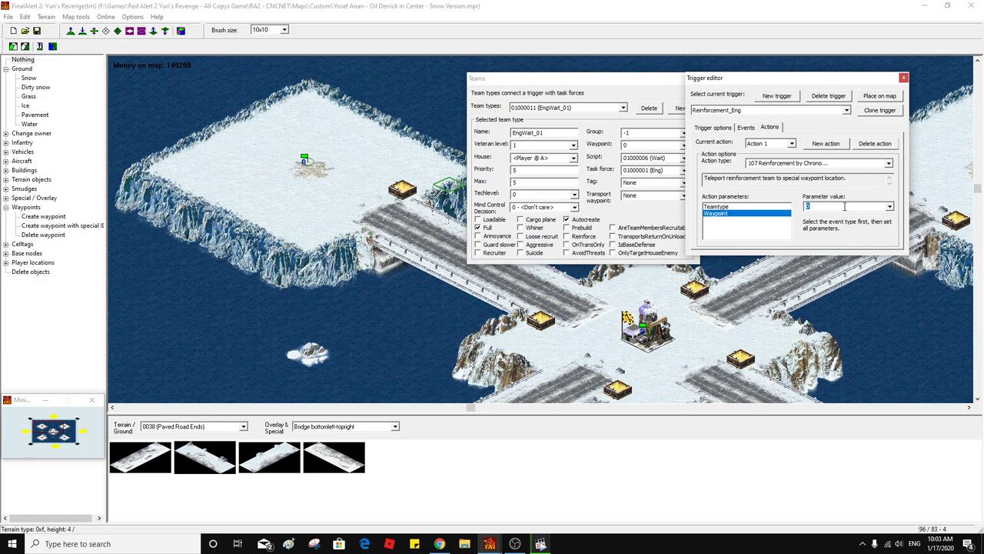
pyautogui.click(769, 144)
pyautogui.click(765, 153)
pyautogui.click(759, 145)
pyautogui.click(760, 162)
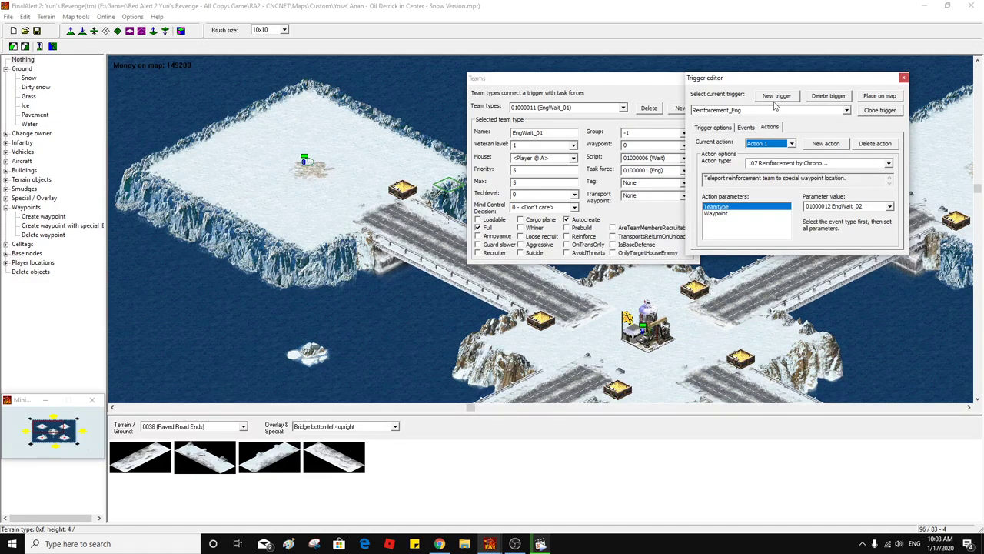
# Add a third 107 Reinforcement by Chrono action with team type 01000013 EngWait_03 and waypoint 2
pyautogui.click(822, 145)
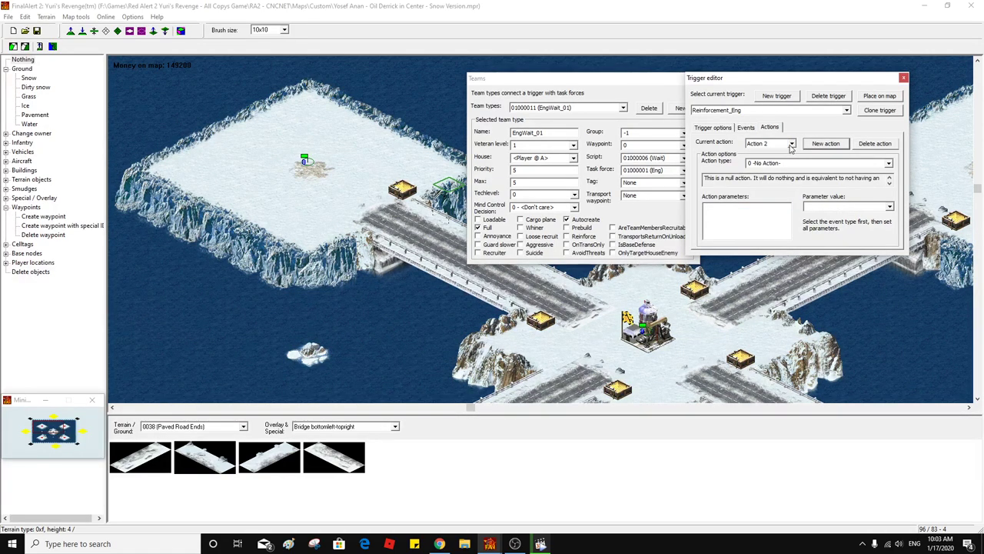
pyautogui.click(784, 162)
pyautogui.write('107')
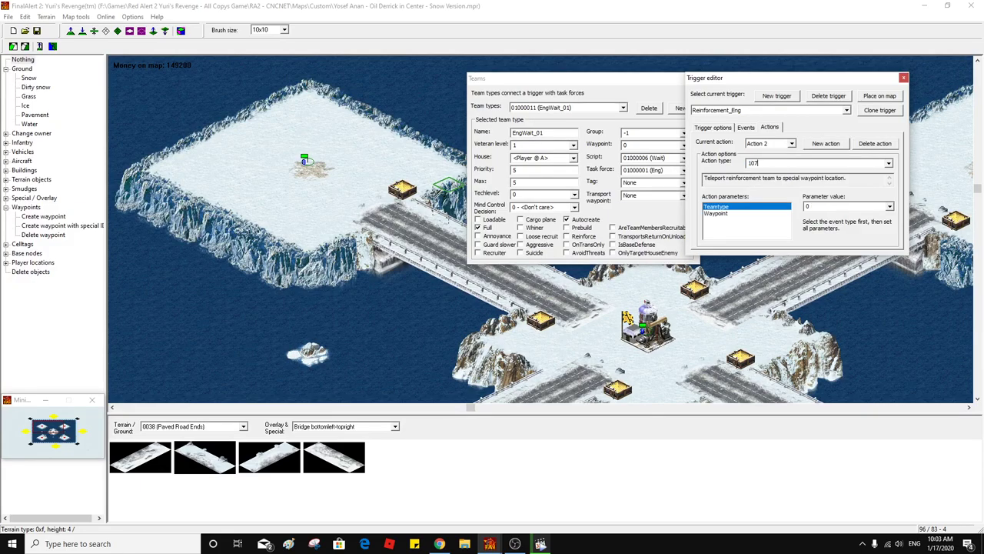
pyautogui.press('Return')
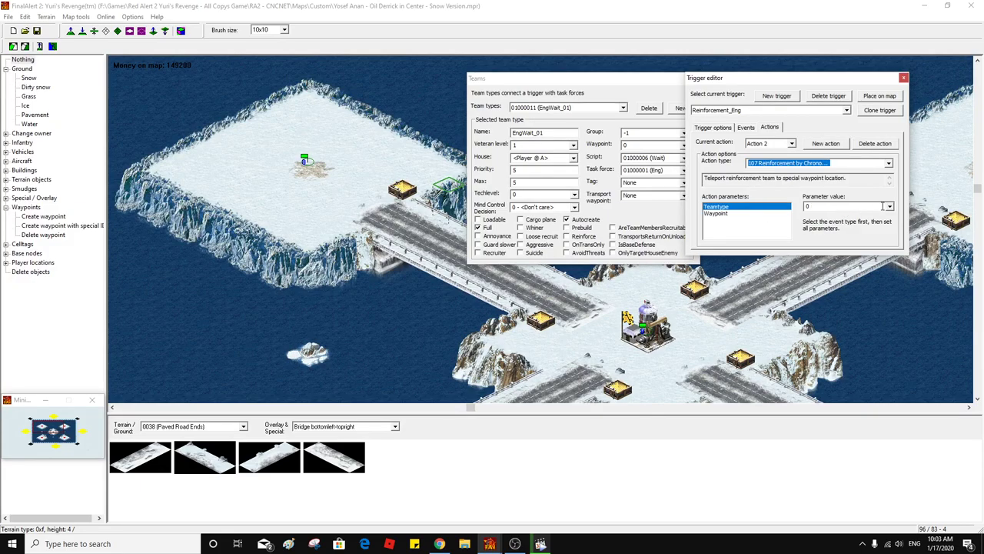
pyautogui.click(890, 207)
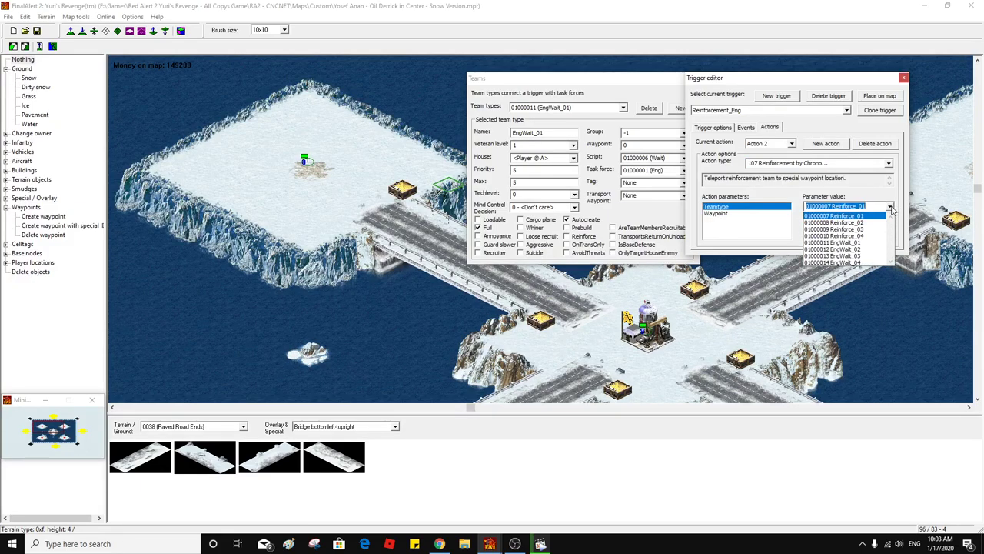
pyautogui.click(865, 254)
pyautogui.click(728, 213)
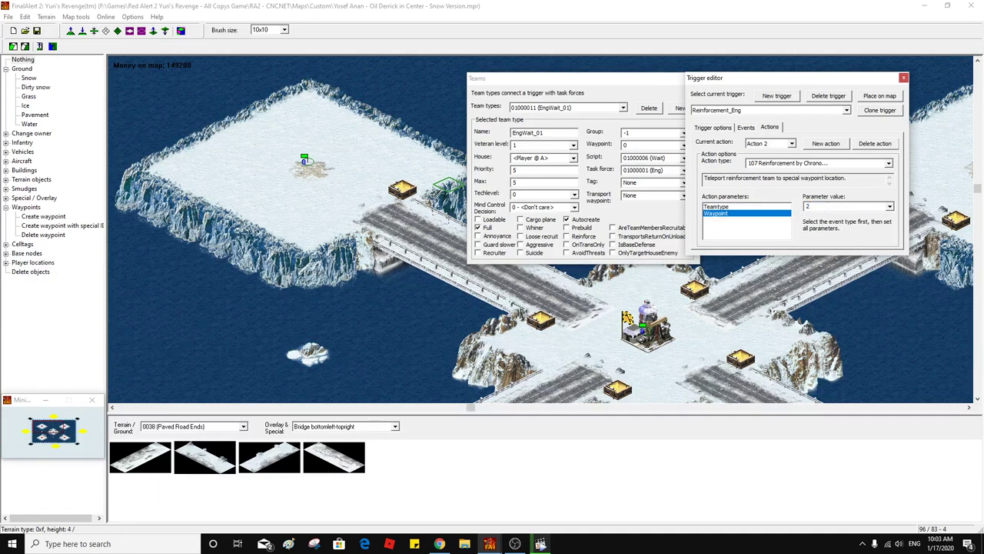
# Add a fourth 107 Reinforcement by Chrono action to Reinforcement_Eng with team type 01000013 EngWait_03
pyautogui.click(826, 143)
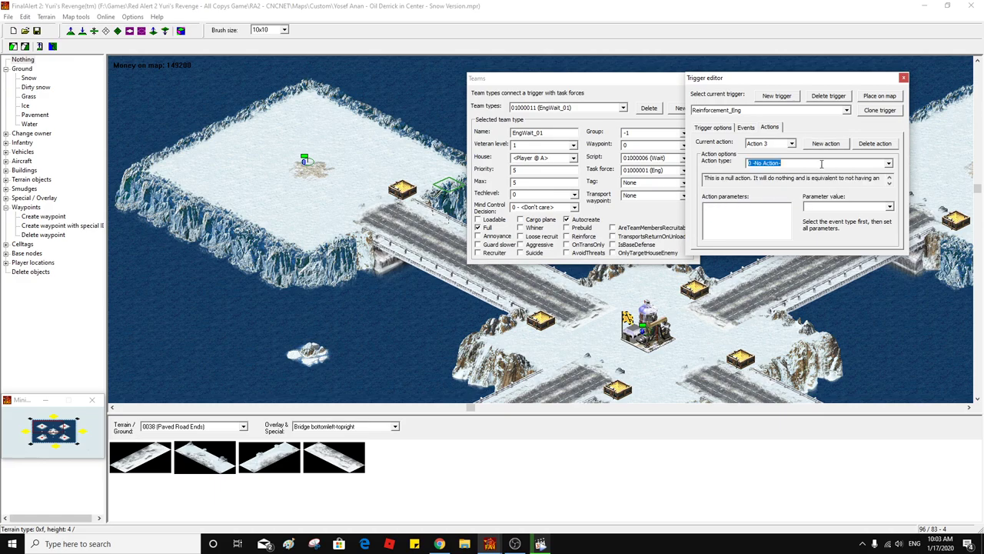
pyautogui.write('107 Reinforcement by Chrono...')
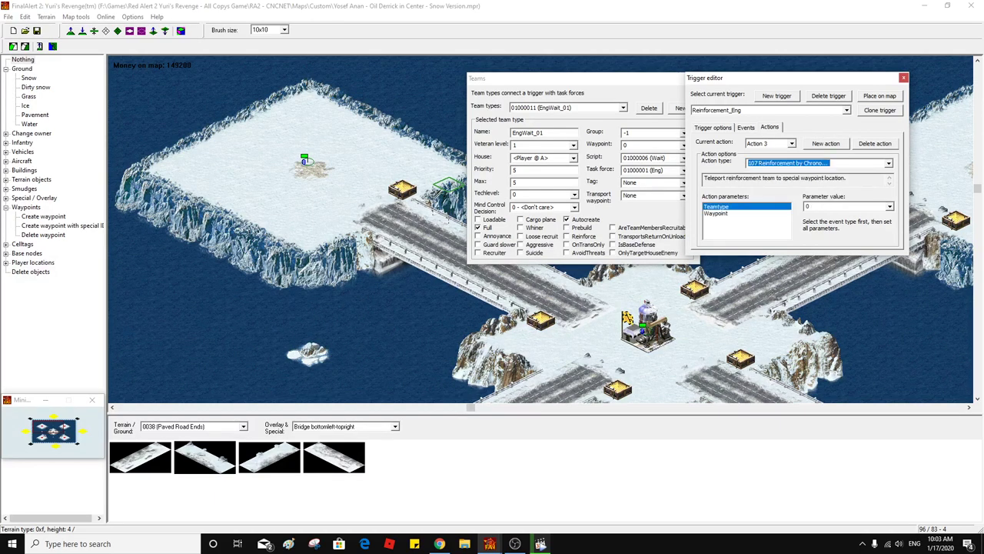
pyautogui.click(890, 207)
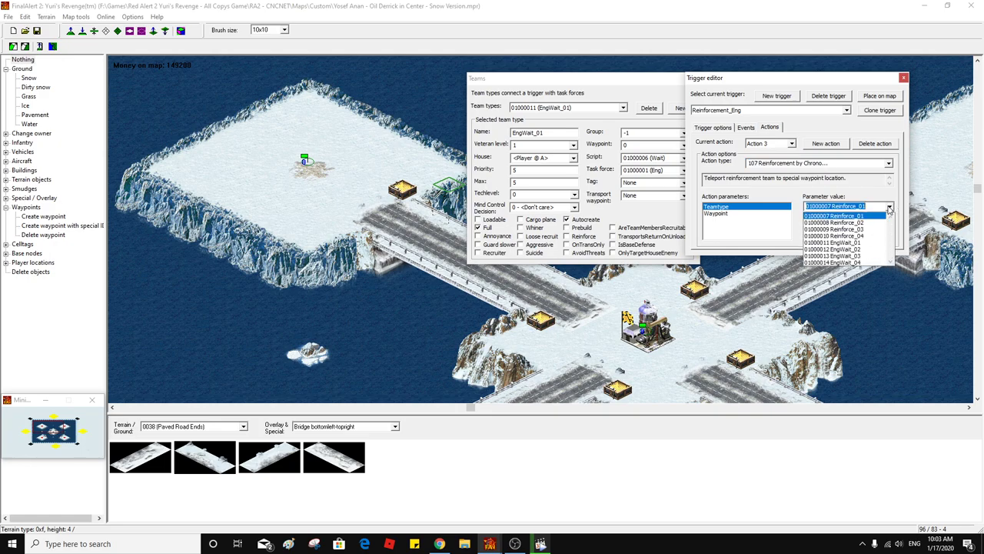
pyautogui.click(875, 258)
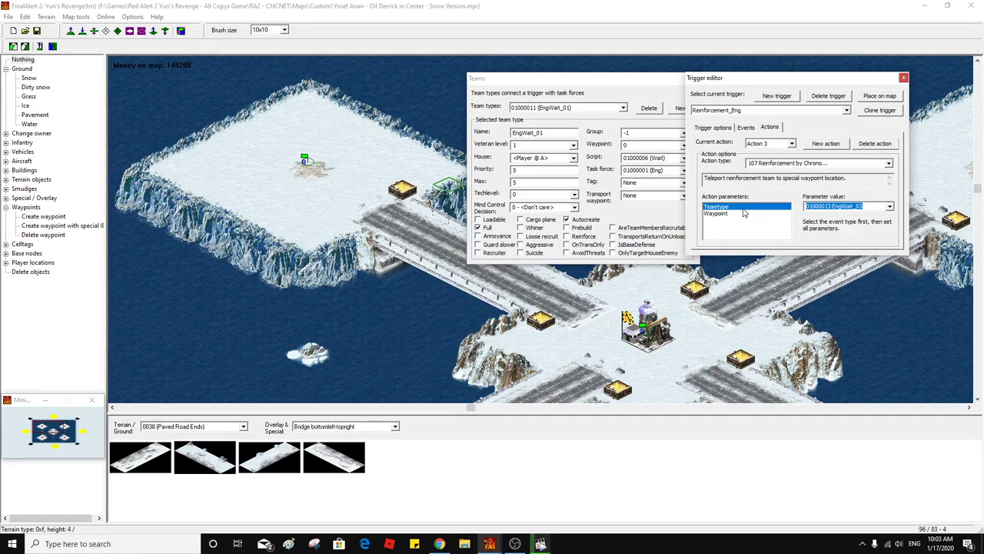
# Check the waypoint of Action 2 and set the waypoint of Action 3 to 3
pyautogui.click(735, 214)
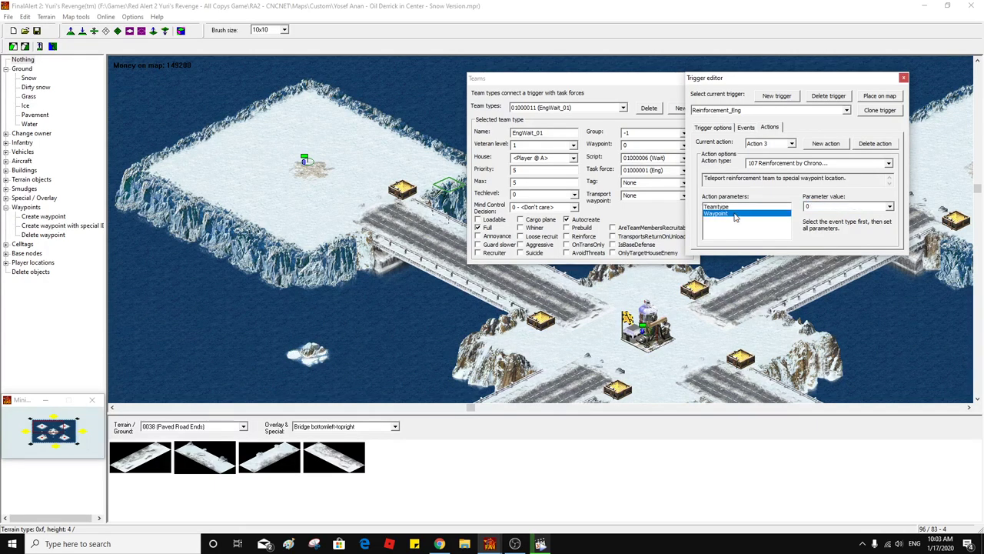
pyautogui.press('Up')
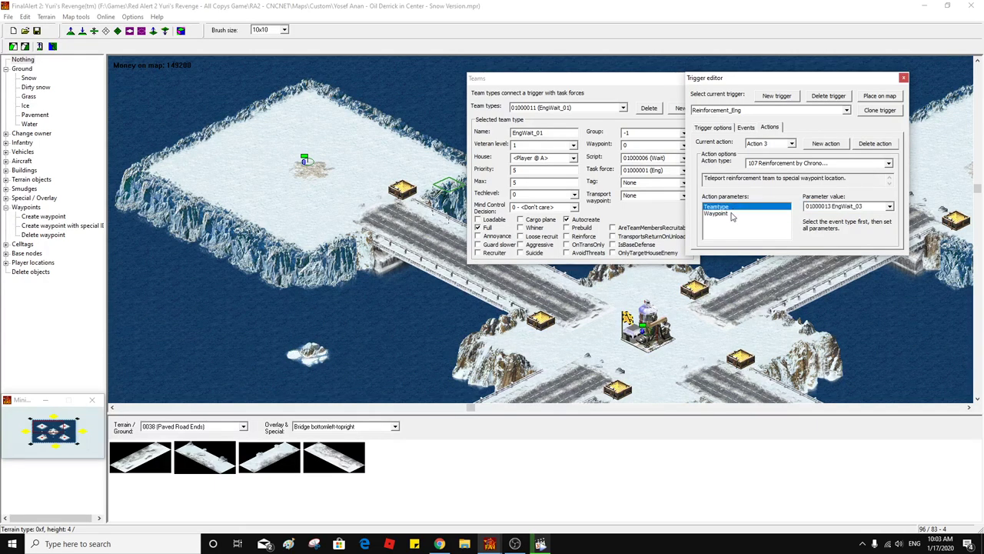
pyautogui.click(735, 214)
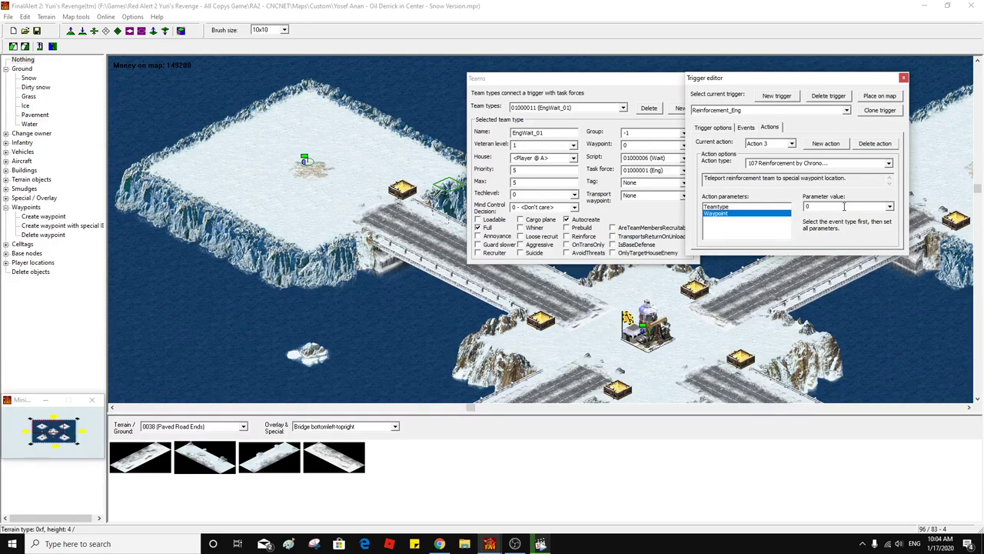
pyautogui.click(768, 145)
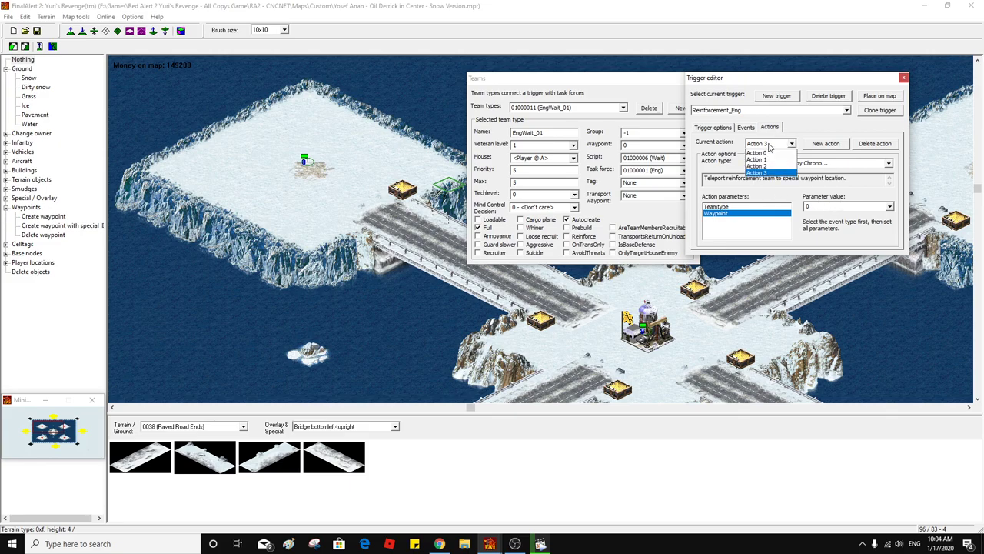
pyautogui.click(767, 167)
pyautogui.click(738, 215)
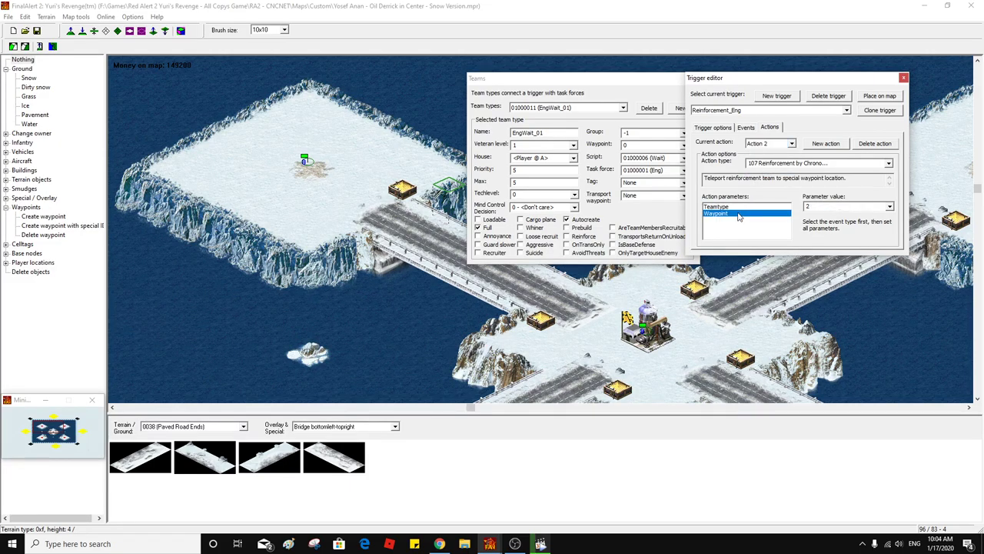
pyautogui.click(773, 146)
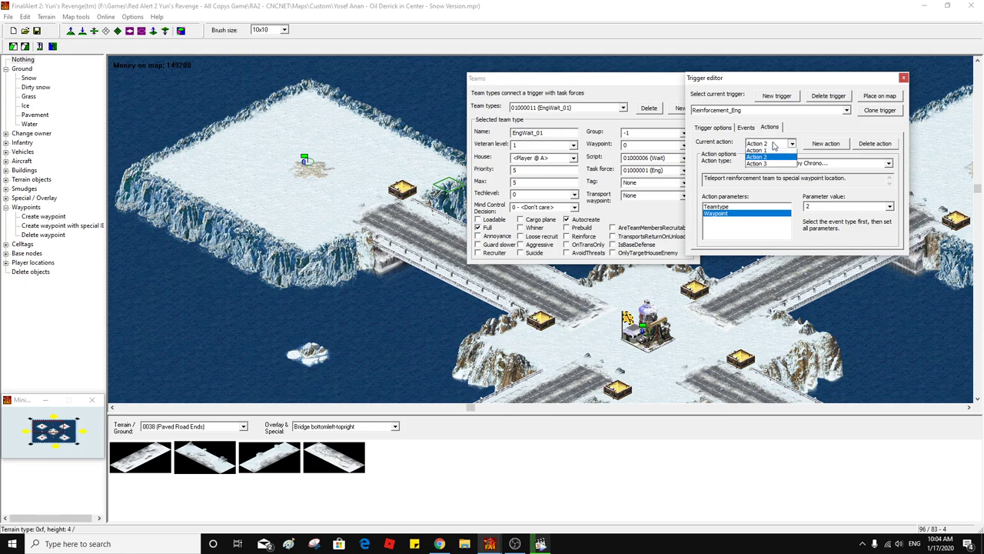
pyautogui.click(767, 173)
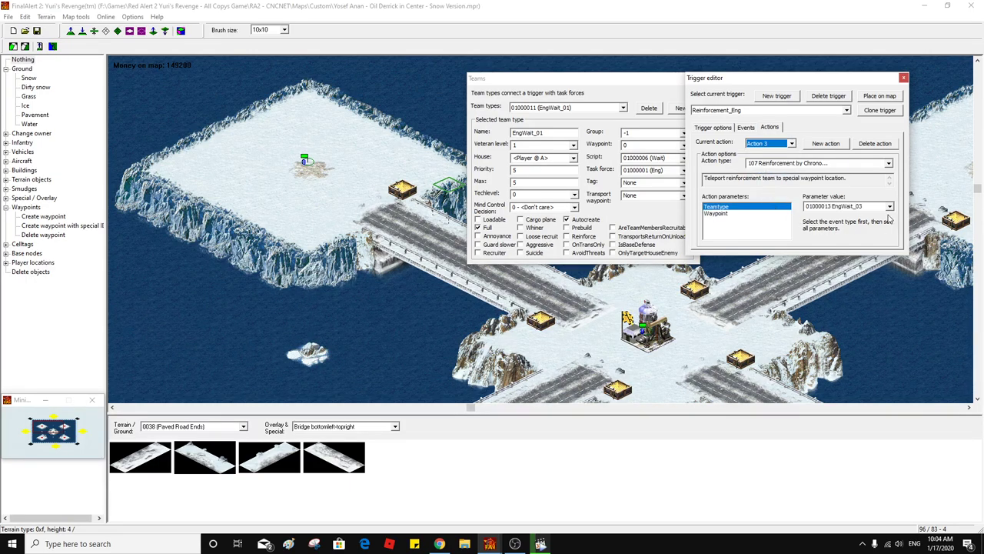
pyautogui.click(729, 218)
pyautogui.click(829, 206)
pyautogui.write('3')
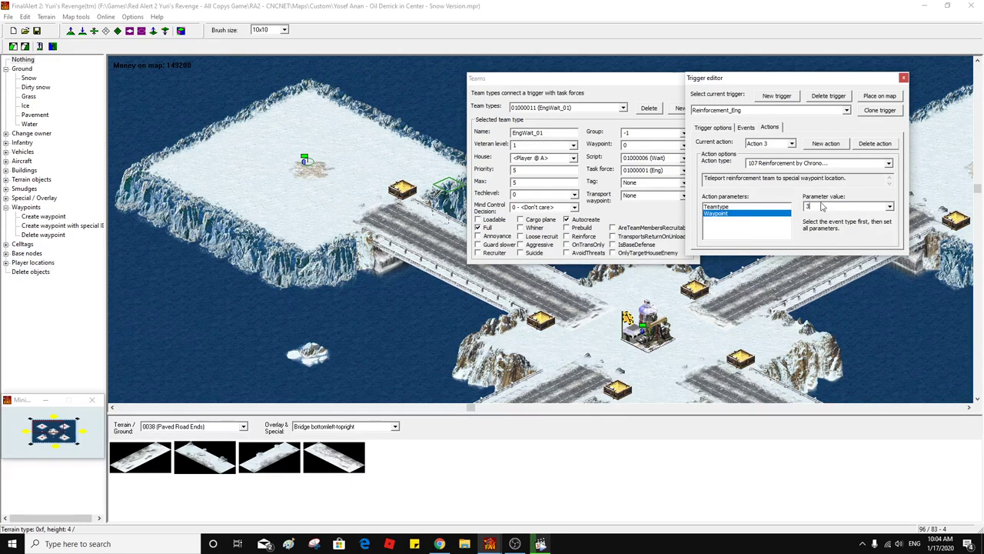
# Check the trigger options of Reinforcement_Eng and examine the player waypoints on the map, moving the Teams and Trigger editor windows aside
pyautogui.click(712, 127)
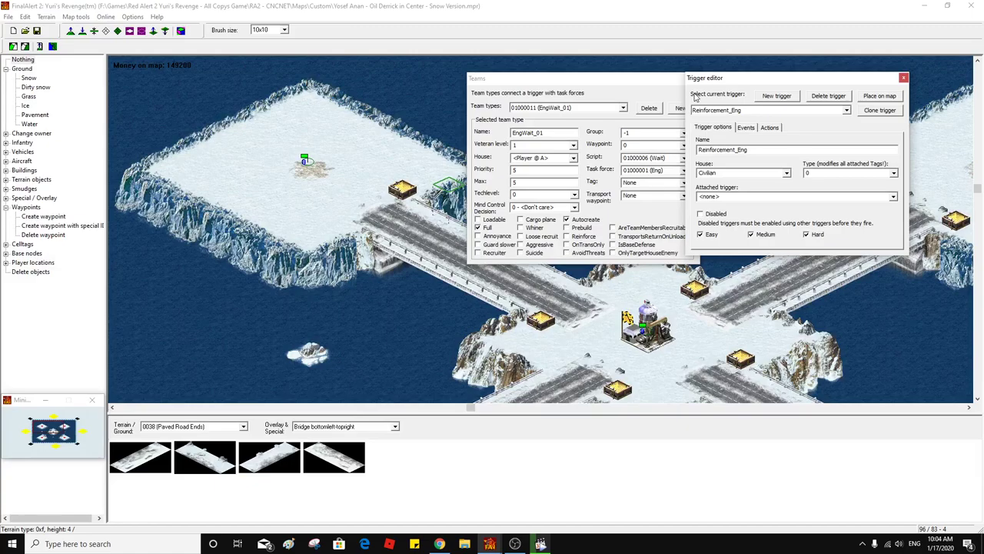
pyautogui.middleClick(322, 158)
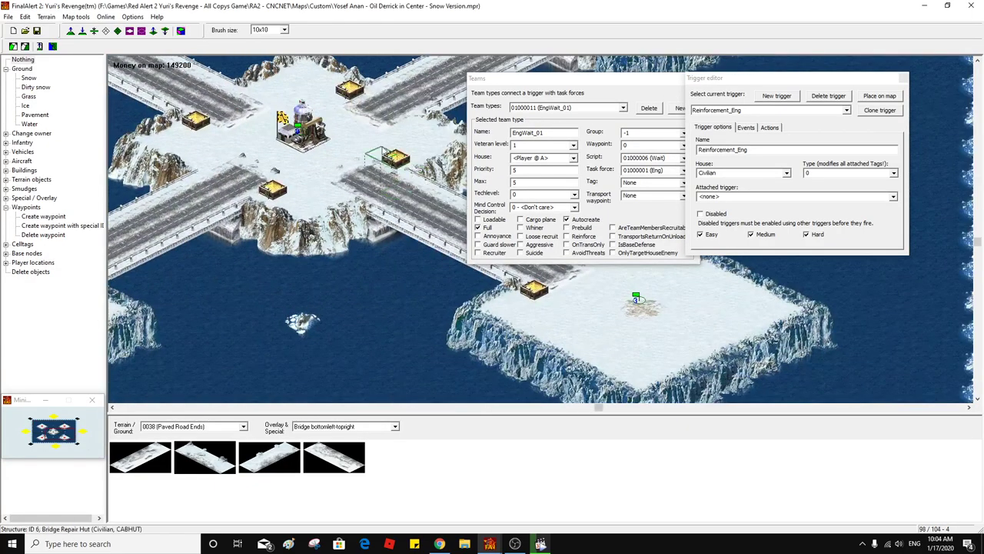
pyautogui.middleClick(638, 301)
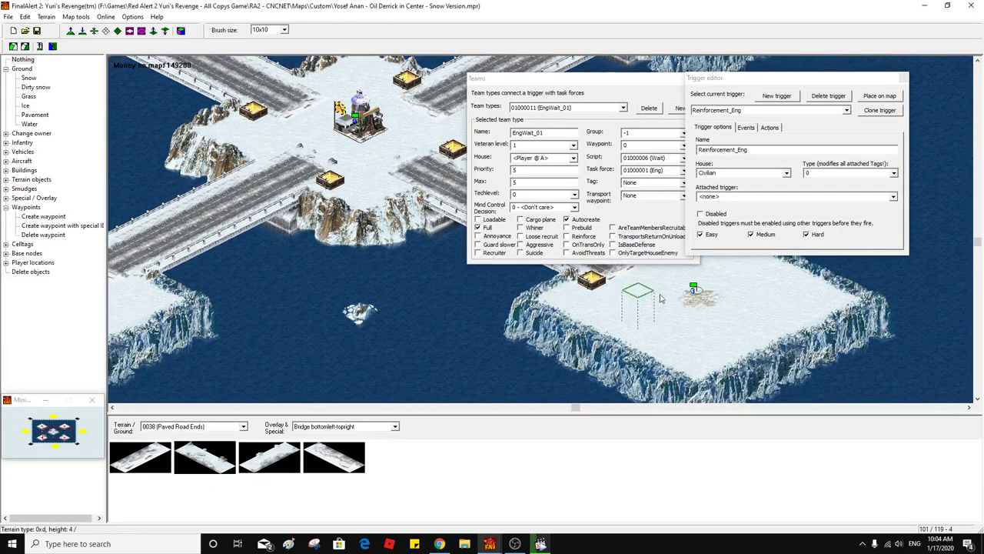
pyautogui.moveTo(587, 81); pyautogui.dragTo(361, 36)
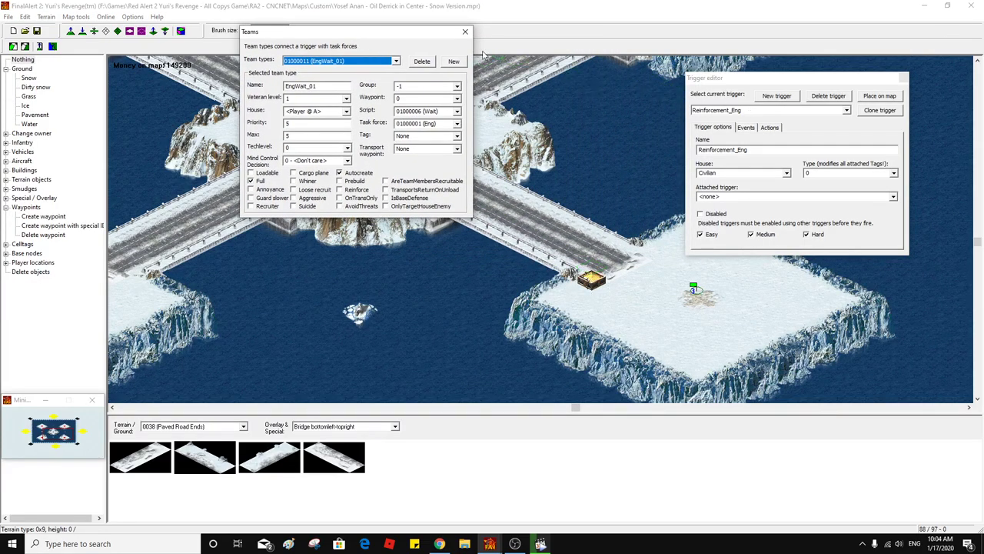
pyautogui.moveTo(414, 36); pyautogui.dragTo(444, 319)
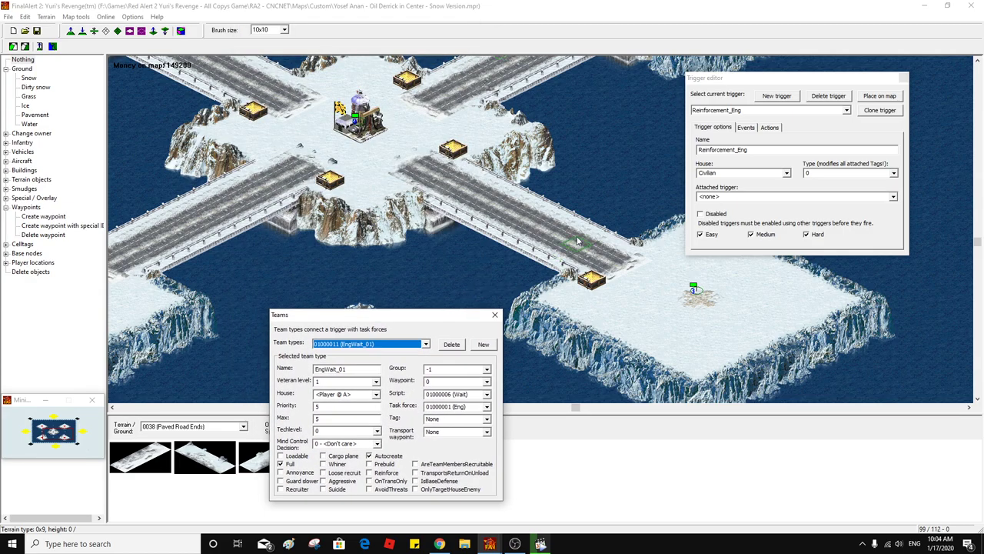
pyautogui.moveTo(546, 106); pyautogui.dragTo(569, 153)
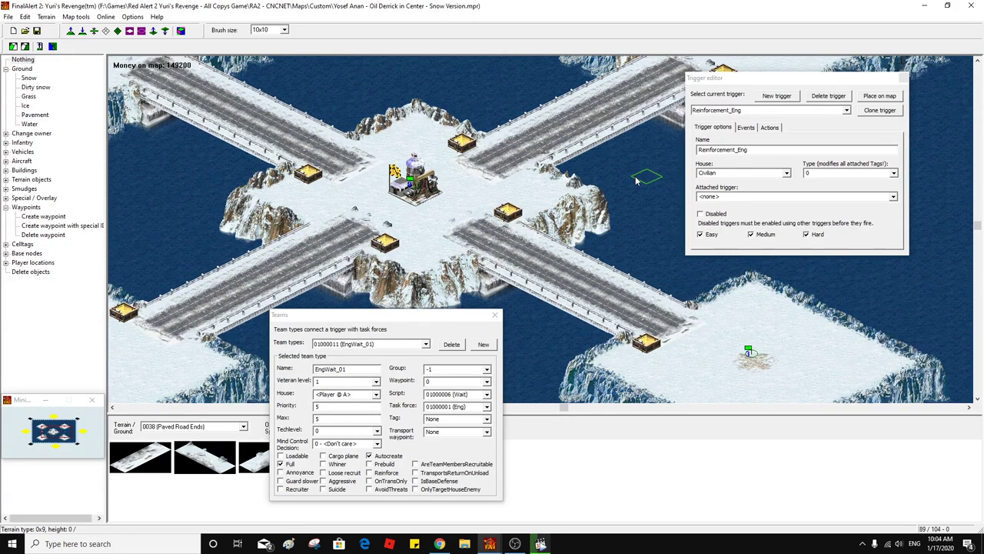
pyautogui.moveTo(500, 171); pyautogui.dragTo(492, 200)
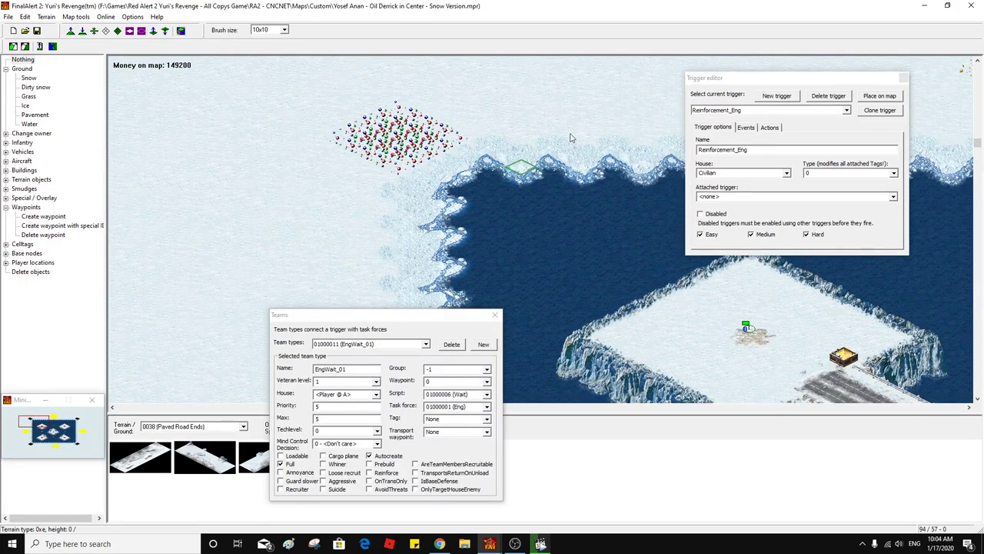
pyautogui.moveTo(856, 84); pyautogui.dragTo(712, 114)
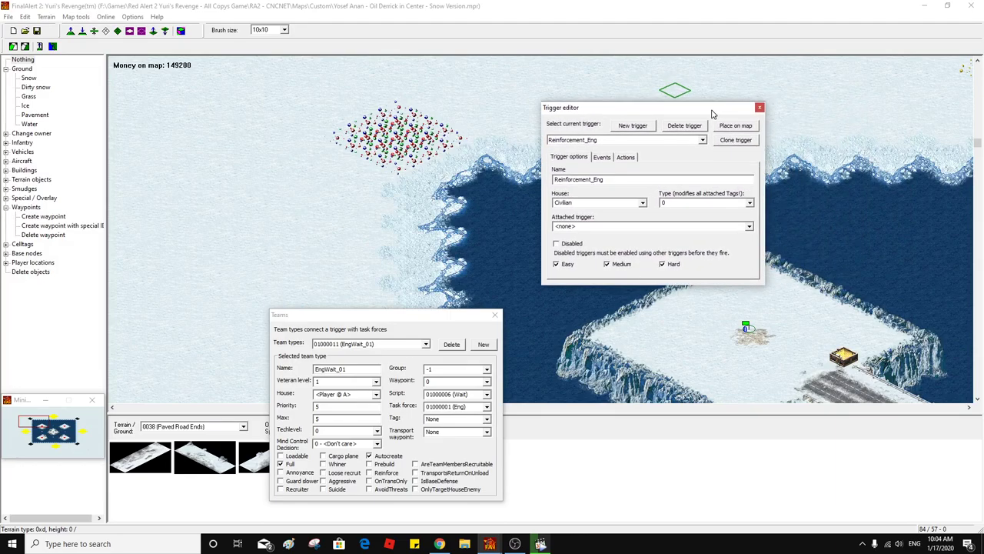
# Close the Trigger editor and Teams windows, and check the map's visible area in Map Properties
pyautogui.click(759, 108)
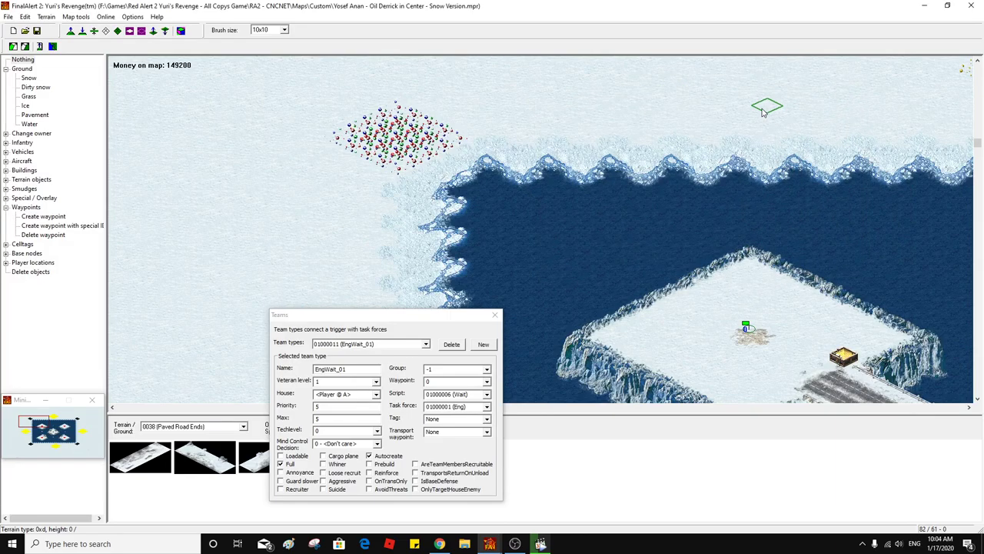
pyautogui.click(495, 315)
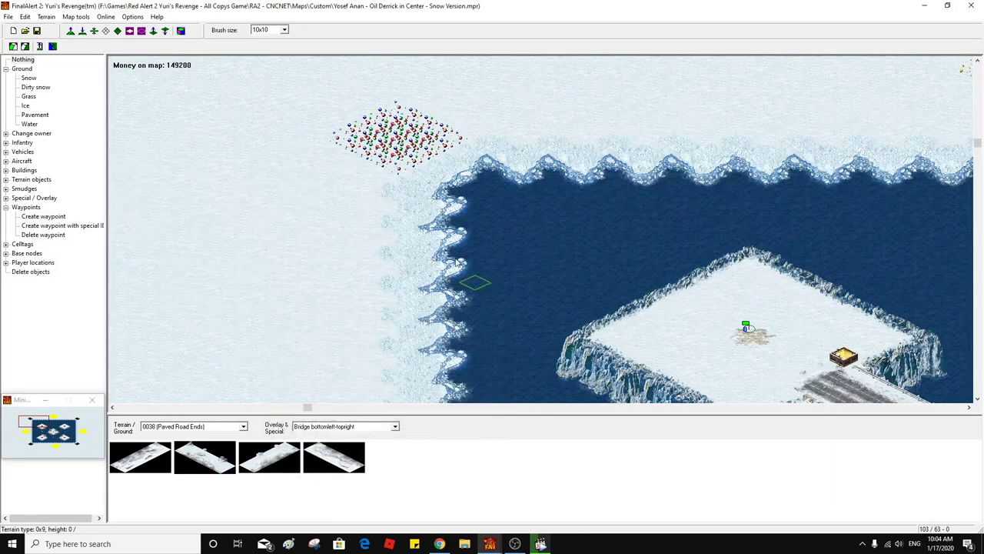
pyautogui.click(26, 17)
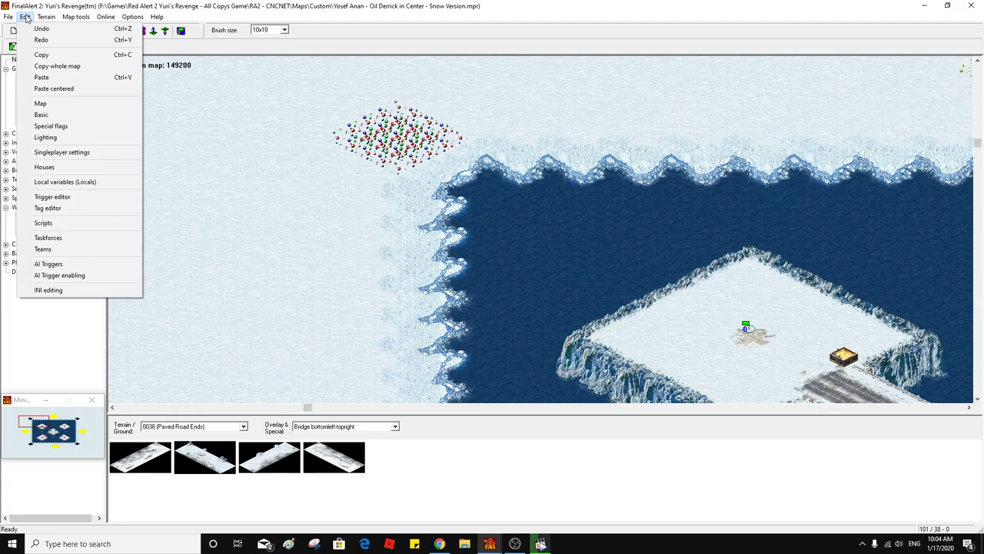
pyautogui.click(60, 104)
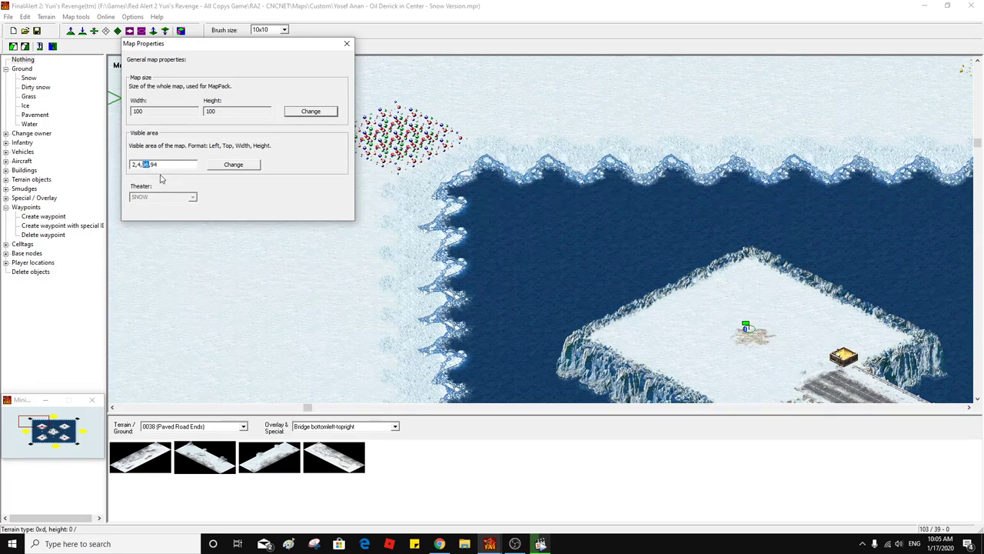
pyautogui.moveTo(168, 166); pyautogui.dragTo(123, 165)
# Reopen the Trigger editor beside Map Properties and create a new trigger with a 13 Elapsed Time event
pyautogui.click(26, 16)
pyautogui.click(51, 196)
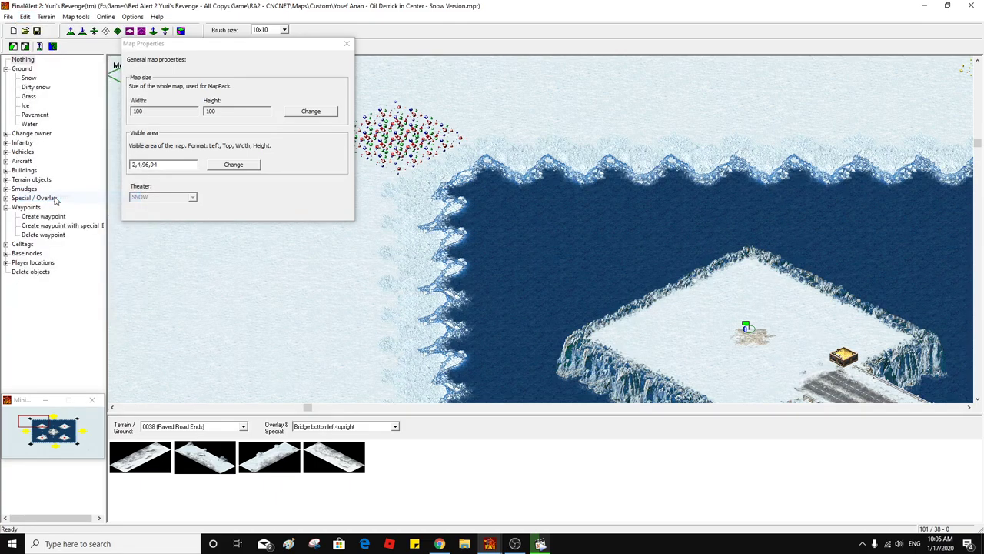
pyautogui.moveTo(568, 111); pyautogui.dragTo(392, 47)
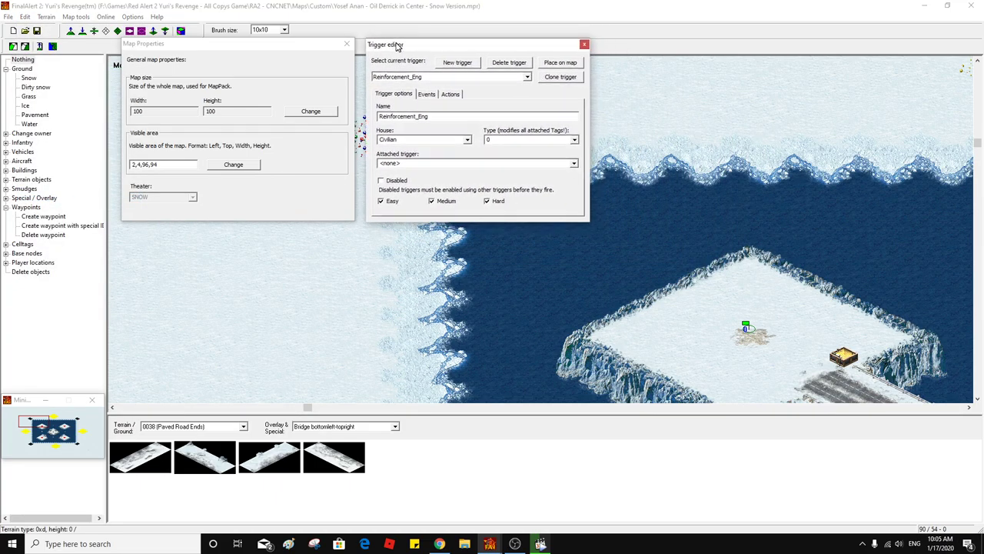
pyautogui.click(419, 77)
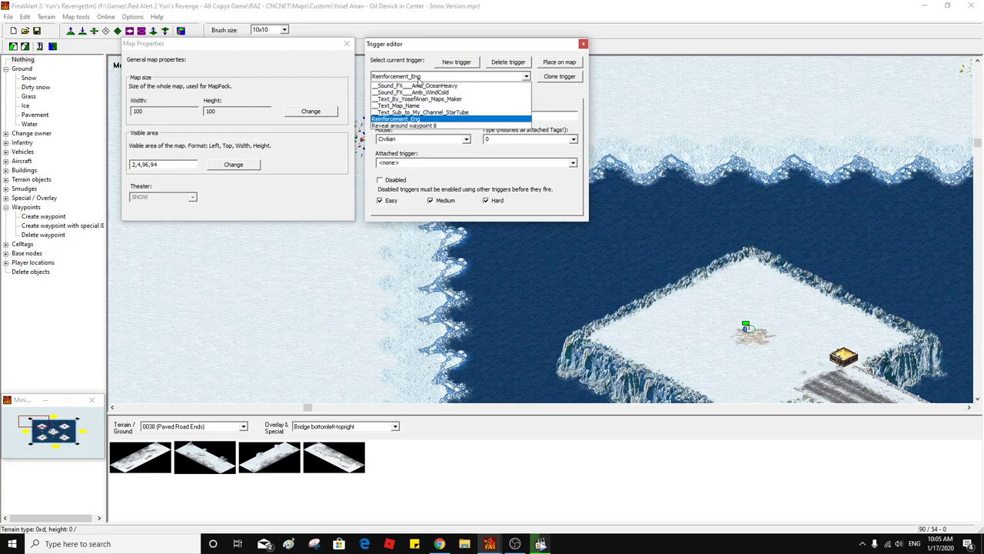
pyautogui.click(420, 77)
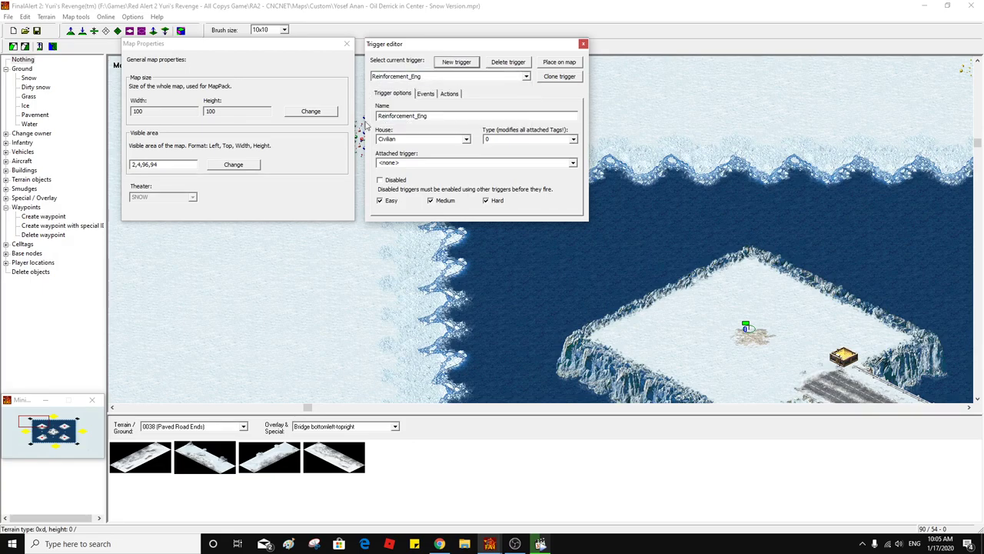
pyautogui.click(427, 93)
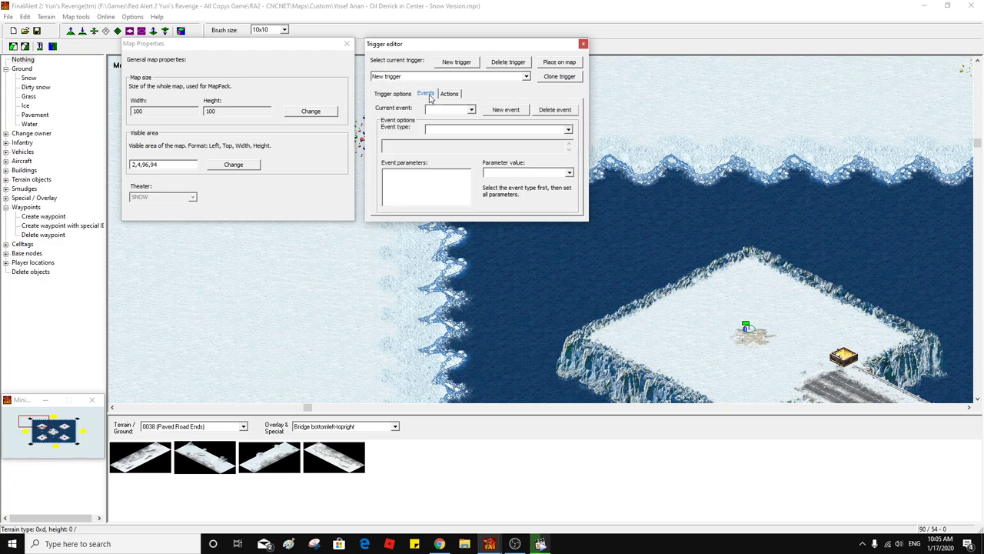
pyautogui.click(506, 110)
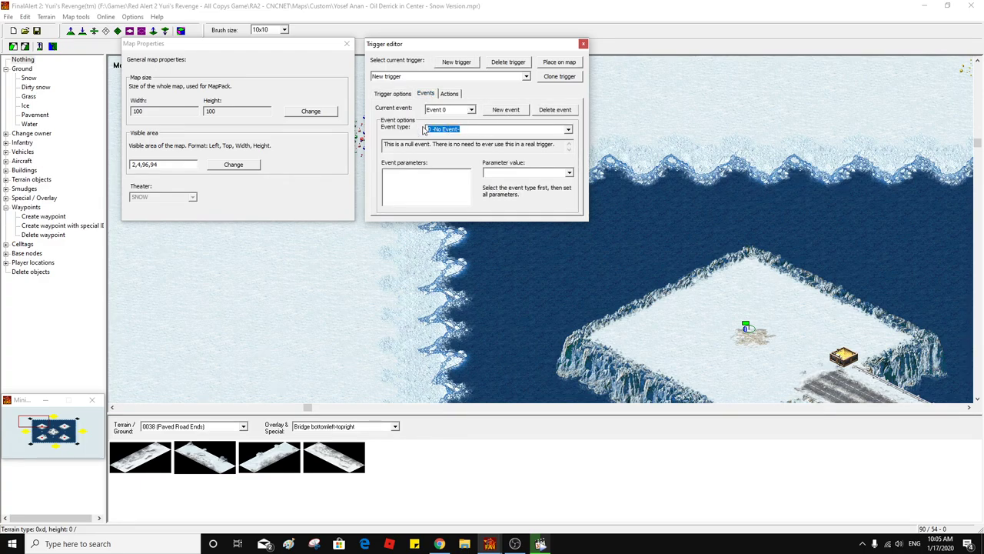
pyautogui.write('13 Elapsed Time...')
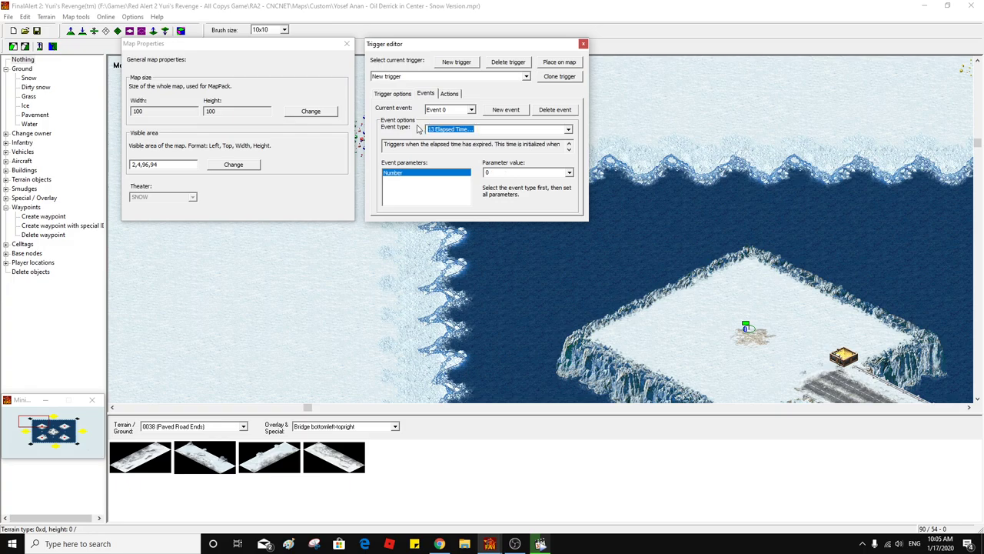
# Set the number of the new trigger's Elapsed Time event to 800
pyautogui.click(501, 173)
pyautogui.write('1000')
pyautogui.doubleClick(502, 173)
pyautogui.write('8')
# Add an action to the new trigger and set its type to 95 Nuke strike
pyautogui.click(449, 93)
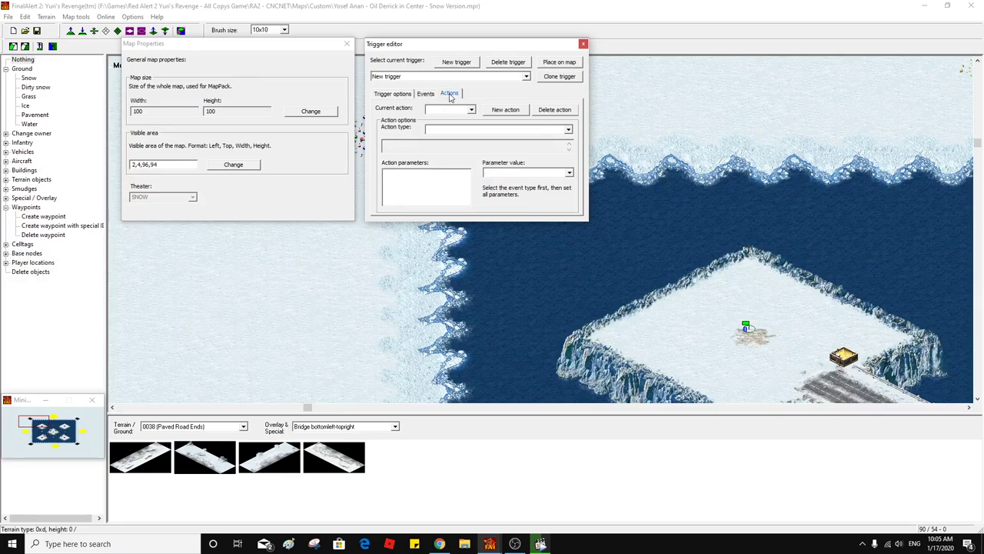
pyautogui.click(498, 110)
pyautogui.click(569, 130)
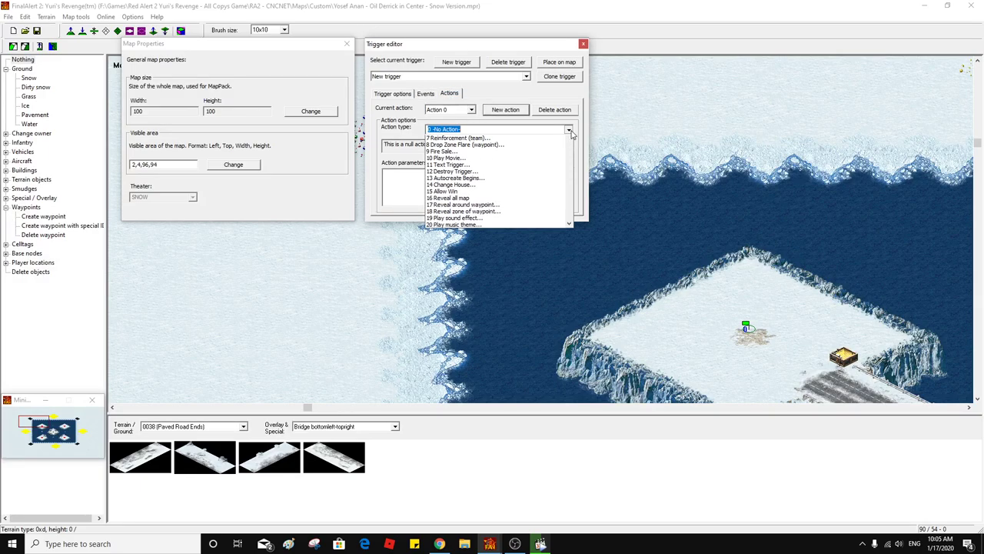
pyautogui.scroll(-3, 572, 134)
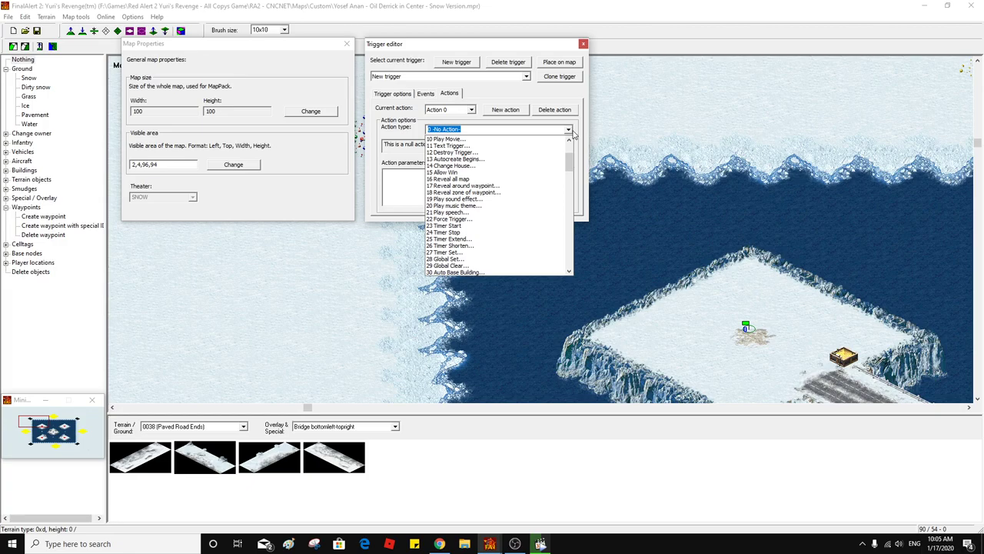
pyautogui.scroll(-3, 572, 134)
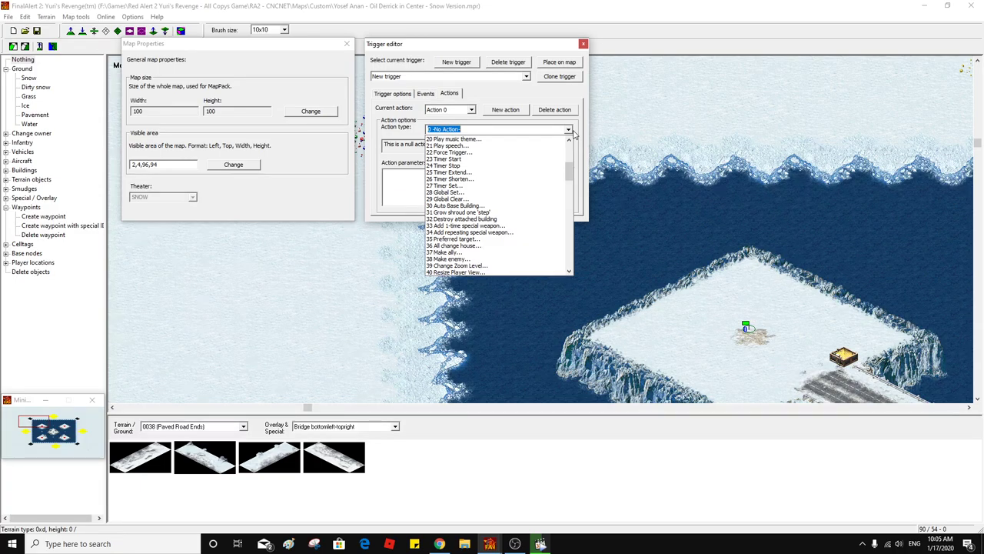
pyautogui.scroll(-3, 573, 133)
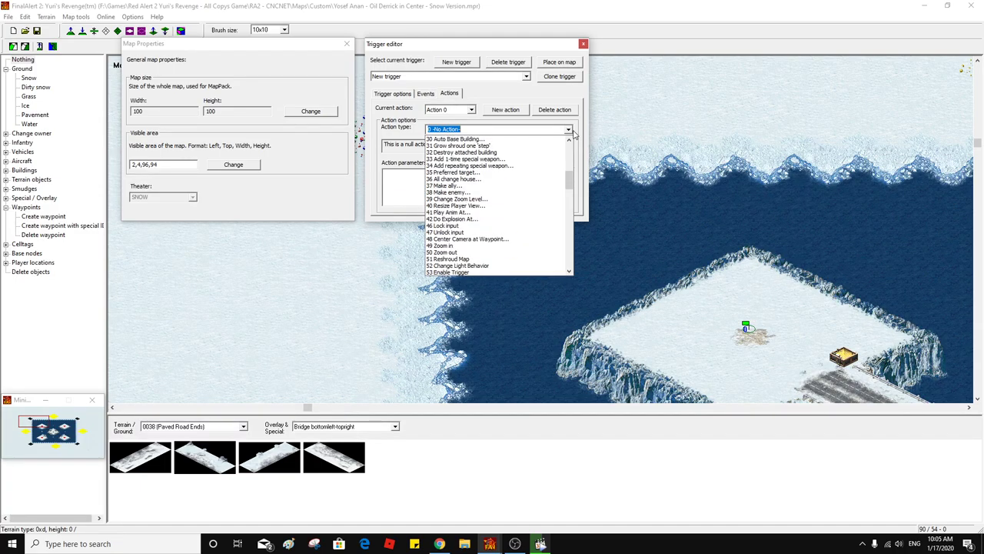
pyautogui.scroll(-3, 573, 134)
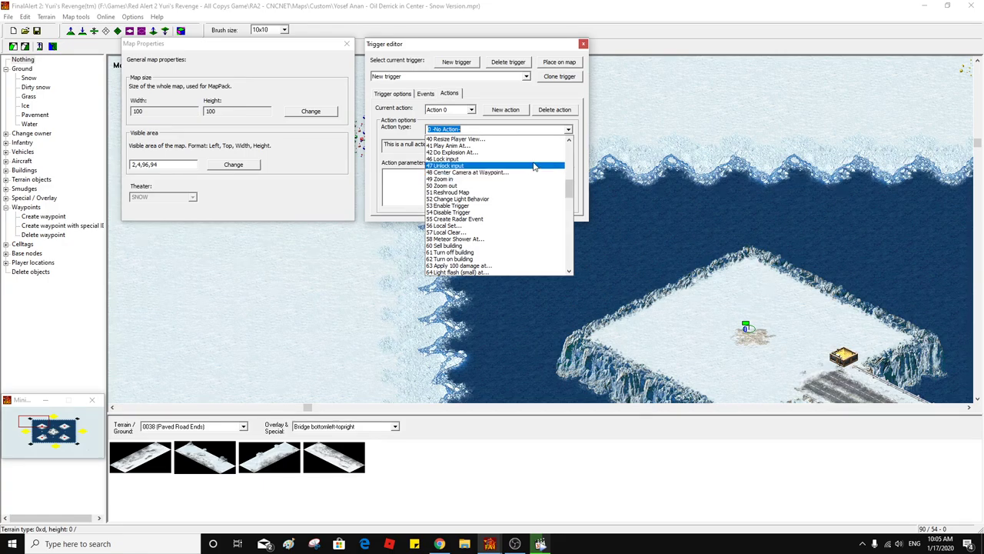
pyautogui.scroll(-3, 530, 171)
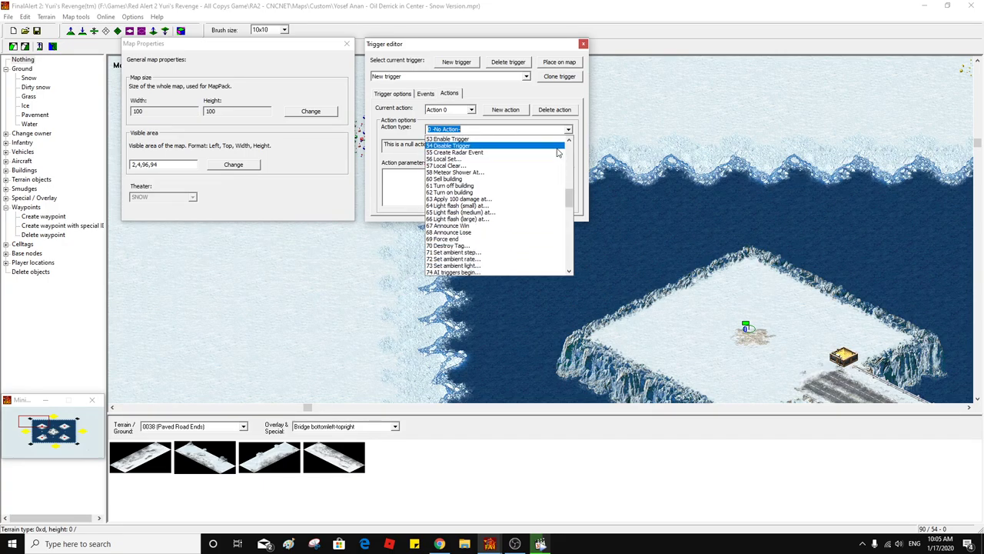
pyautogui.moveTo(571, 197); pyautogui.dragTo(573, 228)
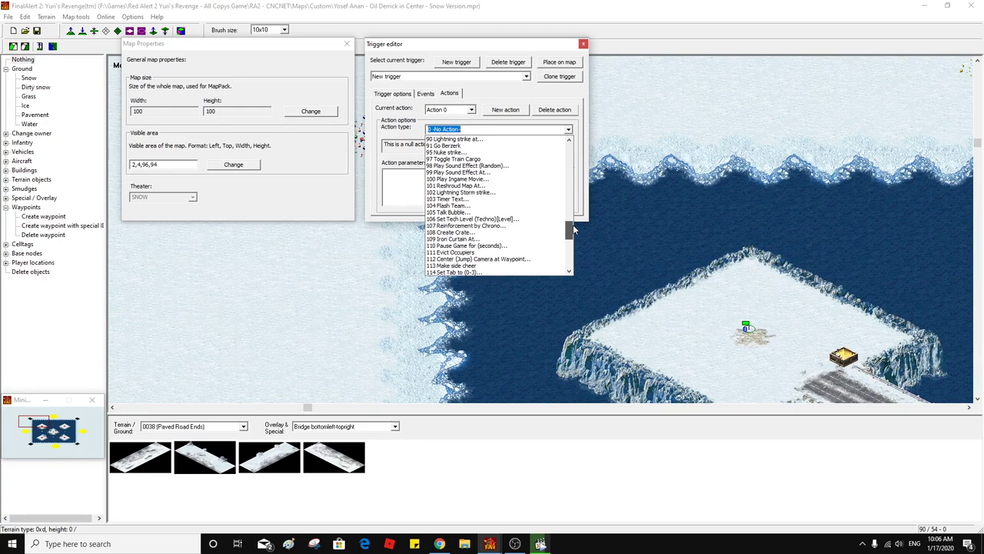
pyautogui.scroll(-1, 573, 229)
pyautogui.moveTo(573, 231); pyautogui.dragTo(573, 237)
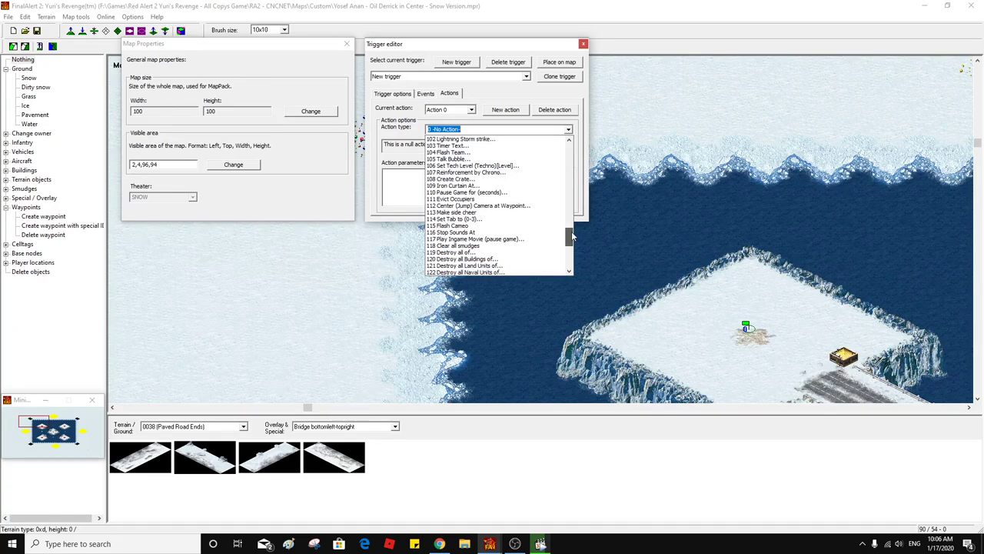
pyautogui.moveTo(573, 237); pyautogui.dragTo(573, 222)
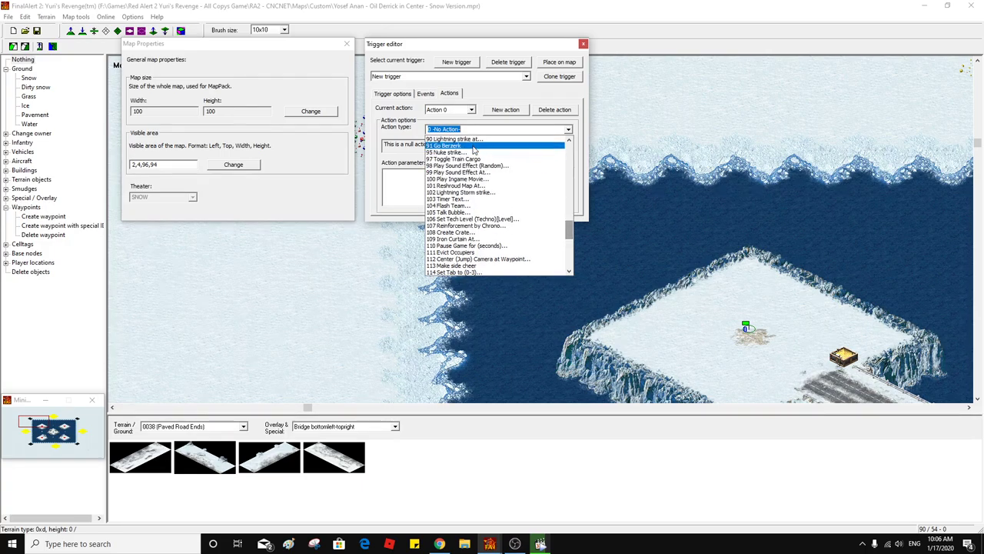
pyautogui.click(450, 153)
# Set the number of the new trigger's Elapsed Time event to 1200
pyautogui.click(427, 94)
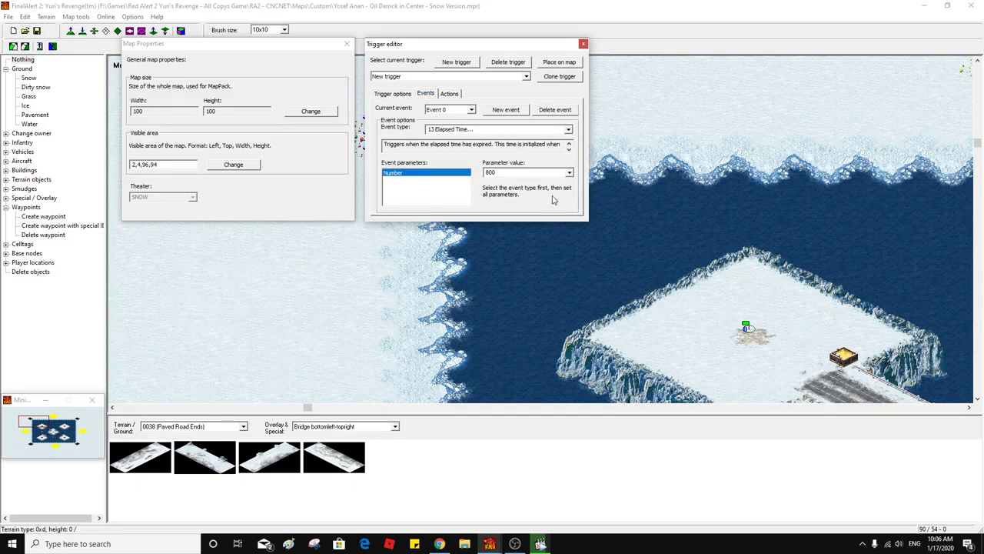
pyautogui.click(520, 171)
pyautogui.write('1200')
# Rename the new trigger as _Nuke strike_time1200, reusing the action type's wording
pyautogui.click(449, 94)
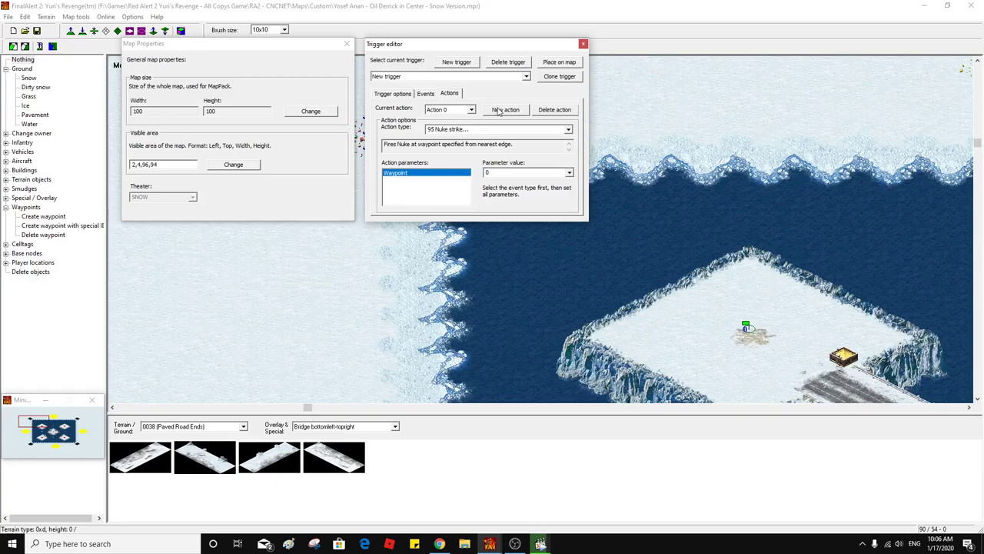
pyautogui.click(461, 130)
pyautogui.moveTo(465, 130); pyautogui.dragTo(437, 132)
pyautogui.click(388, 92)
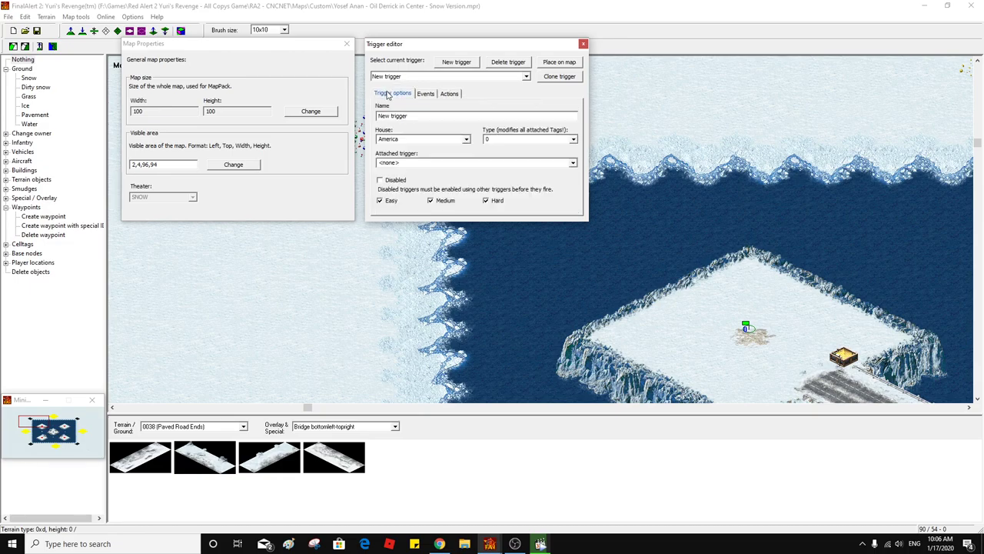
pyautogui.moveTo(406, 115); pyautogui.dragTo(369, 116)
pyautogui.write('_')
pyautogui.write('Nuke strike')
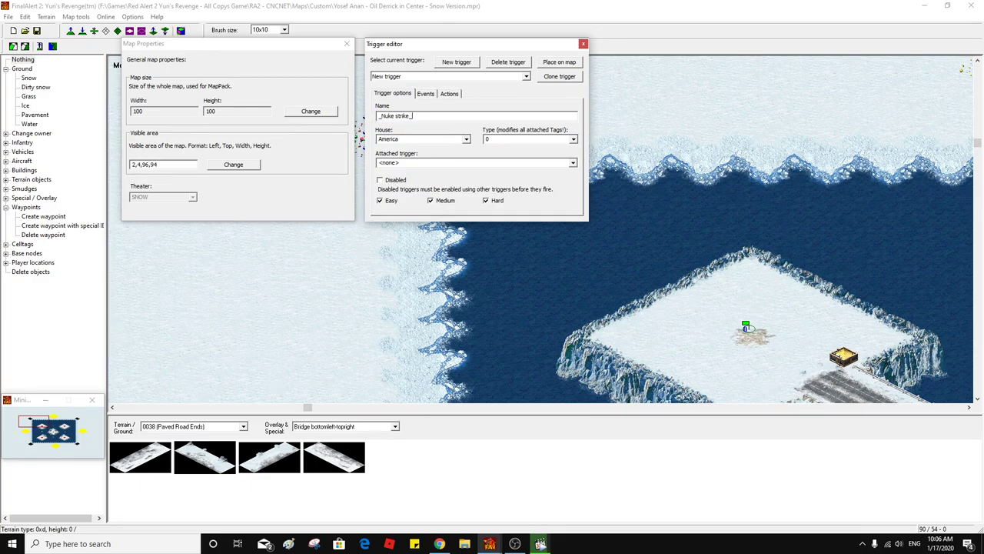
pyautogui.write('_time1200')
# Check the trigger's event and add a second 95 Nuke strike action to _Nuke strike_time1200
pyautogui.click(425, 93)
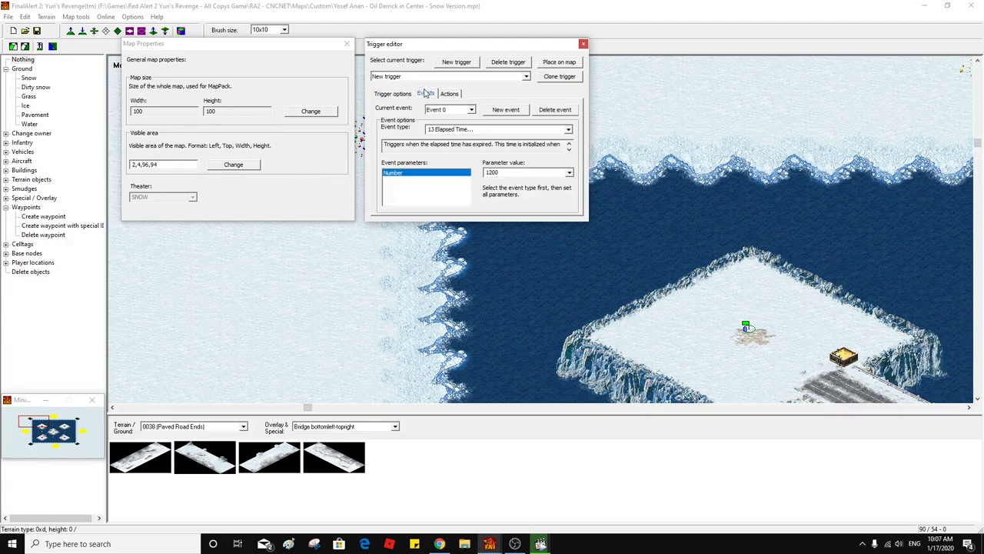
pyautogui.click(449, 93)
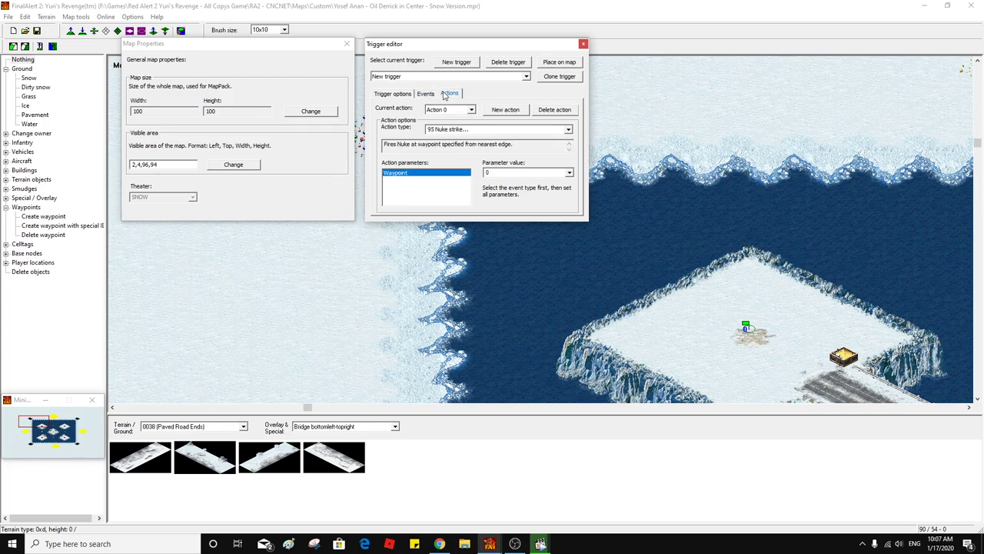
pyautogui.click(509, 113)
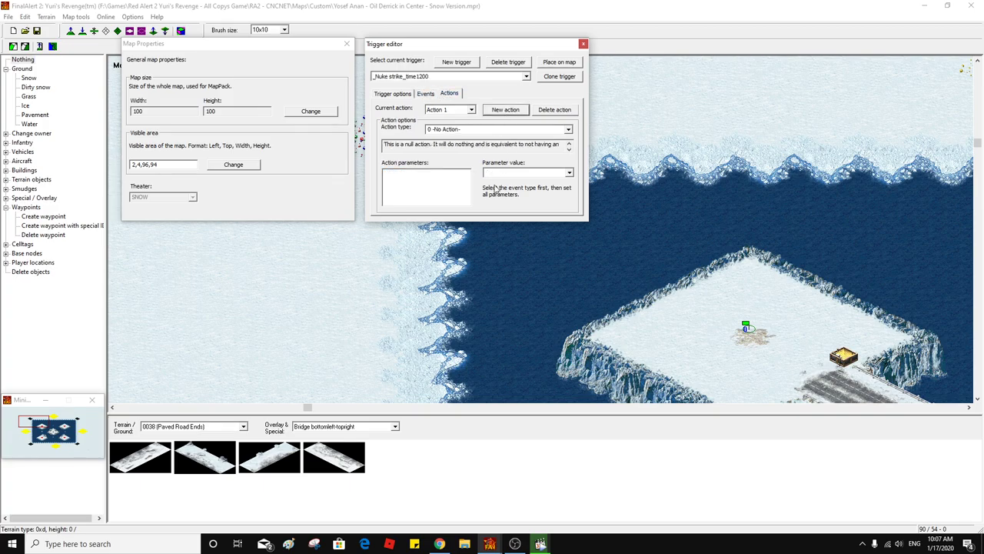
pyautogui.click(485, 128)
pyautogui.write('95')
pyautogui.click(484, 128)
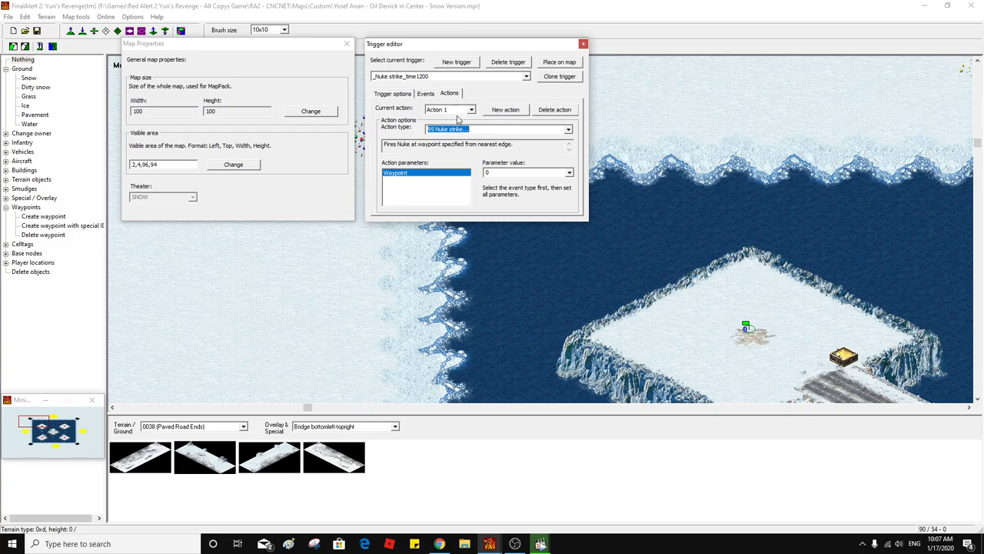
pyautogui.click(507, 172)
# Add a third 95 Nuke strike action to the trigger with waypoint 2
pyautogui.click(505, 109)
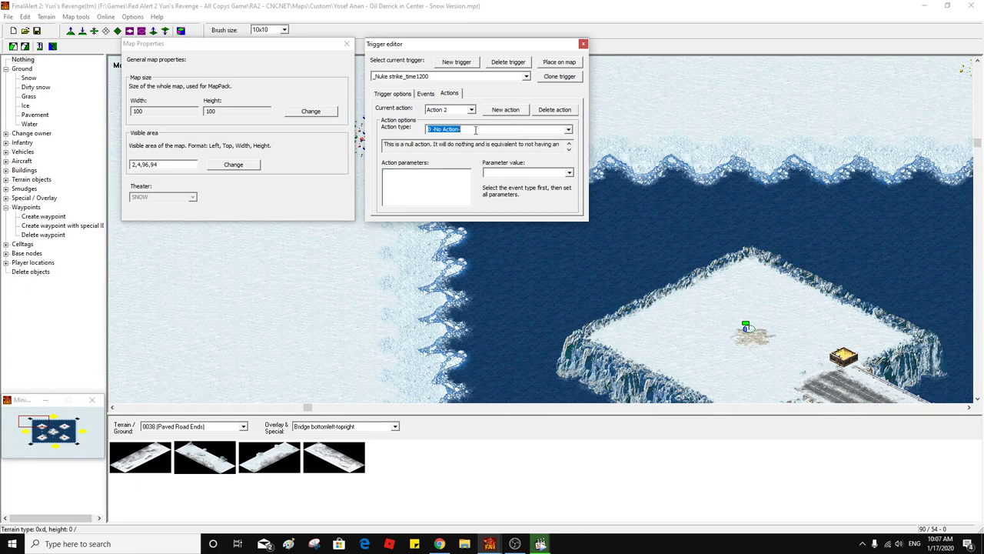
pyautogui.write('91')
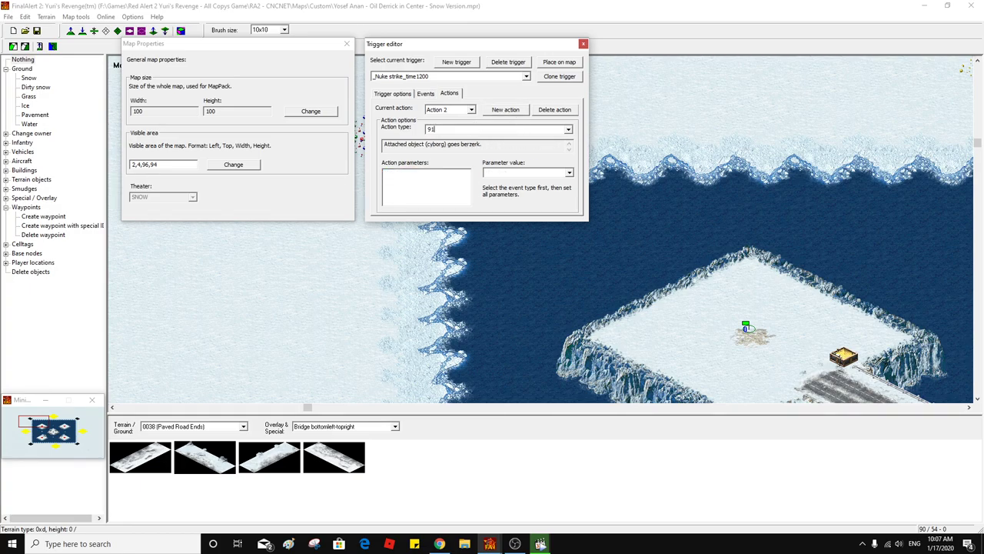
pyautogui.press('BackSpace')
pyautogui.write('5 Nuke strike...')
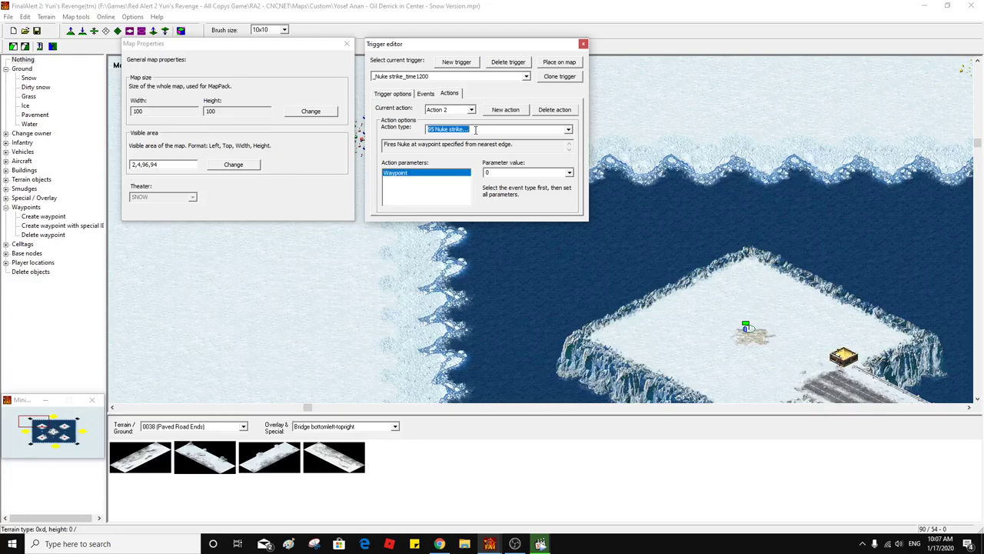
pyautogui.click(500, 173)
pyautogui.write('2')
# Add a fourth 95 Nuke strike action to the trigger with waypoint 3
pyautogui.click(503, 110)
pyautogui.click(469, 129)
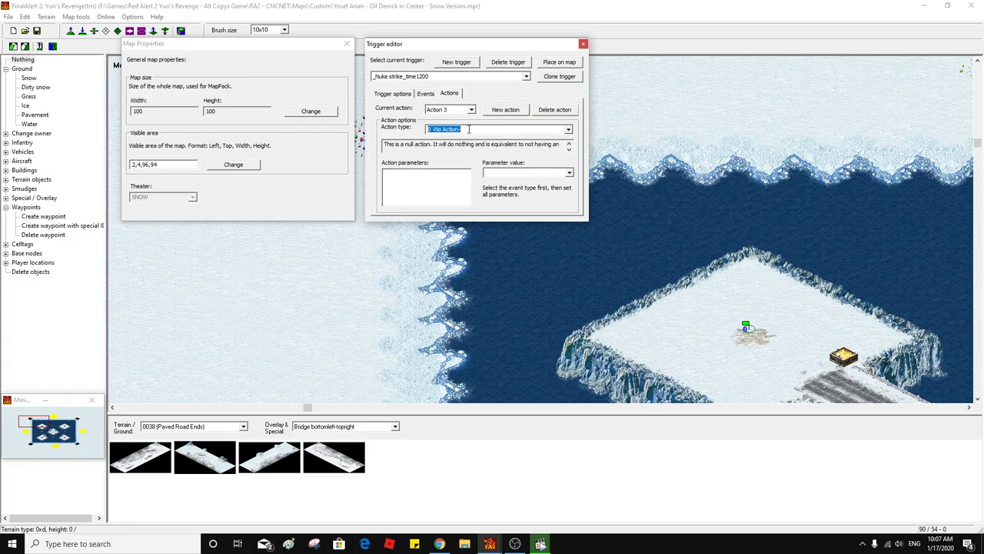
pyautogui.write('35 Nuke strike')
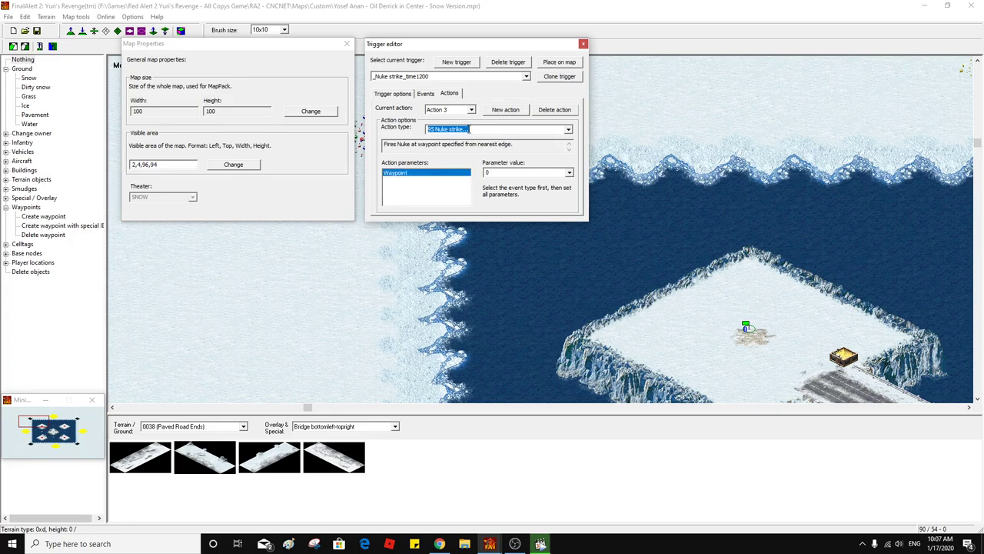
pyautogui.click(514, 172)
pyautogui.write('3')
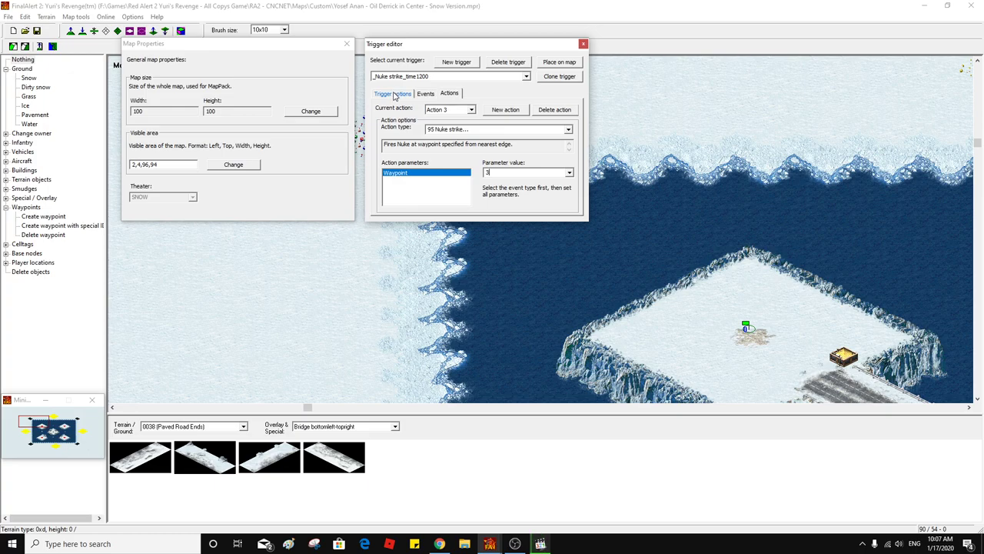
# Create a new trigger and give it a 13 Elapsed Time event with the number set to 1250
pyautogui.click(457, 62)
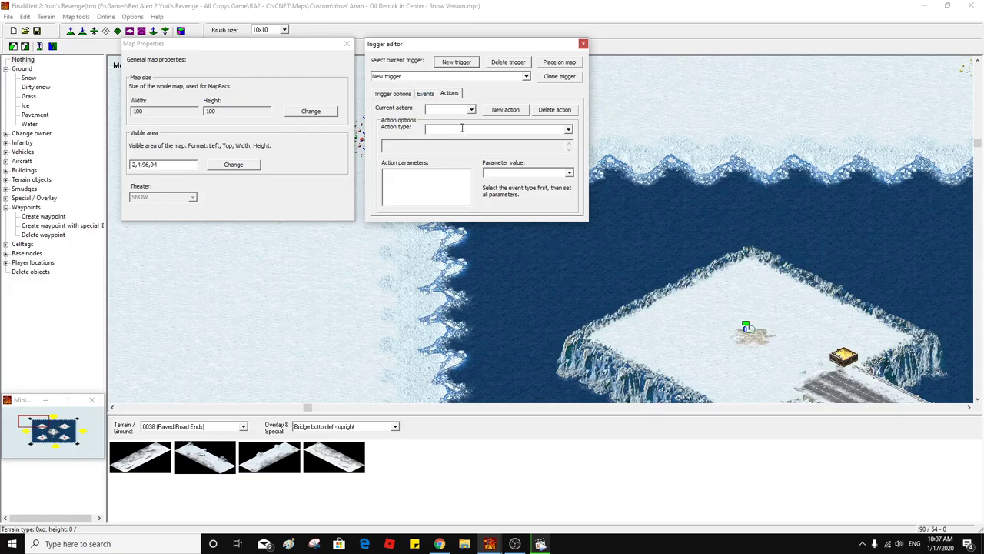
pyautogui.click(395, 94)
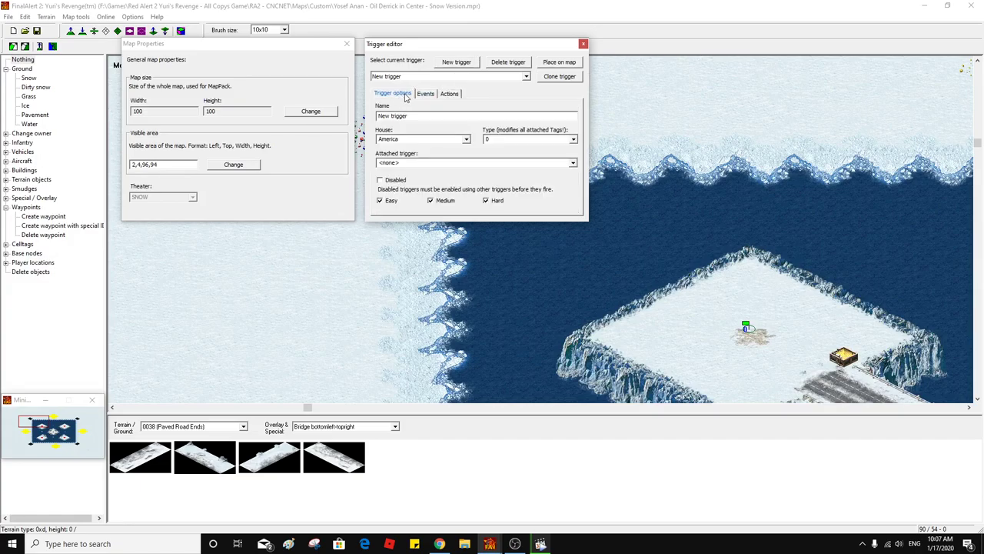
pyautogui.click(426, 94)
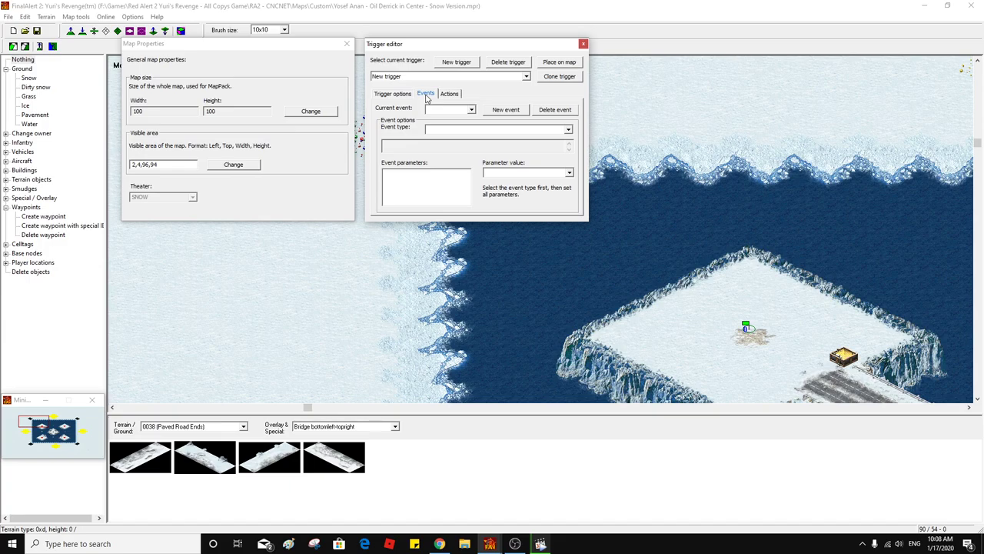
pyautogui.click(496, 114)
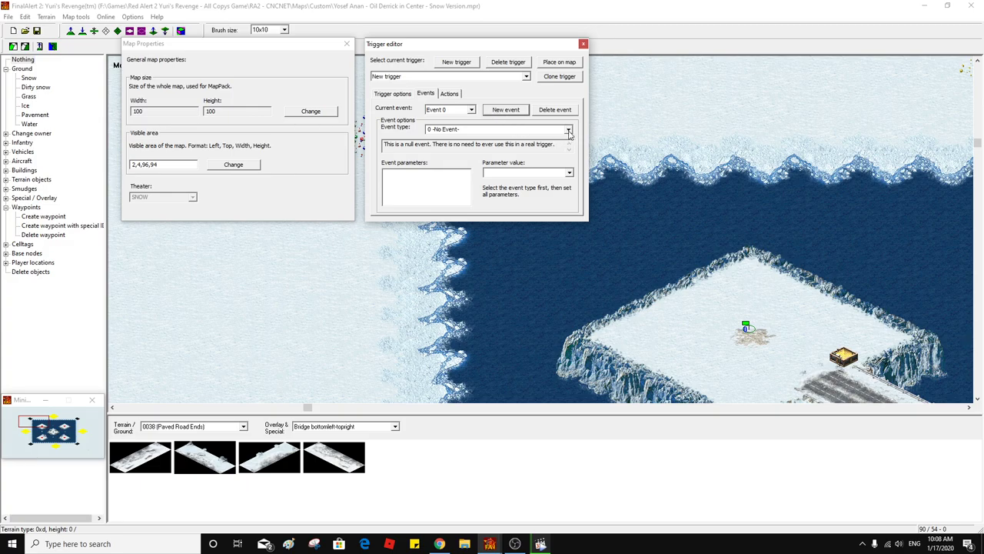
pyautogui.click(470, 130)
pyautogui.write('13 Elapsed Time...')
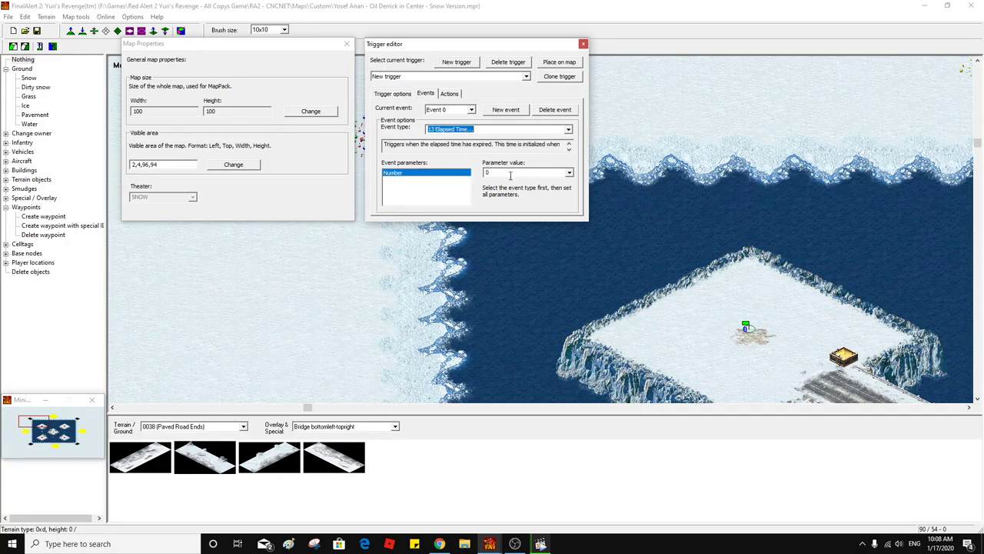
pyautogui.click(510, 175)
pyautogui.write('1400')
pyautogui.moveTo(505, 172); pyautogui.dragTo(490, 173)
pyautogui.write('250')
# Add a new action to the trigger and look through the available action types
pyautogui.click(450, 94)
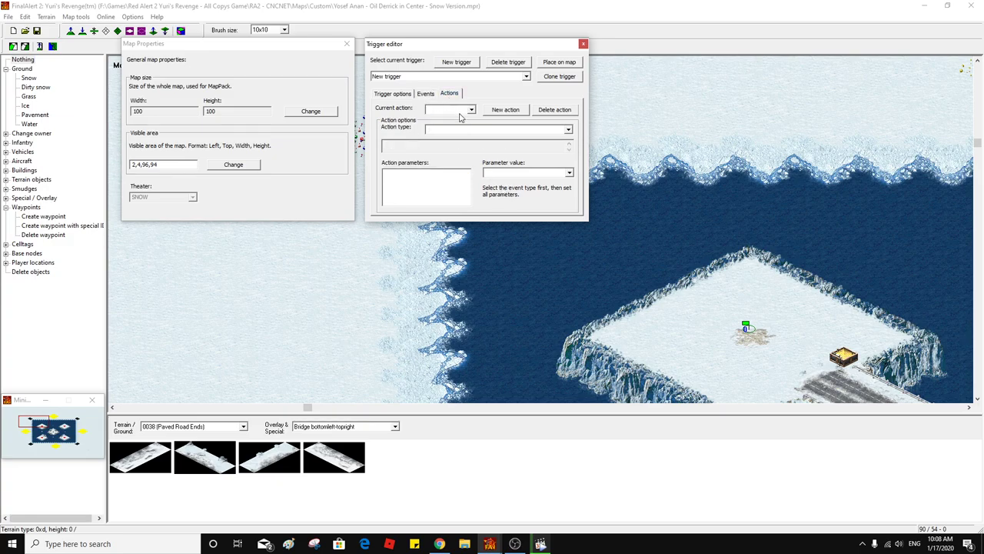
pyautogui.click(502, 112)
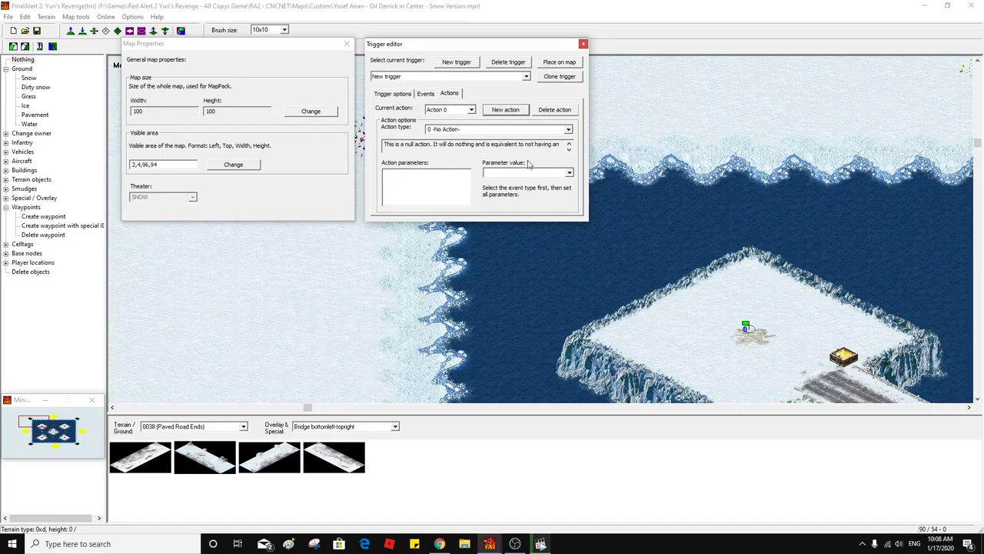
pyautogui.click(569, 129)
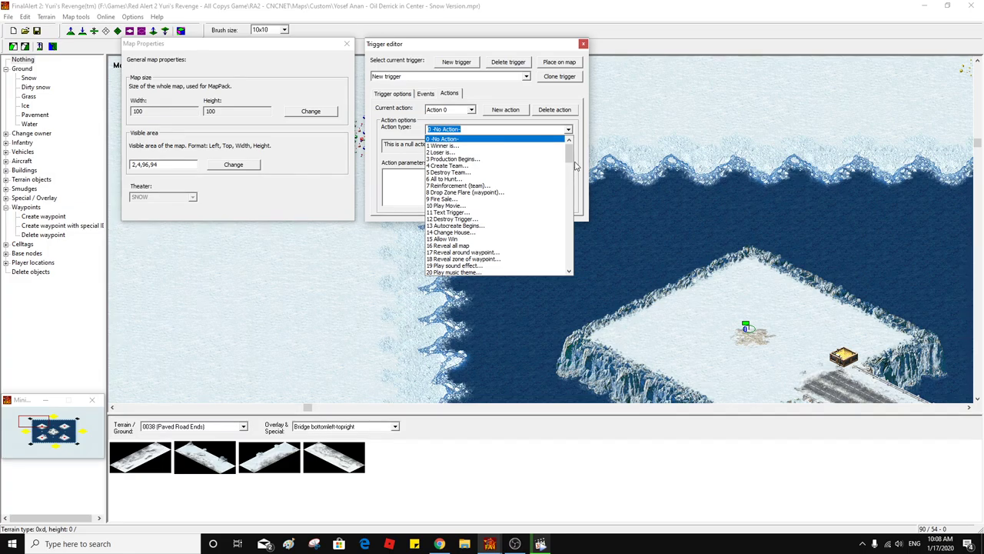
pyautogui.scroll(-3, 570, 157)
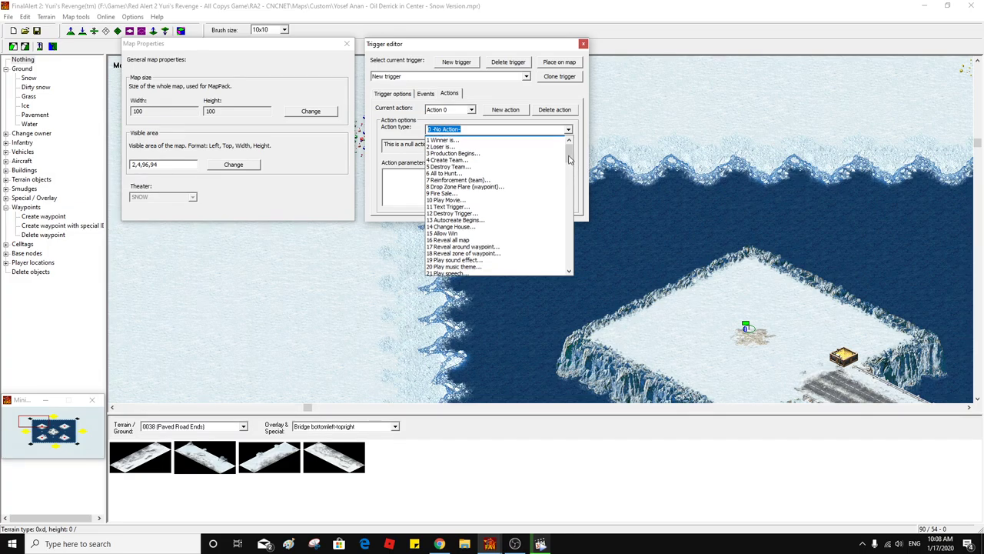
pyautogui.moveTo(570, 160); pyautogui.dragTo(567, 164)
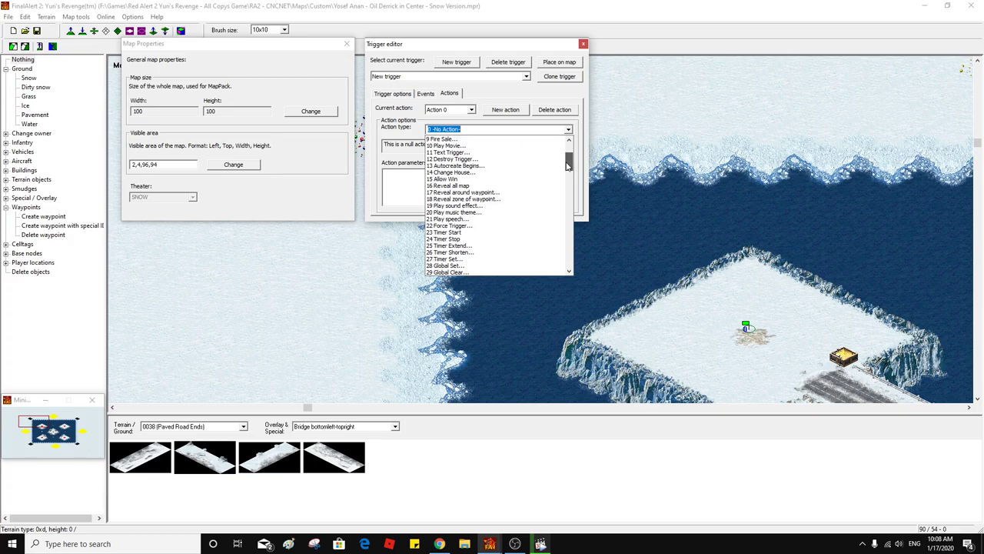
pyautogui.scroll(-1, 567, 165)
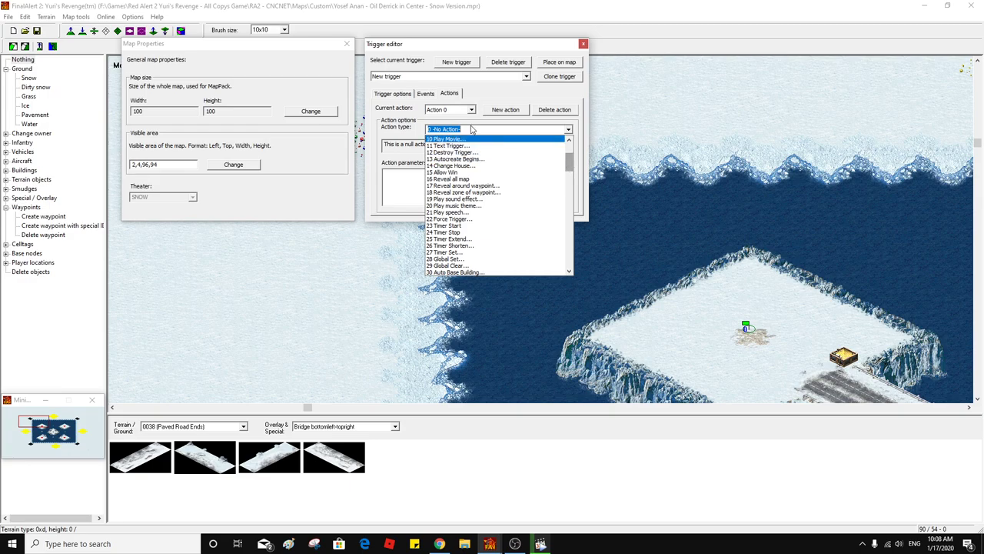
# Set the new trigger's Elapsed Time event number to 1150
pyautogui.click(429, 95)
pyautogui.click(427, 95)
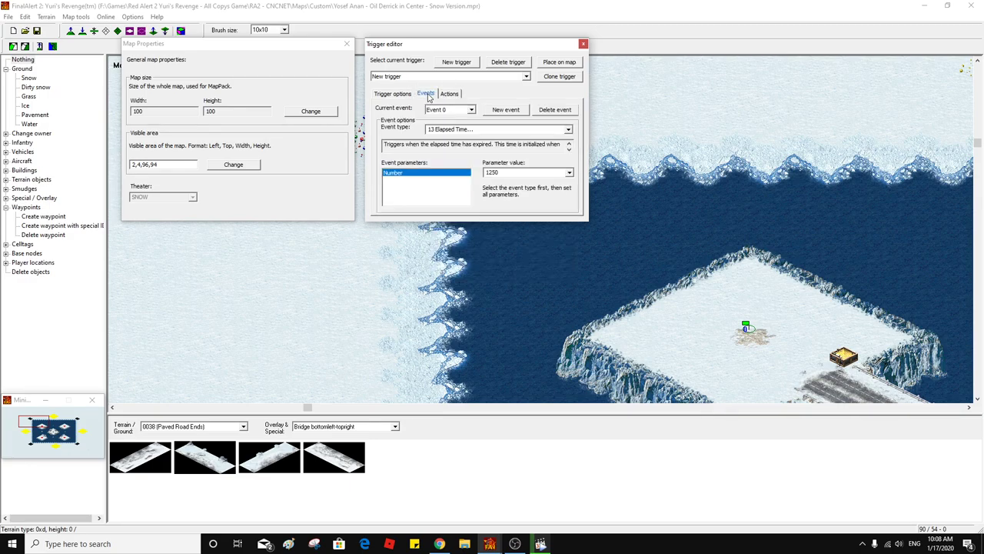
pyautogui.click(491, 173)
pyautogui.press('Delete')
pyautogui.write('1')
# Set the trigger's first action type to 19 Play sound effect
pyautogui.click(449, 93)
pyautogui.click(569, 131)
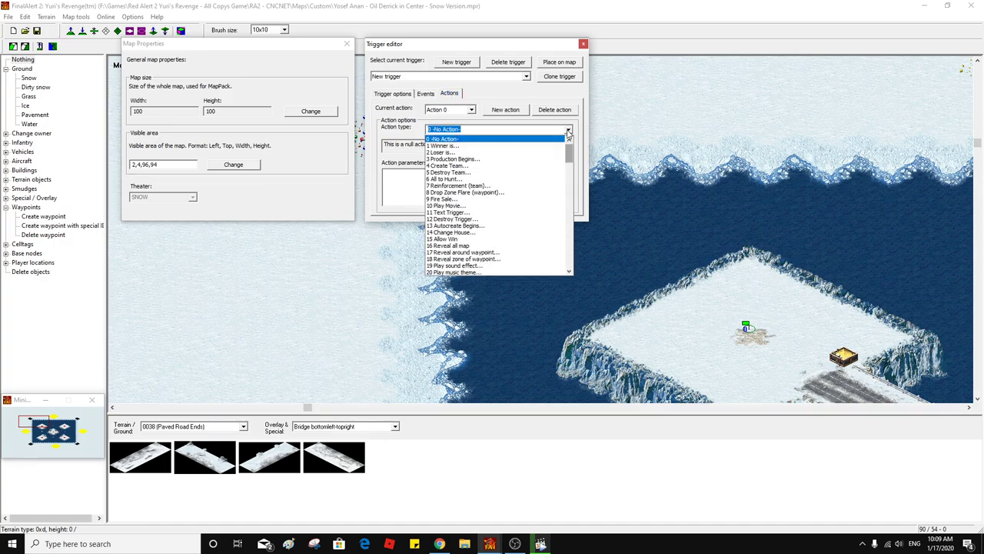
pyautogui.scroll(-3, 551, 151)
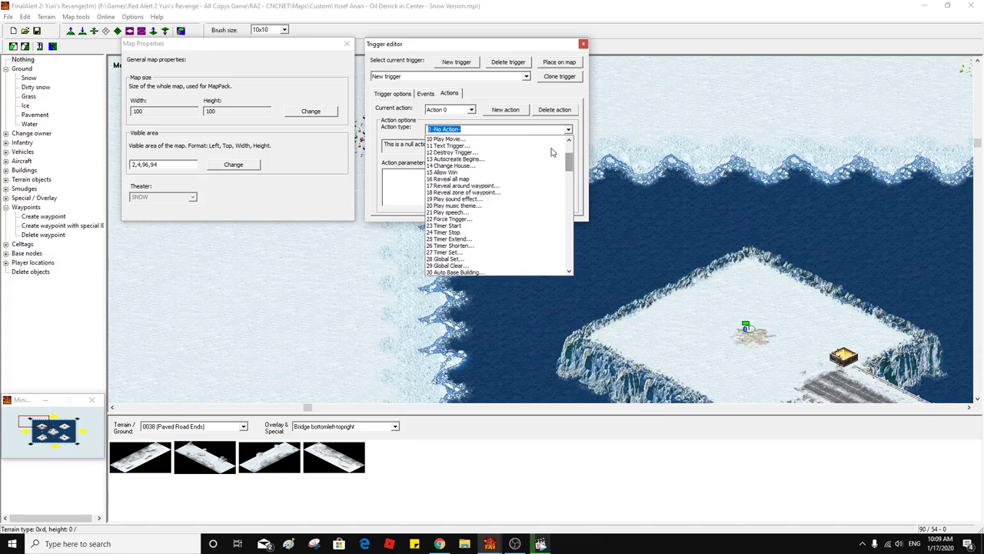
pyautogui.click(543, 200)
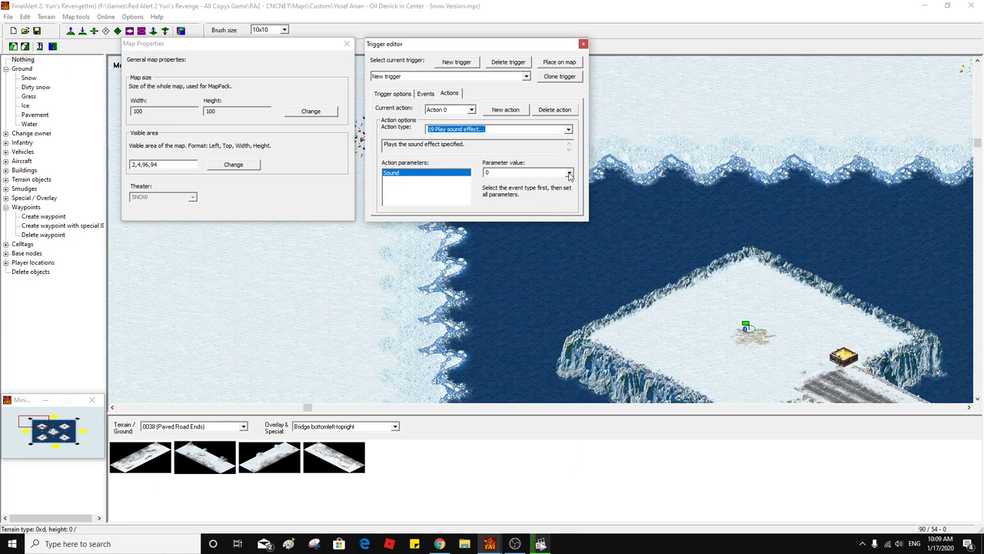
# Find NukeSiren among the available sounds and assign it to the play sound effect action
pyautogui.click(570, 174)
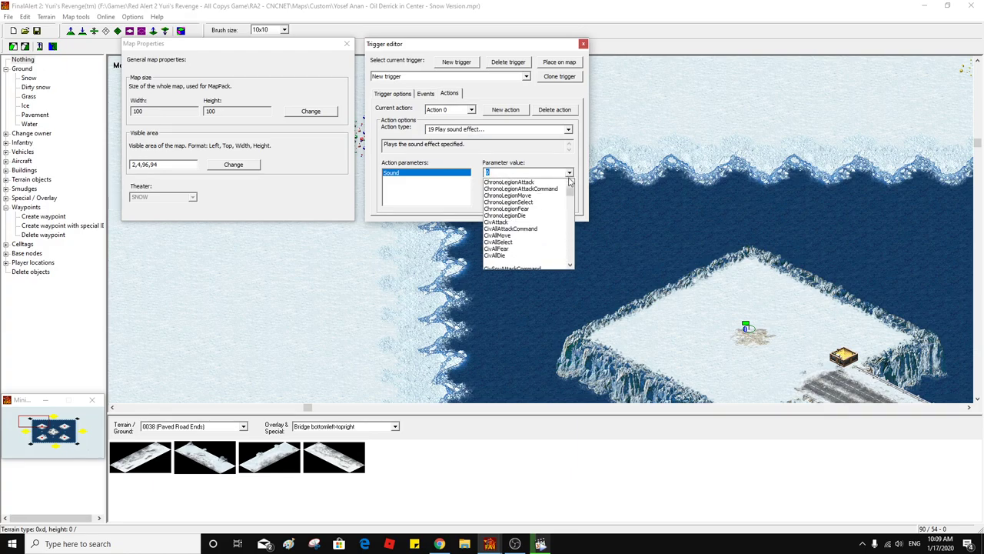
pyautogui.scroll(-1, 571, 196)
pyautogui.click(571, 196)
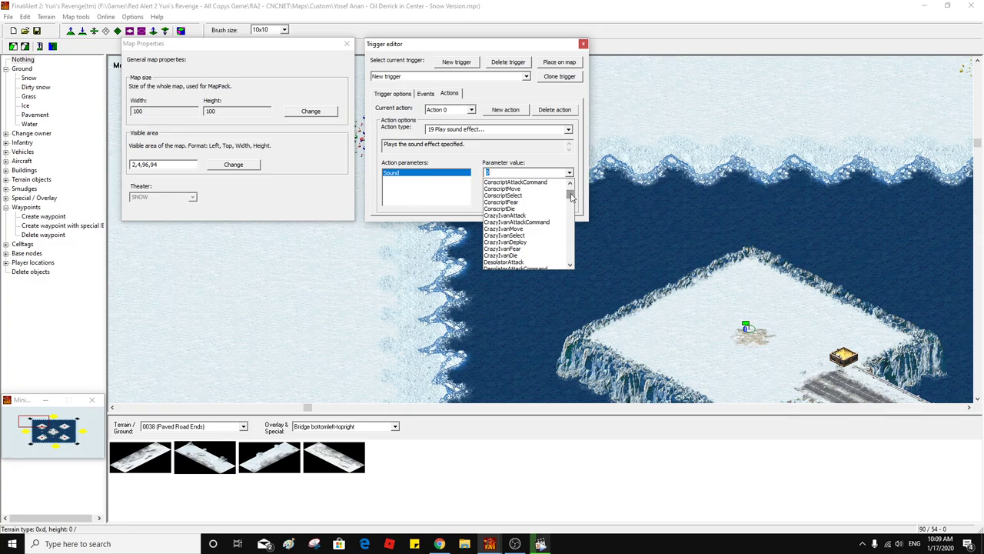
pyautogui.write('S')
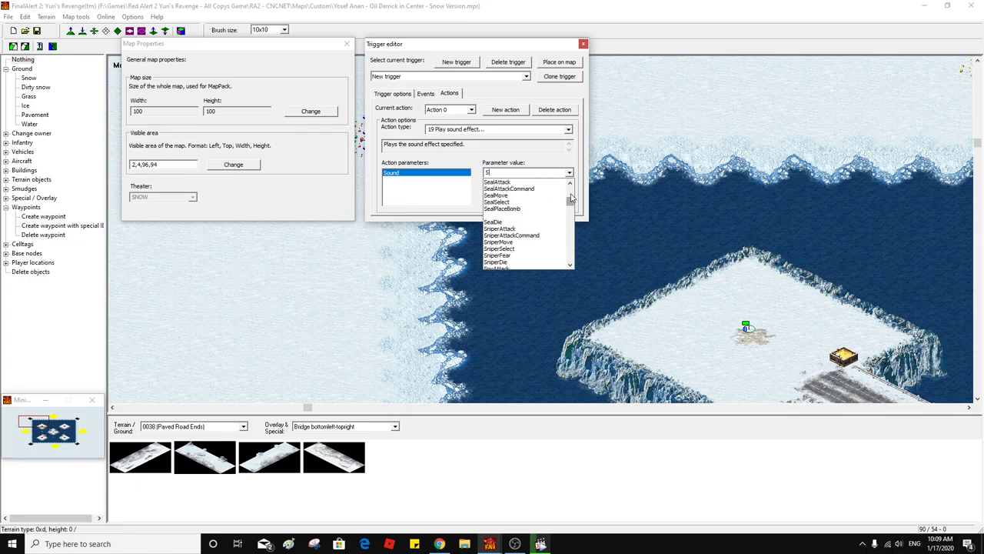
pyautogui.scroll(-3, 572, 198)
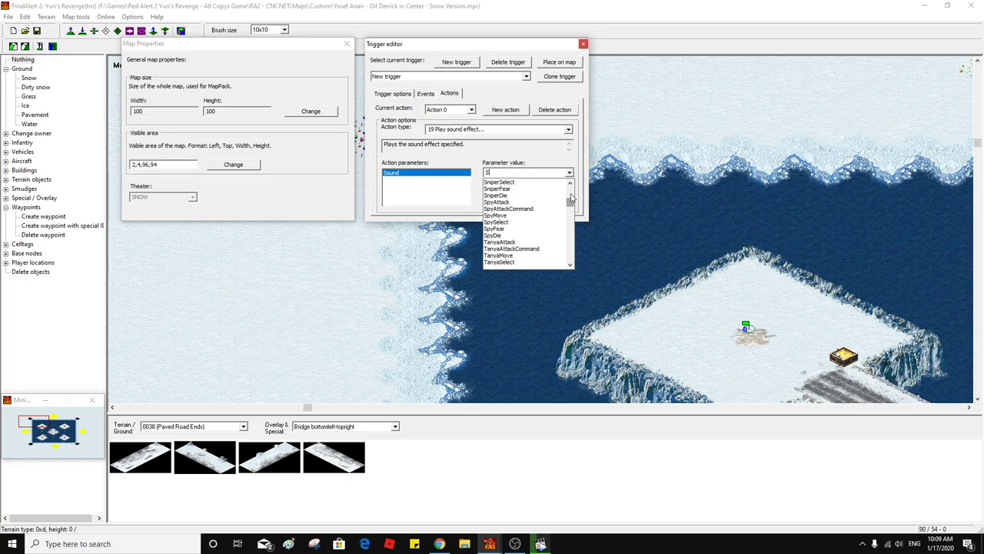
pyautogui.scroll(-3, 572, 198)
pyautogui.scroll(-3, 571, 198)
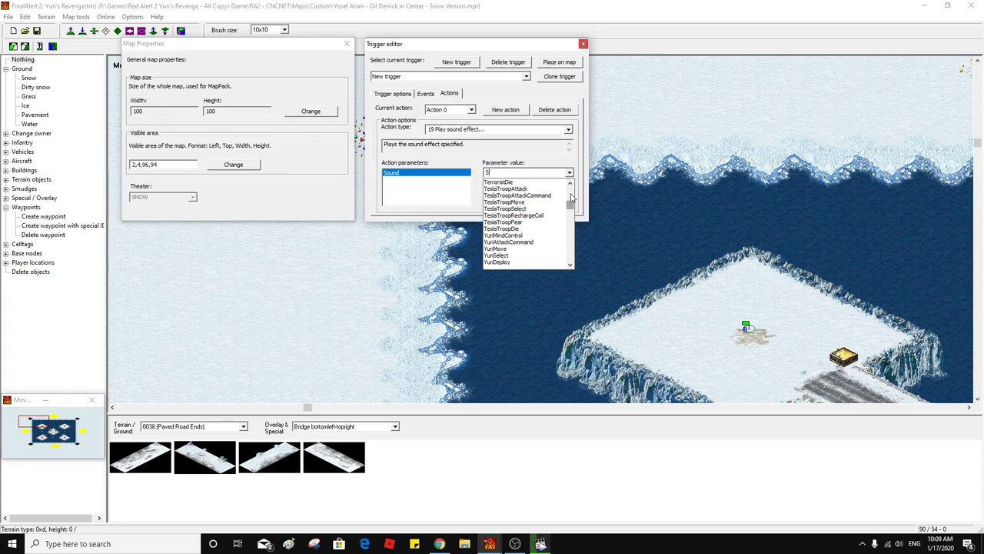
pyautogui.scroll(-3, 571, 198)
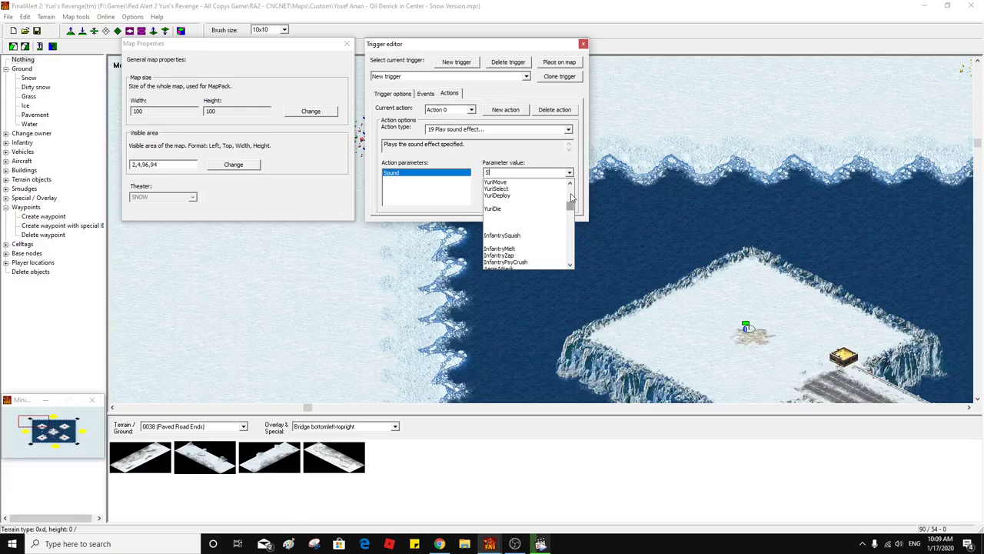
pyautogui.scroll(-3, 571, 199)
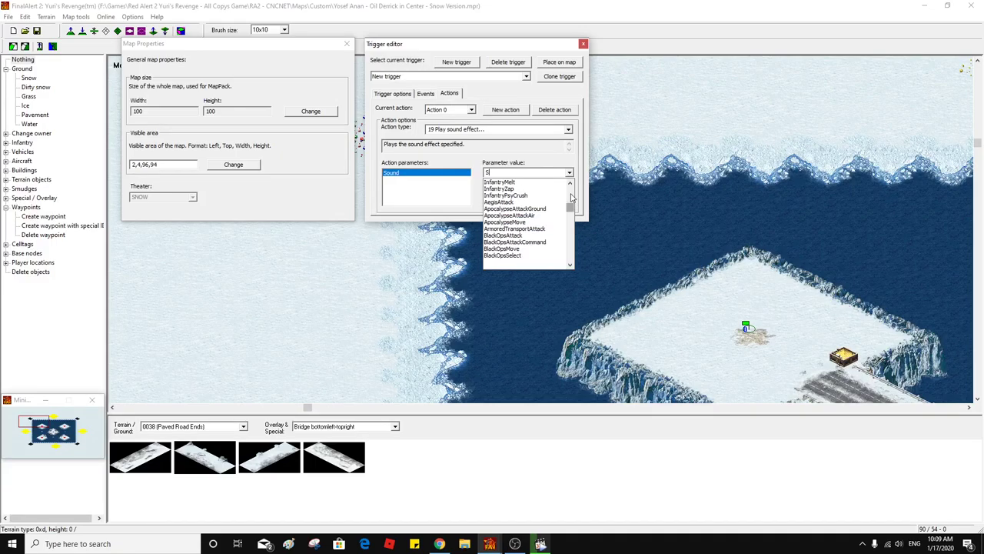
pyautogui.scroll(-3, 571, 199)
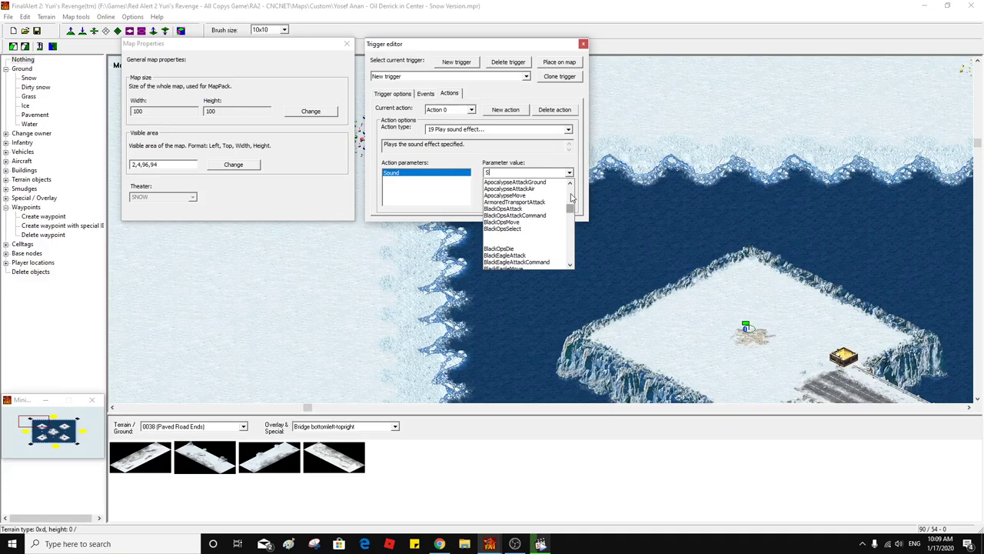
pyautogui.scroll(-3, 572, 198)
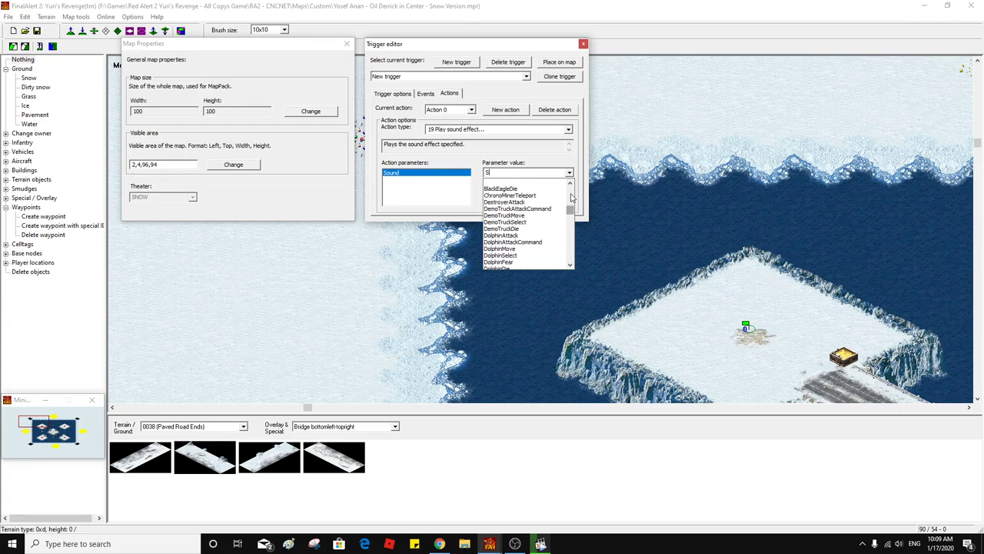
pyautogui.write('e')
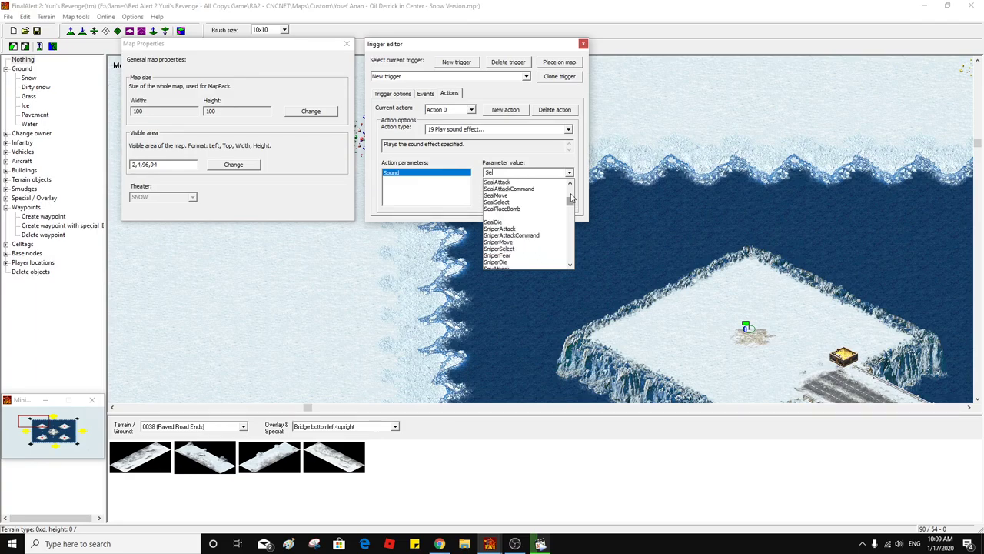
pyautogui.click(570, 265)
pyautogui.click(569, 265)
pyautogui.click(570, 265)
pyautogui.click(570, 266)
pyautogui.click(570, 266)
pyautogui.click(570, 265)
pyautogui.click(570, 265)
pyautogui.click(570, 265)
pyautogui.click(570, 265)
pyautogui.click(569, 265)
pyautogui.click(570, 265)
pyautogui.click(570, 265)
pyautogui.click(570, 265)
pyautogui.click(570, 265)
pyautogui.click(569, 266)
pyautogui.click(569, 265)
pyautogui.click(570, 265)
pyautogui.click(570, 265)
pyautogui.click(570, 265)
pyautogui.click(570, 265)
pyautogui.click(570, 265)
pyautogui.click(569, 266)
pyautogui.click(570, 265)
pyautogui.click(570, 265)
pyautogui.click(570, 265)
pyautogui.click(570, 265)
pyautogui.click(569, 266)
pyautogui.click(570, 265)
pyautogui.click(570, 266)
pyautogui.click(570, 265)
pyautogui.click(569, 266)
pyautogui.click(570, 266)
pyautogui.click(570, 266)
pyautogui.click(570, 266)
pyautogui.click(570, 265)
pyautogui.click(569, 265)
pyautogui.click(569, 265)
pyautogui.click(570, 265)
pyautogui.click(570, 265)
pyautogui.click(569, 265)
pyautogui.click(570, 265)
pyautogui.click(570, 265)
pyautogui.click(570, 265)
pyautogui.click(570, 265)
pyautogui.click(570, 265)
pyautogui.click(570, 265)
pyautogui.click(569, 265)
pyautogui.click(569, 266)
pyautogui.click(570, 266)
pyautogui.click(569, 265)
pyautogui.click(570, 265)
pyautogui.click(570, 265)
pyautogui.click(570, 265)
pyautogui.click(569, 266)
pyautogui.click(569, 266)
pyautogui.click(570, 266)
pyautogui.click(569, 265)
pyautogui.click(569, 265)
pyautogui.click(570, 265)
pyautogui.click(570, 265)
pyautogui.click(570, 266)
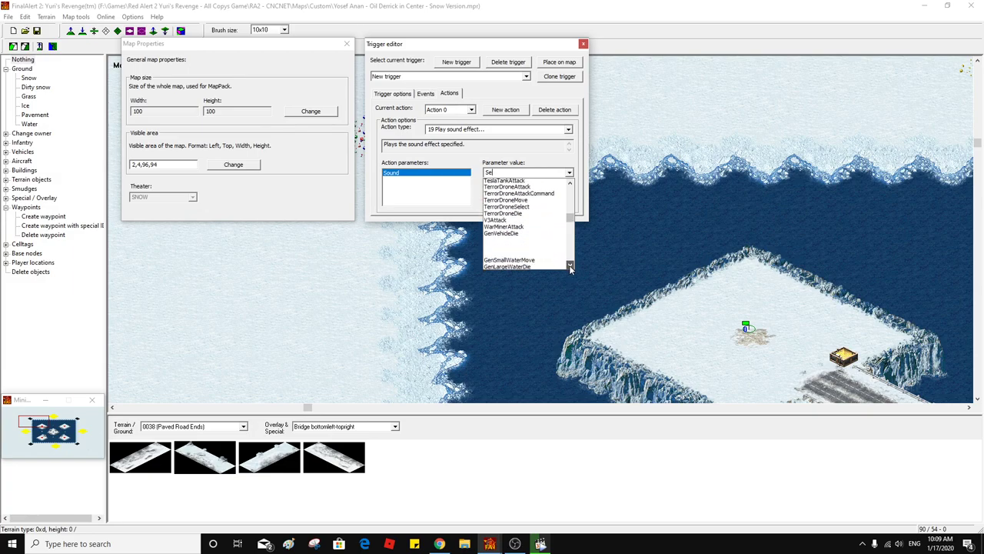
pyautogui.click(570, 265)
pyautogui.click(570, 266)
pyautogui.click(569, 266)
pyautogui.click(569, 265)
pyautogui.click(570, 265)
pyautogui.click(570, 265)
pyautogui.click(570, 266)
pyautogui.click(570, 266)
pyautogui.click(570, 266)
pyautogui.click(570, 265)
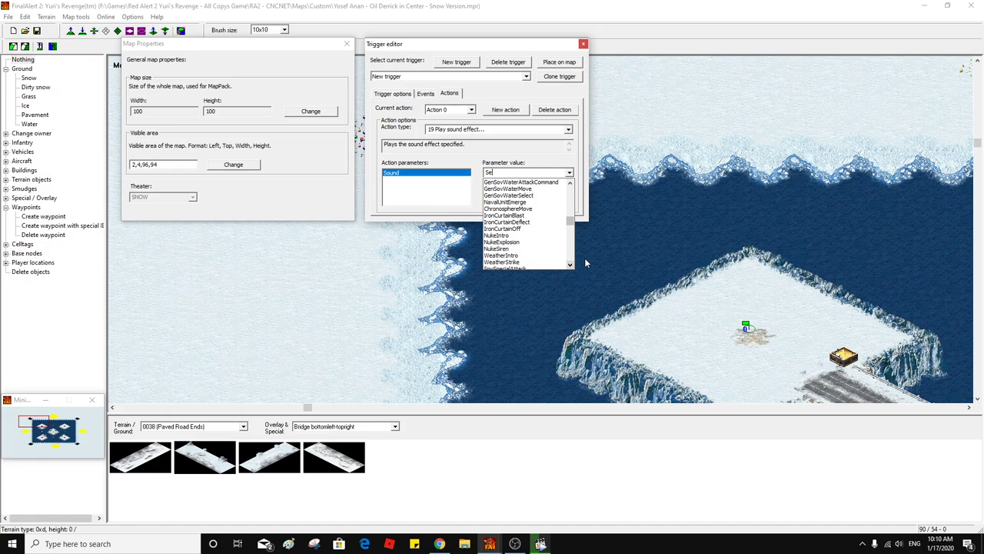
pyautogui.click(536, 249)
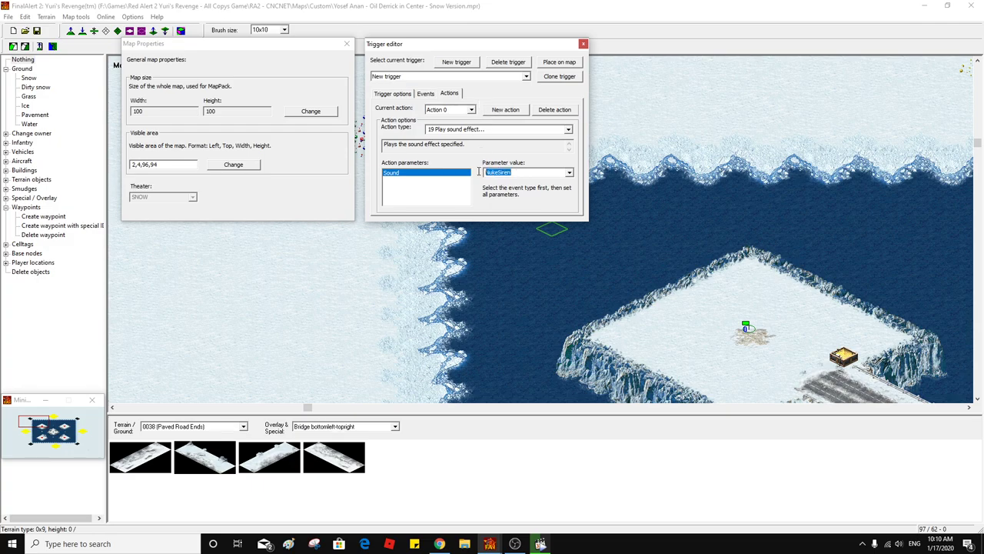
# Rename the new trigger as _SoundFX_NukeSiren
pyautogui.click(385, 94)
pyautogui.moveTo(415, 115); pyautogui.dragTo(372, 115)
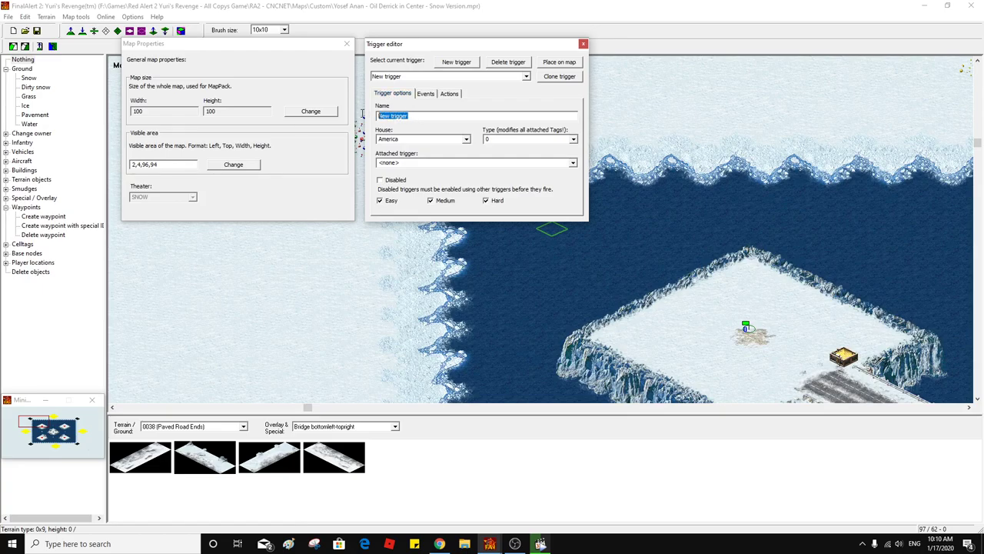
pyautogui.write('_')
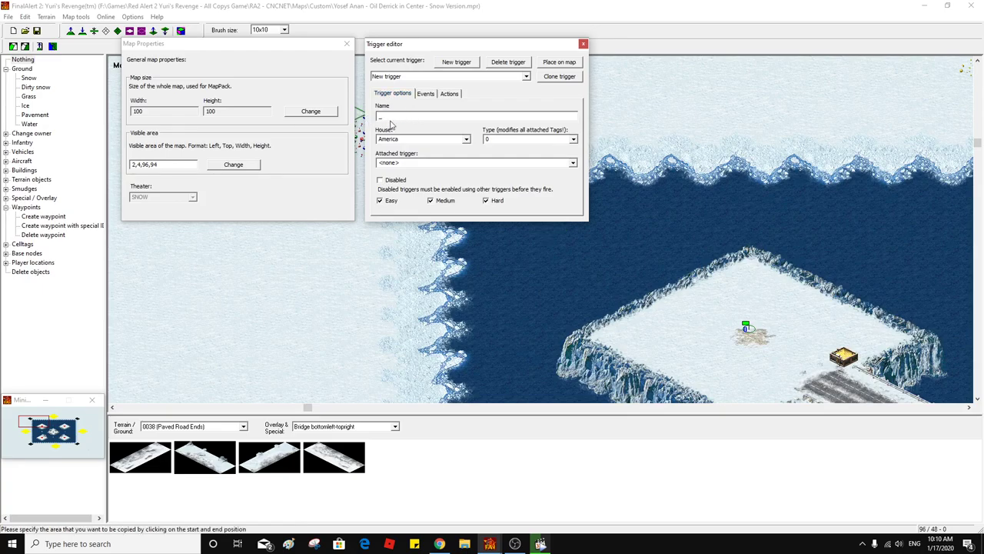
pyautogui.write('SoundFX_NukeSiren')
# Set the Elapsed Time number of the _SoundFX_NukeSiren trigger to 1100
pyautogui.click(419, 94)
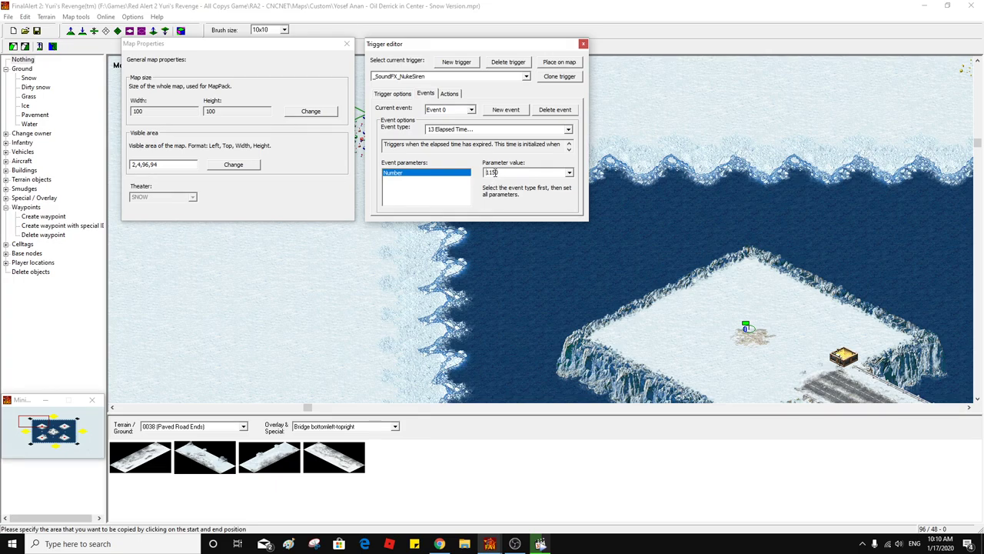
pyautogui.moveTo(494, 172); pyautogui.dragTo(501, 173)
pyautogui.write('00')
# Create a new trigger and give it an event of type 13 Elapsed Time
pyautogui.click(469, 67)
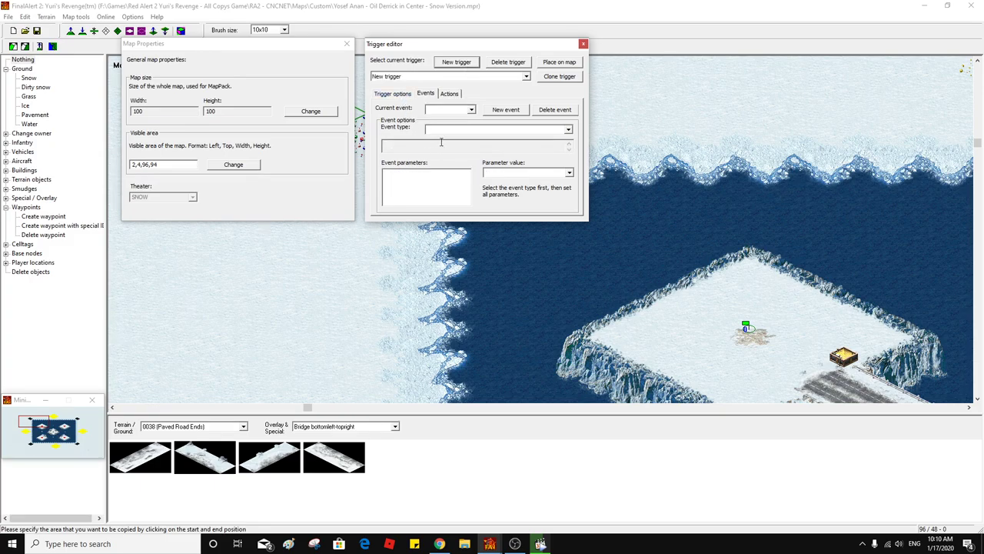
pyautogui.click(383, 96)
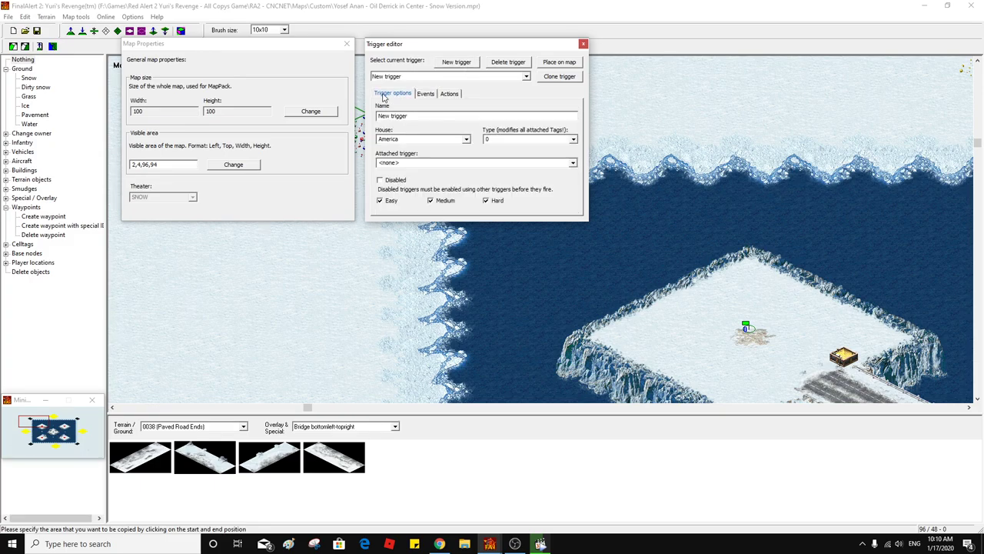
pyautogui.click(425, 94)
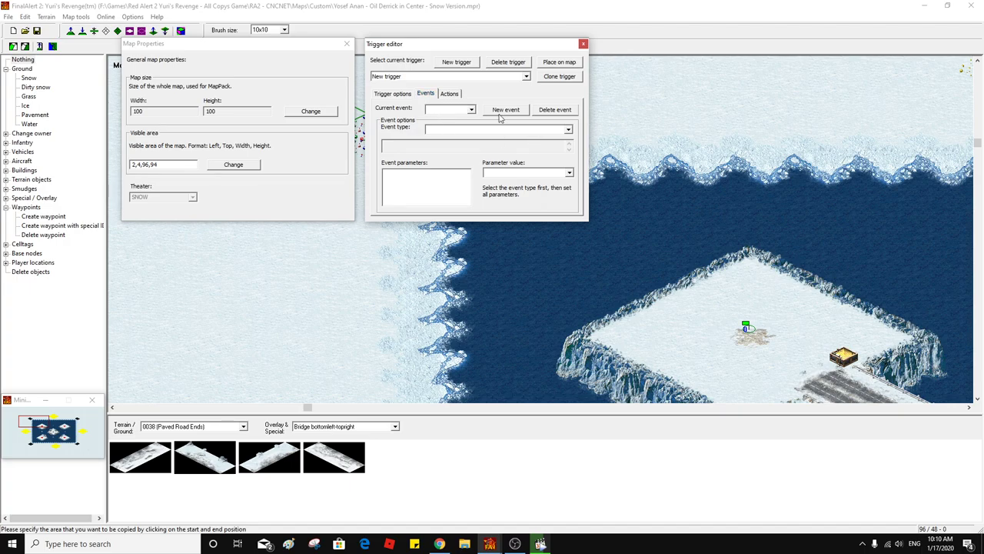
pyautogui.click(500, 112)
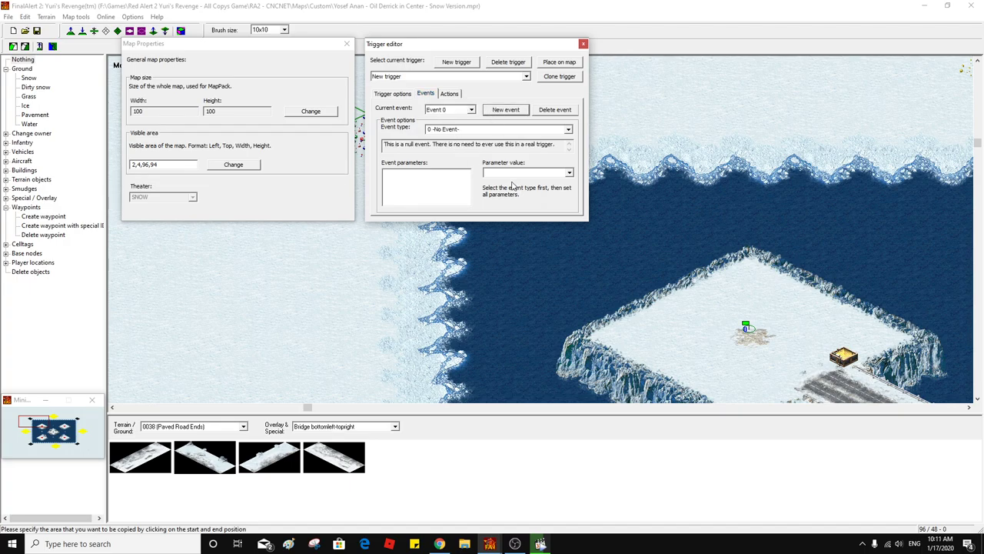
pyautogui.click(481, 129)
pyautogui.press('1')
pyautogui.press('3')
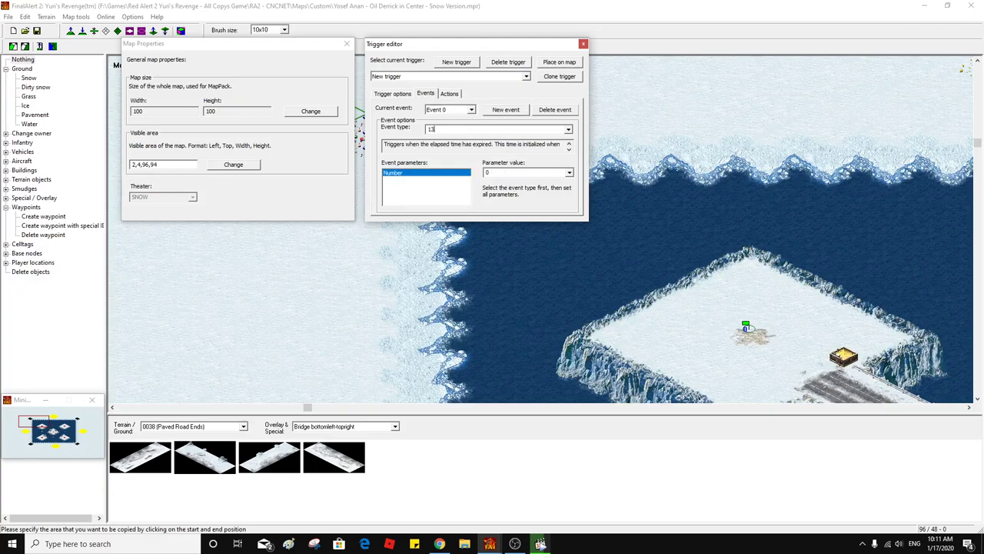
# Set the number of the new trigger's Elapsed Time event to 800
pyautogui.click(523, 174)
pyautogui.write('900')
pyautogui.moveTo(485, 173); pyautogui.dragTo(490, 176)
# Add an action of type 27 Timer Set to the new trigger
pyautogui.click(450, 94)
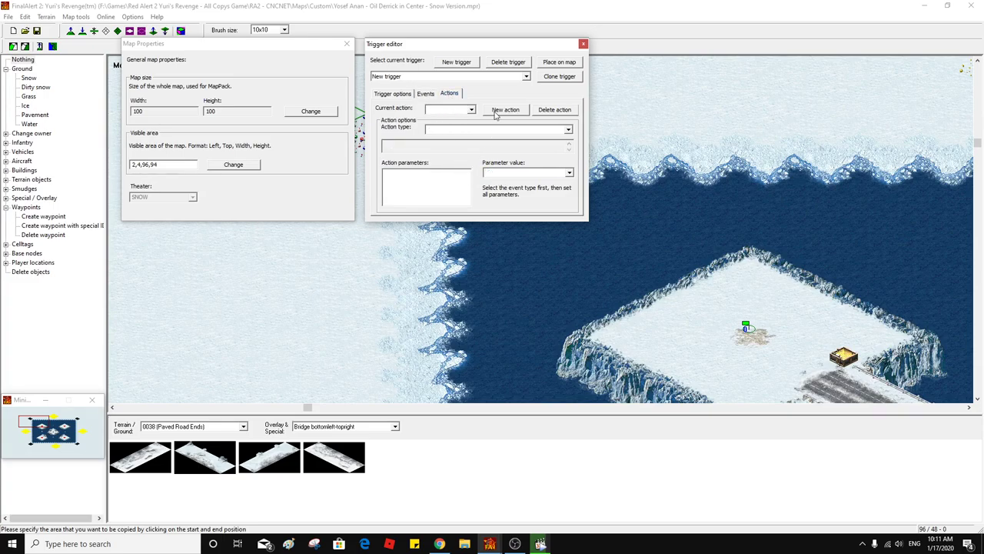
pyautogui.click(496, 111)
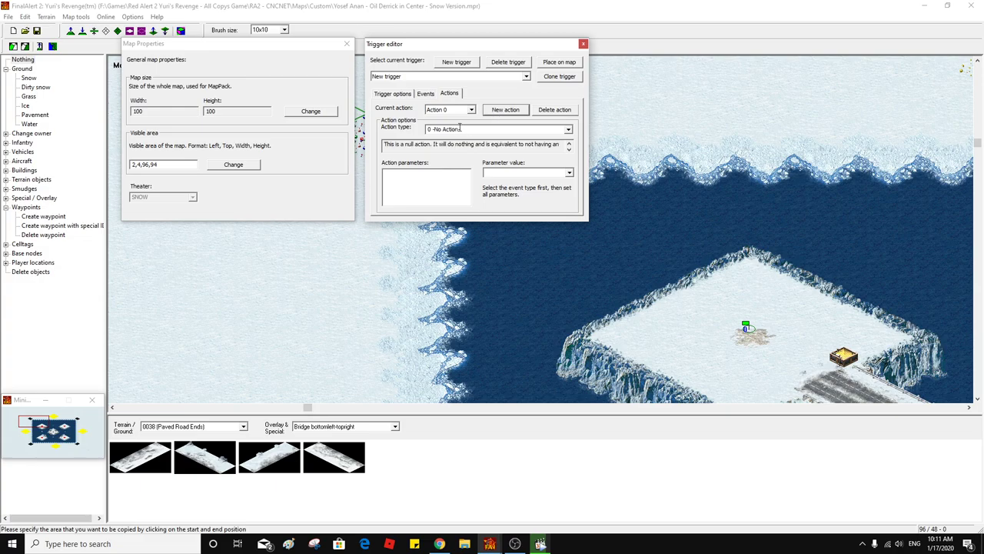
pyautogui.click(568, 130)
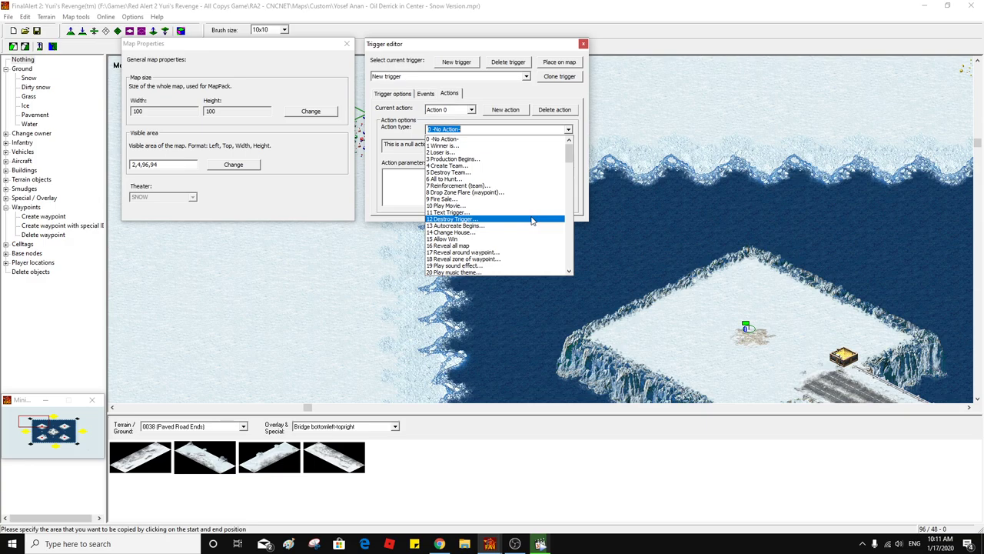
pyautogui.scroll(-3, 518, 175)
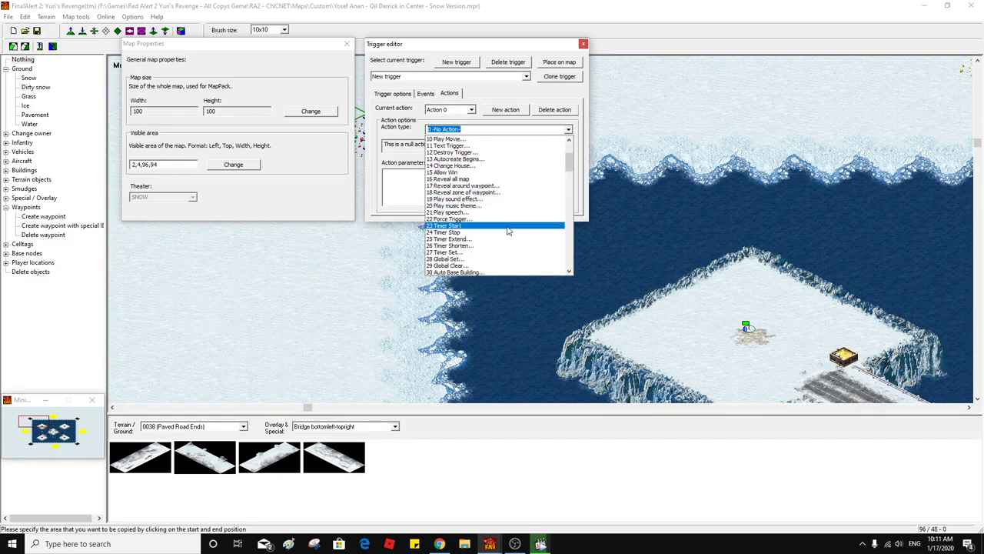
pyautogui.click(504, 252)
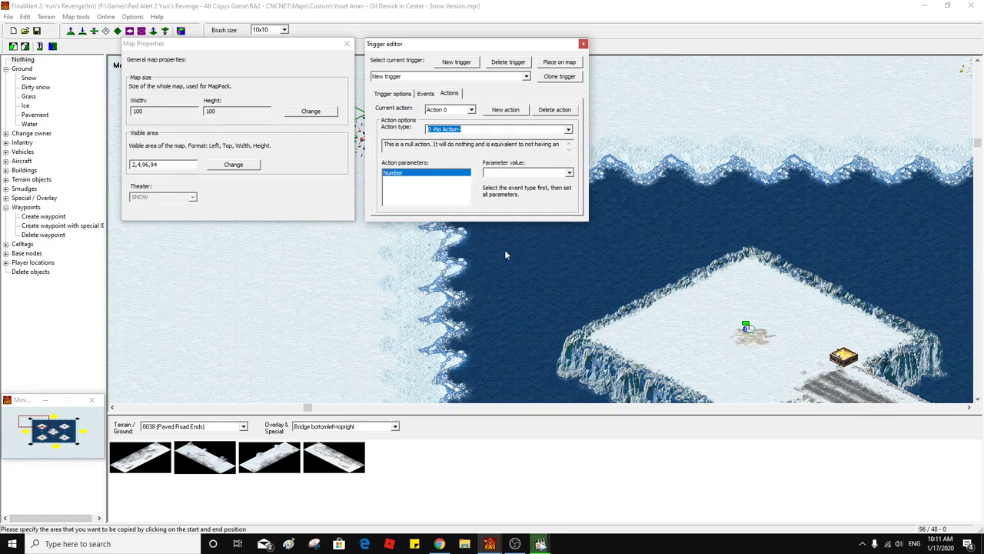
# Check the trigger's elapsed time event and set the number of its Timer Set action to 350
pyautogui.click(426, 96)
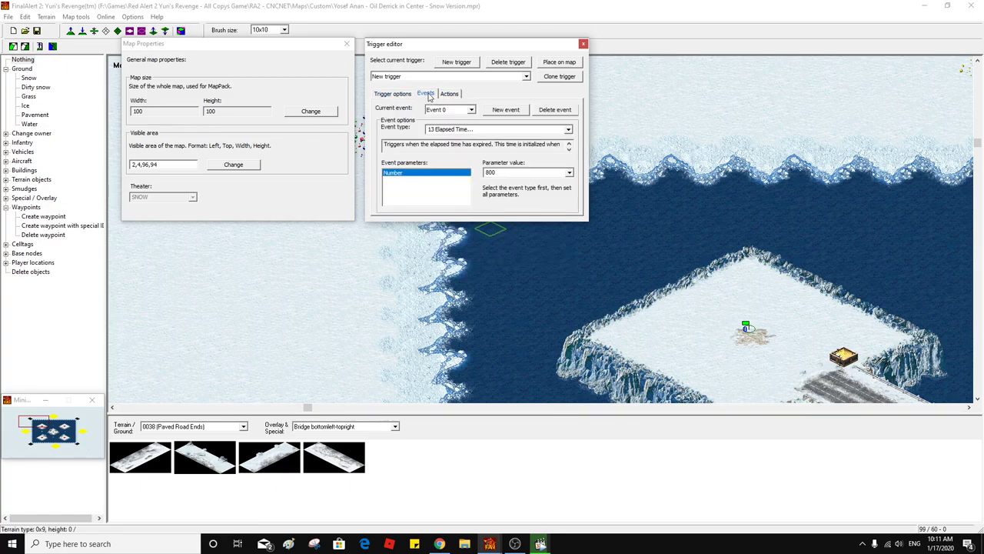
pyautogui.click(446, 95)
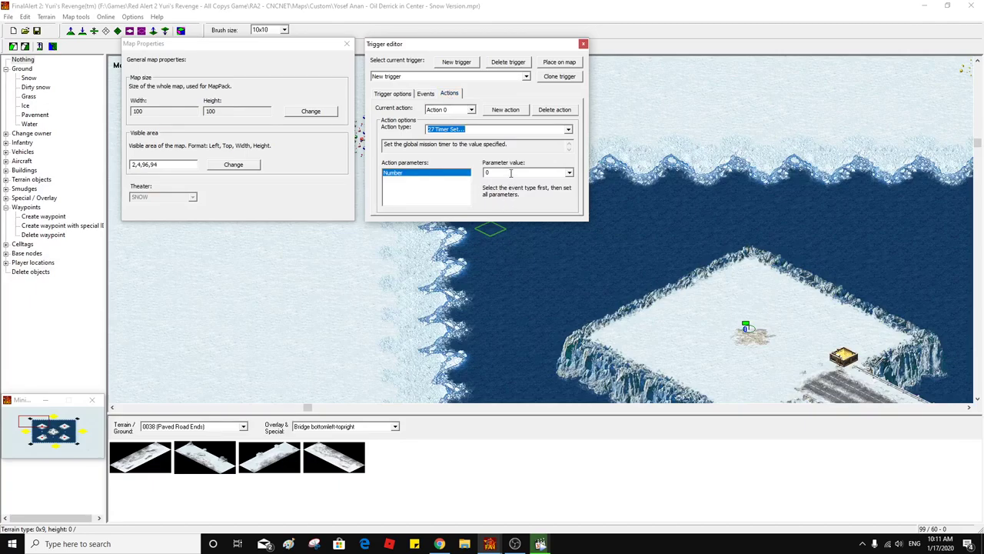
pyautogui.click(426, 95)
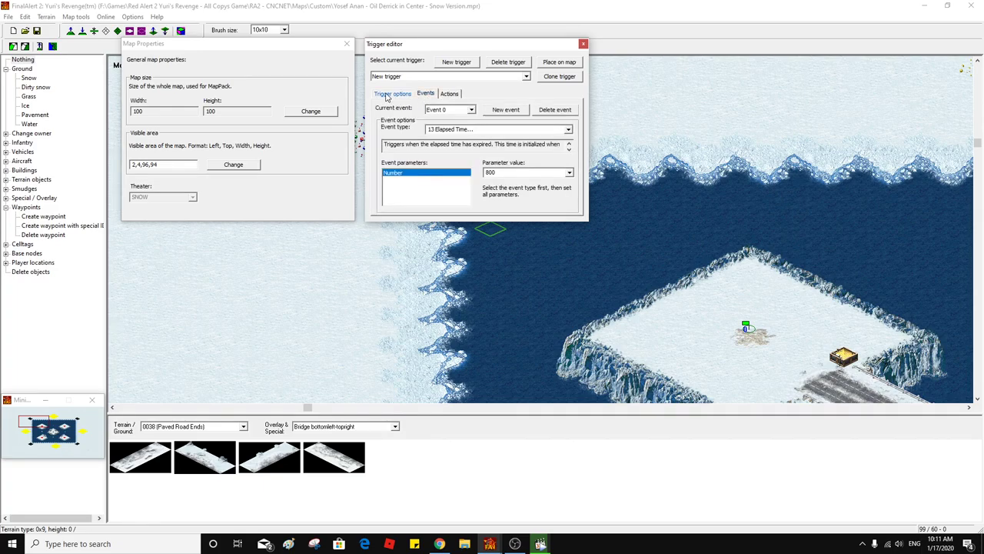
pyautogui.click(404, 76)
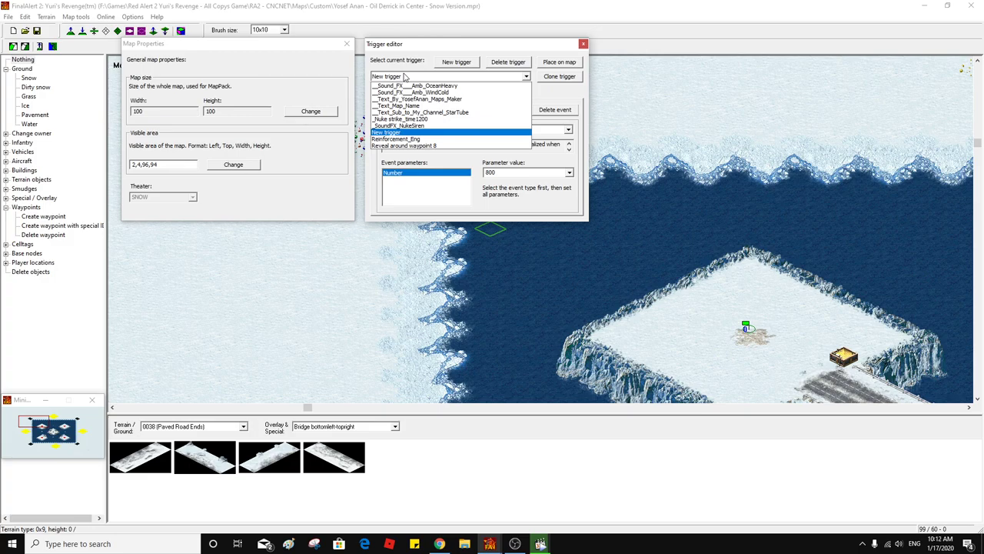
pyautogui.click(404, 76)
pyautogui.click(449, 93)
pyautogui.click(503, 172)
pyautogui.write('400')
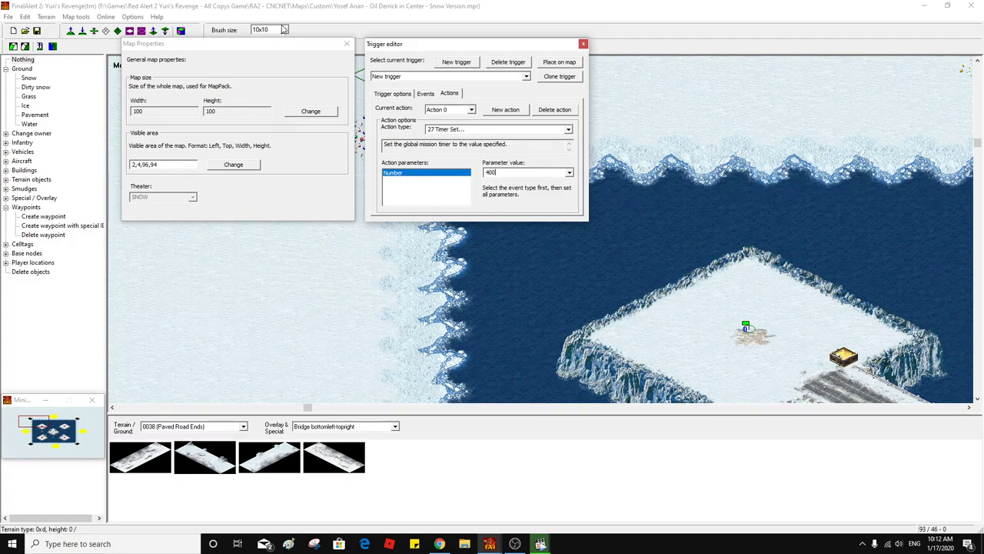
pyautogui.moveTo(499, 174); pyautogui.dragTo(482, 172)
pyautogui.write('360')
pyautogui.doubleClick(491, 173)
pyautogui.write('350')
# Rename the new trigger as Timer Set and check it in the list of triggers
pyautogui.moveTo(458, 129); pyautogui.dragTo(436, 129)
pyautogui.click(393, 93)
pyautogui.moveTo(415, 116); pyautogui.dragTo(350, 116)
pyautogui.write('Timer Set')
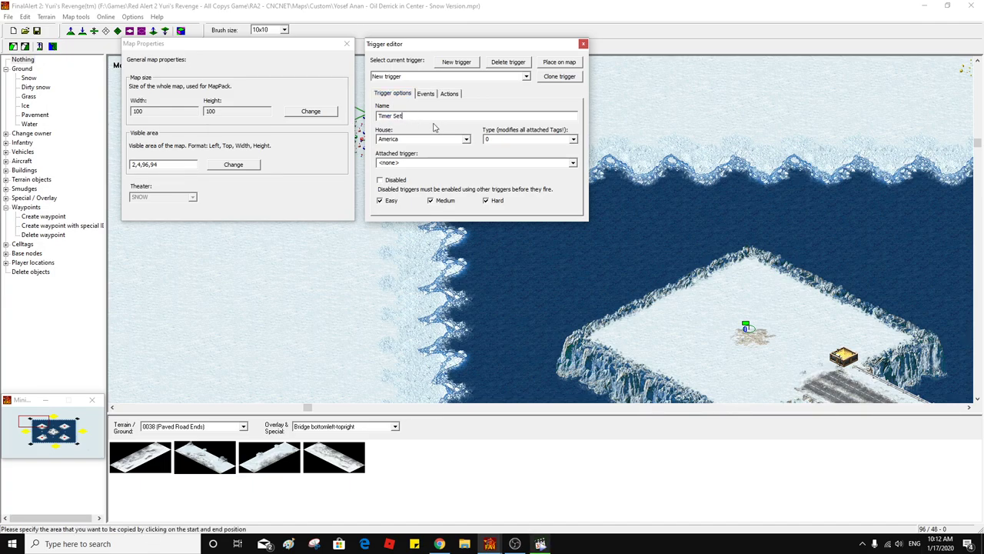
pyautogui.click(436, 77)
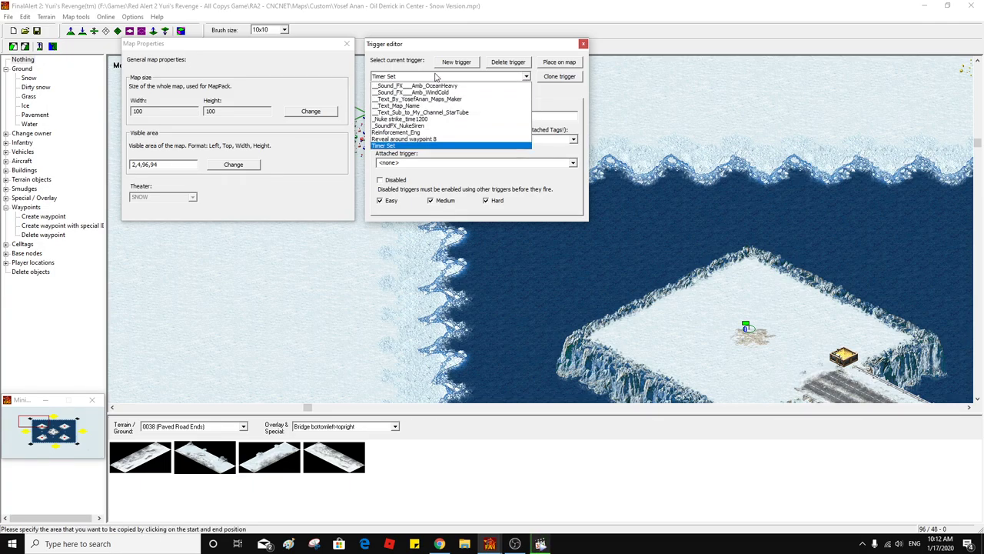
pyautogui.click(436, 76)
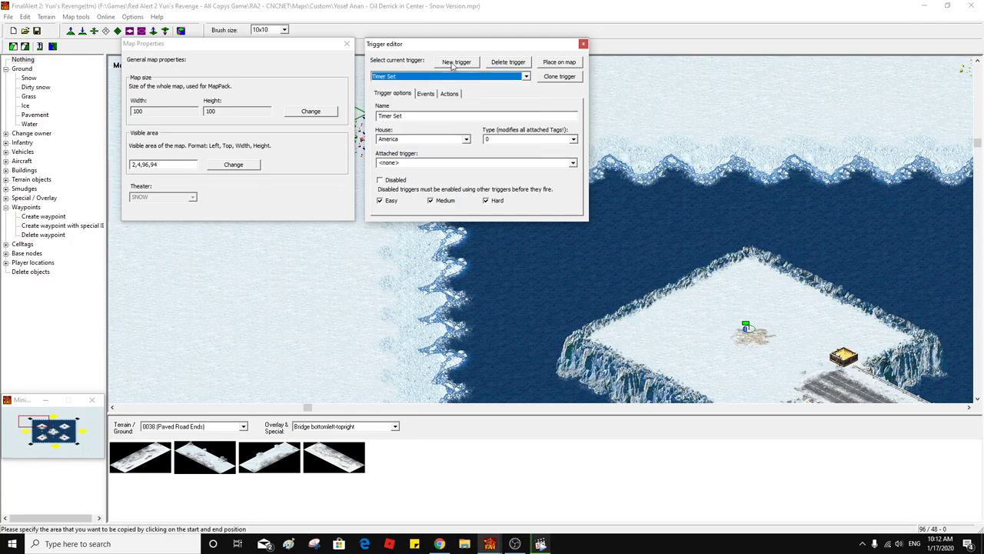
# Create another new trigger and add a first event to it
pyautogui.click(454, 67)
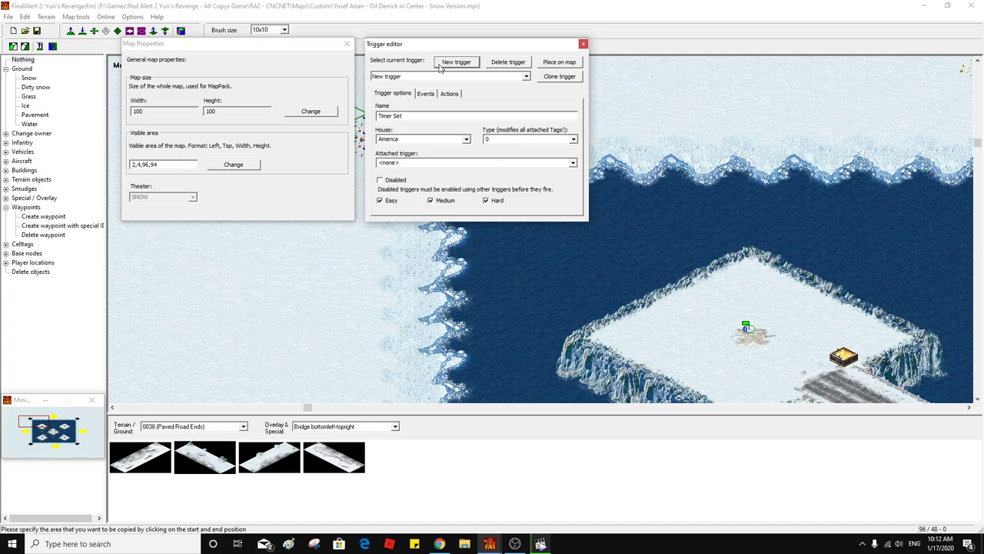
pyautogui.click(425, 94)
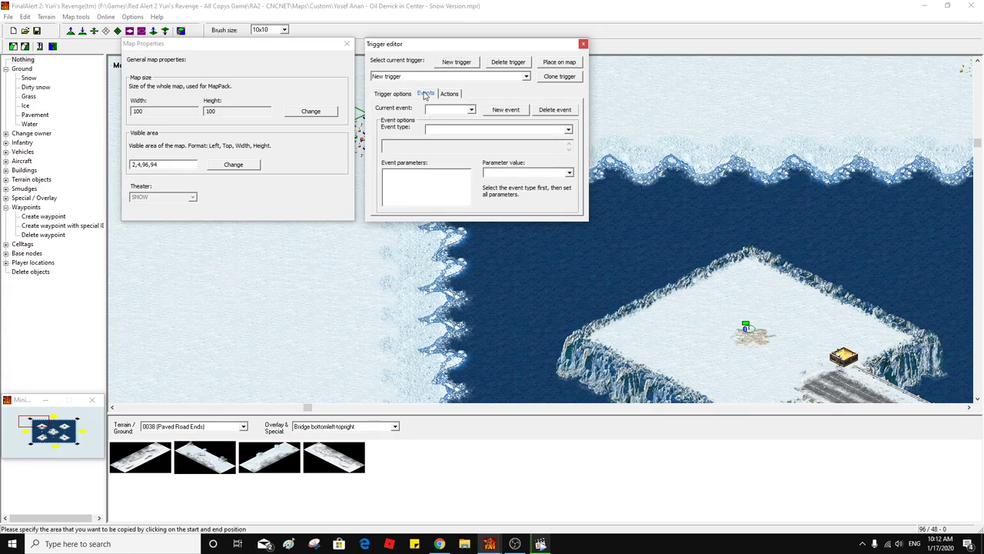
pyautogui.click(506, 111)
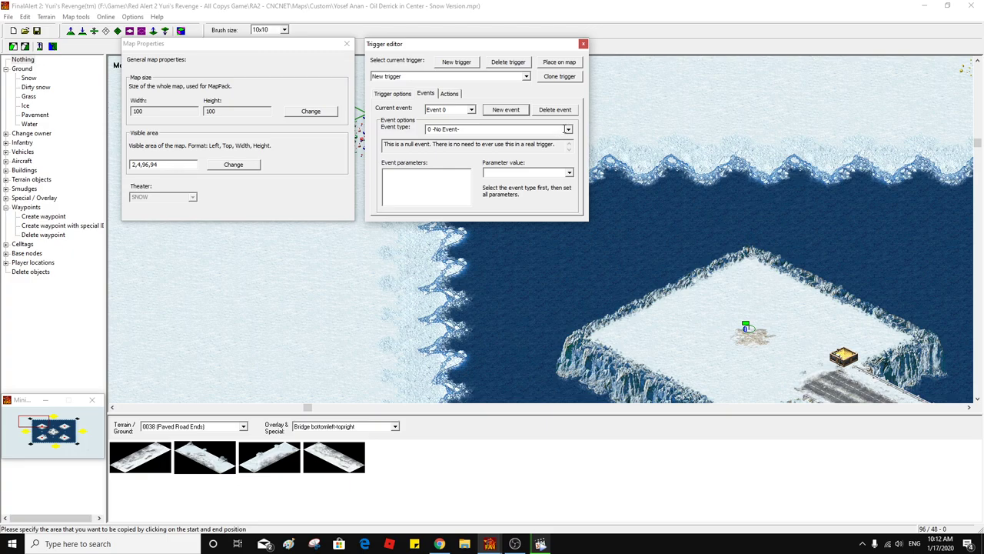
# Look through the available event types and set the new trigger's first event to 8 Any Event
pyautogui.click(568, 129)
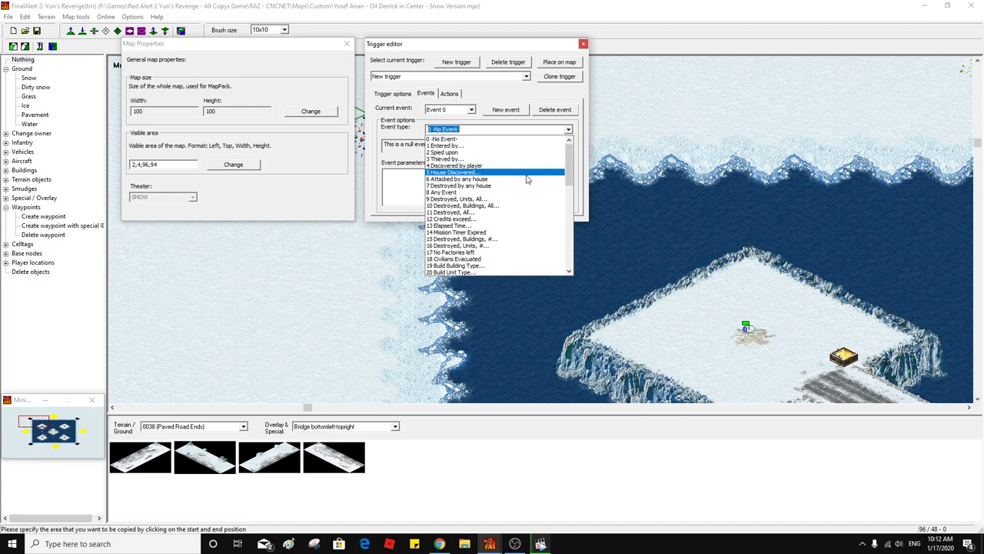
pyautogui.scroll(-3, 527, 178)
pyautogui.scroll(-3, 529, 179)
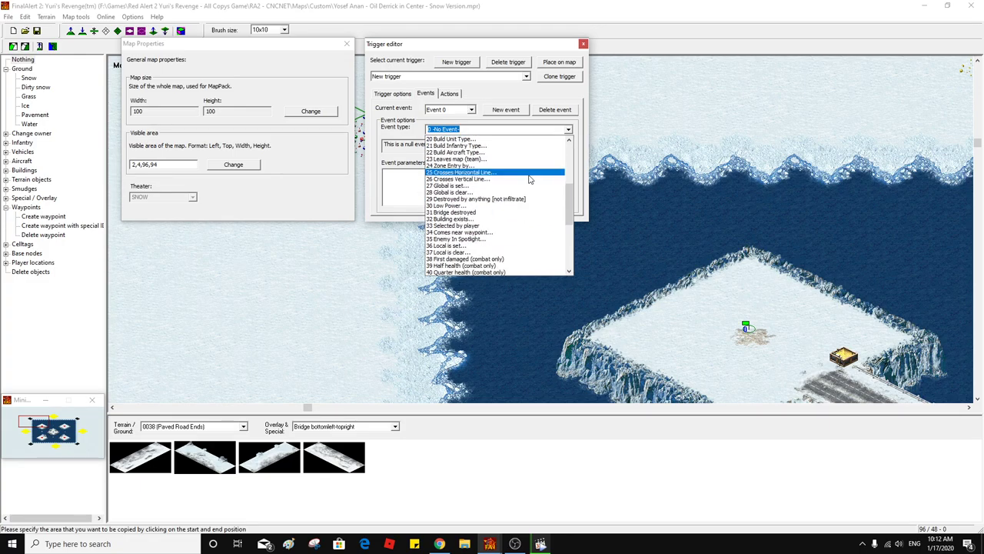
pyautogui.scroll(-3, 529, 179)
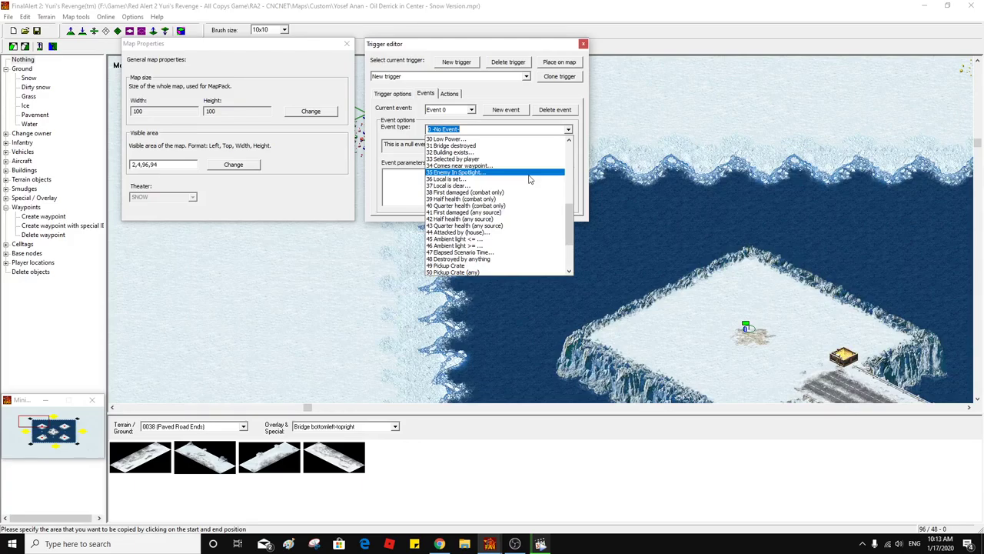
pyautogui.scroll(-3, 529, 179)
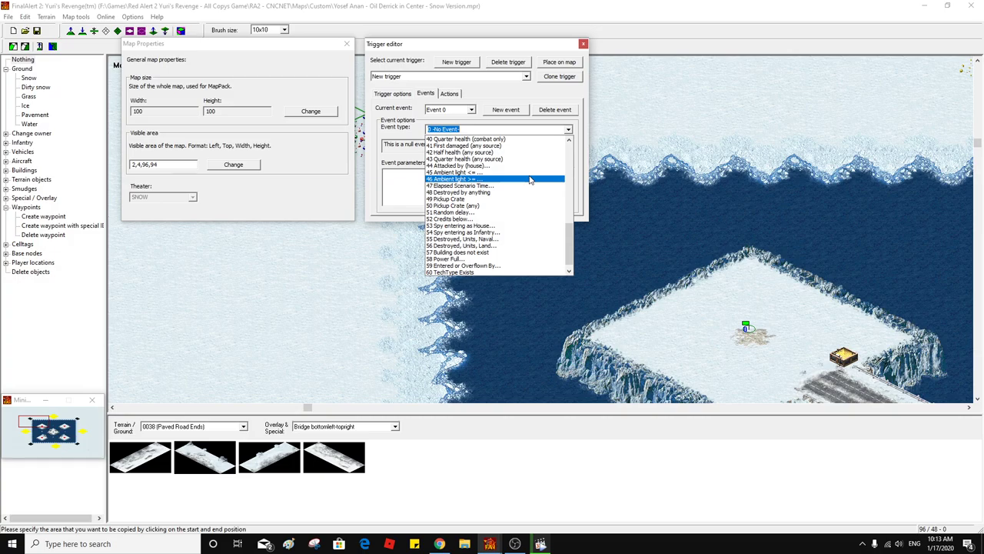
pyautogui.scroll(-3, 529, 180)
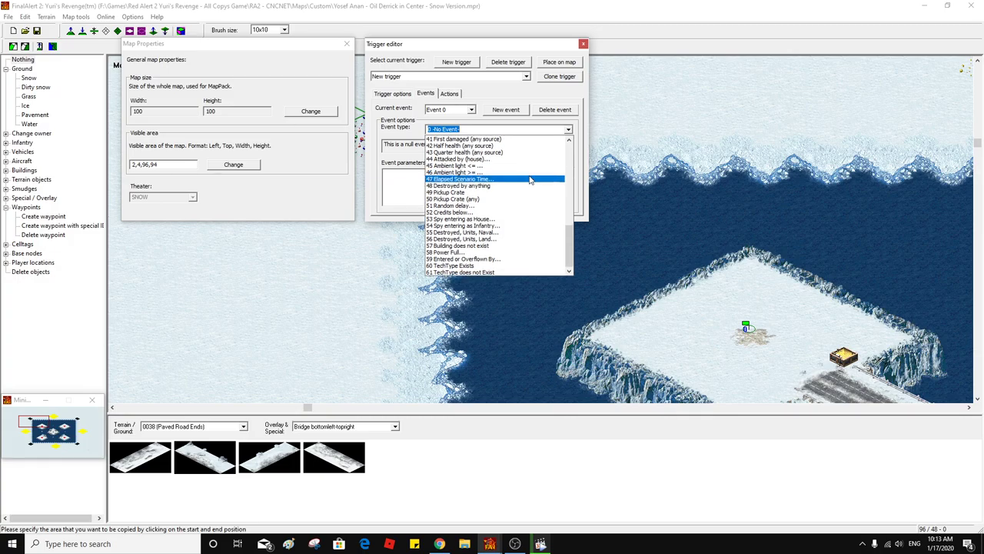
pyautogui.moveTo(573, 235); pyautogui.dragTo(573, 150)
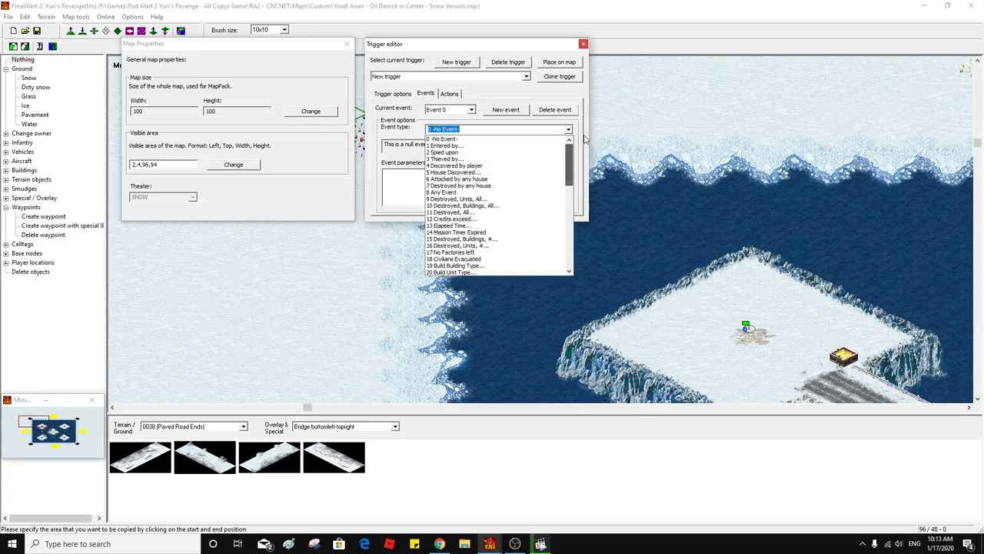
pyautogui.click(485, 192)
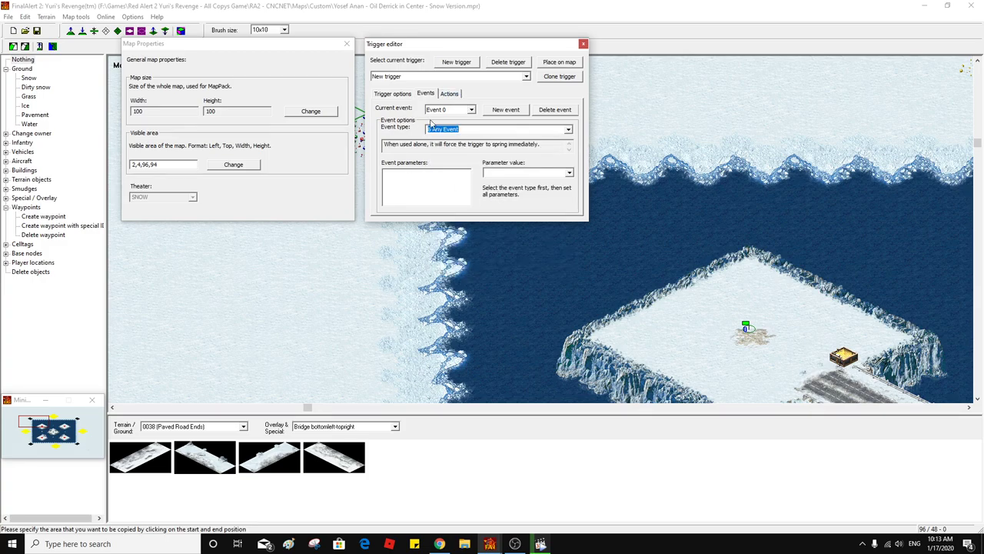
pyautogui.click(472, 109)
pyautogui.click(474, 122)
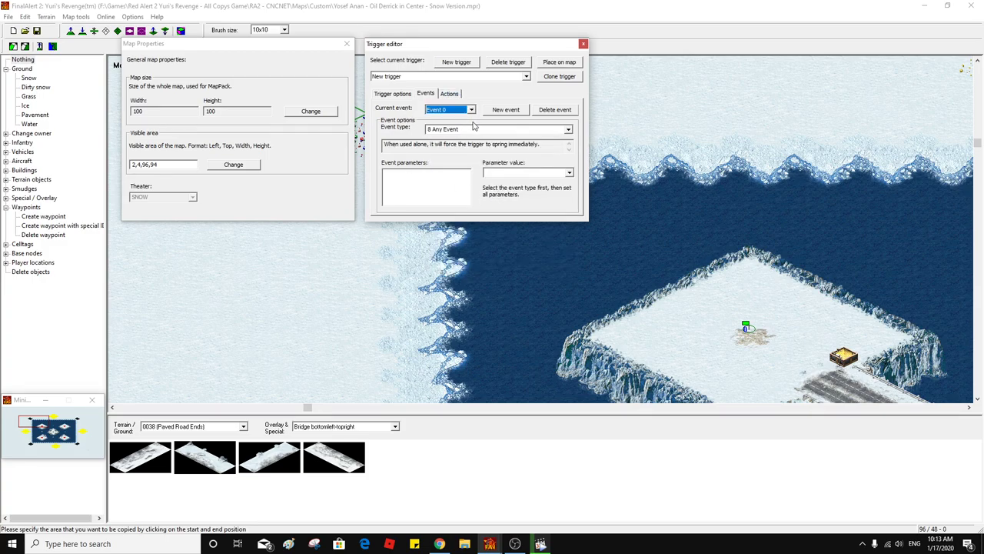
# Set the new trigger's Event 0 type to 14 Mission Timer Expired
pyautogui.click(568, 130)
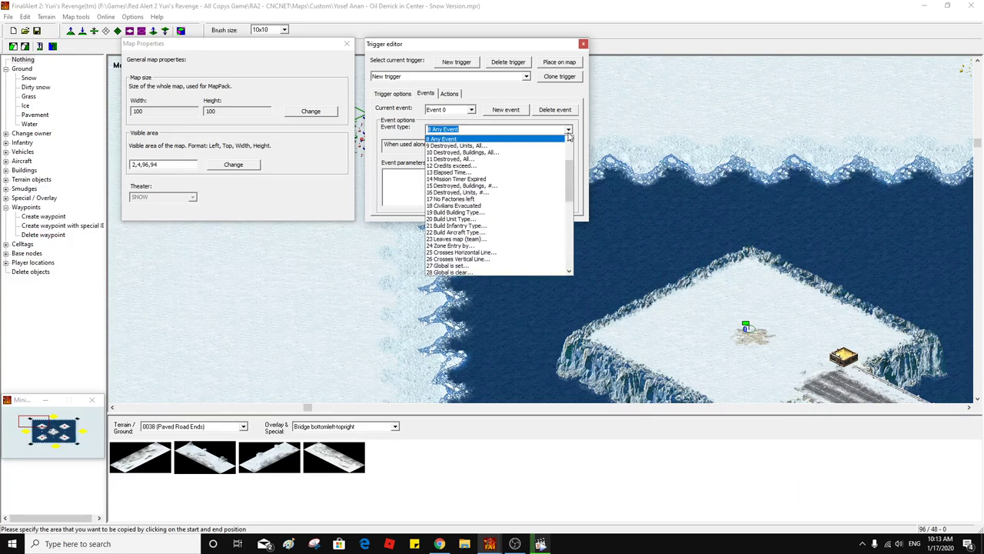
pyautogui.moveTo(569, 182); pyautogui.dragTo(576, 165)
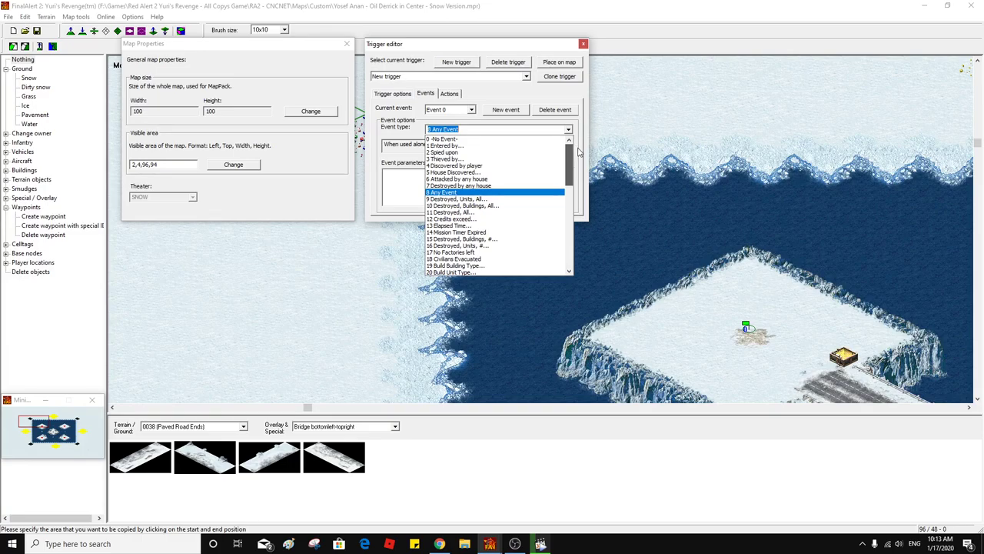
pyautogui.moveTo(576, 166)
pyautogui.mouseDown()
pyautogui.moveTo(566, 187)
pyautogui.moveTo(575, 252)
pyautogui.mouseUp()
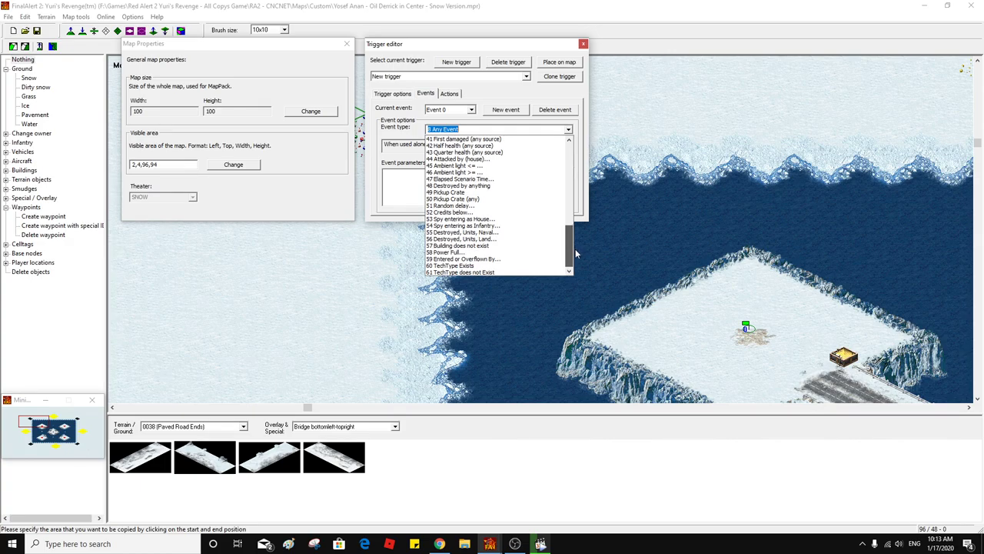
pyautogui.moveTo(576, 249); pyautogui.dragTo(579, 193)
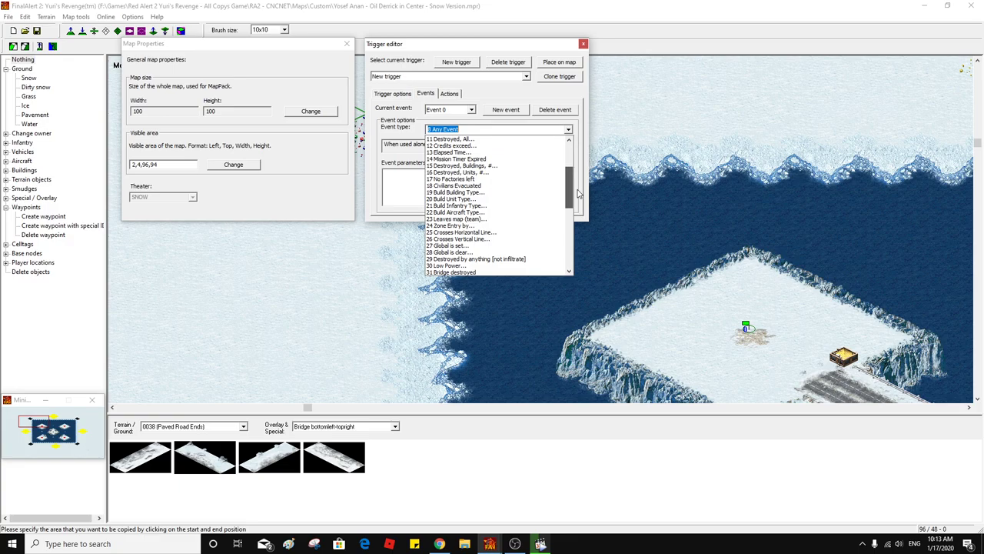
pyautogui.moveTo(579, 194); pyautogui.dragTo(579, 194)
pyautogui.click(481, 159)
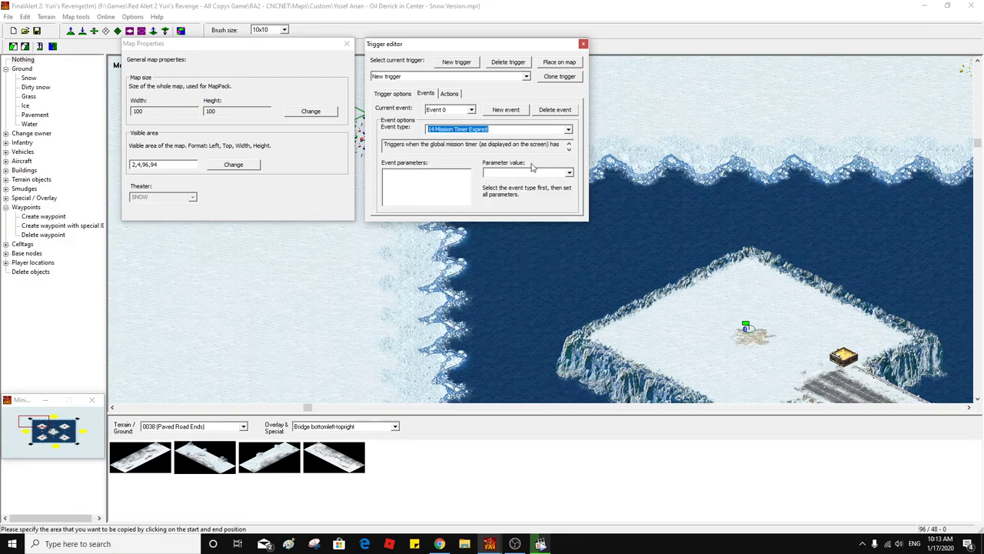
# Add an action of type 21 Play speech to the trigger with EVA_NuclearMissileLaunched as its speech
pyautogui.click(450, 94)
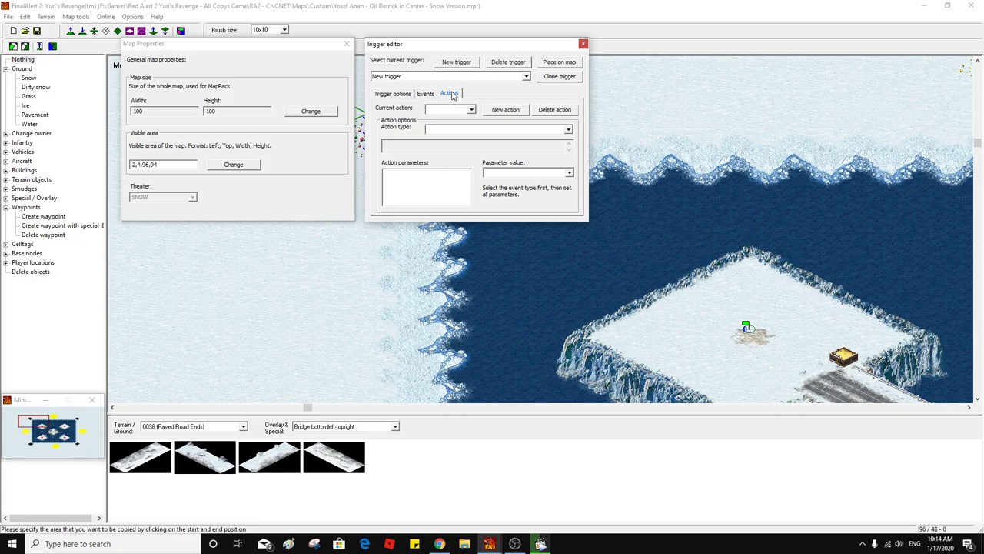
pyautogui.click(505, 110)
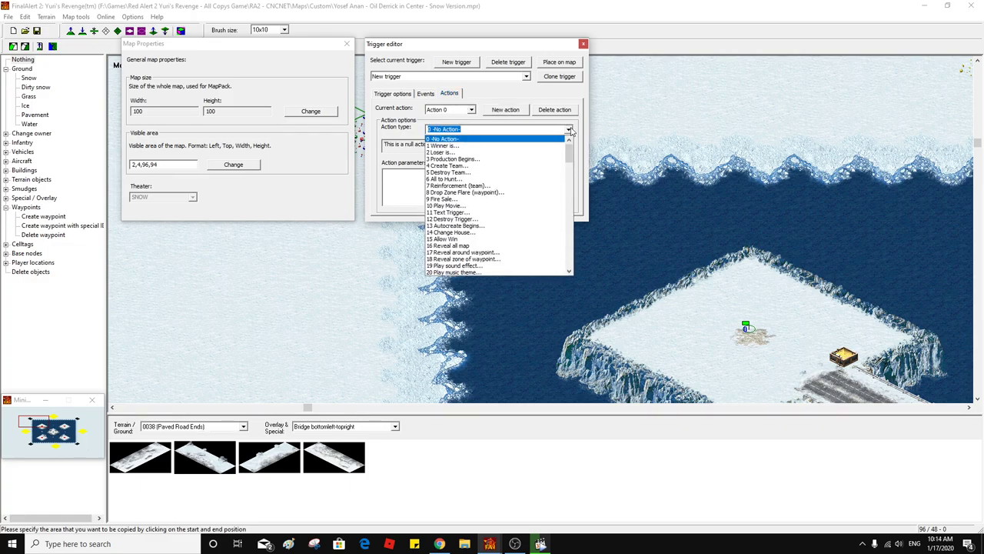
pyautogui.moveTo(571, 149); pyautogui.dragTo(571, 157)
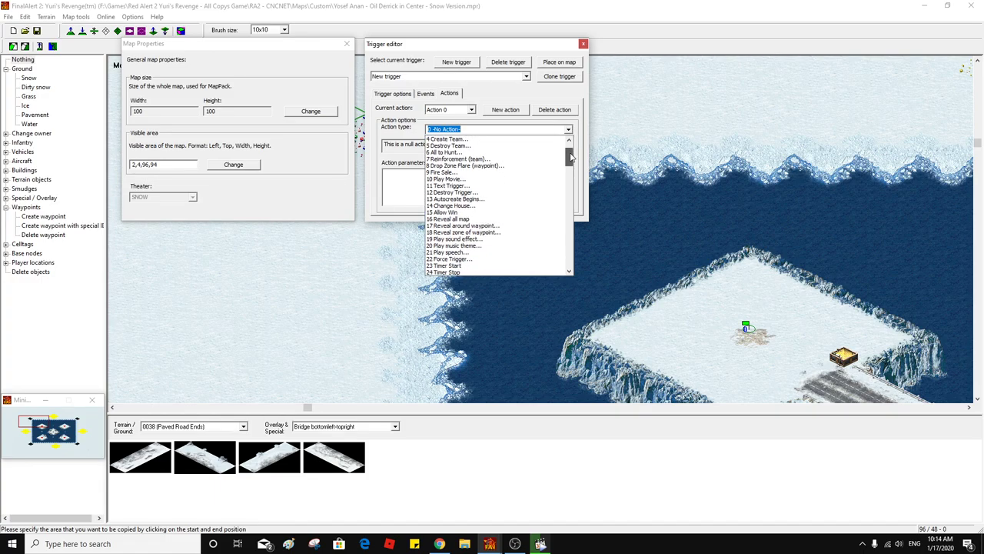
pyautogui.click(477, 253)
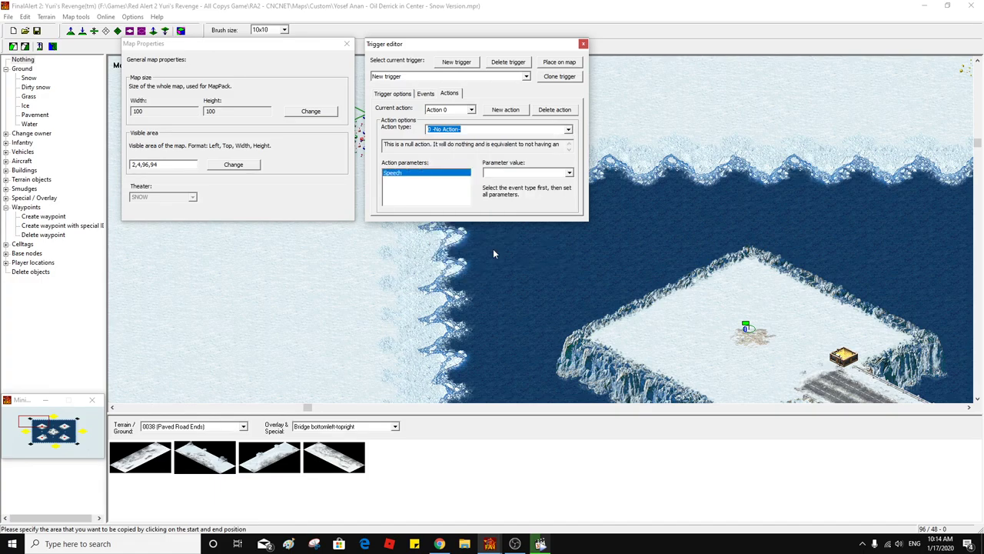
pyautogui.click(569, 173)
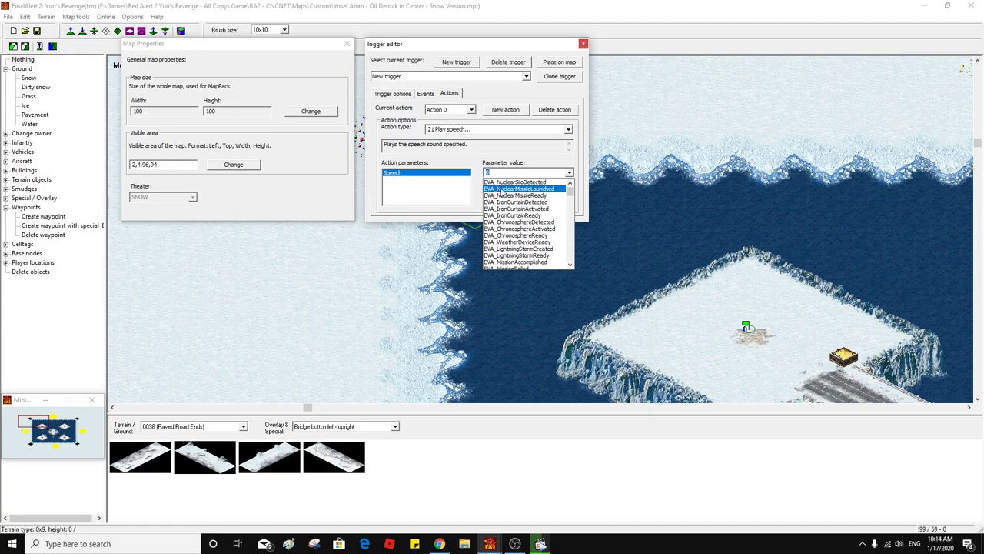
pyautogui.click(557, 189)
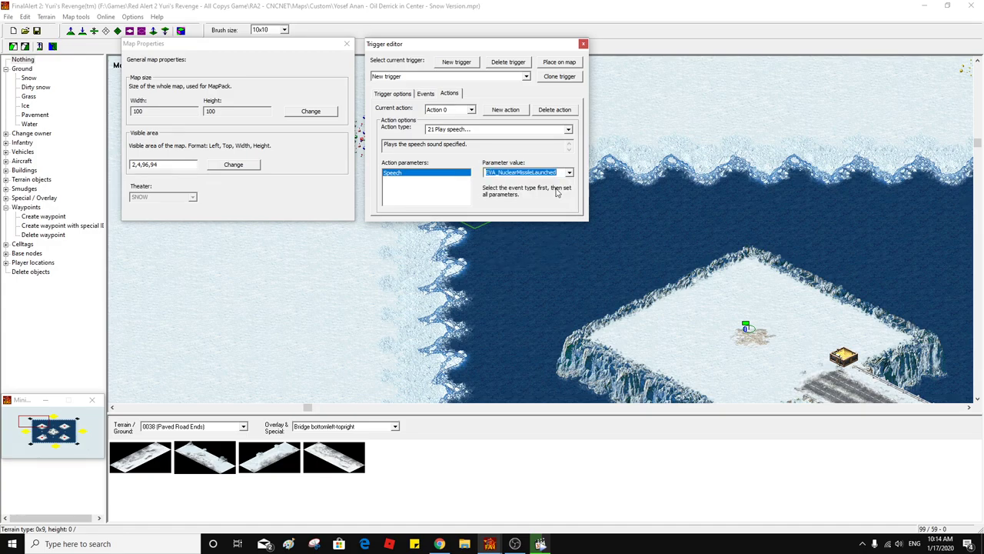
# Add a second action to the trigger and set its type to 19 Play sound effect
pyautogui.click(492, 110)
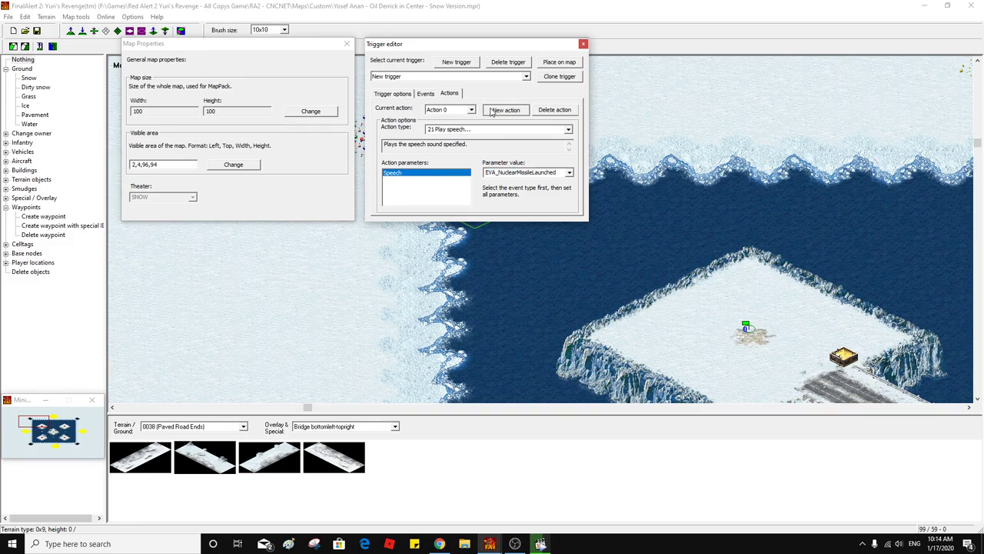
pyautogui.click(569, 130)
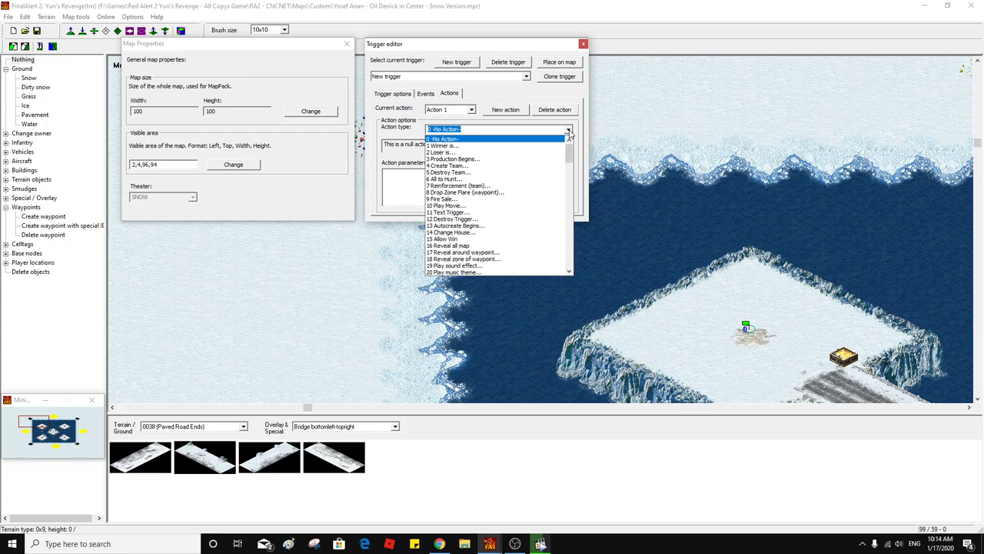
pyautogui.moveTo(572, 157); pyautogui.dragTo(549, 179)
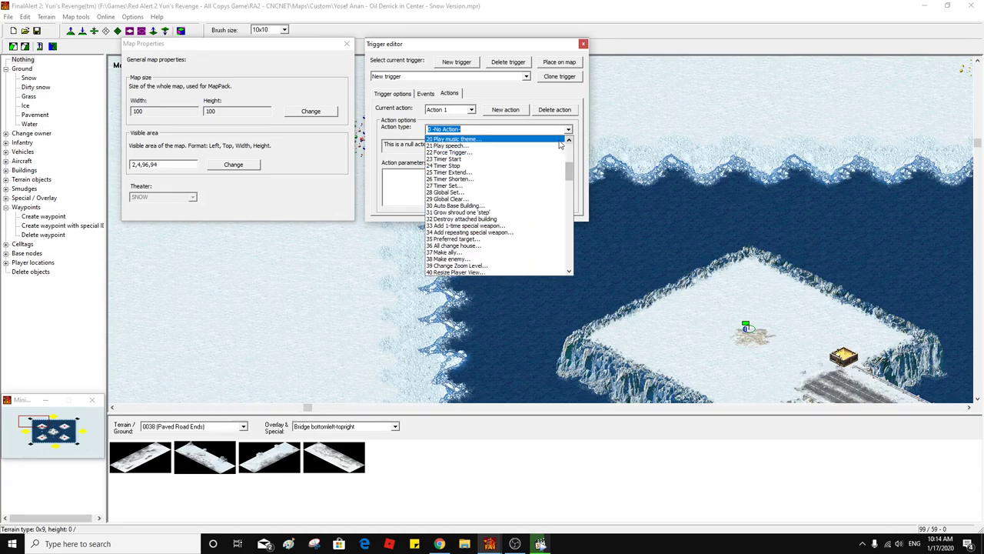
pyautogui.scroll(3, 560, 144)
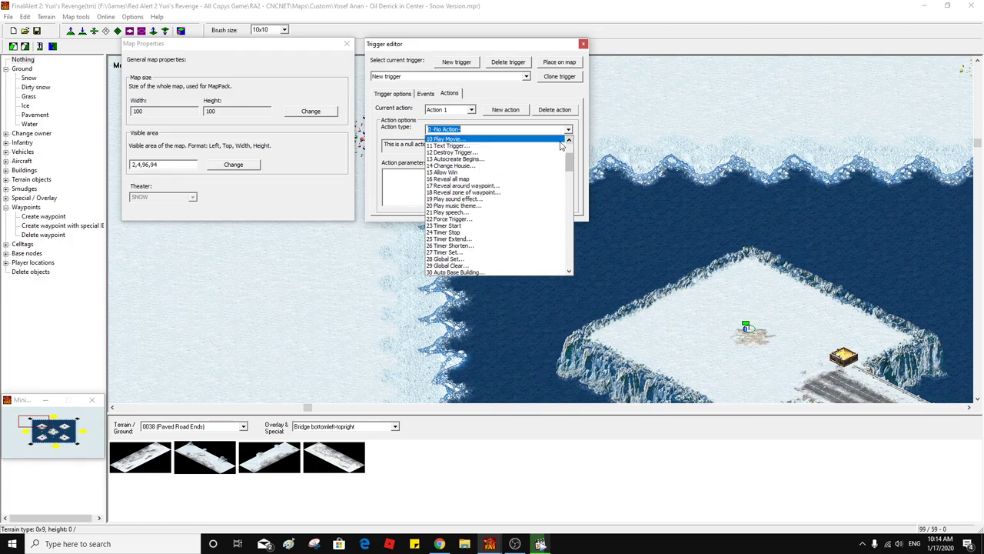
pyautogui.scroll(3, 560, 144)
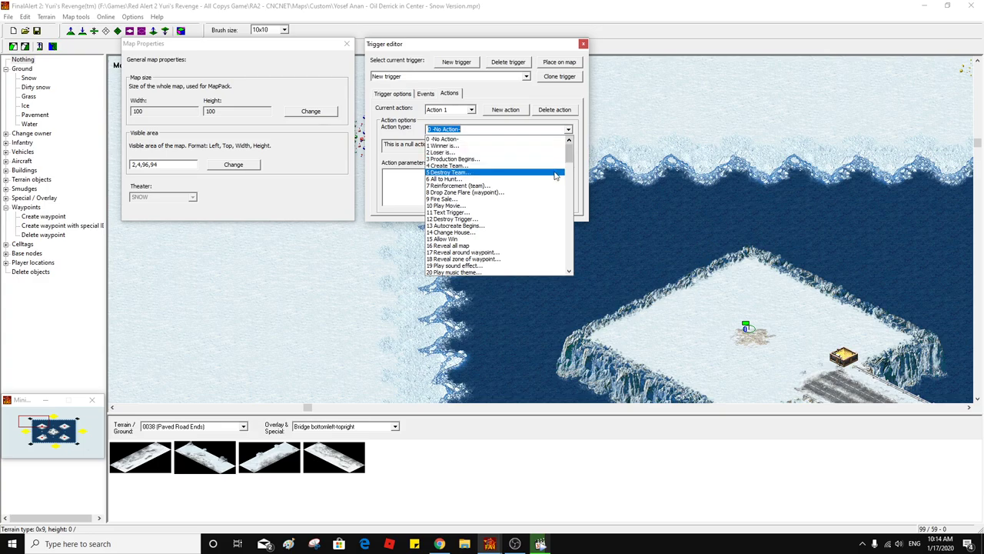
pyautogui.click(545, 266)
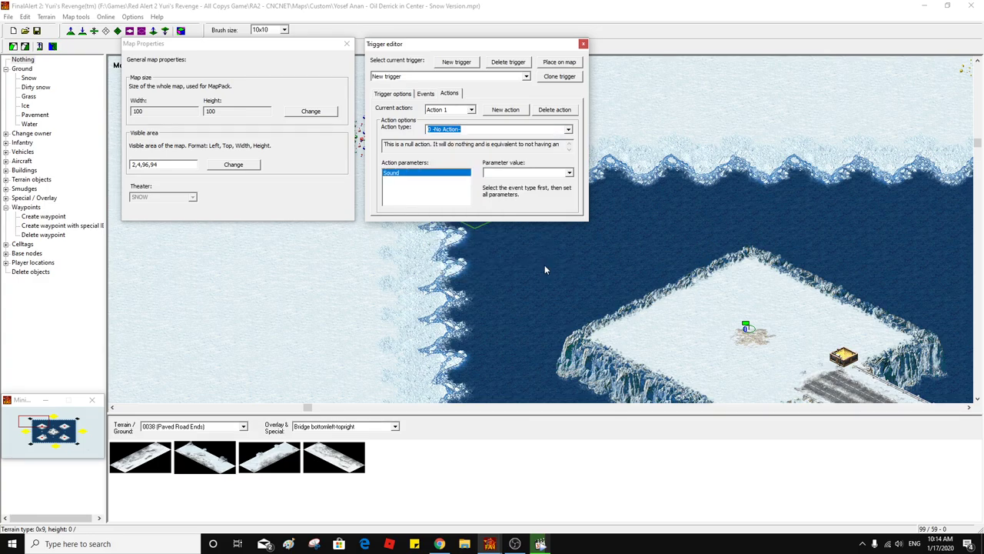
# Look through the sound choices for the second action, searching for names starting with N
pyautogui.click(568, 174)
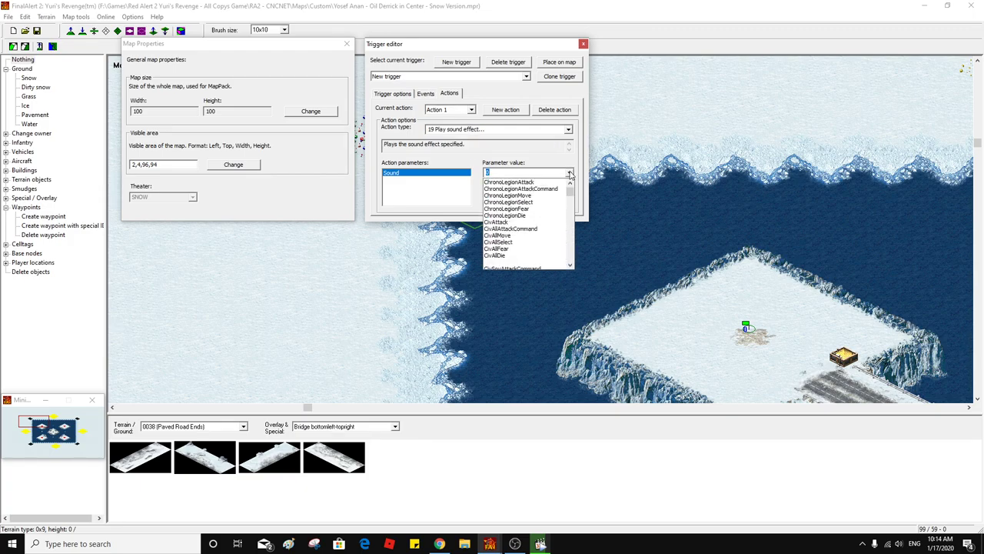
pyautogui.moveTo(570, 189); pyautogui.dragTo(570, 200)
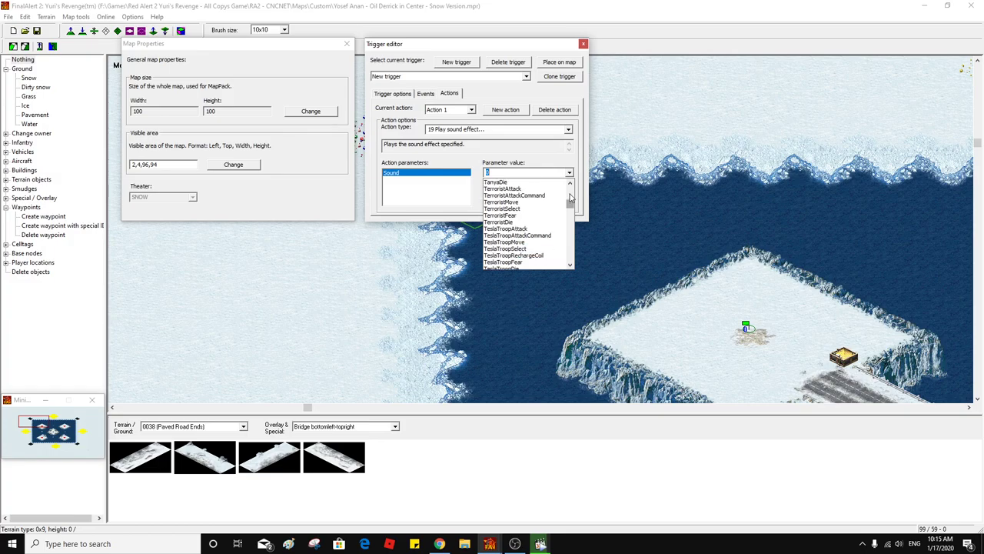
pyautogui.write('N')
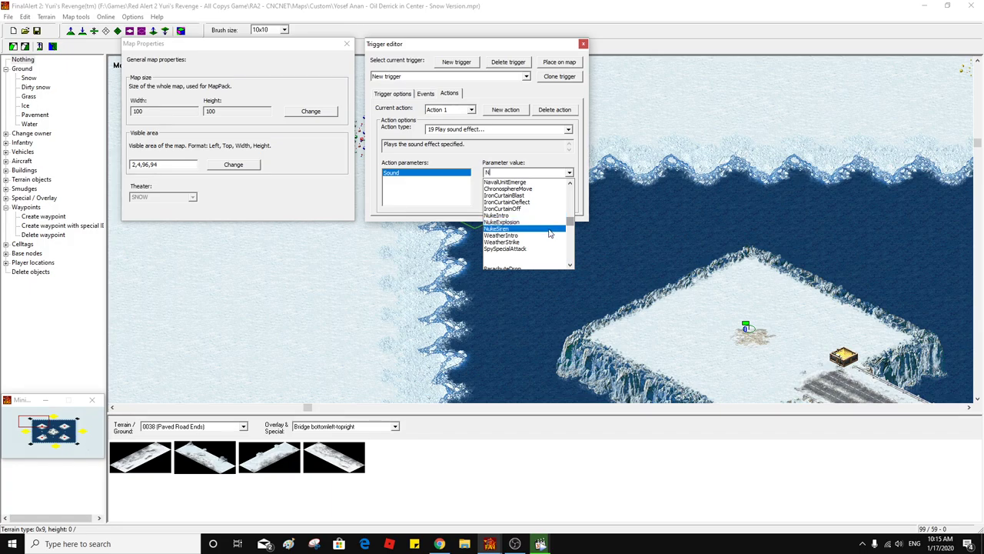
pyautogui.scroll(-3, 551, 237)
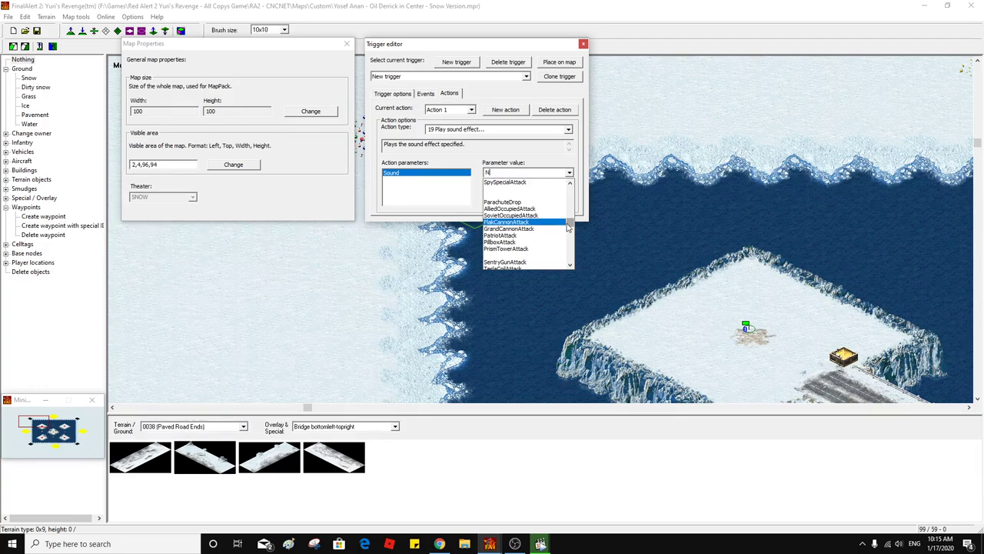
pyautogui.moveTo(569, 224); pyautogui.dragTo(626, 99)
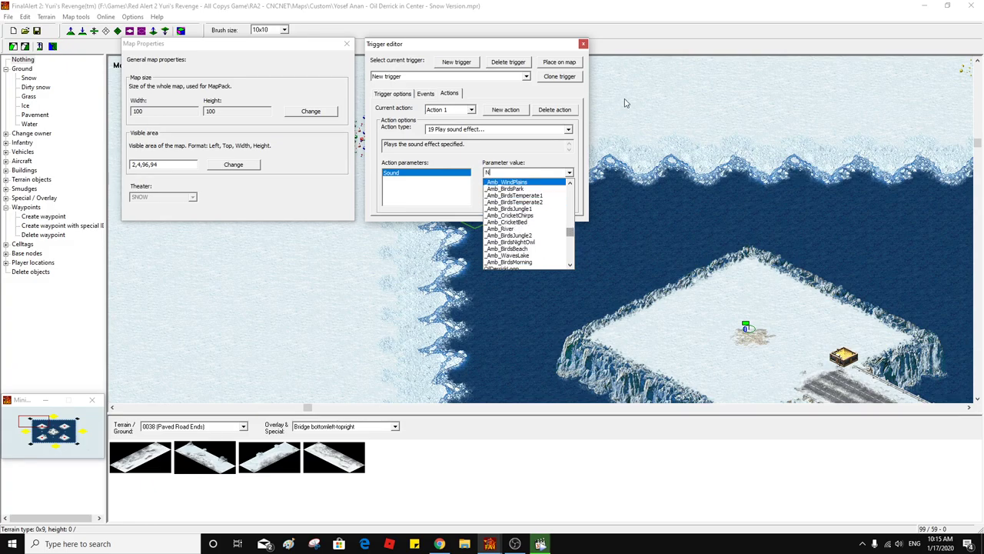
# Minimize the map editor and launch a second instance of FinalAlert2YR from the desktop as administrator
pyautogui.click(748, 10)
pyautogui.click(925, 5)
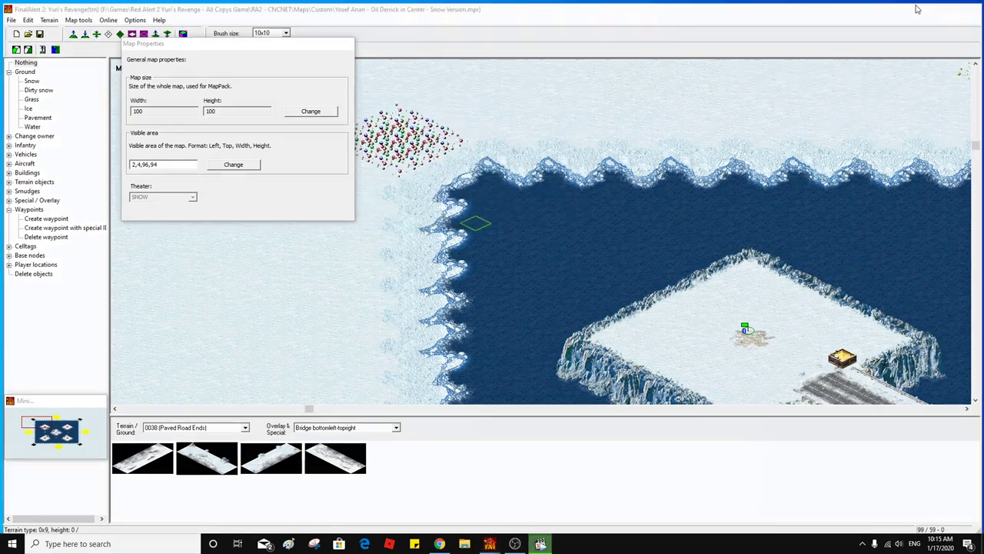
pyautogui.rightClick(446, 14)
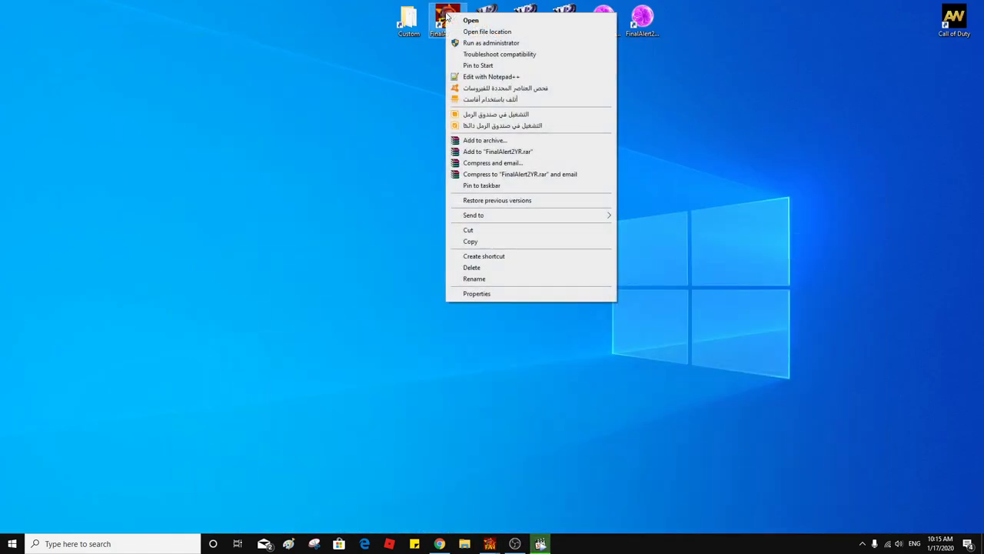
pyautogui.click(485, 44)
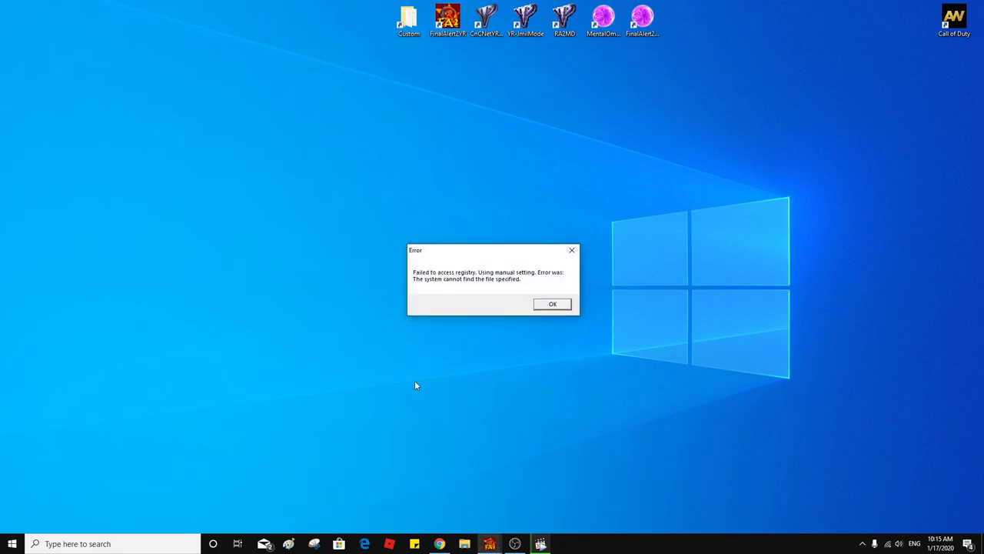
# Switch to File Explorer in the Custom maps folder and search it for "oil"
pyautogui.click(412, 26)
pyautogui.doubleClick(412, 27)
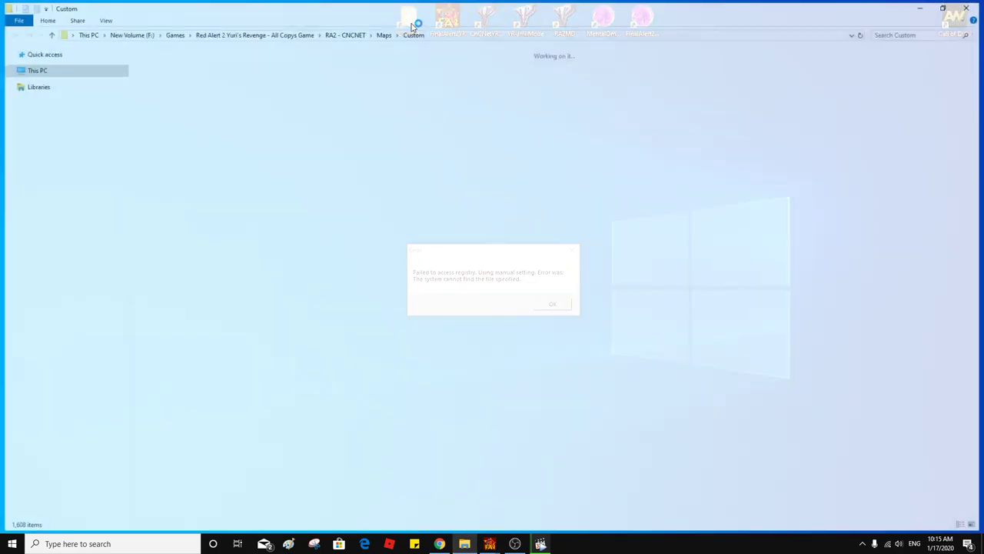
pyautogui.click(894, 29)
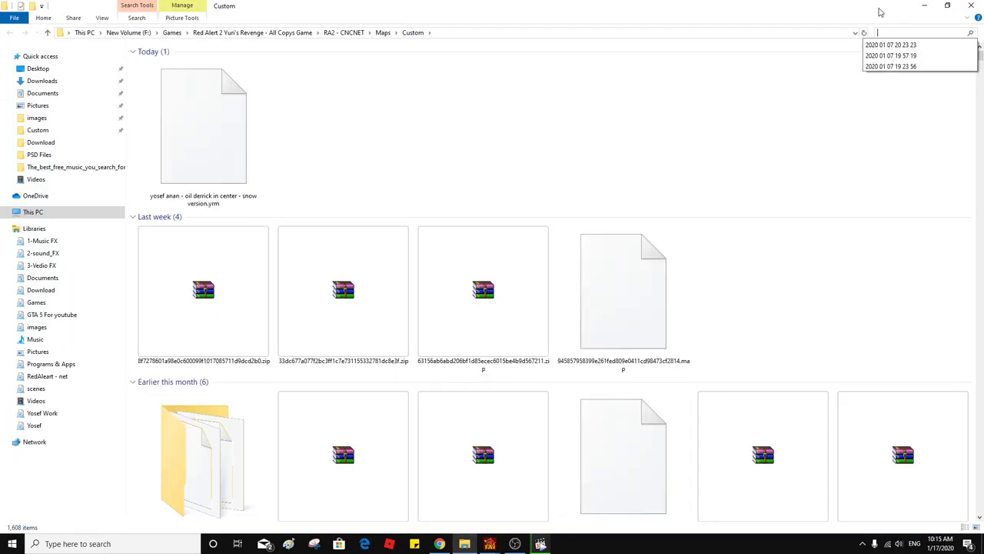
pyautogui.write('oil')
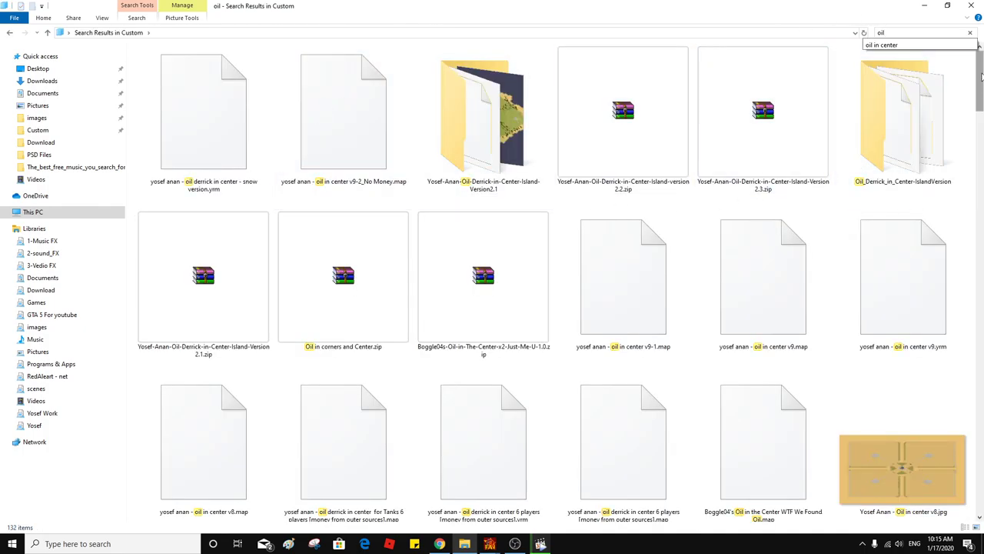
pyautogui.moveTo(981, 75); pyautogui.dragTo(977, 176)
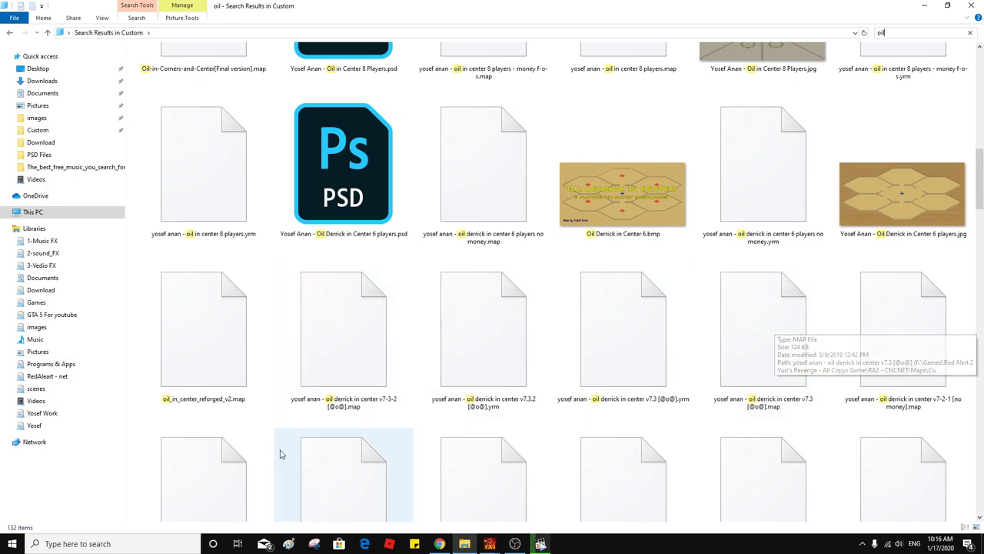
# Locate the "oil derrick in center v7-3-2 [@o@].map" file in the search results and copy its full file name
pyautogui.click(243, 471)
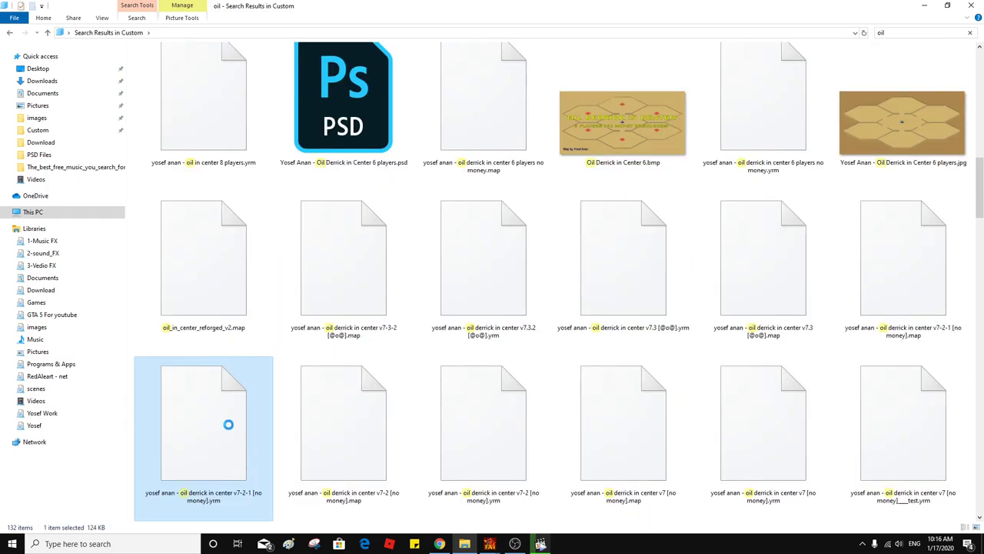
pyautogui.rightClick(228, 428)
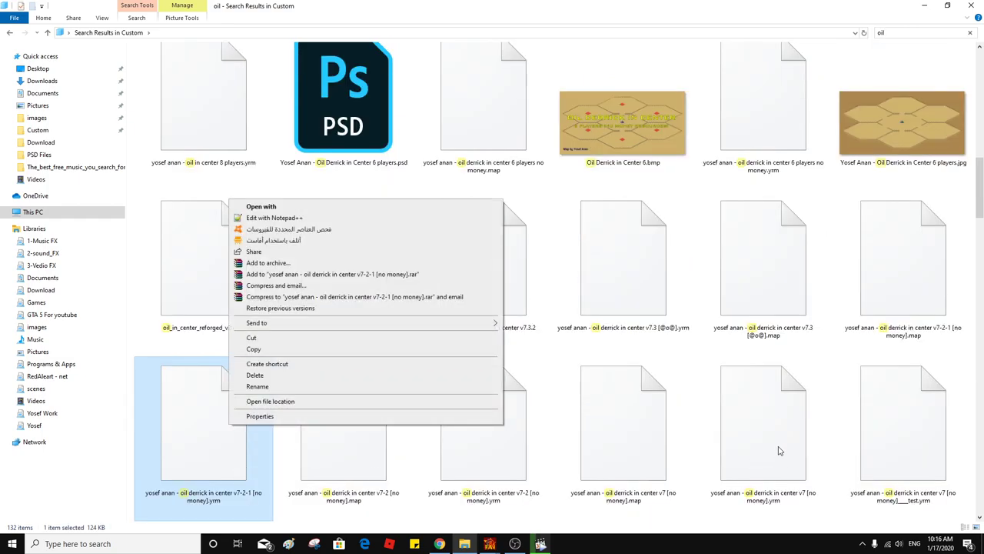
pyautogui.click(879, 288)
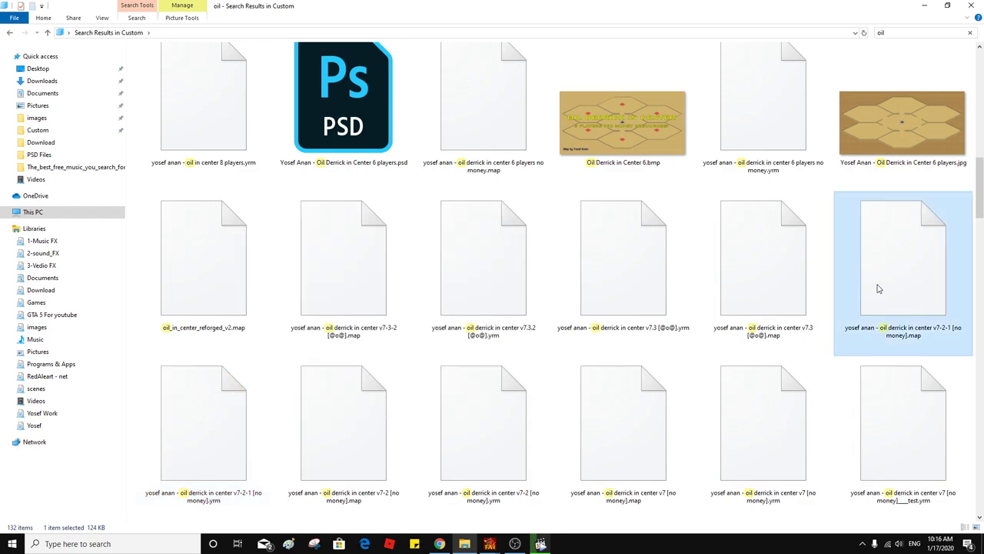
pyautogui.click(750, 284)
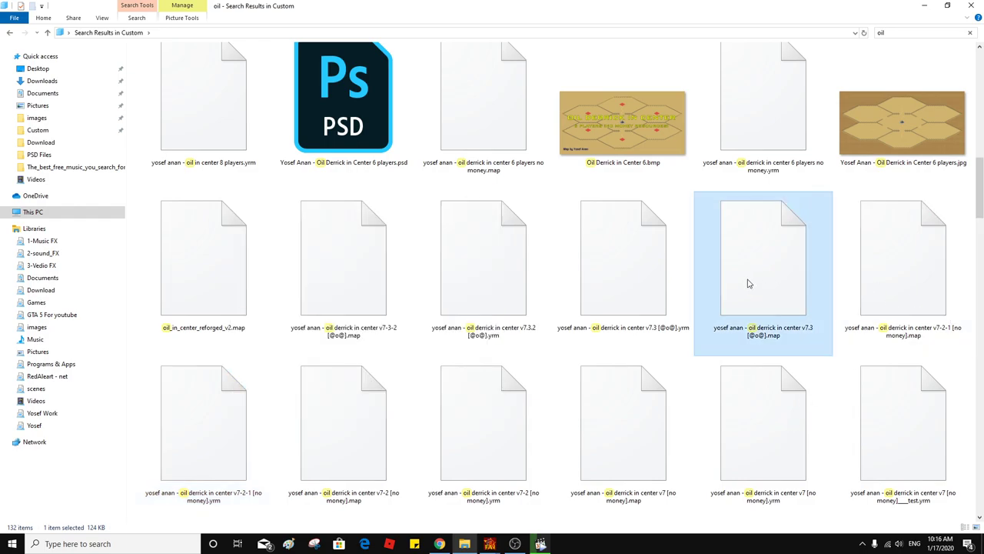
pyautogui.click(480, 271)
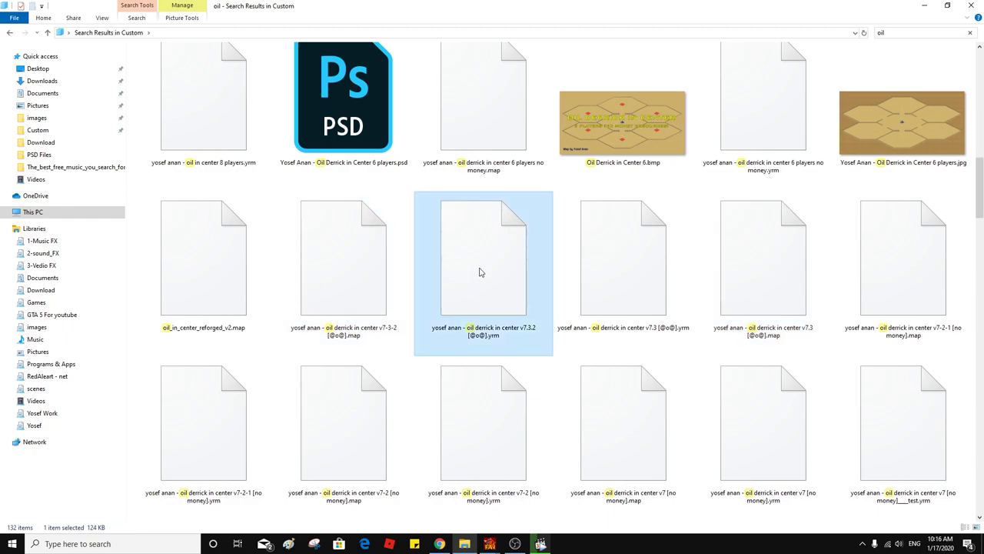
pyautogui.click(351, 339)
pyautogui.click(352, 339)
pyautogui.moveTo(363, 336); pyautogui.dragTo(288, 327)
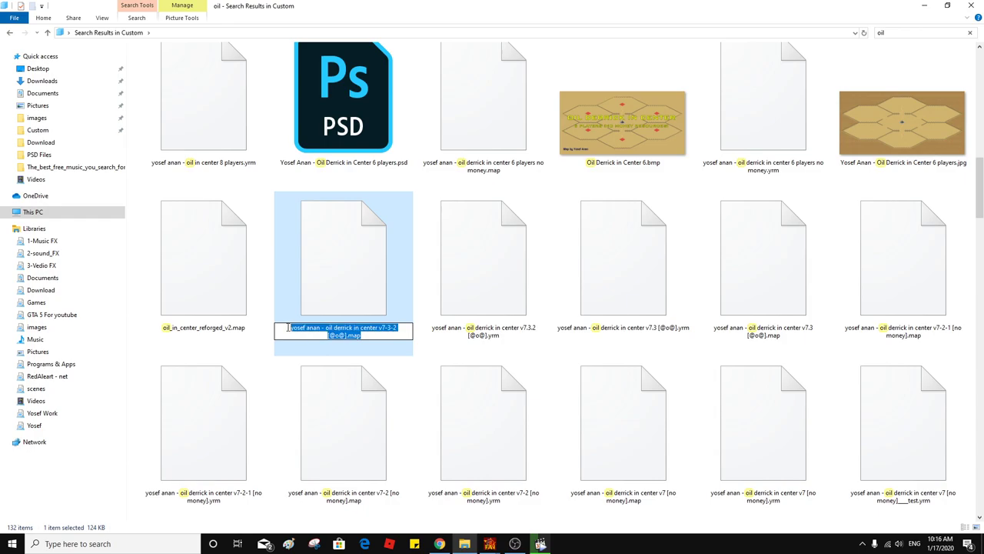
# Finish starting the second FinalAlert 2 instance and open the "oil derrick in center v7-3-2 [@o@].map" file in it
pyautogui.click(489, 543)
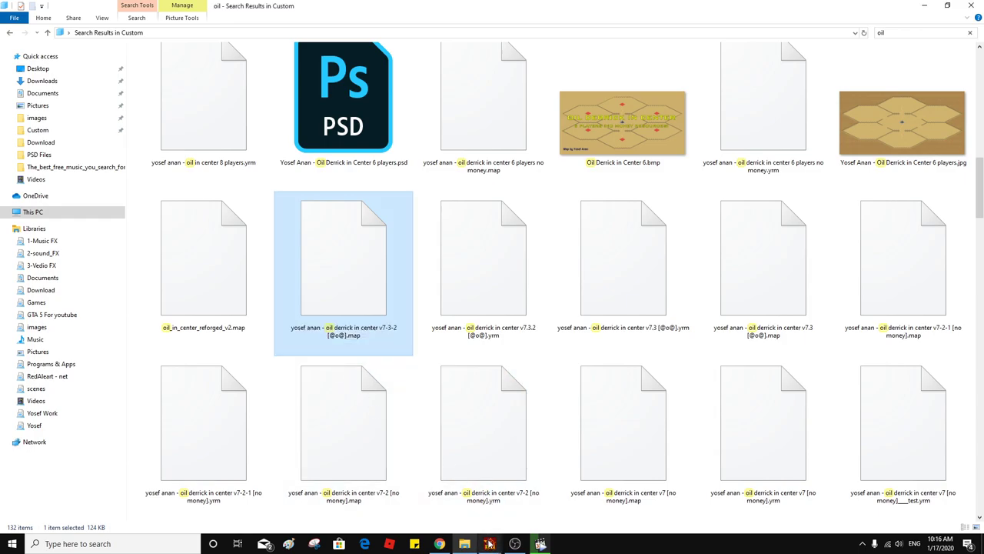
pyautogui.click(592, 496)
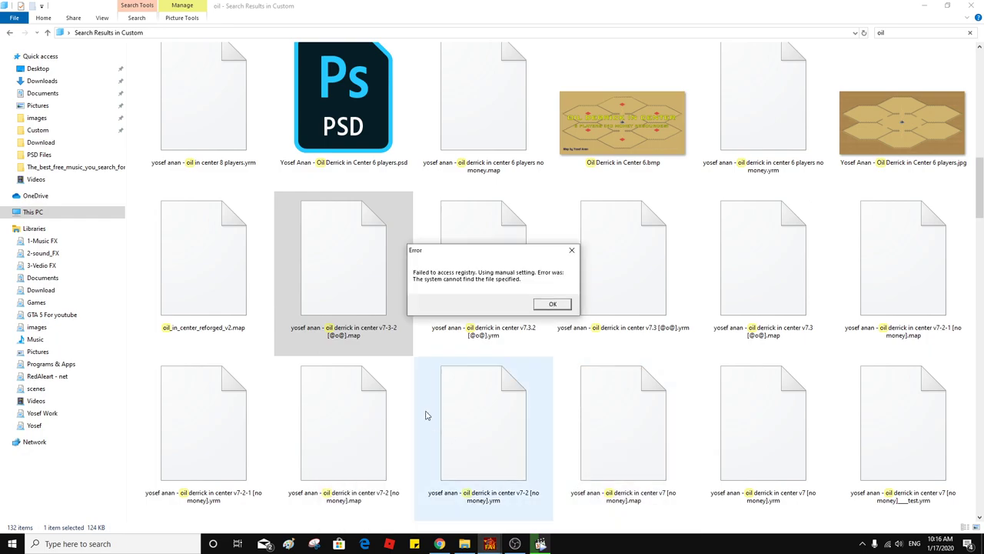
pyautogui.click(556, 305)
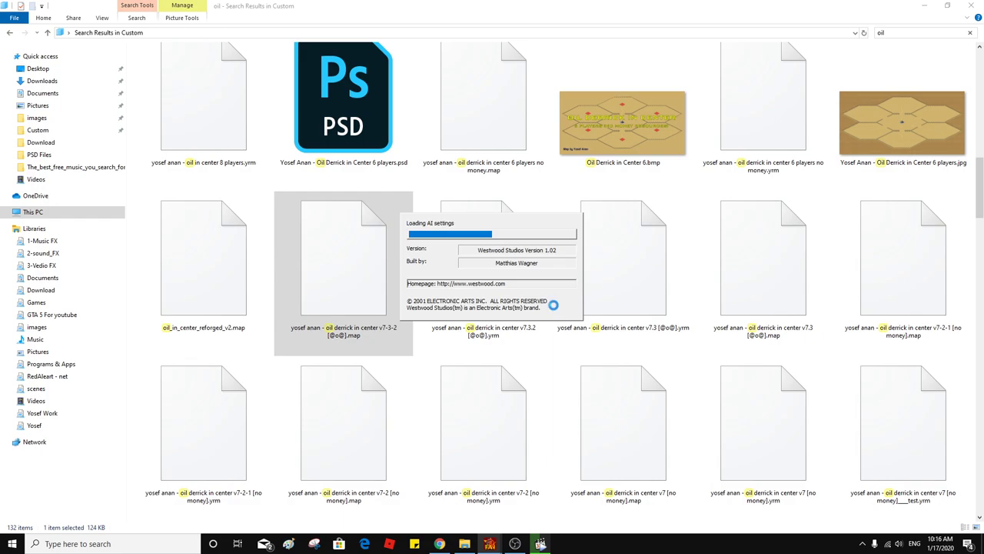
pyautogui.click(925, 6)
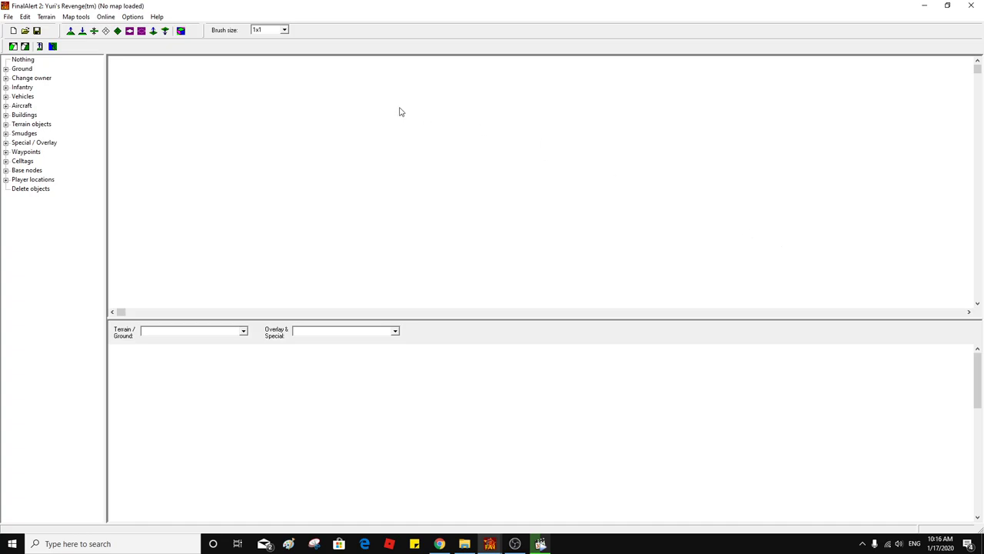
pyautogui.click(26, 31)
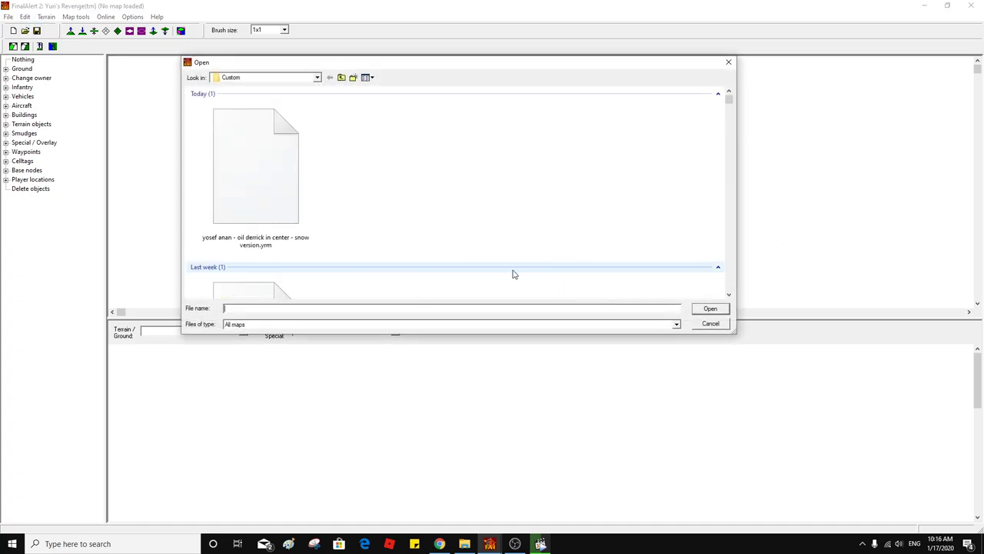
pyautogui.click(723, 309)
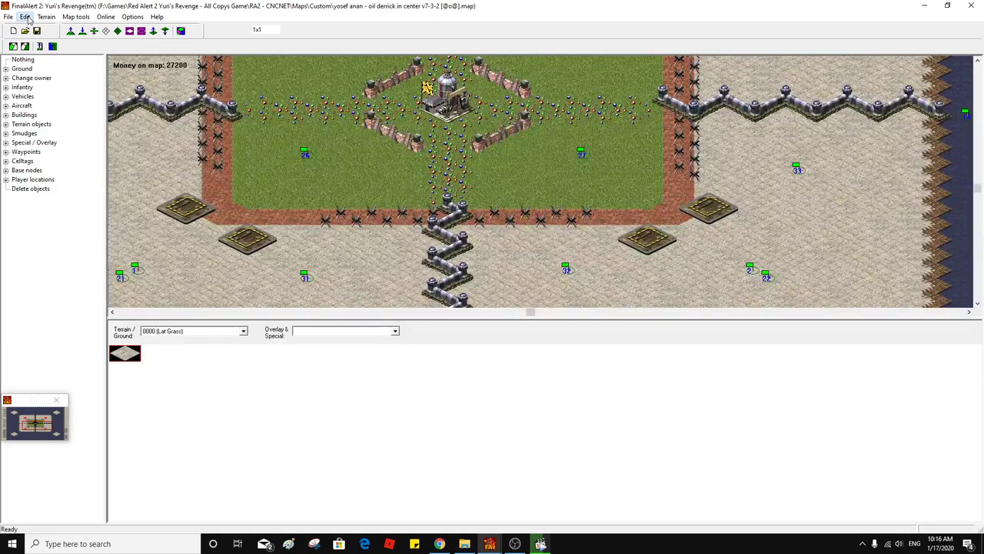
# Open the trigger editor for the v7-3-2 map and find and select the __Nuke_strike__Timer trigger
pyautogui.click(25, 17)
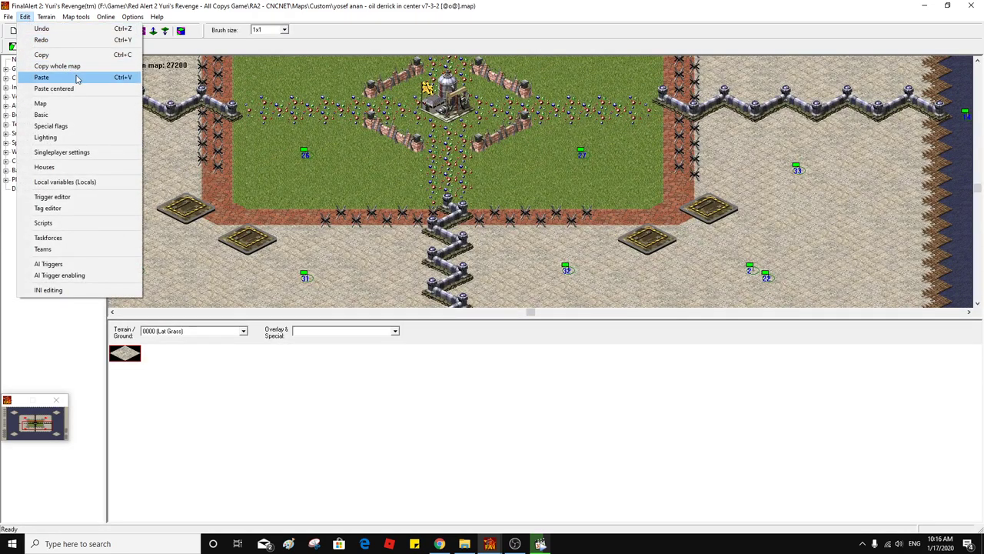
pyautogui.click(52, 196)
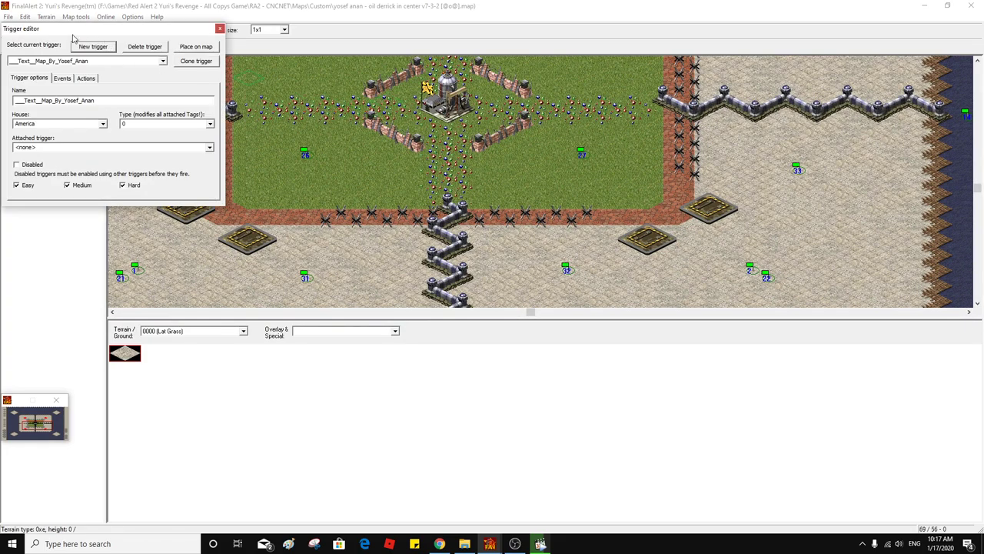
pyautogui.moveTo(69, 29); pyautogui.dragTo(387, 54)
pyautogui.click(358, 86)
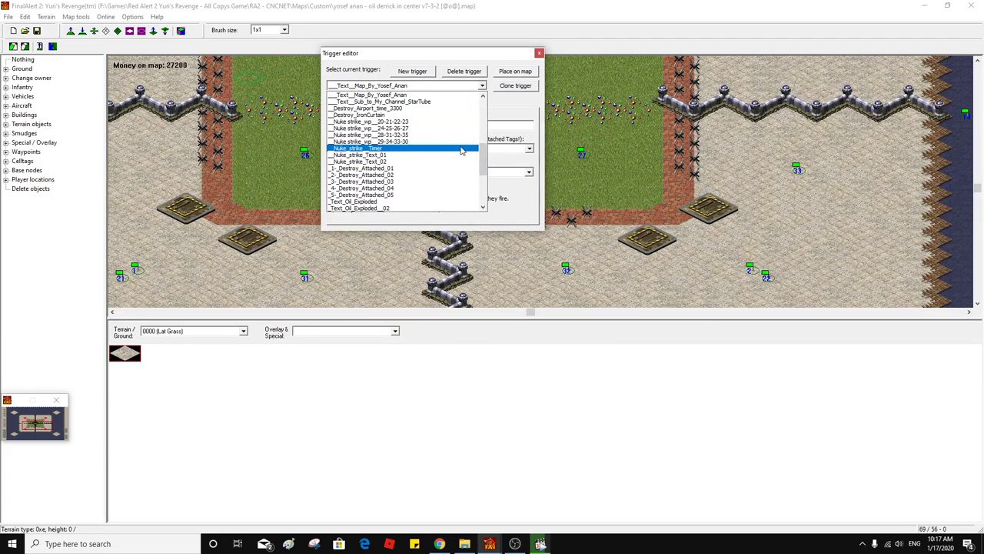
pyautogui.moveTo(484, 153); pyautogui.dragTo(485, 178)
pyautogui.moveTo(482, 193); pyautogui.dragTo(486, 166)
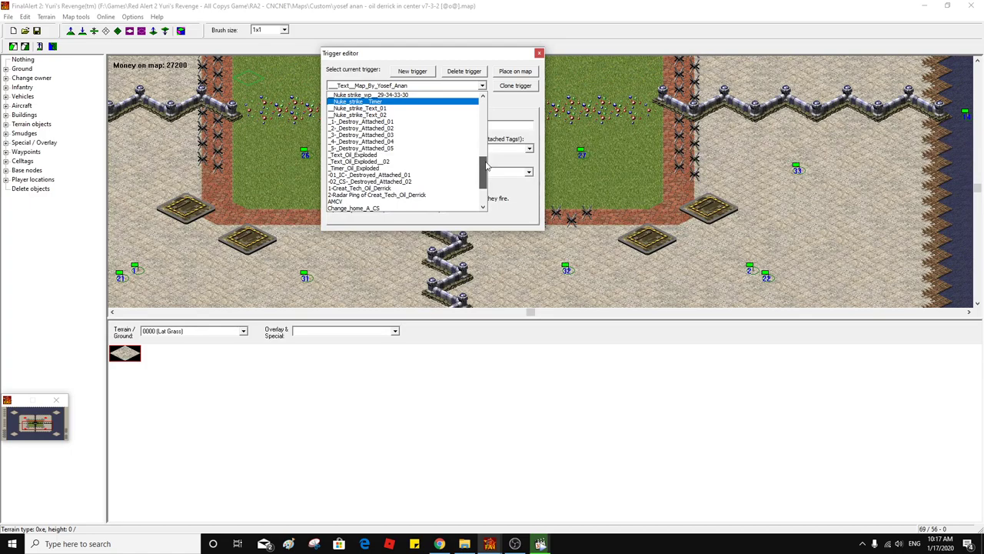
pyautogui.moveTo(486, 166); pyautogui.dragTo(489, 112)
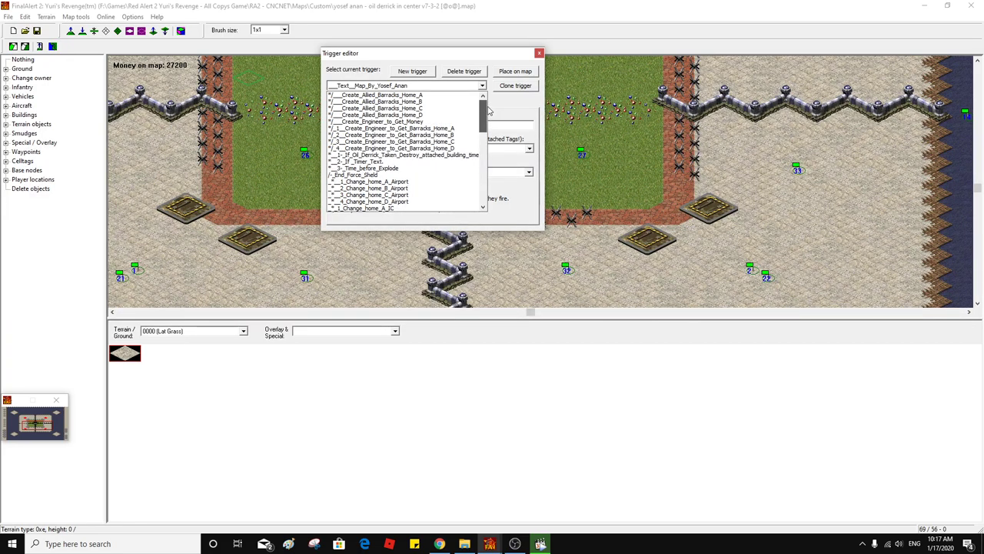
pyautogui.moveTo(489, 111); pyautogui.dragTo(489, 154)
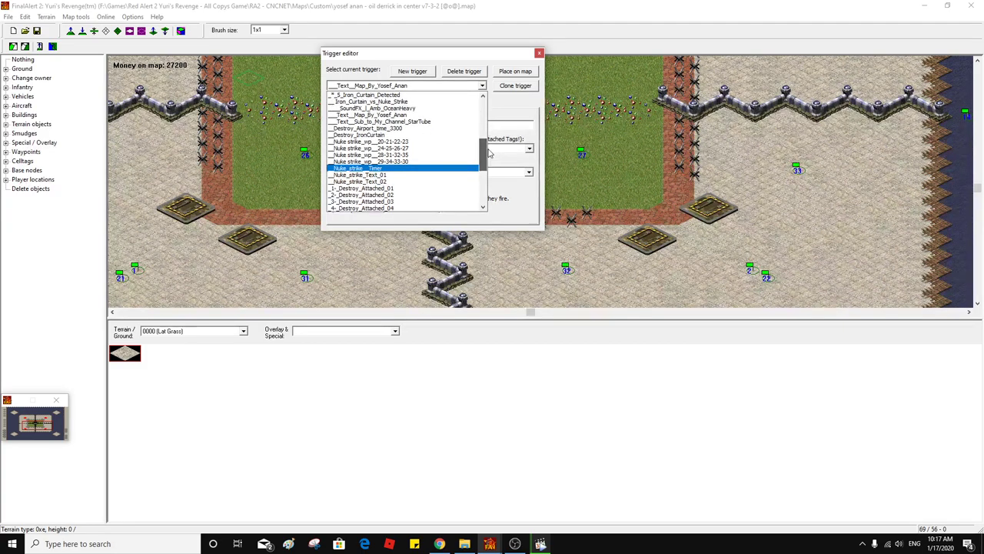
pyautogui.moveTo(489, 153); pyautogui.dragTo(489, 159)
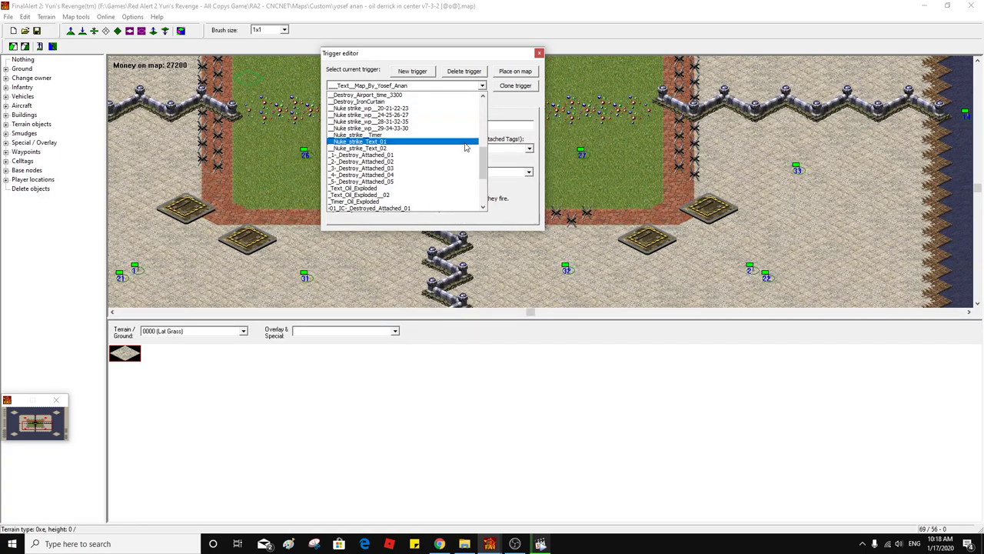
pyautogui.moveTo(484, 162)
pyautogui.mouseDown()
pyautogui.moveTo(484, 191)
pyautogui.moveTo(488, 163)
pyautogui.mouseUp()
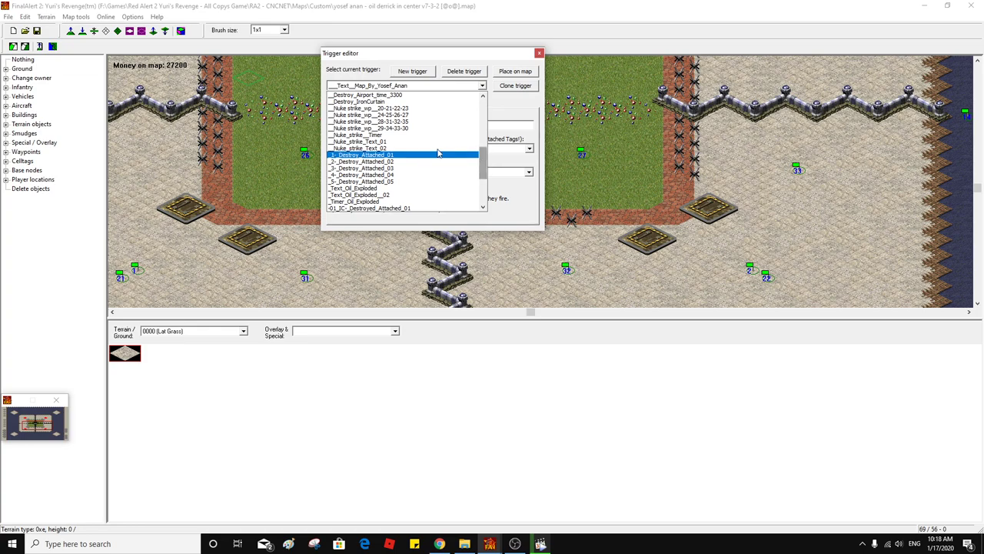
pyautogui.click(400, 135)
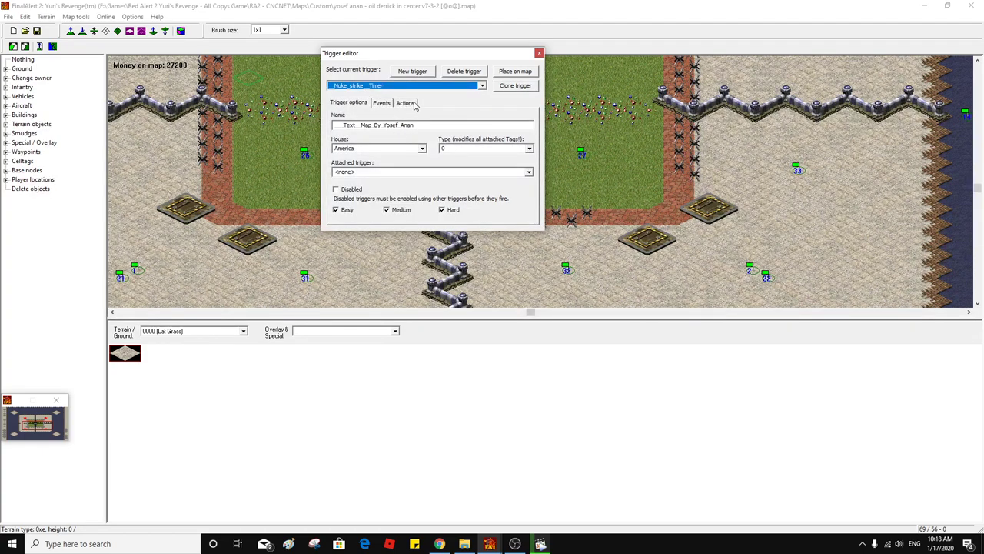
# Examine the type and parameter value of each action in the __Nuke_strike__Timer trigger, including its full timer text label
pyautogui.click(405, 102)
pyautogui.click(426, 119)
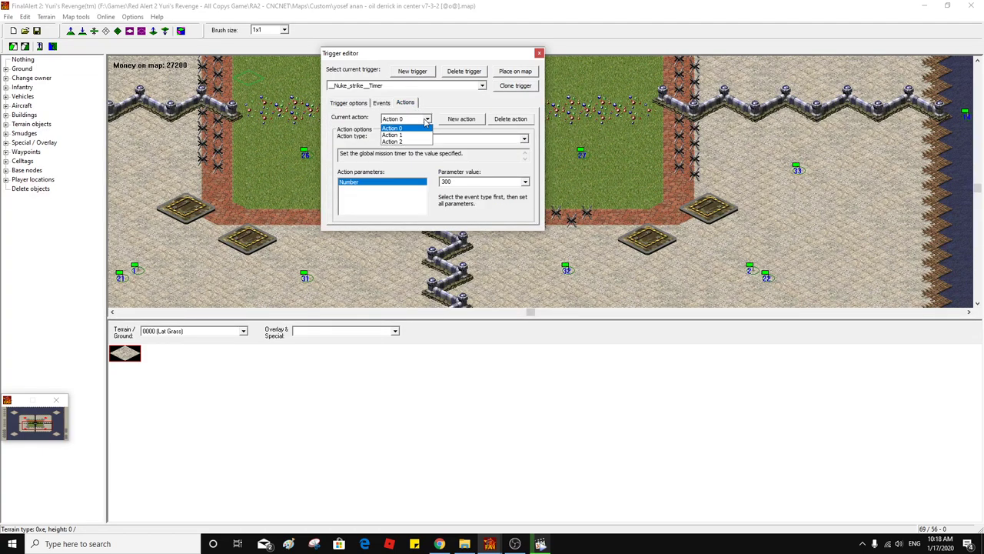
pyautogui.click(426, 124)
pyautogui.scroll(-1, 410, 120)
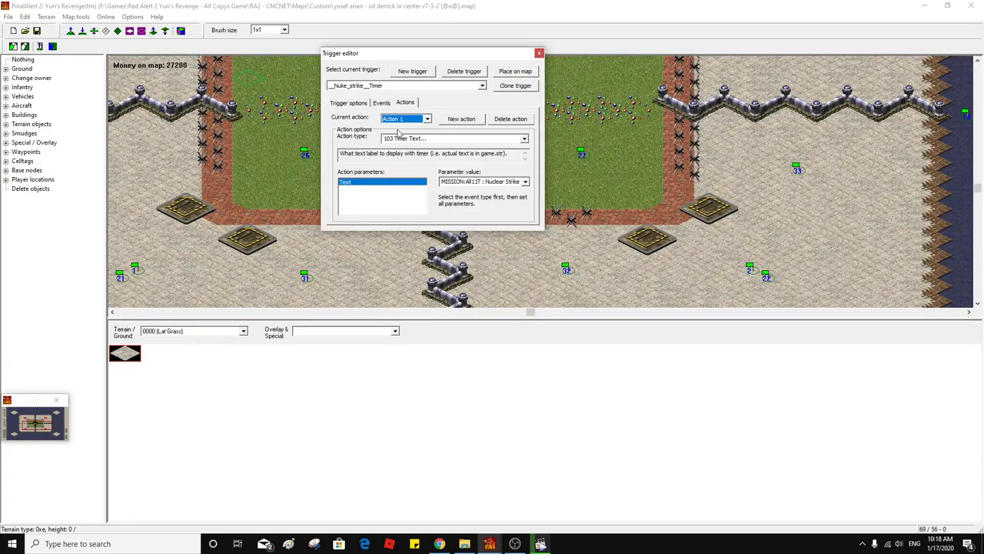
pyautogui.scroll(-1, 399, 121)
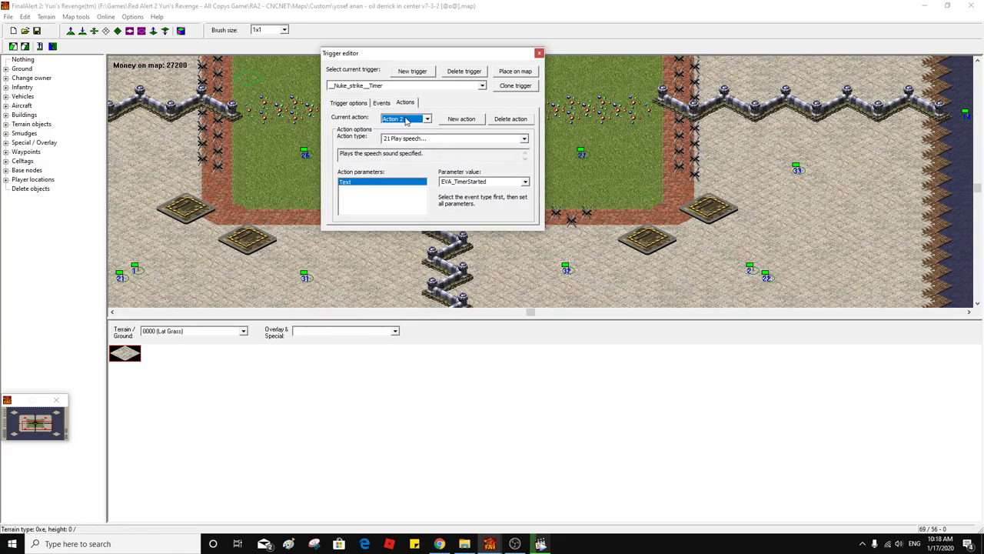
pyautogui.scroll(1, 406, 121)
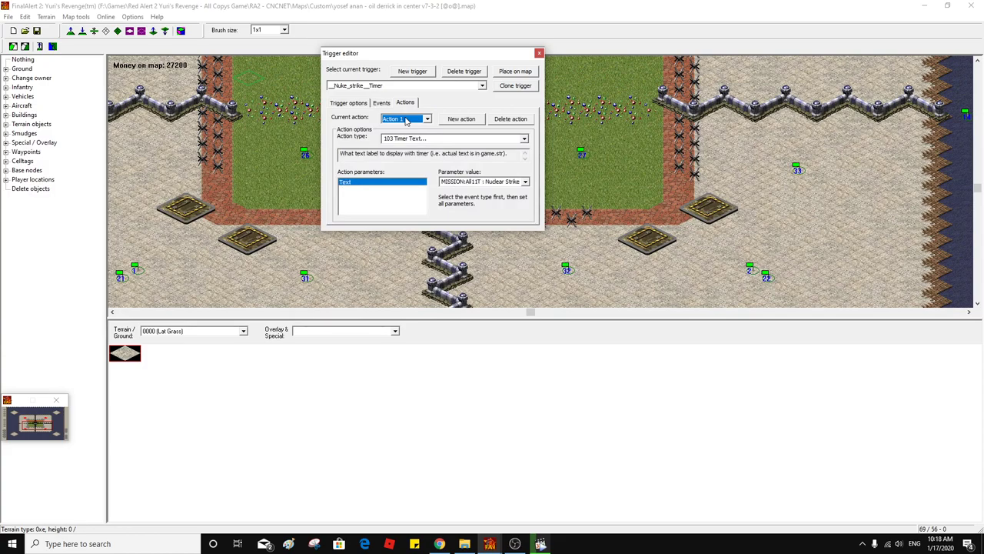
pyautogui.click(506, 182)
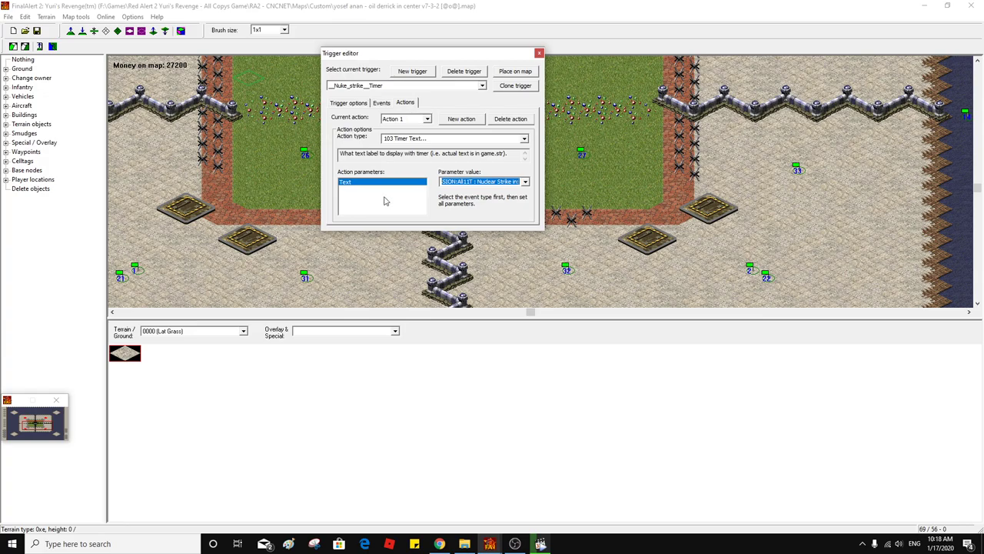
# Return to the snow version map's FinalAlert 2 window and select the Timer Set trigger in its trigger editor
pyautogui.click(439, 543)
pyautogui.click(440, 544)
pyautogui.click(489, 543)
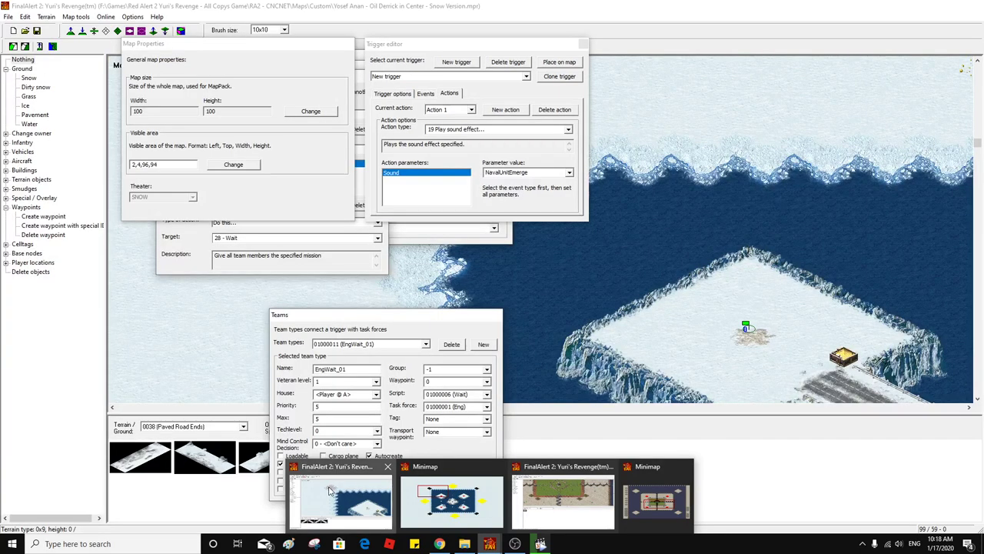
pyautogui.click(329, 491)
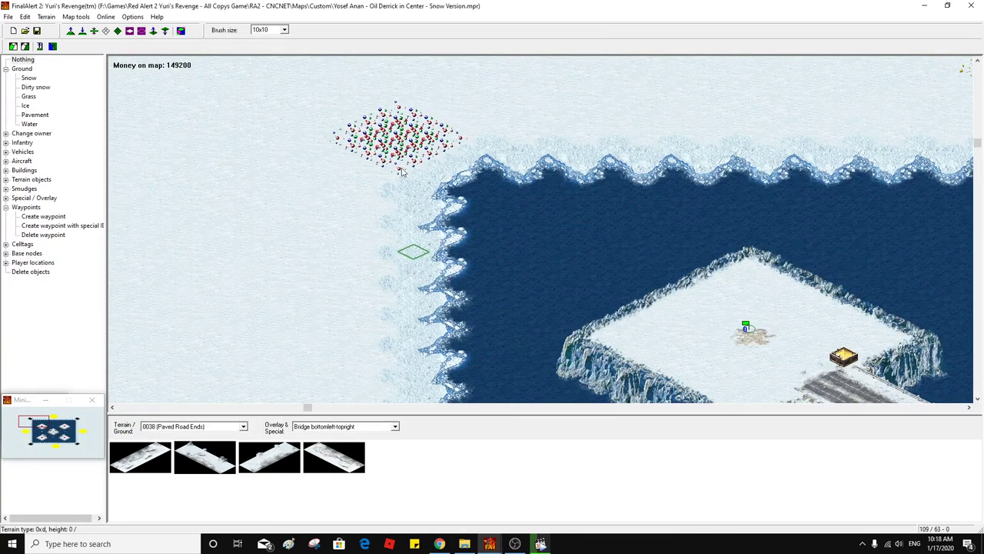
pyautogui.click(25, 16)
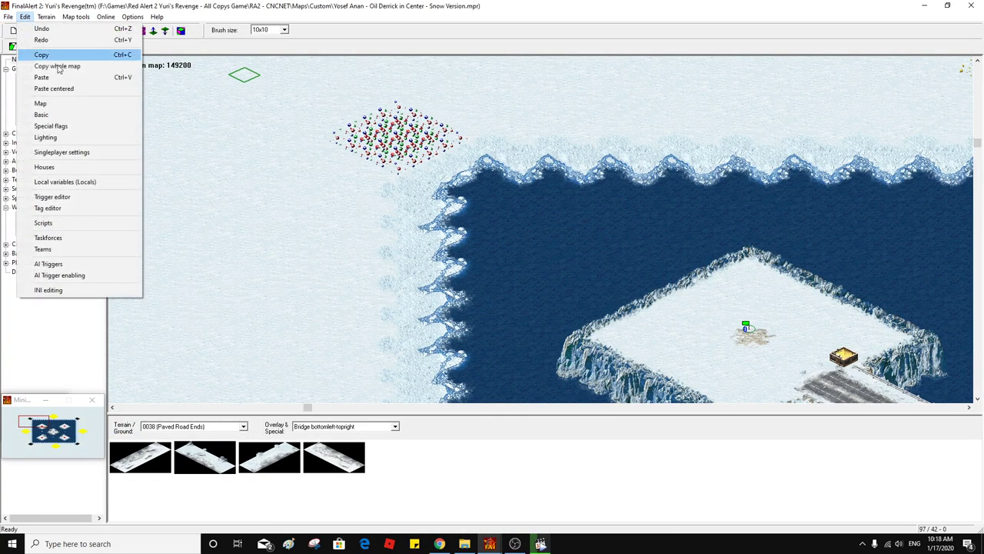
pyautogui.click(80, 199)
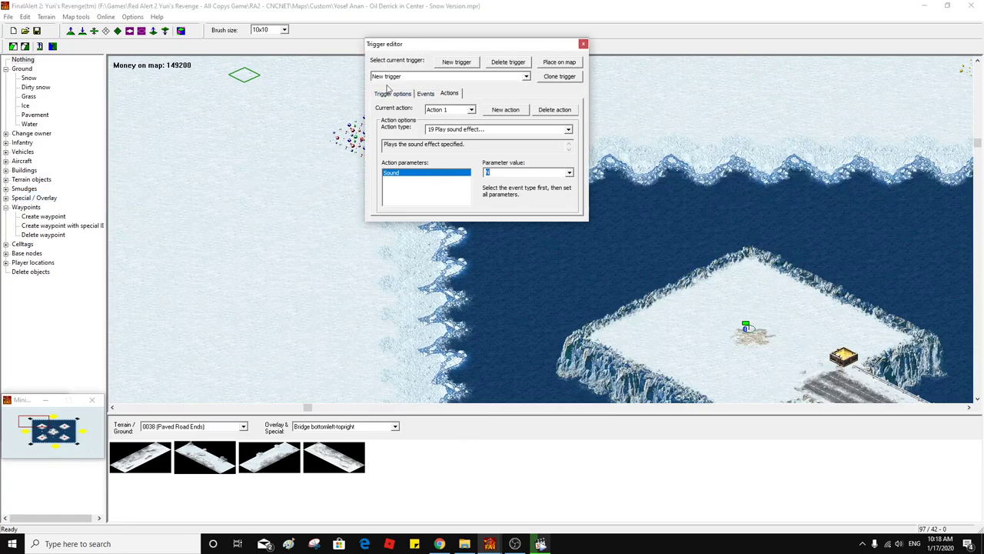
pyautogui.click(414, 77)
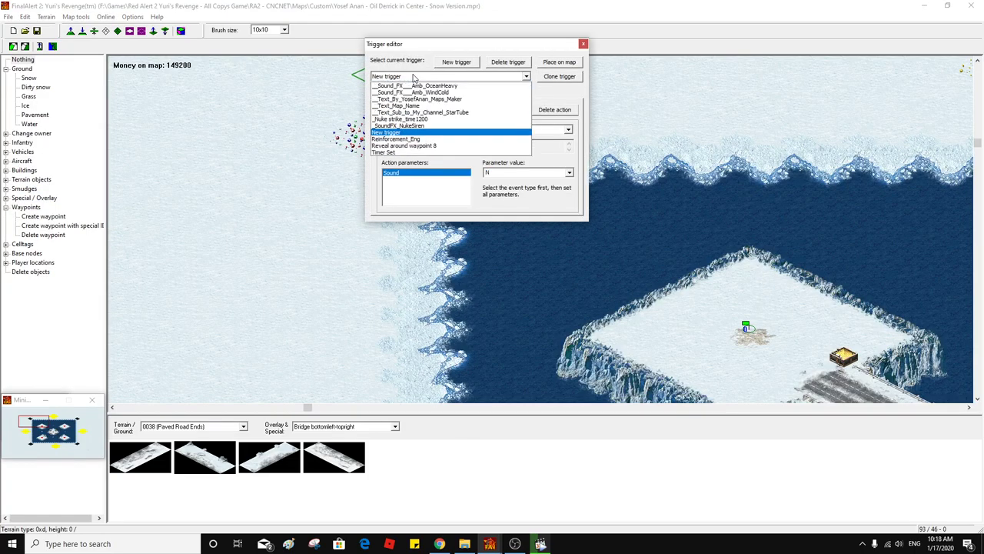
pyautogui.click(450, 152)
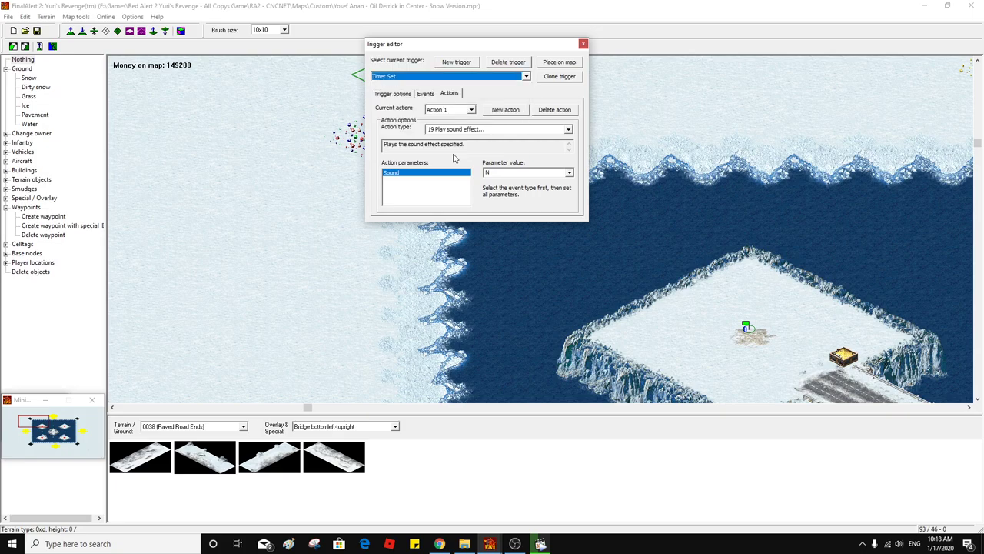
# Add a new action to the Timer Set trigger and look through the available action types
pyautogui.click(465, 110)
pyautogui.click(465, 110)
pyautogui.click(500, 110)
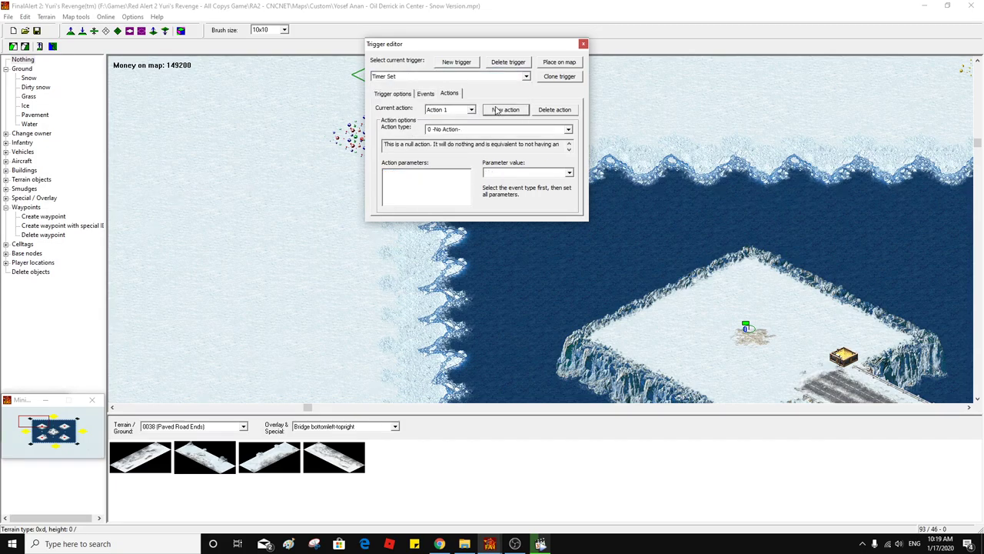
pyautogui.click(569, 130)
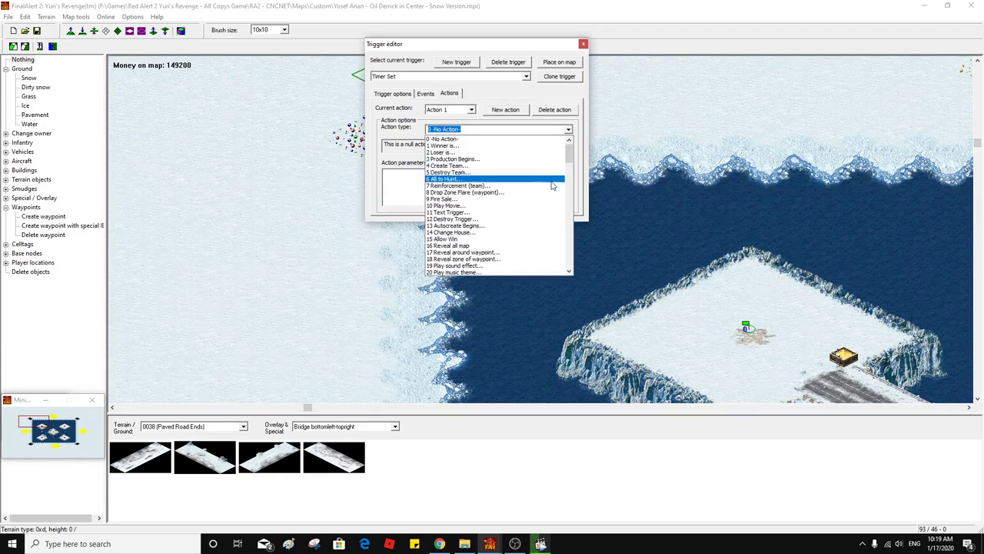
pyautogui.scroll(-3, 551, 187)
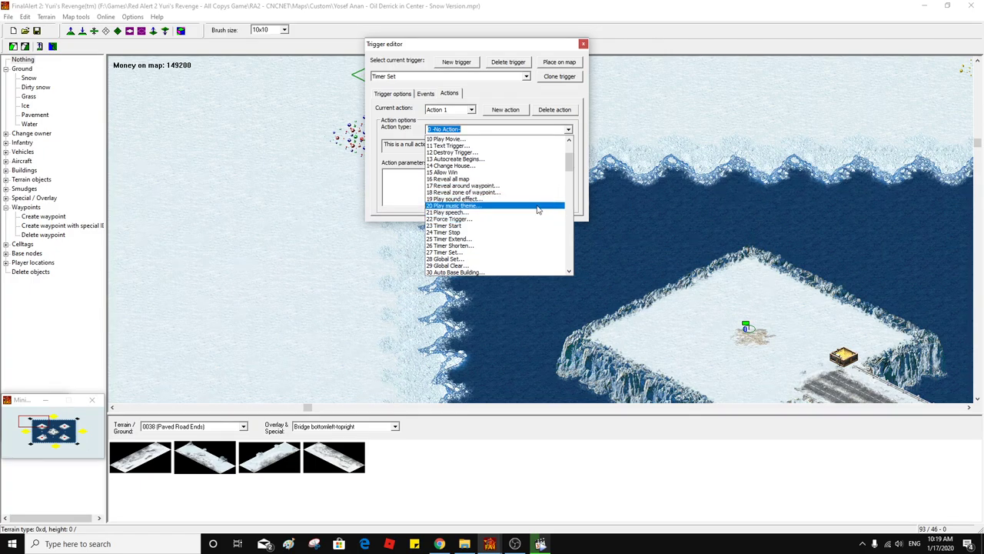
pyautogui.scroll(-3, 539, 209)
pyautogui.scroll(-3, 539, 209)
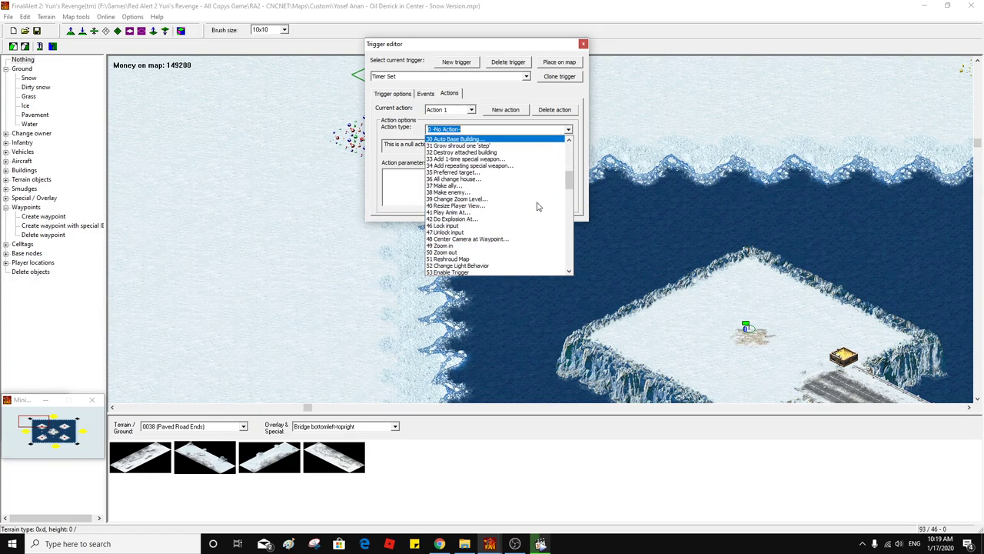
# Check the timer action type in the v7-3-2 map, then make Timer Set's new action 103 Timer Text with "MISSION:All11T : Nuclear Strike in:"
pyautogui.click(489, 543)
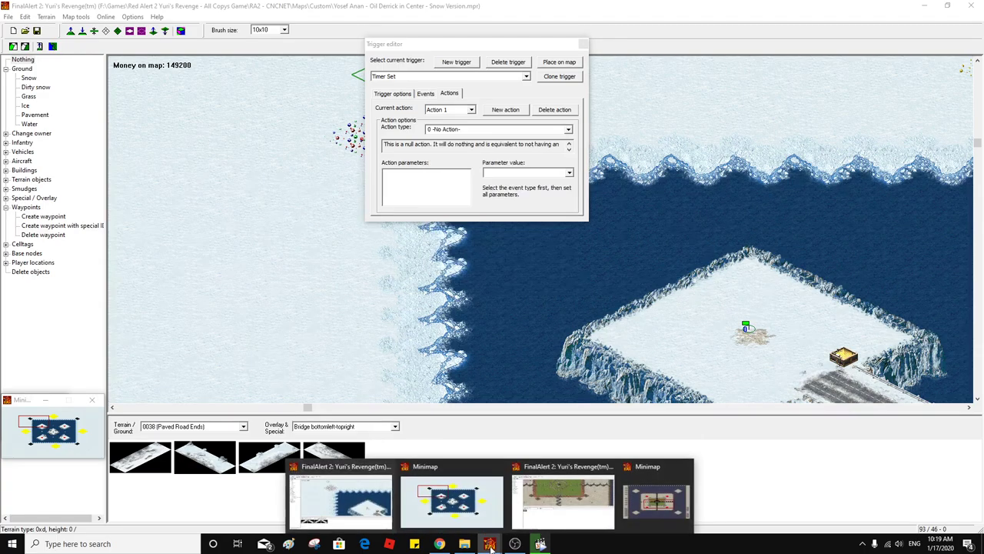
pyautogui.click(592, 501)
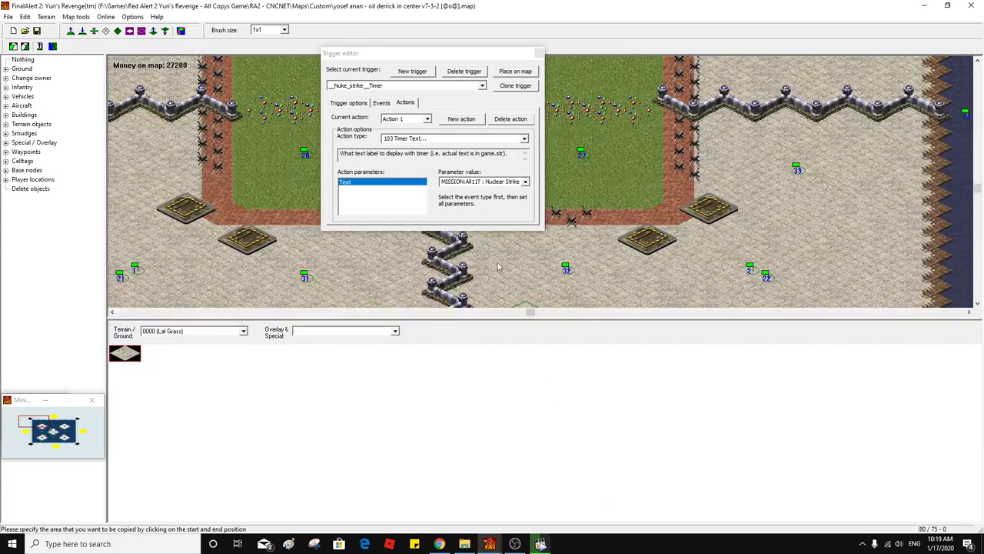
pyautogui.click(489, 544)
pyautogui.click(338, 500)
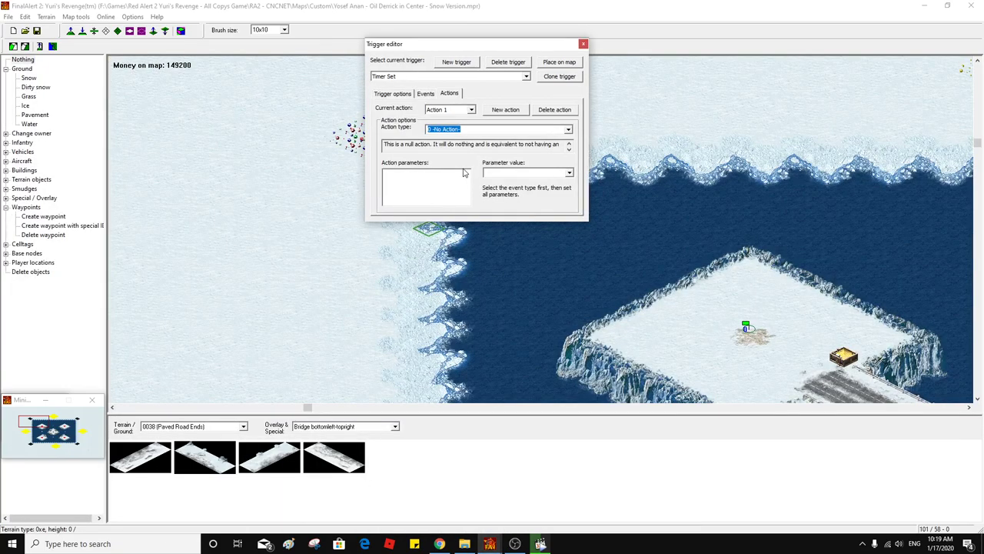
pyautogui.write('103')
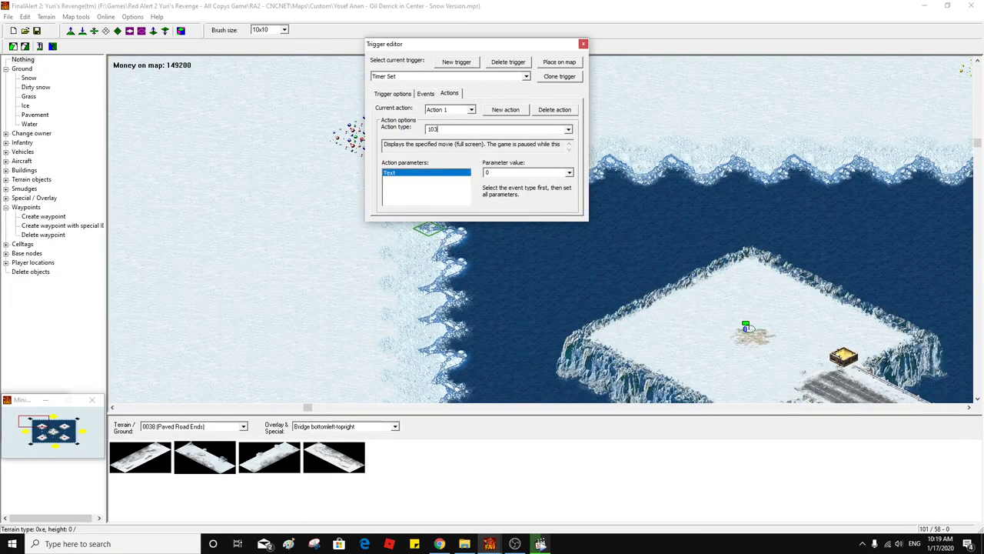
pyautogui.click(508, 175)
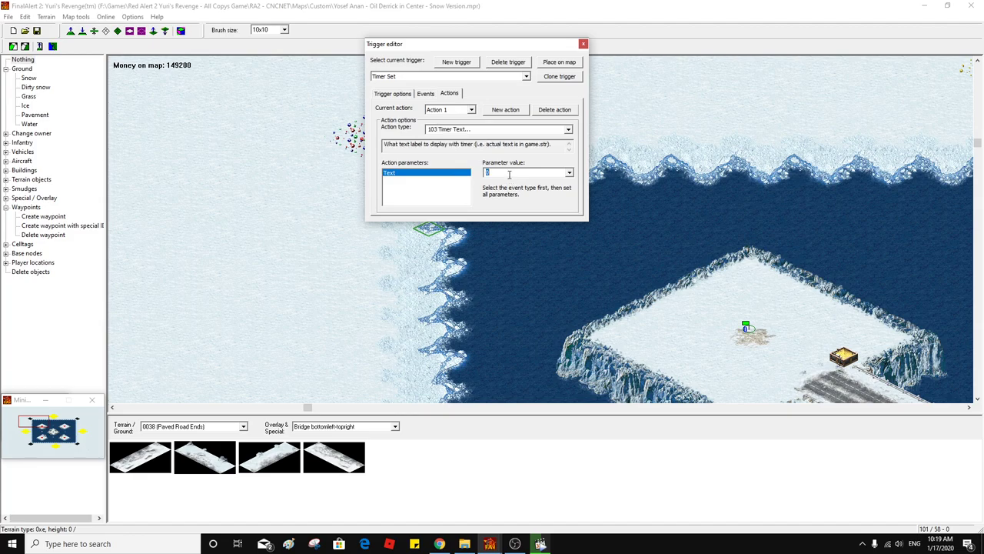
pyautogui.write('MISSION:All11T : Nuclear Strike in:')
# In the v7-3-2 map, copy the EVA_TimerStarted speech value from Action 2 of the __Nuke_strike__Timer trigger
pyautogui.click(493, 545)
pyautogui.click(562, 492)
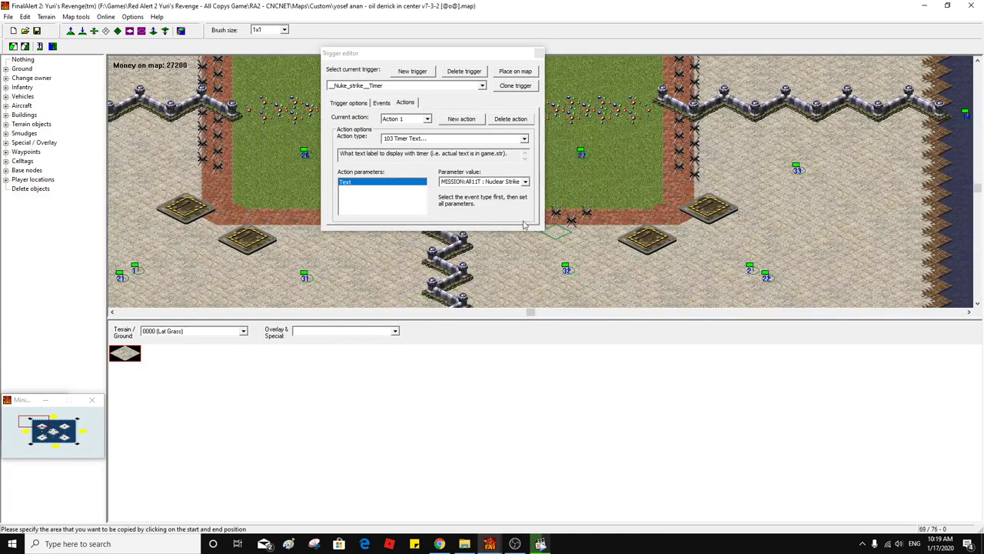
pyautogui.click(416, 119)
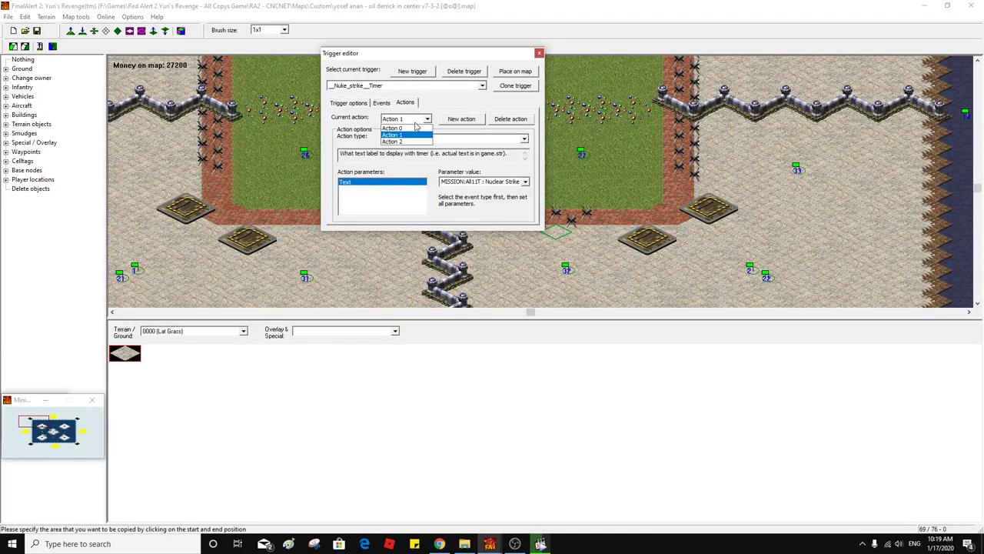
pyautogui.click(415, 142)
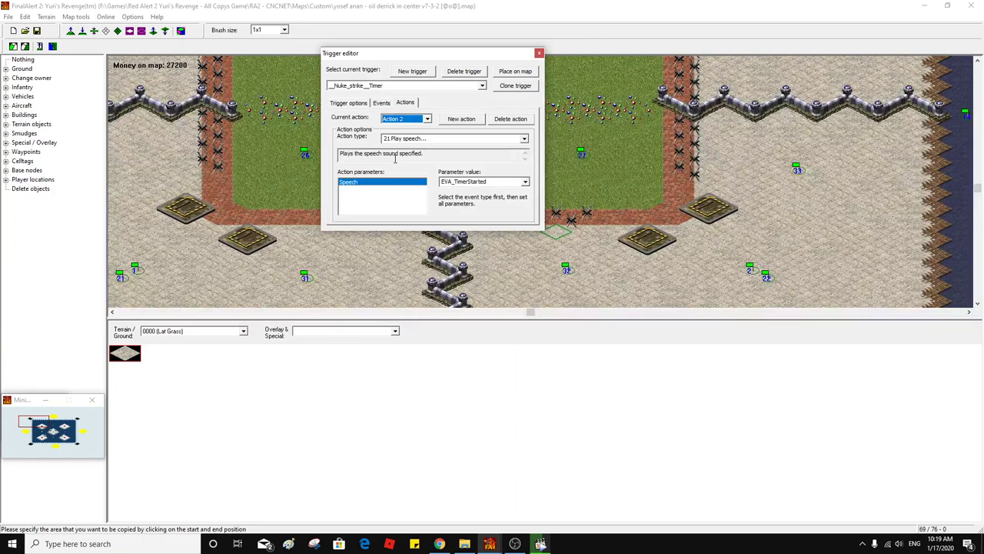
pyautogui.click(475, 182)
pyautogui.hotkey('ctrl', 'c')
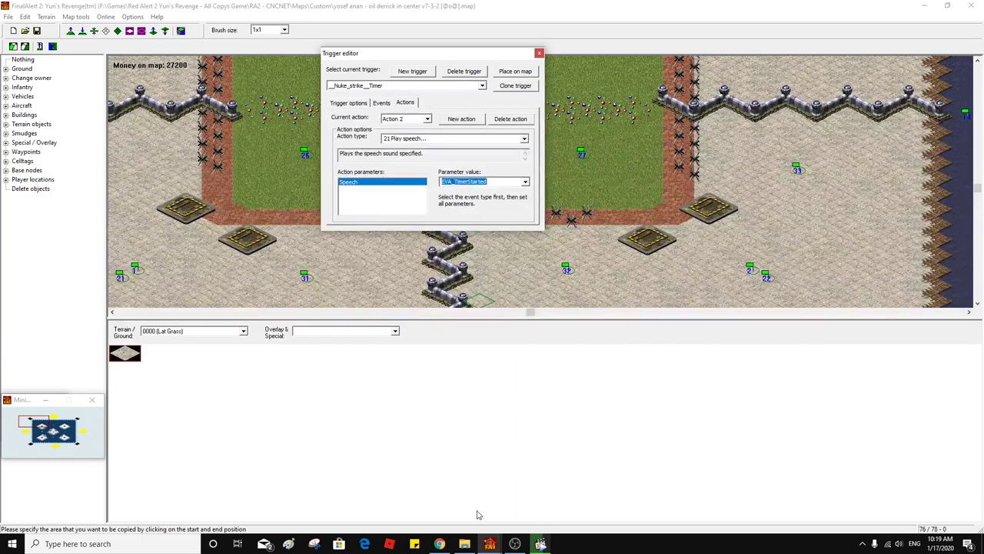
# In the snow version map, add a 21 Play speech action with the value EVA_TimerStarted to the Timer Set trigger
pyautogui.click(490, 544)
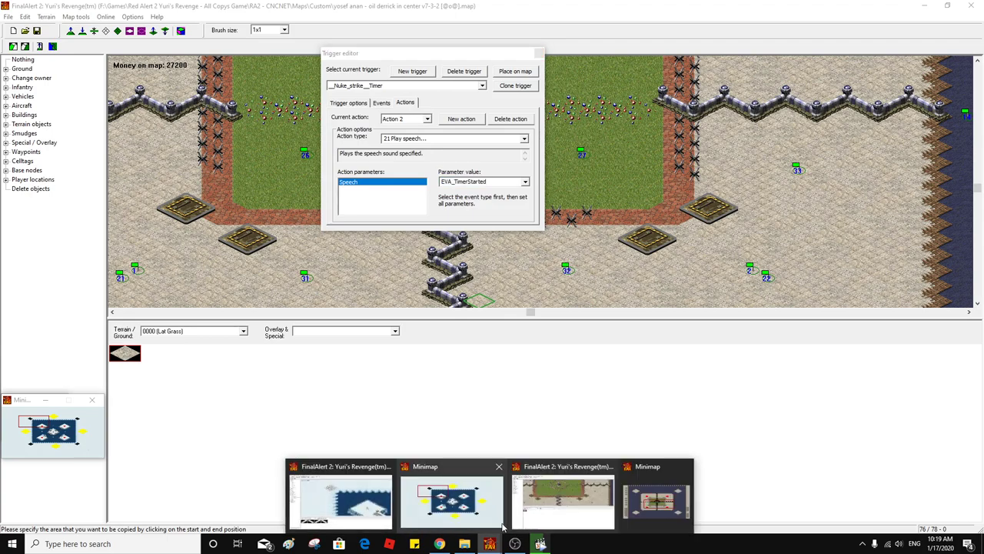
pyautogui.click(347, 498)
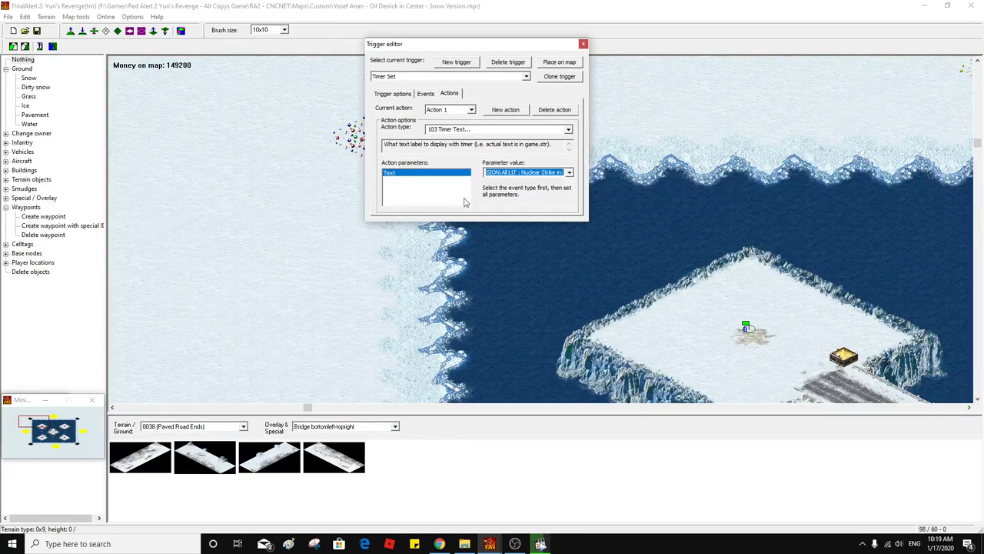
pyautogui.click(506, 110)
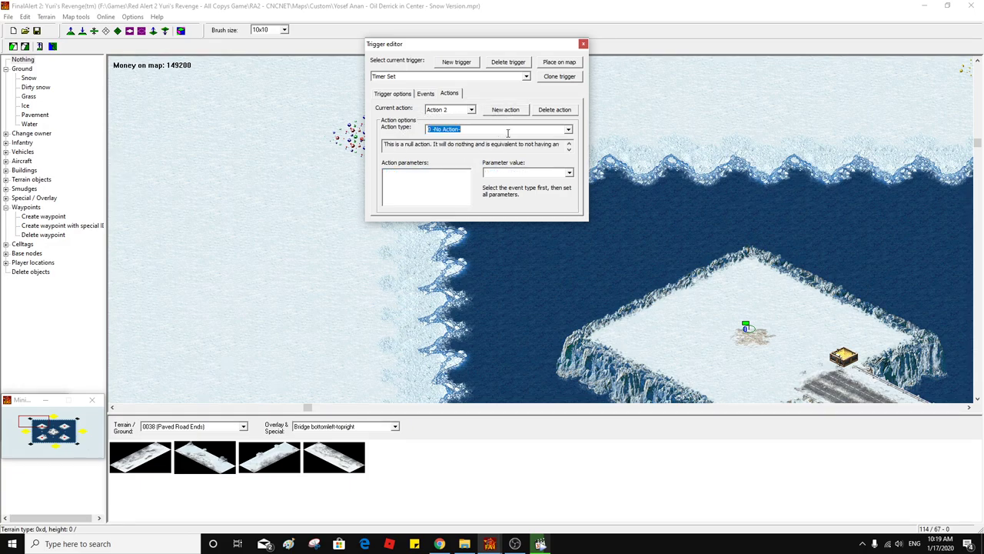
pyautogui.write('21')
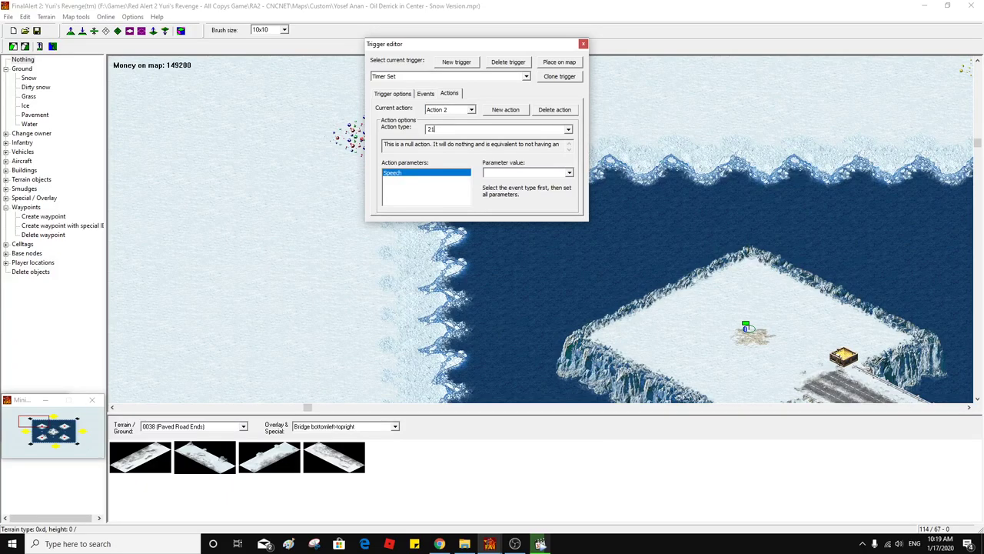
pyautogui.press('Return')
pyautogui.click(524, 171)
pyautogui.hotkey('ctrl', 'v')
# Return to the v7-3-2 map and find and select the __Nuke strike_wp__20-21-22-23 trigger
pyautogui.moveTo(483, 546)
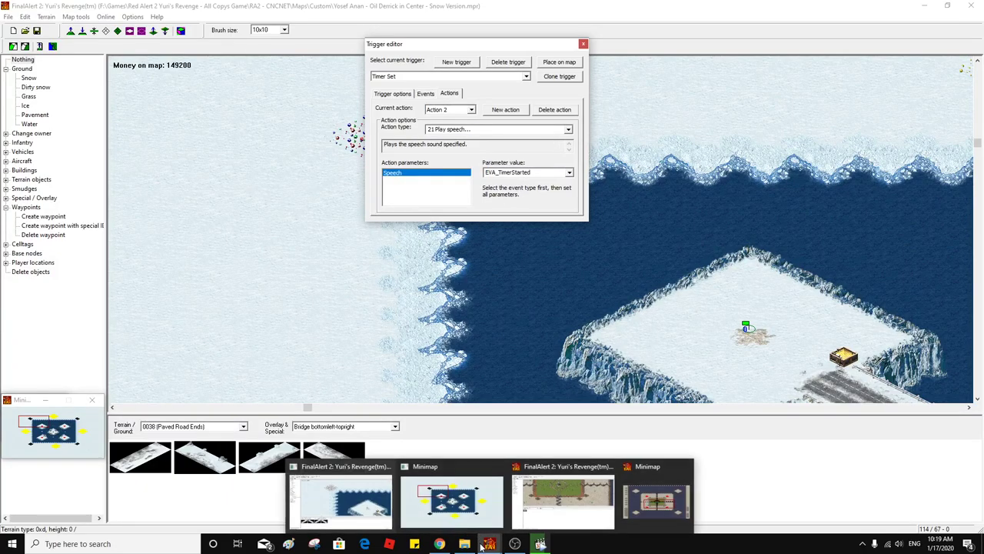
pyautogui.click(353, 484)
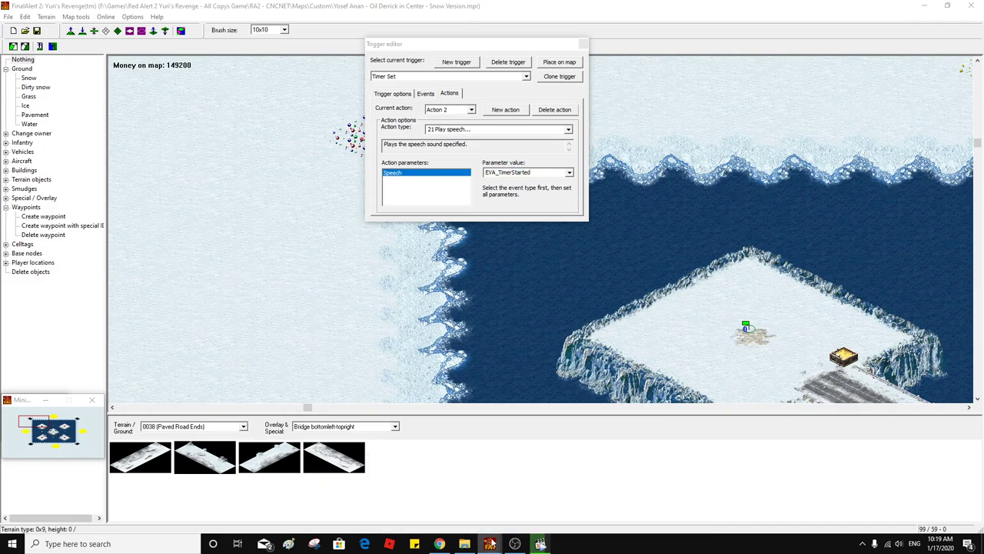
pyautogui.click(545, 464)
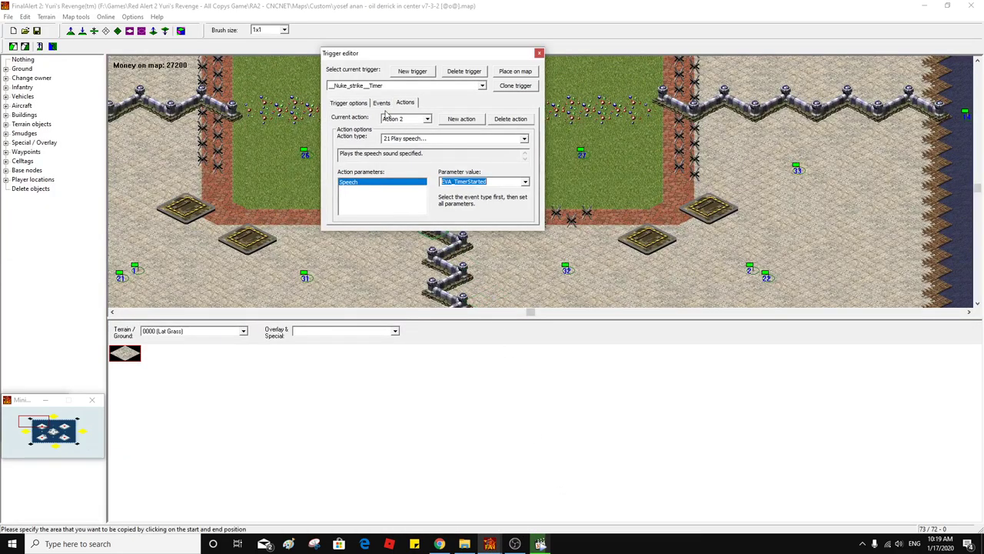
pyautogui.click(374, 87)
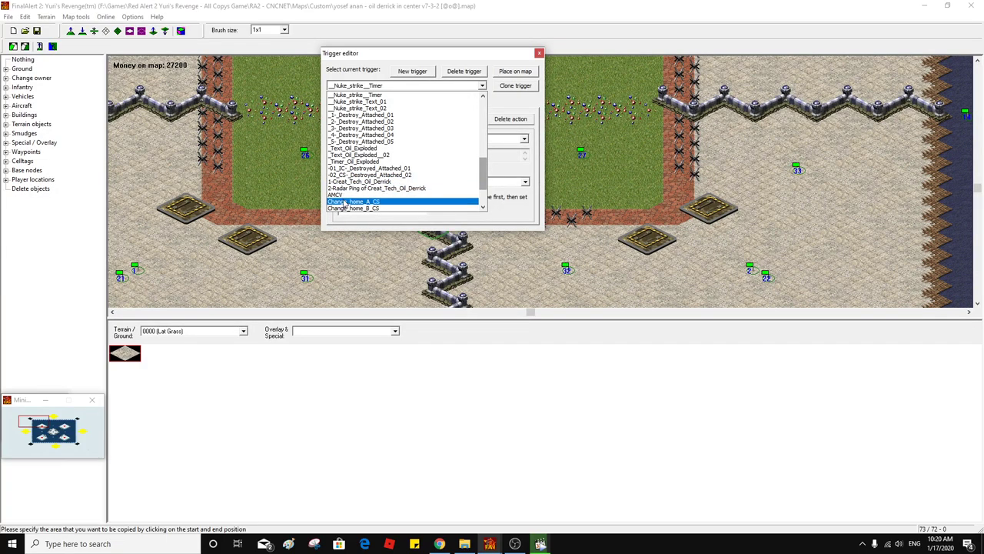
pyautogui.scroll(5, 421, 175)
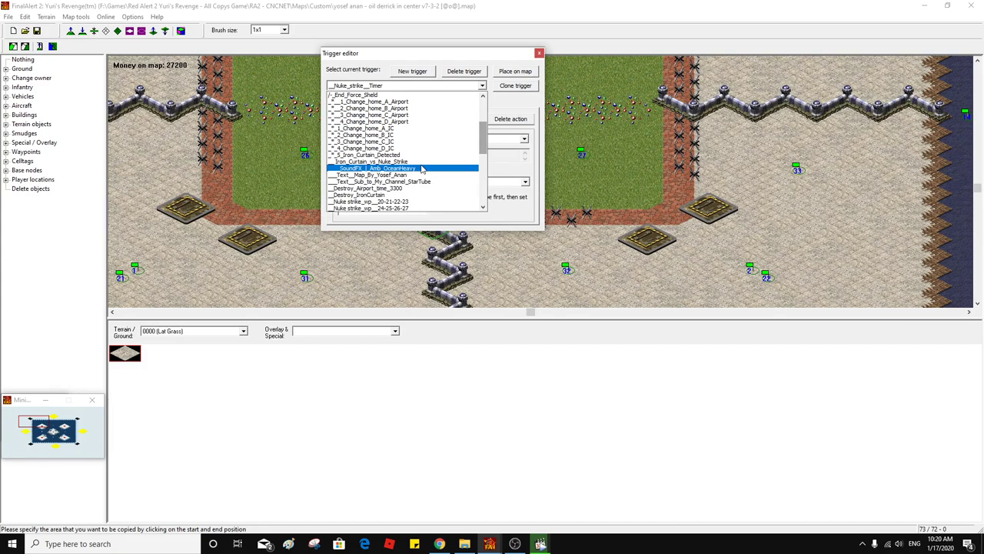
pyautogui.scroll(3, 421, 167)
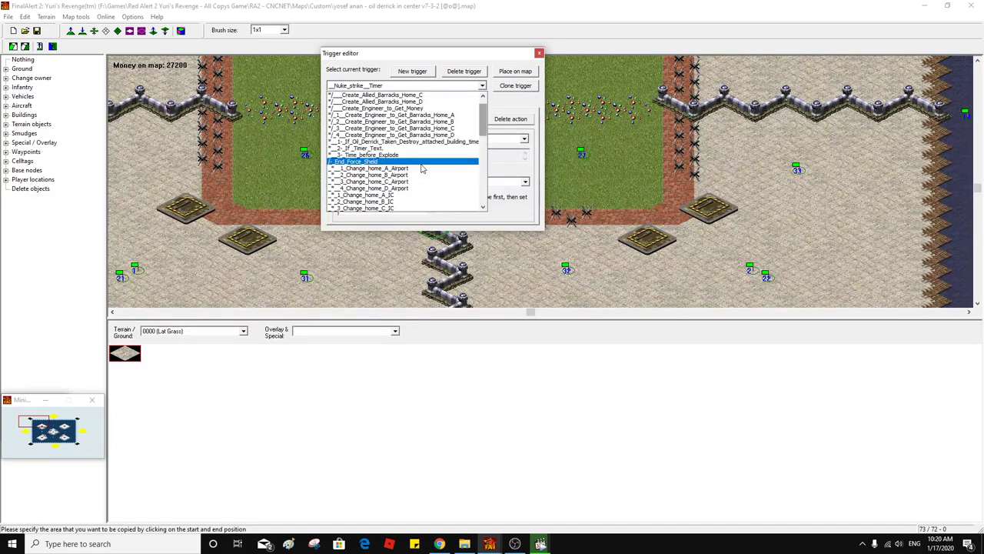
pyautogui.scroll(1, 421, 167)
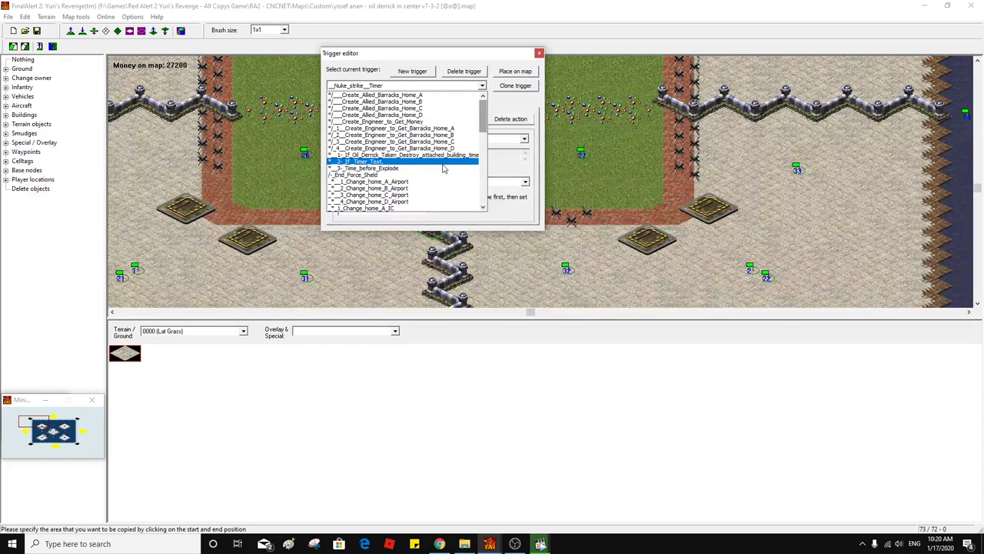
pyautogui.scroll(-3, 443, 167)
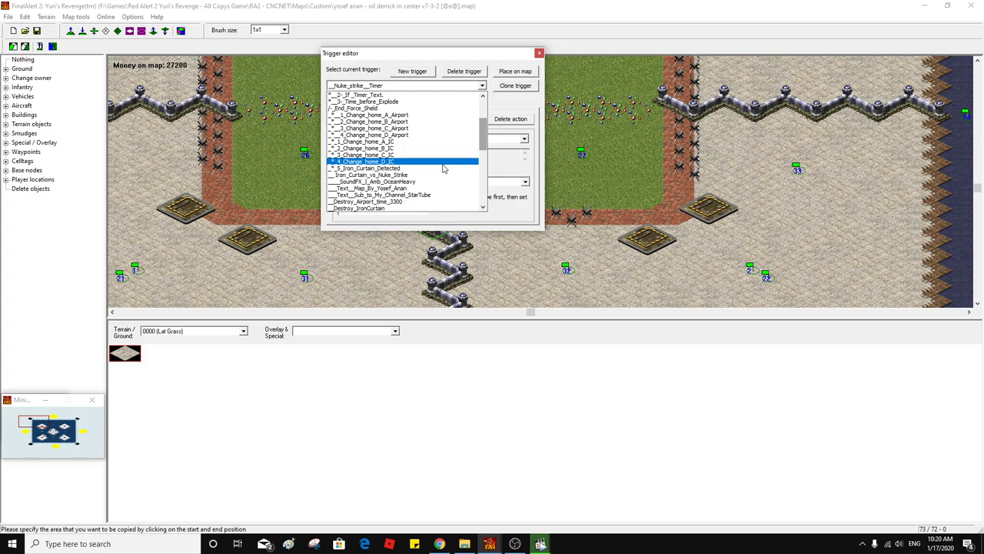
pyautogui.scroll(-3, 442, 167)
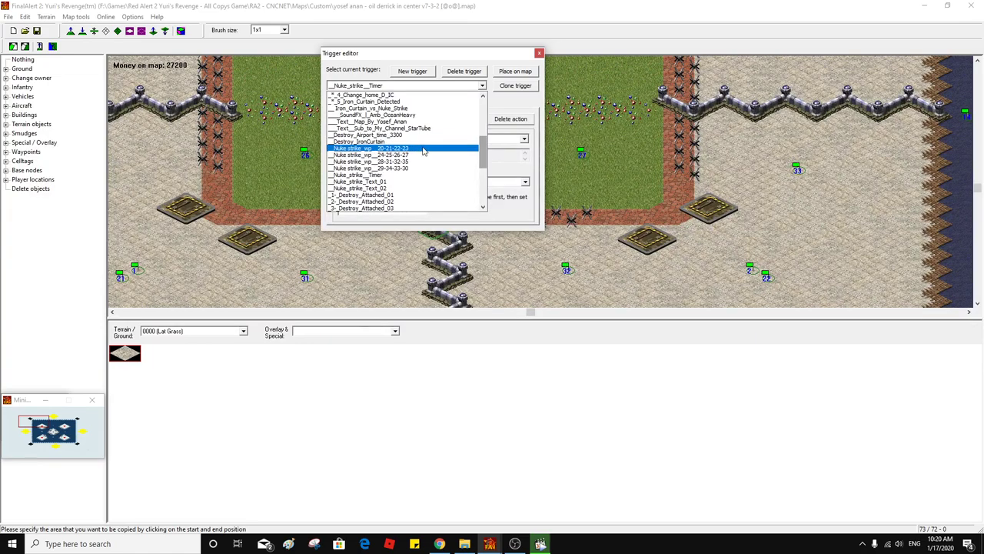
pyautogui.click(423, 149)
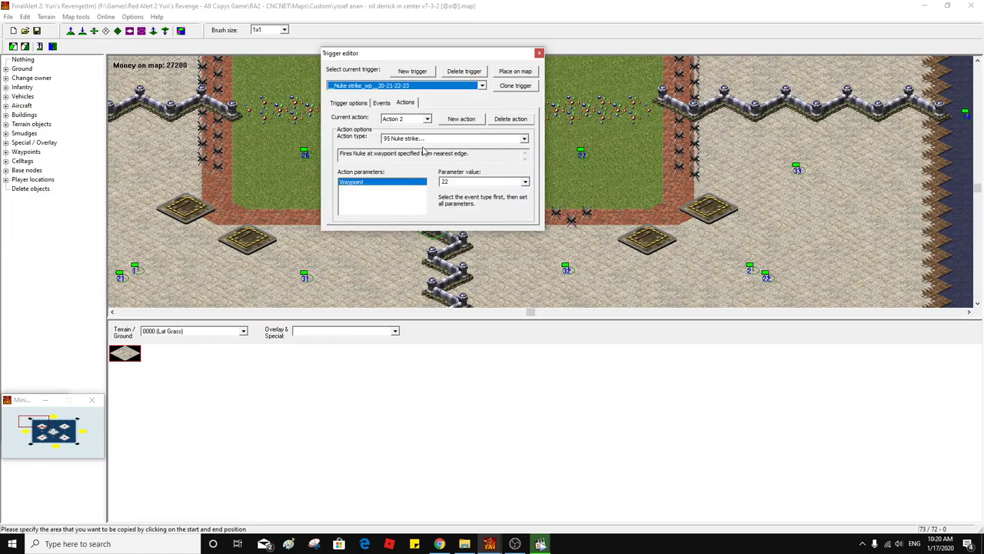
# Examine the action type and waypoint of each action in the __Nuke strike_wp__20-21-22-23 trigger
pyautogui.click(398, 119)
pyautogui.click(396, 128)
pyautogui.scroll(-2, 398, 123)
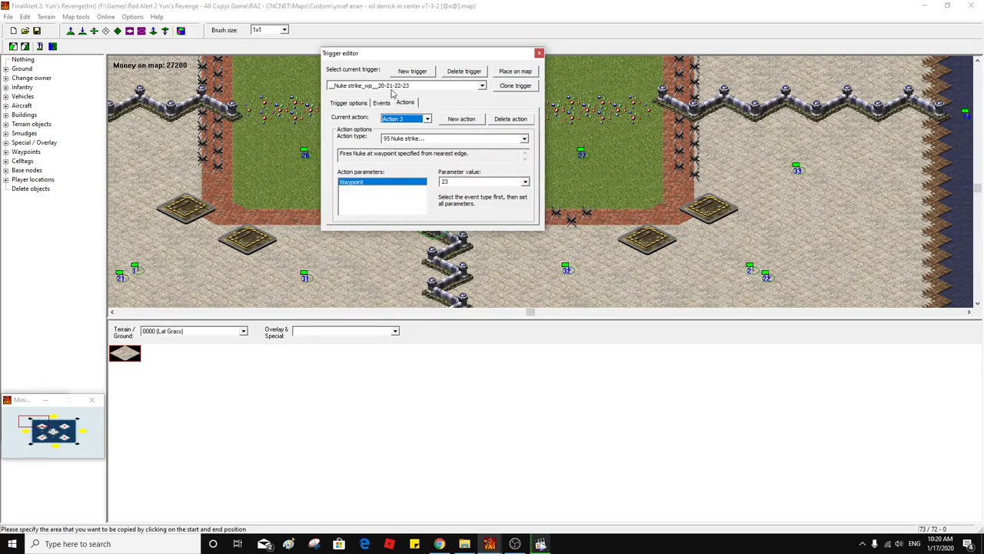
# Select the __Nuke_strike_Text_01 trigger and examine the type and parameter value of its speech and sound actions
pyautogui.click(393, 86)
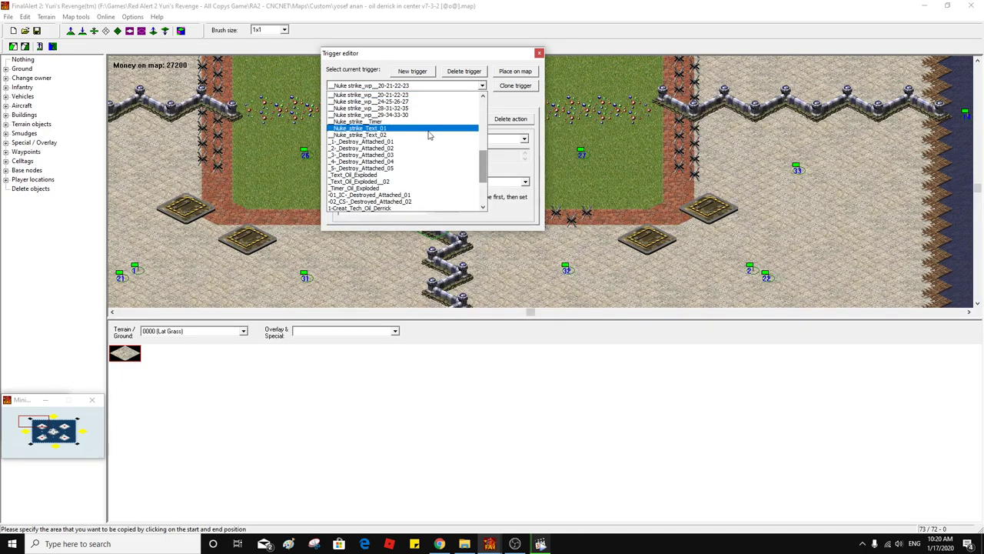
pyautogui.click(431, 128)
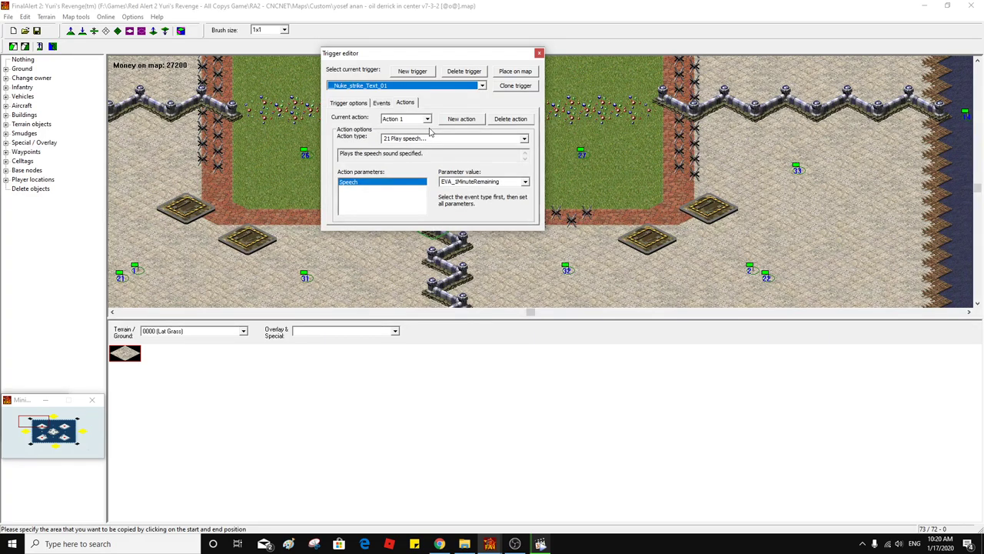
pyautogui.click(427, 119)
pyautogui.click(400, 127)
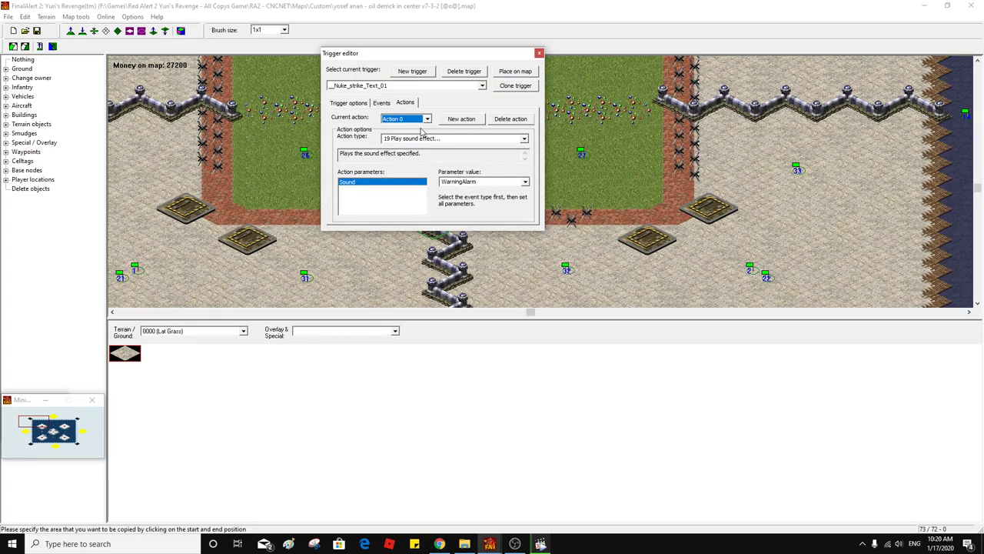
# Select the __Nuke_strike_Text_02 trigger and examine the type and parameter value of its text and speech actions
pyautogui.click(405, 86)
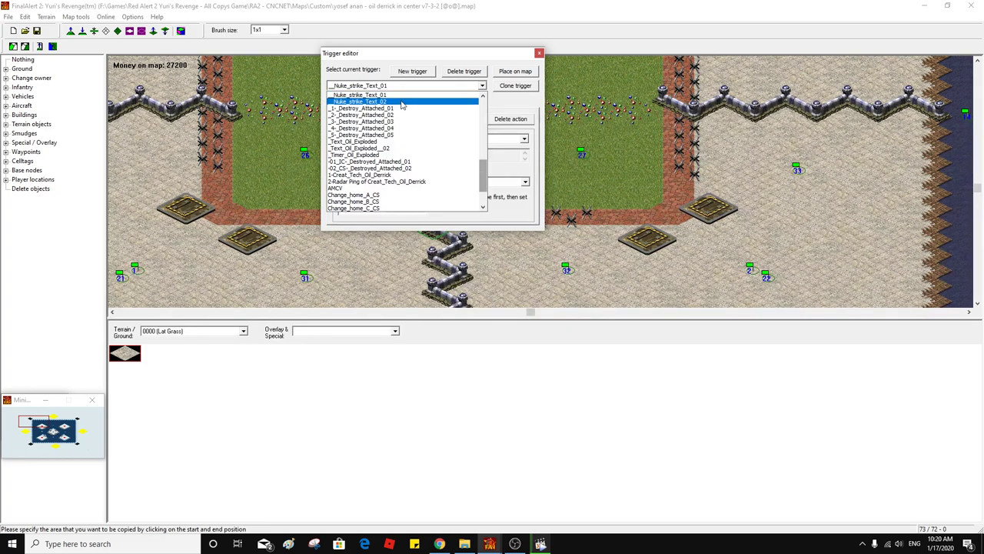
pyautogui.click(403, 99)
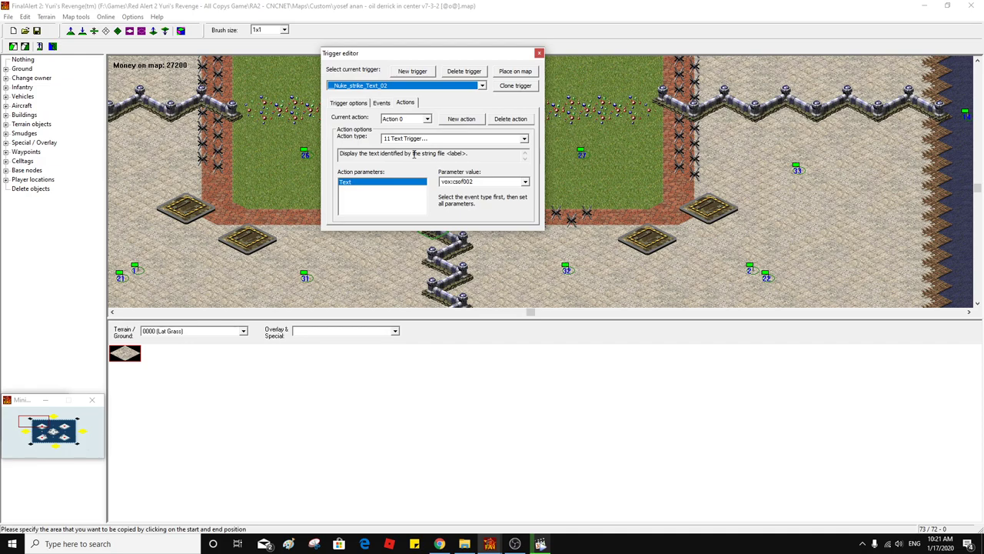
pyautogui.click(367, 87)
pyautogui.scroll(1, 368, 87)
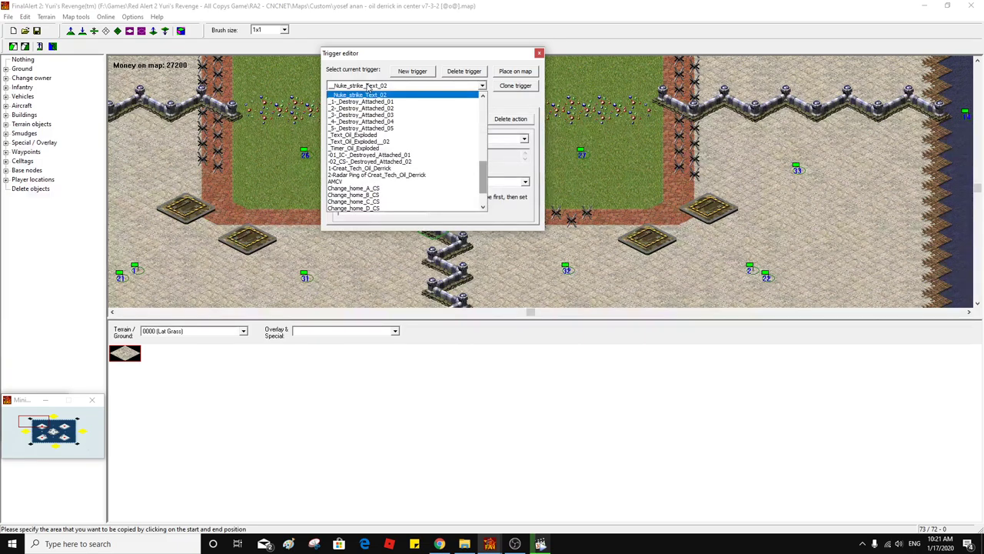
pyautogui.click(368, 87)
pyautogui.click(415, 119)
pyautogui.click(412, 136)
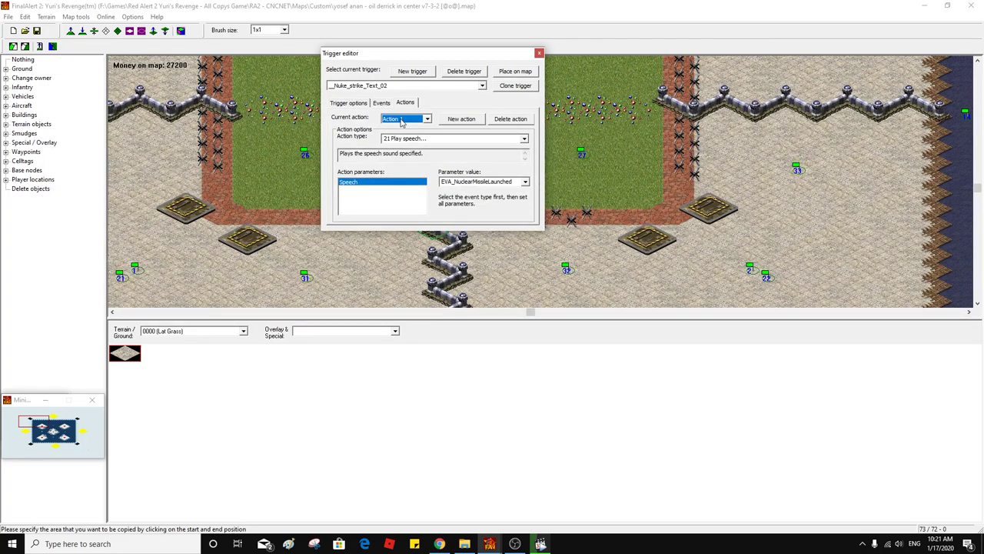
# Copy the NukeSiren sound value from Action 2 of the __Nuke_strike_Text_02 trigger
pyautogui.click(401, 121)
pyautogui.click(395, 142)
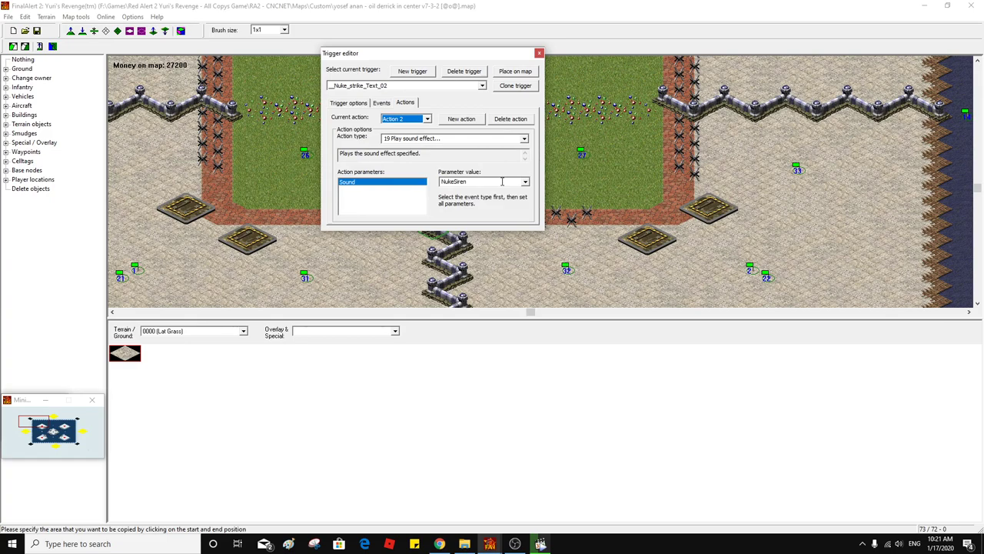
pyautogui.click(502, 181)
pyautogui.hotkey('ctrl', 'c')
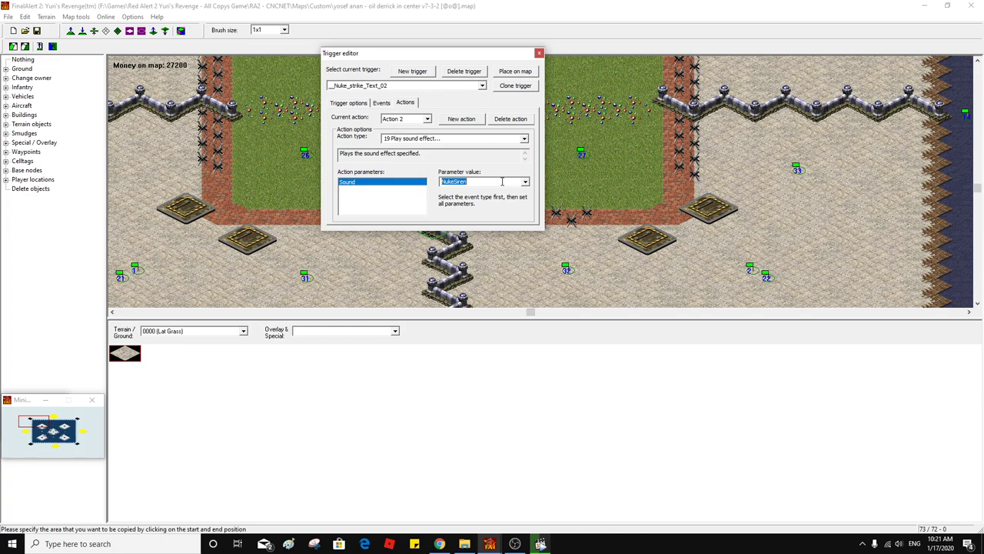
# Switch to the snow map and set the sound of the New trigger's Play sound effect action to NukeSiren
pyautogui.click(489, 543)
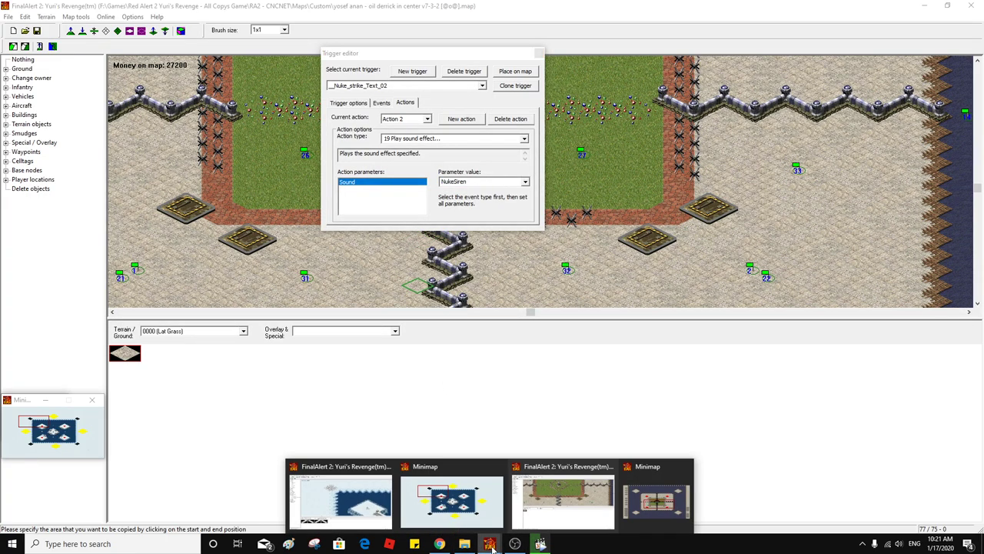
pyautogui.click(546, 491)
pyautogui.click(489, 544)
pyautogui.click(424, 503)
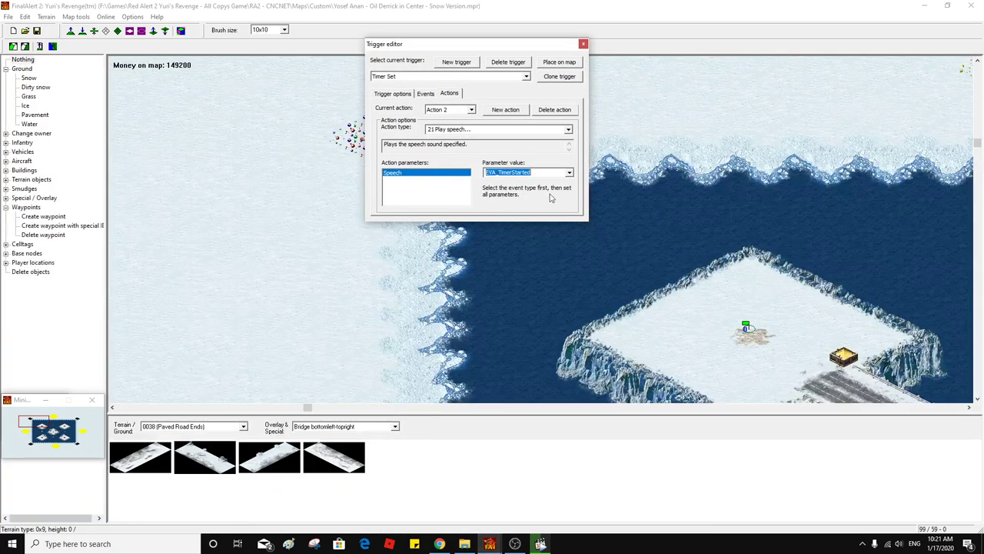
pyautogui.click(379, 77)
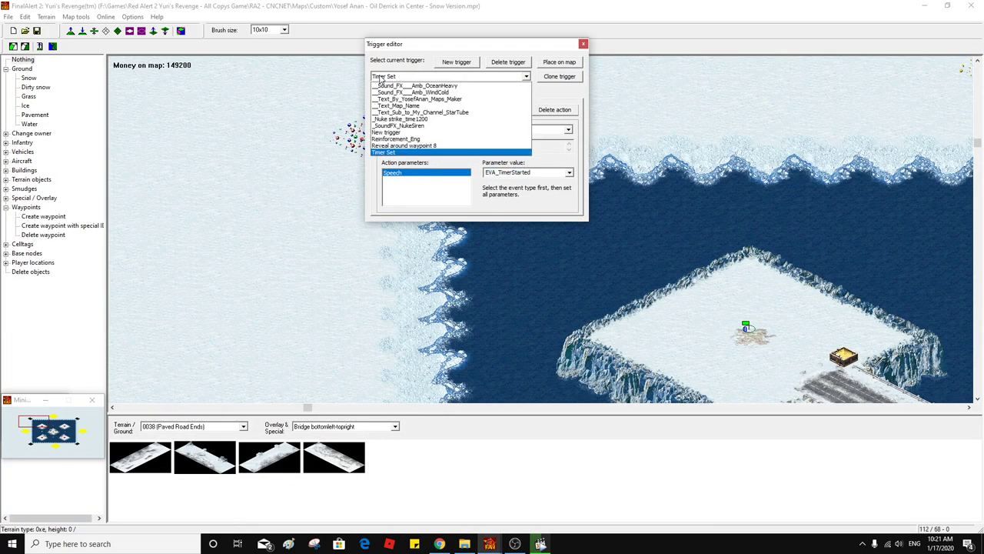
pyautogui.click(387, 132)
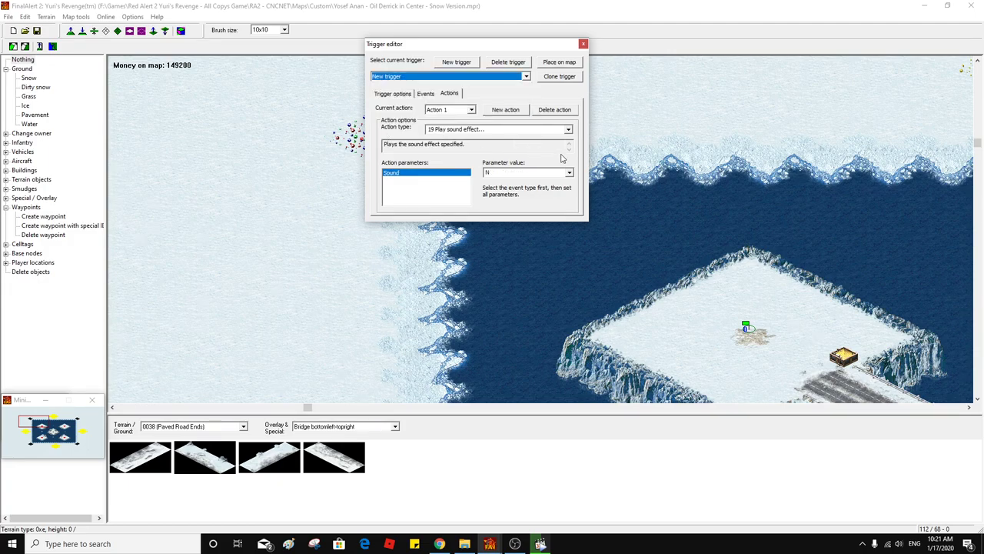
pyautogui.click(502, 174)
pyautogui.hotkey('ctrl', 'v')
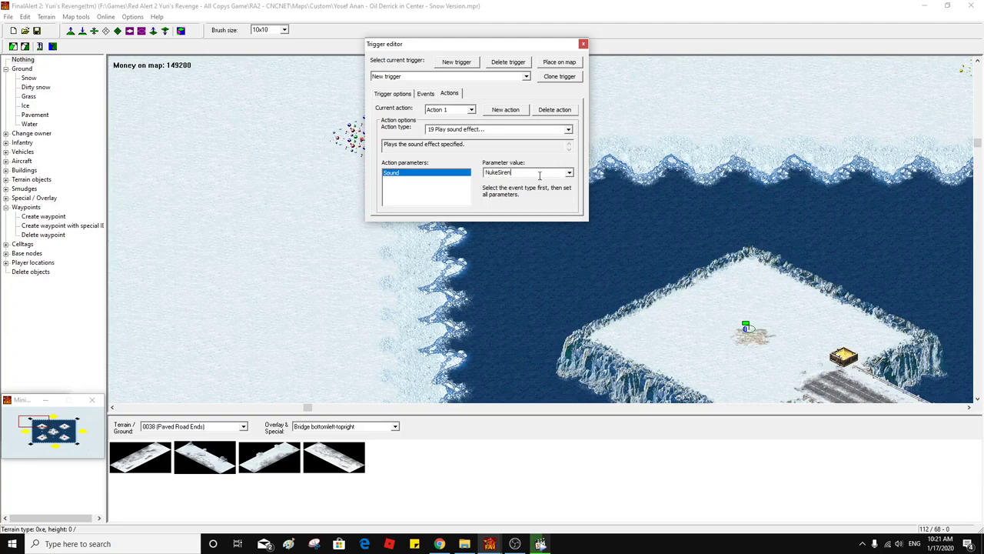
# Rename the snow map's New trigger as __Nuke_strike_02, copying the prefix from the v7-3-2 map's __Nuke_strike_Text_02 trigger name
pyautogui.click(394, 94)
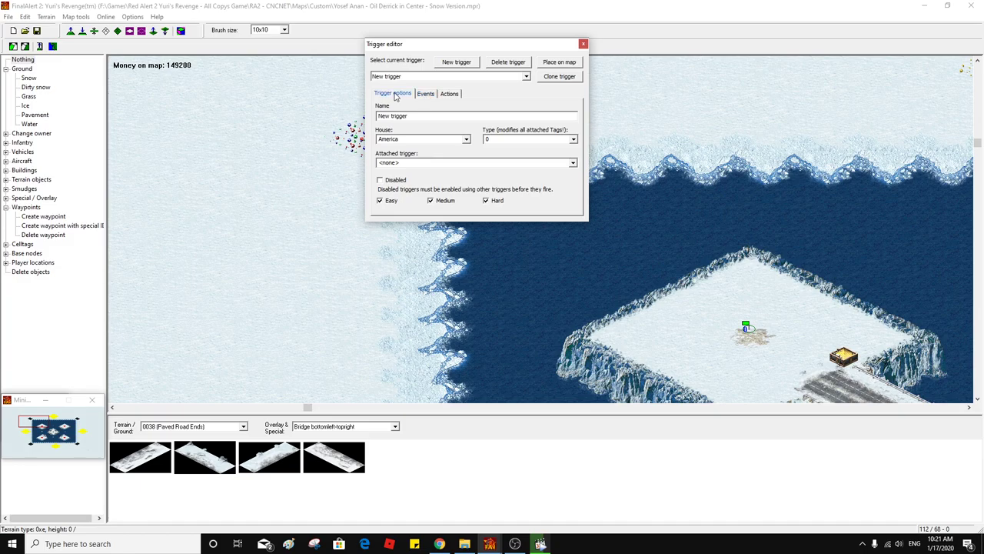
pyautogui.click(489, 544)
pyautogui.click(569, 498)
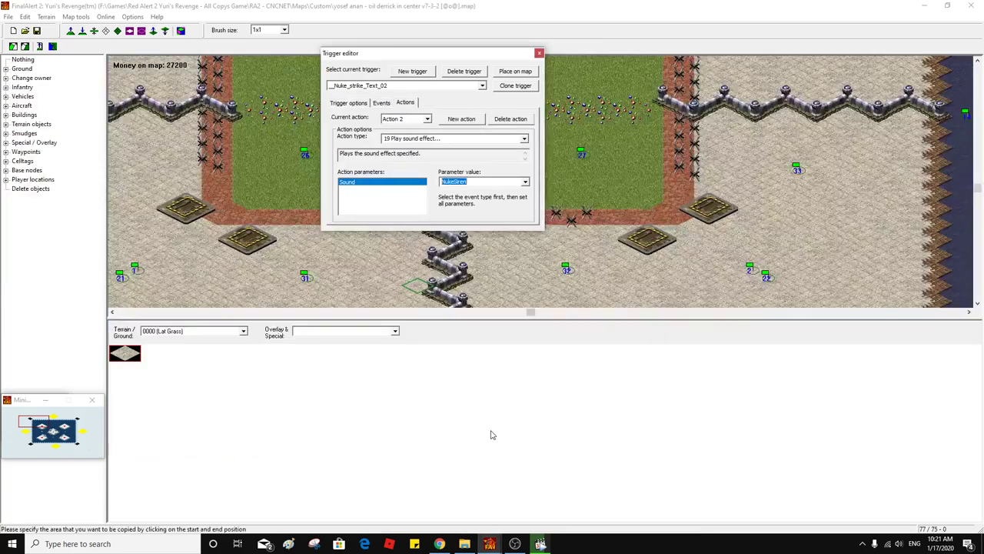
pyautogui.click(350, 103)
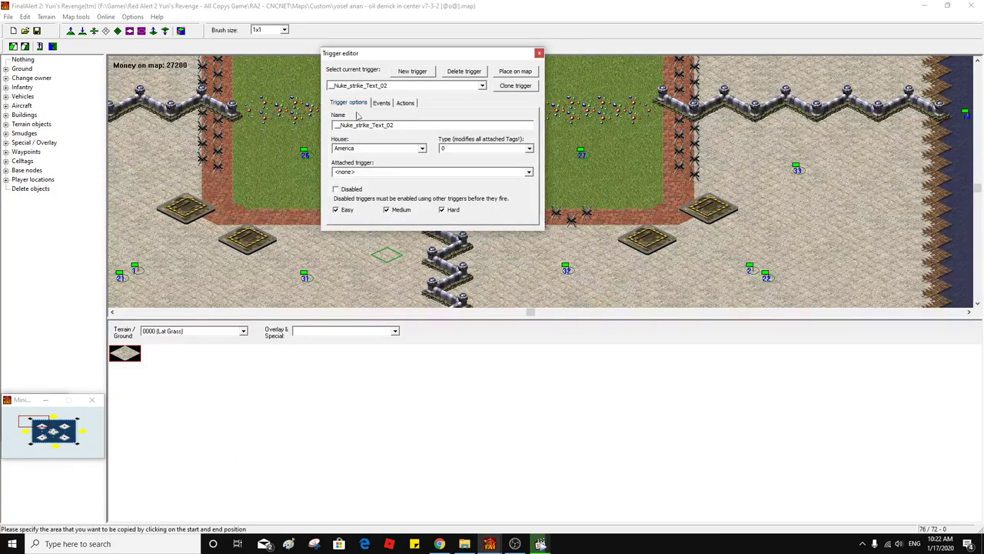
pyautogui.moveTo(370, 125); pyautogui.dragTo(329, 126)
pyautogui.hotkey('ctrl', 'c')
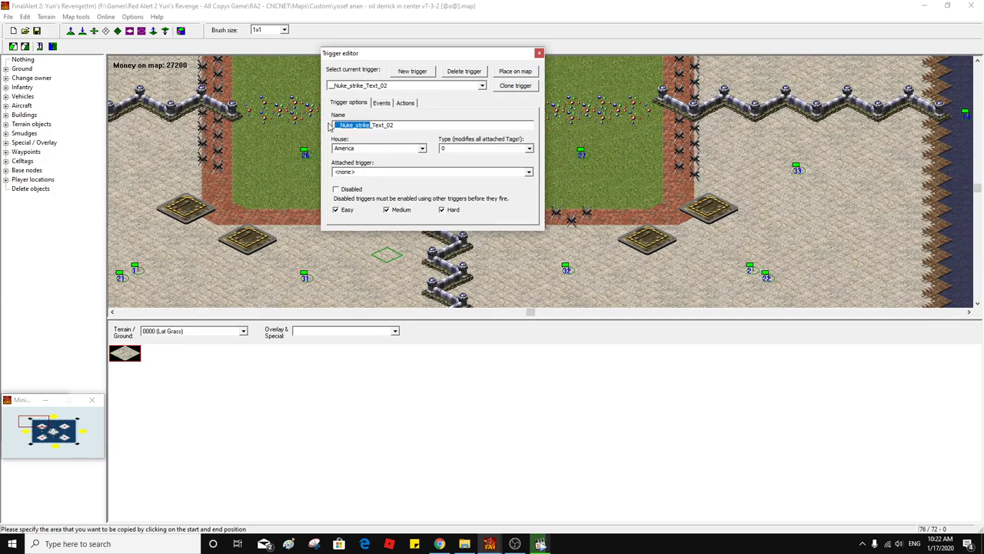
pyautogui.click(492, 545)
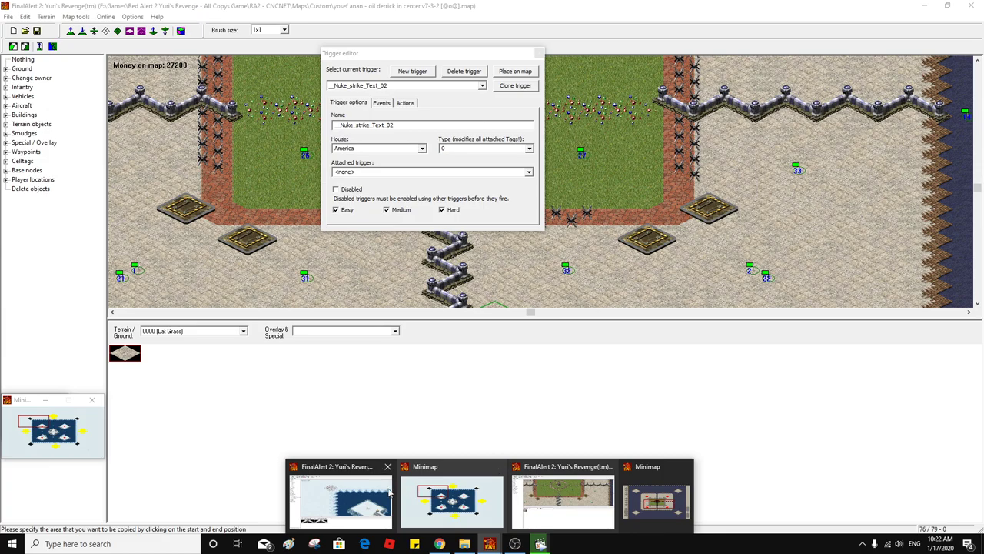
pyautogui.click(366, 493)
pyautogui.moveTo(419, 115); pyautogui.dragTo(349, 117)
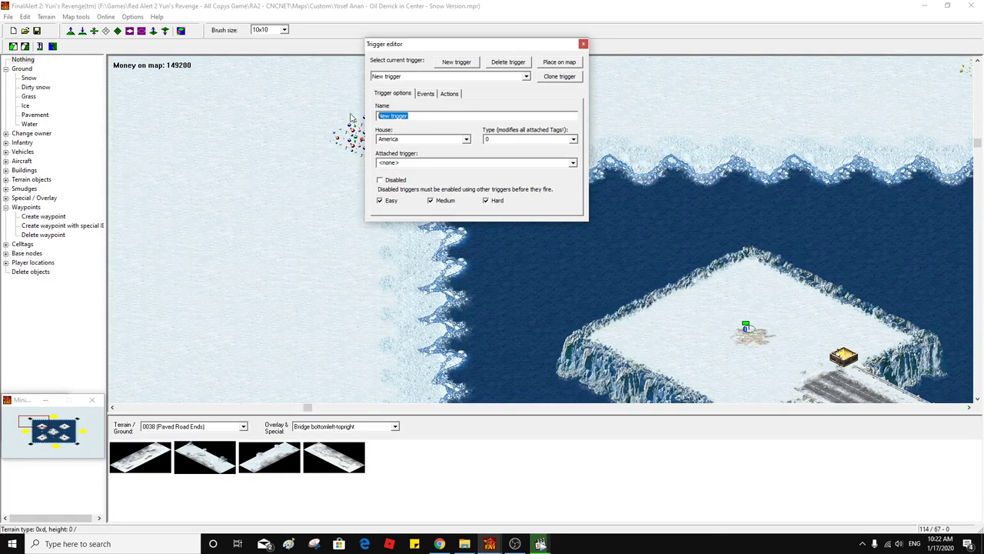
pyautogui.hotkey('ctrl', 'v')
pyautogui.write('02')
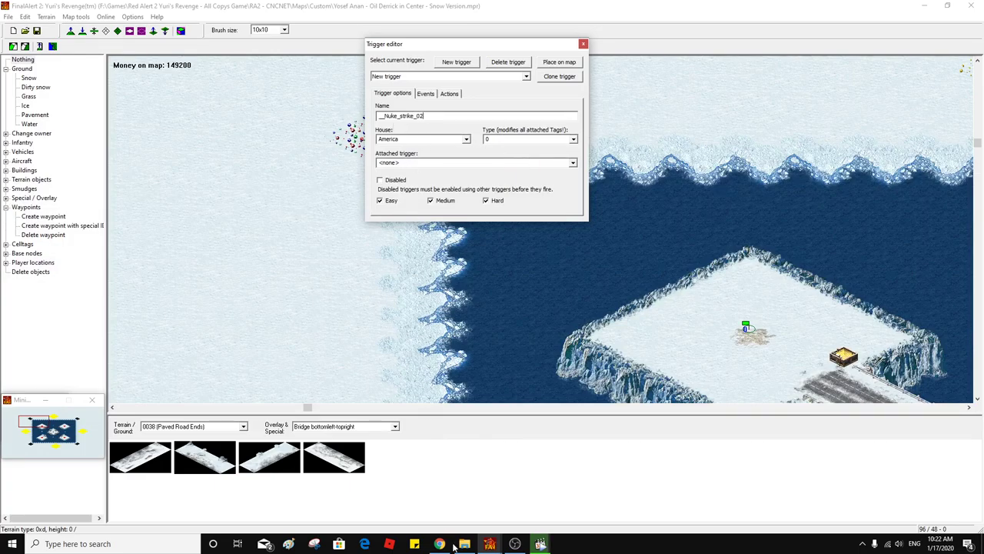
# In the v7-3-2 map, check the __Nuke_strike_Text_02 event and copy the vox:csof002 text value from its Action 0
pyautogui.moveTo(489, 545)
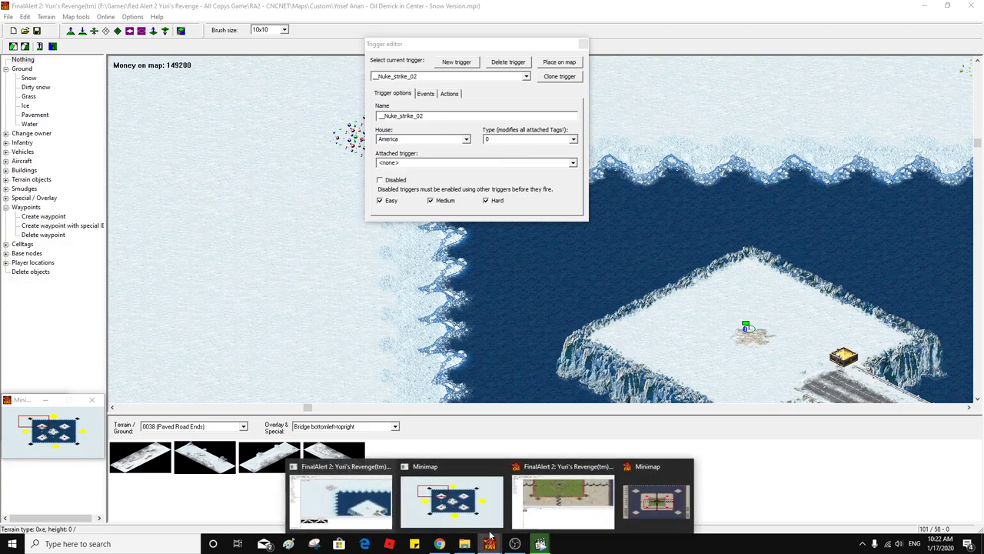
pyautogui.click(552, 490)
pyautogui.click(384, 104)
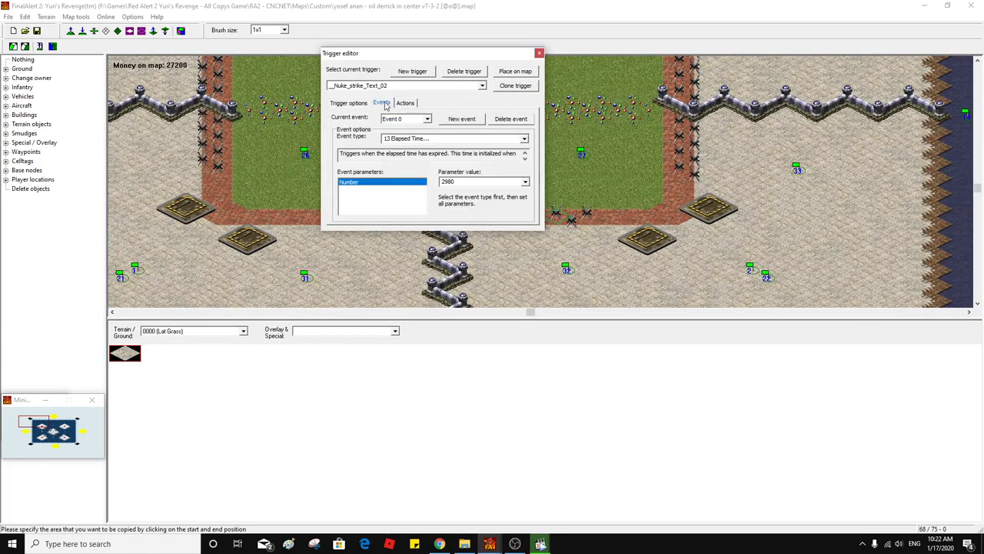
pyautogui.click(405, 103)
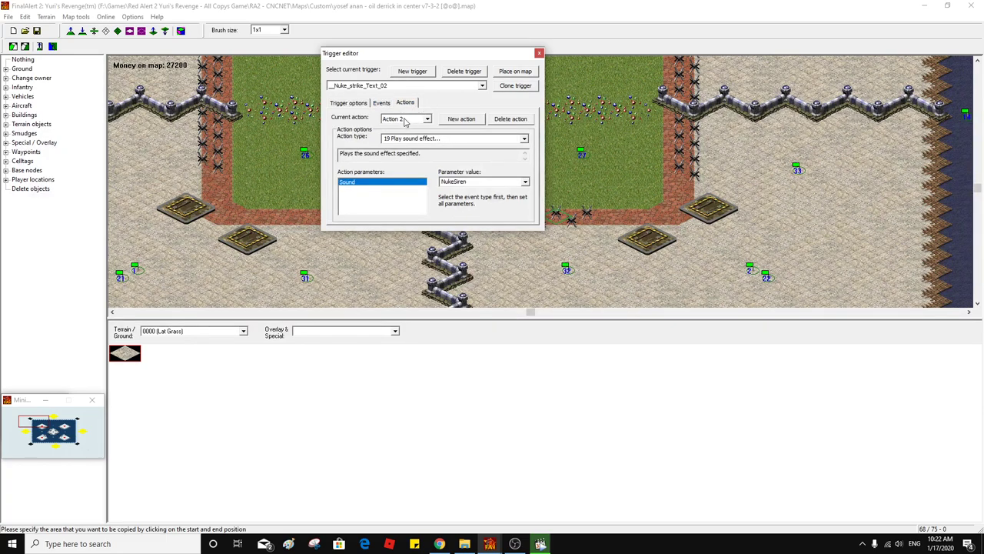
pyautogui.click(404, 120)
pyautogui.click(405, 121)
pyautogui.click(407, 130)
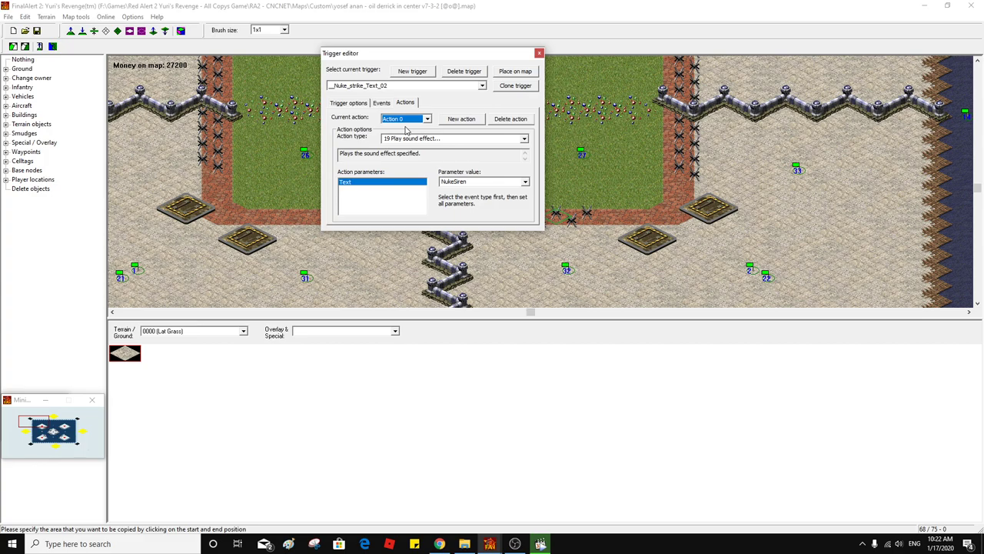
pyautogui.click(487, 183)
pyautogui.hotkey('ctrl', 'c')
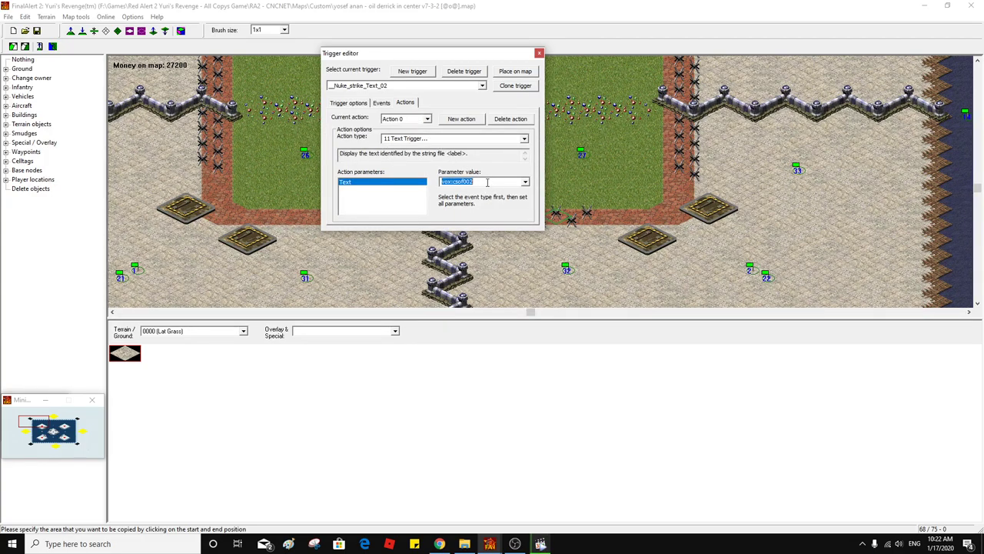
# Return to the snow map and review the event and the existing actions of the __Nuke_strike_02 trigger
pyautogui.click(489, 544)
pyautogui.click(390, 505)
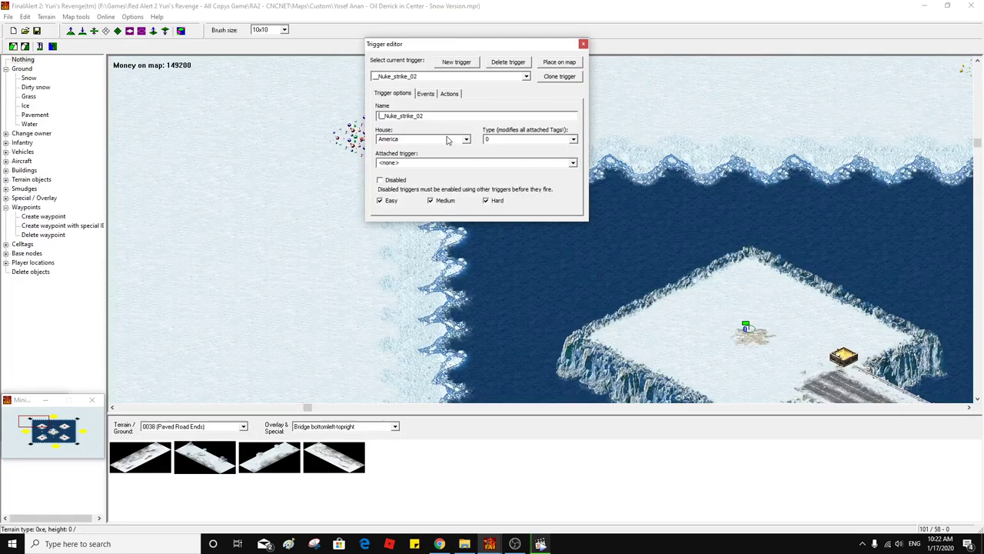
pyautogui.click(427, 94)
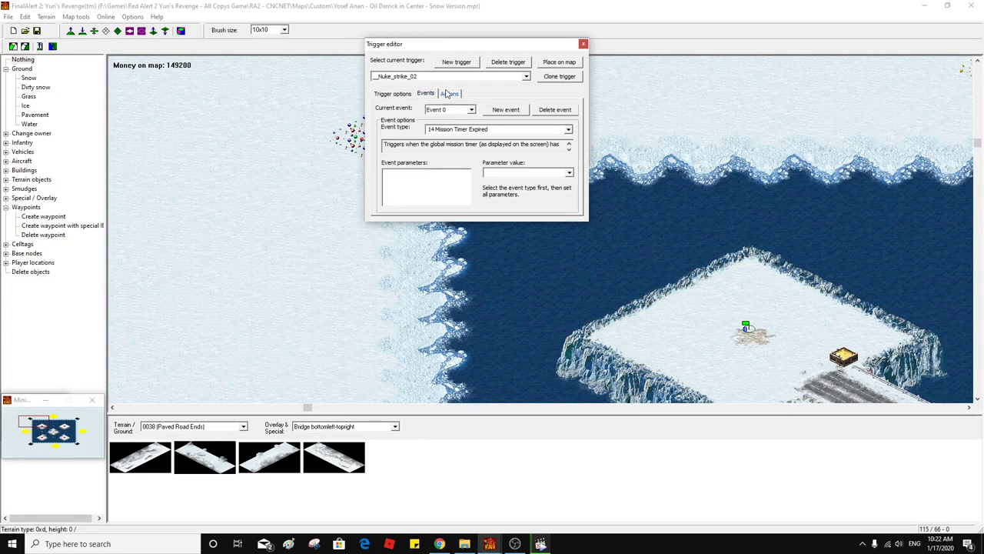
pyautogui.click(450, 93)
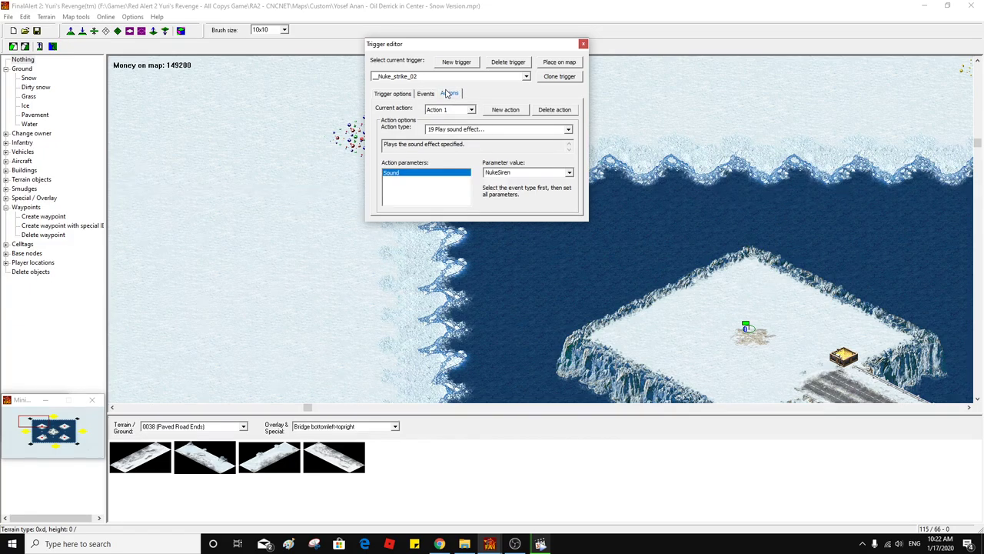
pyautogui.click(455, 112)
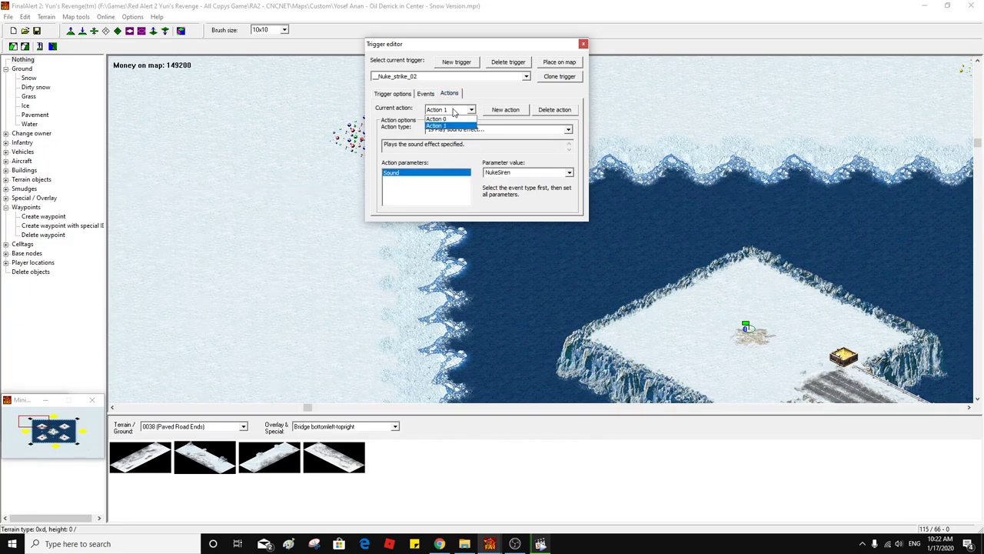
pyautogui.click(453, 119)
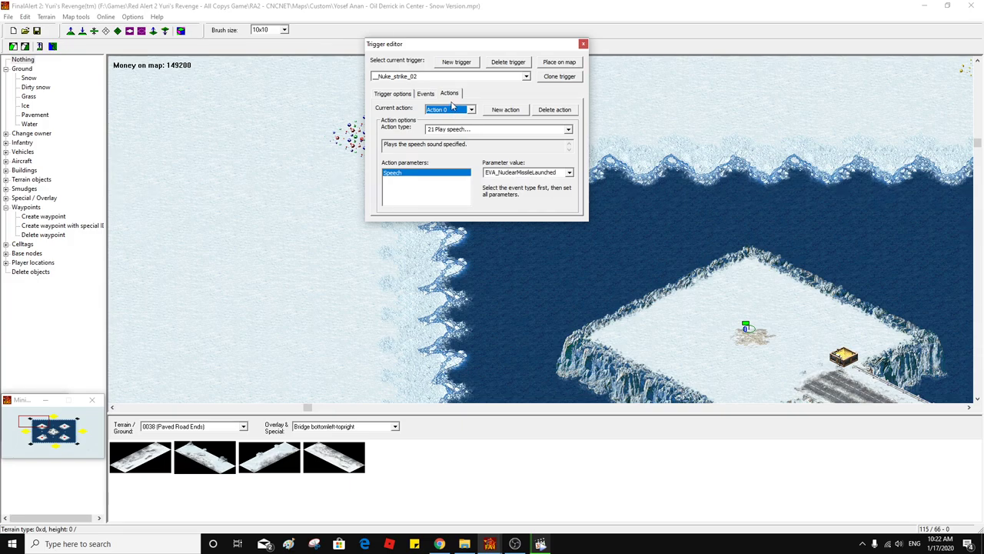
pyautogui.click(452, 109)
pyautogui.click(449, 127)
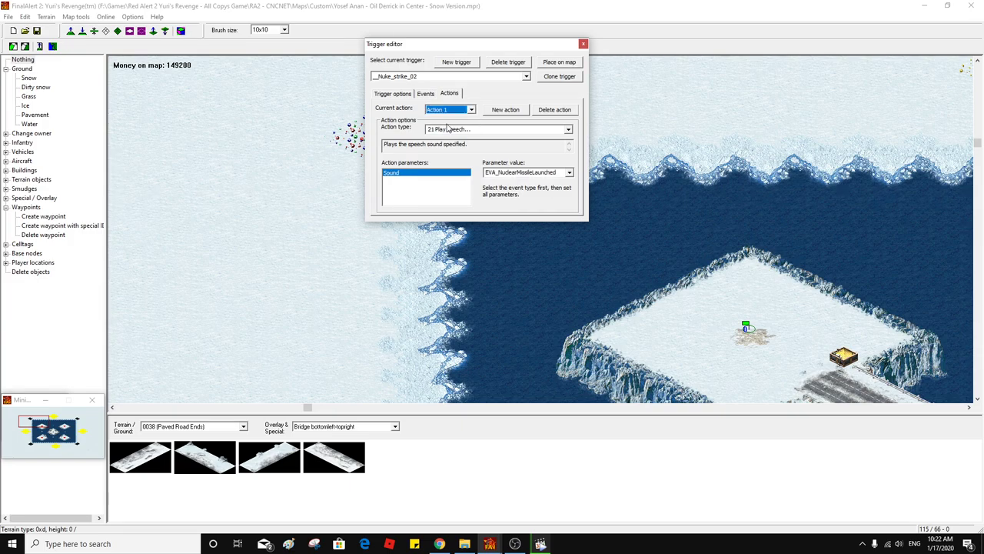
# Add a third action of type 11 Text Trigger to __Nuke_strike_02 with the text value vox:csof002
pyautogui.click(506, 111)
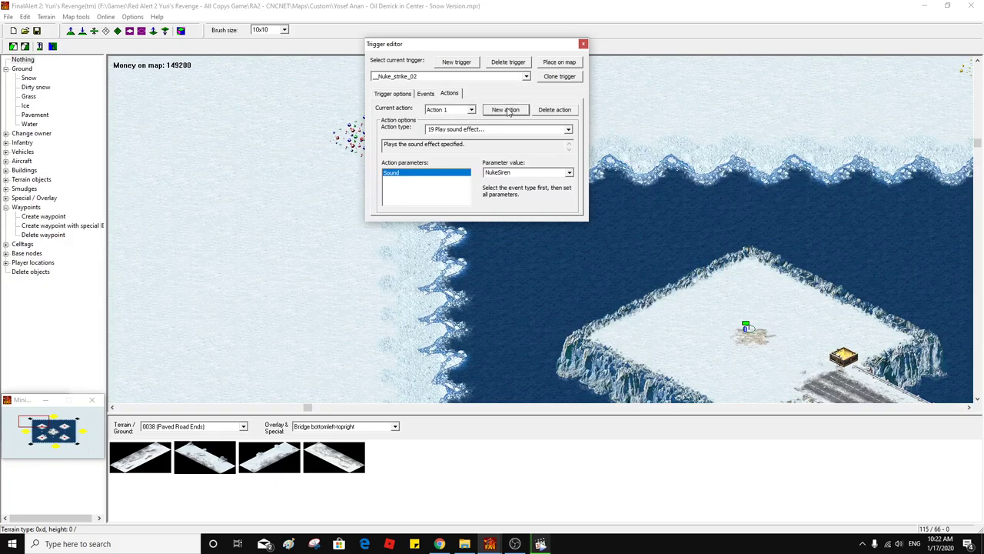
pyautogui.click(489, 131)
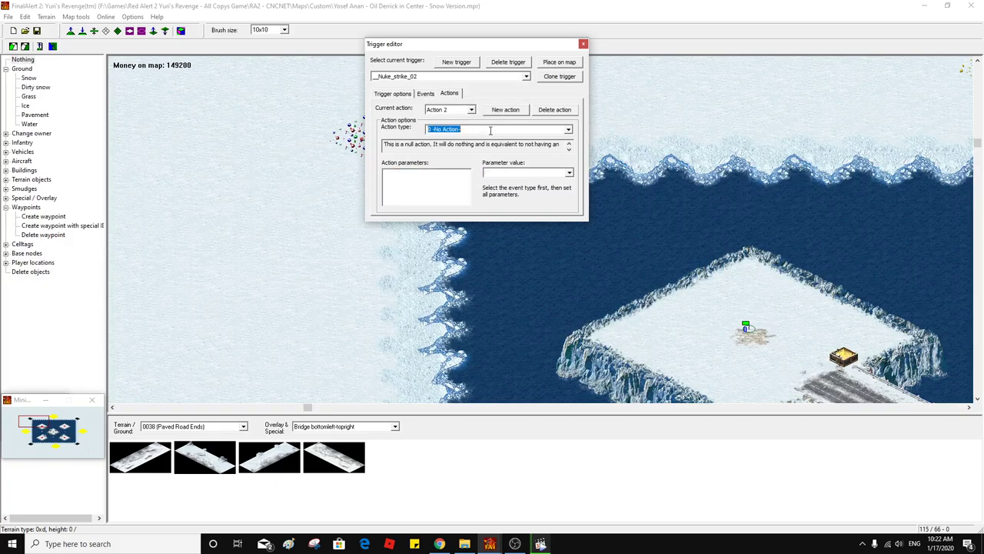
pyautogui.write('19 Play sound effect...')
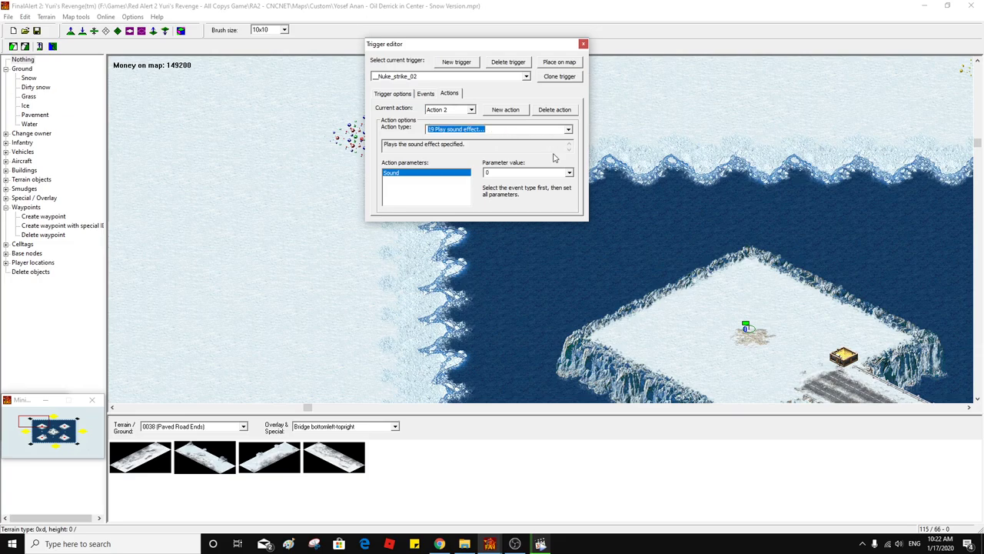
pyautogui.click(552, 174)
pyautogui.click(501, 129)
pyautogui.write('11')
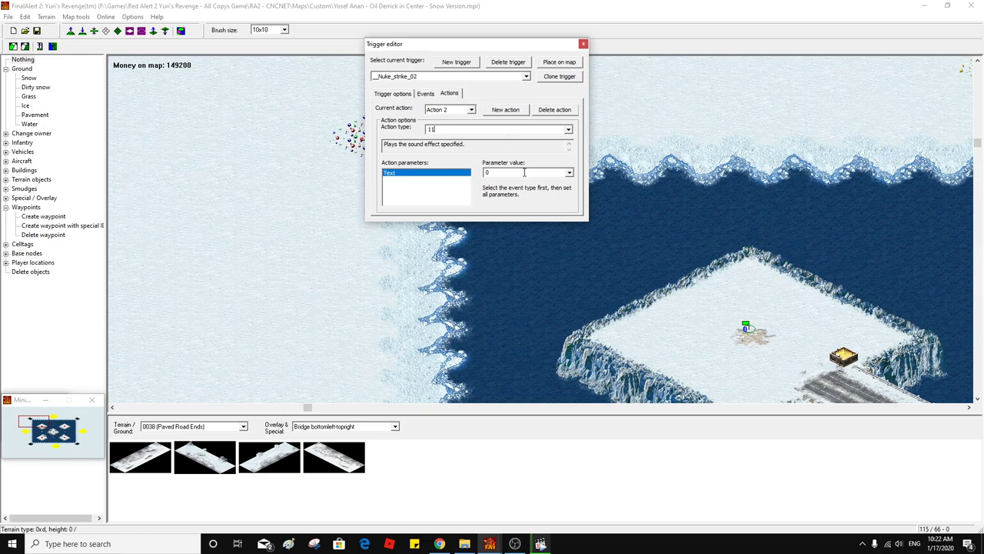
pyautogui.click(526, 174)
pyautogui.hotkey('ctrl', 'v')
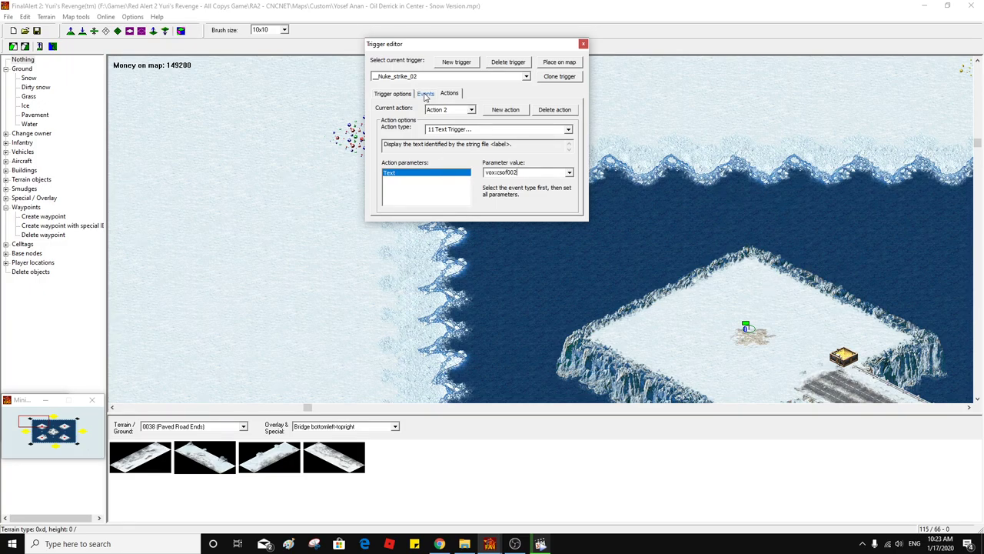
# Copy the NuclearMissileLaunched part of the speech value from Action 0 of the __Nuke_strike_02 trigger
pyautogui.scroll(1, 446, 113)
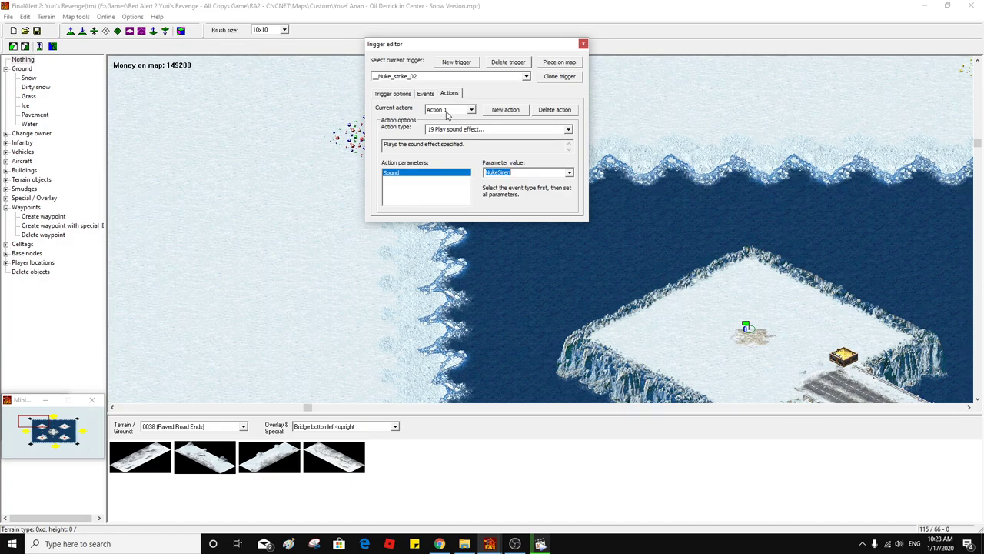
pyautogui.scroll(1, 446, 113)
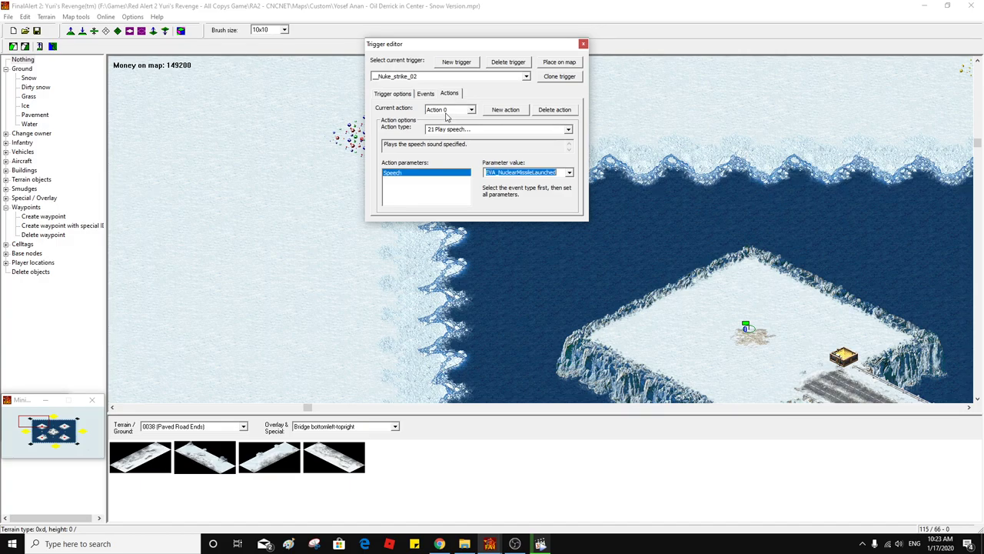
pyautogui.click(543, 172)
pyautogui.moveTo(556, 174); pyautogui.dragTo(497, 172)
pyautogui.hotkey('ctrl', 'c')
# Rename the __Nuke_strike_02 trigger as ___Nuclear Missile Launched and check it in the trigger list
pyautogui.click(393, 93)
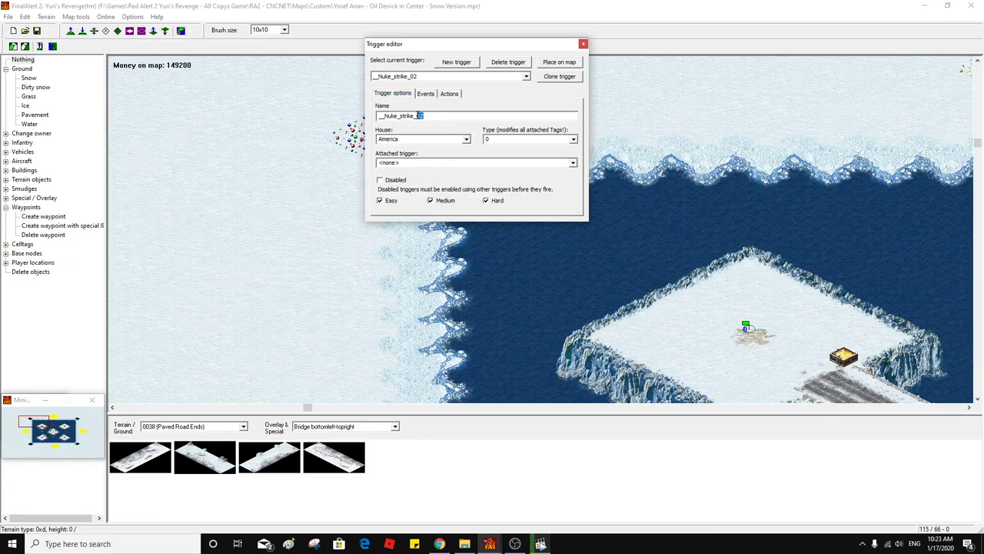
pyautogui.hotkey('ctrl', 'v')
pyautogui.click(435, 115)
pyautogui.click(453, 115)
pyautogui.moveTo(415, 115); pyautogui.dragTo(385, 116)
pyautogui.press('BackSpace')
pyautogui.click(381, 97)
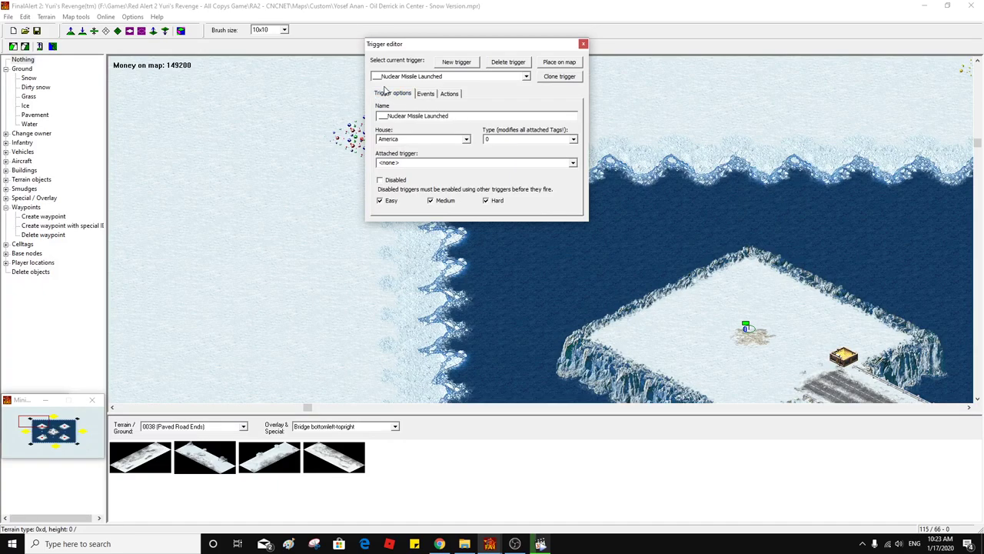
pyautogui.click(385, 78)
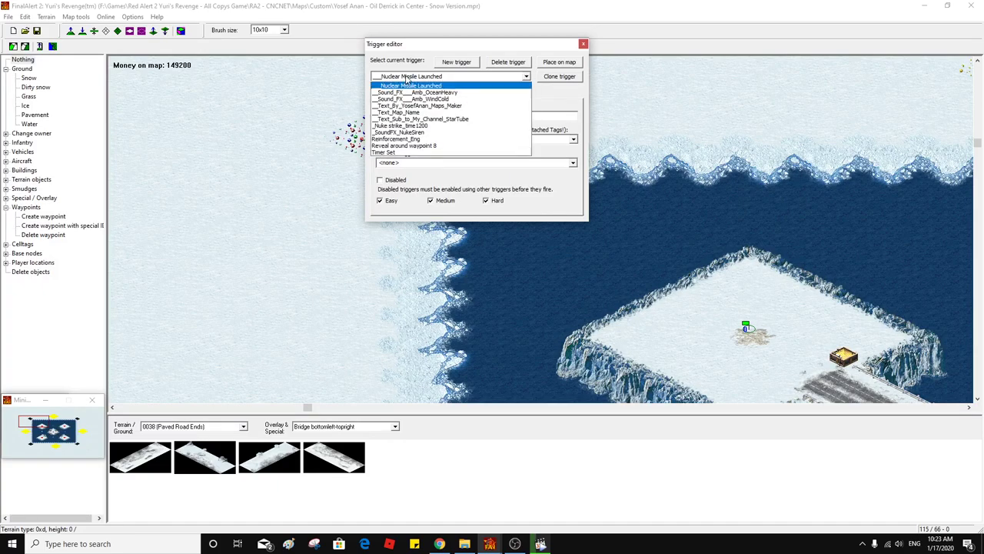
# Review the event and the Play speech action of the ___Nuclear Missile Launched trigger
pyautogui.click(406, 79)
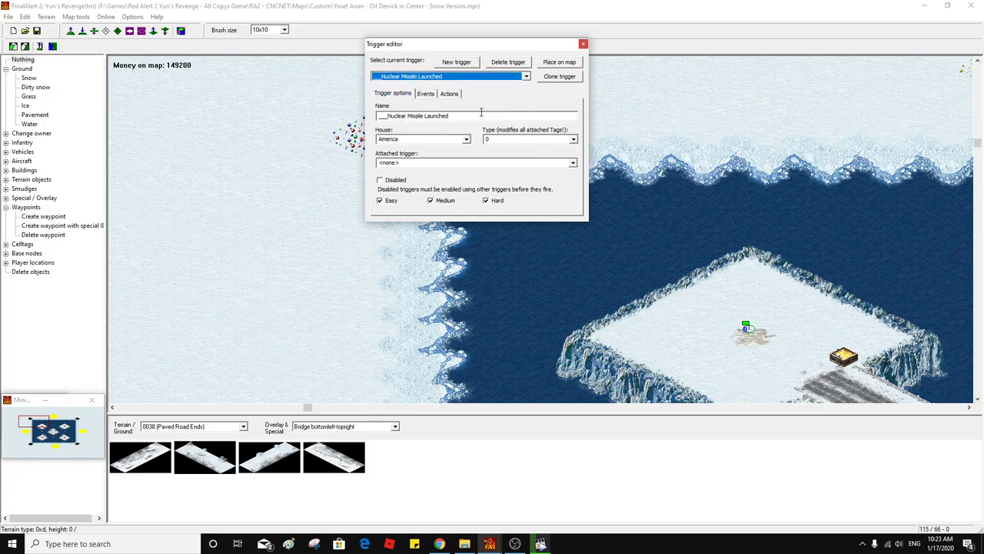
pyautogui.click(427, 94)
pyautogui.click(454, 94)
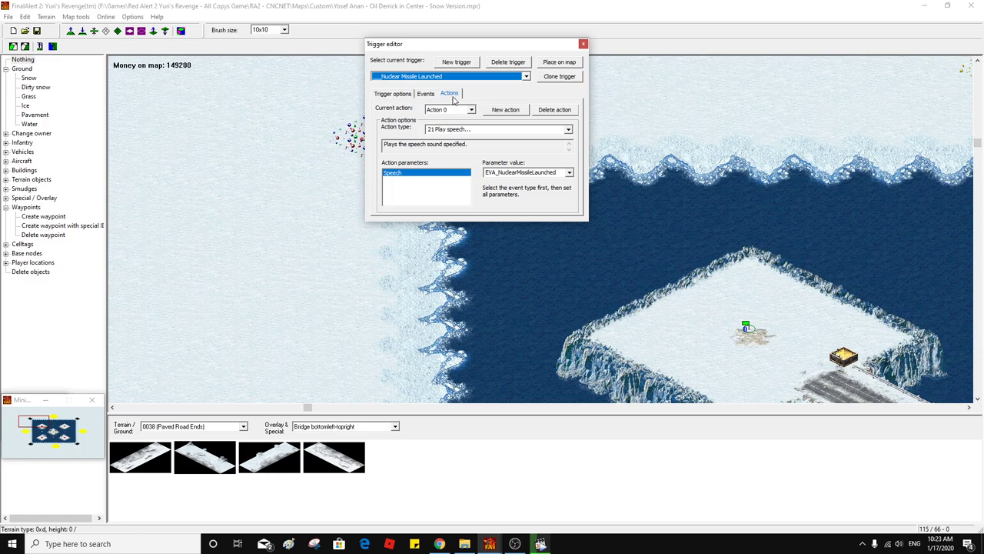
pyautogui.click(392, 77)
pyautogui.click(393, 79)
pyautogui.press('Up')
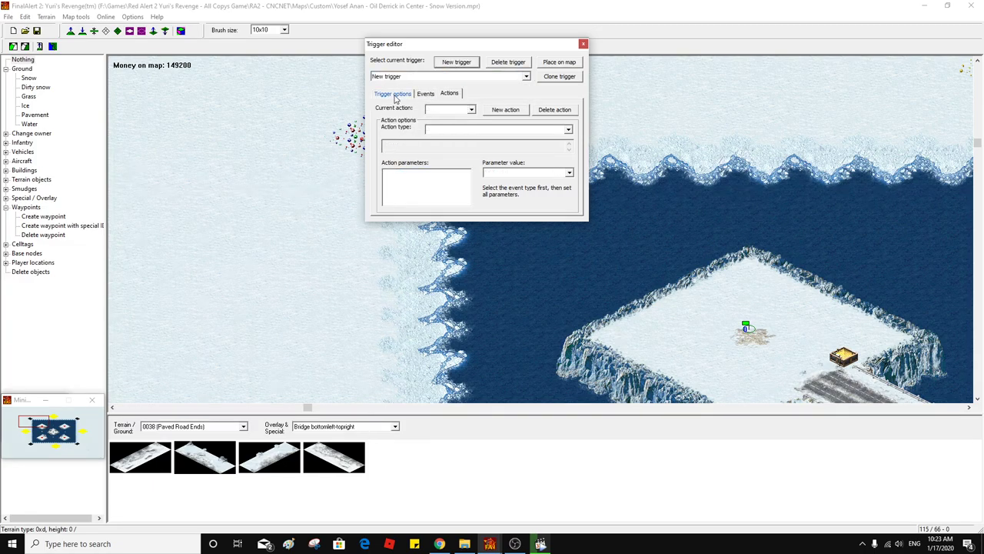
# Create a new trigger and add an action of type 40 Resize Player View to it
pyautogui.click(504, 109)
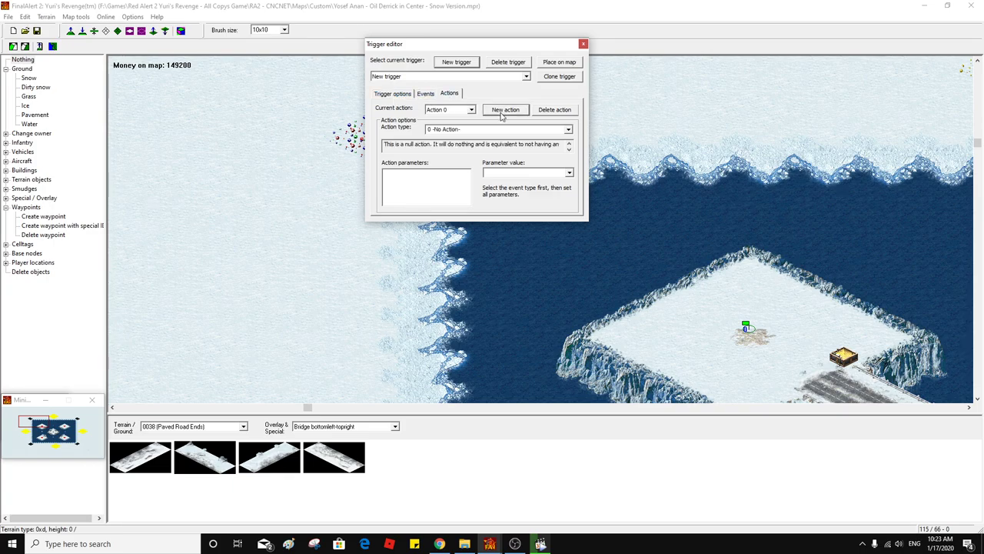
pyautogui.click(568, 129)
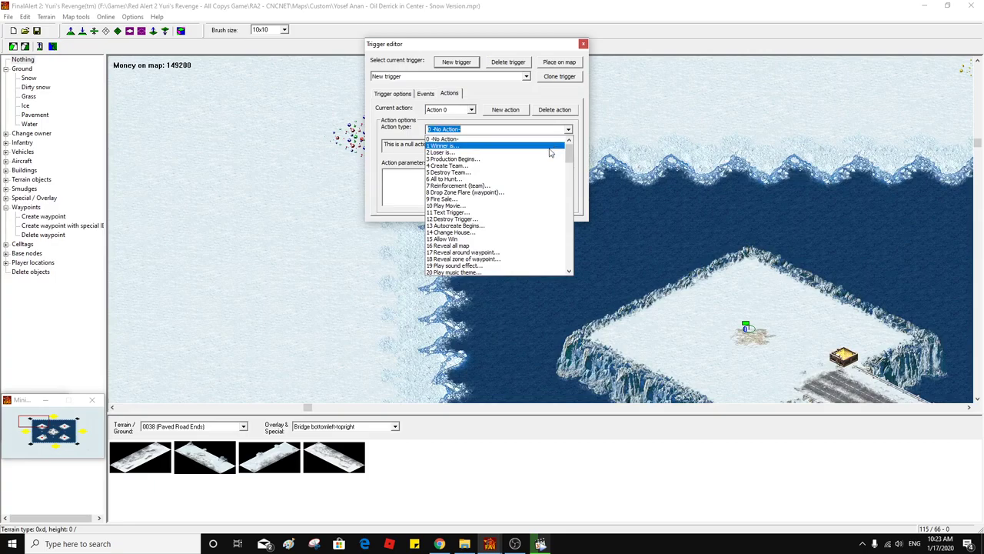
pyautogui.scroll(-3, 550, 152)
pyautogui.scroll(-3, 550, 152)
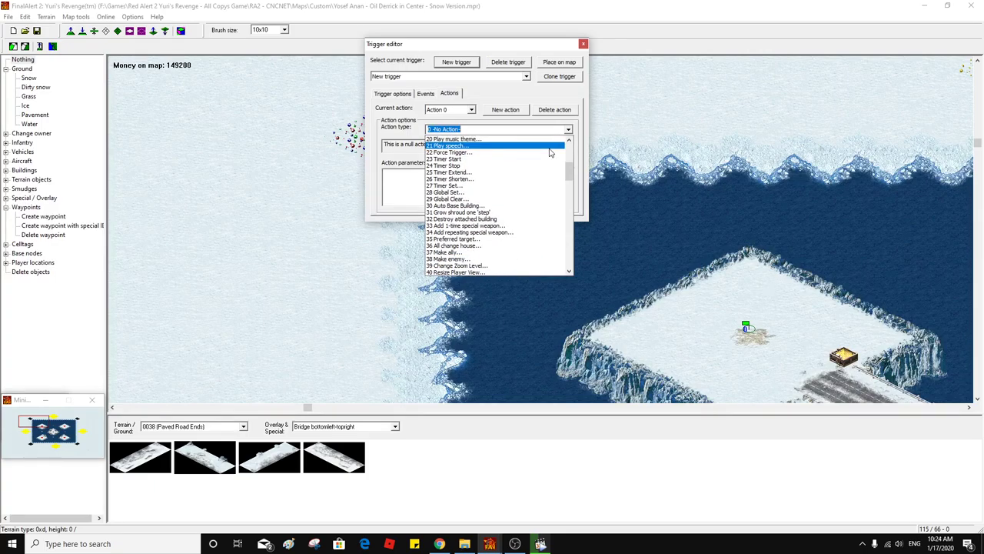
pyautogui.click(461, 273)
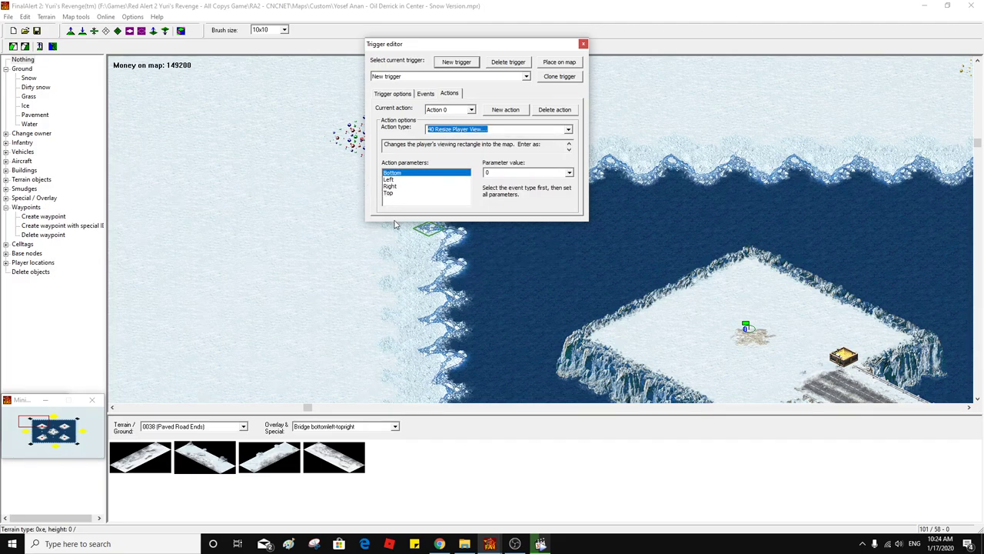
# Open the map properties alongside the trigger editor to consult the map's visible area values
pyautogui.moveTo(15, 405); pyautogui.dragTo(25, 422)
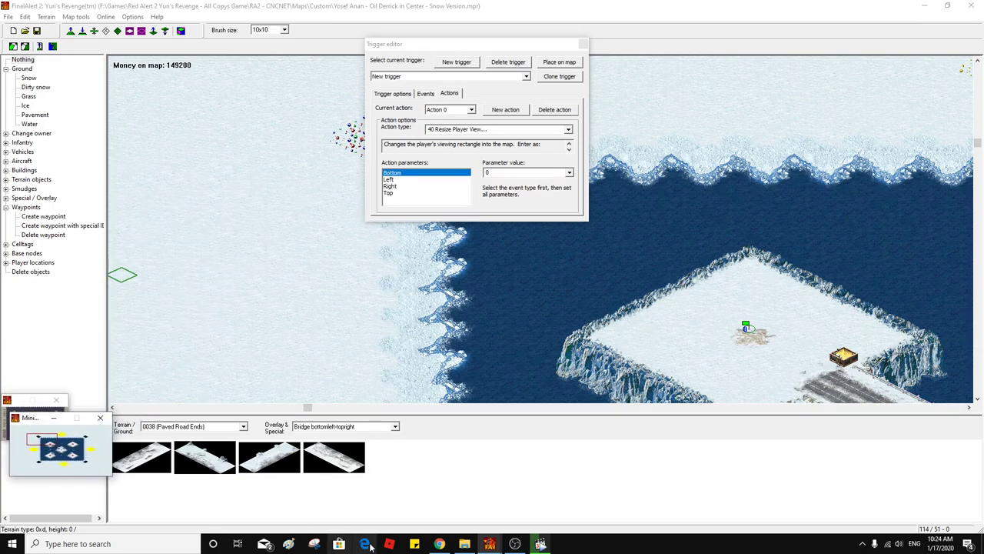
pyautogui.click(47, 16)
pyautogui.moveTo(25, 17)
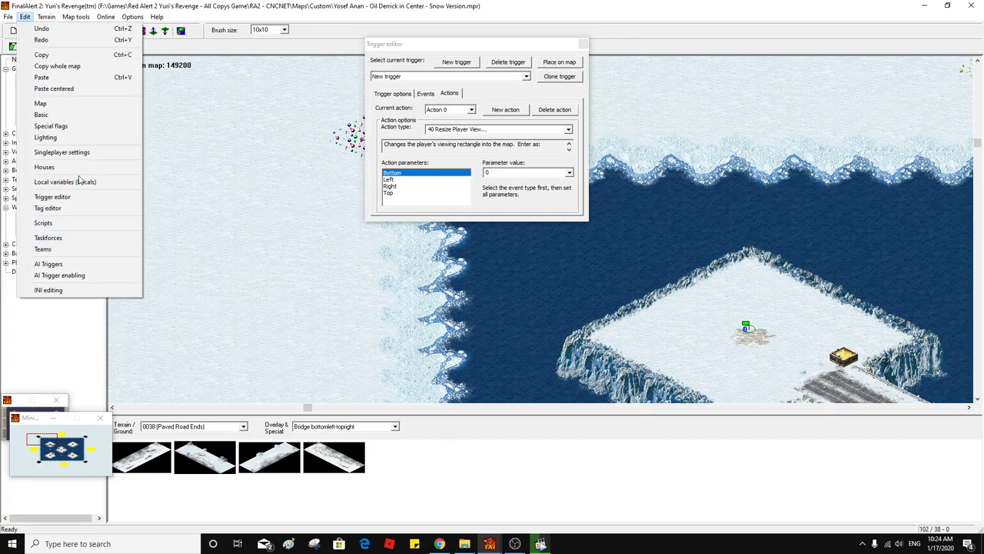
pyautogui.click(60, 103)
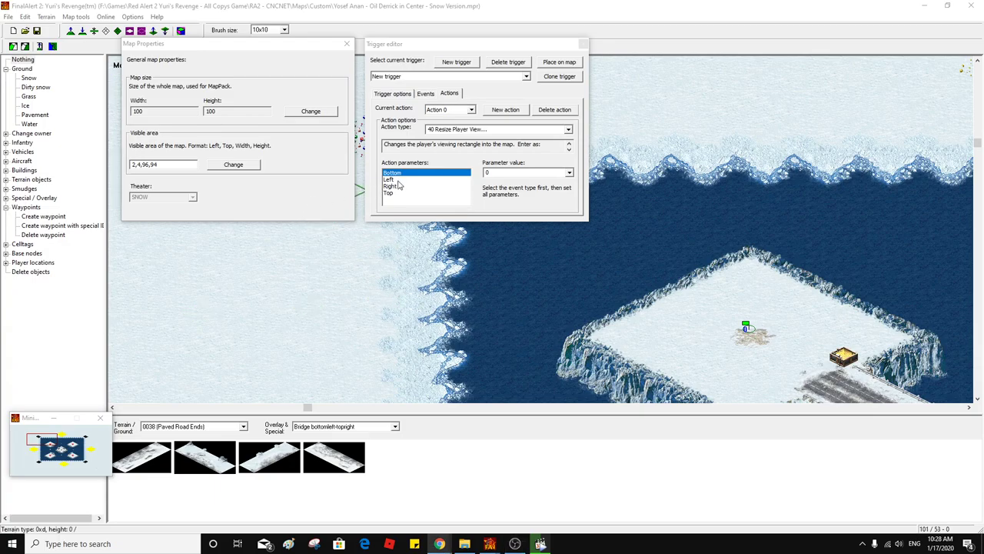
pyautogui.click(412, 176)
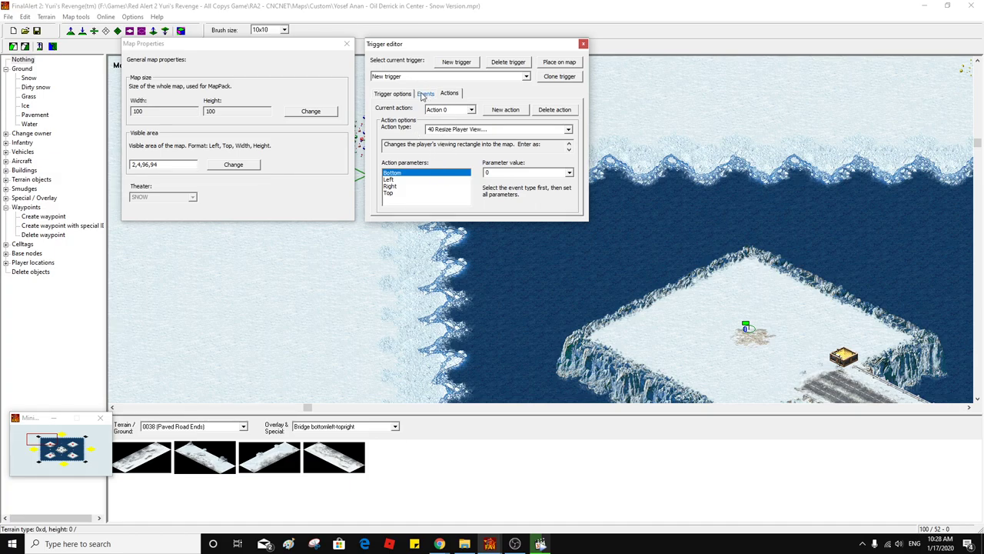
# Add an event of type 13 Elapsed Time to the new trigger with the number 1400
pyautogui.click(422, 95)
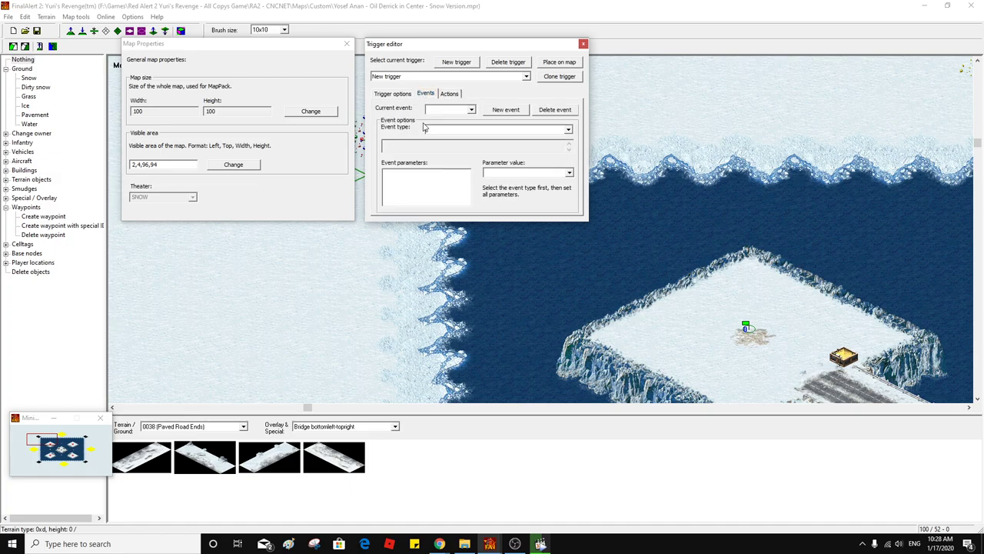
pyautogui.click(451, 128)
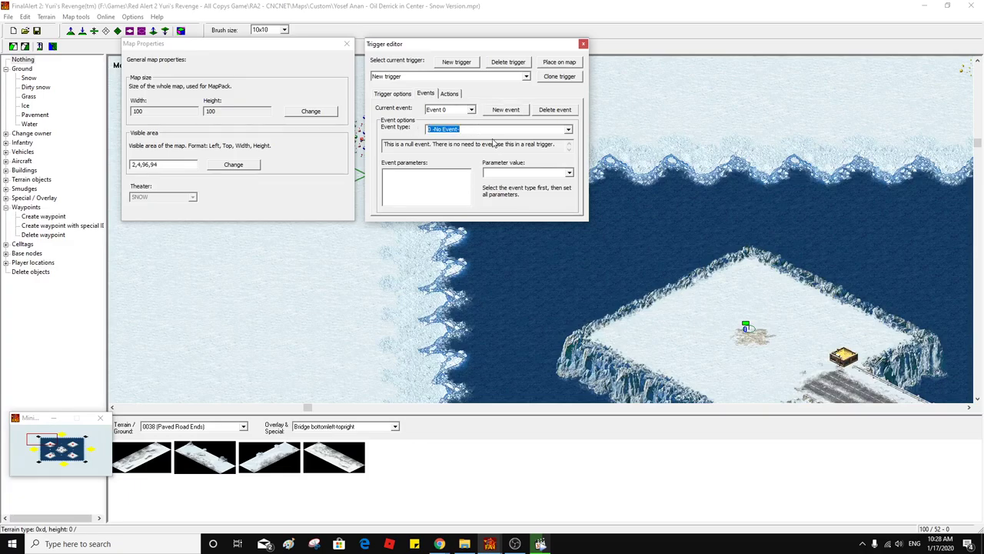
pyautogui.write('13')
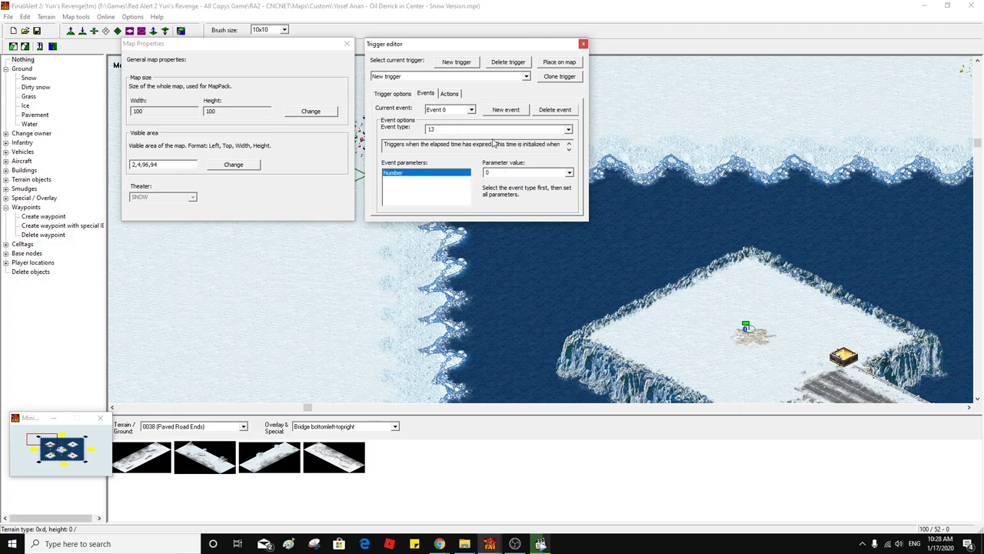
pyautogui.doubleClick(510, 173)
pyautogui.write('1400')
# Check the elapsed time of the _Nuke strike_time1200 trigger and set the new trigger's elapsed time to 1220
pyautogui.click(427, 76)
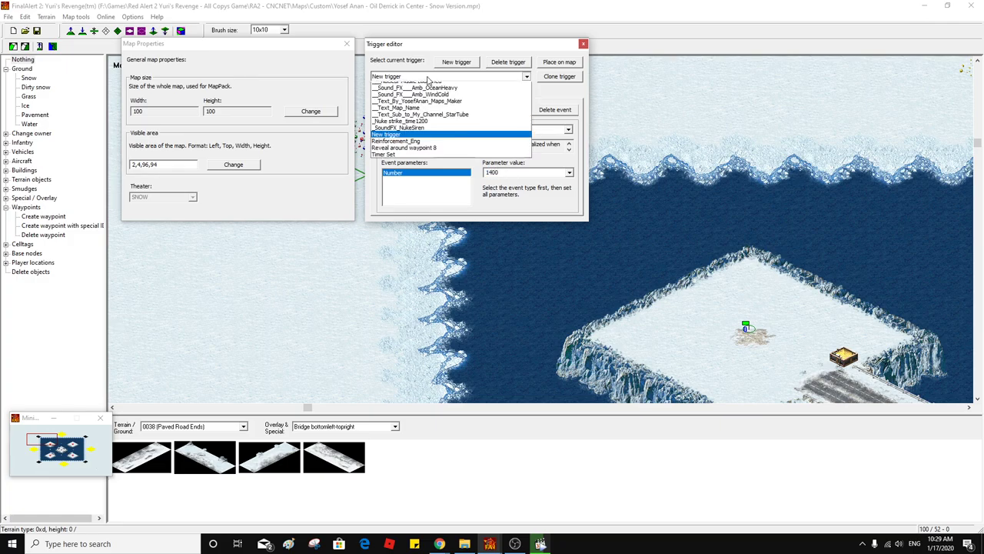
pyautogui.click(442, 126)
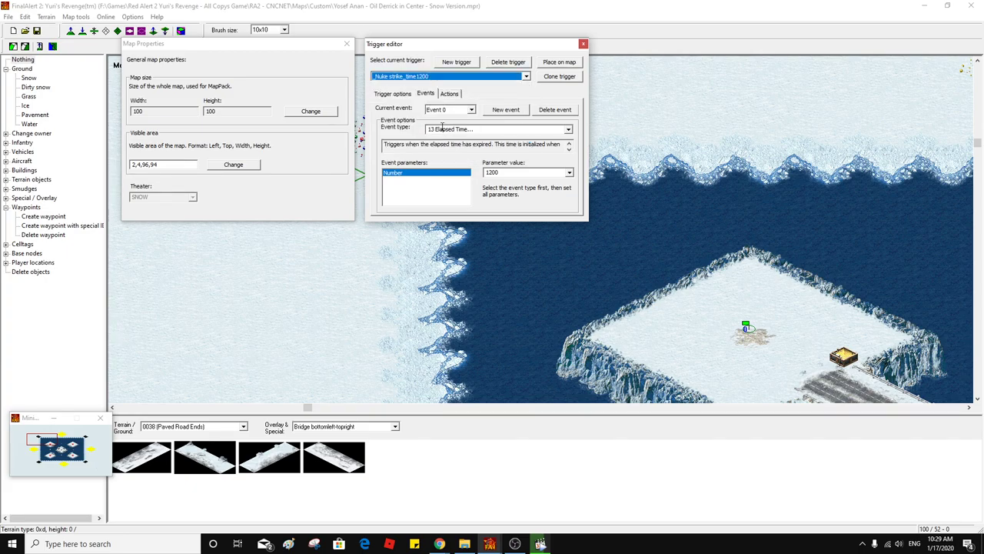
pyautogui.click(414, 78)
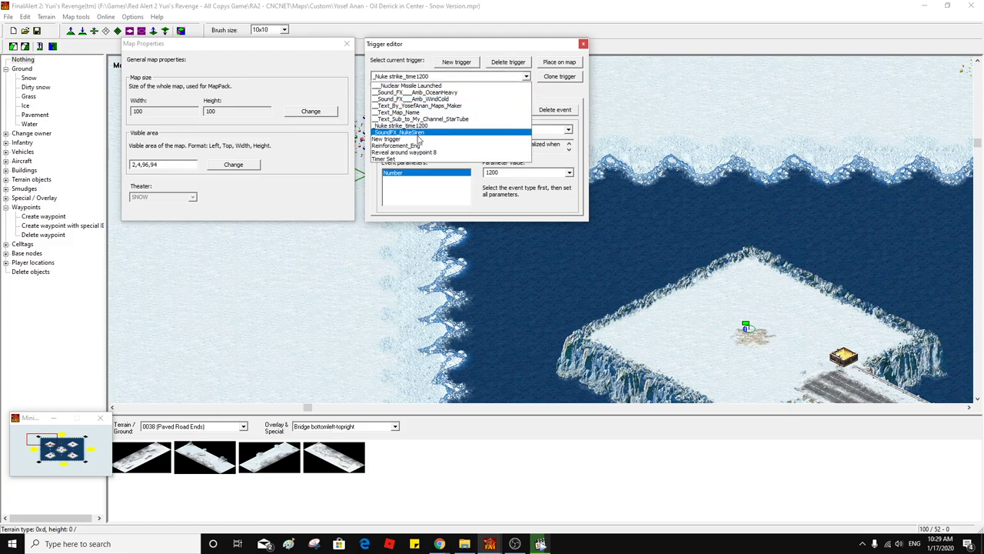
pyautogui.click(420, 139)
pyautogui.click(490, 172)
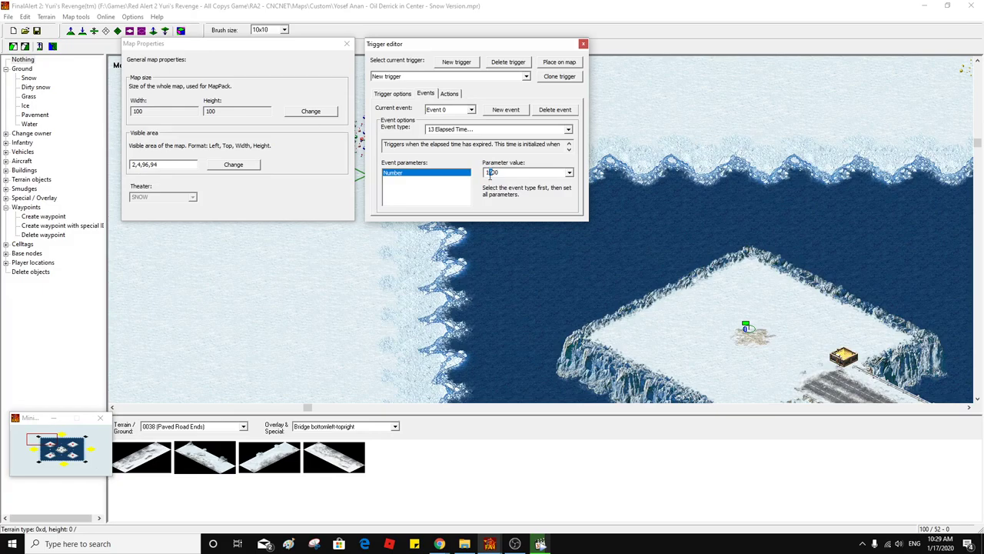
pyautogui.write('00')
pyautogui.press('BackSpace')
# Set the Bottom parameter of the new trigger's Resize Player View action to 94 and its Left parameter to 2
pyautogui.click(451, 94)
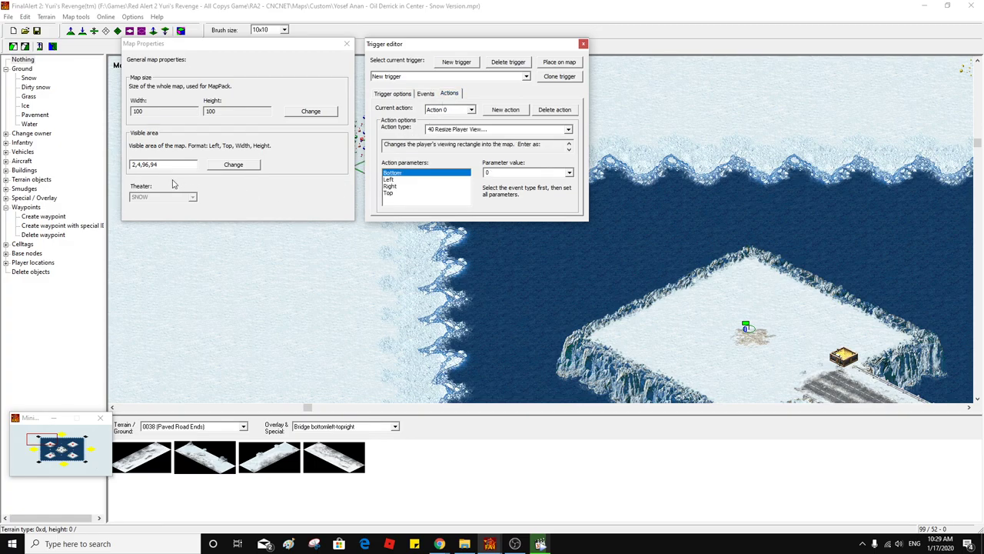
pyautogui.click(504, 173)
pyautogui.write('94')
pyautogui.click(390, 182)
pyautogui.click(510, 173)
pyautogui.write('2')
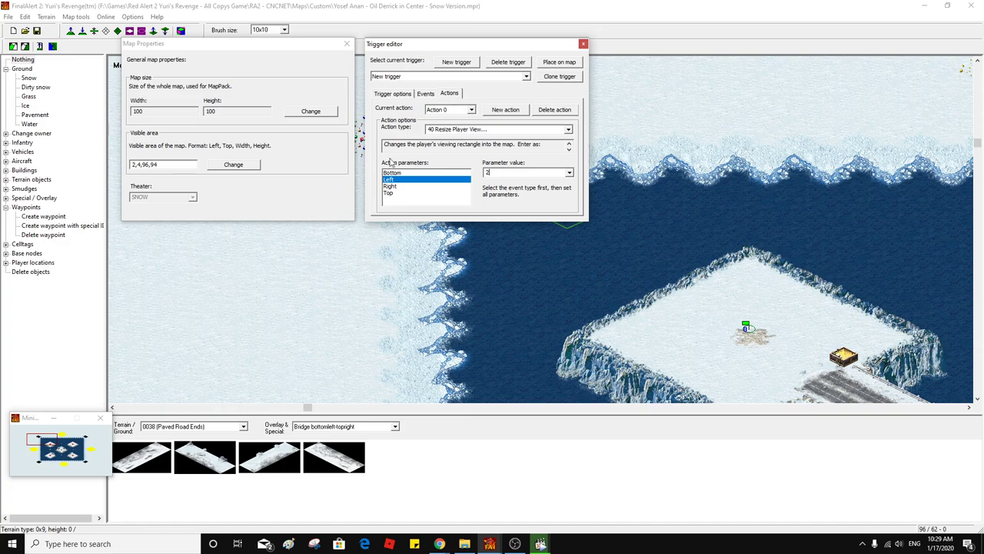
# Set the Right parameter of the Resize Player View action to 96 and its Top parameter to 4
pyautogui.click(390, 187)
pyautogui.click(531, 174)
pyautogui.write('96')
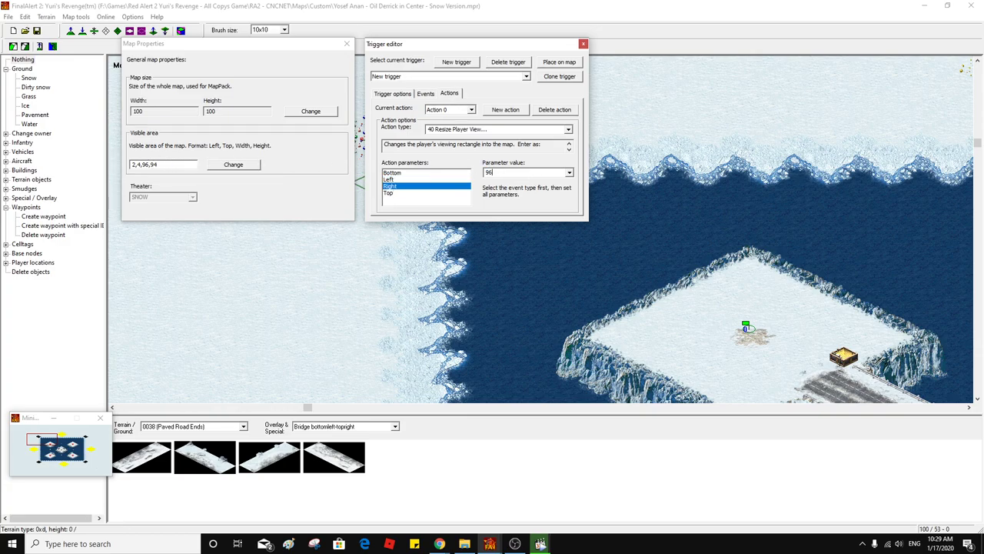
pyautogui.click(435, 194)
pyautogui.click(500, 170)
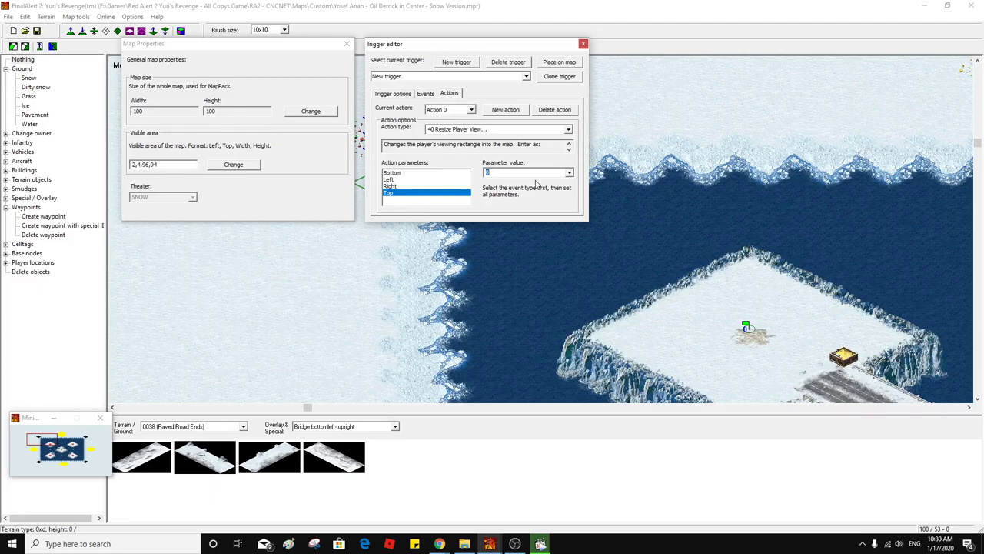
pyautogui.write('4')
pyautogui.click(391, 187)
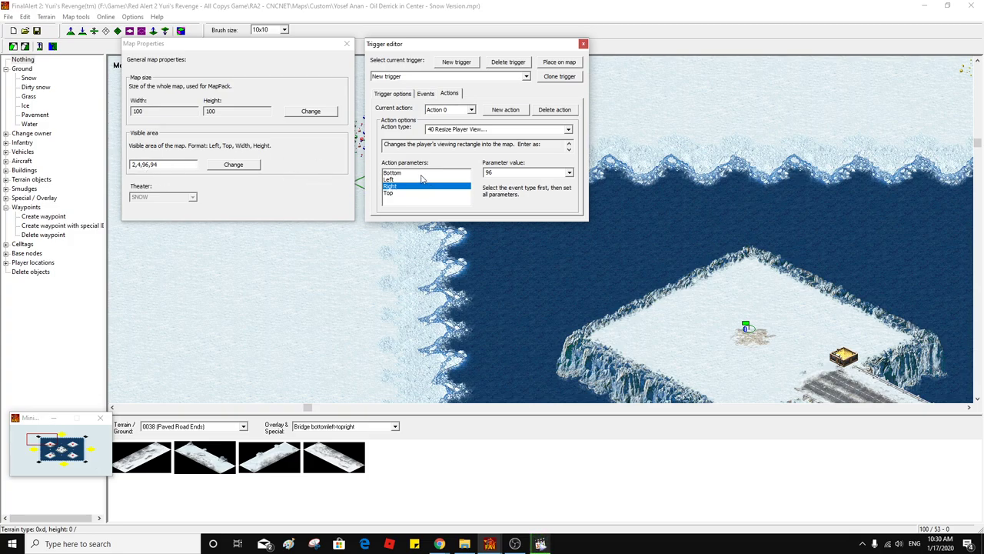
# Rename the new trigger as Resize Player View at time 1220, reusing the name copied from the action type
pyautogui.click(481, 129)
pyautogui.moveTo(481, 128); pyautogui.dragTo(437, 130)
pyautogui.hotkey('ctrl', 'c')
pyautogui.click(392, 93)
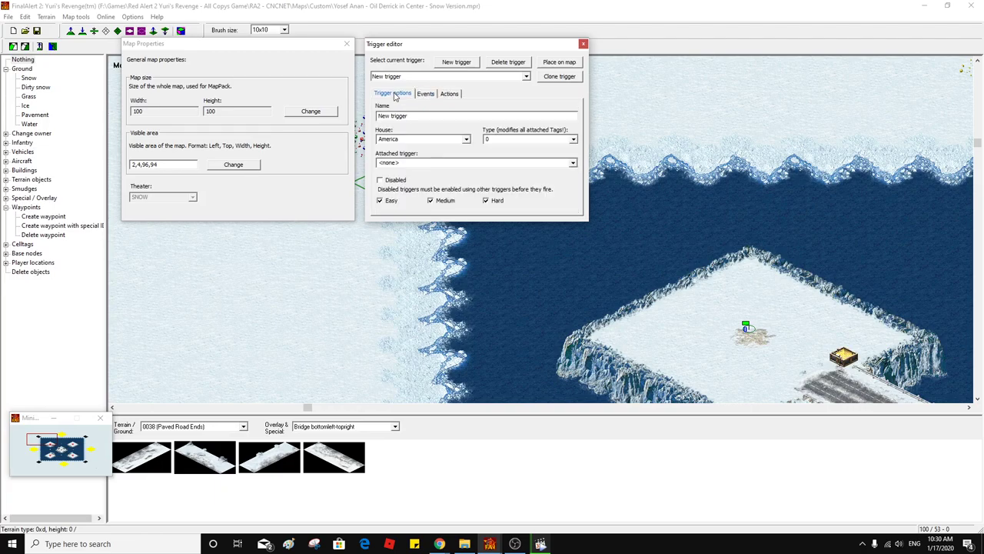
pyautogui.moveTo(409, 116); pyautogui.dragTo(364, 116)
pyautogui.hotkey('ctrl', 'v')
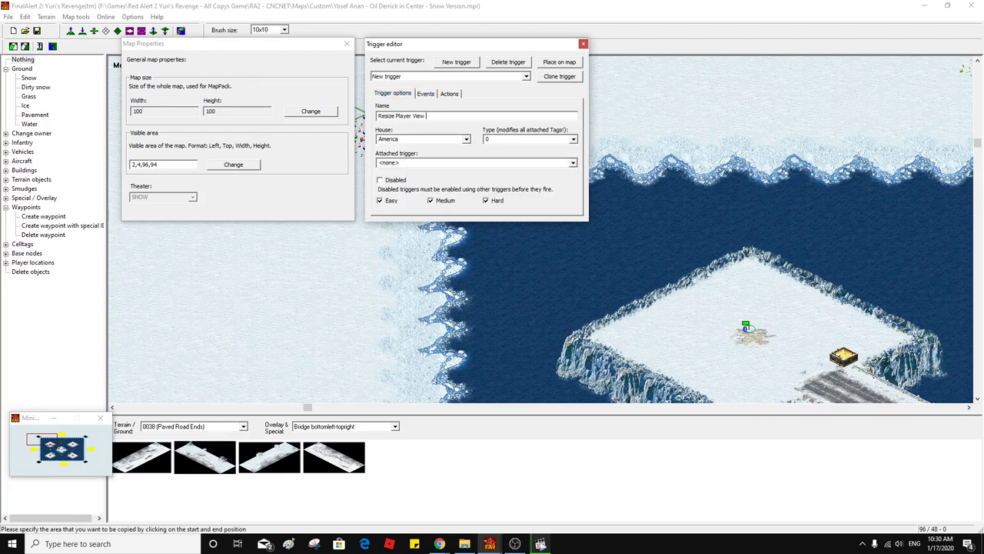
pyautogui.write('1220')
pyautogui.click(427, 116)
pyautogui.write('at time')
pyautogui.click(391, 95)
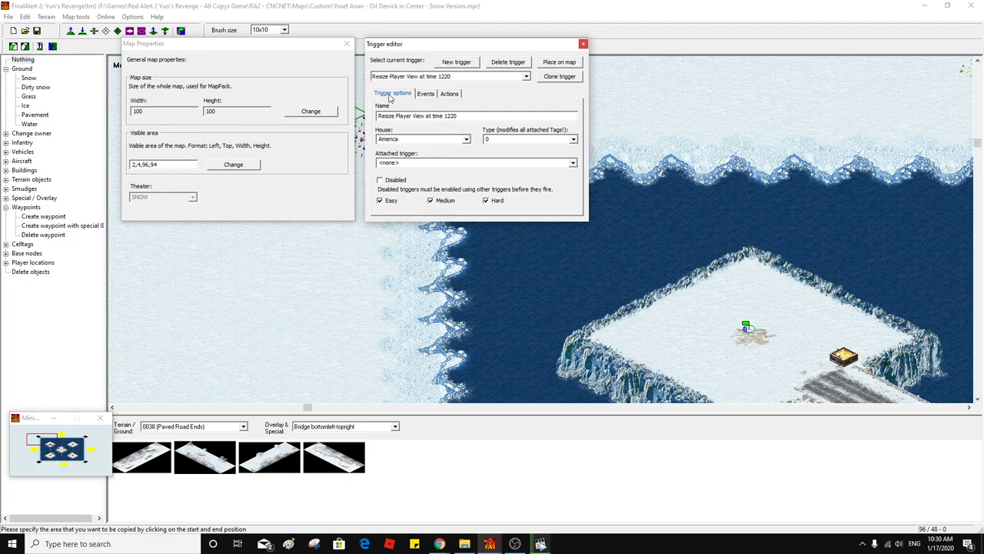
# Review the renamed trigger's event and action and copy the visible area values 2,4,96,94 from the map properties
pyautogui.click(425, 94)
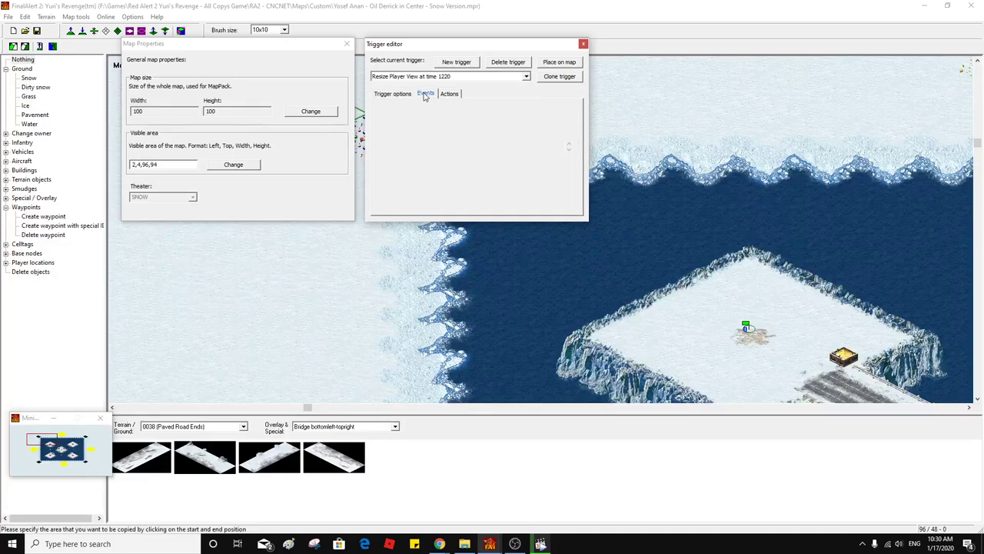
pyautogui.click(452, 94)
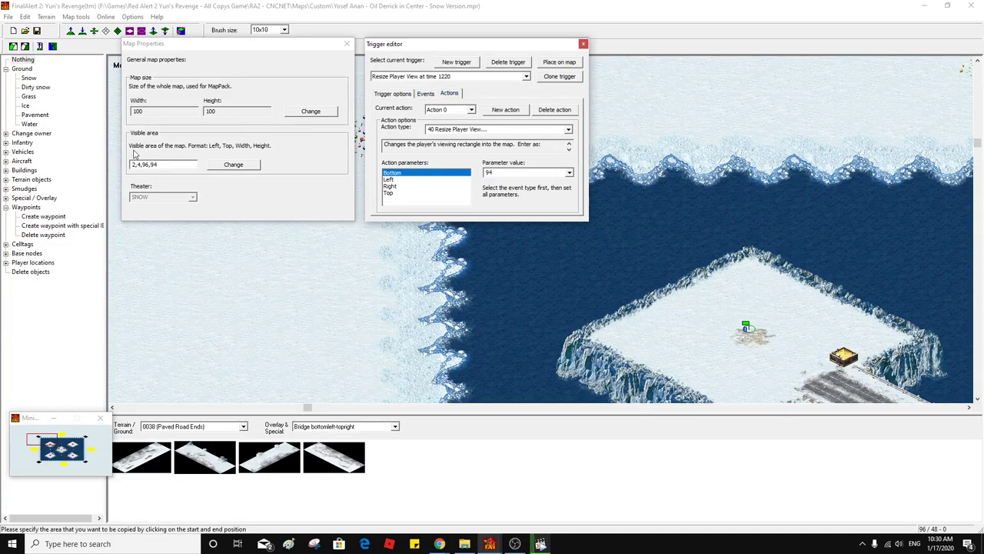
pyautogui.moveTo(174, 165); pyautogui.dragTo(130, 165)
pyautogui.click(177, 164)
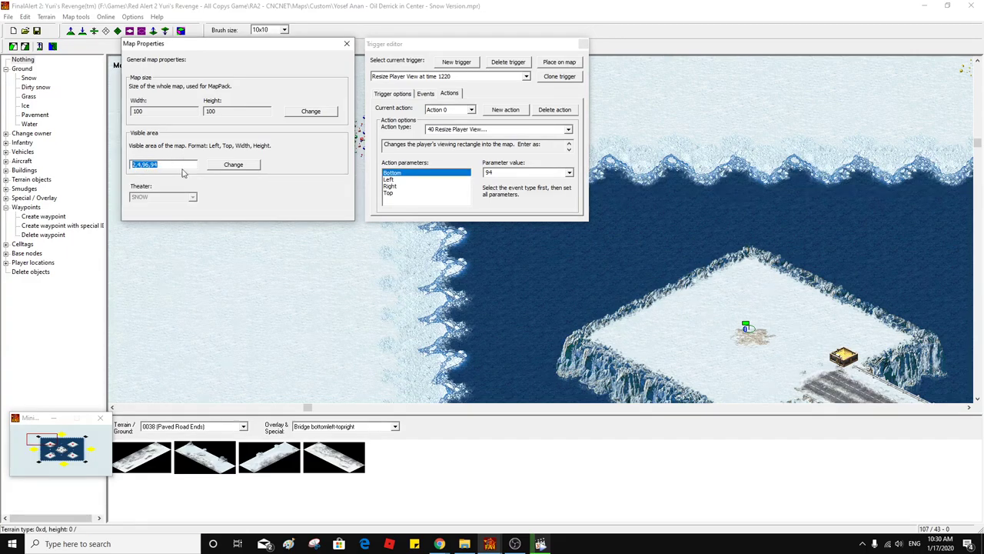
pyautogui.hotkey('ctrl', 'c')
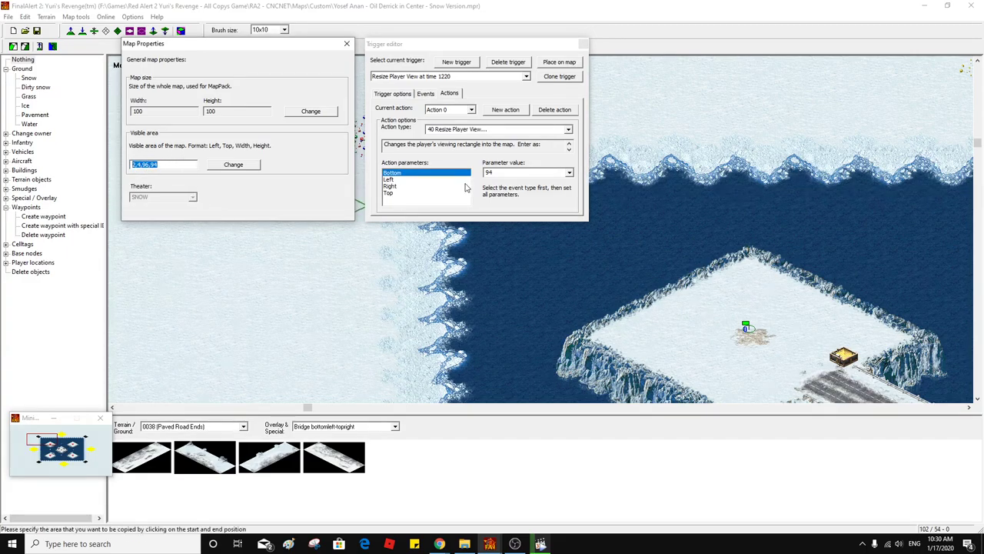
pyautogui.click(393, 93)
pyautogui.click(473, 115)
pyautogui.write('_2')
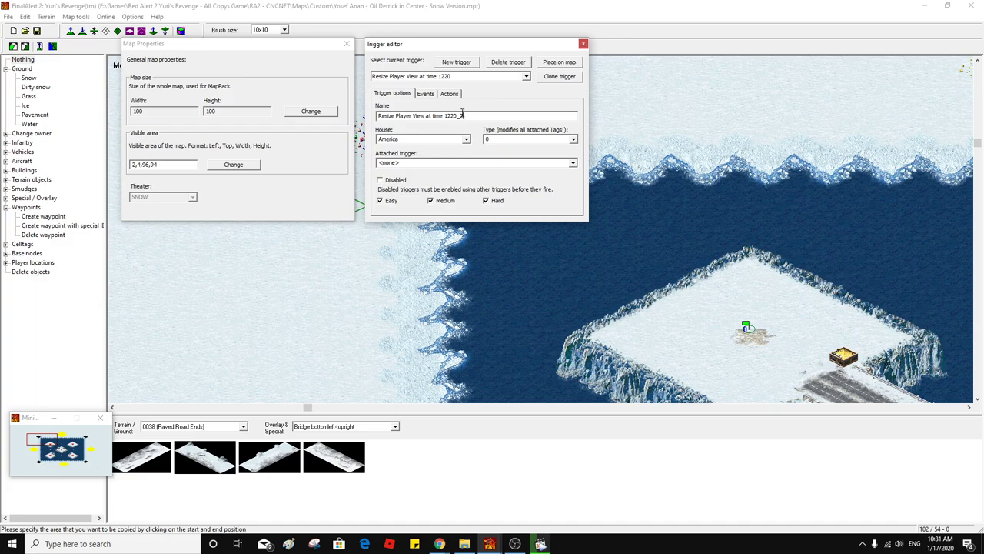
pyautogui.press('BackSpace')
pyautogui.press('BackSpace')
# Check the Resize Player View trigger's elapsed time event and open the notes file ra2 name of thing.txt in Notepad
pyautogui.click(432, 97)
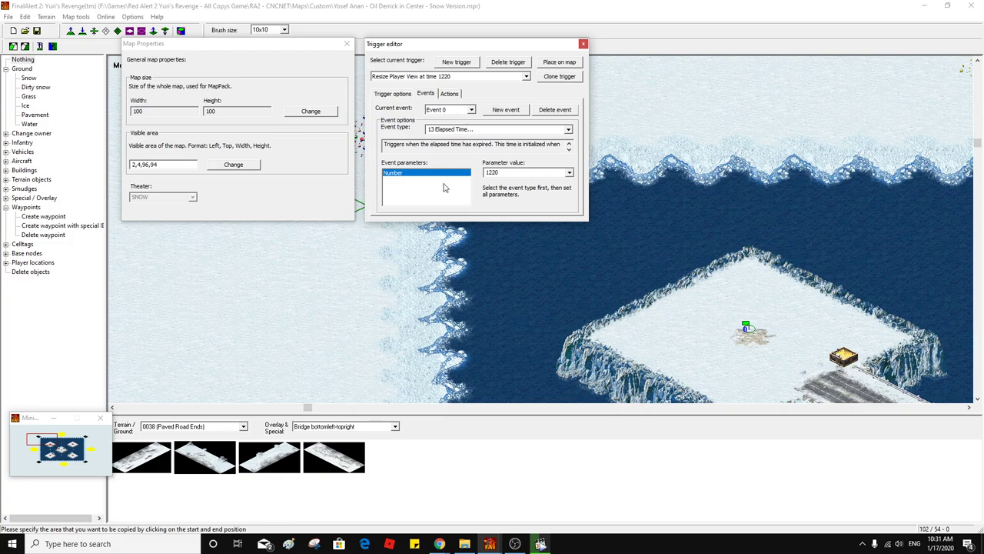
pyautogui.click(11, 543)
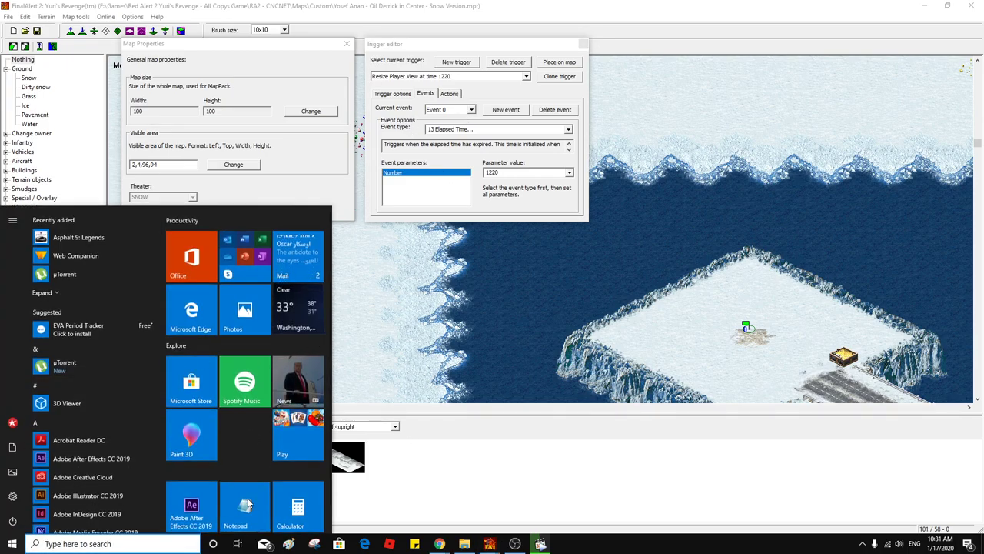
pyautogui.rightClick(248, 503)
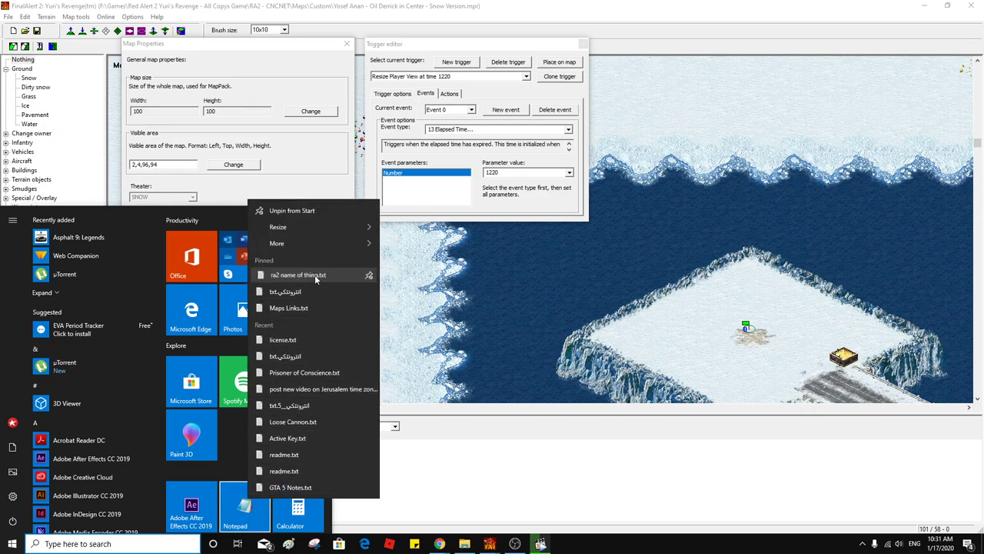
pyautogui.click(300, 276)
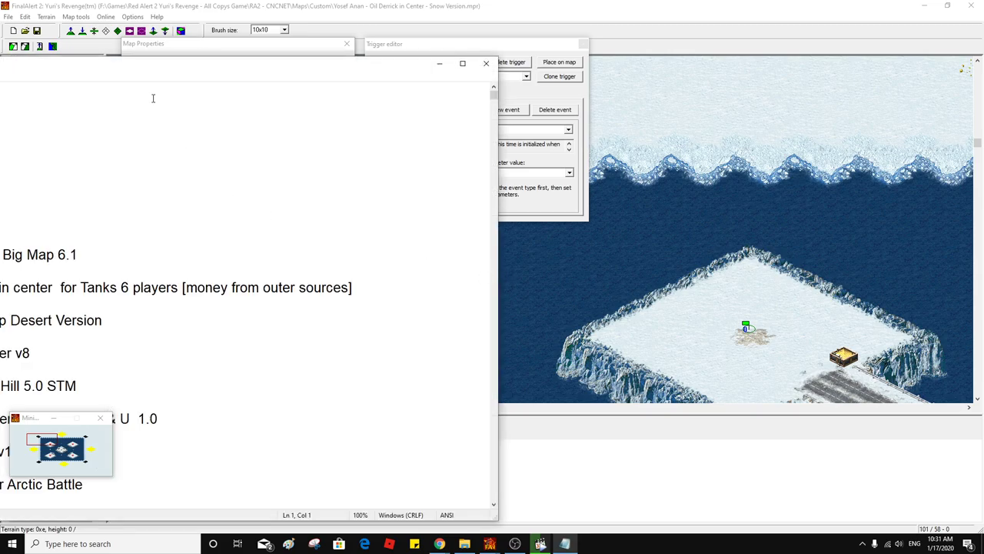
# Paste the copied visible area values 2,4,96,94 above the existing notes in ra2 name of thing.txt, save it and return to FinalAlert 2
pyautogui.moveTo(154, 70); pyautogui.dragTo(508, 44)
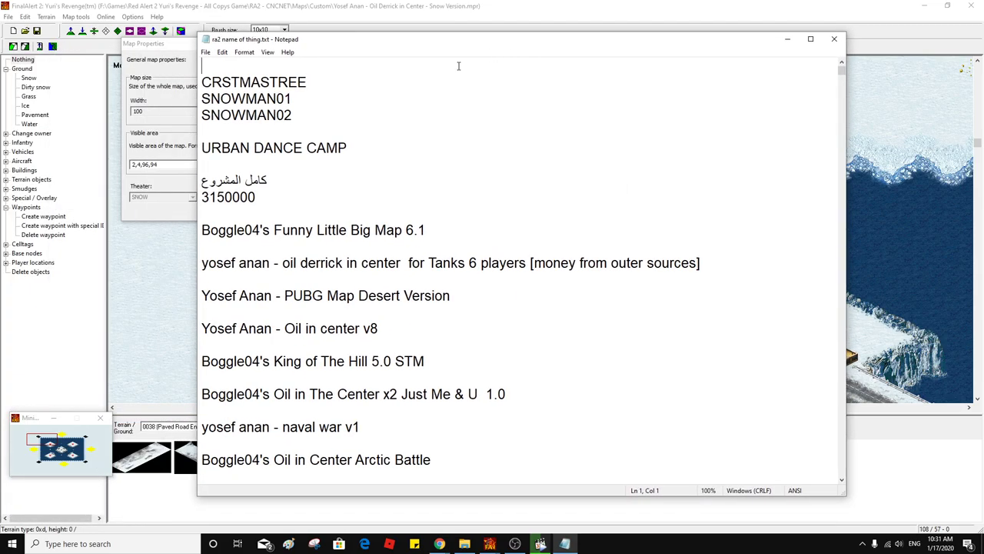
pyautogui.press('Return')
pyautogui.press('Return')
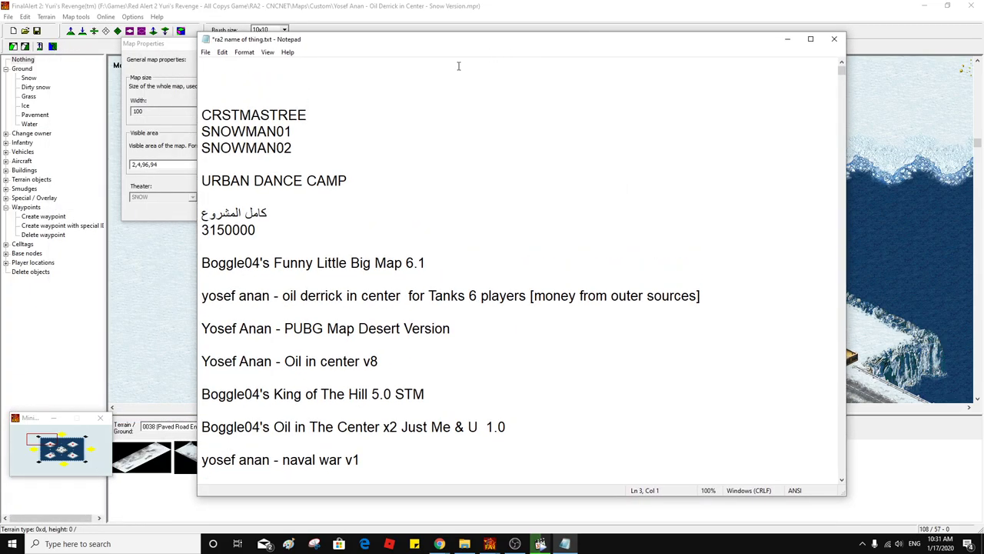
pyautogui.hotkey('ctrl', 'v')
pyautogui.hotkey('ctrl', 's')
pyautogui.click(787, 38)
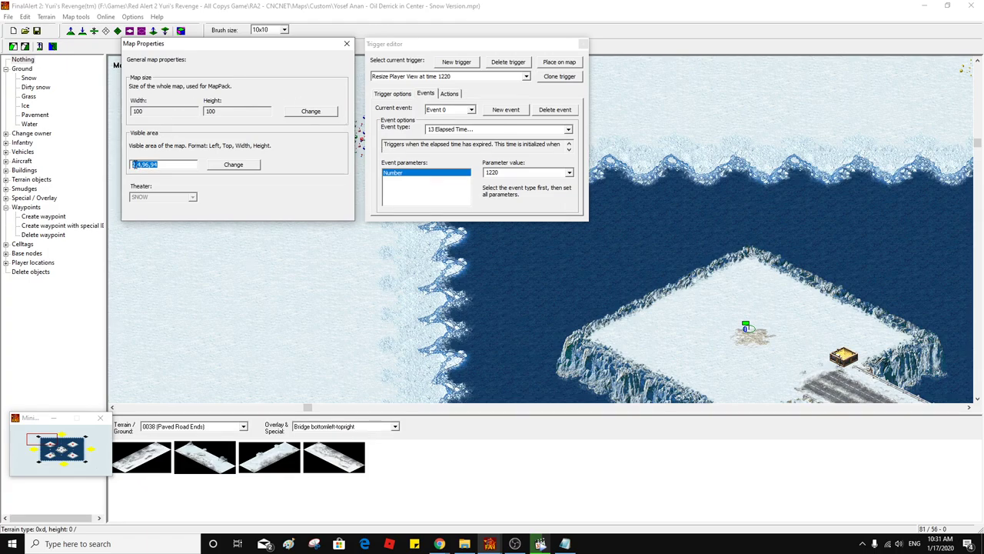
# Set the map's visible area width to 48 and height to 46, and apply the change
pyautogui.moveTo(149, 165); pyautogui.dragTo(143, 166)
pyautogui.write('48')
pyautogui.moveTo(157, 166); pyautogui.dragTo(153, 165)
pyautogui.write('46')
pyautogui.click(245, 169)
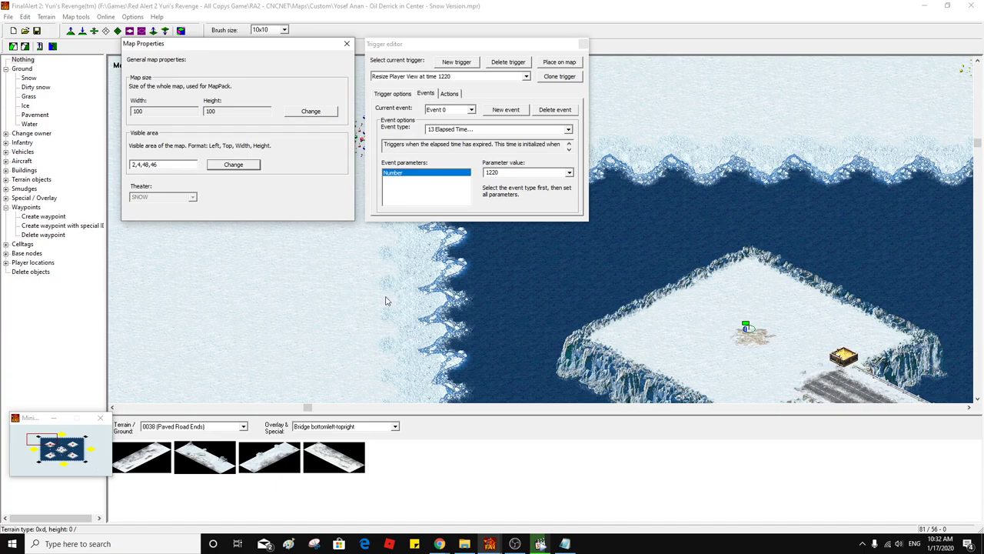
# Close the trigger editor and move the Map Properties dialog lower, away from the upper part of the map
pyautogui.click(428, 305)
pyautogui.click(582, 44)
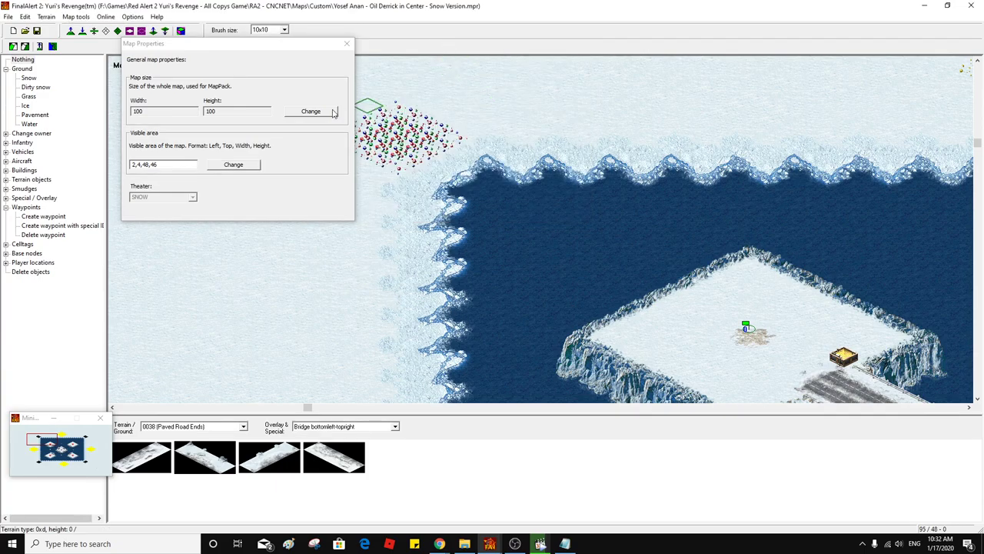
pyautogui.moveTo(253, 46); pyautogui.dragTo(268, 235)
# Examine the snow borders and corners of the map for the boundary of the visible area
pyautogui.middleClick(320, 159)
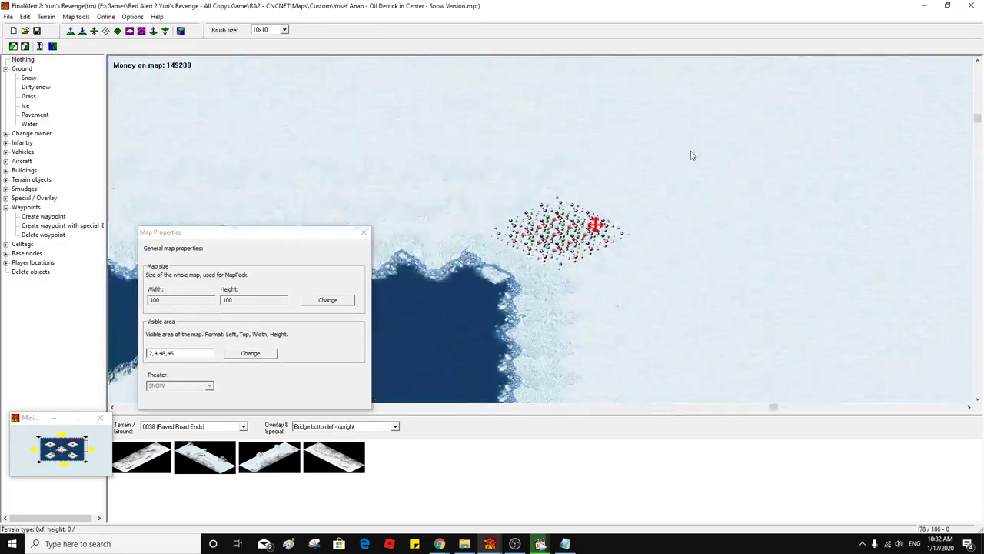
pyautogui.middleClick(758, 239)
pyautogui.middleClick(861, 220)
pyautogui.middleClick(848, 251)
pyautogui.middleClick(821, 225)
pyautogui.middleClick(848, 308)
pyautogui.middleClick(835, 292)
pyautogui.middleClick(657, 275)
pyautogui.middleClick(696, 263)
pyautogui.middleClick(651, 215)
pyautogui.middleClick(714, 220)
pyautogui.middleClick(644, 228)
pyautogui.middleClick(637, 222)
pyautogui.middleClick(562, 180)
pyautogui.middleClick(558, 193)
pyautogui.middleClick(511, 192)
pyautogui.middleClick(688, 223)
pyautogui.middleClick(699, 210)
pyautogui.middleClick(644, 236)
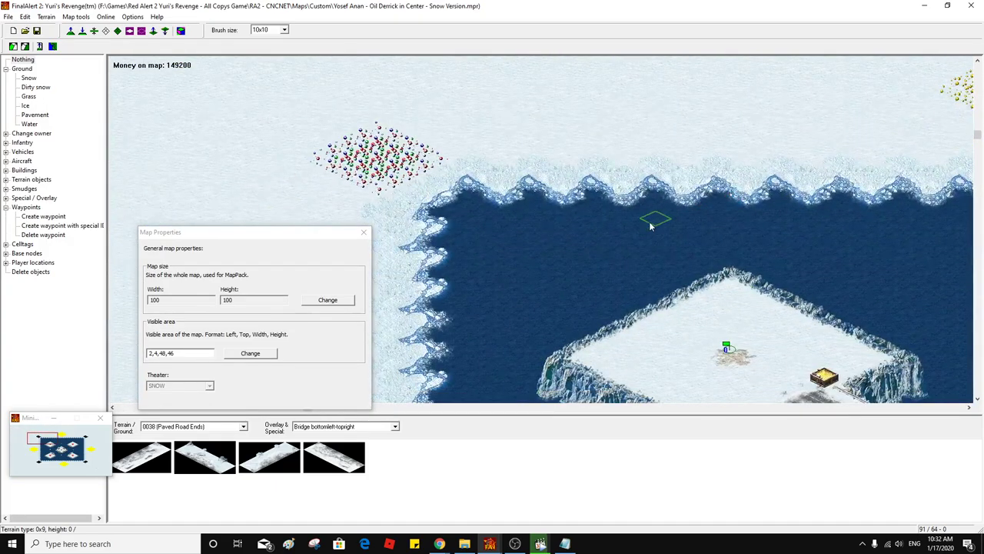
# Try left values of 20 and 40 for the visible area, applying each one
pyautogui.click(151, 353)
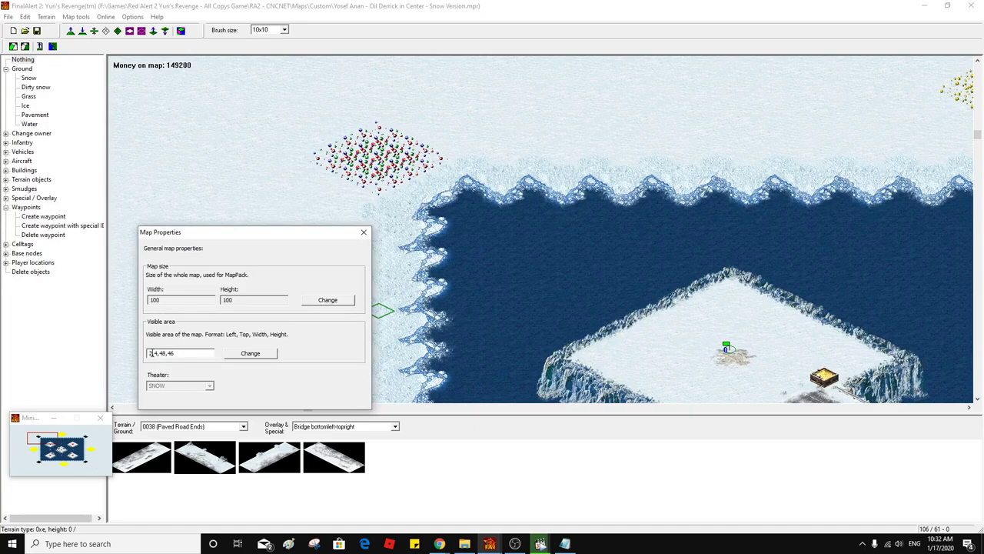
pyautogui.write('0')
pyautogui.click(258, 355)
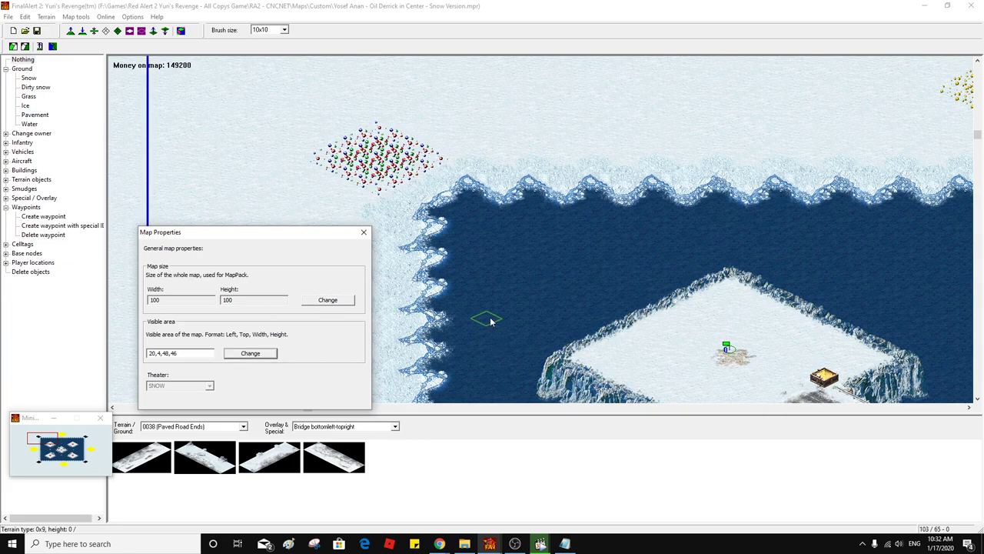
pyautogui.click(152, 354)
pyautogui.moveTo(152, 354); pyautogui.dragTo(149, 354)
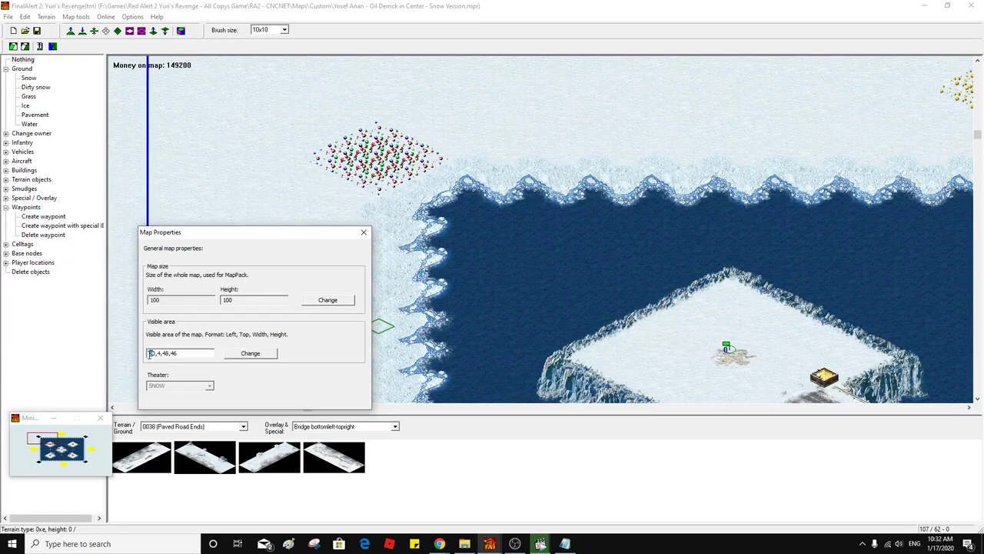
pyautogui.write('4')
pyautogui.click(254, 354)
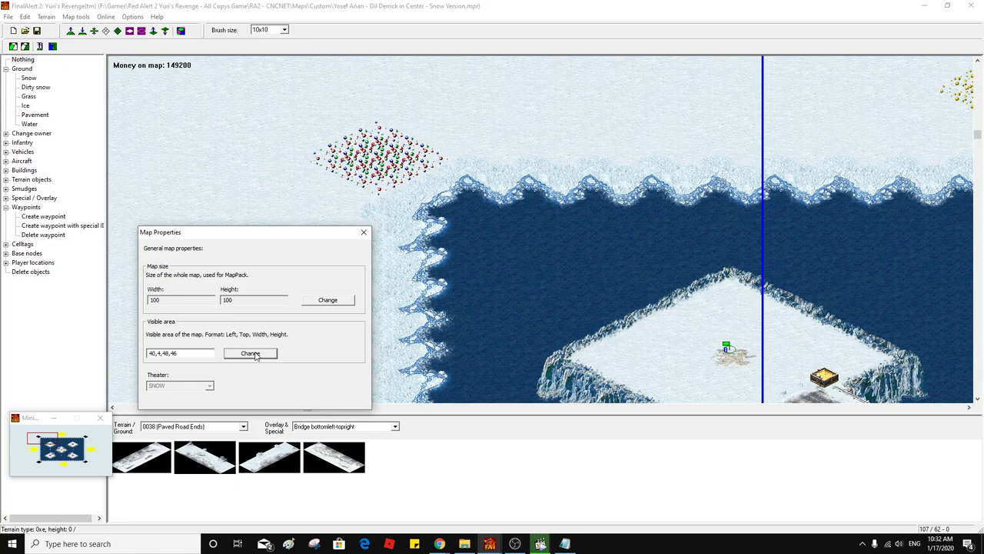
# Try left values of 33 and 25 for the visible area, applying each one
pyautogui.moveTo(153, 353); pyautogui.dragTo(150, 354)
pyautogui.write('33')
pyautogui.click(231, 354)
pyautogui.click(154, 354)
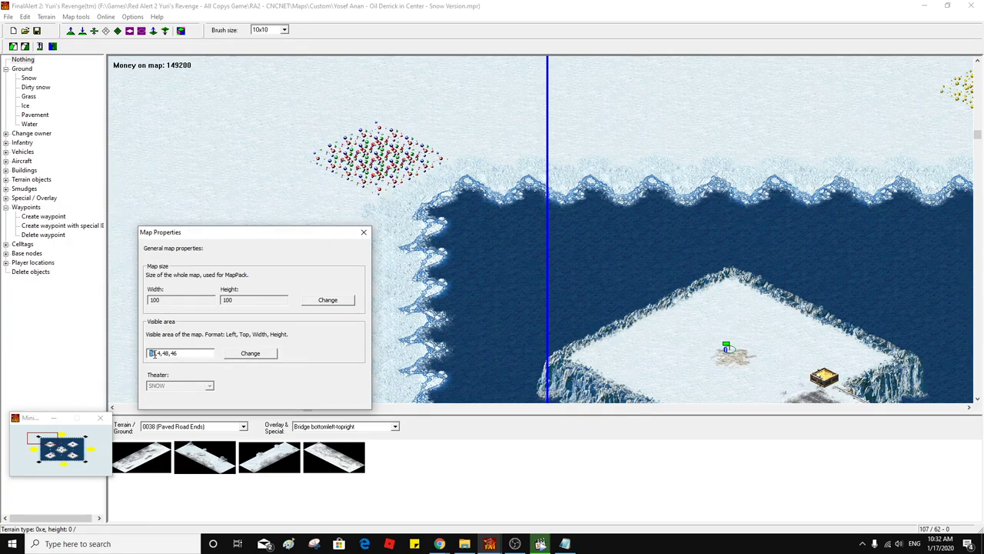
pyautogui.write('25')
pyautogui.click(265, 355)
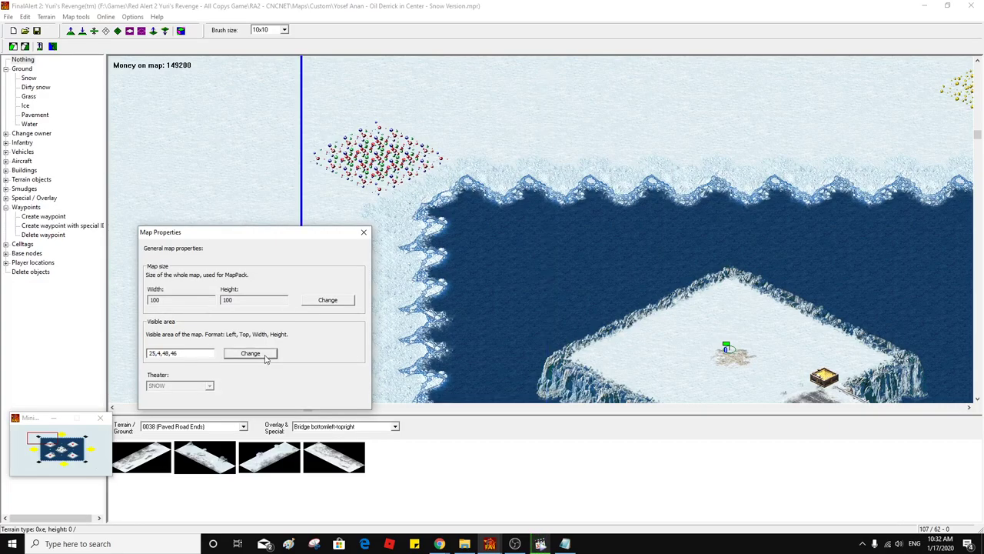
# Adjust the visible area's left value to 28 and finally to 29, applying each change
pyautogui.click(150, 354)
pyautogui.doubleClick(154, 354)
pyautogui.write('28')
pyautogui.click(251, 355)
pyautogui.click(150, 352)
pyautogui.press('BackSpace')
pyautogui.write('9')
pyautogui.click(244, 356)
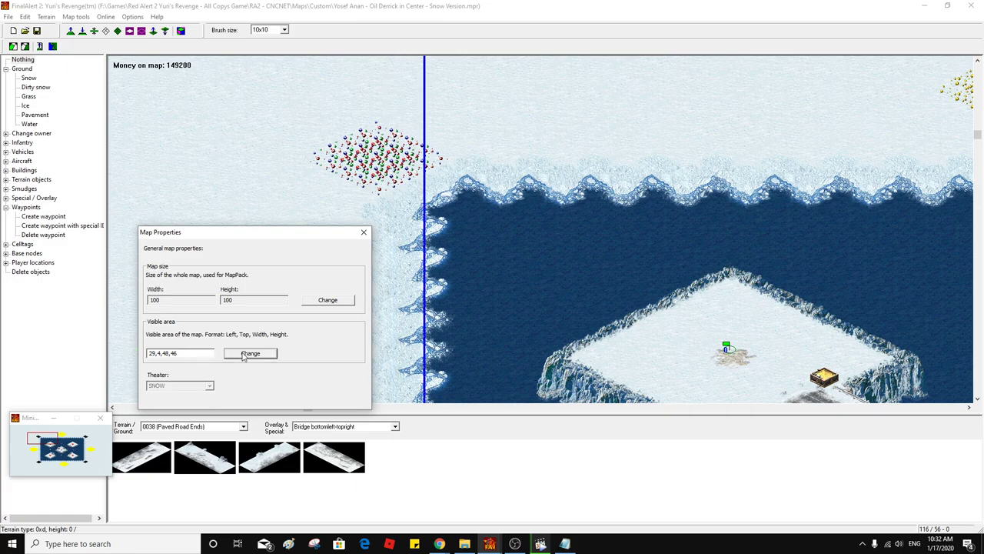
# Set the visible area's top value to 29 and apply it
pyautogui.click(169, 355)
pyautogui.doubleClick(159, 353)
pyautogui.write('29')
pyautogui.click(249, 352)
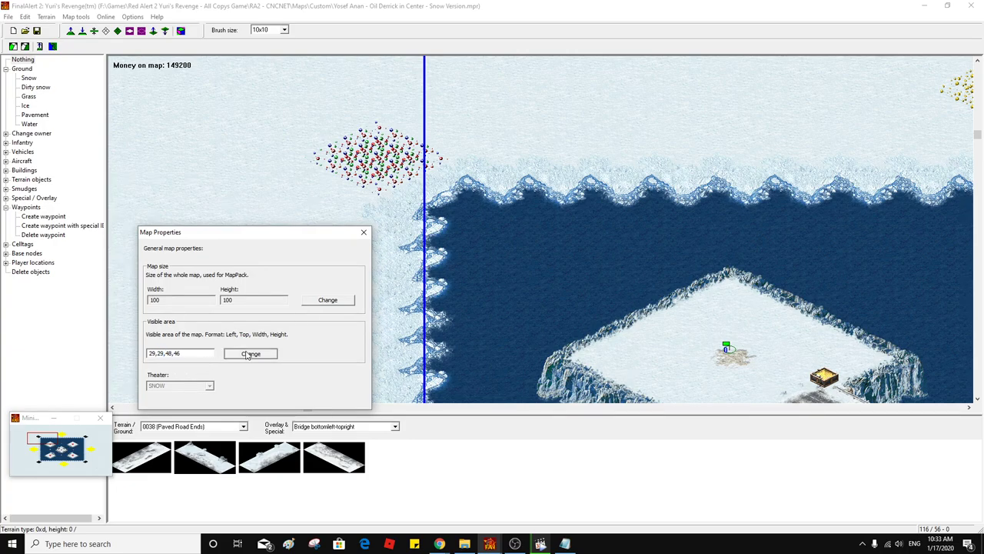
# Check the boundary around the map and reduce the visible area's width to 46 and finally to 44
pyautogui.middleClick(634, 262)
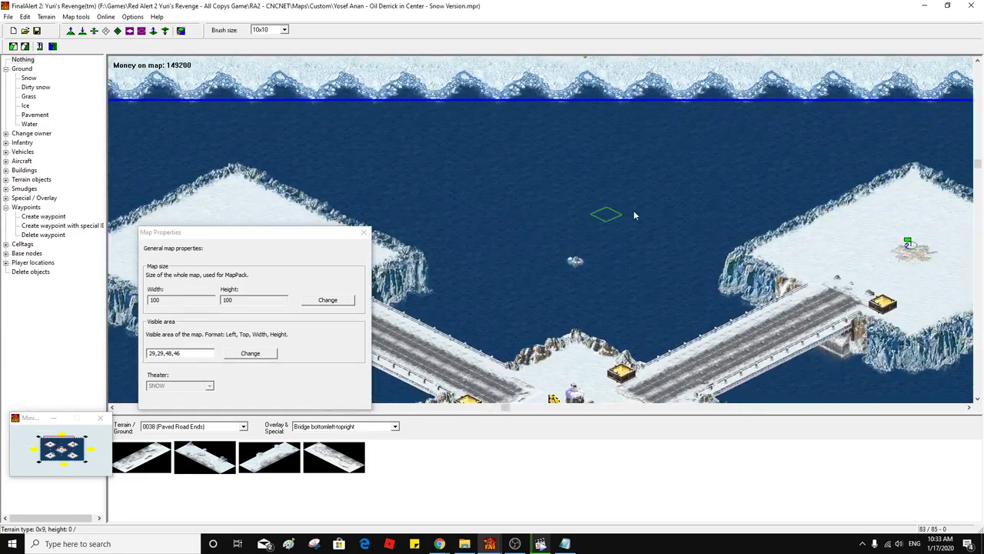
pyautogui.middleClick(654, 215)
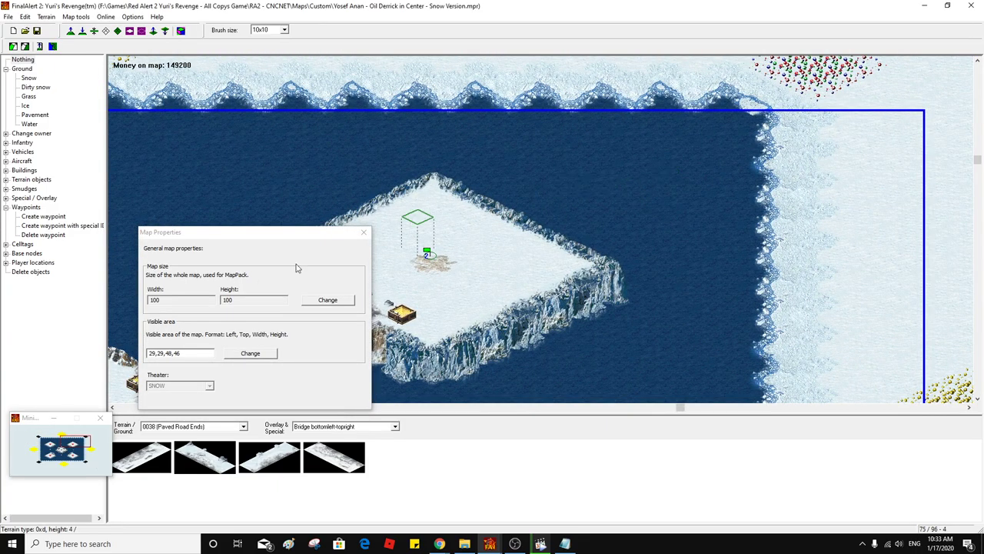
pyautogui.middleClick(750, 170)
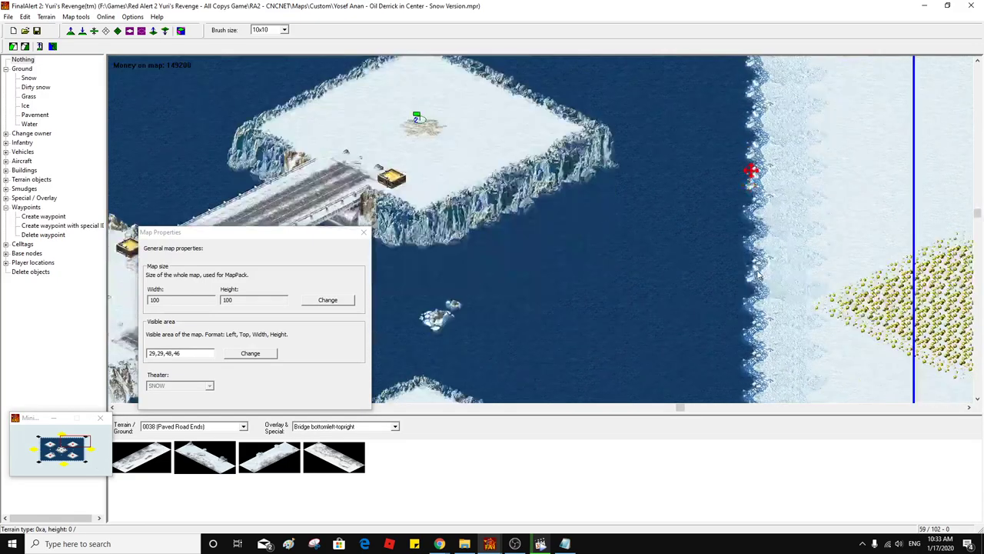
pyautogui.middleClick(798, 215)
pyautogui.middleClick(785, 158)
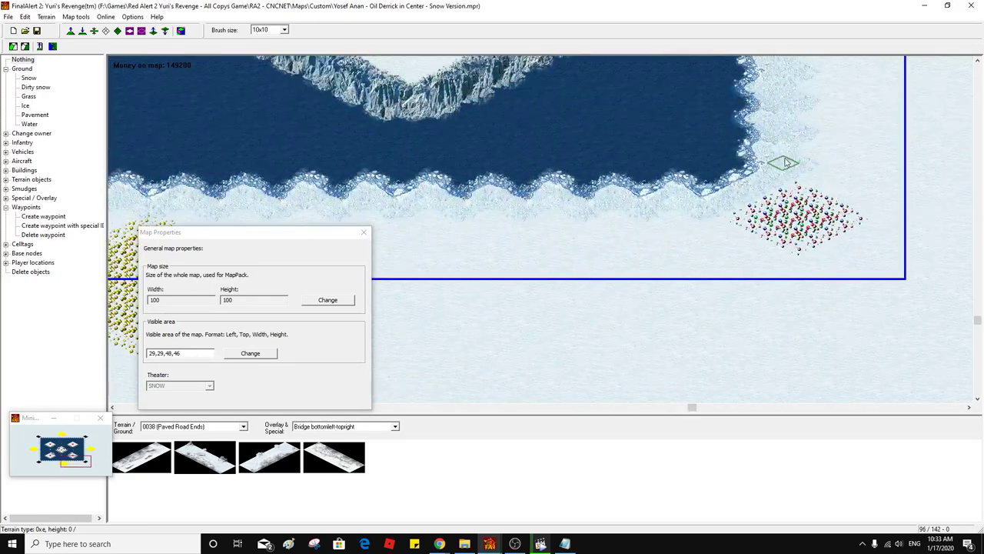
pyautogui.middleClick(807, 166)
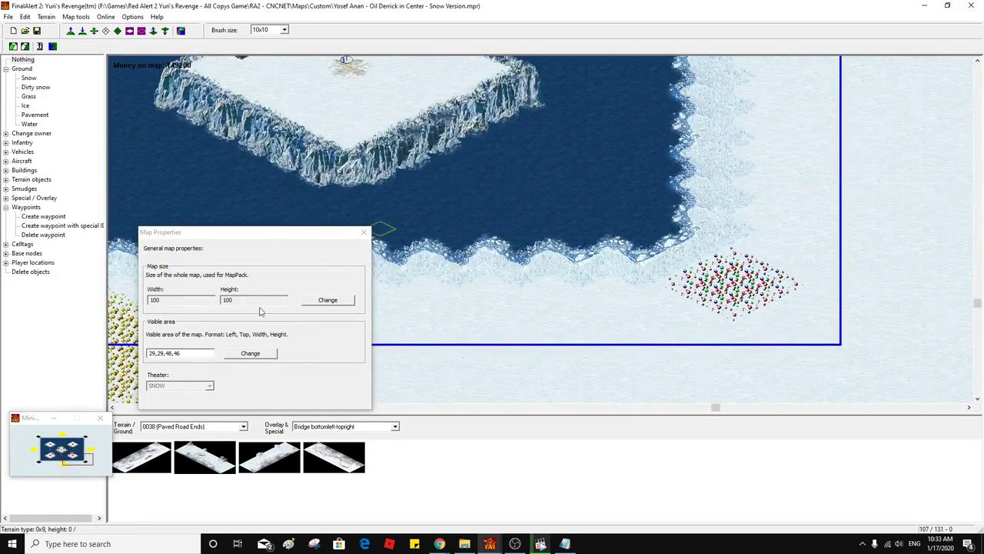
pyautogui.click(167, 352)
pyautogui.moveTo(167, 353); pyautogui.dragTo(172, 354)
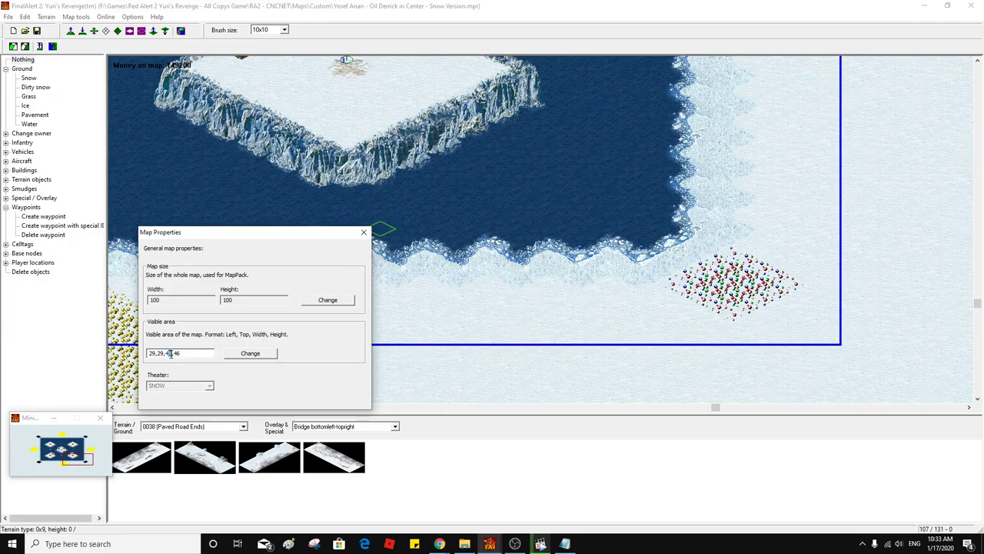
pyautogui.write('6')
pyautogui.click(251, 353)
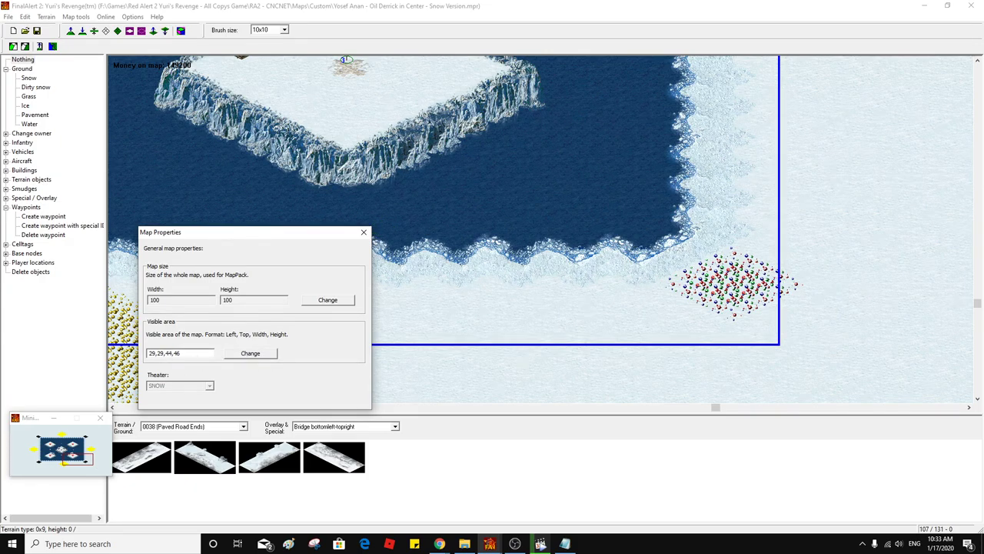
pyautogui.click(251, 353)
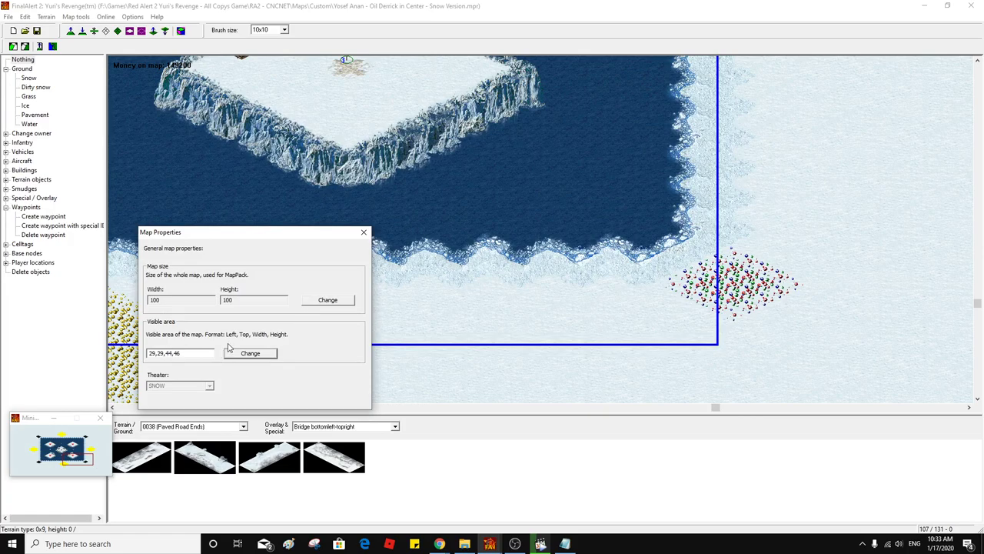
# Reduce the visible area's height in stages down to 42, applying each change
pyautogui.click(177, 353)
pyautogui.click(271, 355)
pyautogui.click(178, 353)
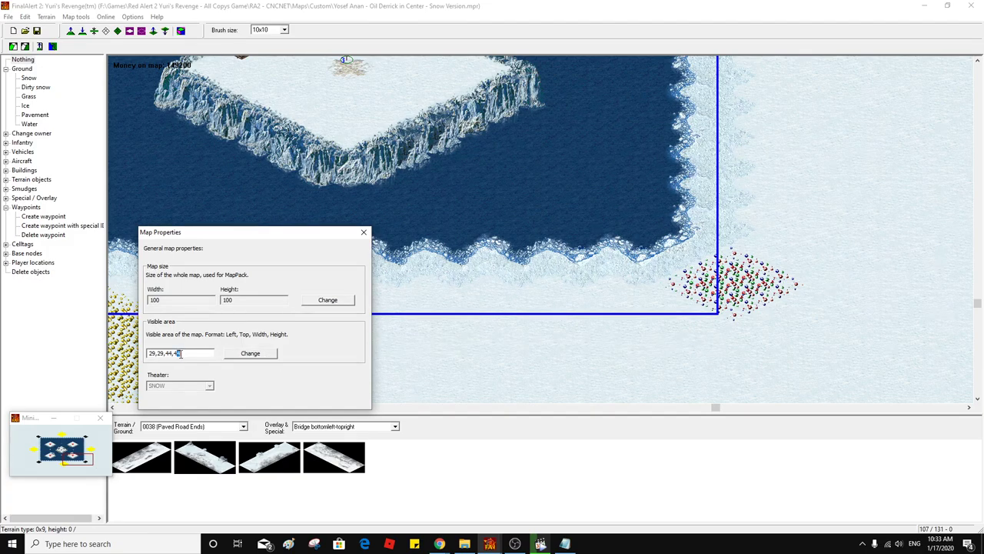
pyautogui.write('2')
pyautogui.click(244, 354)
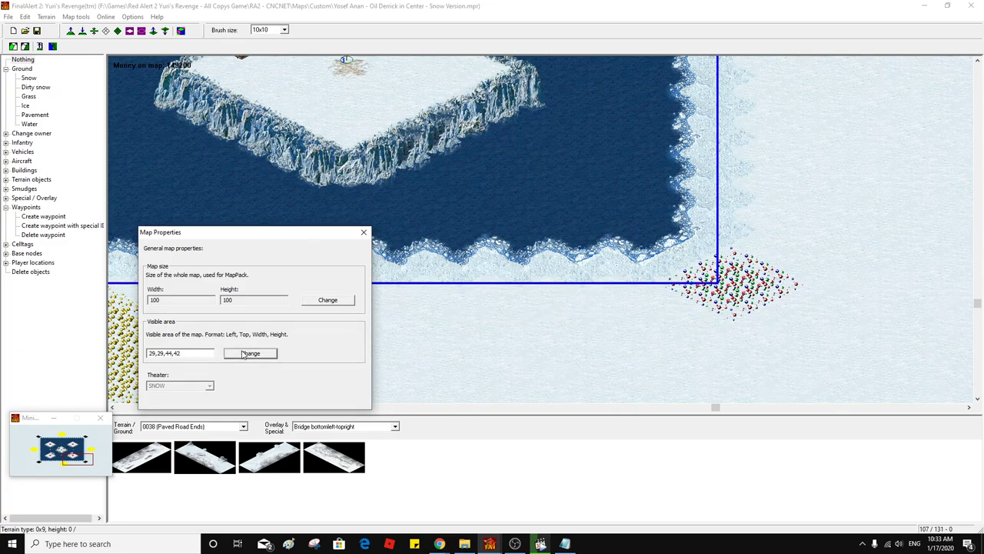
# Set both the width and the height of the visible area to 45 and apply them
pyautogui.click(170, 354)
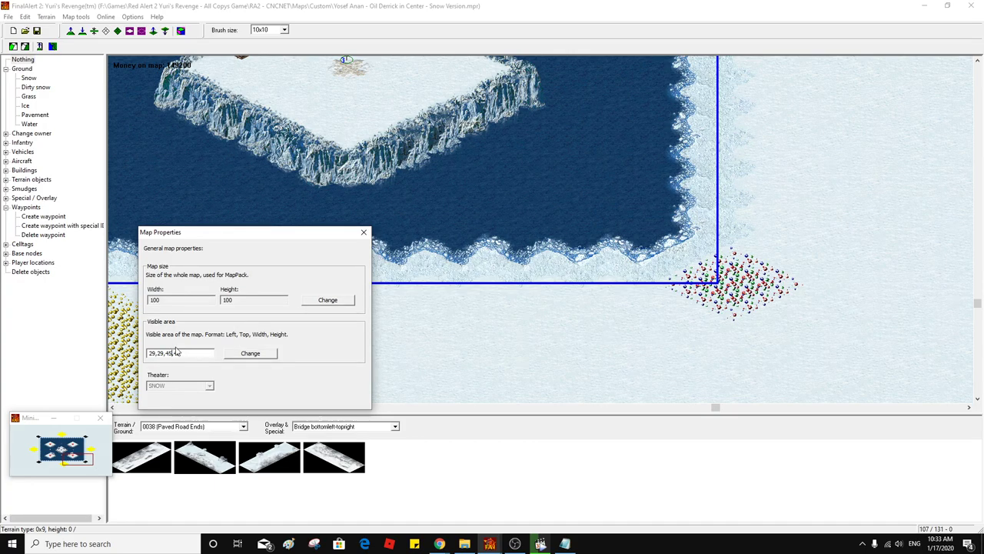
pyautogui.moveTo(181, 354); pyautogui.dragTo(174, 354)
pyautogui.write('45')
pyautogui.click(250, 353)
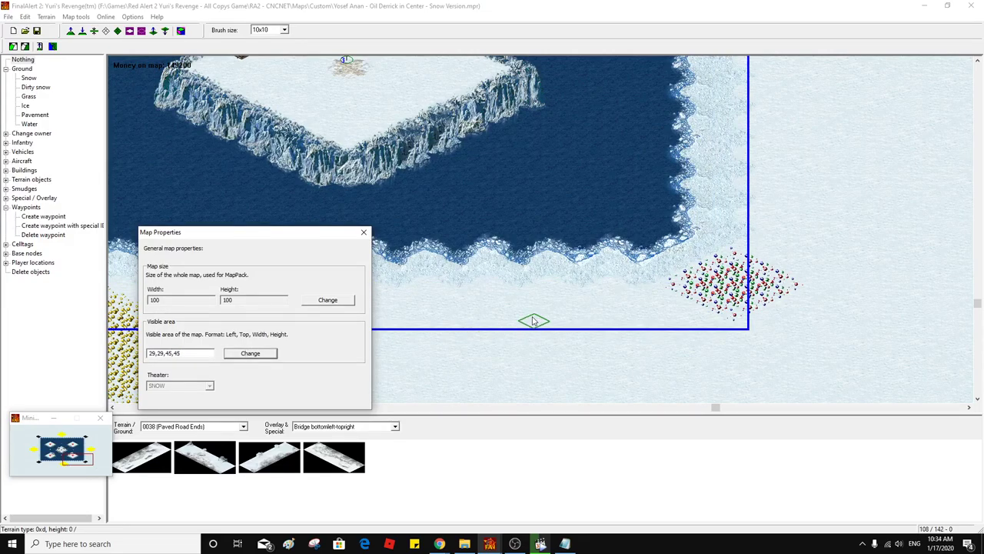
# Enlarge the visible area to a width of 50 and a height of 50, and apply the change
pyautogui.moveTo(181, 353); pyautogui.dragTo(175, 354)
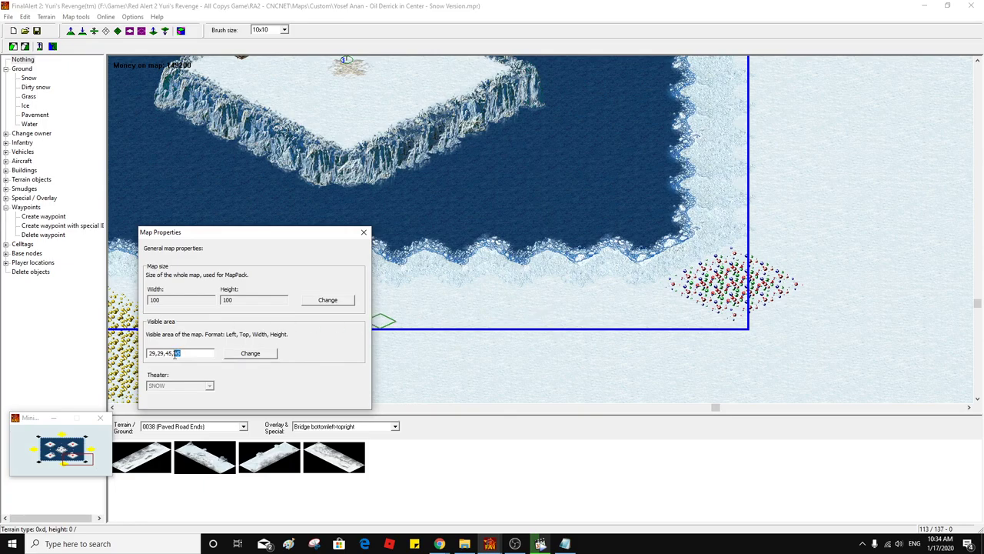
pyautogui.press('BackSpace')
pyautogui.write('80')
pyautogui.press('BackSpace')
pyautogui.press('BackSpace')
pyautogui.write('0')
pyautogui.click(247, 355)
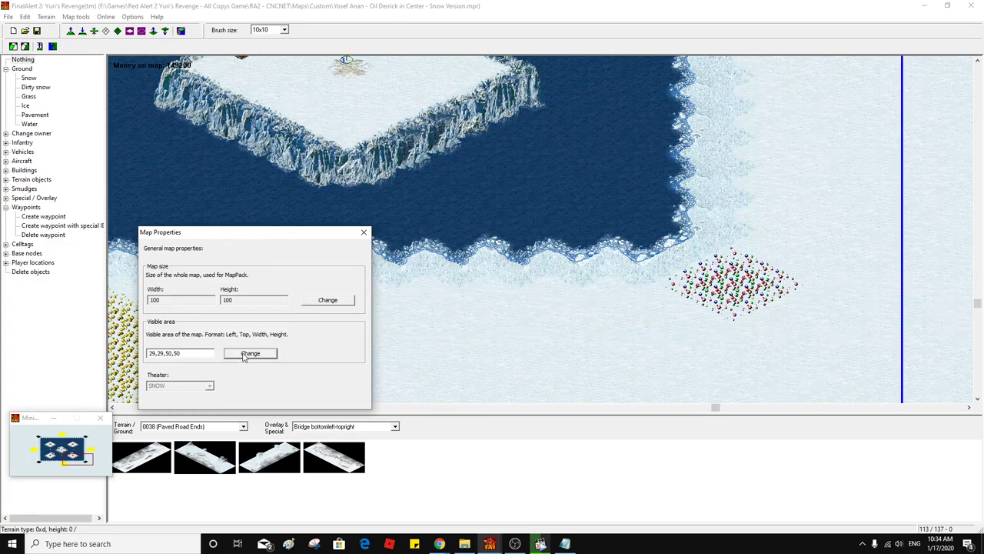
# Check the enlarged boundary's corners and try a left value of 25 for the visible area
pyautogui.middleClick(523, 226)
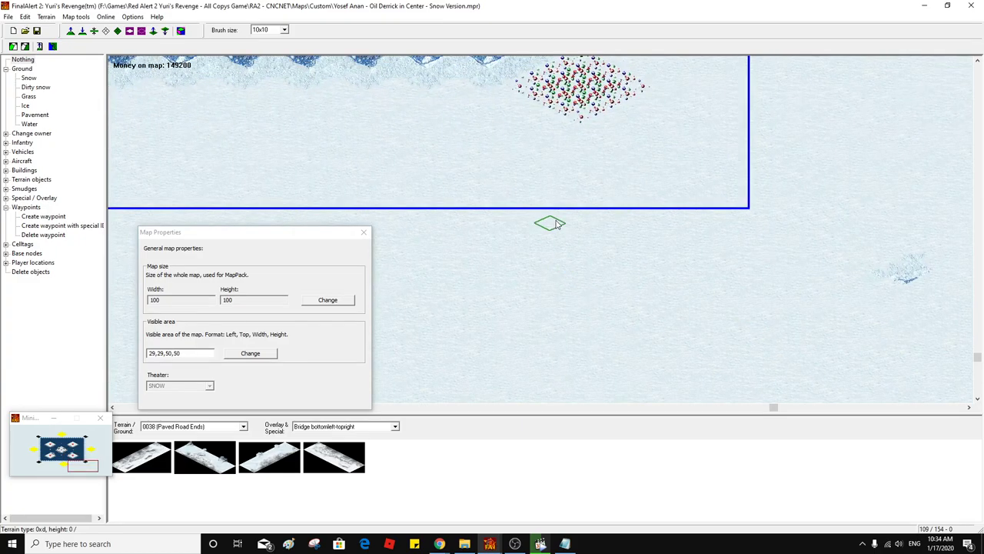
pyautogui.middleClick(582, 280)
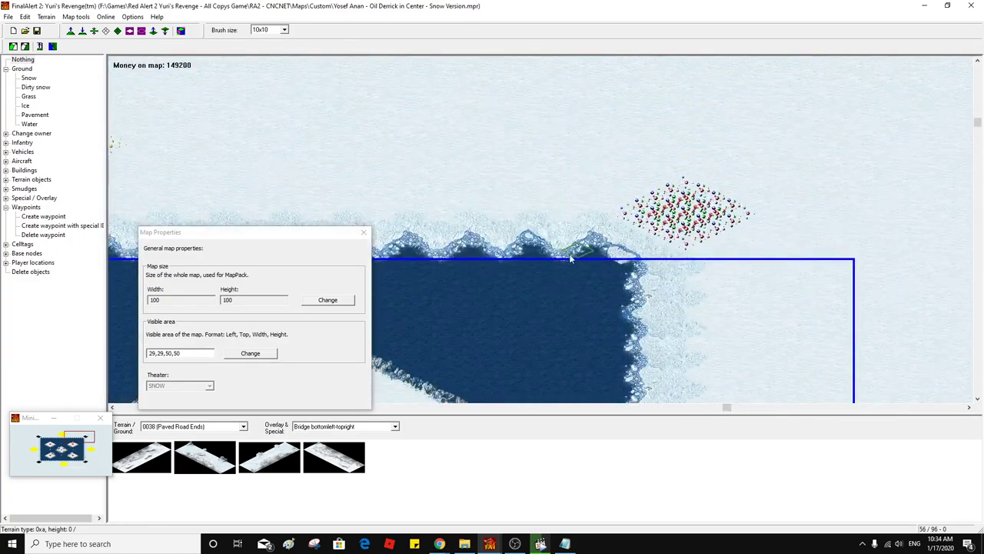
pyautogui.click(151, 353)
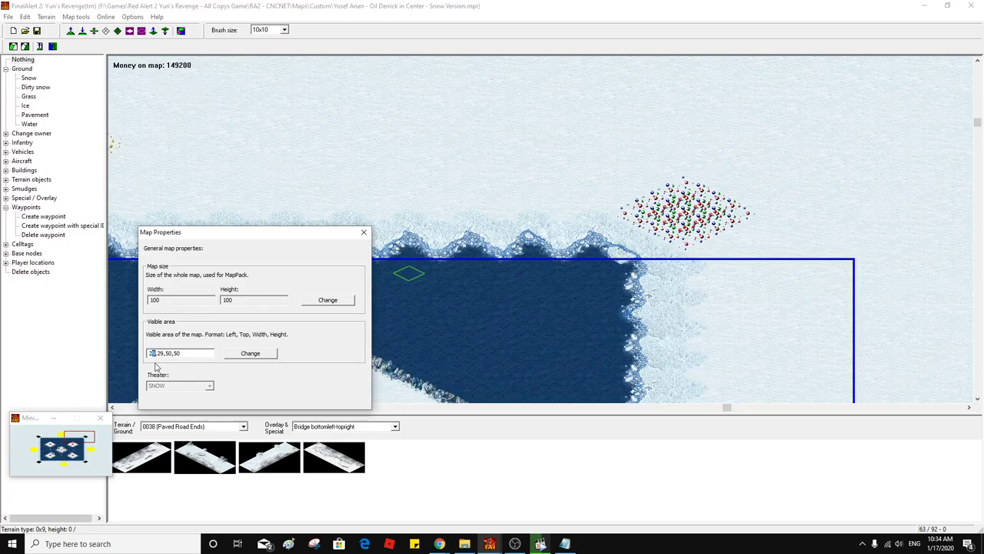
pyautogui.press('Right')
pyautogui.click(248, 353)
pyautogui.moveTo(502, 314); pyautogui.dragTo(431, 300)
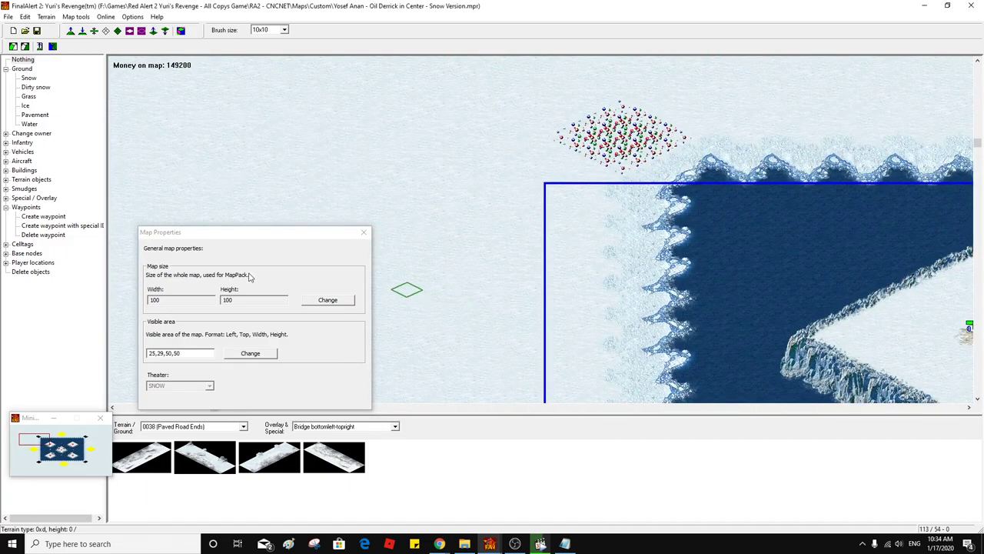
# Set the visible area's left value to 26, apply it and check the boundary near the upper eastern corner
pyautogui.click(153, 353)
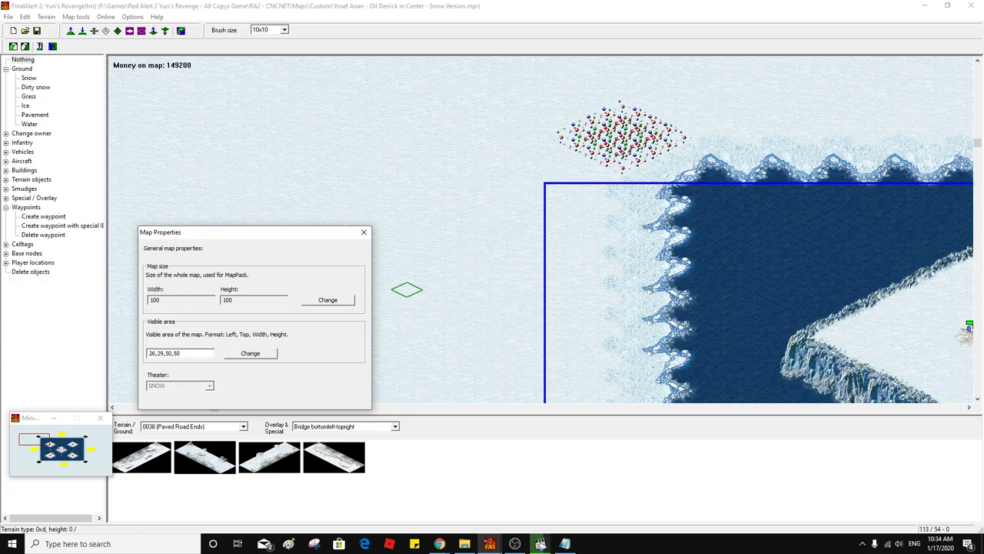
pyautogui.click(238, 357)
pyautogui.middleClick(536, 147)
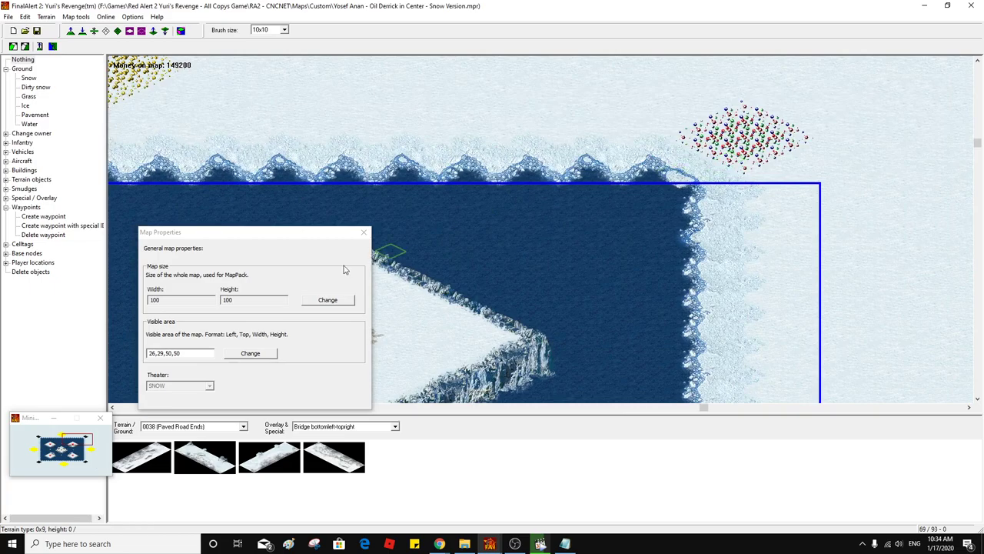
# Try a top value of 269 for the visible area and check the map edges for the boundary
pyautogui.click(160, 353)
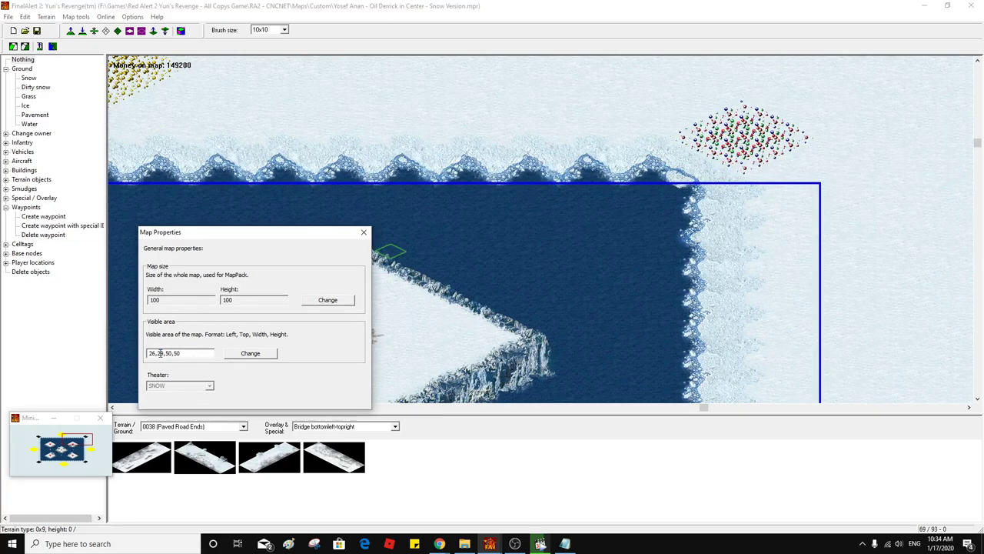
pyautogui.write('9')
pyautogui.click(251, 353)
pyautogui.middleClick(662, 221)
pyautogui.middleClick(624, 169)
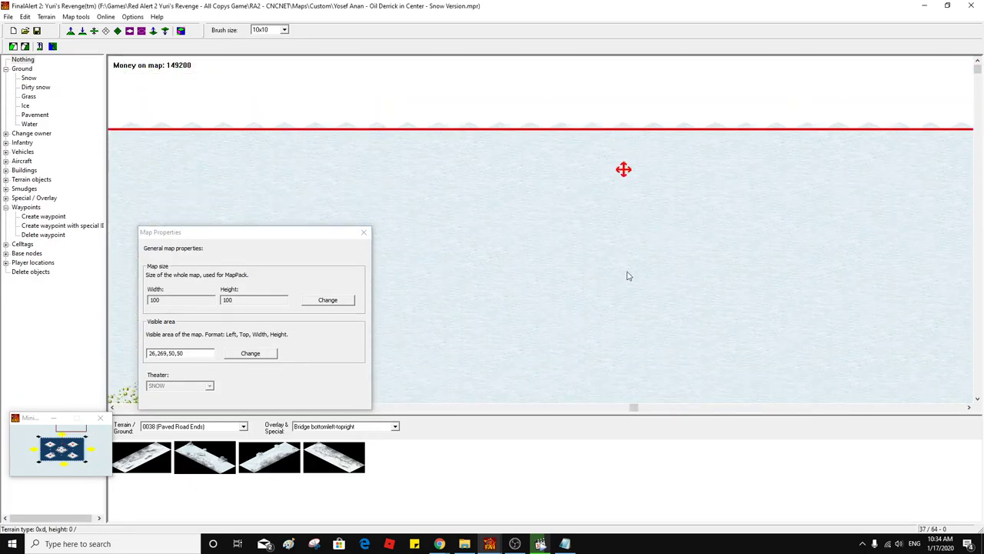
pyautogui.middleClick(675, 292)
pyautogui.middleClick(658, 336)
pyautogui.middleClick(658, 336)
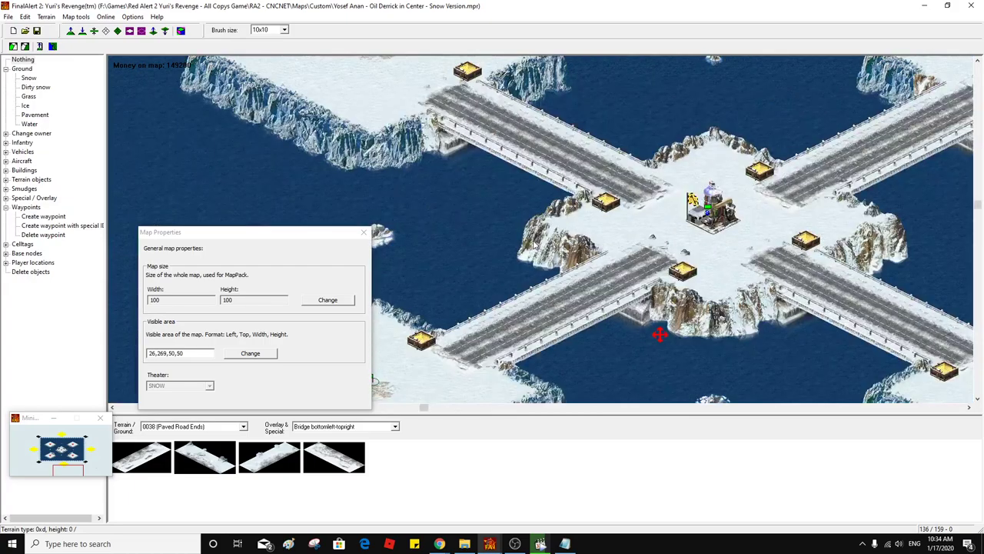
pyautogui.middleClick(580, 251)
pyautogui.middleClick(620, 254)
pyautogui.middleClick(482, 200)
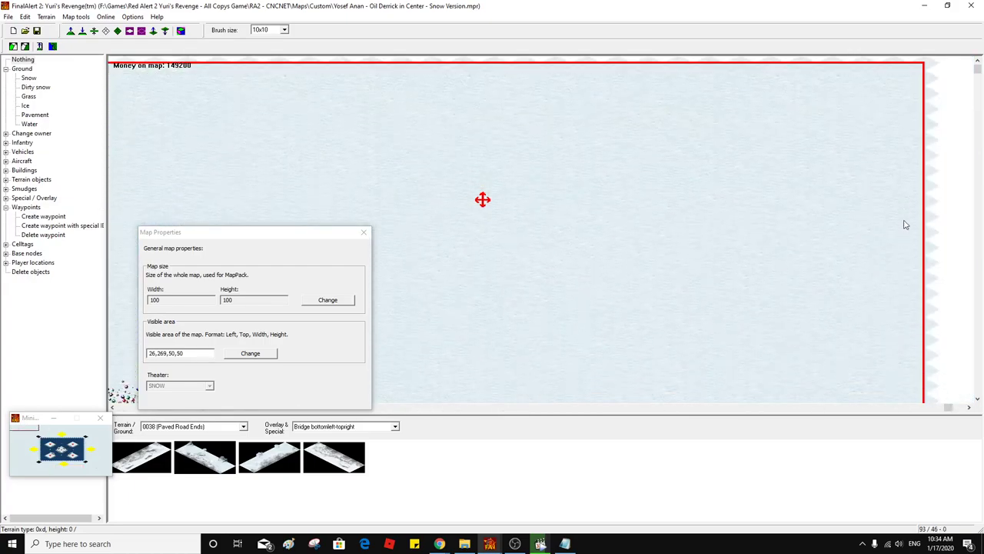
pyautogui.middleClick(531, 237)
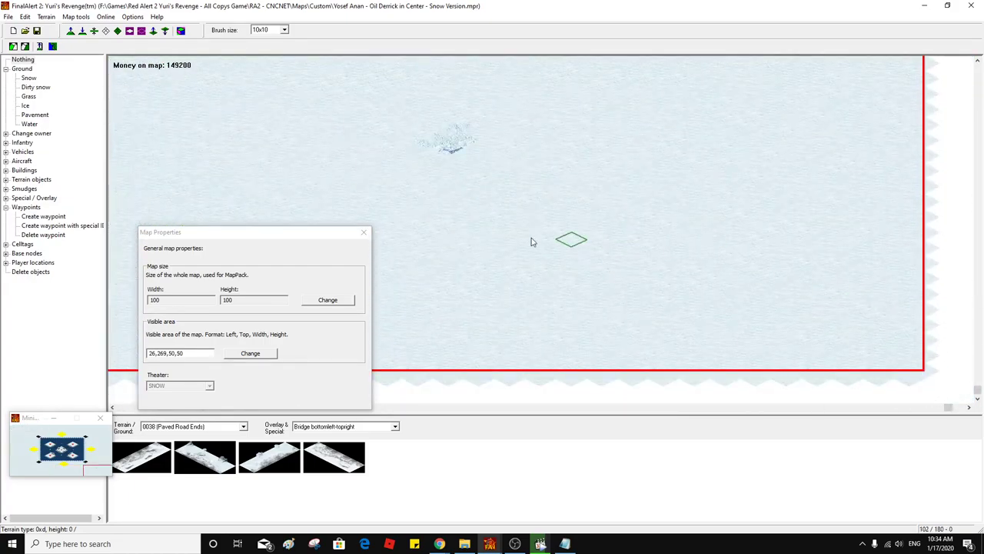
# Set the visible area's top value to 26, apply it and check the boundary along the southern and northern shores
pyautogui.click(165, 353)
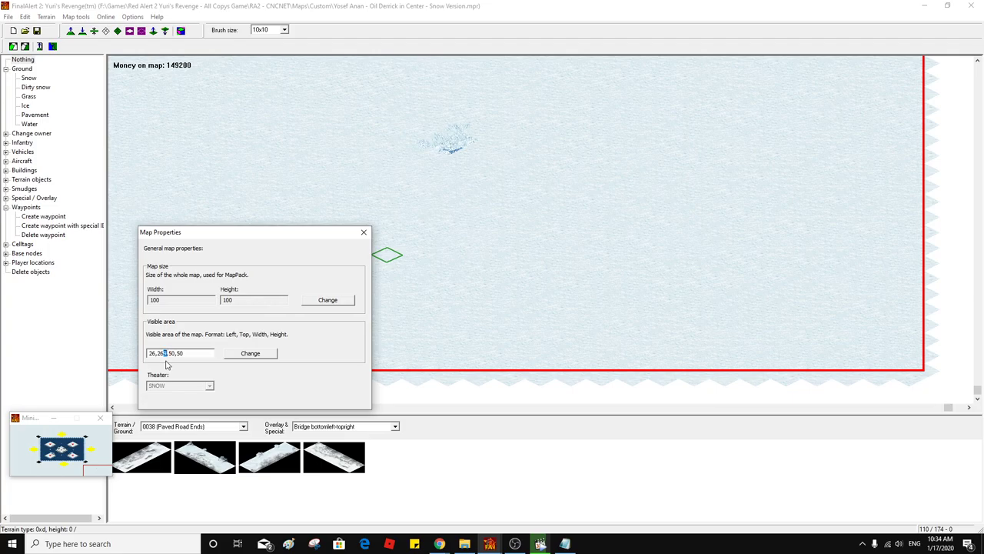
pyautogui.press('Return')
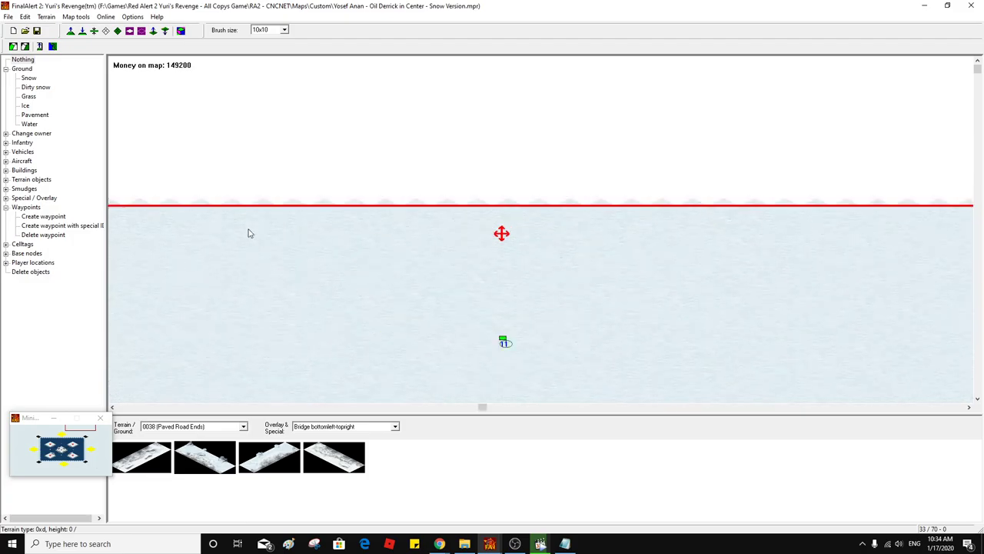
pyautogui.click(24, 17)
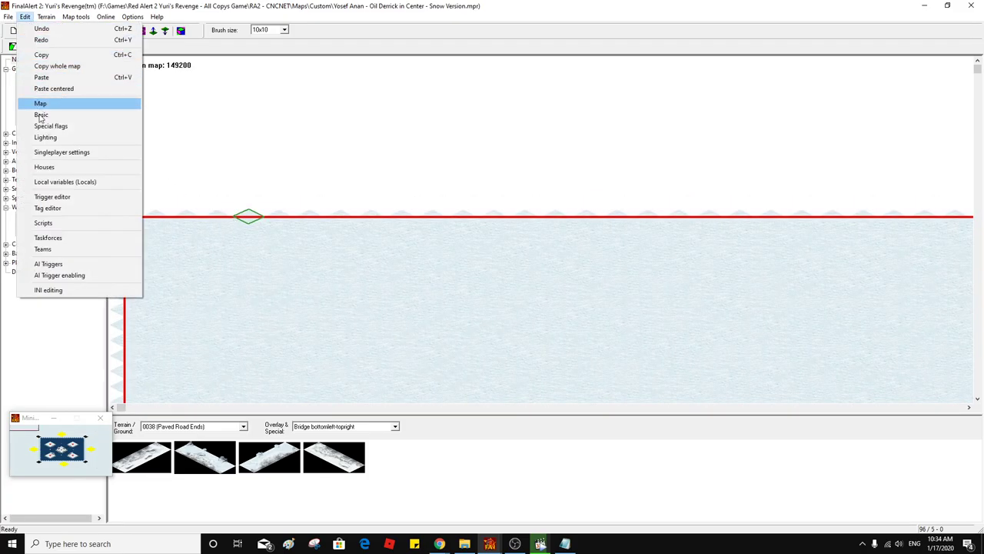
pyautogui.click(51, 106)
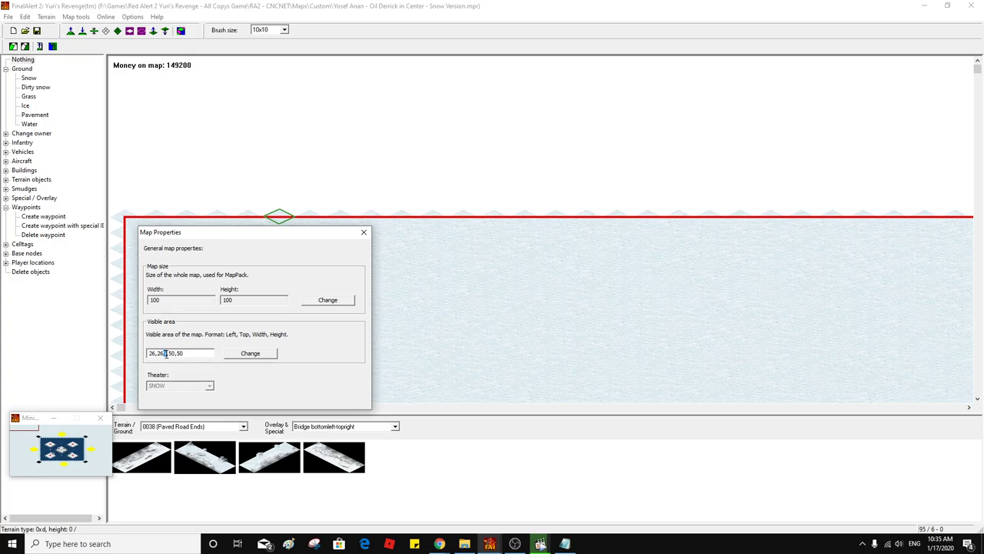
pyautogui.click(250, 352)
pyautogui.middleClick(627, 229)
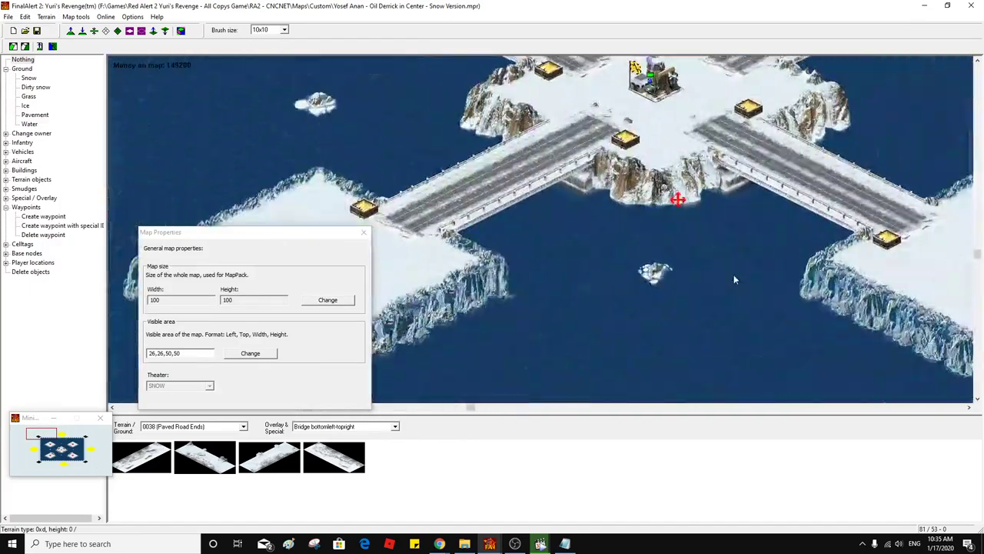
pyautogui.middleClick(735, 250)
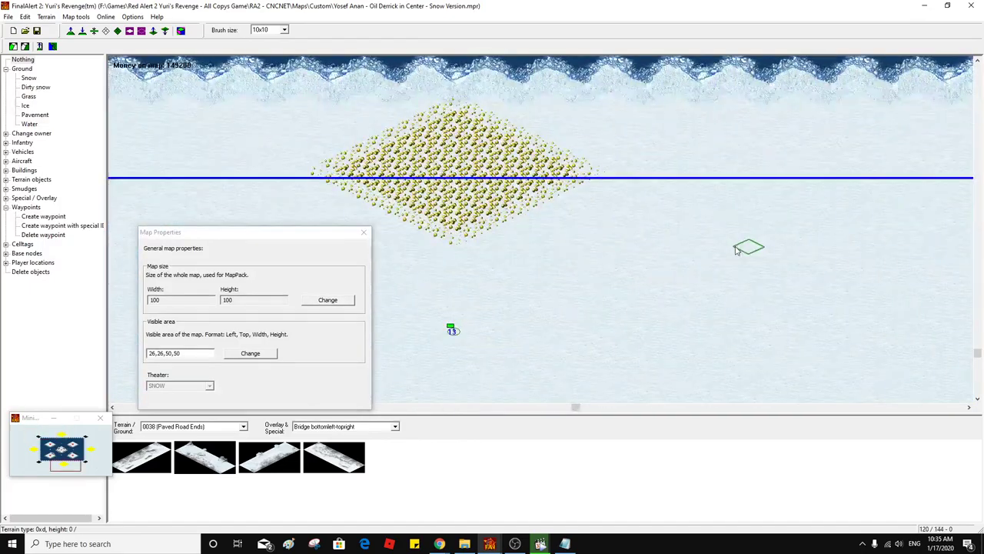
pyautogui.middleClick(736, 250)
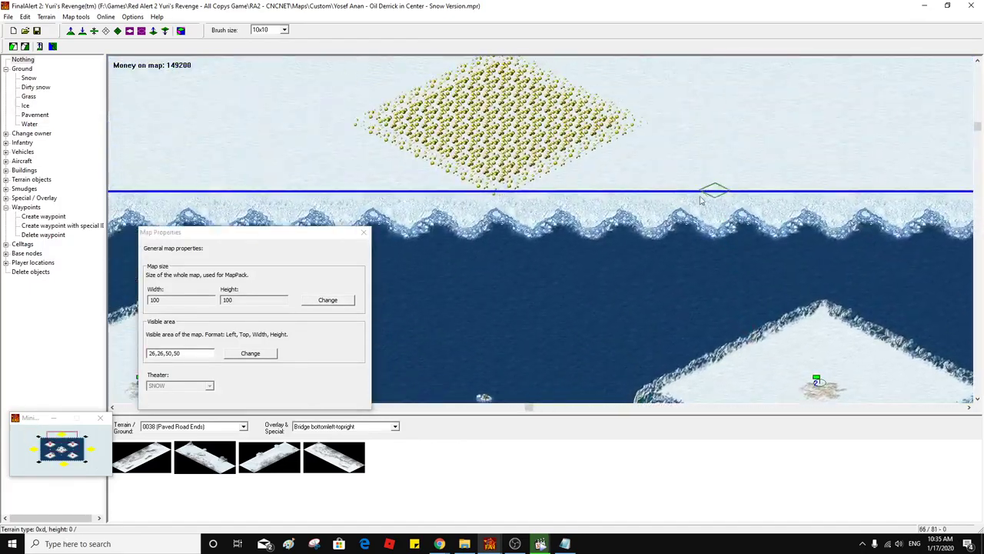
# Set the visible area's top value to 24, apply it and check the boundary at the southern ore field
pyautogui.click(160, 353)
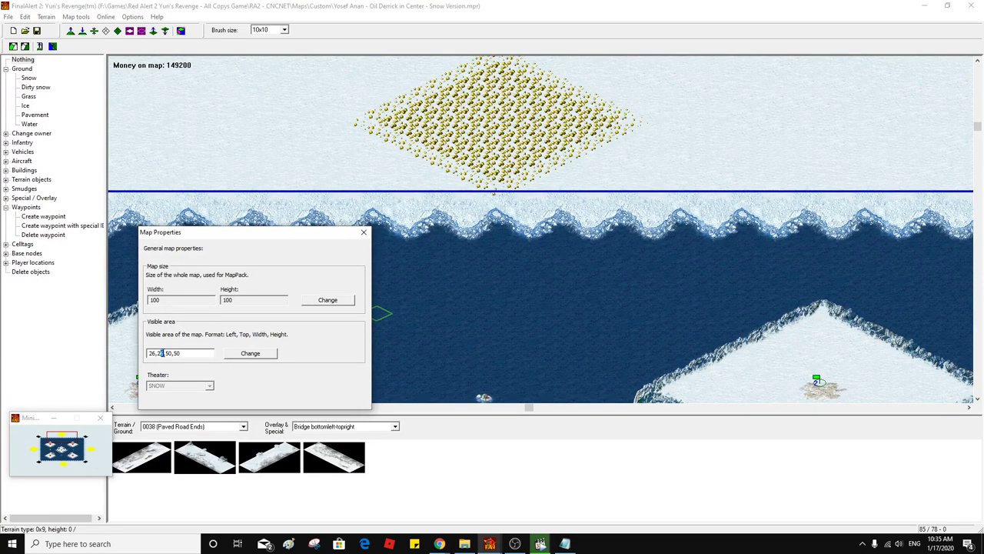
pyautogui.click(243, 355)
pyautogui.middleClick(627, 261)
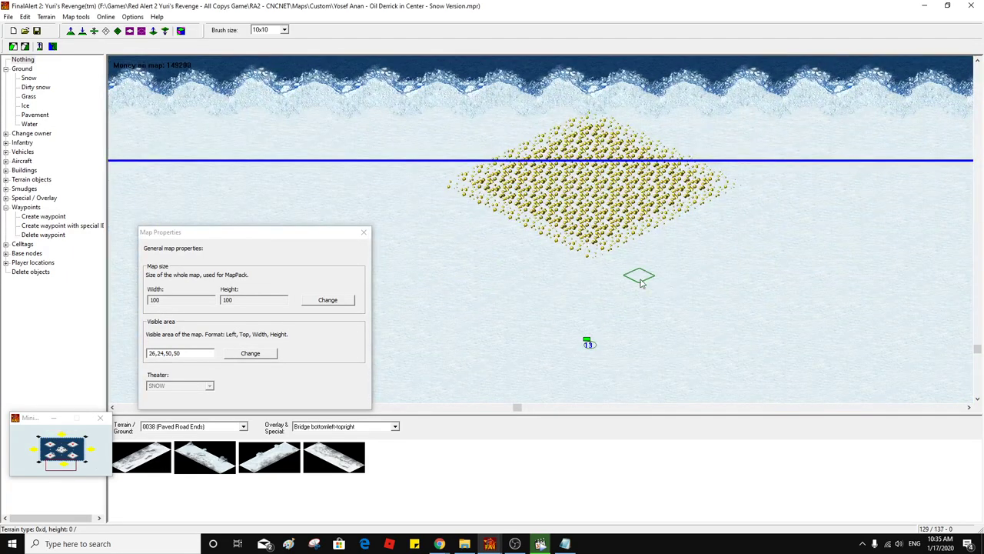
pyautogui.middleClick(638, 272)
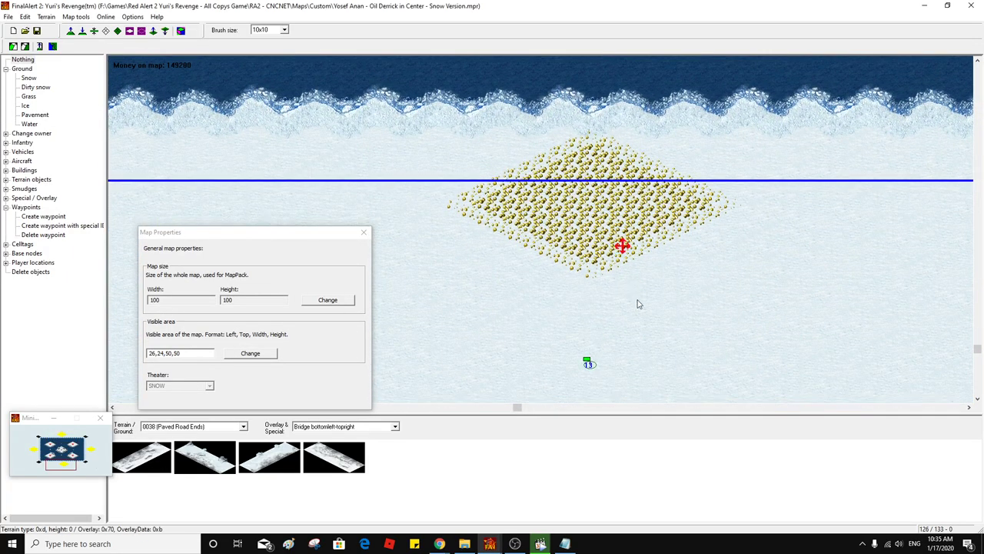
pyautogui.middleClick(635, 298)
pyautogui.middleClick(626, 279)
pyautogui.middleClick(613, 290)
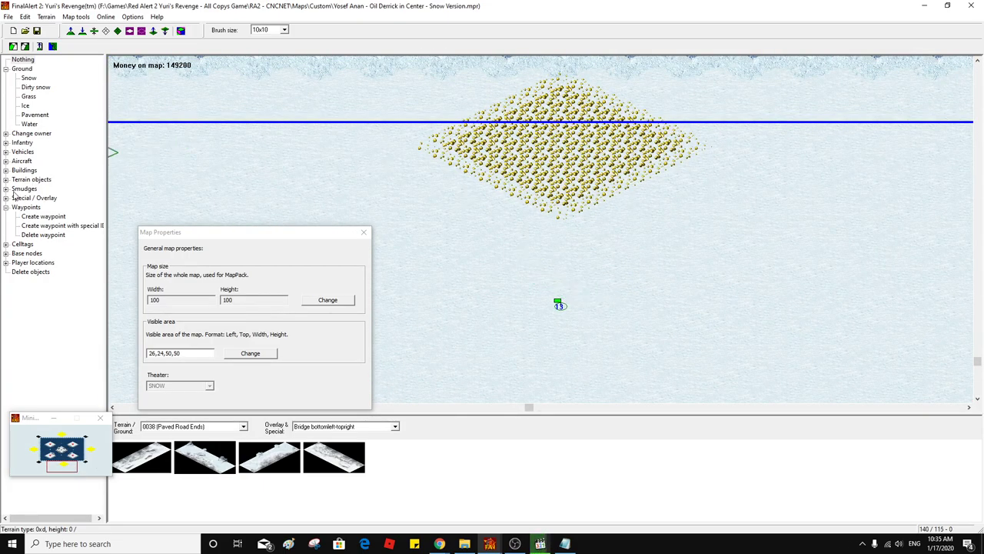
pyautogui.click(366, 233)
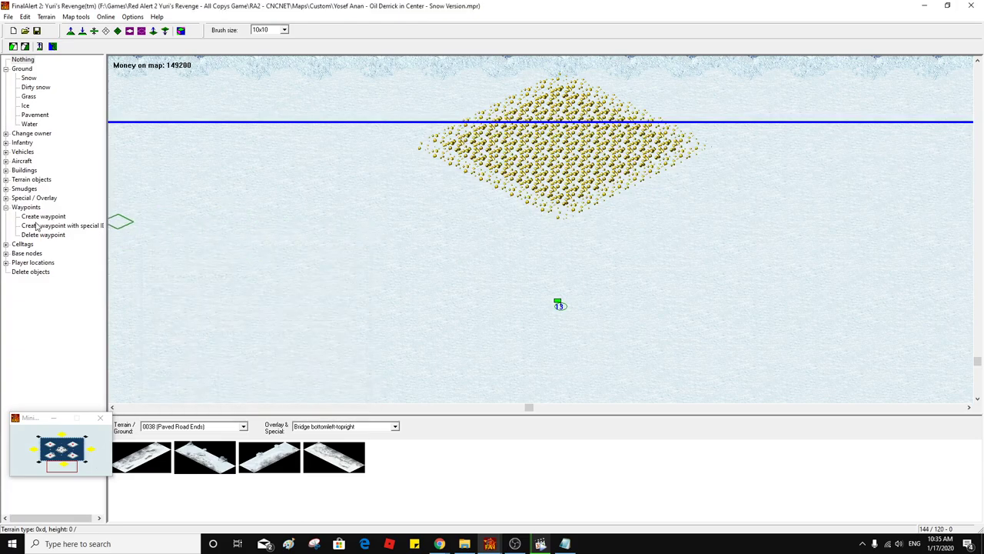
# Erase the southern ore field crossing the visible-area boundary, using the overlay eraser with a 3-field radius
pyautogui.click(6, 207)
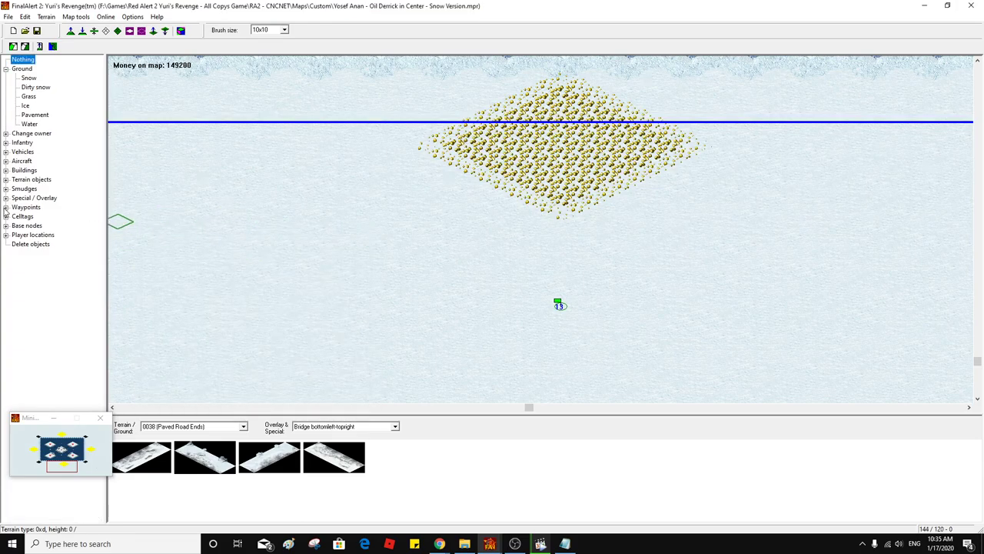
pyautogui.click(6, 198)
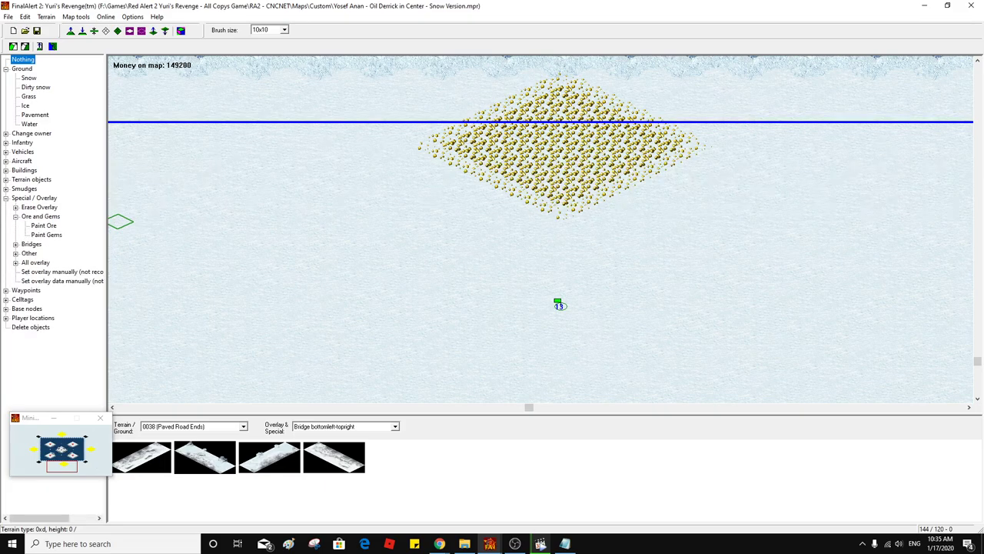
pyautogui.hotkey('alt', 'Tab')
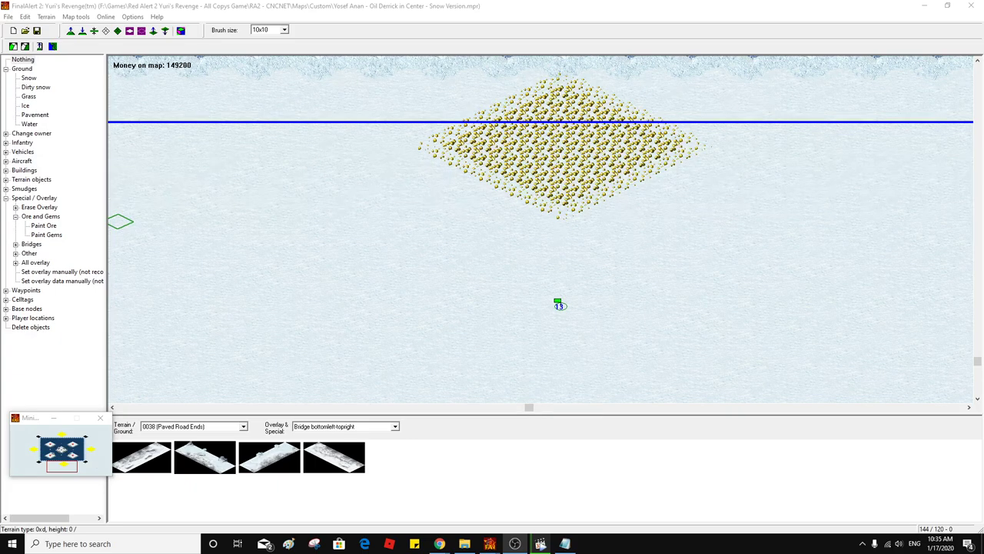
pyautogui.hotkey('alt', 'Tab')
pyautogui.middleClick(558, 264)
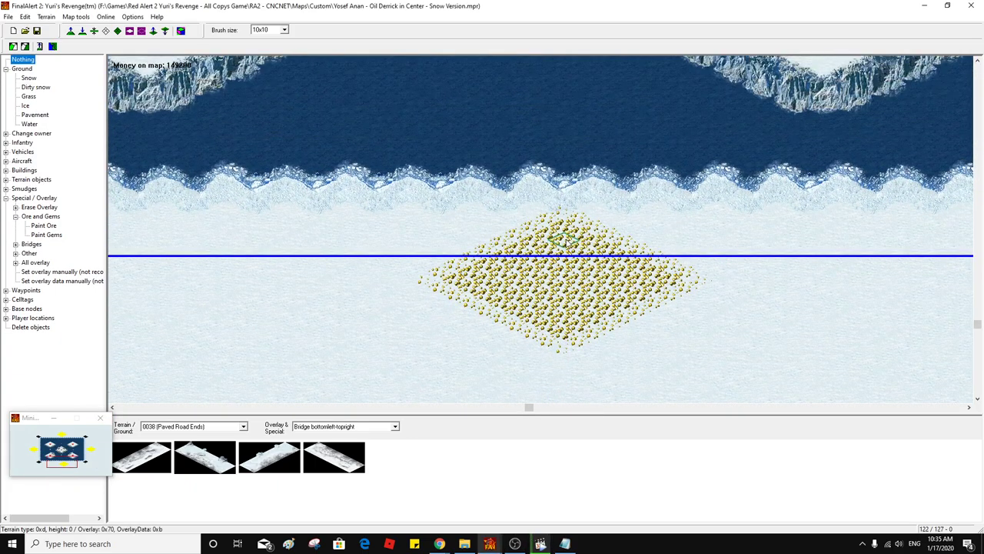
pyautogui.middleClick(558, 269)
pyautogui.click(16, 206)
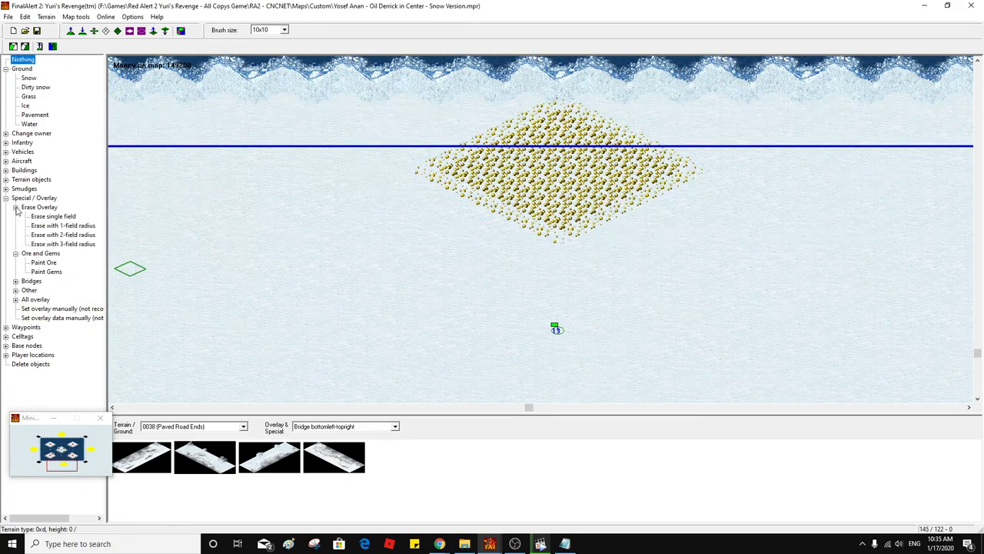
pyautogui.click(63, 243)
pyautogui.click(560, 159)
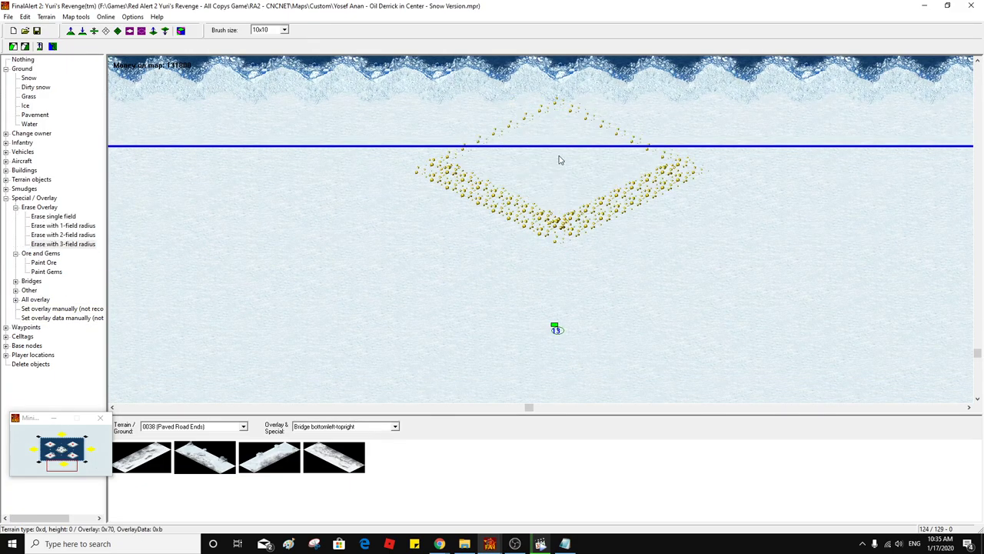
pyautogui.click(560, 132)
pyautogui.click(638, 168)
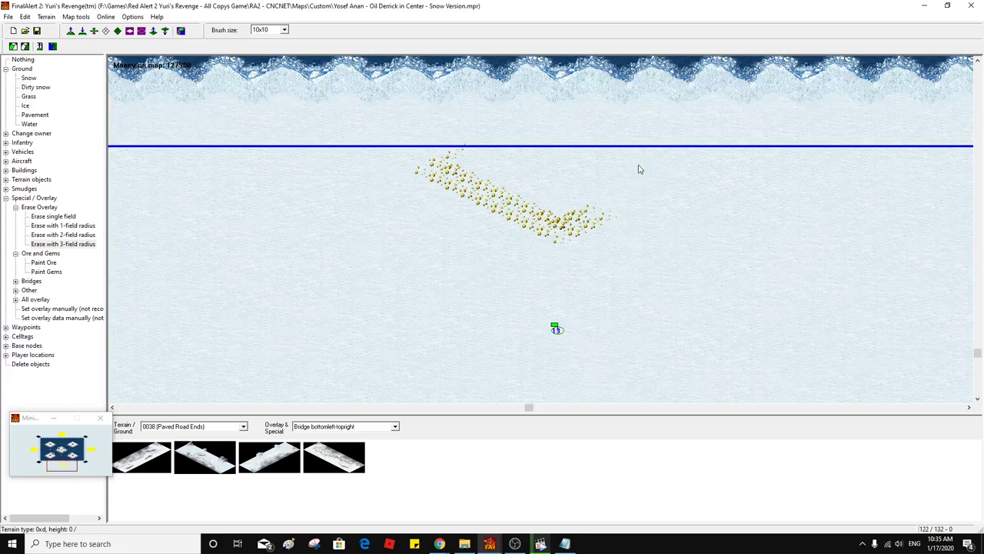
pyautogui.click(569, 201)
pyautogui.click(441, 155)
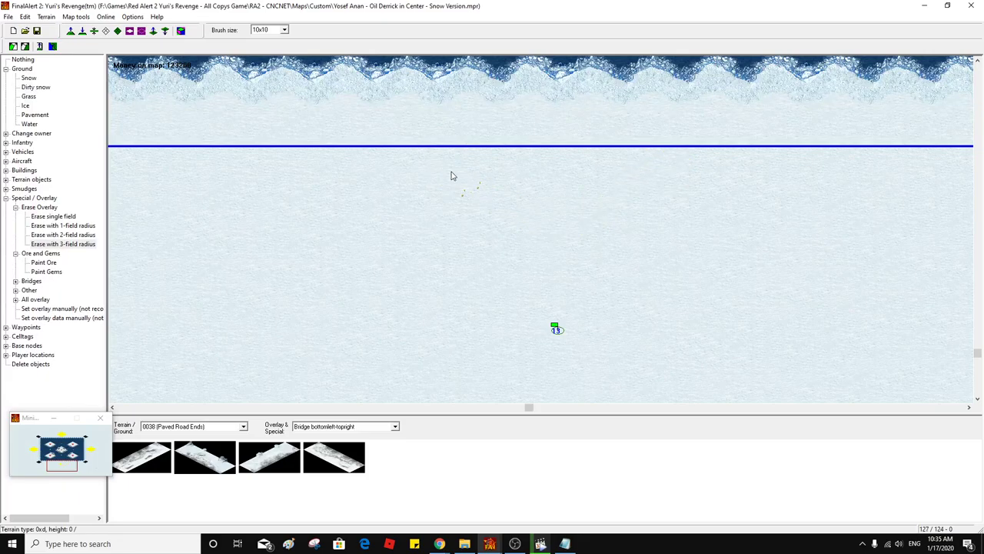
# Erase the western ore field beside waypoint 12 with the 3-field-radius overlay eraser
pyautogui.press('Left')
pyautogui.press('Left')
pyautogui.press('Left')
pyautogui.press('Up')
pyautogui.press('Up')
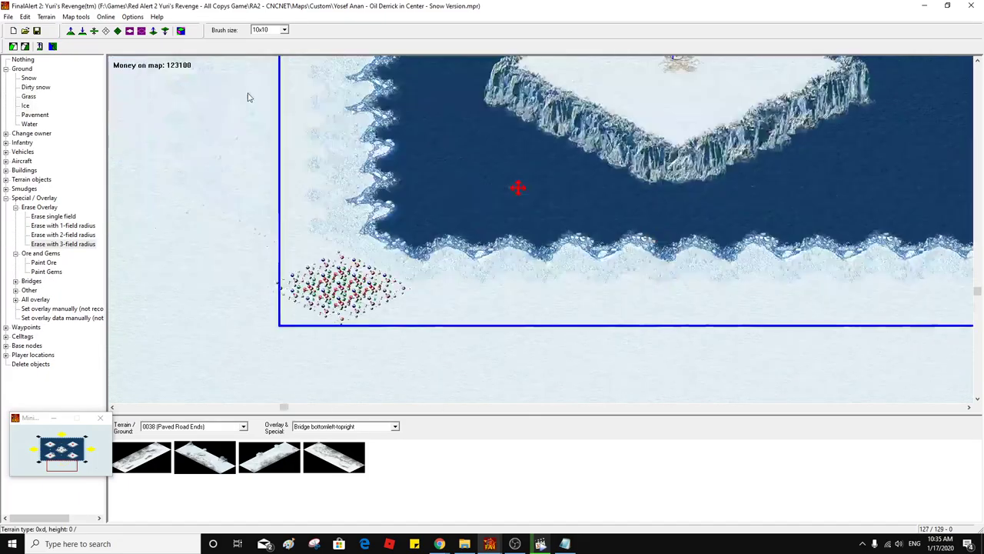
pyautogui.press('Right')
pyautogui.press('Right')
pyautogui.press('Right')
pyautogui.press('Down')
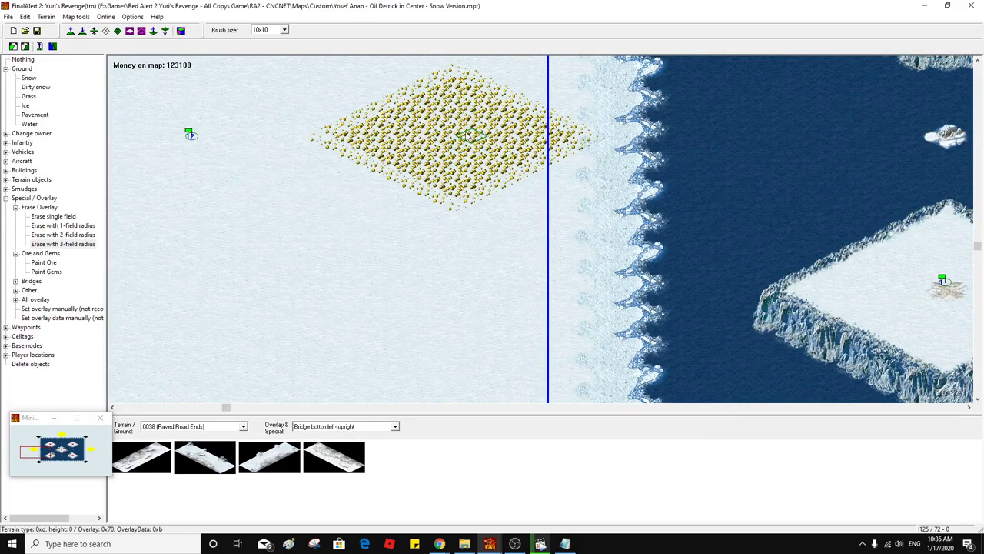
pyautogui.click(466, 128)
pyautogui.click(446, 106)
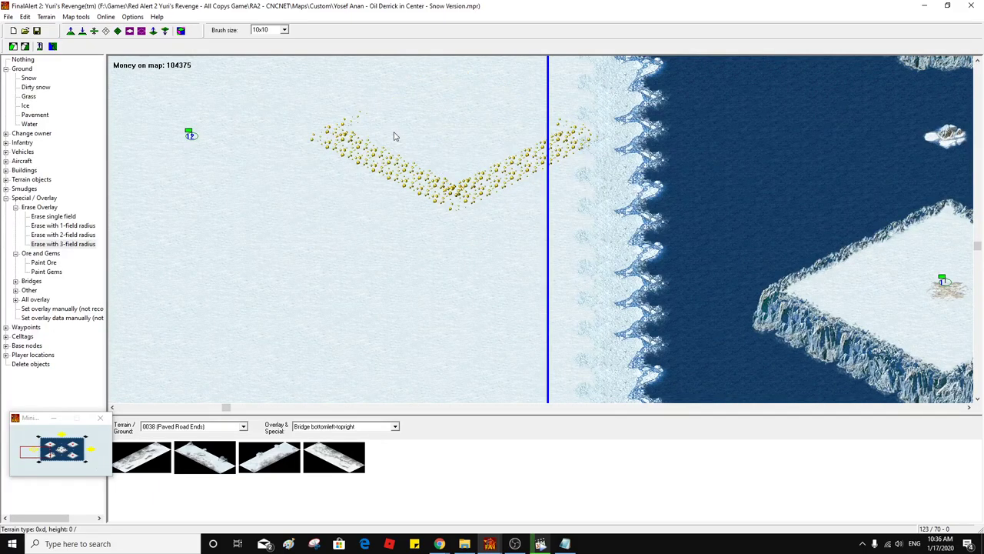
pyautogui.click(379, 157)
pyautogui.click(496, 175)
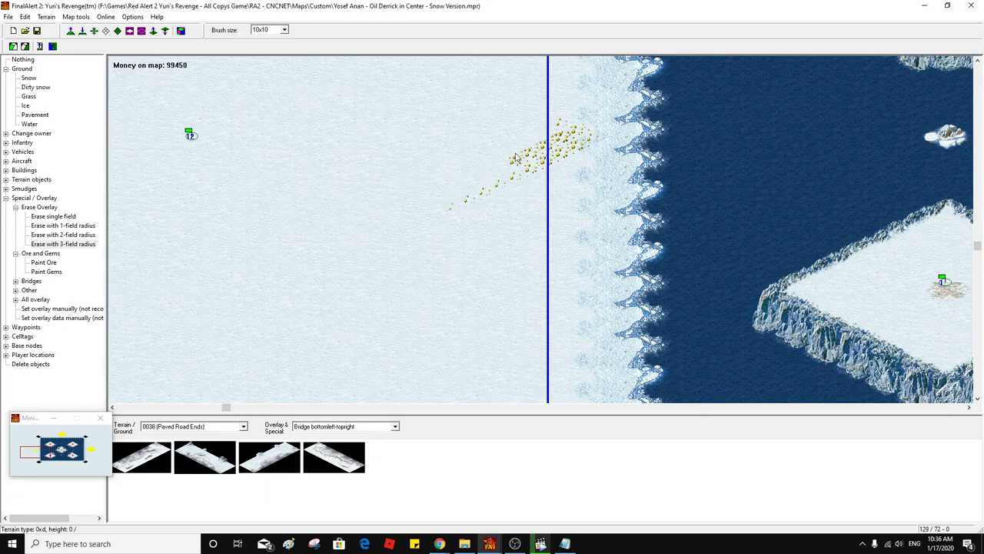
pyautogui.click(538, 152)
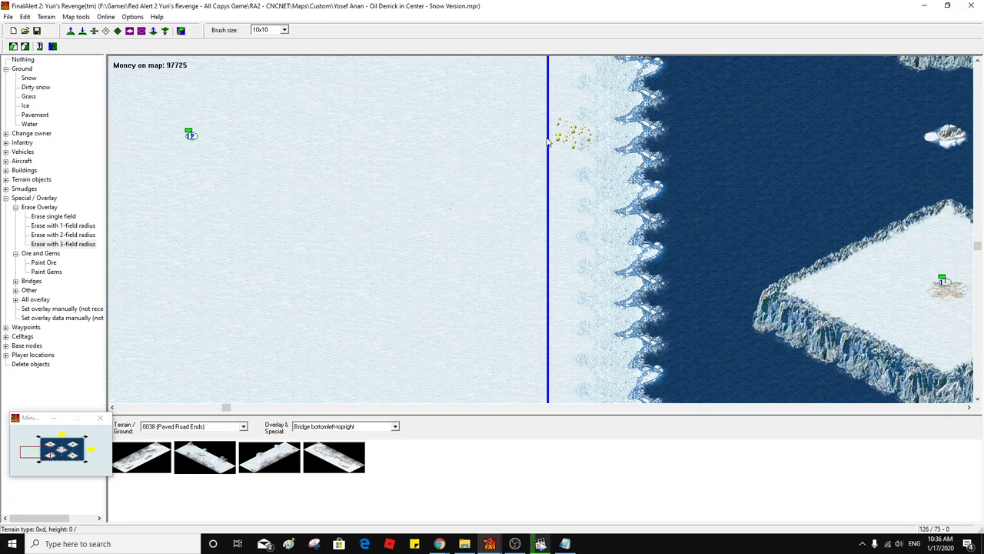
pyautogui.click(561, 137)
# Erase the northern ore field crossing the visible-area boundary with the 3-field-radius overlay eraser
pyautogui.click(62, 437)
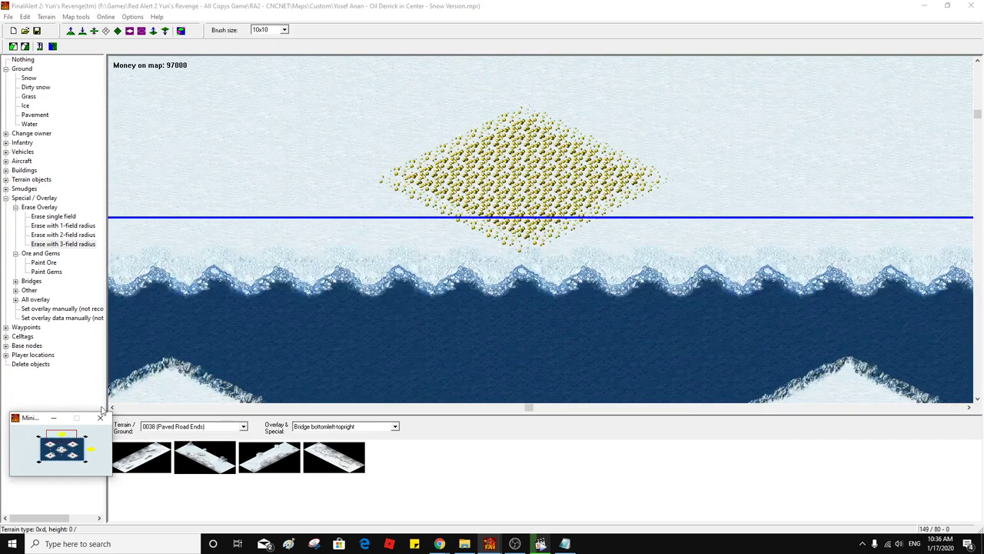
pyautogui.click(521, 174)
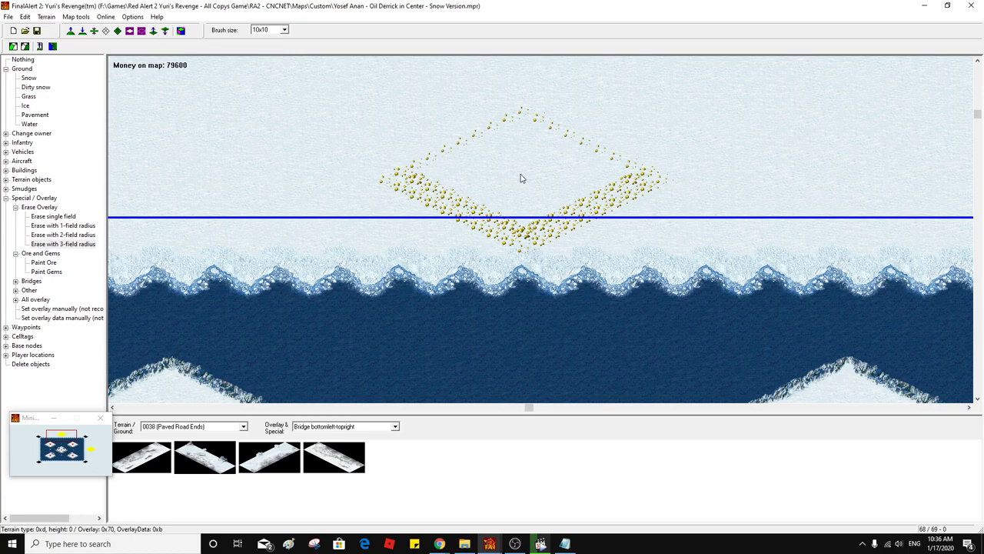
pyautogui.click(525, 154)
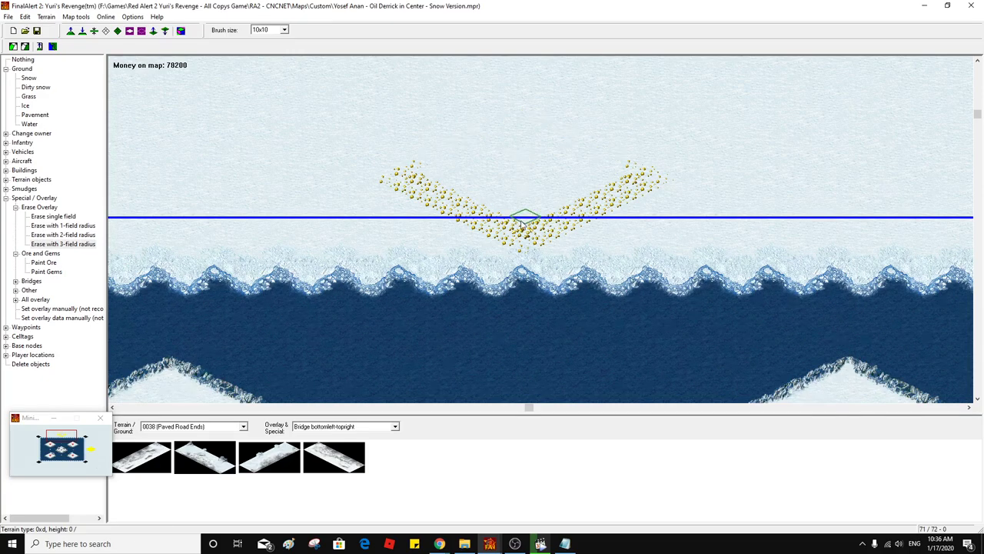
pyautogui.click(528, 231)
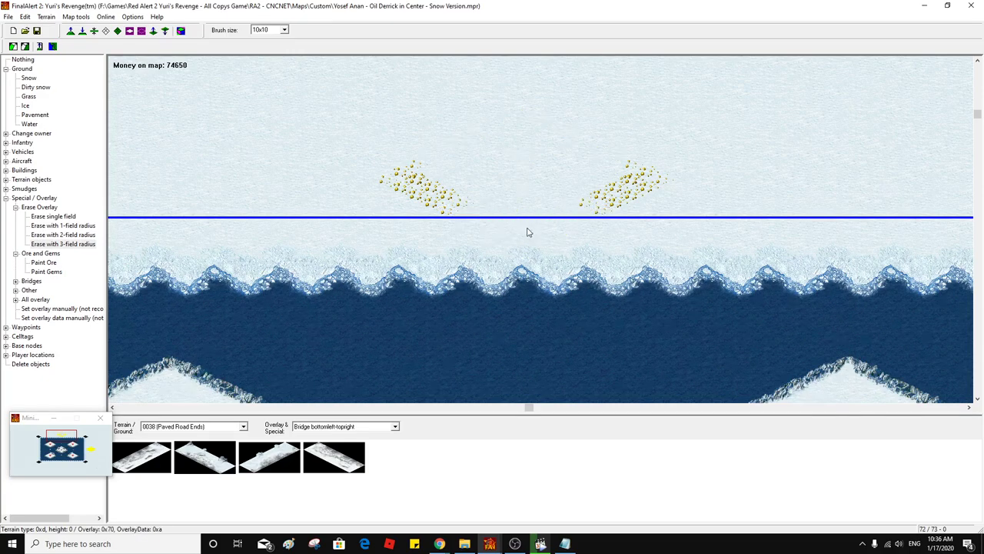
pyautogui.click(616, 184)
pyautogui.click(421, 194)
# Erase the eastern ore field crossing the visible-area boundary with the 3-field-radius overlay eraser
pyautogui.click(94, 450)
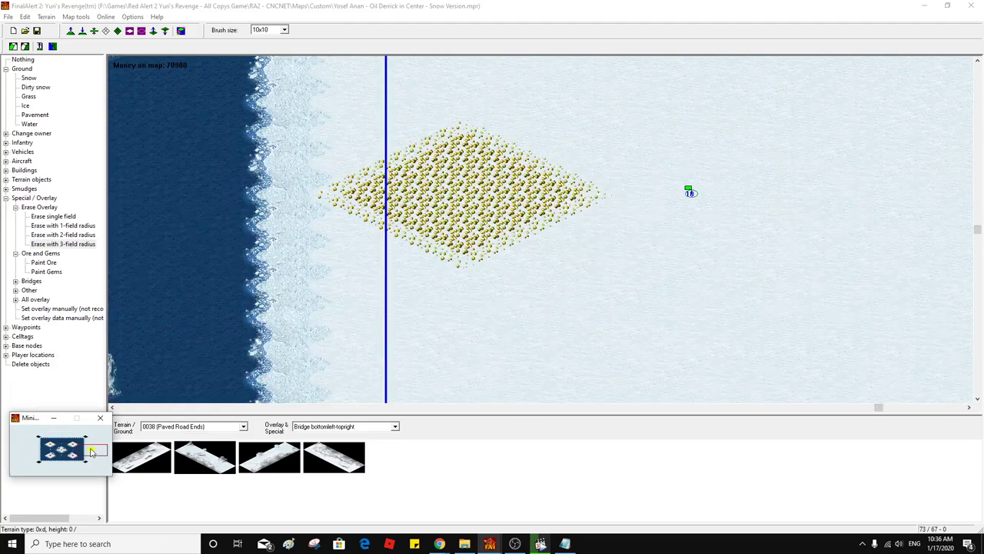
pyautogui.click(467, 198)
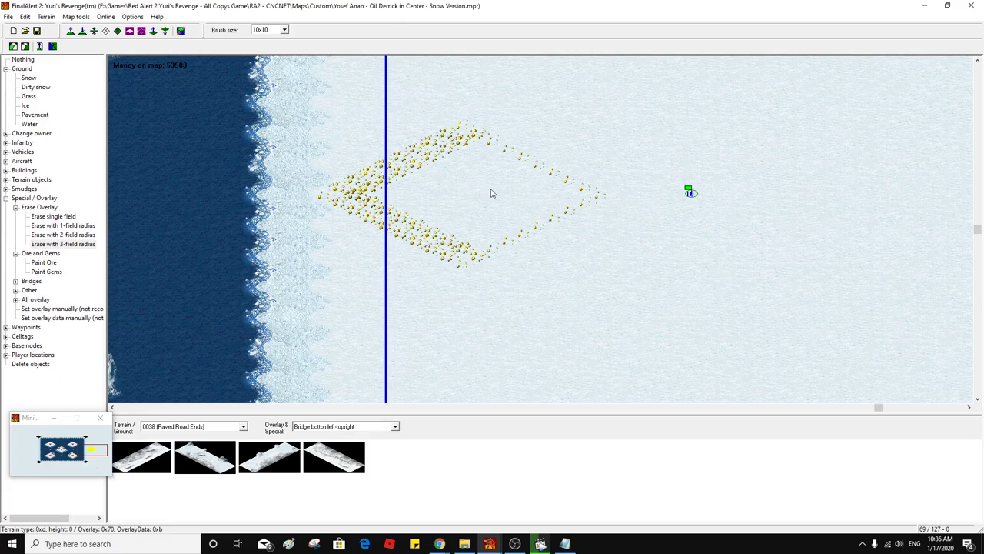
pyautogui.click(545, 195)
pyautogui.click(469, 154)
pyautogui.click(351, 199)
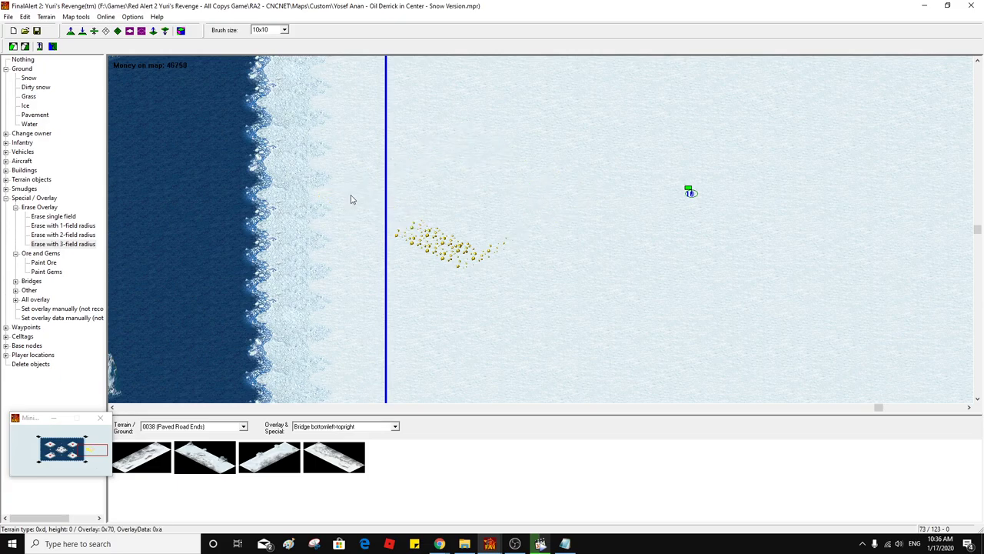
pyautogui.click(450, 245)
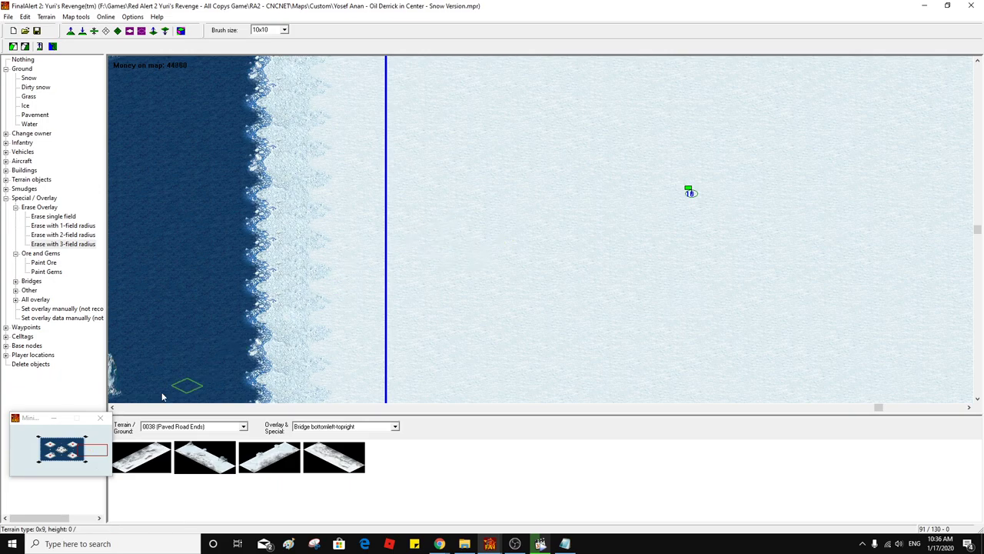
# Erase the gem fields at all four corners of the visible area with the 3-field-radius overlay eraser, and put the eraser away
pyautogui.click(83, 465)
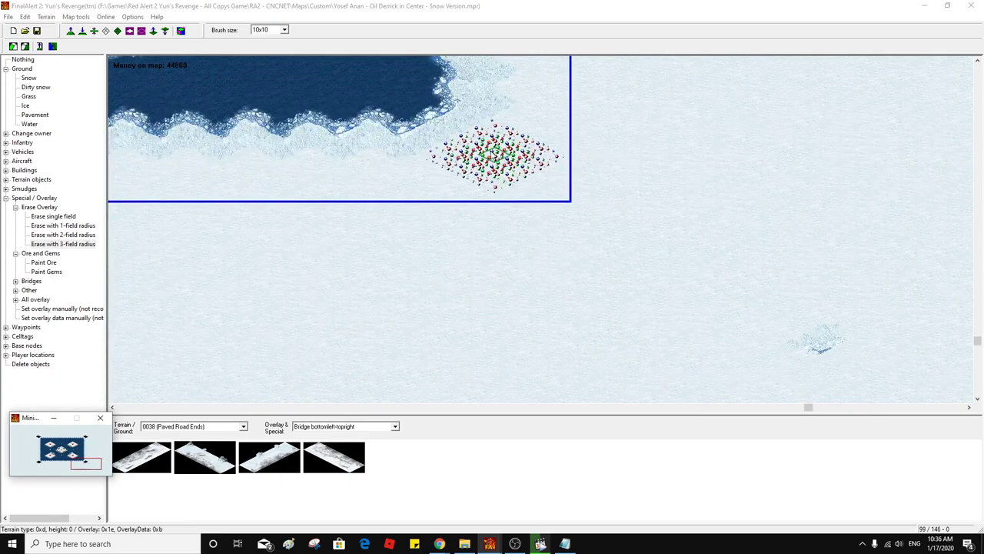
pyautogui.click(490, 155)
pyautogui.click(90, 438)
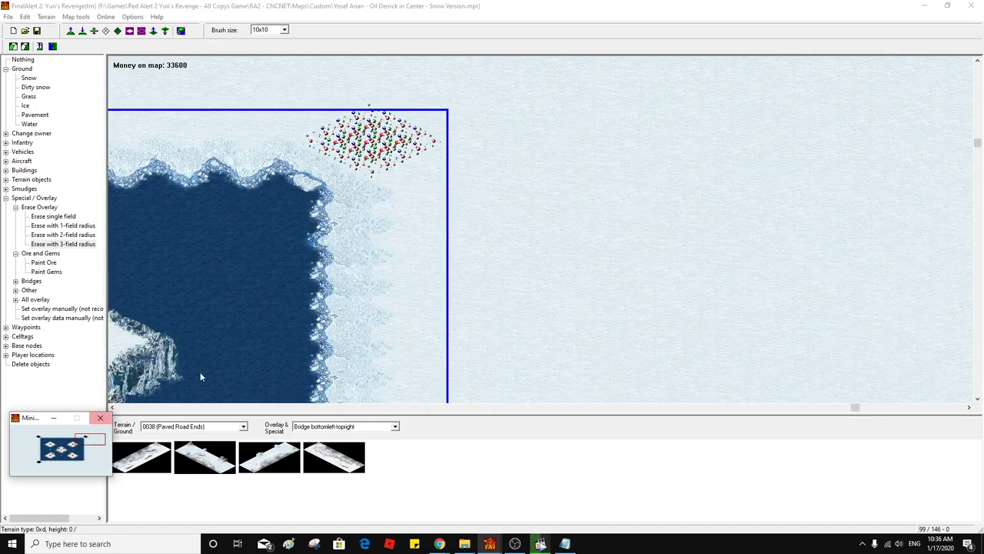
pyautogui.click(375, 148)
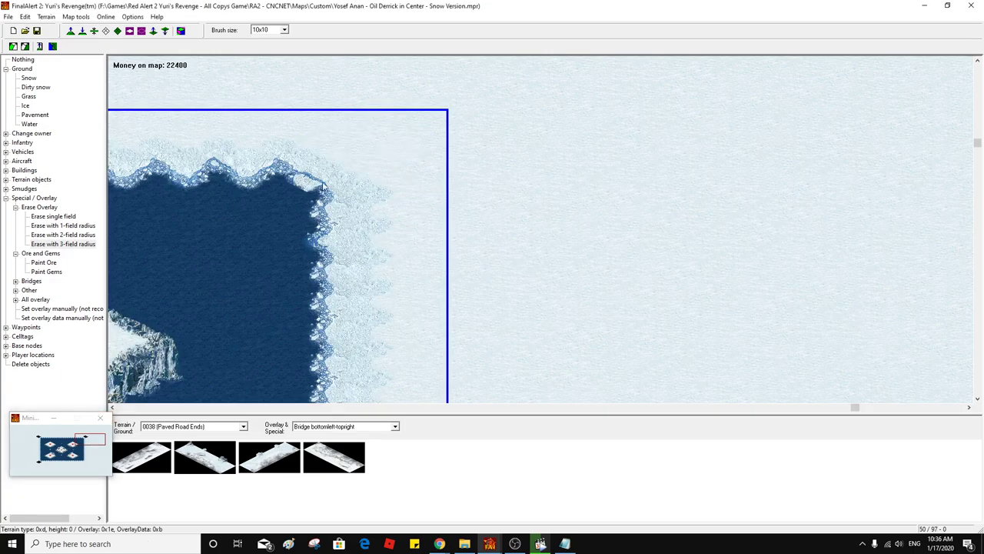
pyautogui.click(33, 434)
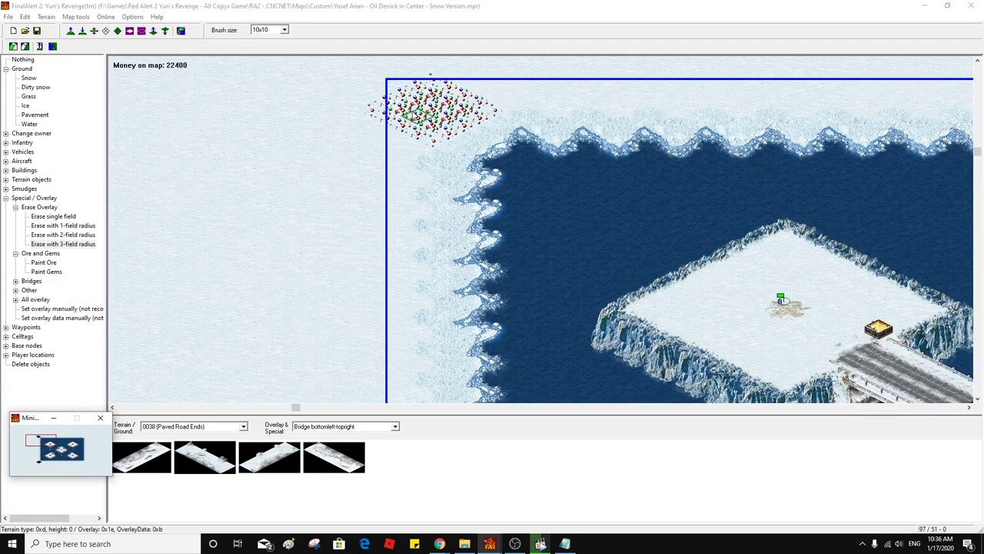
pyautogui.click(418, 113)
pyautogui.click(37, 463)
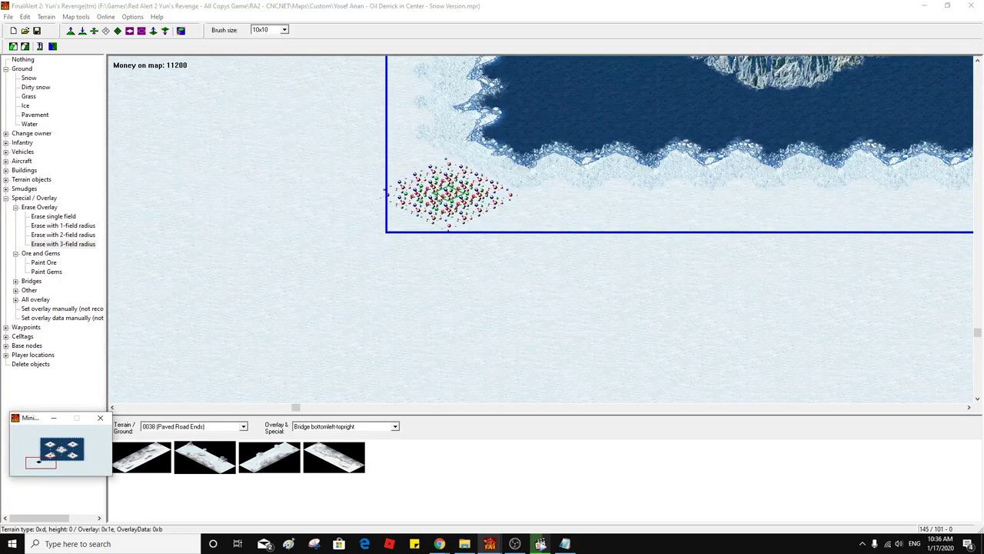
pyautogui.click(440, 196)
pyautogui.rightClick(441, 196)
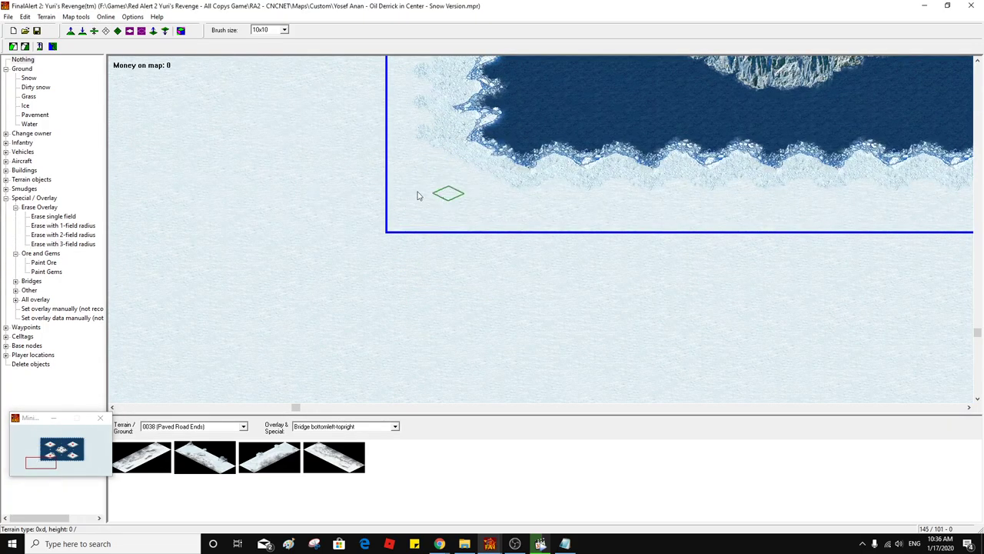
# Choose the Water ground for painting at the southwestern corner of the visible area
pyautogui.middleClick(579, 194)
pyautogui.middleClick(599, 221)
pyautogui.middleClick(599, 220)
pyautogui.middleClick(552, 220)
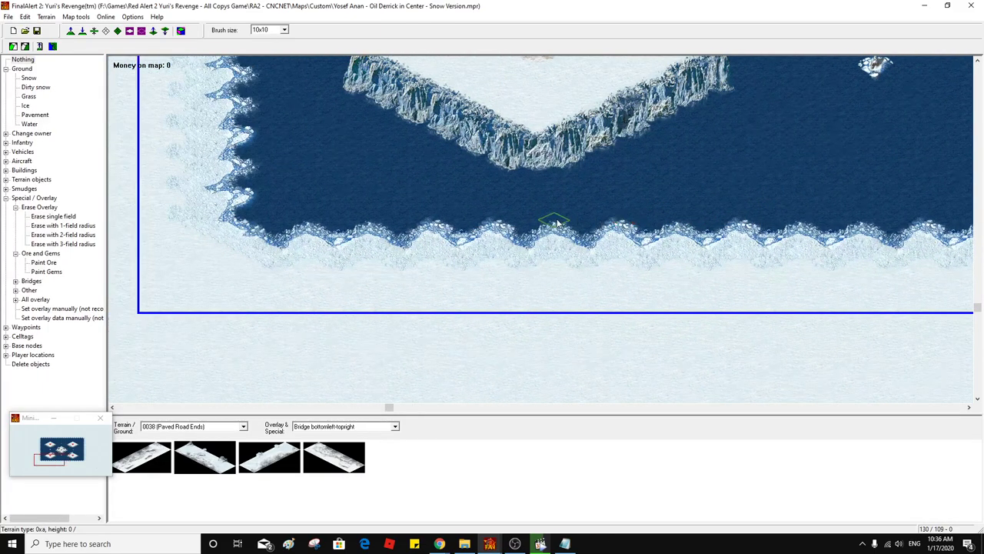
pyautogui.click(29, 123)
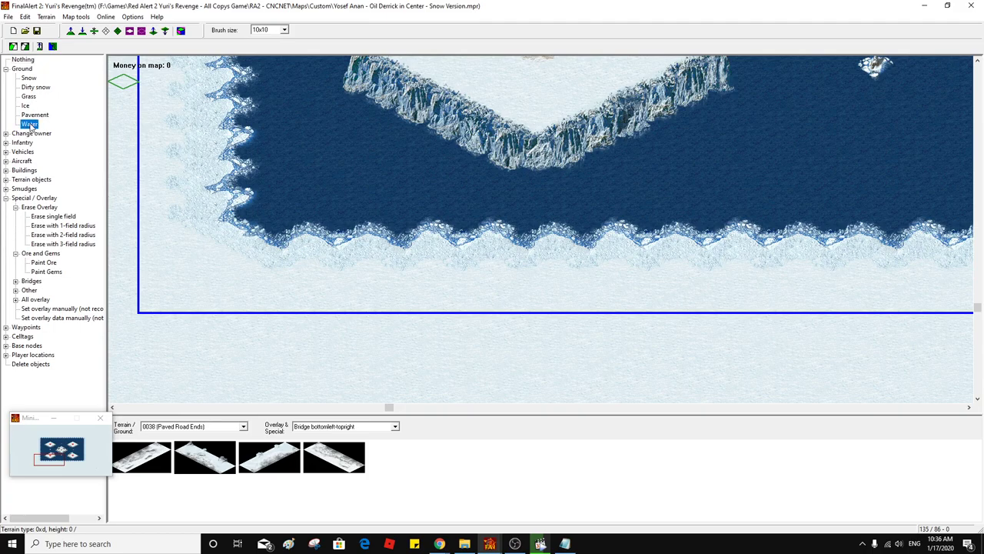
# Try painting water over the southwestern shore with the 10x10 brush, reduce the brush size and undo the painted patch
pyautogui.click(229, 175)
pyautogui.click(273, 30)
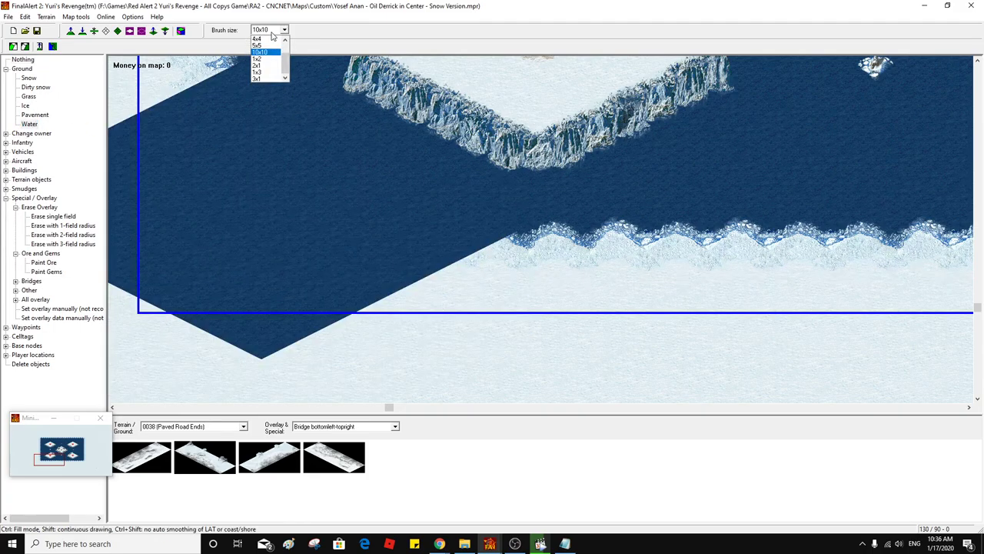
pyautogui.click(260, 43)
pyautogui.hotkey('ctrl', 'z')
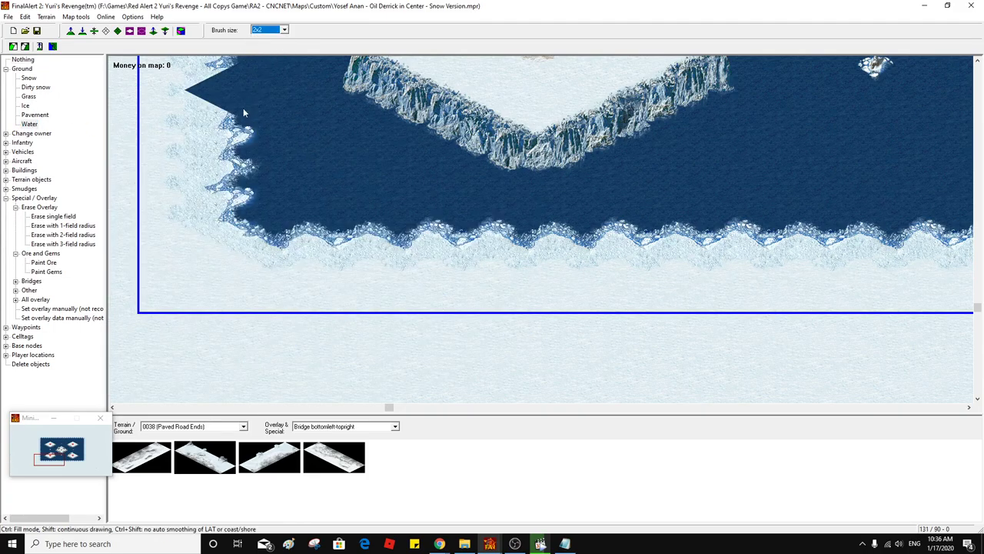
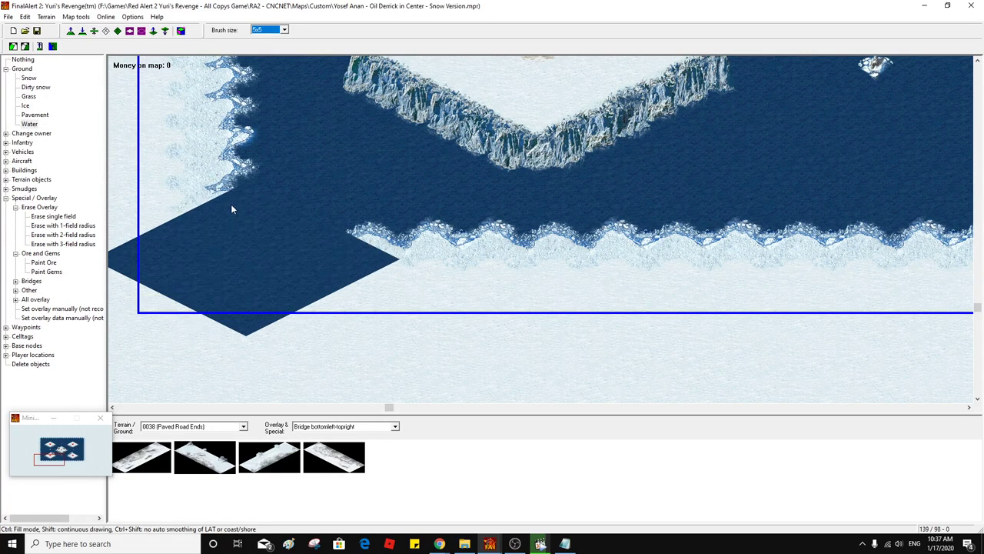
# Paint water over the southern shore with the 5x5 brush, from the southwestern corner eastward, covering the snow up to the visible-area boundary
pyautogui.click(231, 206)
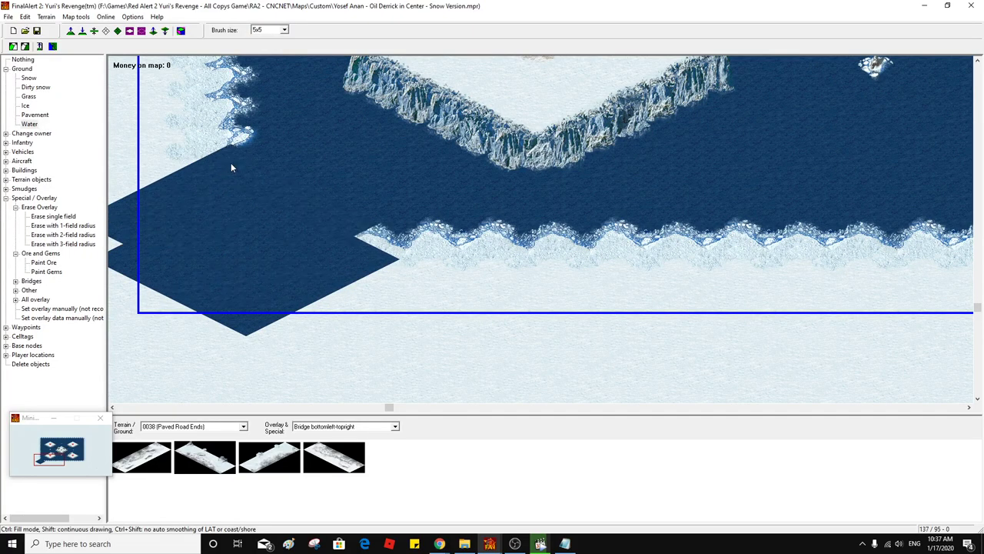
pyautogui.click(379, 206)
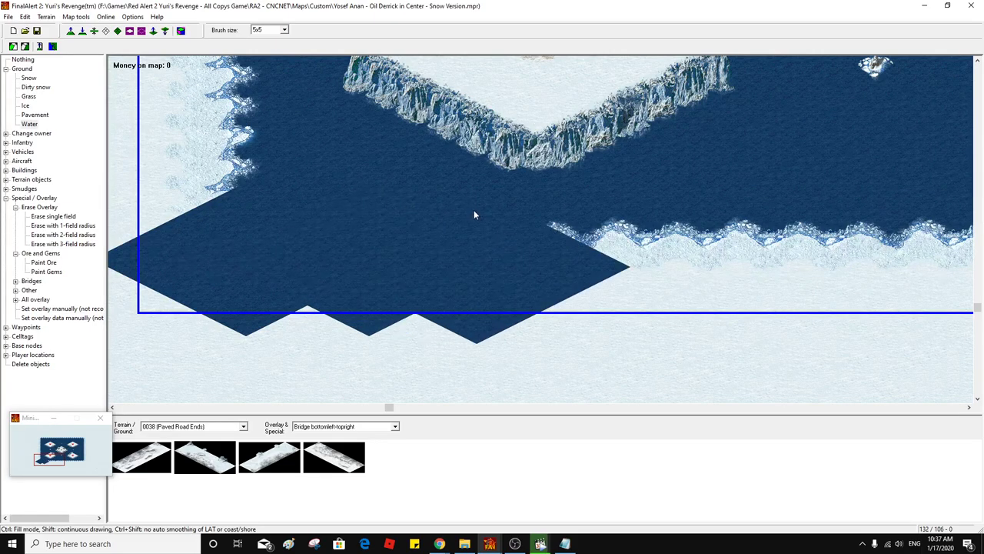
pyautogui.click(479, 206)
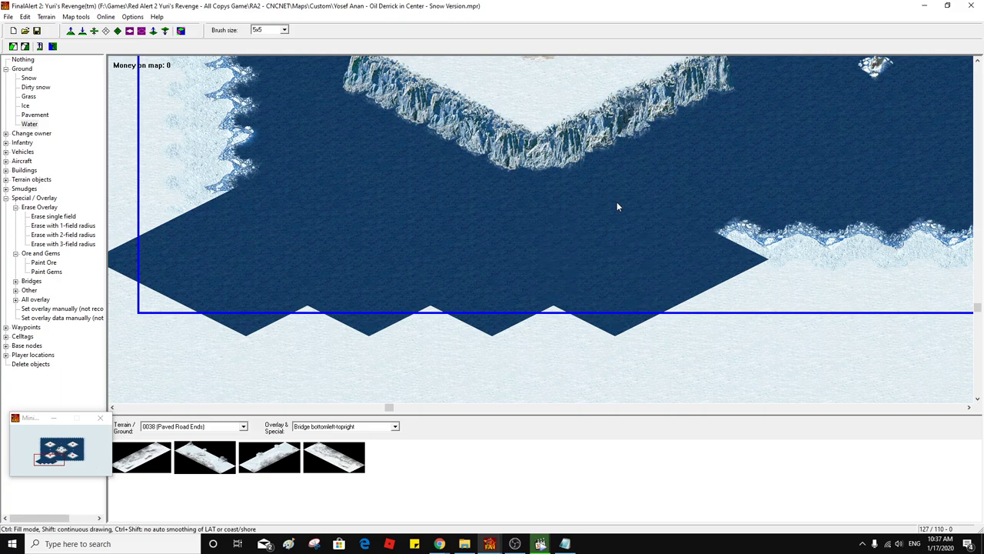
pyautogui.hscroll(5, 546, 212)
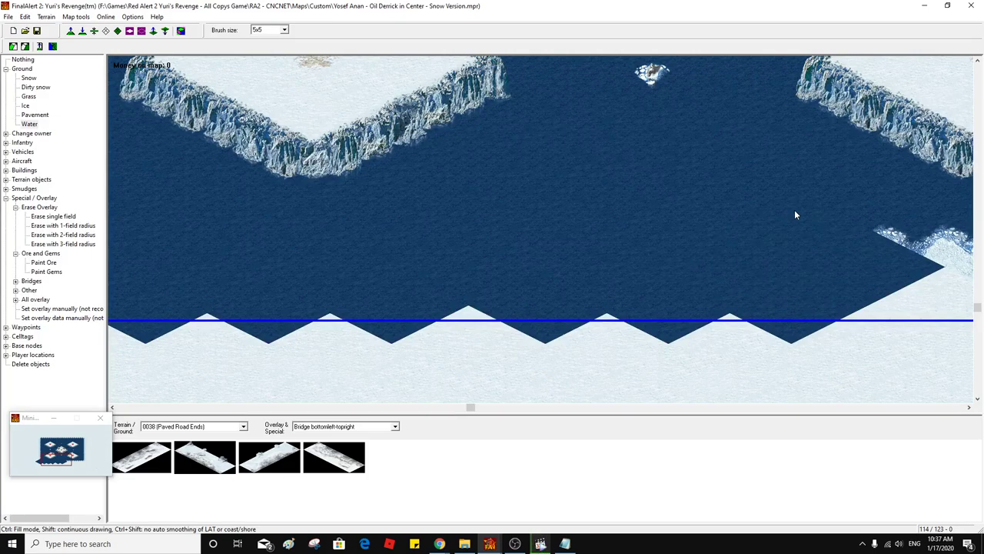
pyautogui.moveTo(773, 210); pyautogui.dragTo(684, 208)
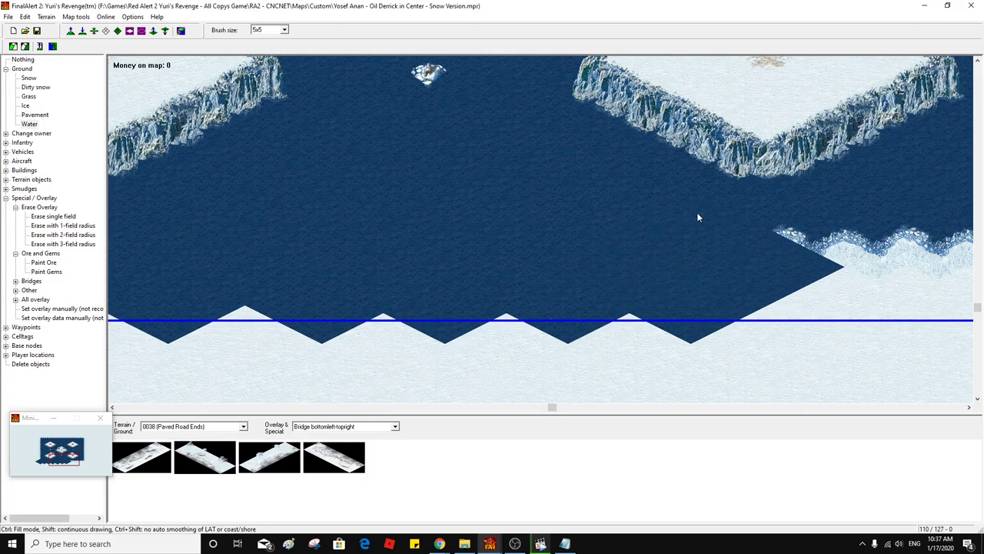
pyautogui.moveTo(698, 218); pyautogui.dragTo(845, 219)
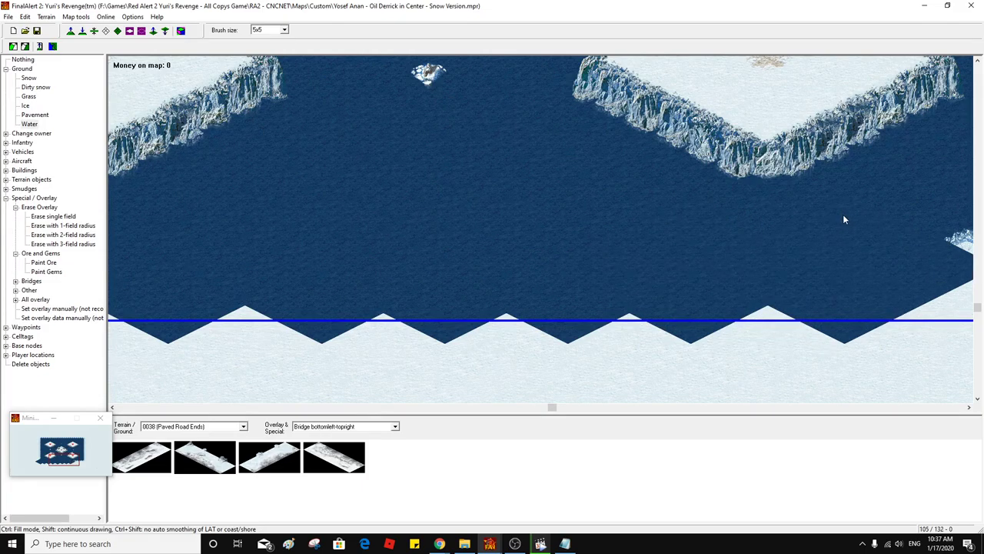
pyautogui.click(836, 223)
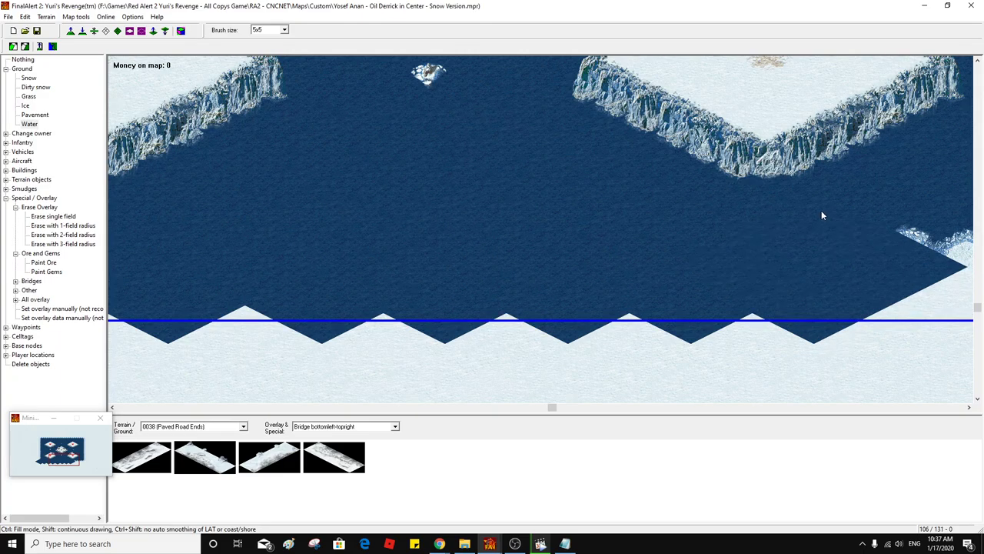
pyautogui.rightClick(608, 226)
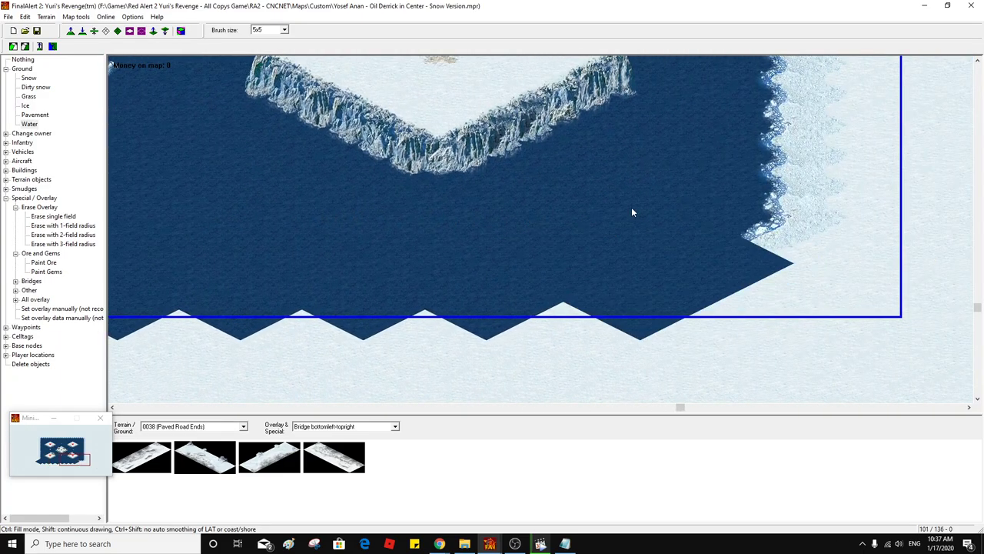
pyautogui.click(621, 209)
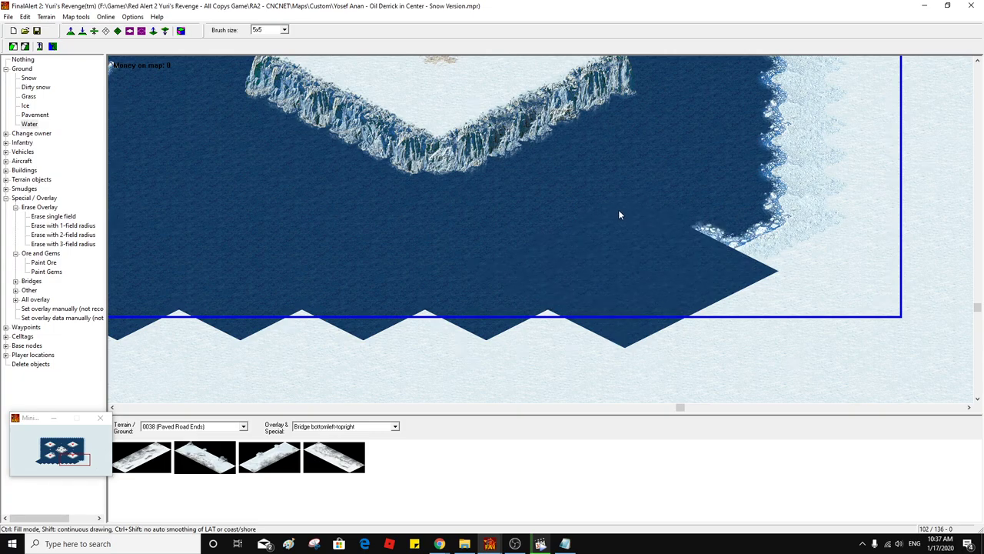
pyautogui.click(614, 208)
pyautogui.moveTo(613, 206)
pyautogui.mouseDown()
pyautogui.moveTo(775, 200)
pyautogui.moveTo(821, 213)
pyautogui.mouseUp()
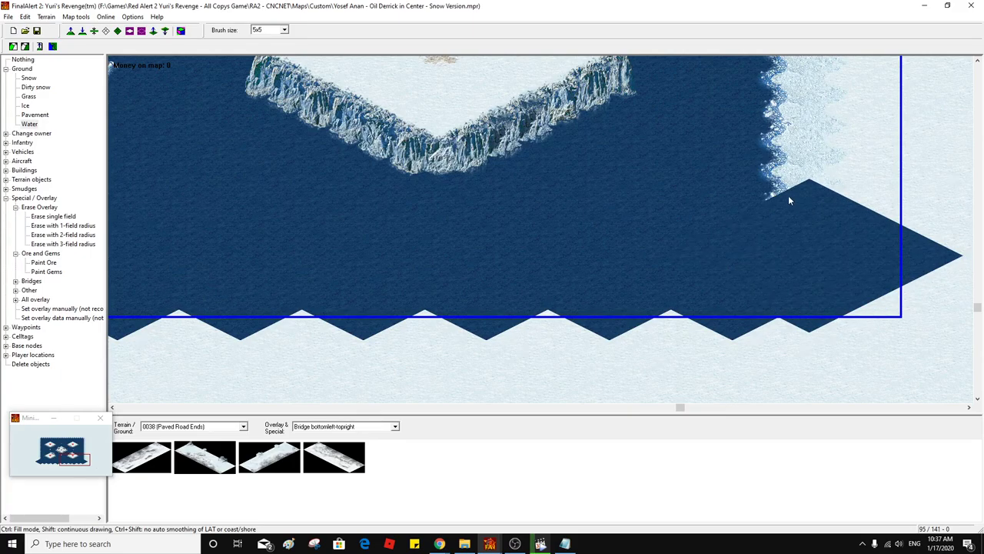
# Set the brush size to 4x4 and paint water over the southeastern corner up to the visible-area boundary
pyautogui.click(265, 29)
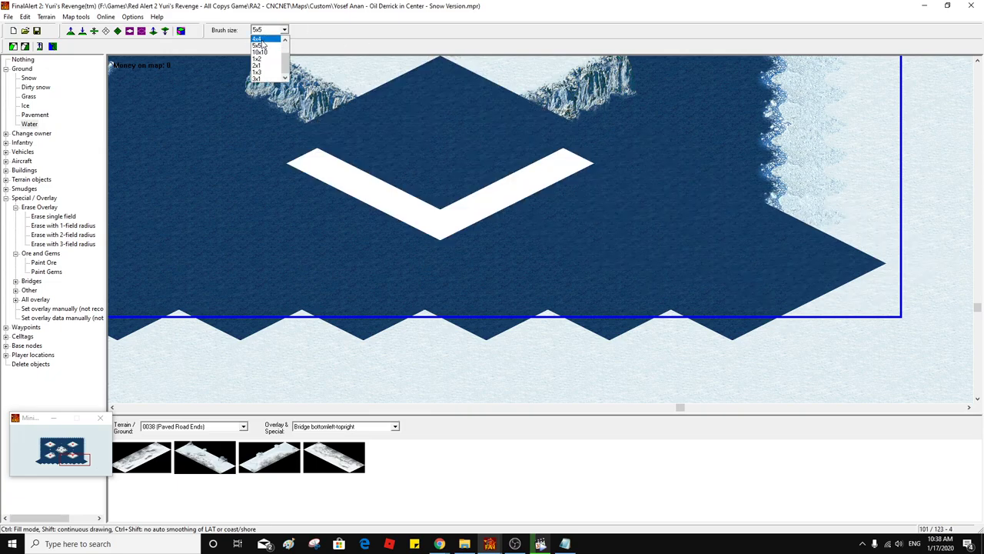
pyautogui.click(260, 38)
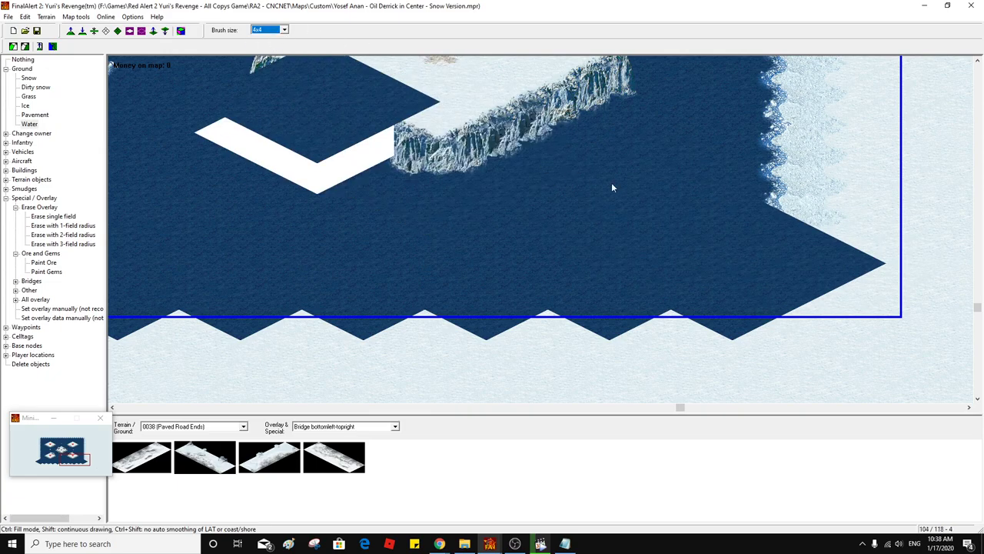
pyautogui.click(827, 246)
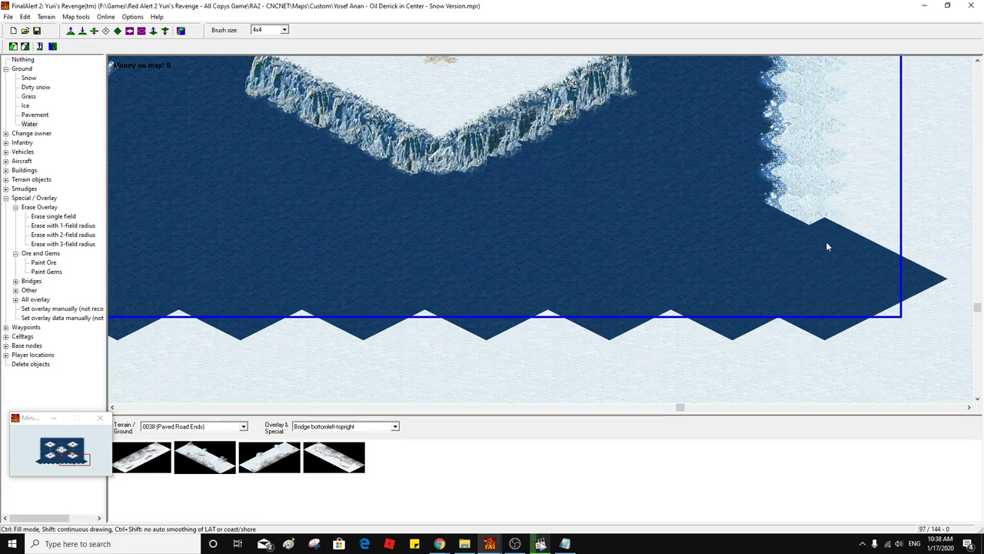
pyautogui.moveTo(810, 237); pyautogui.dragTo(822, 177)
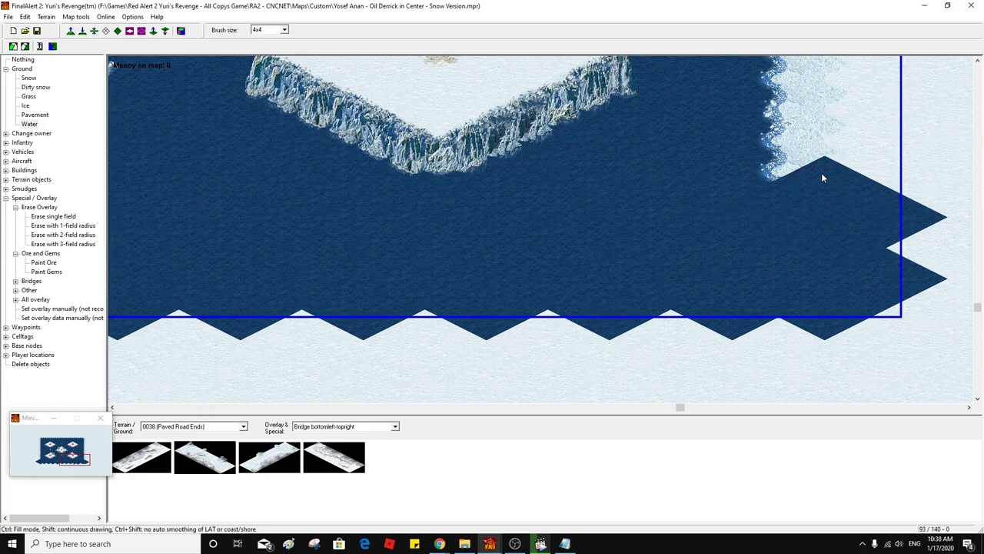
# Paint water with the 4x4 brush over the eastern shore beside the southeastern island, up to the visible-area boundary
pyautogui.middleClick(741, 193)
pyautogui.click(745, 250)
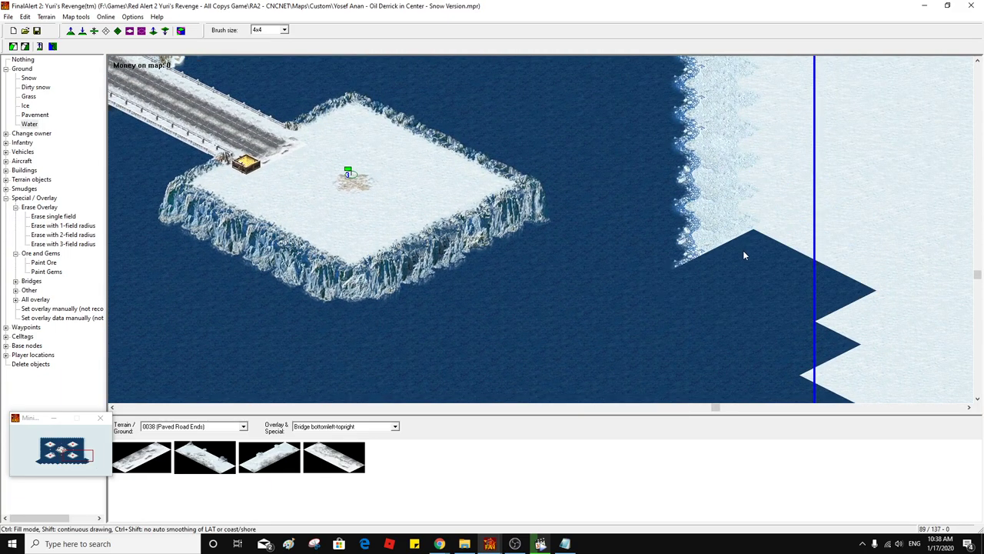
pyautogui.click(733, 256)
pyautogui.click(734, 251)
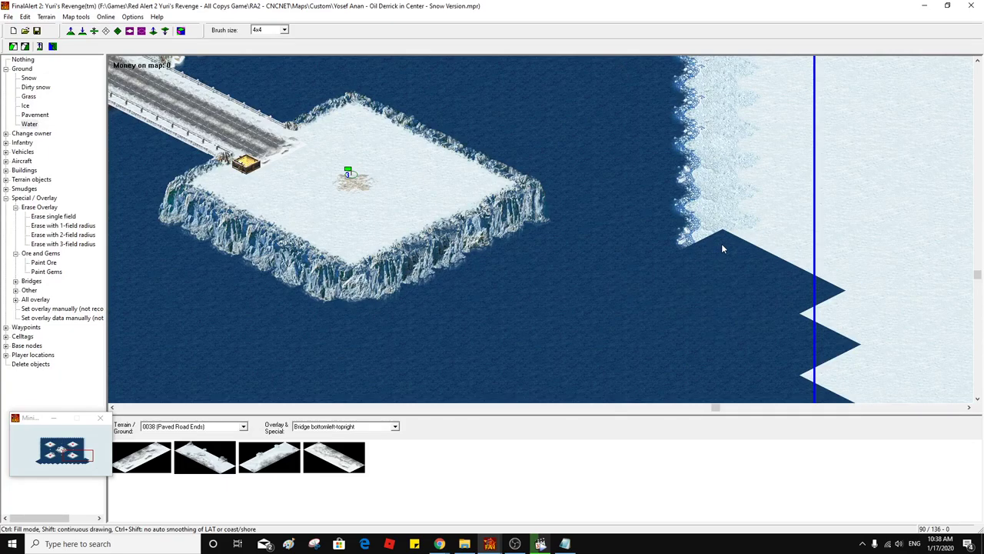
pyautogui.moveTo(731, 238)
pyautogui.mouseDown()
pyautogui.moveTo(723, 202)
pyautogui.moveTo(732, 193)
pyautogui.mouseUp()
pyautogui.click(730, 186)
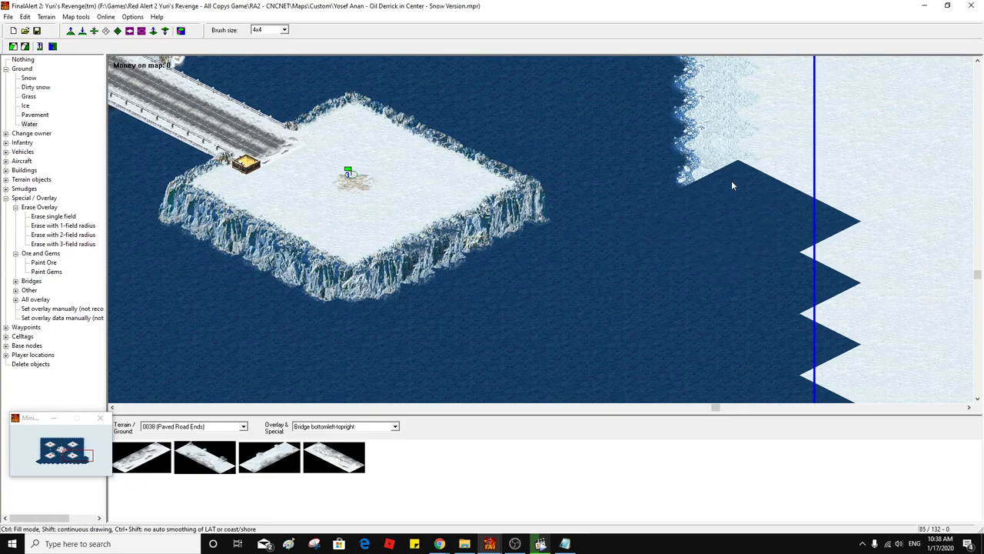
pyautogui.click(704, 112)
pyautogui.click(723, 108)
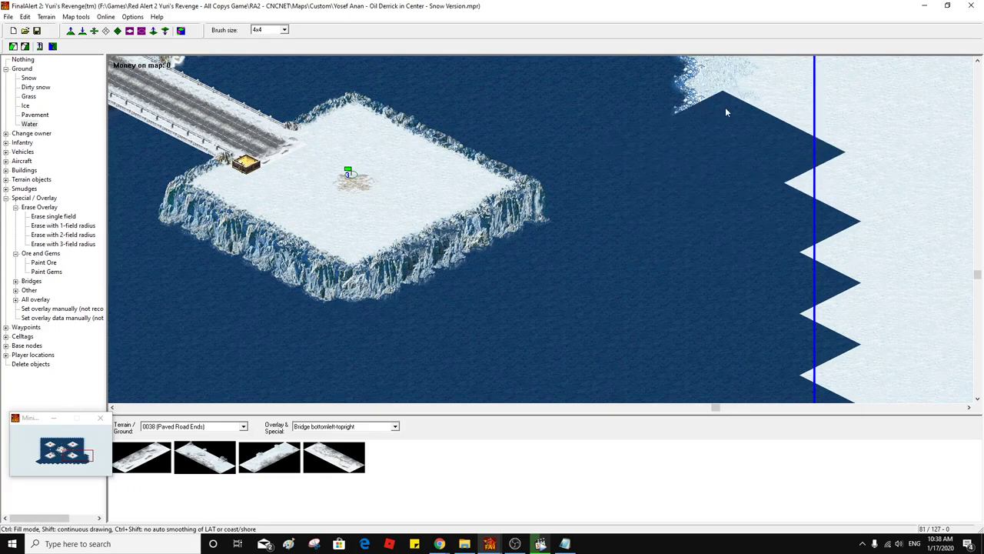
pyautogui.click(729, 119)
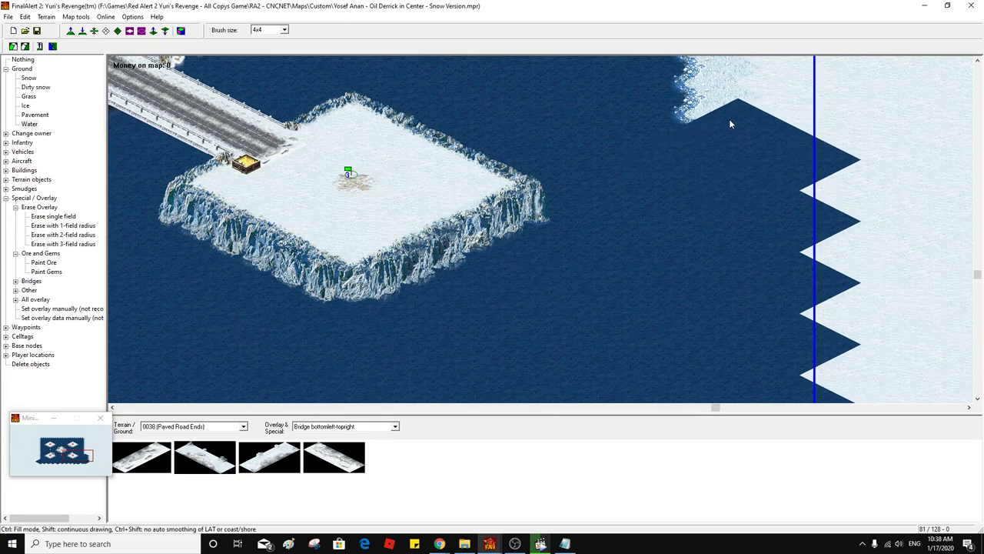
# Extend the water northward along the eastern shore, past the northeastern island, covering the snow up to the visible-area boundary
pyautogui.scroll(5, 714, 153)
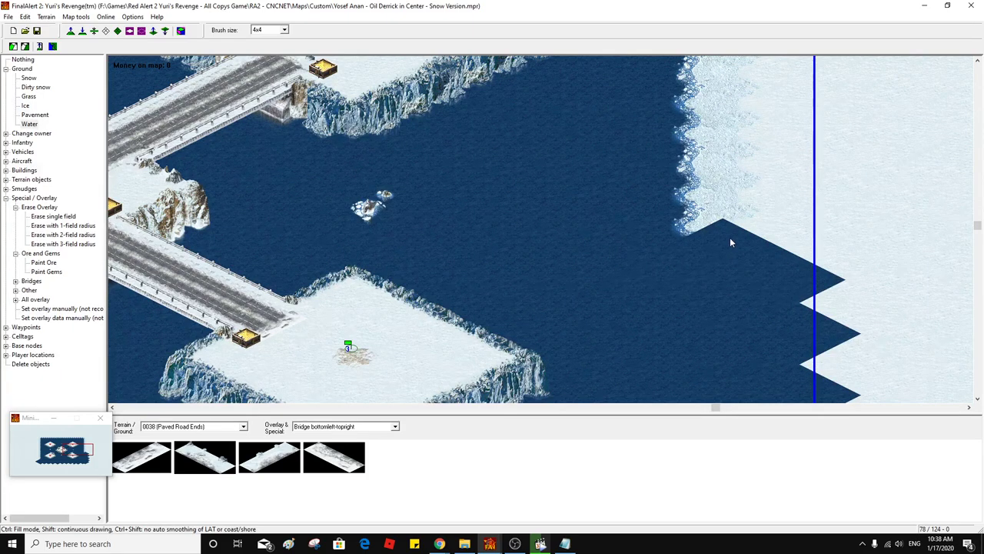
pyautogui.middleClick(728, 200)
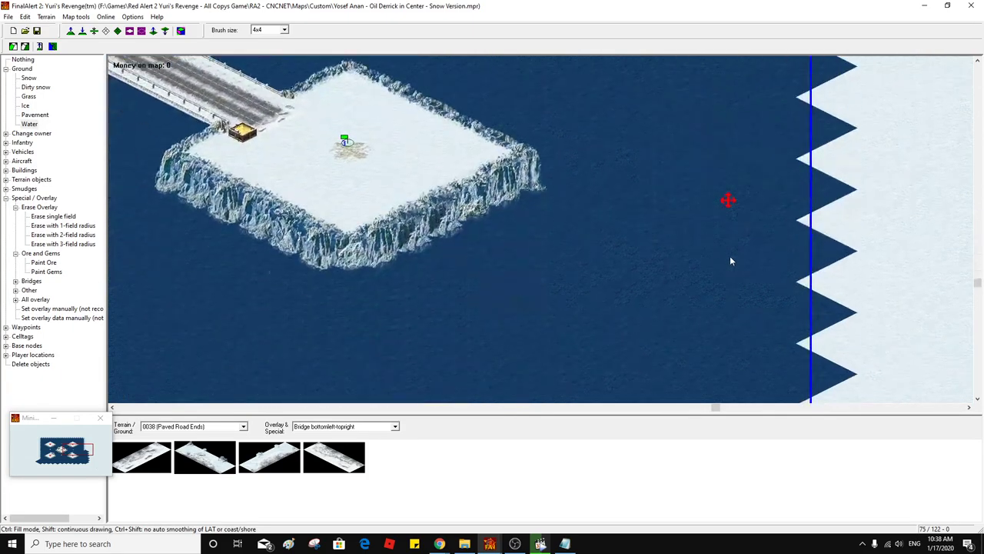
pyautogui.middleClick(730, 252)
pyautogui.middleClick(725, 202)
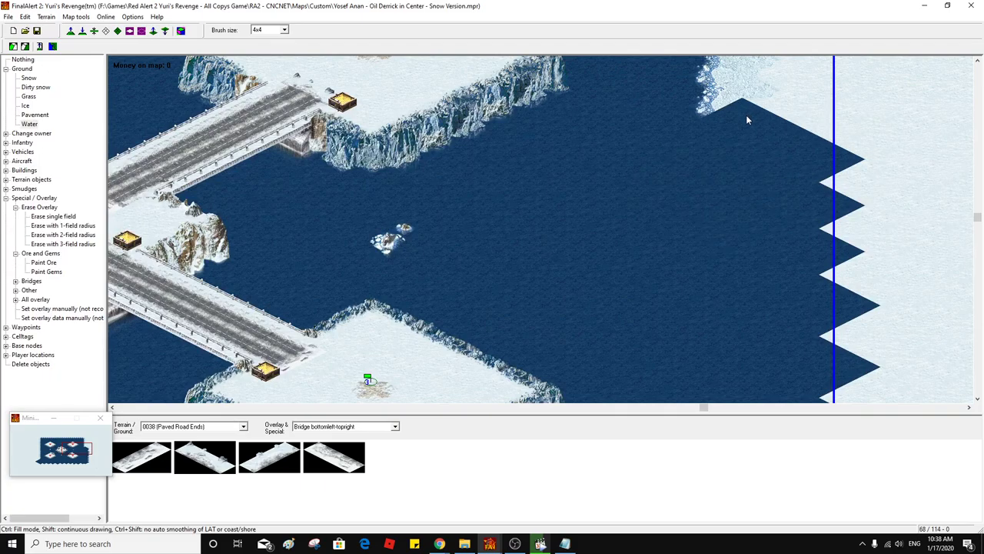
pyautogui.scroll(3, 738, 146)
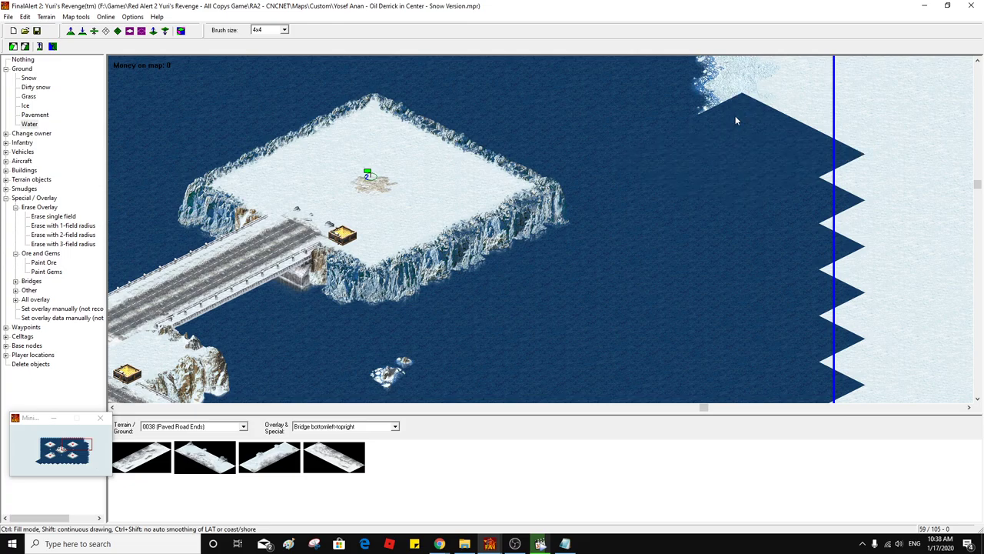
pyautogui.scroll(5, 752, 179)
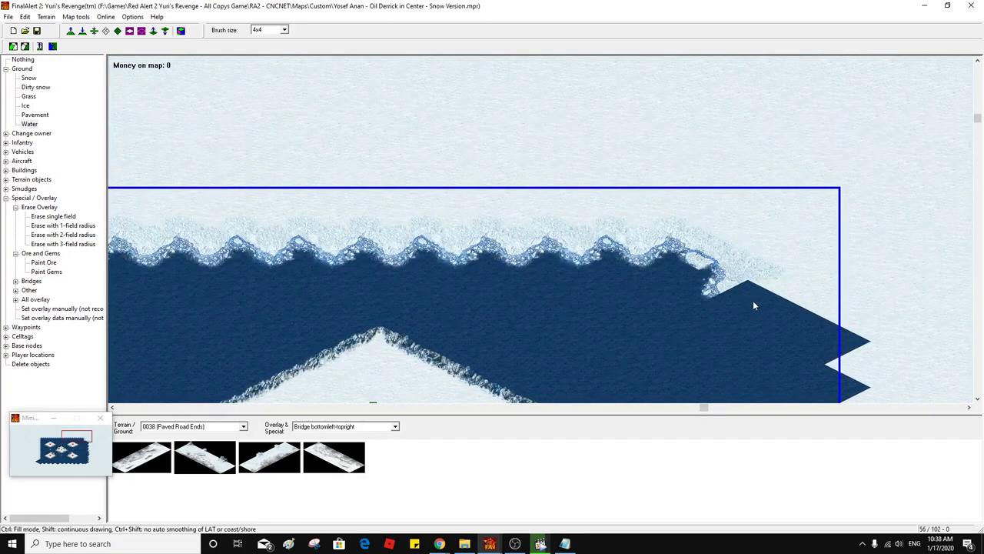
# Paint water over the northeastern corner and the adjoining eastern end of the northern shore up to the boundary
pyautogui.moveTo(754, 305); pyautogui.dragTo(753, 242)
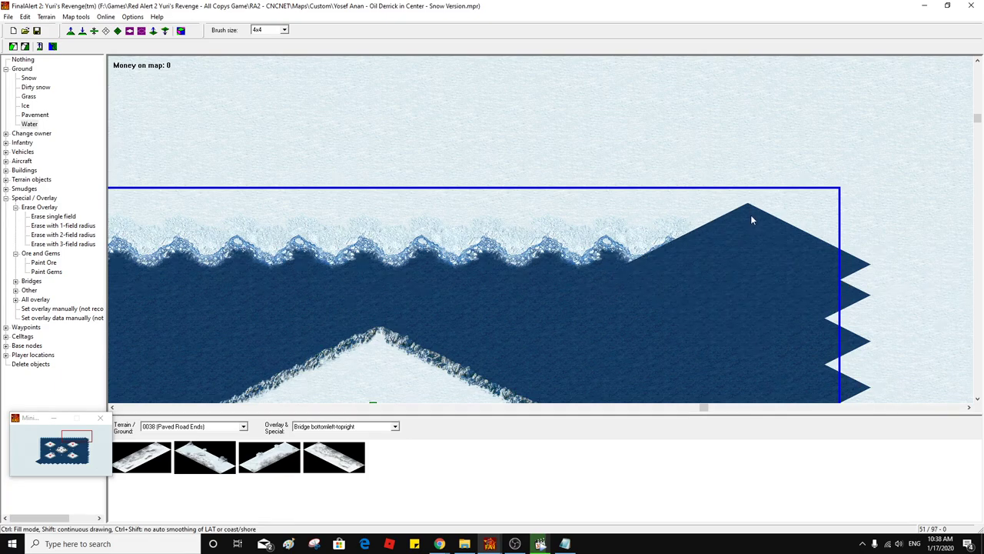
pyautogui.moveTo(750, 219); pyautogui.dragTo(751, 188)
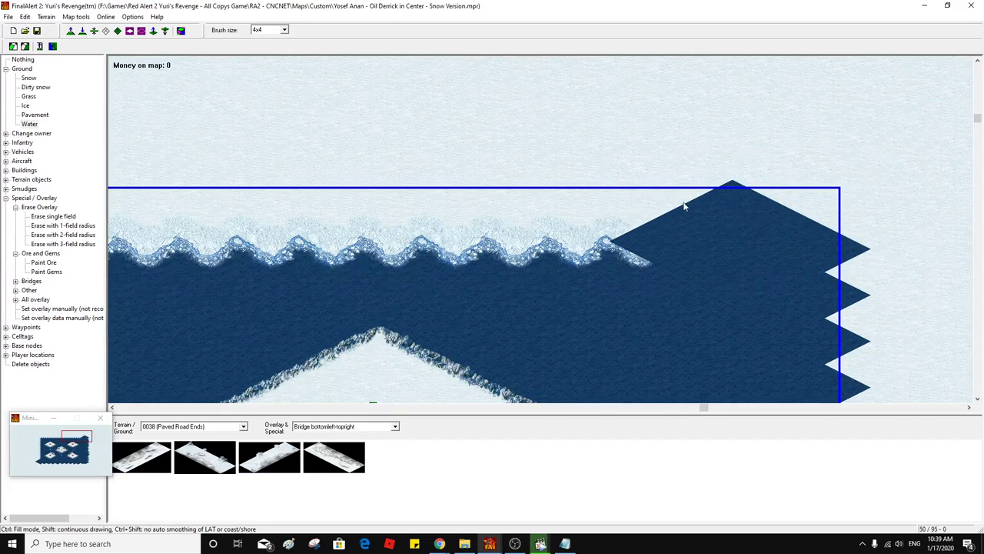
pyautogui.moveTo(643, 206); pyautogui.dragTo(573, 198)
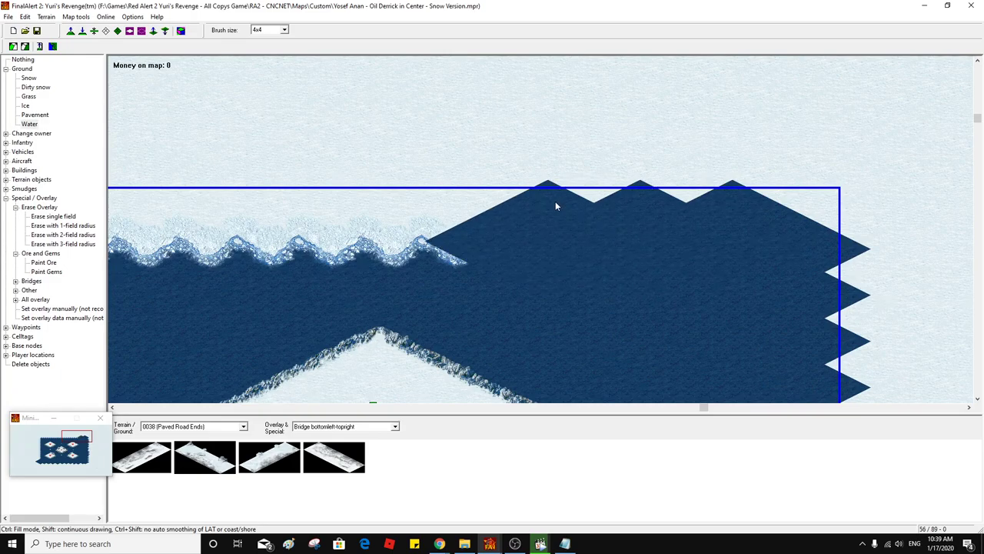
# Paint water westward over the rest of the northern shore and around the northwestern corner up to the boundary
pyautogui.moveTo(556, 201)
pyautogui.mouseDown()
pyautogui.moveTo(465, 202)
pyautogui.moveTo(670, 206)
pyautogui.moveTo(680, 221)
pyautogui.mouseUp()
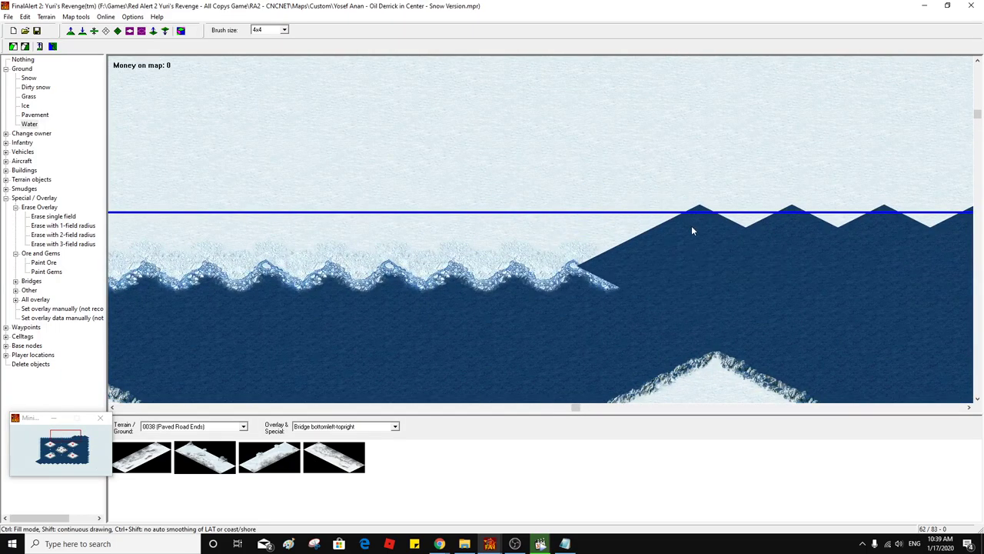
pyautogui.moveTo(620, 226); pyautogui.dragTo(428, 226)
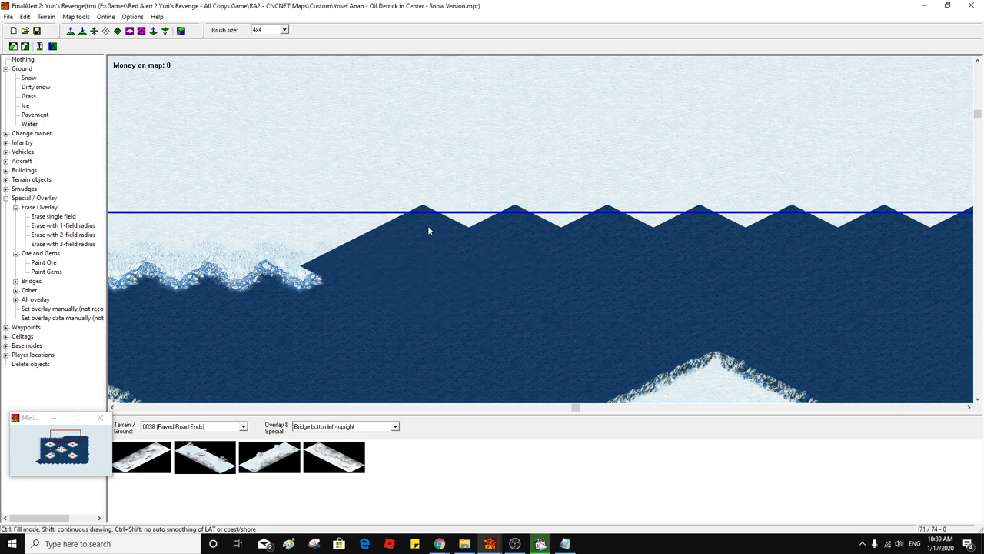
pyautogui.hscroll(-5, 524, 232)
pyautogui.hscroll(-2, 527, 231)
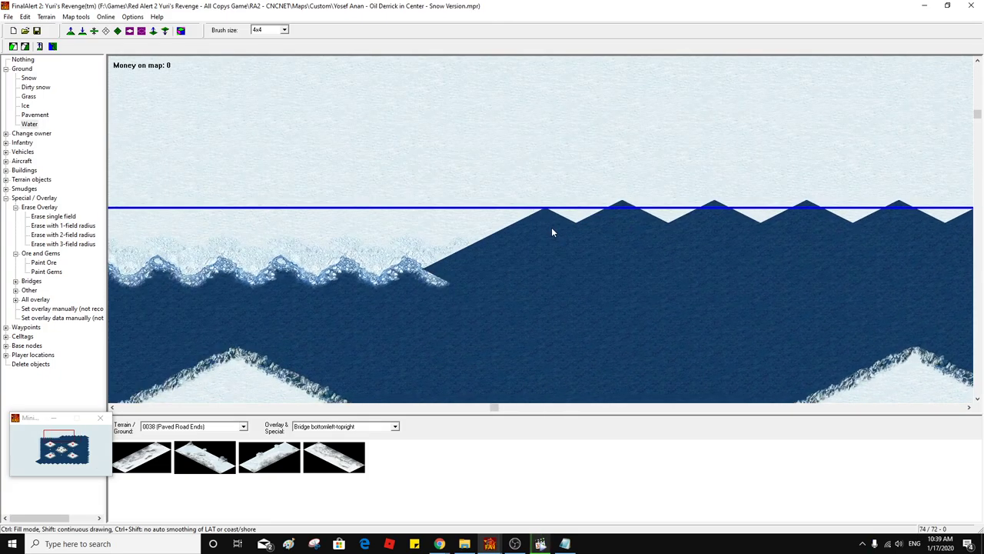
pyautogui.moveTo(534, 226)
pyautogui.mouseDown()
pyautogui.moveTo(436, 221)
pyautogui.moveTo(483, 229)
pyautogui.mouseUp()
pyautogui.hscroll(-5, 531, 226)
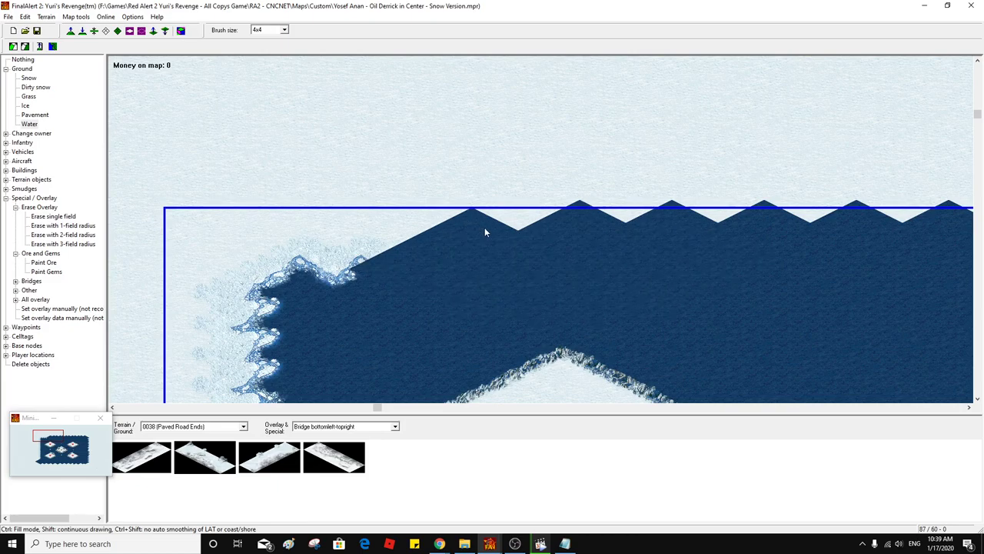
pyautogui.moveTo(431, 228)
pyautogui.mouseDown()
pyautogui.moveTo(240, 223)
pyautogui.moveTo(242, 281)
pyautogui.mouseUp()
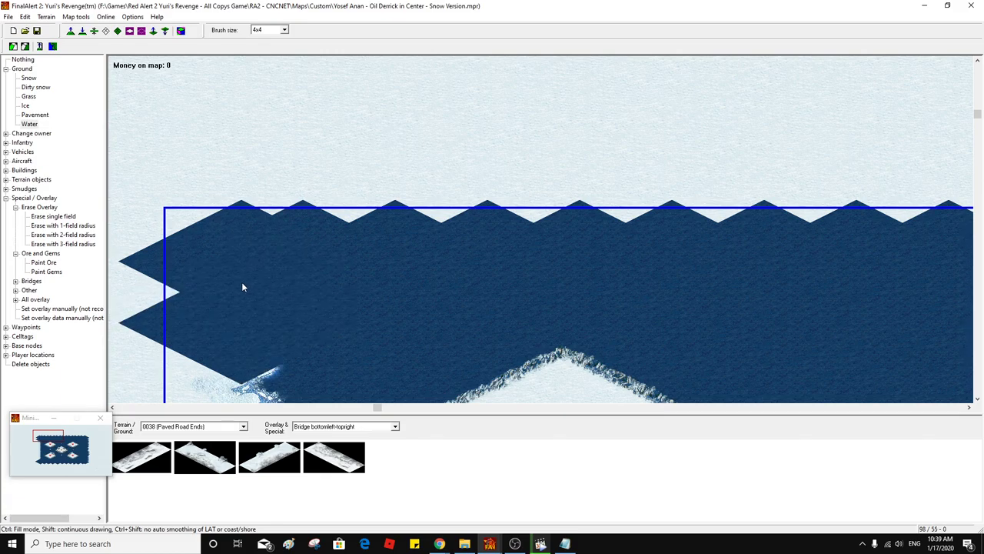
# Paint water southward over the western shore beside the northwestern island, up to the visible-area boundary
pyautogui.scroll(-5, 290, 237)
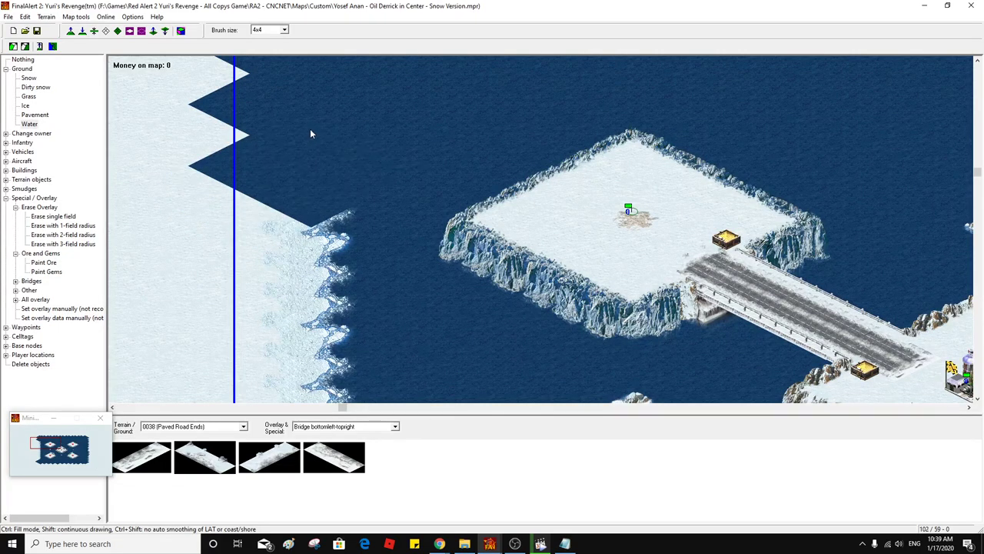
pyautogui.moveTo(311, 134); pyautogui.dragTo(323, 315)
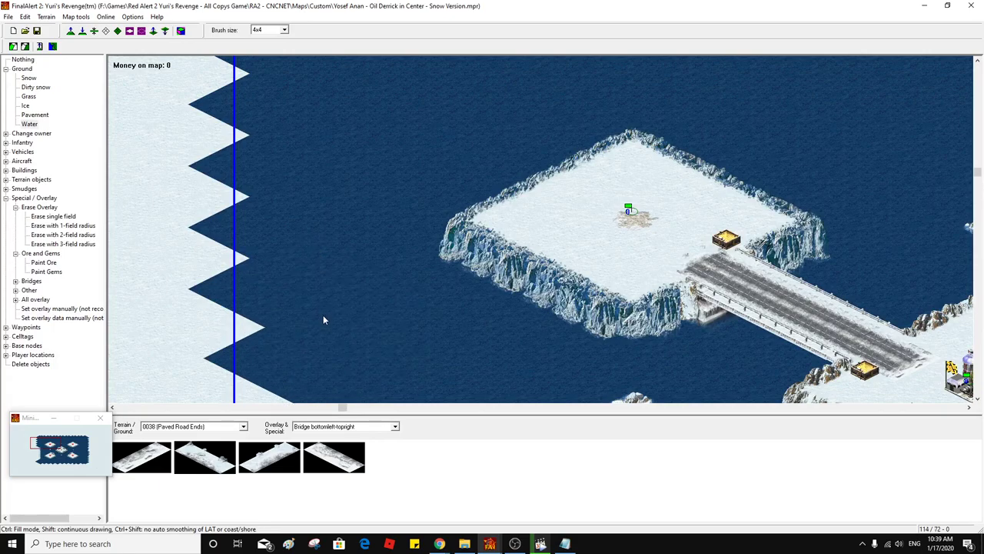
pyautogui.middleClick(341, 217)
pyautogui.moveTo(343, 262)
pyautogui.mouseDown()
pyautogui.moveTo(343, 167)
pyautogui.moveTo(345, 276)
pyautogui.mouseUp()
# Fill the remaining snow on the western shore beside the southwestern island with water up to the boundary
pyautogui.middleClick(391, 176)
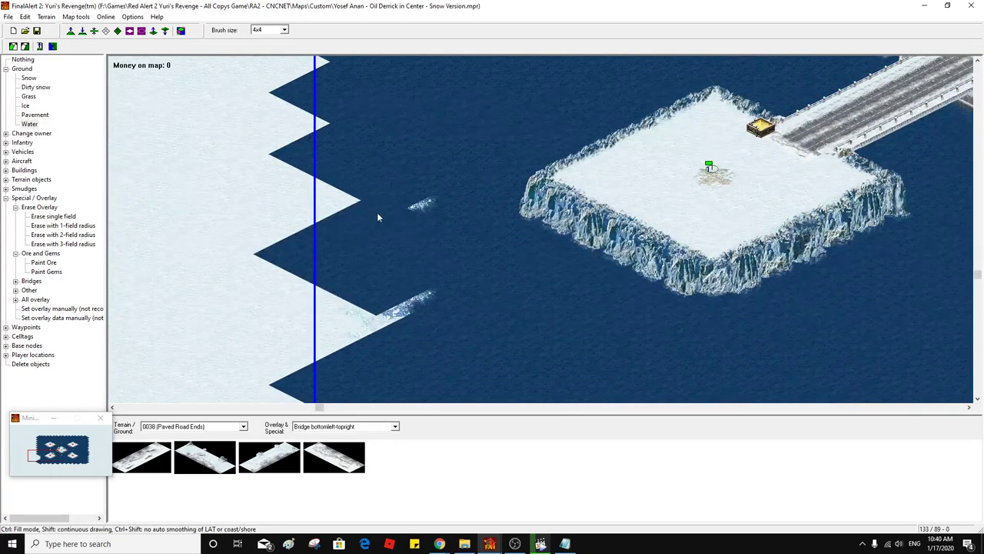
pyautogui.middleClick(383, 200)
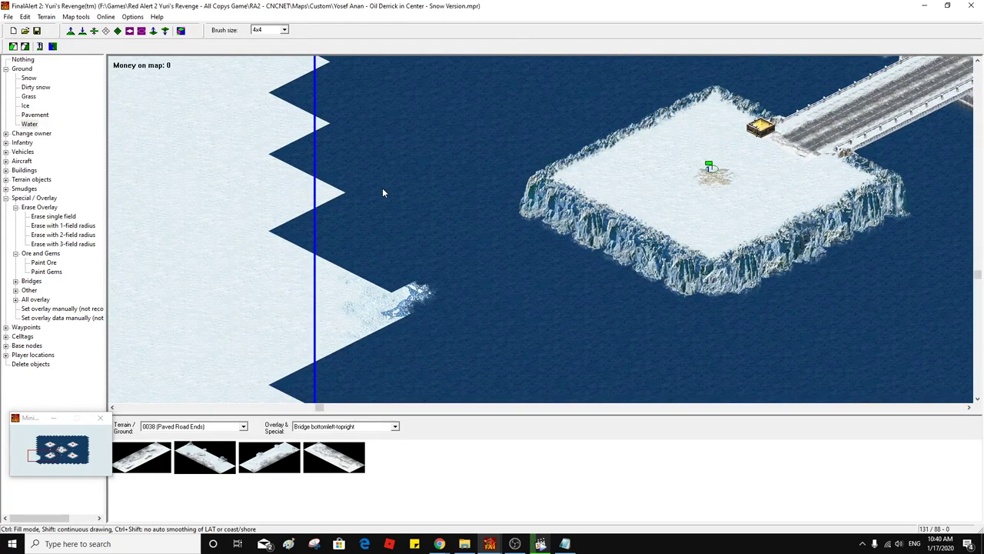
pyautogui.click(382, 187)
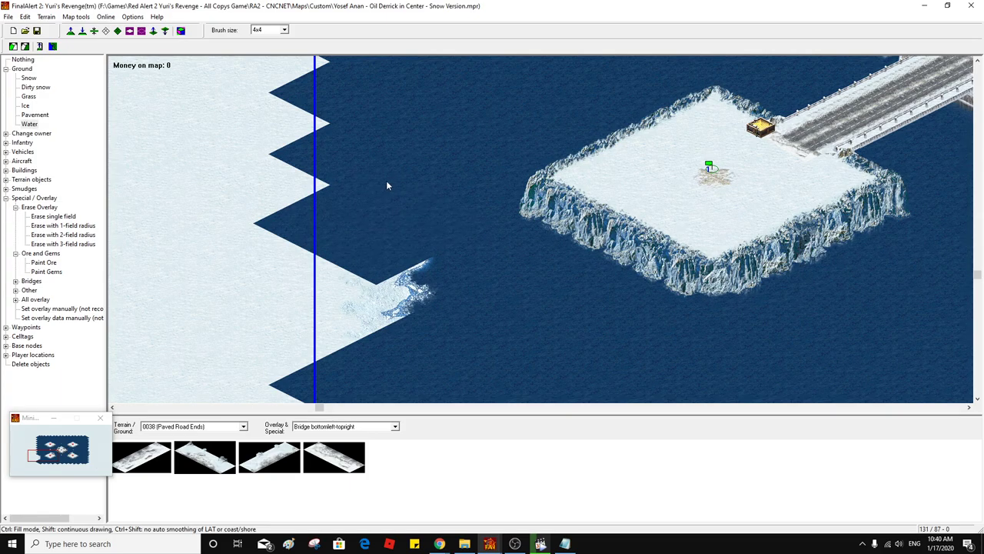
pyautogui.click(390, 232)
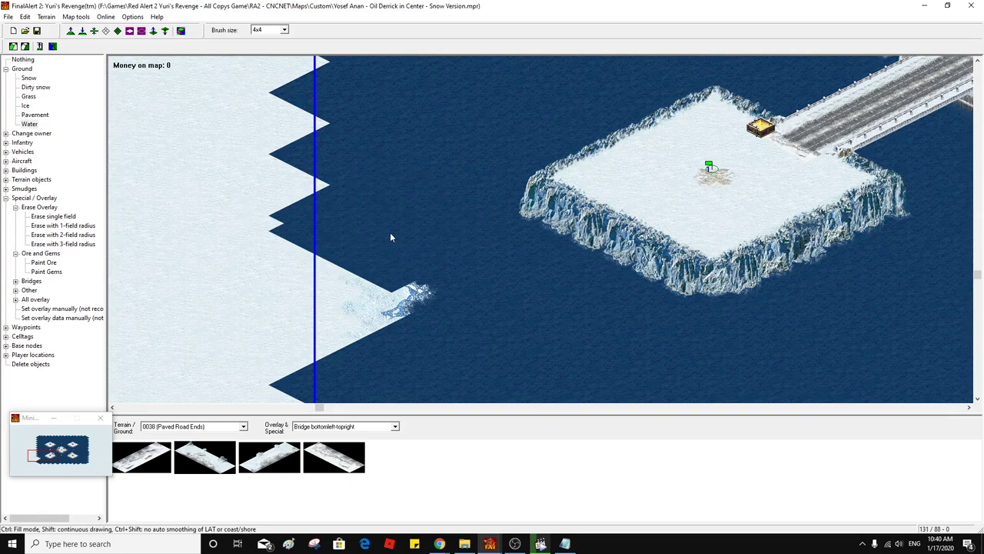
pyautogui.click(391, 289)
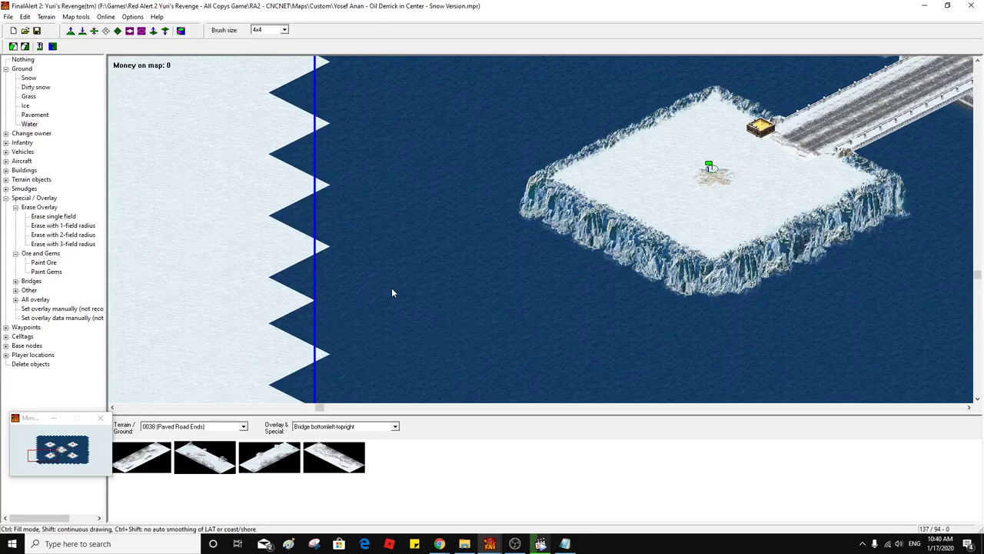
pyautogui.click(393, 300)
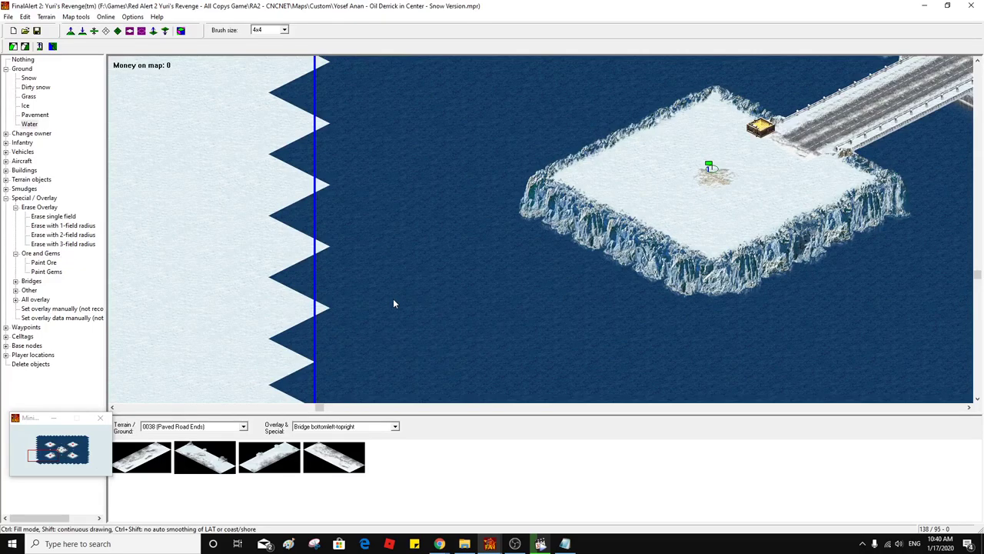
pyautogui.click(398, 295)
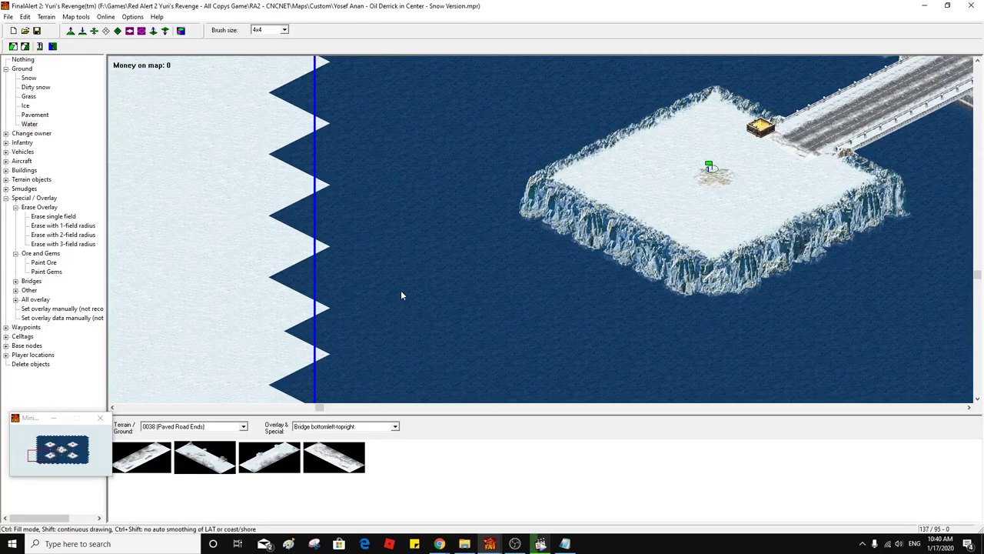
# Examine the painted water edge along the southern, eastern and northern boundaries for remaining snow gaps
pyautogui.middleClick(394, 171)
pyautogui.click(488, 161)
pyautogui.middleClick(487, 165)
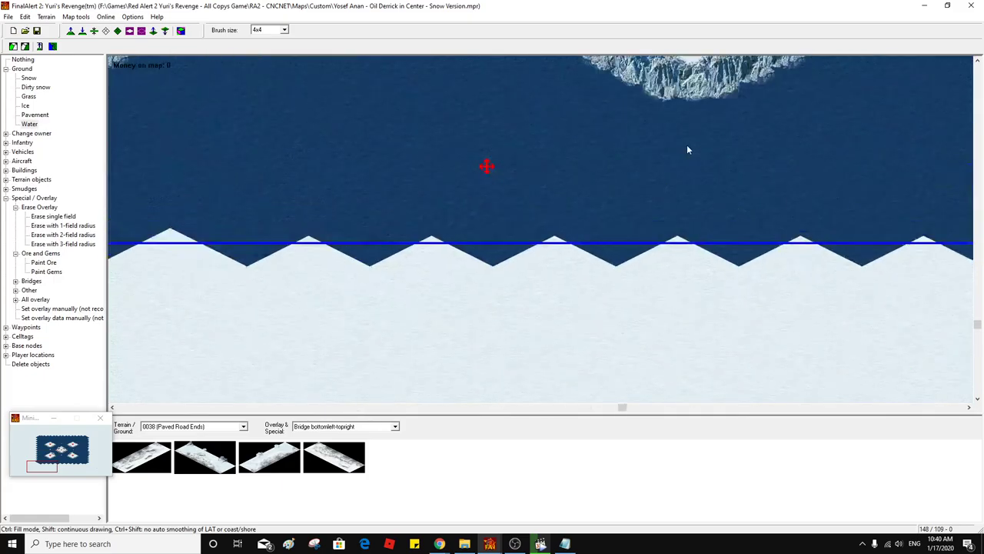
pyautogui.click(530, 171)
pyautogui.middleClick(488, 161)
pyautogui.middleClick(476, 127)
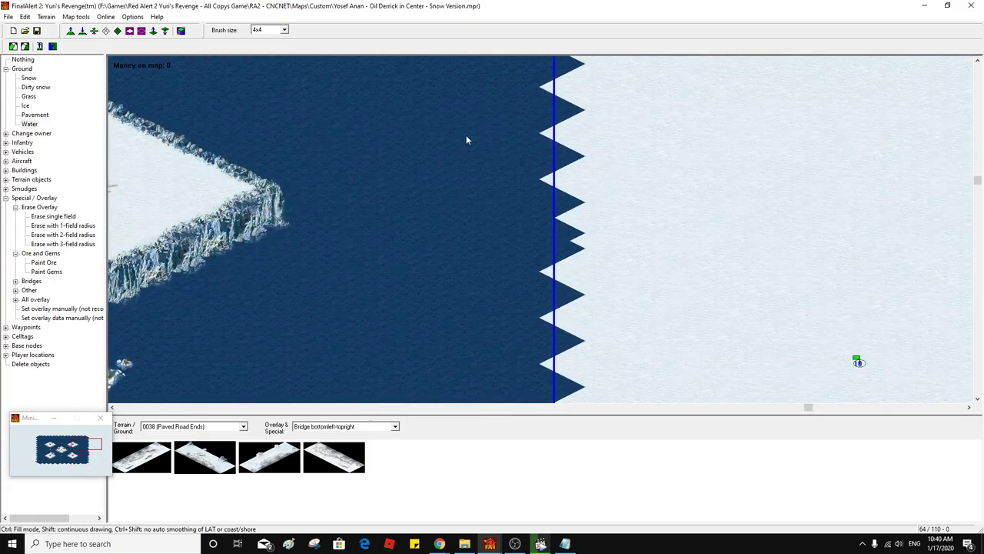
pyautogui.click(472, 182)
pyautogui.click(461, 191)
pyautogui.middleClick(439, 224)
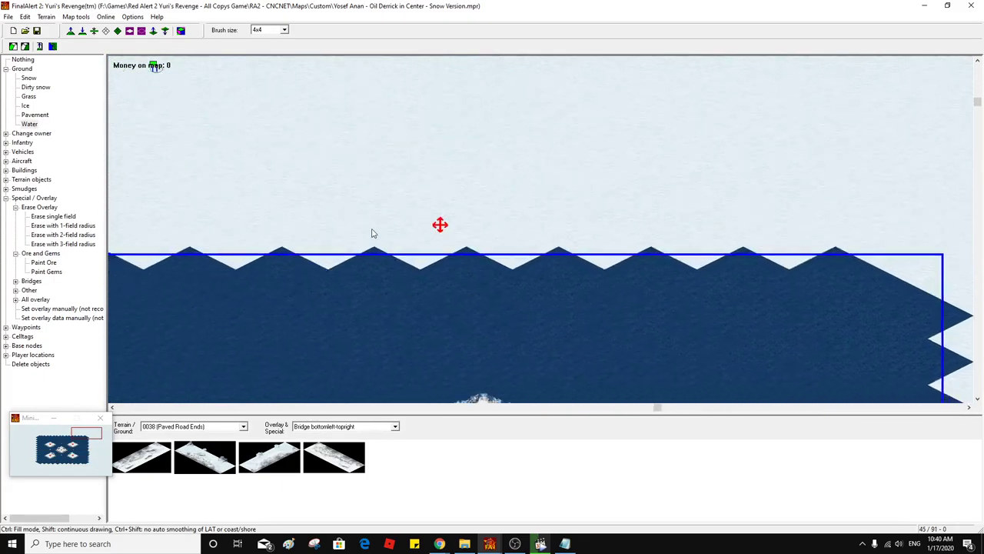
pyautogui.middleClick(372, 227)
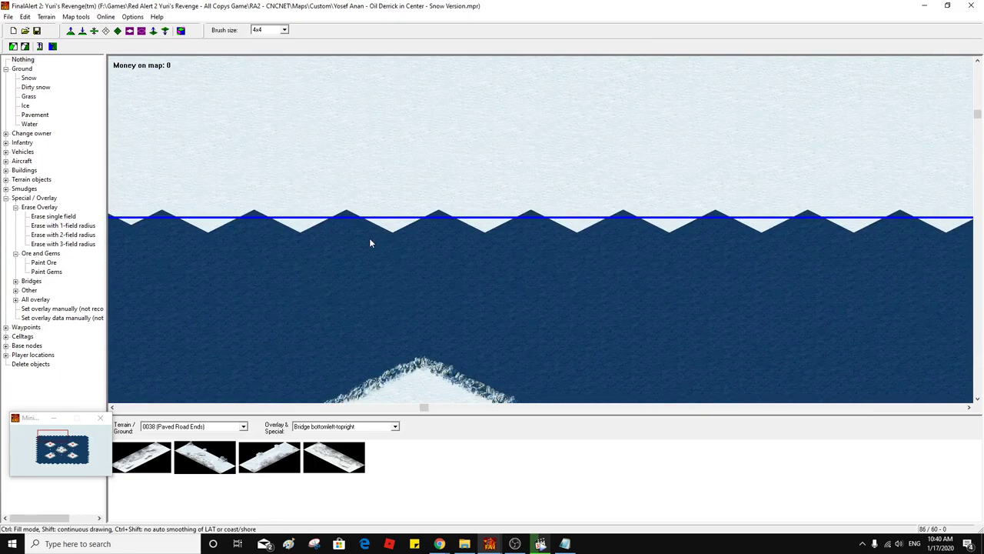
# Generate the shores automatically around the enlarged water area and inspect them along the visible-area boundary
pyautogui.click(52, 46)
pyautogui.hscroll(-5, 510, 219)
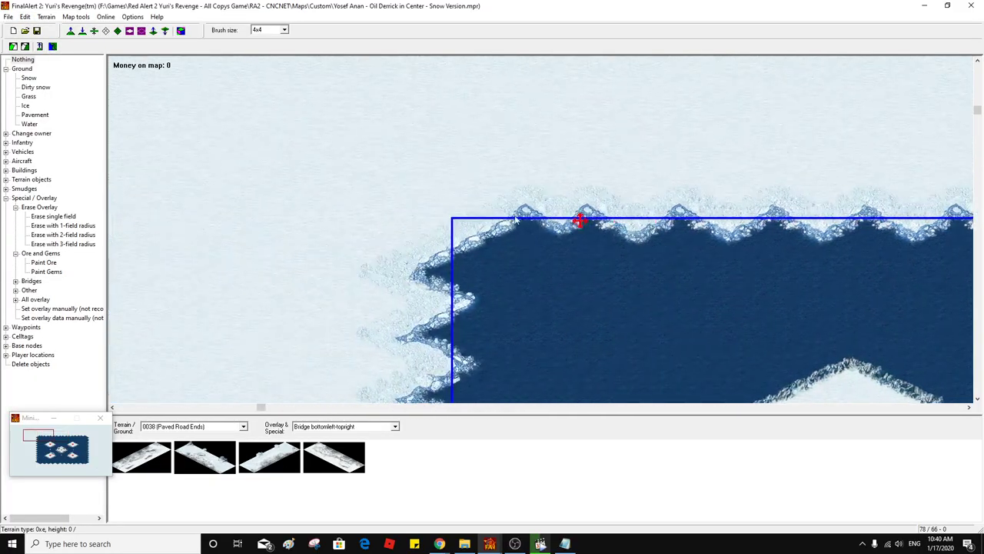
pyautogui.scroll(-5, 512, 220)
pyautogui.hscroll(2, 520, 187)
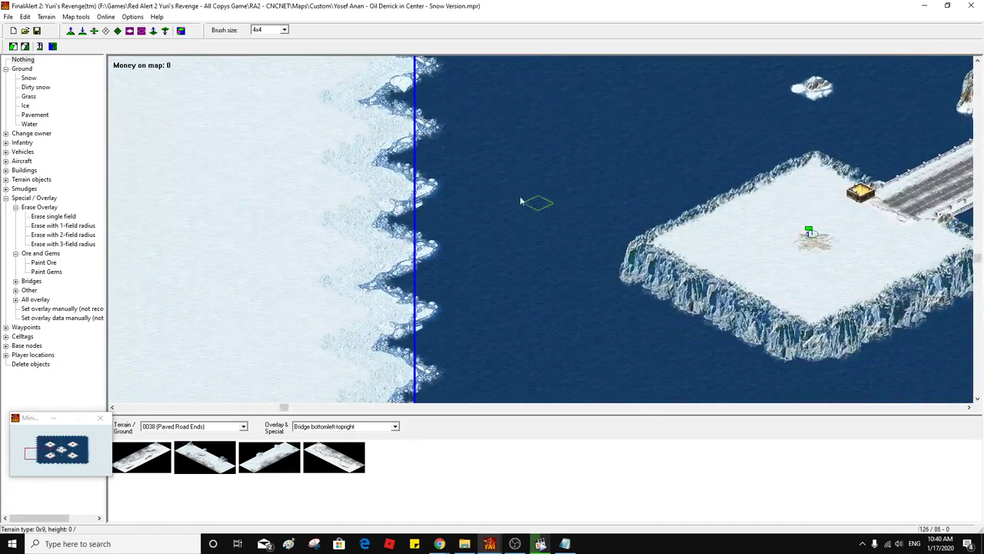
pyautogui.middleClick(510, 197)
pyautogui.middleClick(422, 185)
pyautogui.middleClick(492, 185)
pyautogui.middleClick(609, 203)
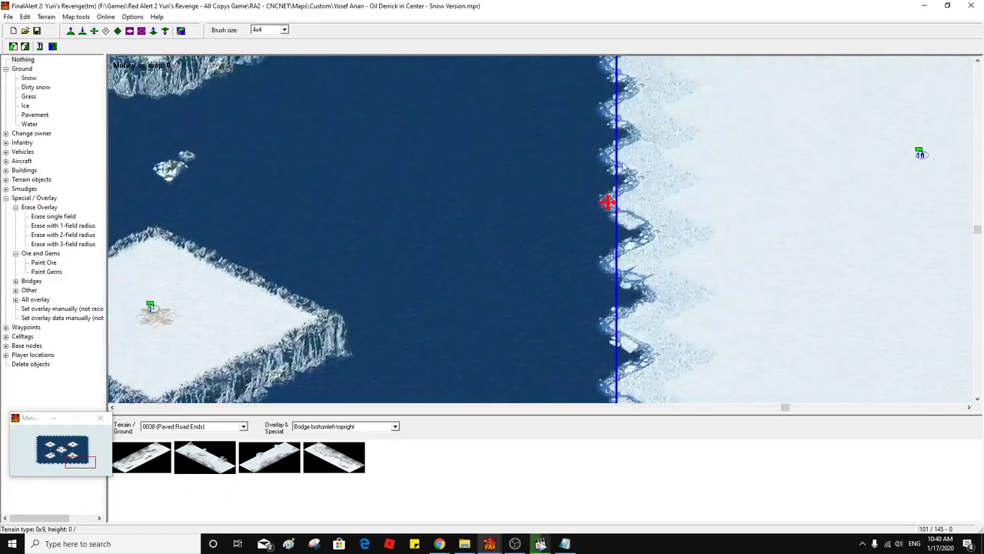
pyautogui.middleClick(606, 174)
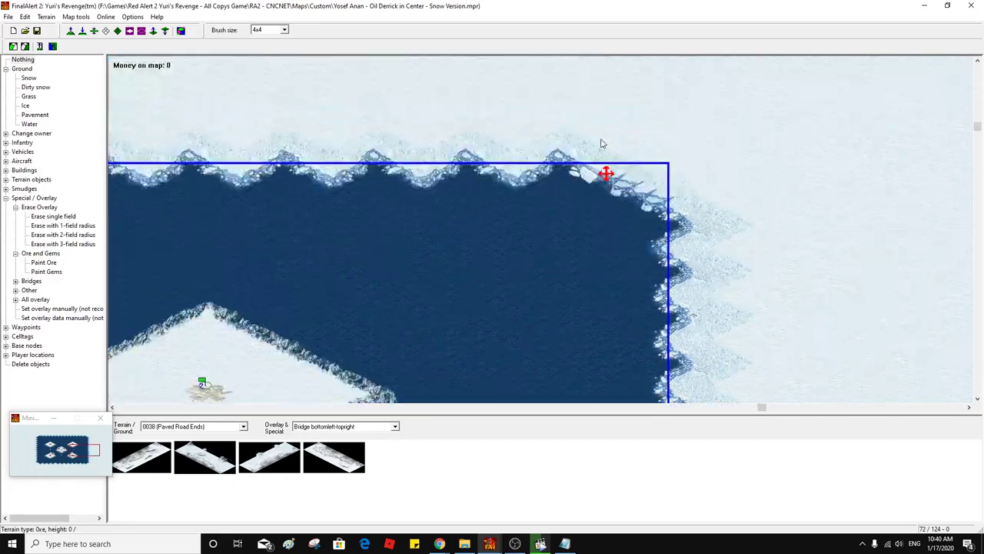
# Examine the generated shores along the visible-area boundary from the northeastern corner past the islands to the western side
pyautogui.middleClick(629, 195)
pyautogui.middleClick(615, 195)
pyautogui.middleClick(584, 196)
pyautogui.middleClick(549, 226)
pyautogui.middleClick(524, 251)
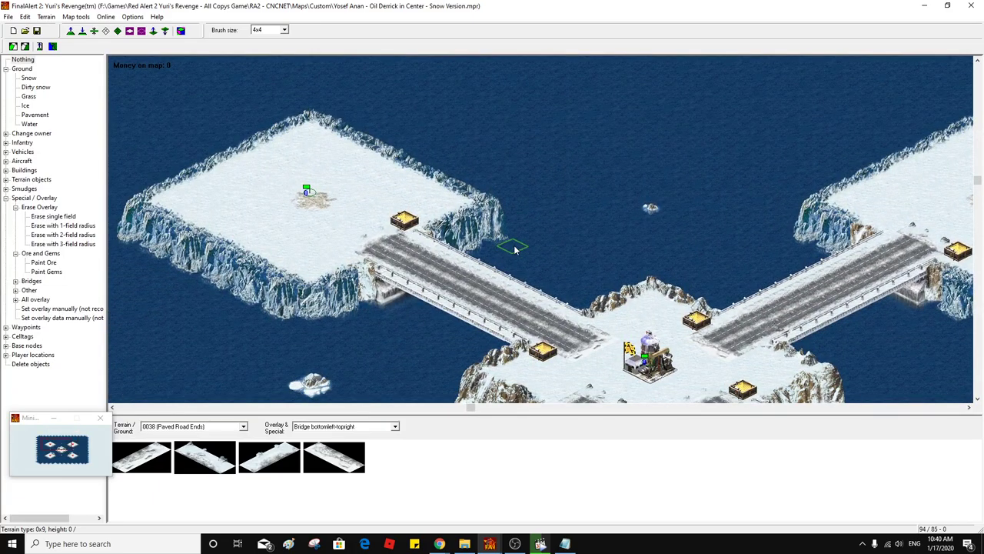
pyautogui.middleClick(599, 180)
pyautogui.middleClick(571, 192)
pyautogui.middleClick(571, 191)
pyautogui.middleClick(639, 191)
pyautogui.middleClick(562, 197)
pyautogui.middleClick(612, 178)
pyautogui.middleClick(582, 227)
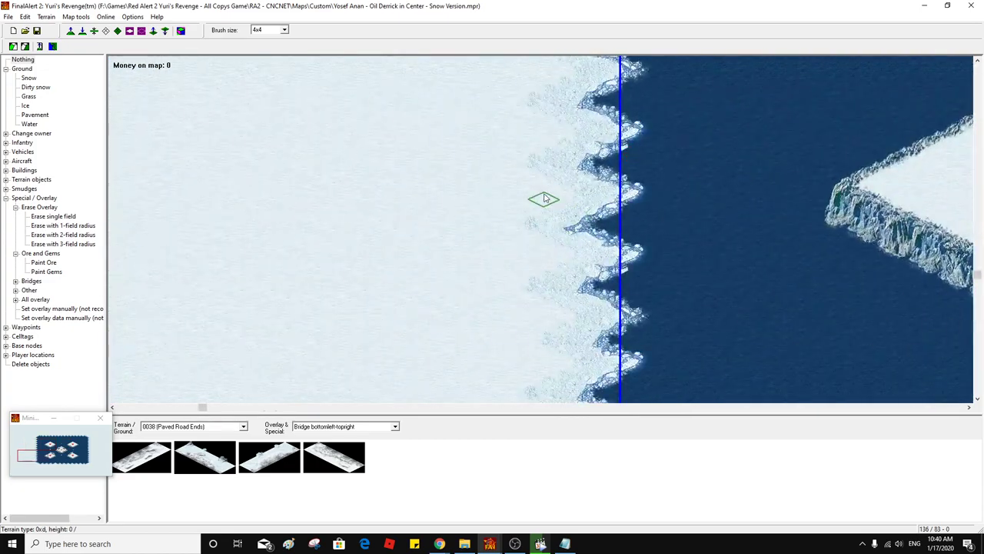
pyautogui.middleClick(544, 193)
pyautogui.middleClick(549, 257)
pyautogui.middleClick(539, 250)
pyautogui.middleClick(565, 256)
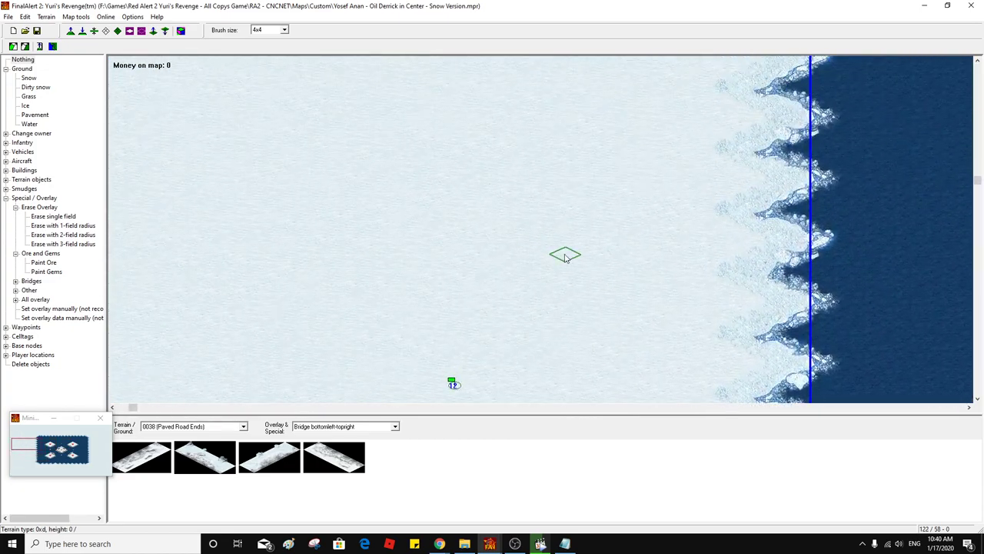
# Paint one gem patch north and one south of waypoint 12 on the western snow with the 4x4 brush
pyautogui.middleClick(626, 253)
pyautogui.middleClick(577, 257)
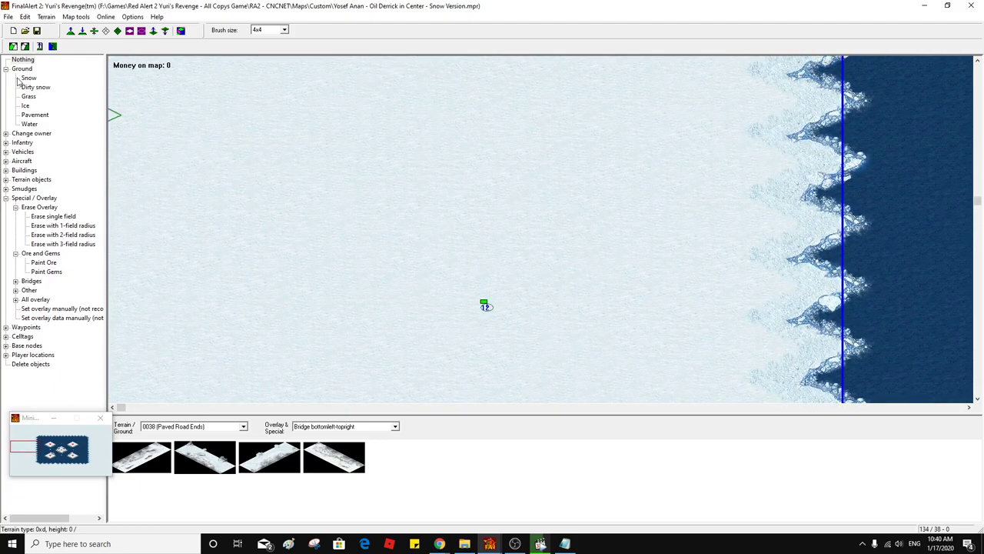
pyautogui.click(47, 274)
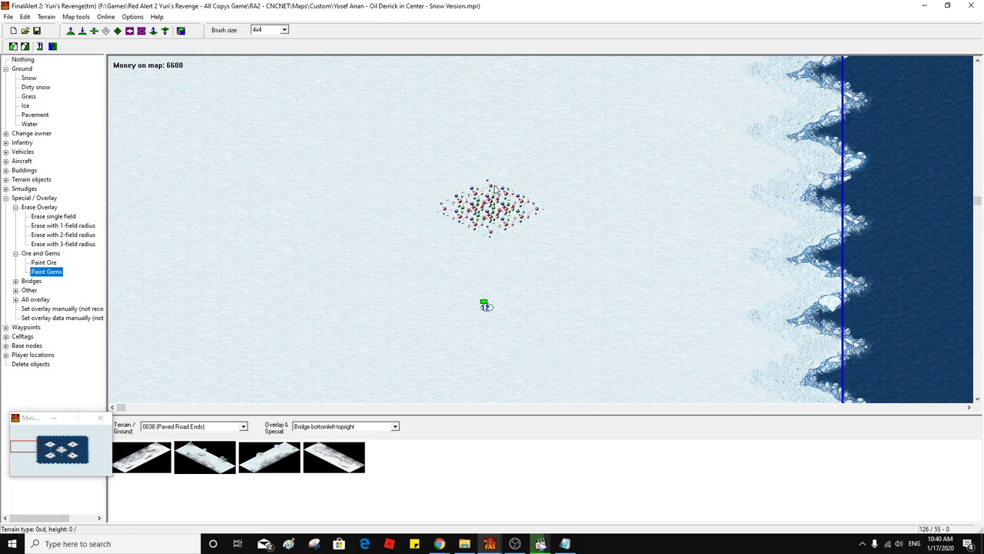
pyautogui.click(485, 183)
pyautogui.click(489, 389)
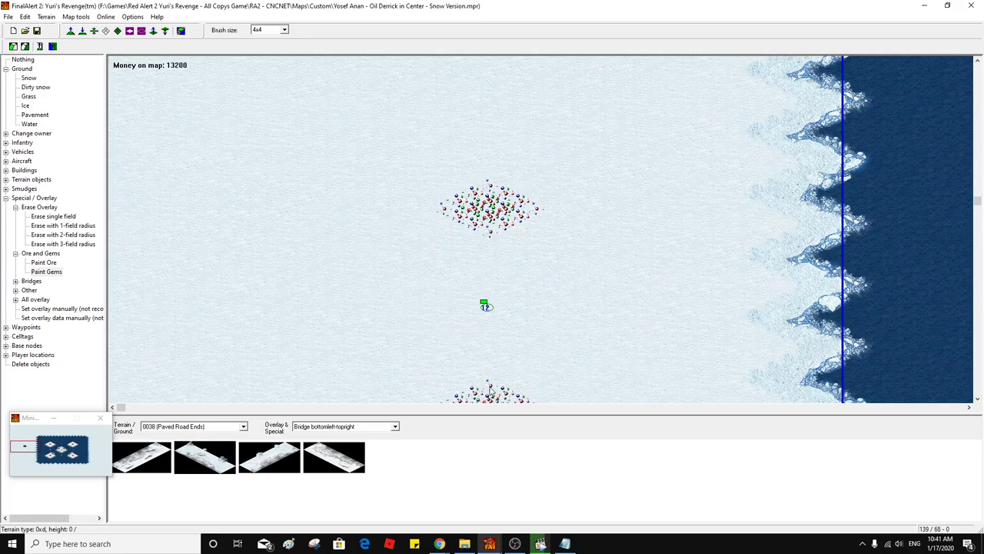
# Paint one gem patch west and one east of waypoint 11 on the snow north of the visible area
pyautogui.click(149, 399)
pyautogui.click(65, 436)
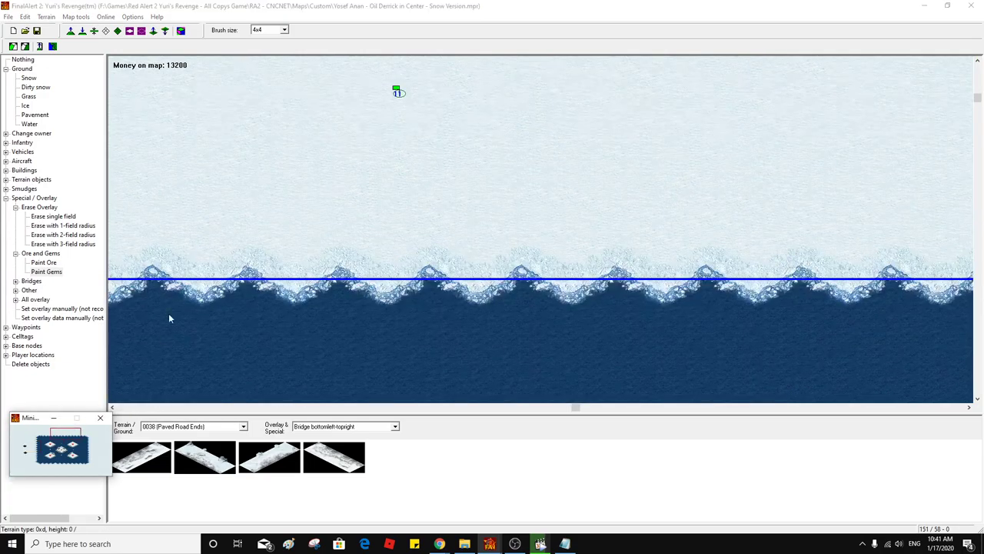
pyautogui.click(247, 71)
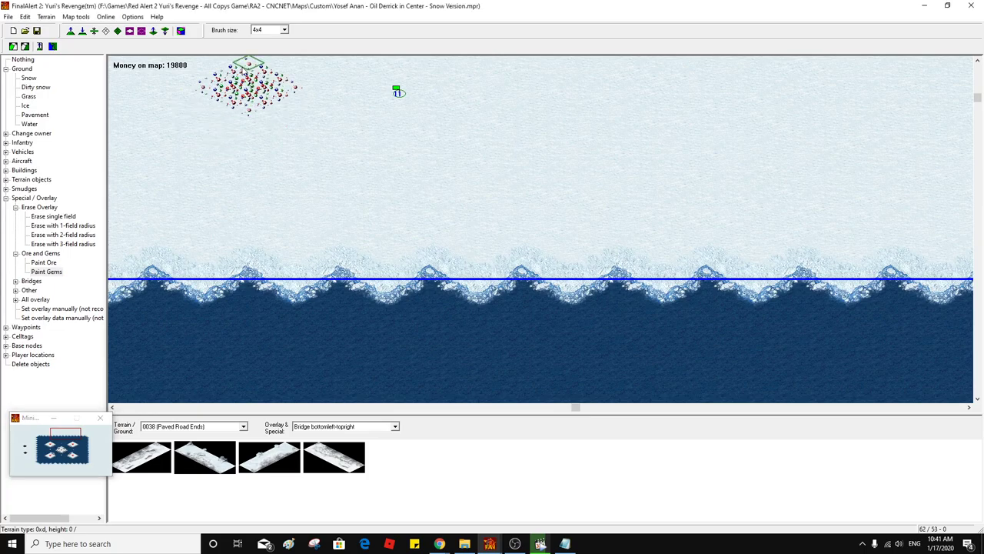
pyautogui.click(563, 71)
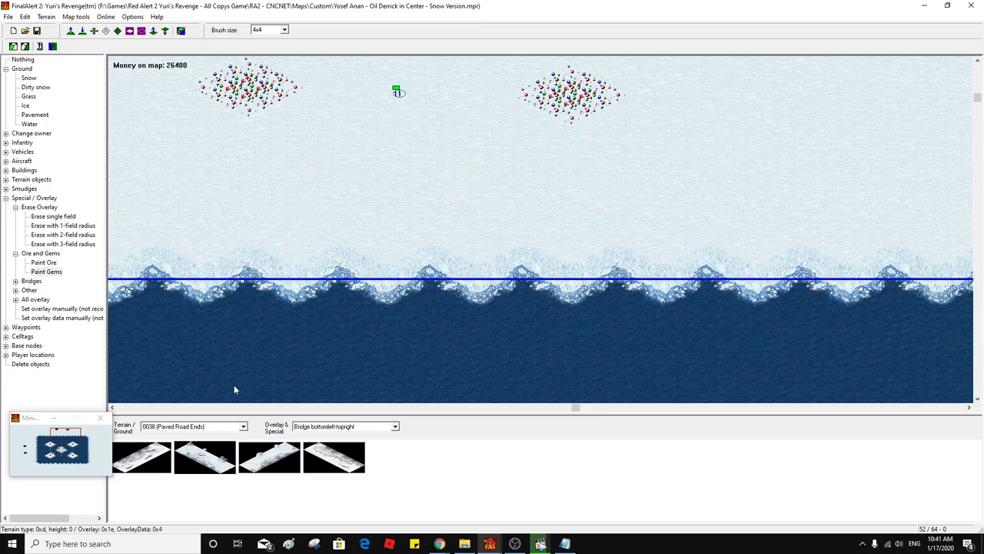
# Paint one gem patch north and one south of waypoint 10 on the snow east of the visible area
pyautogui.click(100, 449)
pyautogui.click(500, 186)
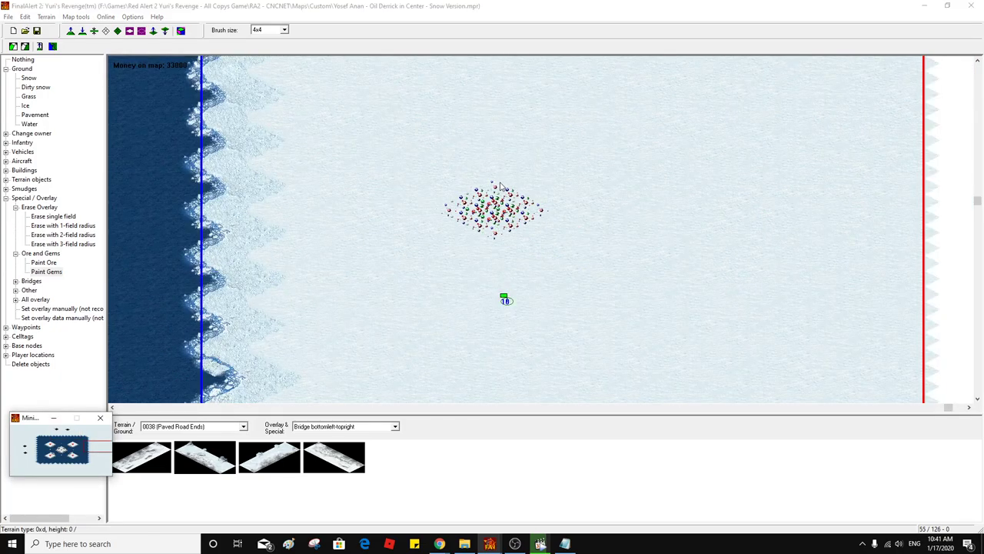
pyautogui.rightClick(613, 116)
pyautogui.click(607, 186)
pyautogui.rightClick(608, 189)
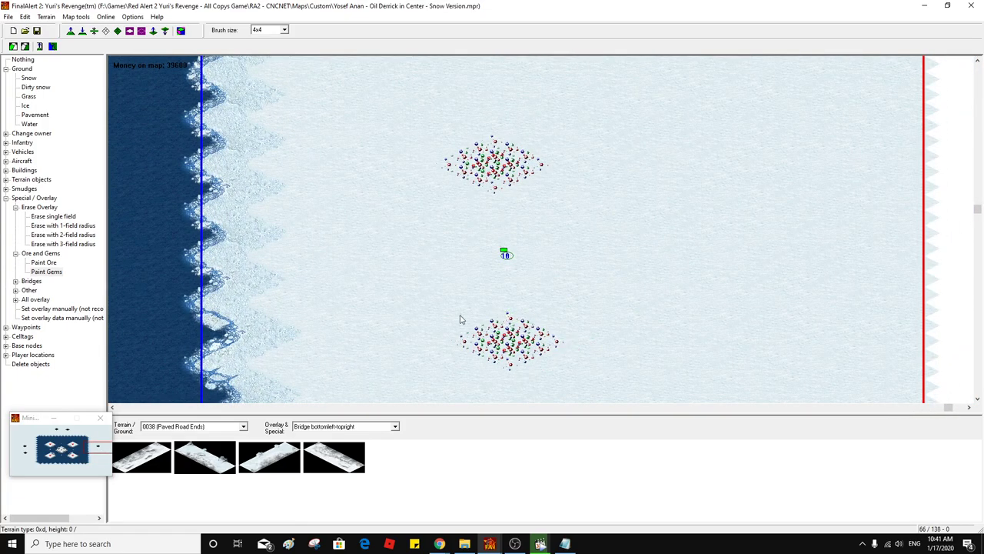
# Paint one gem patch on each side of waypoint 13 on the southern snow, undoing the surplus gems
pyautogui.click(63, 470)
pyautogui.click(63, 471)
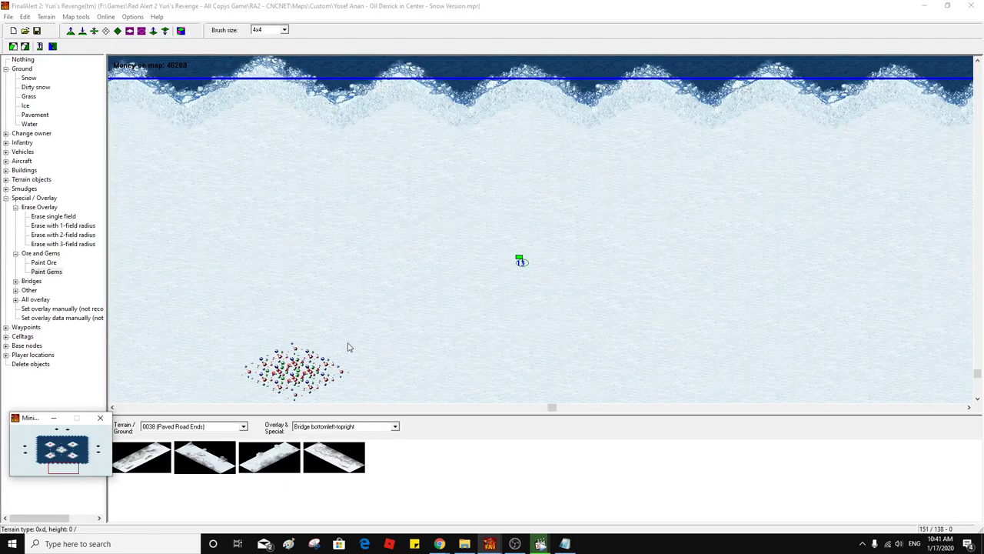
pyautogui.click(656, 245)
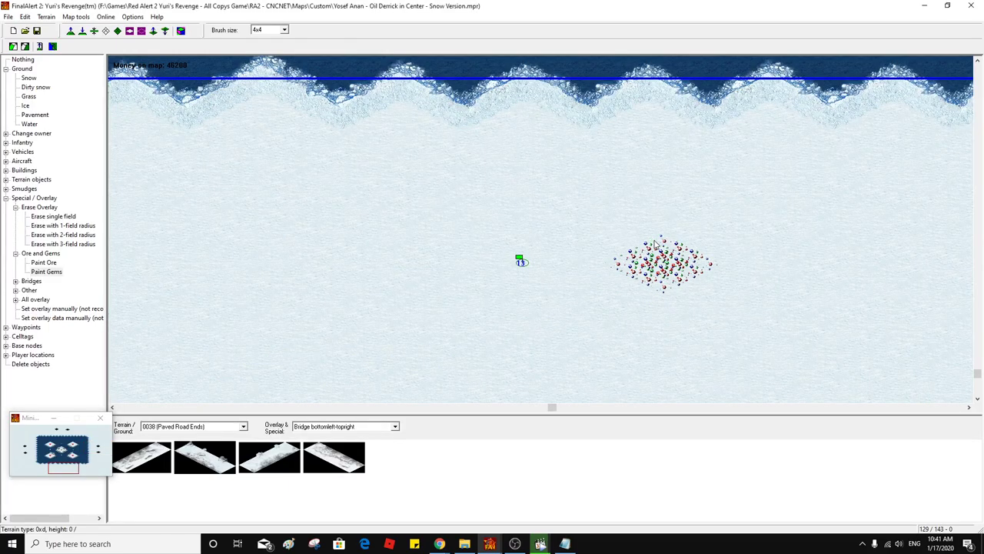
pyautogui.click(380, 246)
pyautogui.moveTo(380, 246); pyautogui.dragTo(331, 219)
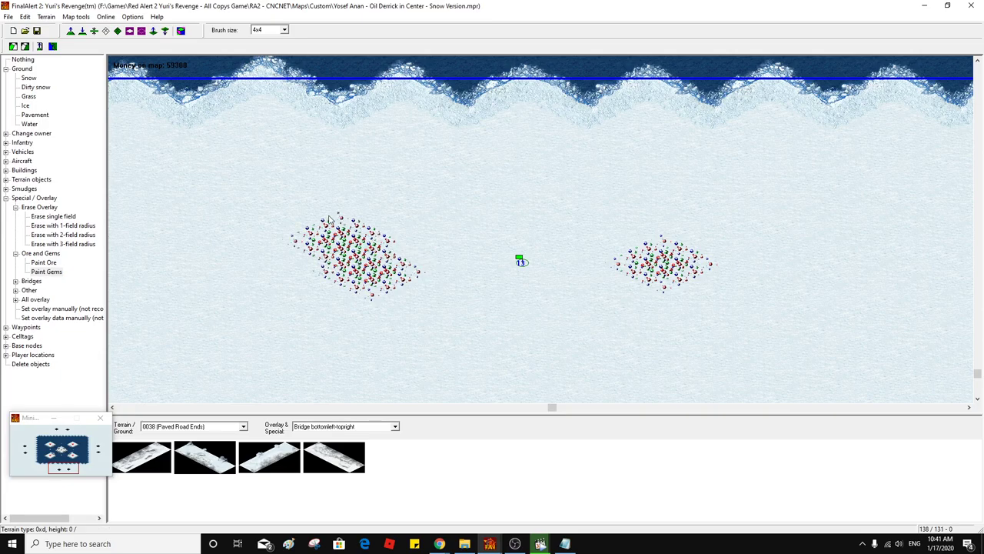
pyautogui.hotkey('ctrl', 'z')
# Open the trigger editor and review the event and action of the Resize Player View at time 1220 trigger
pyautogui.click(24, 17)
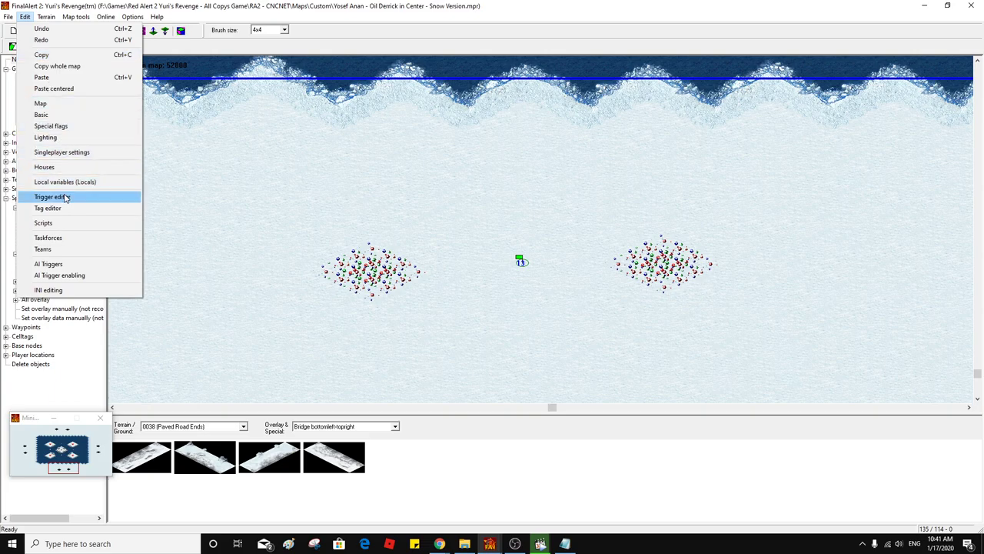
pyautogui.click(66, 198)
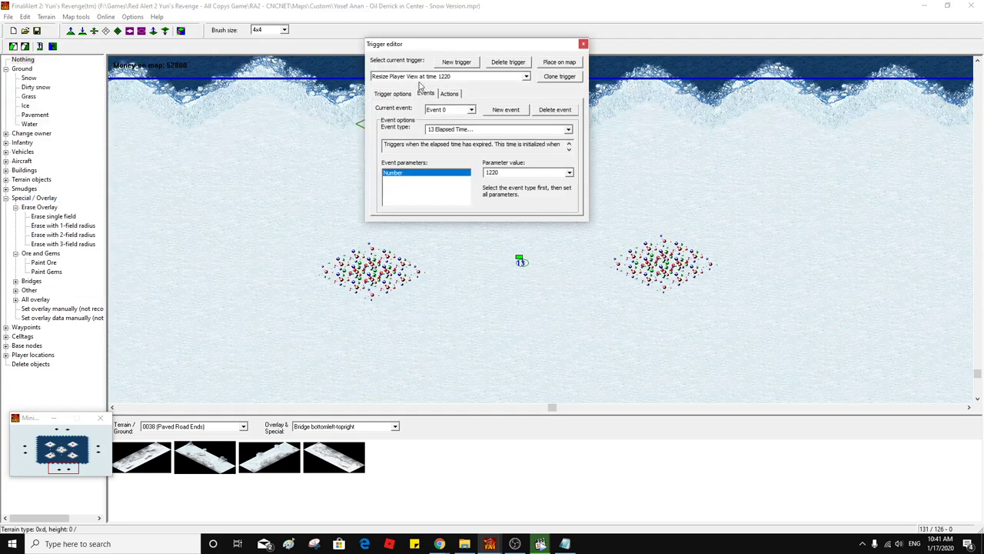
pyautogui.click(450, 93)
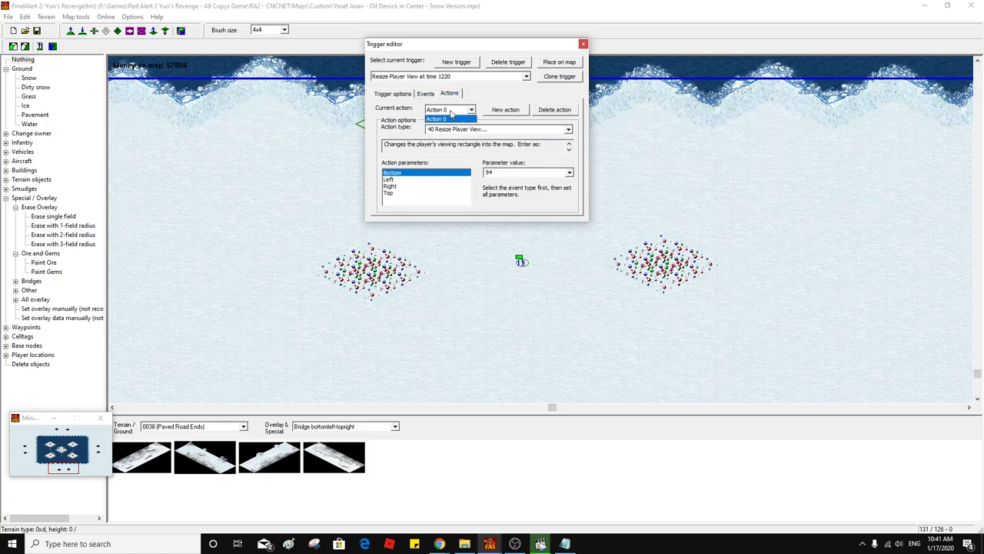
pyautogui.click(426, 93)
pyautogui.click(401, 77)
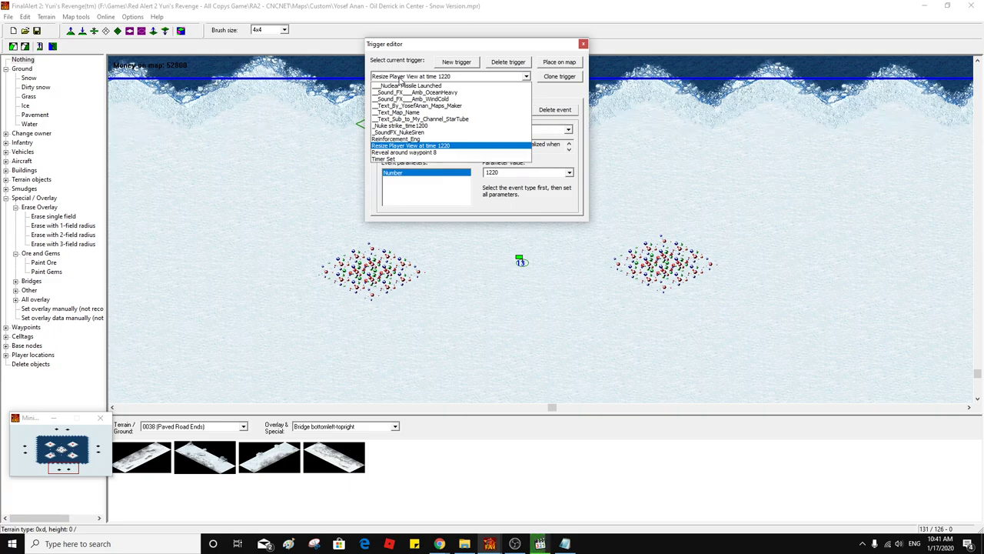
pyautogui.click(401, 80)
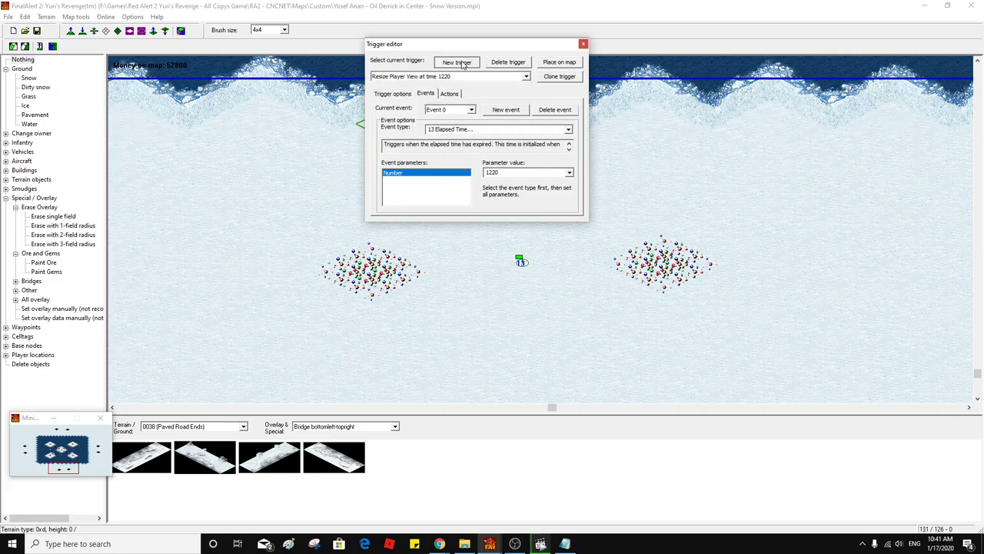
# Create a new trigger with event type 13 Elapsed Time and set its number to 1240
pyautogui.click(392, 94)
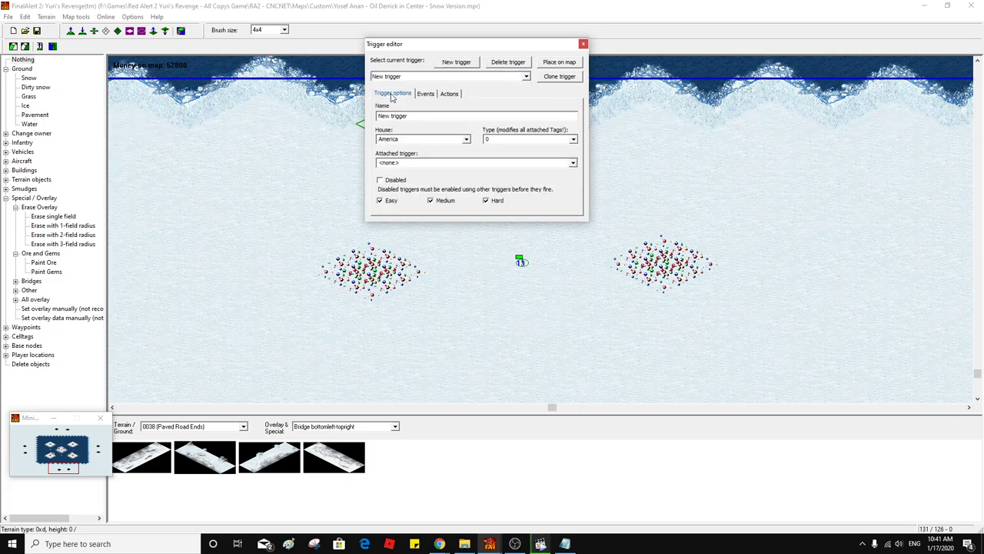
pyautogui.click(425, 93)
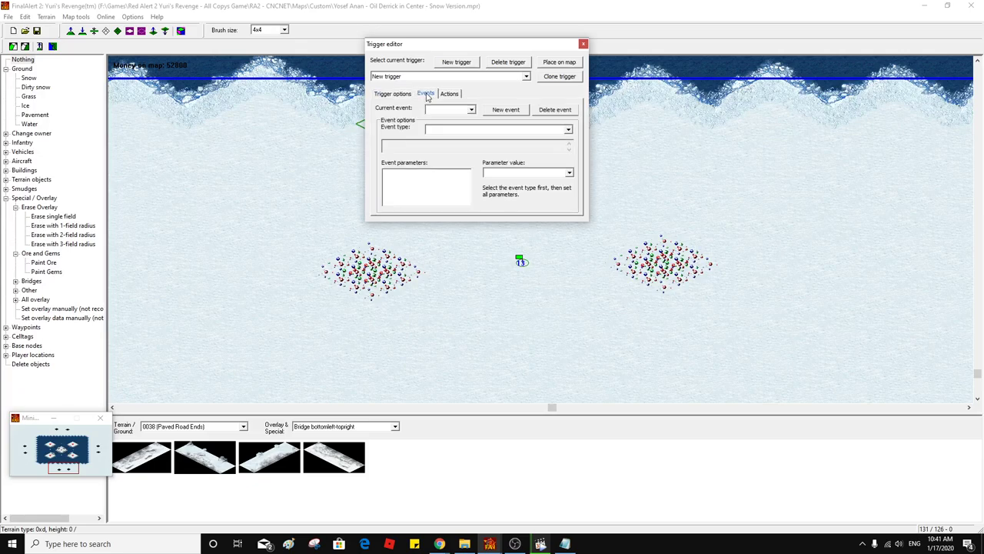
pyautogui.click(518, 111)
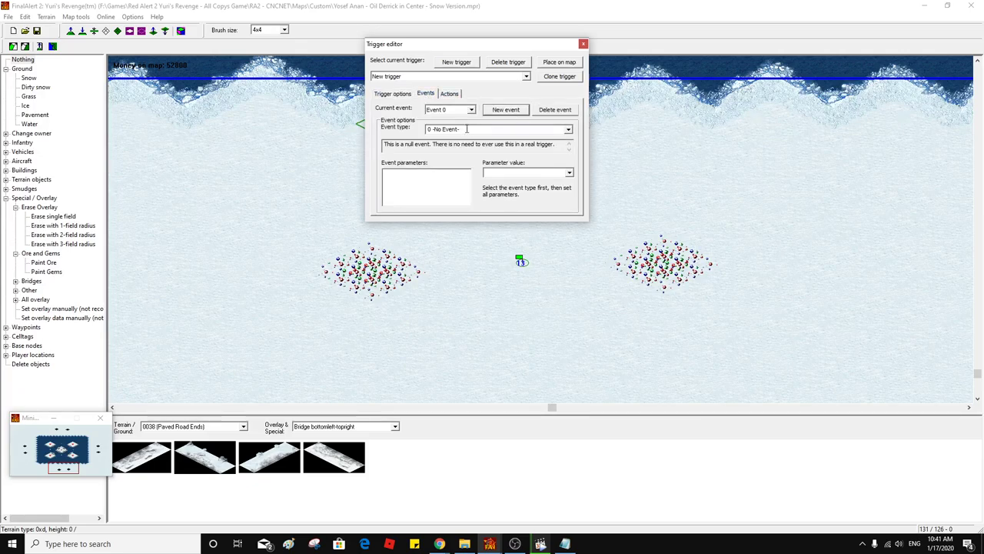
pyautogui.click(410, 77)
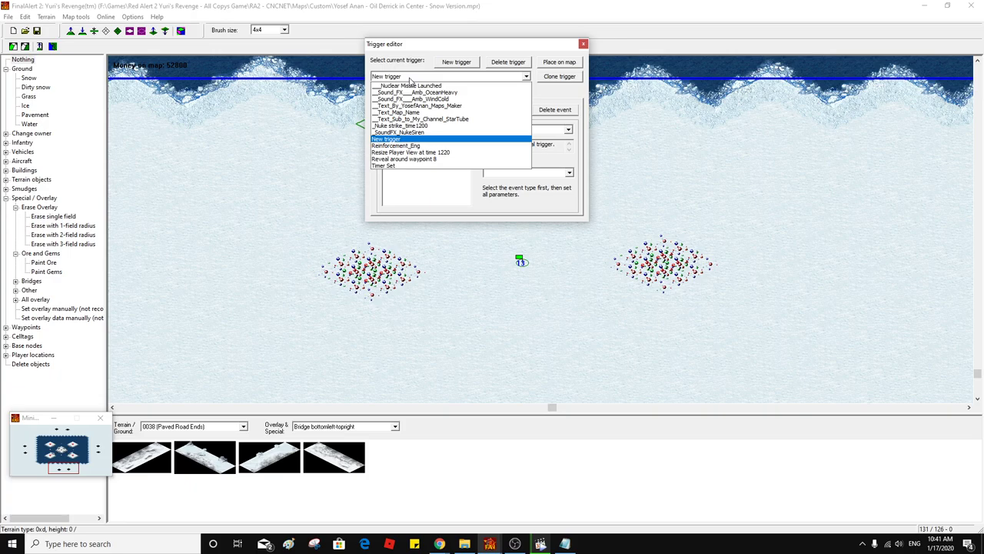
pyautogui.click(412, 79)
pyautogui.click(509, 131)
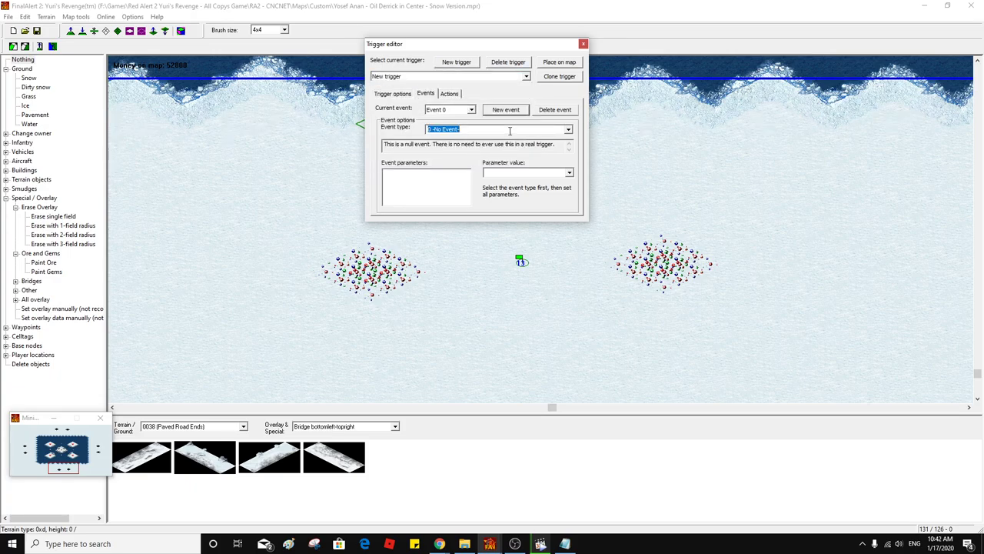
pyautogui.write('13 Elapsed Time...')
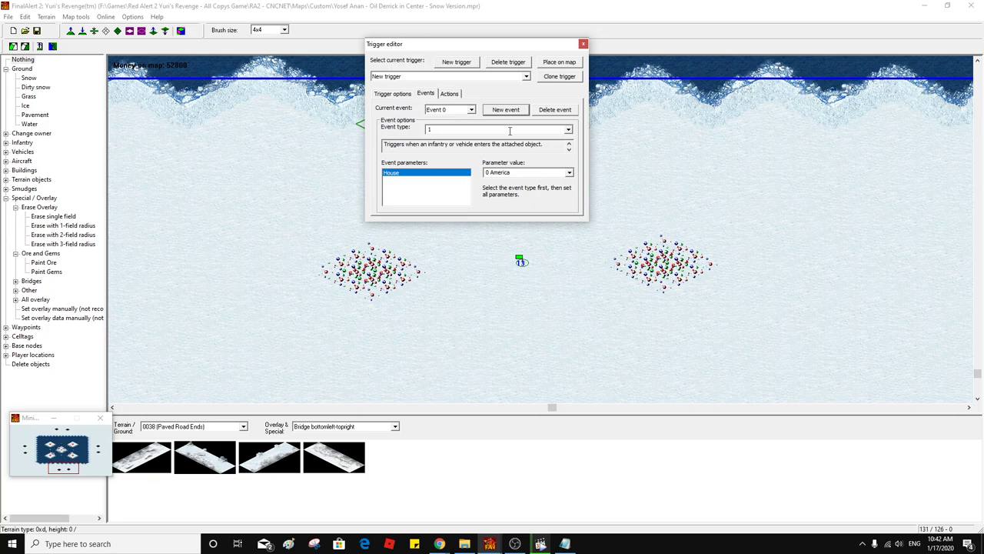
pyautogui.click(515, 175)
pyautogui.write('12')
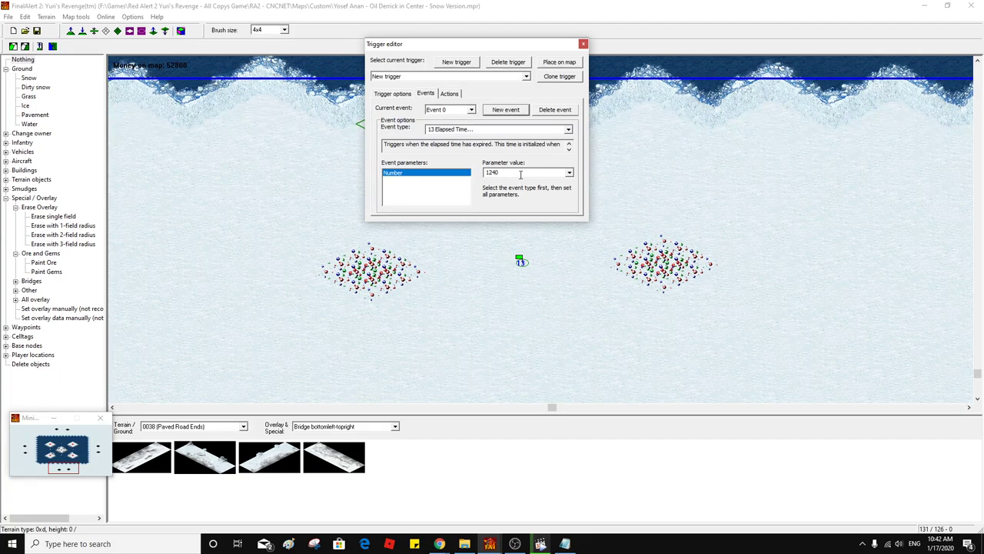
# Add action 125 Create Building At to the new trigger, with building GACNST Allied Construction Yard and waypoint 10
pyautogui.click(454, 94)
pyautogui.click(498, 110)
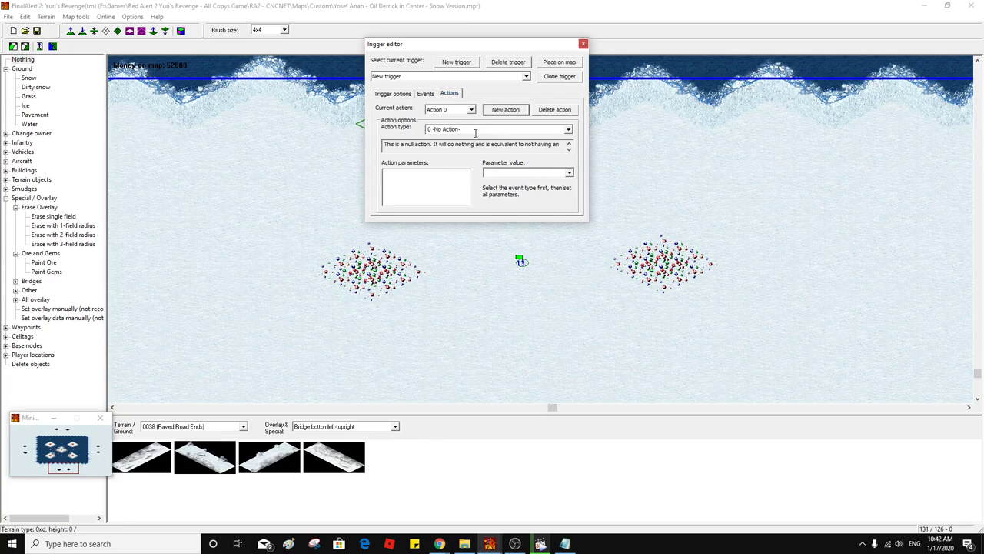
pyautogui.click(477, 129)
pyautogui.write('125')
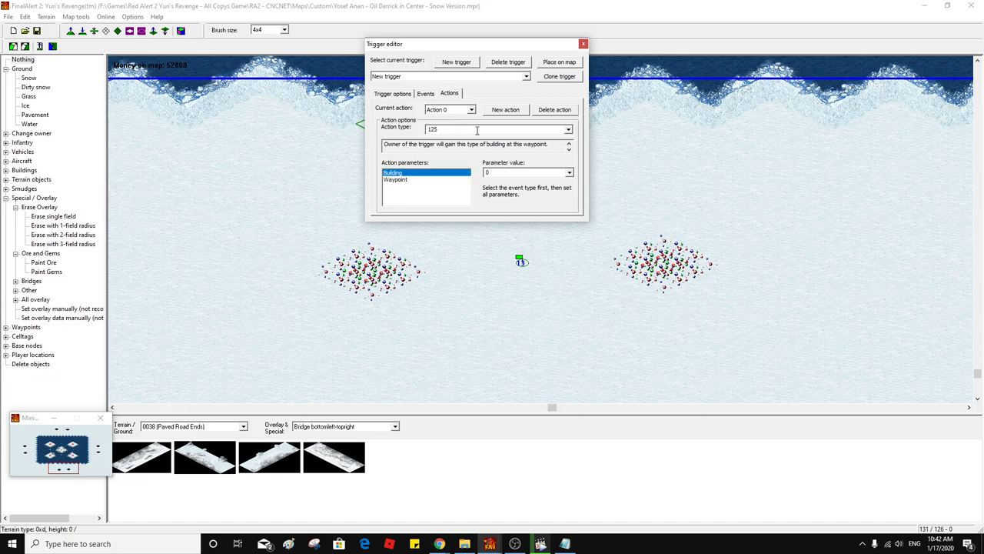
pyautogui.press('Return')
pyautogui.click(570, 173)
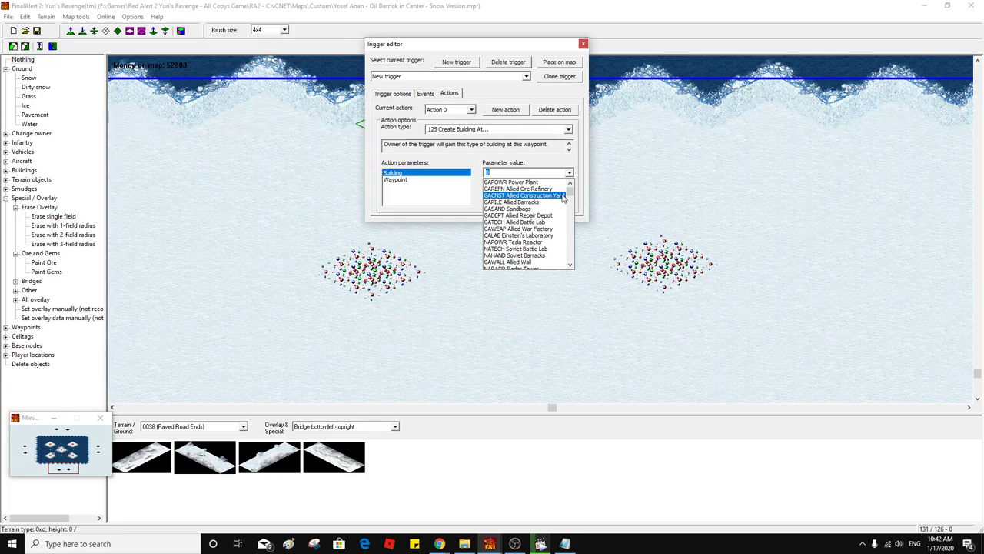
pyautogui.click(564, 196)
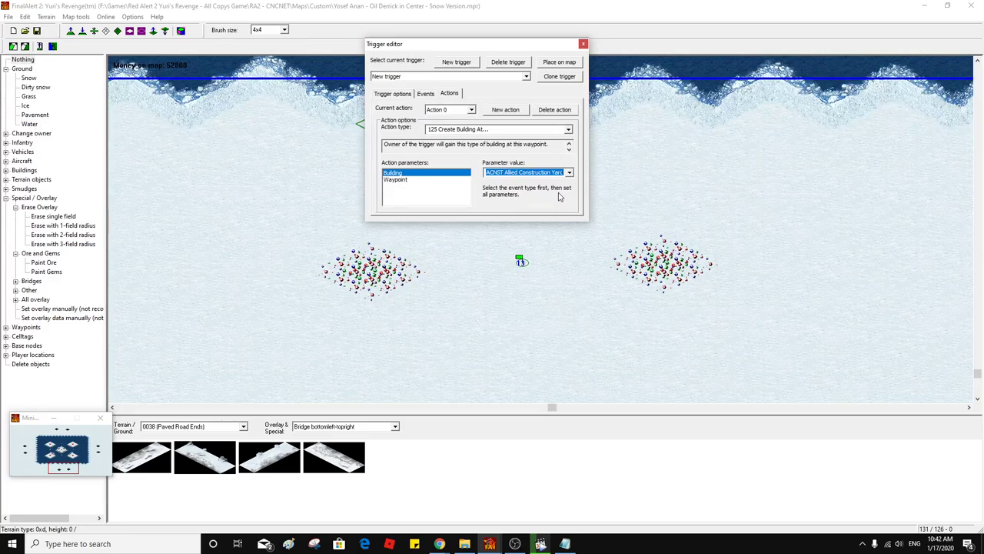
pyautogui.click(422, 180)
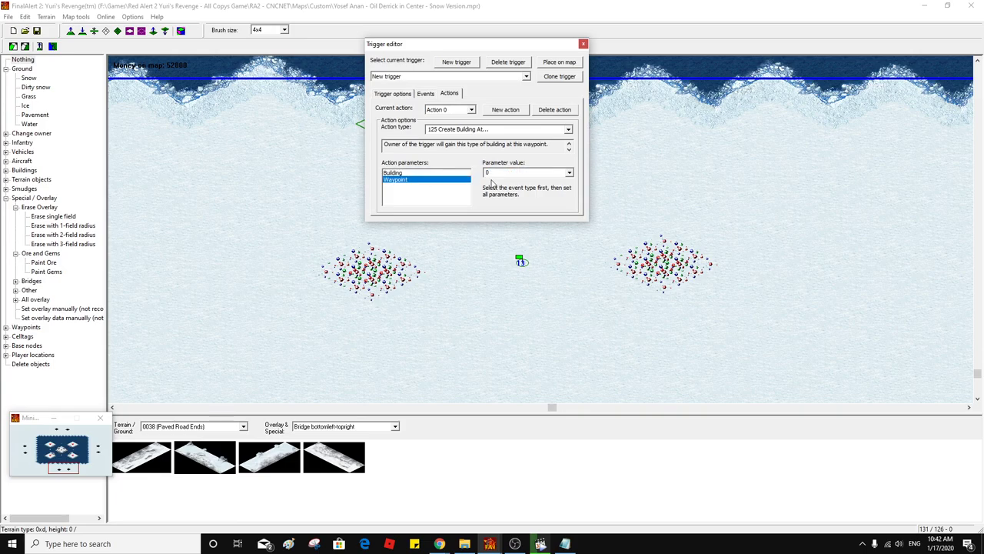
pyautogui.click(537, 173)
pyautogui.write('10')
# Copy the Allied Construction Yard text from the action's building parameter
pyautogui.click(410, 175)
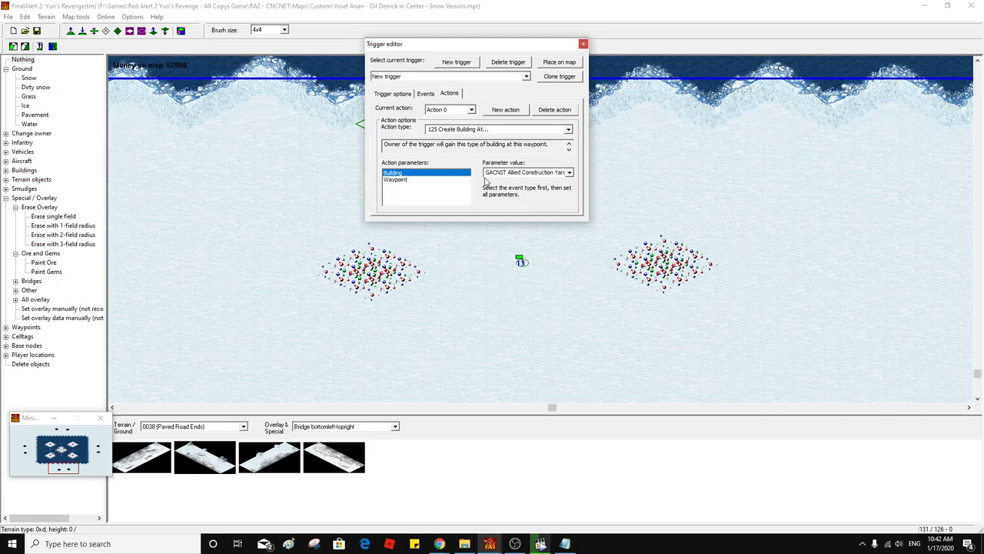
pyautogui.click(535, 175)
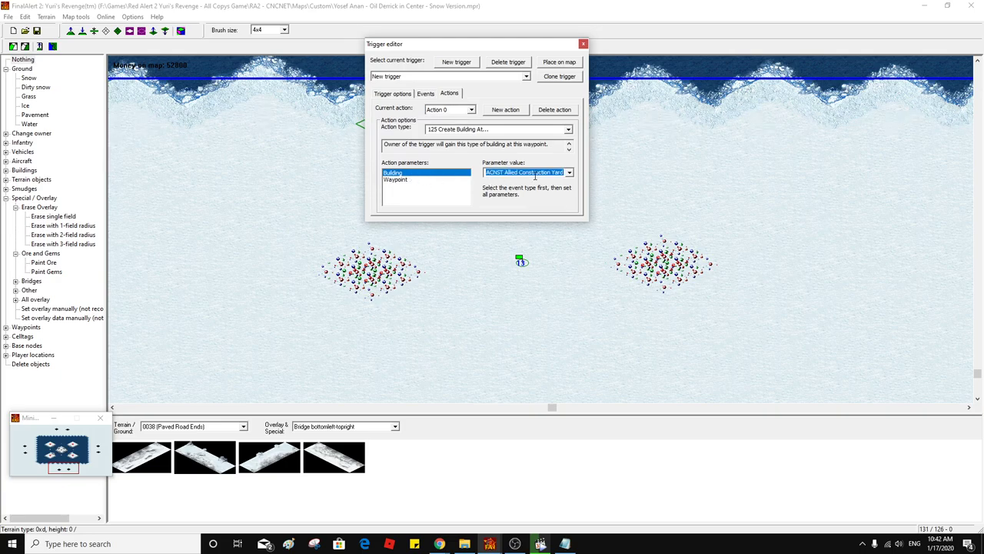
pyautogui.rightClick(535, 175)
pyautogui.click(546, 213)
# Rename the new trigger to "Creat Allied Construction Yard - at time 1240", checking the event's elapsed time number for the name
pyautogui.click(426, 94)
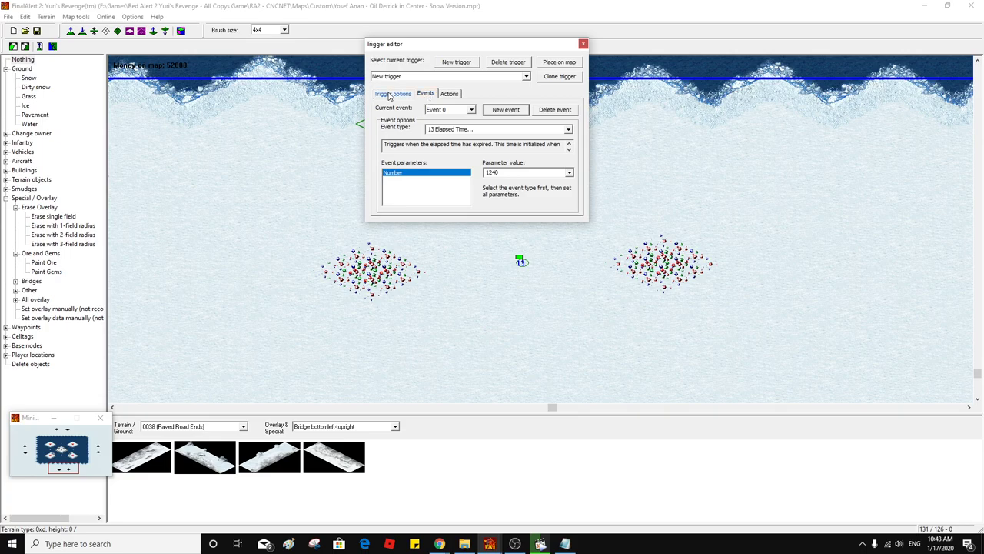
pyautogui.click(392, 93)
pyautogui.moveTo(431, 115); pyautogui.dragTo(362, 115)
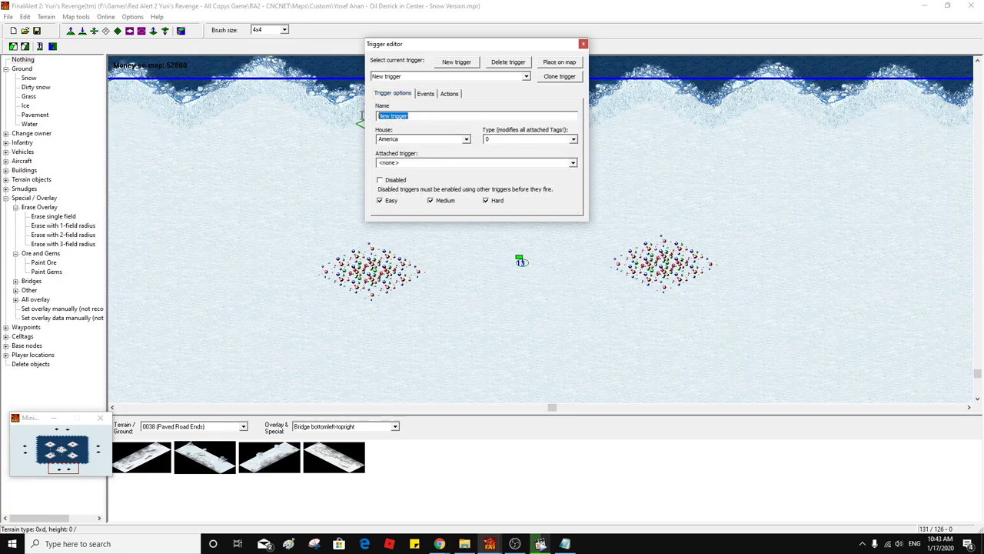
pyautogui.write('C')
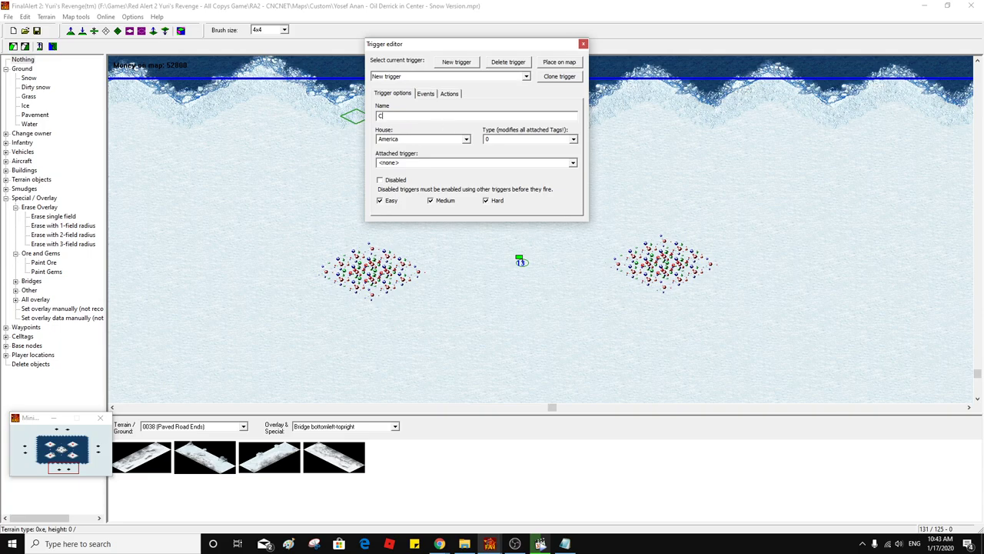
pyautogui.write('reat')
pyautogui.hotkey('ctrl', 'v')
pyautogui.moveTo(414, 116); pyautogui.dragTo(394, 117)
pyautogui.press('BackSpace')
pyautogui.click(466, 117)
pyautogui.write('- at time 1')
pyautogui.click(426, 93)
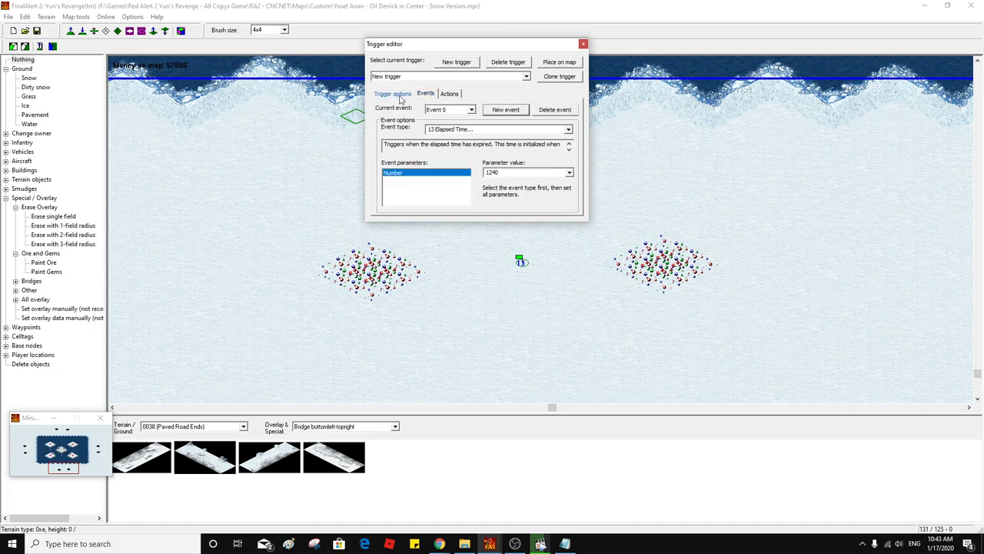
pyautogui.click(395, 94)
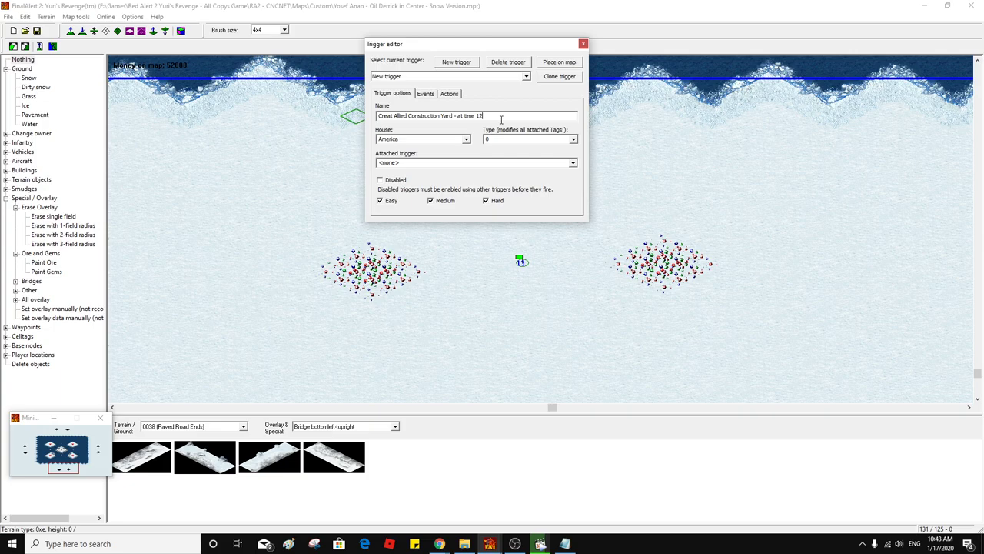
pyautogui.write('0')
pyautogui.click(402, 96)
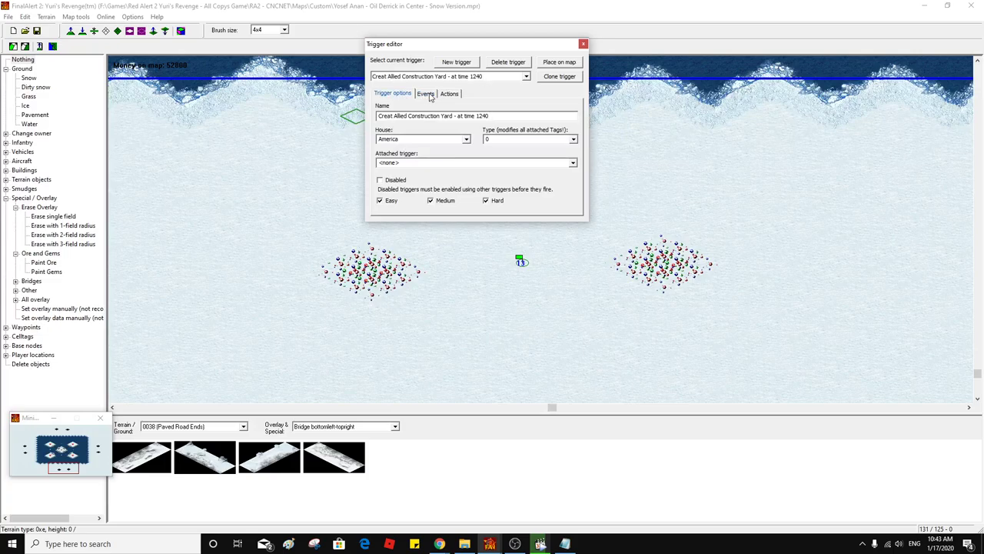
# Add a second action 125 Create Building At to the trigger, with building GACNST Allied Construction Yard and waypoint 11
pyautogui.click(431, 94)
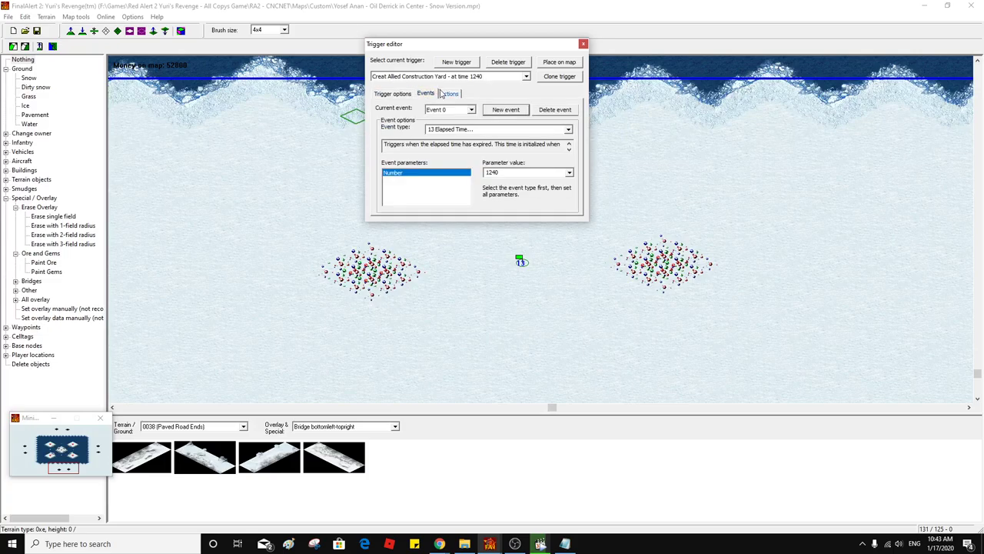
pyautogui.click(449, 94)
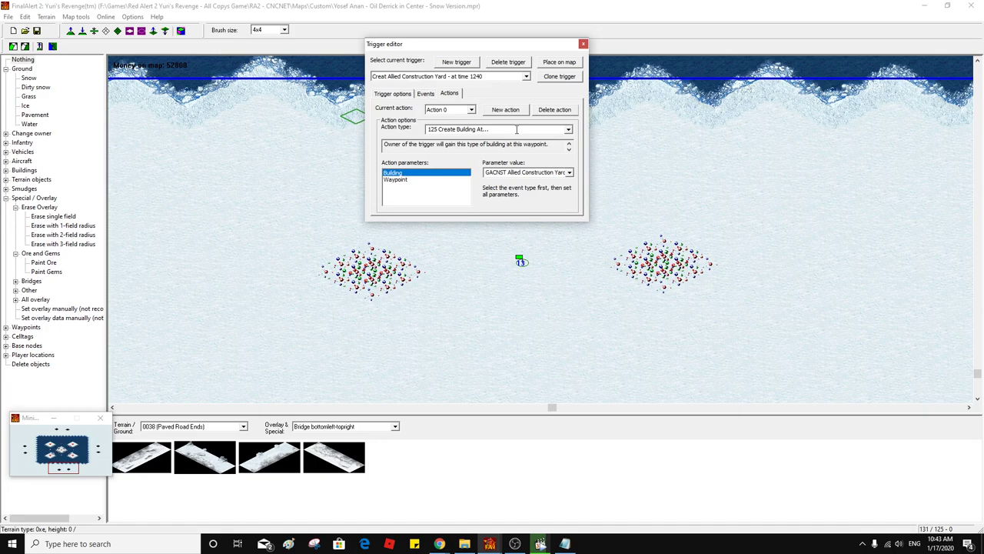
pyautogui.click(498, 112)
pyautogui.write('12')
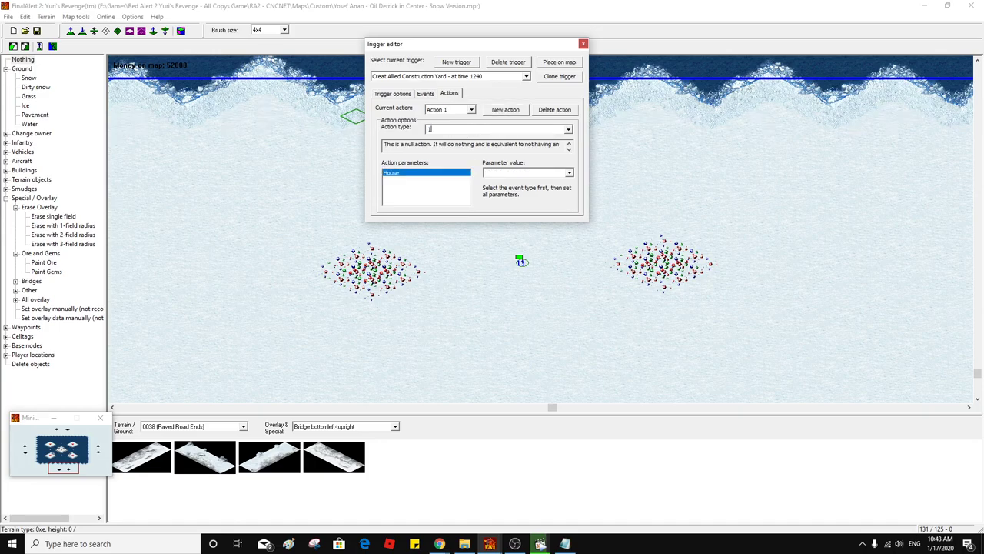
pyautogui.write('5')
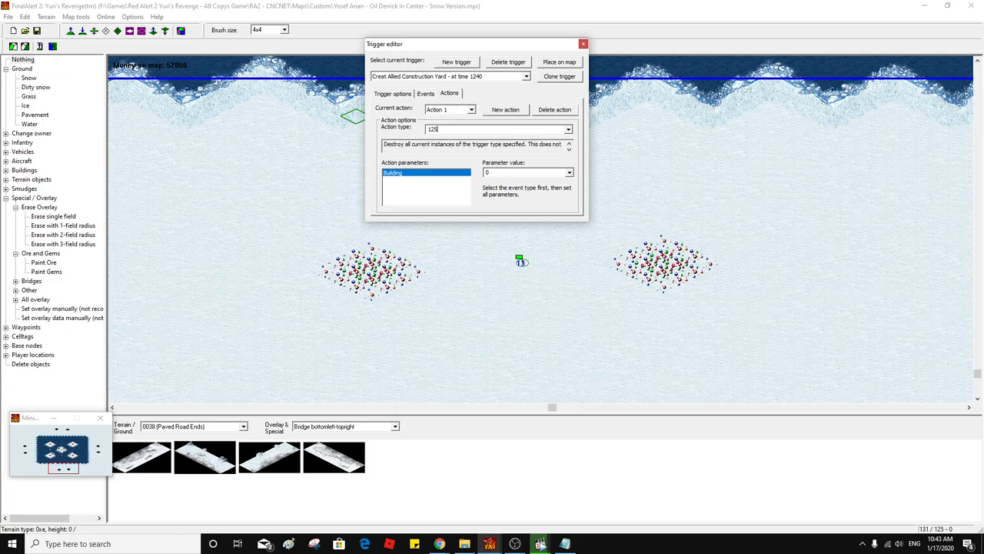
pyautogui.press('Return')
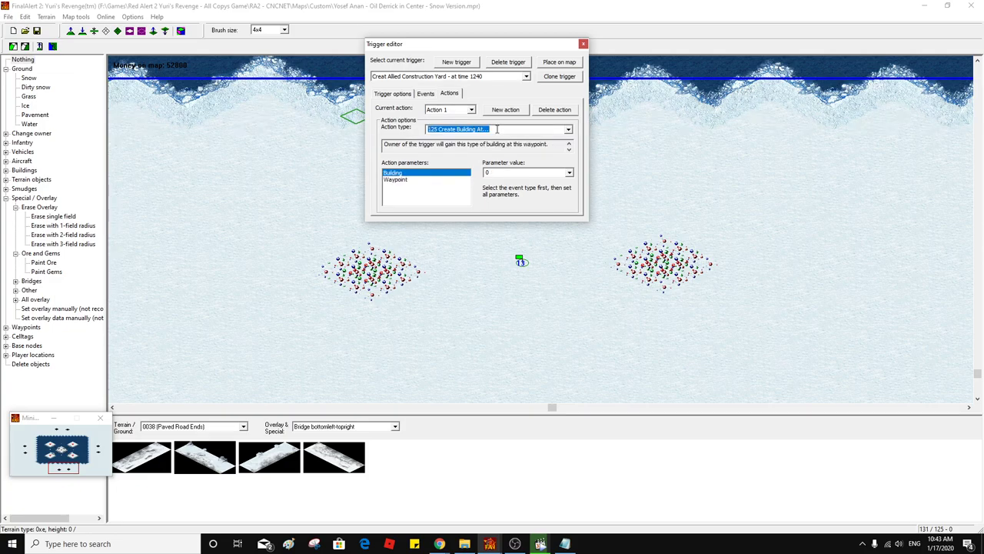
pyautogui.click(522, 172)
pyautogui.write('2')
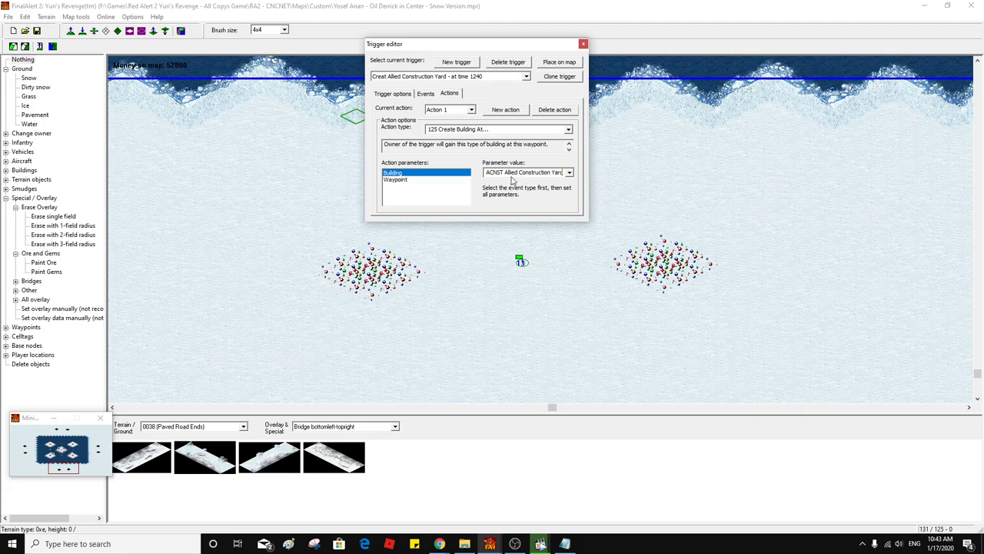
pyautogui.click(430, 180)
pyautogui.doubleClick(489, 173)
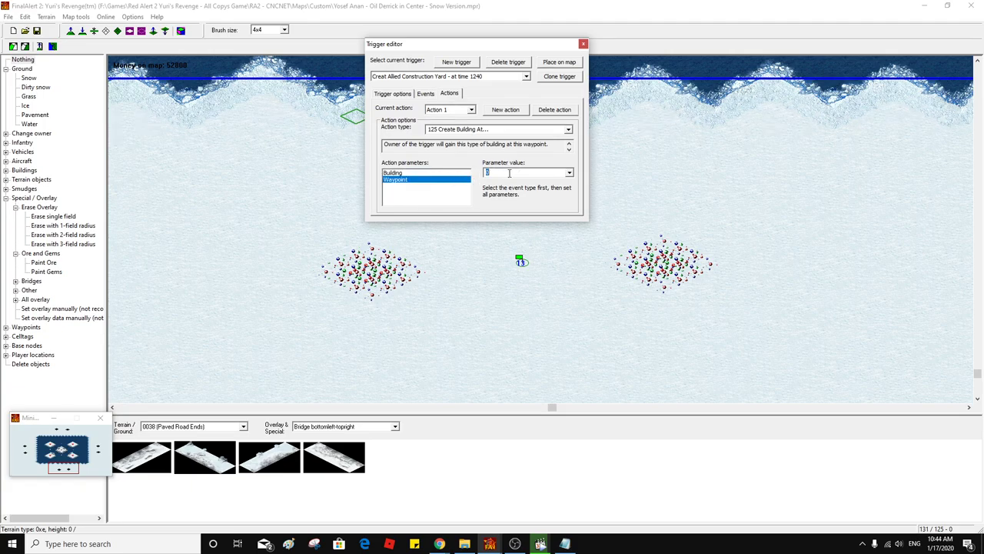
pyautogui.write('11')
# Add a third action 125 Create Building At, pasting the Allied Construction Yard as building and using waypoint 12
pyautogui.click(505, 109)
pyautogui.click(496, 128)
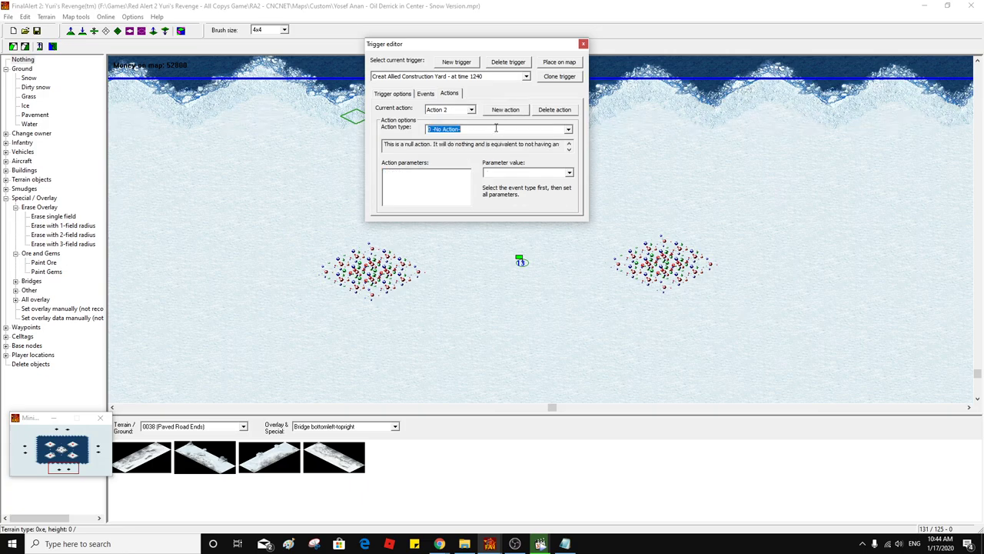
pyautogui.write('125 Create Building At...')
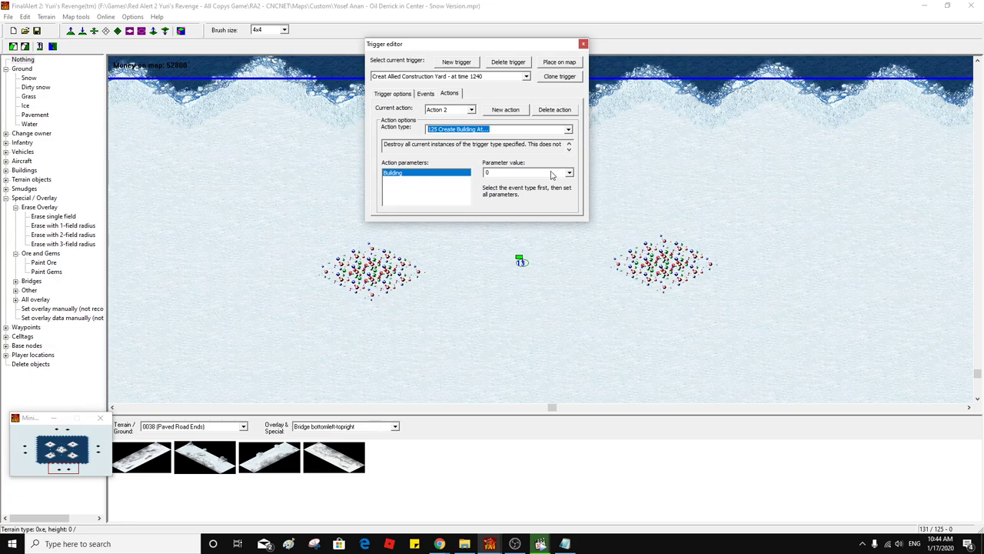
pyautogui.click(547, 172)
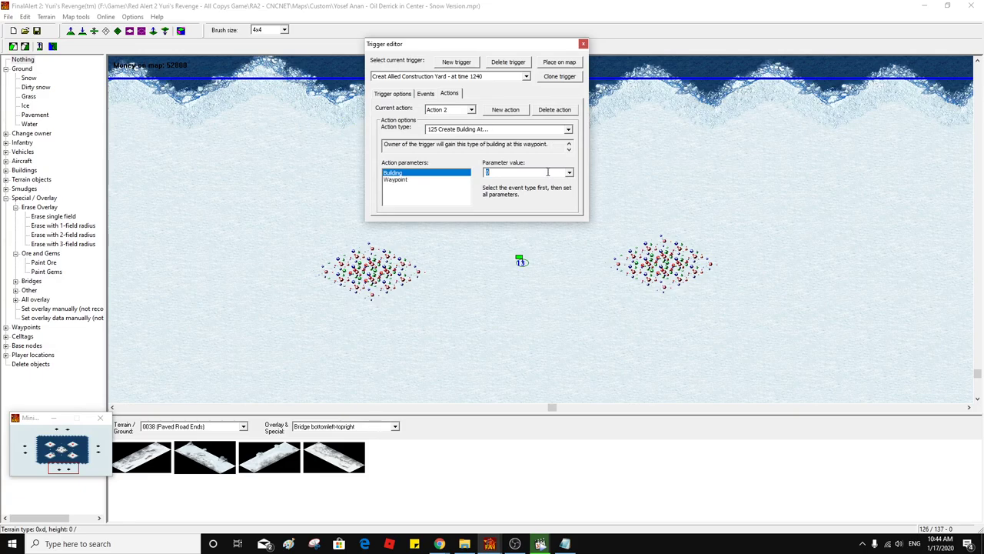
pyautogui.hotkey('ctrl', 'v')
pyautogui.click(420, 179)
pyautogui.click(521, 173)
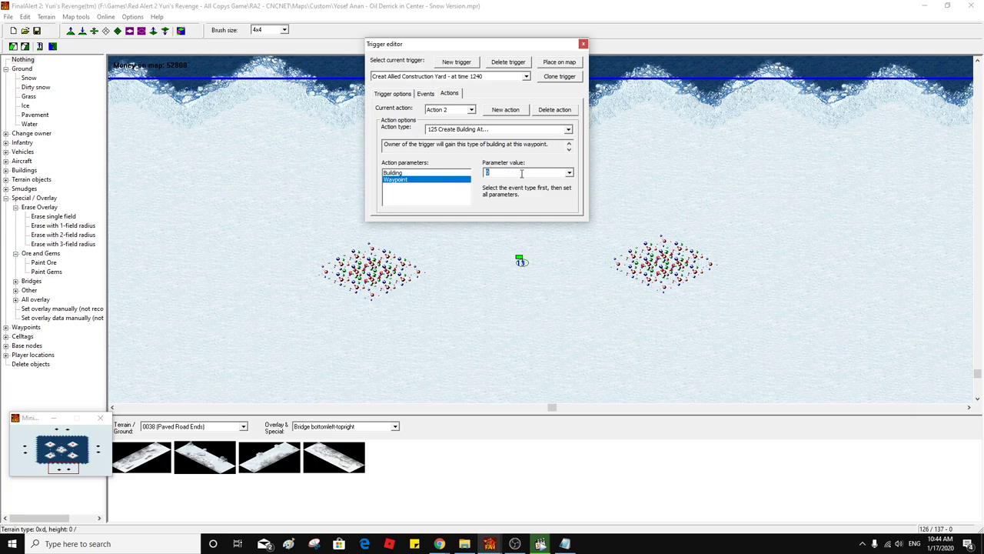
pyautogui.write('12')
# Add a fourth action 125 Create Building At for the Allied Construction Yard, with waypoint 13
pyautogui.click(507, 110)
pyautogui.click(499, 128)
pyautogui.write('1')
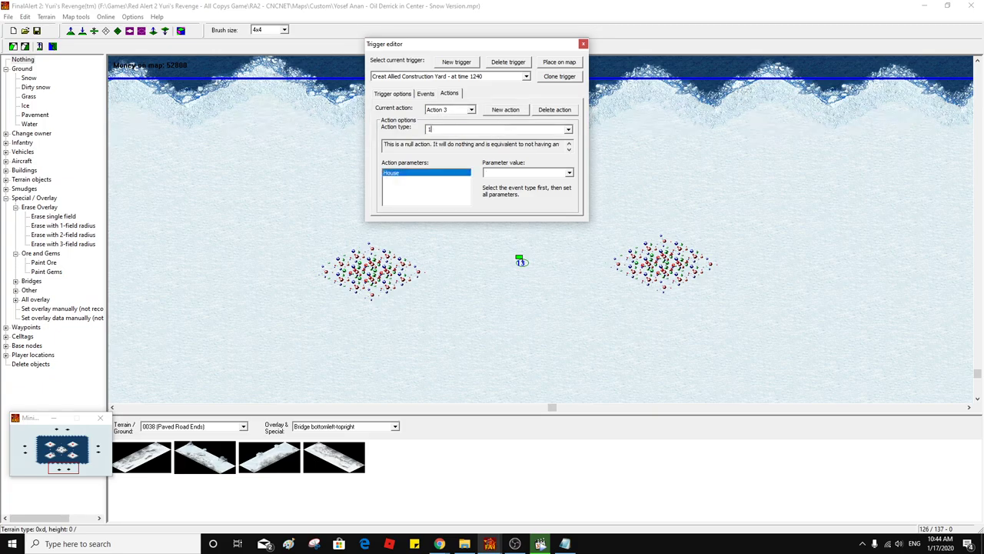
pyautogui.write('25 Create Building At...')
pyautogui.click(512, 172)
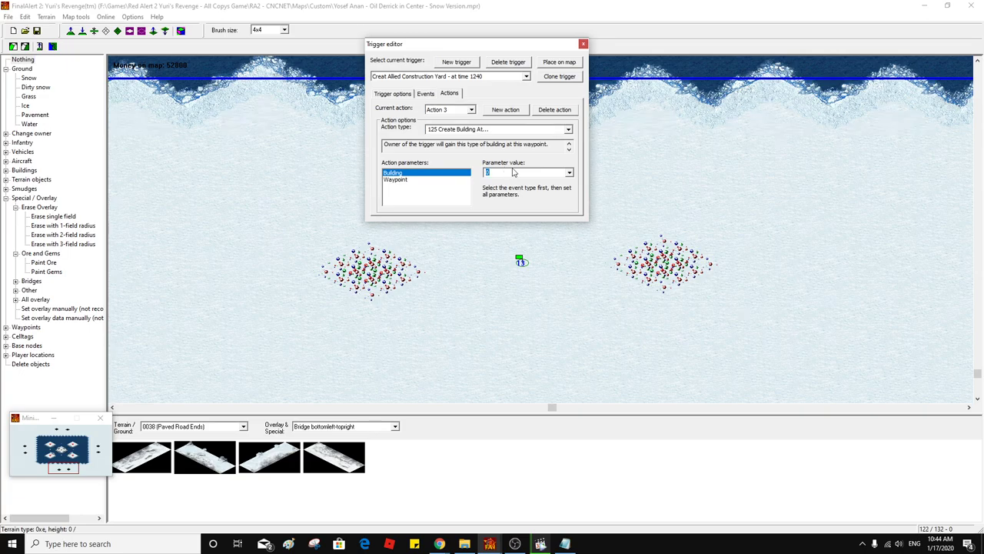
pyautogui.click(430, 179)
pyautogui.doubleClick(514, 173)
pyautogui.write('13')
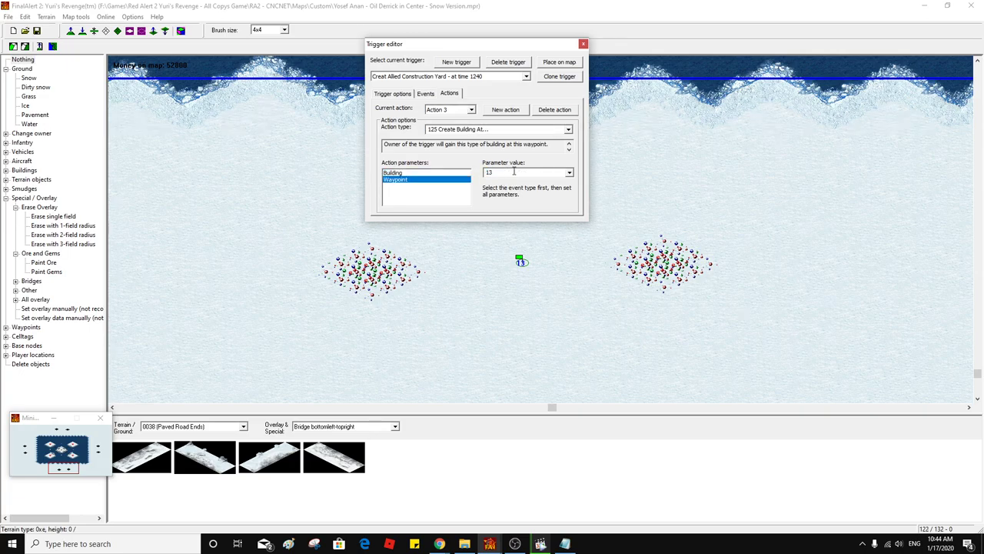
# Review the building and waypoint parameters of the trigger's earlier actions, from Action 2 back to Action 0
pyautogui.scroll(1, 466, 114)
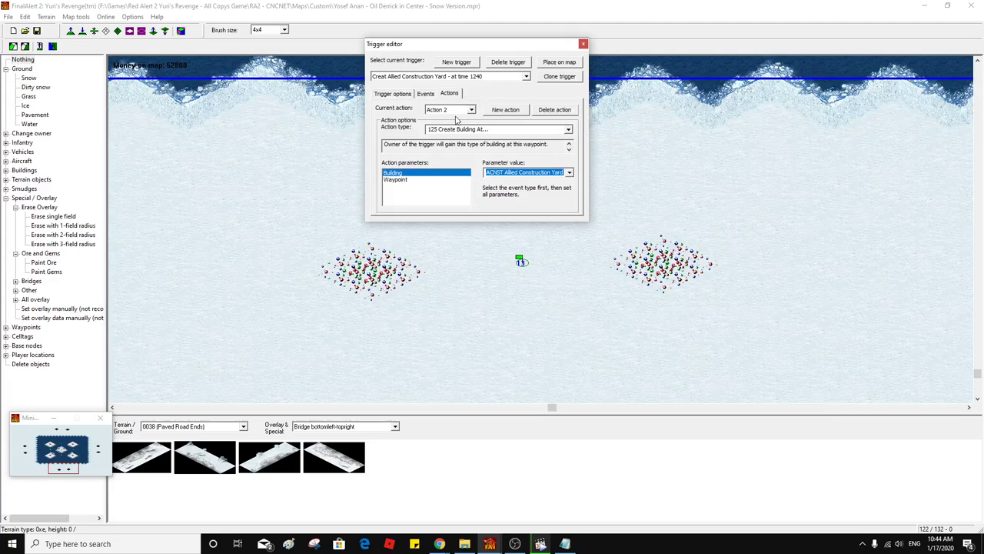
pyautogui.click(416, 180)
pyautogui.click(443, 111)
pyautogui.click(438, 127)
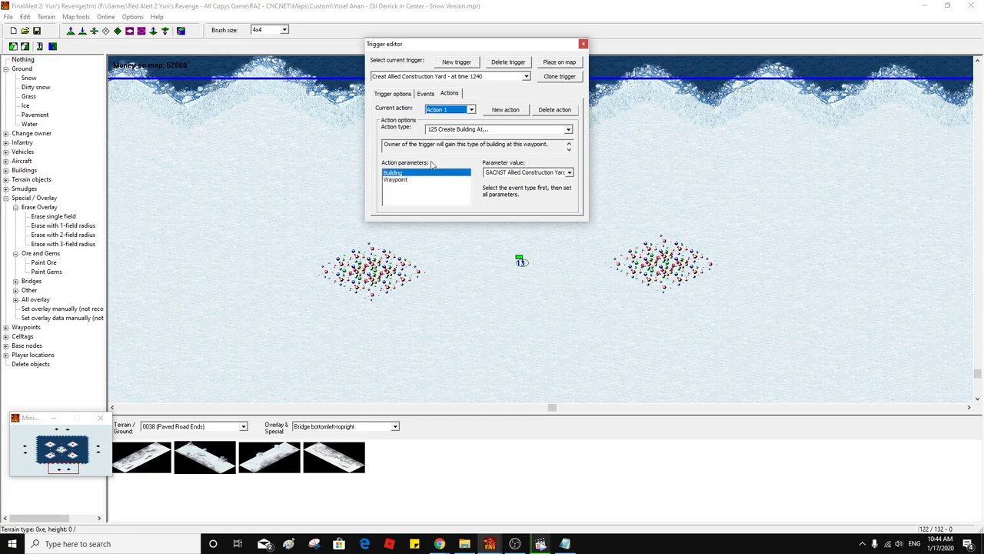
pyautogui.click(425, 182)
pyautogui.click(445, 111)
pyautogui.click(444, 119)
pyautogui.click(417, 180)
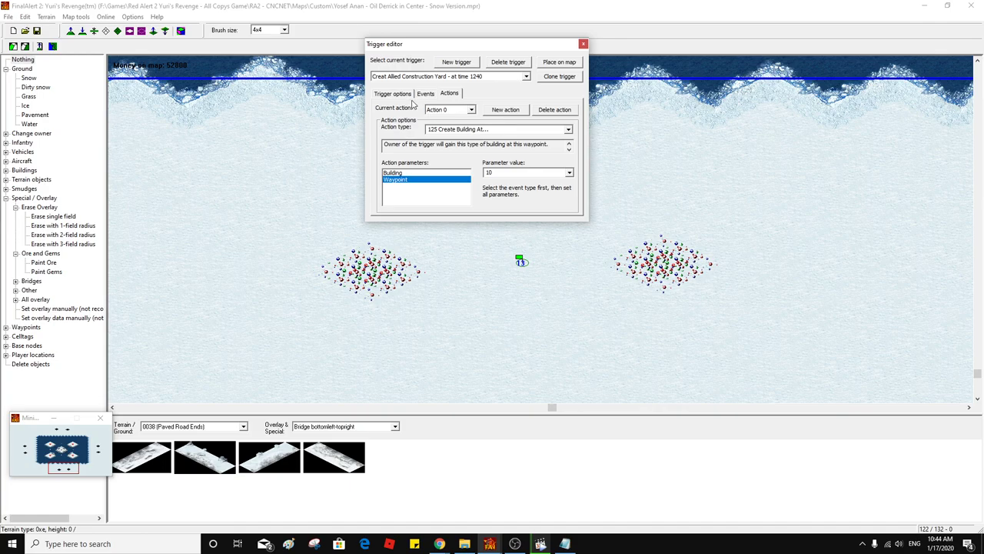
# Create another new trigger with event type 13 Elapsed Time and set its number to 124
pyautogui.click(409, 96)
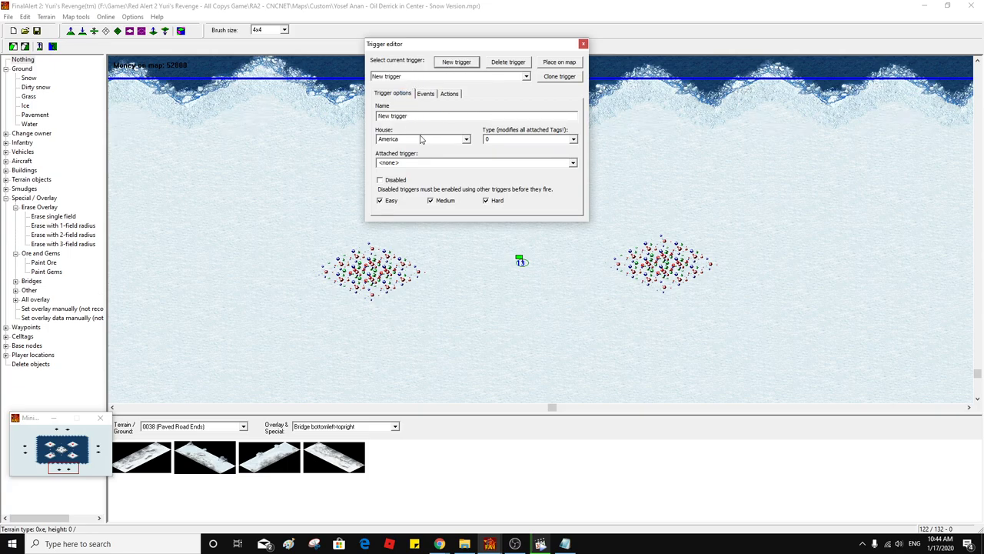
pyautogui.click(430, 94)
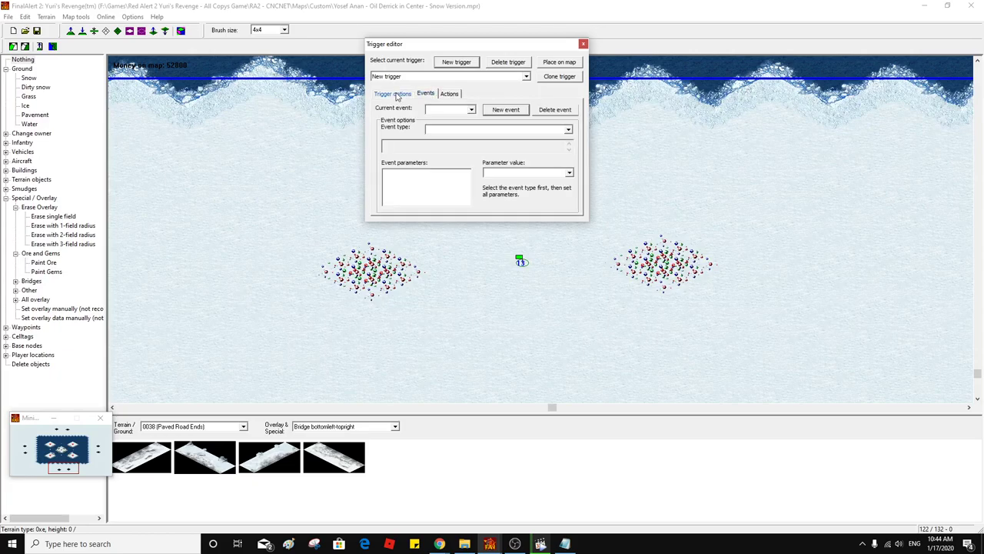
pyautogui.click(399, 76)
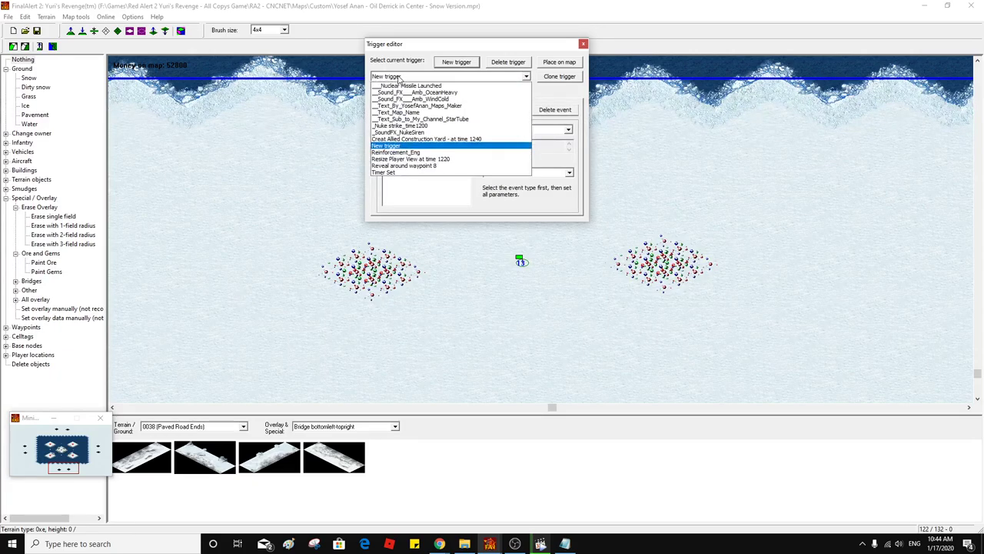
pyautogui.click(399, 77)
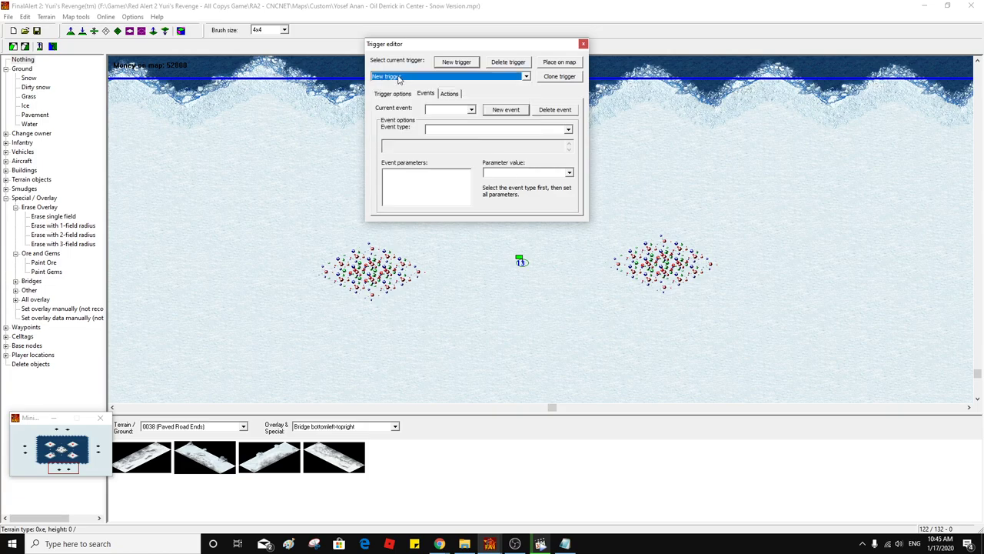
pyautogui.click(520, 112)
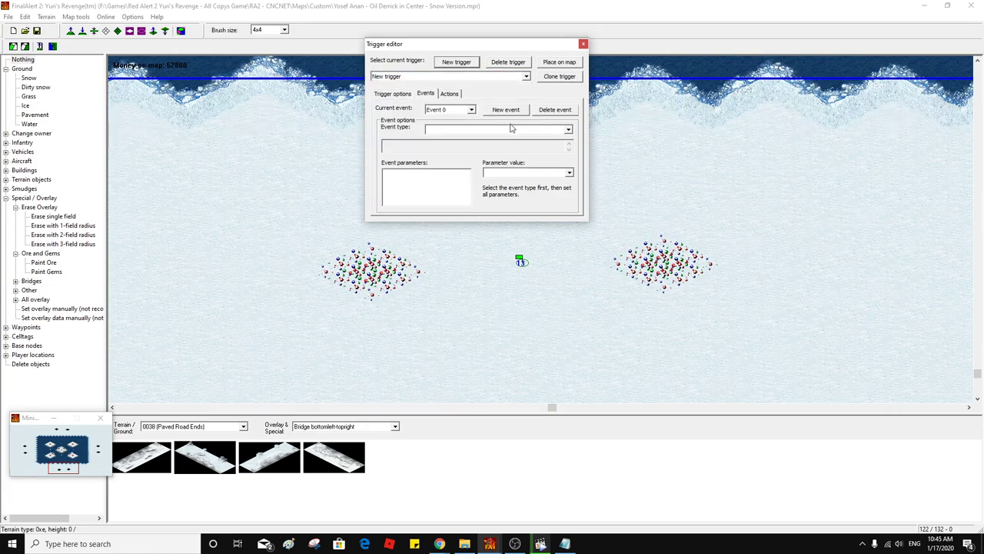
pyautogui.write('1')
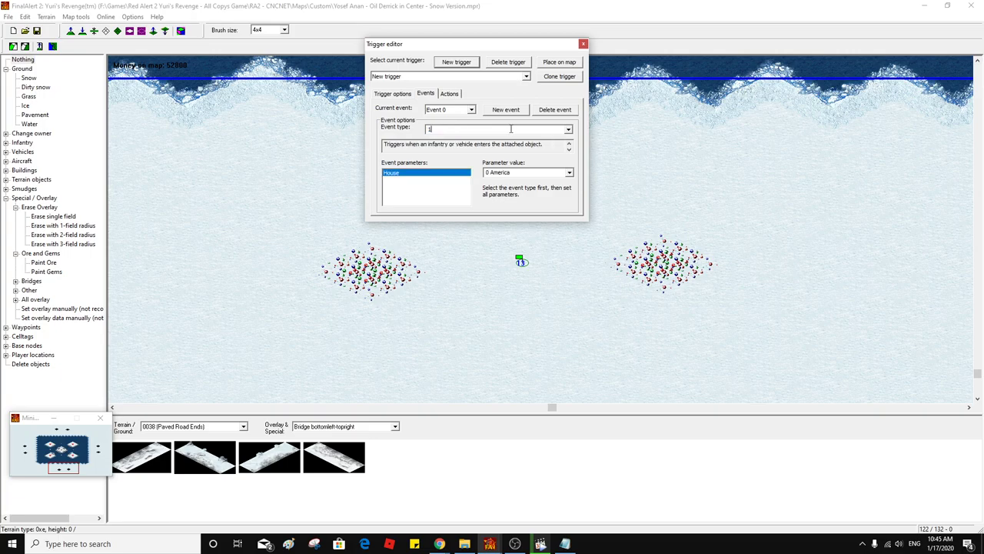
pyautogui.write('3 Elapsed Time...')
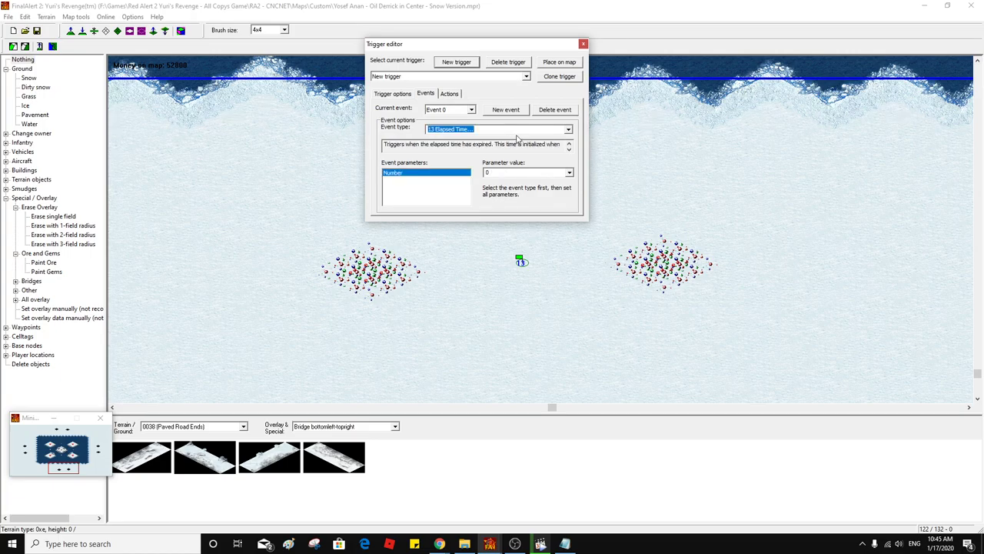
pyautogui.click(529, 174)
pyautogui.write('124')
# Add an action of type 55 Create Radar Event to the new trigger
pyautogui.click(456, 93)
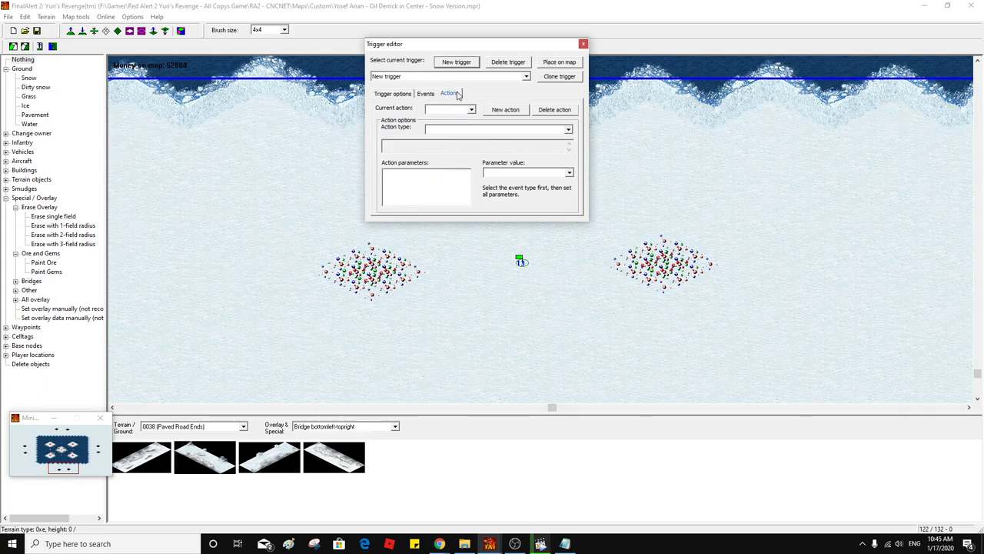
pyautogui.click(499, 112)
pyautogui.click(569, 130)
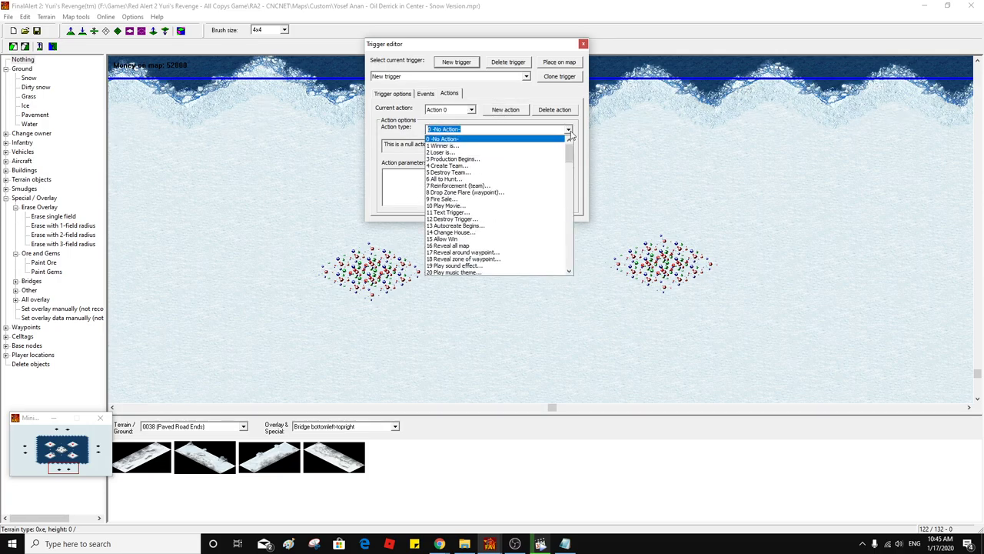
pyautogui.scroll(-3, 571, 134)
pyautogui.scroll(-3, 571, 135)
pyautogui.scroll(-3, 571, 135)
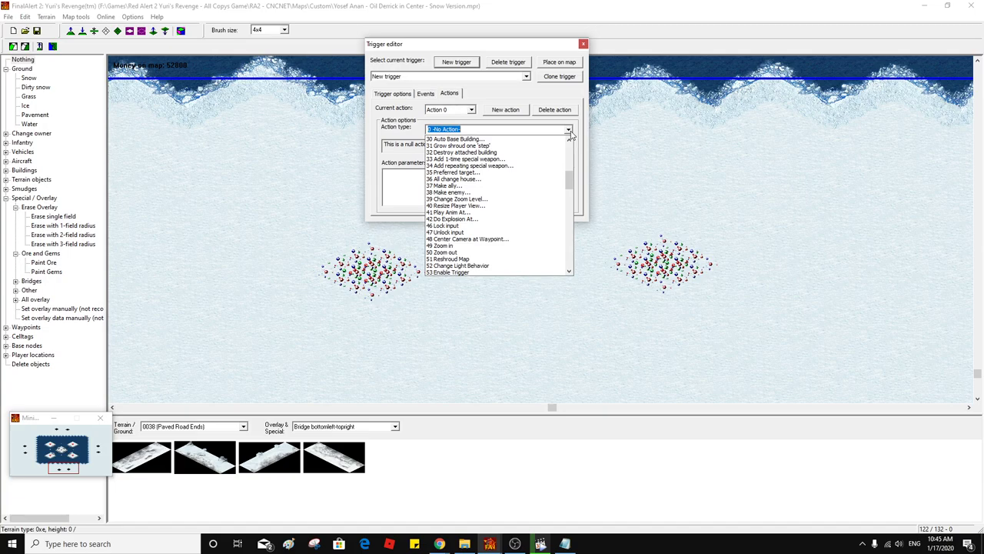
pyautogui.scroll(-3, 572, 134)
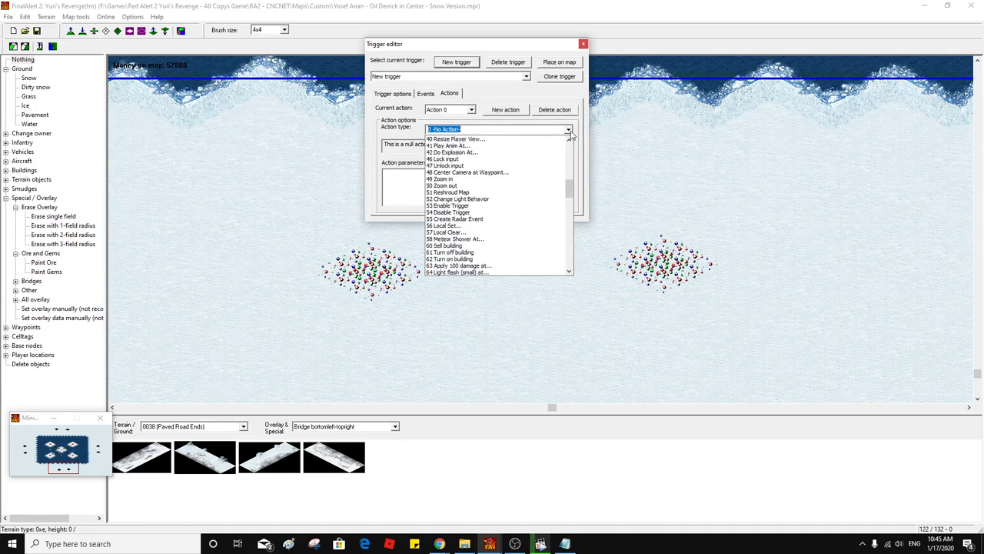
pyautogui.click(492, 219)
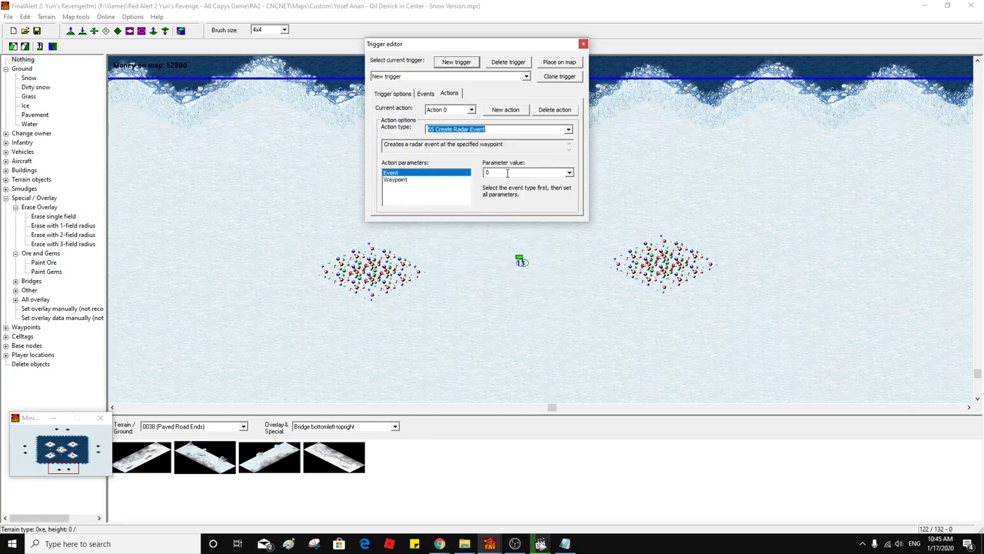
# Set the first radar event action's event value to 11 and fill in its waypoint
pyautogui.click(531, 173)
pyautogui.write('11')
pyautogui.click(448, 180)
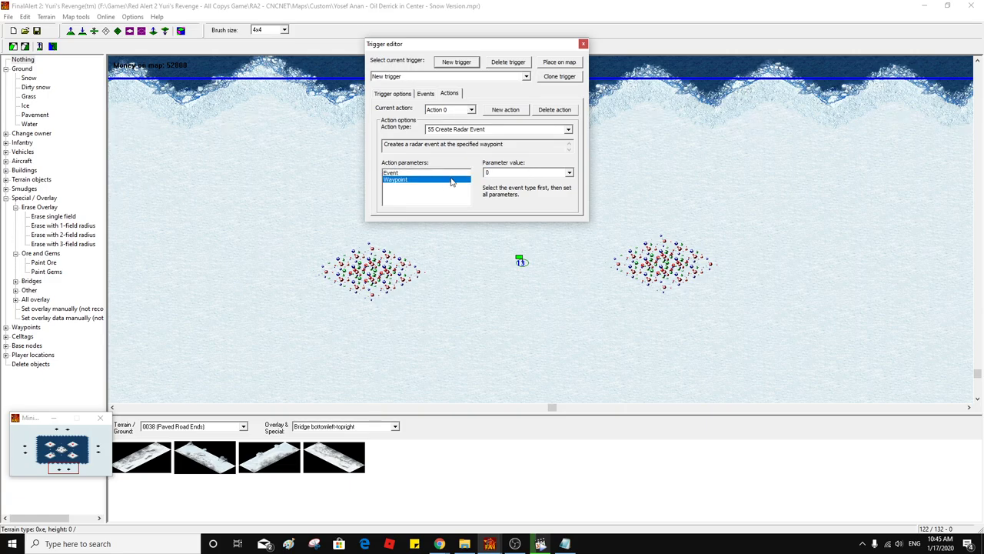
pyautogui.click(514, 172)
pyautogui.write('1')
# Add a second action 55 Create Radar Event with event value 11 and fill in its waypoint
pyautogui.click(505, 110)
pyautogui.click(486, 128)
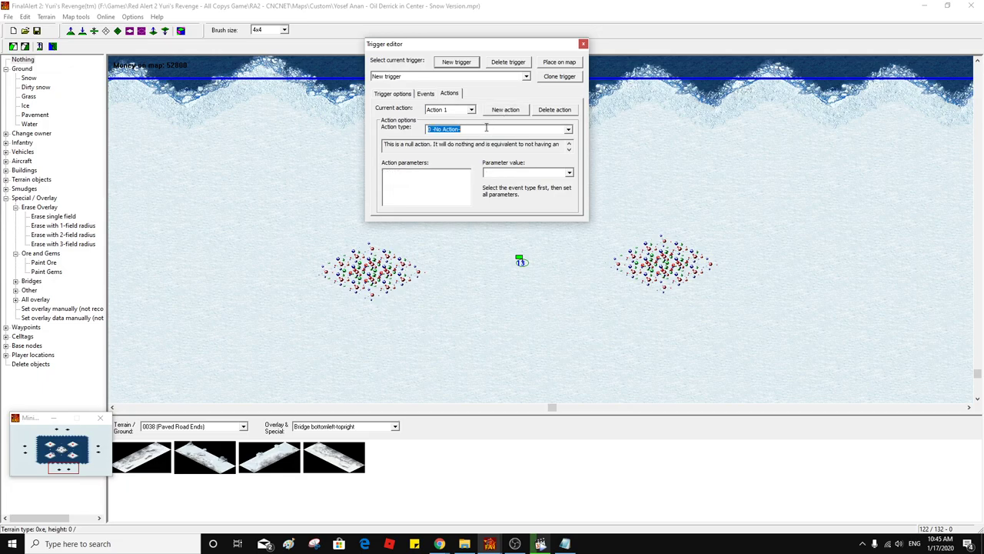
pyautogui.write('55 Create Radar Event')
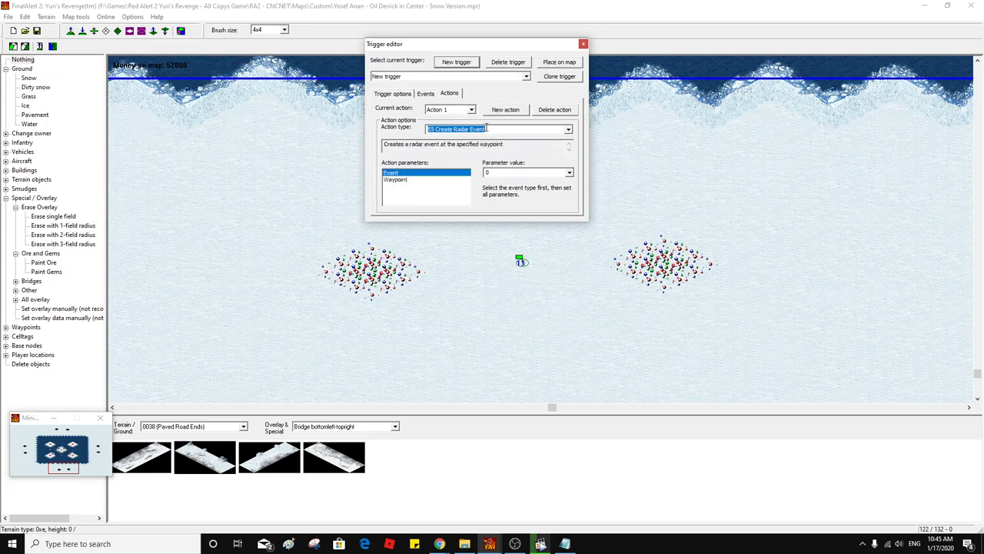
pyautogui.click(492, 172)
pyautogui.write('11')
pyautogui.click(449, 180)
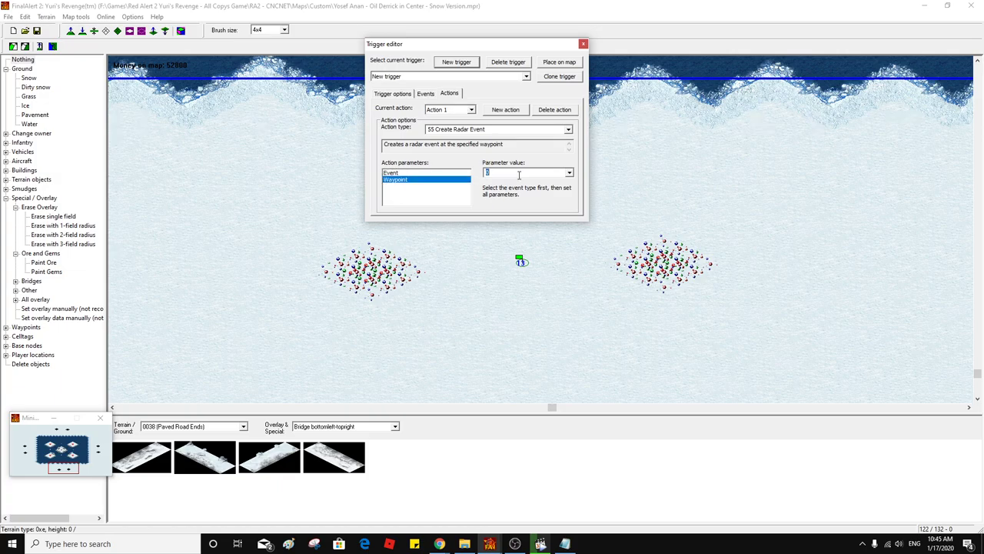
# Add a third action 55 Create Radar Event, fill in its event value and set its waypoint to 12
pyautogui.click(507, 112)
pyautogui.click(452, 130)
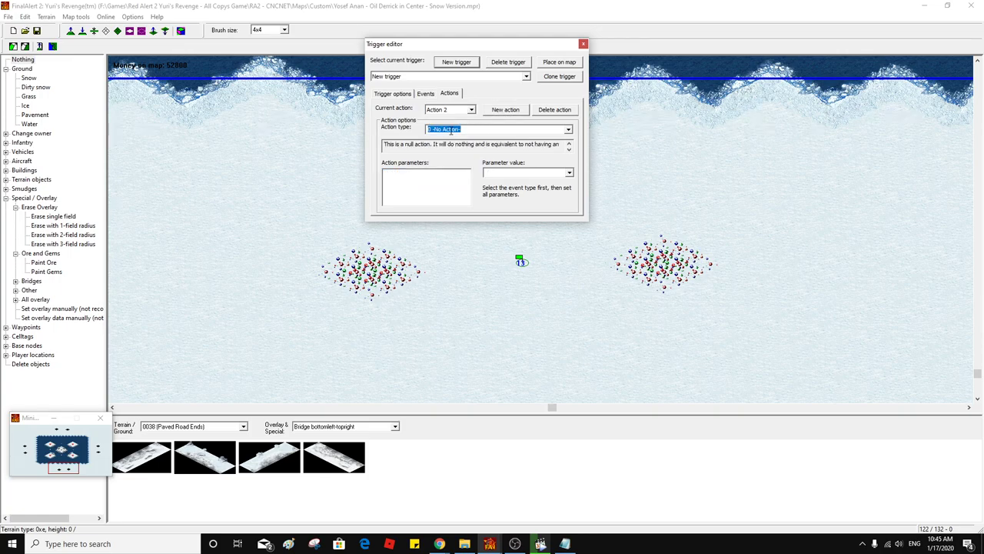
pyautogui.write('35 Create Radar Event')
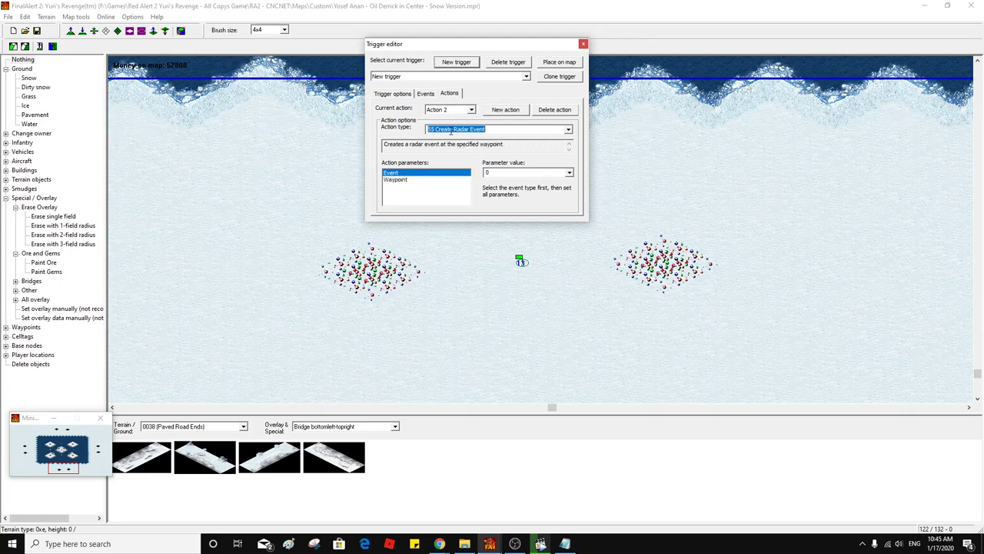
pyautogui.click(514, 172)
pyautogui.click(420, 179)
pyautogui.write('12')
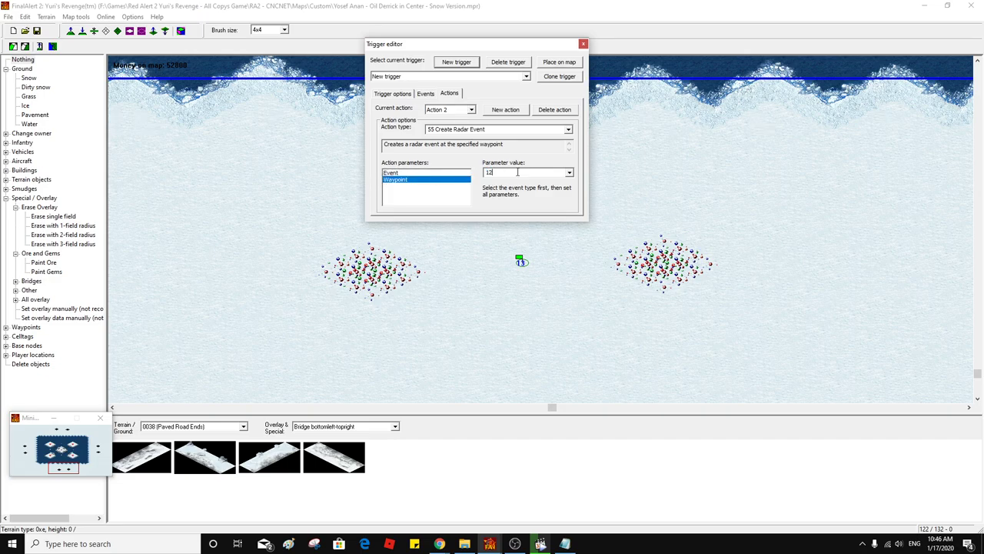
# Add a fourth action 55 Create Radar Event with event value 11 and waypoint 13
pyautogui.click(506, 109)
pyautogui.click(483, 128)
pyautogui.write('55')
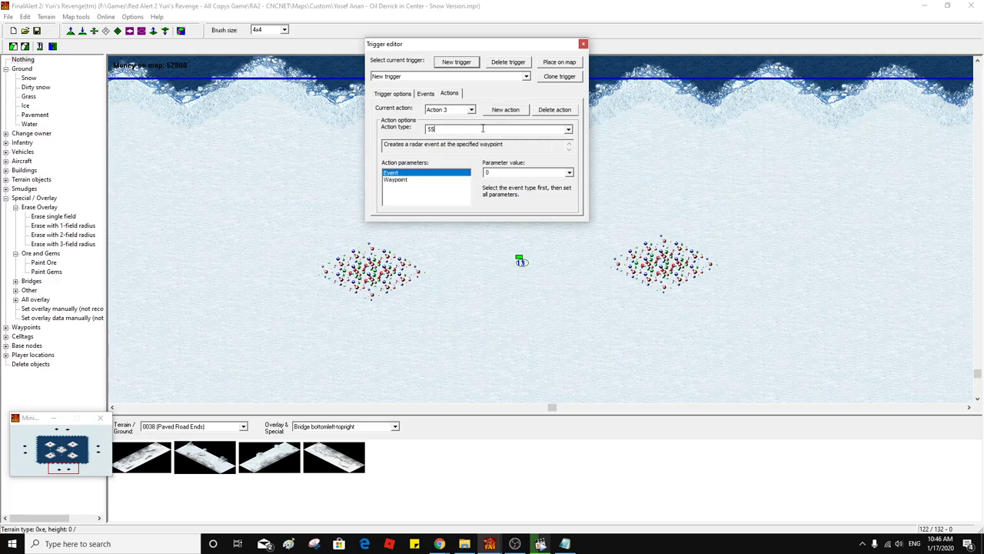
pyautogui.click(505, 173)
pyautogui.write('11')
pyautogui.click(439, 180)
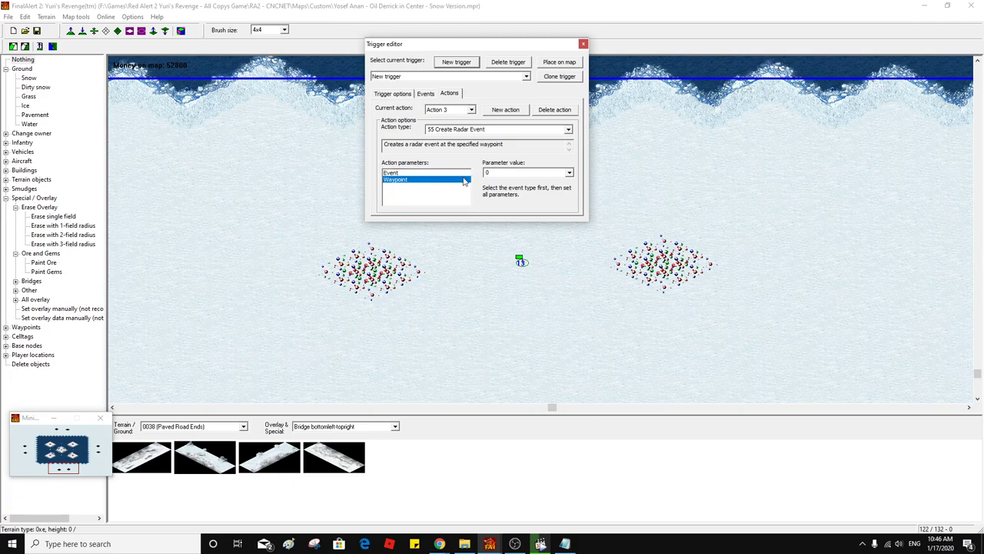
pyautogui.write('13')
# Copy the action type's wording and rename the new trigger as Create Radar Event
pyautogui.click(459, 114)
pyautogui.click(459, 114)
pyautogui.moveTo(487, 130); pyautogui.dragTo(435, 129)
pyautogui.hotkey('ctrl', 'c')
pyautogui.click(399, 94)
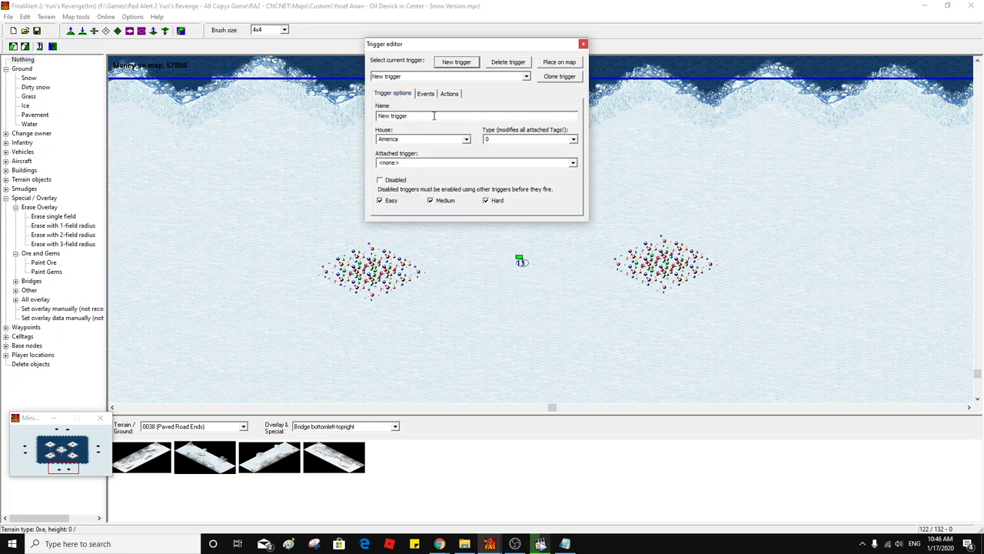
pyautogui.click(426, 94)
pyautogui.click(392, 94)
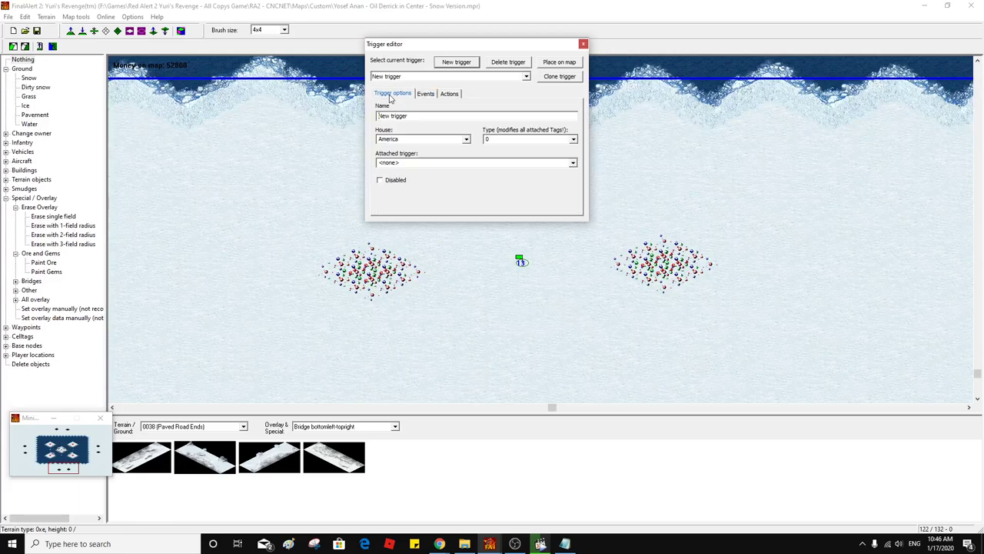
pyautogui.moveTo(419, 115); pyautogui.dragTo(376, 116)
pyautogui.hotkey('ctrl', 'v')
pyautogui.click(407, 96)
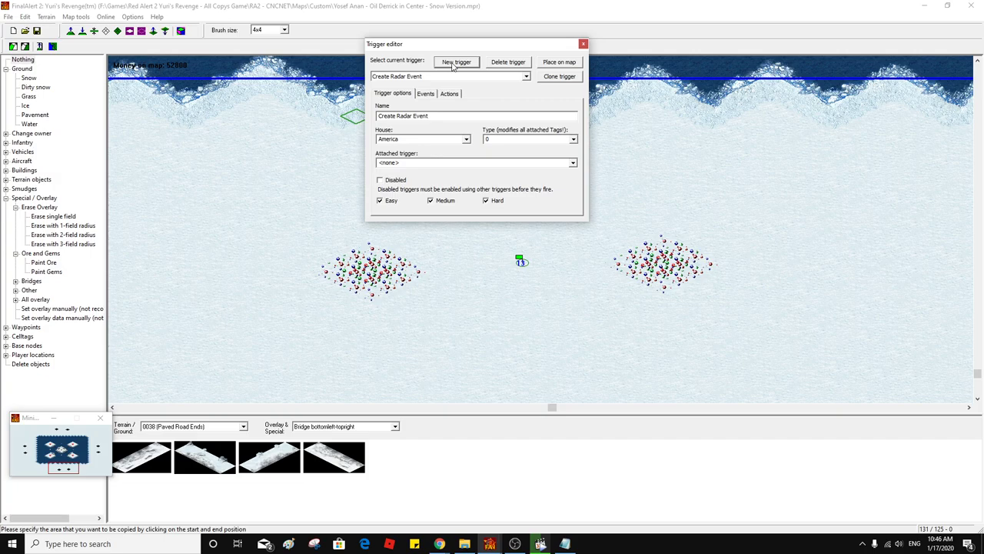
# Clone the trigger Reveal around waypoint 8 and name the clone Reveal around waypoint 10-11-12-13
pyautogui.click(399, 78)
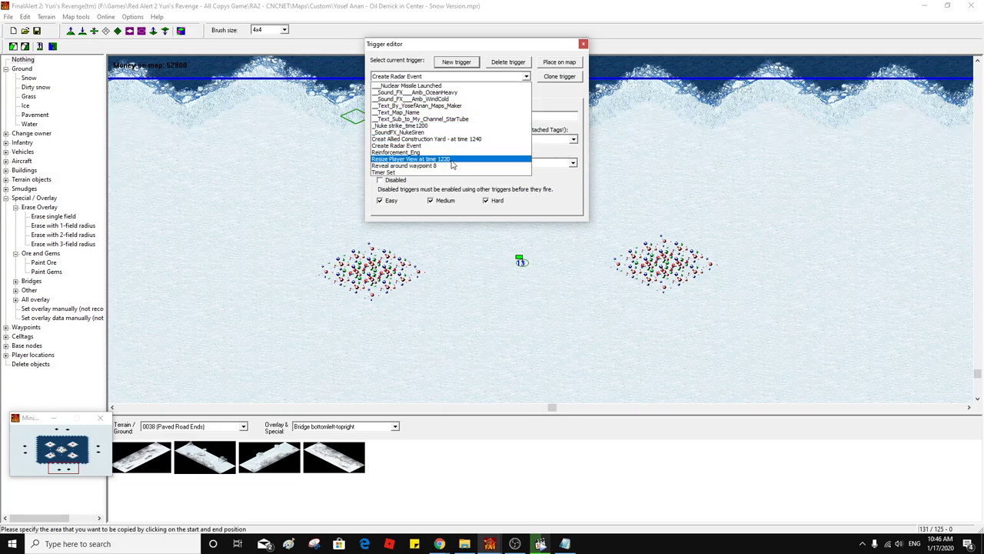
pyautogui.click(451, 166)
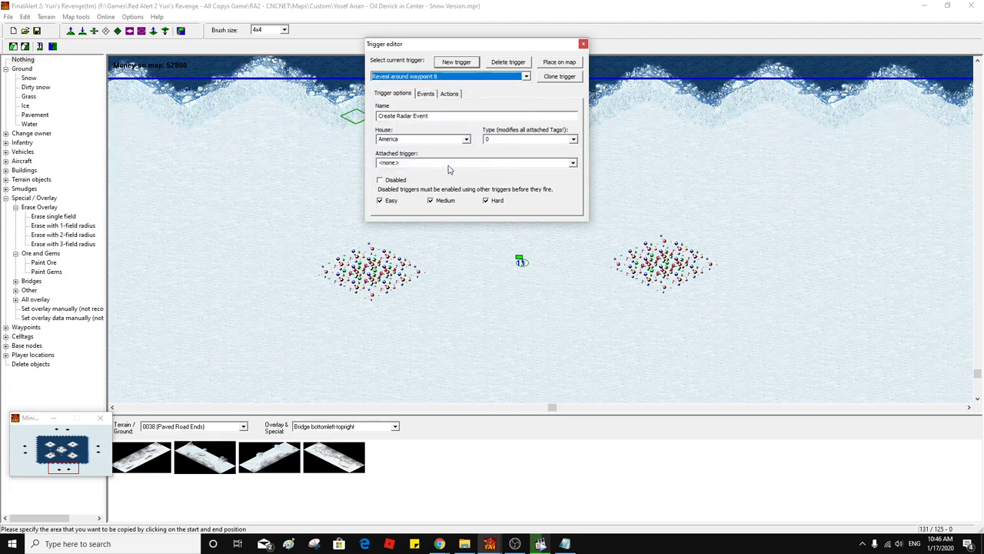
pyautogui.click(569, 78)
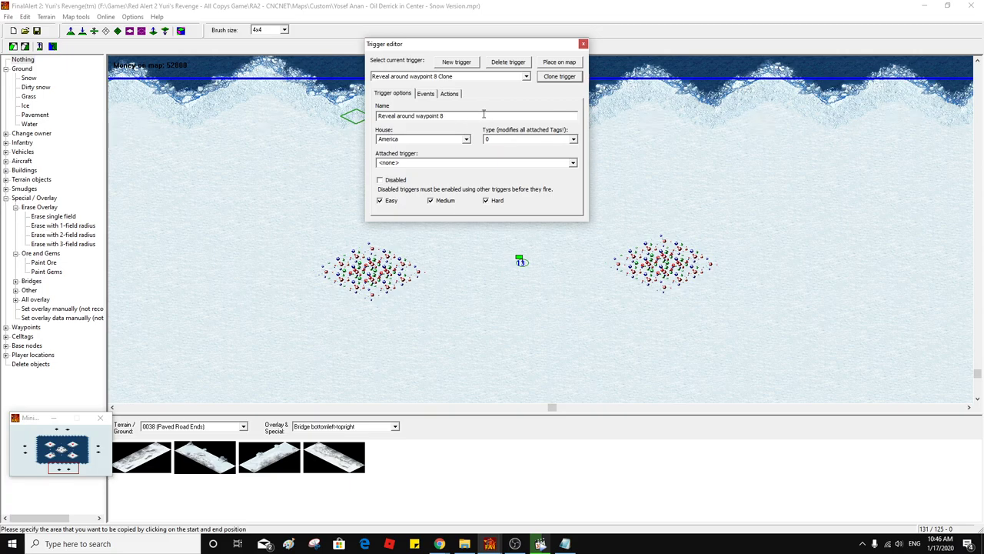
pyautogui.moveTo(480, 115); pyautogui.dragTo(440, 115)
pyautogui.write('10-11-12-13')
# Check the cloned trigger's event and set its first Reveal around waypoint action to waypoint 10
pyautogui.click(433, 97)
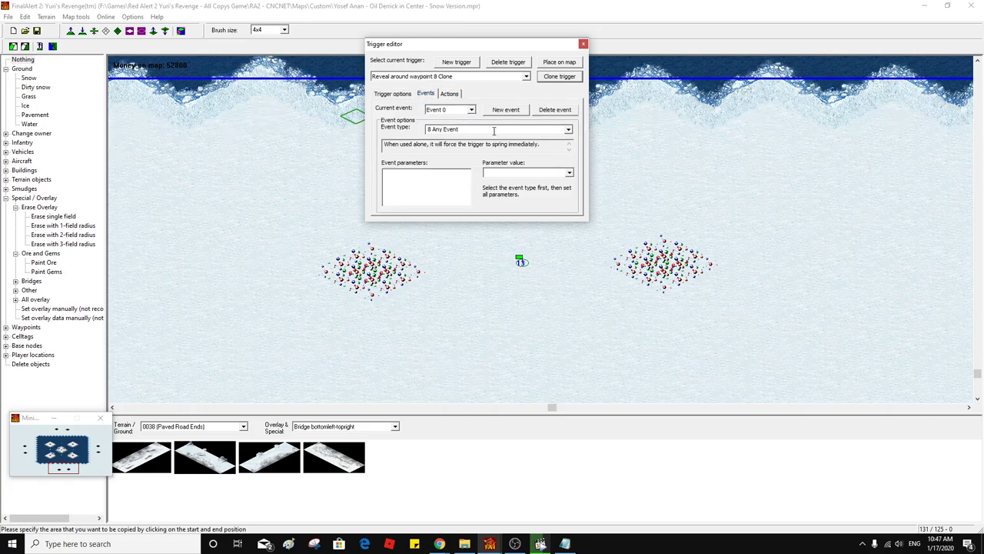
pyautogui.click(449, 94)
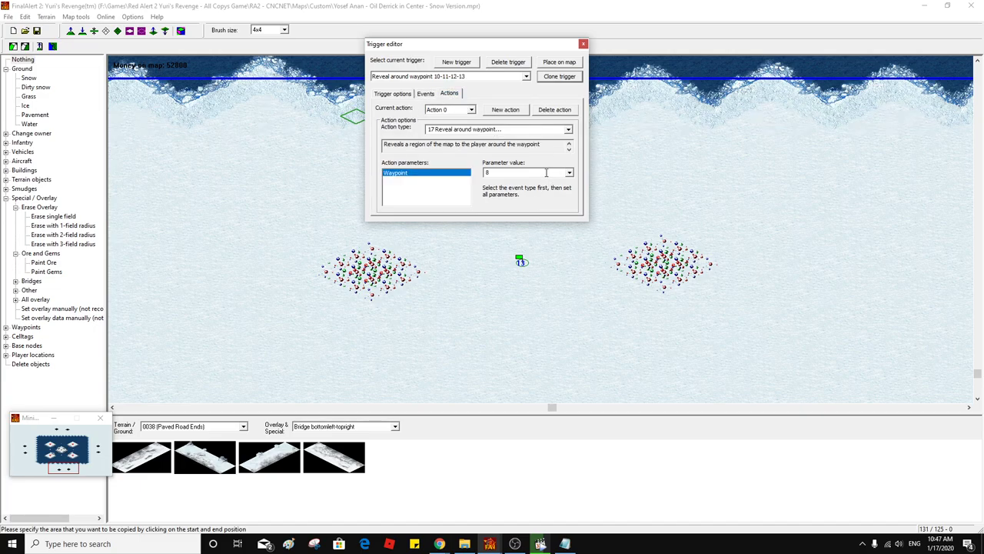
pyautogui.write('10')
# Add a second action 17 Reveal around waypoint to the cloned trigger, with waypoint 11
pyautogui.click(505, 110)
pyautogui.click(473, 130)
pyautogui.write('17')
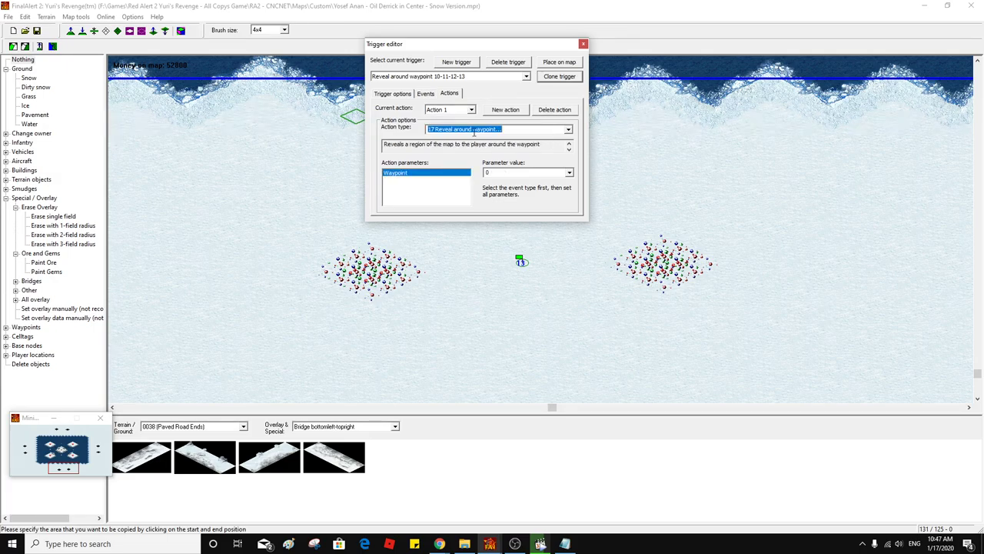
pyautogui.click(502, 173)
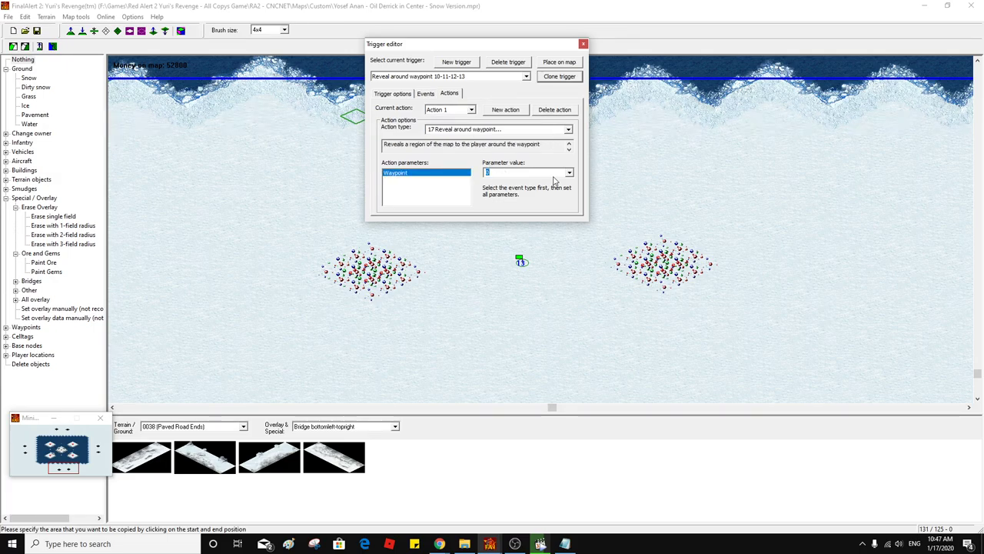
pyautogui.write('13')
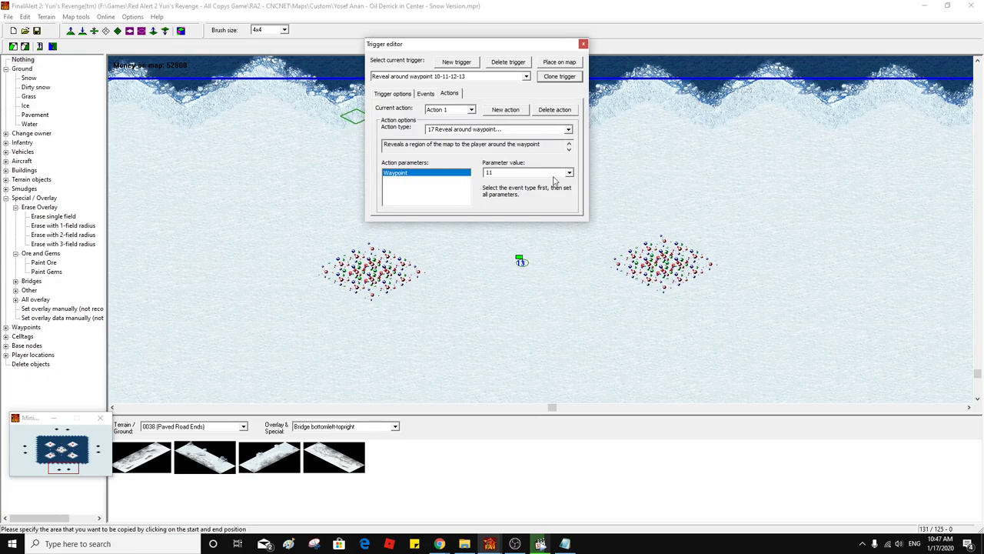
# Add a third action 17 Reveal around waypoint to the cloned trigger, with waypoint 12
pyautogui.click(505, 110)
pyautogui.click(467, 128)
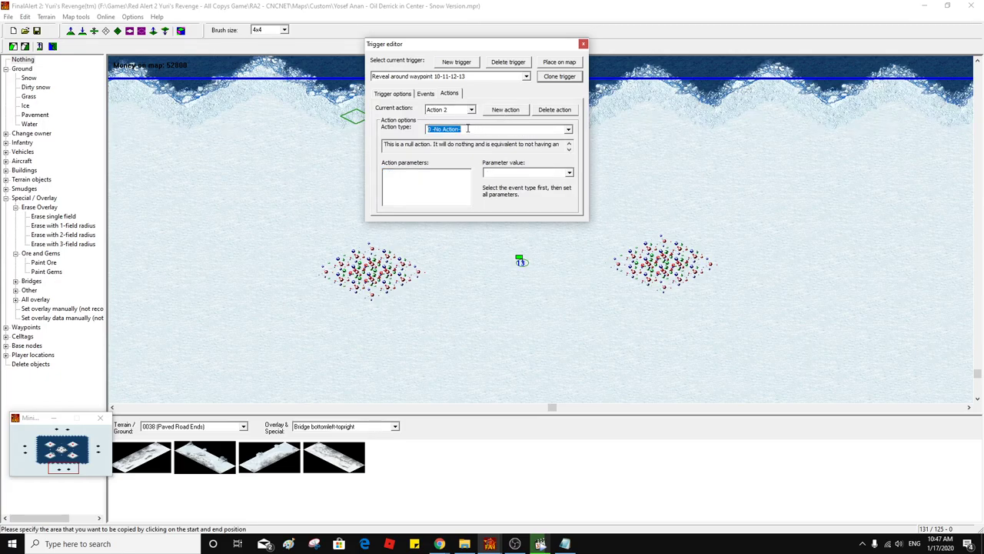
pyautogui.write('17 Reveal around waypoint')
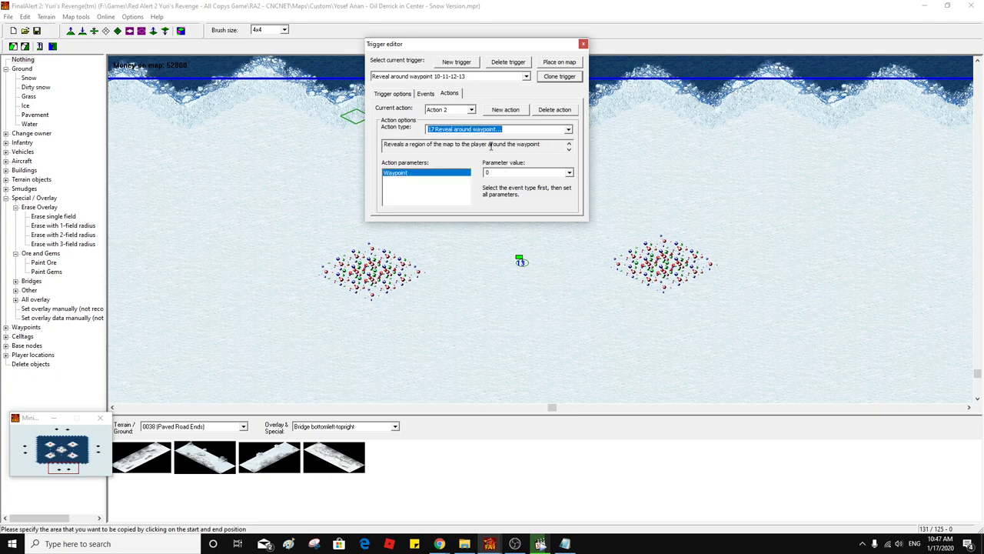
pyautogui.click(512, 172)
pyautogui.write('12')
# Add a fourth action 17 Reveal around waypoint to the cloned trigger, with waypoint 13
pyautogui.click(508, 110)
pyautogui.click(461, 129)
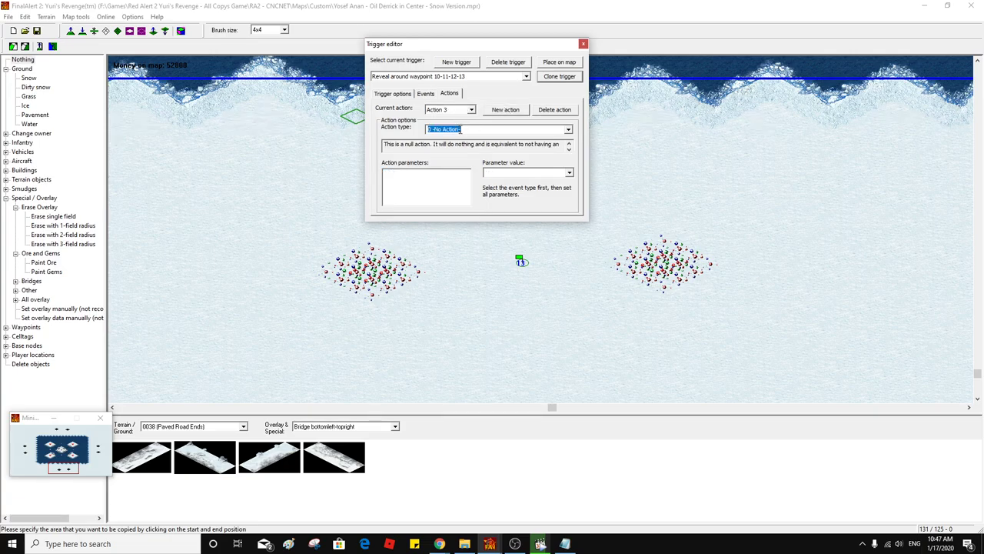
pyautogui.write('17 Reveal around waypoint')
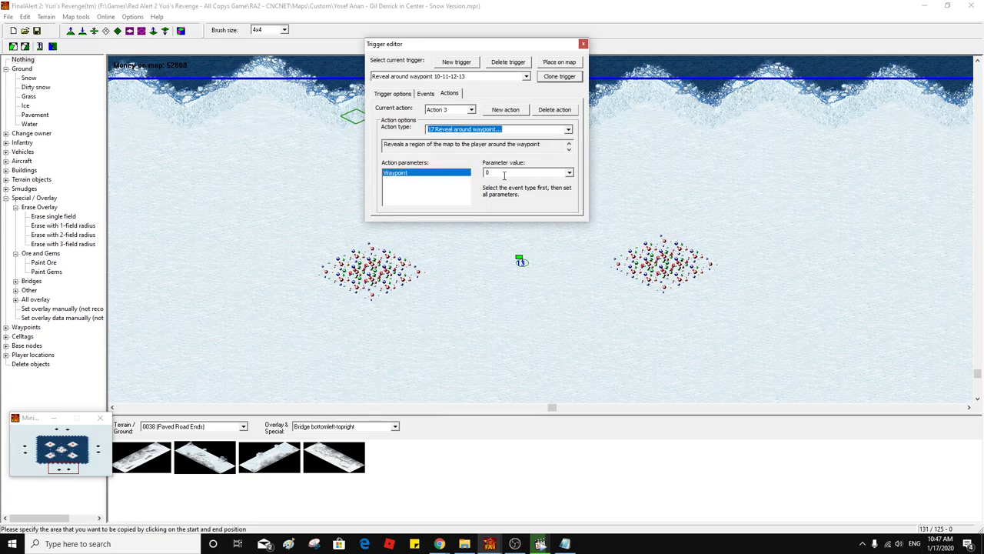
pyautogui.click(505, 172)
pyautogui.write('13')
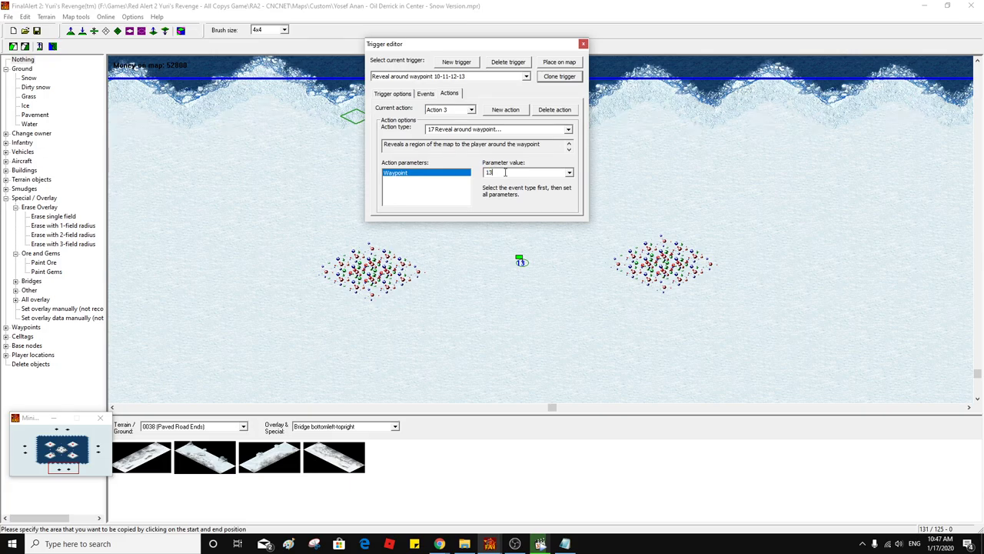
pyautogui.click(473, 112)
pyautogui.click(475, 113)
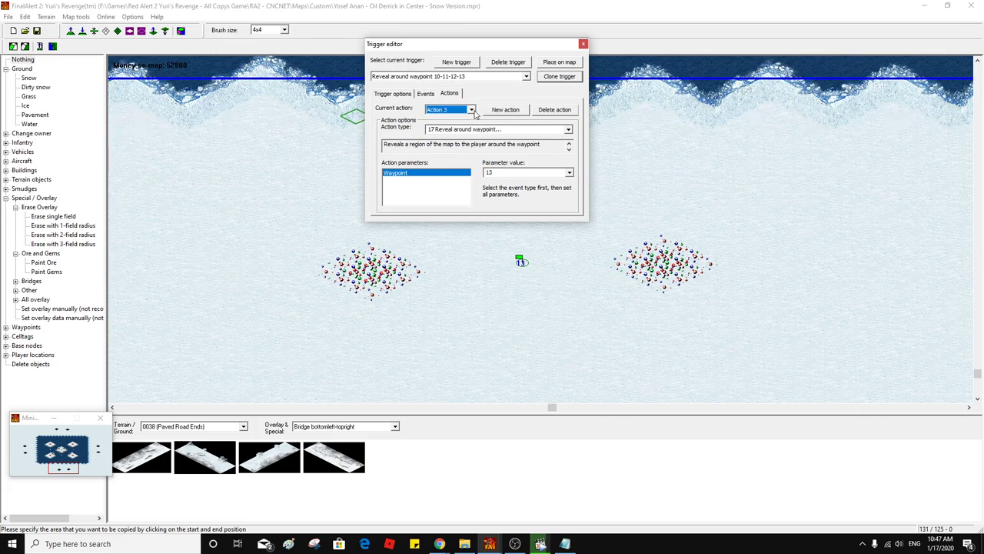
# Look over the list of existing triggers and create another new trigger
pyautogui.click(401, 95)
pyautogui.click(405, 78)
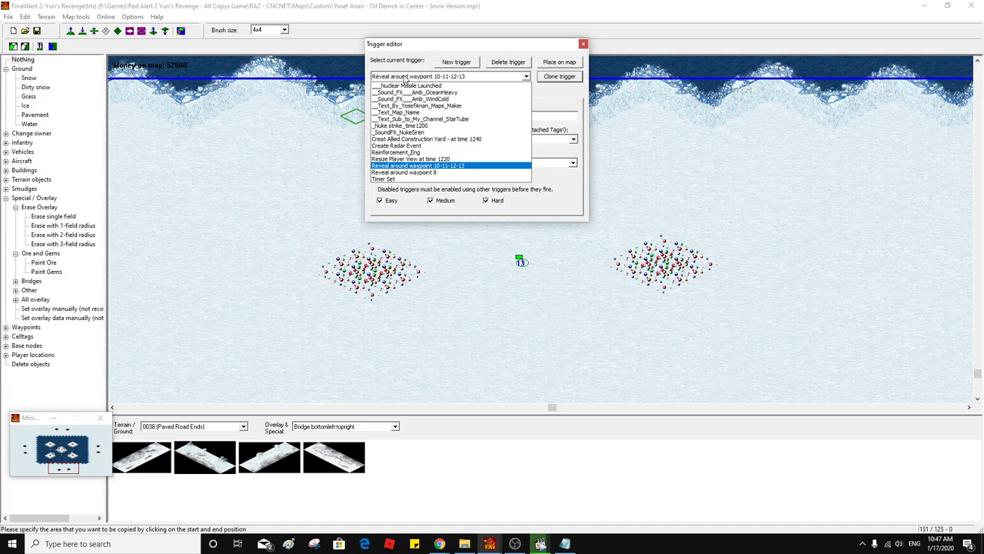
pyautogui.click(404, 79)
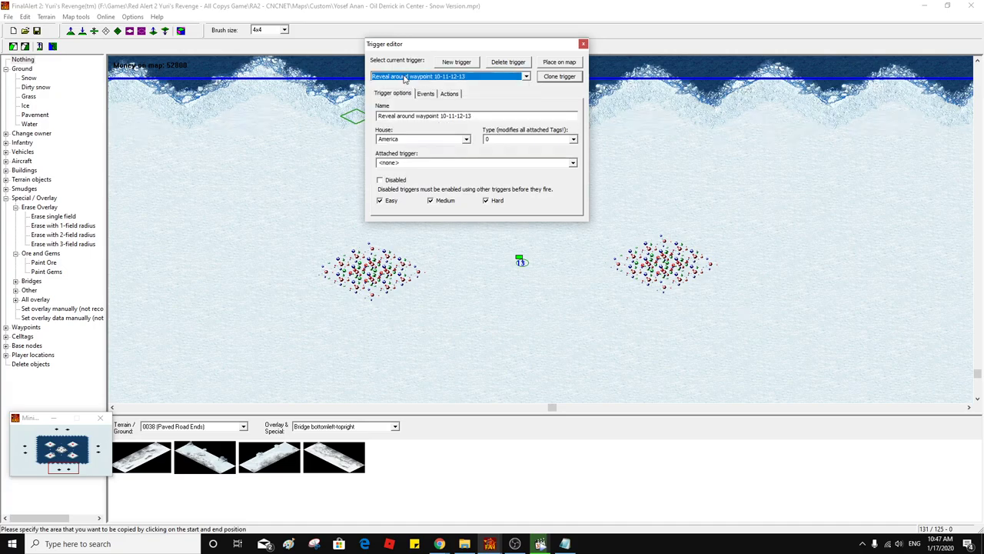
pyautogui.click(457, 66)
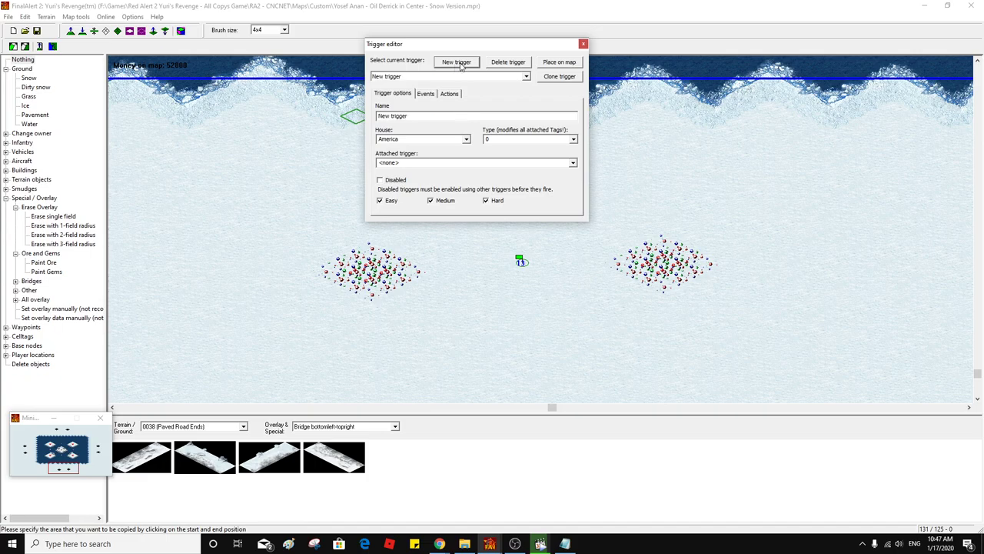
# Name the new trigger ReInforcment_Trans_Eng
pyautogui.moveTo(419, 116); pyautogui.dragTo(378, 115)
pyautogui.write('R')
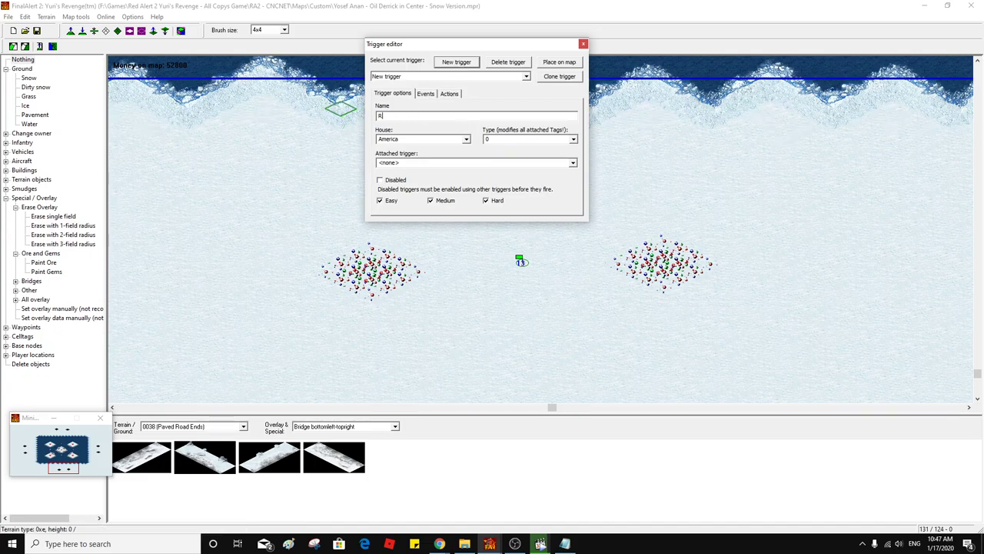
pyautogui.write('eInforcment_Trans_Eng')
# Add an event of type 13 Elapsed Time to the ReInforcment_Trans_Eng trigger and set its number to 1440
pyautogui.click(425, 93)
pyautogui.click(523, 112)
pyautogui.click(473, 129)
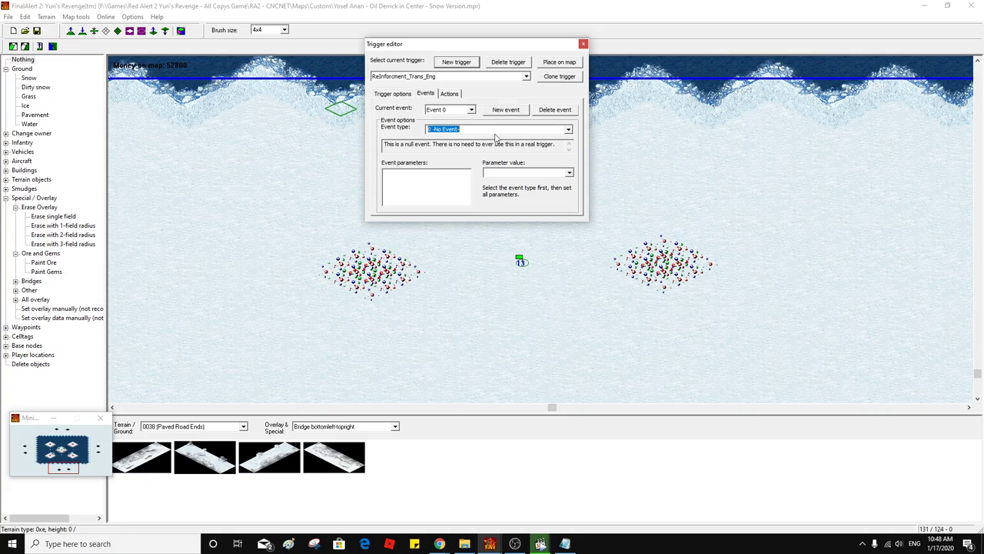
pyautogui.write('13 Elapsed Time...')
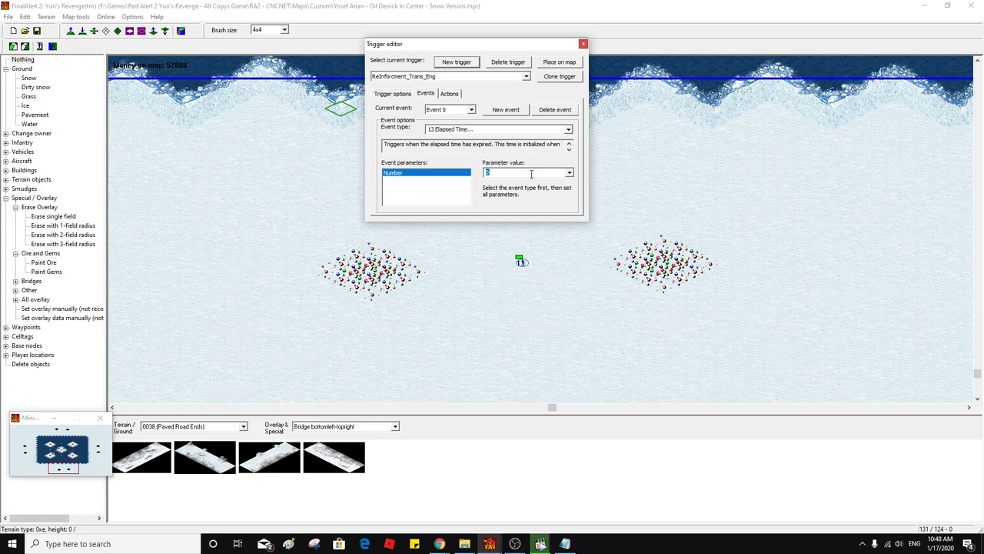
pyautogui.write('1440')
# Add a second action of type 21 Play speech to the "Resize Player View at time 1220" trigger
pyautogui.click(400, 76)
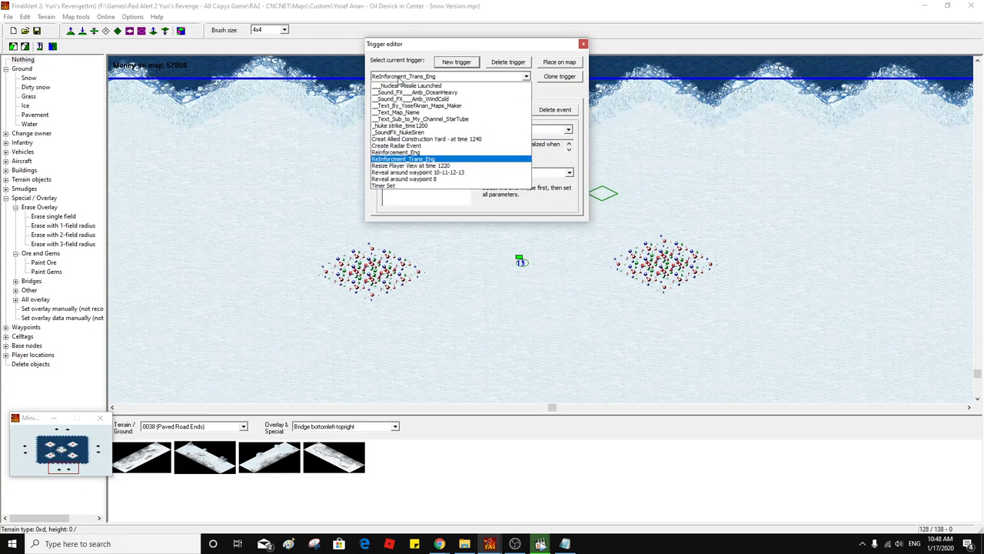
pyautogui.click(400, 79)
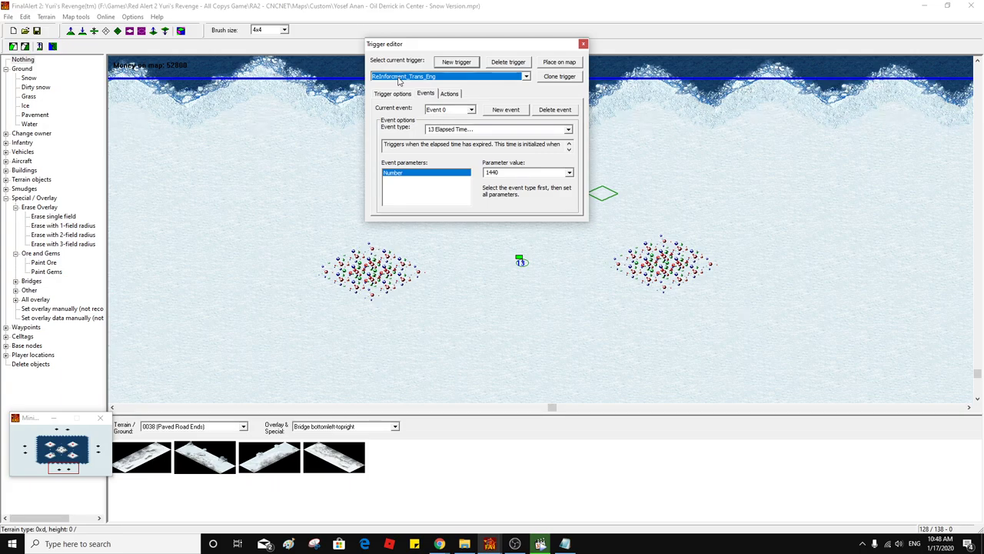
pyautogui.click(400, 77)
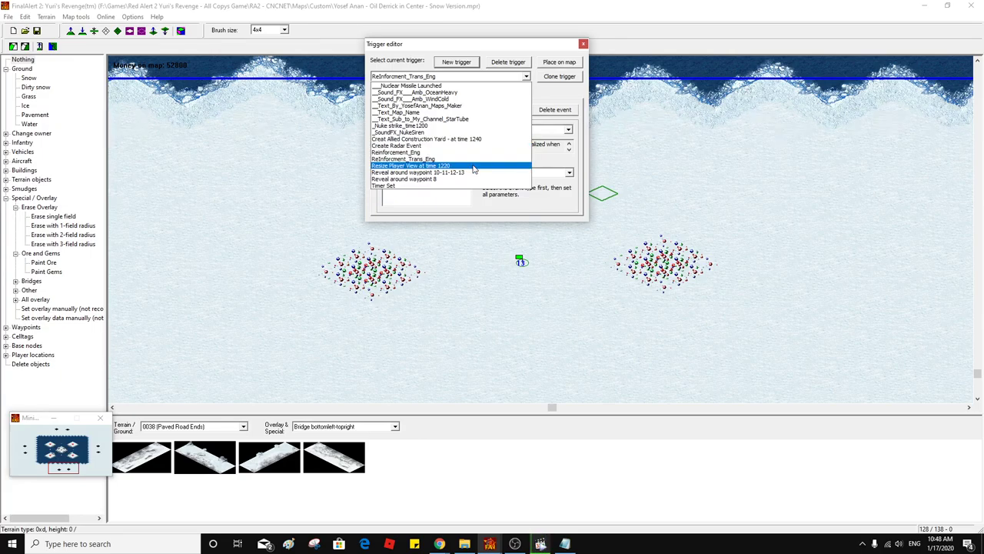
pyautogui.click(475, 168)
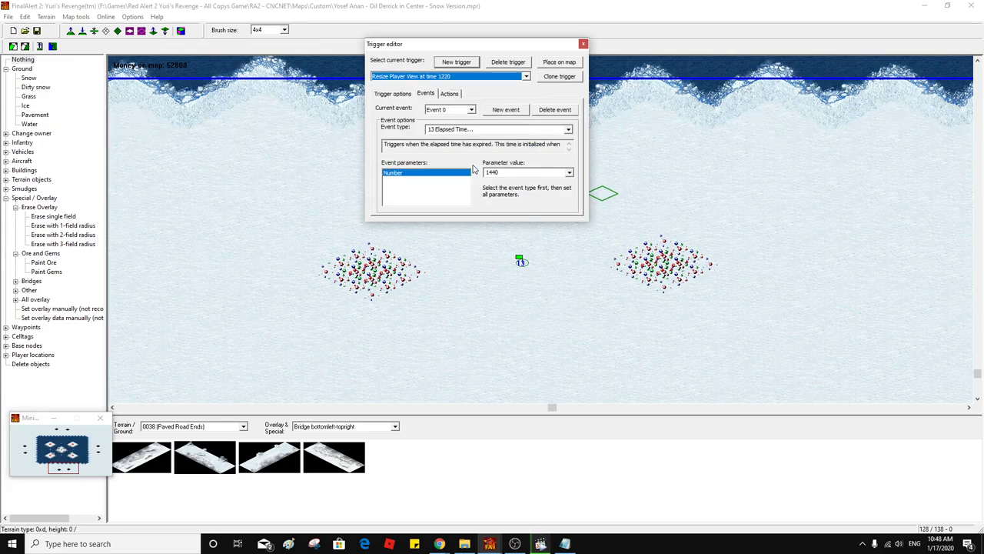
pyautogui.click(449, 109)
pyautogui.click(449, 118)
pyautogui.click(449, 93)
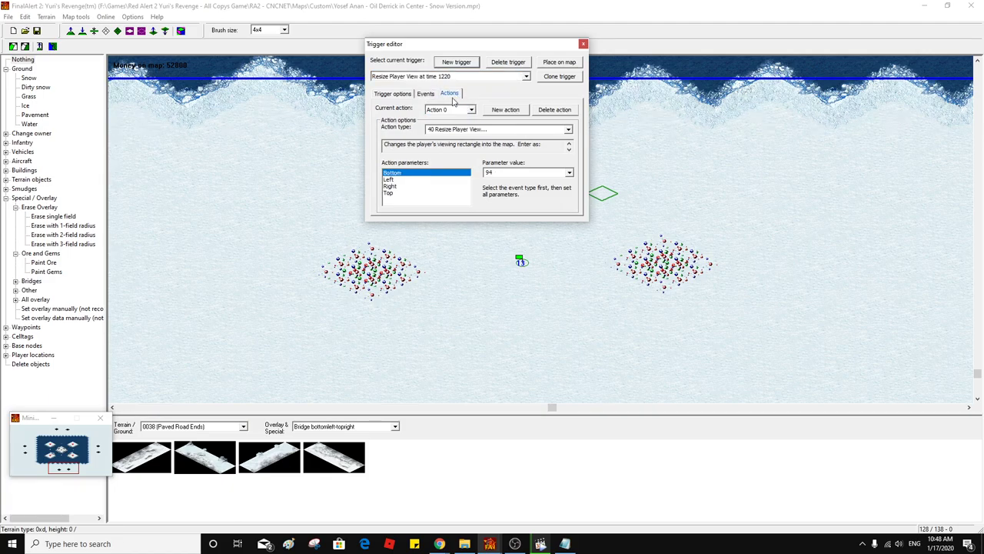
pyautogui.click(452, 109)
pyautogui.click(452, 110)
pyautogui.click(496, 112)
pyautogui.click(506, 130)
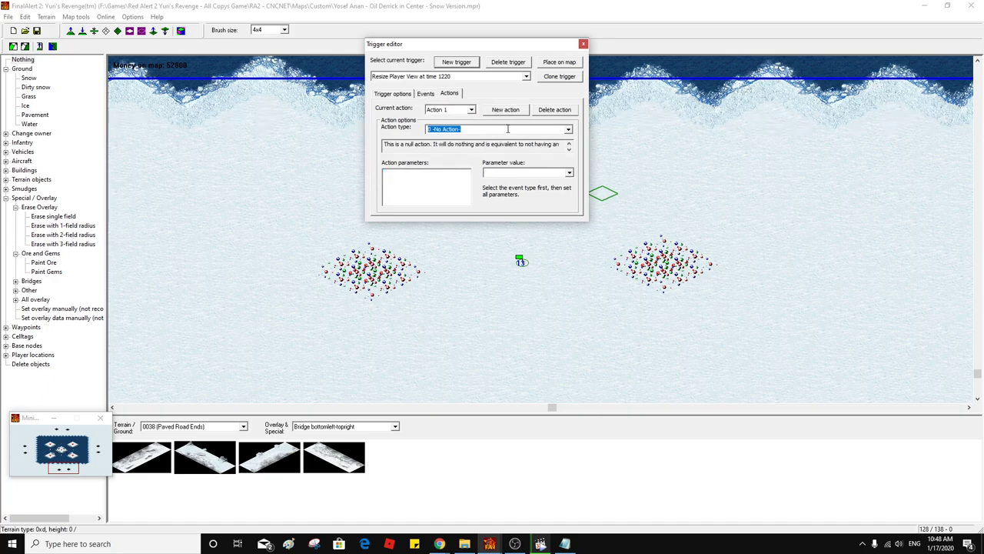
pyautogui.write('19 Play sound effect...')
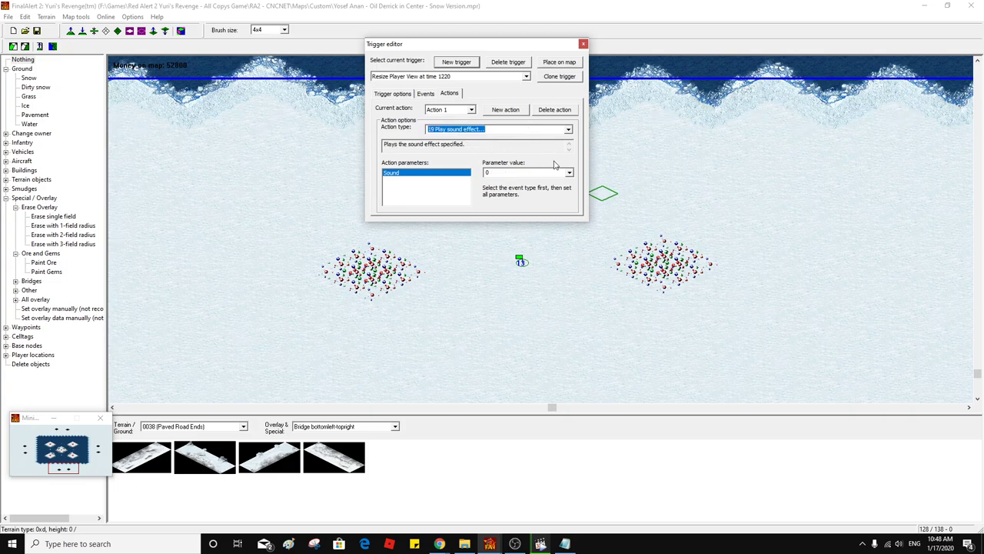
pyautogui.click(568, 129)
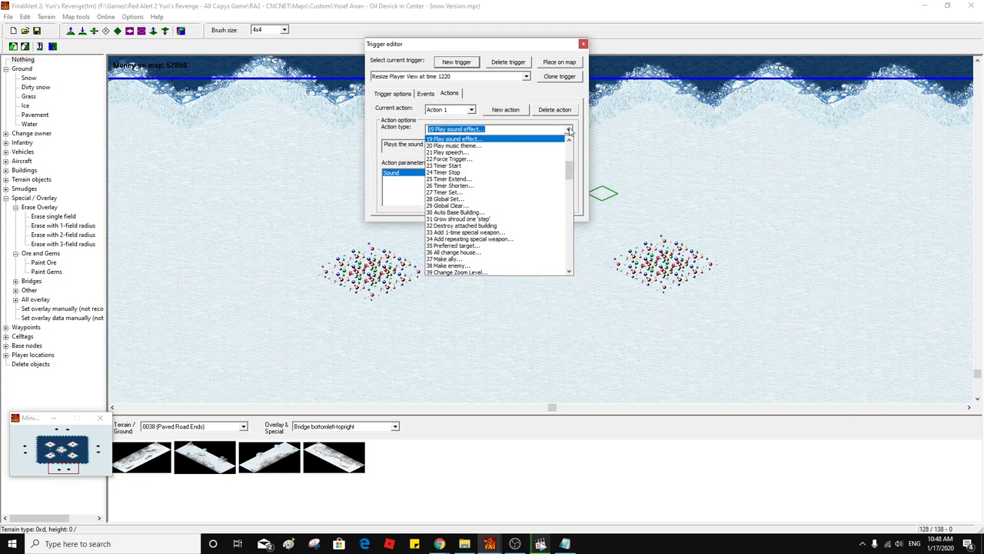
pyautogui.click(486, 153)
# Look through the available speech values for the new action, from the EVA announcements to the unit speeches, and return to the first entries
pyautogui.click(569, 175)
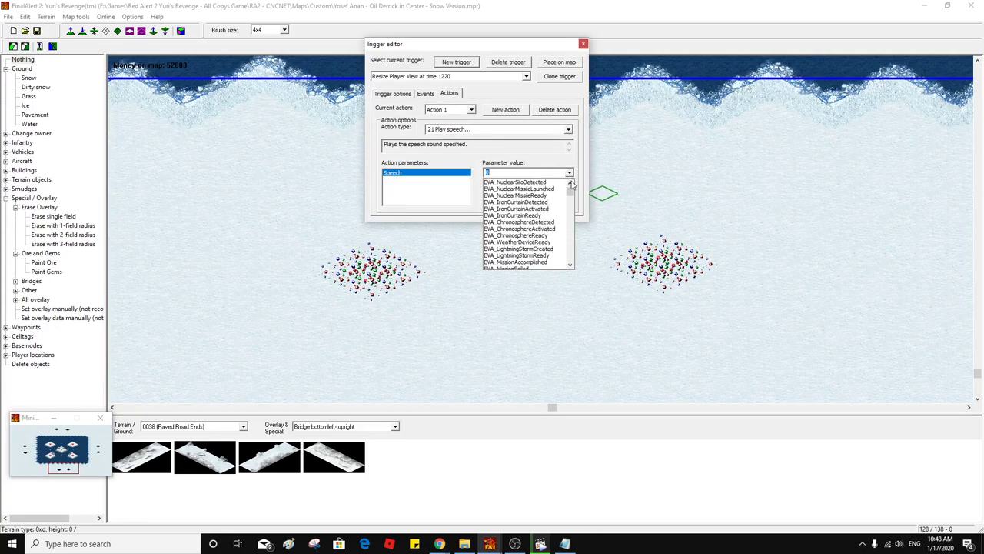
pyautogui.scroll(-2, 569, 192)
pyautogui.scroll(-2, 569, 193)
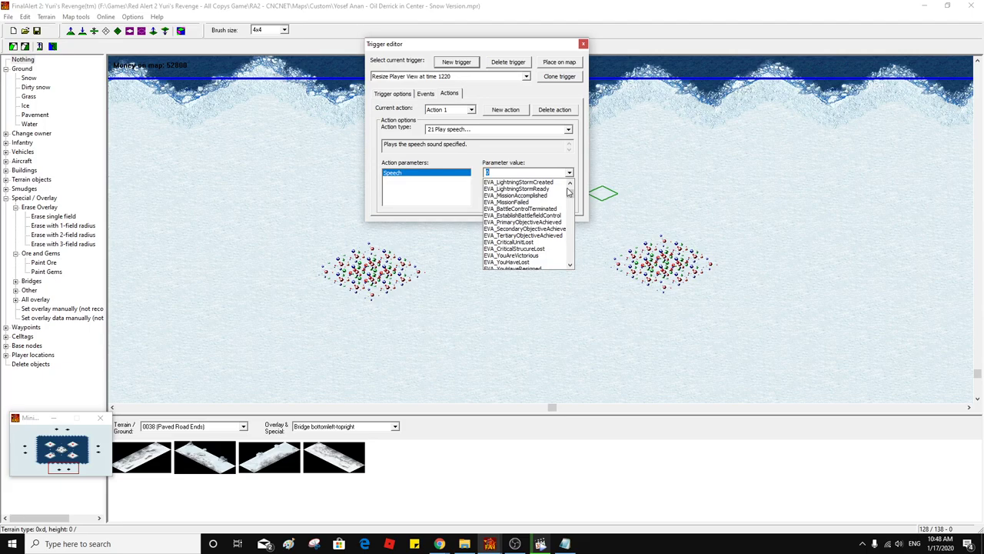
pyautogui.scroll(-3, 569, 192)
pyautogui.scroll(-3, 569, 192)
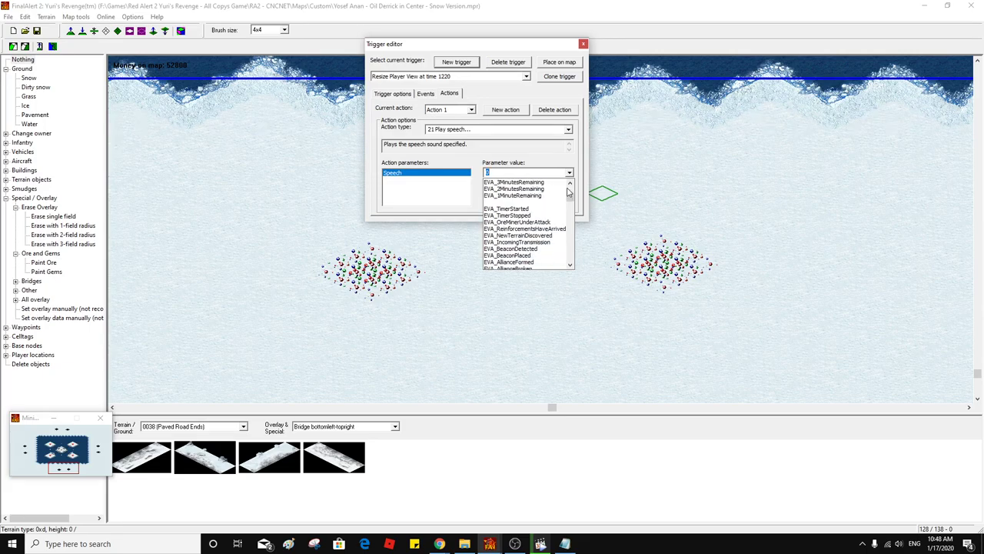
pyautogui.click(569, 265)
pyautogui.click(569, 264)
pyautogui.click(570, 264)
pyautogui.click(569, 265)
pyautogui.click(570, 265)
pyautogui.click(569, 264)
pyautogui.click(570, 265)
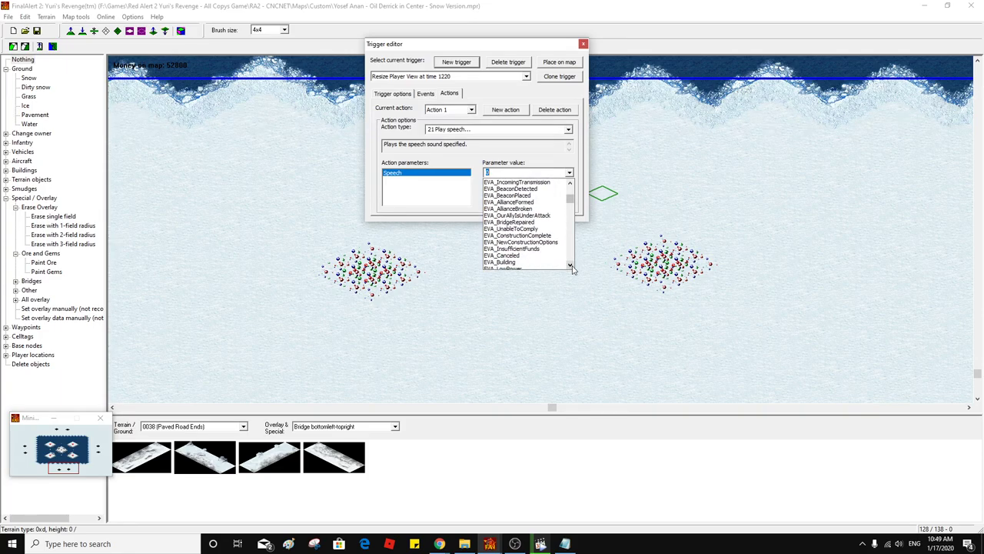
pyautogui.click(570, 265)
pyautogui.click(569, 264)
pyautogui.click(570, 264)
pyautogui.click(569, 264)
pyautogui.click(570, 264)
pyautogui.click(570, 264)
pyautogui.click(570, 265)
pyautogui.click(570, 264)
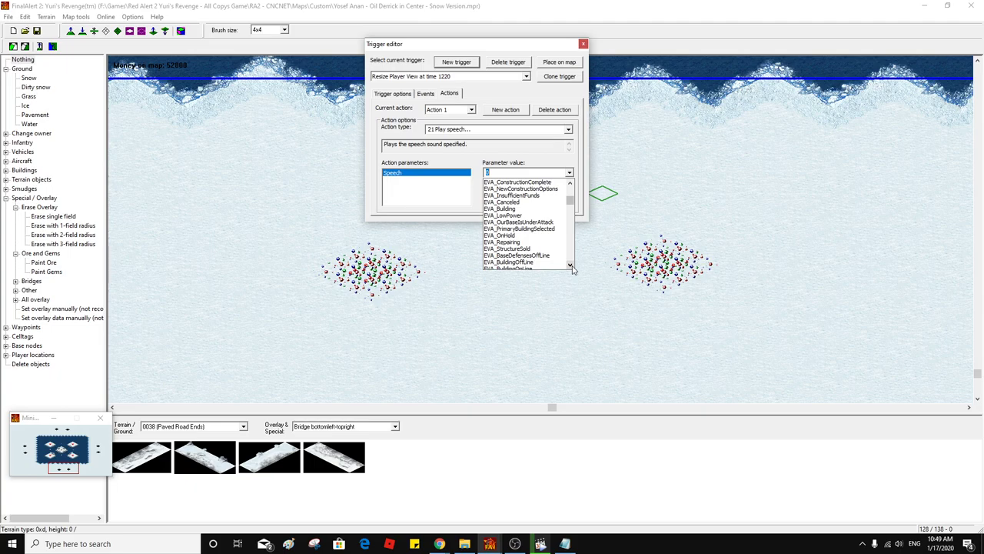
pyautogui.click(570, 264)
pyautogui.click(570, 265)
pyautogui.click(569, 264)
pyautogui.click(570, 264)
pyautogui.click(570, 264)
pyautogui.click(570, 264)
pyautogui.click(570, 264)
pyautogui.click(569, 265)
pyautogui.click(569, 264)
pyautogui.click(570, 264)
pyautogui.click(570, 265)
pyautogui.click(570, 265)
pyautogui.click(570, 265)
pyautogui.click(570, 265)
pyautogui.click(569, 265)
pyautogui.click(570, 264)
pyautogui.click(570, 265)
pyautogui.click(570, 265)
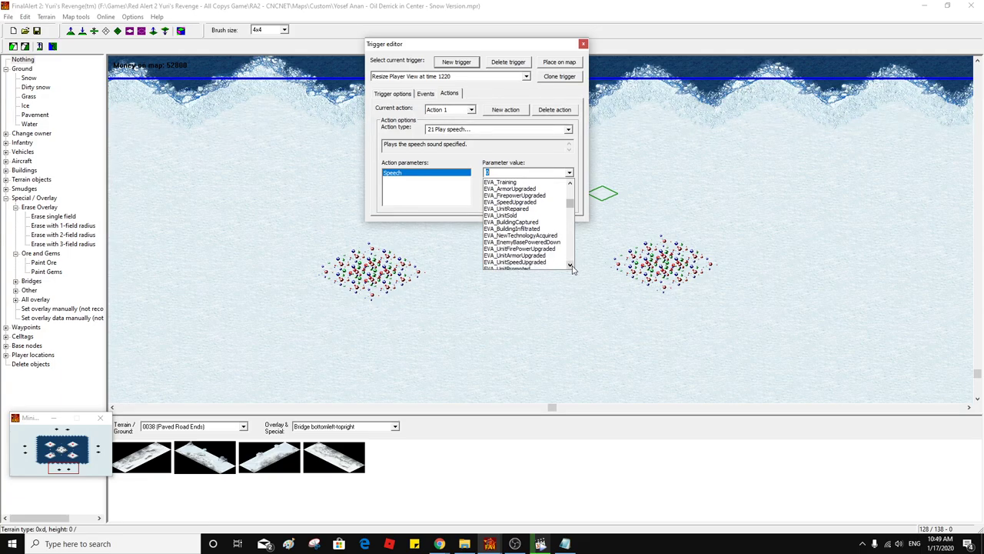
pyautogui.click(570, 264)
pyautogui.click(570, 264)
pyautogui.click(570, 265)
pyautogui.click(570, 264)
pyautogui.click(570, 265)
pyautogui.click(570, 264)
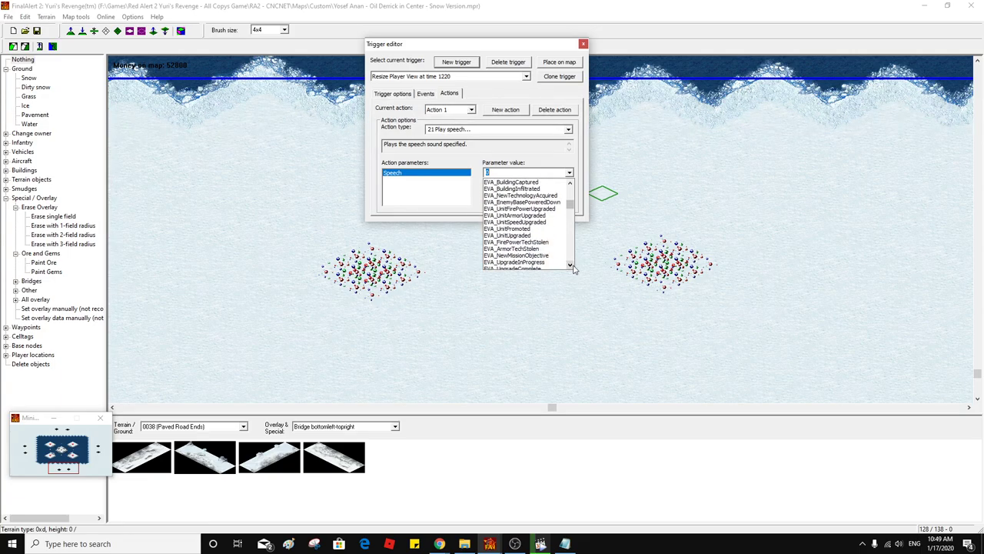
pyautogui.click(569, 265)
pyautogui.click(570, 264)
pyautogui.click(570, 264)
pyautogui.click(569, 265)
pyautogui.click(569, 265)
pyautogui.click(569, 264)
pyautogui.click(570, 264)
pyautogui.click(569, 264)
pyautogui.click(570, 265)
pyautogui.click(570, 265)
pyautogui.click(570, 264)
pyautogui.click(569, 265)
pyautogui.click(570, 265)
pyautogui.click(570, 264)
pyautogui.click(570, 264)
pyautogui.click(570, 264)
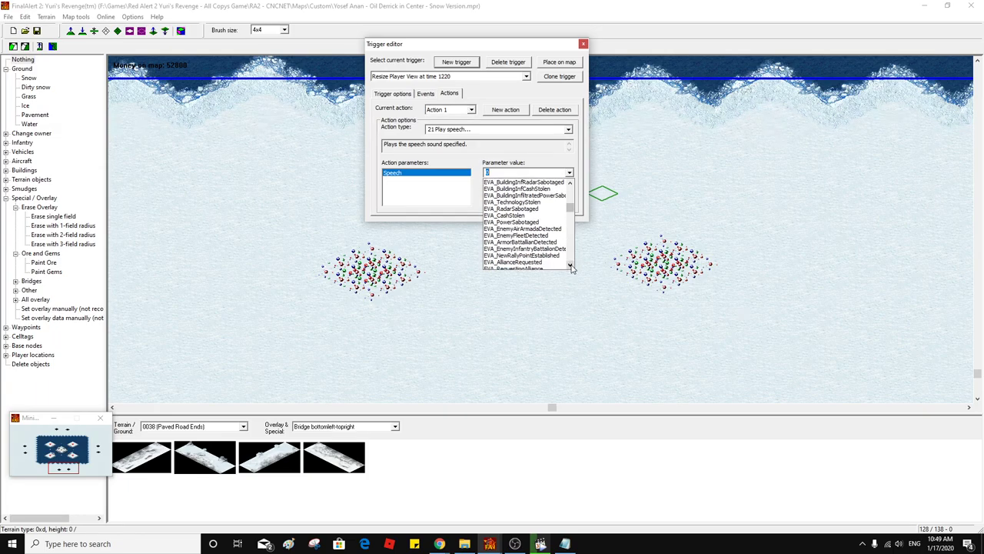
pyautogui.click(570, 265)
pyautogui.click(570, 265)
pyautogui.click(569, 266)
pyautogui.click(570, 266)
pyautogui.click(570, 266)
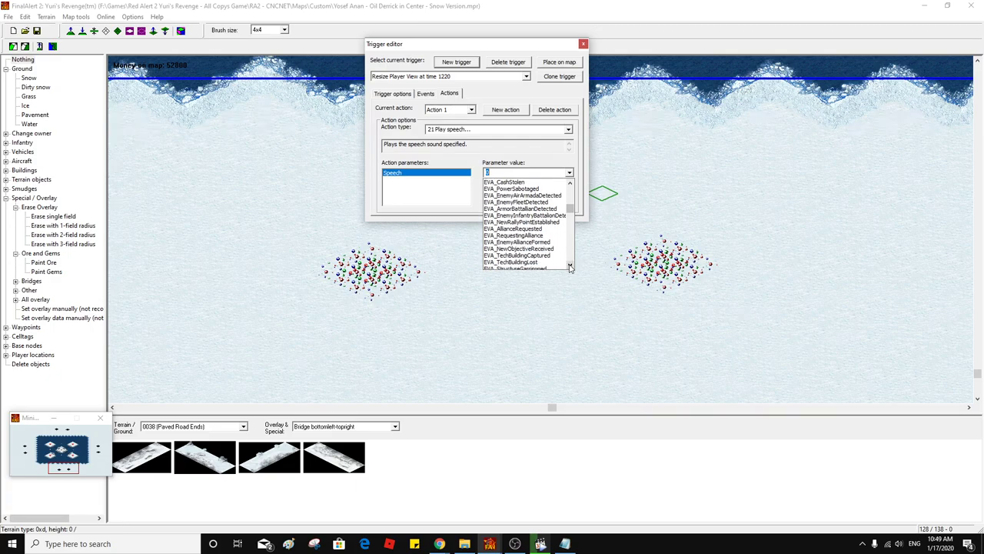
pyautogui.click(570, 265)
pyautogui.click(570, 265)
pyautogui.click(570, 265)
pyautogui.click(569, 266)
pyautogui.click(569, 265)
pyautogui.click(570, 265)
pyautogui.click(570, 265)
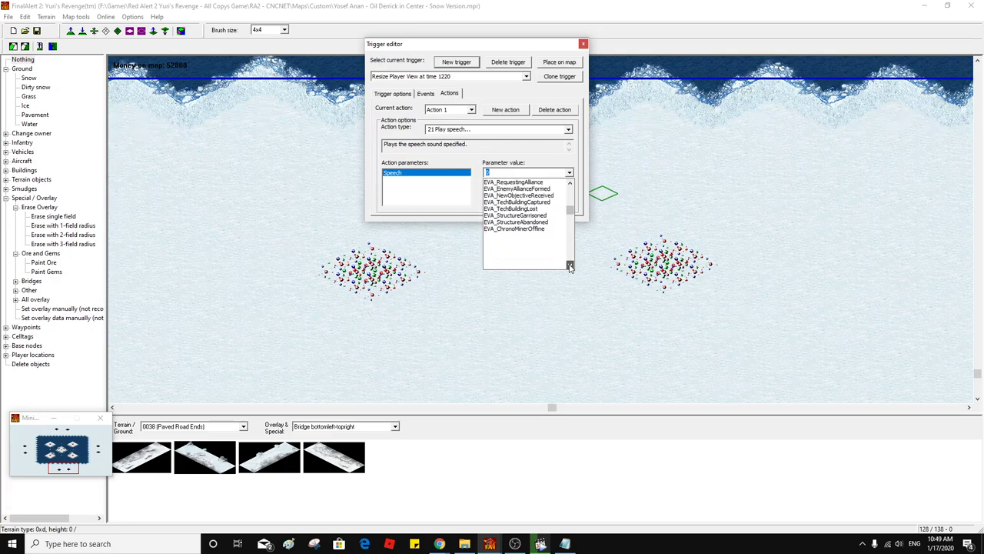
pyautogui.click(570, 265)
pyautogui.click(570, 265)
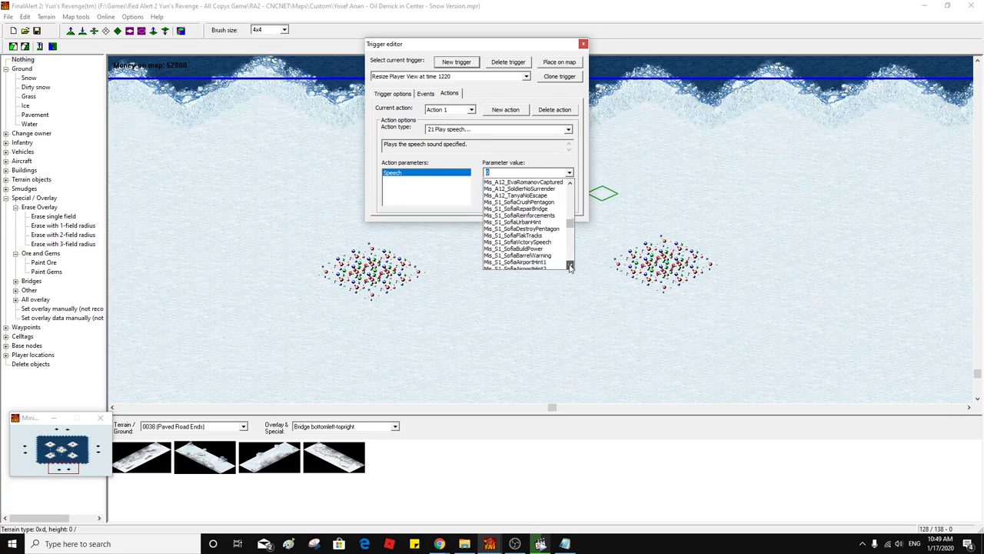
pyautogui.click(569, 266)
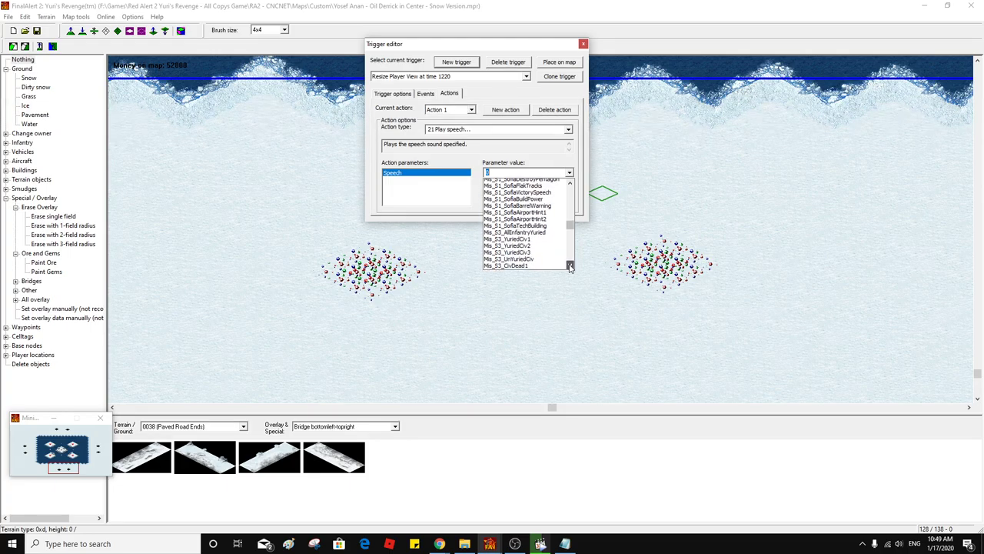
pyautogui.click(570, 266)
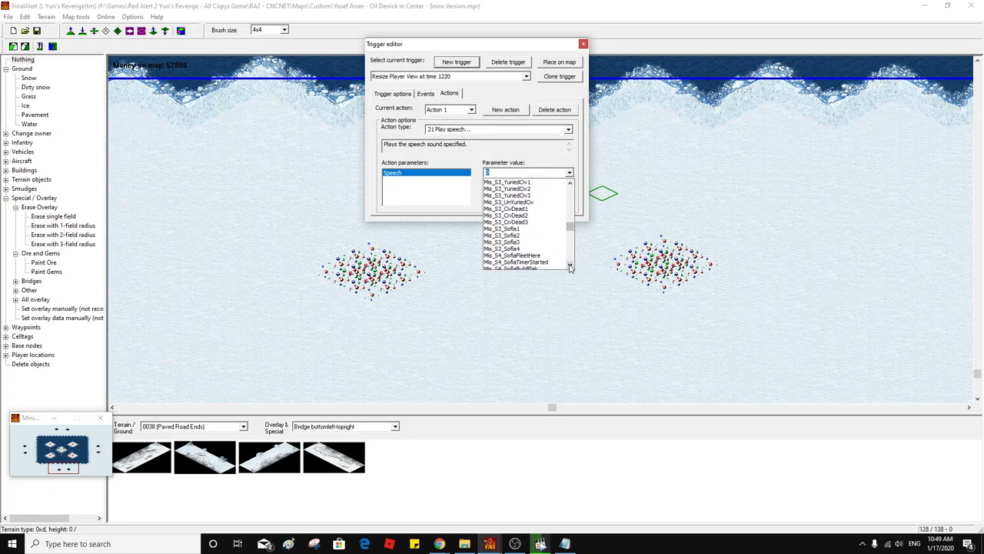
pyautogui.click(570, 266)
pyautogui.click(570, 266)
pyautogui.click(569, 266)
pyautogui.click(570, 266)
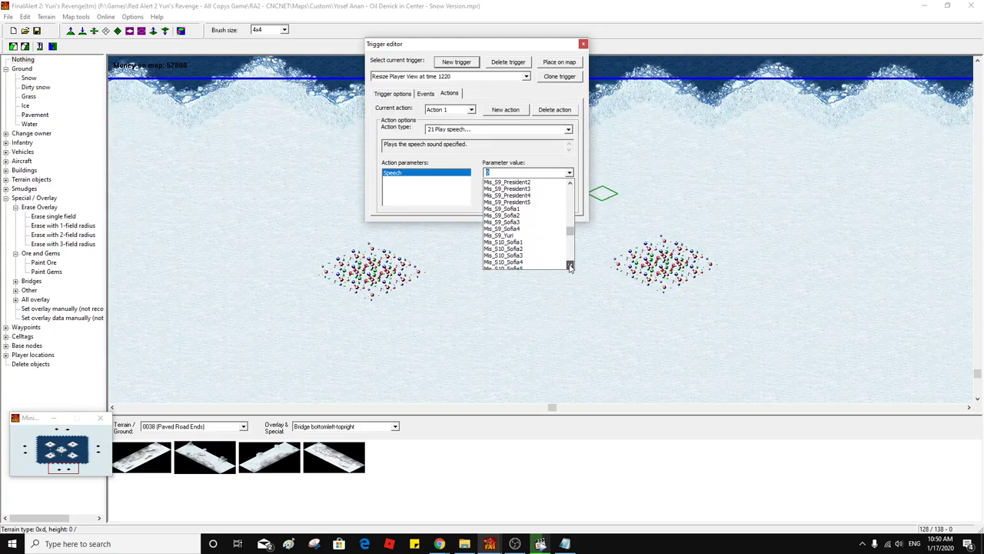
pyautogui.click(570, 266)
pyautogui.click(570, 266)
pyautogui.click(569, 267)
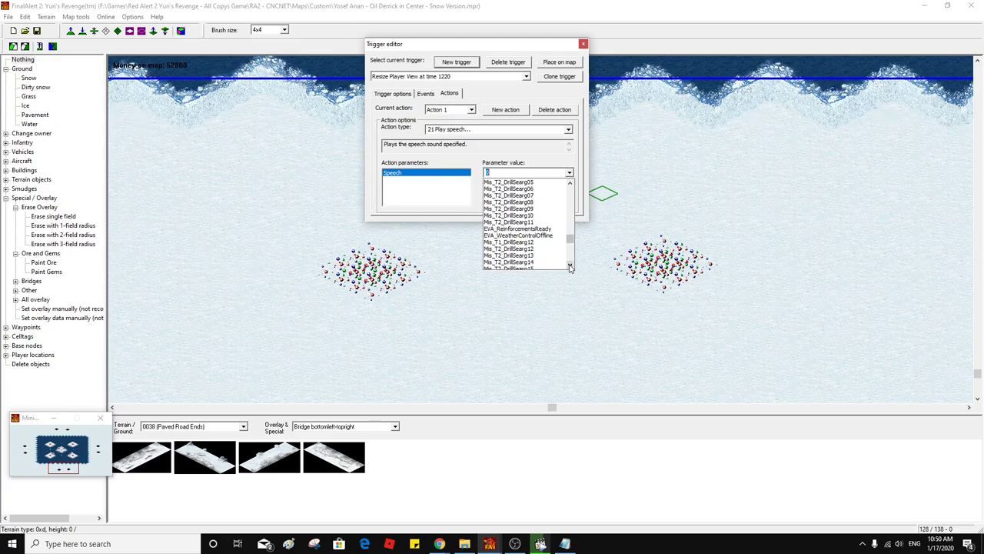
pyautogui.click(570, 266)
pyautogui.click(570, 266)
pyautogui.click(570, 266)
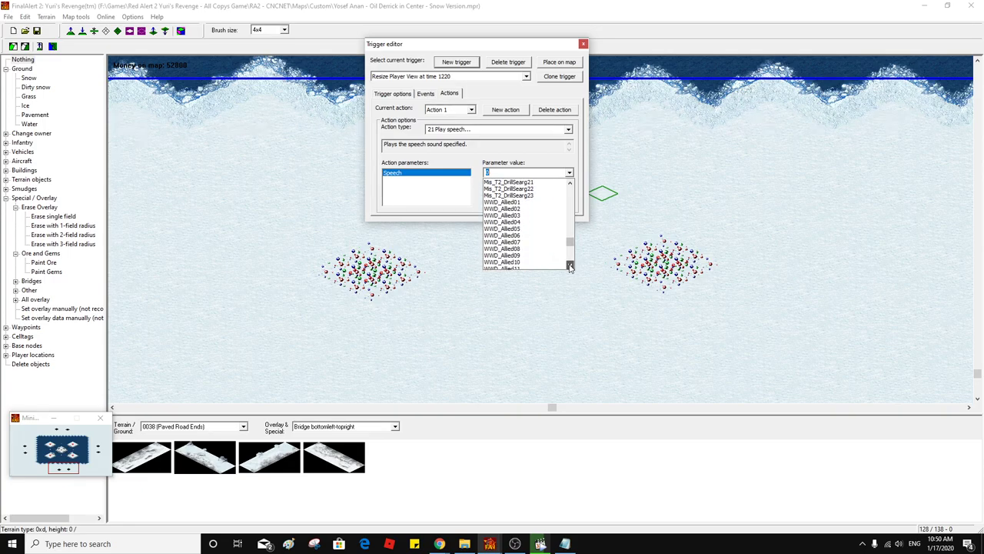
pyautogui.click(570, 266)
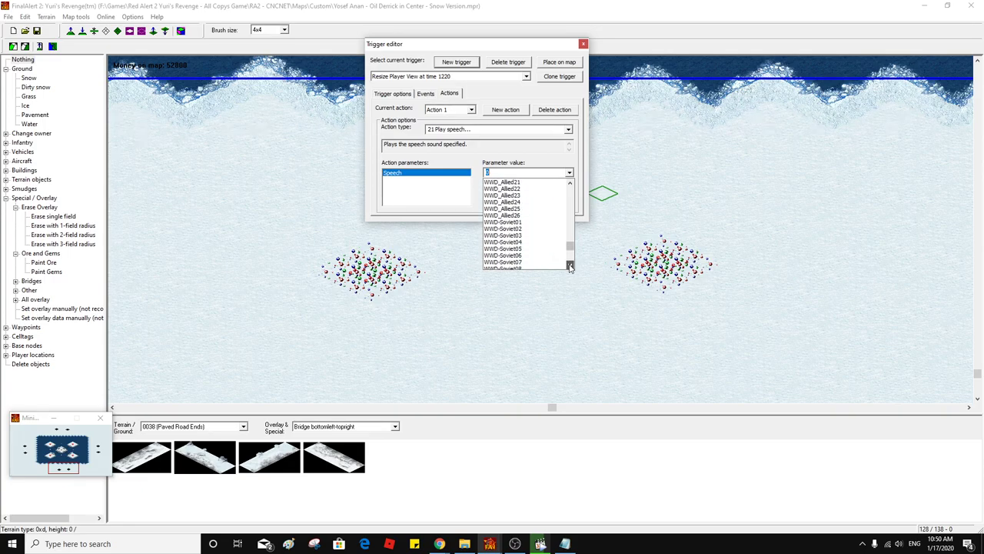
pyautogui.click(570, 266)
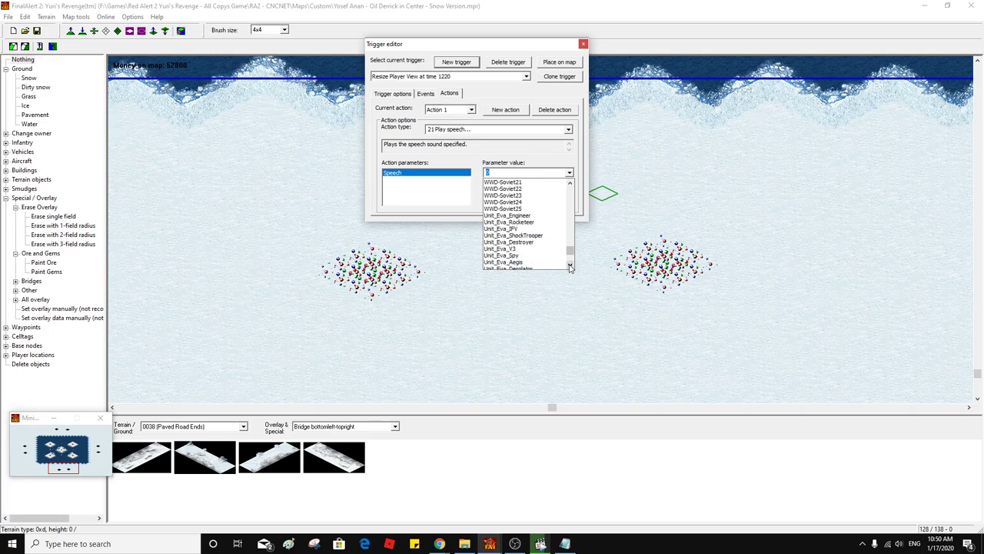
pyautogui.click(569, 266)
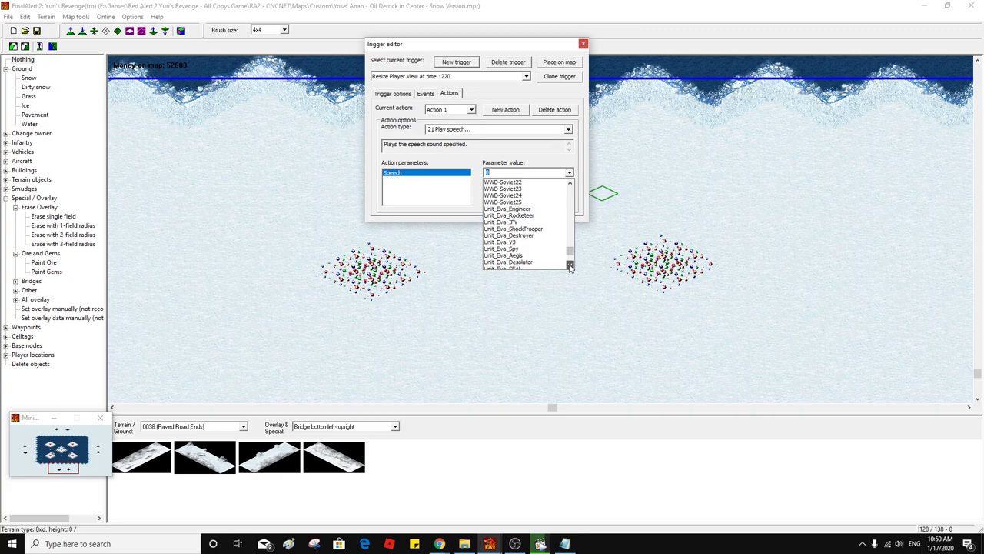
pyautogui.click(569, 266)
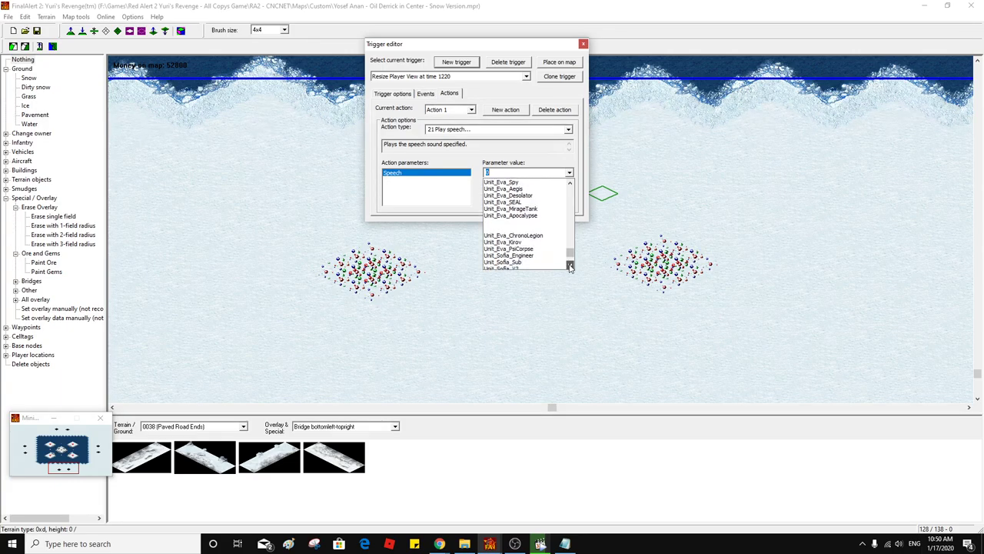
pyautogui.click(570, 266)
pyautogui.click(570, 266)
pyautogui.moveTo(569, 257); pyautogui.dragTo(573, 191)
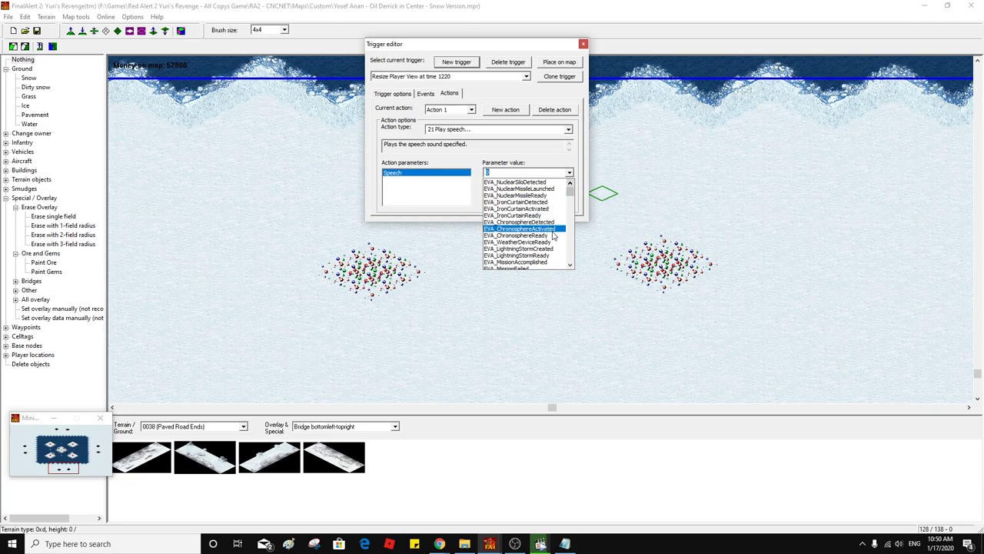
# Set the speech of the "Resize Player View at time 1220" trigger's second action to EVA_NewTerrainDiscovered
pyautogui.scroll(-3, 549, 243)
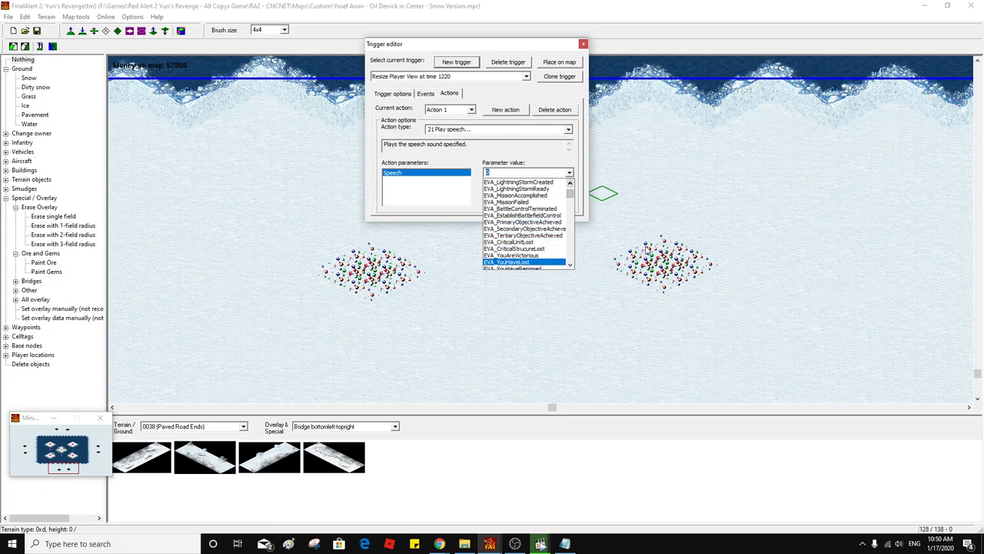
pyautogui.press('Down')
pyautogui.press('Down')
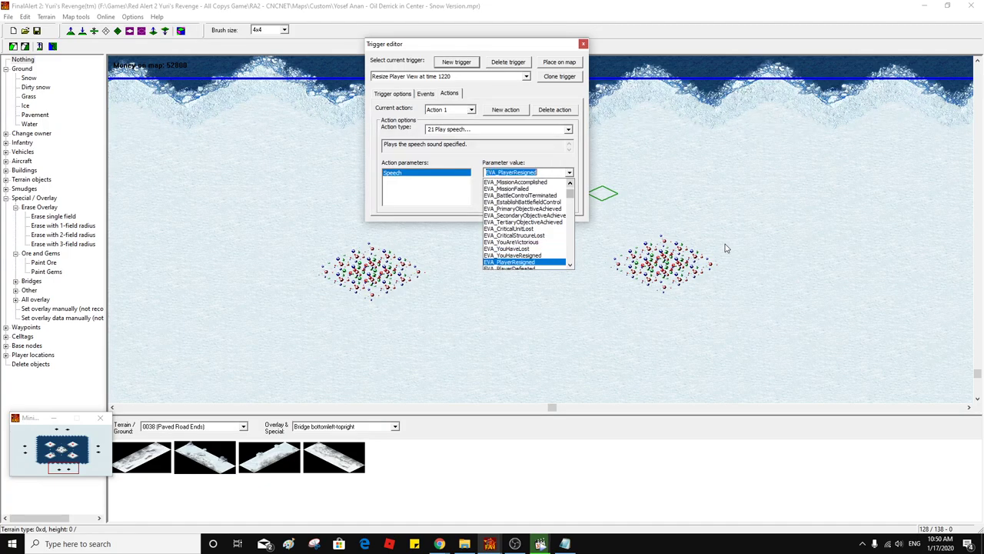
pyautogui.press('Down')
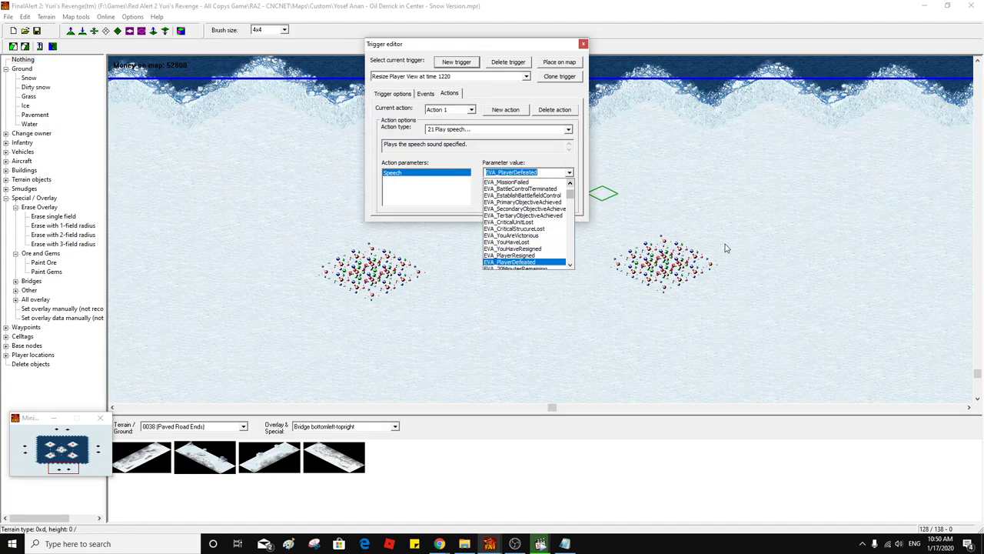
pyautogui.press('Down')
pyautogui.press('Down')
pyautogui.press('Down')
pyautogui.press('Down')
pyautogui.press('Down')
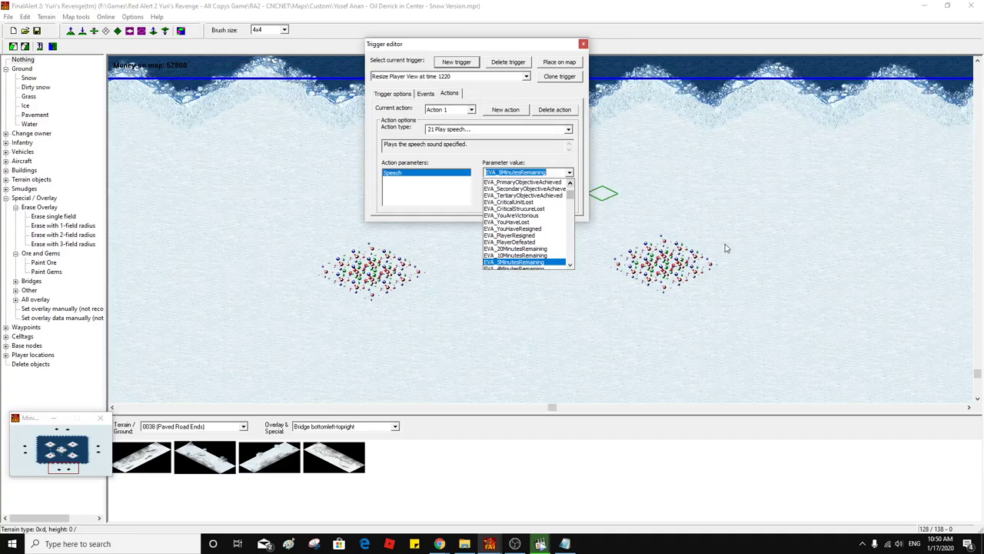
pyautogui.press('Down')
pyautogui.press('Down')
pyautogui.press('Down')
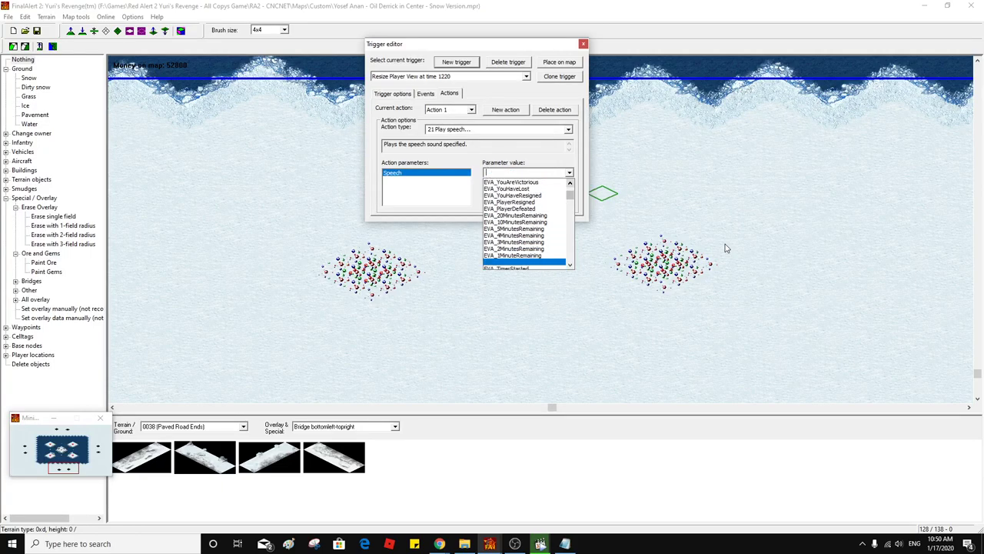
pyautogui.press('Down')
pyautogui.press('Down')
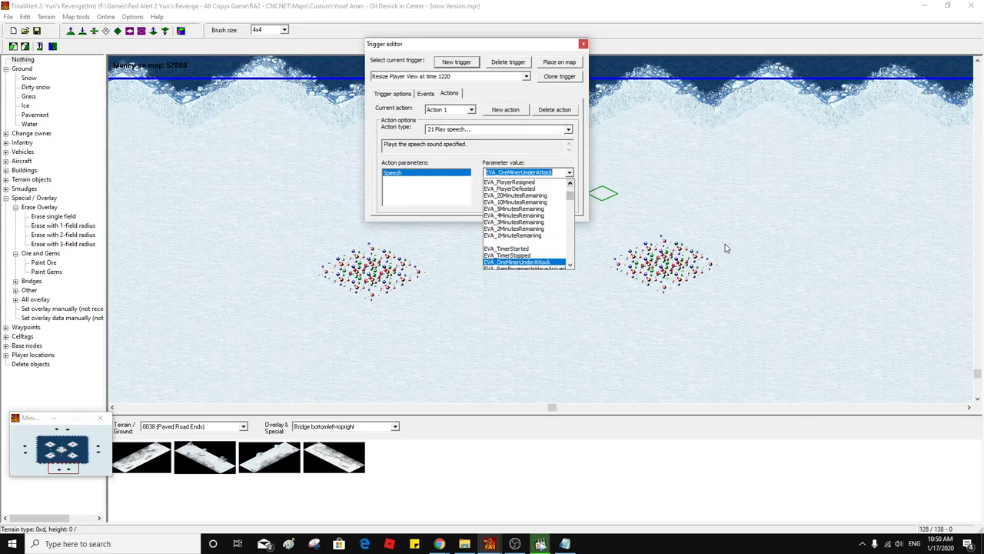
pyautogui.press('Down')
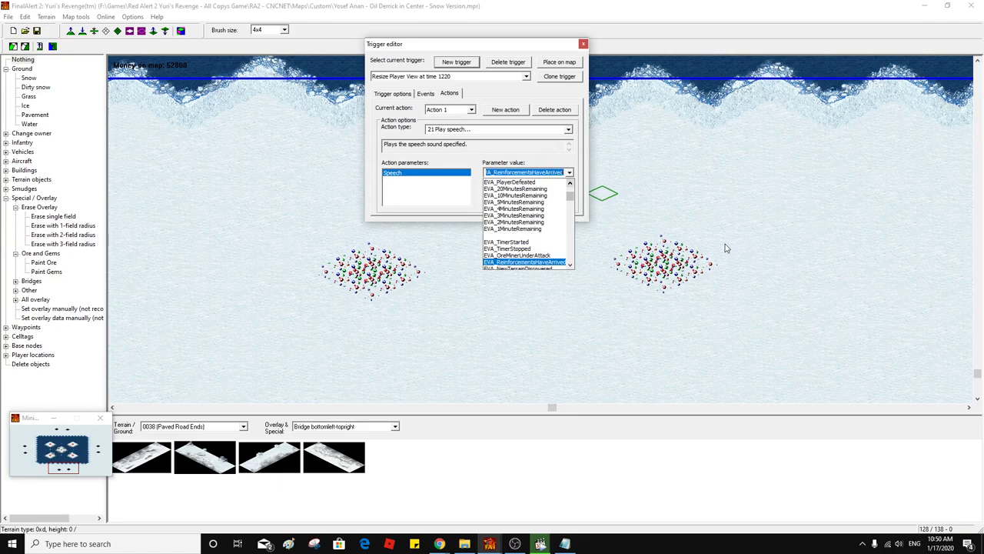
pyautogui.press('Down')
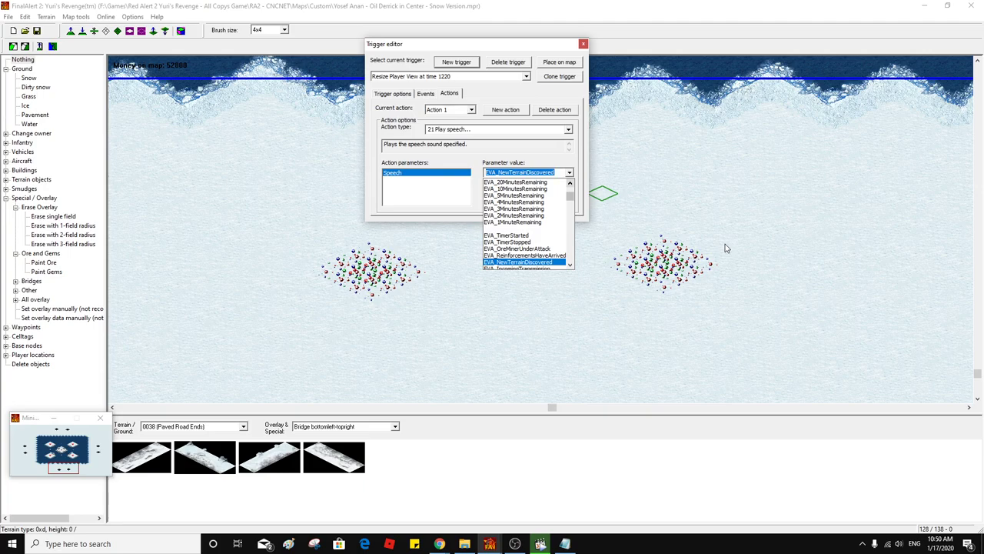
pyautogui.press('Down')
pyautogui.press('Down')
pyautogui.press('Down')
pyautogui.press('Down')
pyautogui.press('Down')
pyautogui.press('Down')
pyautogui.press('Down')
pyautogui.press('Down')
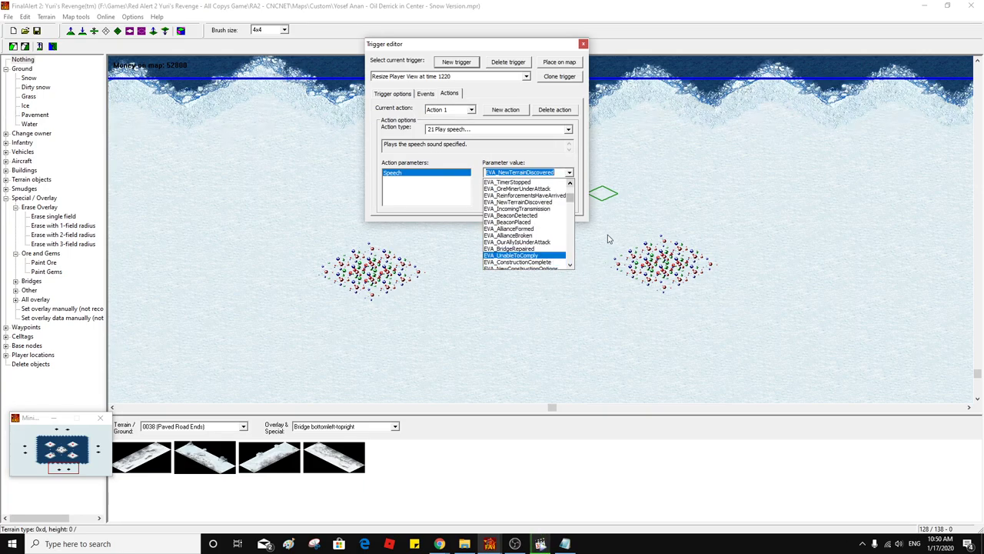
pyautogui.click(555, 202)
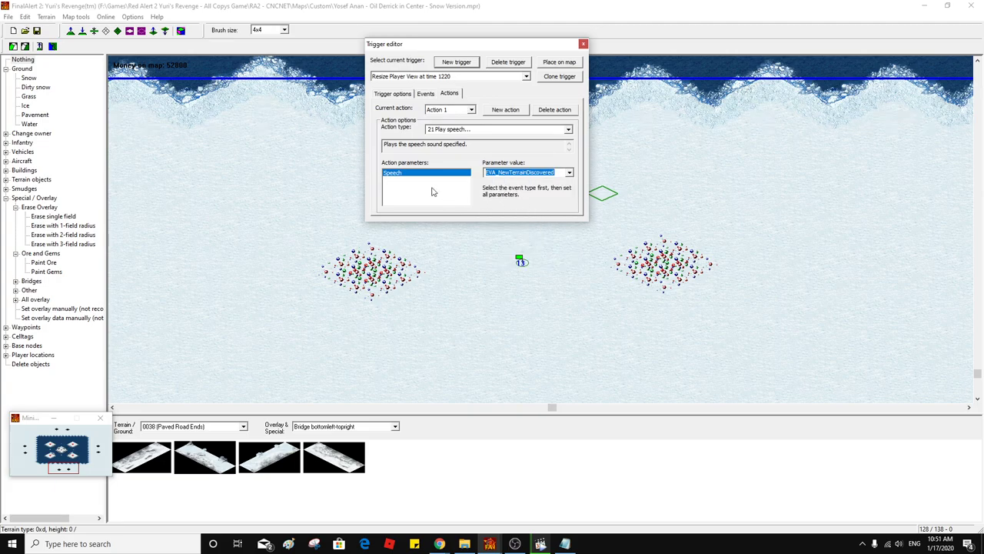
# Add an action of type 80 Reinforcement (team) [at waypoint] to the ReInforcment_Trans_Eng trigger
pyautogui.click(392, 77)
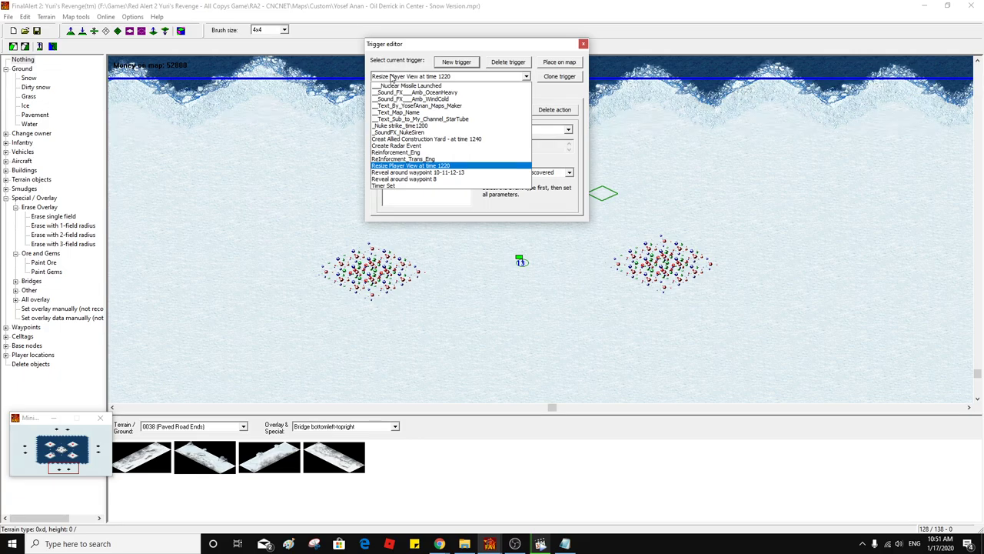
pyautogui.click(392, 77)
pyautogui.click(391, 79)
pyautogui.click(414, 159)
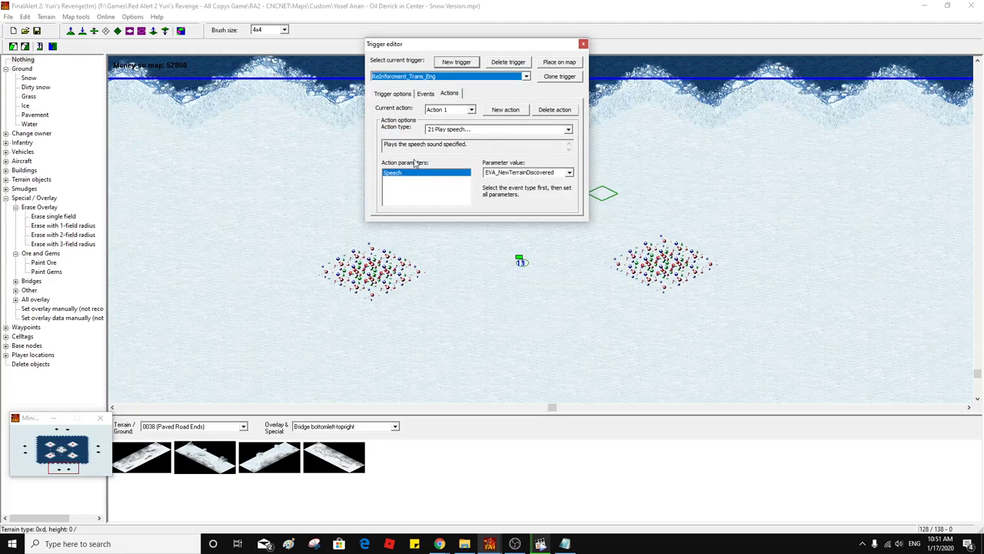
pyautogui.click(426, 94)
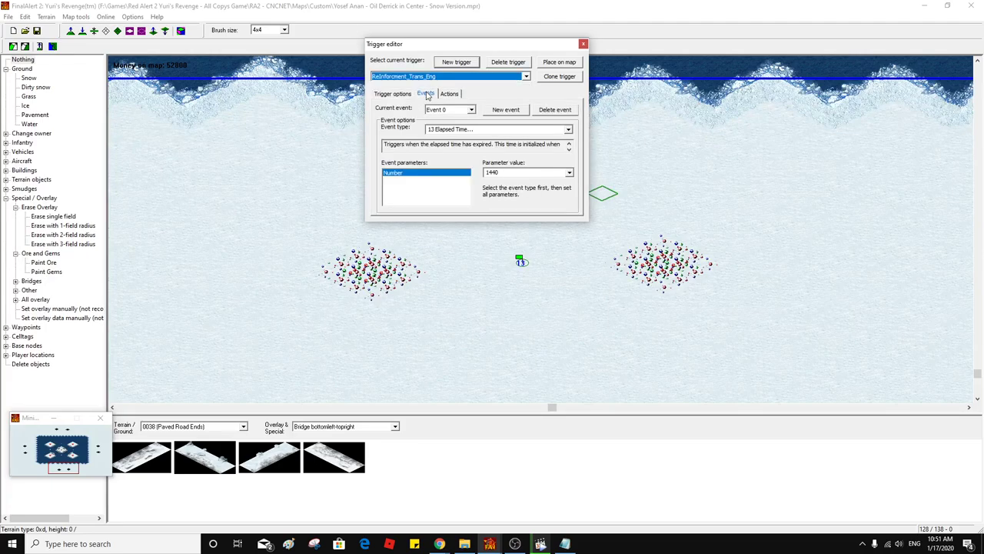
pyautogui.click(449, 93)
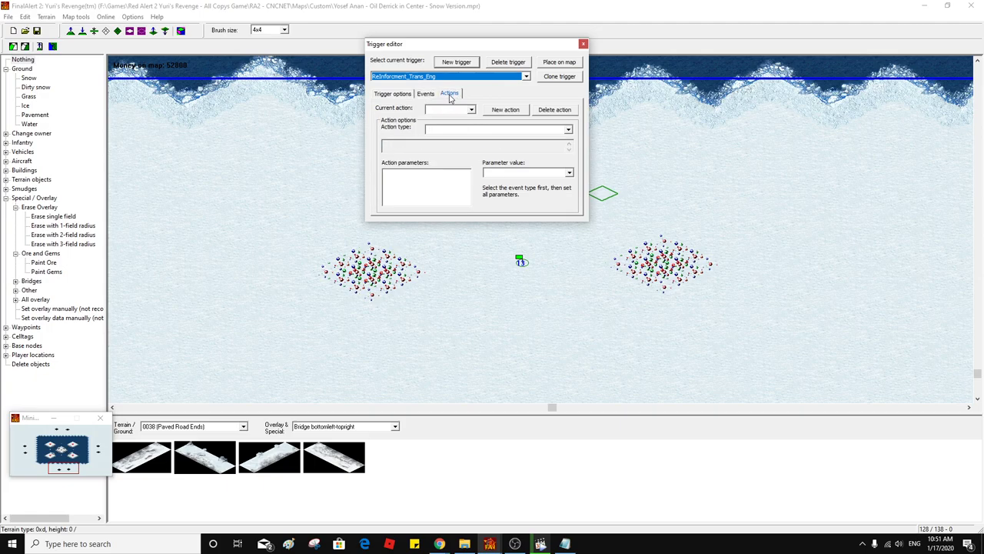
pyautogui.click(506, 111)
pyautogui.click(480, 129)
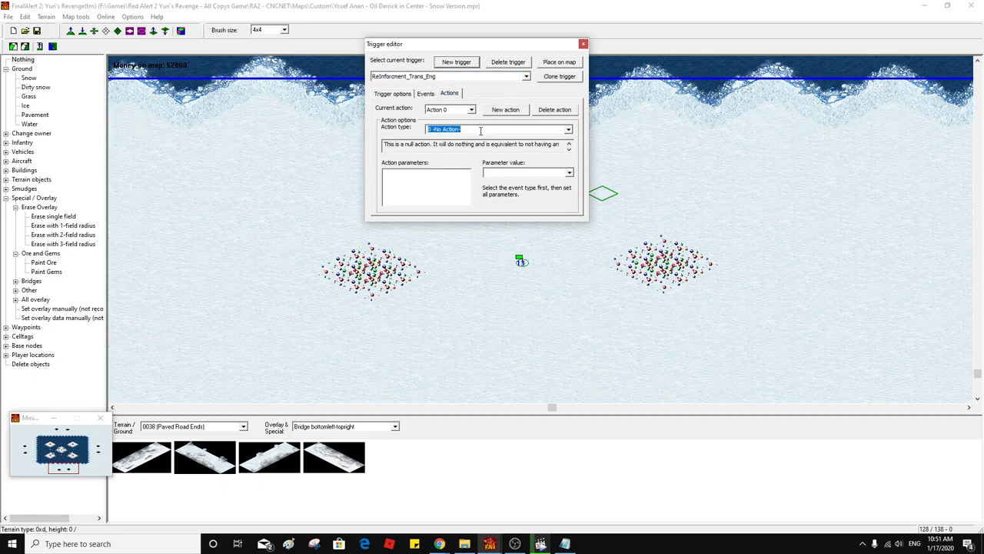
pyautogui.click(569, 130)
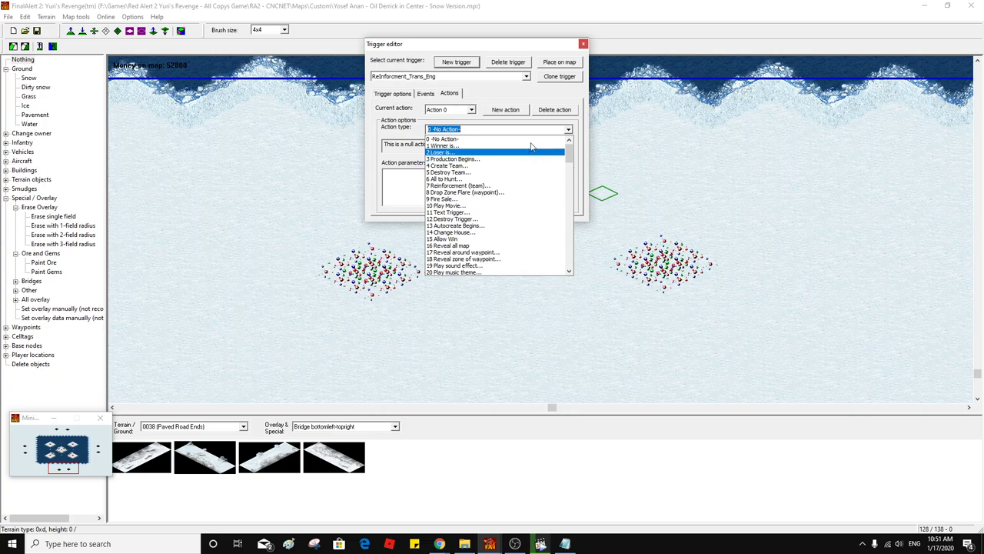
pyautogui.click(577, 129)
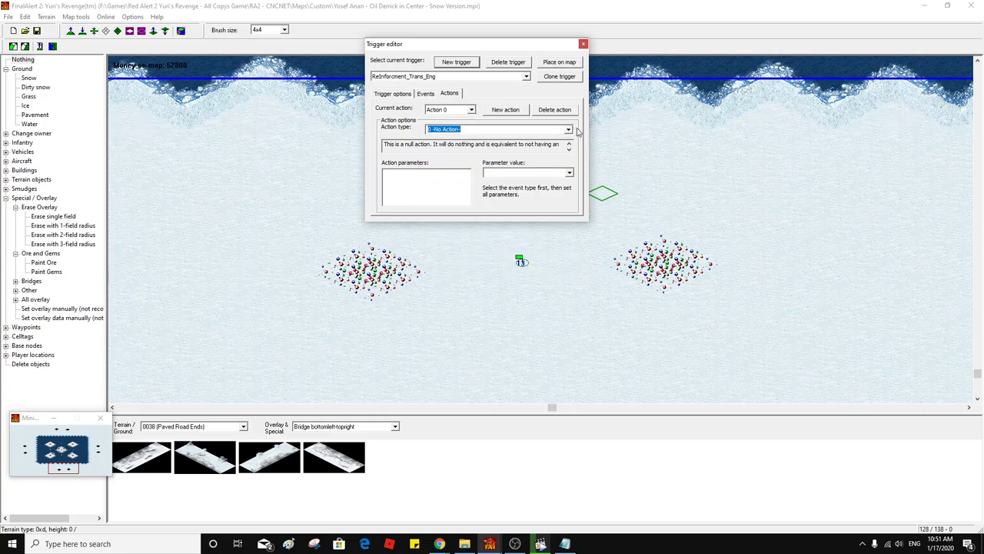
pyautogui.click(568, 130)
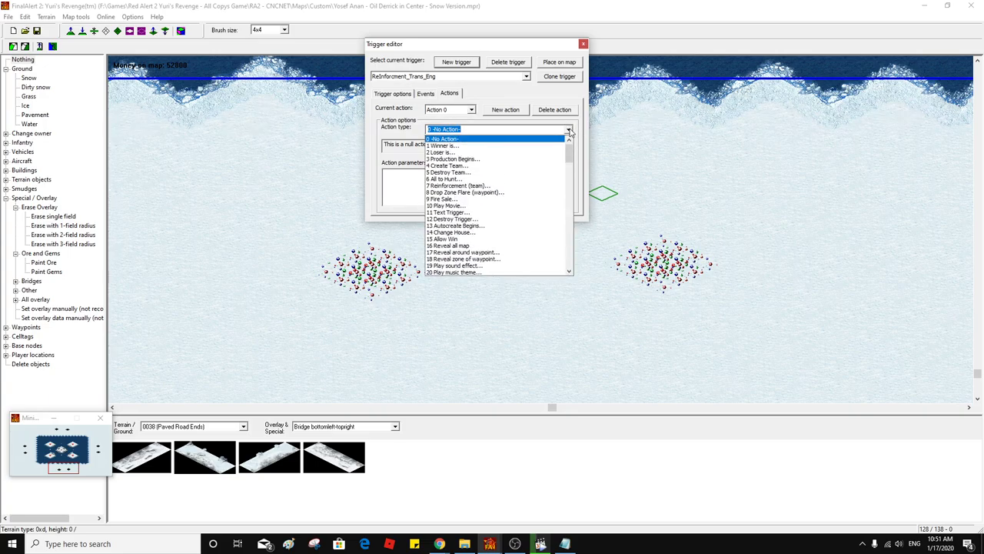
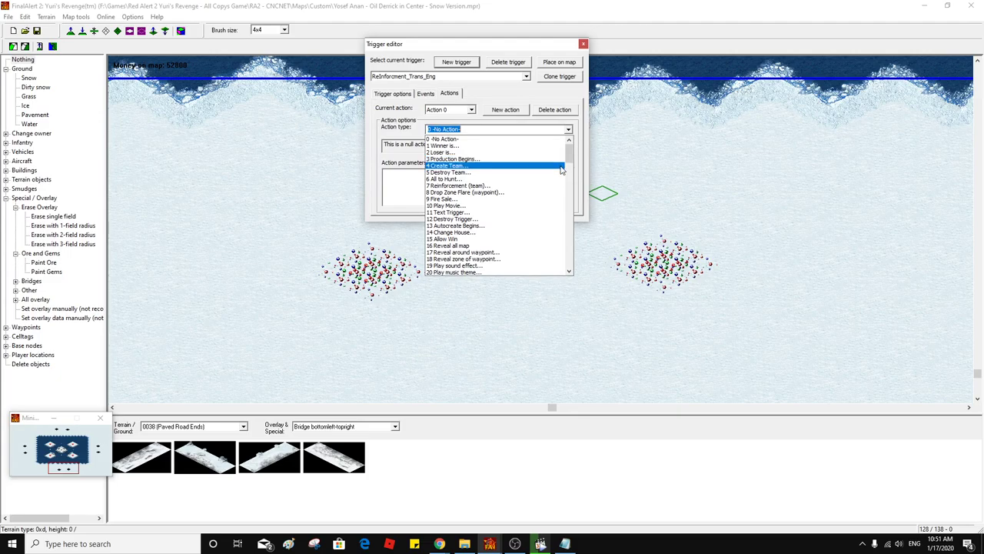
pyautogui.scroll(-3, 562, 169)
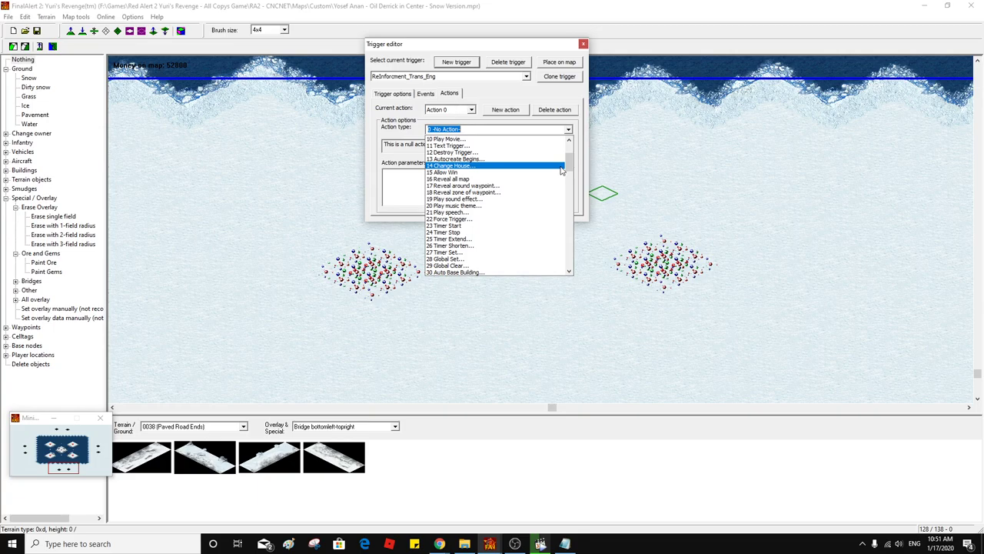
pyautogui.scroll(-3, 563, 170)
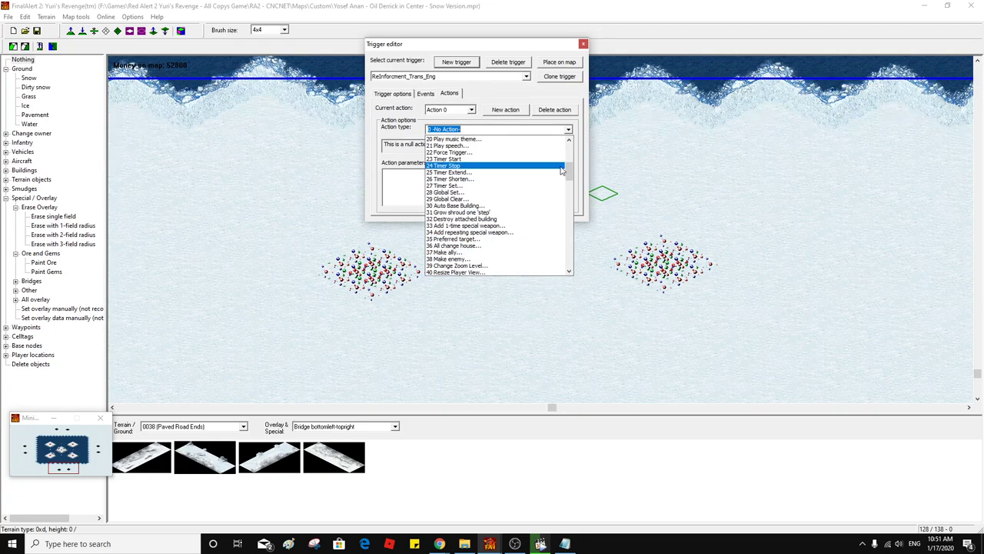
pyautogui.scroll(-13, 562, 169)
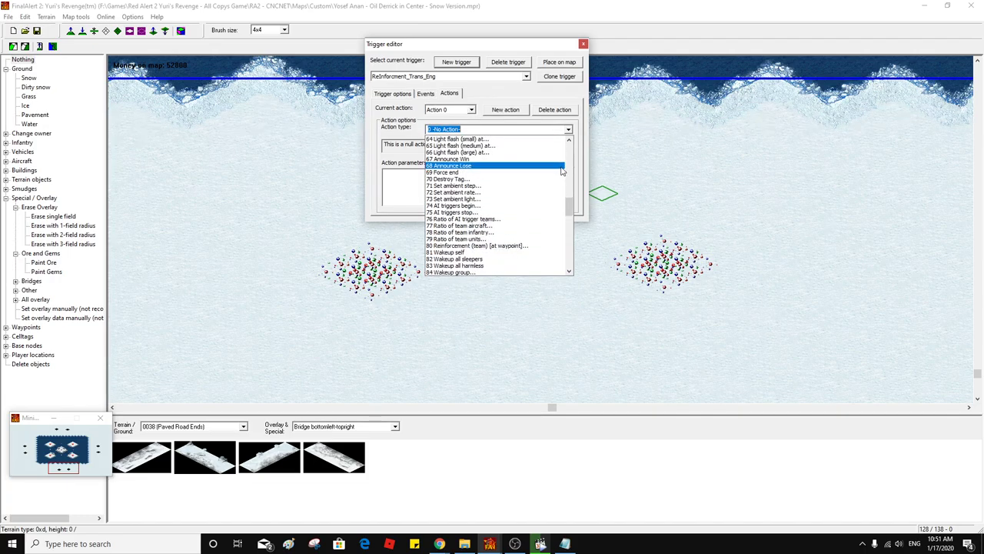
pyautogui.click(551, 246)
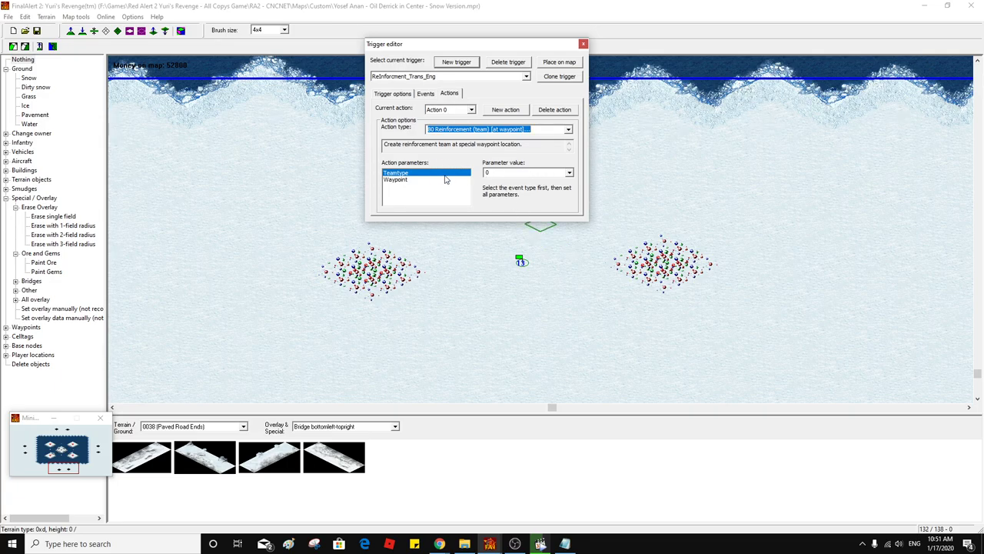
# Set the reinforcement action's team type to 01000007 Reinforce_01 and its waypoint to 10
pyautogui.click(569, 172)
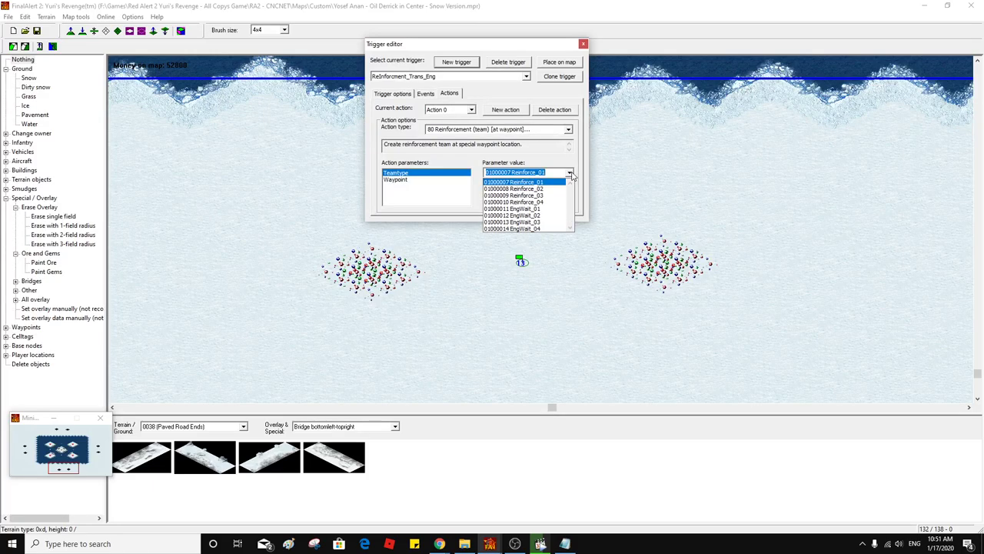
pyautogui.click(558, 183)
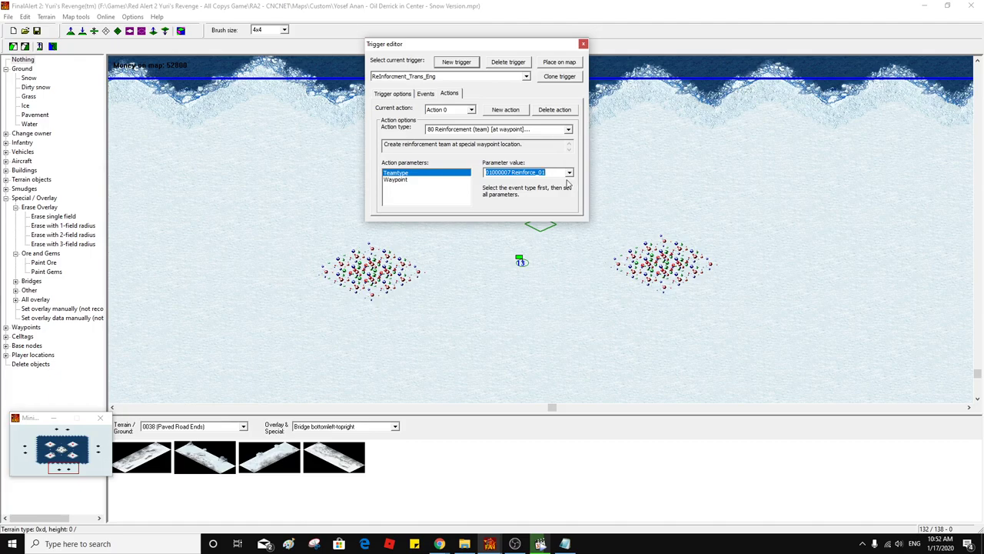
pyautogui.middleClick(697, 157)
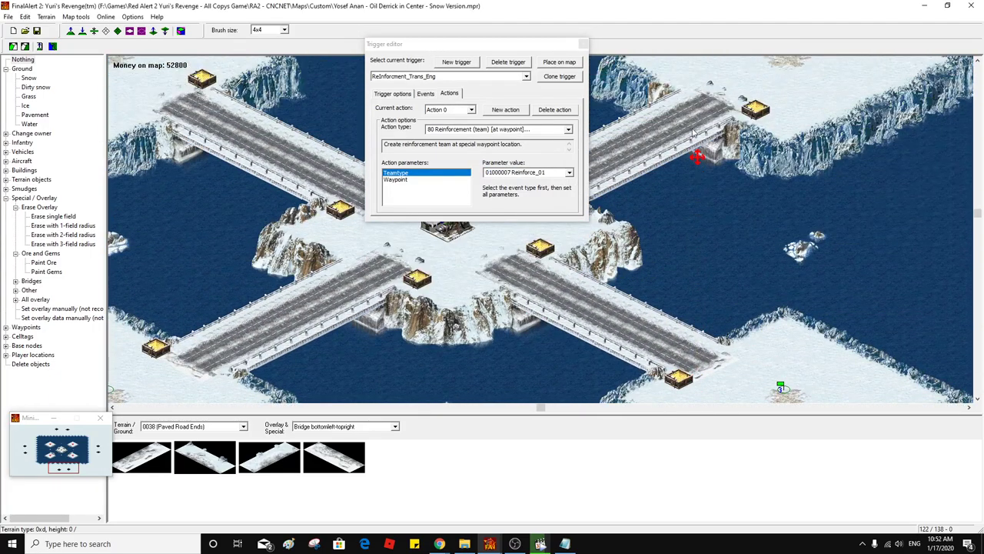
pyautogui.middleClick(697, 200)
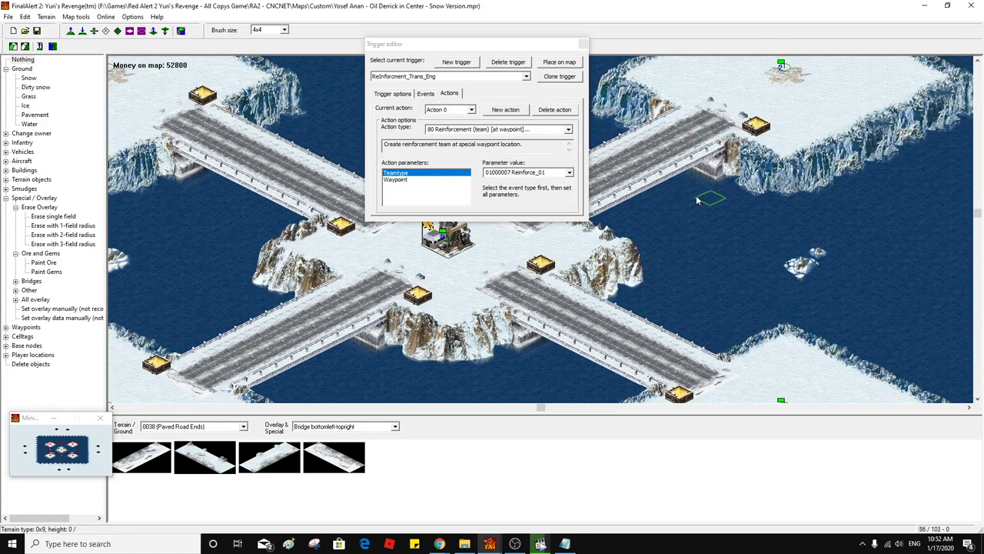
pyautogui.middleClick(697, 200)
pyautogui.middleClick(685, 185)
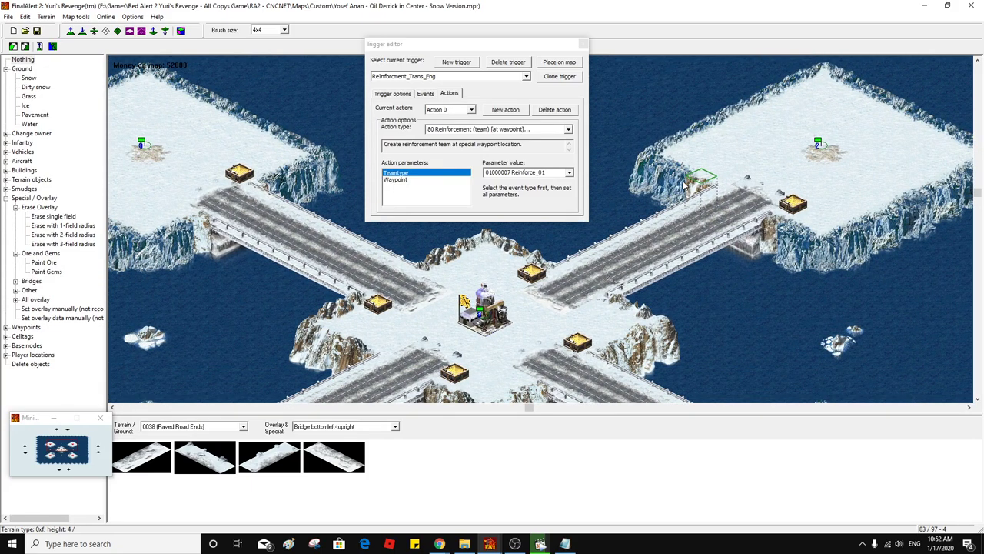
pyautogui.click(420, 181)
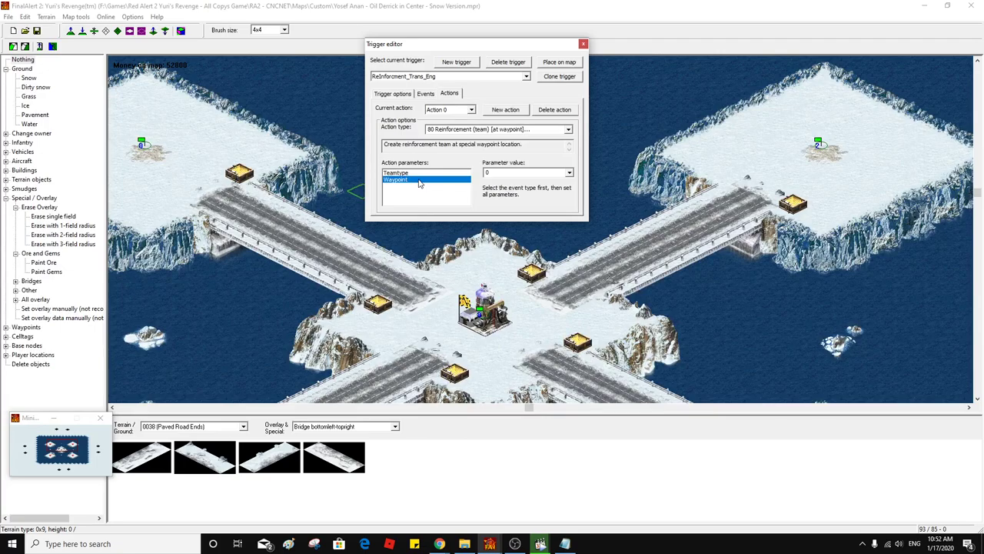
pyautogui.moveTo(539, 265); pyautogui.dragTo(636, 244)
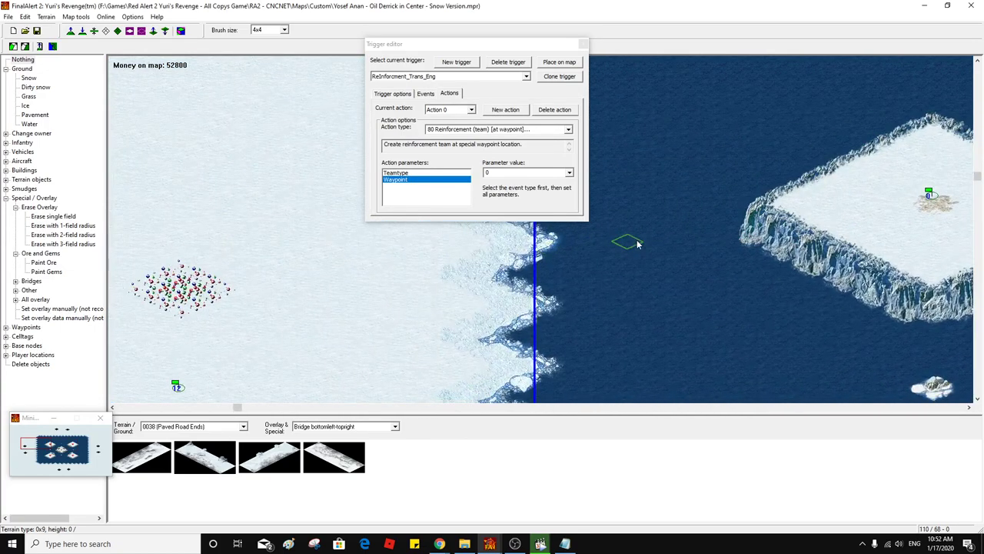
pyautogui.click(508, 173)
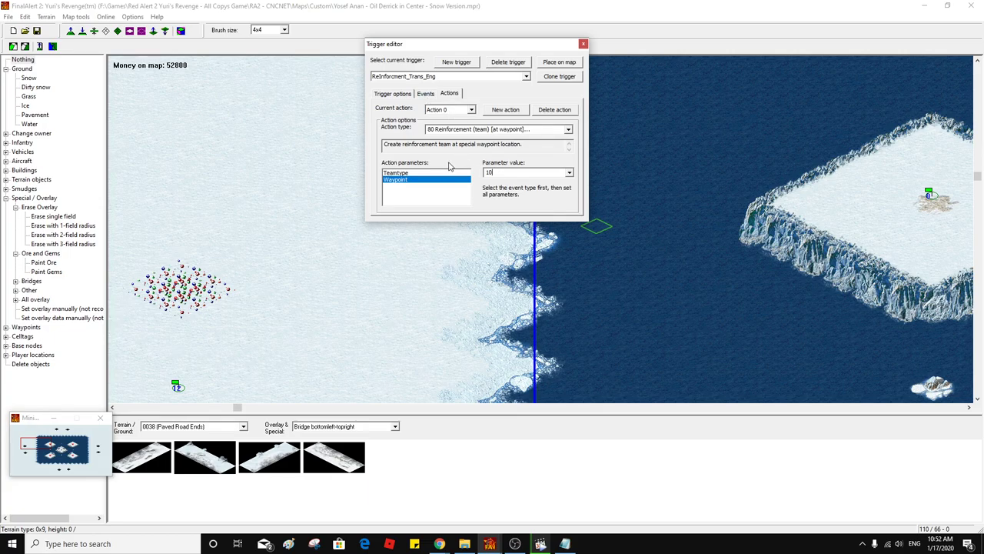
pyautogui.click(415, 173)
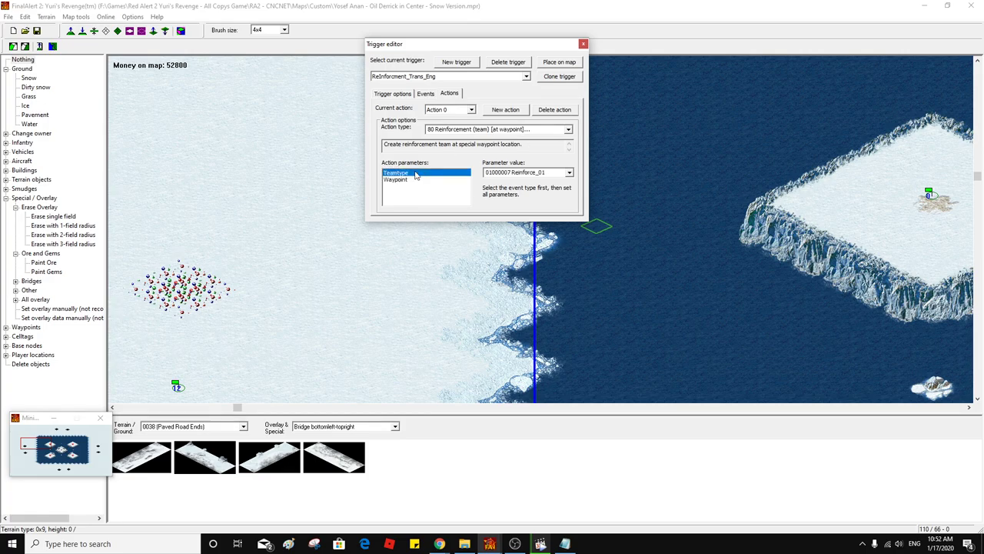
# Add a second action of type 80 Reinforcement (team) [at waypoint] with team type 01000008 Reinforce_02 and waypoint 12
pyautogui.click(506, 110)
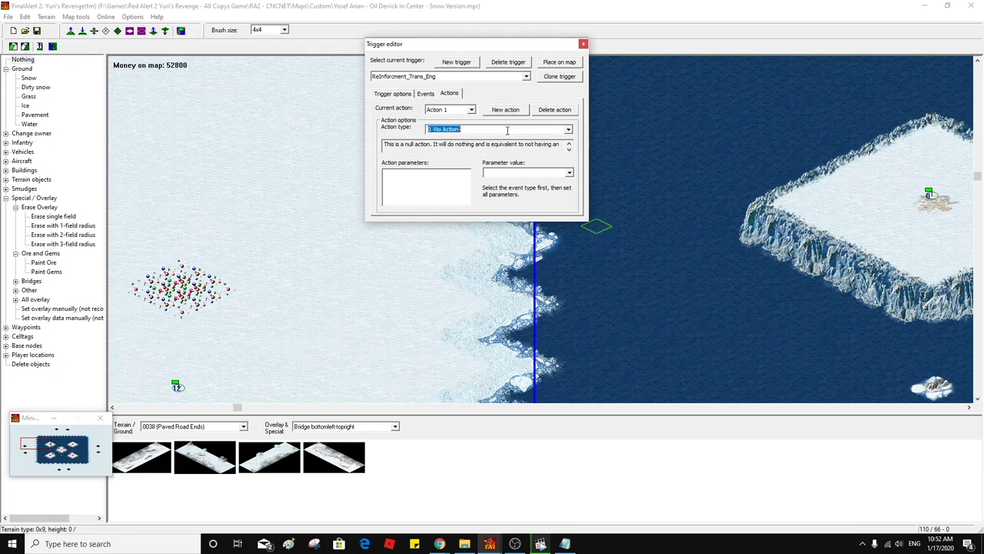
pyautogui.write('80')
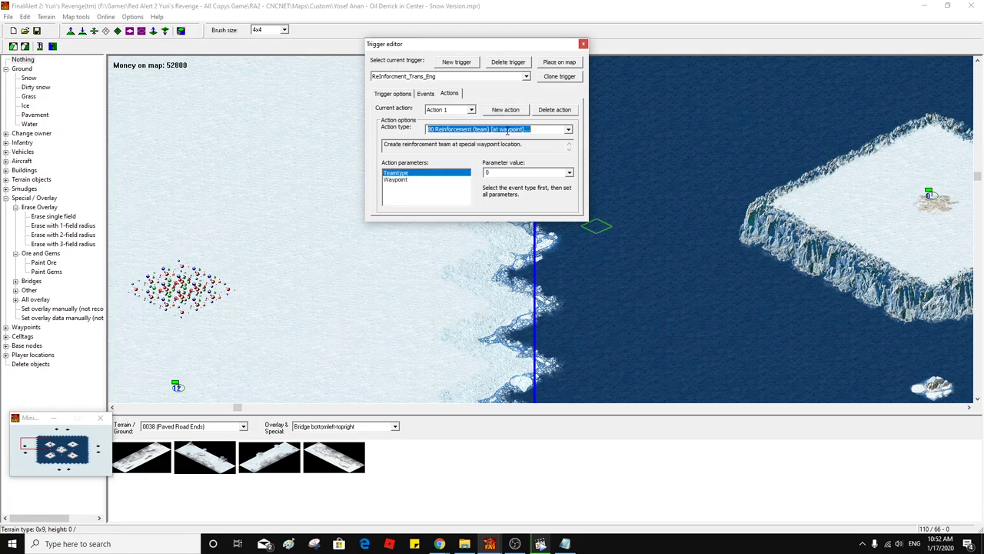
pyautogui.click(570, 173)
pyautogui.click(557, 194)
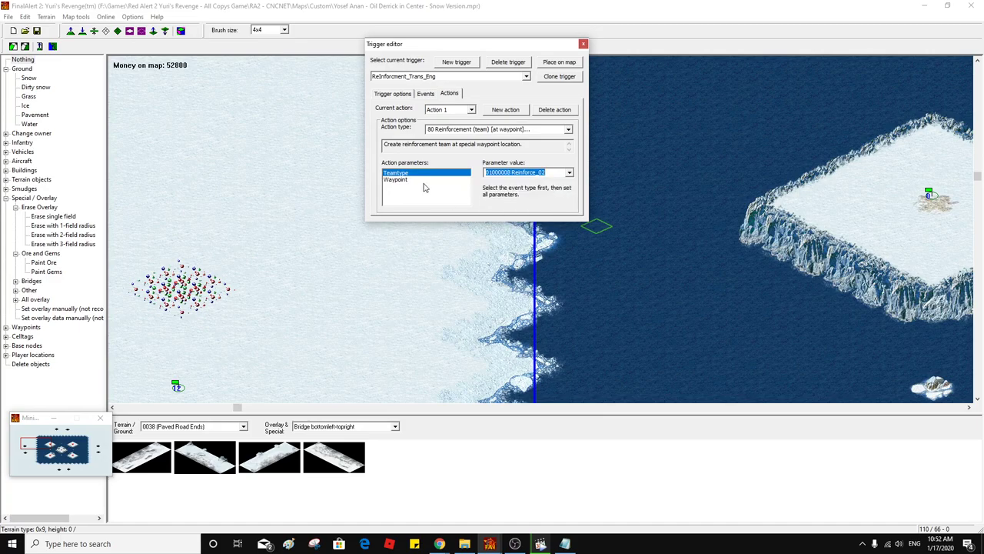
pyautogui.click(426, 179)
pyautogui.doubleClick(512, 172)
pyautogui.write('1')
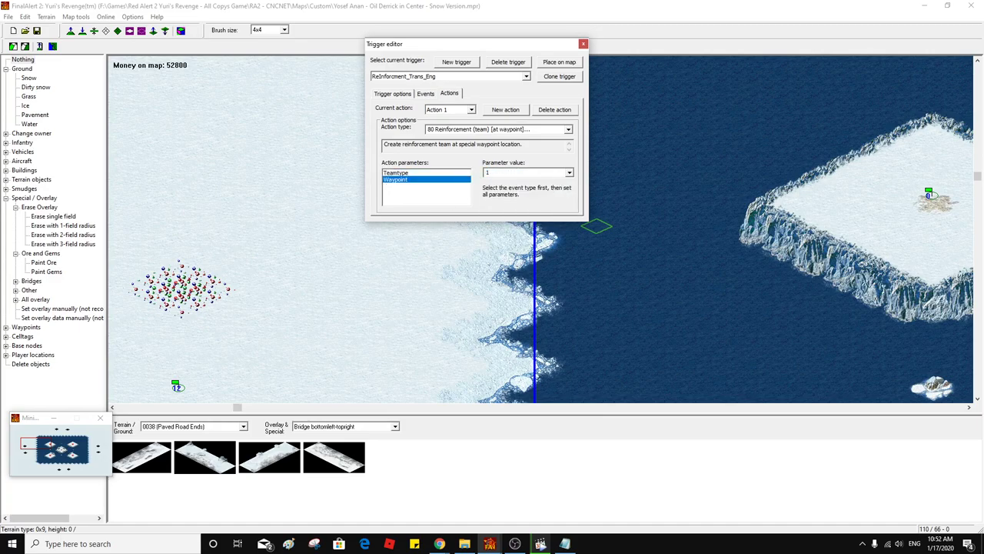
pyautogui.write('2')
# Add a third action of type 80 Reinforcement (team) [at waypoint] with team type 01000009 Reinforce_03 and waypoint 13
pyautogui.click(505, 110)
pyautogui.click(484, 129)
pyautogui.write('80')
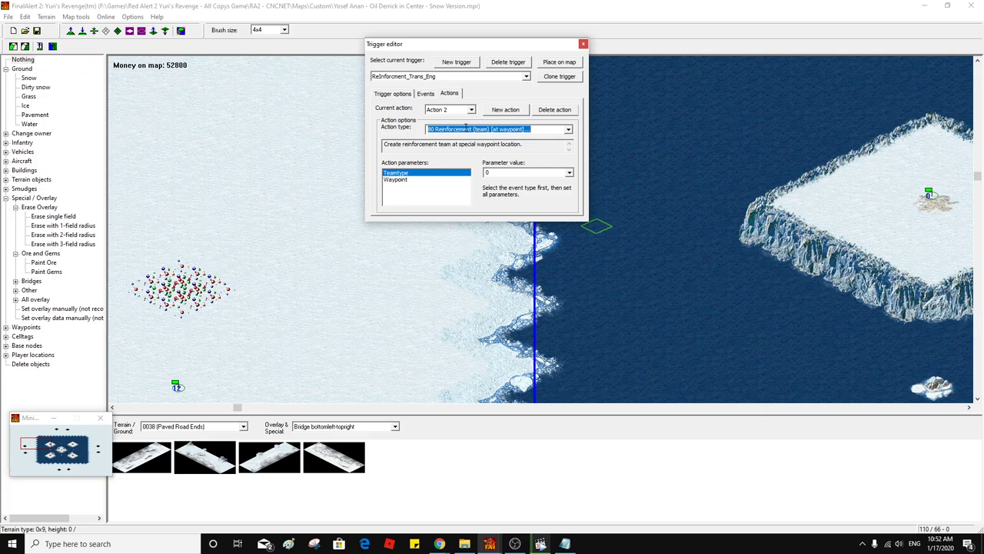
pyautogui.click(569, 173)
pyautogui.click(566, 194)
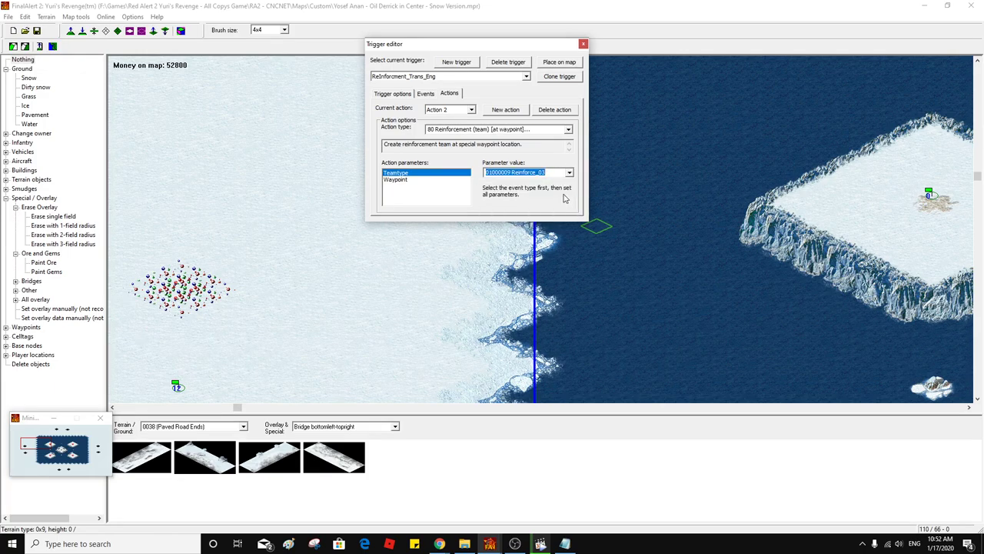
pyautogui.click(432, 179)
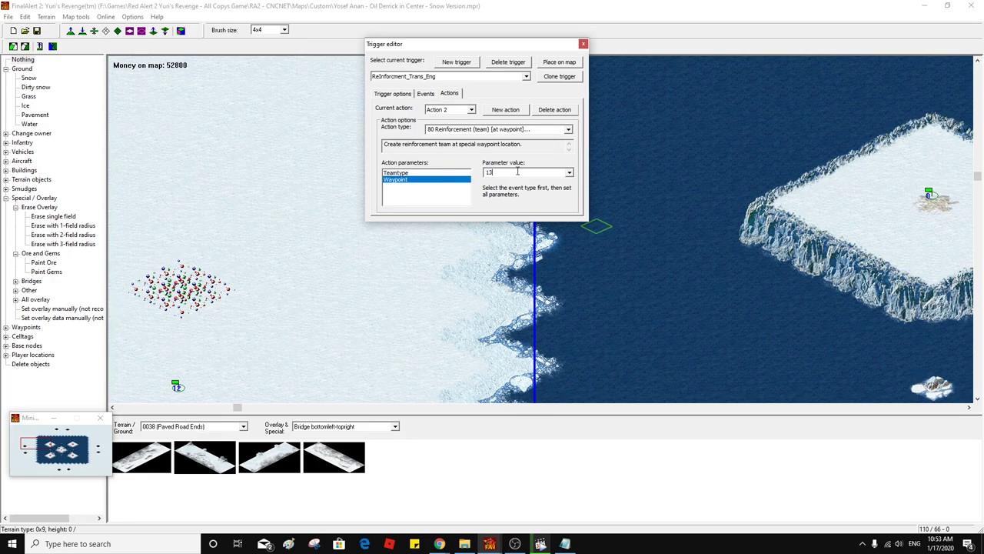
# Add a fourth action of type 80 Reinforcement (team) [at waypoint] with team type 01000010 Reinforce_04 and waypoint 13
pyautogui.click(505, 110)
pyautogui.click(479, 131)
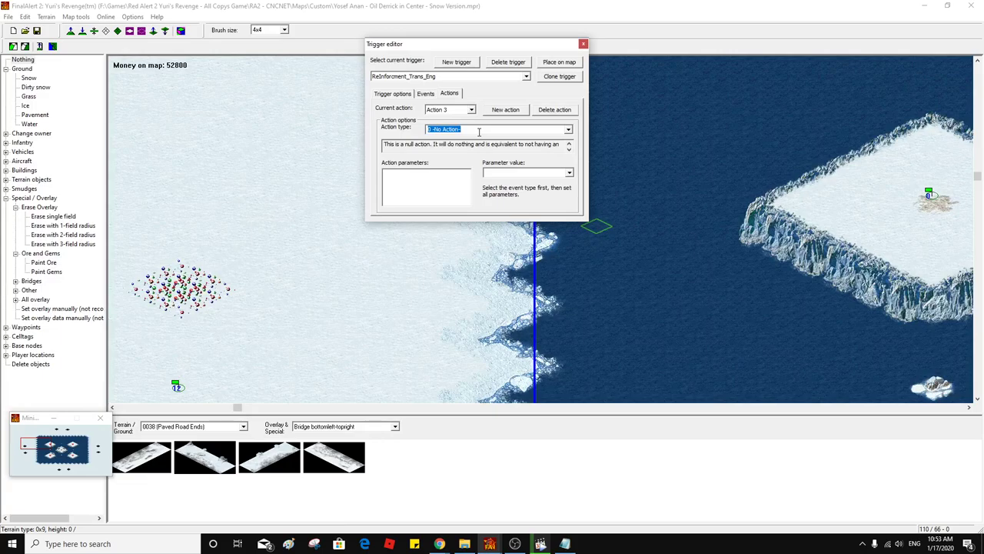
pyautogui.write('80')
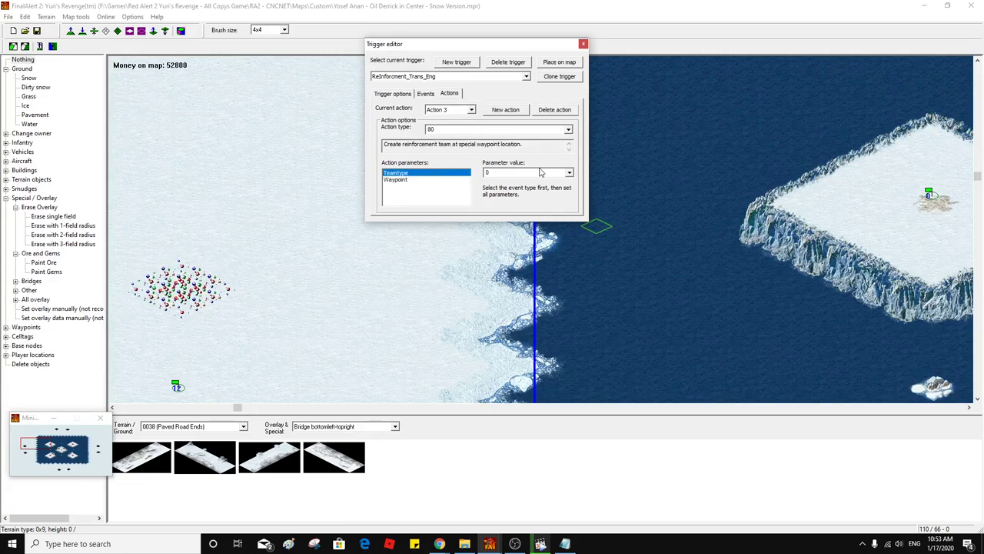
pyautogui.click(569, 173)
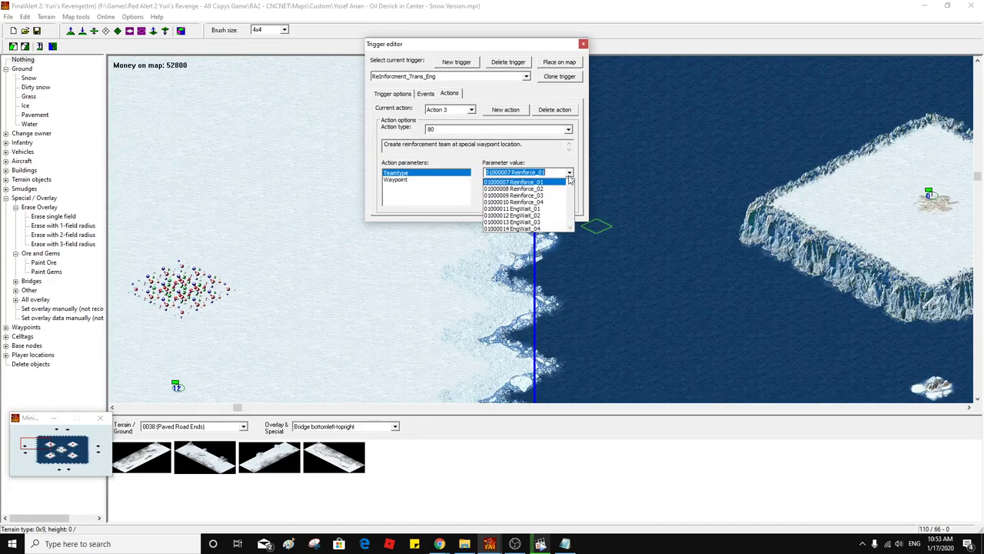
pyautogui.click(509, 194)
pyautogui.click(412, 182)
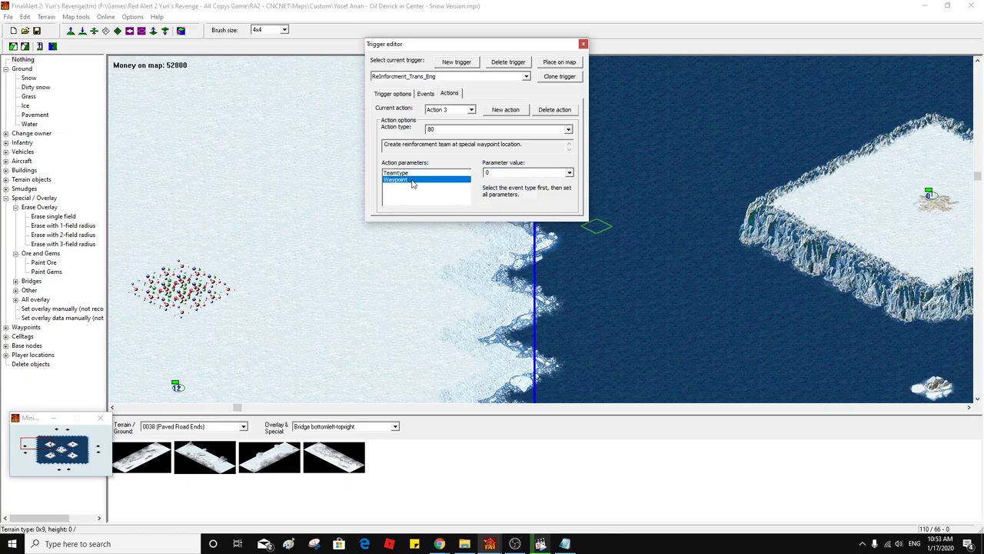
pyautogui.click(539, 173)
pyautogui.write('13')
# Review the waypoint of Action 0 and the team type and waypoint of Action 1 in the reinforcement trigger
pyautogui.click(470, 110)
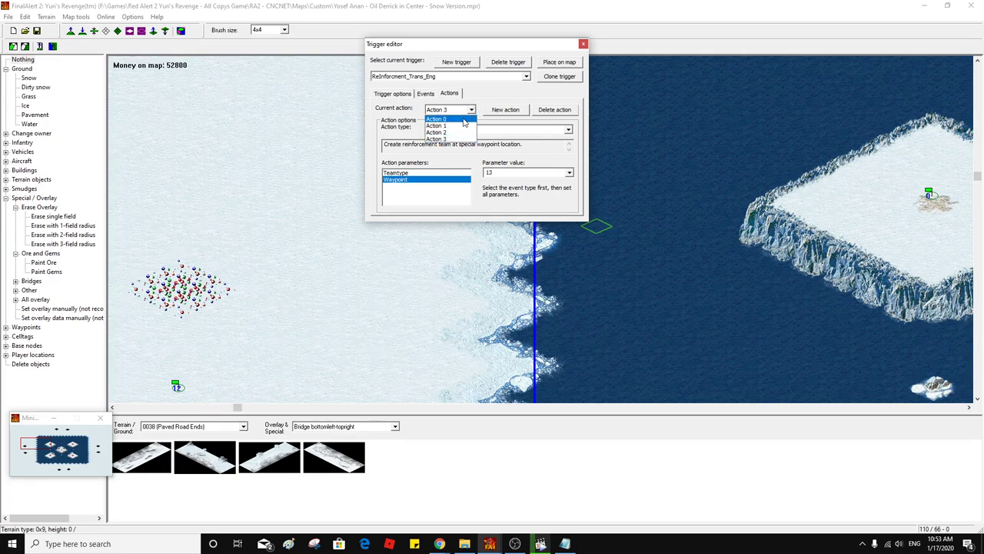
pyautogui.click(438, 119)
pyautogui.click(415, 179)
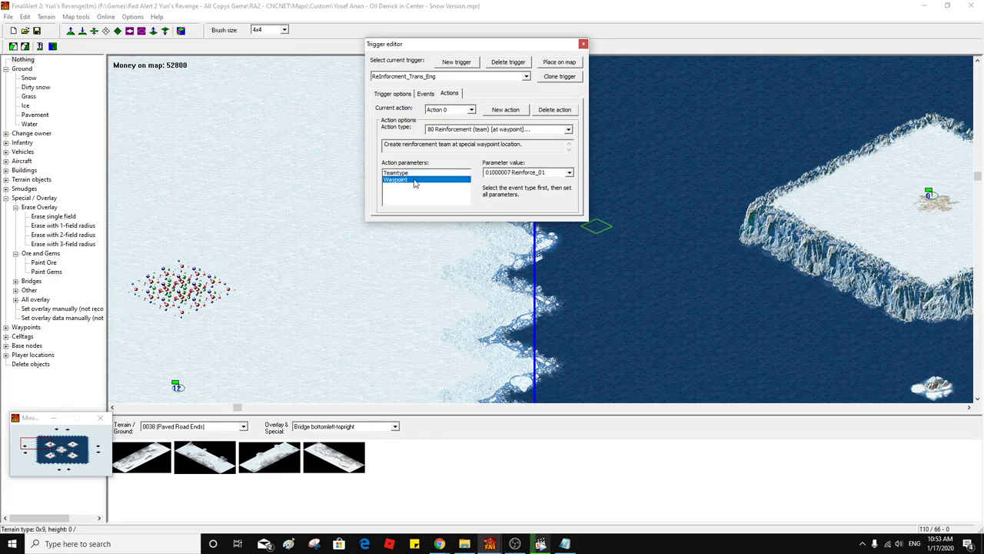
pyautogui.click(429, 110)
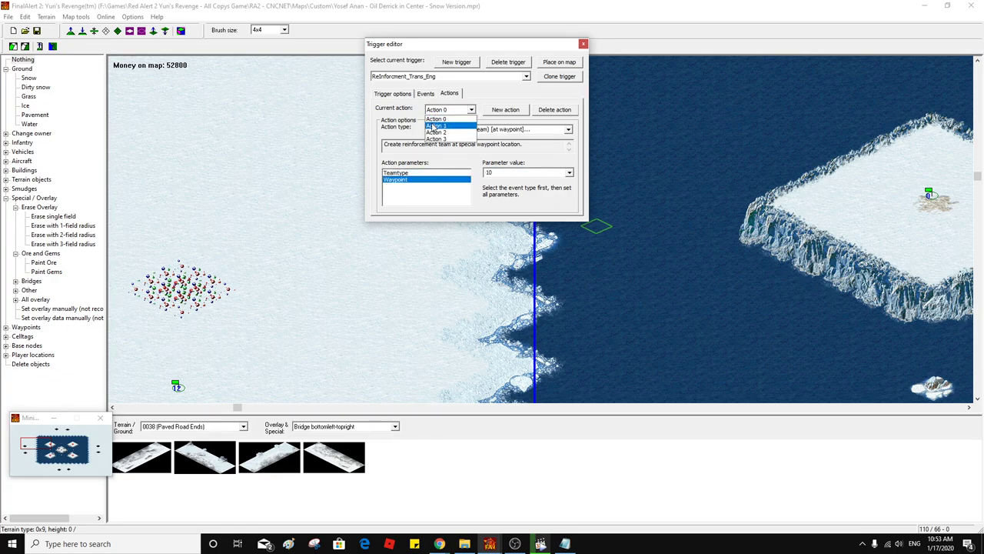
pyautogui.click(433, 126)
pyautogui.click(412, 181)
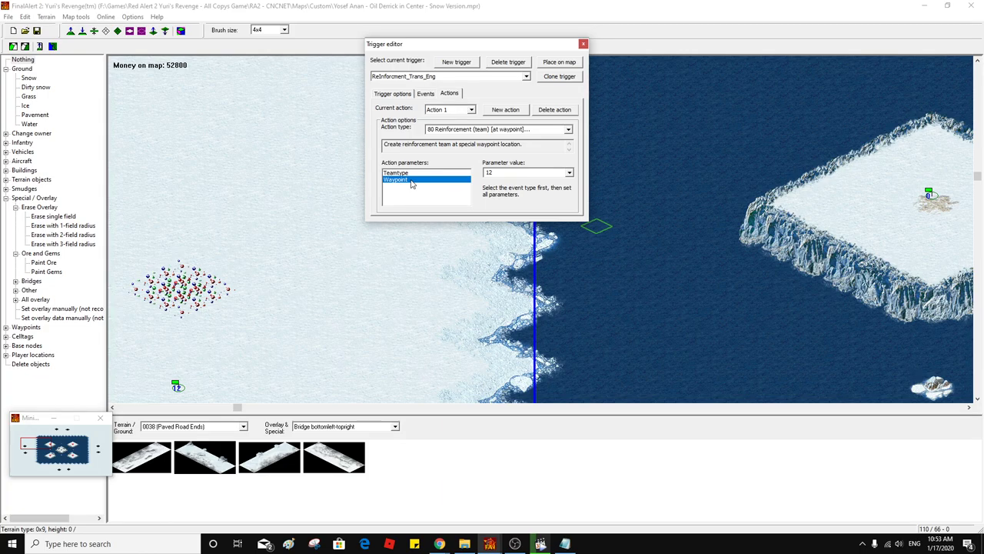
pyautogui.click(411, 174)
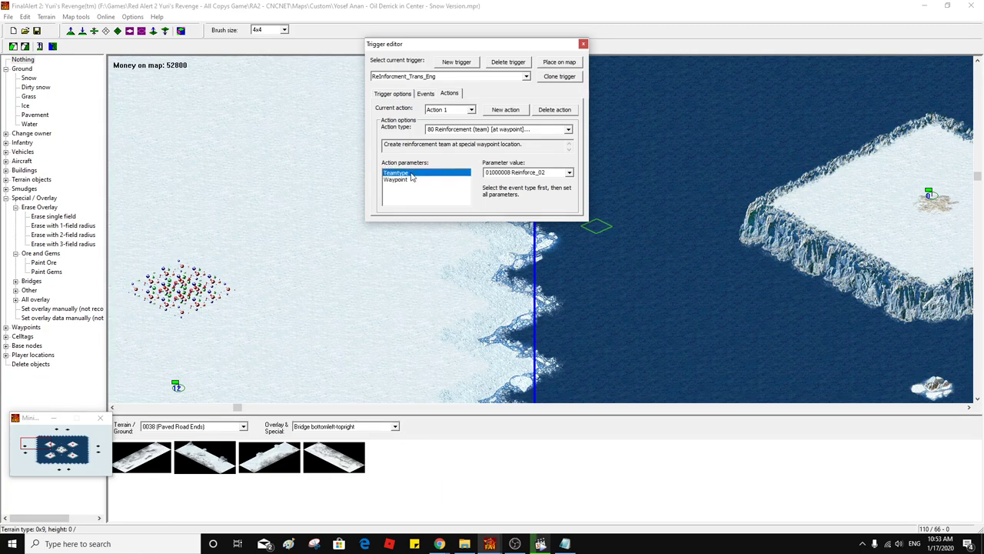
pyautogui.click(411, 181)
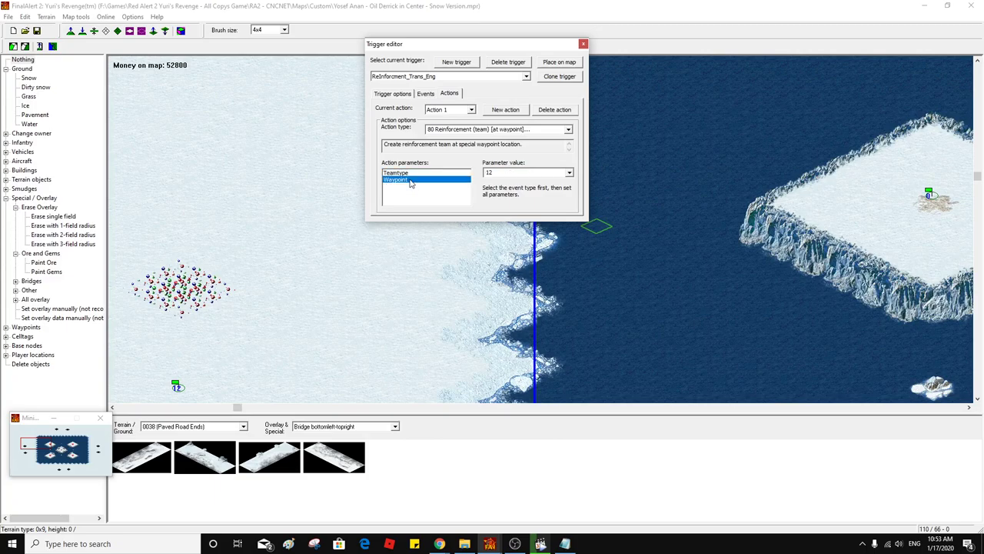
# Change the waypoint of Action 2 to 12 and check its team type
pyautogui.click(450, 113)
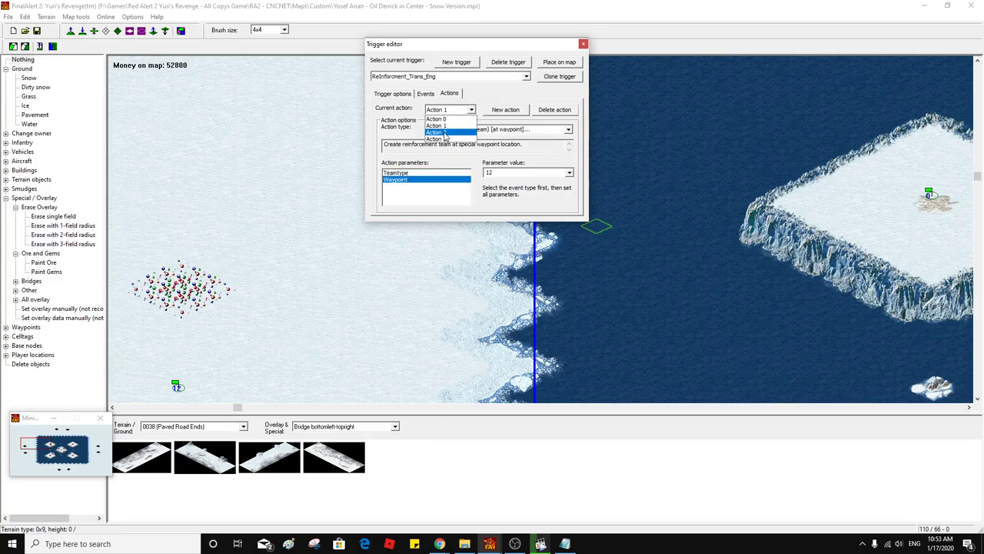
pyautogui.click(443, 133)
pyautogui.click(416, 180)
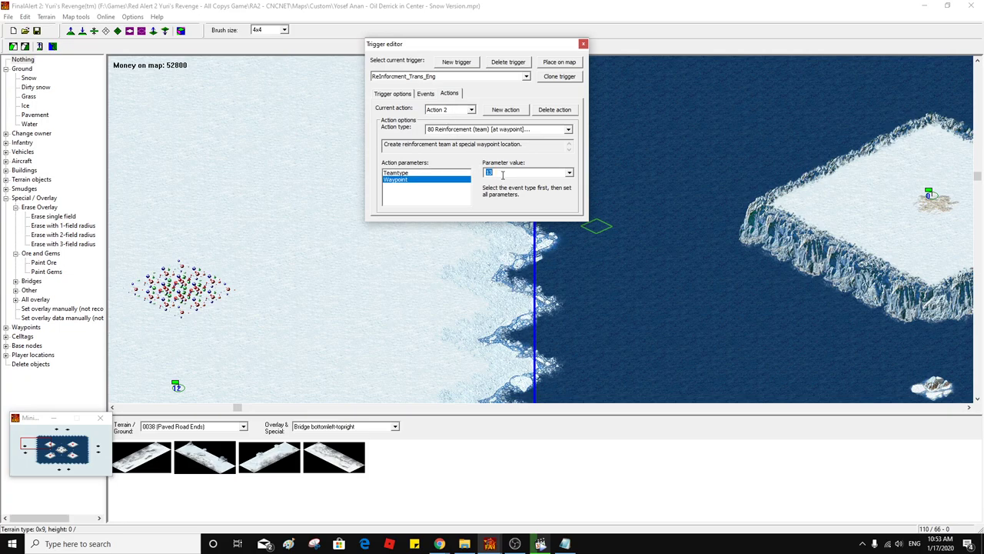
pyautogui.write('1')
pyautogui.click(411, 174)
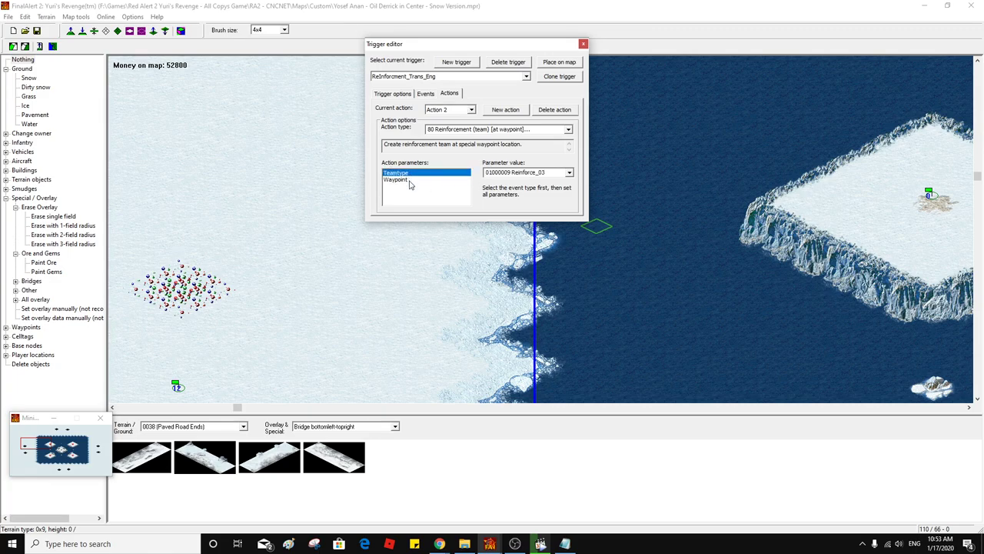
pyautogui.click(410, 181)
# Check the waypoint and team type of Action 3 against the available reinforcement teams
pyautogui.click(459, 110)
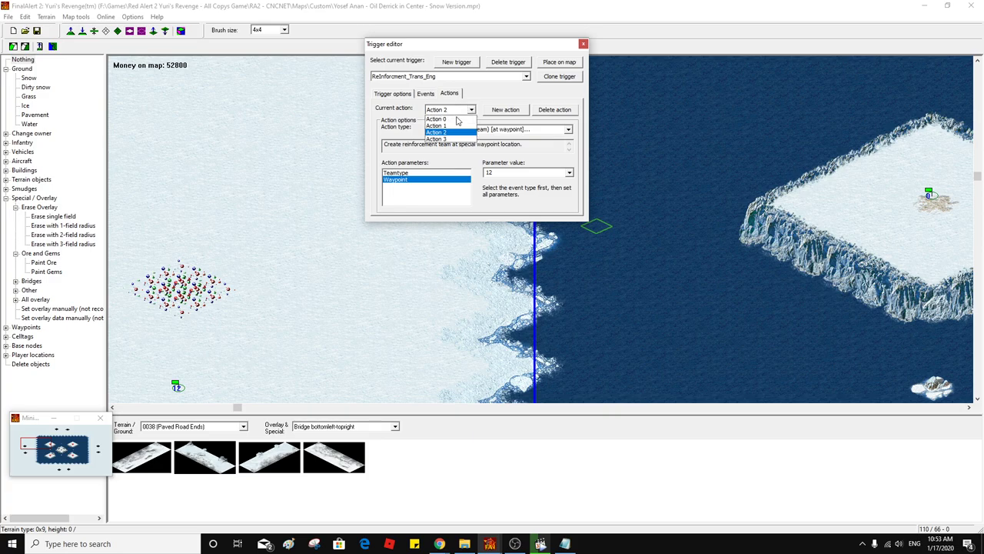
pyautogui.click(453, 139)
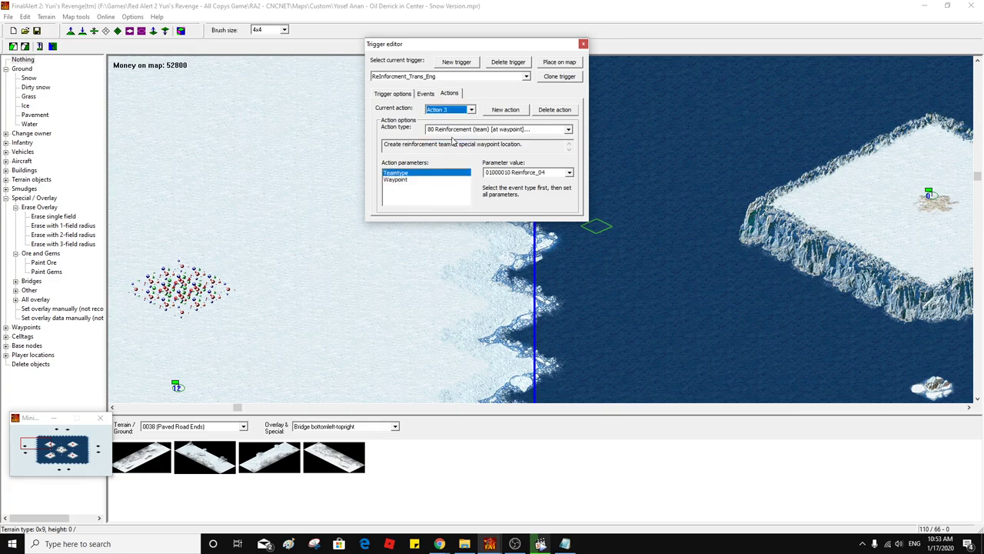
pyautogui.click(422, 182)
pyautogui.click(422, 174)
pyautogui.click(569, 173)
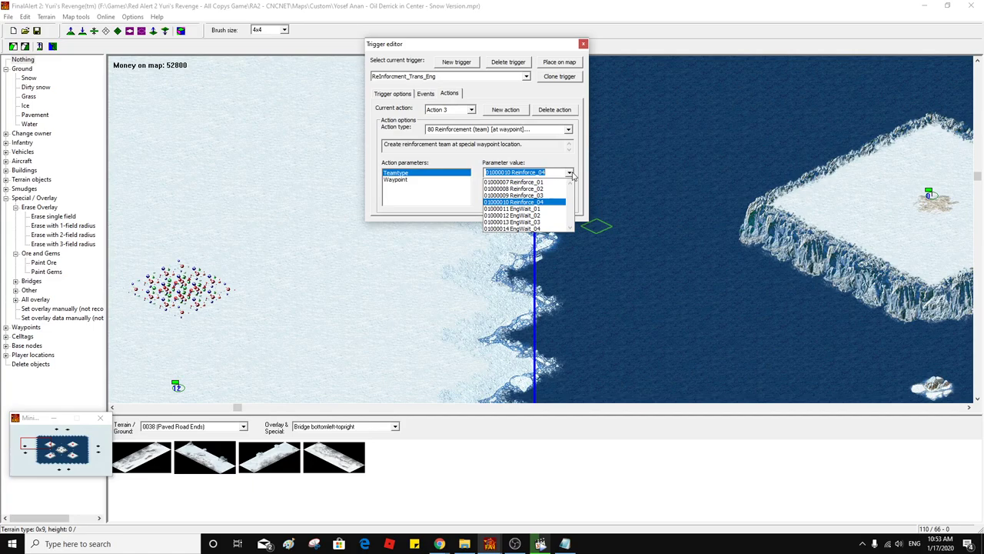
pyautogui.click(571, 174)
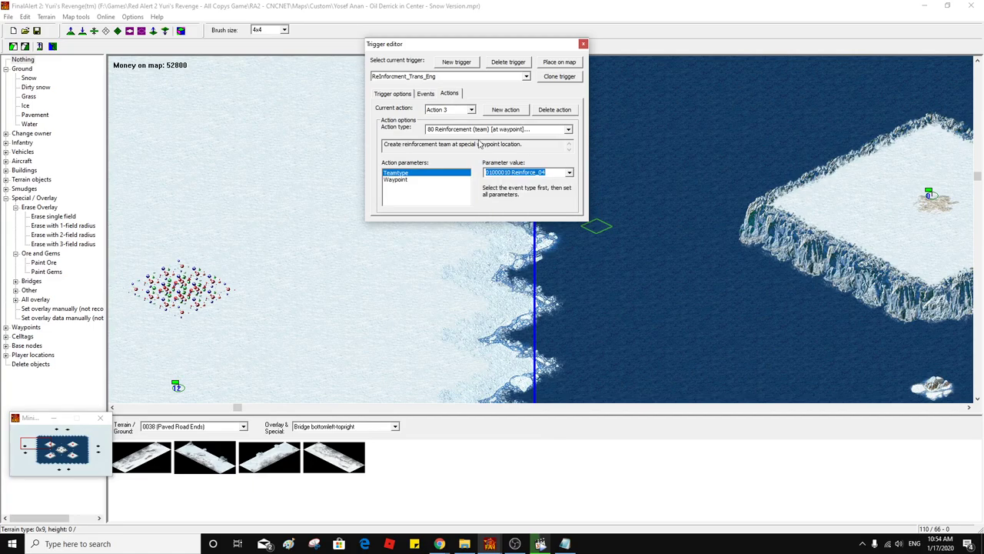
# Close the trigger editor and save the map, accepting the map check
pyautogui.click(583, 45)
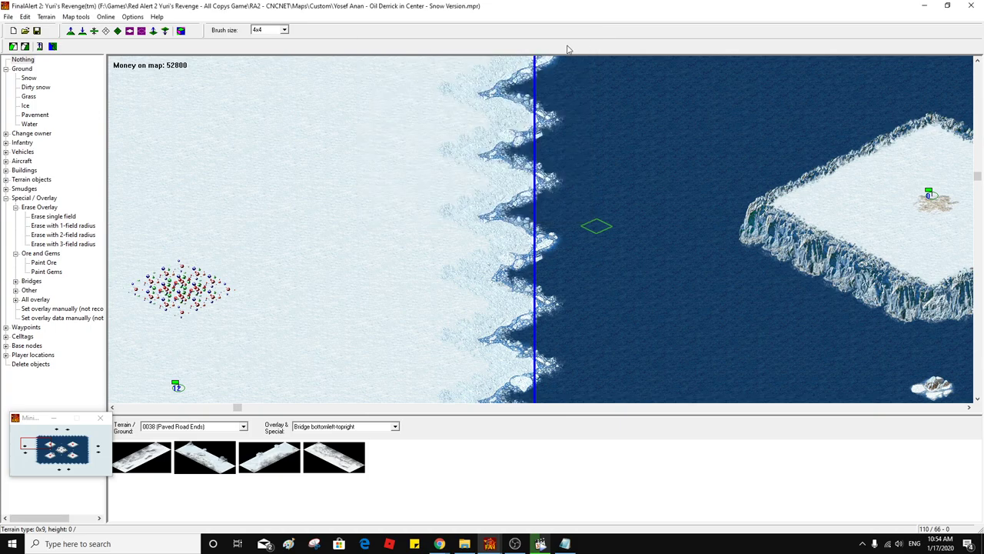
pyautogui.click(38, 32)
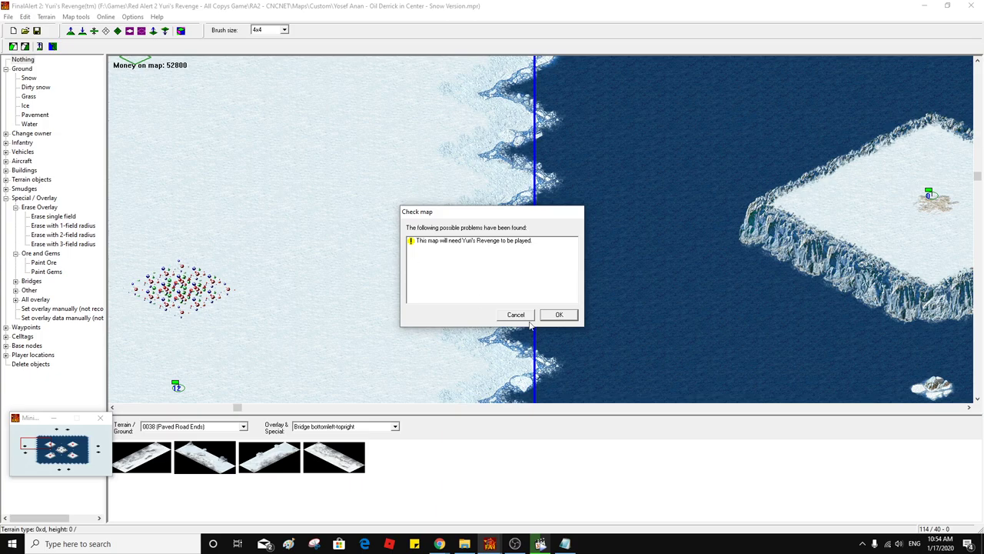
pyautogui.click(575, 318)
pyautogui.click(561, 340)
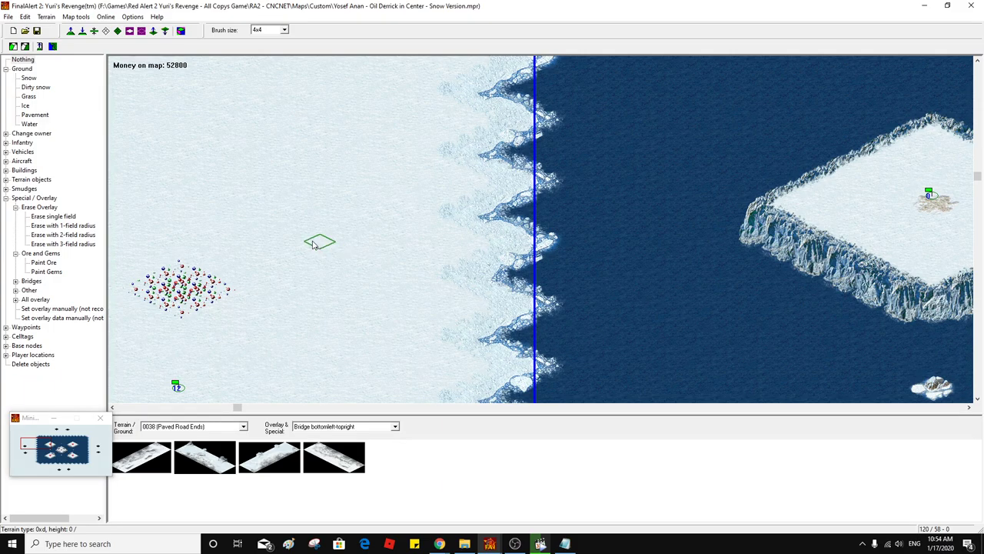
# Paint an ore field with a 10x10 brush on the snow beyond the northwest corner of the water
pyautogui.moveTo(535, 303); pyautogui.dragTo(509, 269)
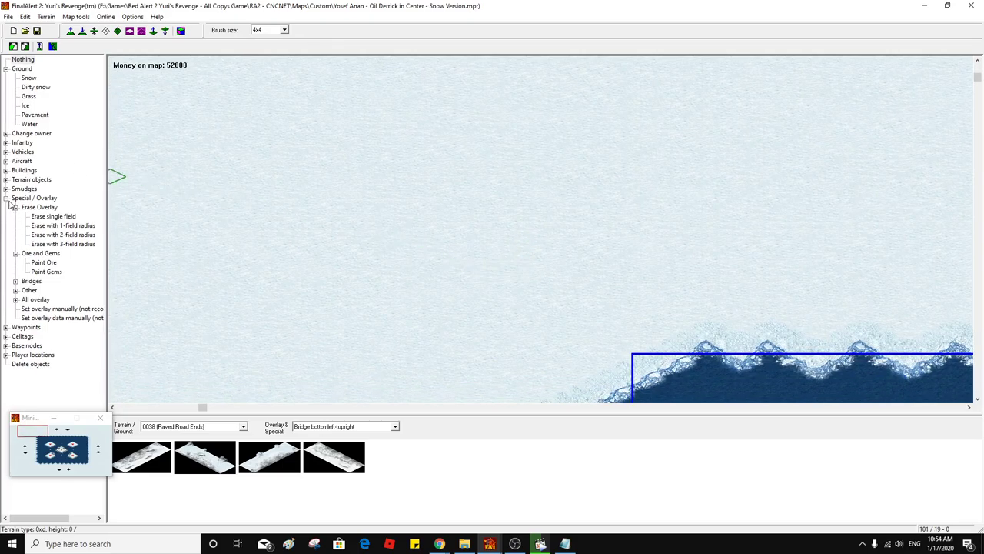
pyautogui.click(48, 271)
pyautogui.click(218, 84)
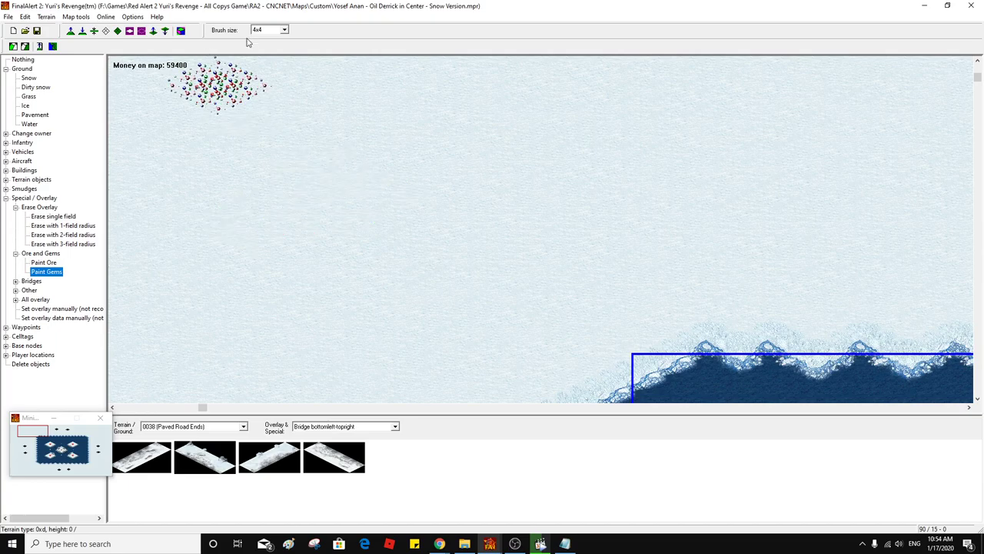
pyautogui.click(40, 255)
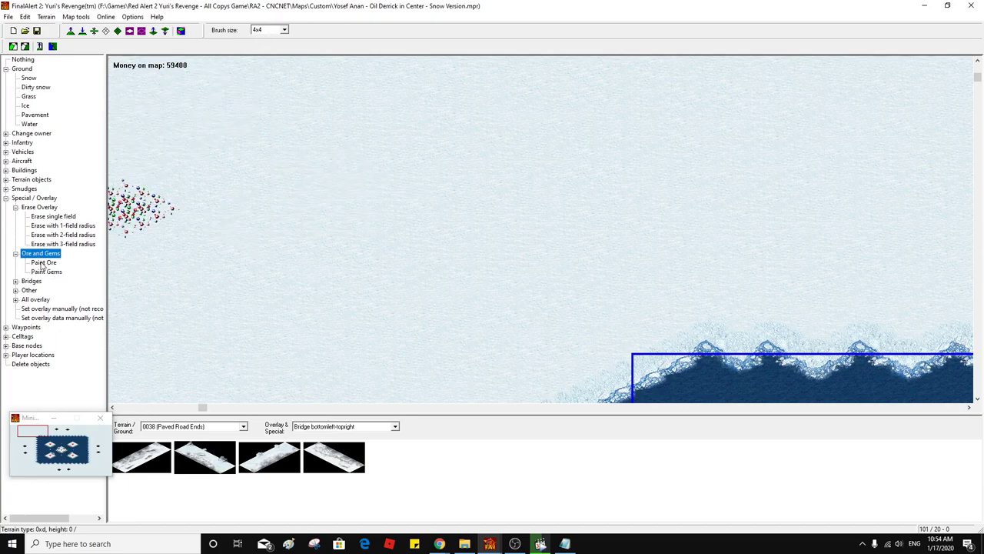
pyautogui.click(43, 262)
pyautogui.click(286, 73)
pyautogui.click(284, 29)
pyautogui.click(286, 70)
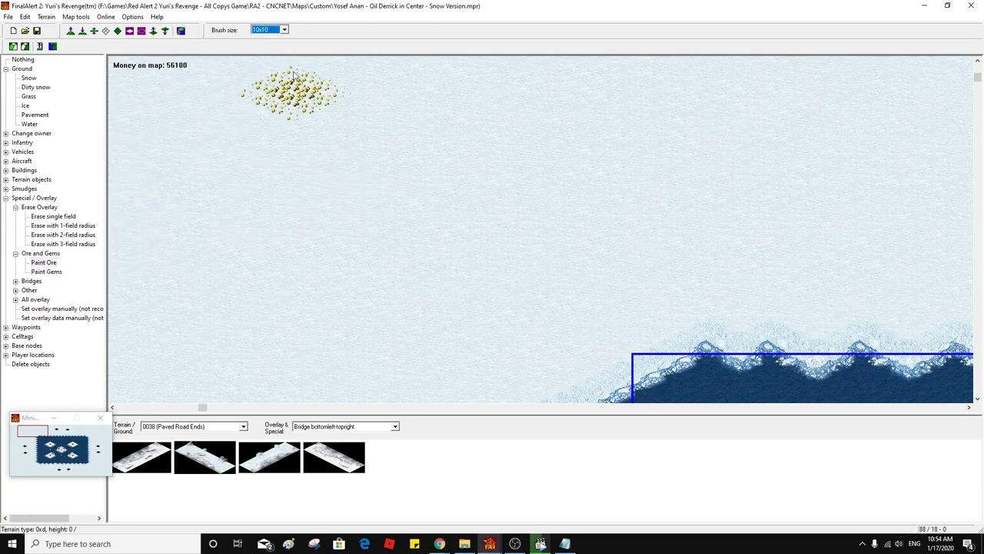
pyautogui.click(473, 171)
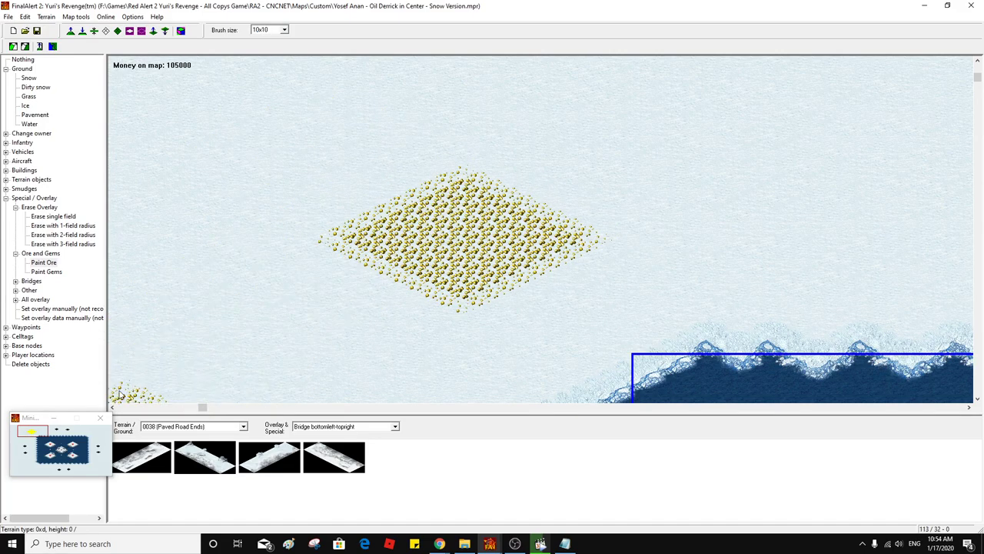
# Paint matching 10x10 ore fields on the snow in the map's northeast and southeast corner areas
pyautogui.click(98, 433)
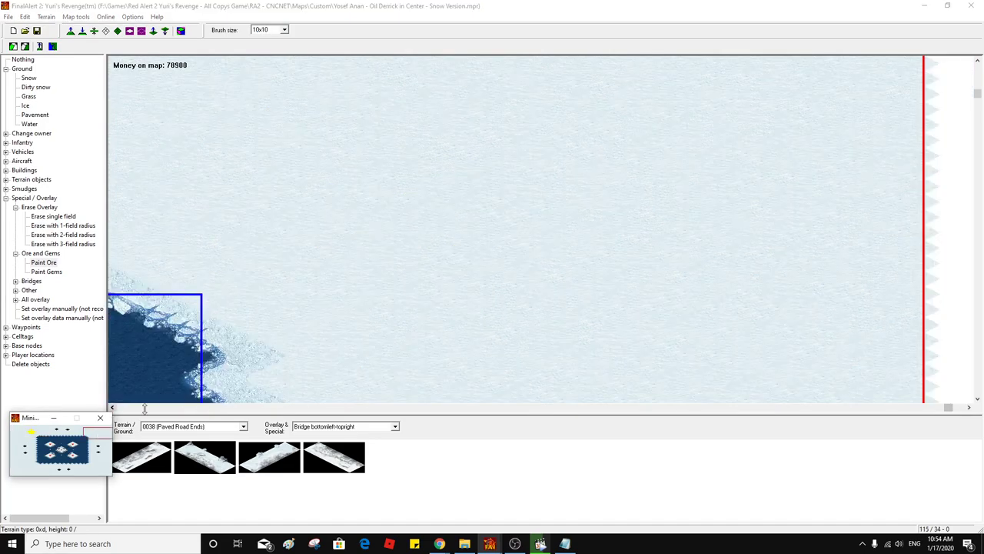
pyautogui.click(404, 125)
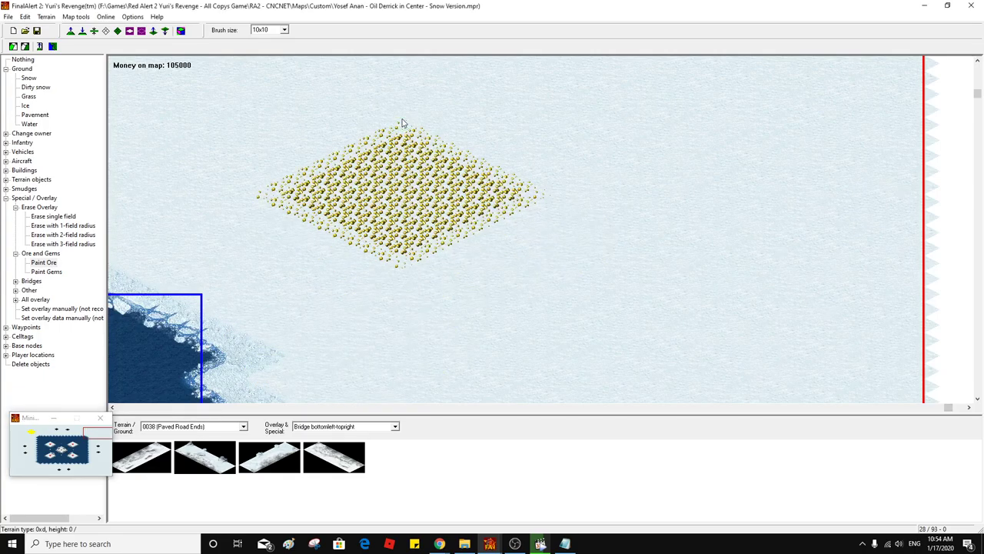
pyautogui.click(95, 466)
pyautogui.click(406, 143)
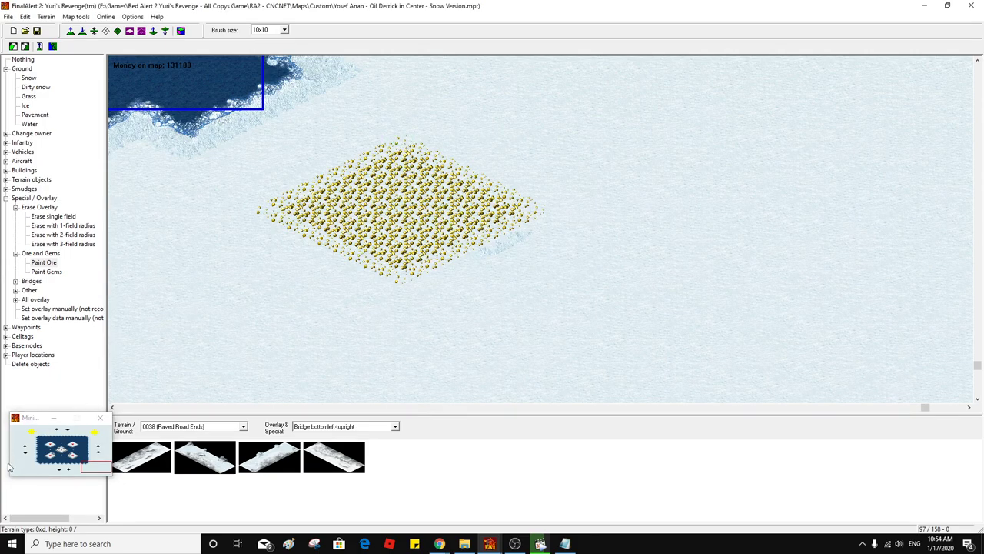
# Paint a 10x10 ore field beyond the water's southwest corner and cluster ore mines TIBTRE01, TIBTRE03 and TIBTRE02 at its centre
pyautogui.click(34, 466)
pyautogui.click(381, 201)
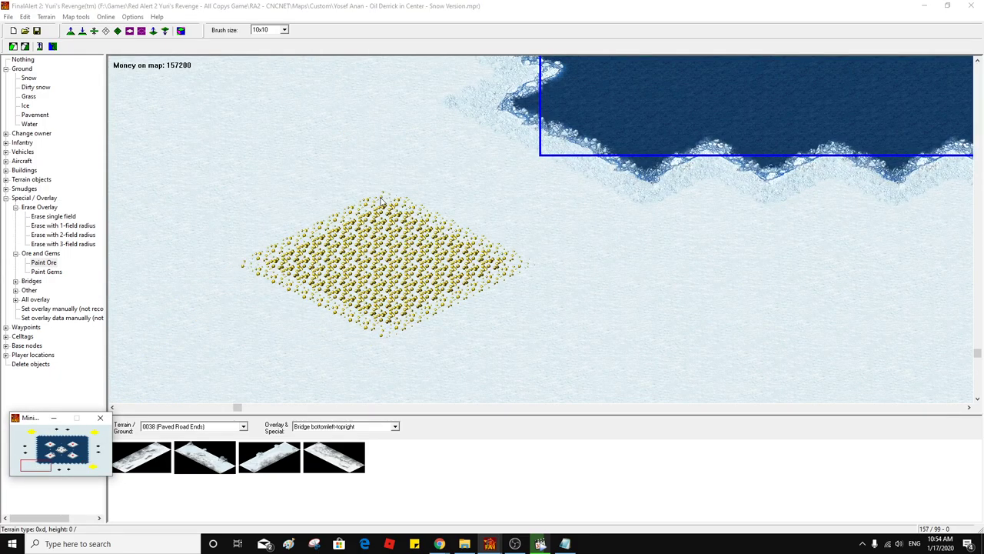
pyautogui.click(6, 198)
pyautogui.click(6, 179)
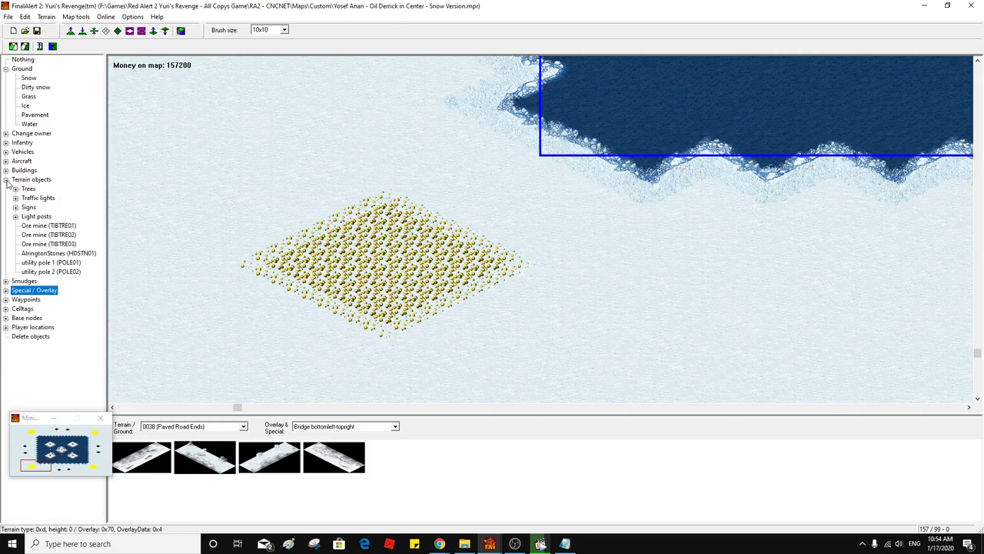
pyautogui.click(48, 228)
pyautogui.click(382, 255)
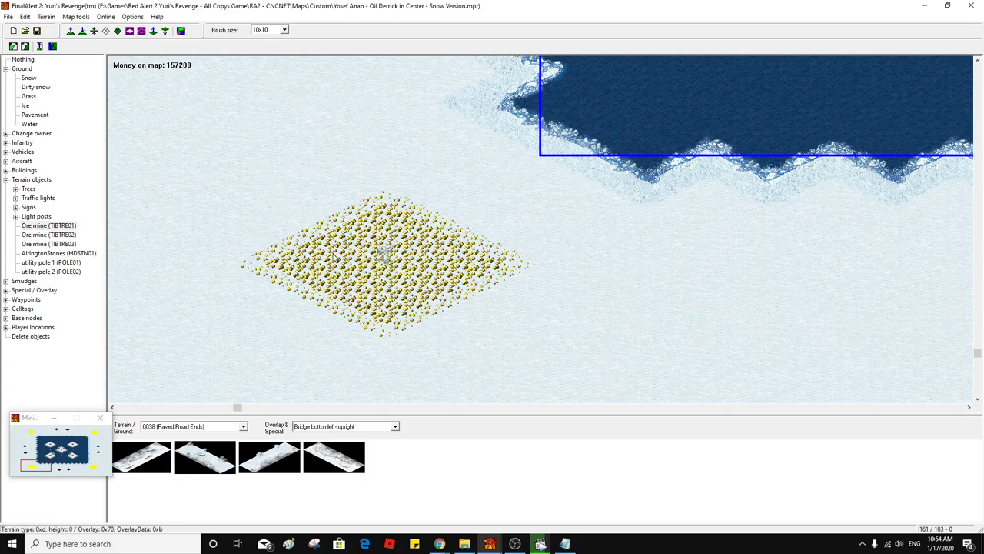
pyautogui.click(36, 229)
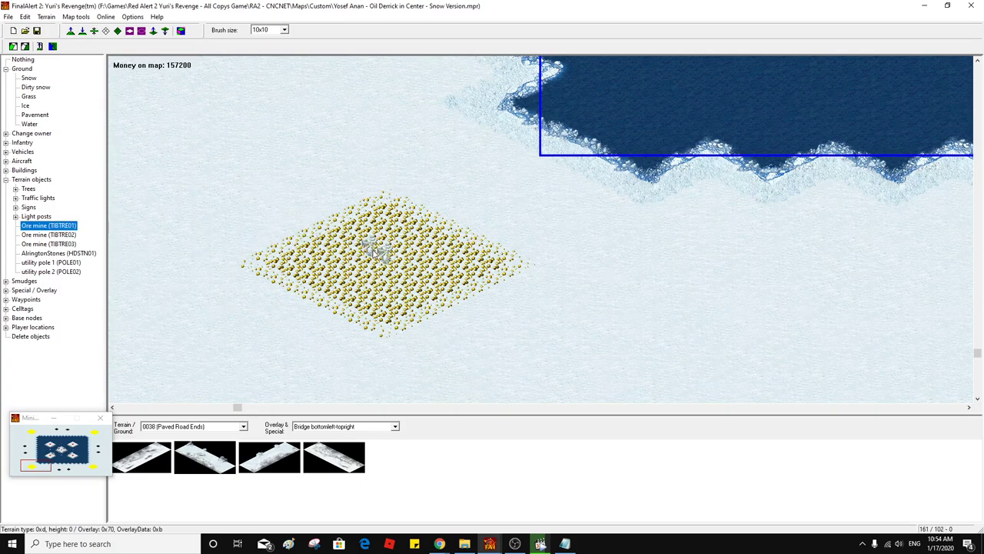
pyautogui.click(374, 247)
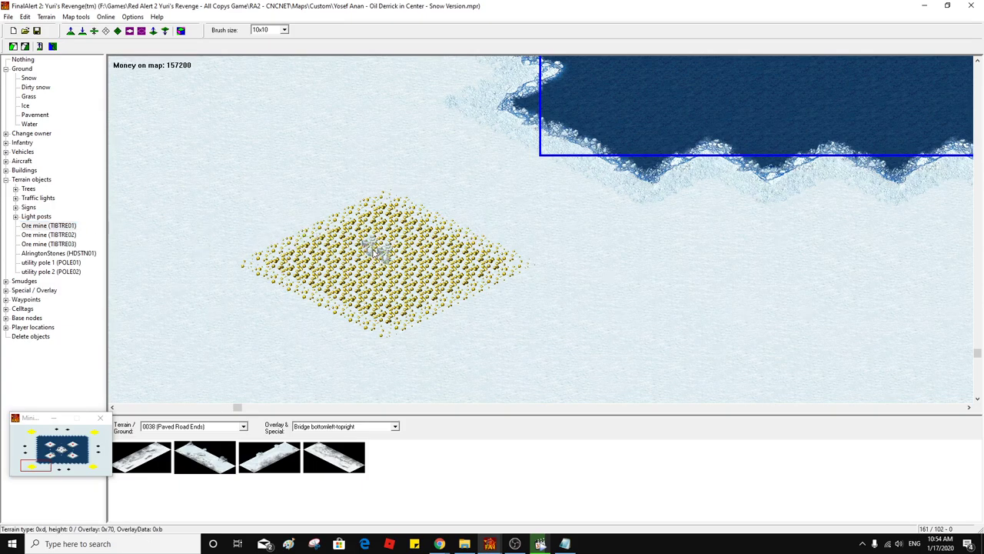
pyautogui.click(44, 244)
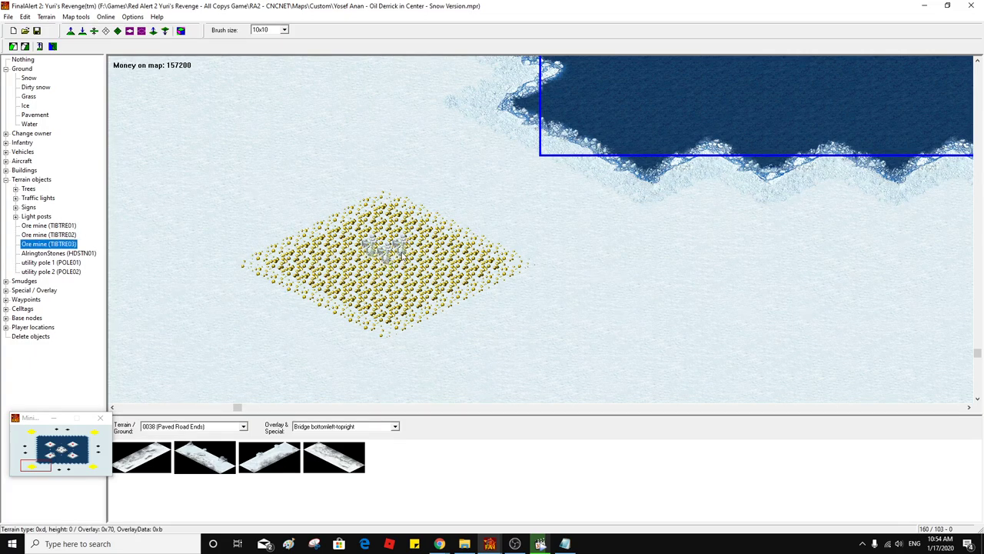
pyautogui.click(62, 234)
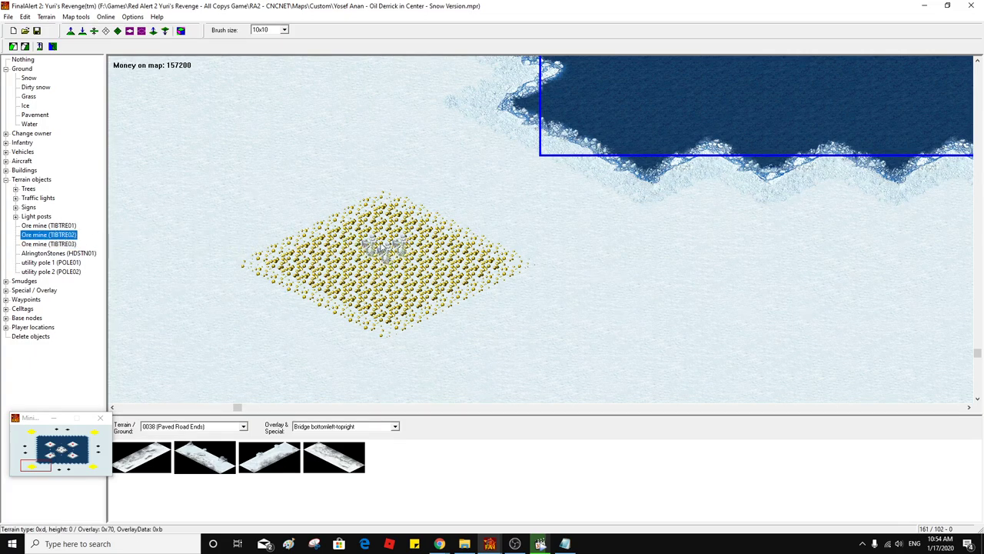
# Cluster ore mines TIBTRE02, TIBTRE03 and TIBTRE01 at the centre of the northwest ore field
pyautogui.click(33, 433)
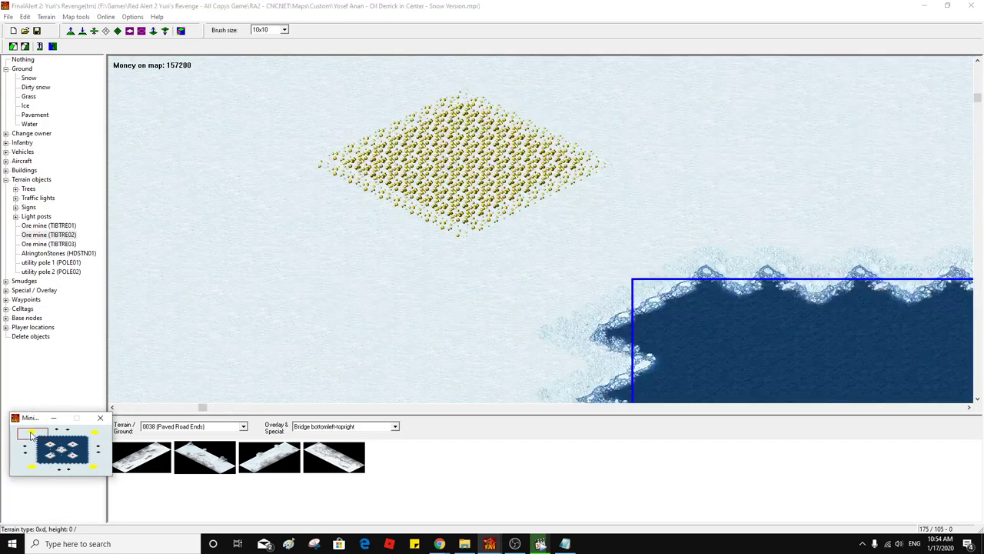
pyautogui.click(460, 158)
pyautogui.click(49, 244)
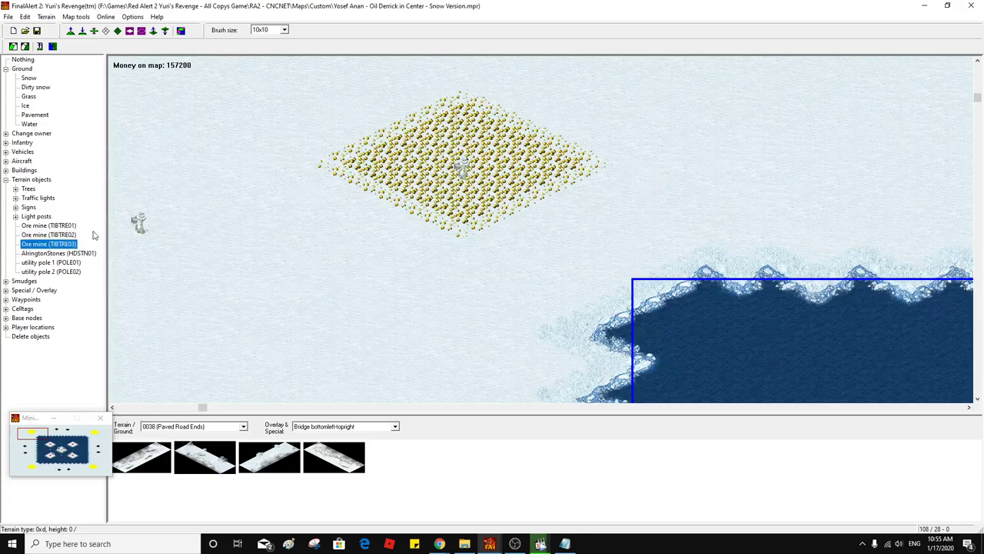
pyautogui.click(449, 160)
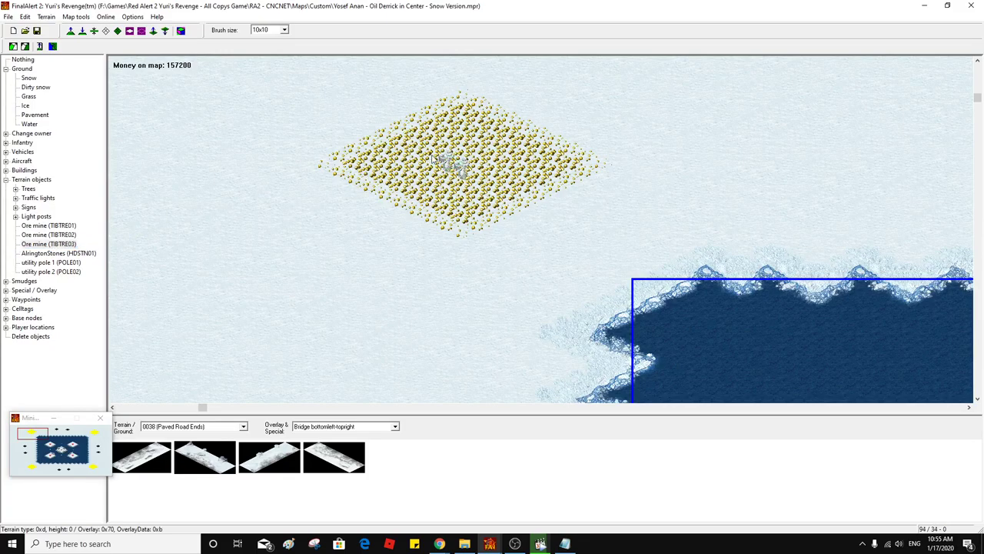
pyautogui.click(54, 225)
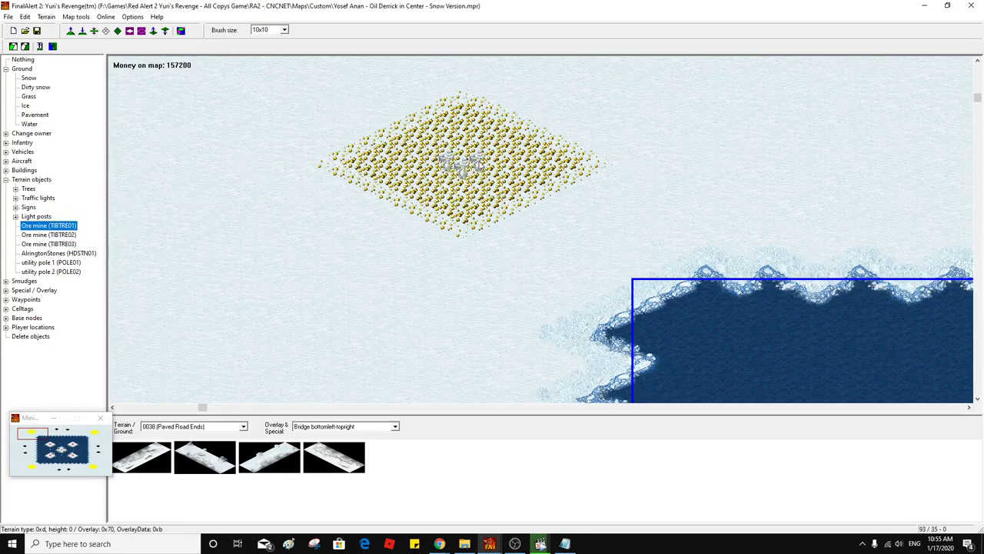
pyautogui.click(475, 164)
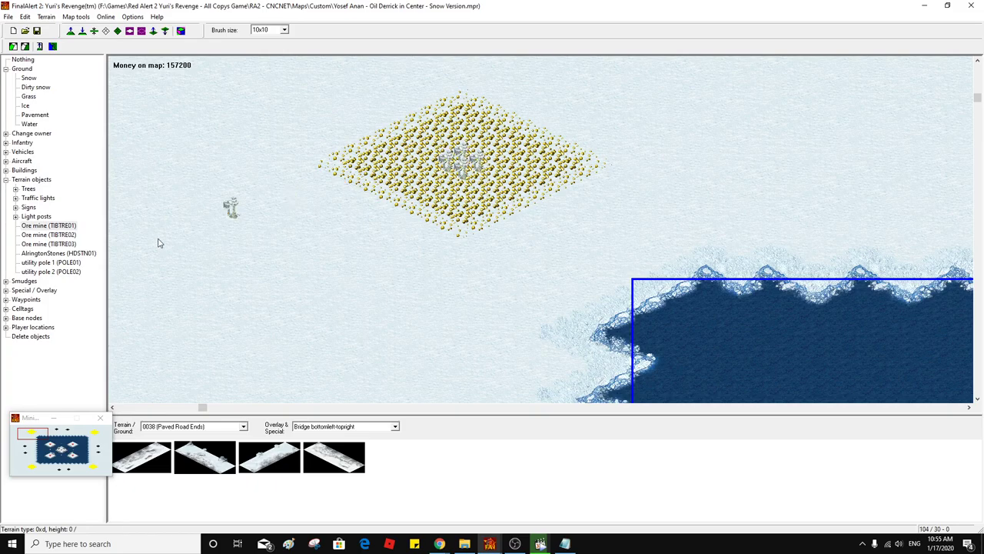
# Place ore mines TIBTRE01, TIBTRE03 and TIBTRE02 close together in the middle of the northeast ore field
pyautogui.click(96, 449)
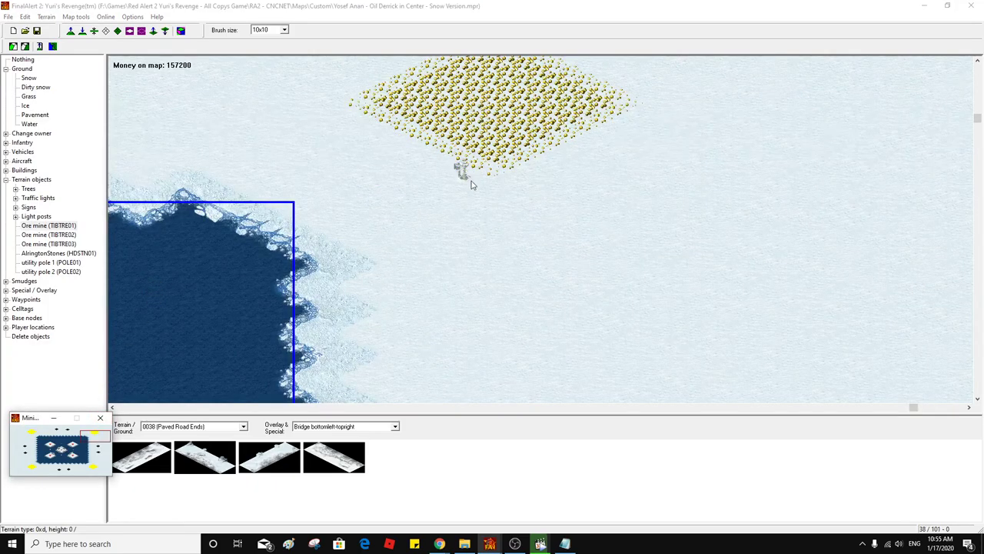
pyautogui.middleClick(472, 176)
pyautogui.middleClick(451, 231)
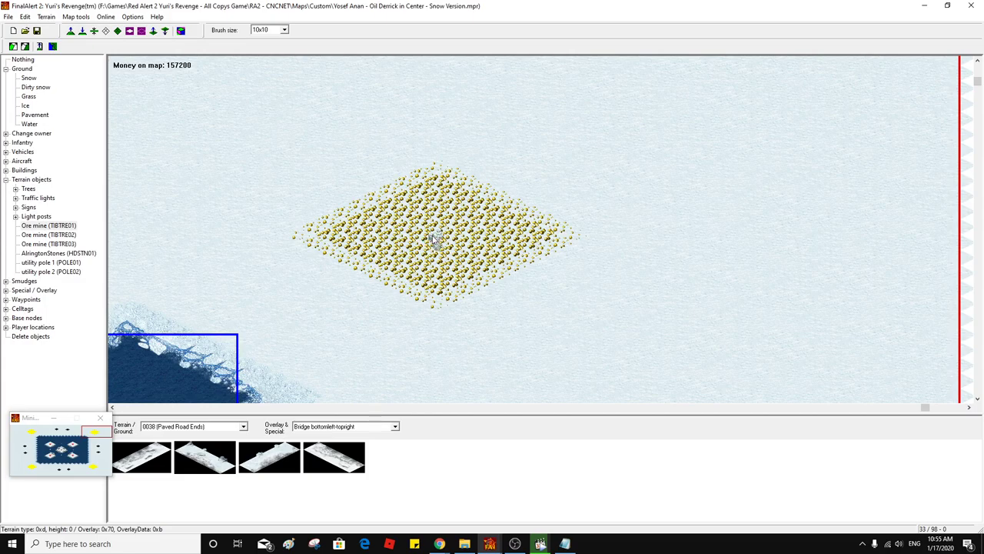
pyautogui.click(48, 244)
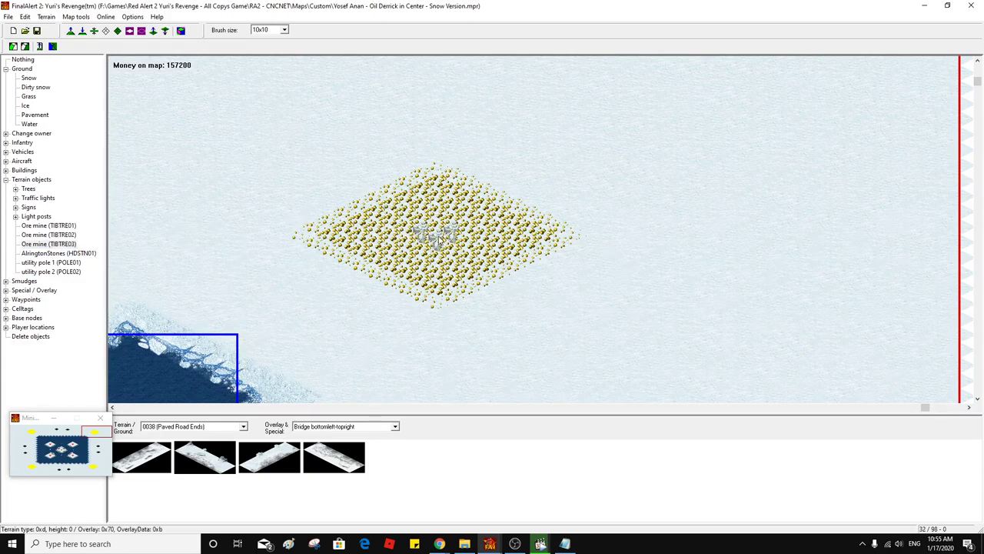
pyautogui.click(60, 235)
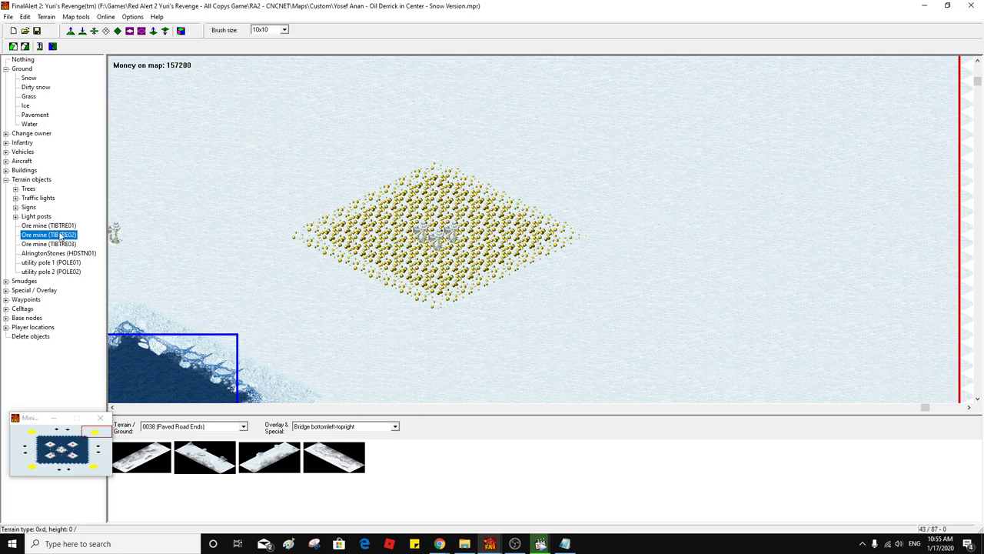
pyautogui.click(438, 231)
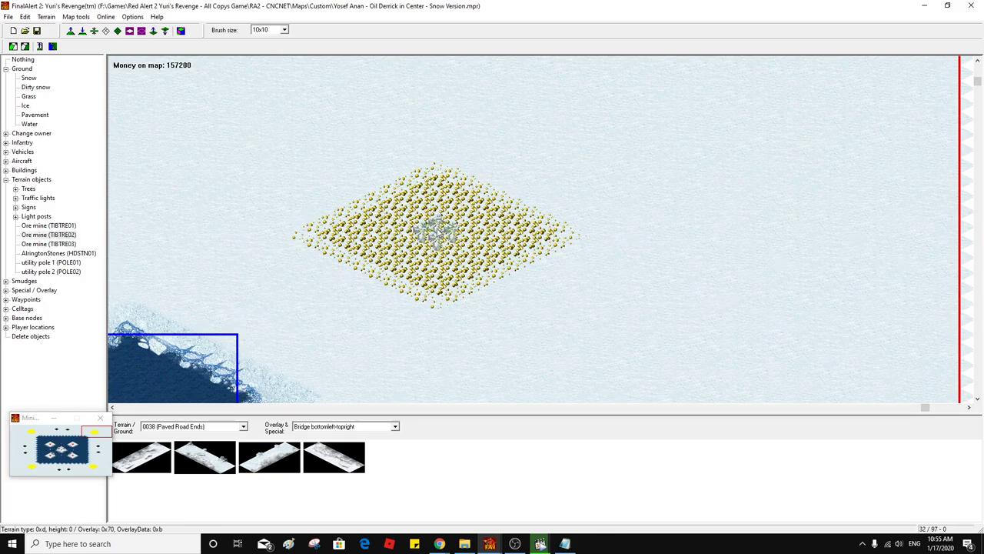
# Add ore mines TIBTRE02, TIBTRE01 and TIBTRE03 as a tight group inside the southeast ore field
pyautogui.click(92, 468)
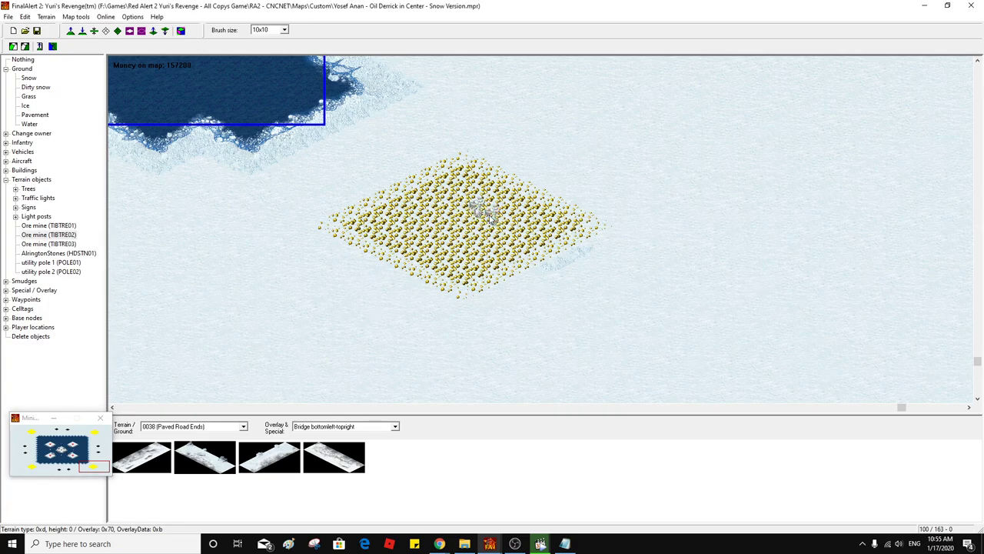
pyautogui.click(49, 225)
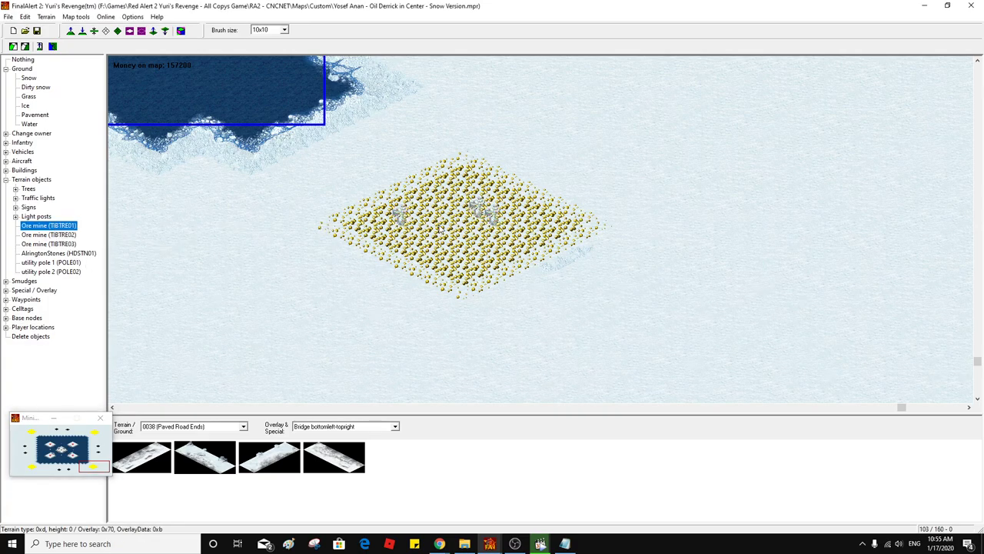
pyautogui.click(475, 222)
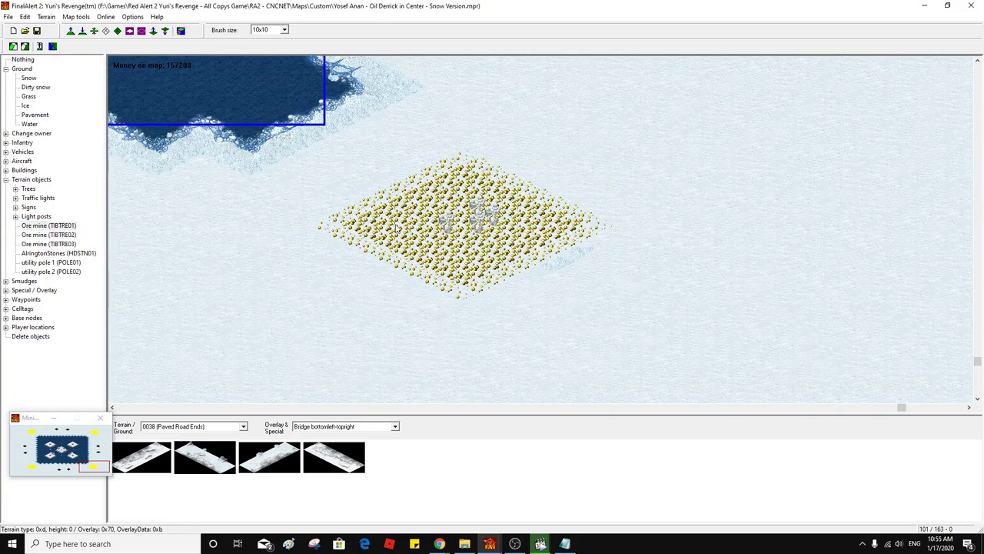
pyautogui.click(75, 244)
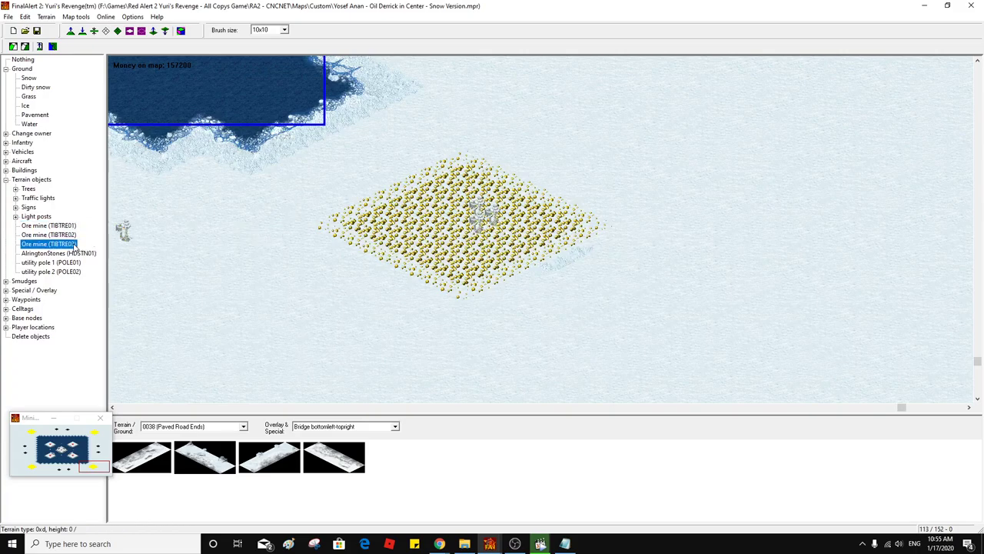
pyautogui.click(470, 222)
pyautogui.rightClick(311, 247)
# Place an Allied Ore Refinery against the southwest side of the gem field west of waypoint 11 in the northern snow
pyautogui.middleClick(426, 233)
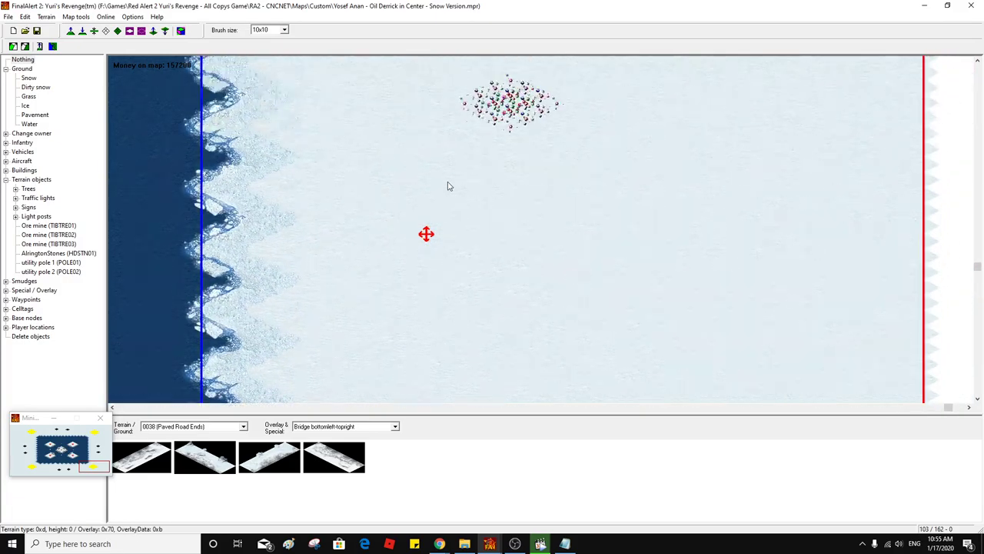
pyautogui.middleClick(518, 191)
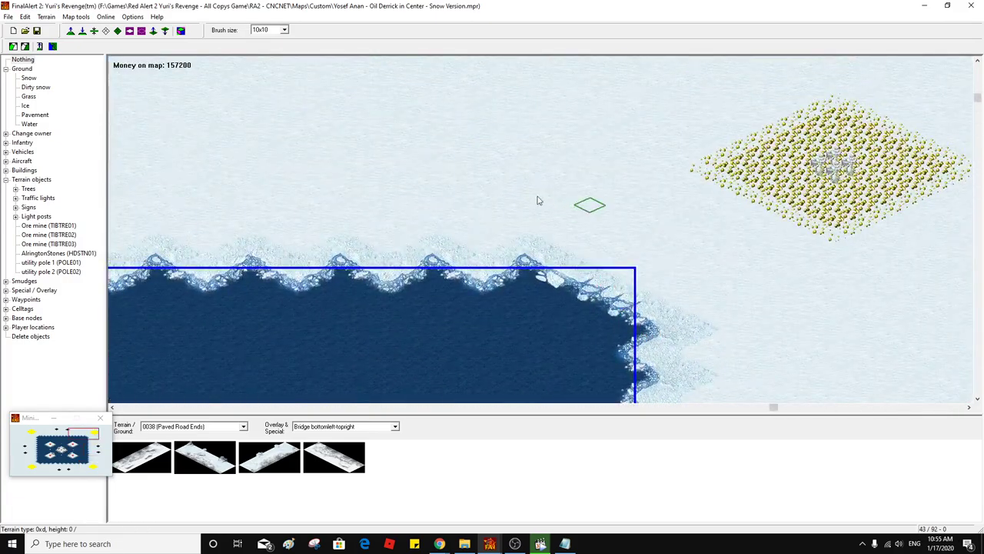
pyautogui.scroll(5, 461, 185)
pyautogui.middleClick(479, 193)
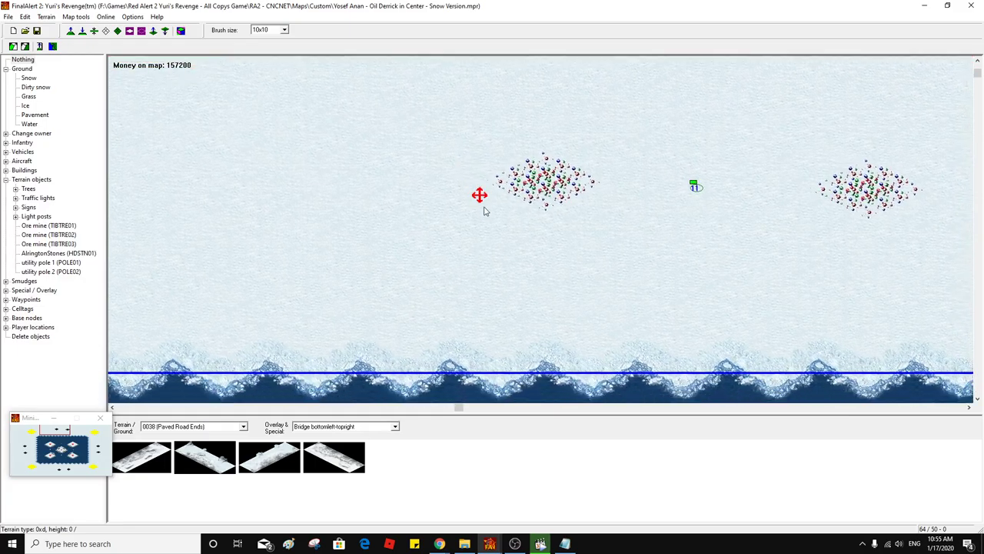
pyautogui.middleClick(439, 187)
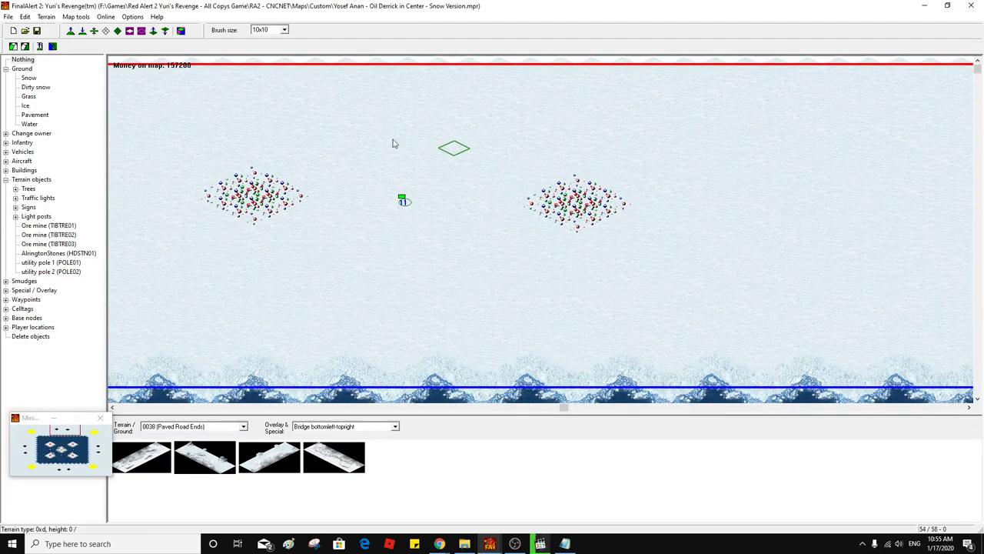
pyautogui.click(5, 180)
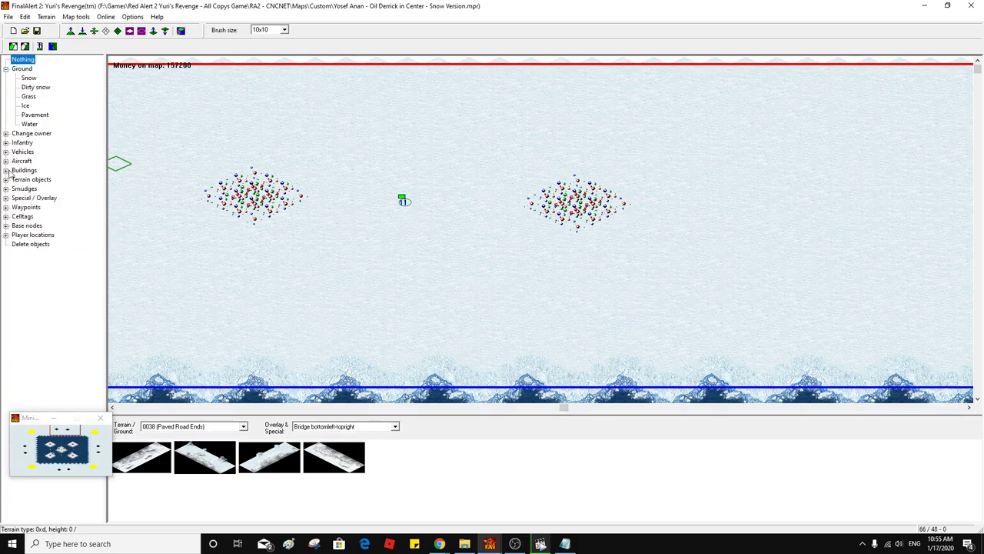
pyautogui.click(7, 170)
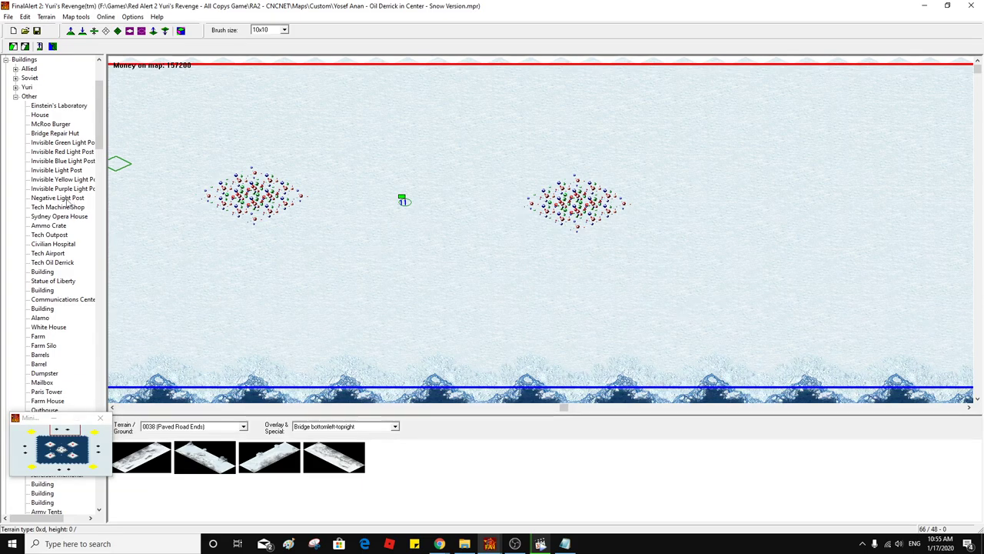
pyautogui.click(16, 96)
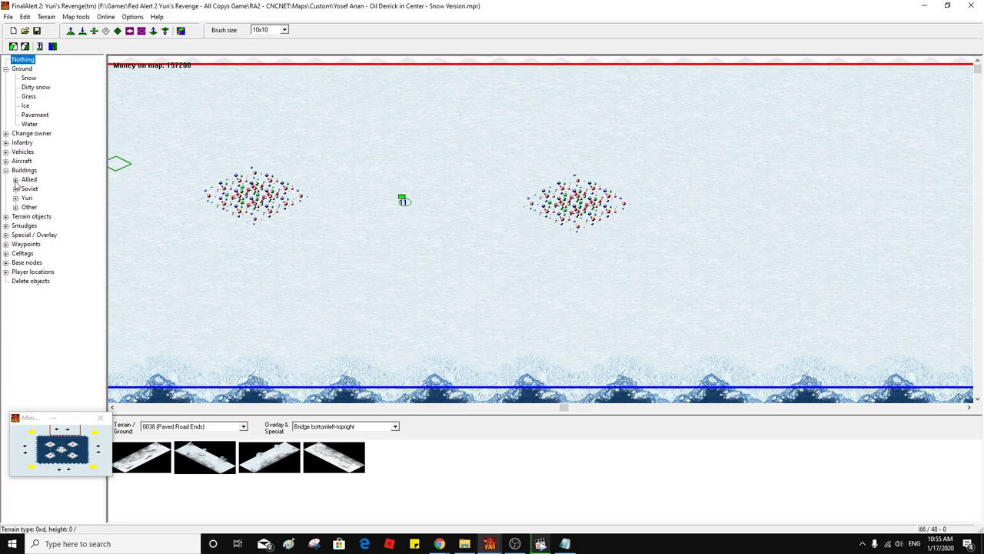
pyautogui.click(15, 181)
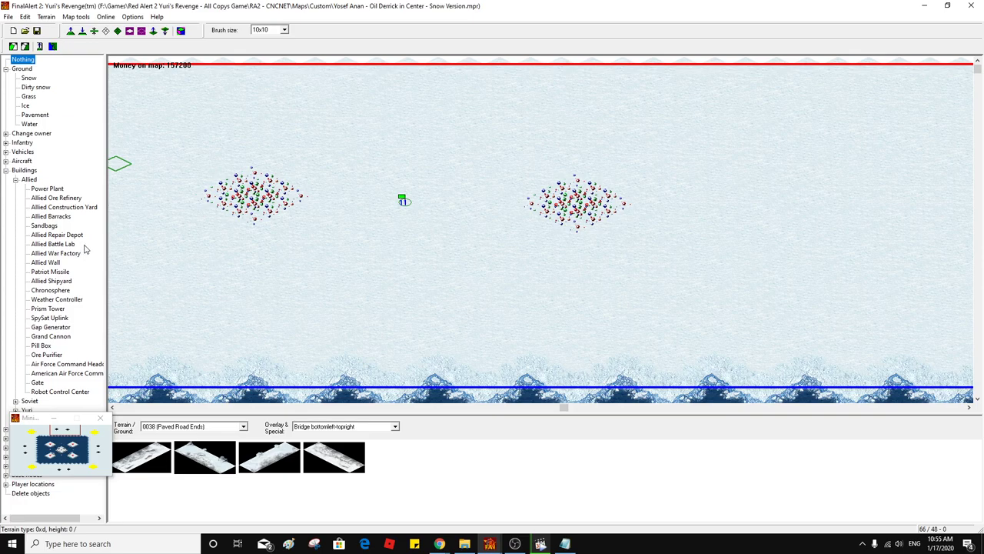
pyautogui.click(50, 199)
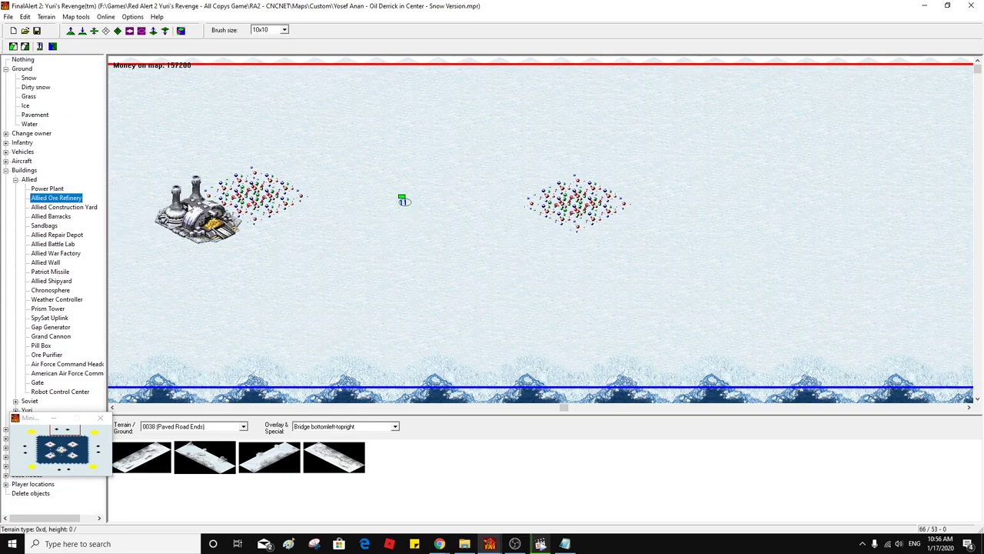
pyautogui.click(188, 216)
pyautogui.click(142, 212)
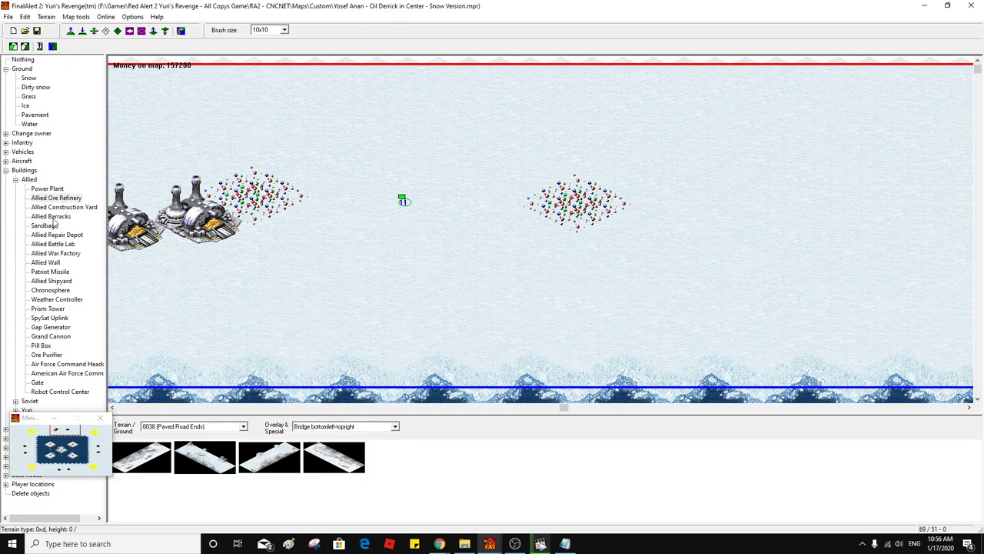
# Place Allied Ore Refineries beside the upper eastern gem field, the gem field east of waypoint 13, and the one north of waypoint 12
pyautogui.click(98, 453)
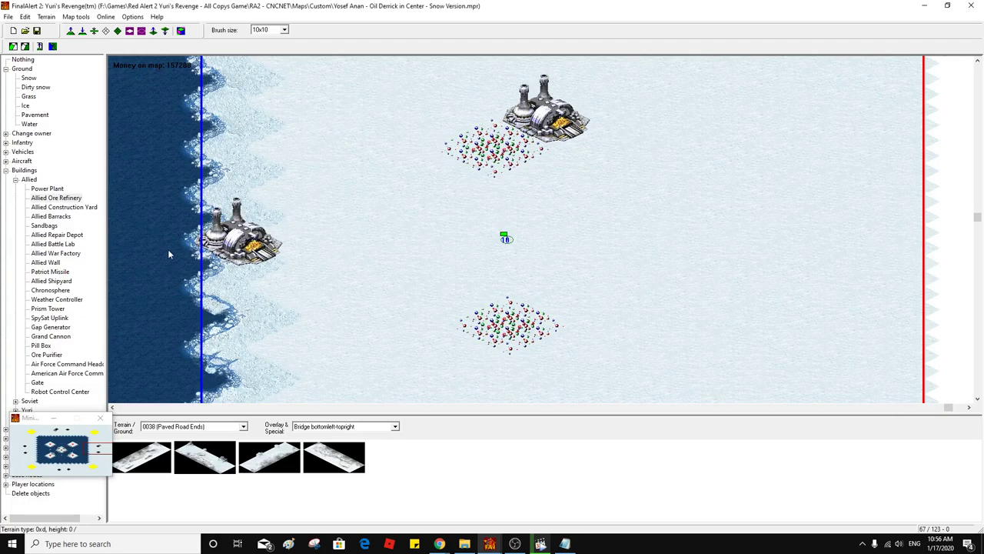
pyautogui.click(75, 477)
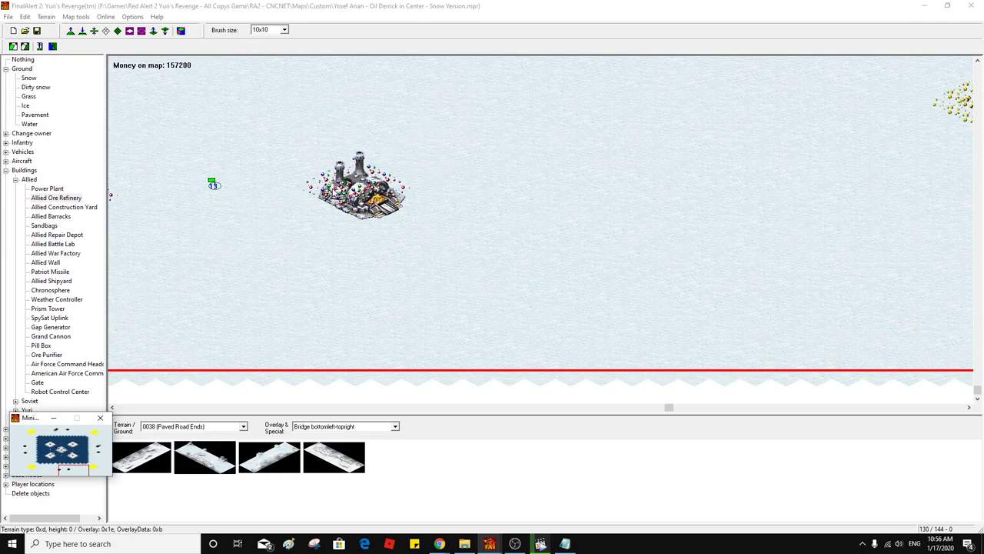
pyautogui.click(406, 139)
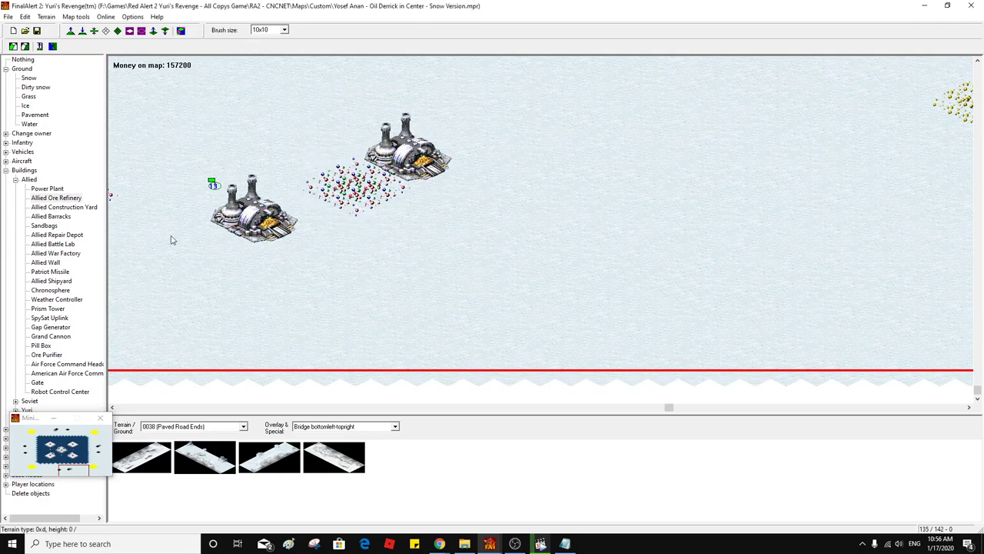
pyautogui.click(29, 455)
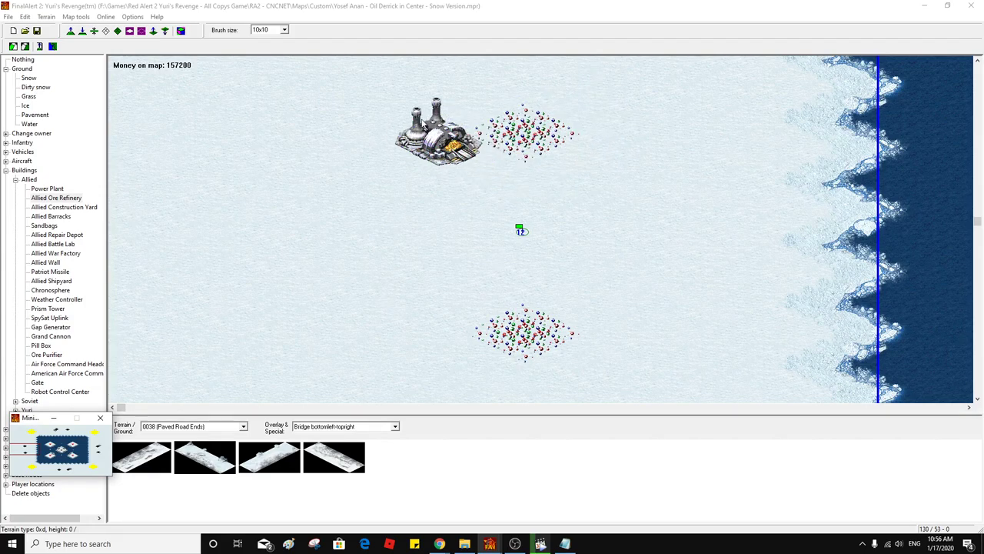
pyautogui.click(423, 127)
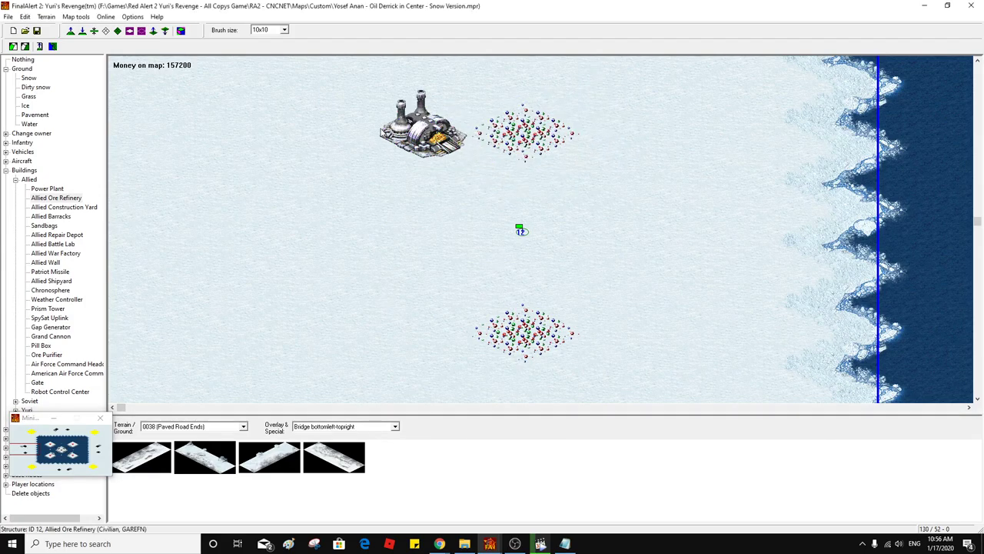
# Place Yuri's Psychic Radar just west of the Allied Ore Refinery in the western snow
pyautogui.click(16, 179)
pyautogui.click(16, 189)
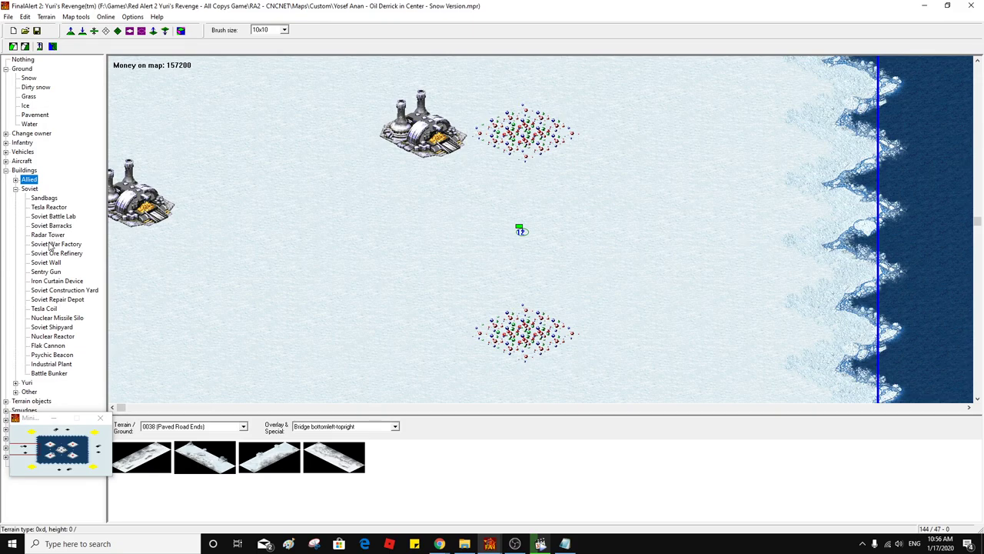
pyautogui.click(15, 189)
pyautogui.click(15, 199)
pyautogui.click(60, 217)
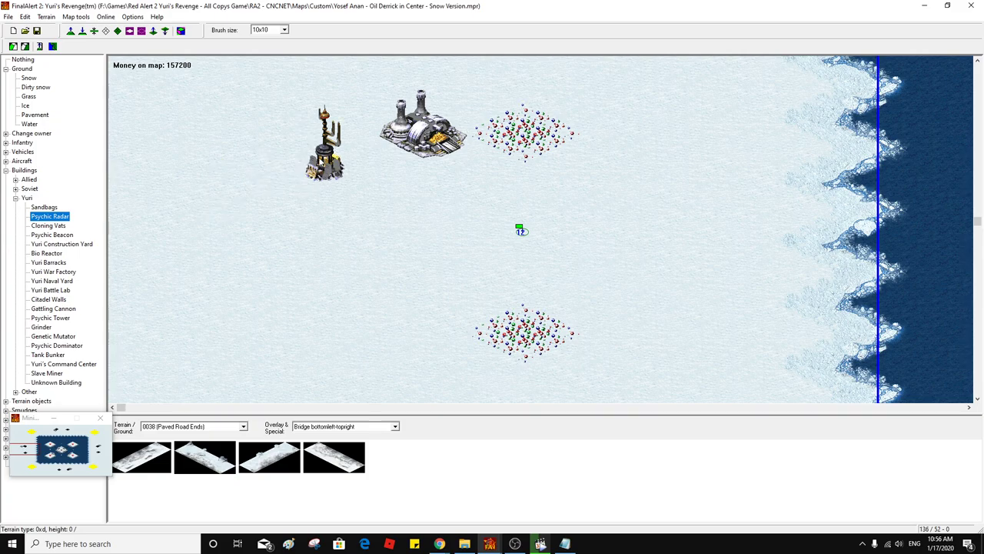
pyautogui.click(322, 162)
pyautogui.click(140, 271)
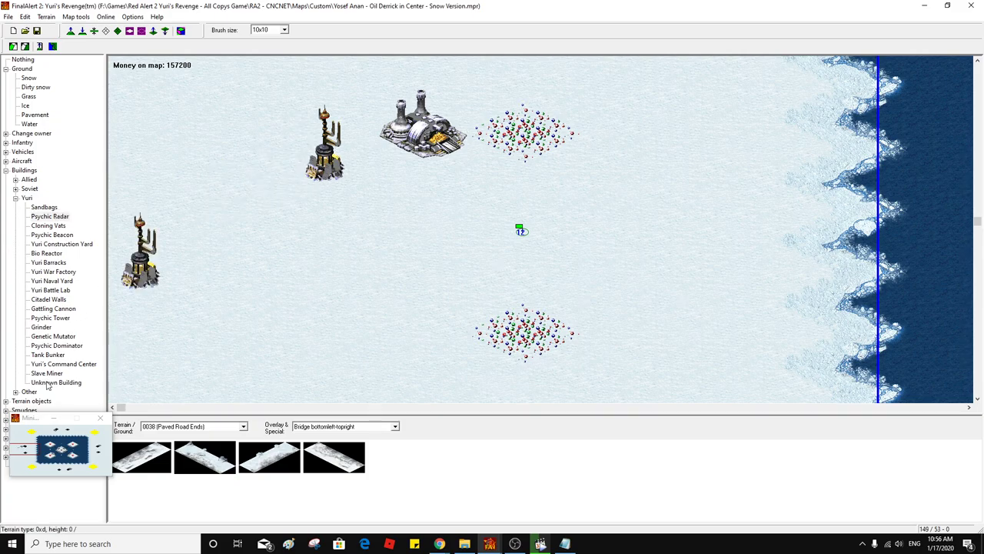
# Place a Psychic Radar on the outer side of the Allied Ore Refinery in the northern, eastern and southern snow
pyautogui.click(60, 430)
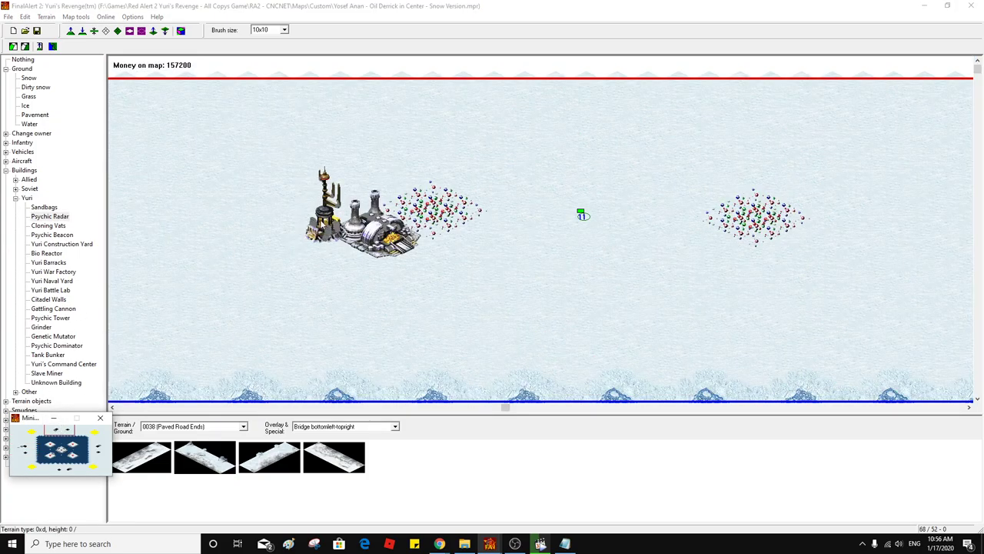
pyautogui.click(126, 336)
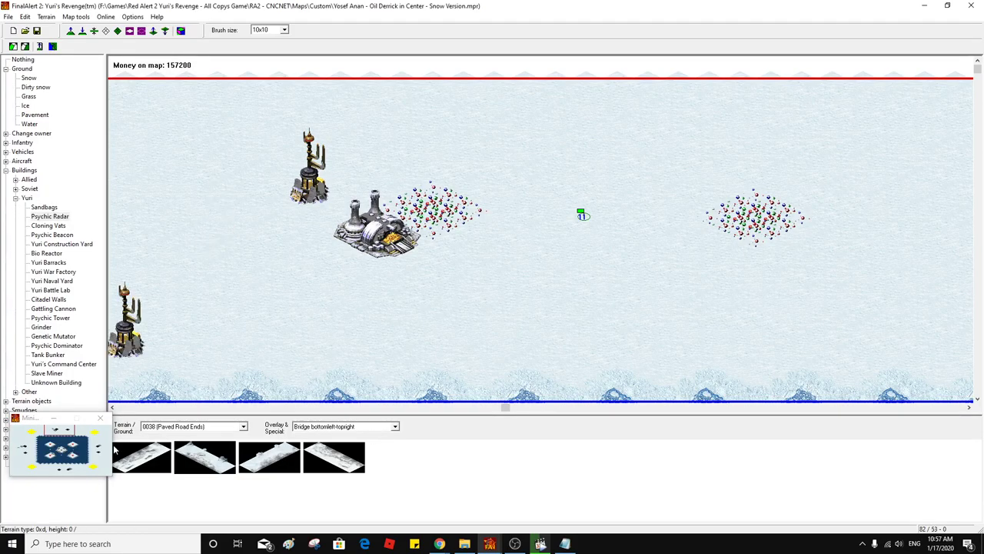
pyautogui.click(99, 448)
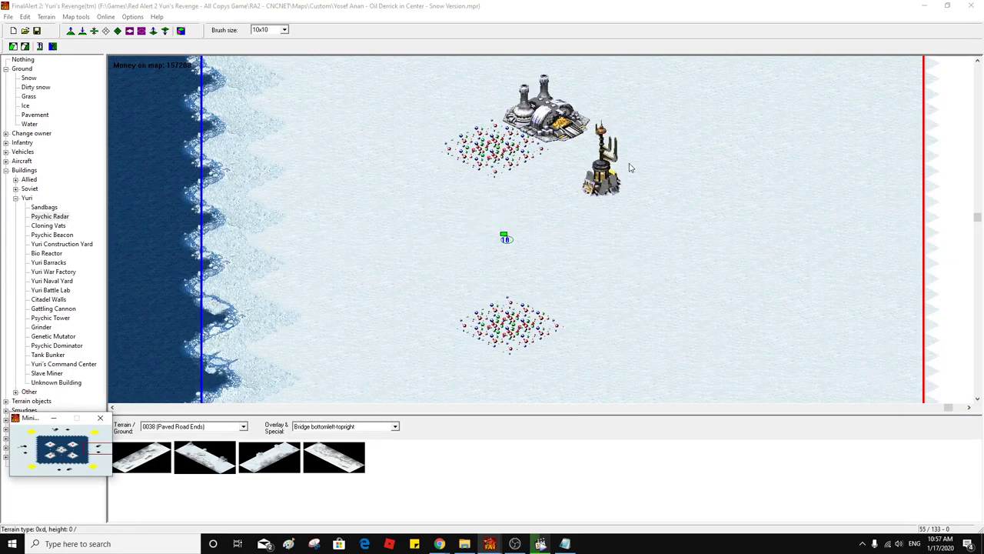
pyautogui.click(662, 147)
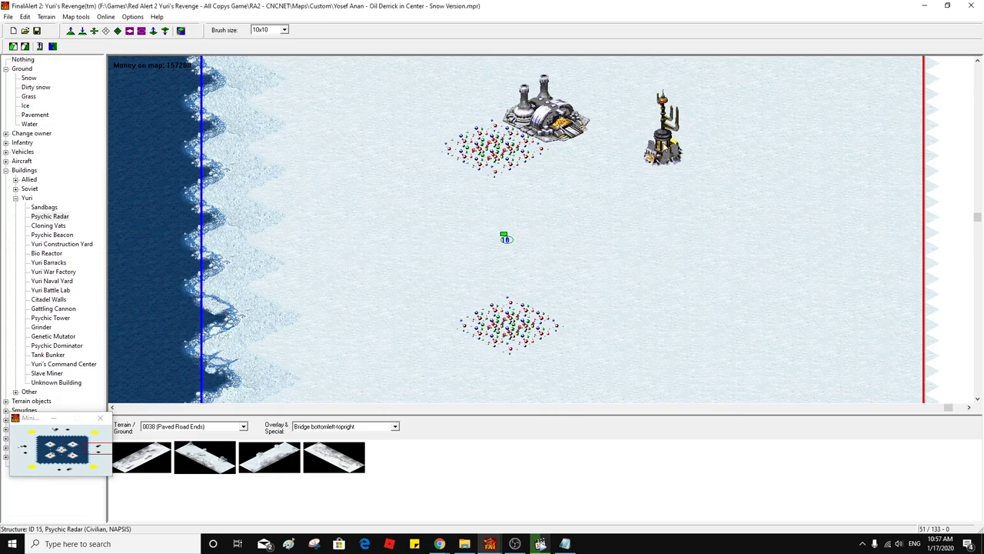
pyautogui.click(62, 459)
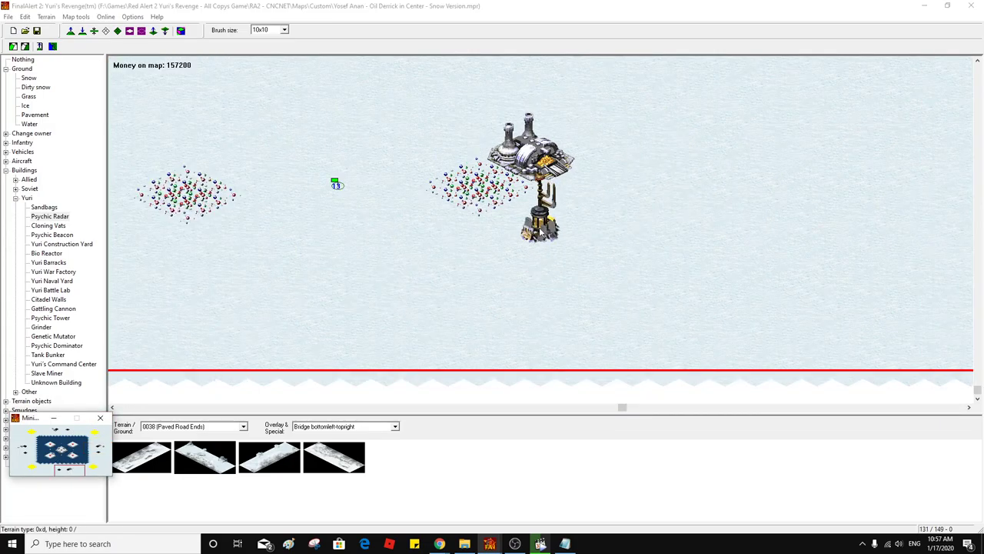
pyautogui.click(632, 162)
pyautogui.click(264, 315)
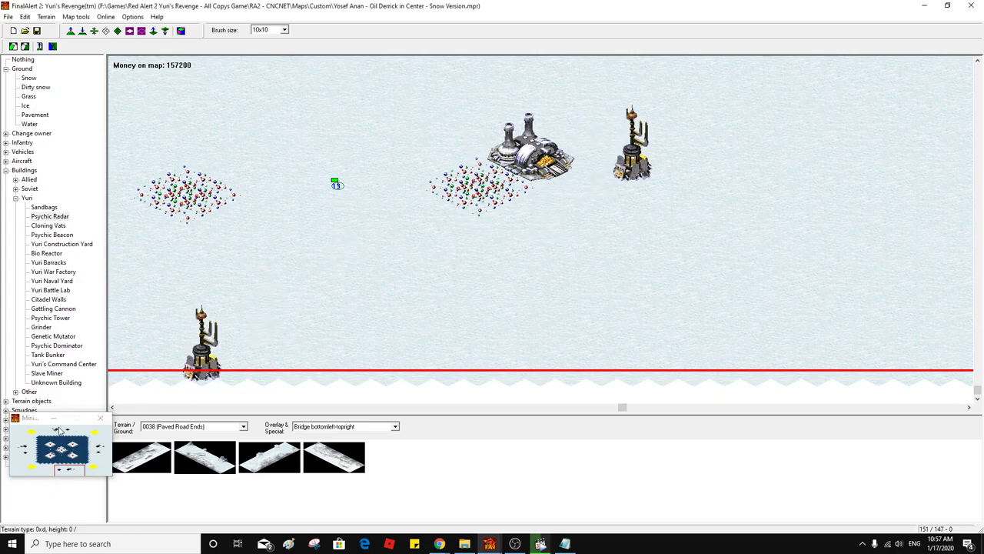
# Place a Tech Oil Derrick north of the gem field that lies west of waypoint 11
pyautogui.click(59, 431)
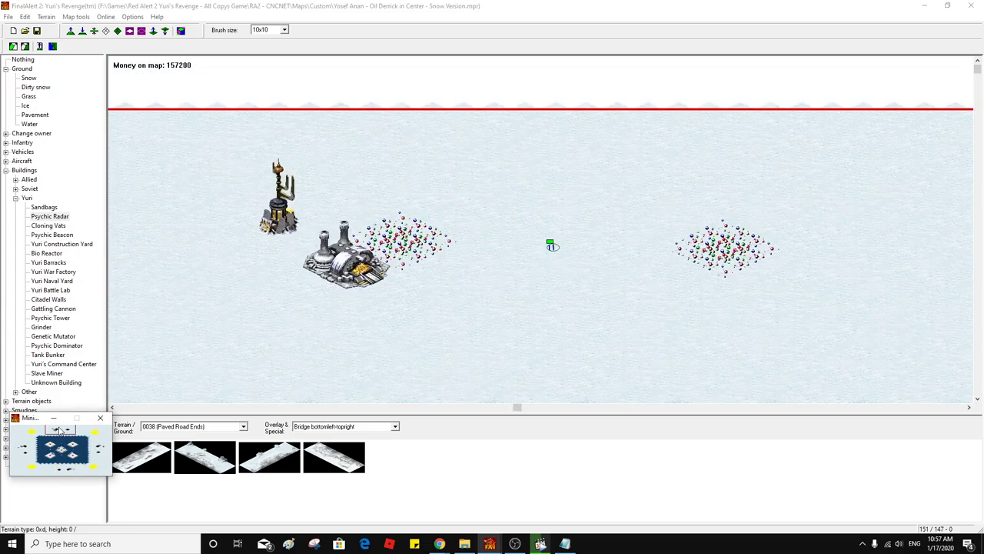
pyautogui.click(16, 198)
pyautogui.click(16, 207)
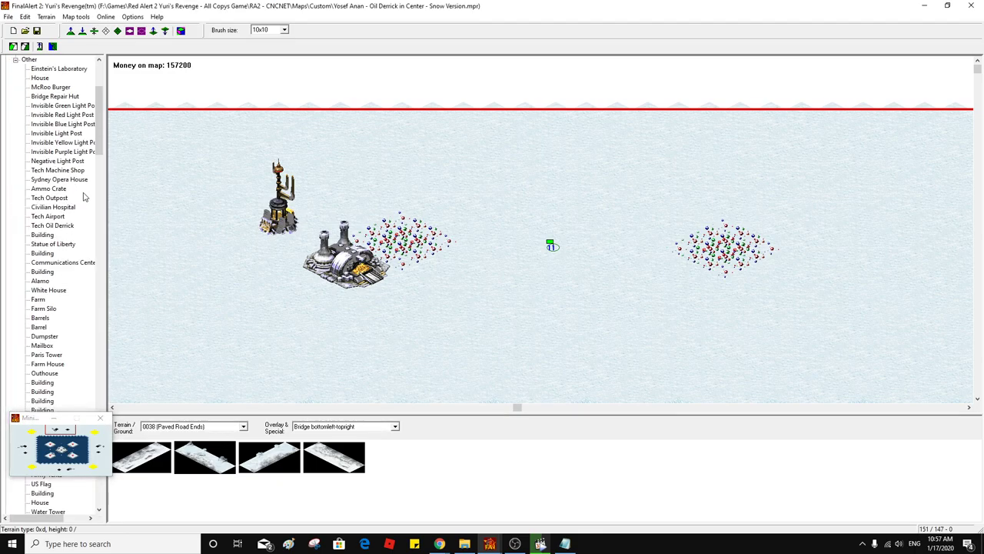
pyautogui.click(66, 225)
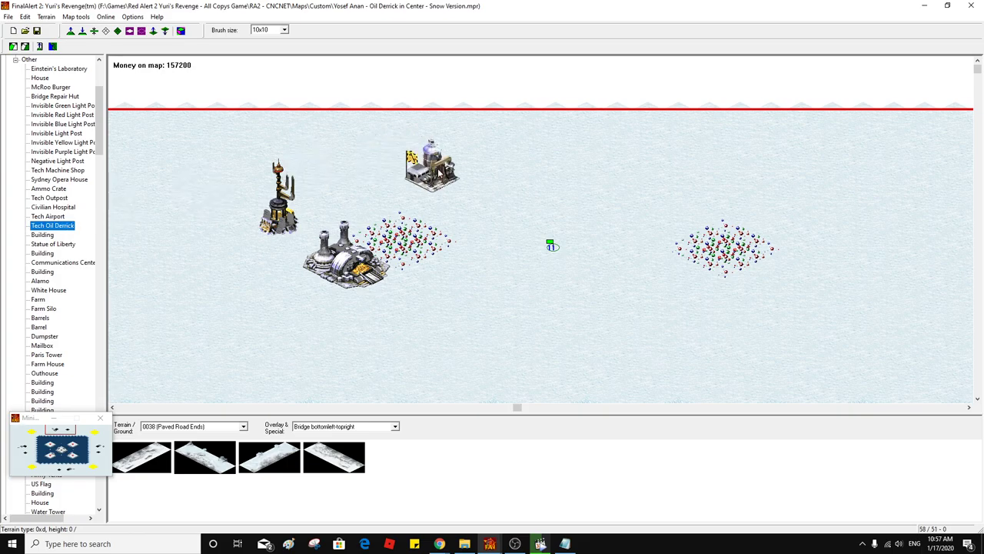
pyautogui.click(440, 174)
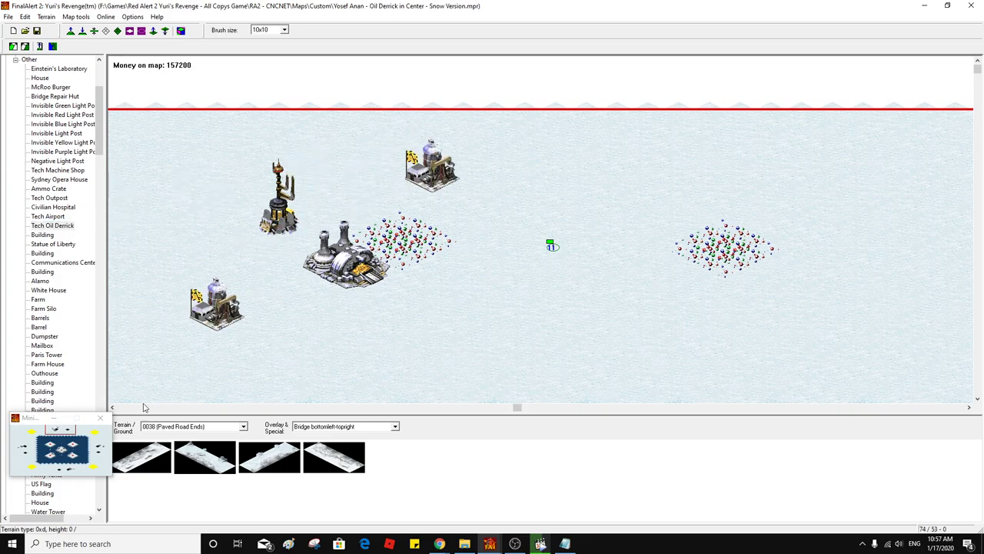
# Add Tech Oil Derricks southeast of the eastern Psychic Radar and west of the gem fields west of waypoint 13 and south of waypoint 12
pyautogui.click(100, 453)
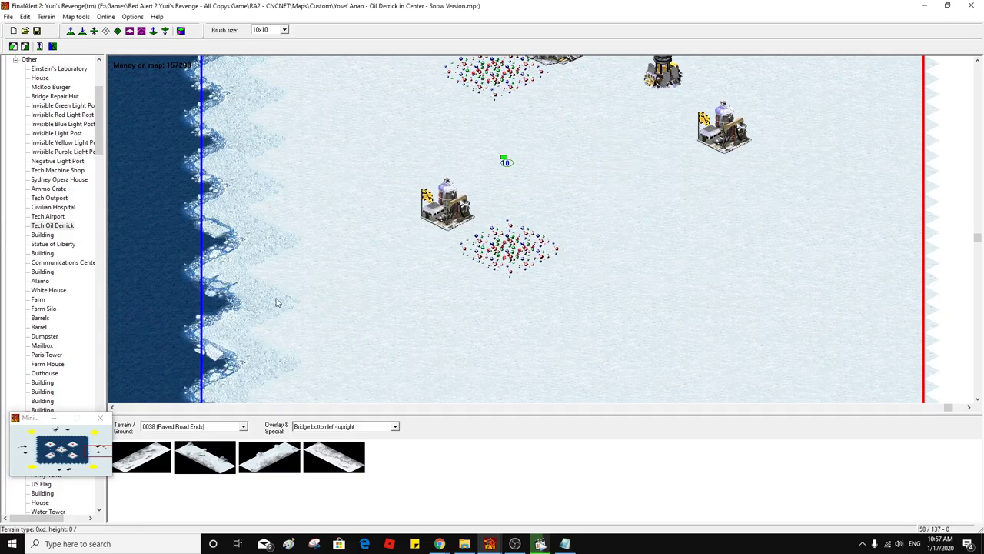
pyautogui.click(82, 450)
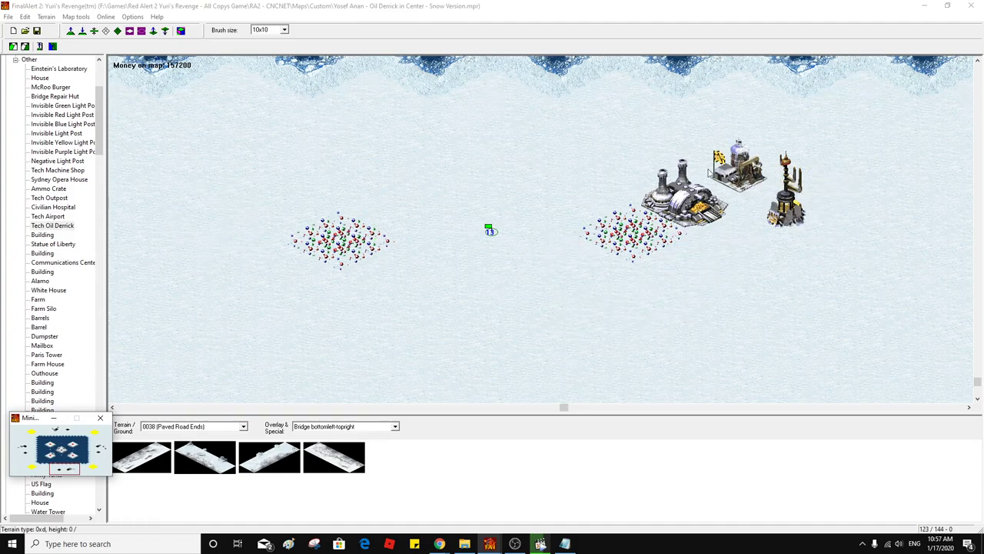
pyautogui.click(261, 224)
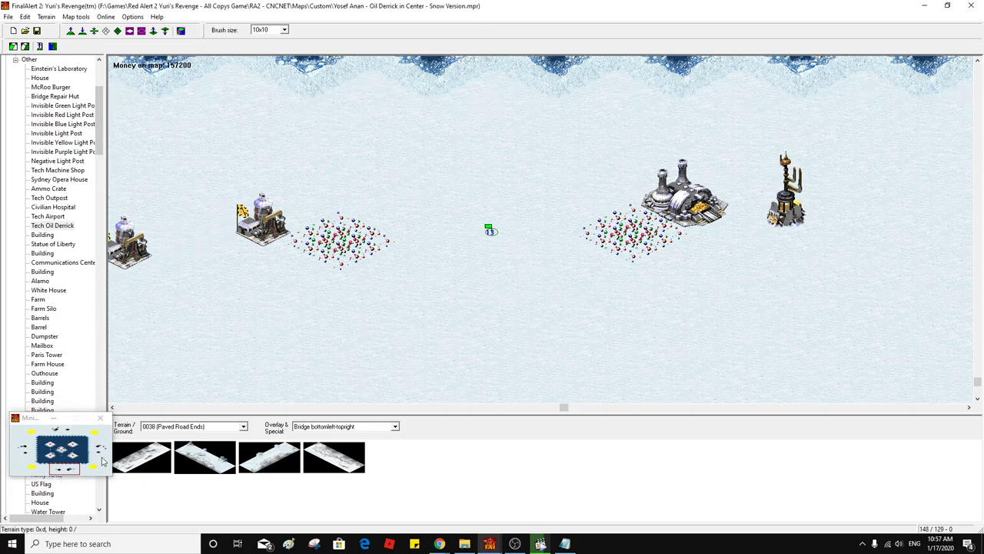
pyautogui.click(31, 444)
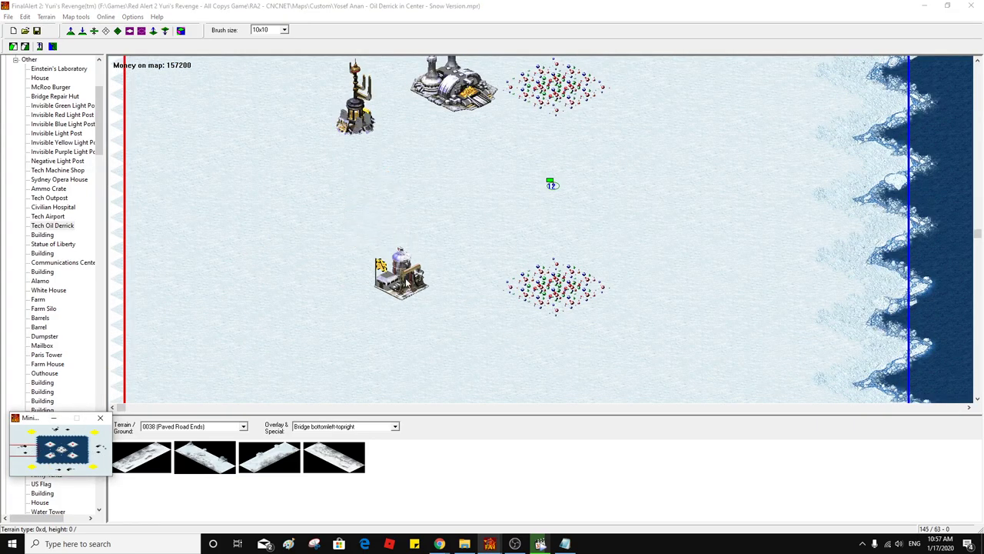
pyautogui.click(447, 286)
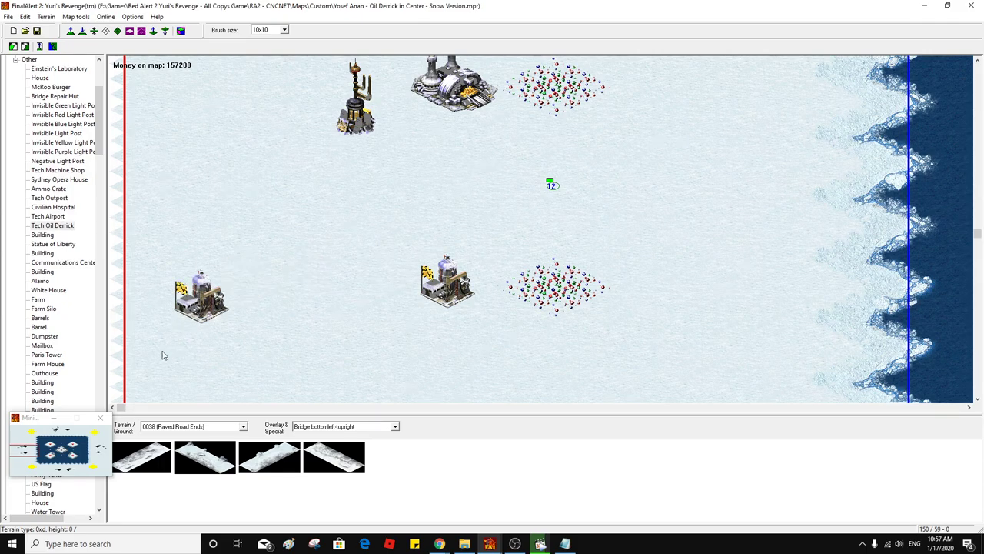
# Place a Tech Machine Shop west of the northern Psychic Radar and another just north of the western Psychic Radar
pyautogui.click(55, 431)
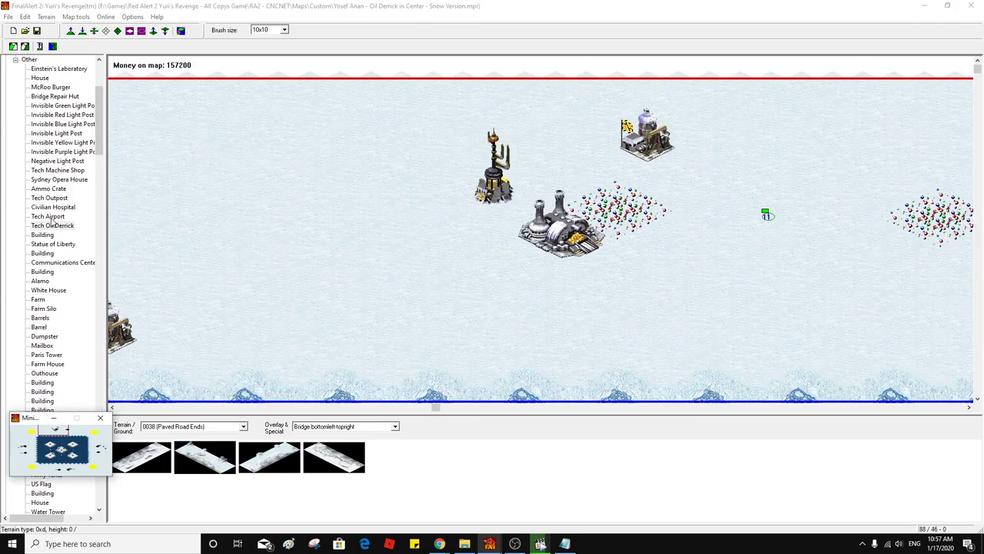
pyautogui.click(68, 169)
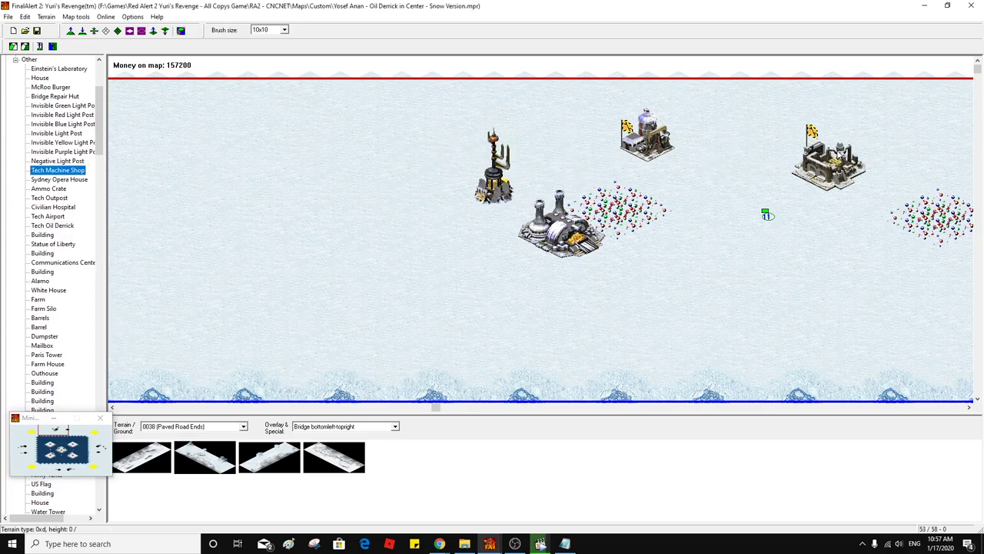
pyautogui.click(414, 207)
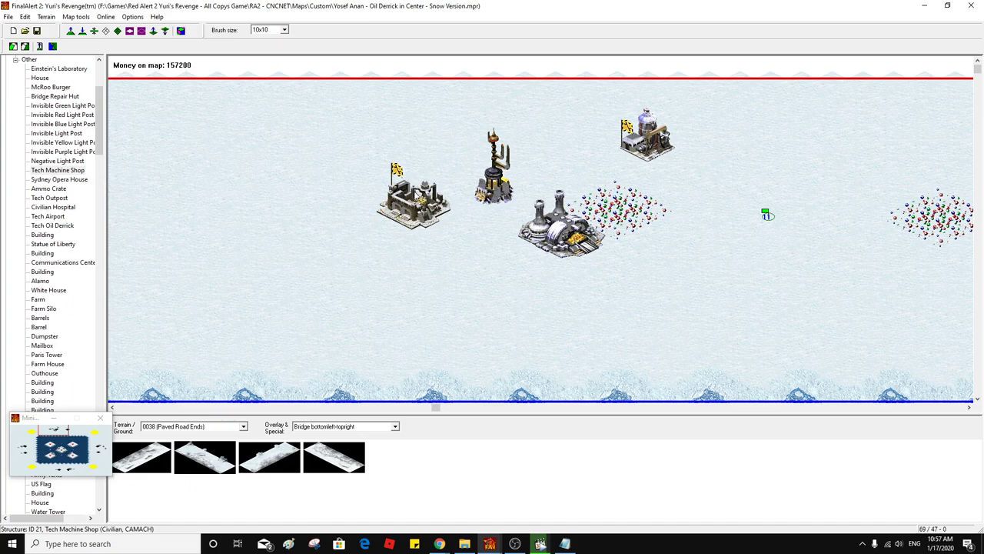
pyautogui.click(25, 455)
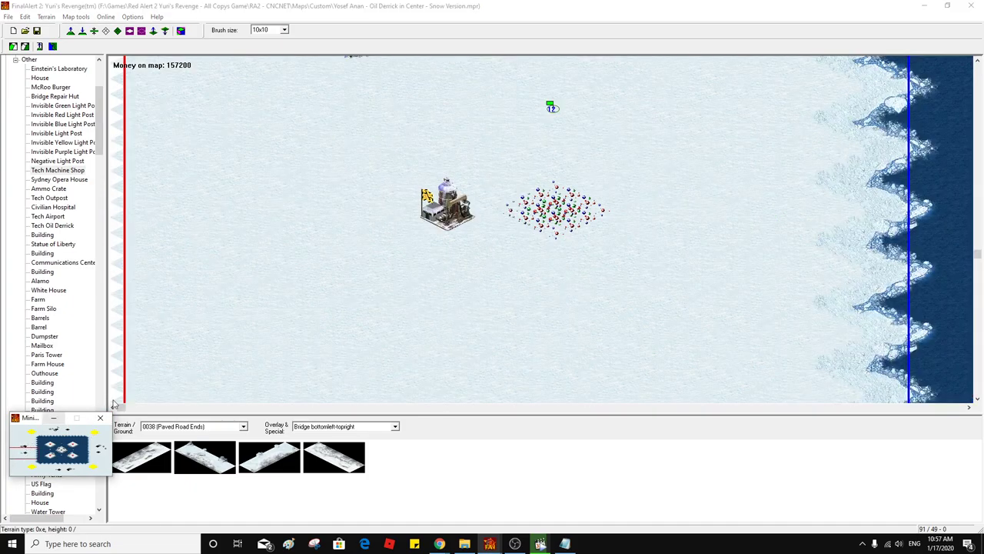
pyautogui.scroll(5, 553, 292)
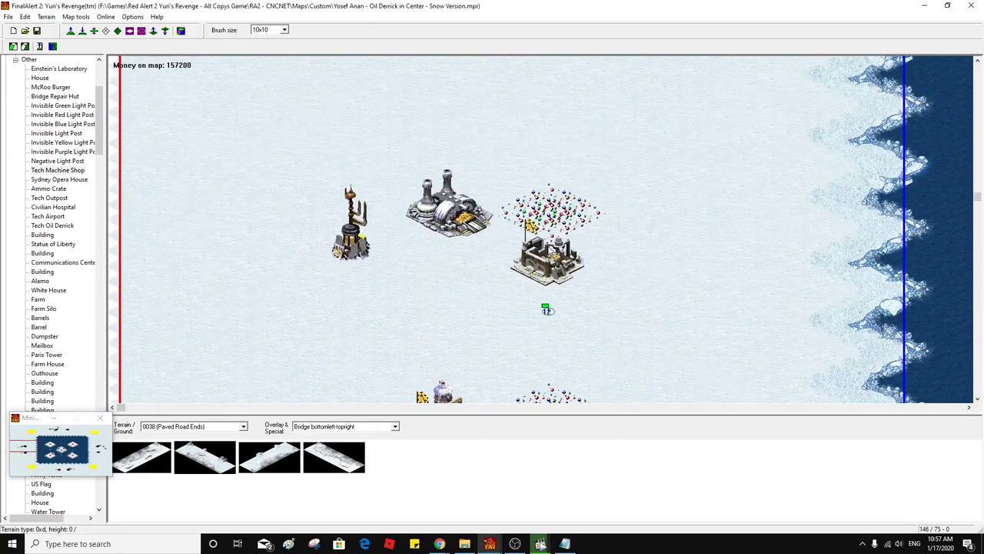
pyautogui.moveTo(396, 189); pyautogui.dragTo(367, 174)
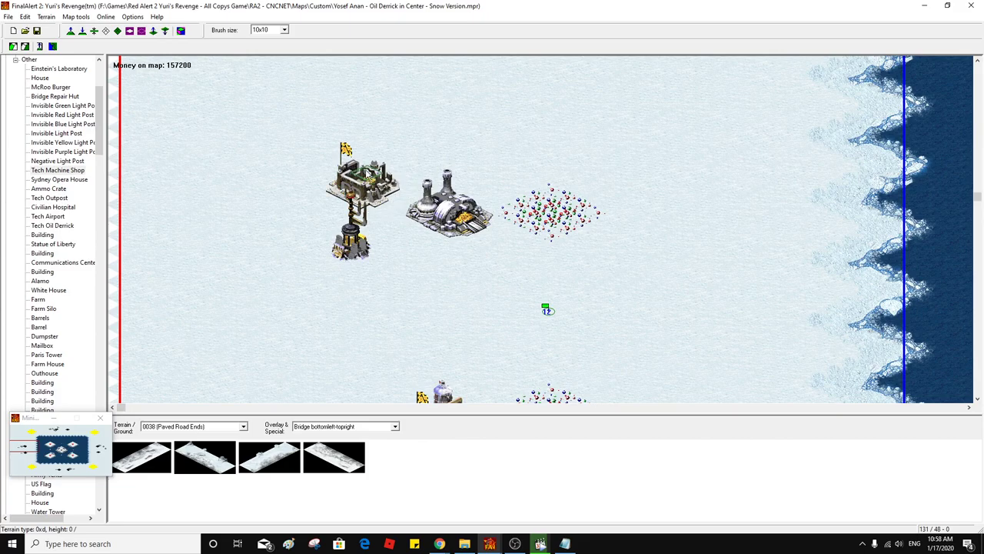
# Place a Tech Machine Shop northeast of the eastern Allied Ore Refinery and another east of the southern Psychic Radar
pyautogui.click(106, 449)
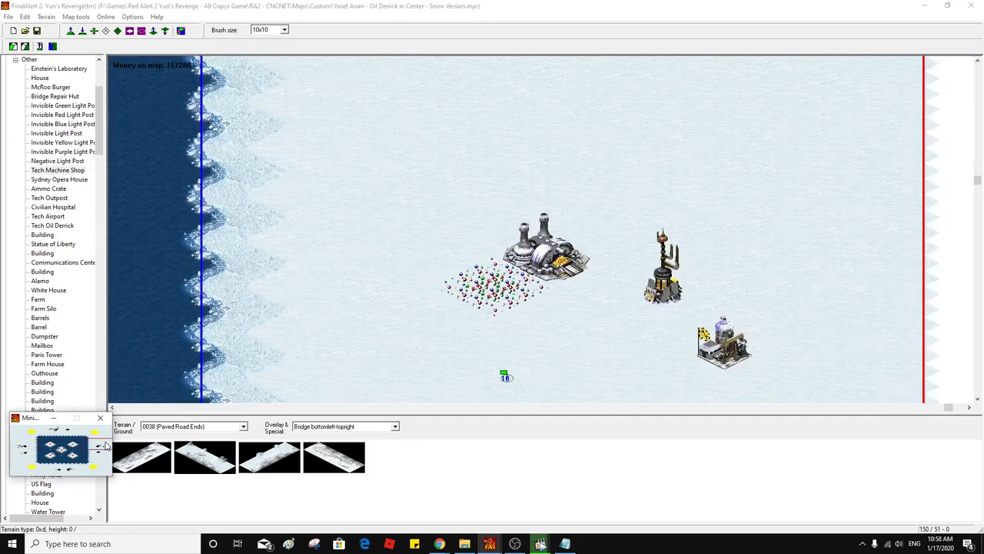
pyautogui.moveTo(557, 220); pyautogui.dragTo(600, 202)
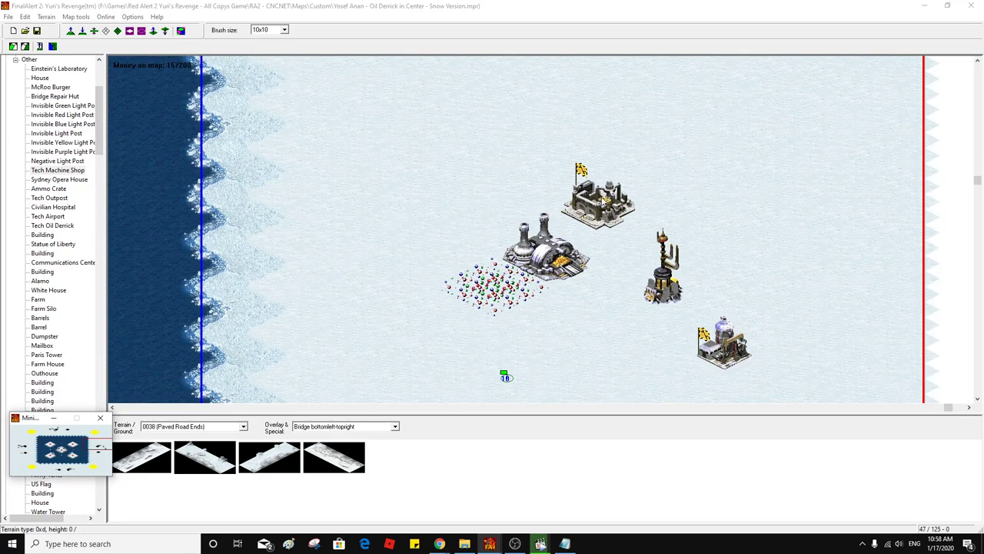
pyautogui.click(64, 470)
pyautogui.moveTo(465, 228); pyautogui.dragTo(953, 142)
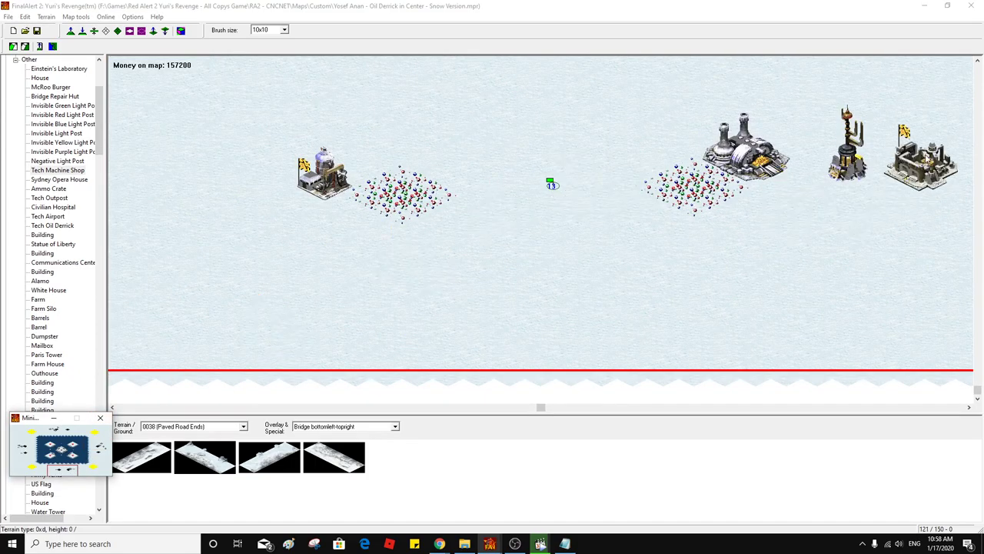
# Move the eastern Tech Oil Derrick beside the lower gem field and the northern one to the east side of waypoint 11's eastern gem field
pyautogui.scroll(5, 54, 230)
pyautogui.click(100, 449)
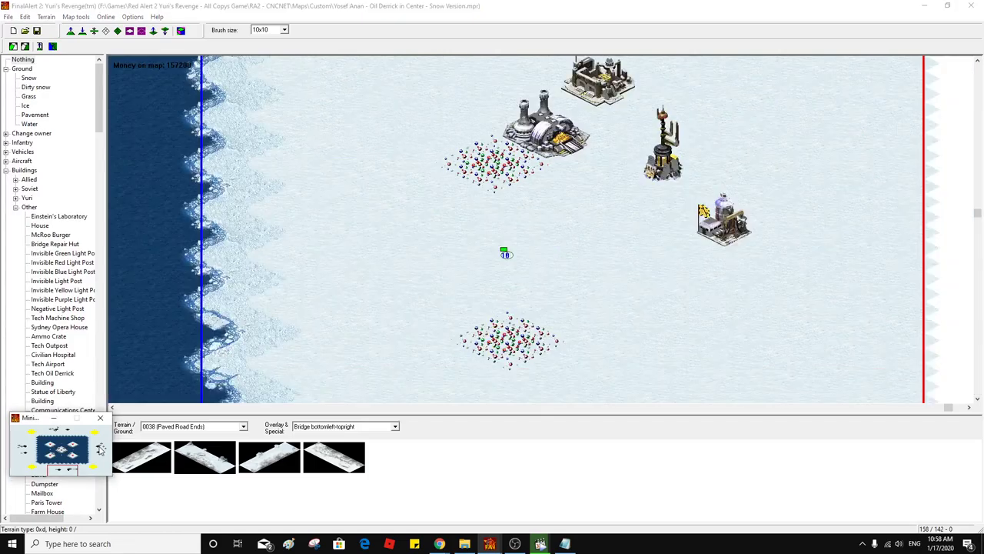
pyautogui.moveTo(639, 364); pyautogui.dragTo(599, 360)
pyautogui.click(65, 435)
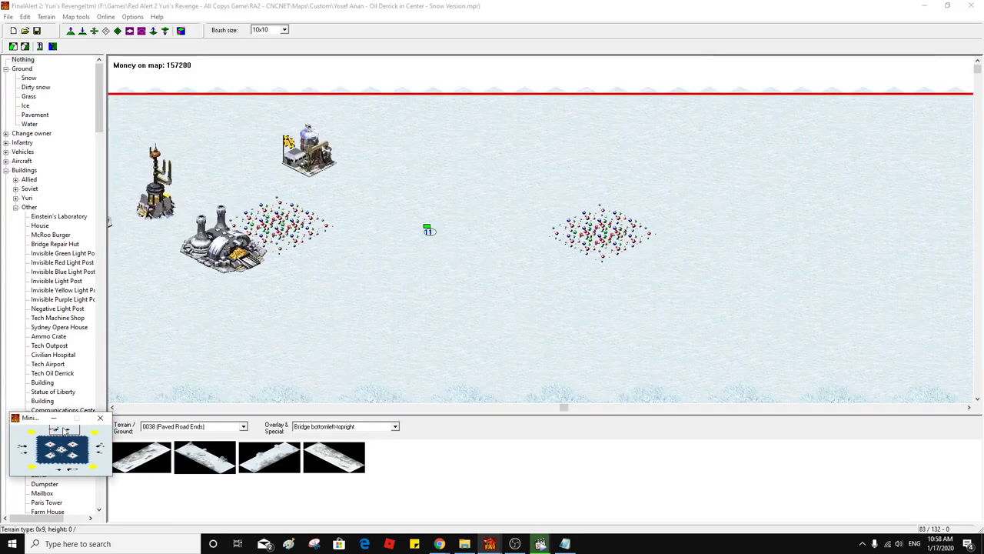
pyautogui.moveTo(312, 158); pyautogui.dragTo(660, 204)
pyautogui.middleClick(483, 248)
pyautogui.middleClick(461, 252)
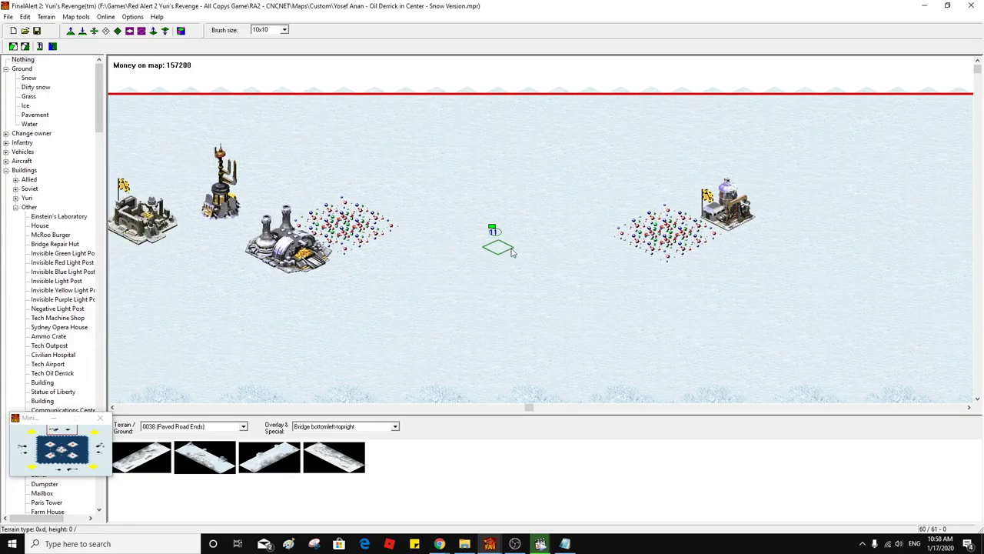
# Save the snow map, accepting the map check and creating a new preview using the minimap
pyautogui.middleClick(589, 248)
pyautogui.middleClick(640, 254)
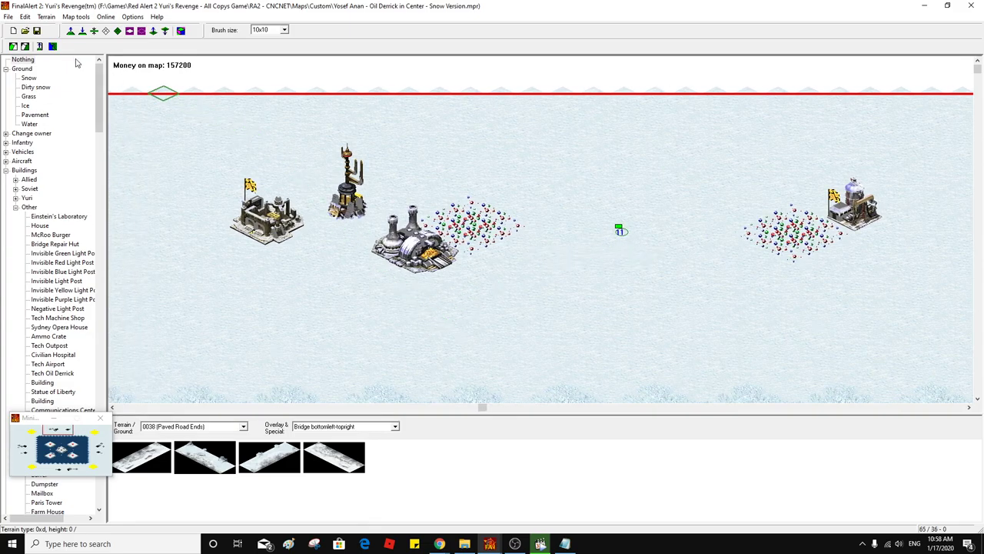
pyautogui.click(36, 32)
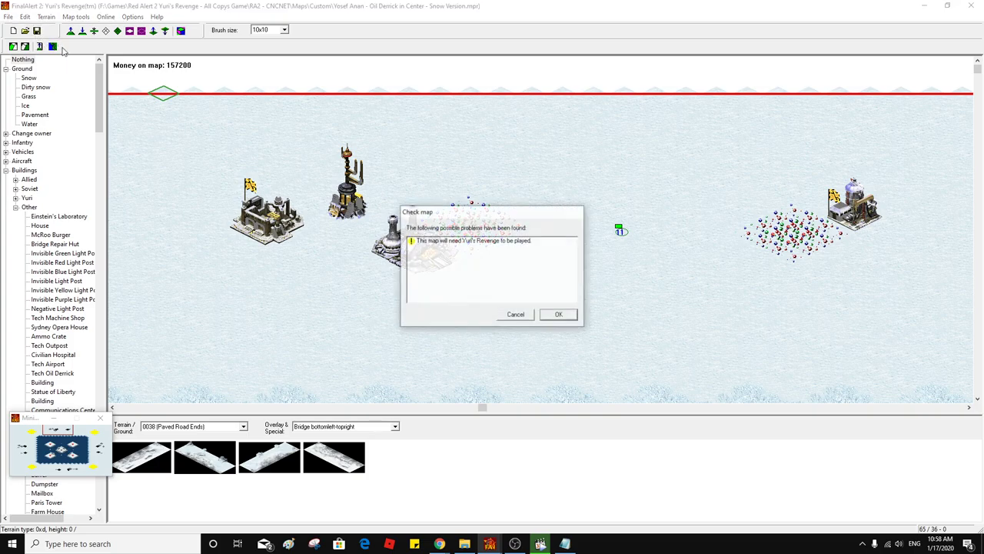
pyautogui.click(559, 315)
pyautogui.click(556, 340)
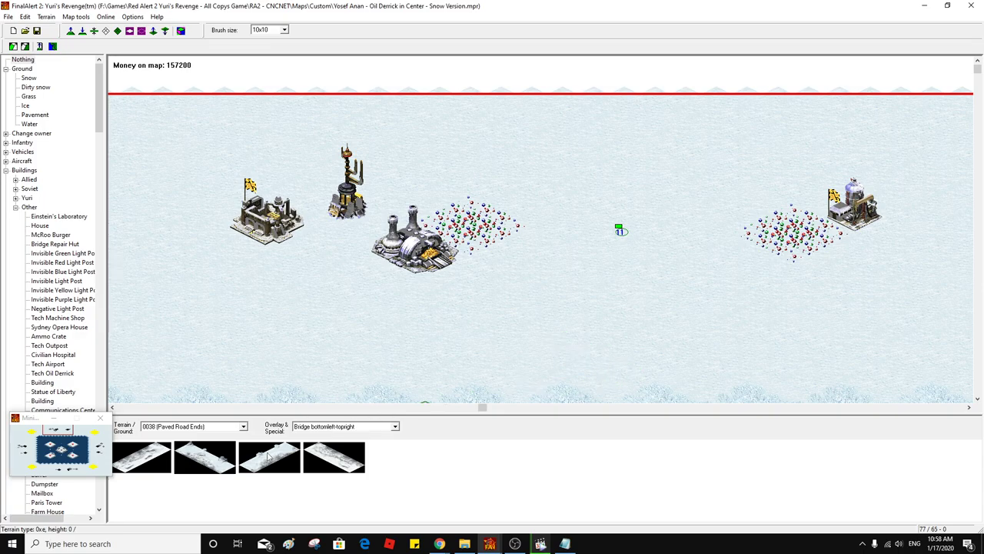
pyautogui.click(37, 31)
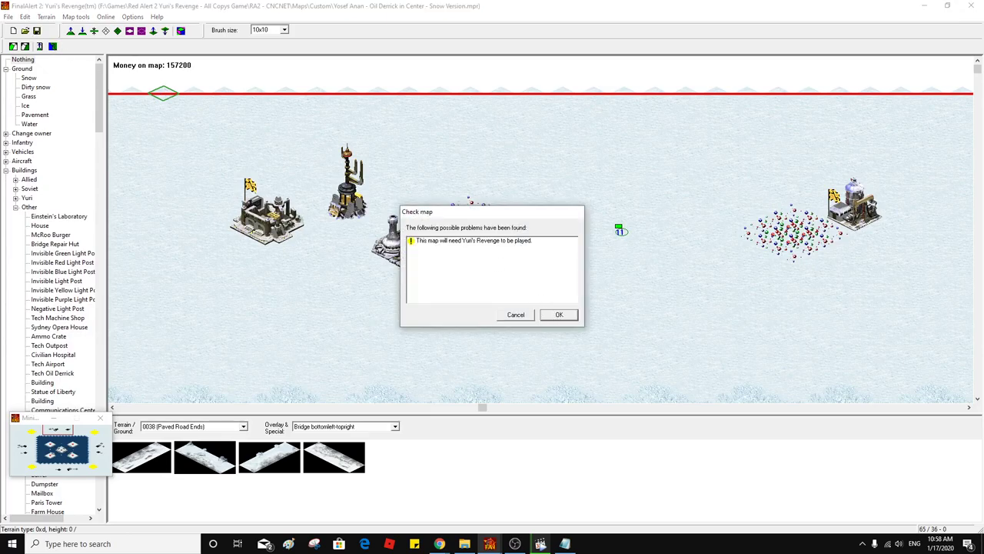
pyautogui.click(558, 316)
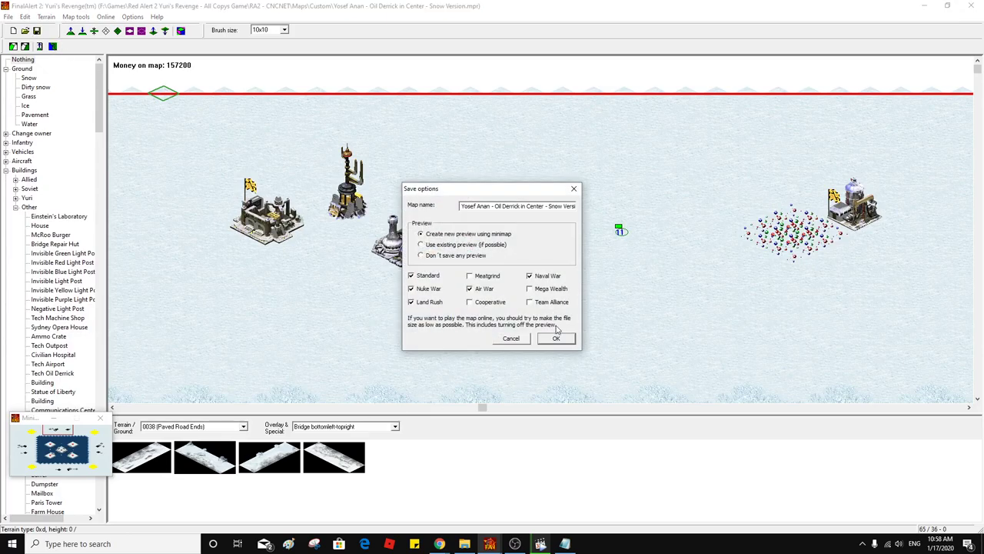
pyautogui.click(556, 339)
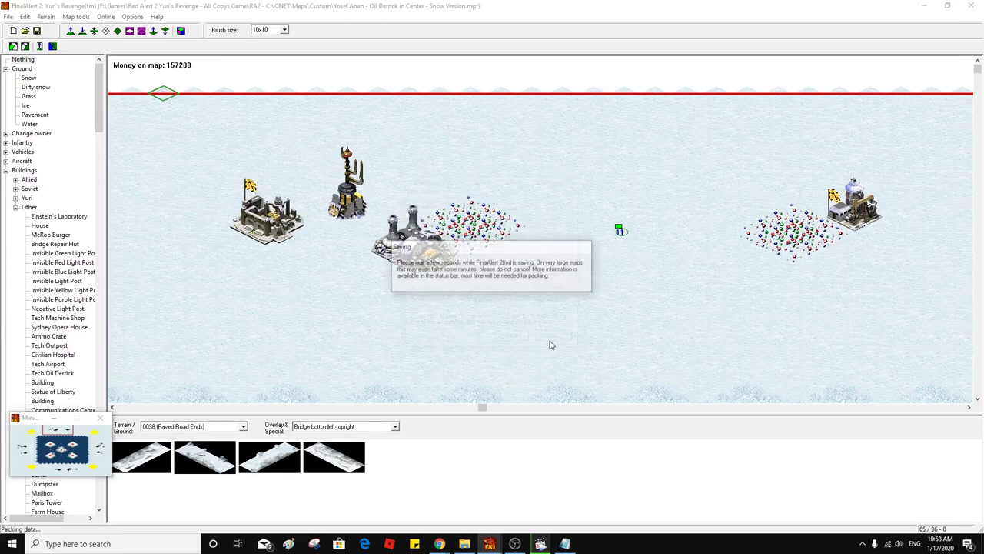
# Switch to File Explorer, clear the "oil" search in the Custom maps folder and duplicate the snow version .yrm file
pyautogui.click(928, 7)
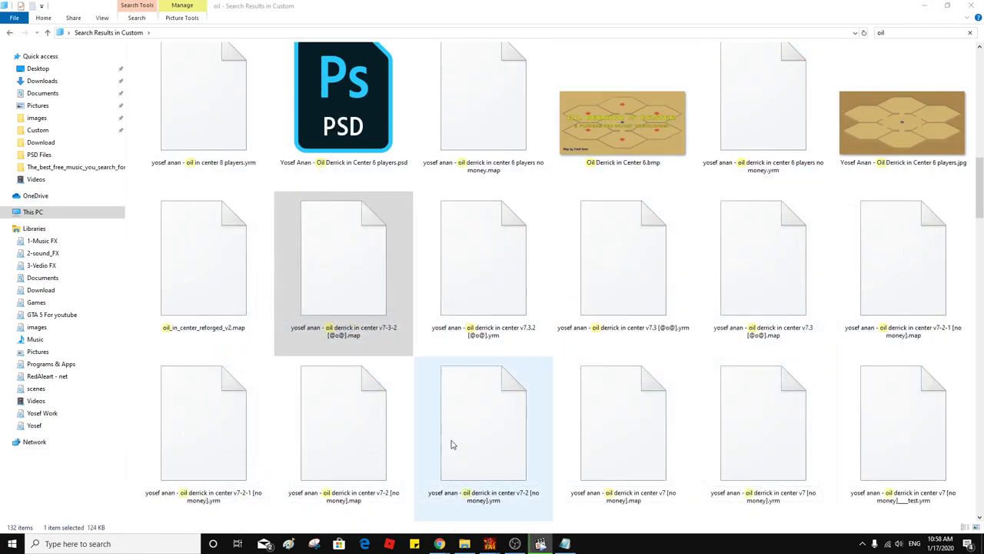
pyautogui.click(268, 110)
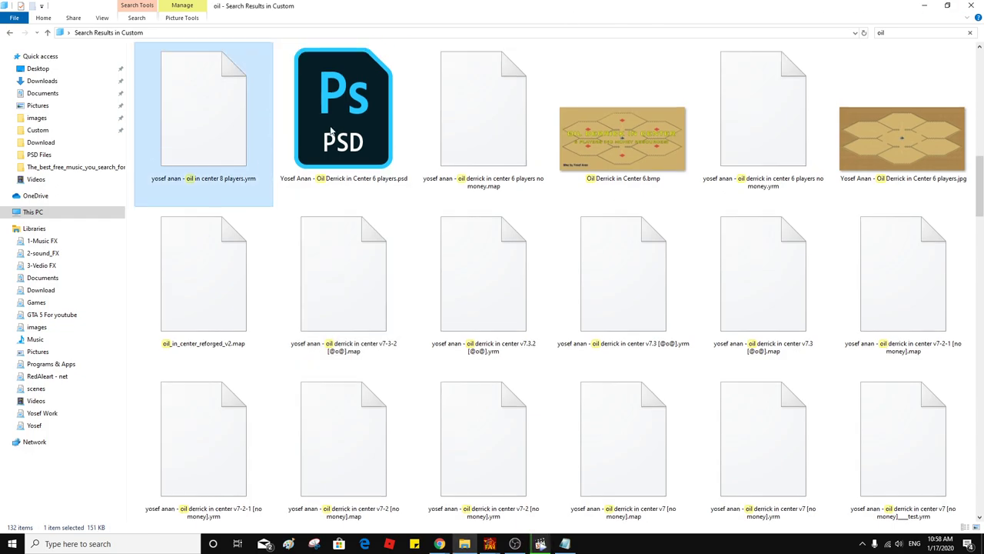
pyautogui.click(970, 33)
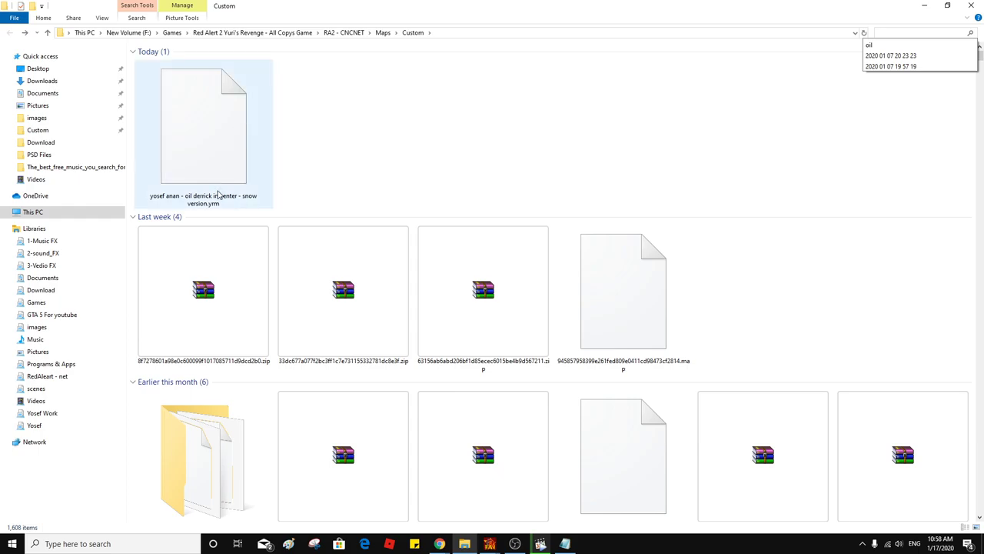
pyautogui.click(219, 173)
pyautogui.moveTo(185, 134); pyautogui.dragTo(385, 136)
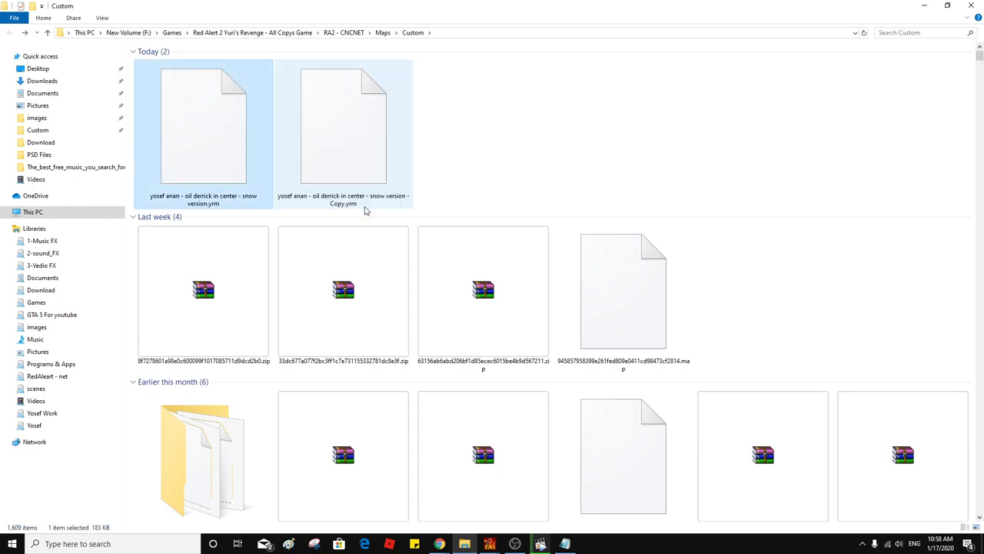
# Rename the copied snow version file with the .map extension in place of "- Copy.yrm", accepting the suggested "(2)" name
pyautogui.click(205, 206)
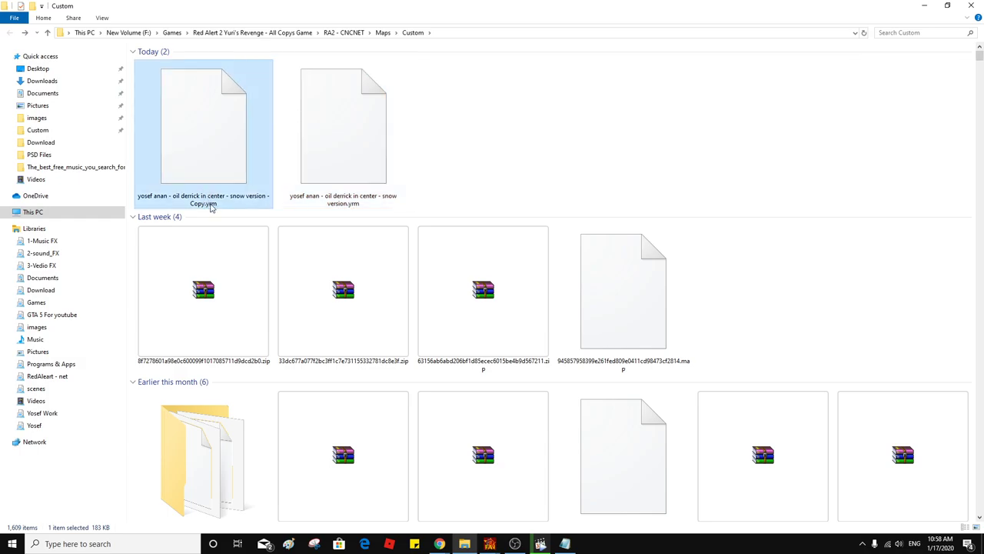
pyautogui.moveTo(218, 204); pyautogui.dragTo(248, 197)
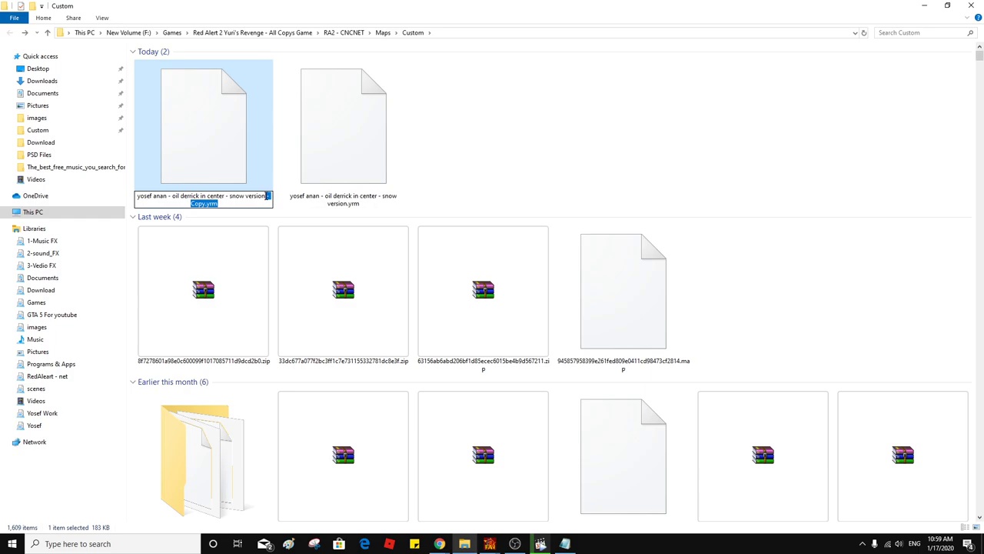
pyautogui.write('.map')
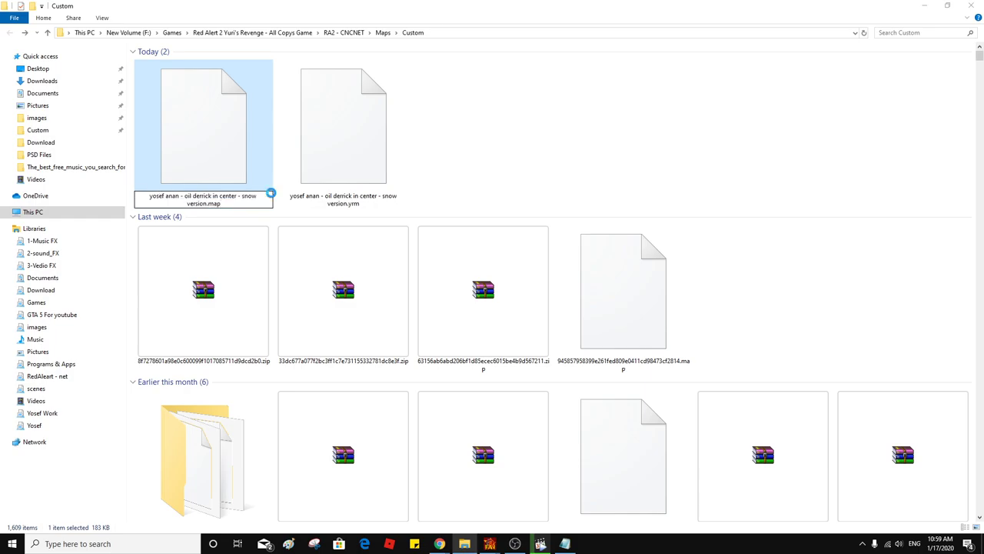
pyautogui.press('Return')
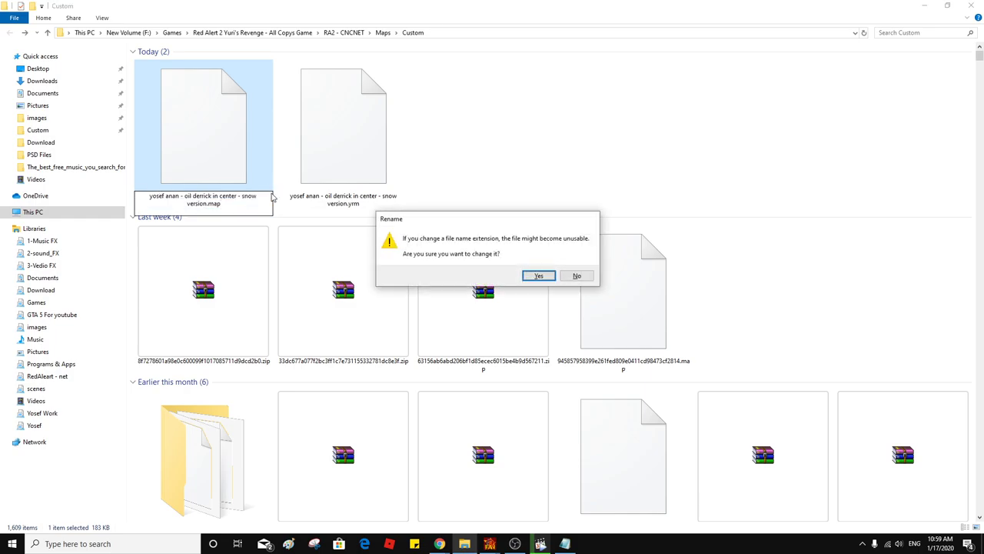
pyautogui.click(540, 276)
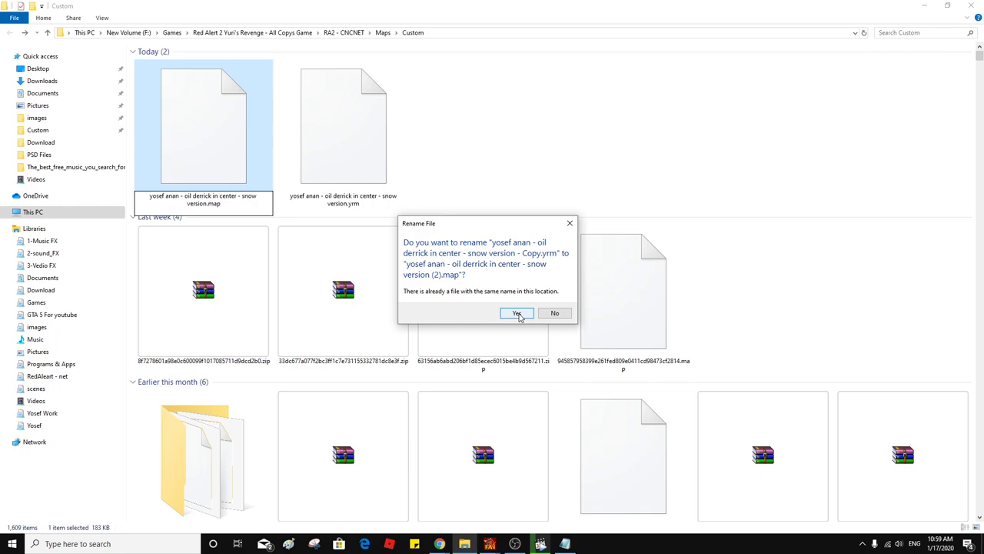
pyautogui.click(518, 314)
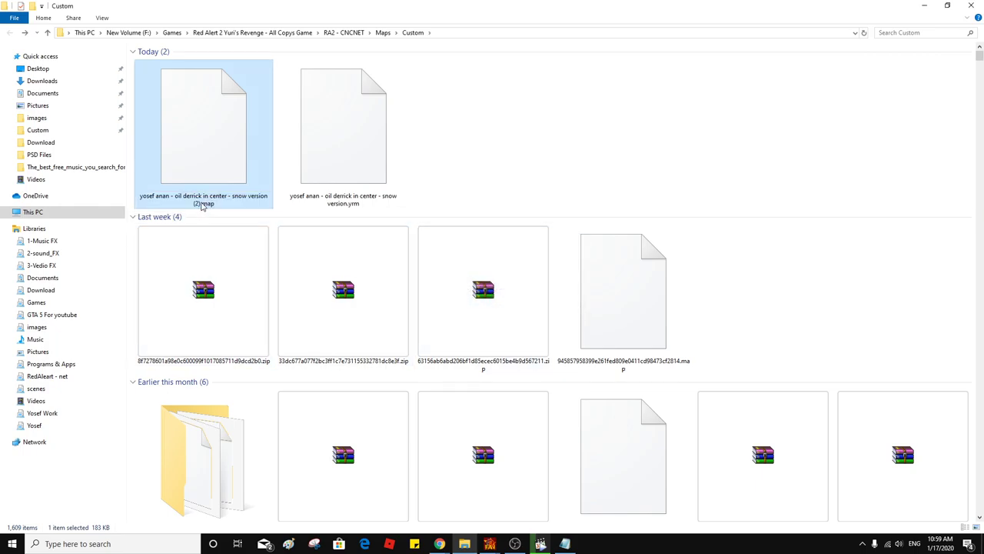
# Clean up the "(2)" suffix in the .map copy's file name
pyautogui.click(199, 205)
pyautogui.click(198, 204)
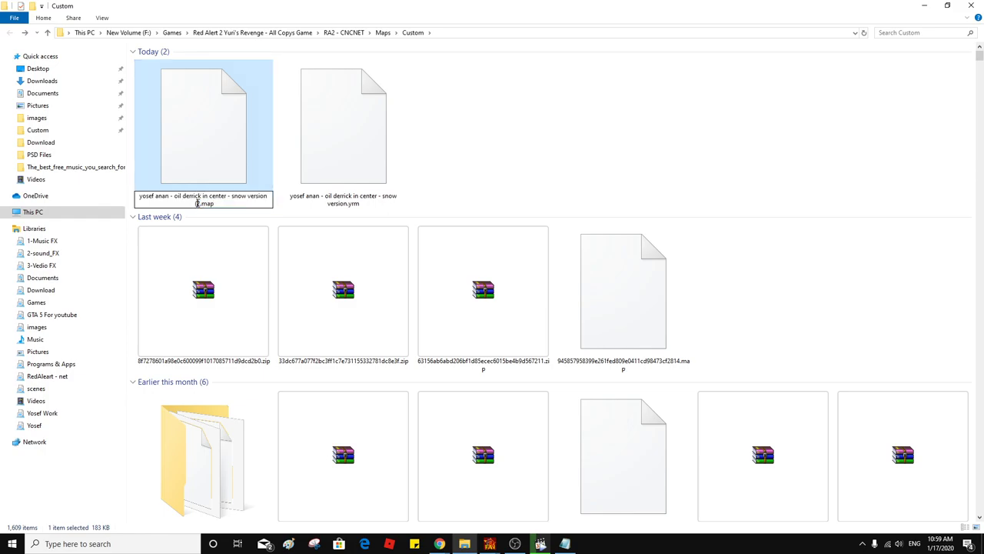
pyautogui.click(574, 141)
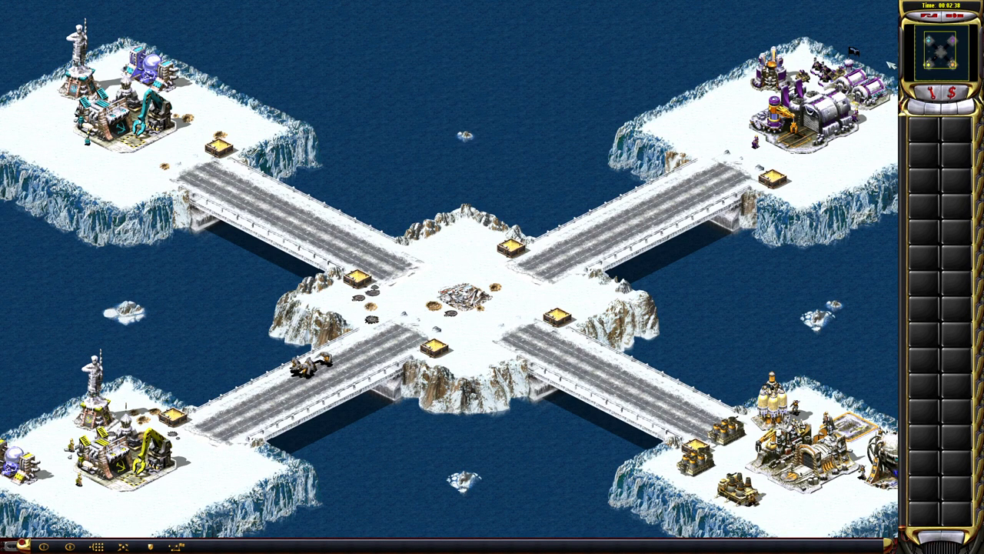
# Inspect the central islands and the tech buildings and gem fields on all four outer sides of the map in the running game
pyautogui.press('Down')
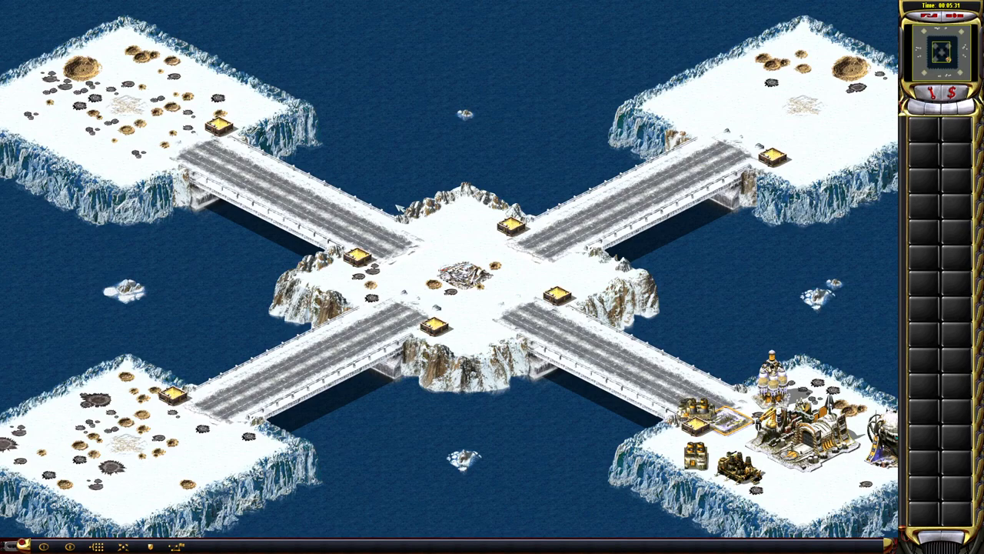
pyautogui.press('Left')
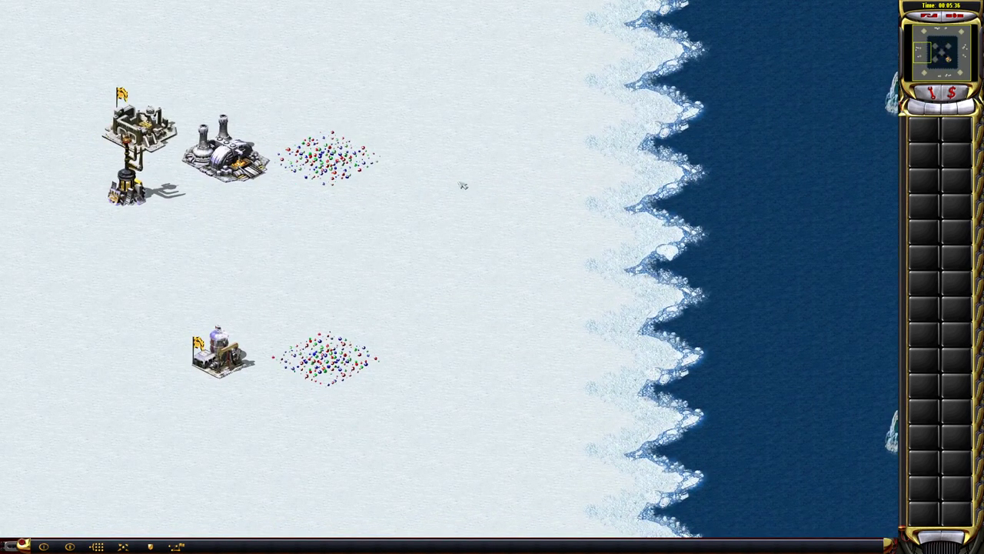
pyautogui.moveTo(404, 184); pyautogui.dragTo(517, 181)
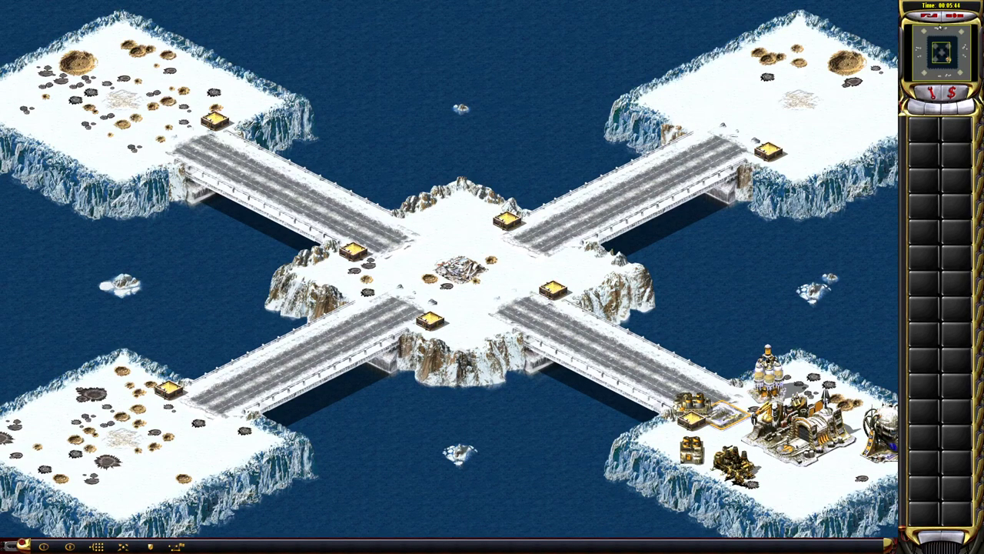
pyautogui.press('F1')
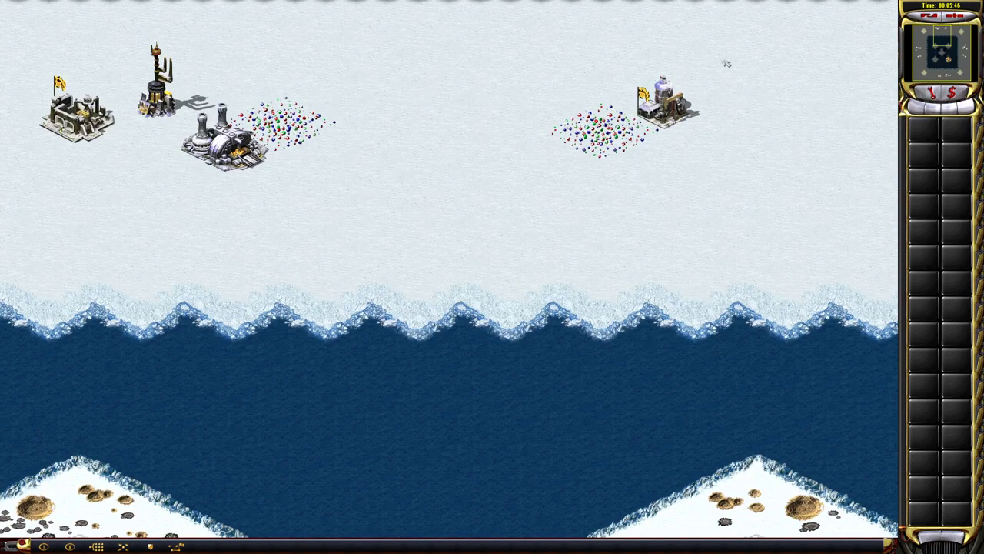
pyautogui.click(965, 54)
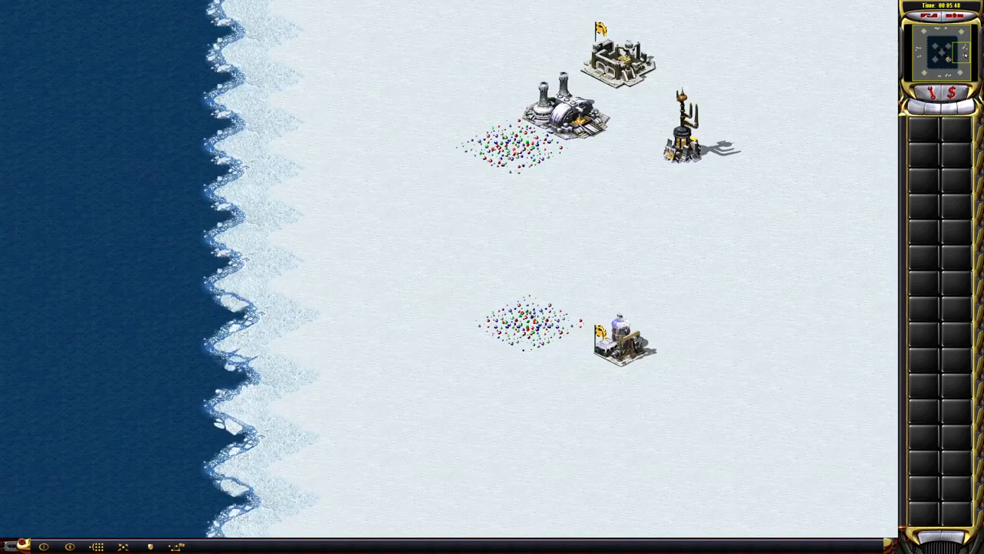
pyautogui.click(942, 68)
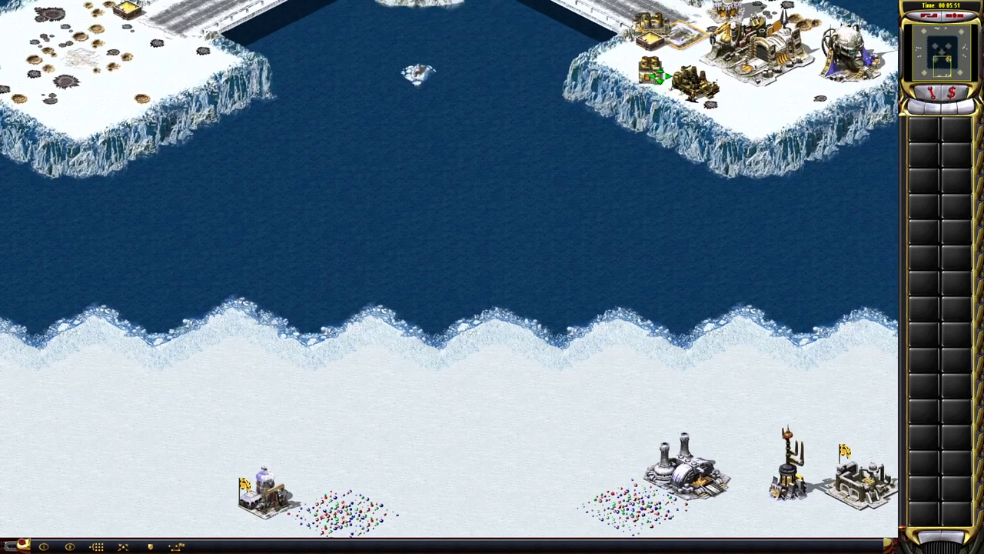
pyautogui.click(941, 54)
pyautogui.press('Up')
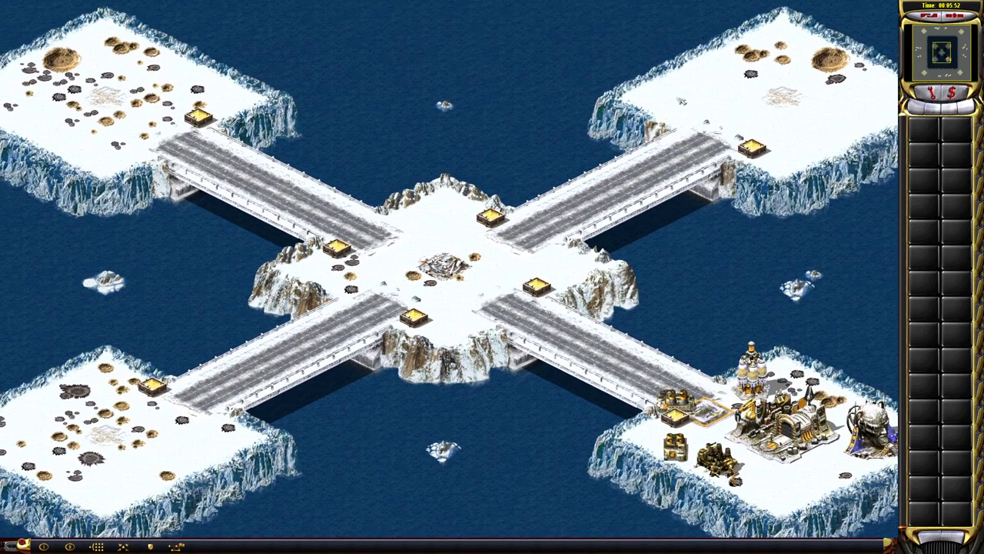
pyautogui.press('Left')
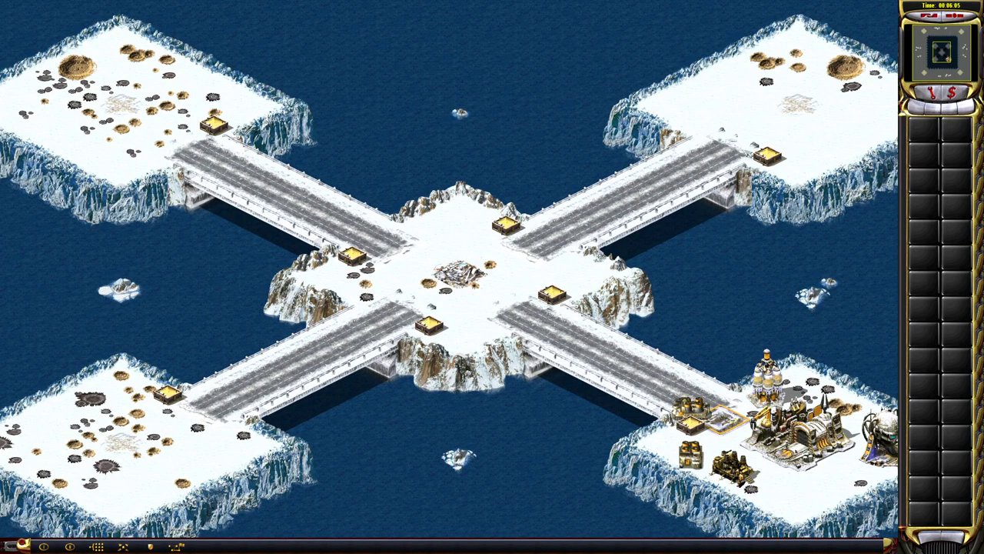
pyautogui.press('Up')
pyautogui.press('Right')
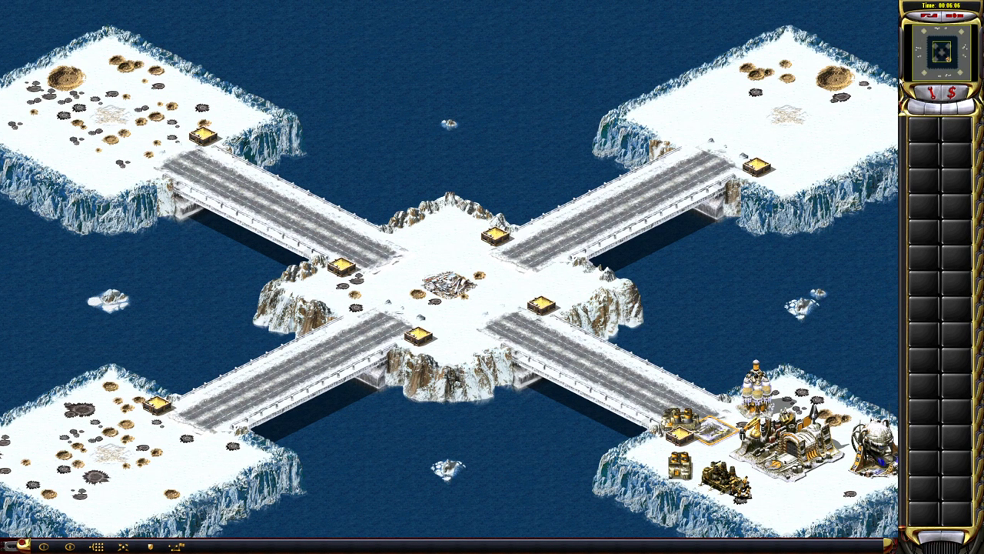
# Quit the test match and switch back to the snow map in FinalAlert 2
pyautogui.press('Escape')
pyautogui.click(940, 179)
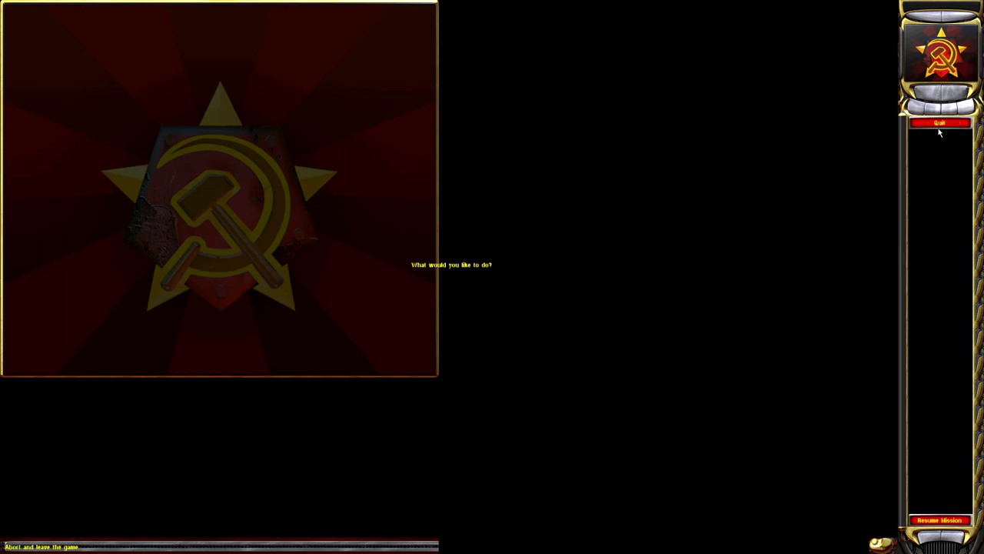
pyautogui.click(939, 520)
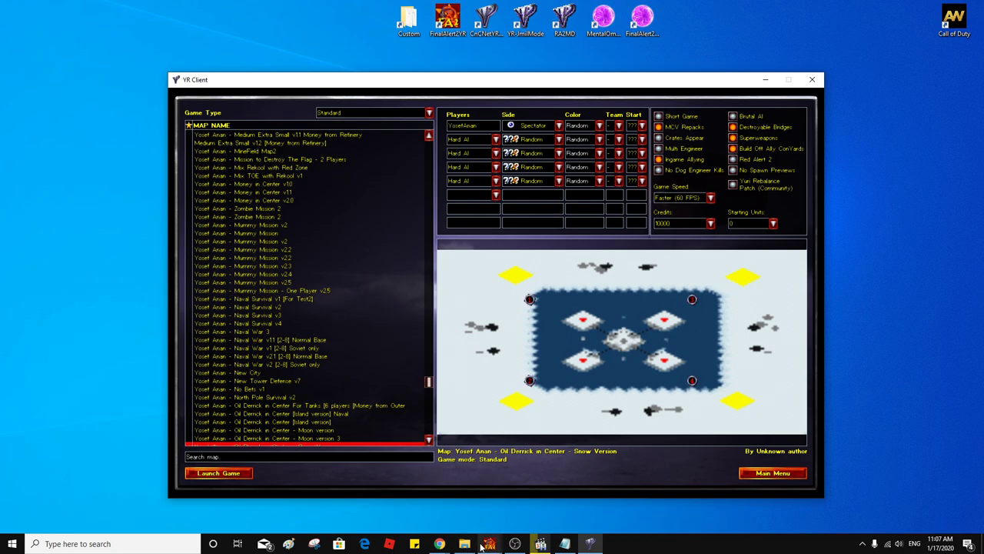
pyautogui.click(481, 545)
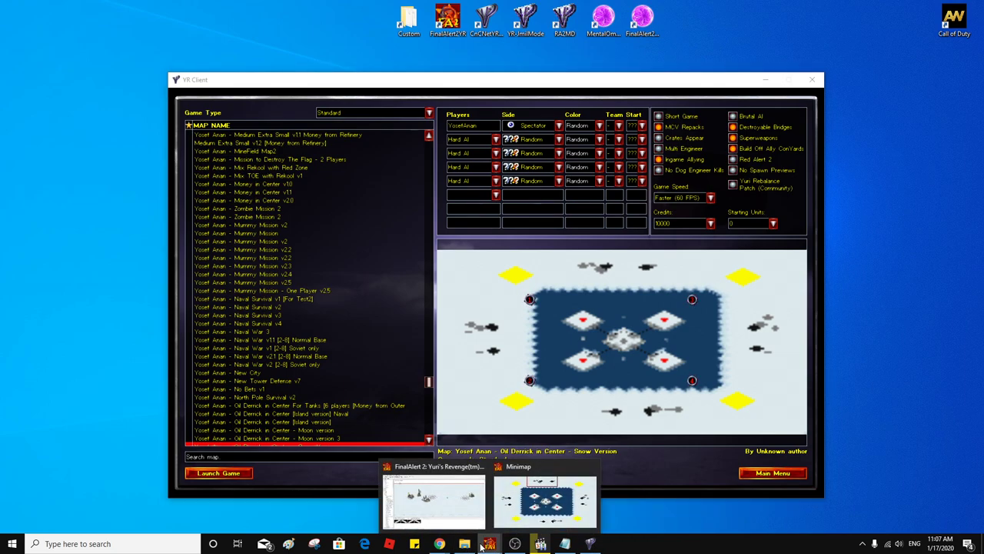
pyautogui.click(461, 505)
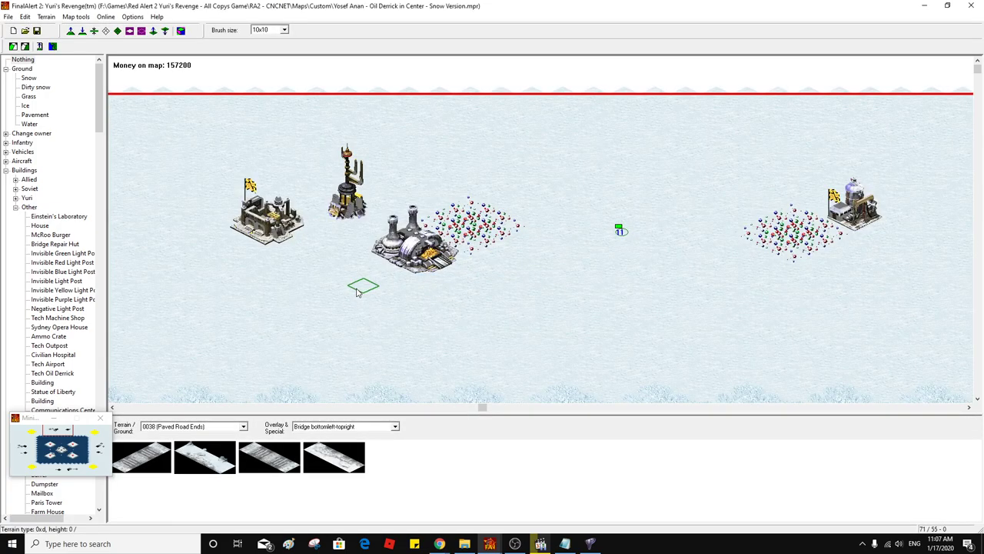
# Open the trigger editor and check the house options of the ReInforcment_Trans_Eng trigger, keeping America
pyautogui.click(24, 16)
pyautogui.click(54, 196)
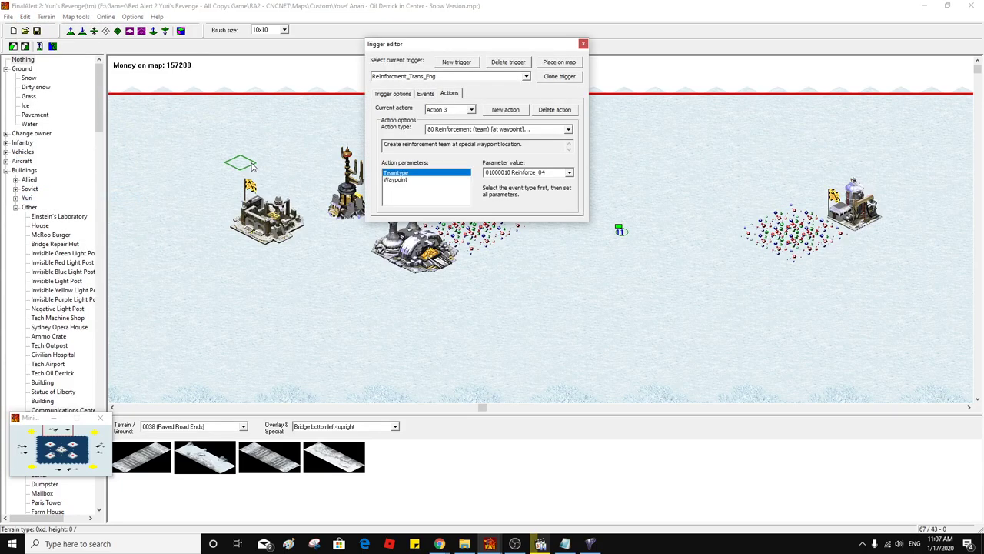
pyautogui.click(396, 78)
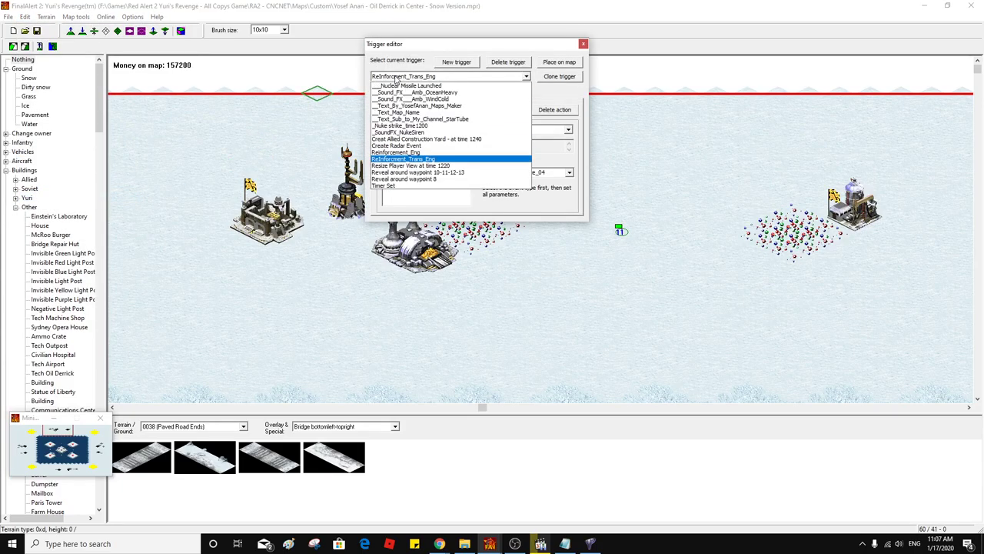
pyautogui.click(396, 78)
pyautogui.click(395, 94)
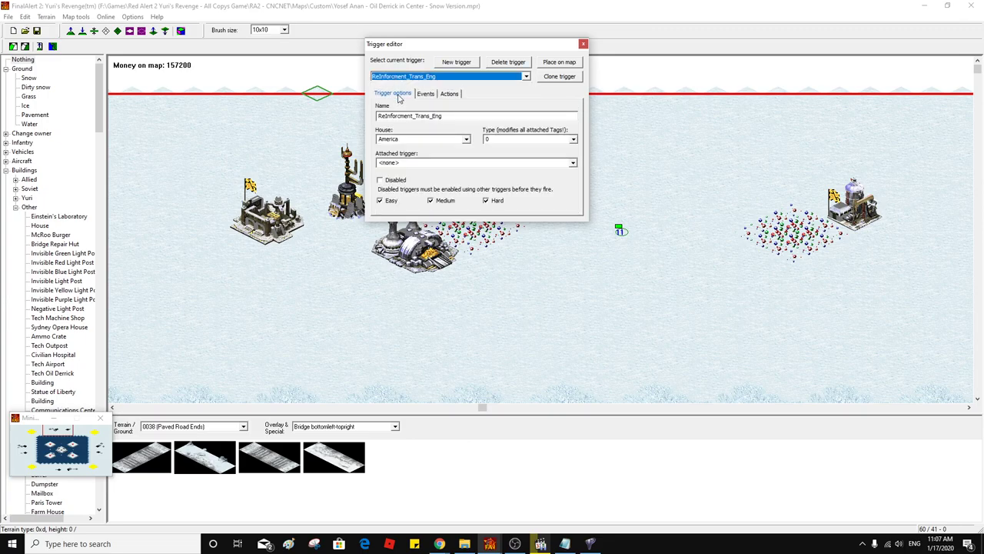
pyautogui.click(428, 139)
pyautogui.click(466, 141)
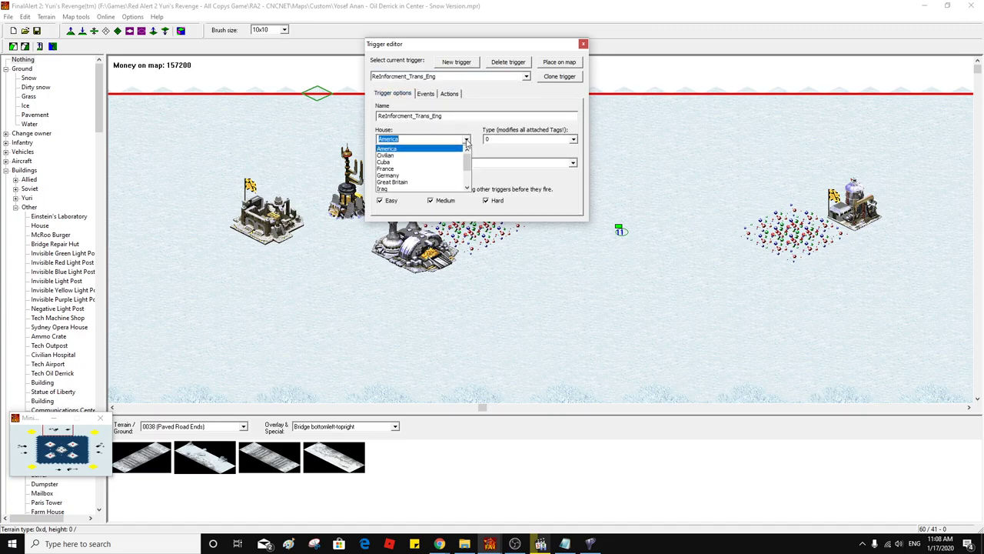
pyautogui.click(443, 149)
# Set the house of the "Creat Allied Construction Yard - at time 1240" trigger to Civilian and review its create-building action
pyautogui.click(394, 78)
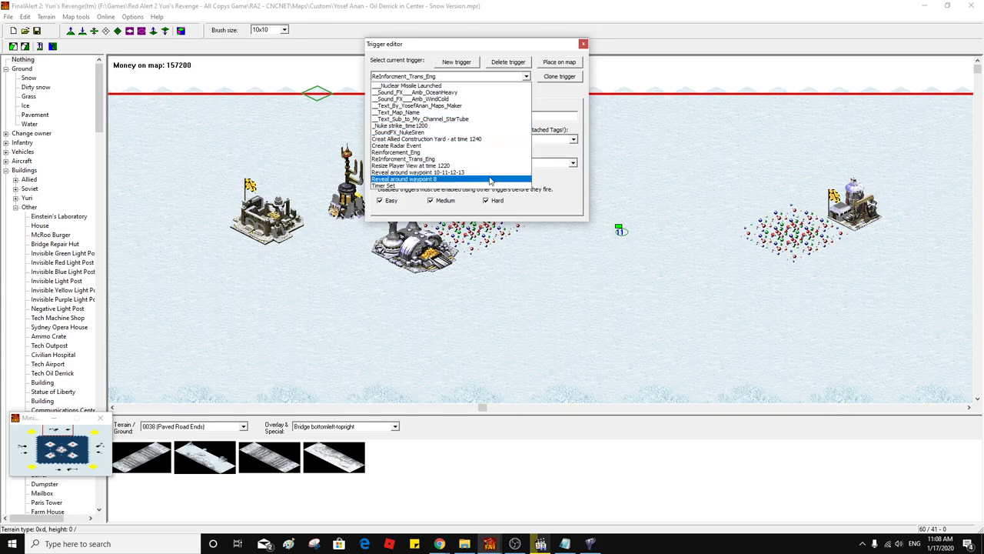
pyautogui.click(478, 140)
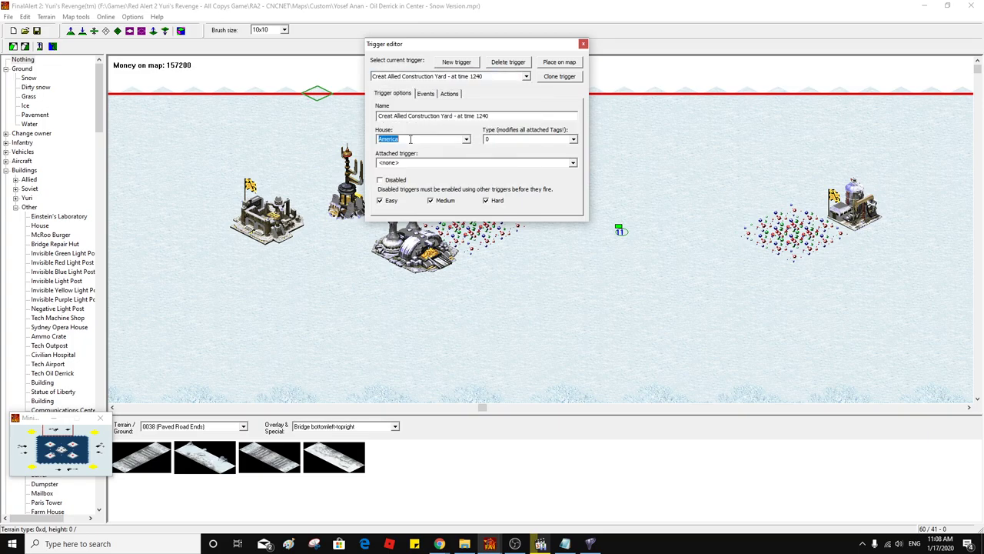
pyautogui.click(466, 139)
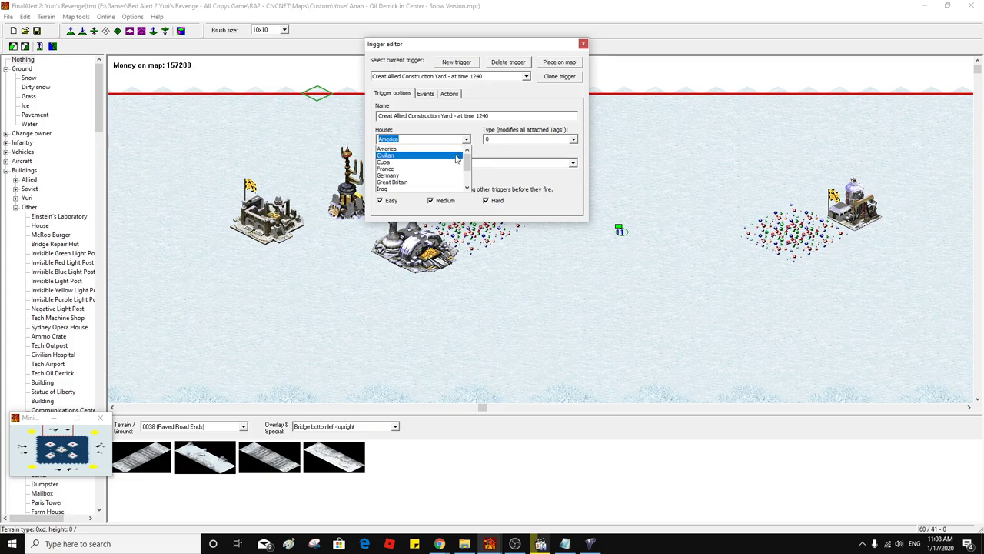
pyautogui.click(455, 160)
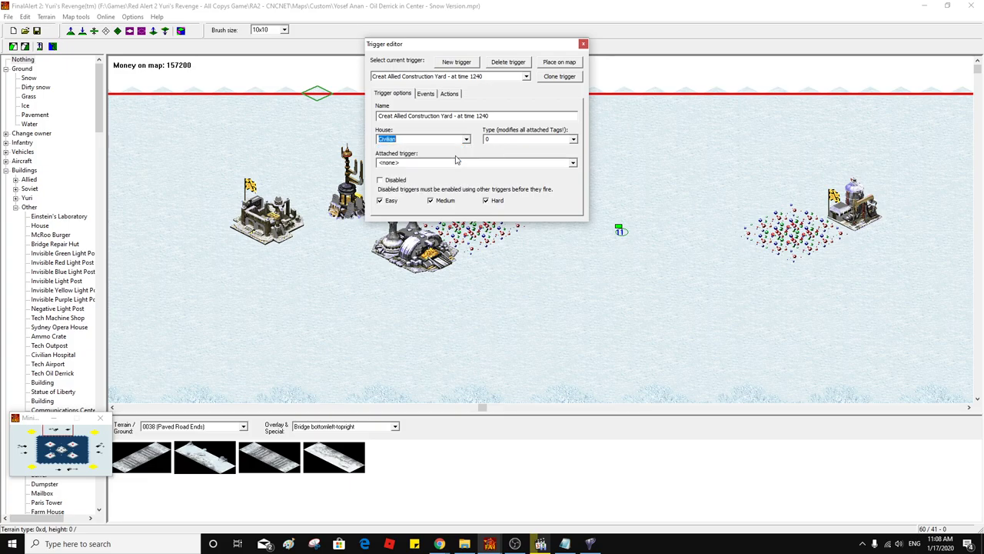
pyautogui.click(449, 93)
pyautogui.click(448, 109)
pyautogui.click(445, 119)
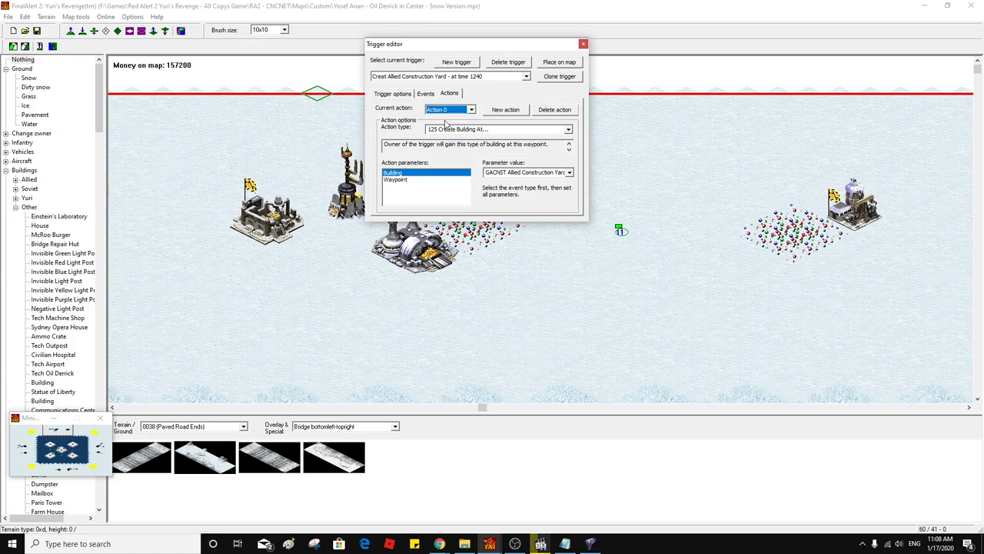
pyautogui.click(394, 93)
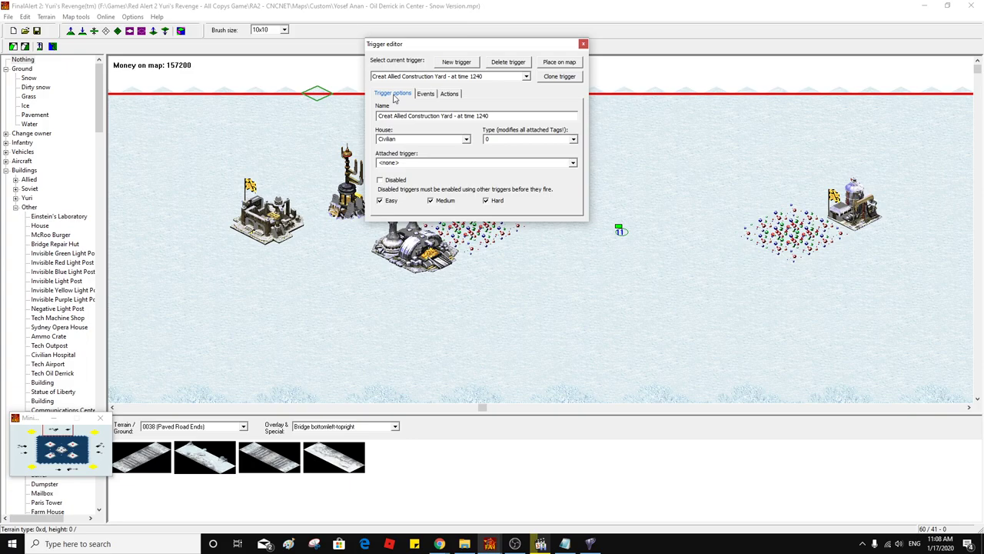
# Change Action 0 and Action 1 of the ReInforcment_Trans_Eng trigger to type 107 Reinforcement by Chrono
pyautogui.click(437, 77)
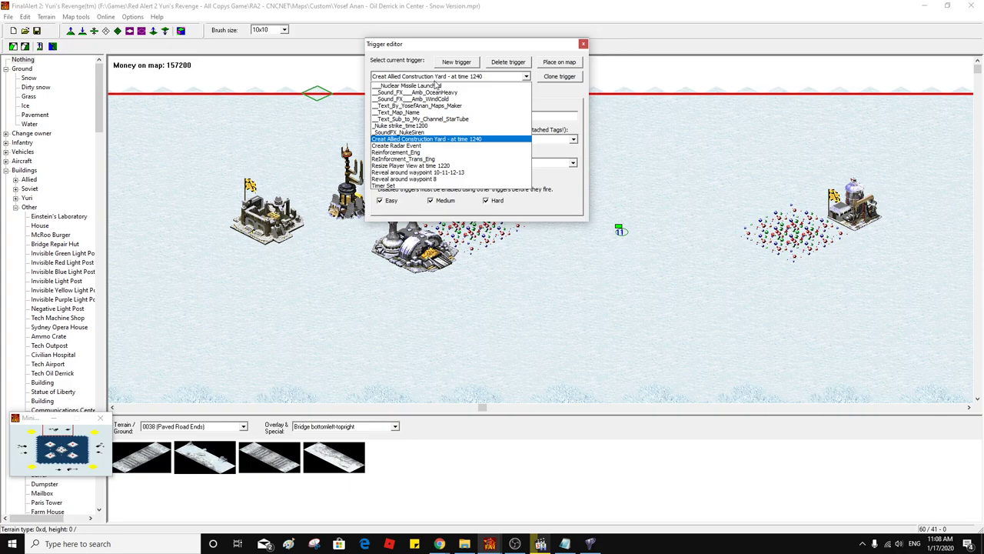
pyautogui.click(442, 158)
pyautogui.click(449, 93)
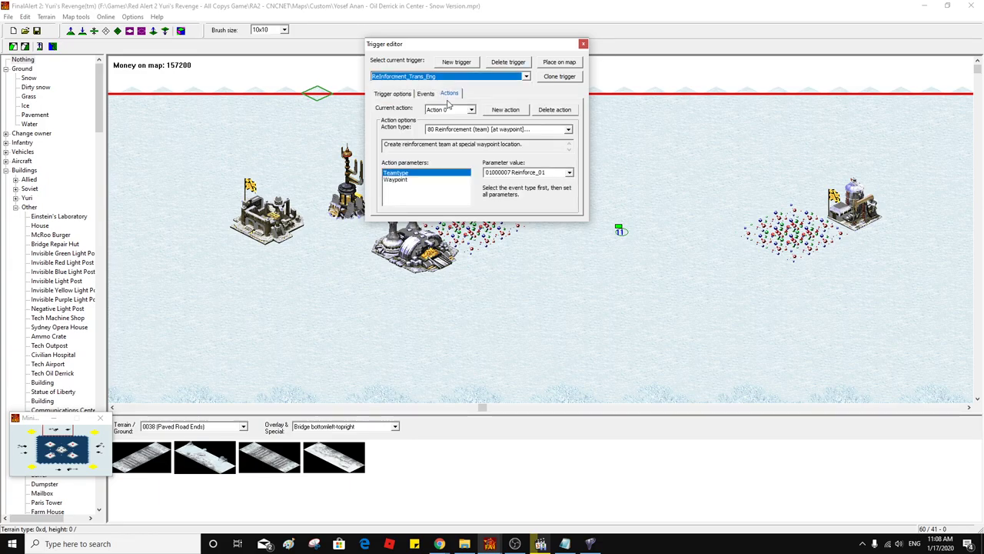
pyautogui.click(459, 129)
pyautogui.write('107')
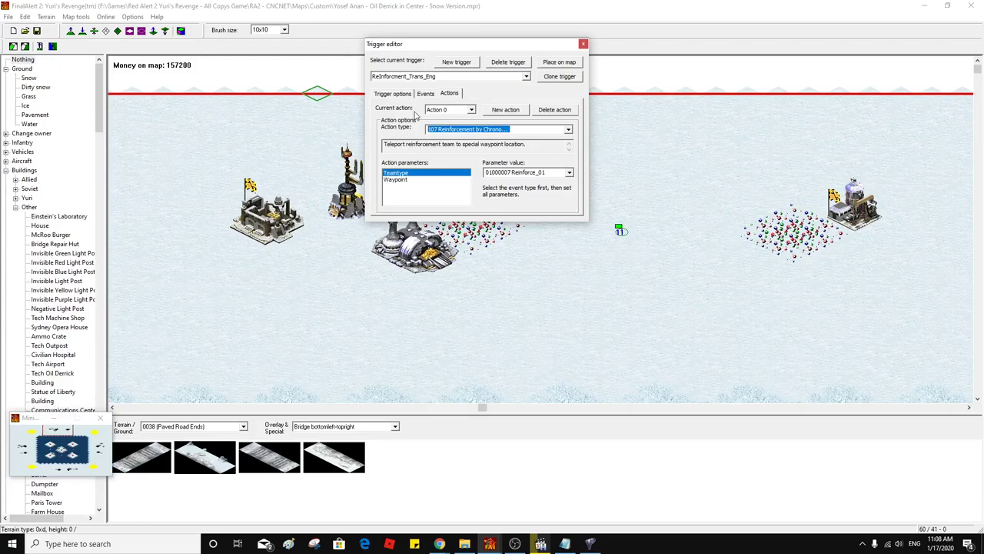
pyautogui.click(442, 109)
pyautogui.click(443, 129)
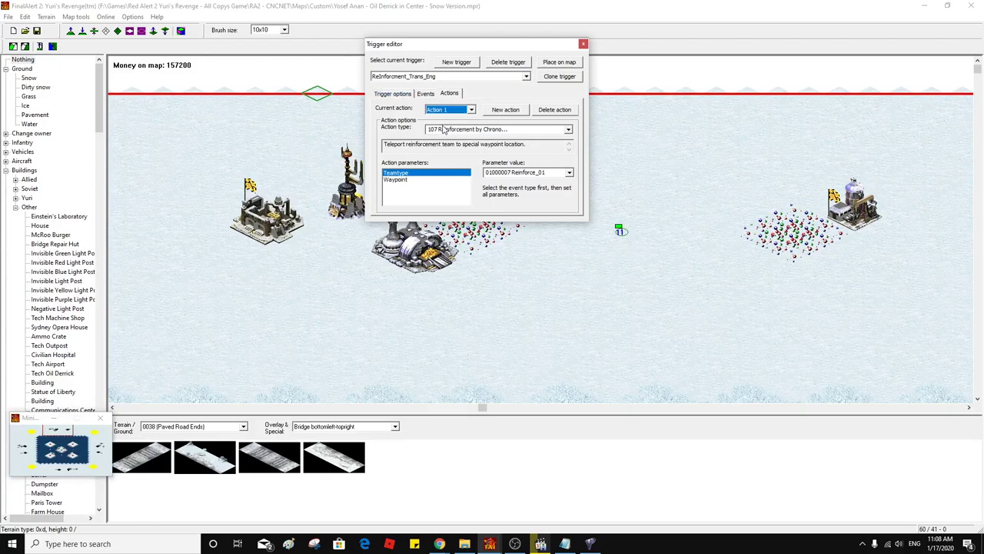
pyautogui.click(445, 130)
pyautogui.write('107')
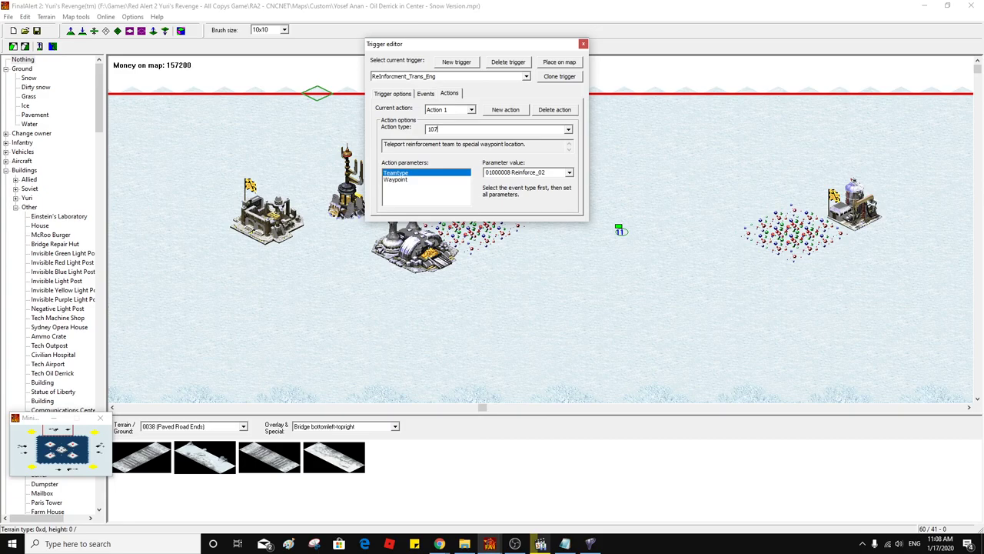
# Change Action 2 and Action 3 of the ReInforcment_Trans_Eng trigger to type 107 Reinforcement by Chrono
pyautogui.scroll(-1, 453, 114)
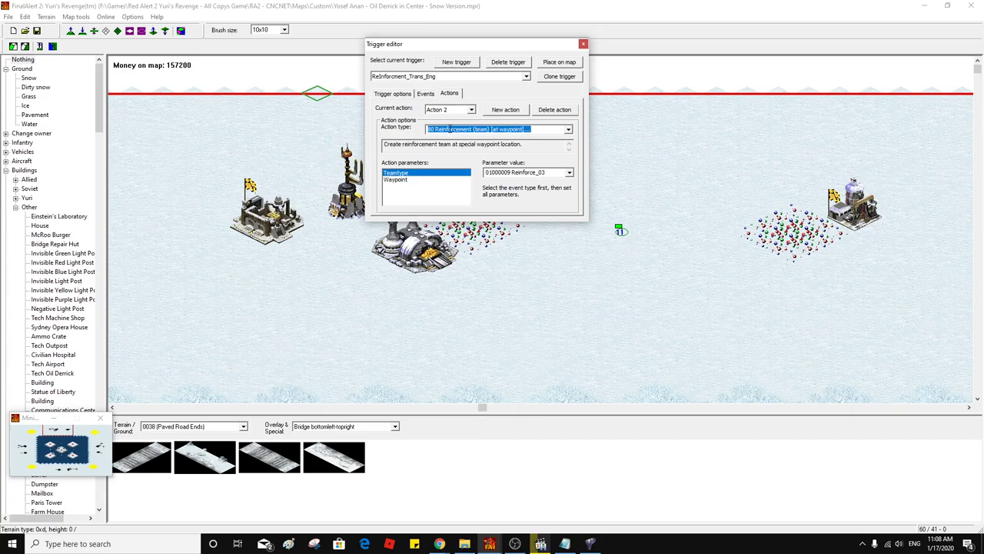
pyautogui.write('107')
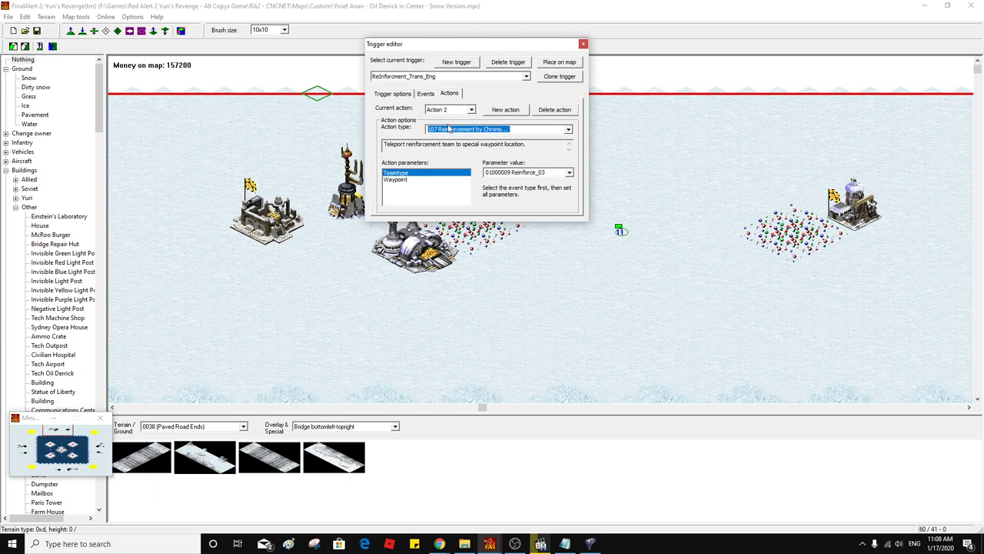
pyautogui.click(451, 113)
pyautogui.click(450, 136)
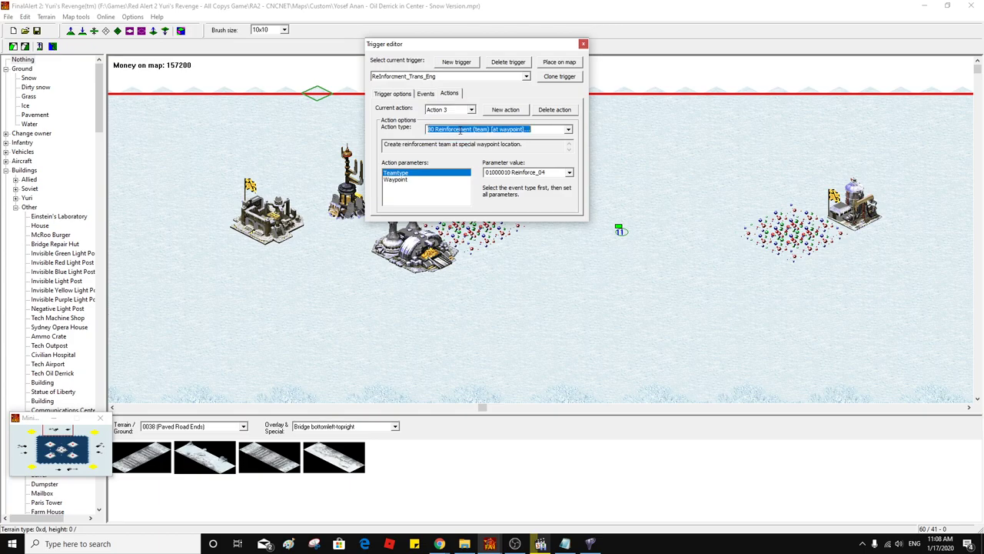
pyautogui.write('107')
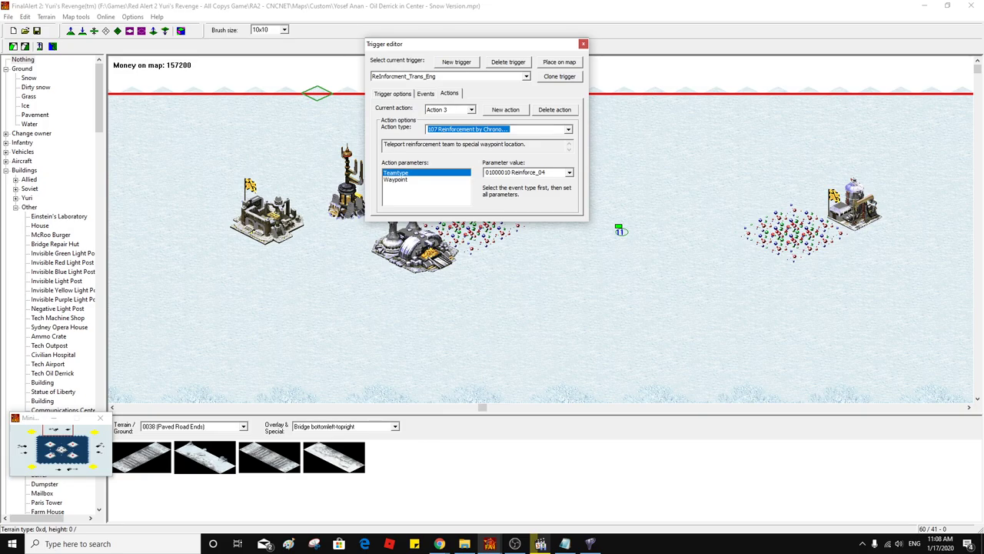
# Save the snow version map, accepting the map check and the save options
pyautogui.click(36, 31)
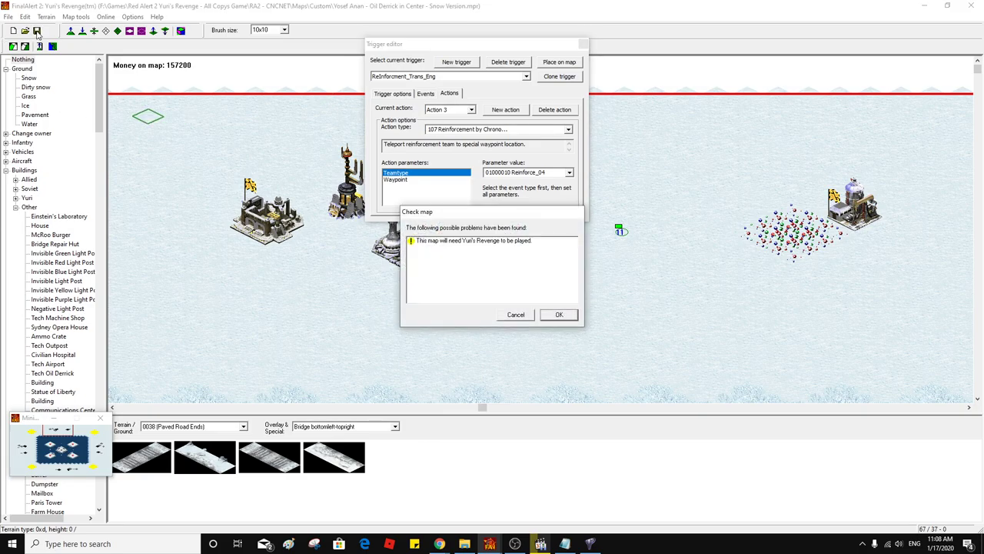
pyautogui.click(557, 317)
pyautogui.click(556, 338)
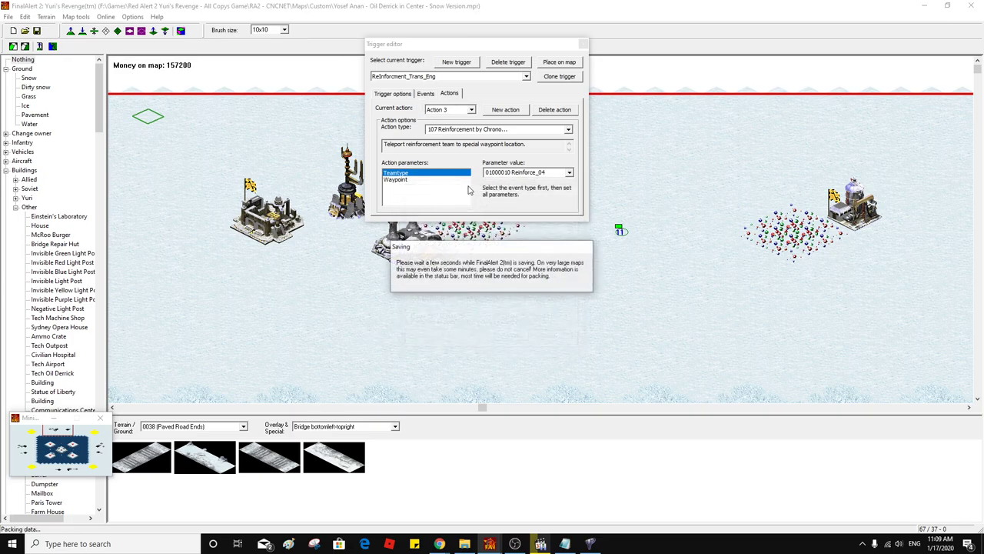
# Browse the available sounds for the play sound effect action of the _SoundFX_NukeSiren trigger
pyautogui.click(397, 77)
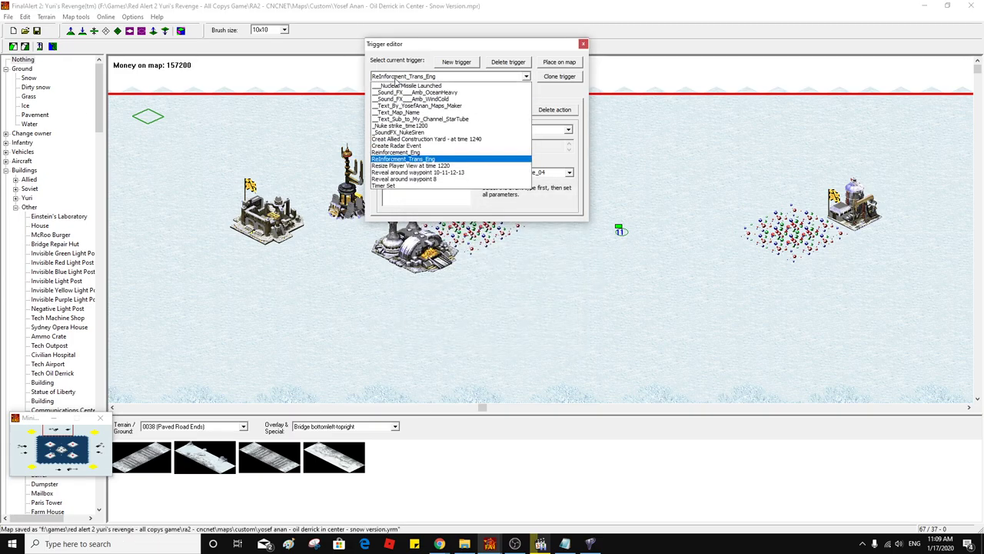
pyautogui.click(473, 132)
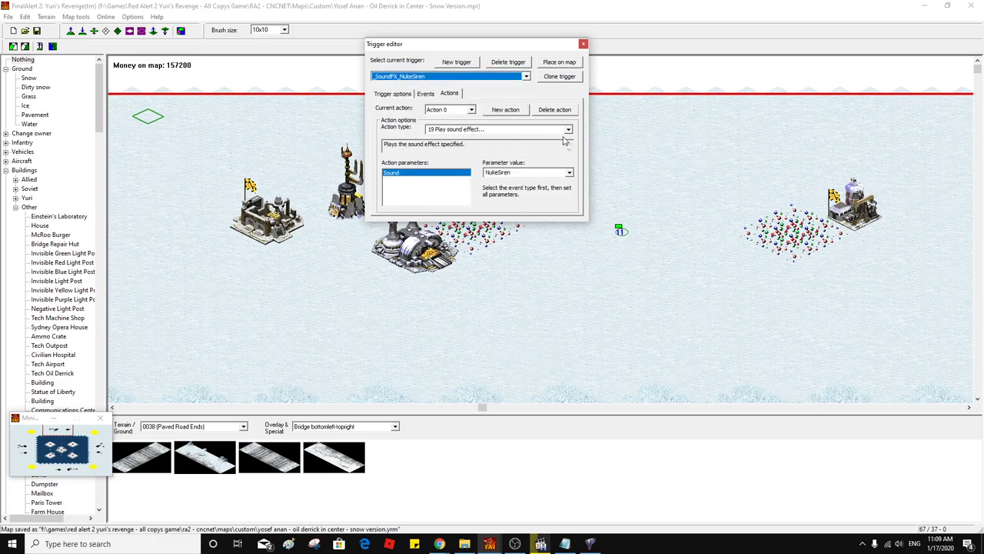
pyautogui.click(449, 109)
pyautogui.click(450, 118)
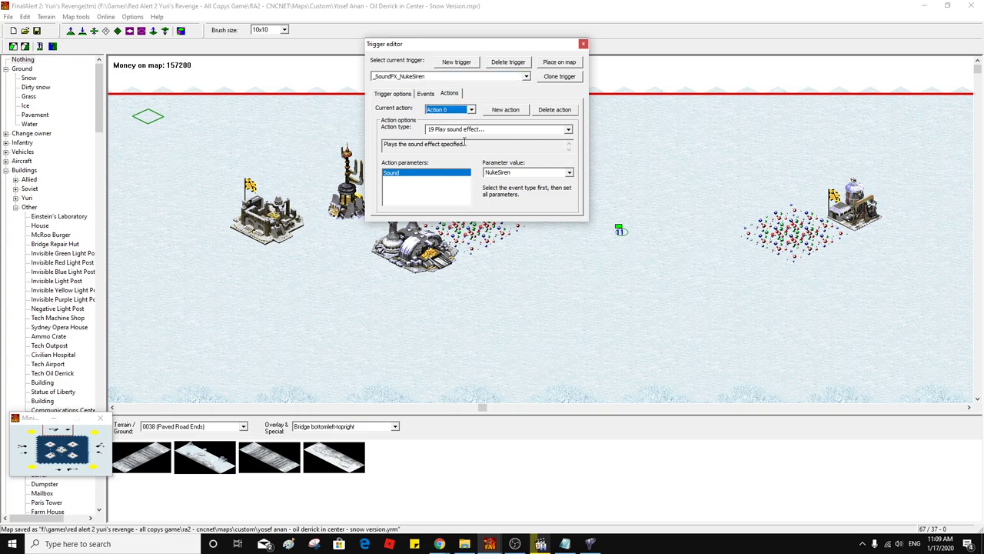
pyautogui.click(564, 173)
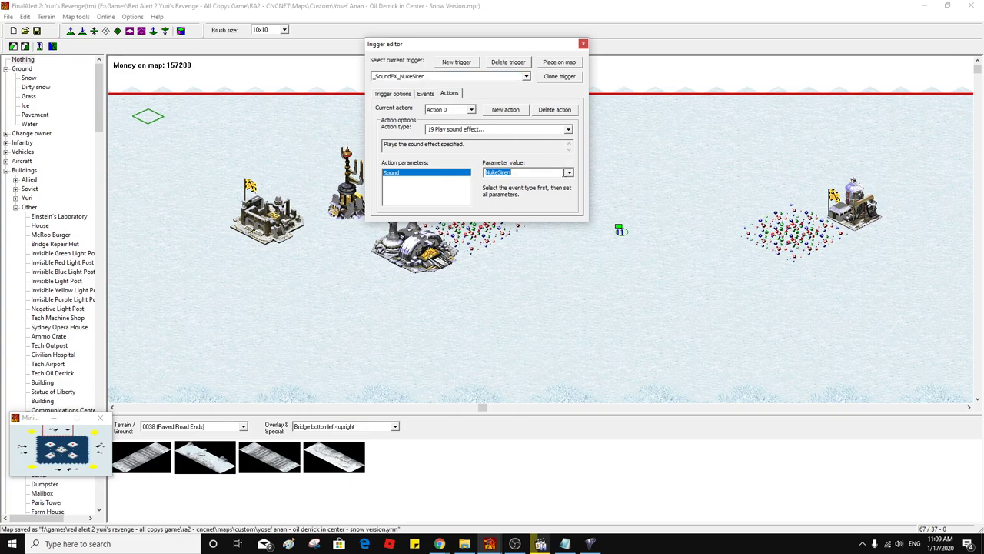
pyautogui.click(571, 173)
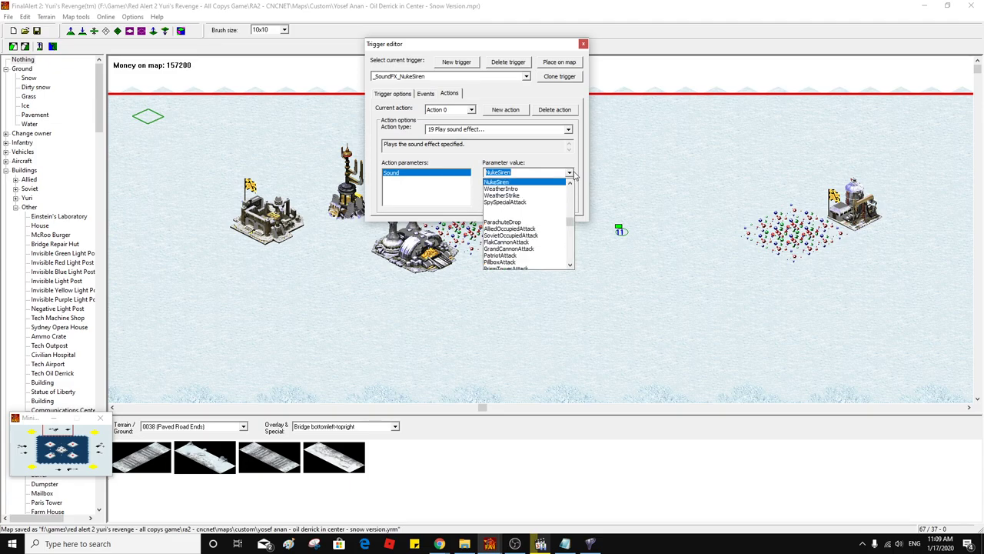
pyautogui.moveTo(570, 224)
pyautogui.mouseDown()
pyautogui.moveTo(575, 208)
pyautogui.moveTo(575, 216)
pyautogui.mouseUp()
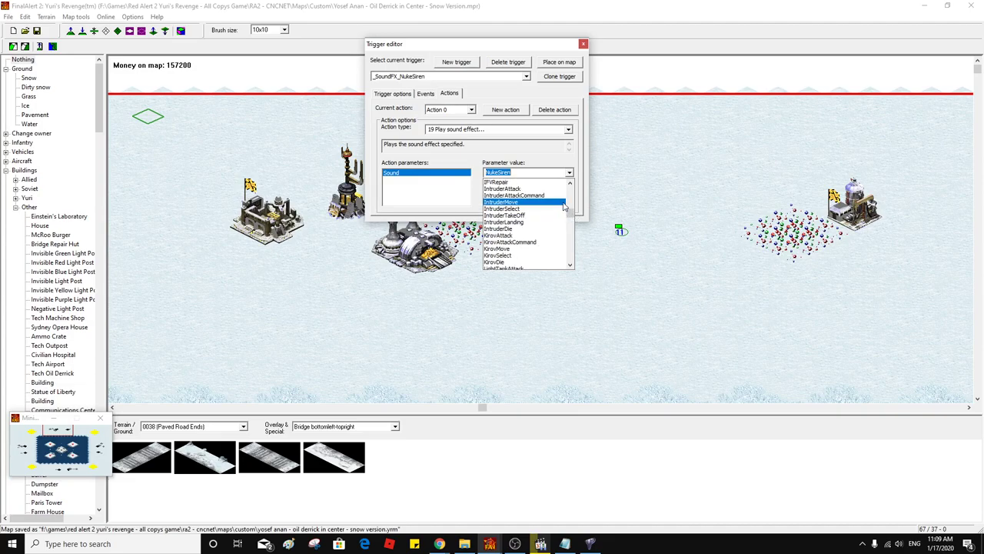
pyautogui.scroll(-3, 564, 206)
pyautogui.scroll(-6, 564, 206)
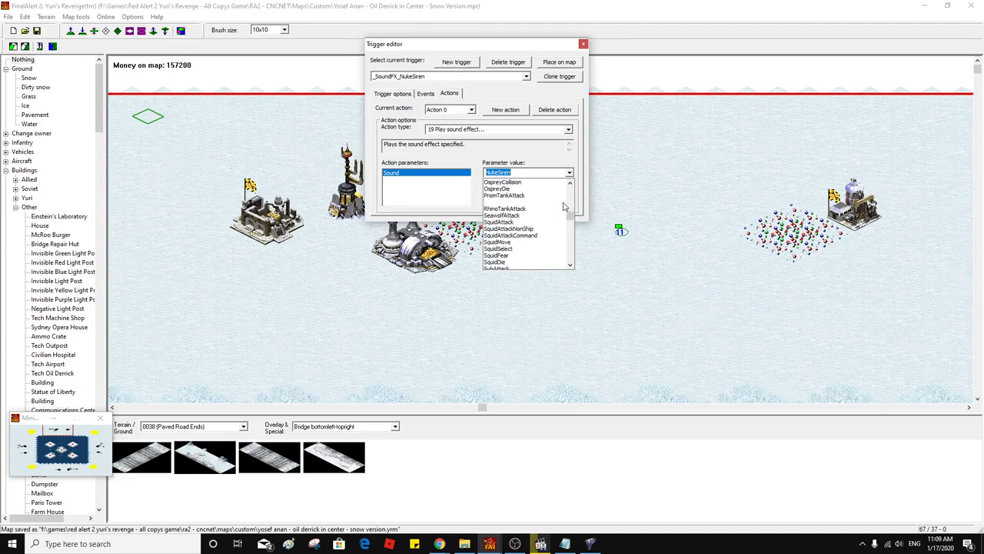
pyautogui.scroll(-6, 564, 206)
pyautogui.scroll(-4, 565, 206)
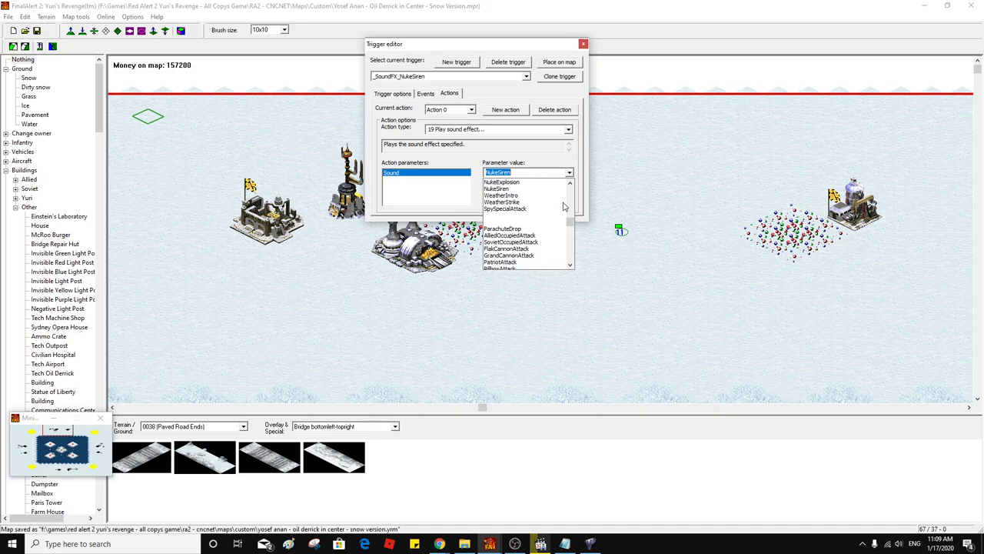
pyautogui.scroll(3, 564, 206)
pyautogui.scroll(3, 564, 206)
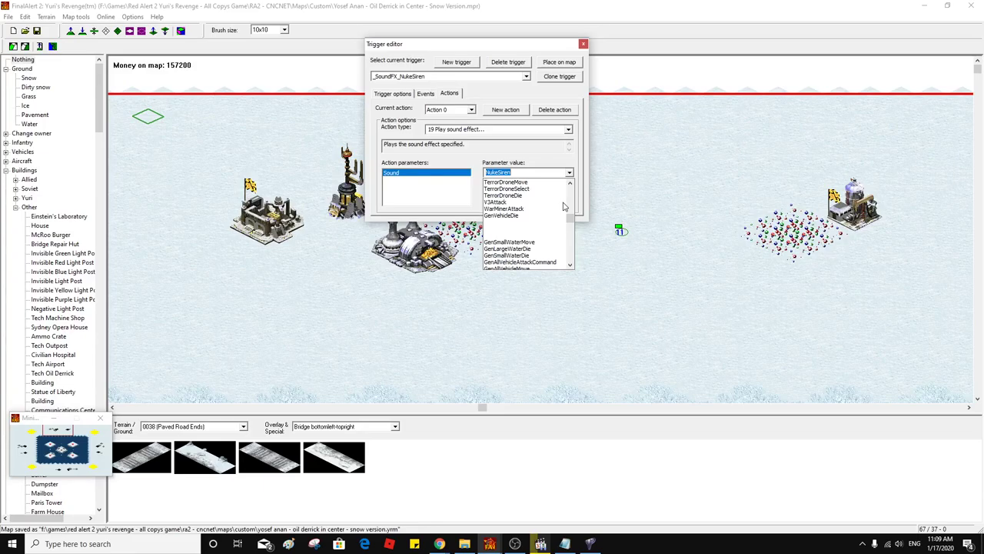
# Set the sound played by Action 0 of the _SoundFX_NukeSiren trigger to WarningAlarm
pyautogui.click(423, 94)
pyautogui.click(423, 94)
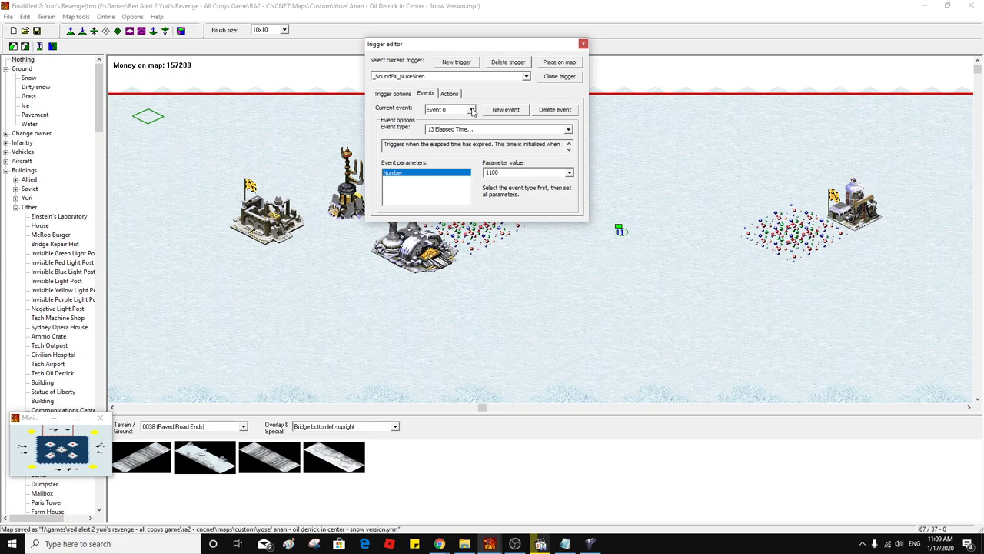
pyautogui.click(449, 94)
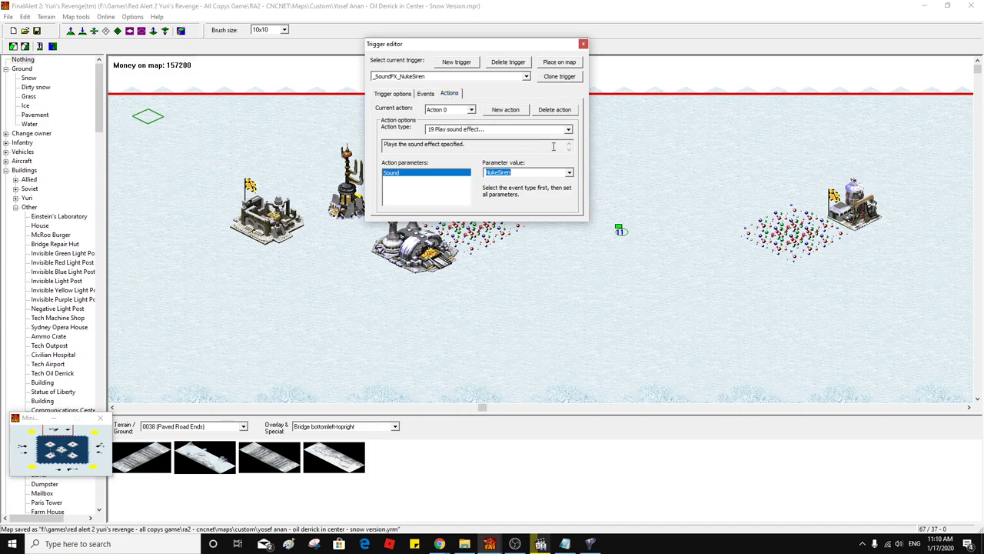
pyautogui.click(569, 173)
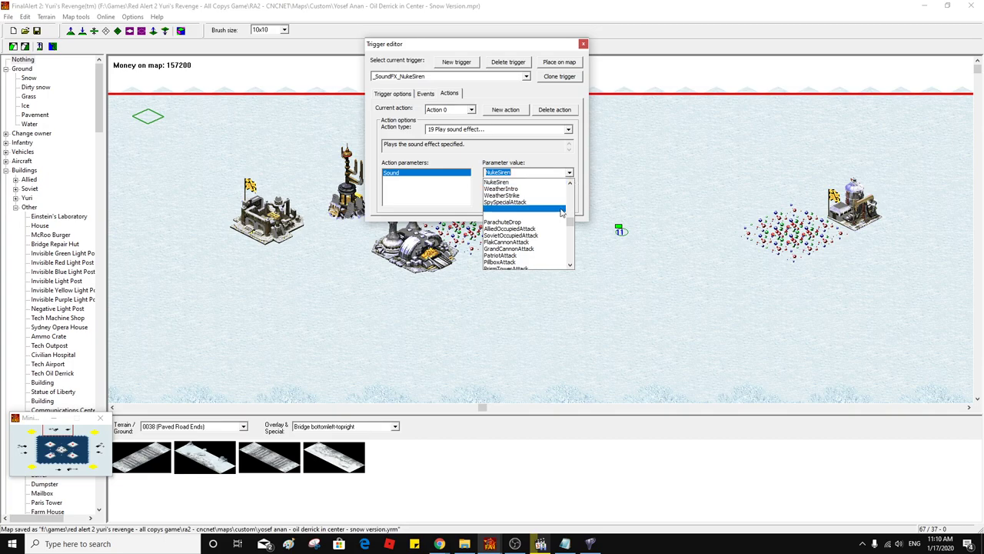
pyautogui.scroll(-10, 559, 228)
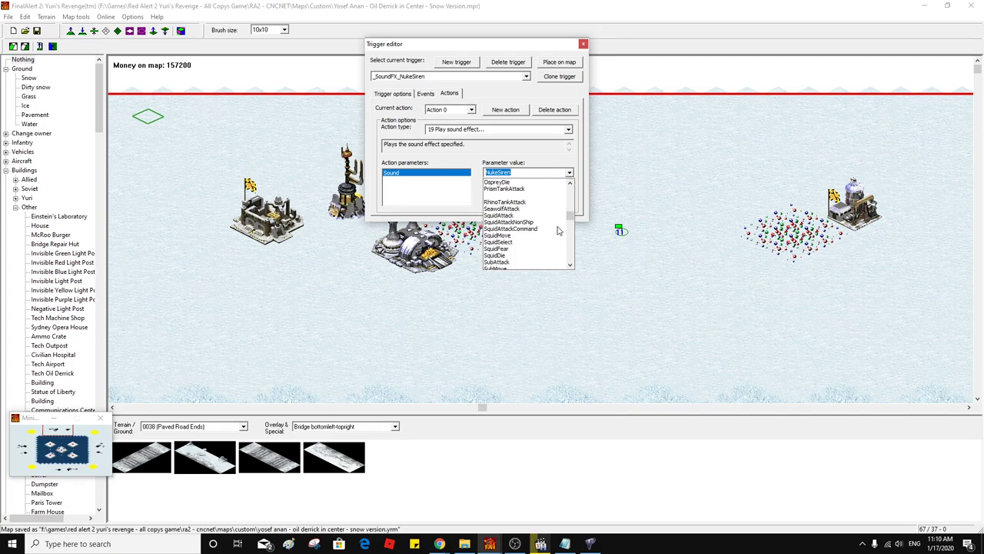
pyautogui.scroll(8, 558, 230)
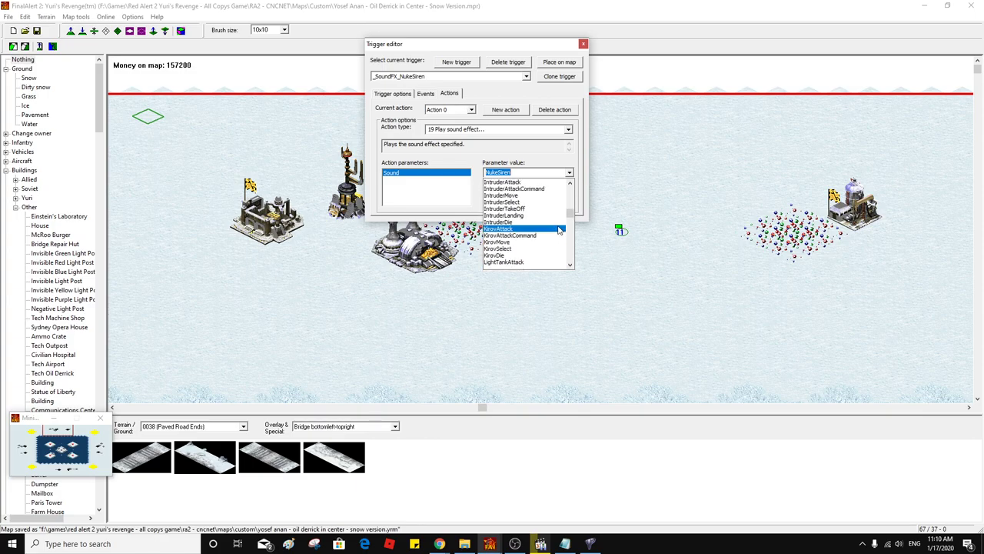
pyautogui.scroll(3, 558, 230)
pyautogui.scroll(3, 559, 230)
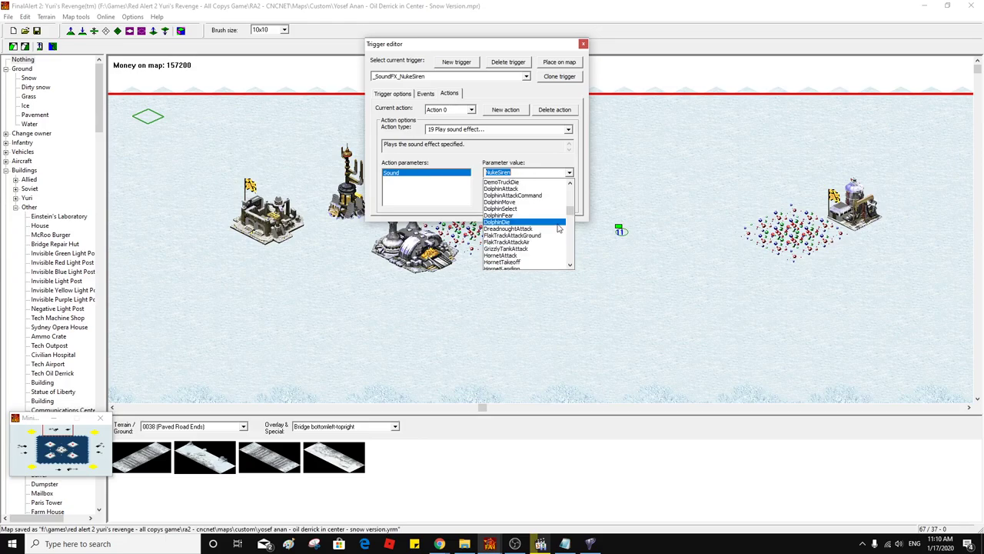
pyautogui.scroll(5, 559, 226)
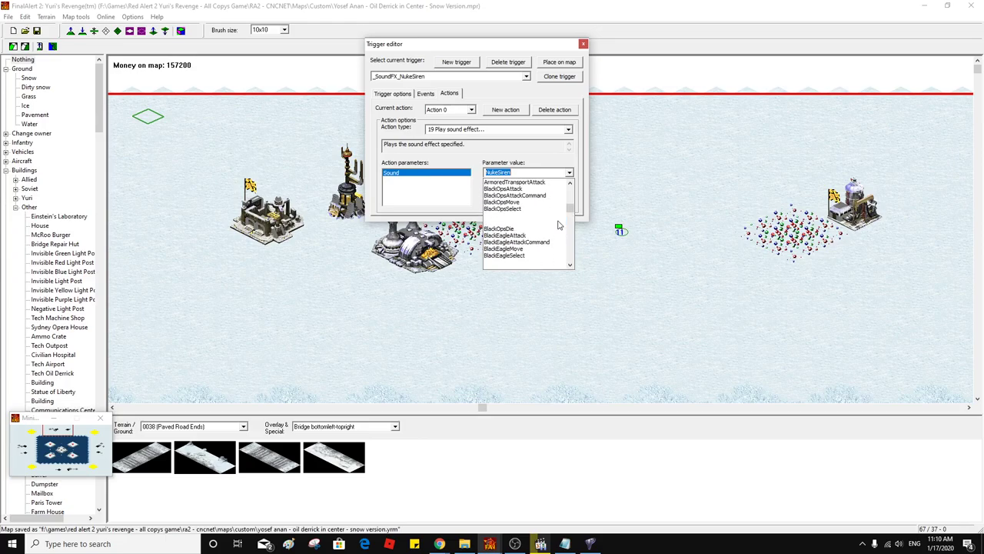
pyautogui.scroll(3, 559, 225)
pyautogui.scroll(10, 558, 225)
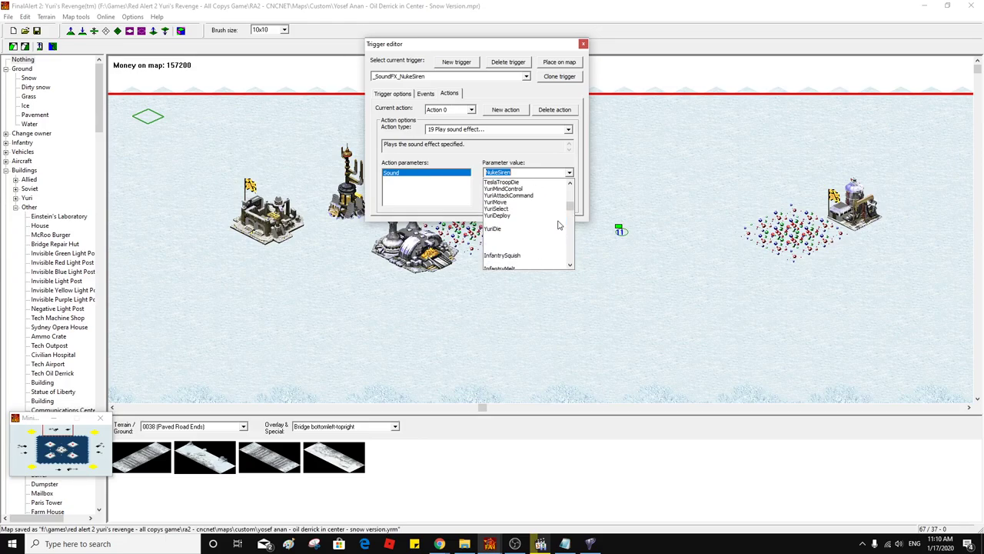
pyautogui.scroll(3, 559, 226)
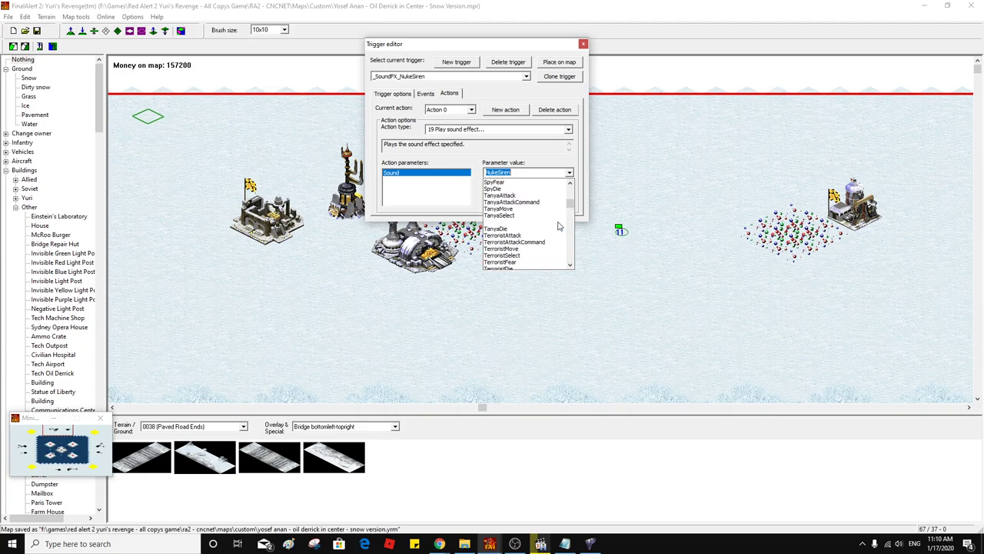
pyautogui.scroll(6, 559, 226)
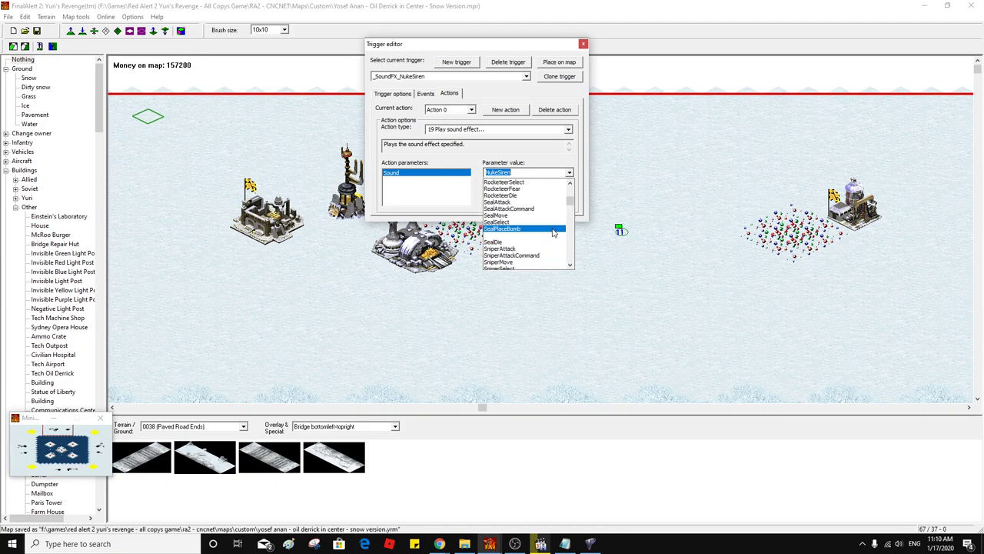
pyautogui.scroll(8, 553, 232)
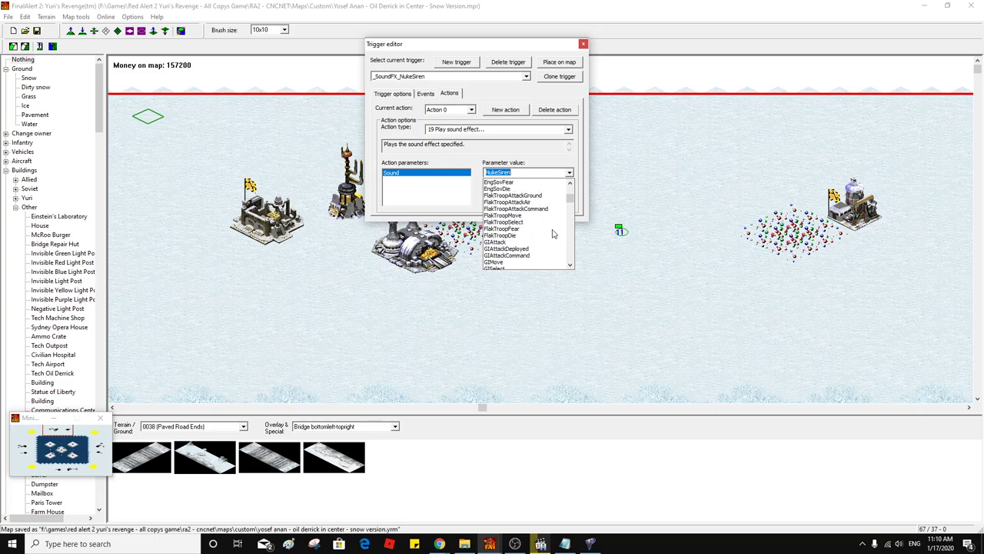
pyautogui.scroll(3, 553, 232)
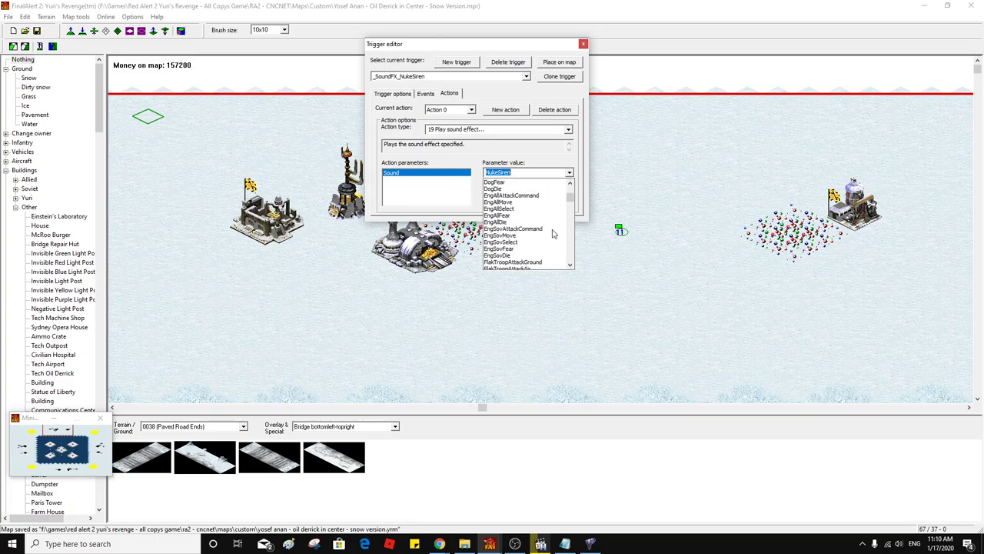
pyautogui.scroll(3, 553, 233)
pyautogui.scroll(3, 553, 233)
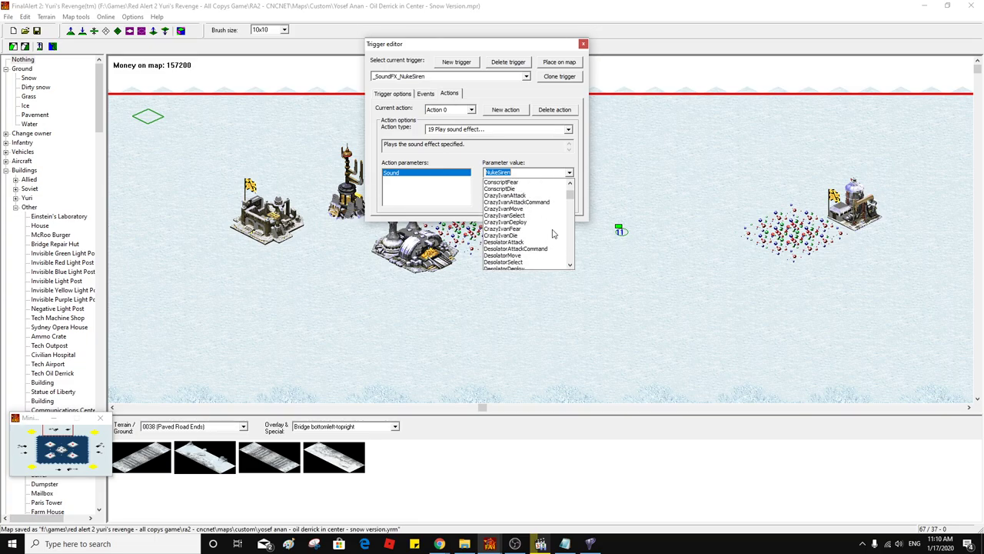
pyautogui.scroll(3, 553, 233)
pyautogui.scroll(2, 552, 233)
pyautogui.scroll(2, 553, 233)
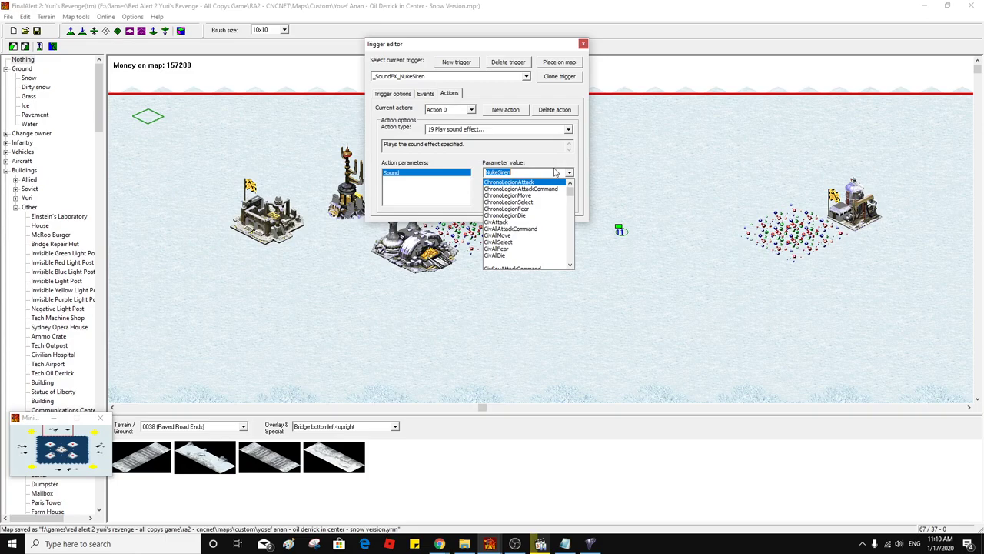
pyautogui.write('warn')
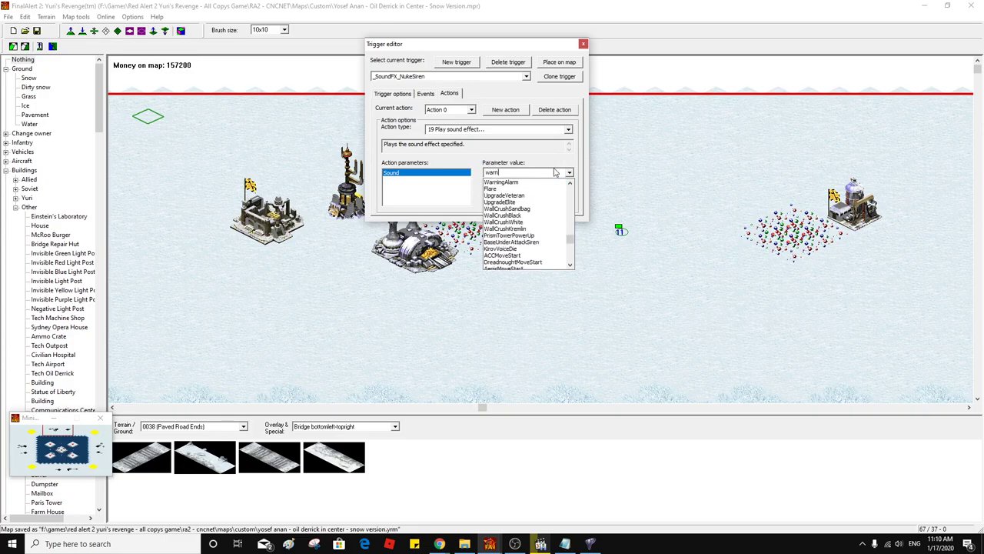
pyautogui.click(538, 182)
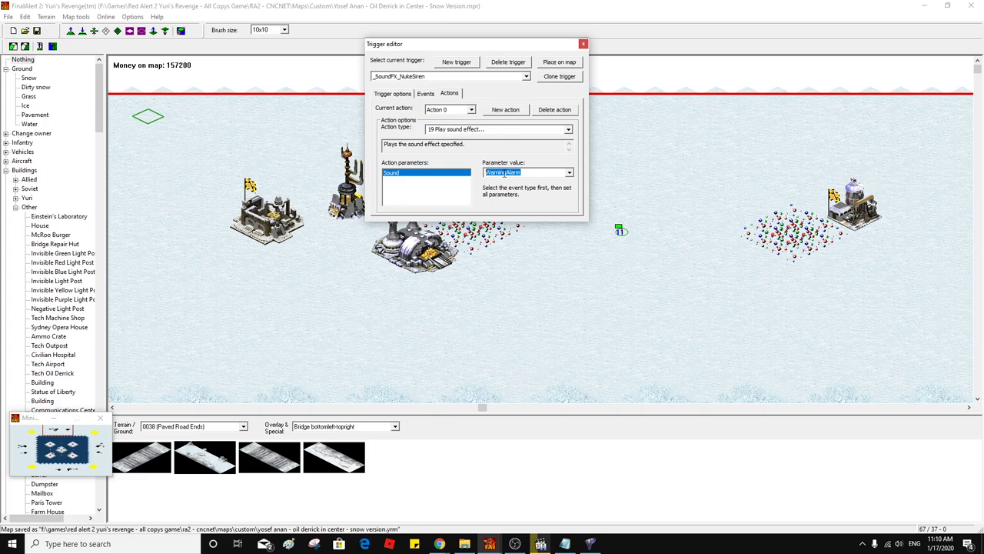
# Rename the _SoundFX_NukeSiren trigger to _SoundFX_WarningAlarm time 1100, checking its event and action
pyautogui.click(394, 94)
pyautogui.moveTo(433, 118); pyautogui.dragTo(410, 117)
pyautogui.click(426, 117)
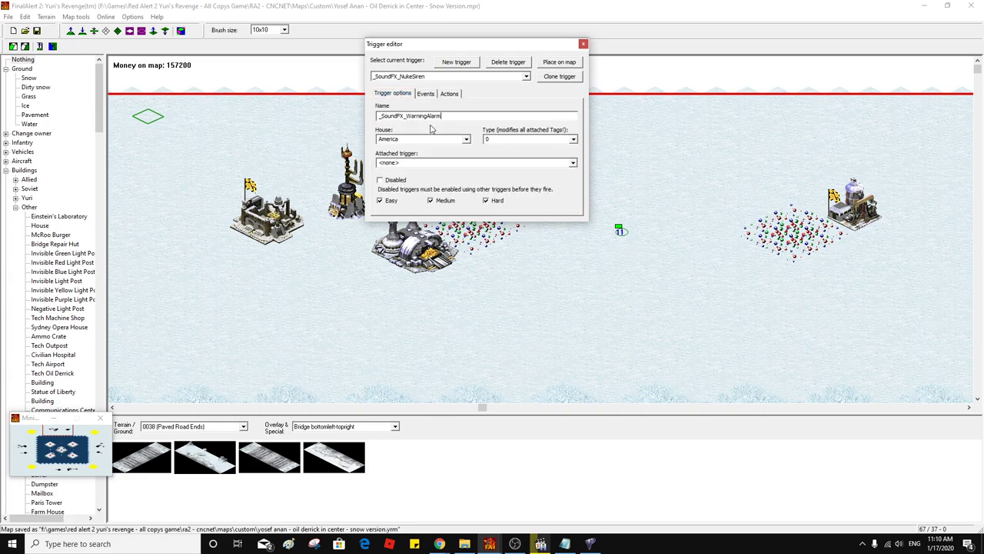
pyautogui.click(427, 93)
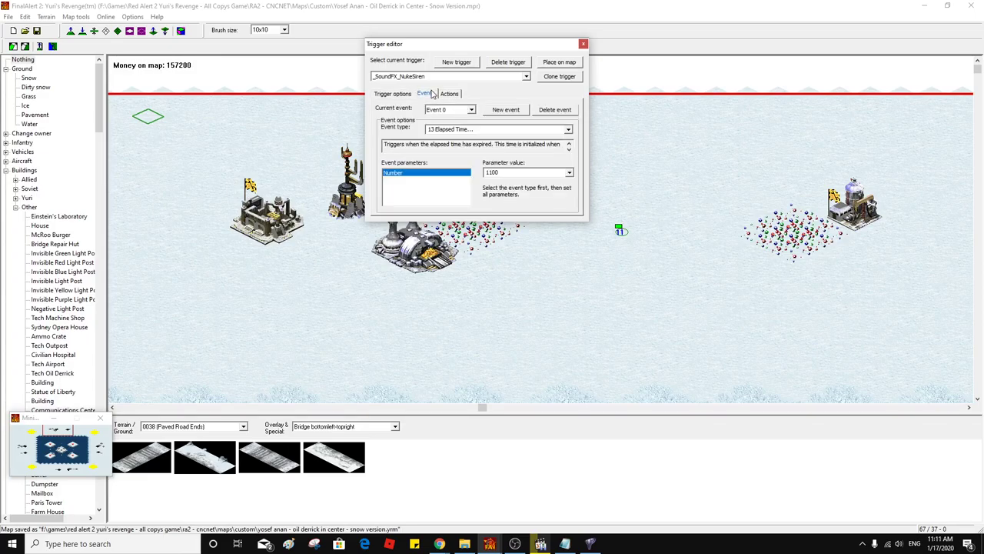
pyautogui.click(395, 93)
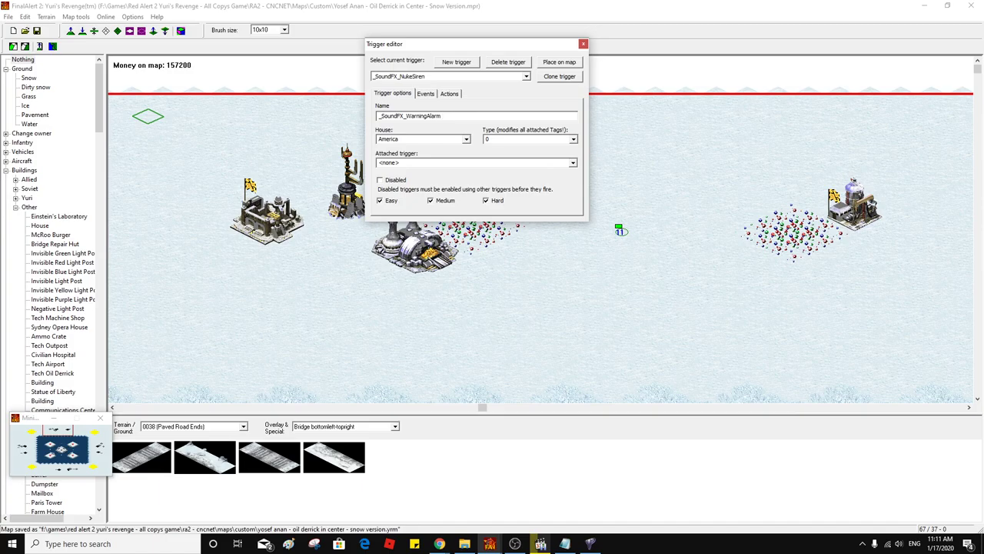
pyautogui.write('time 1100')
pyautogui.click(424, 94)
pyautogui.click(451, 93)
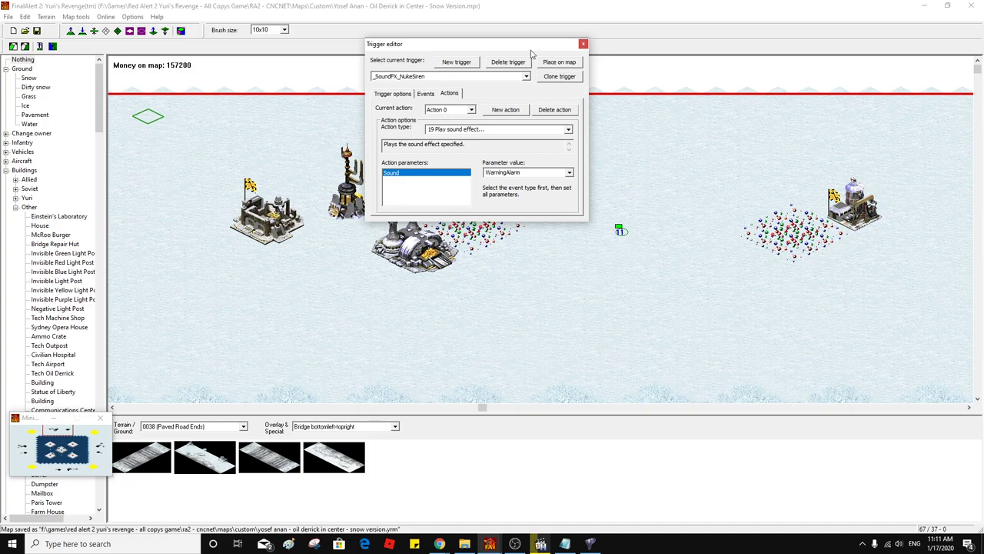
# Close the trigger editor and save the map, accepting the map check and the current save options
pyautogui.click(583, 44)
pyautogui.click(36, 30)
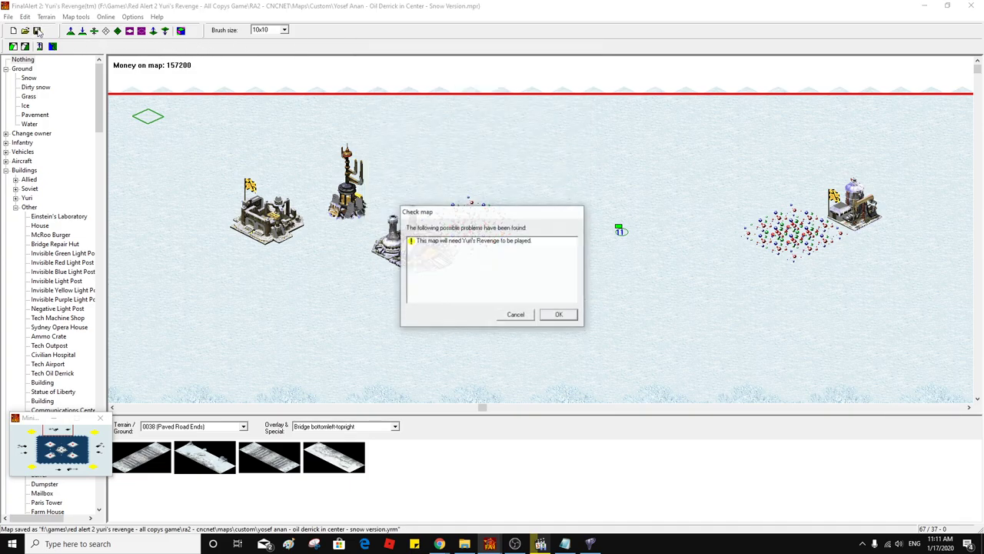
pyautogui.click(573, 319)
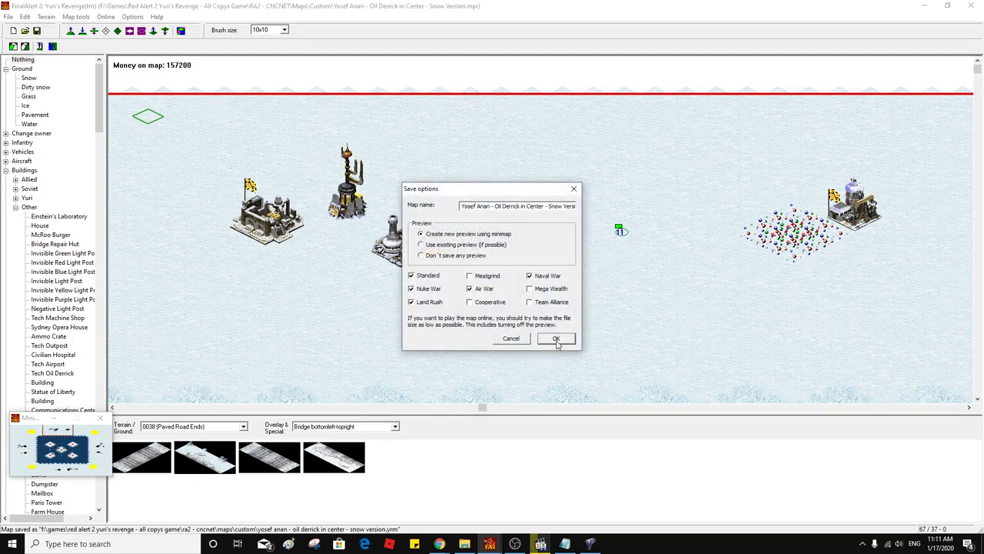
pyautogui.click(559, 337)
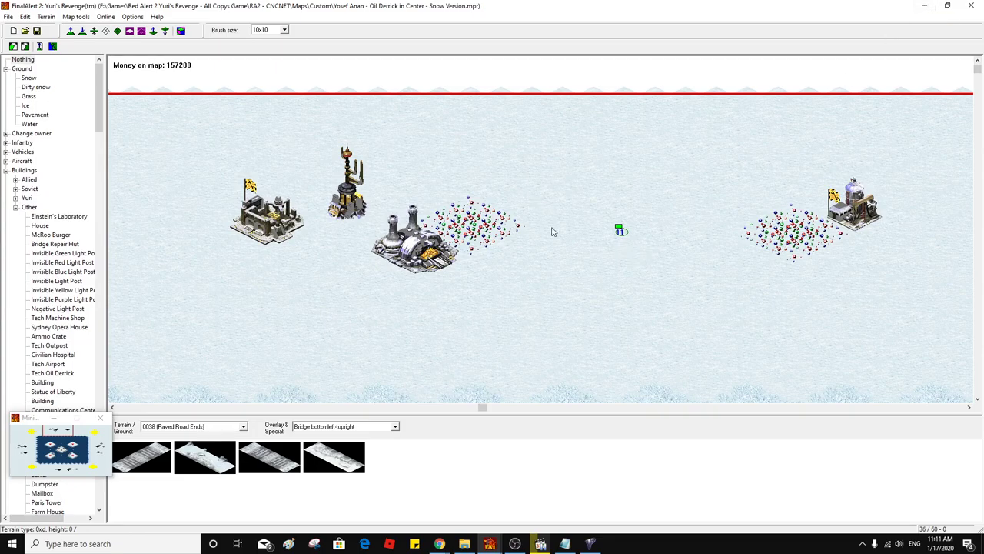
# Move player start 1 on the lower-left island and player start 0 on the upper-left island upward from the island centres
pyautogui.middleClick(536, 193)
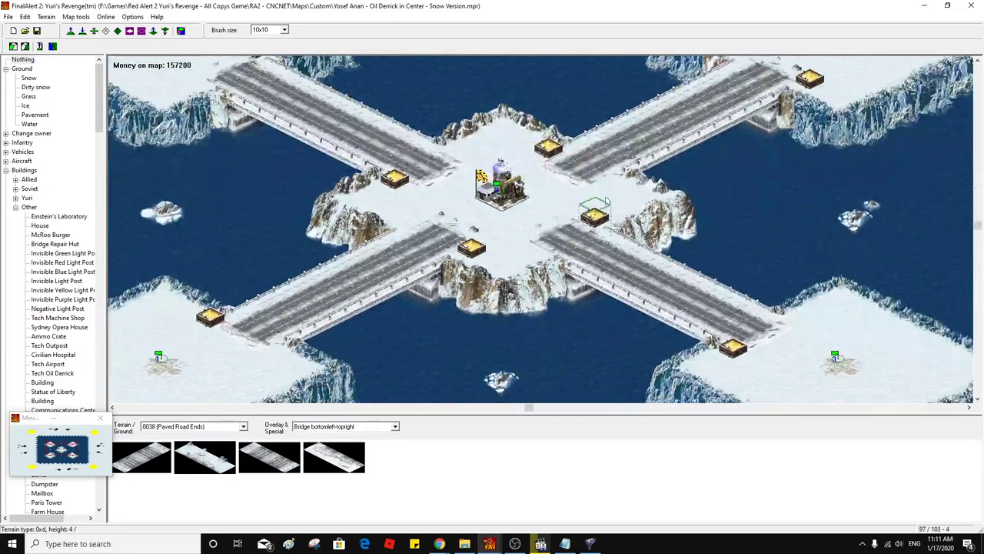
pyautogui.middleClick(631, 181)
pyautogui.middleClick(630, 181)
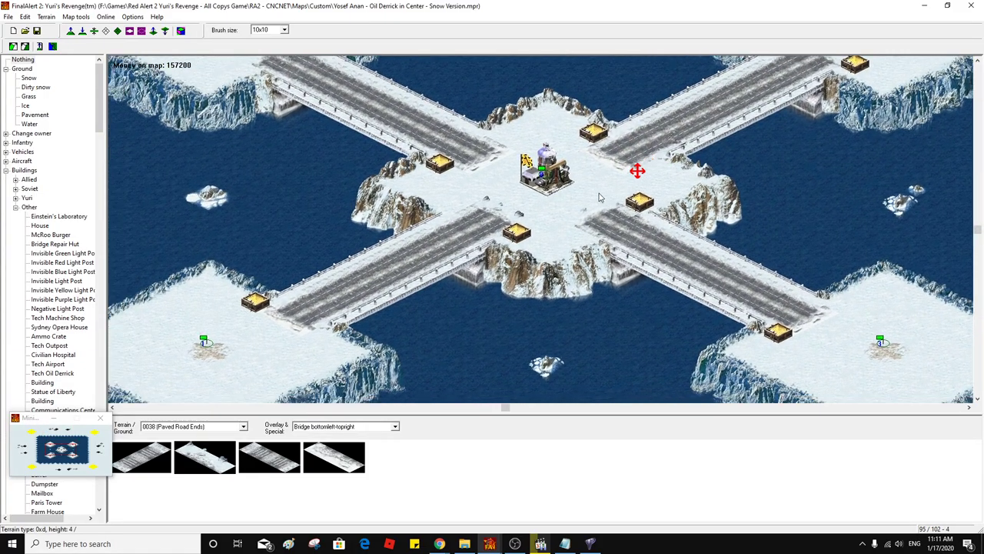
pyautogui.middleClick(661, 178)
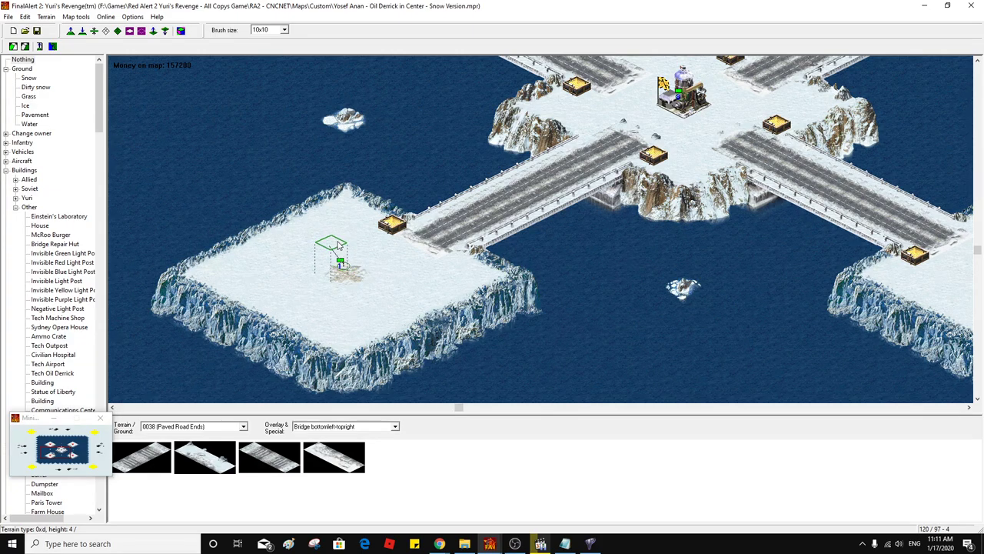
pyautogui.moveTo(336, 244); pyautogui.dragTo(327, 231)
pyautogui.moveTo(327, 244); pyautogui.dragTo(329, 235)
pyautogui.scroll(5, 439, 213)
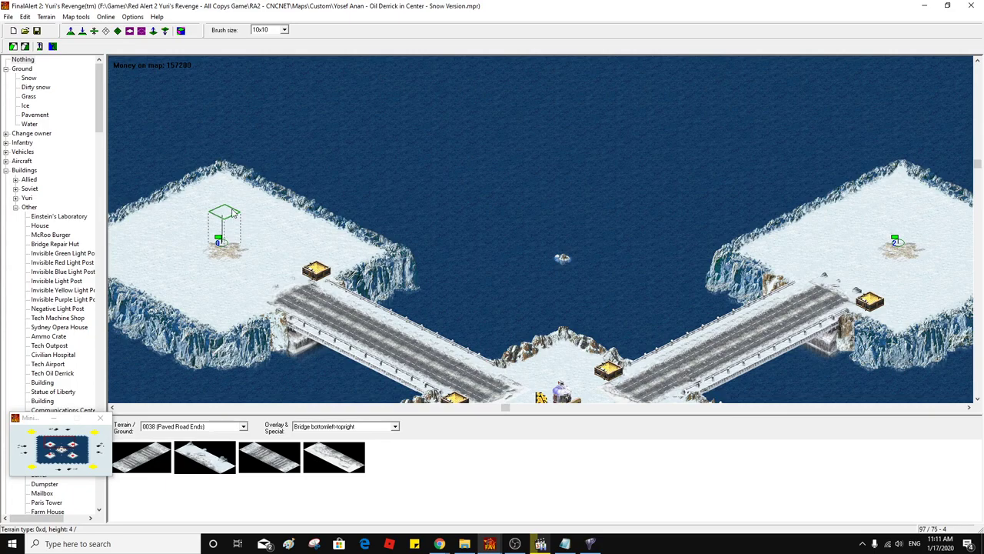
pyautogui.moveTo(229, 211); pyautogui.dragTo(229, 189)
# Move player start 3 on the lower-right island and player start 2 on the upper-right island toward the islands' right corners
pyautogui.middleClick(296, 202)
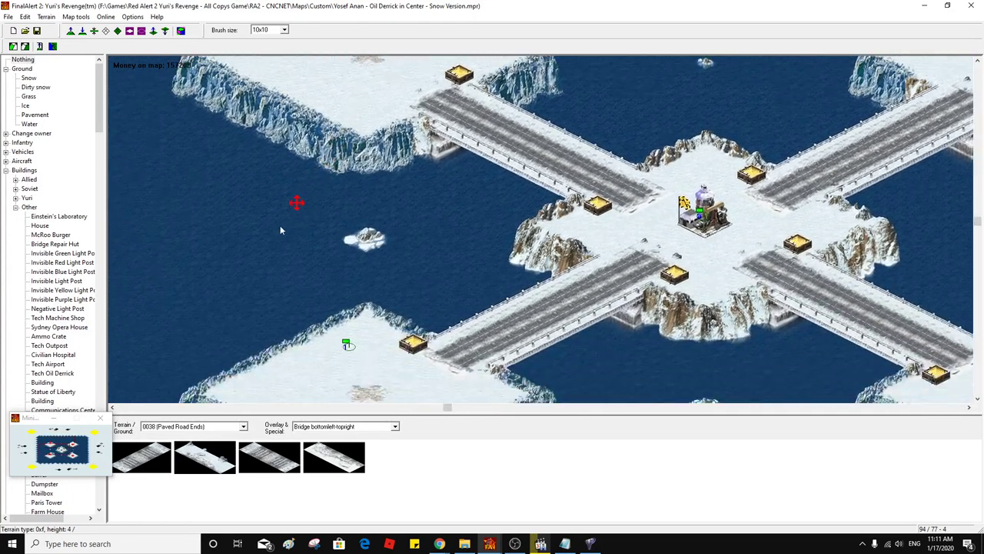
pyautogui.middleClick(303, 209)
pyautogui.middleClick(303, 209)
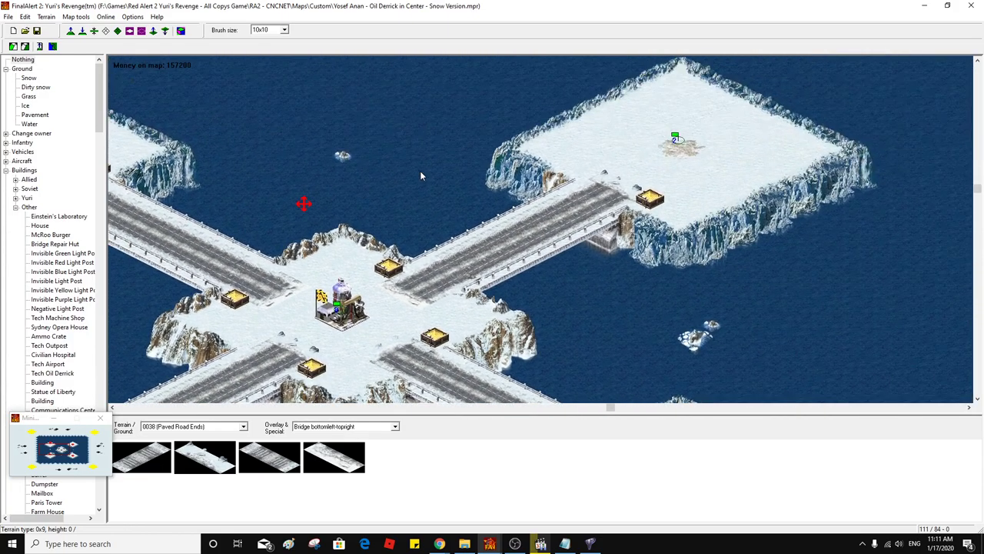
pyautogui.middleClick(603, 159)
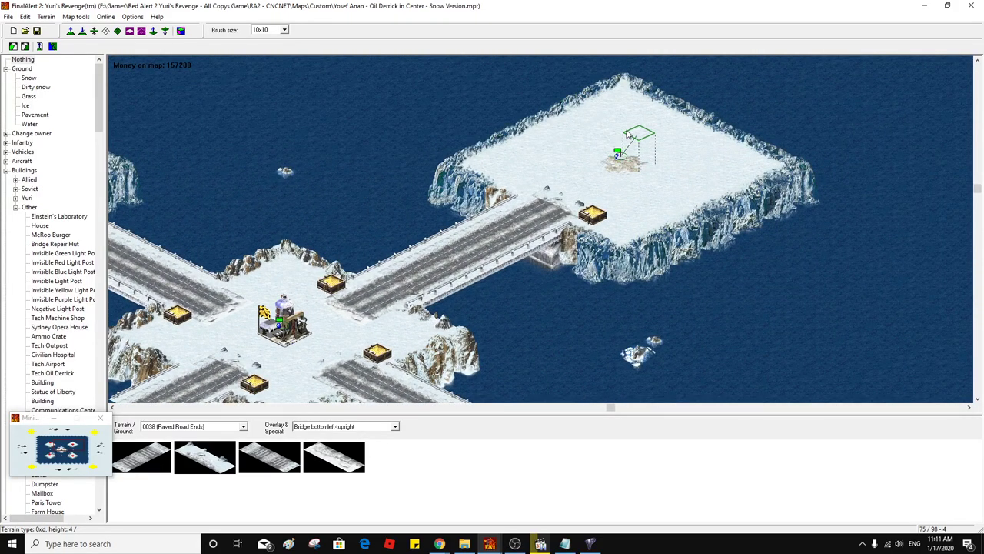
pyautogui.middleClick(453, 148)
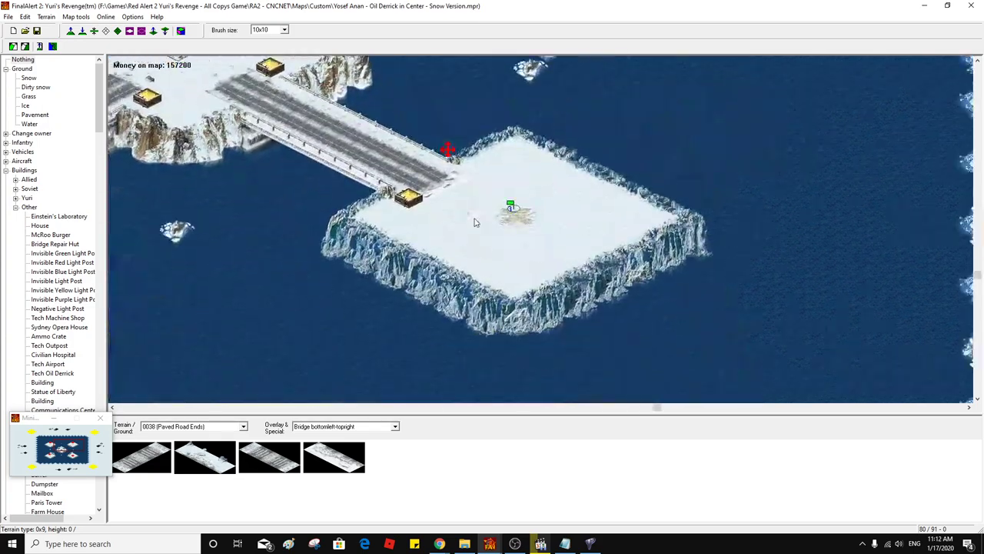
pyautogui.middleClick(484, 142)
pyautogui.moveTo(489, 143); pyautogui.dragTo(576, 144)
pyautogui.middleClick(547, 163)
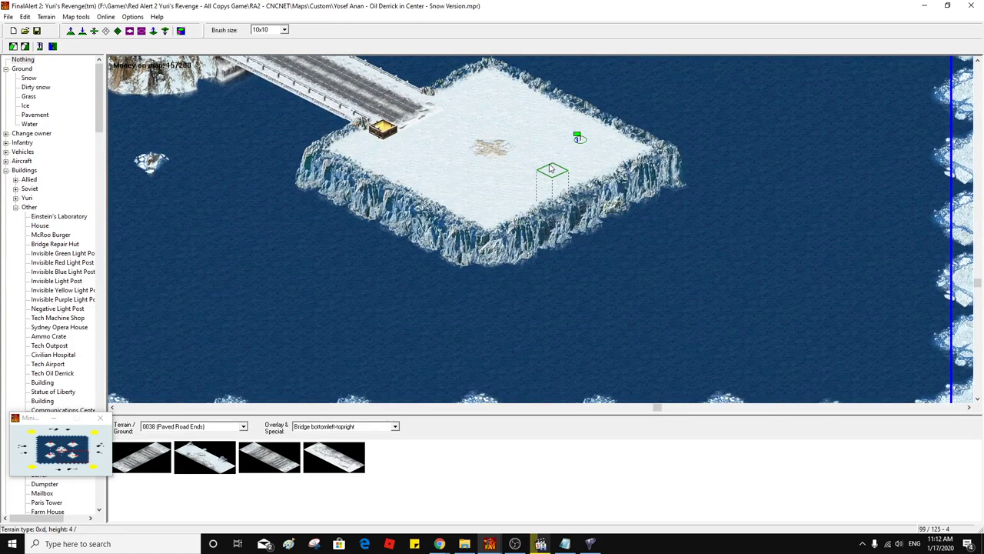
pyautogui.middleClick(541, 130)
pyautogui.moveTo(546, 115); pyautogui.dragTo(641, 160)
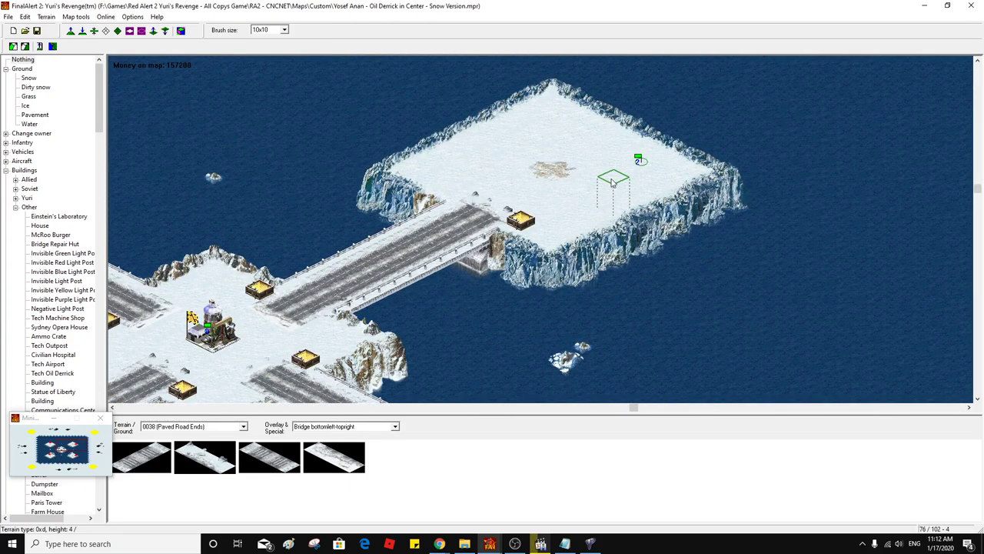
# Save the map with the relocated player starts, accepting the map check and the save options
pyautogui.click(37, 31)
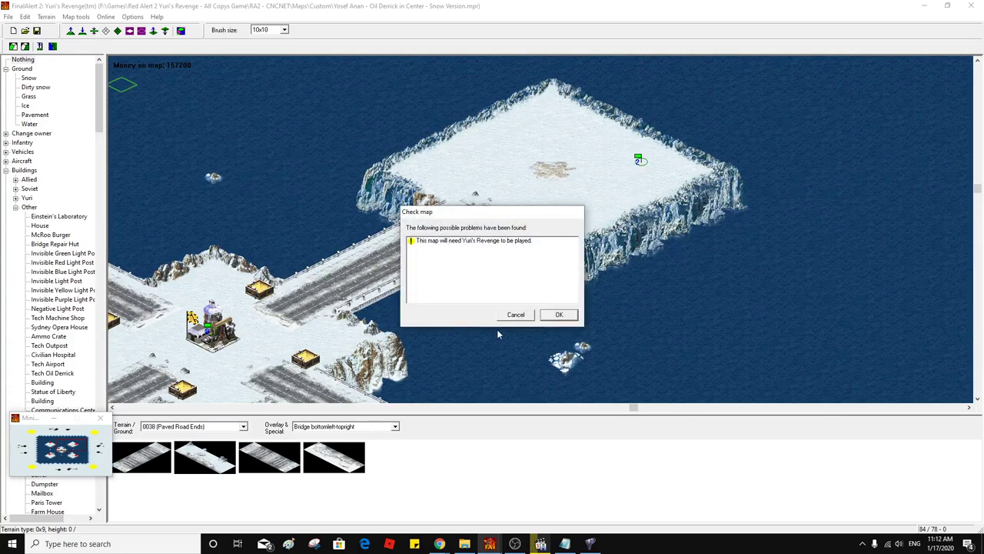
pyautogui.click(557, 314)
pyautogui.click(556, 338)
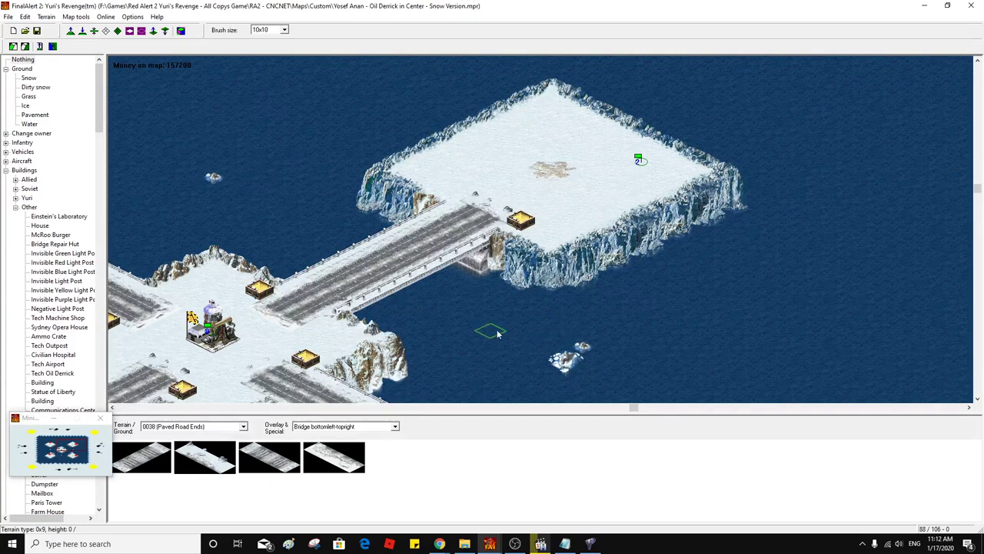
# Put the displaced toolbars back in one row and save the snow map again in FinalAlert 2, accepting the save prompts
pyautogui.click(924, 6)
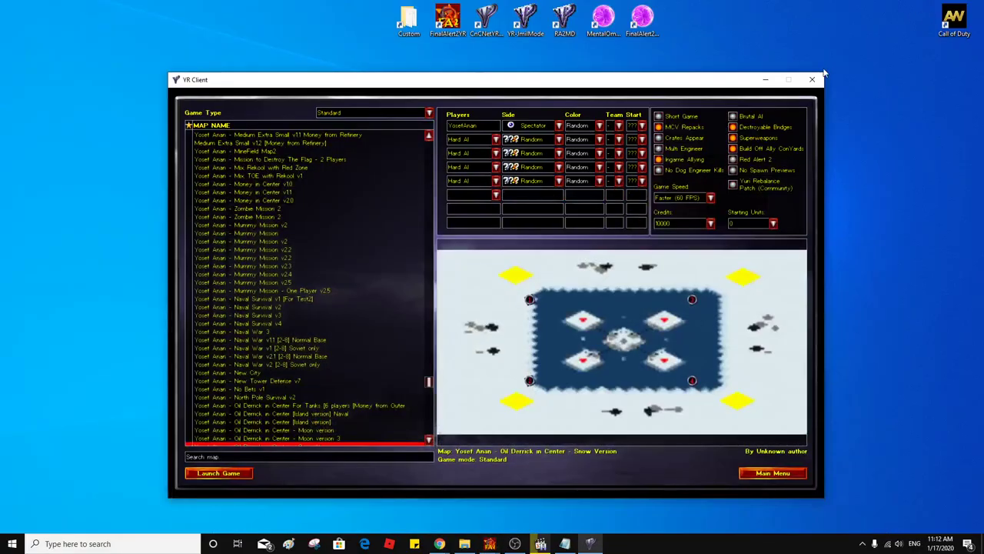
pyautogui.click(464, 544)
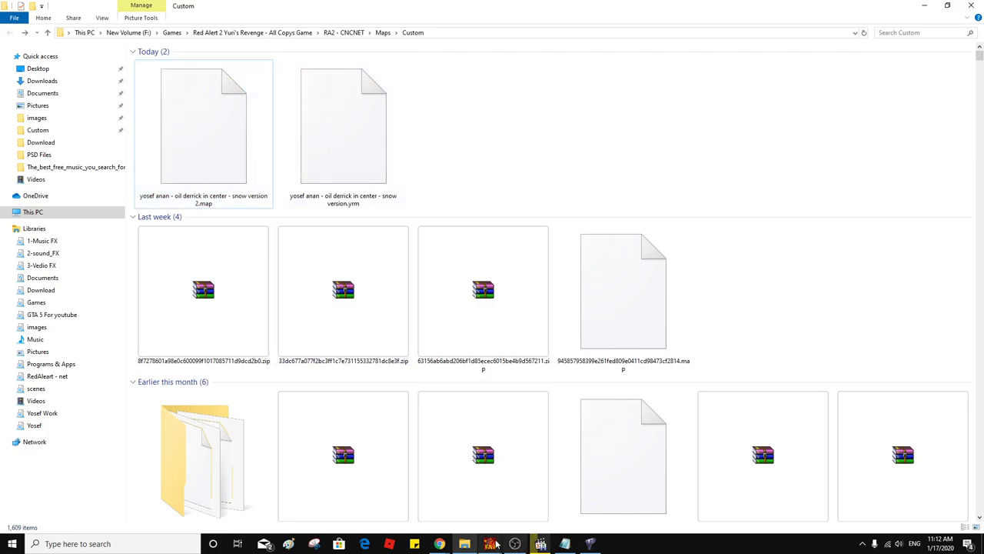
pyautogui.moveTo(492, 544)
pyautogui.click(452, 517)
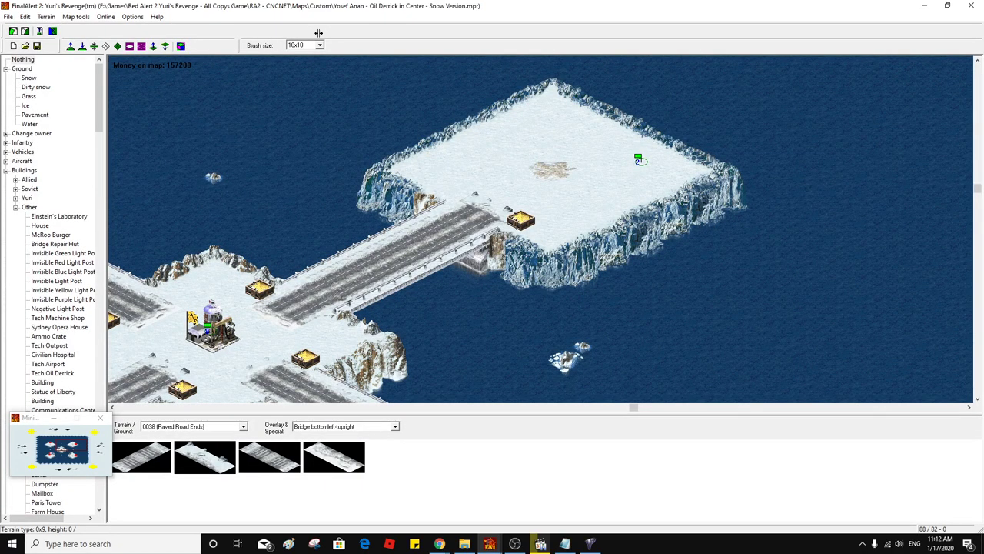
pyautogui.moveTo(318, 33); pyautogui.dragTo(324, 37)
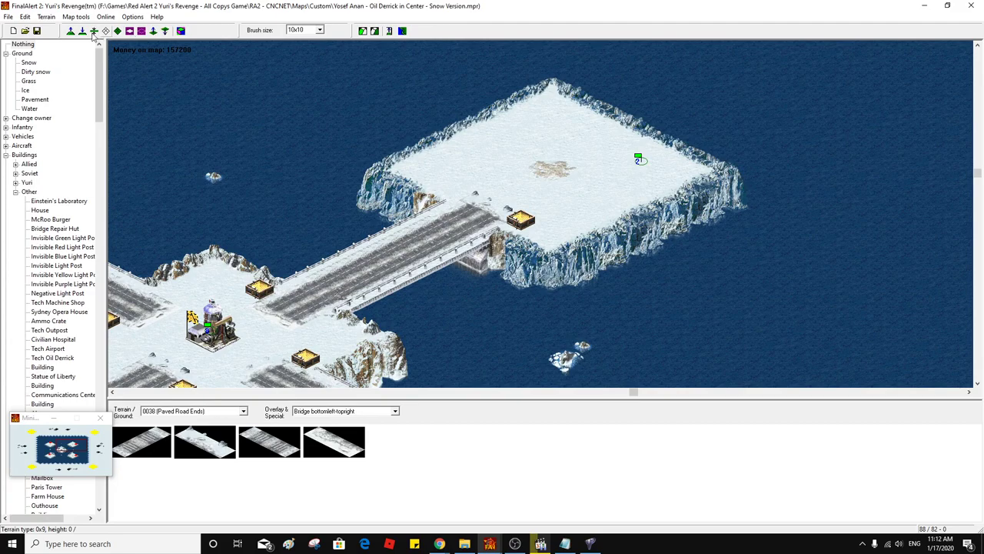
pyautogui.click(36, 30)
pyautogui.press('Return')
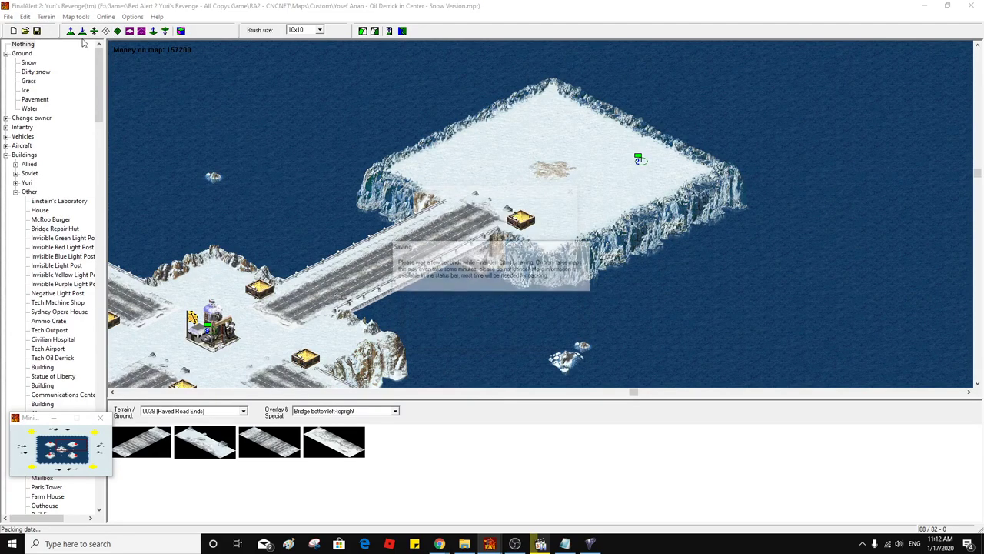
# Refresh the Custom maps folder, open "yosef anan - oil derrick in center - snow version.yrm" in Notepad++ and copy its entire text
pyautogui.click(464, 544)
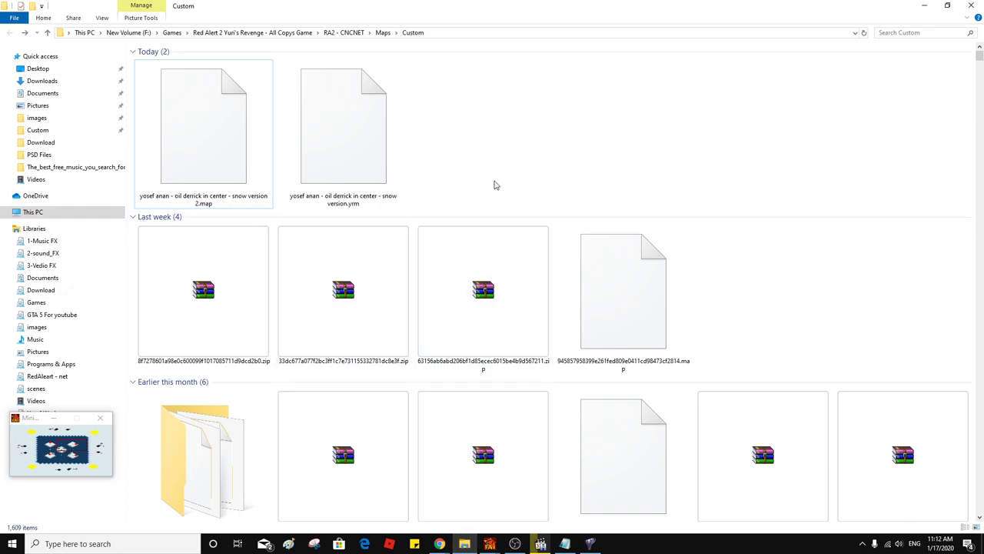
pyautogui.press('F5')
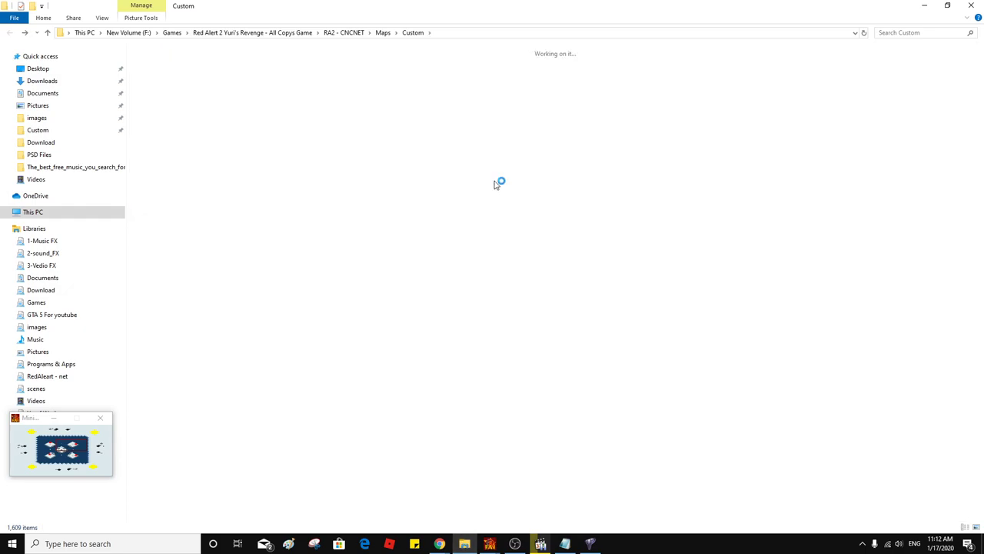
pyautogui.rightClick(359, 135)
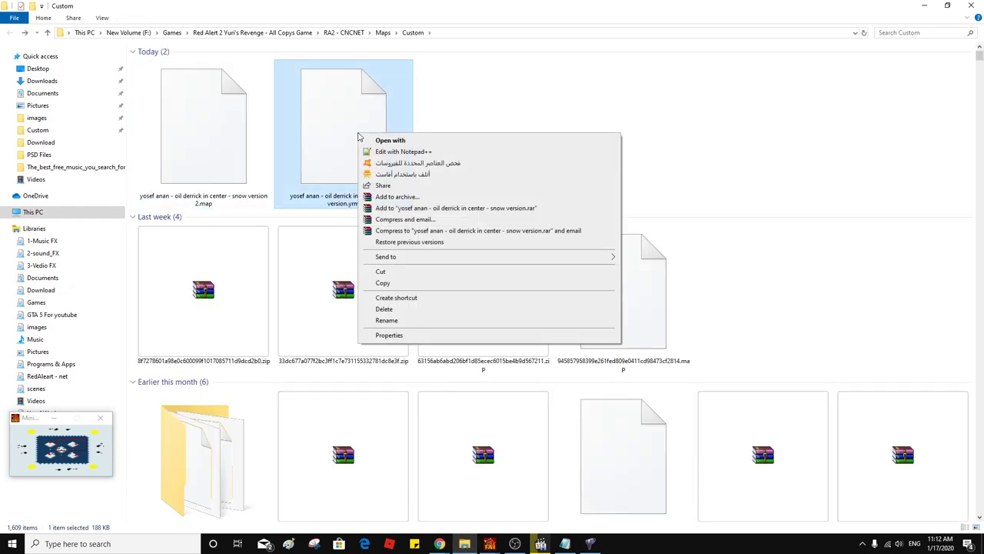
pyautogui.click(400, 153)
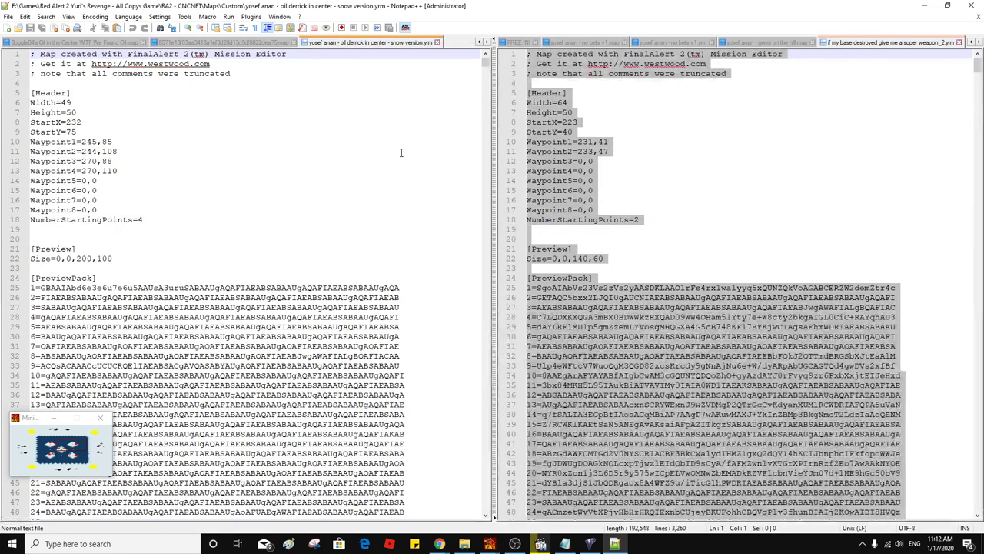
pyautogui.click(90, 238)
pyautogui.hotkey('ctrl', 'a')
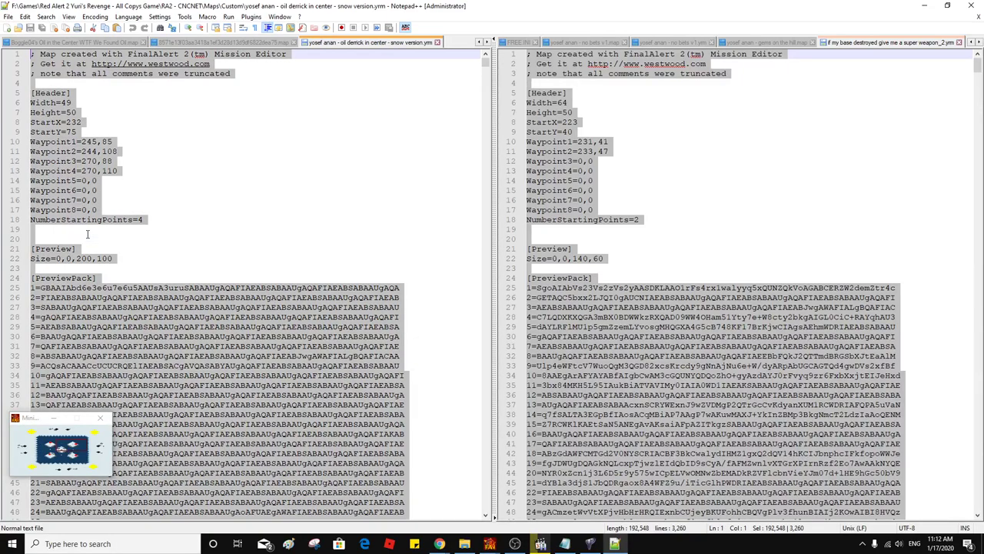
pyautogui.click(924, 56)
pyautogui.click(927, 5)
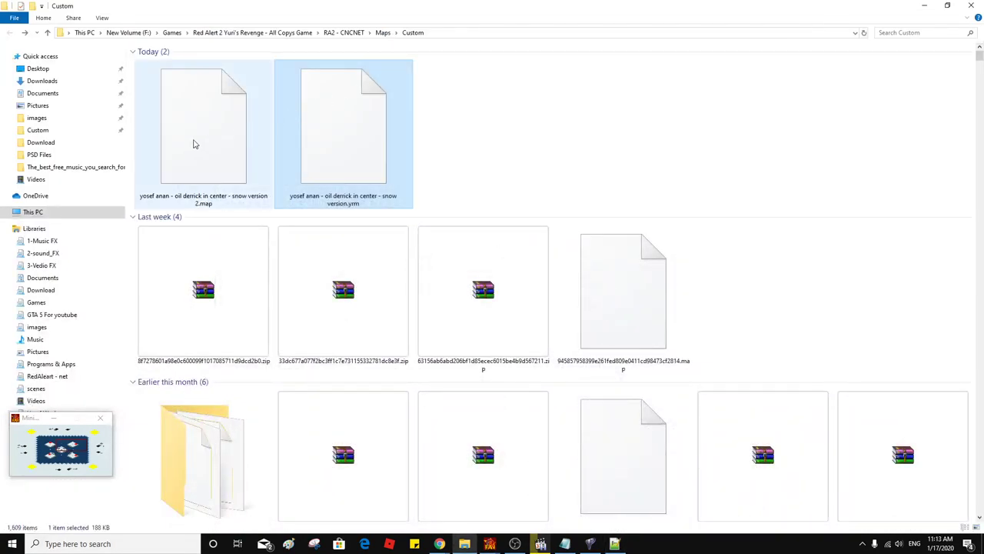
# Open "yosef anan - oil derrick in center - snow version 2.map" in Notepad++, replace its entire text with the copied map data and save
pyautogui.rightClick(193, 141)
pyautogui.click(236, 160)
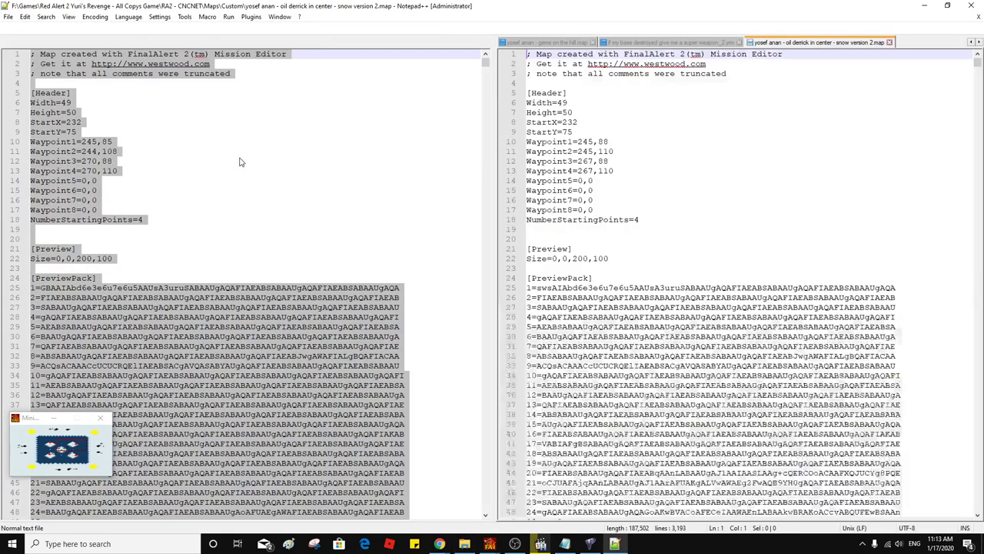
pyautogui.click(625, 231)
pyautogui.hotkey('ctrl', 'a')
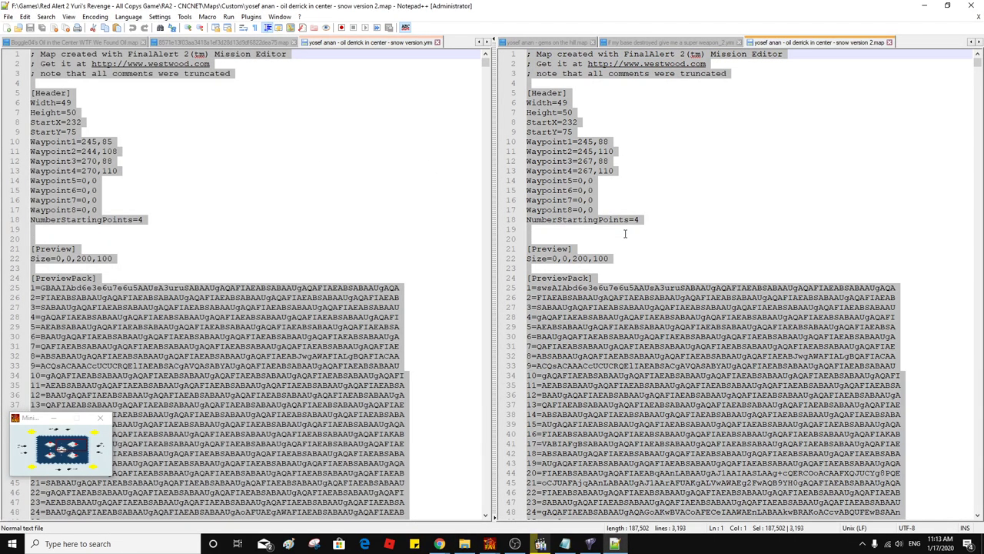
pyautogui.hotkey('ctrl', 'v')
pyautogui.hotkey('ctrl', 's')
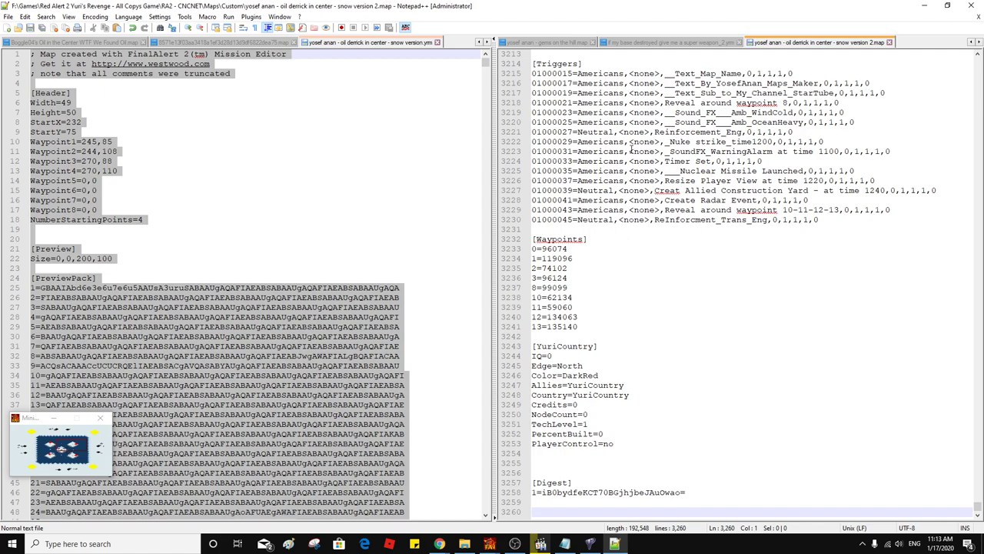
pyautogui.click(926, 5)
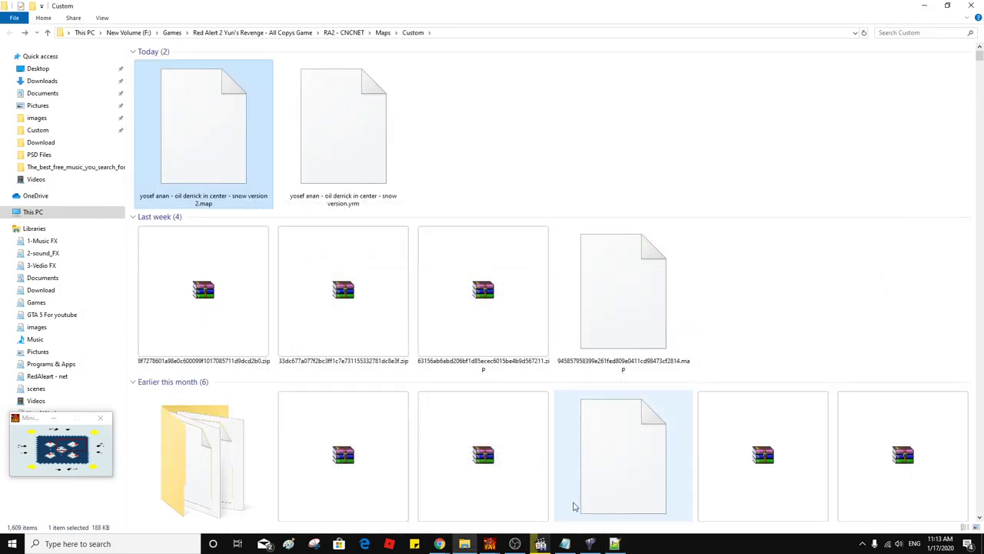
# Launch the snow map from the YR client with the current settings and inspect the four player islands and central bridges
pyautogui.click(591, 543)
pyautogui.click(233, 474)
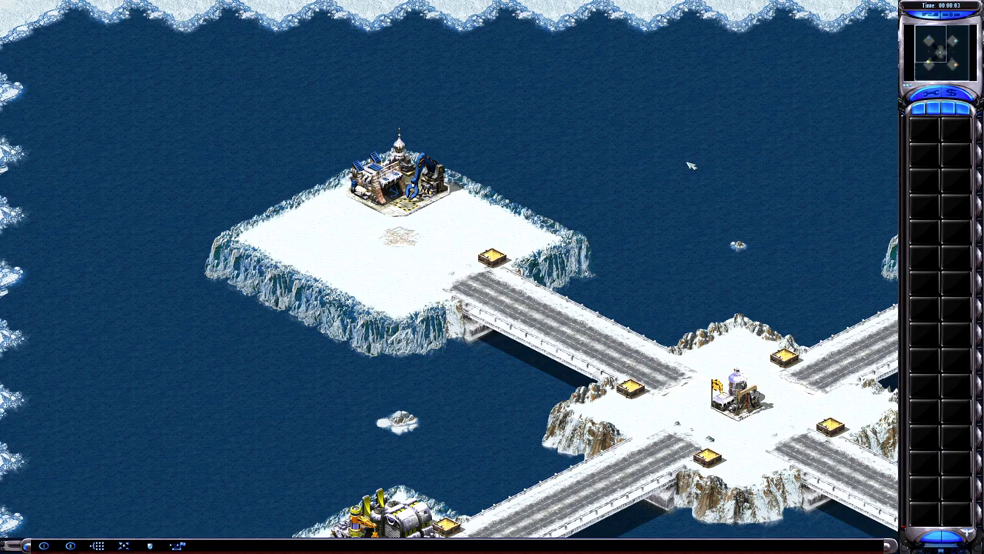
pyautogui.rightClick(693, 166)
pyautogui.moveTo(696, 169); pyautogui.dragTo(645, 154)
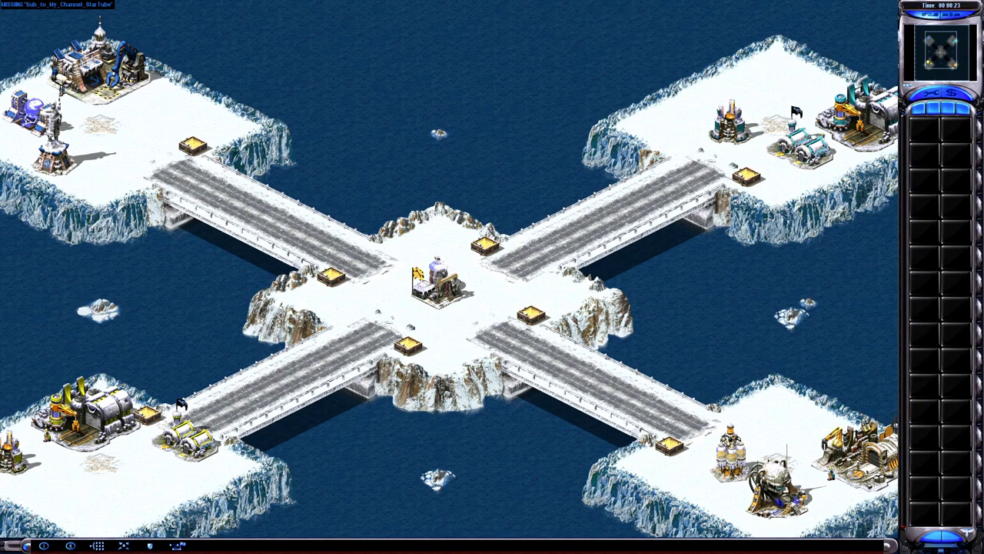
pyautogui.press('Down')
pyautogui.press('Right')
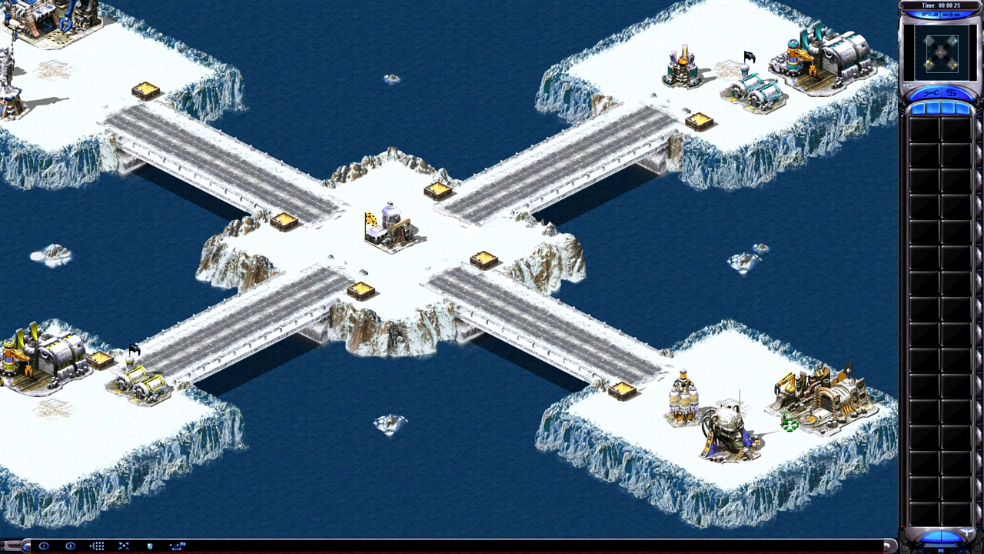
pyautogui.press('Up')
pyautogui.press('Left')
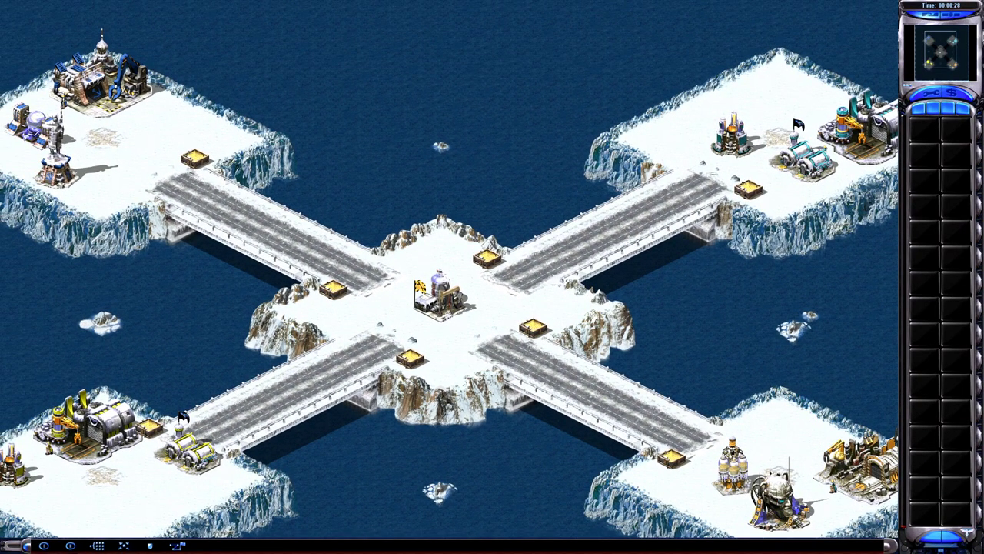
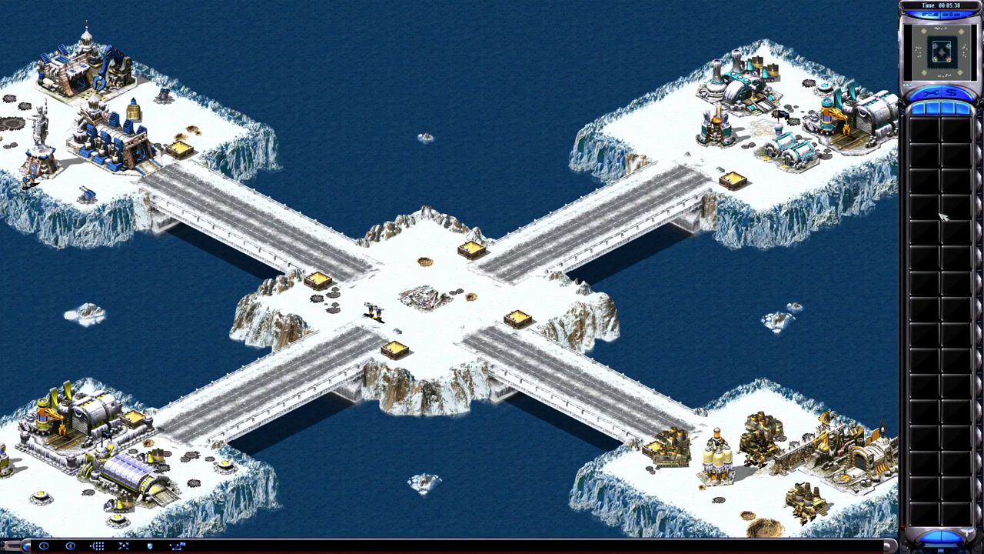
# Inspect the outer snow areas north and east of the water and the central island, then abort the mission
pyautogui.click(943, 32)
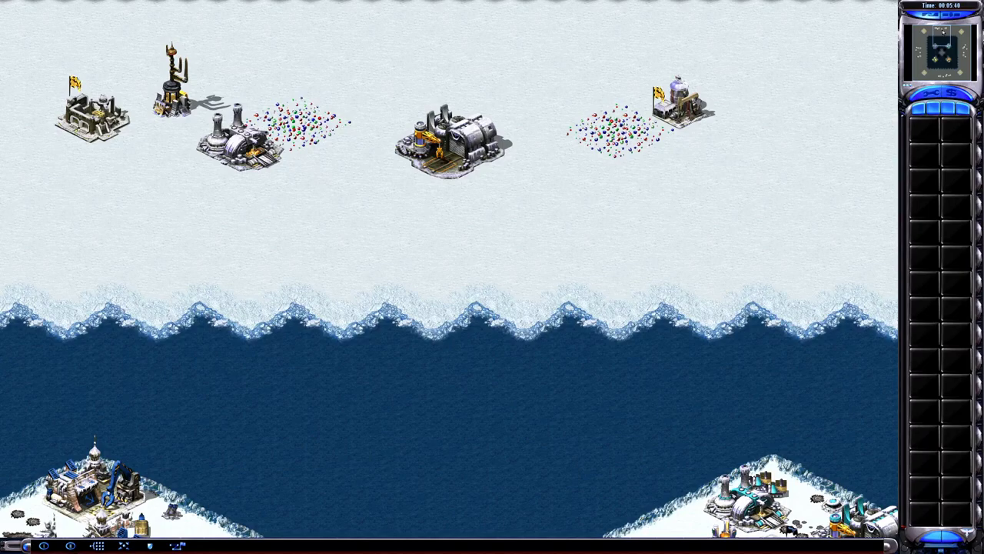
pyautogui.click(964, 51)
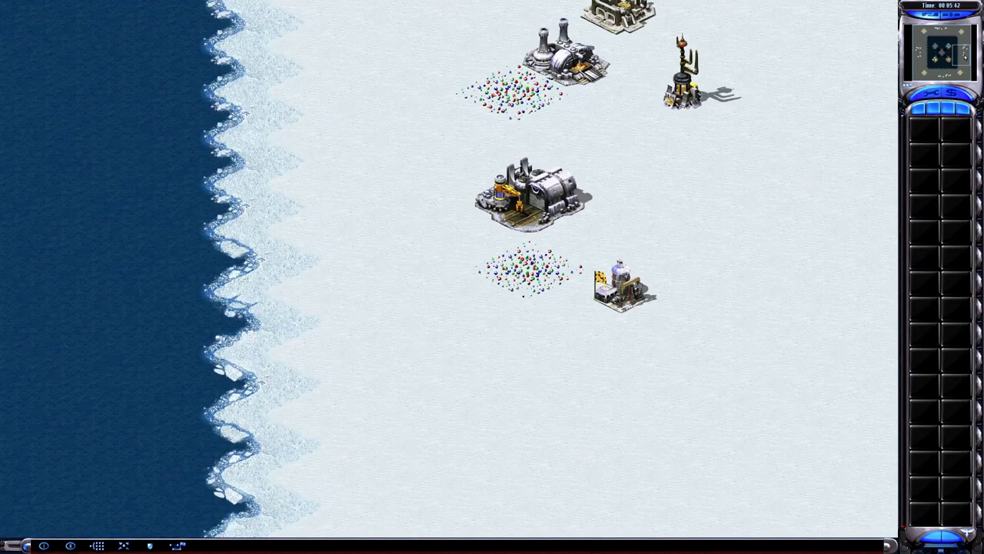
pyautogui.click(944, 56)
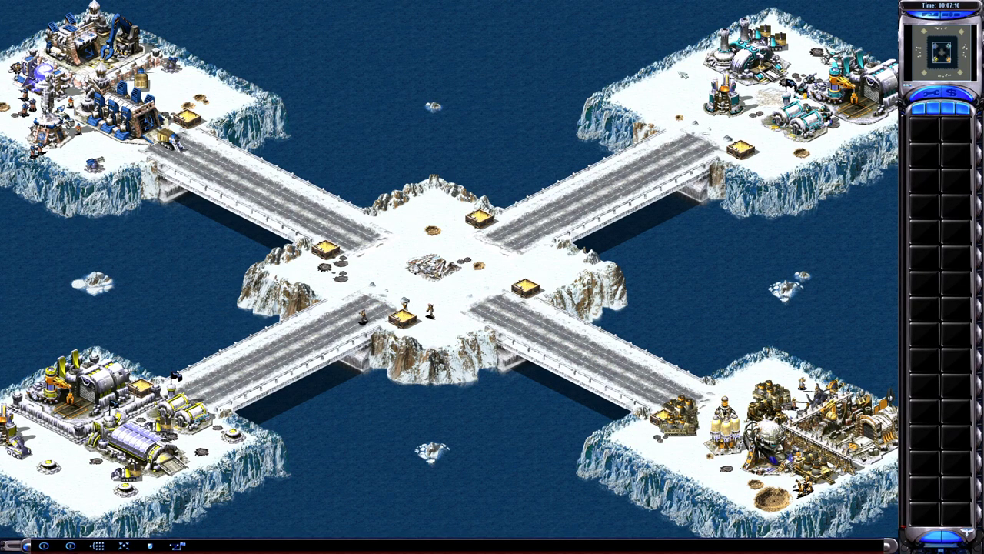
pyautogui.click(958, 22)
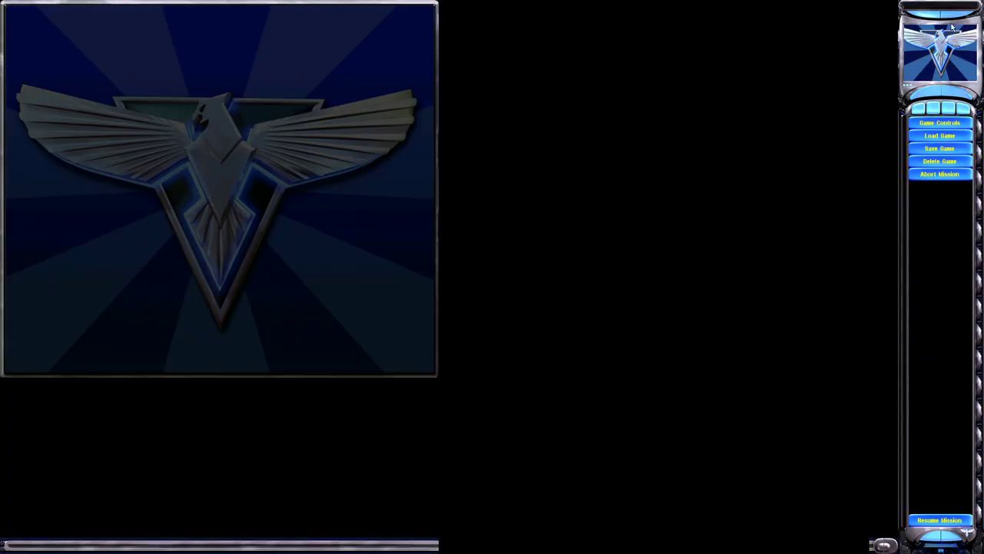
pyautogui.click(940, 174)
pyautogui.press('Escape')
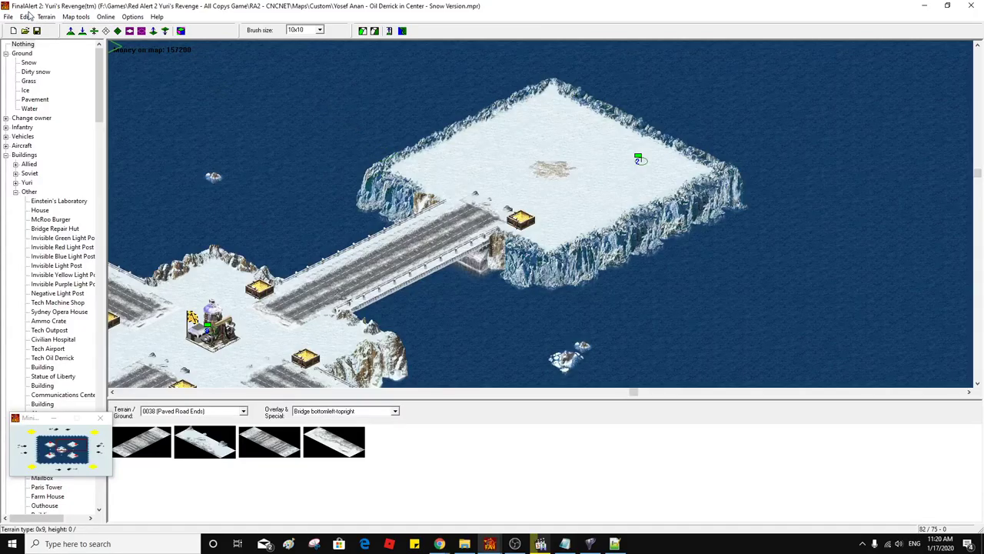
# Open the Teams editor in FinalAlert 2, select the EngWait_04 team and check its house against the available player houses
pyautogui.click(25, 16)
pyautogui.click(45, 249)
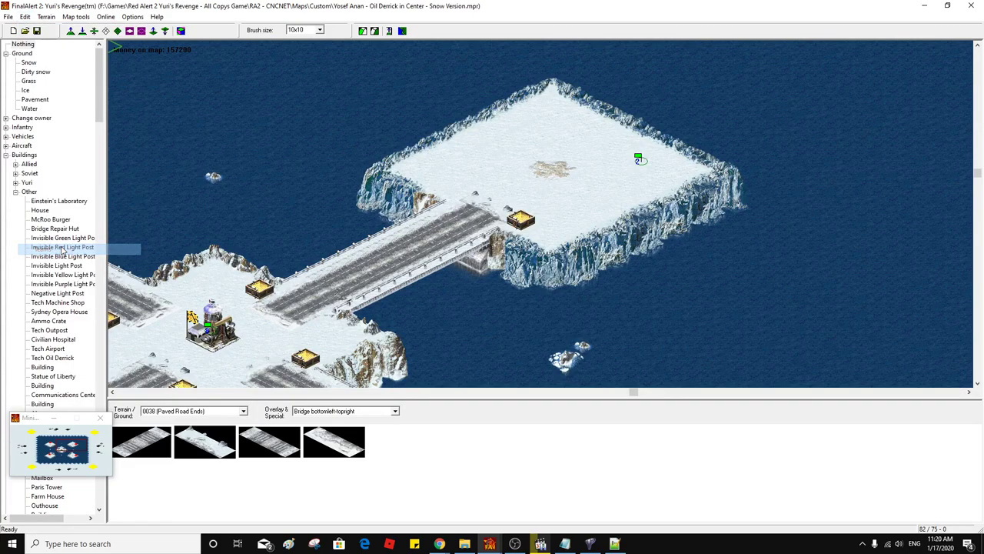
pyautogui.moveTo(413, 324); pyautogui.dragTo(396, 102)
pyautogui.click(384, 123)
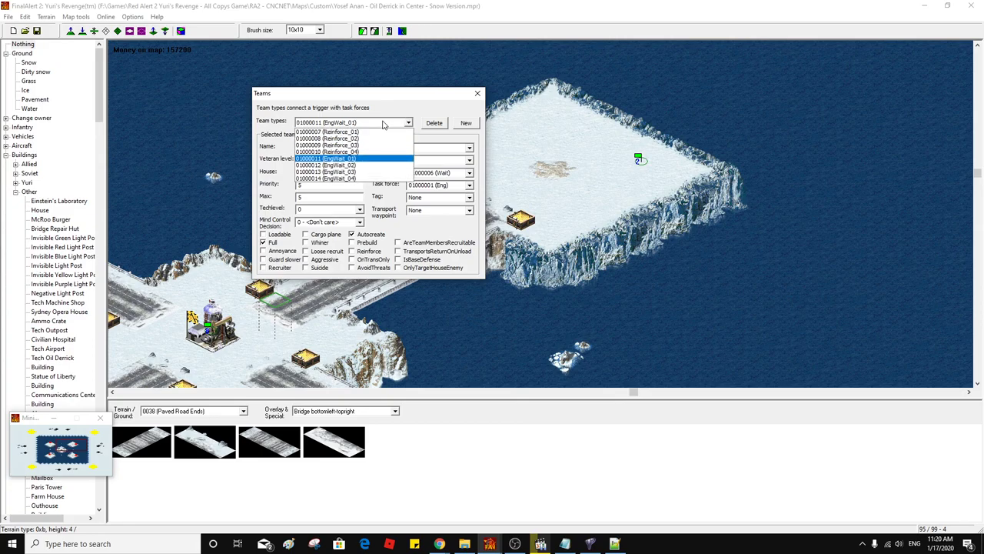
pyautogui.click(364, 178)
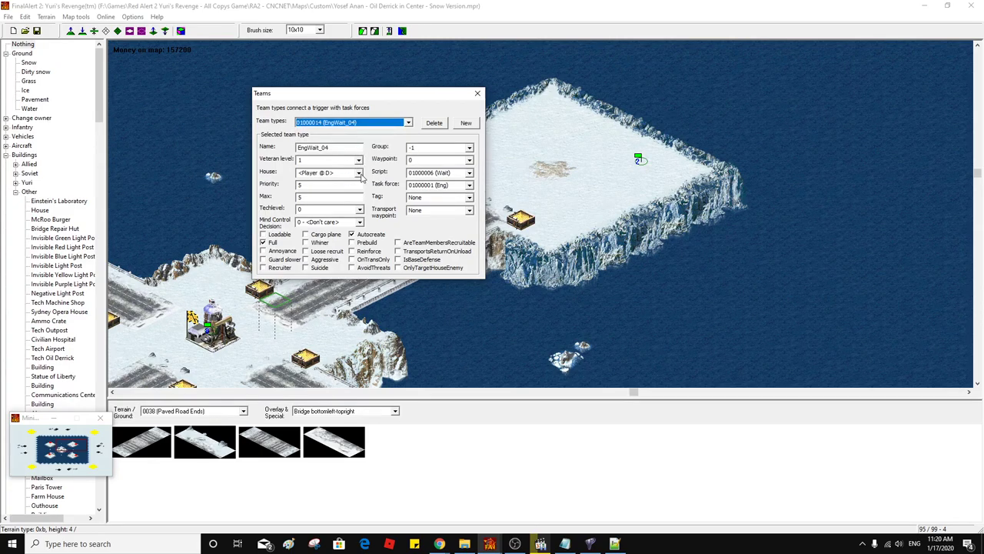
pyautogui.click(359, 176)
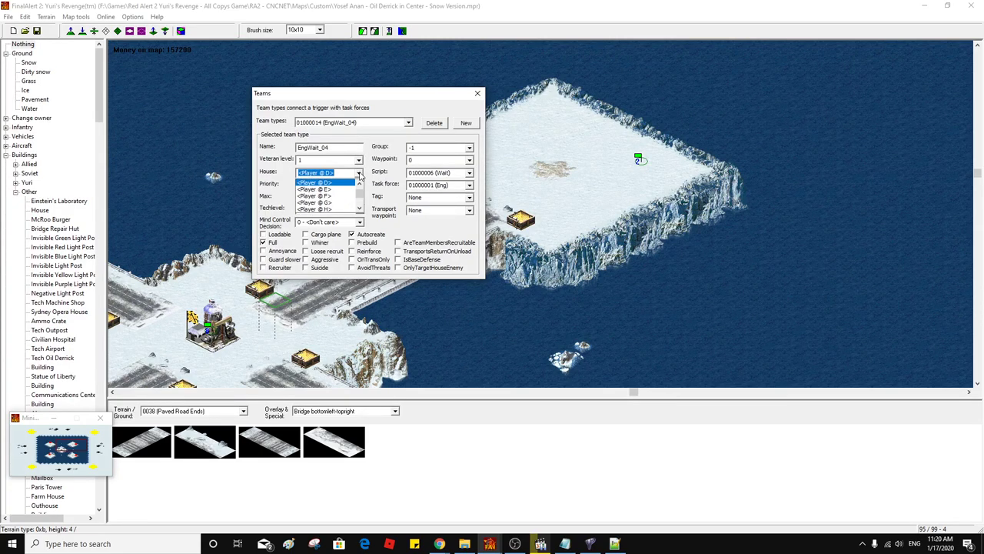
pyautogui.click(360, 176)
pyautogui.click(359, 173)
pyautogui.scroll(1, 342, 197)
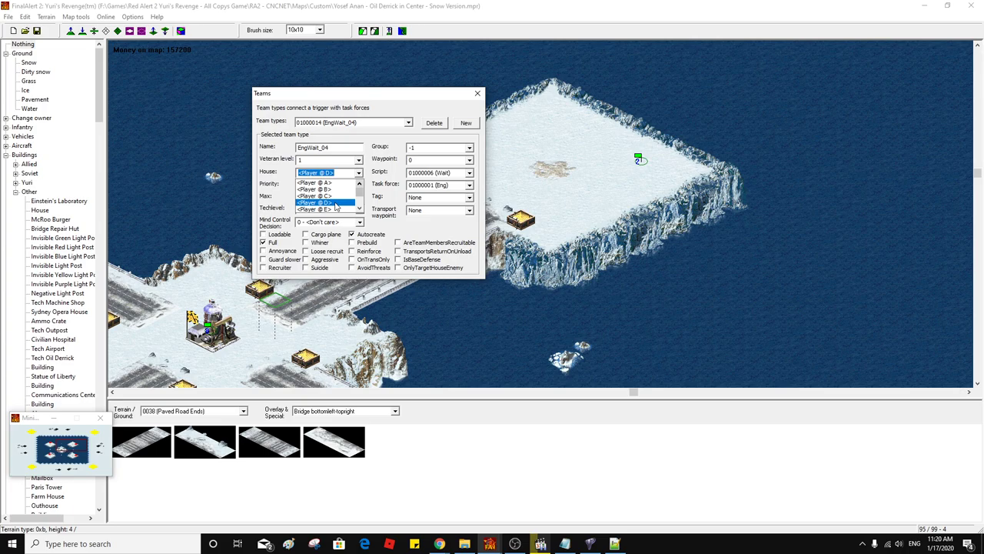
pyautogui.click(378, 189)
# Review the settings of the remaining EngWait and Reinforce team types, including EngWait_03 and Reinforce_04
pyautogui.click(374, 126)
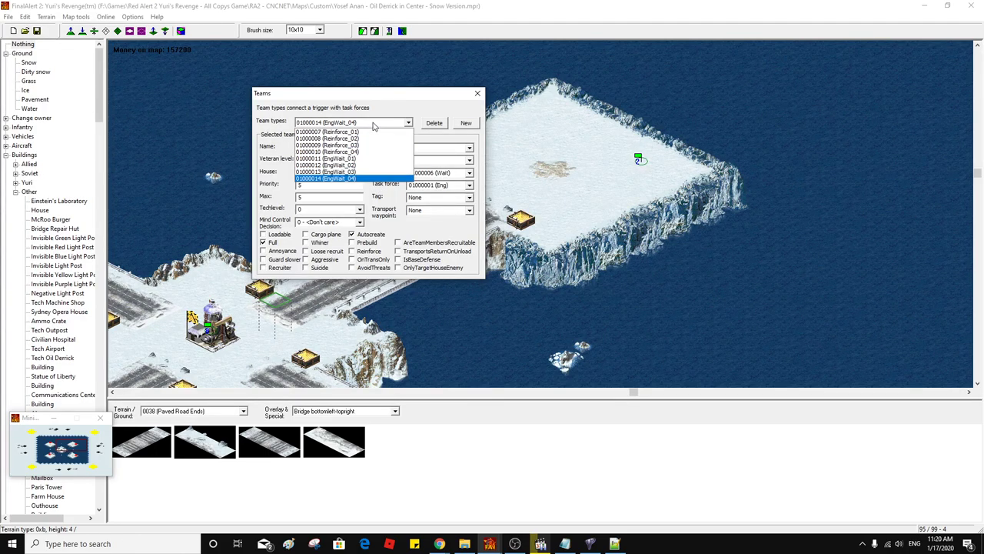
pyautogui.click(363, 179)
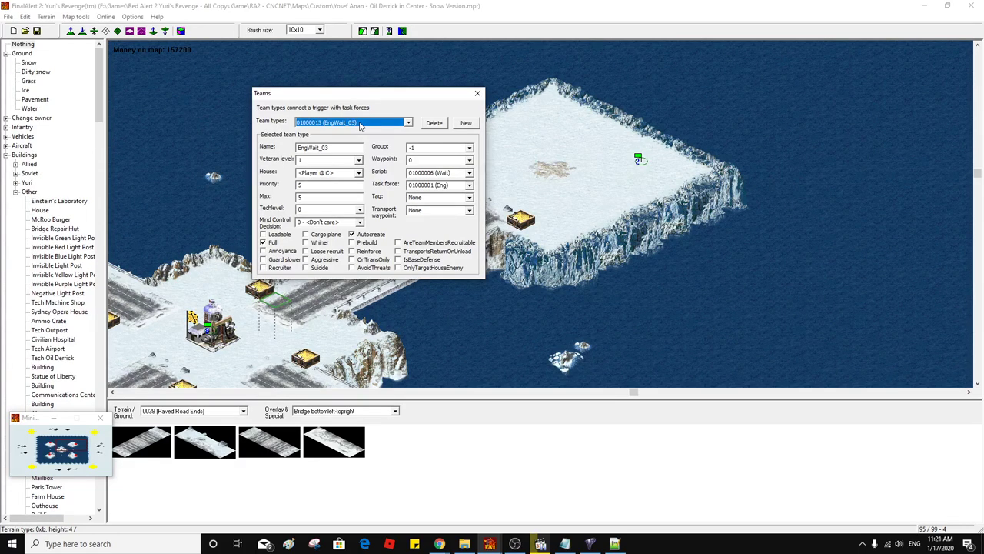
pyautogui.click(360, 125)
pyautogui.click(366, 134)
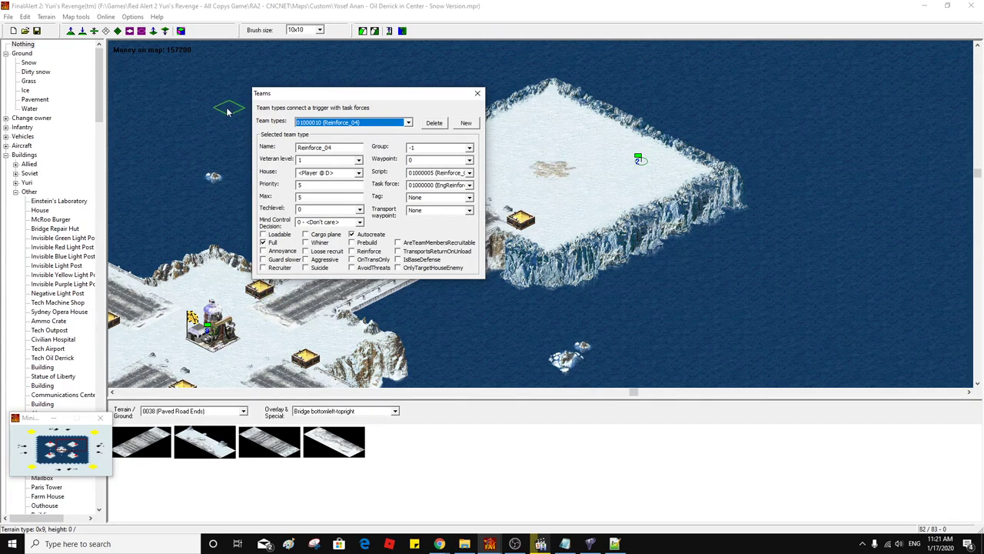
# Look over the northern islands around the central oil derrick and close the Teams editor
pyautogui.moveTo(321, 100)
pyautogui.mouseDown()
pyautogui.moveTo(507, 75)
pyautogui.moveTo(628, 74)
pyautogui.moveTo(512, 58)
pyautogui.mouseUp()
pyautogui.middleClick(353, 94)
pyautogui.middleClick(333, 99)
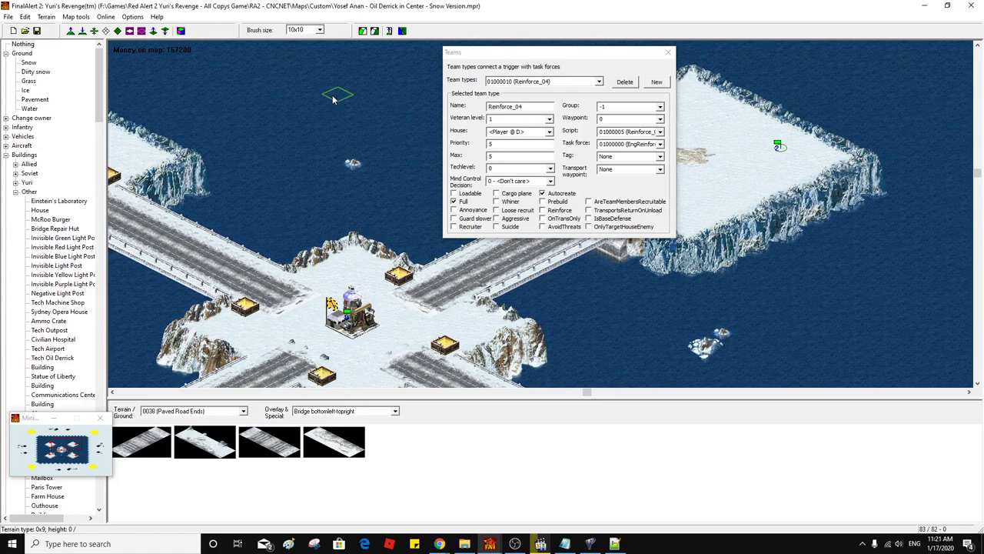
pyautogui.click(25, 17)
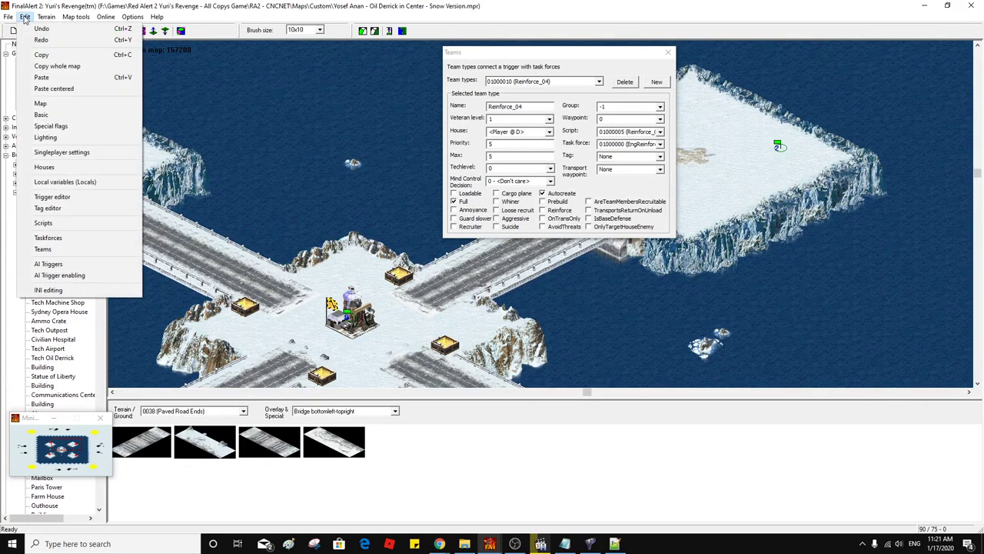
pyautogui.click(275, 103)
pyautogui.moveTo(274, 106); pyautogui.dragTo(231, 103)
pyautogui.click(670, 52)
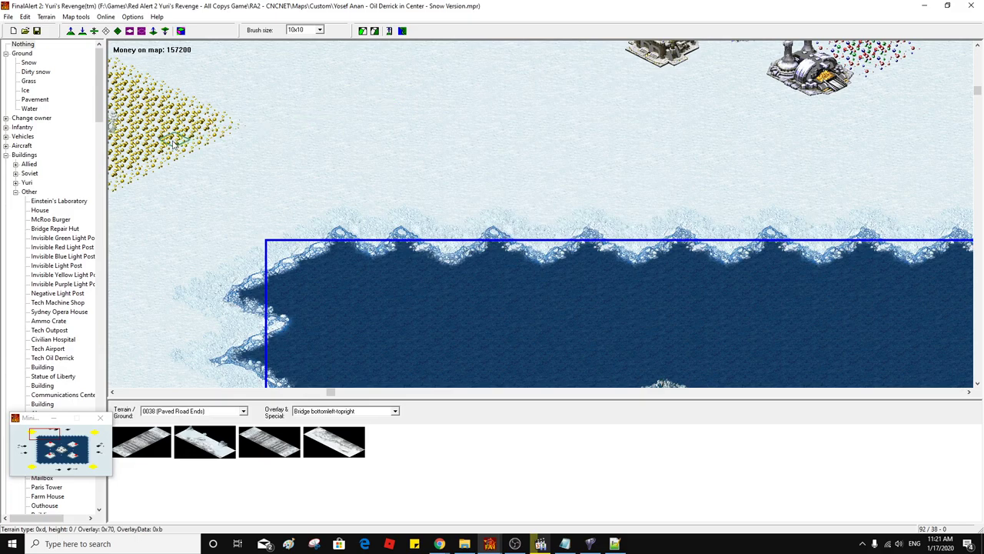
# Create waypoint 20 with a special ID on the snow between the northwest ore field and the water corner
pyautogui.click(6, 155)
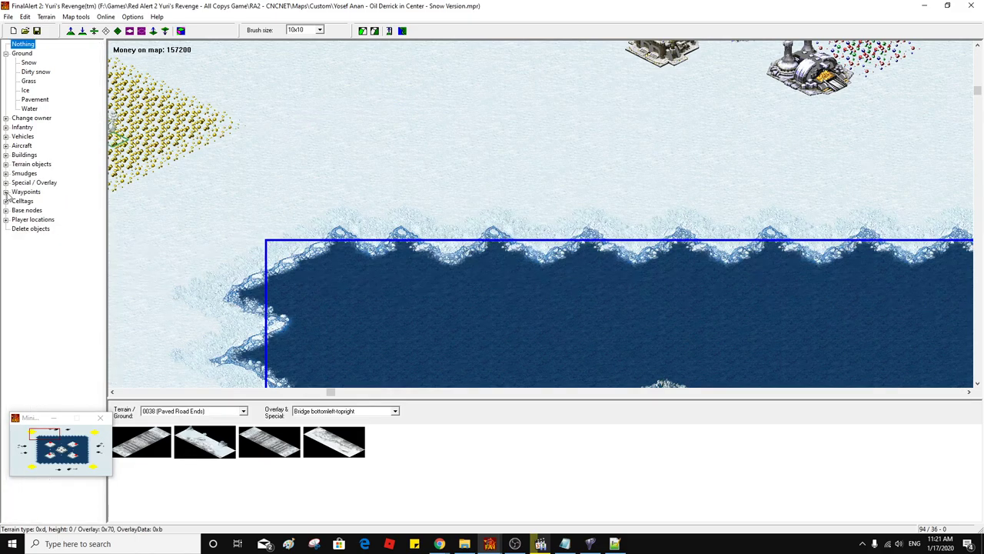
pyautogui.click(6, 191)
pyautogui.click(76, 211)
pyautogui.middleClick(312, 157)
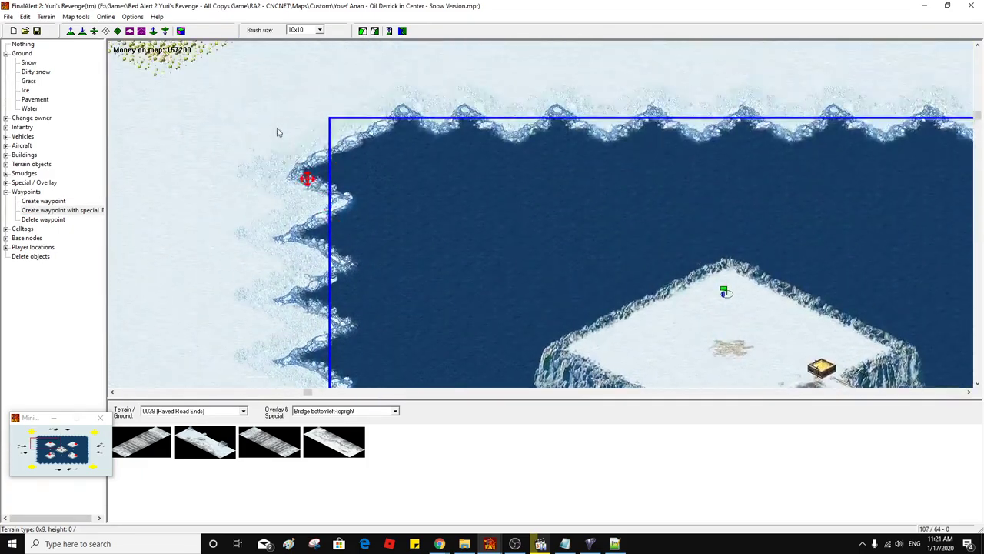
pyautogui.middleClick(279, 133)
pyautogui.click(346, 174)
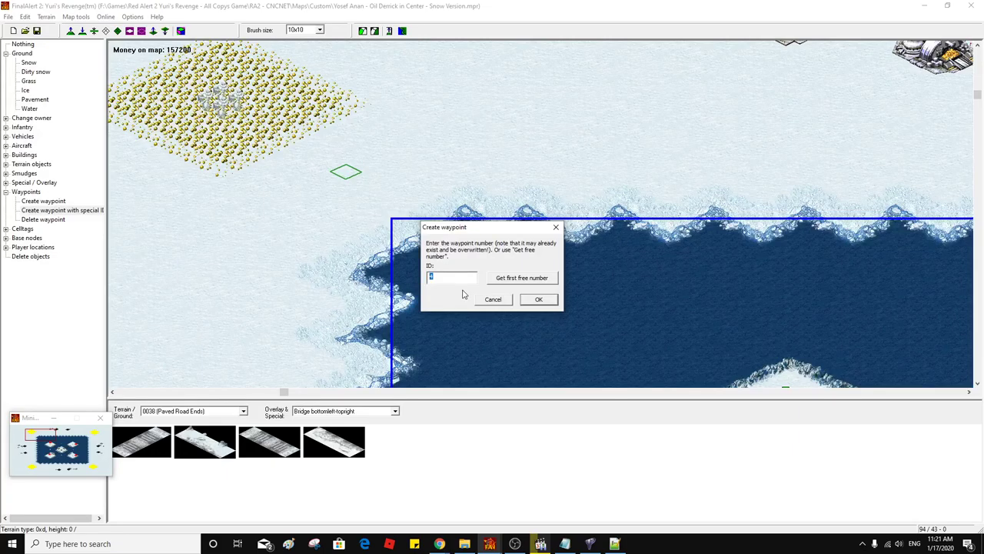
pyautogui.write('20')
pyautogui.press('Return')
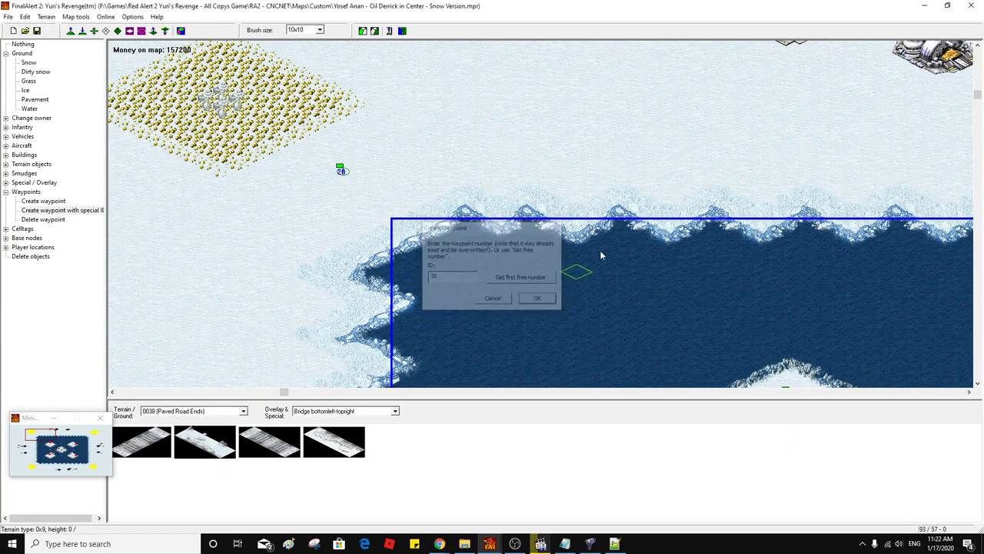
# Create waypoint 21 on the snow between the southwest water corner and the nearby ore field
pyautogui.middleClick(619, 219)
pyautogui.middleClick(584, 273)
pyautogui.middleClick(539, 231)
pyautogui.middleClick(462, 236)
pyautogui.click(454, 219)
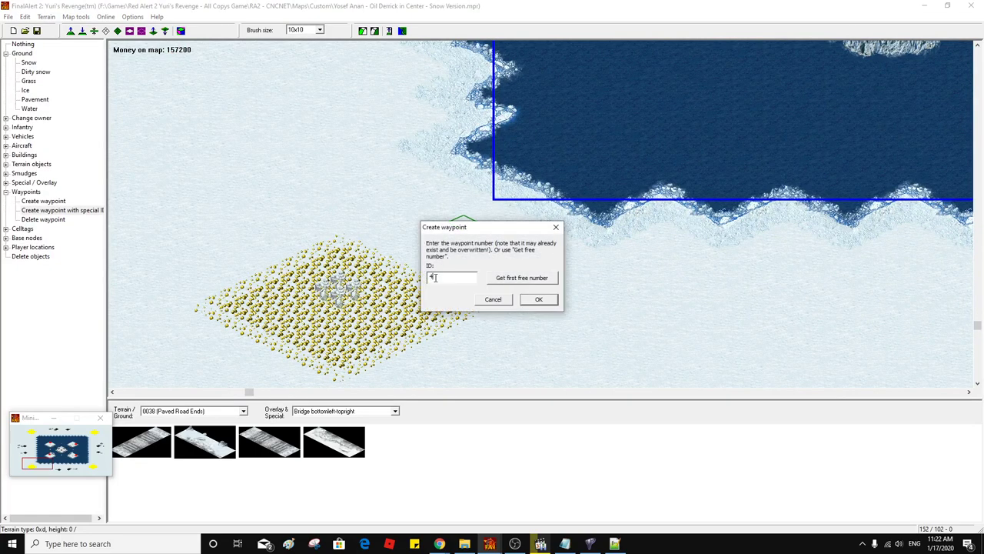
pyautogui.write('421')
pyautogui.click(548, 299)
# Create waypoint 22 on the snow between the northeast water corner and the nearby ore field
pyautogui.middleClick(421, 267)
pyautogui.middleClick(558, 234)
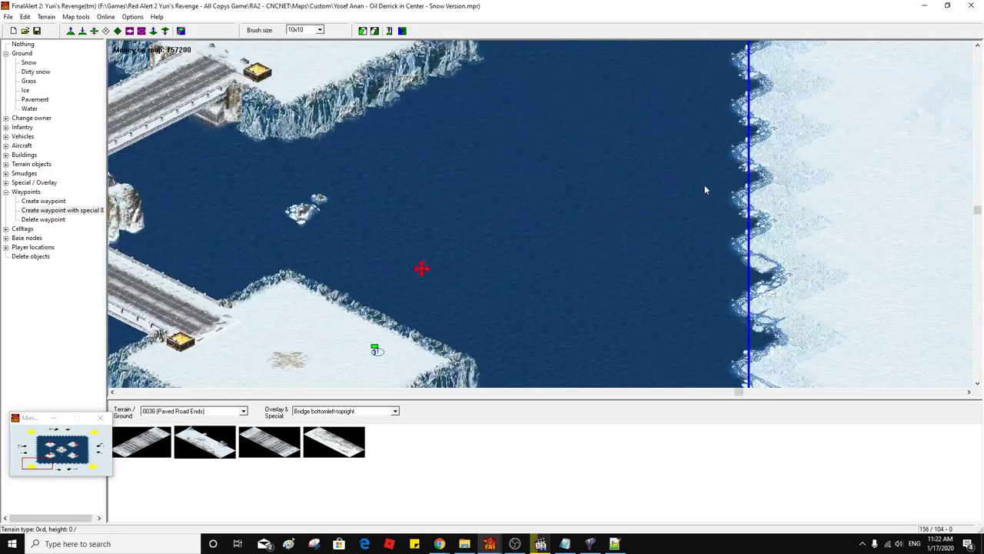
pyautogui.middleClick(549, 218)
pyautogui.middleClick(545, 243)
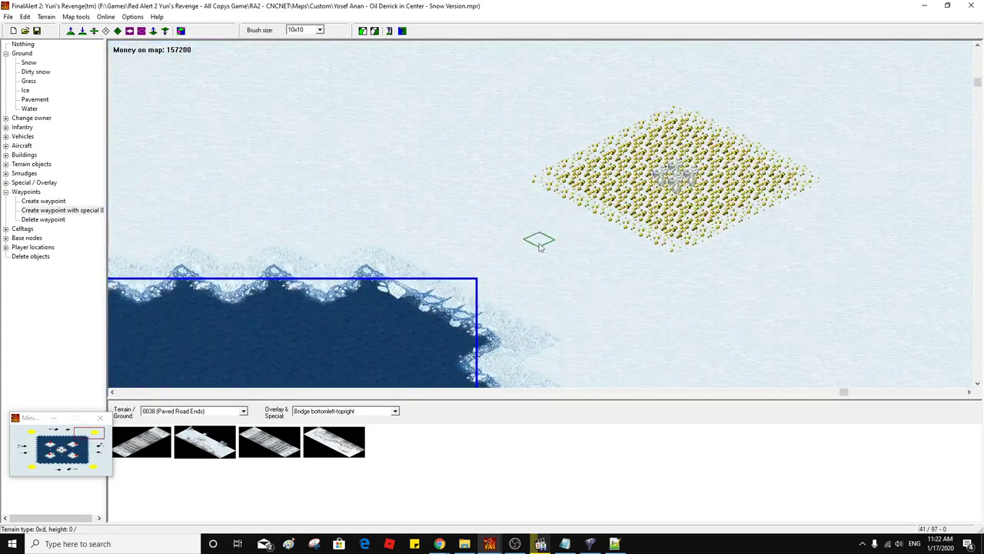
pyautogui.click(538, 257)
pyautogui.write('4')
pyautogui.doubleClick(445, 277)
pyautogui.write('22')
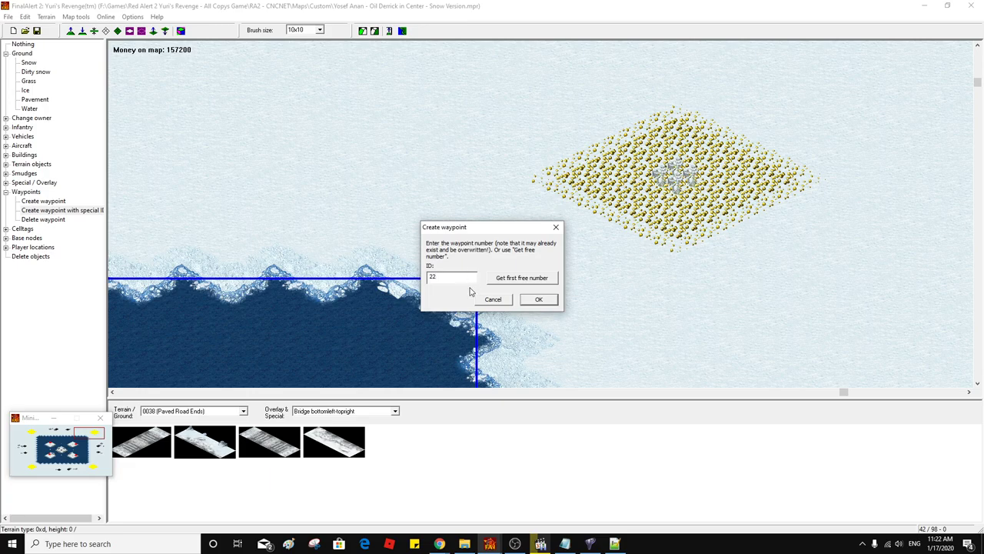
pyautogui.click(538, 299)
# Create waypoint 23 on the snow between the southeast water corner and the nearby ore field
pyautogui.middleClick(554, 218)
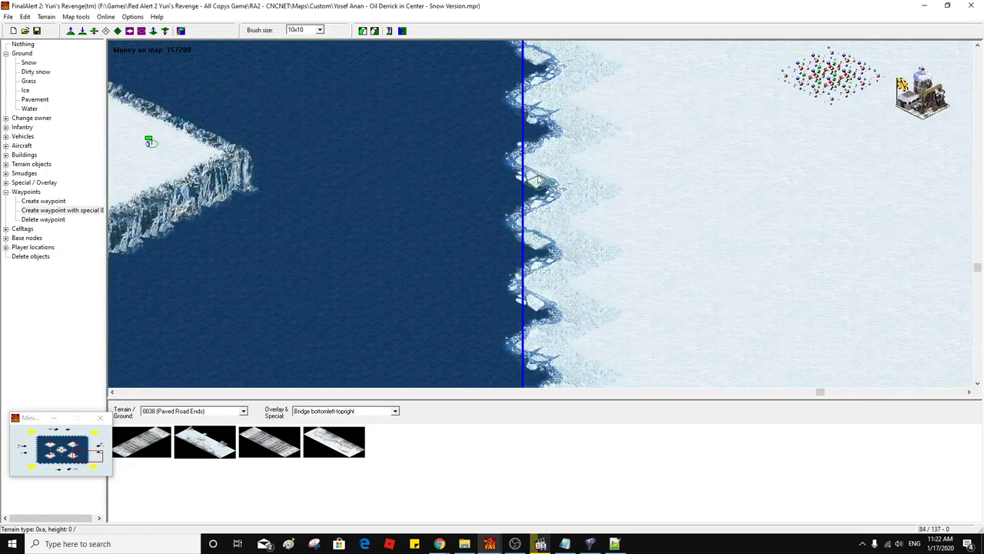
pyautogui.middleClick(499, 196)
pyautogui.click(446, 173)
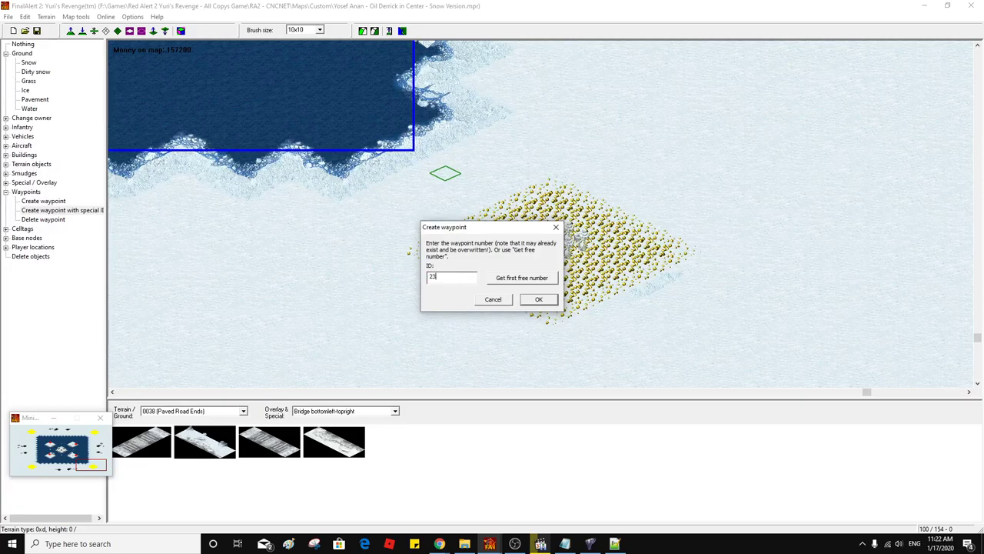
pyautogui.click(533, 300)
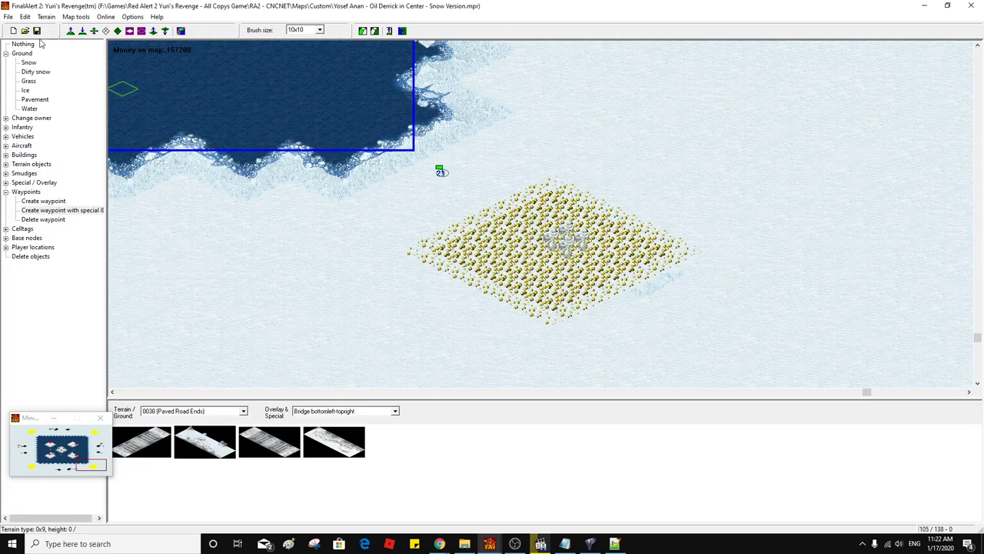
# In the Reinforcement_Eng trigger, set the team type of Action 3 to EngWait_04
pyautogui.click(25, 17)
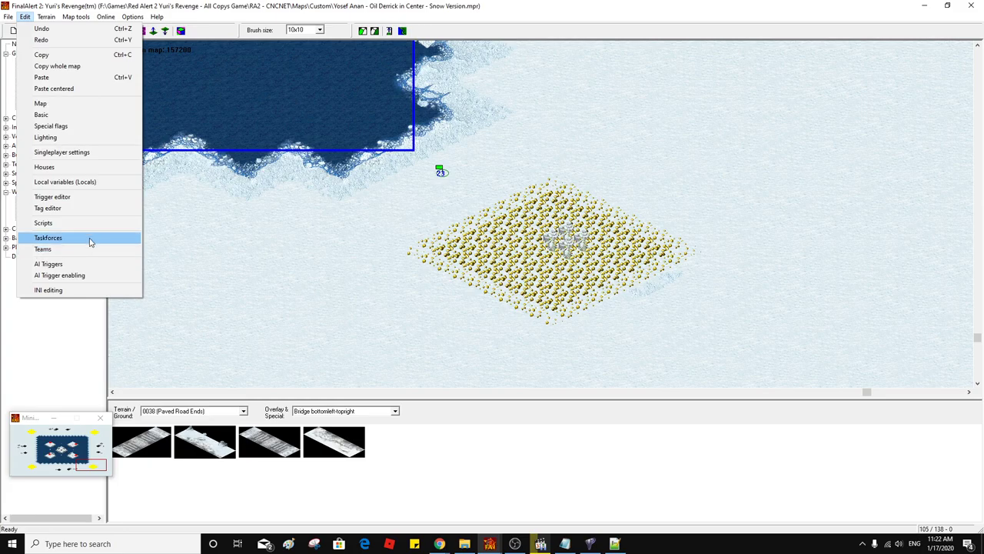
pyautogui.click(93, 198)
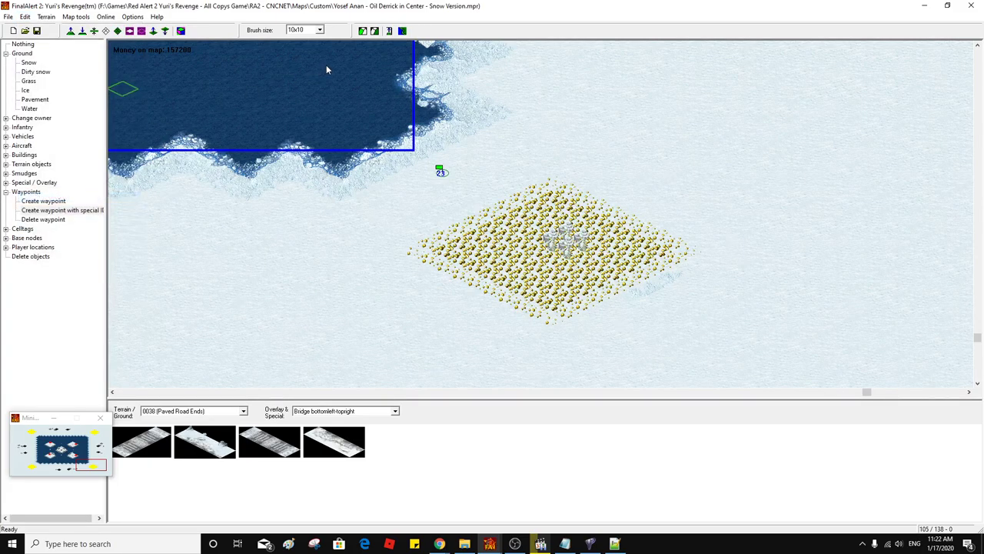
pyautogui.moveTo(411, 44); pyautogui.dragTo(300, 60)
pyautogui.click(318, 90)
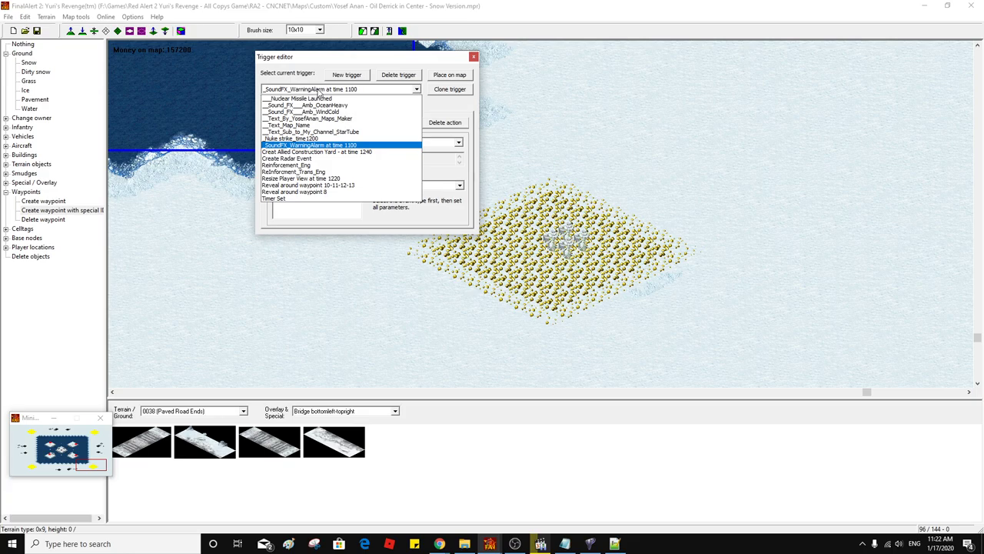
pyautogui.click(336, 168)
pyautogui.click(343, 125)
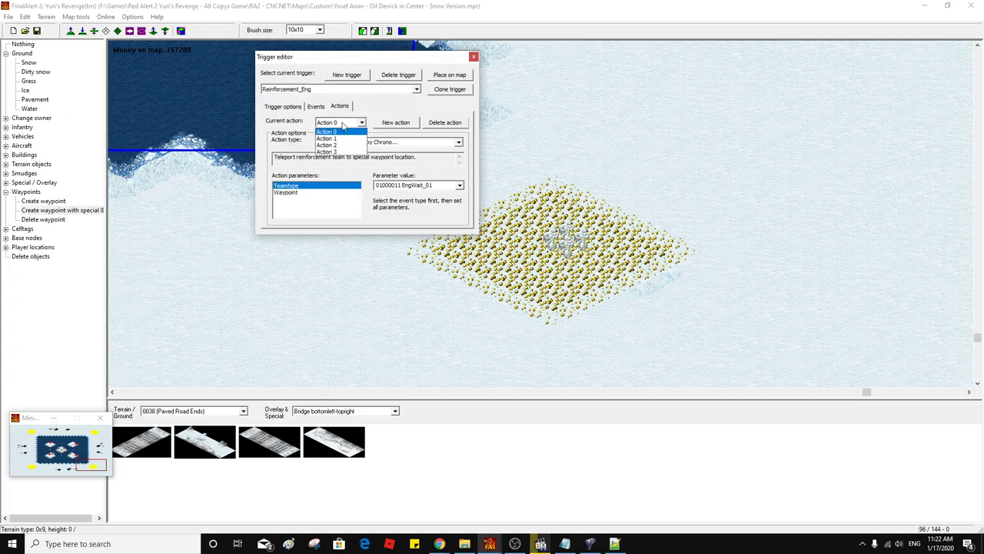
pyautogui.click(338, 151)
pyautogui.click(460, 186)
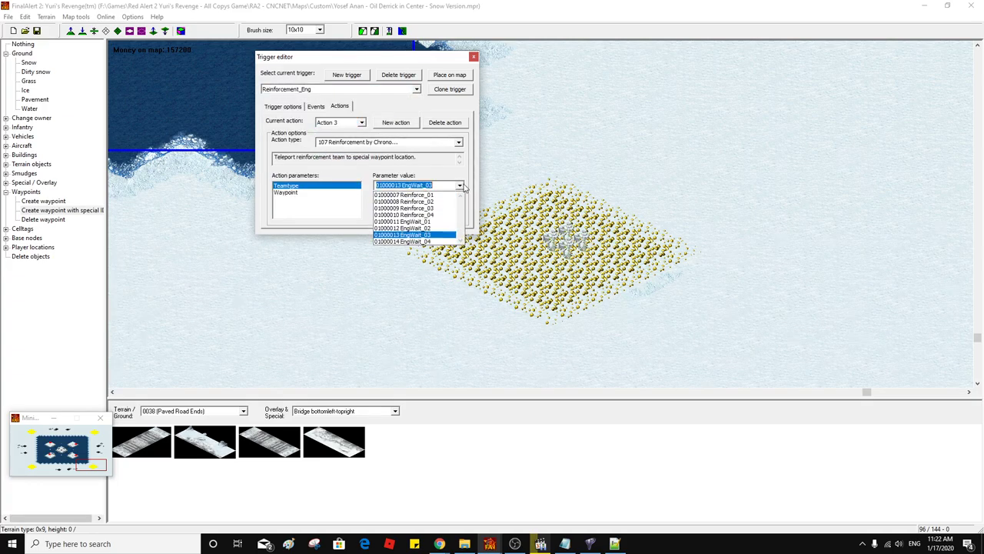
pyautogui.click(437, 241)
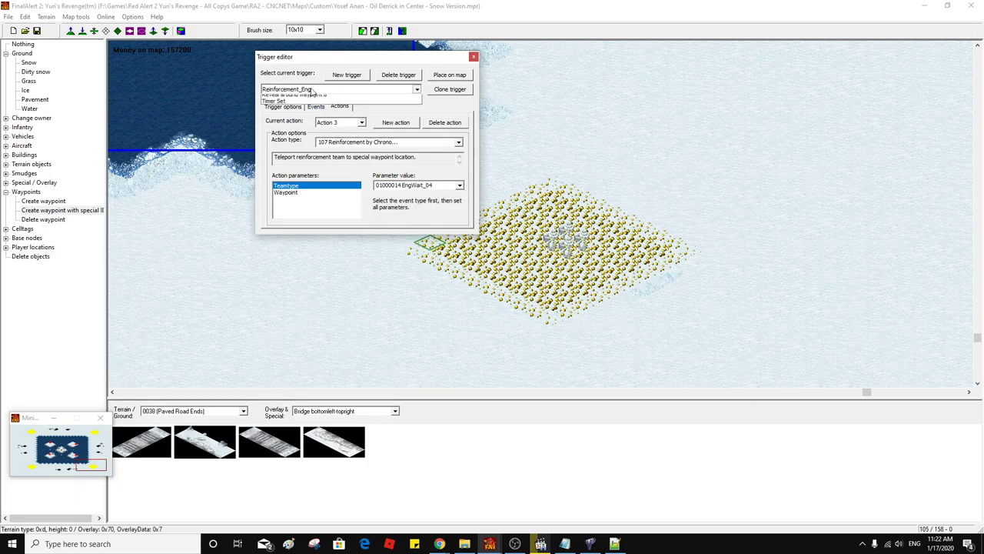
# In the ReInforcment_Trans_Eng trigger, set the waypoint of Action 0 to 20
pyautogui.click(316, 89)
pyautogui.click(323, 172)
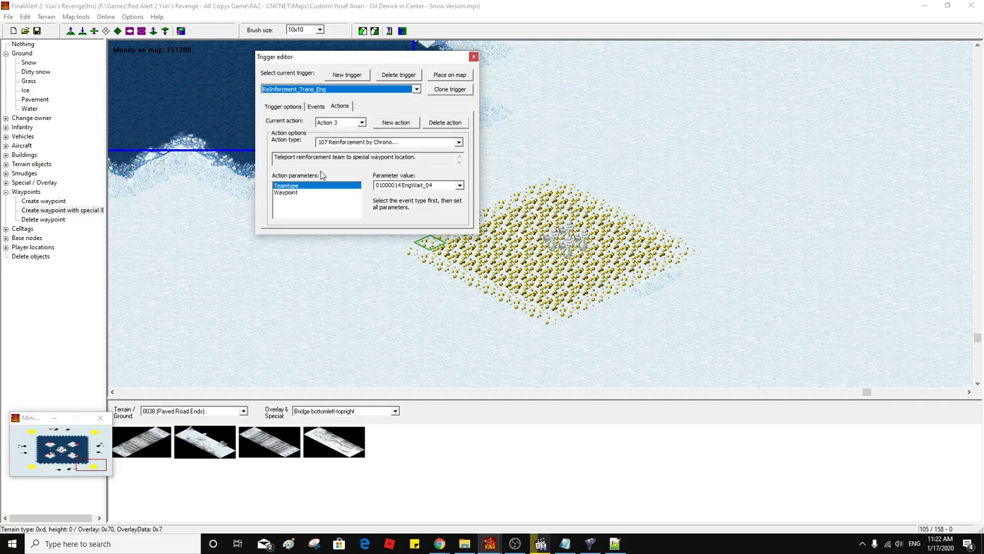
pyautogui.click(339, 123)
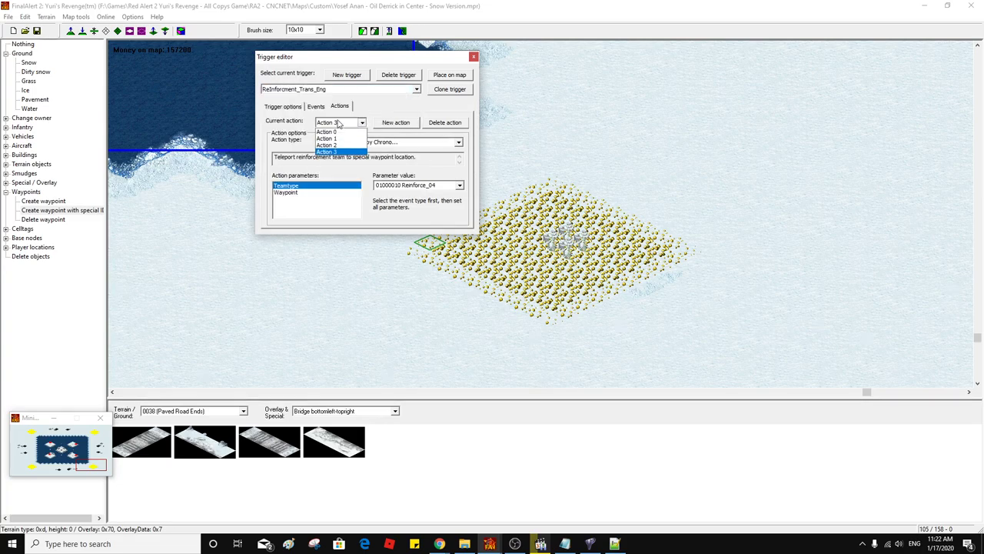
pyautogui.click(336, 131)
pyautogui.click(315, 192)
pyautogui.click(418, 186)
pyautogui.write('20')
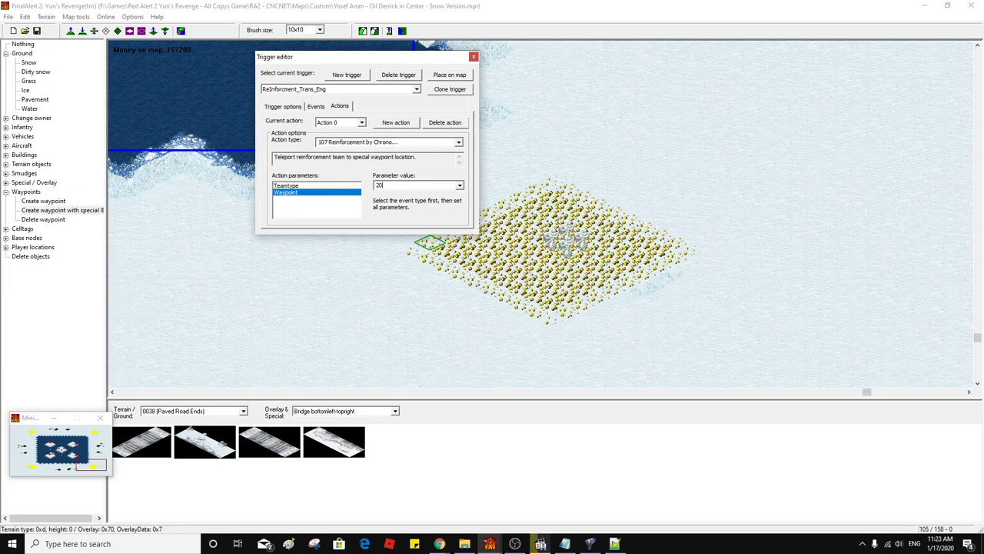
# Set the waypoint of Action 1 in the ReInforcment_Trans_Eng trigger to 21
pyautogui.click(347, 123)
pyautogui.click(336, 139)
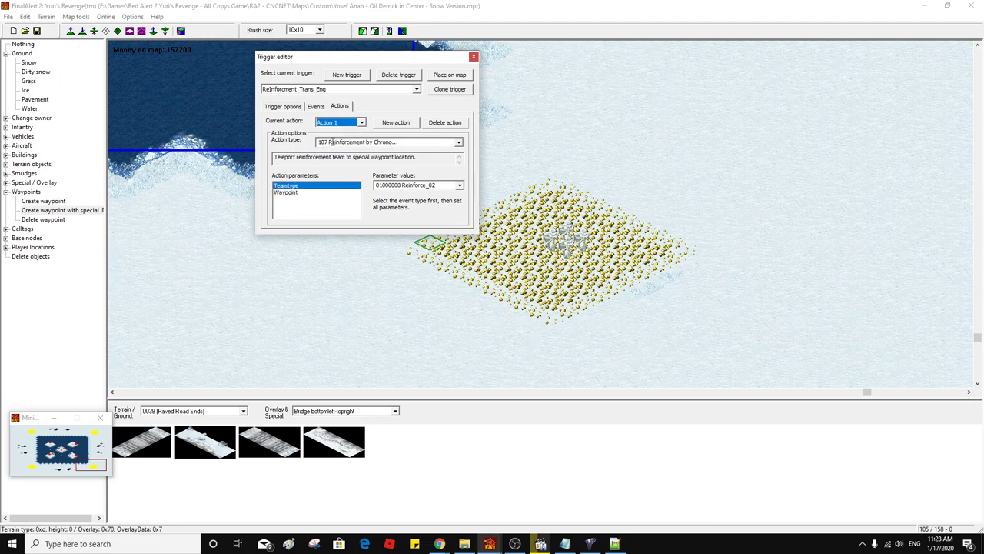
pyautogui.click(327, 192)
pyautogui.click(387, 185)
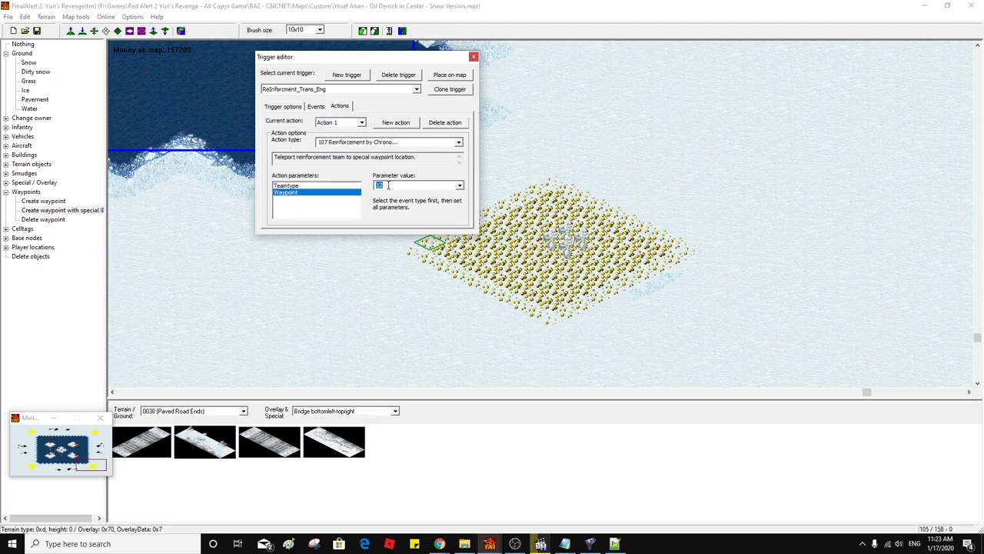
pyautogui.write('2')
# Set the waypoint of Action 2 in the ReInforcment_Trans_Eng trigger to 22
pyautogui.click(347, 123)
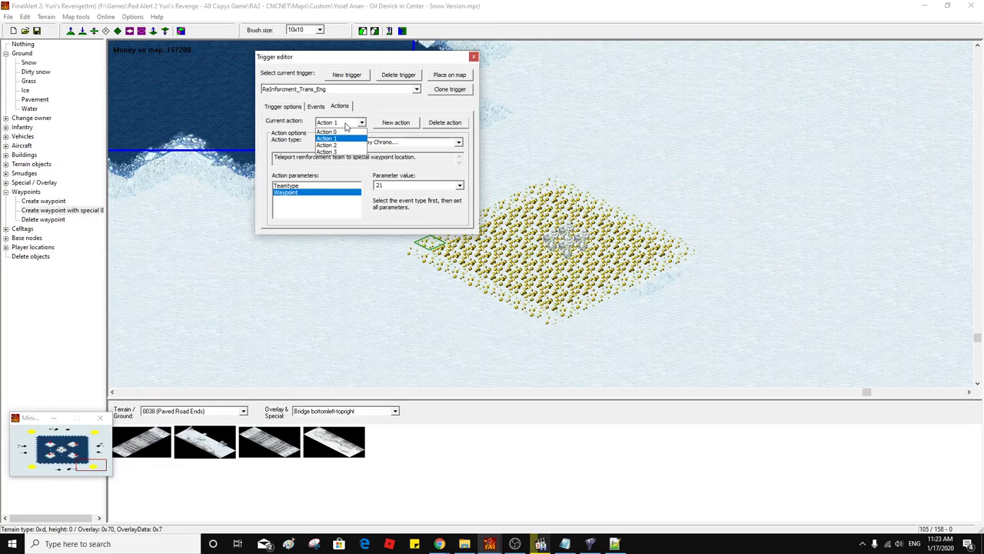
pyautogui.click(329, 145)
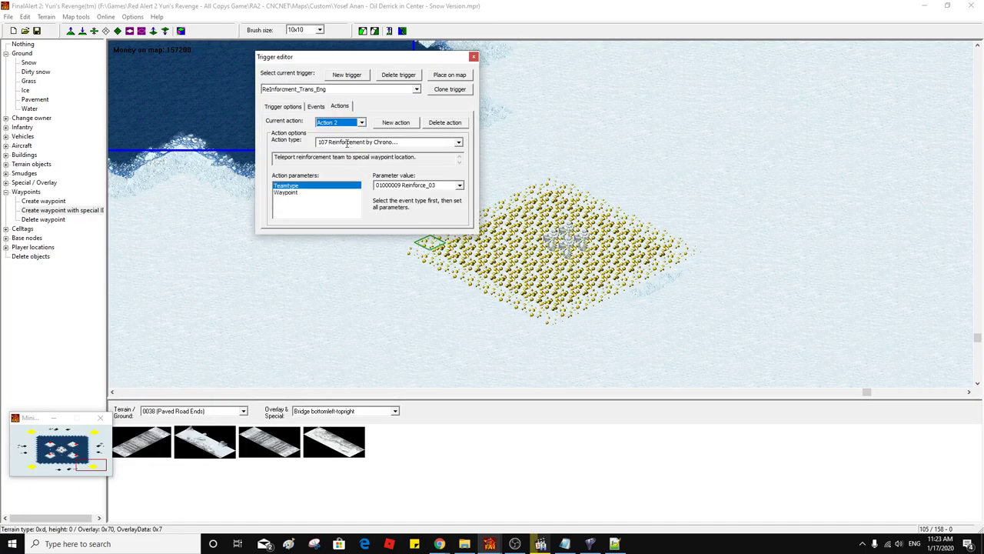
pyautogui.click(352, 193)
pyautogui.write('22')
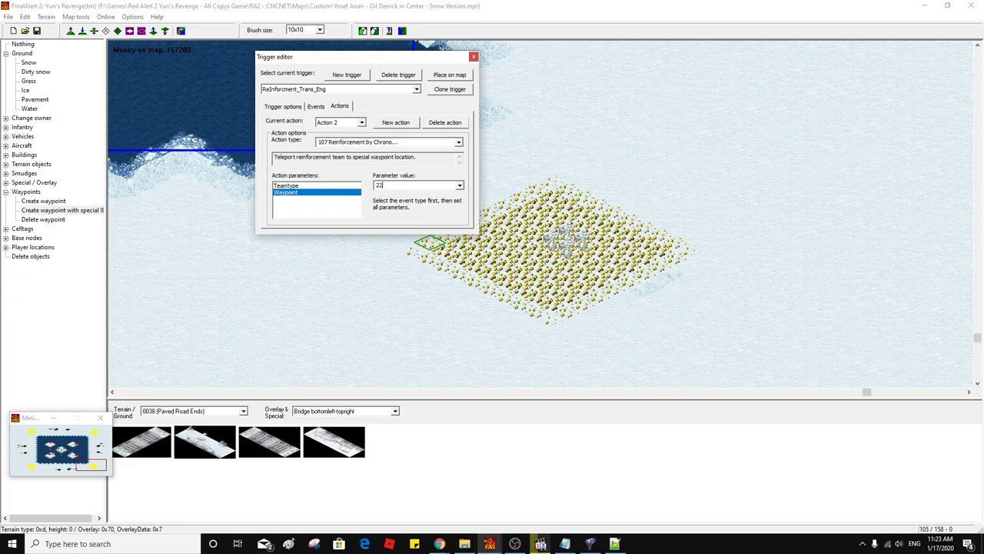
# Set the waypoint of Action 3 in the ReInforcment_Trans_Eng trigger to 23
pyautogui.click(361, 122)
pyautogui.click(346, 149)
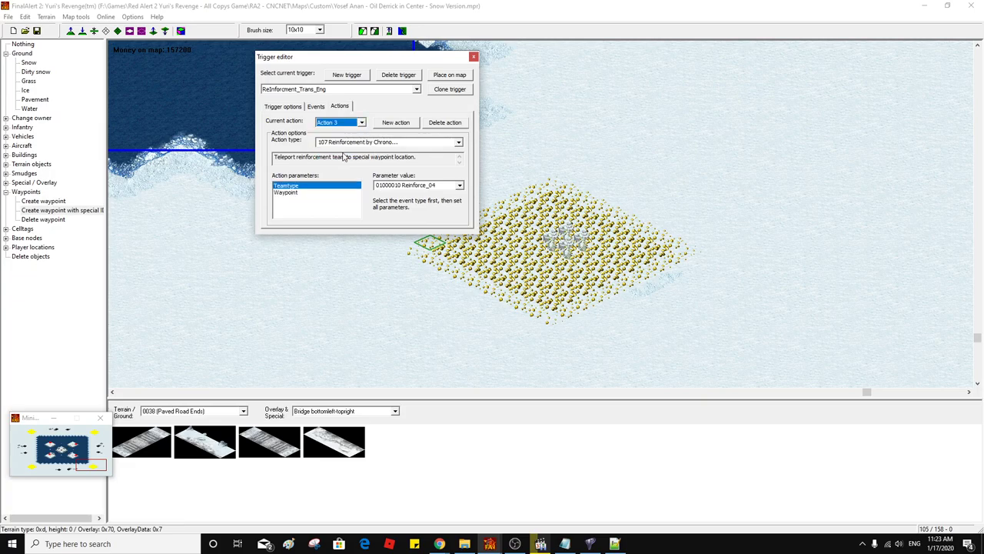
pyautogui.click(335, 192)
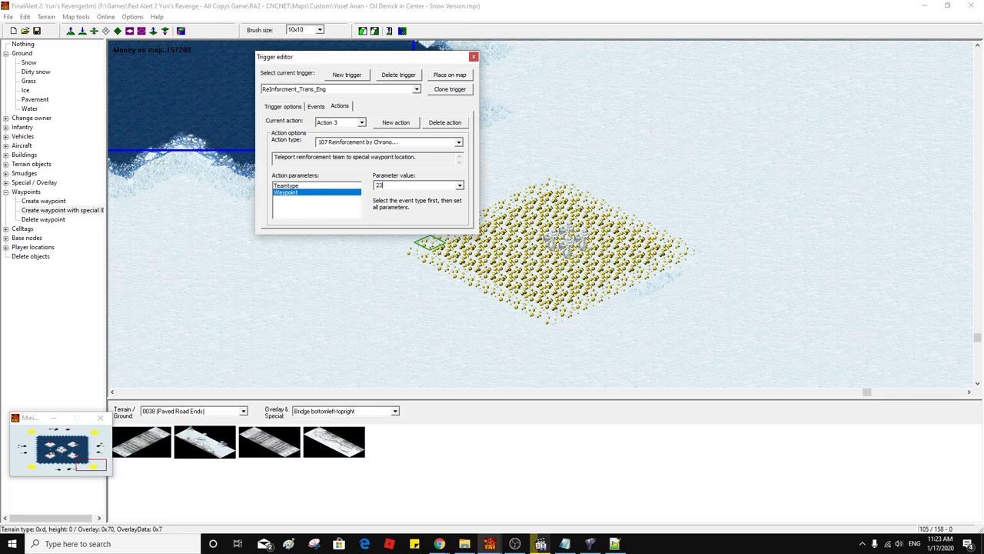
# Close the Trigger editor and save the map, accepting the map check
pyautogui.moveTo(401, 58); pyautogui.dragTo(309, 59)
pyautogui.click(381, 57)
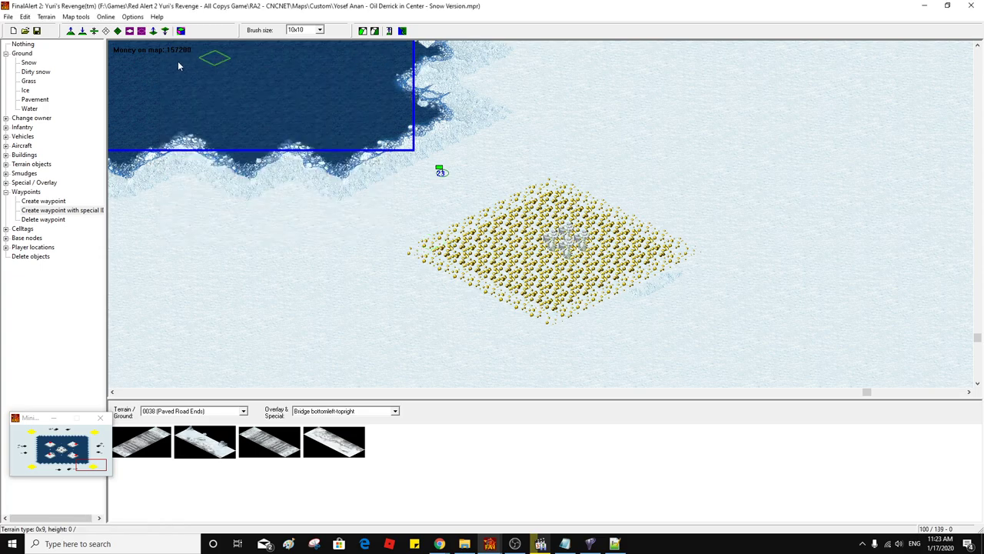
pyautogui.click(37, 30)
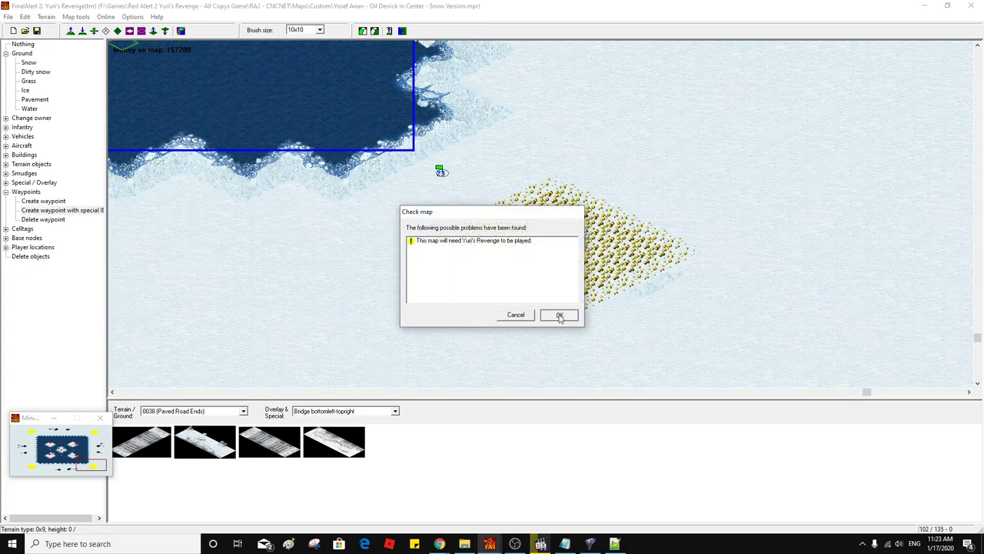
pyautogui.click(559, 314)
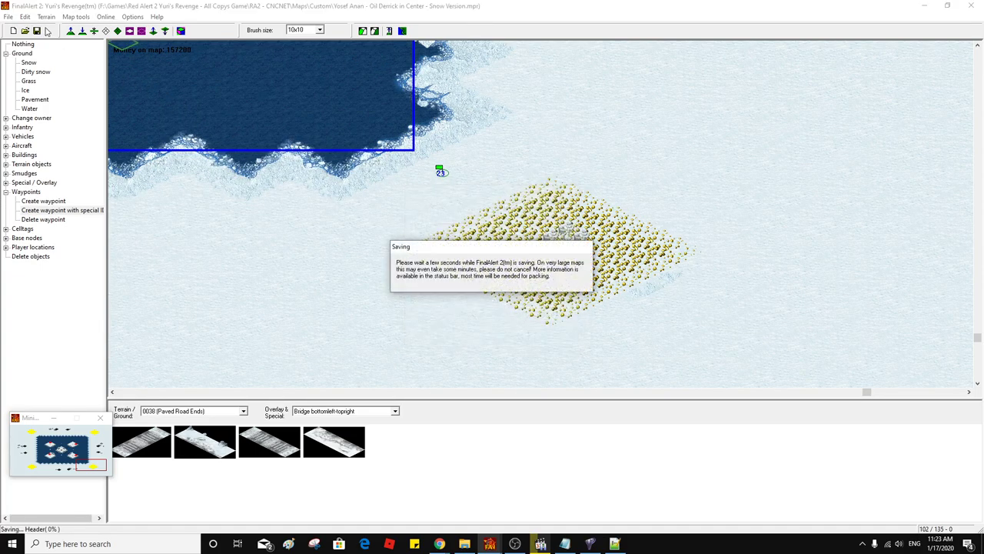
# Open the Scripts editor and add an Unload action as action 1 of the Reinforce_01 script
pyautogui.click(33, 19)
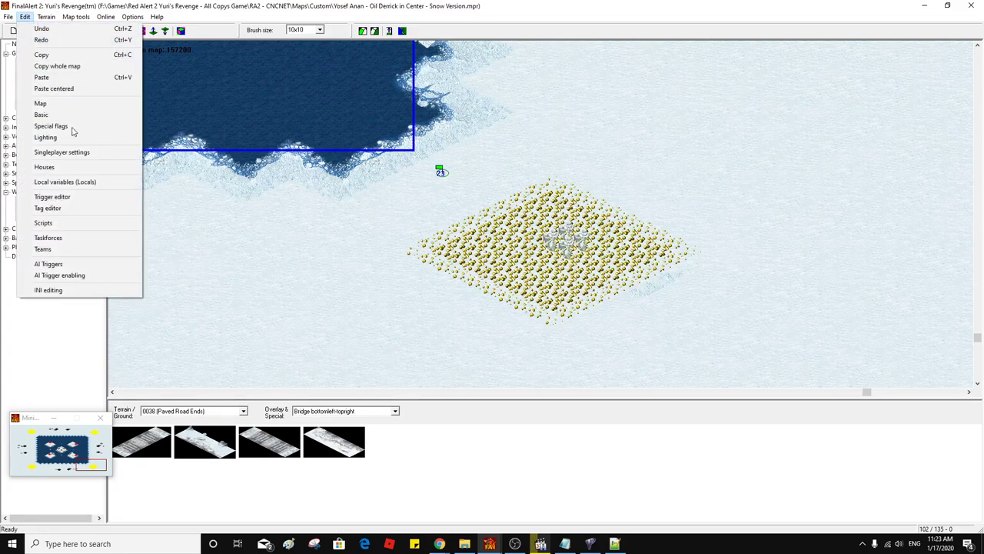
pyautogui.click(96, 223)
pyautogui.click(233, 114)
pyautogui.click(243, 132)
pyautogui.click(242, 117)
pyautogui.click(243, 125)
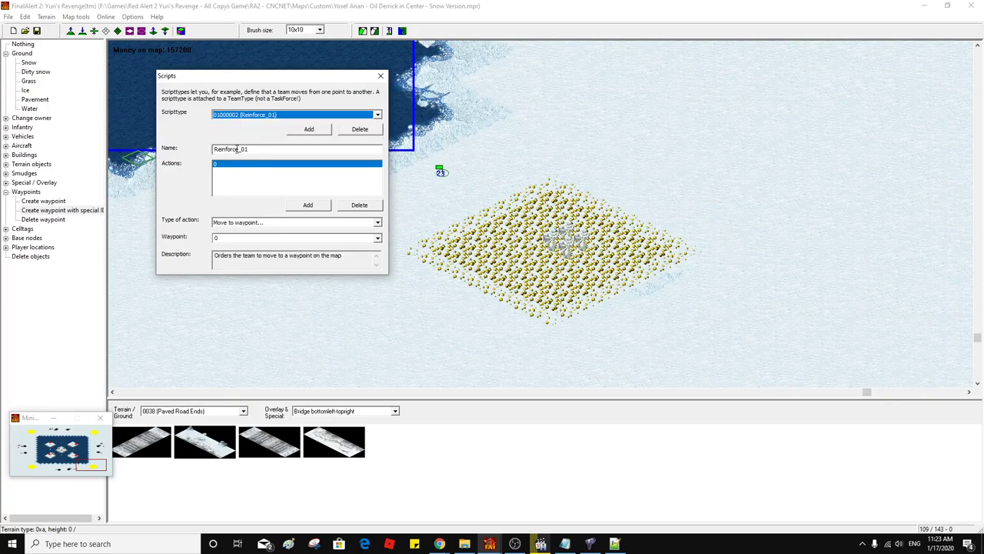
pyautogui.click(310, 205)
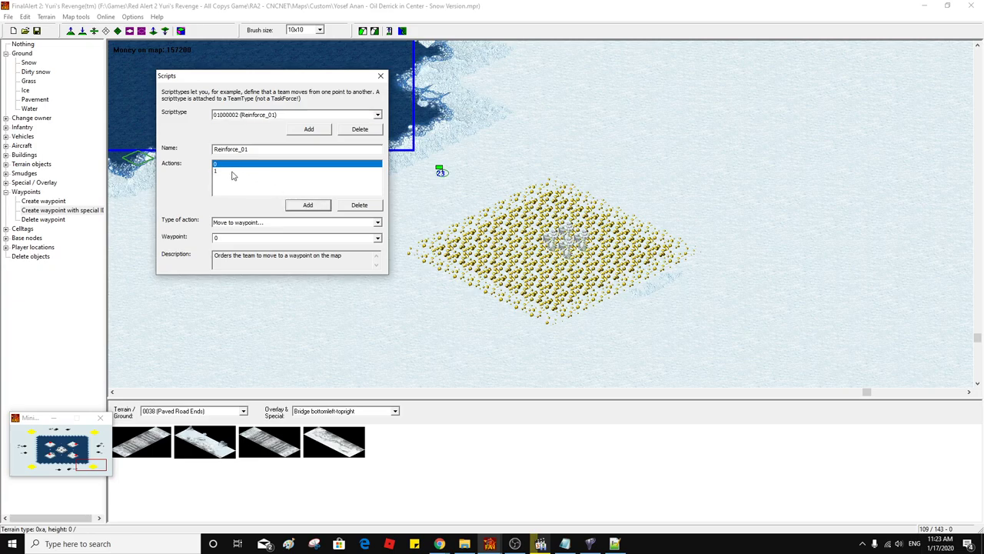
pyautogui.click(232, 174)
pyautogui.click(377, 223)
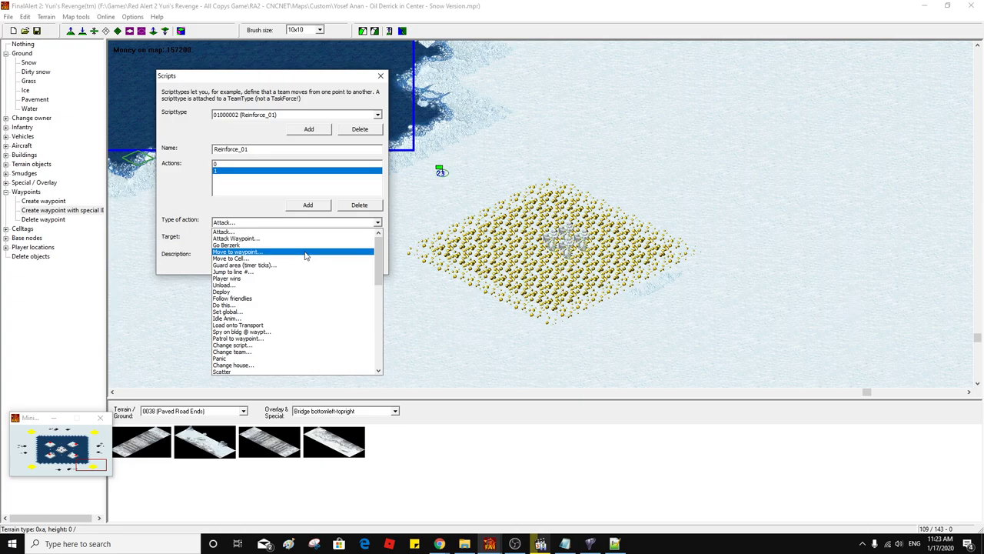
pyautogui.click(298, 285)
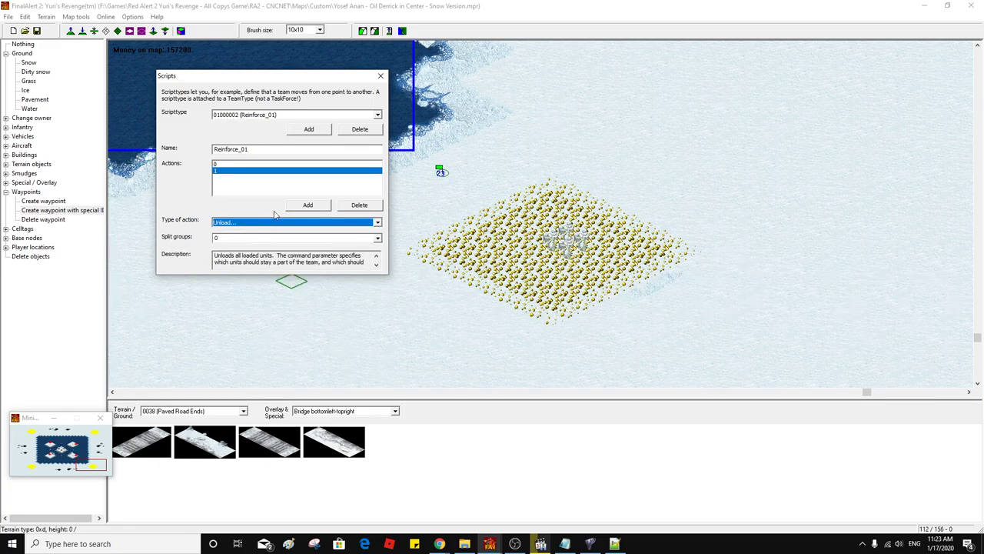
# Add action 2 to the Reinforce_01 script and set its type to Load onto Transport
pyautogui.click(308, 206)
pyautogui.click(220, 177)
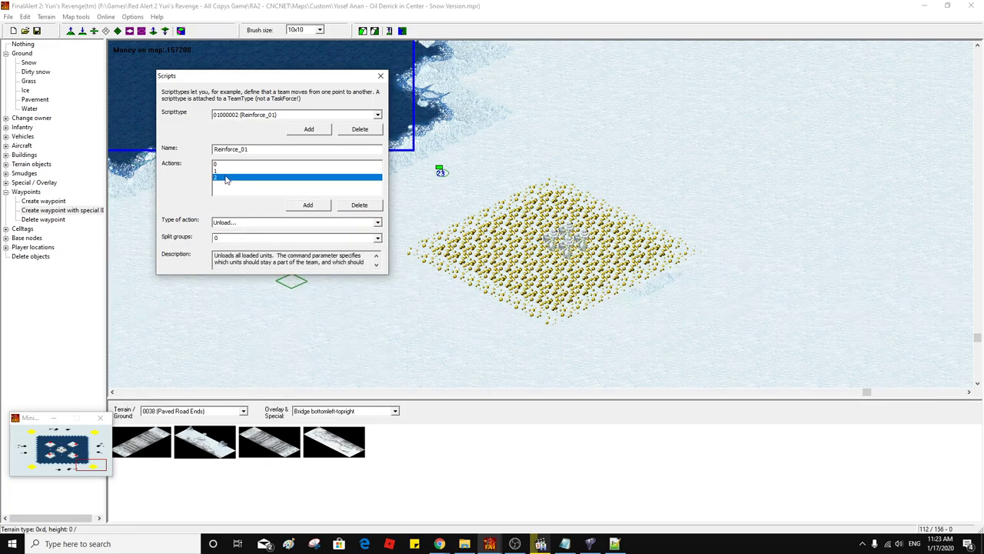
pyautogui.click(377, 223)
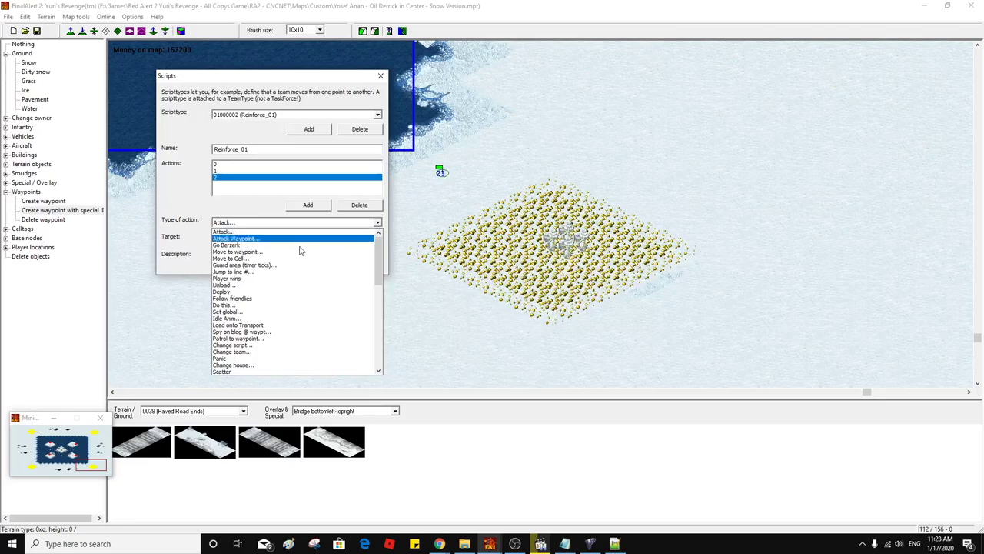
pyautogui.click(246, 325)
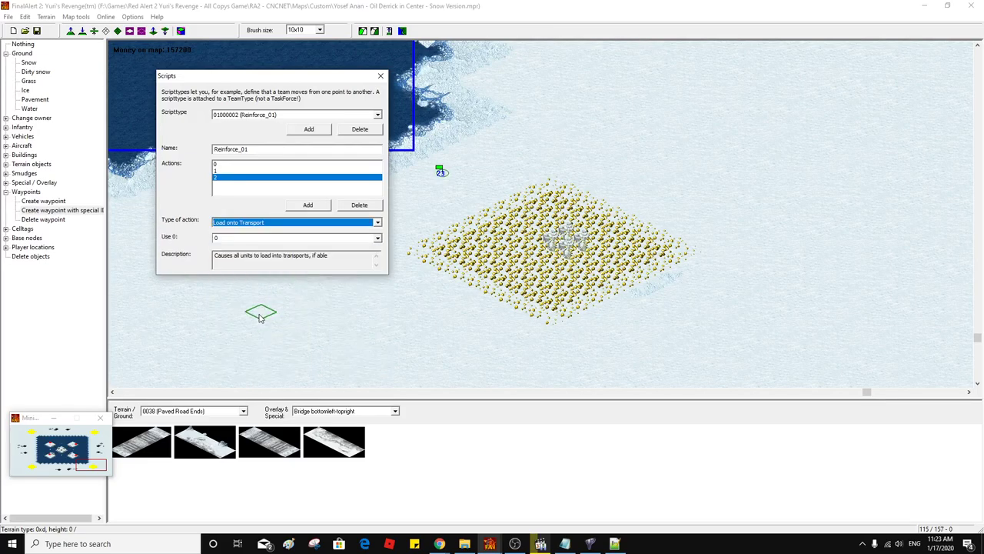
# Add an Unload action as action 1 of the Reinforce_02 script
pyautogui.click(229, 117)
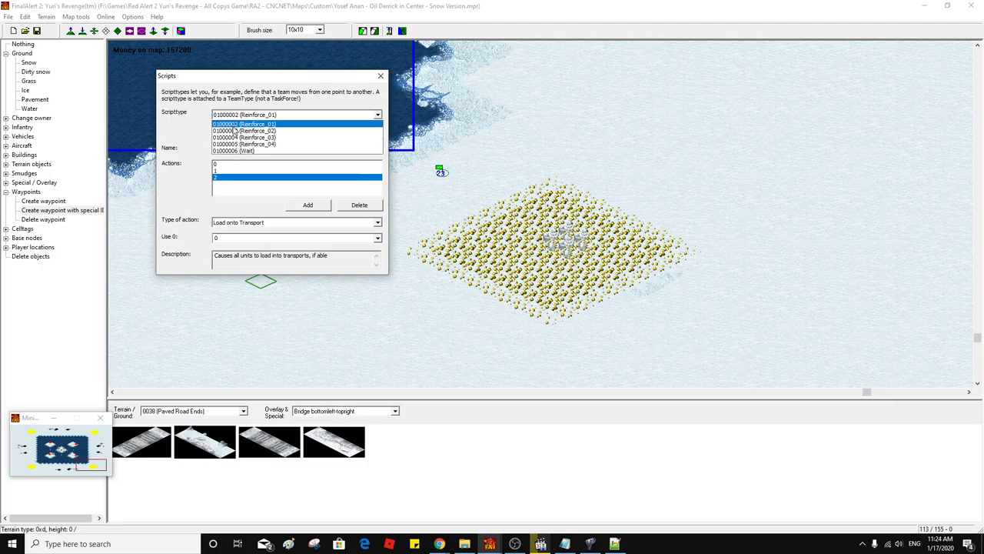
pyautogui.click(235, 130)
pyautogui.click(218, 173)
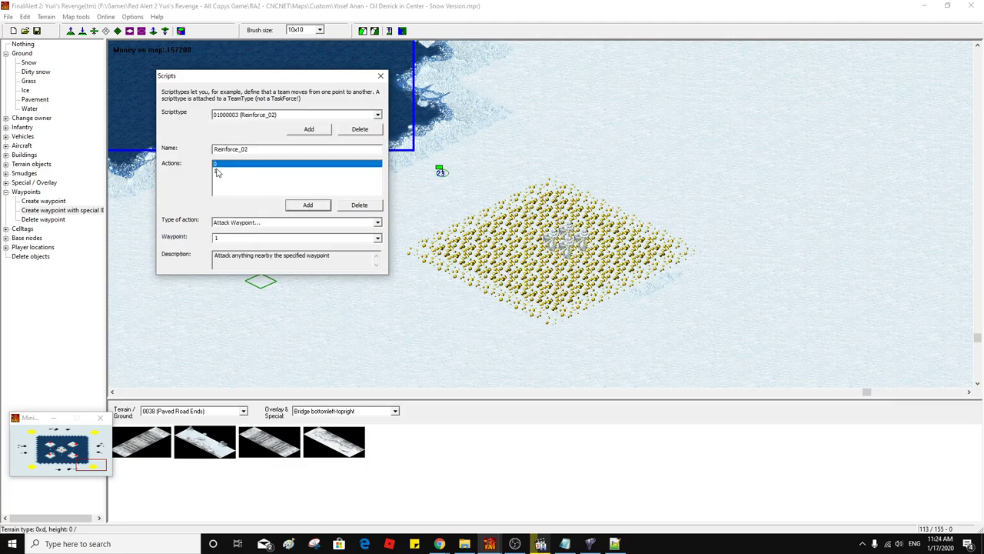
pyautogui.click(308, 205)
pyautogui.click(377, 222)
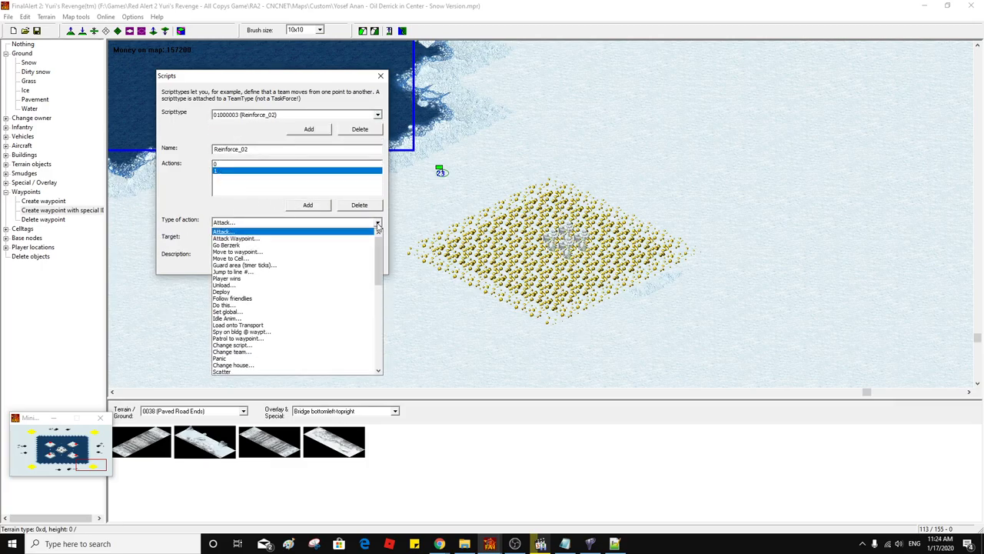
pyautogui.click(269, 284)
# Add action 2 to the Reinforce_02 script and set its type to Load onto Transport
pyautogui.click(302, 206)
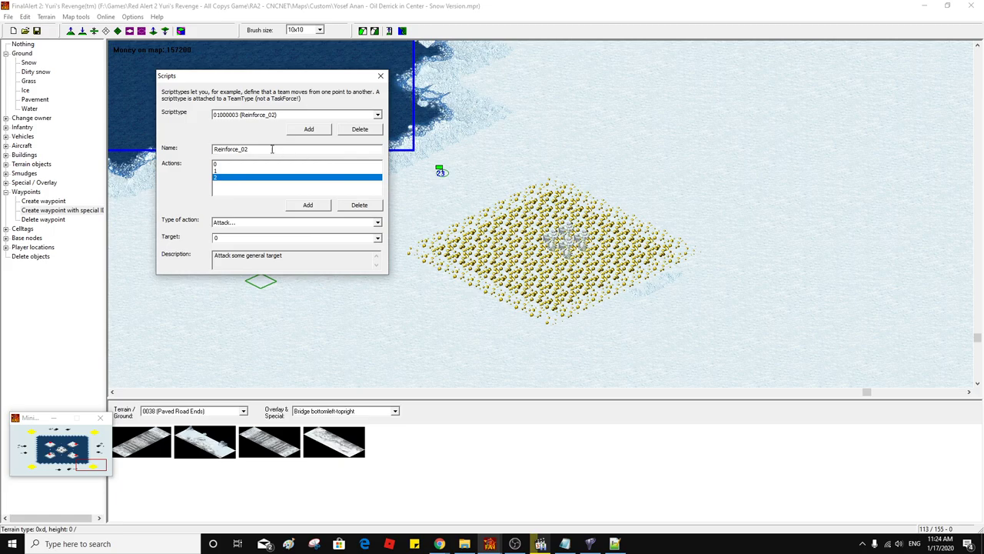
pyautogui.click(378, 223)
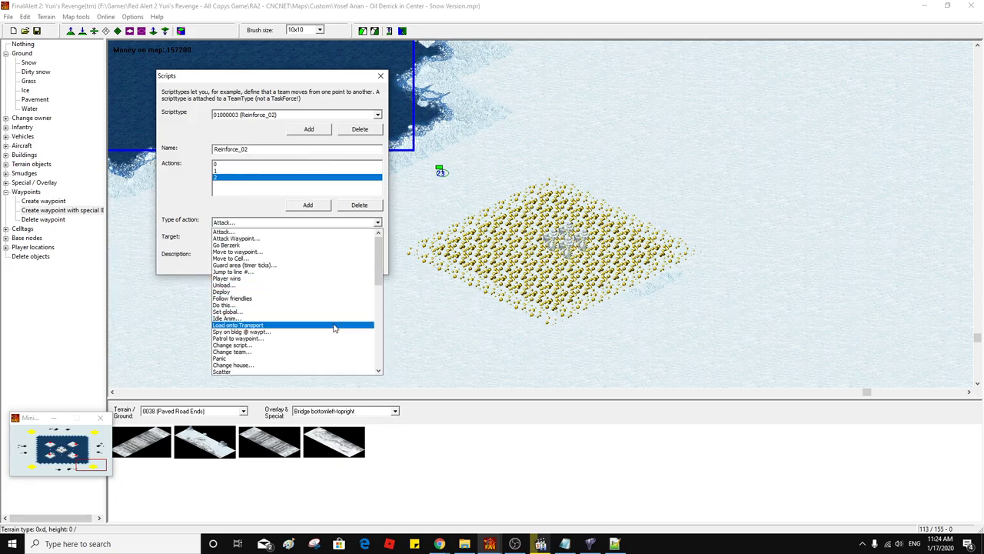
pyautogui.click(335, 325)
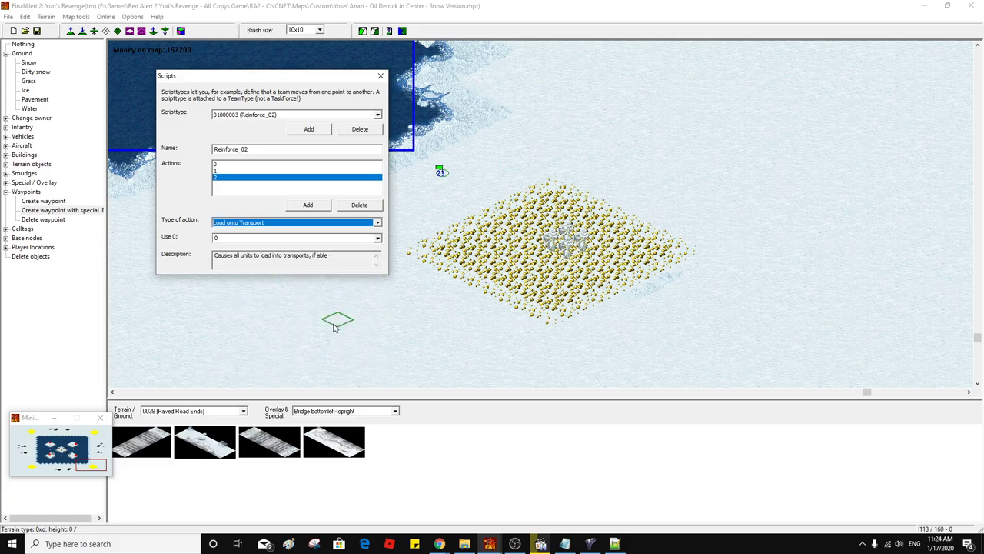
# Add an Unload action as action 1 of the Reinforce_03 script
pyautogui.click(245, 115)
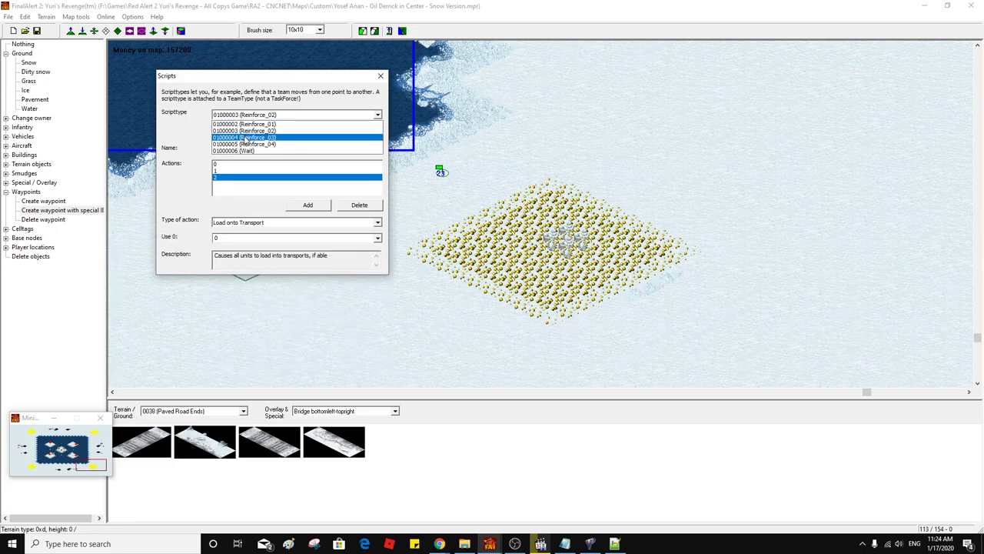
pyautogui.click(246, 137)
pyautogui.click(228, 180)
pyautogui.click(227, 170)
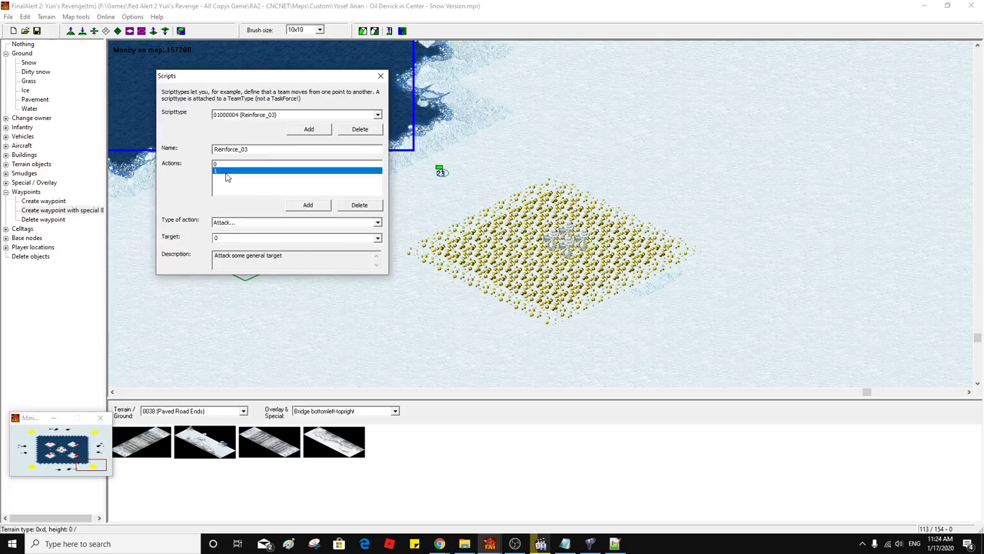
pyautogui.click(378, 222)
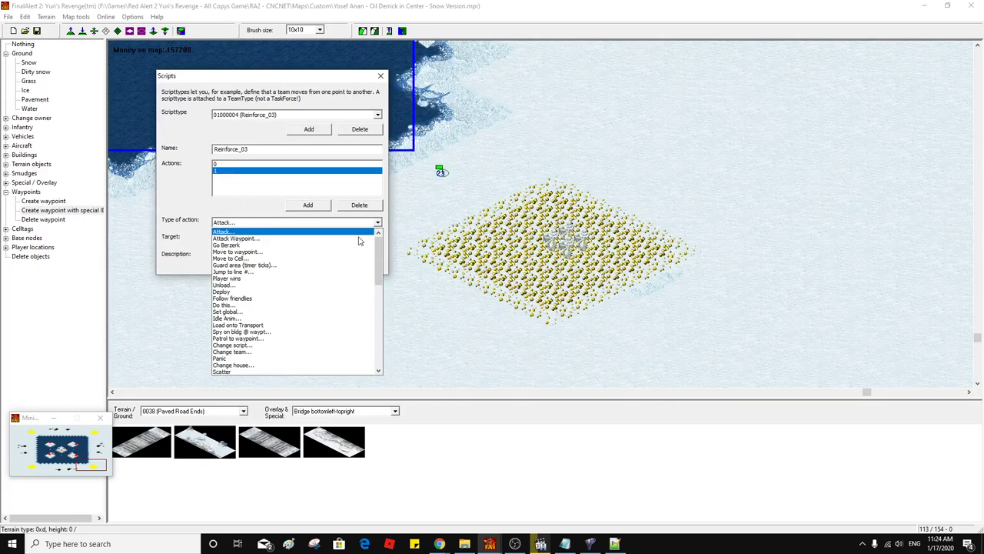
pyautogui.click(319, 286)
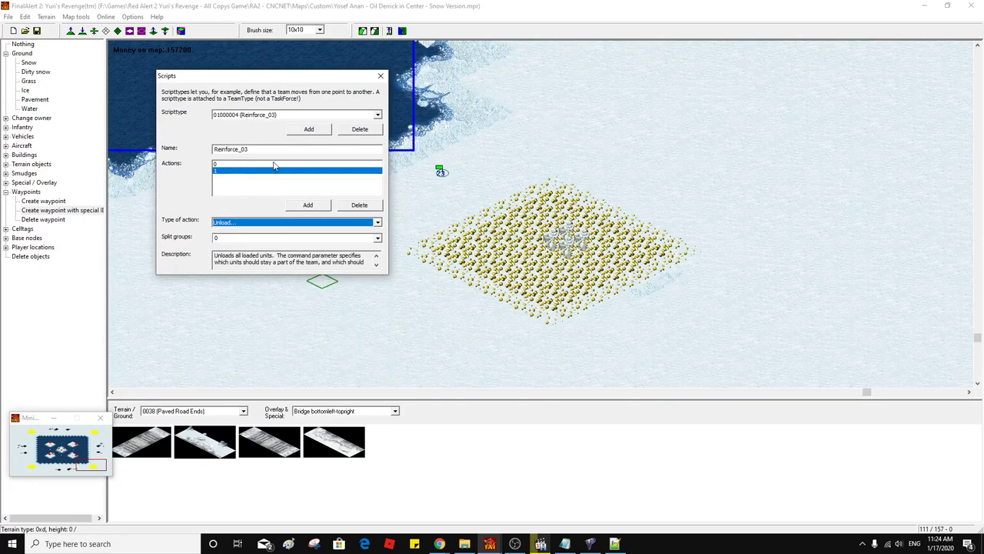
# Add action 2 to the Reinforce_03 script and set its type to Load onto Transport
pyautogui.click(308, 204)
pyautogui.click(224, 180)
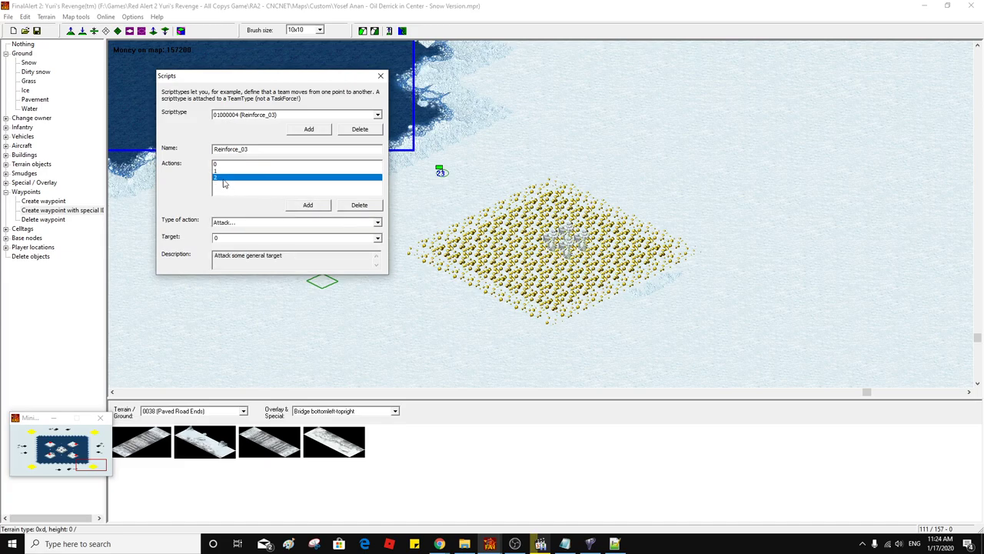
pyautogui.click(377, 222)
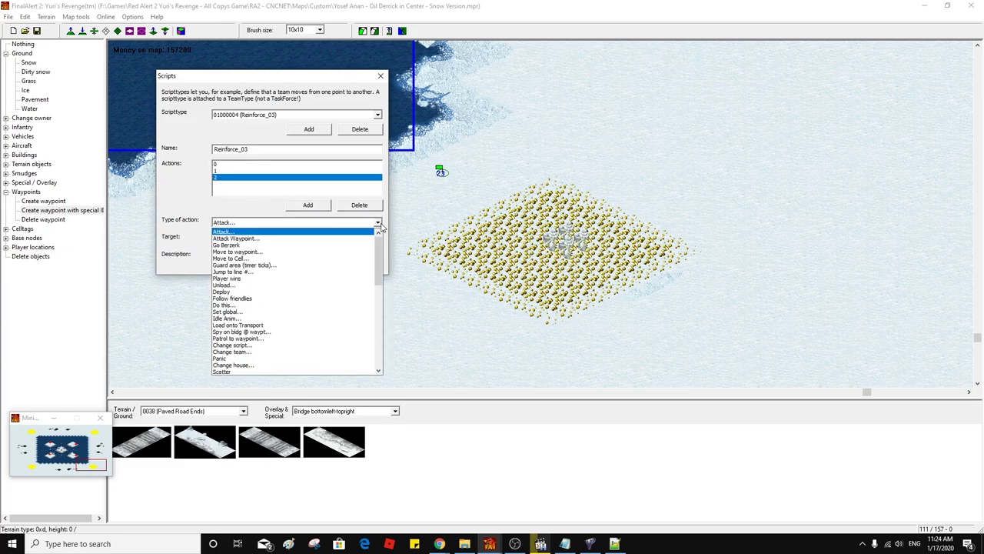
pyautogui.click(292, 325)
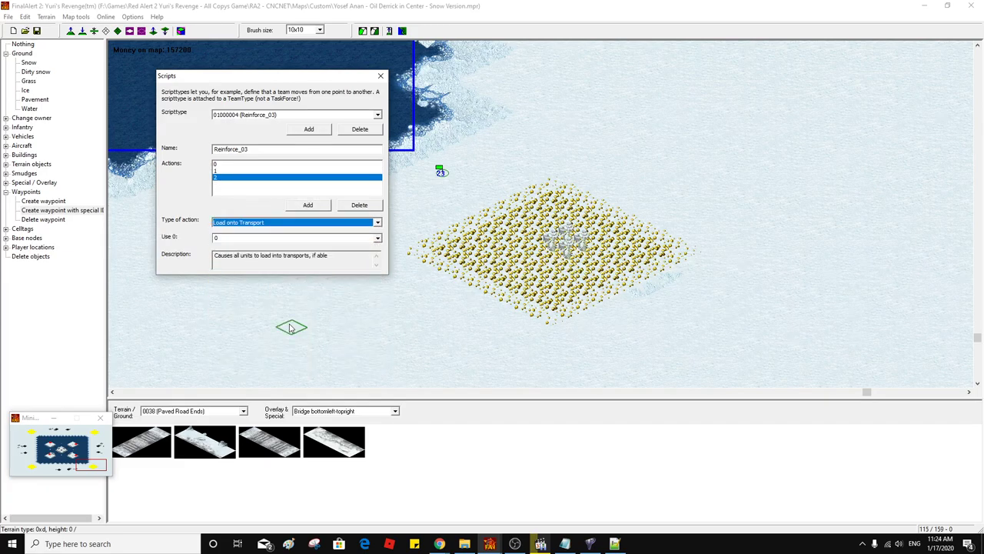
# Add an Unload action as action 1 of the Reinforce_04 script
pyautogui.click(288, 117)
pyautogui.click(265, 146)
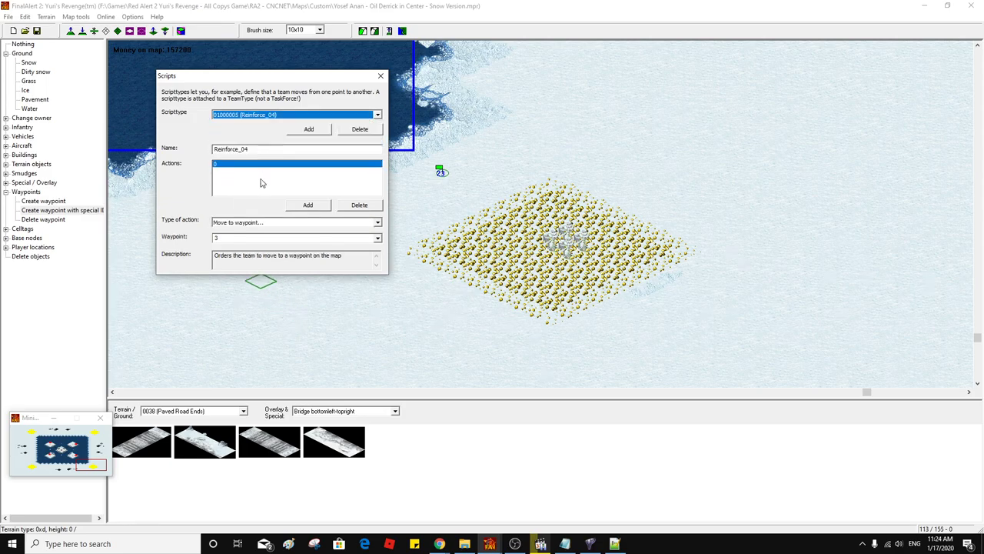
pyautogui.click(306, 205)
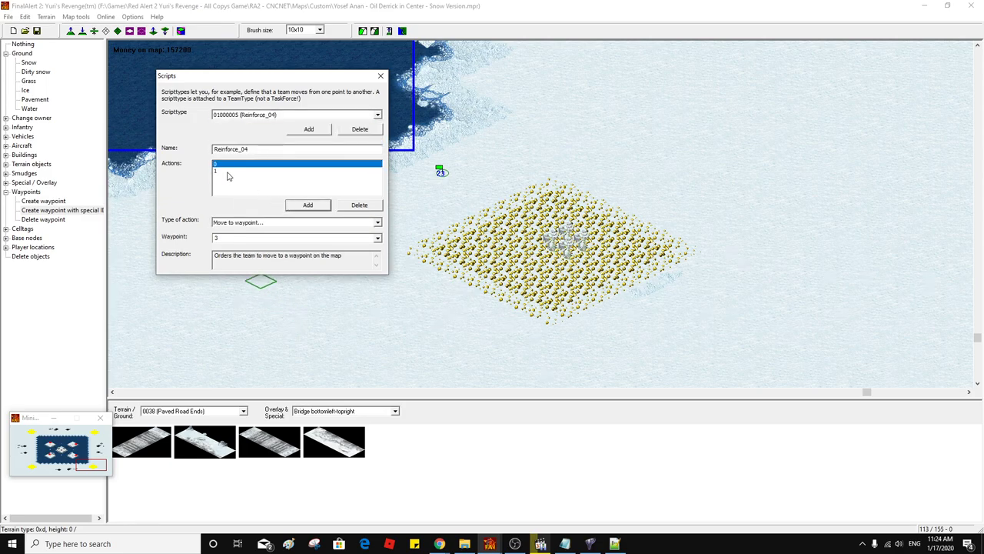
pyautogui.click(378, 223)
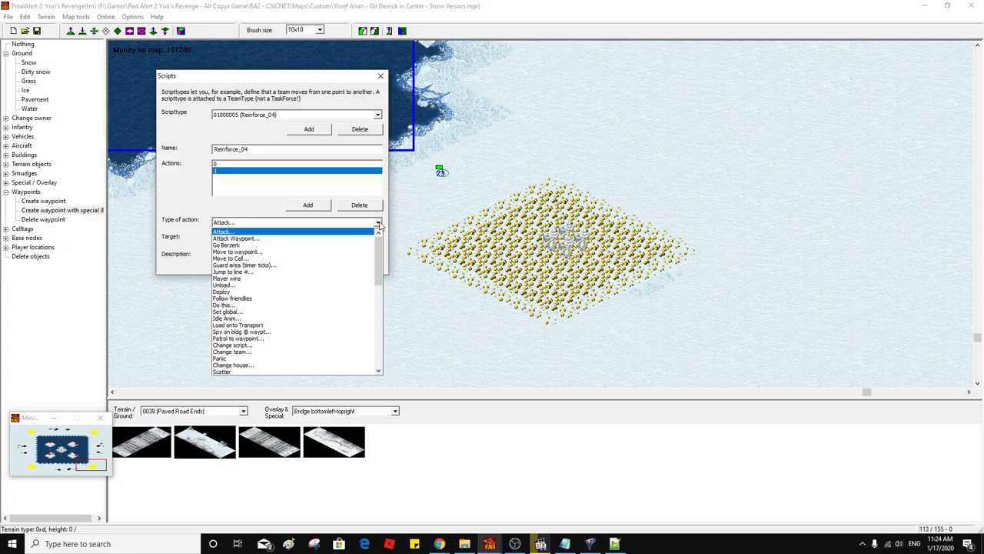
pyautogui.click(323, 284)
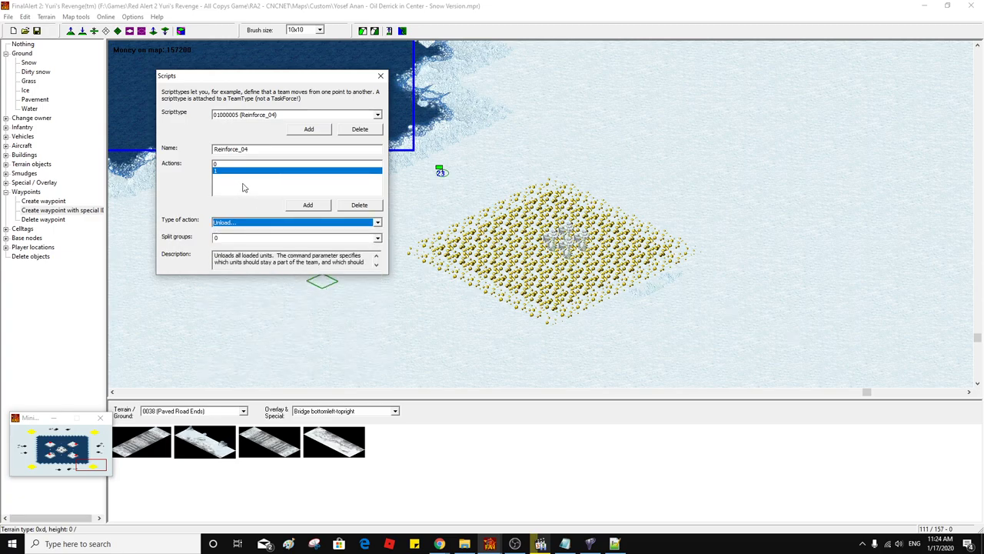
# Add action 2 to the Reinforce_04 script and set its type to Load onto Transport
pyautogui.click(300, 206)
pyautogui.click(236, 179)
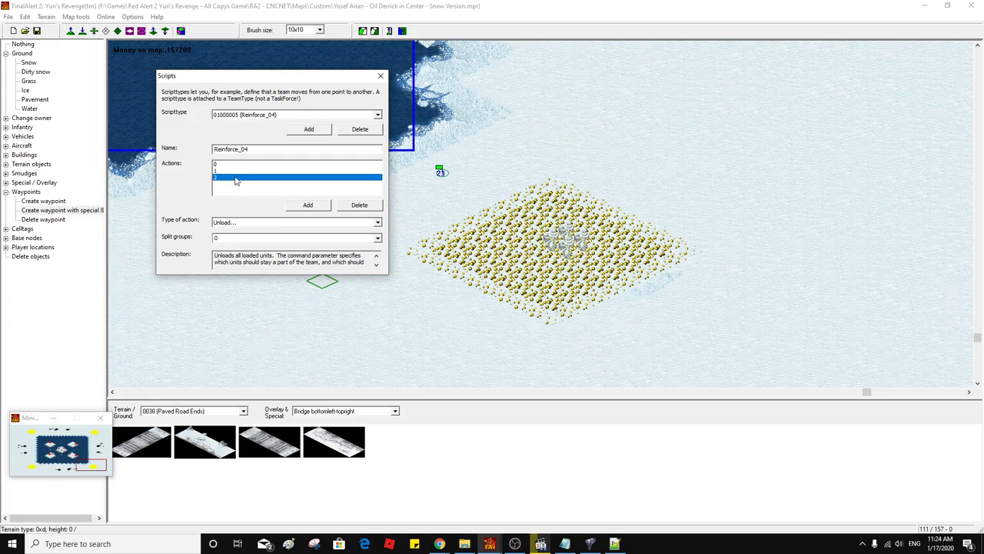
pyautogui.click(377, 222)
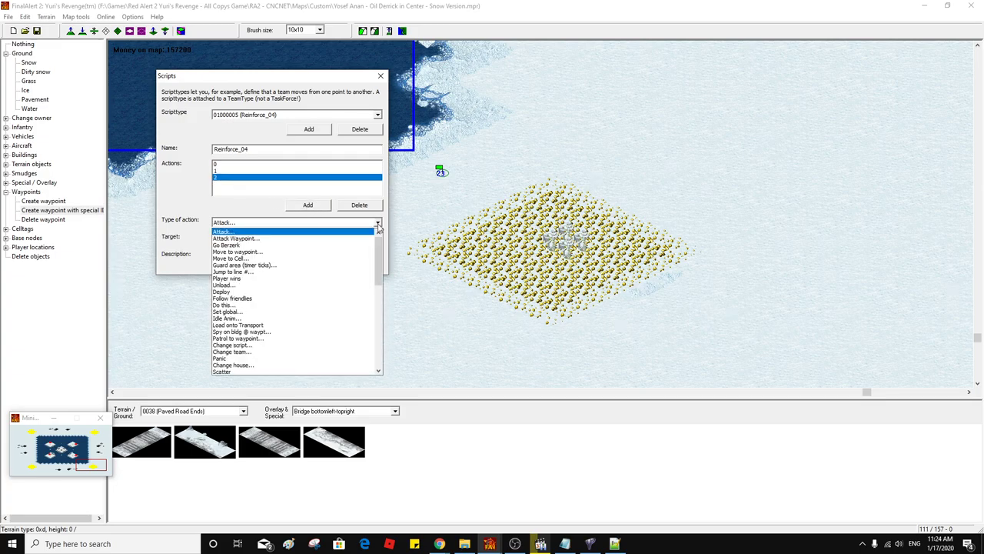
pyautogui.click(280, 324)
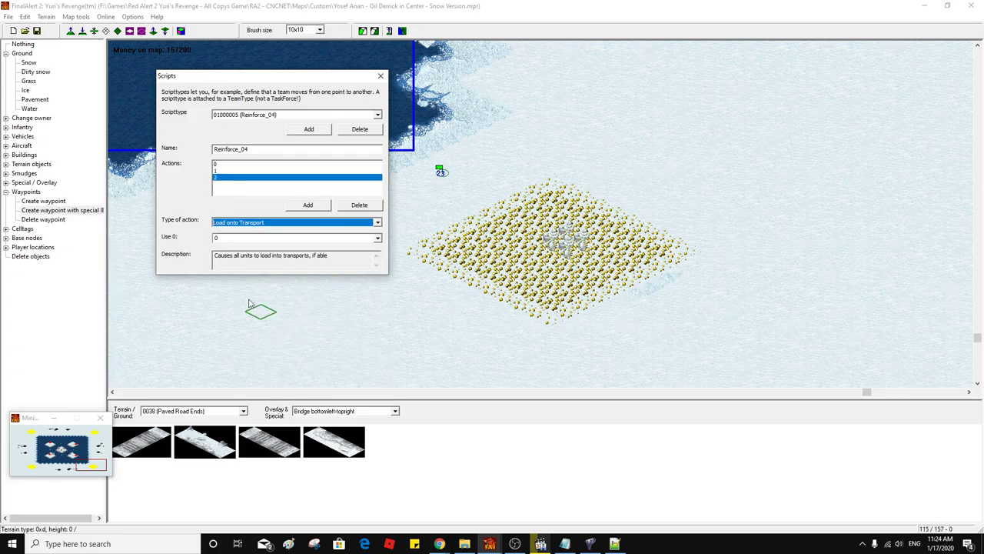
# Review the type of each action in the Reinforce_01 and Reinforce_02 scripts
pyautogui.click(246, 116)
pyautogui.click(244, 126)
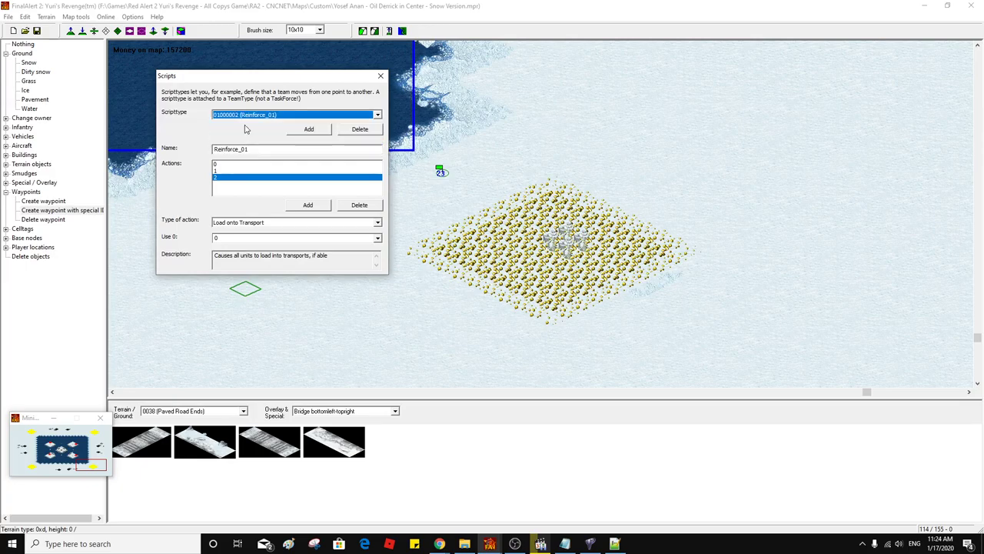
pyautogui.click(228, 164)
pyautogui.click(225, 170)
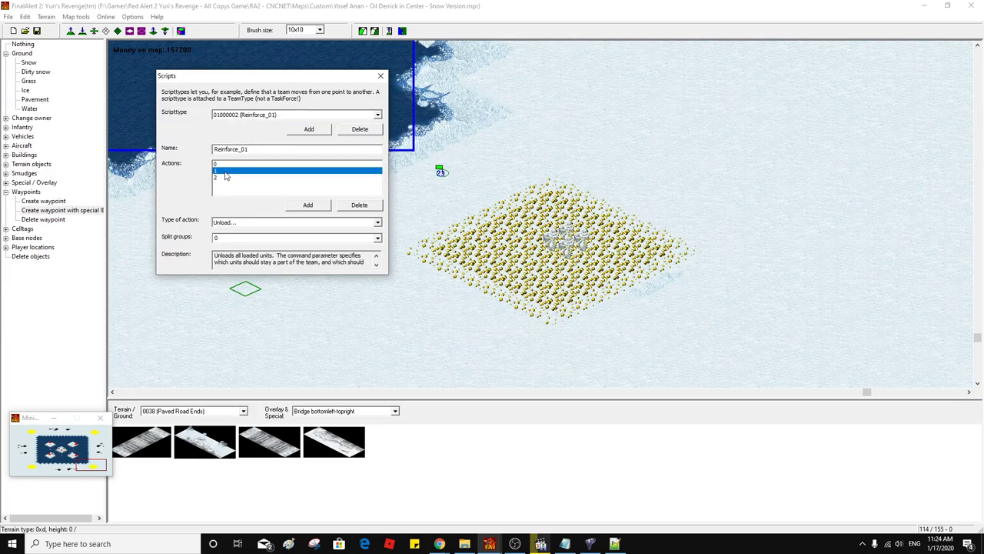
pyautogui.click(226, 177)
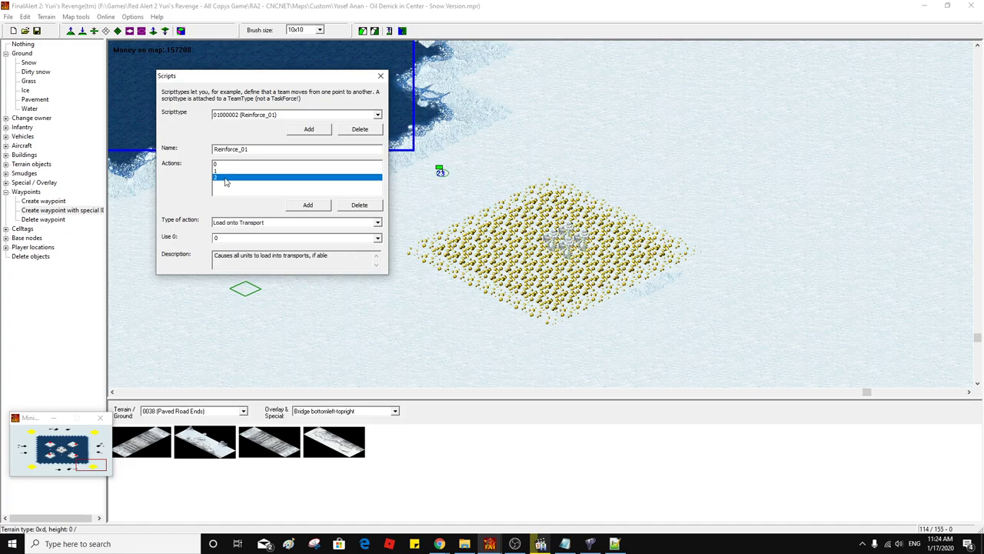
pyautogui.click(249, 120)
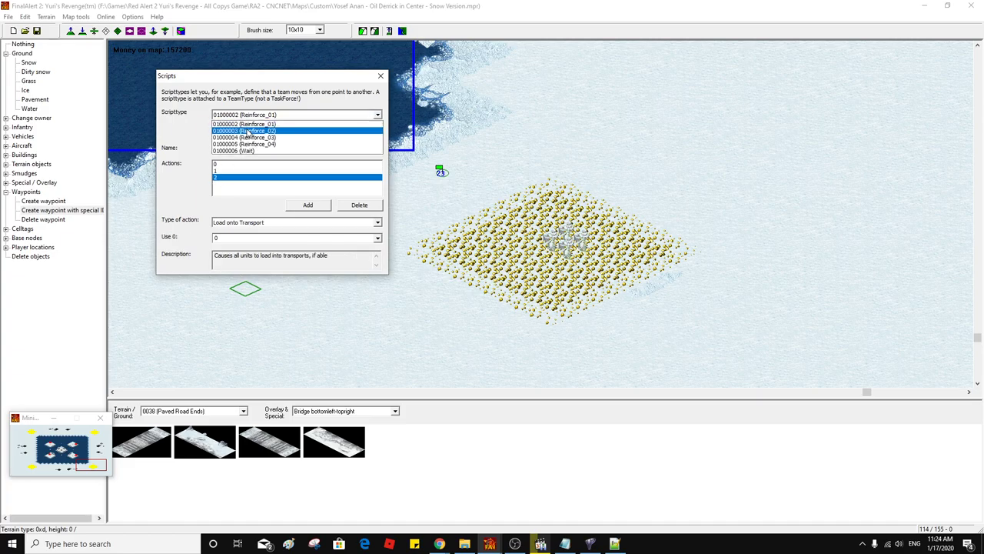
pyautogui.click(230, 151)
pyautogui.click(226, 164)
pyautogui.click(226, 171)
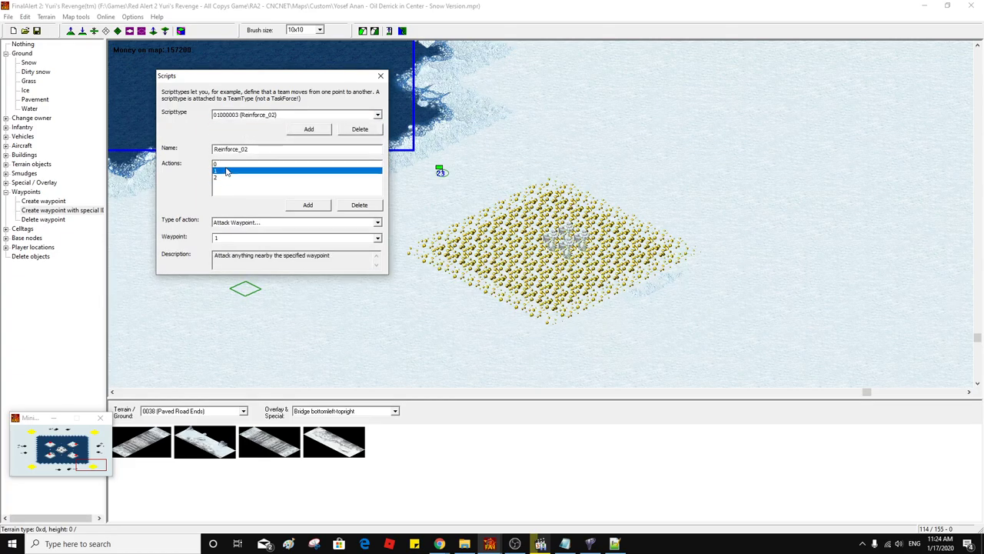
pyautogui.click(226, 177)
pyautogui.click(251, 119)
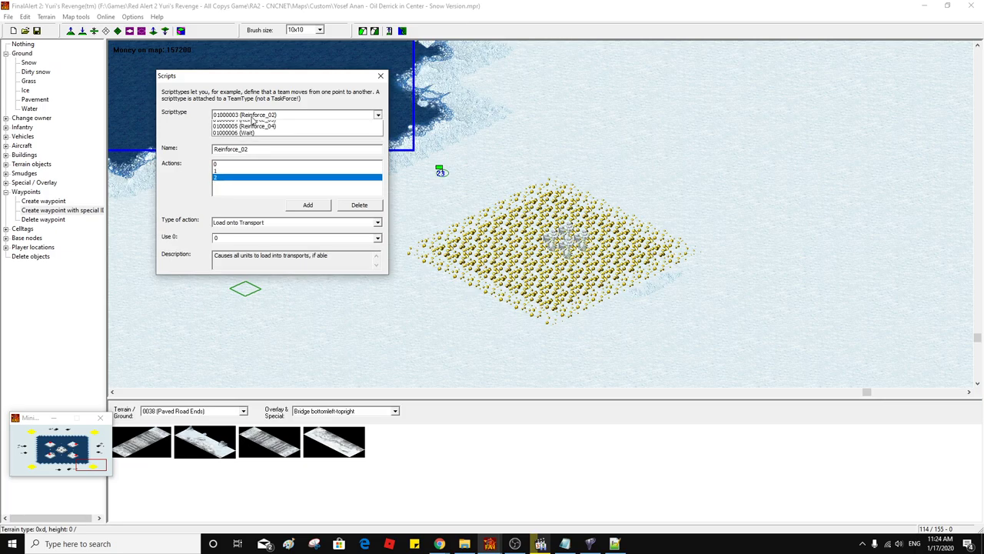
pyautogui.click(249, 132)
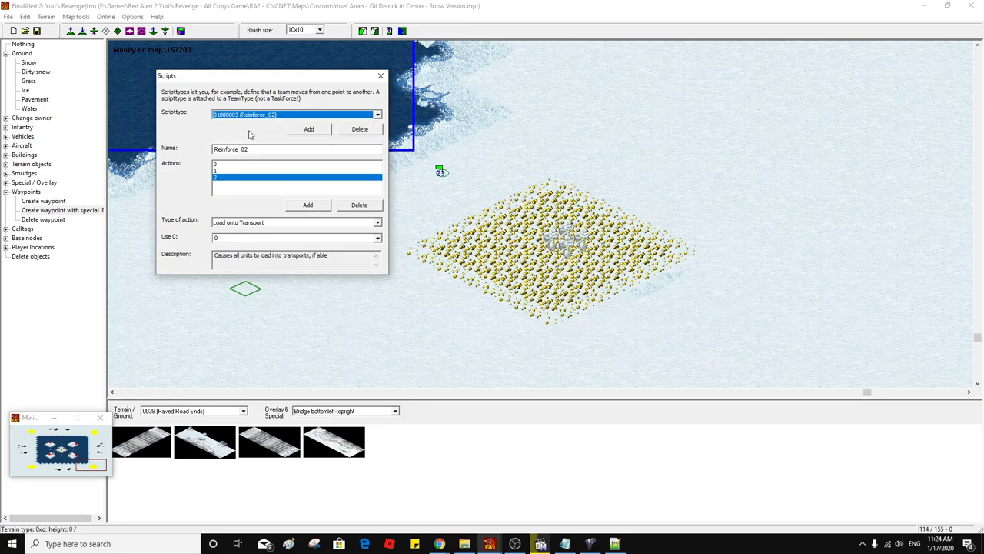
# Review the type and waypoint of each action in the Reinforce_03 script
pyautogui.click(254, 115)
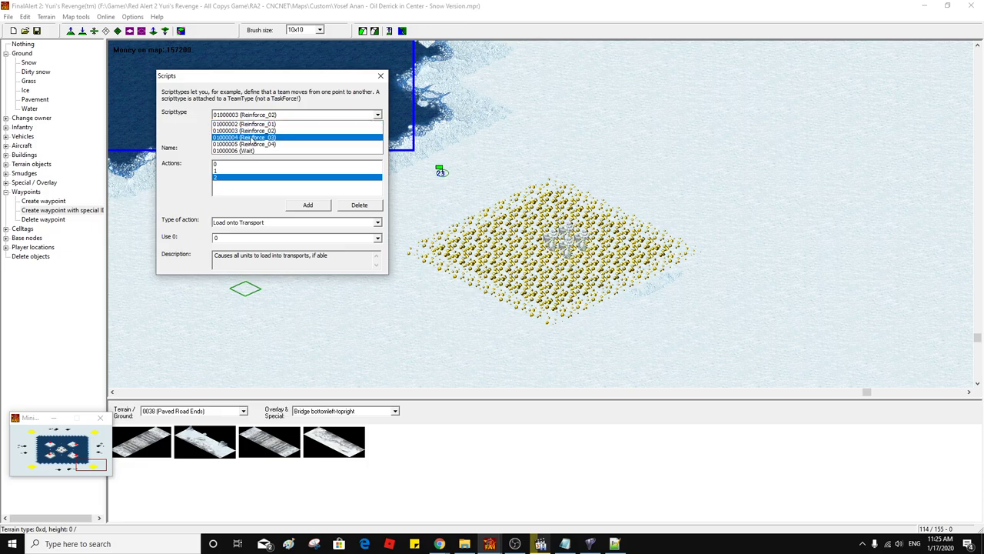
pyautogui.click(250, 146)
pyautogui.click(229, 165)
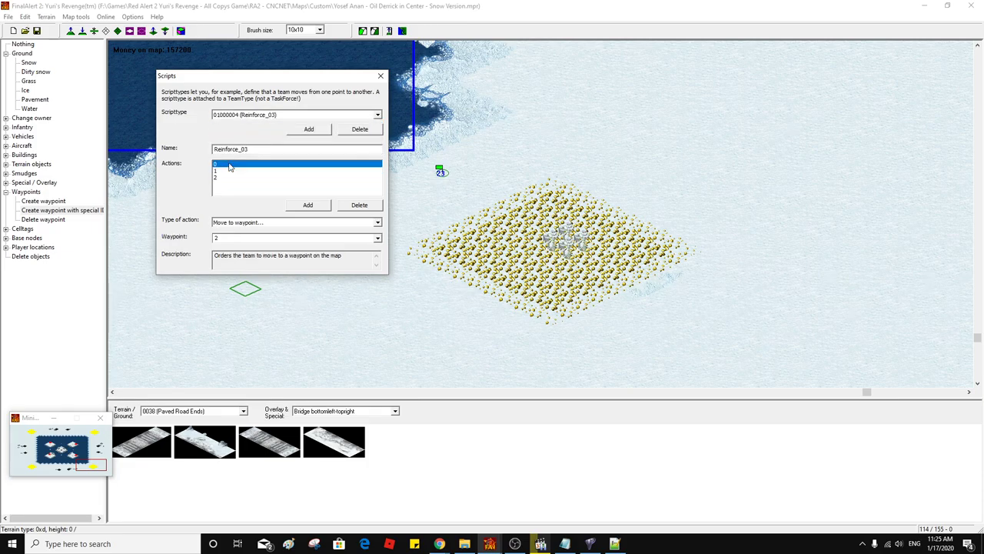
pyautogui.click(227, 170)
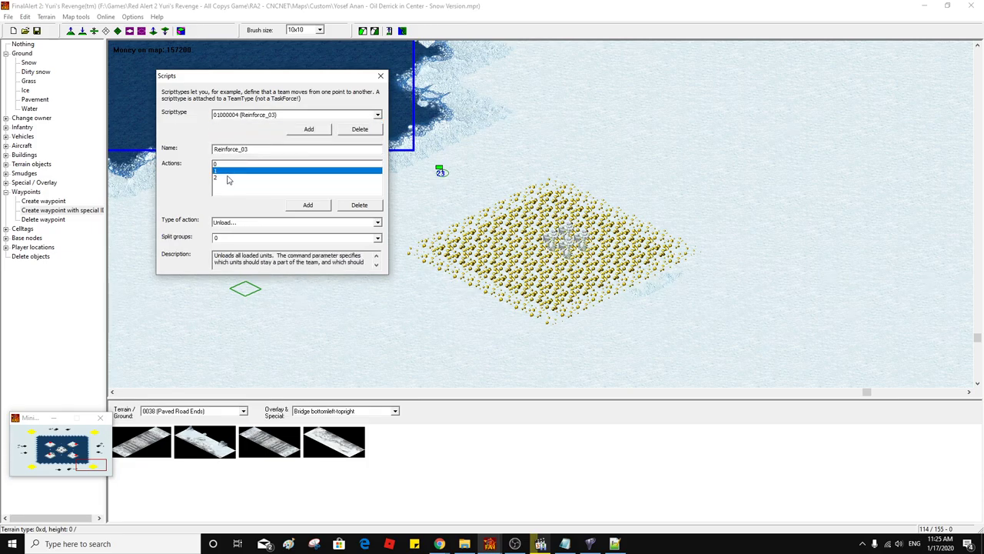
pyautogui.click(228, 178)
pyautogui.click(232, 164)
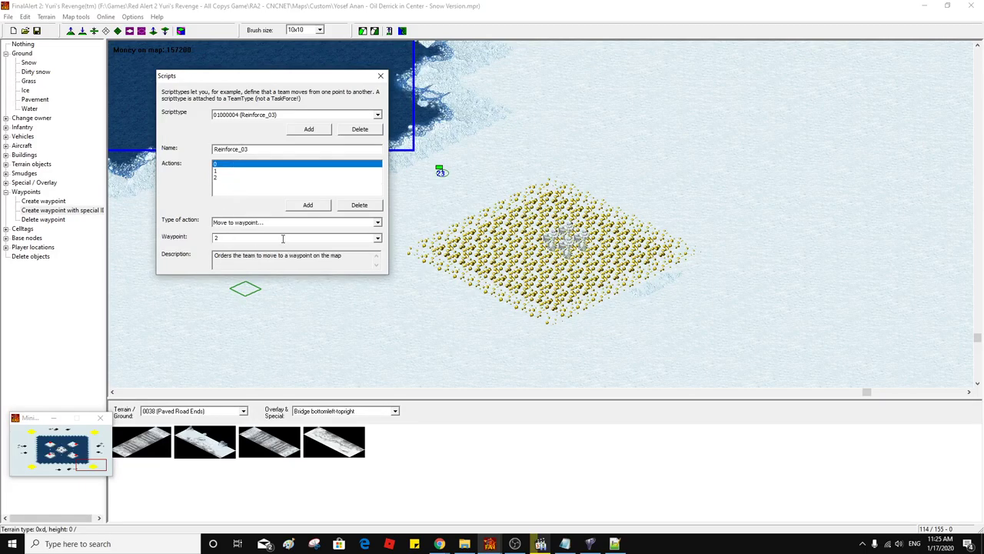
# Review the type and waypoint of each action in the Reinforce_04 script and close the Scripts dialog
pyautogui.click(252, 115)
pyautogui.click(256, 146)
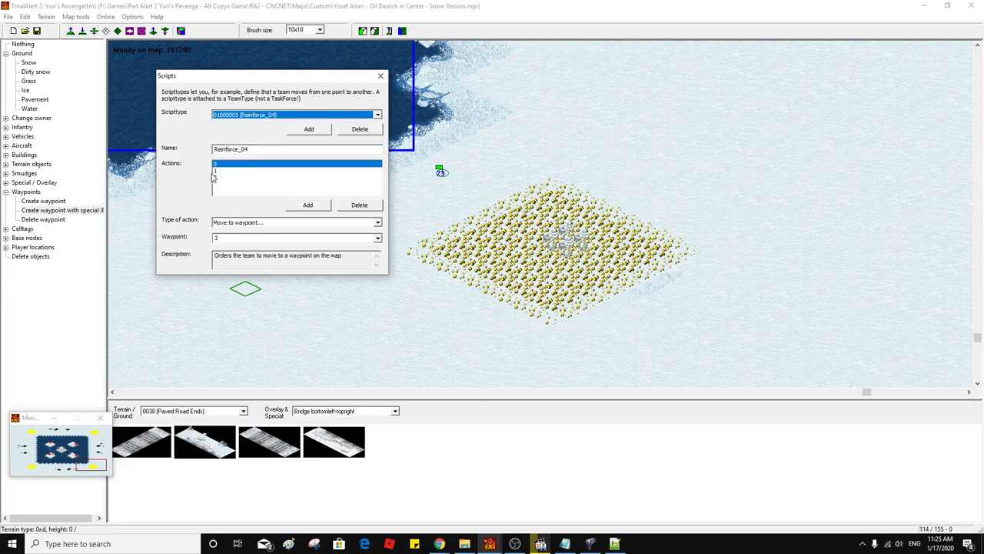
pyautogui.click(224, 171)
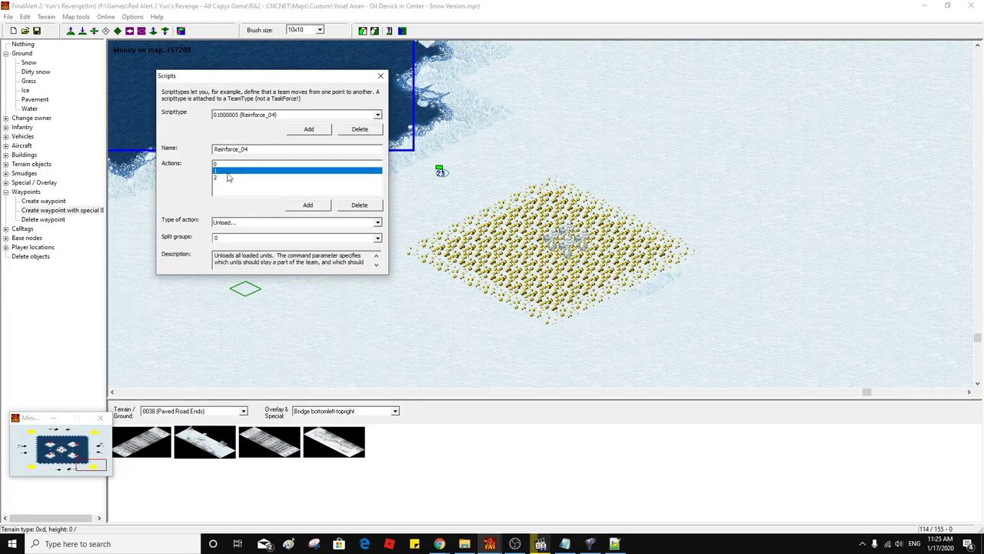
pyautogui.click(227, 178)
pyautogui.click(233, 163)
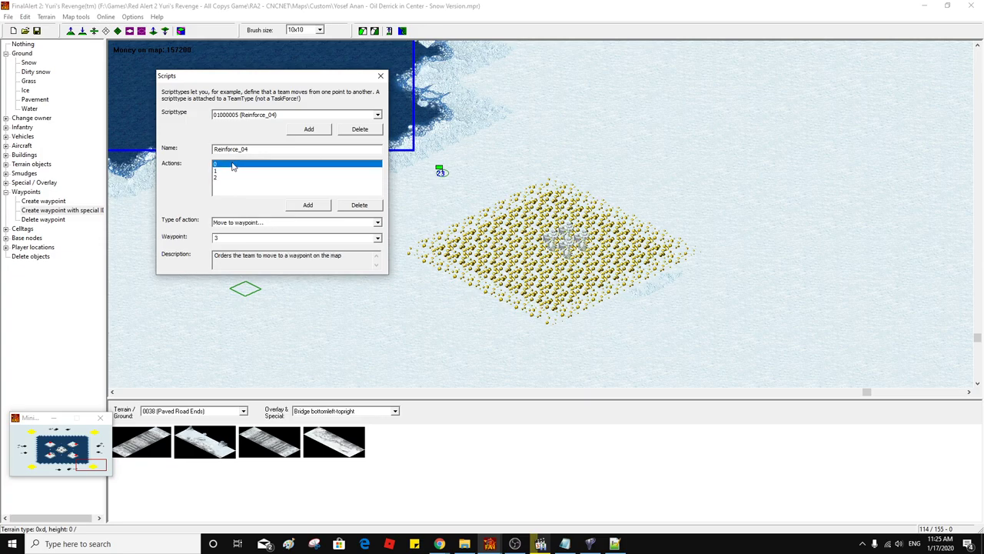
pyautogui.click(379, 76)
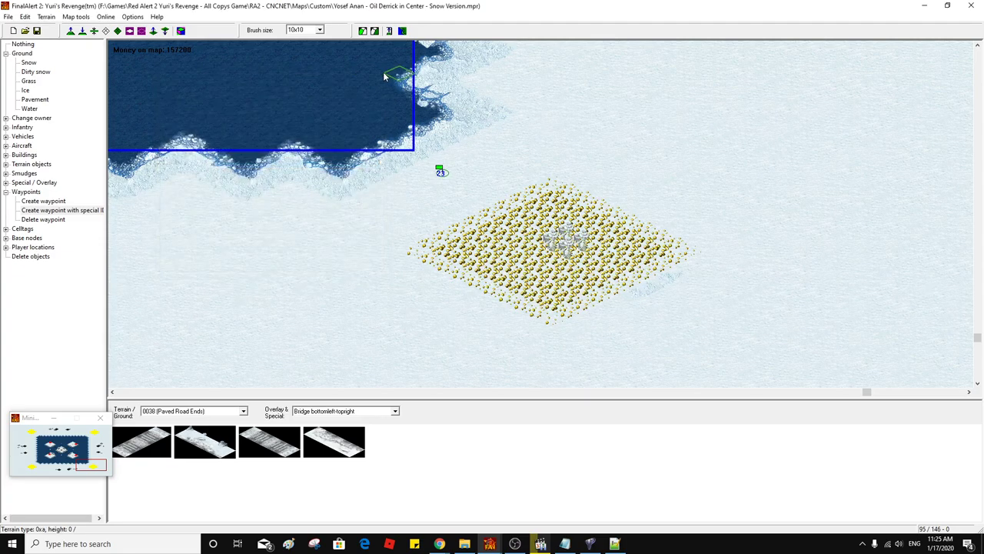
# Save the map, accepting the map check, and reload the modified snow version .yrm file in Notepad++
pyautogui.click(36, 31)
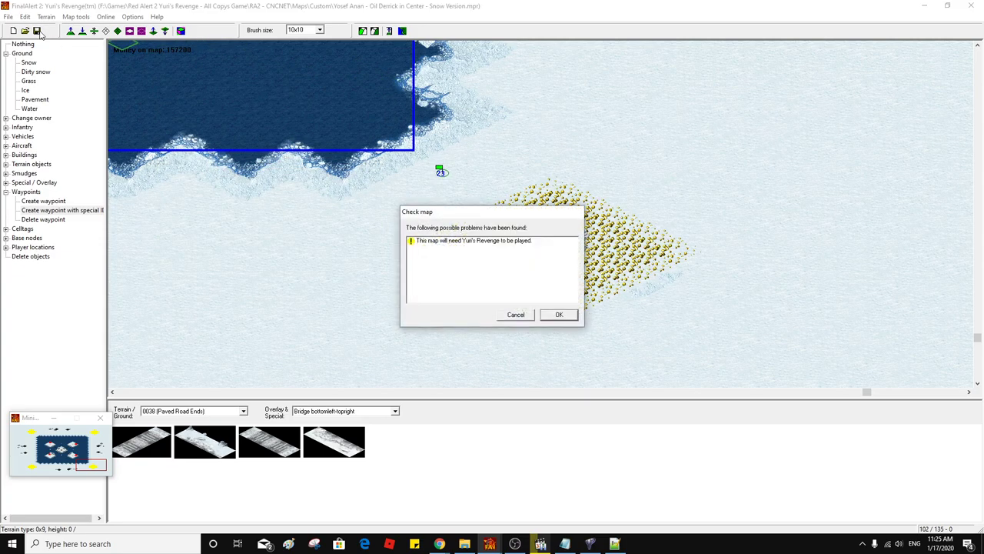
pyautogui.press('Return')
pyautogui.click(615, 544)
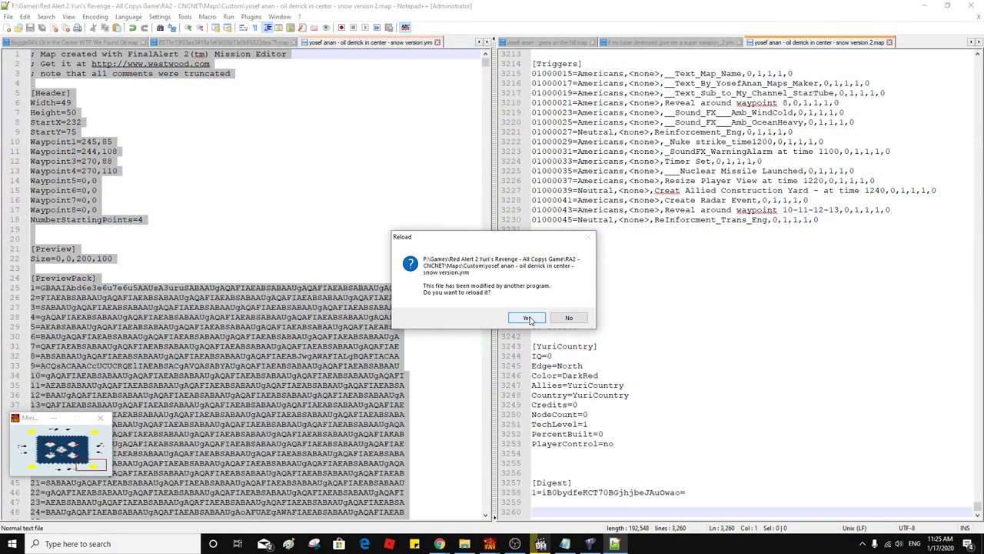
pyautogui.click(527, 317)
pyautogui.click(106, 239)
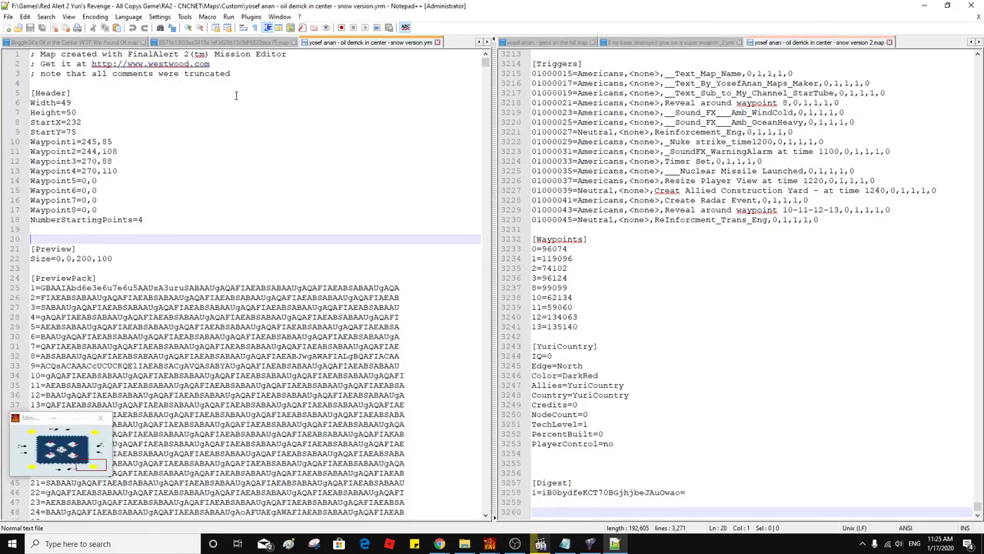
# Replace the whole content of the snow version 2 .map file with a copy of the snow version .yrm text
pyautogui.hotkey('ctrl', 'a')
pyautogui.hotkey('ctrl', 'c')
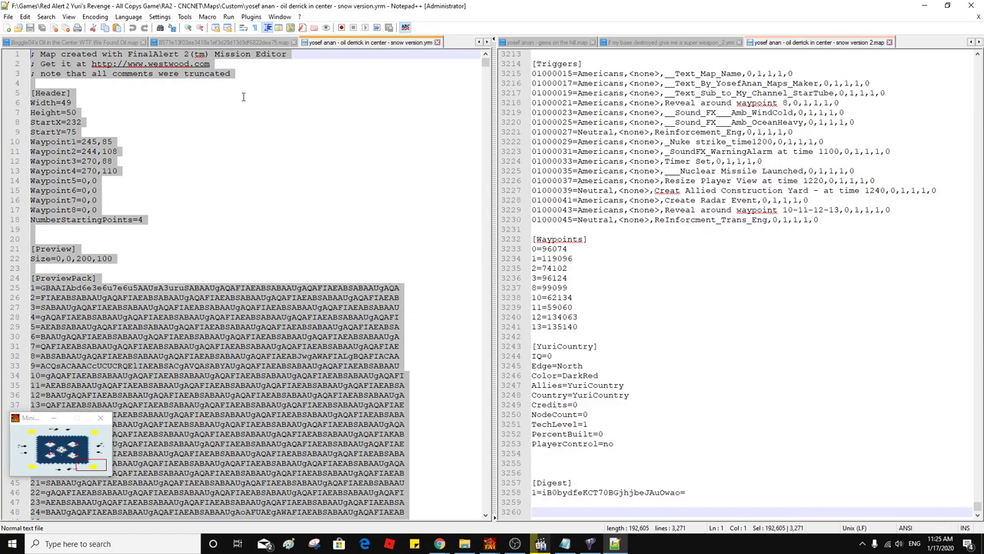
pyautogui.click(552, 230)
pyautogui.hotkey('ctrl', 'a')
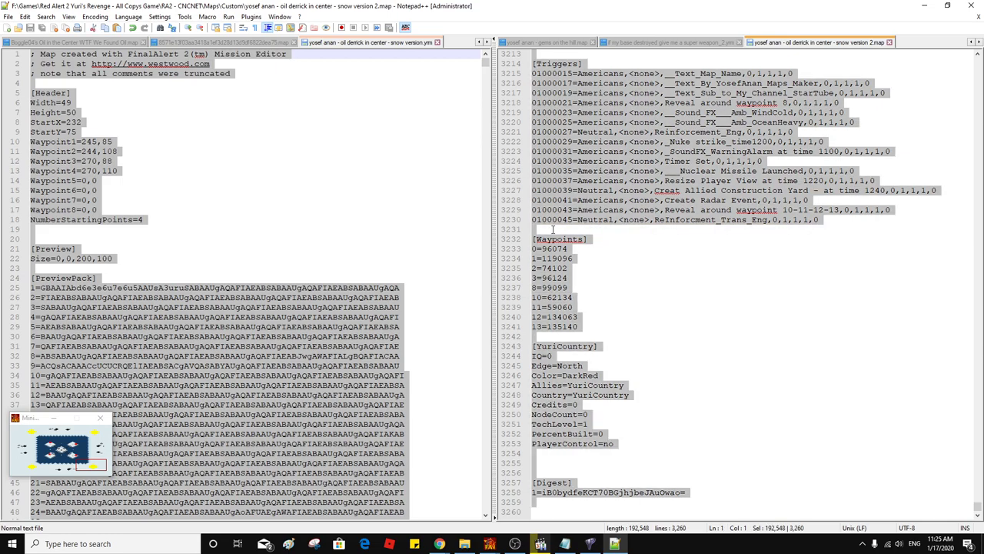
pyautogui.hotkey('ctrl', 'v')
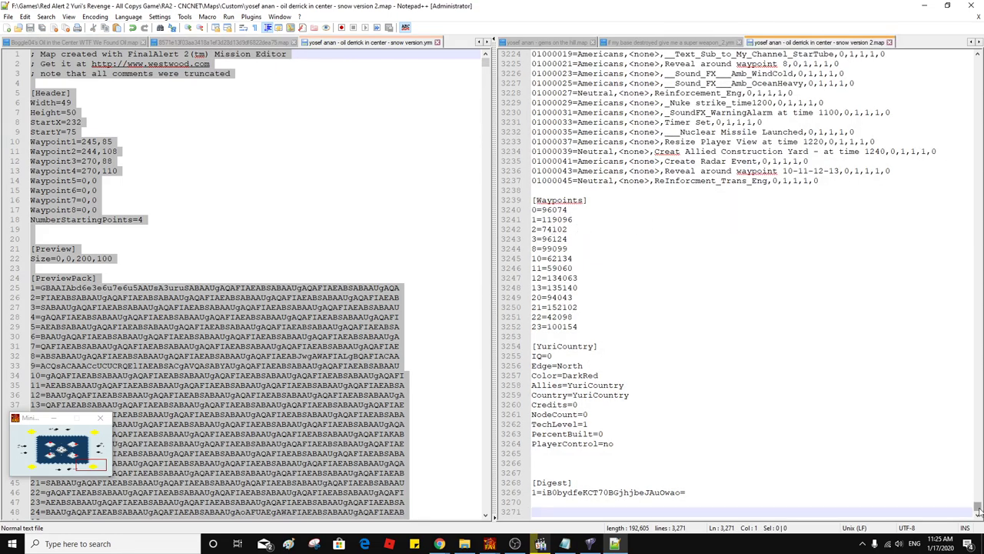
# In the .map file's [Actions] section, replace the underscores with spaces in the map name, map maker and "Sub to My Channel StarTube" texts
pyautogui.moveTo(978, 507); pyautogui.dragTo(977, 216)
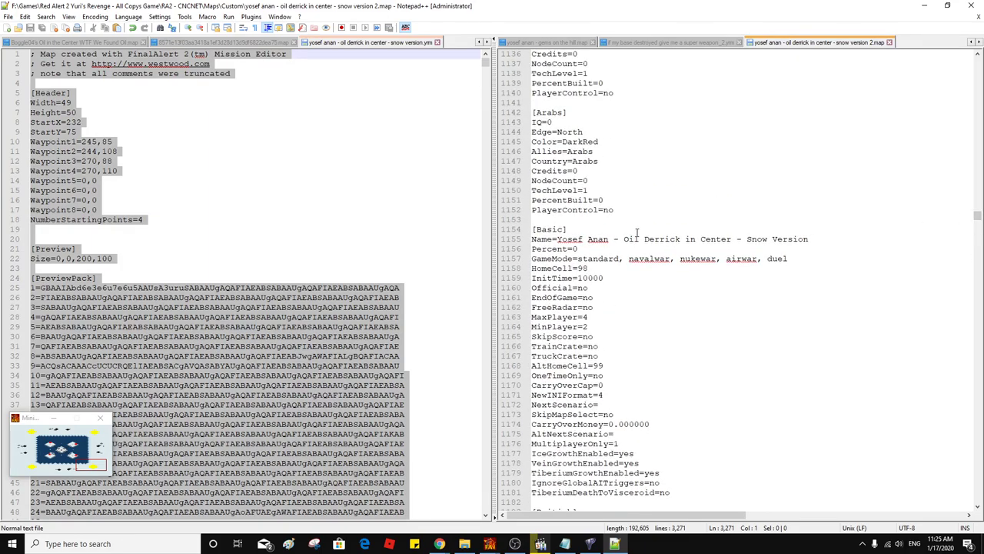
pyautogui.scroll(20, 635, 232)
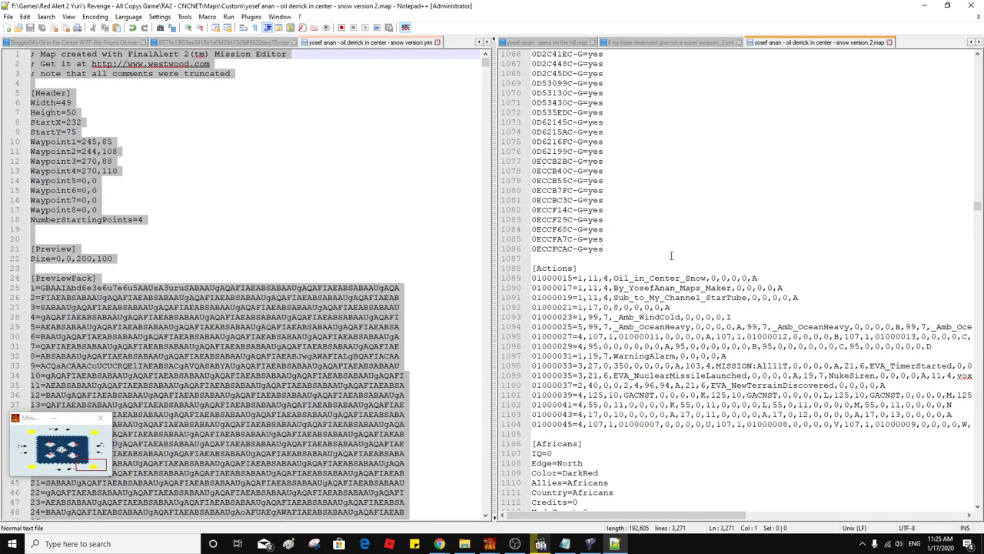
pyautogui.click(625, 288)
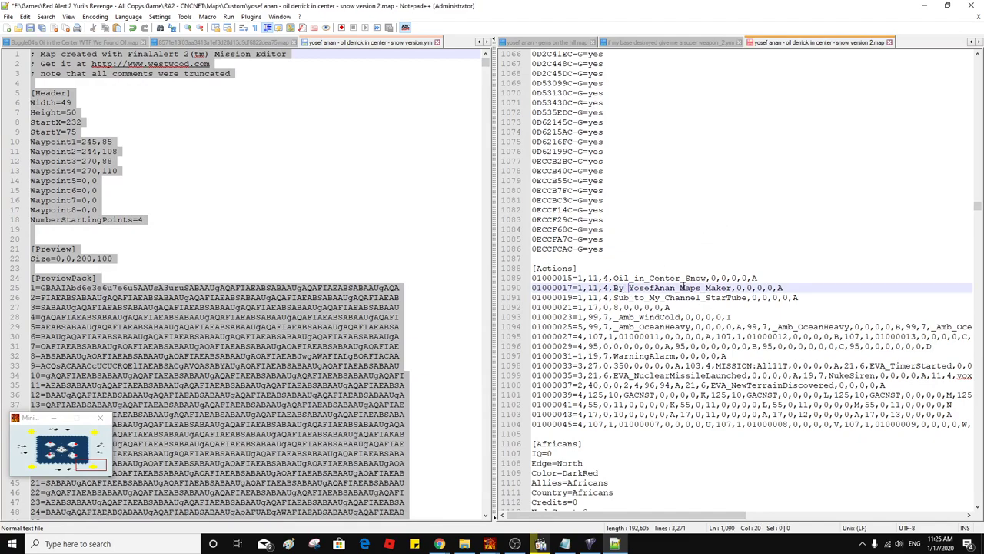
pyautogui.moveTo(699, 297); pyautogui.dragTo(704, 297)
pyautogui.click(700, 298)
pyautogui.press('Right')
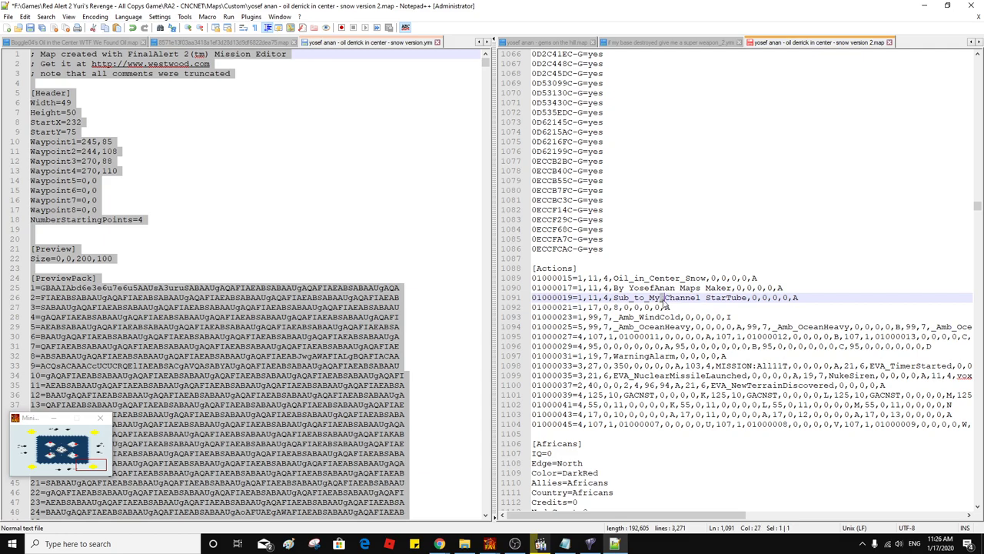
pyautogui.moveTo(628, 298); pyautogui.dragTo(632, 297)
pyautogui.moveTo(629, 279); pyautogui.dragTo(688, 279)
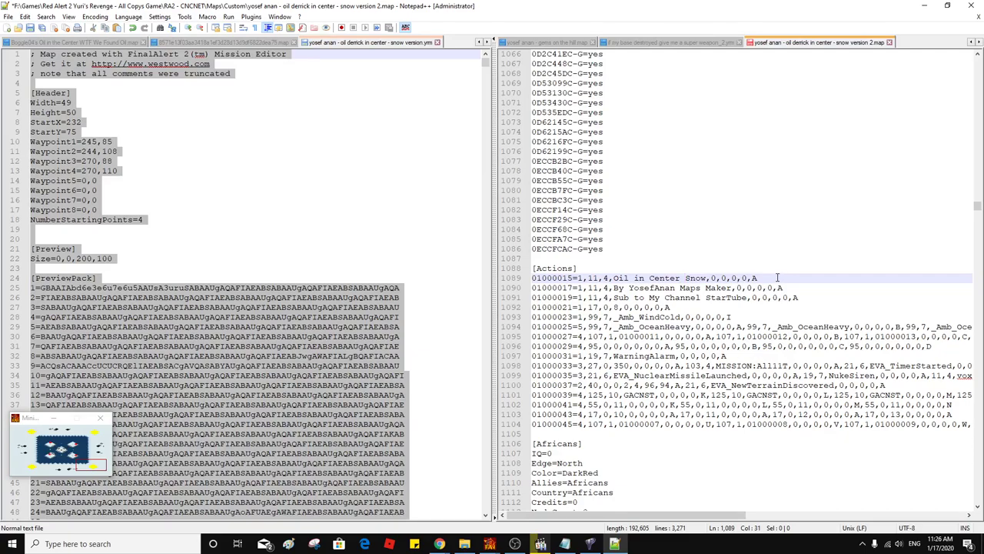
# Copy the edited [Actions] section from the .map file and find the [Actions] section in the snow version .yrm file
pyautogui.moveTo(580, 260); pyautogui.dragTo(817, 435)
pyautogui.hotkey('ctrl', 'c')
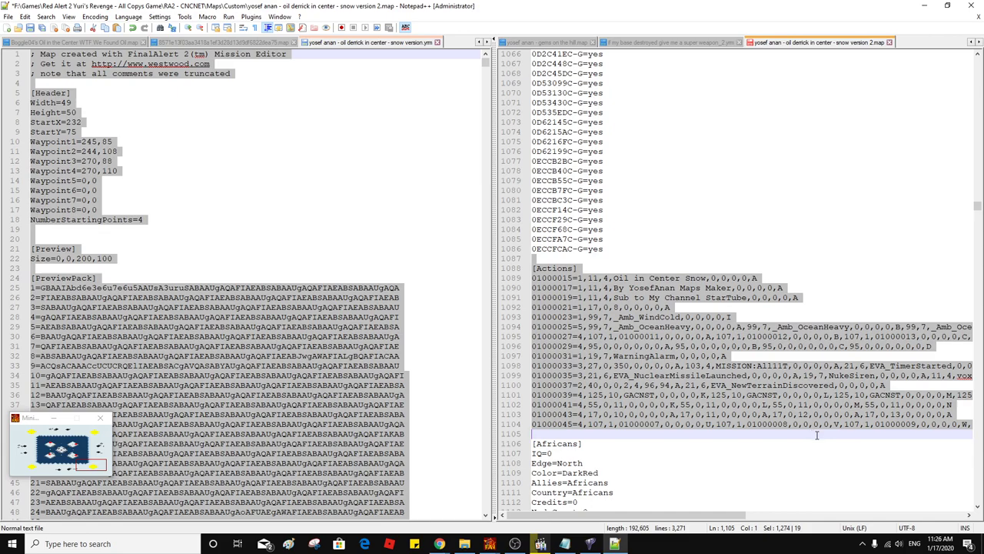
pyautogui.moveTo(578, 269); pyautogui.dragTo(530, 268)
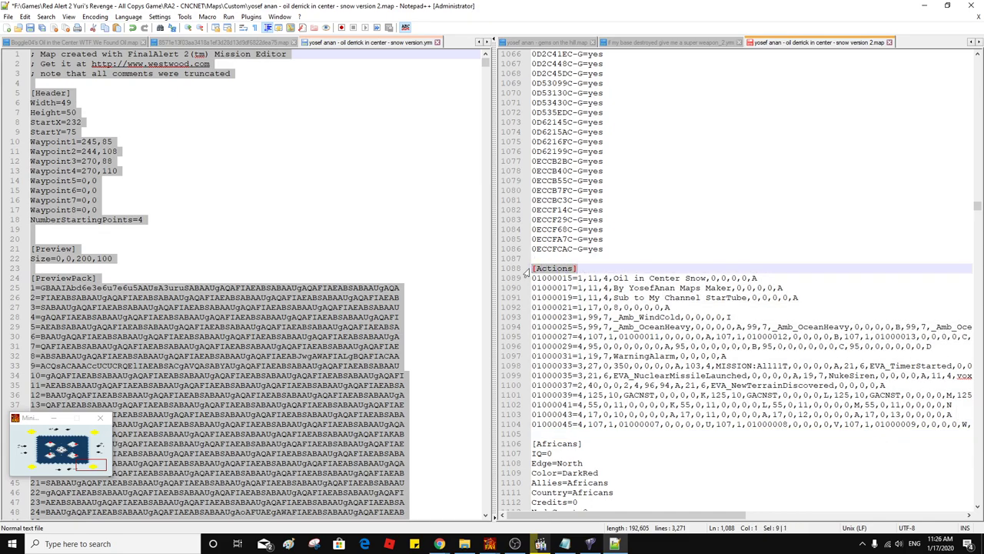
pyautogui.hotkey('ctrl', 'f')
pyautogui.click(97, 231)
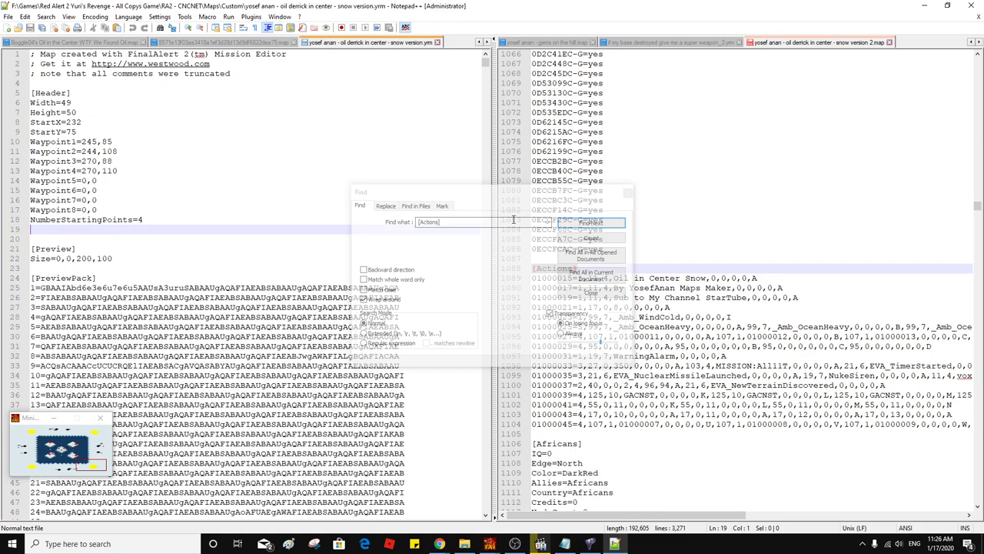
pyautogui.click(592, 223)
# Overwrite the .yrm file's [Actions] section with the copied section and save the file
pyautogui.click(66, 288)
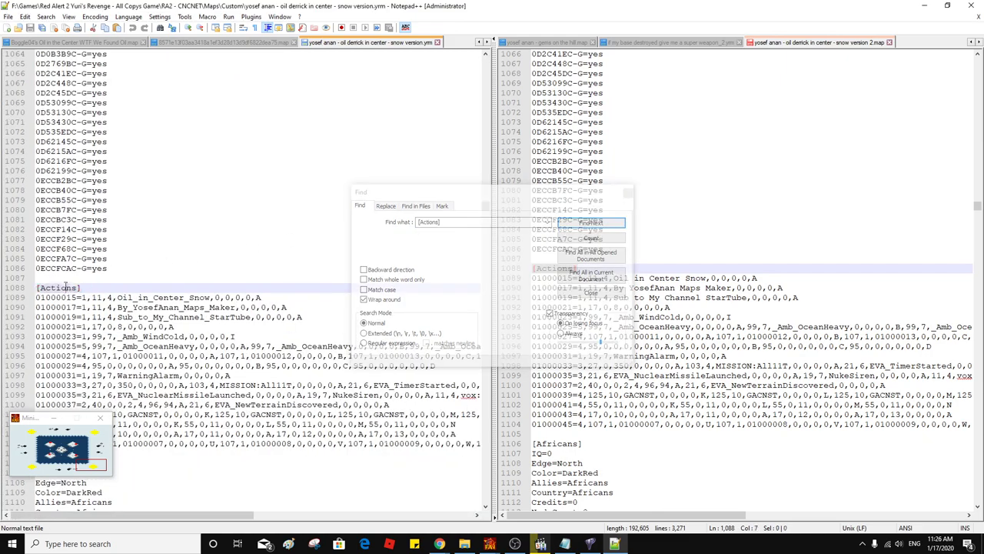
pyautogui.scroll(-7, 86, 267)
pyautogui.moveTo(36, 92); pyautogui.dragTo(242, 255)
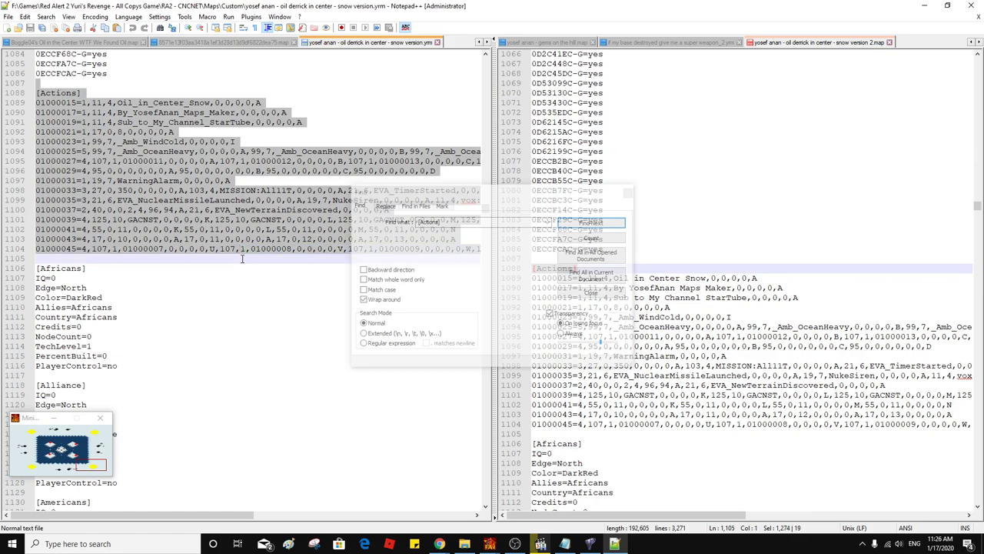
pyautogui.hotkey('ctrl', 'v')
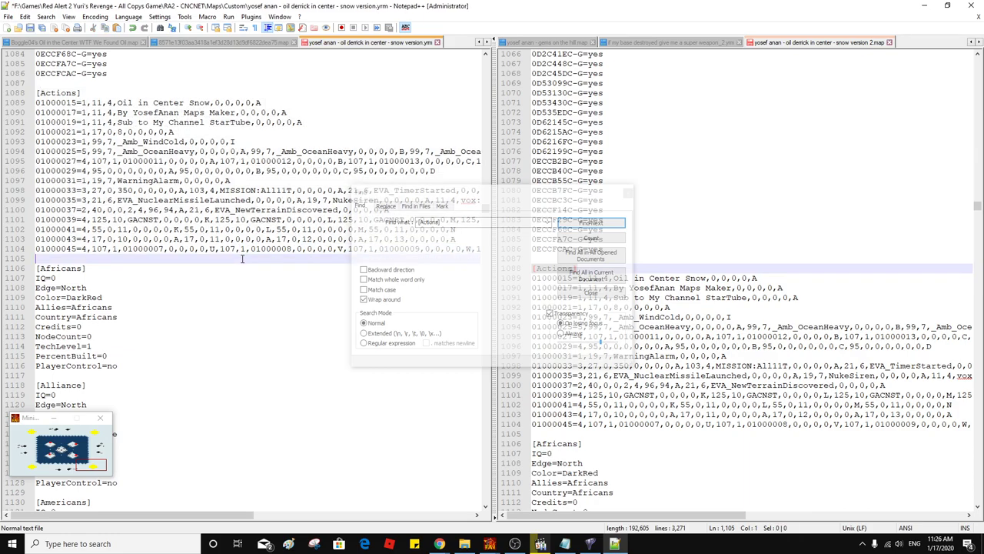
pyautogui.hotkey('ctrl', 's')
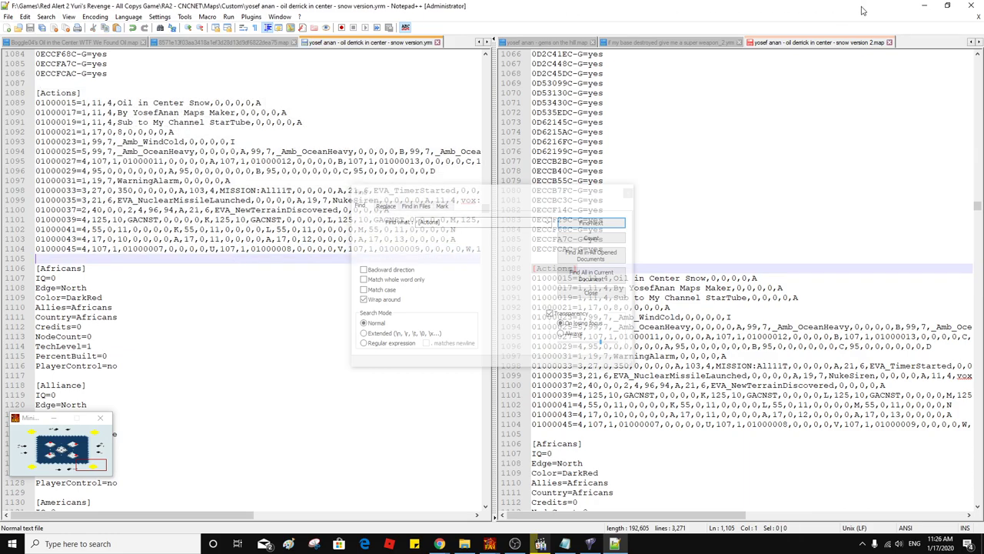
# Return to the YR Client, reopen the skirmish lobby and launch a game on the Oil Derrick in Center - Snow Version map
pyautogui.click(921, 7)
pyautogui.click(920, 9)
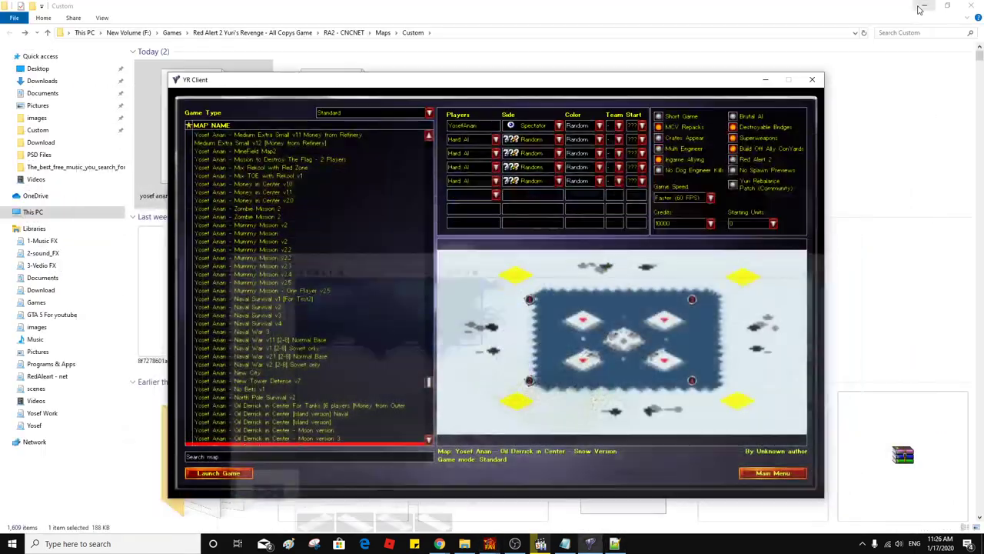
pyautogui.click(920, 8)
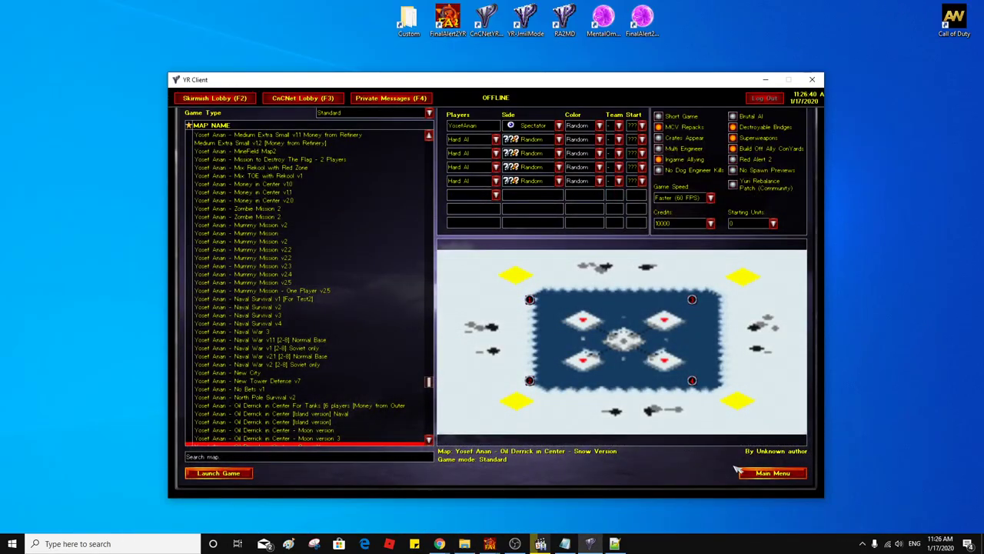
pyautogui.click(757, 473)
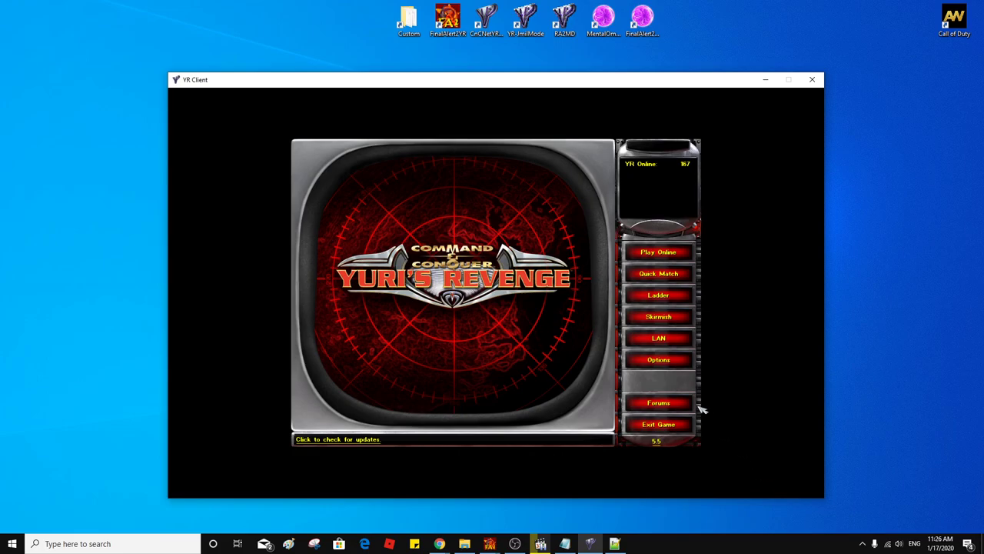
pyautogui.click(658, 316)
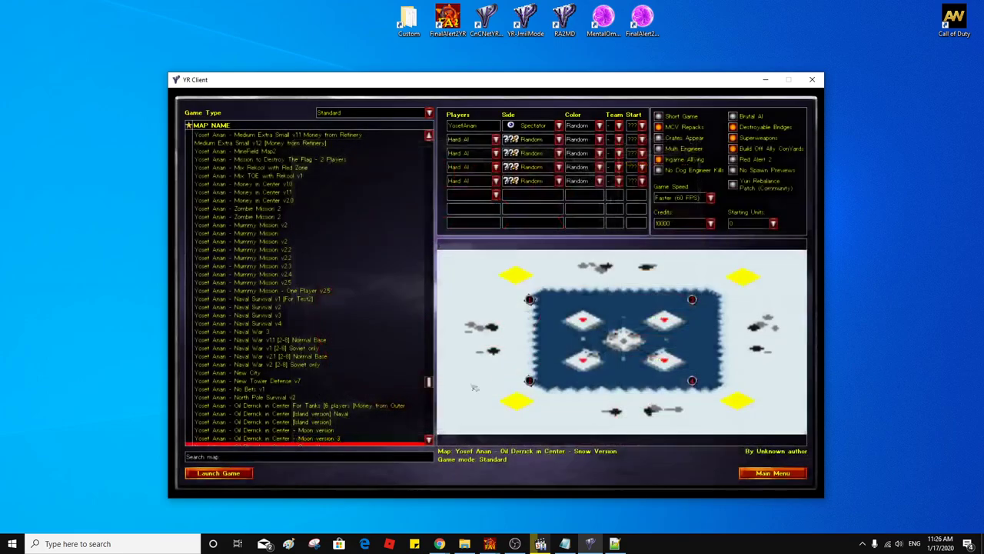
pyautogui.click(216, 473)
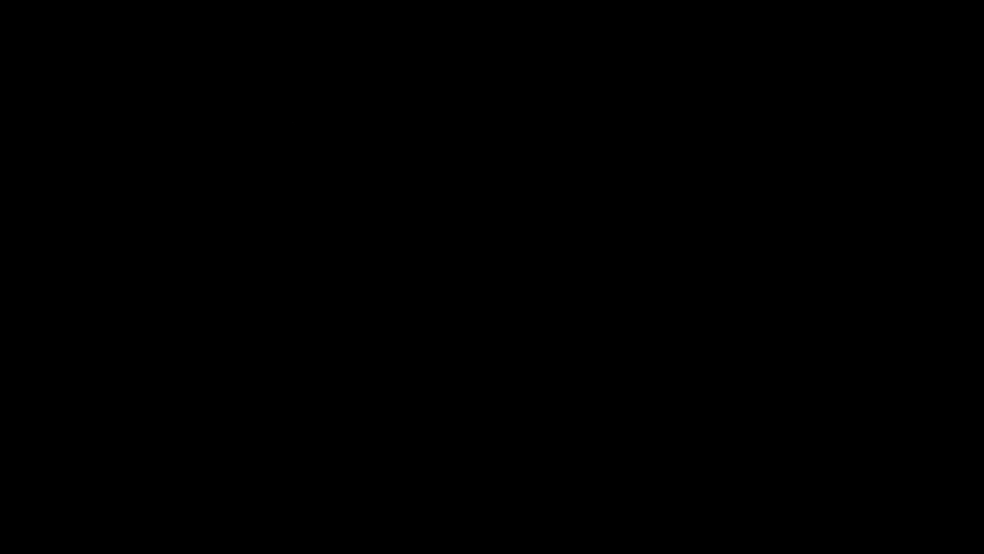
# Look over the central oil derrick island and the surrounding bases in the running match
pyautogui.press('Down')
pyautogui.press('Right')
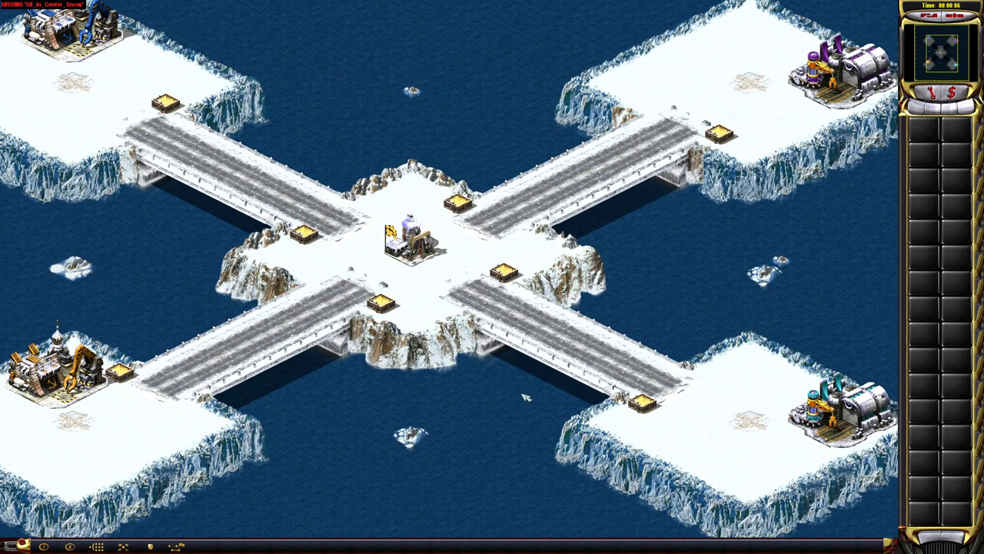
pyautogui.press('Up')
pyautogui.press('Left')
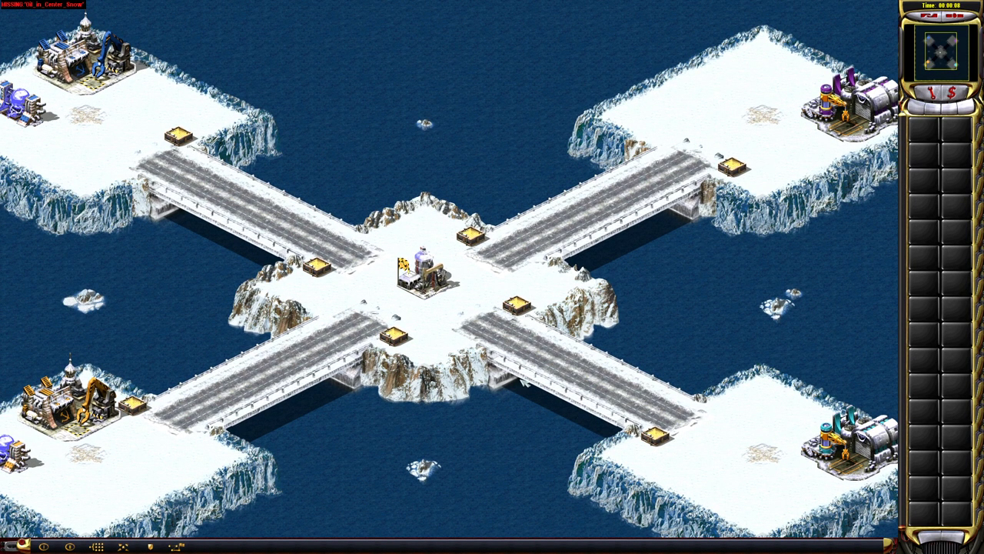